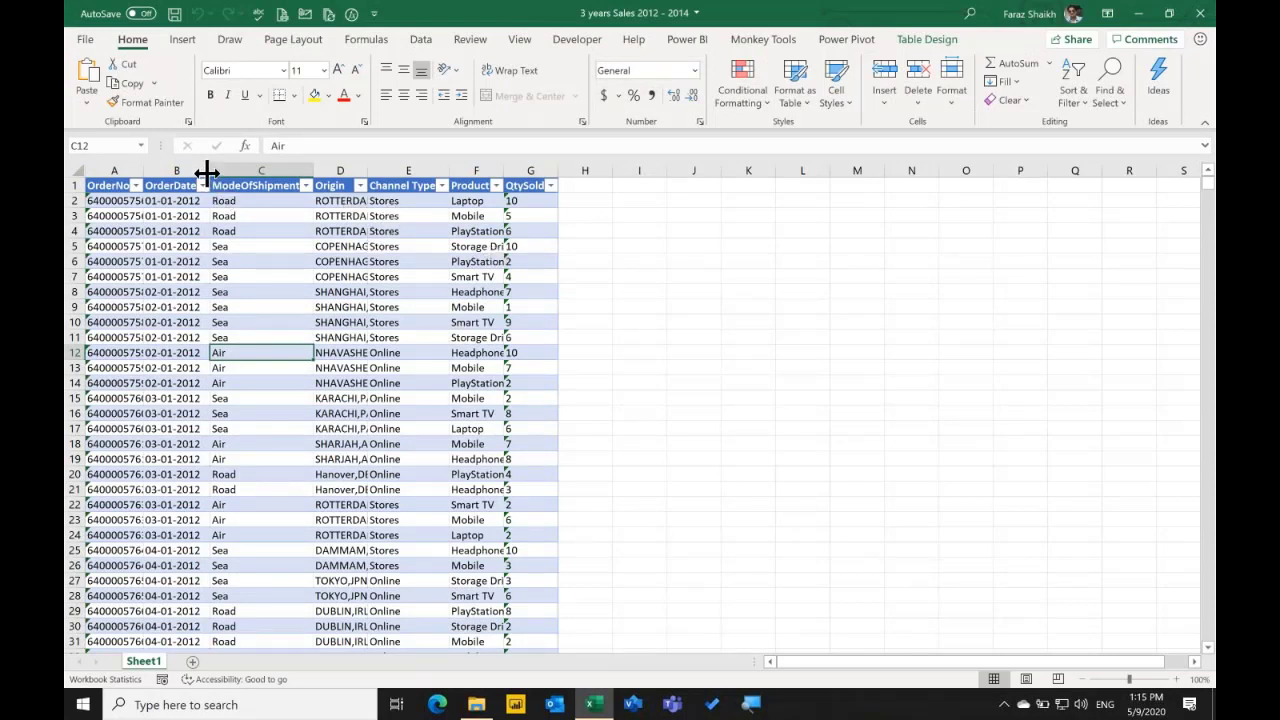
# Widen the OrderDate, Origin and Product columns of the sales table so their contents can be read.
pyautogui.doubleClick(206, 173)
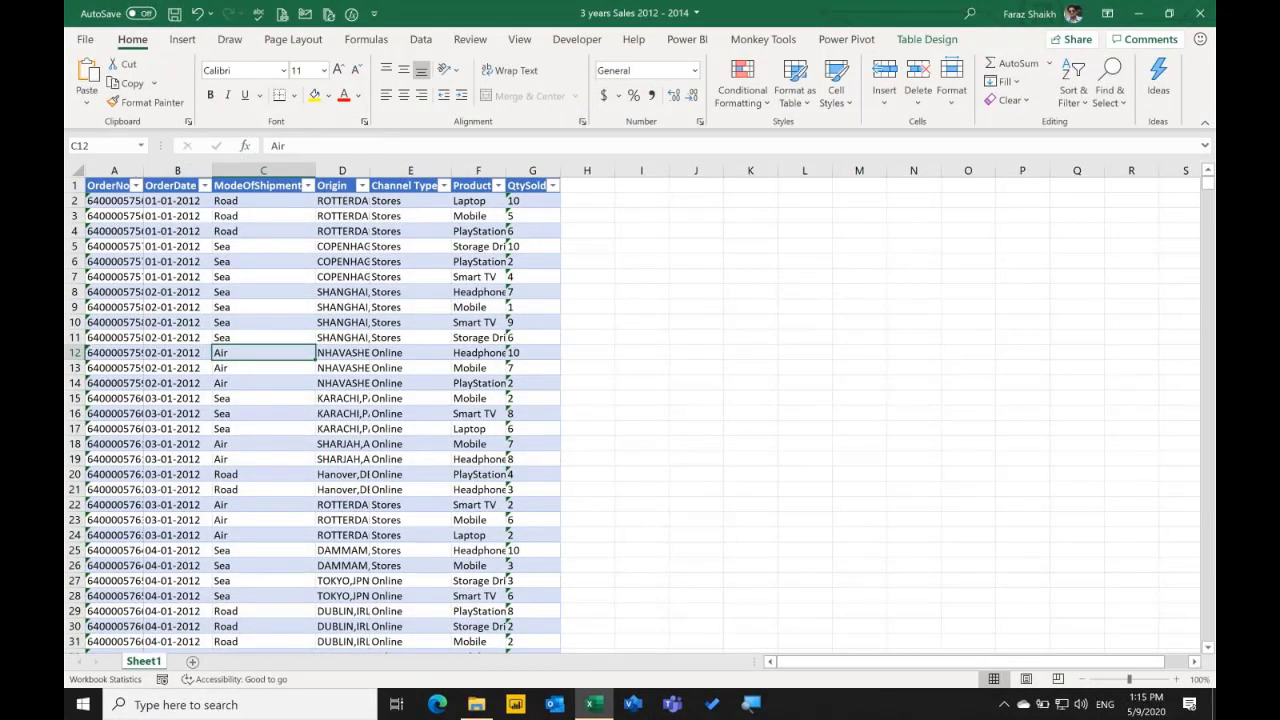
pyautogui.click(370, 165)
pyautogui.moveTo(370, 165); pyautogui.dragTo(490, 161)
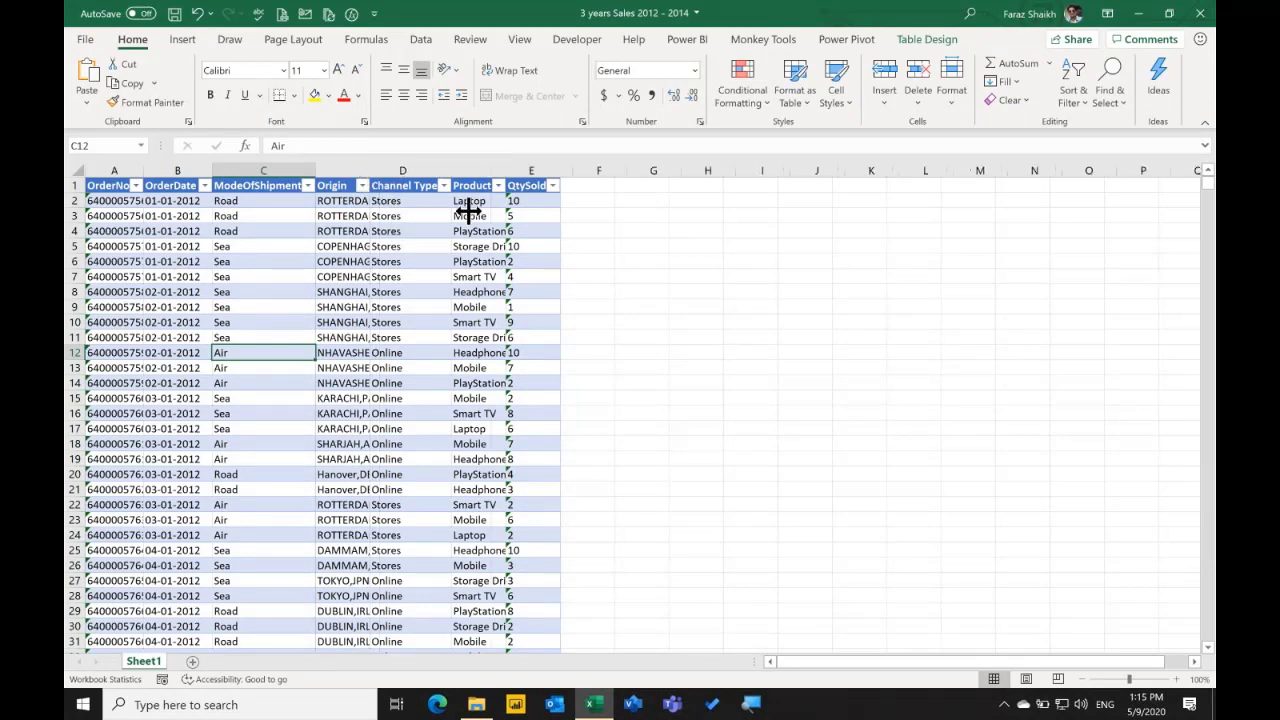
pyautogui.click(425, 215)
pyautogui.click(424, 201)
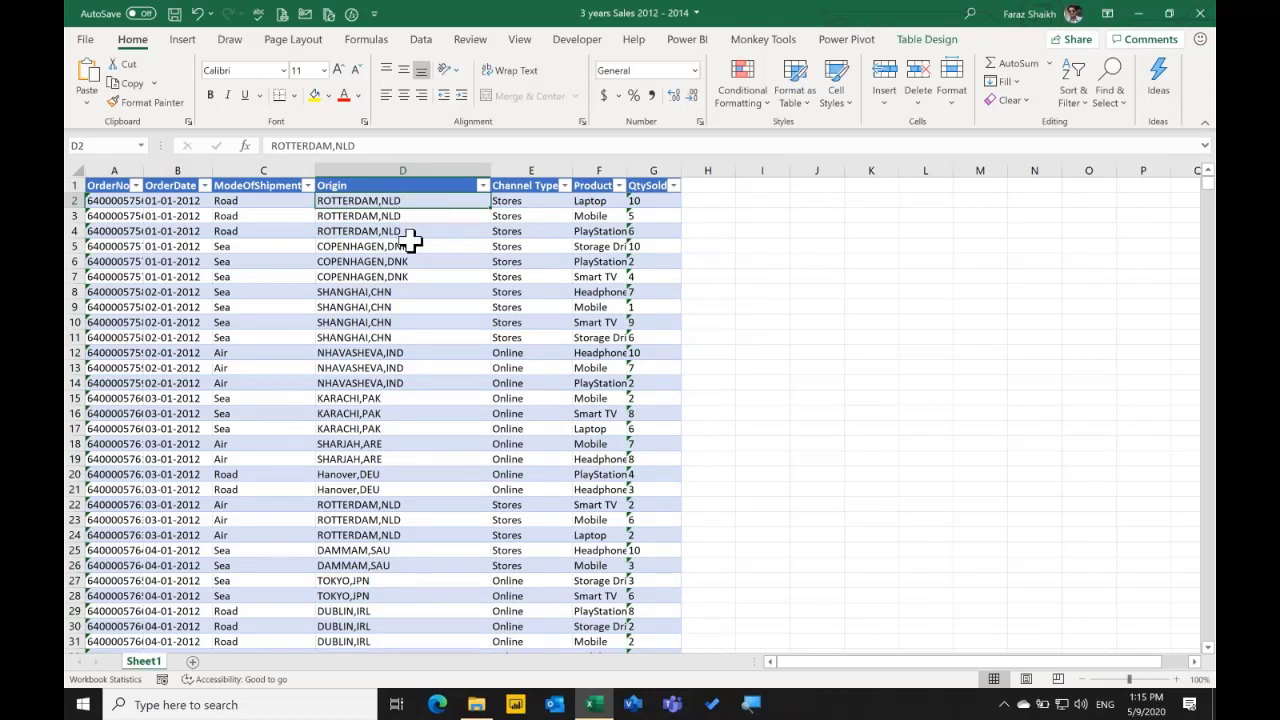
pyautogui.moveTo(630, 177); pyautogui.dragTo(666, 177)
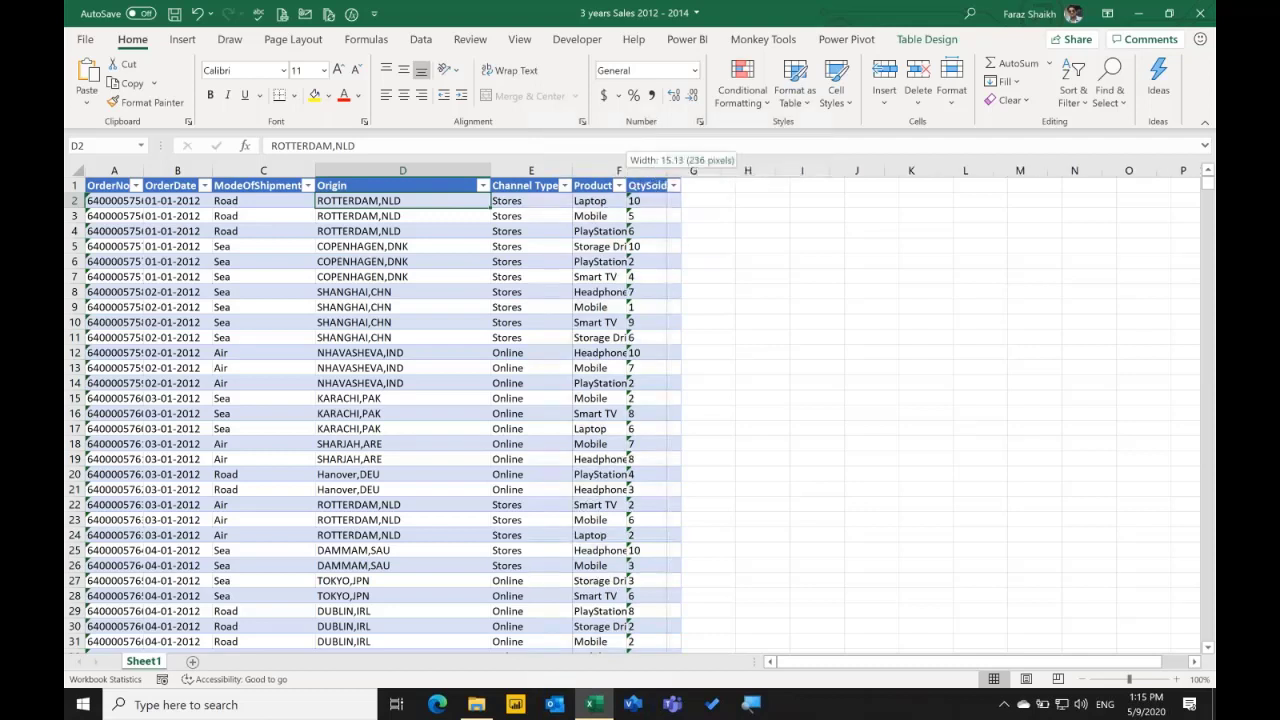
pyautogui.click(745, 202)
# Close the 3 years Sales 2012 - 2014 workbook without saving its changes and create a new blank workbook.
pyautogui.hotkey('ctrl', 'w')
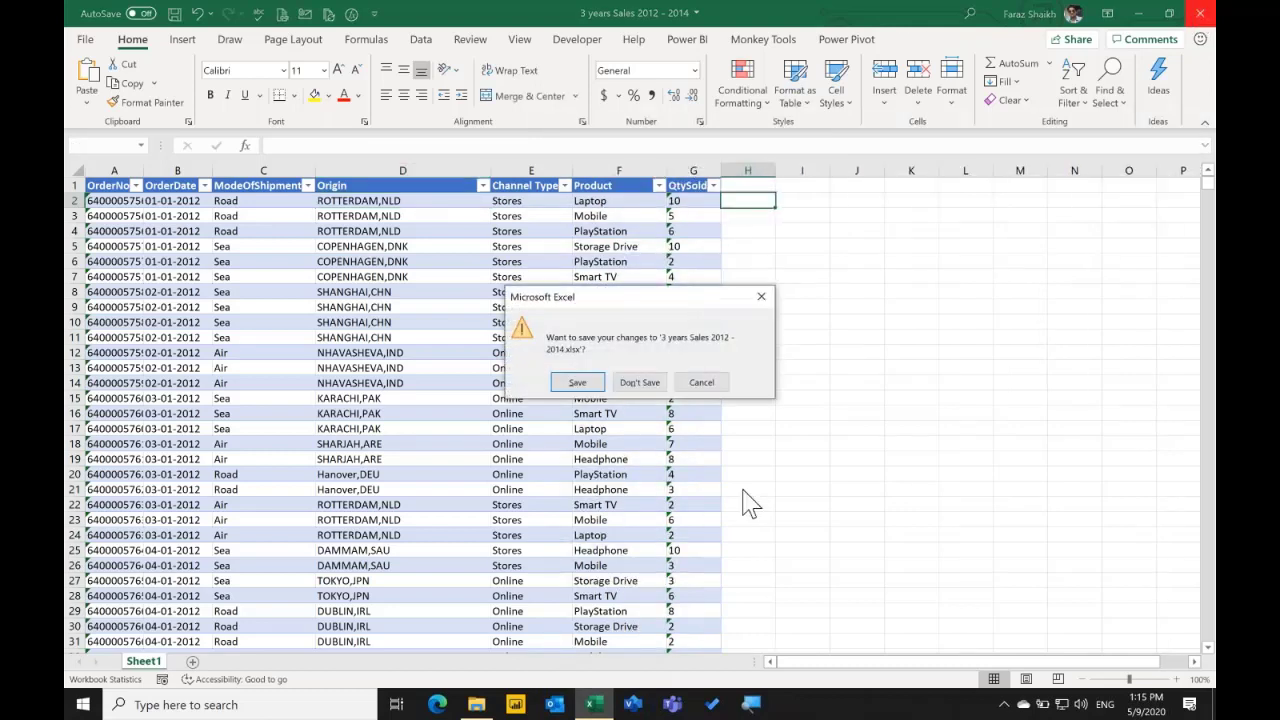
pyautogui.click(645, 388)
pyautogui.hotkey('alt', 'F4')
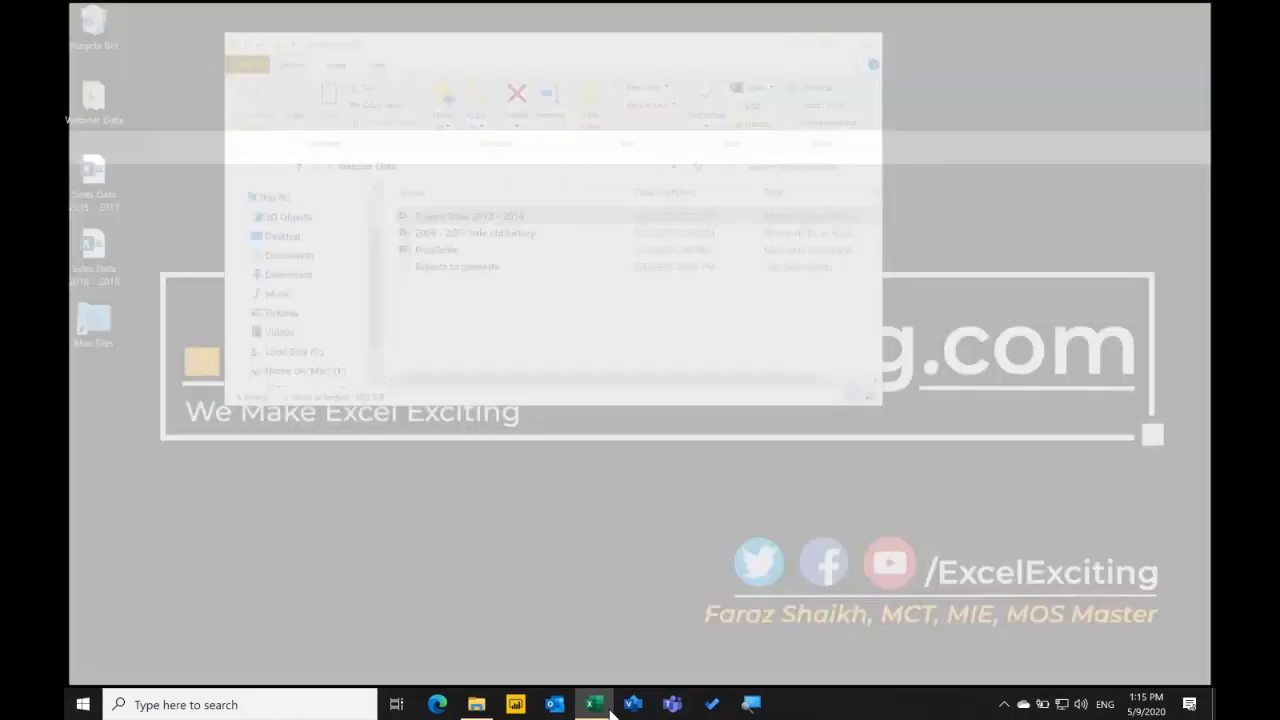
pyautogui.press('Return')
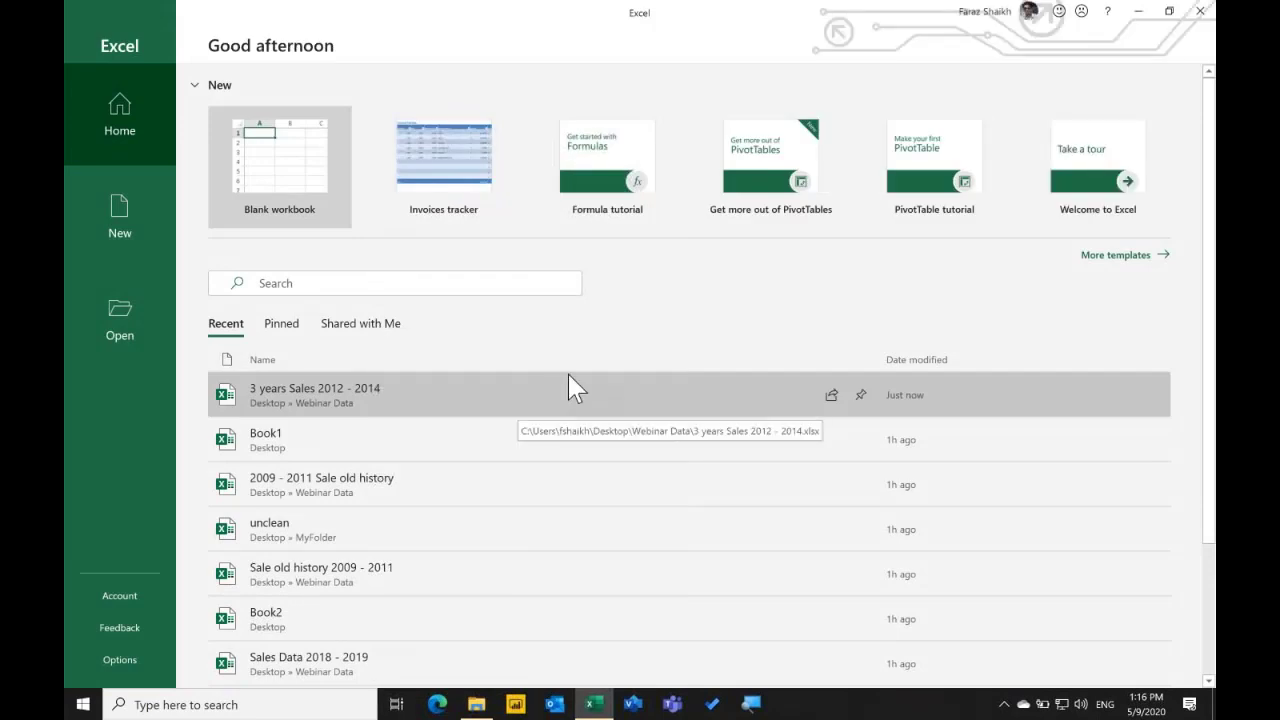
pyautogui.click(263, 177)
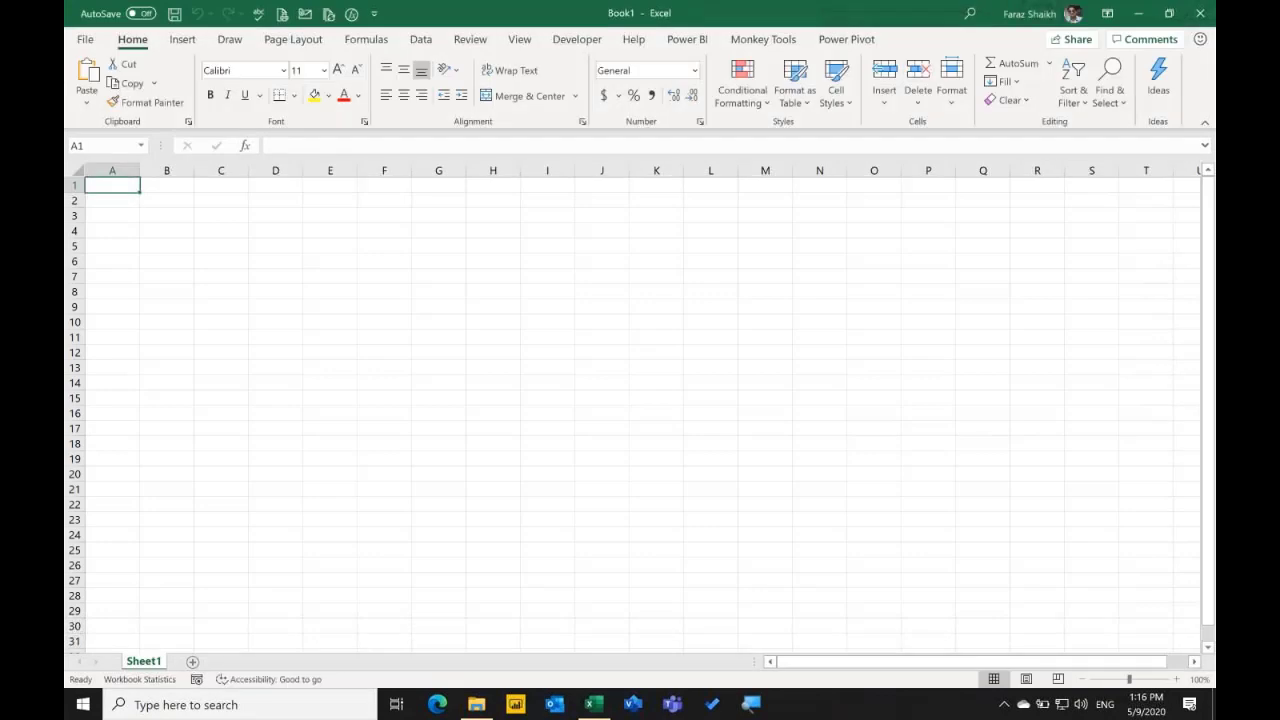
# Get data from a folder, choosing the Webinar Data folder on the Desktop as the source.
pyautogui.click(421, 42)
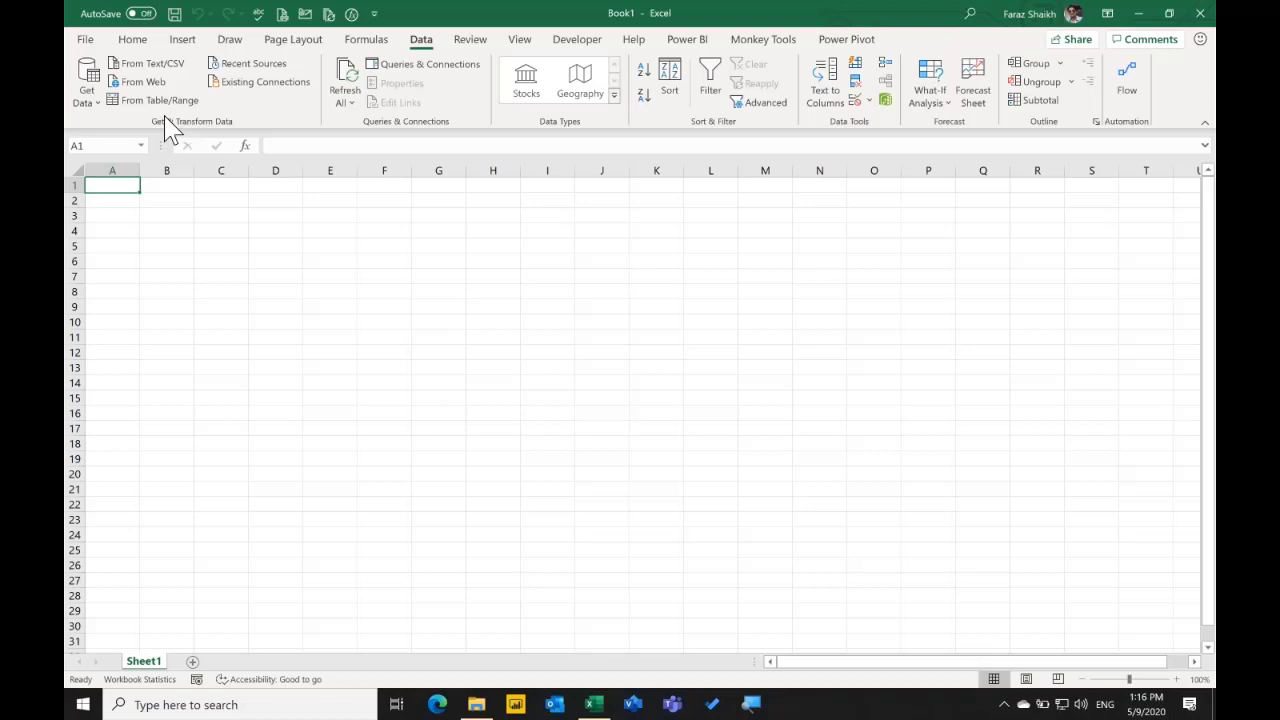
pyautogui.click(81, 104)
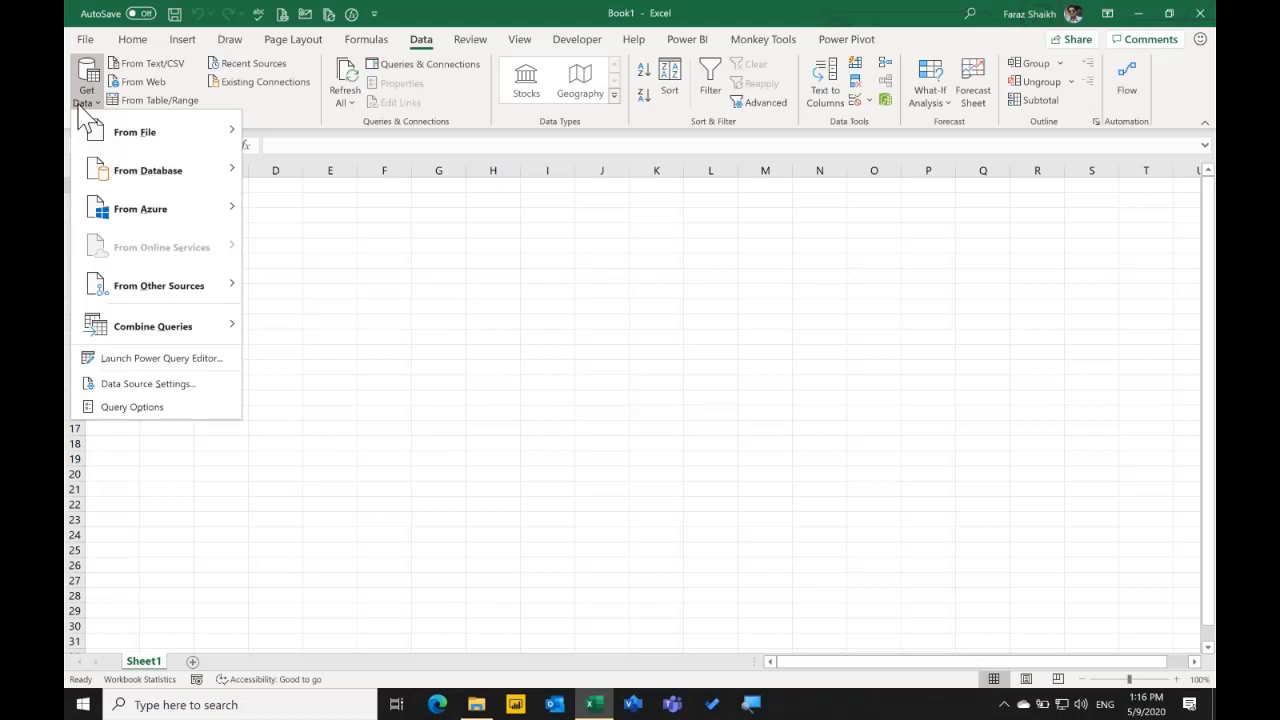
pyautogui.click(419, 46)
pyautogui.click(87, 95)
pyautogui.moveTo(132, 146)
pyautogui.click(310, 290)
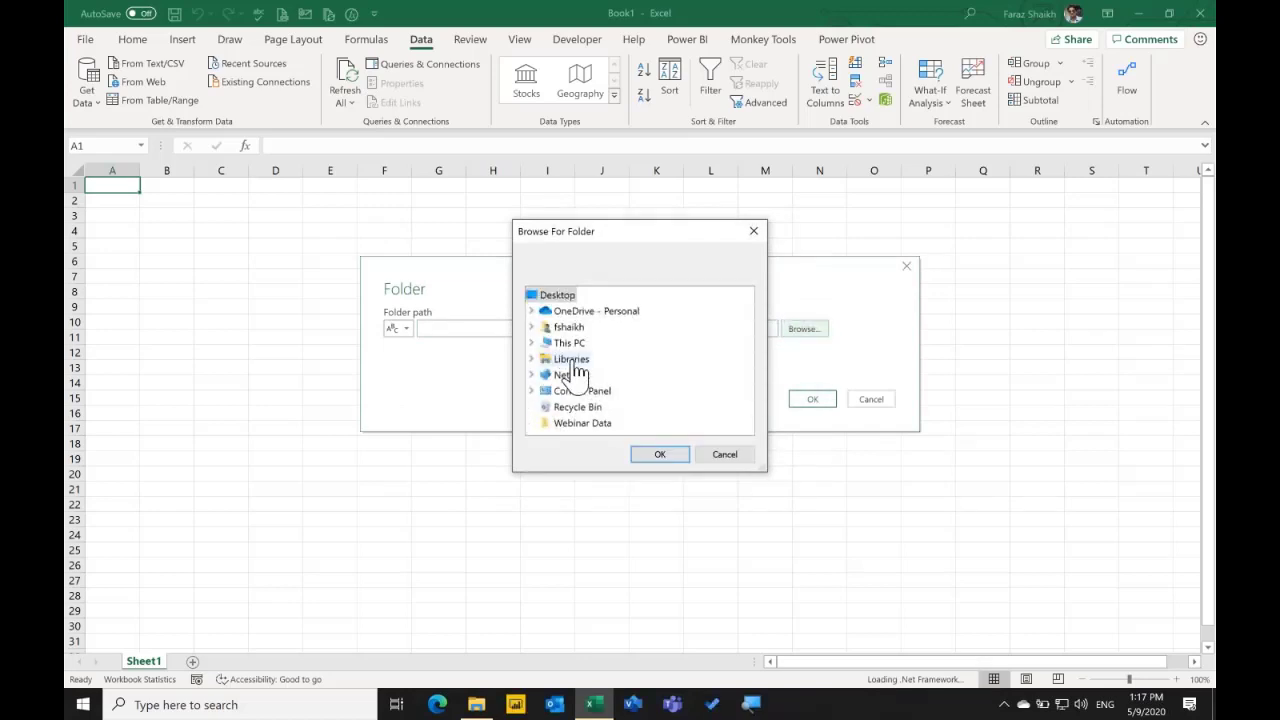
pyautogui.click(583, 423)
pyautogui.click(660, 454)
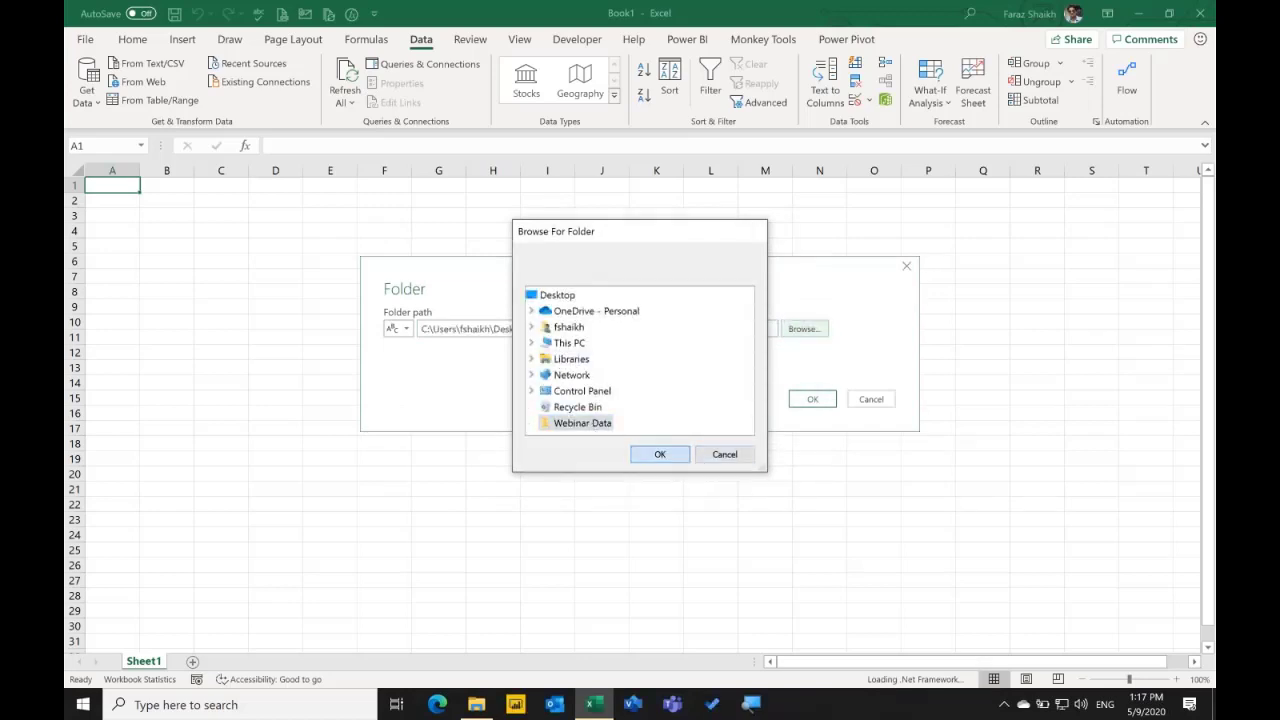
pyautogui.click(803, 397)
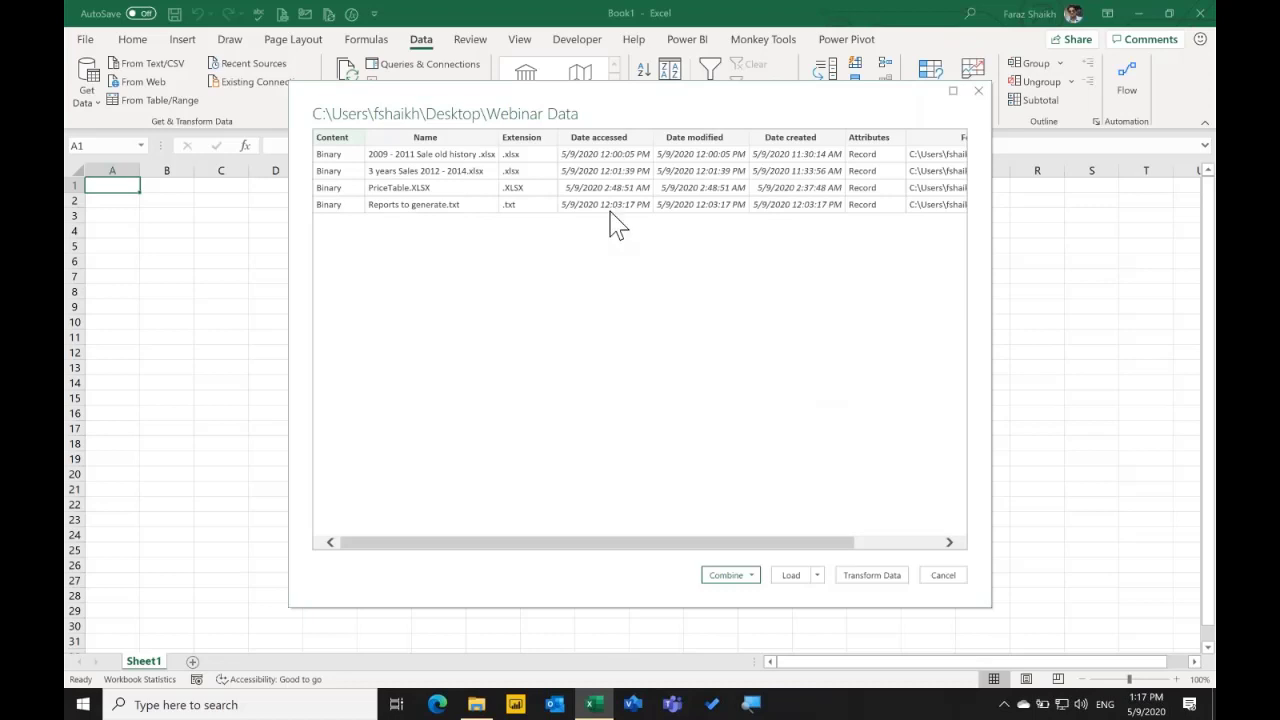
# Review the folder's file list and combine options, and choose to transform the data in Power Query Editor.
pyautogui.moveTo(700, 96); pyautogui.dragTo(660, 93)
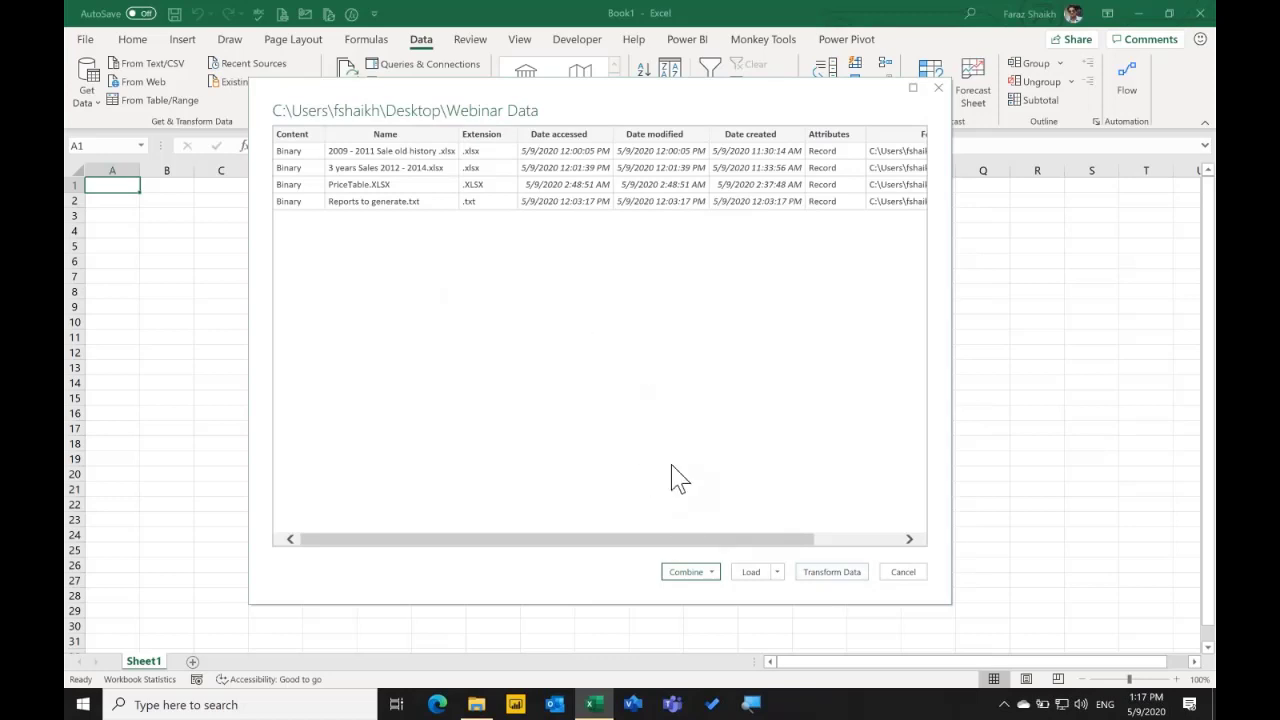
pyautogui.click(712, 572)
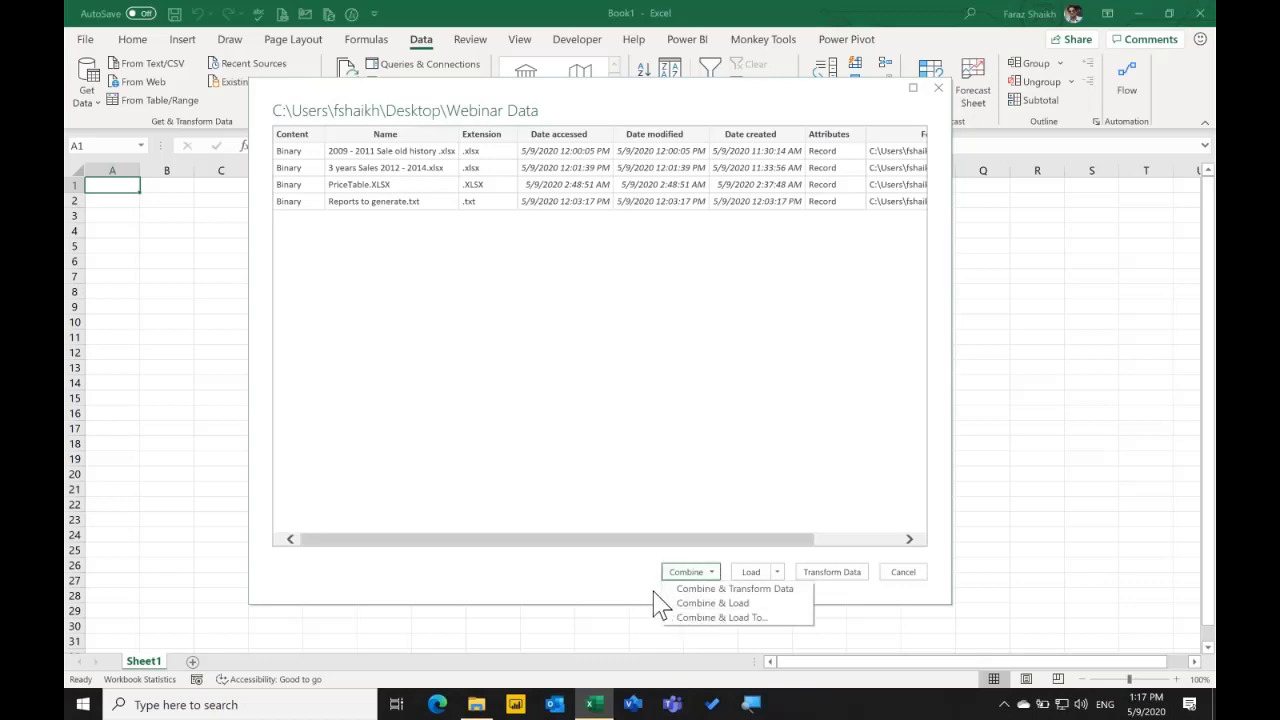
pyautogui.click(824, 549)
pyautogui.click(829, 549)
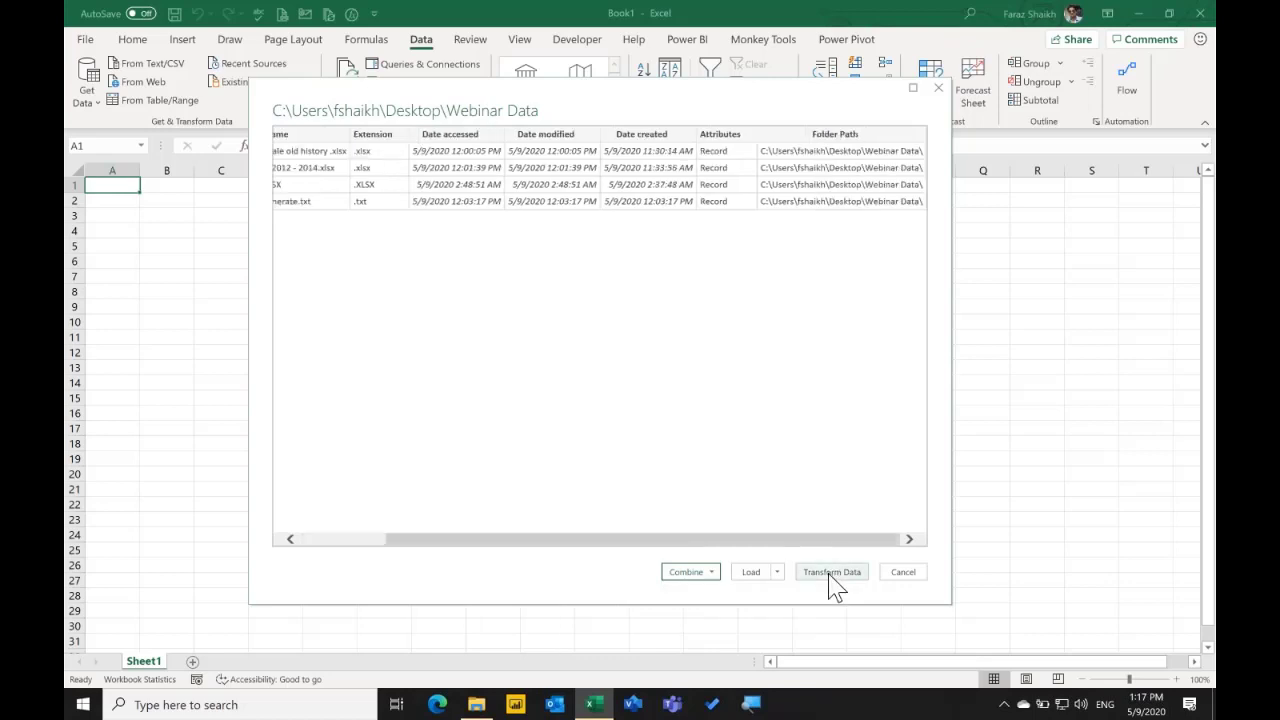
pyautogui.click(829, 577)
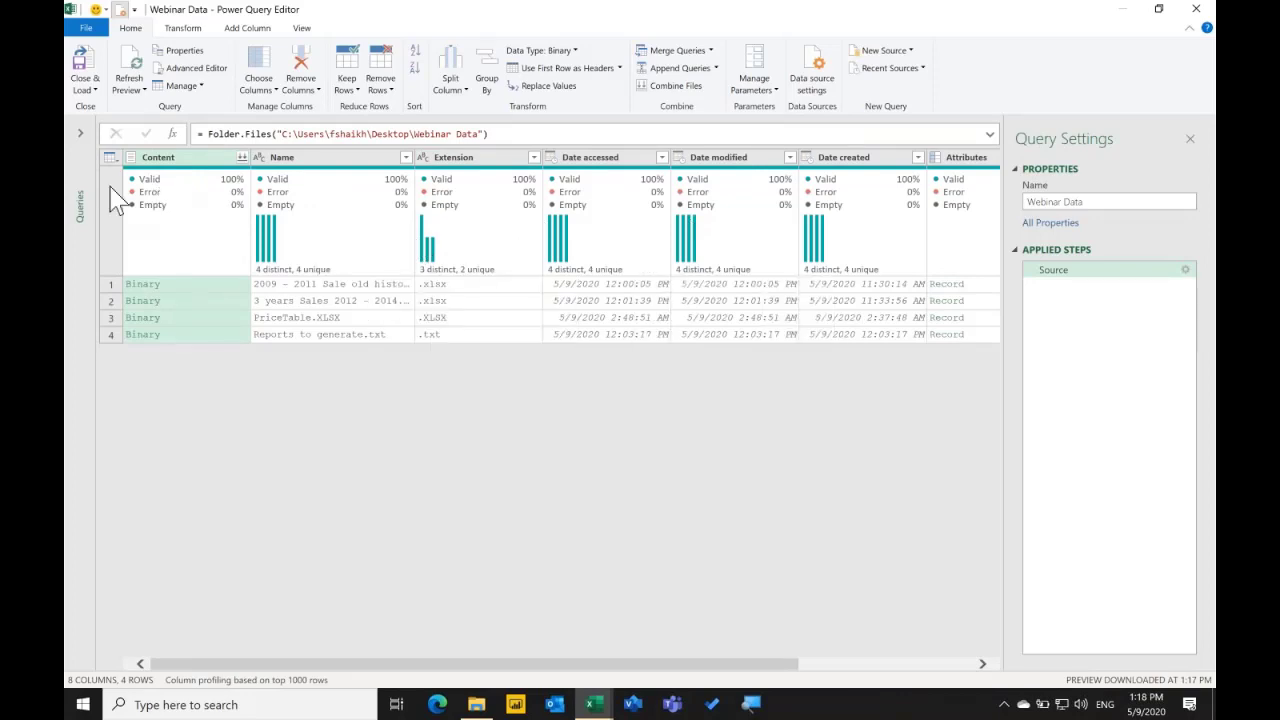
# Expand the list of queries and rename the Webinar Data query to FilePath.
pyautogui.click(78, 145)
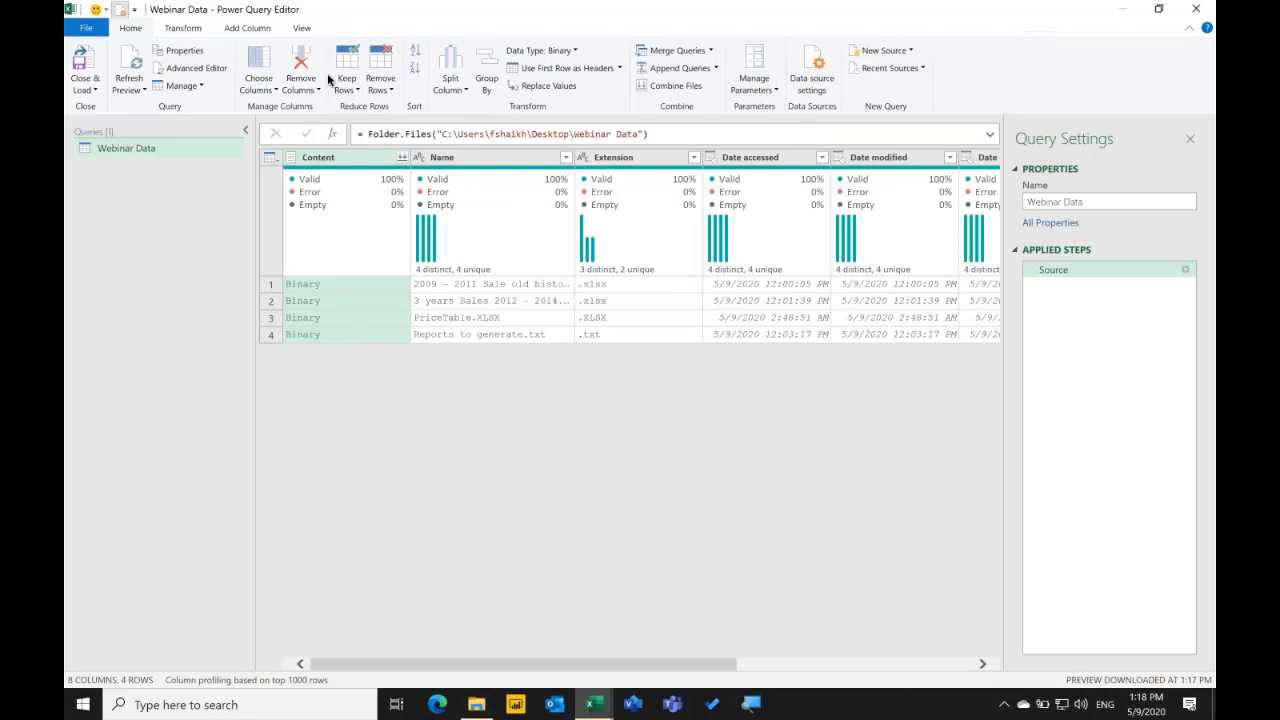
pyautogui.click(1095, 169)
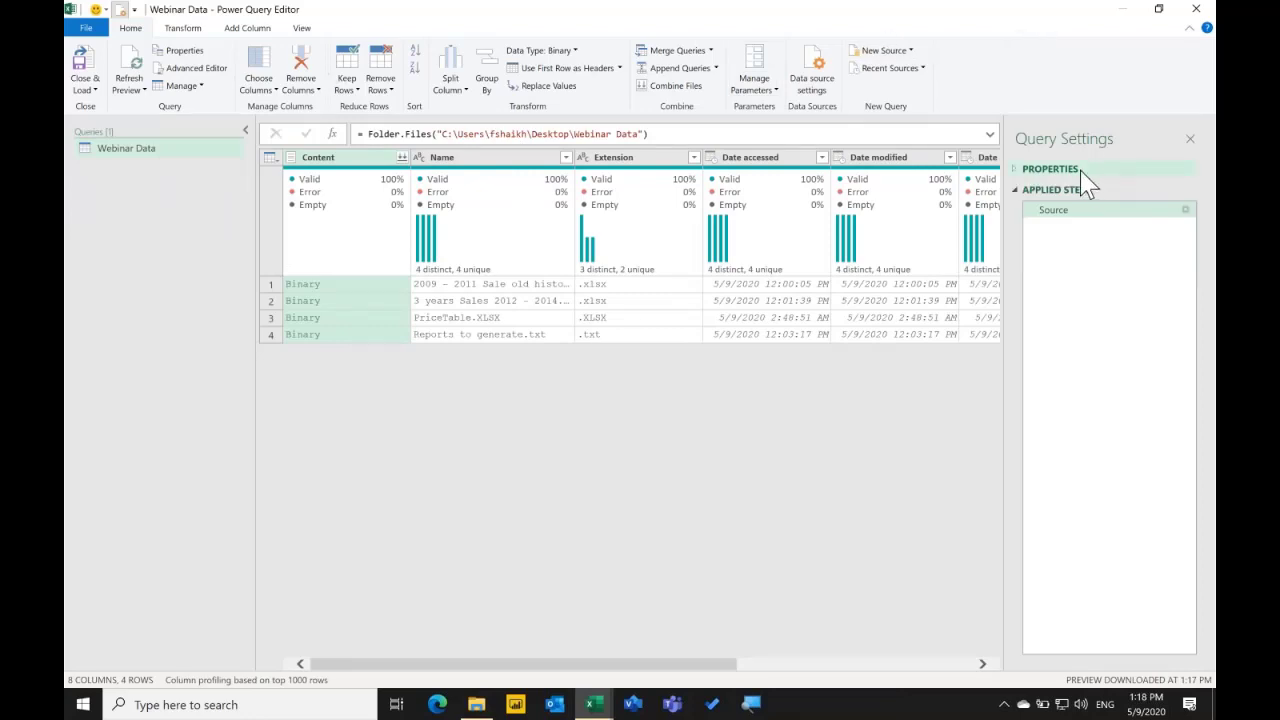
pyautogui.click(1015, 172)
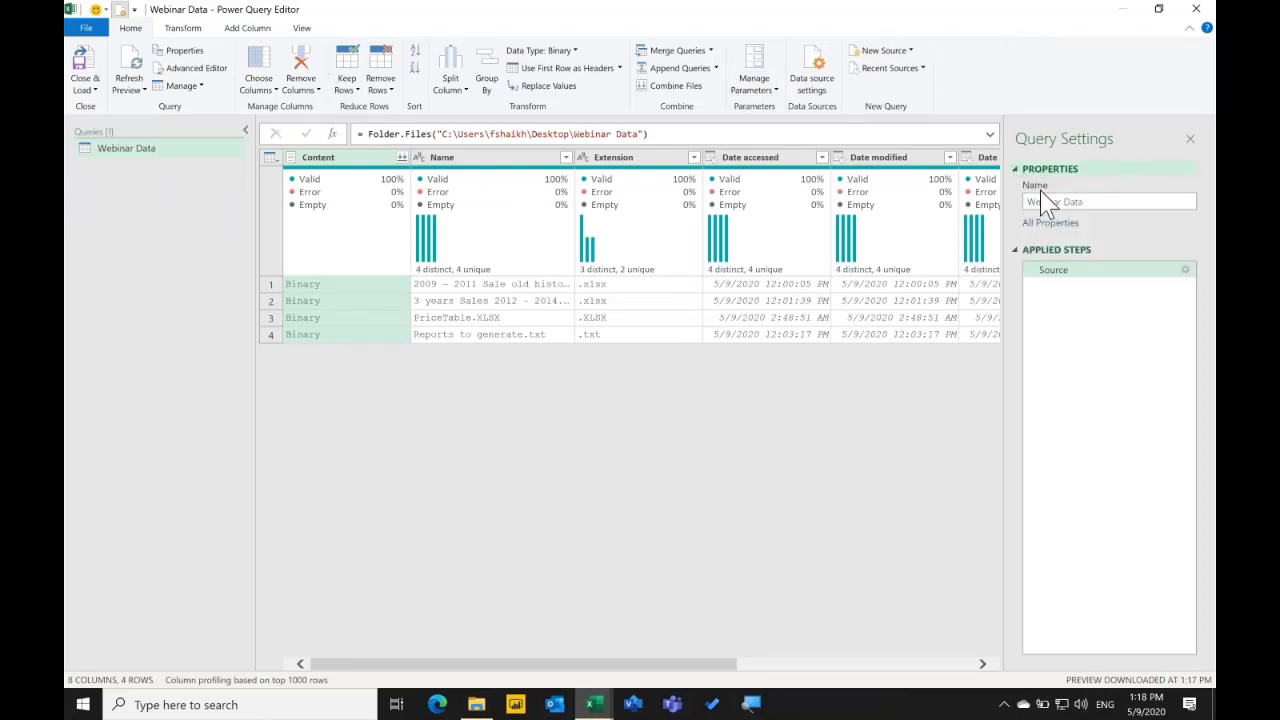
pyautogui.moveTo(1064, 201); pyautogui.dragTo(998, 215)
pyautogui.click(1114, 197)
pyautogui.moveTo(1114, 197); pyautogui.dragTo(928, 190)
pyautogui.write('FilePath')
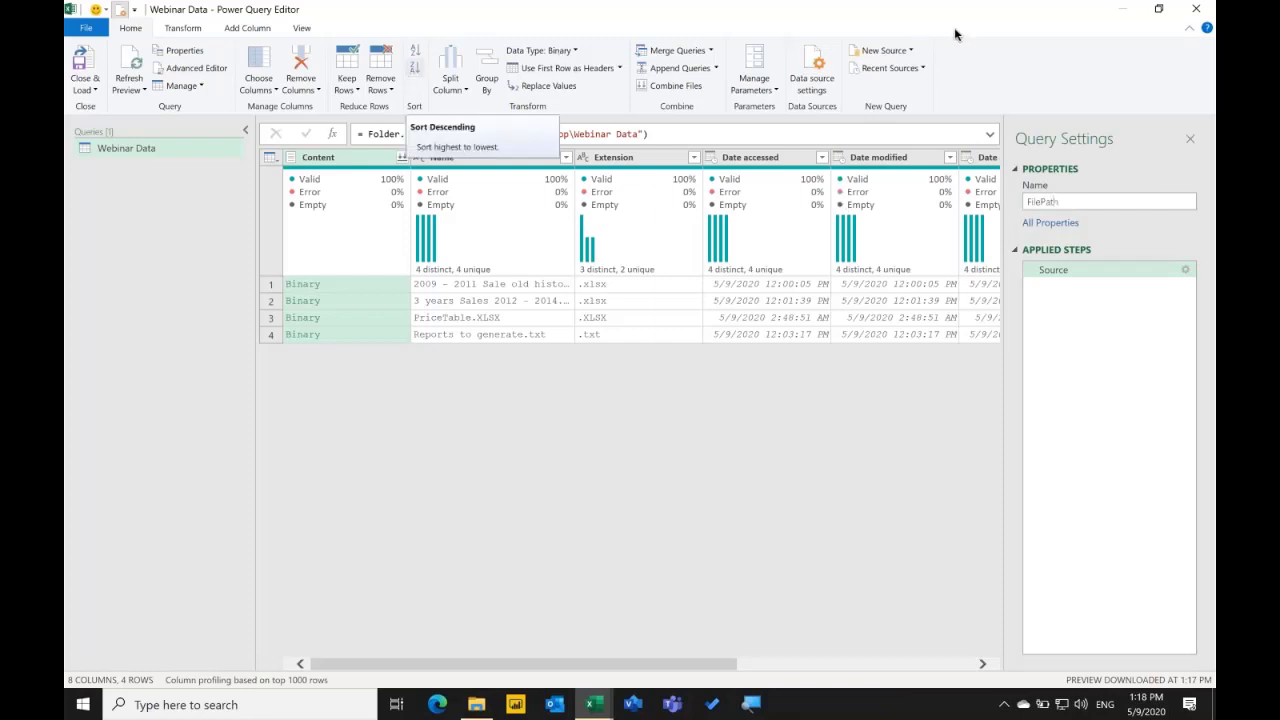
pyautogui.click(158, 150)
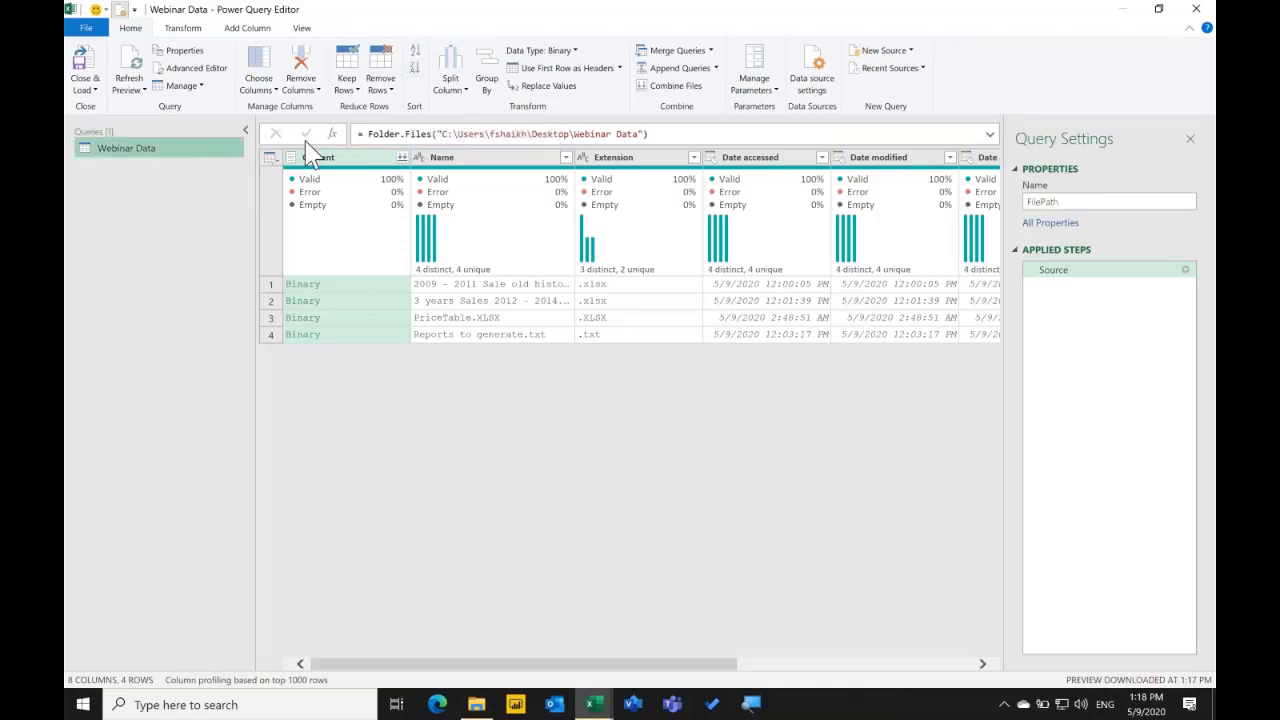
pyautogui.click(1082, 205)
pyautogui.write('FilePath')
pyautogui.press('Return')
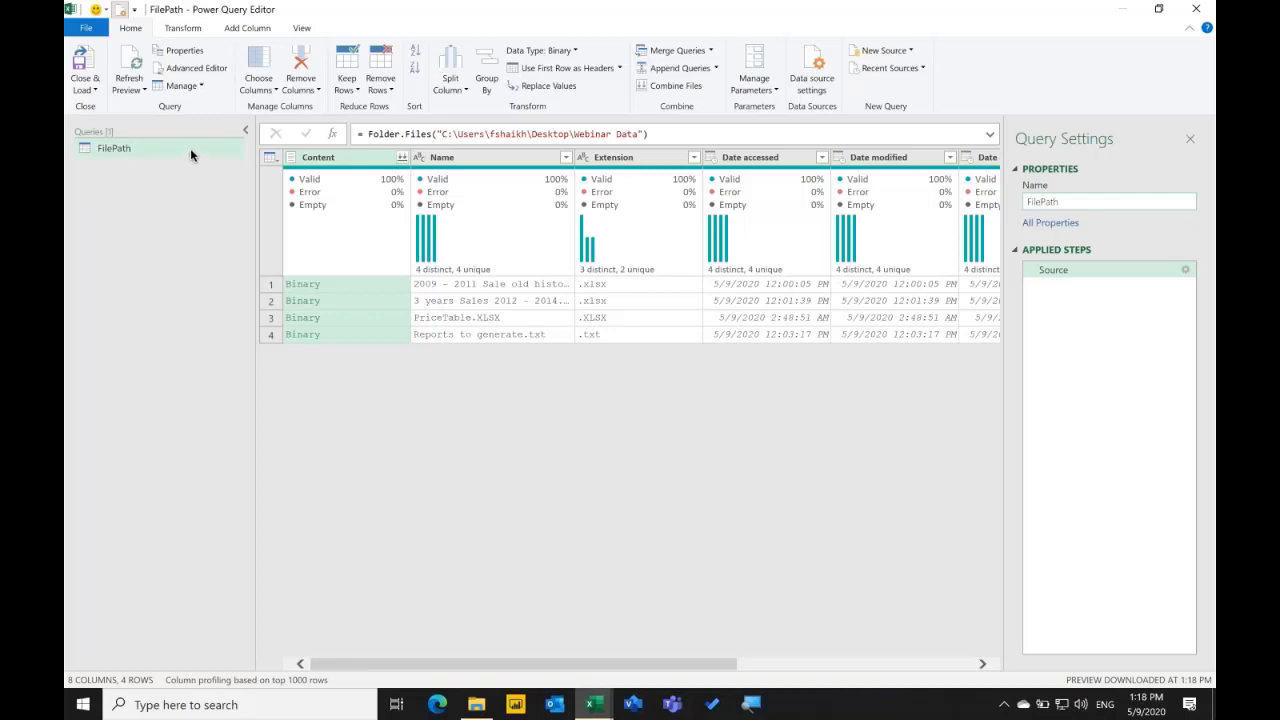
# Create a reference to the FilePath query and compare the source formulas of the two queries.
pyautogui.rightClick(157, 152)
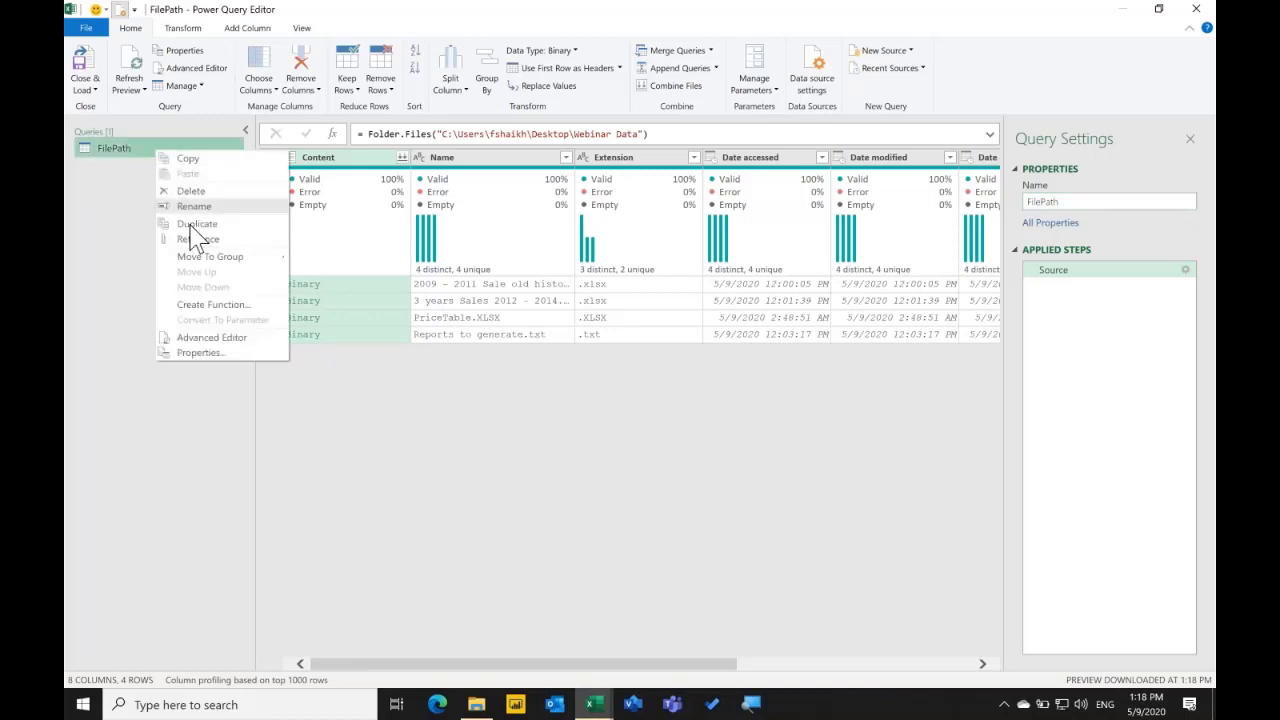
pyautogui.click(212, 240)
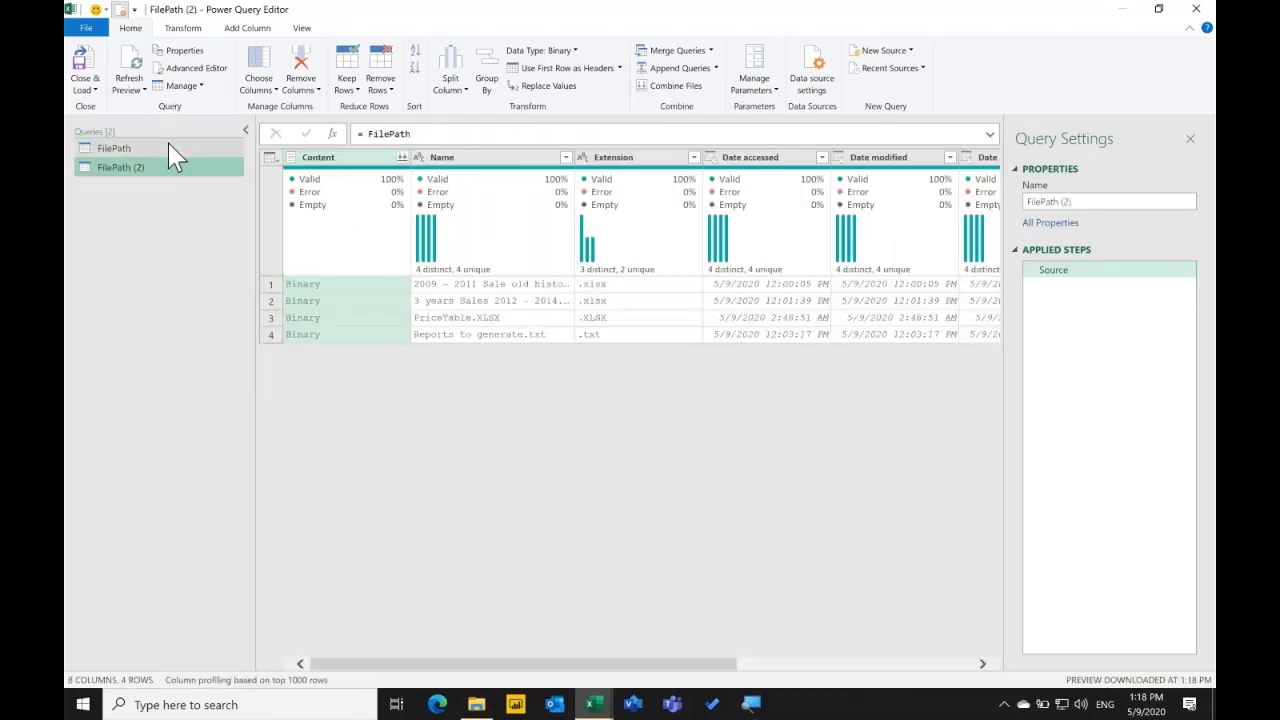
pyautogui.click(168, 153)
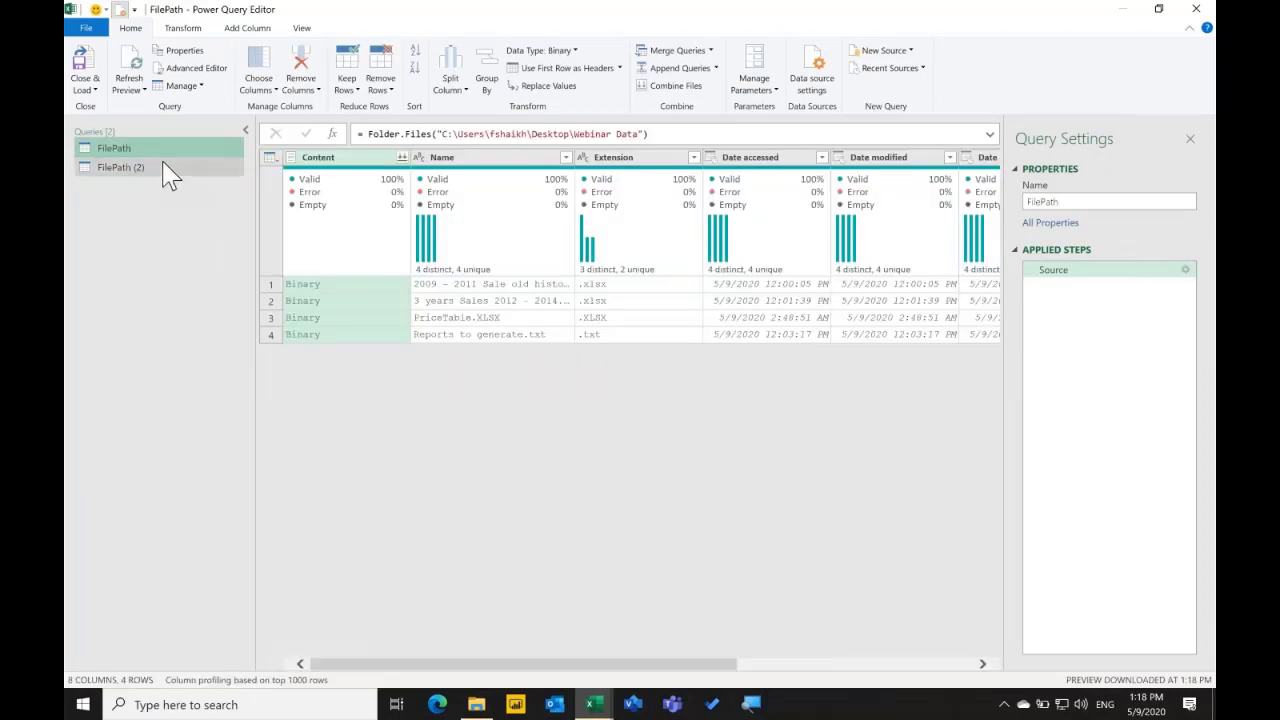
pyautogui.click(168, 167)
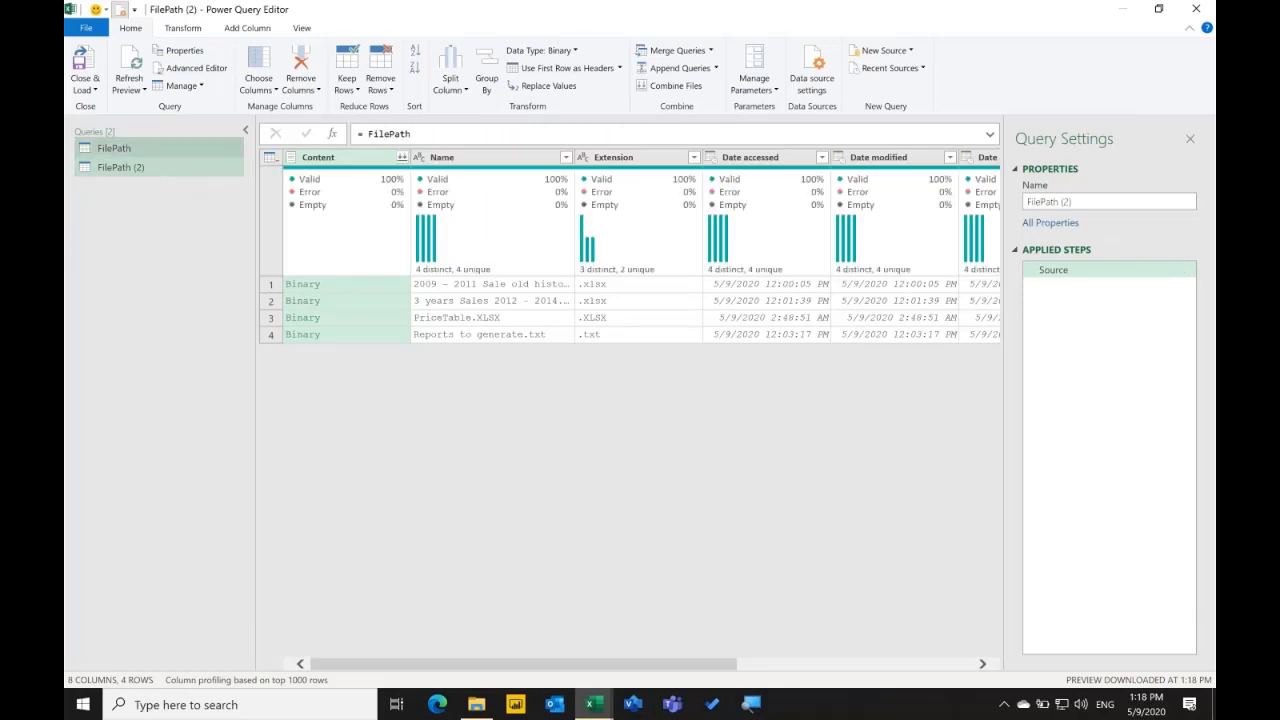
# Convert the text in the Extension column of the FilePath query to lowercase.
pyautogui.click(190, 150)
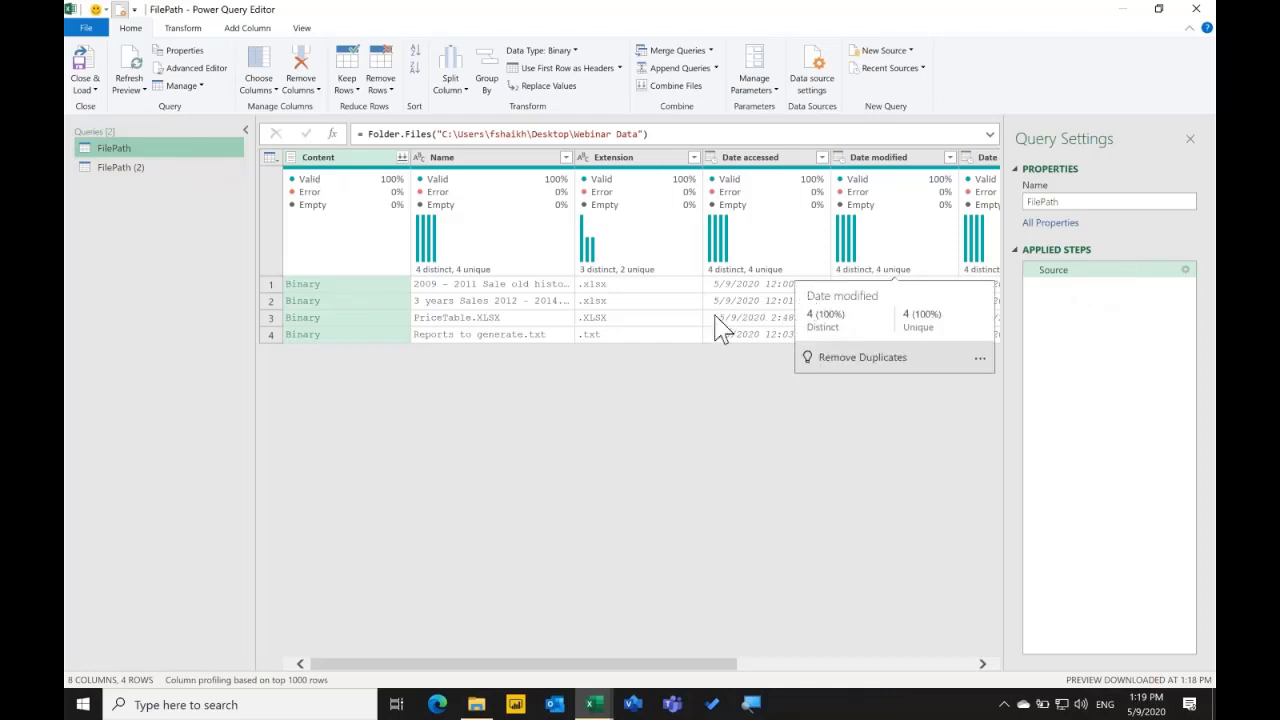
pyautogui.click(650, 160)
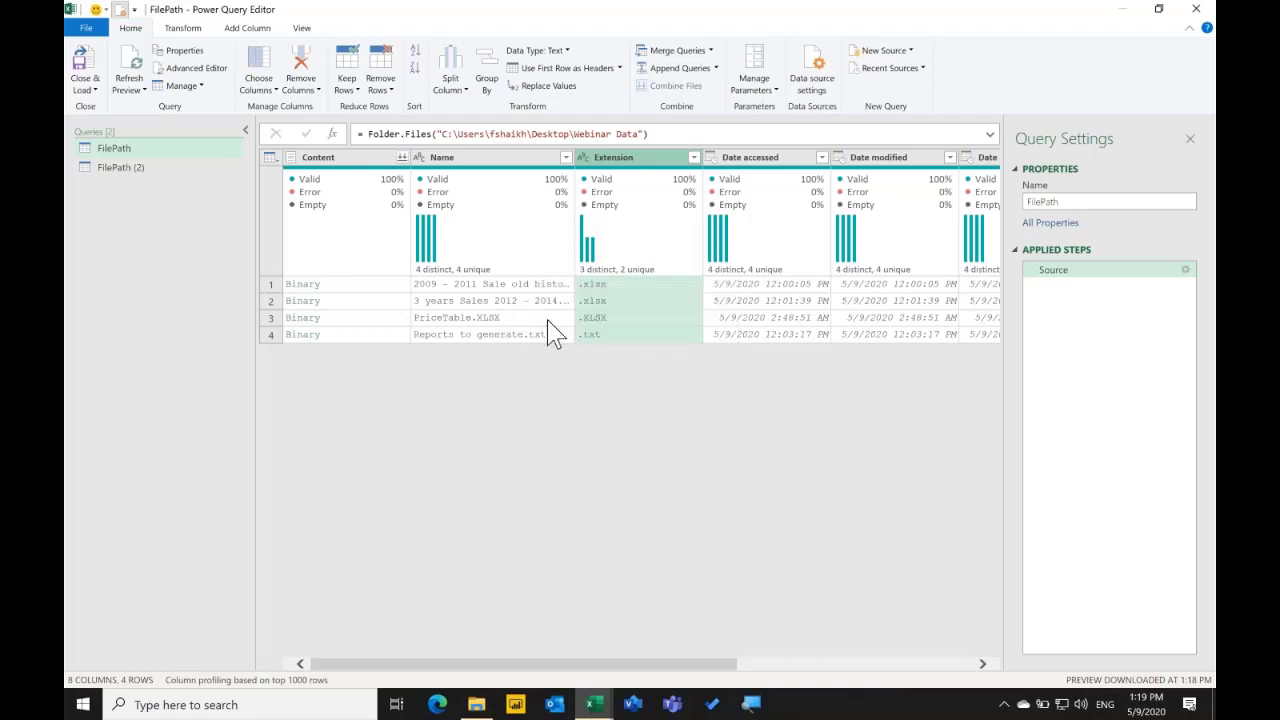
pyautogui.click(183, 28)
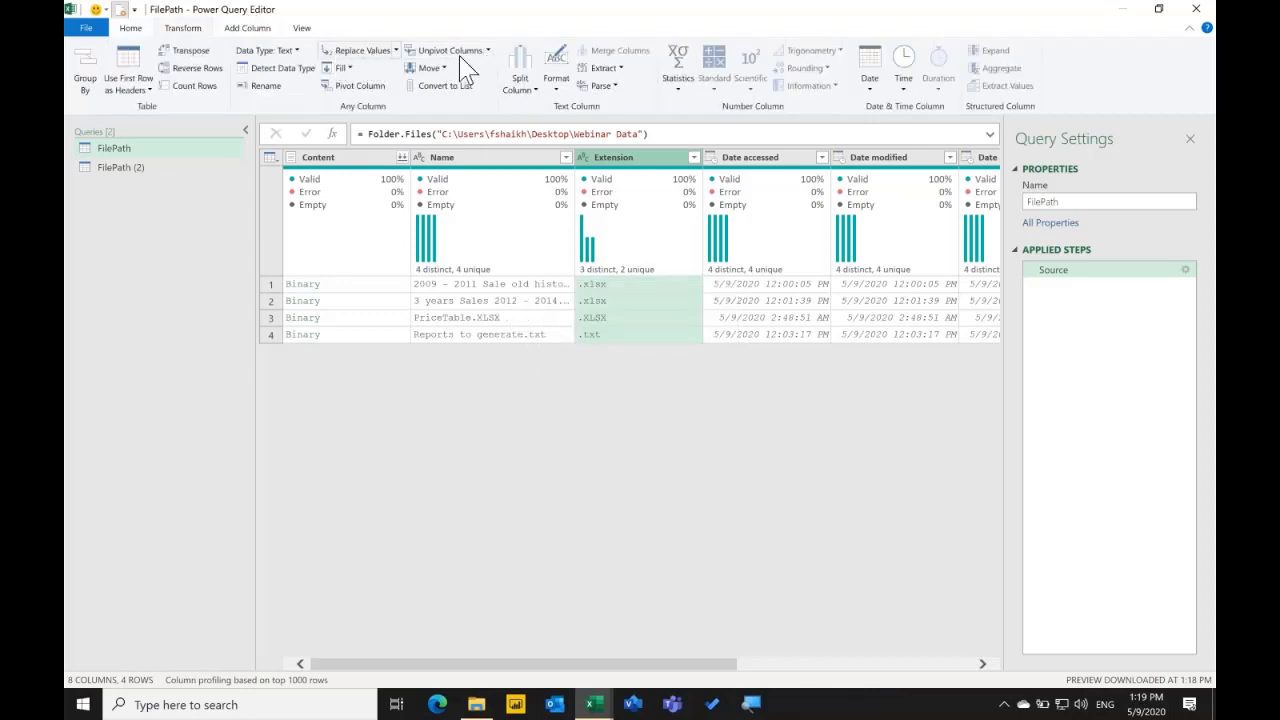
pyautogui.click(557, 80)
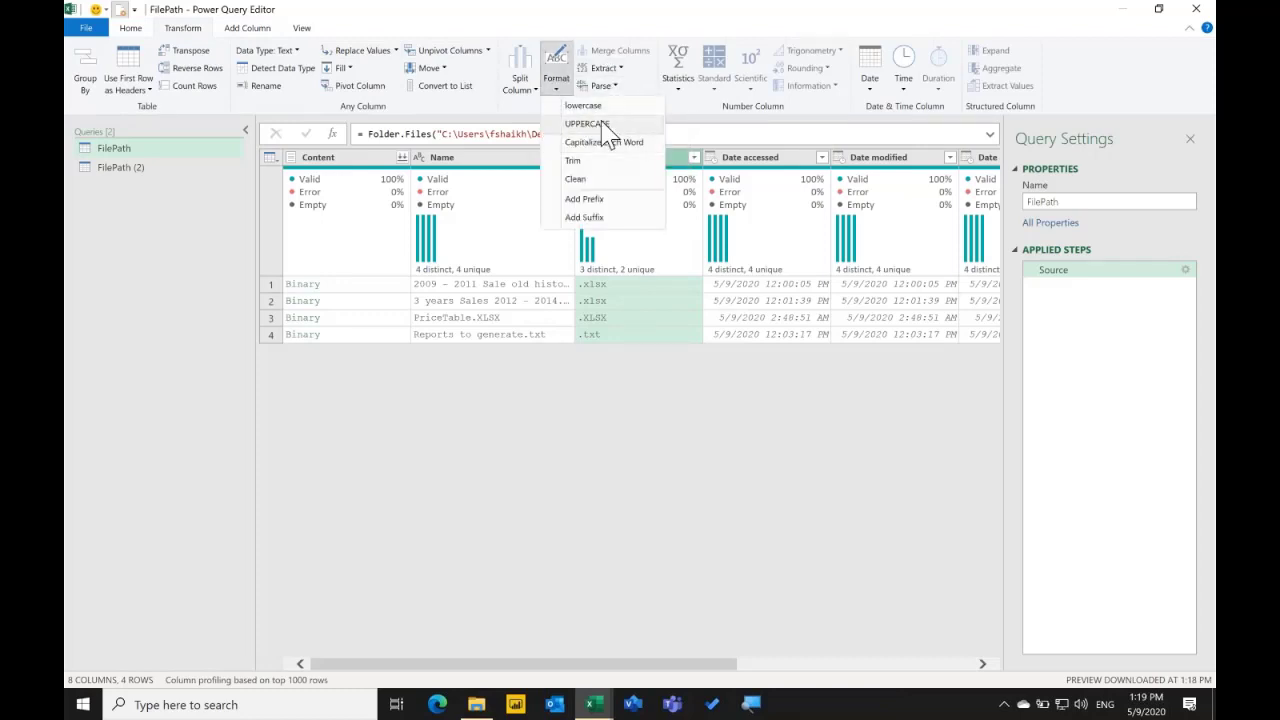
pyautogui.click(584, 106)
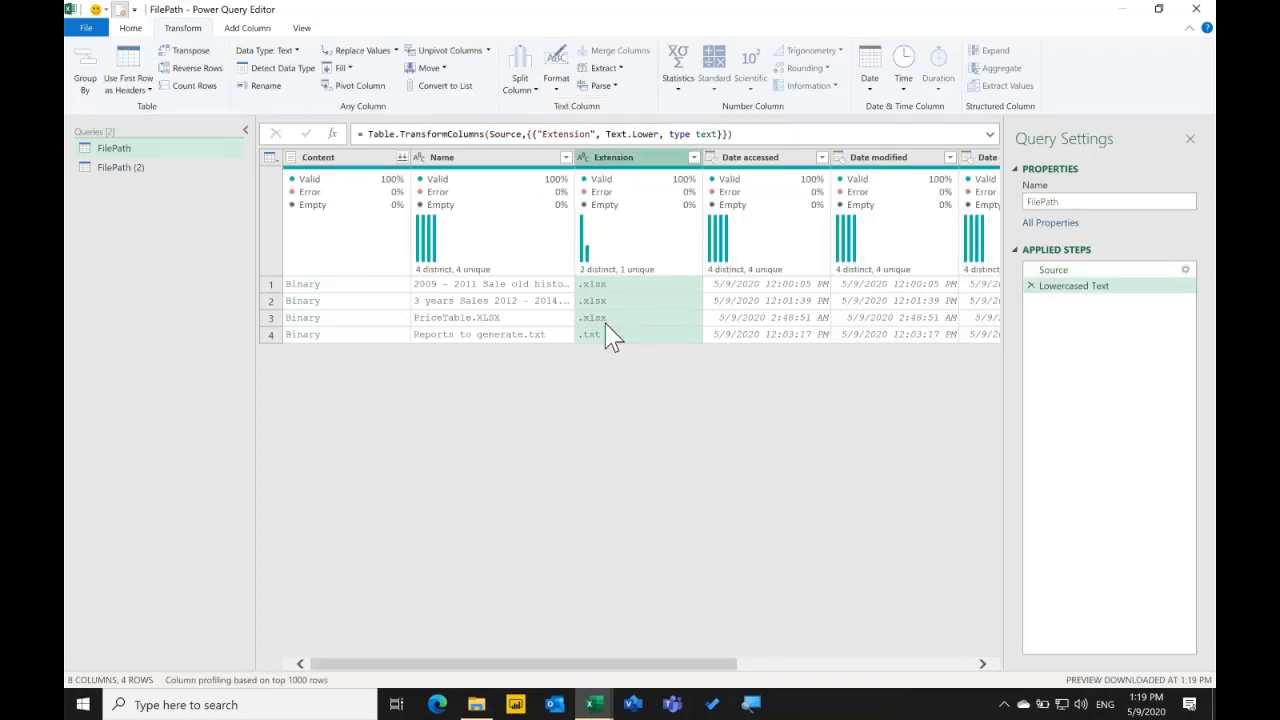
# Filter the Extension column of the FilePath query to keep only .xlsx files.
pyautogui.click(693, 158)
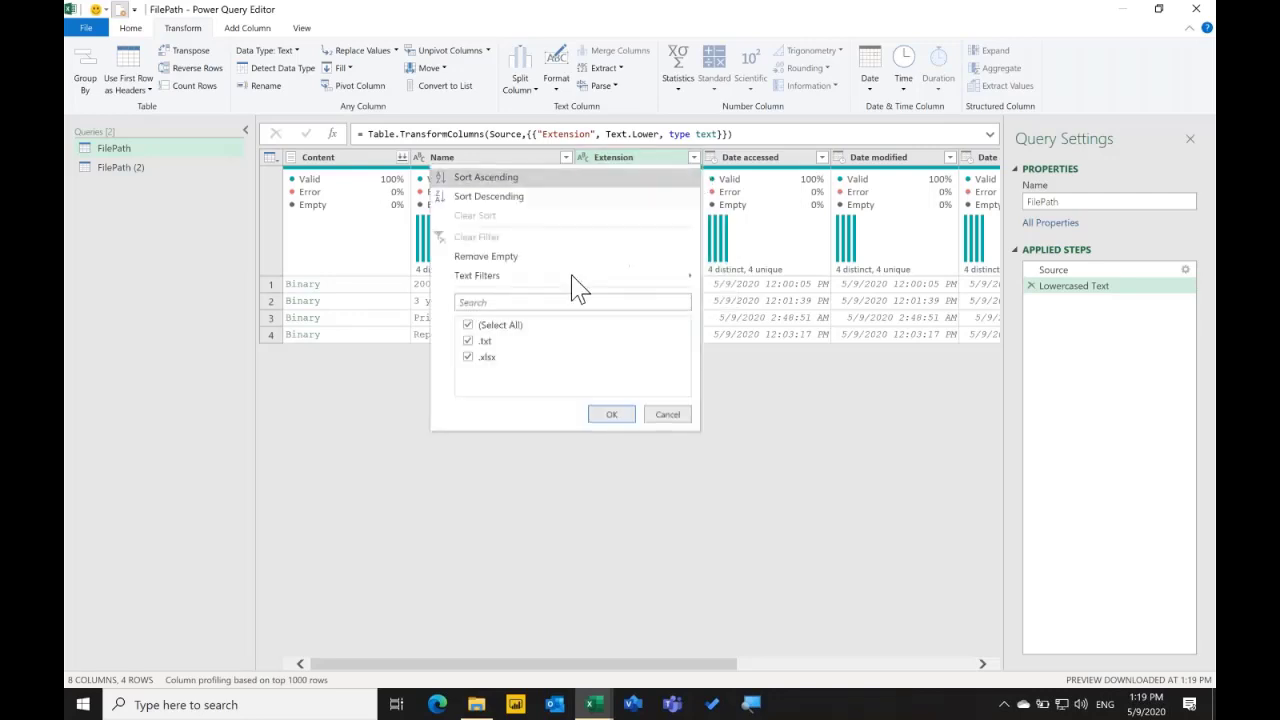
pyautogui.click(468, 325)
pyautogui.click(470, 357)
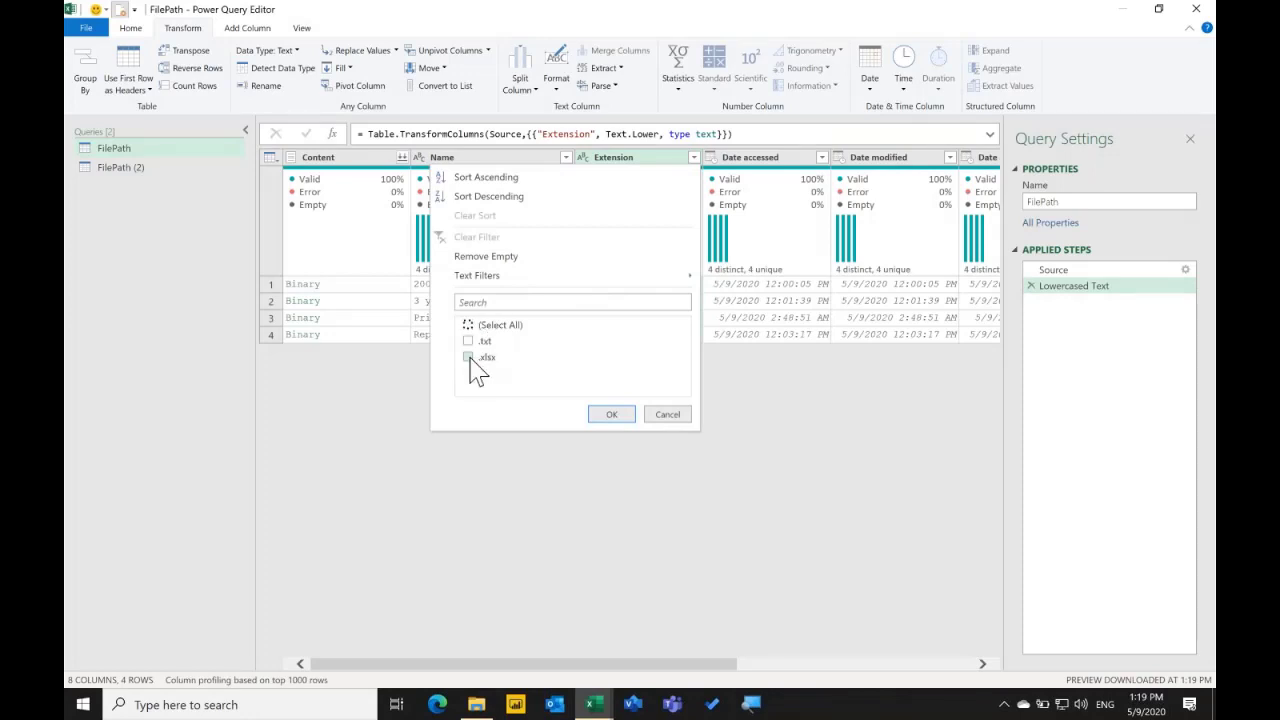
pyautogui.click(610, 415)
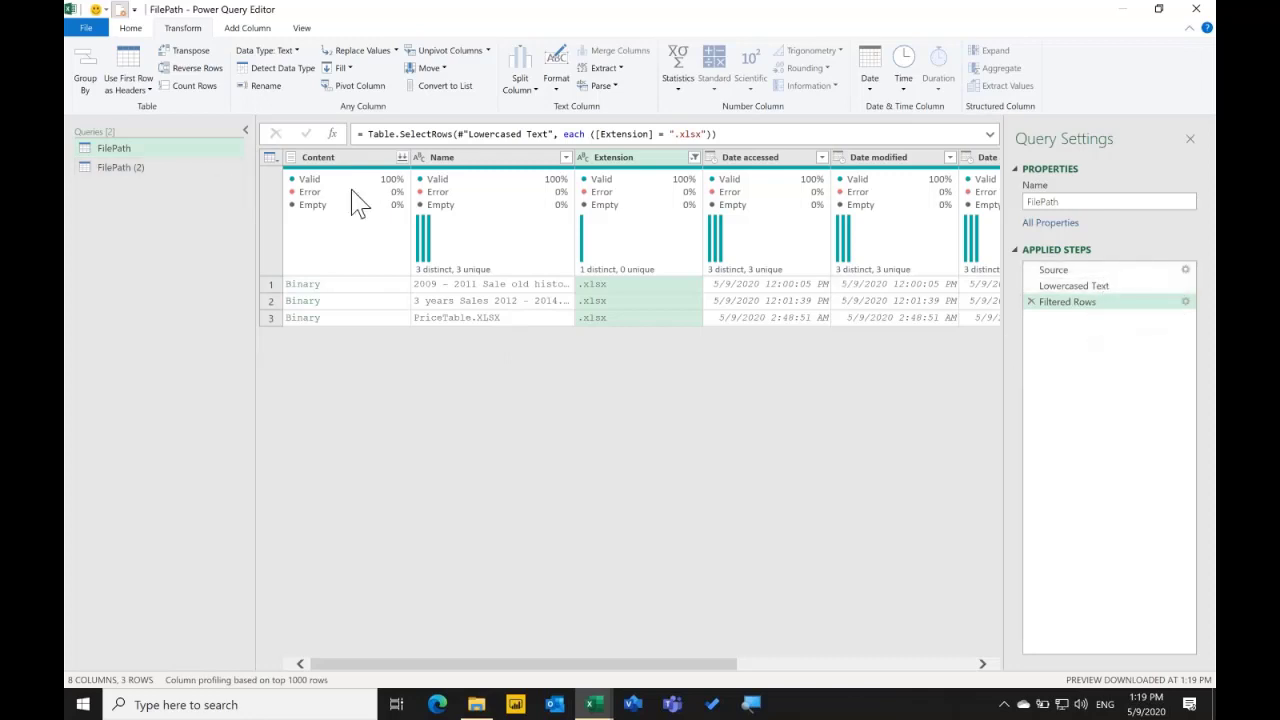
# Open the FilePath (2) query and widen its Name column to show the full file names.
pyautogui.click(195, 167)
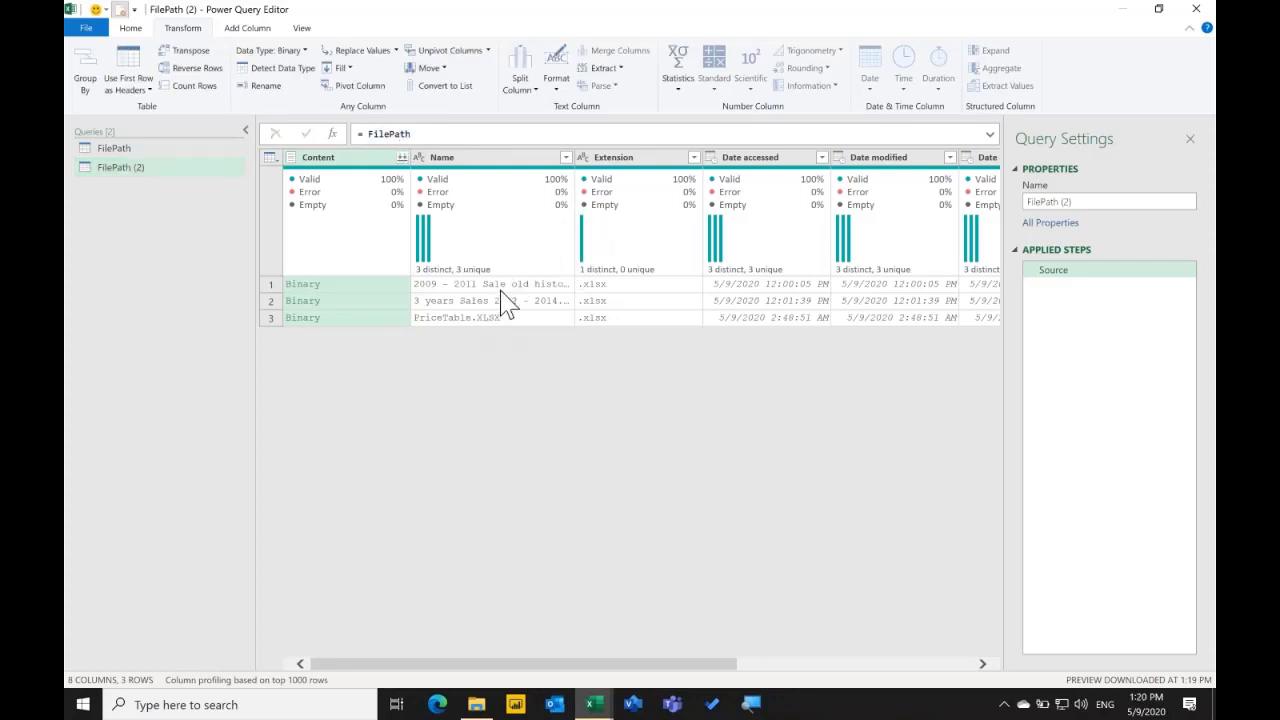
pyautogui.moveTo(571, 160); pyautogui.dragTo(650, 175)
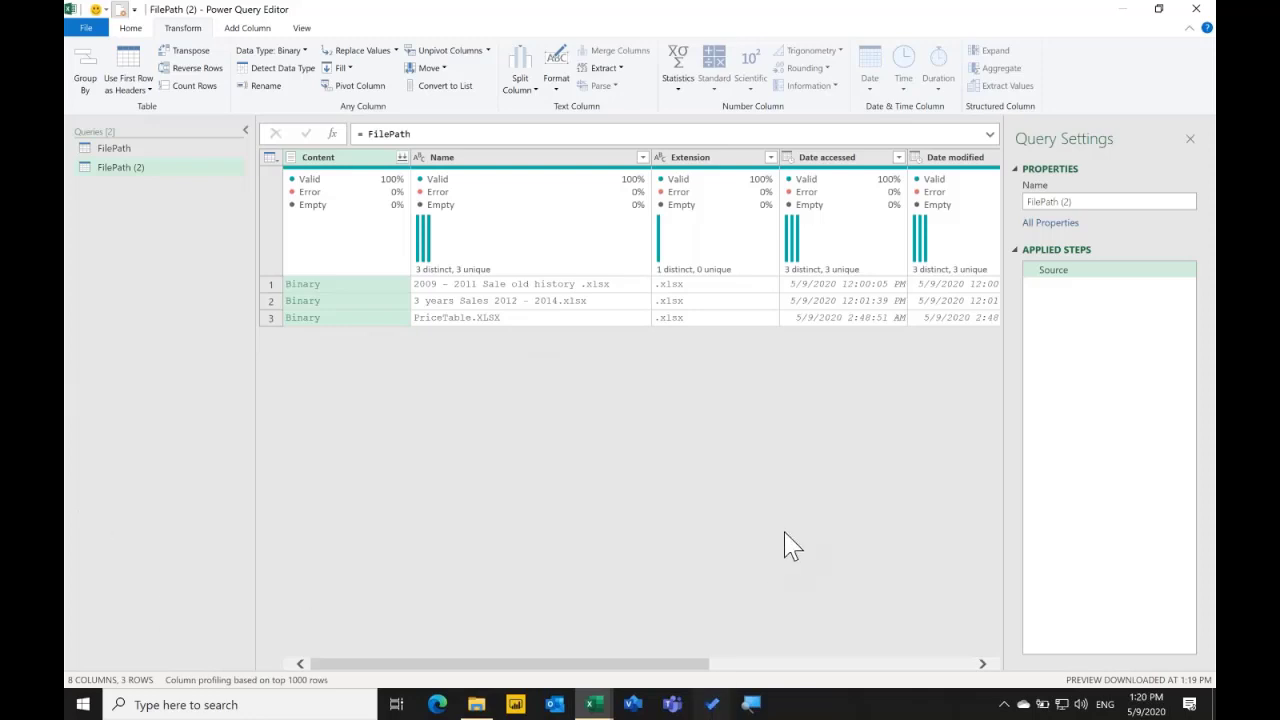
pyautogui.hotkey('ctrl', 'Up')
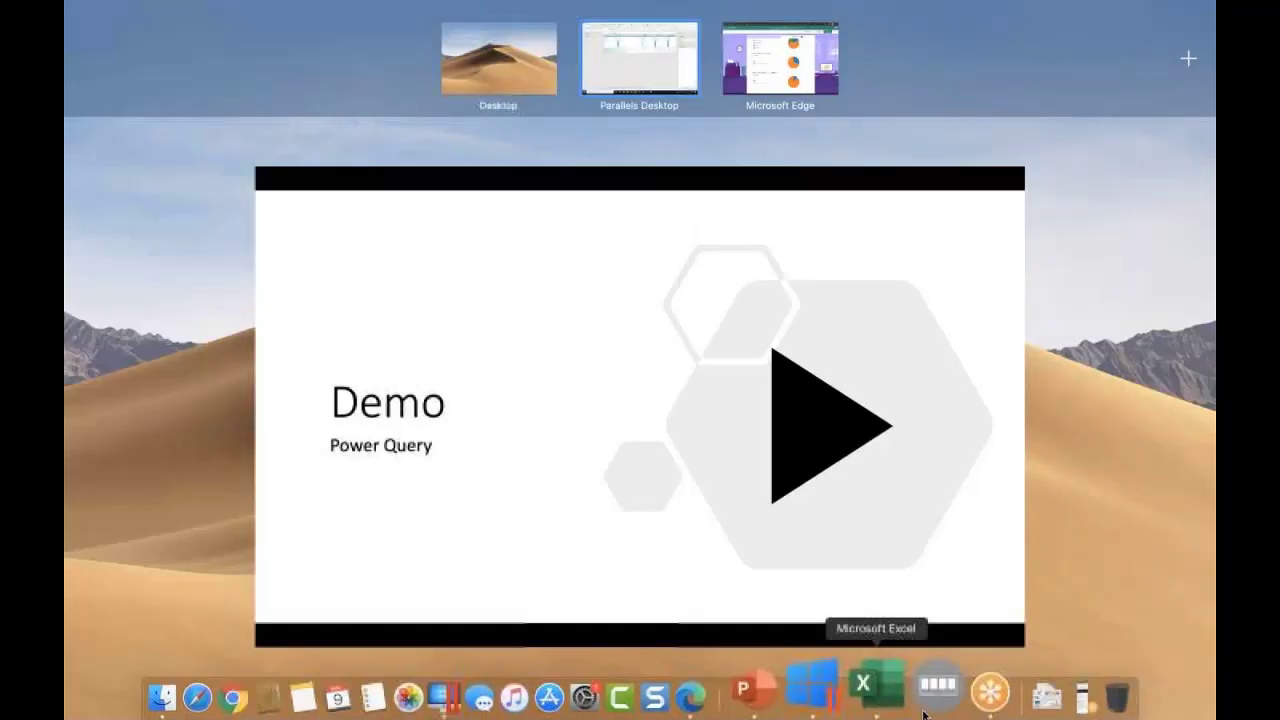
pyautogui.click(939, 598)
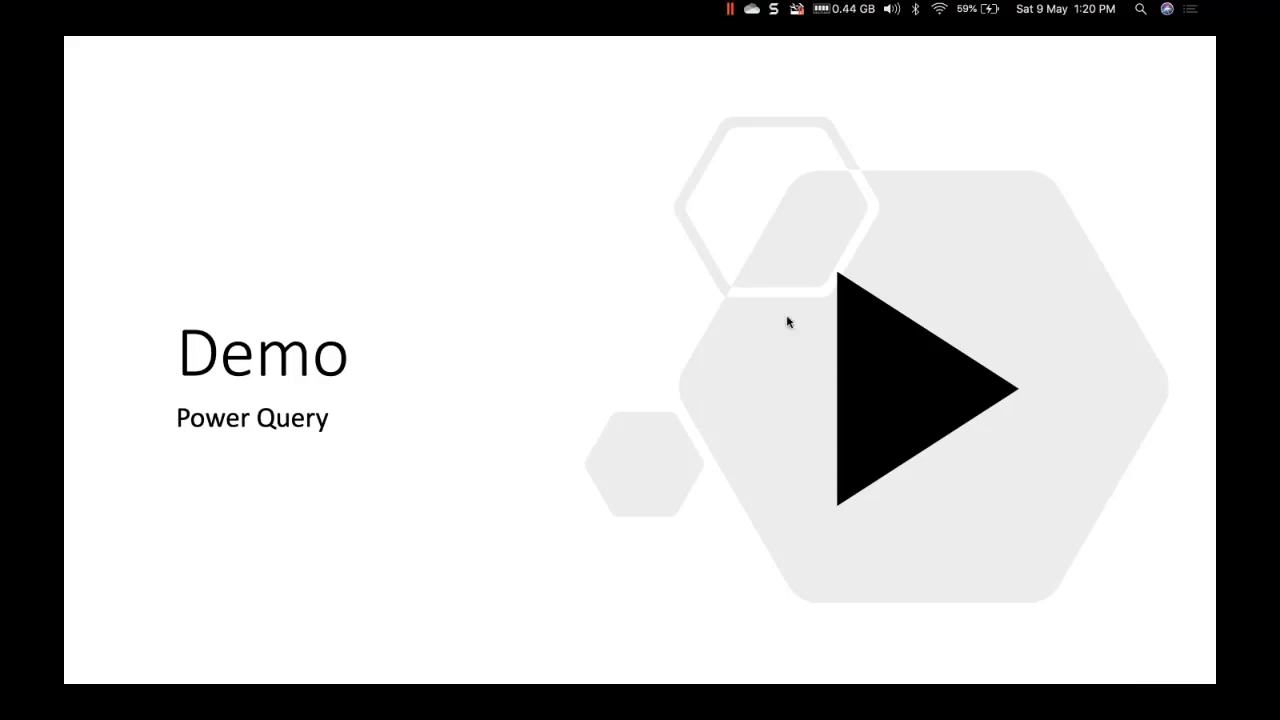
pyautogui.hotkey('ctrl', 'Right')
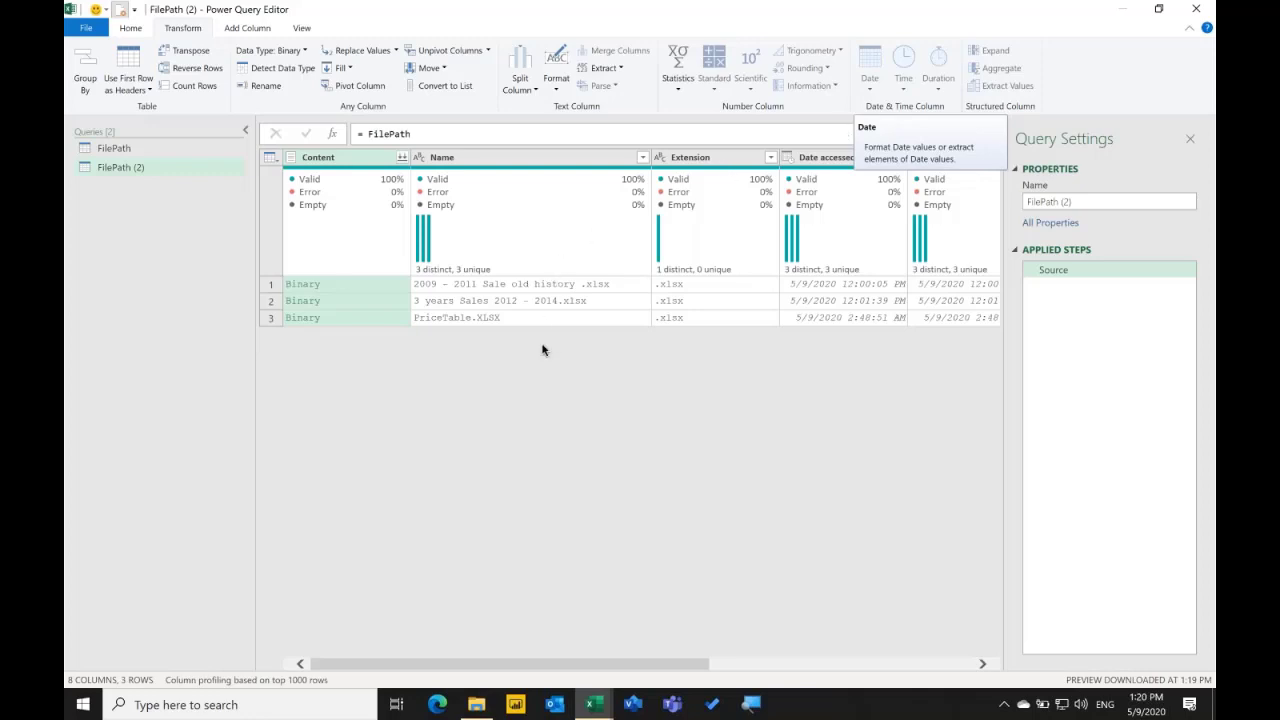
# Rename the FilePath (2) query to SalesData.
pyautogui.click(712, 158)
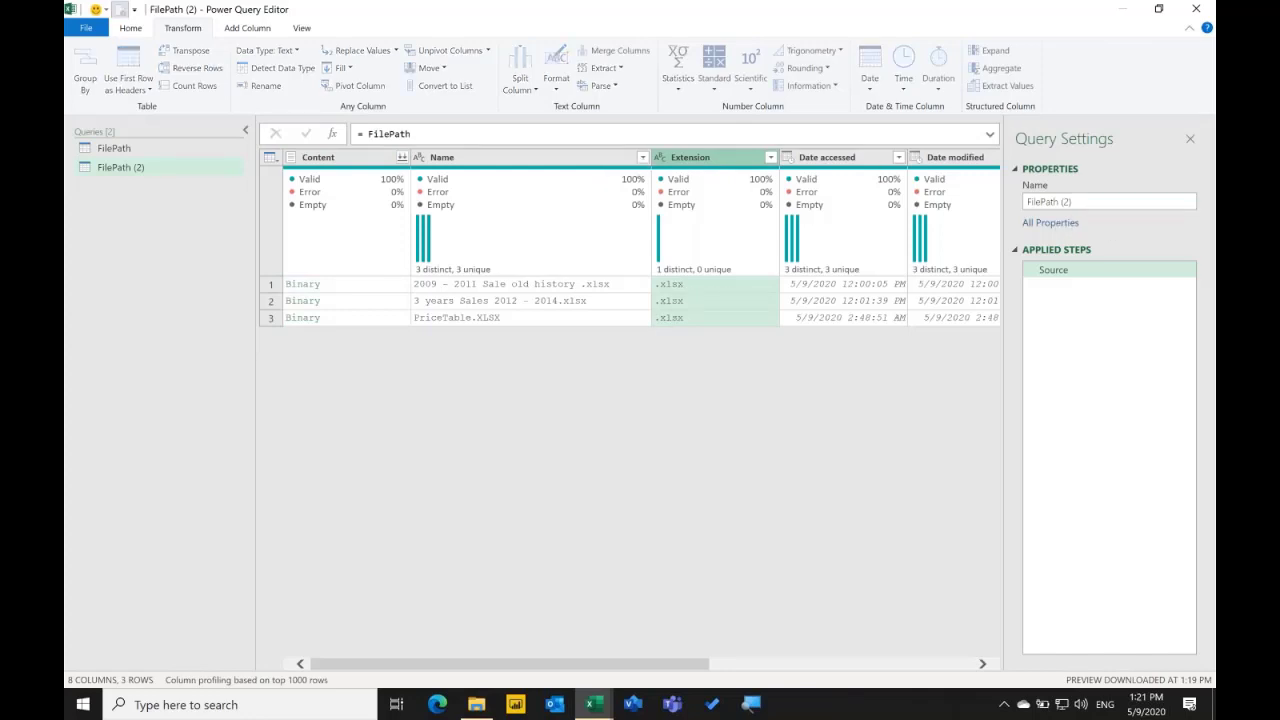
pyautogui.click(1046, 203)
pyautogui.write('S')
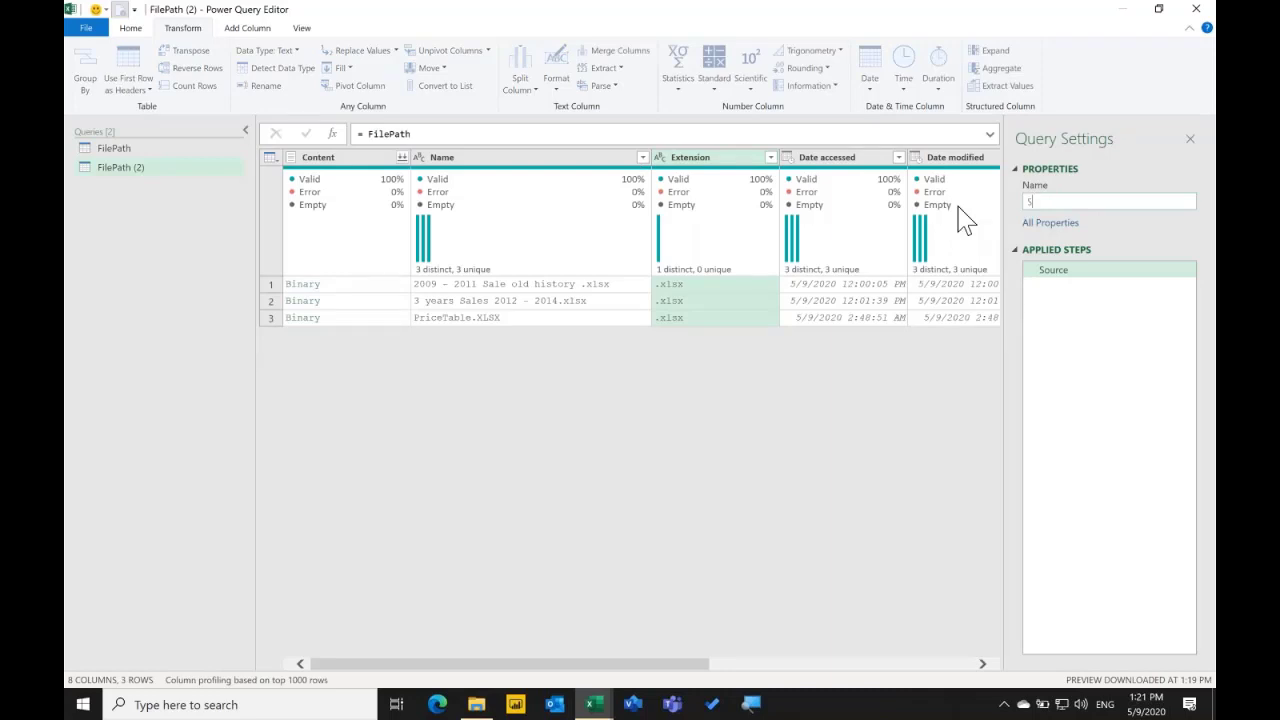
pyautogui.write('alesData')
pyautogui.press('Return')
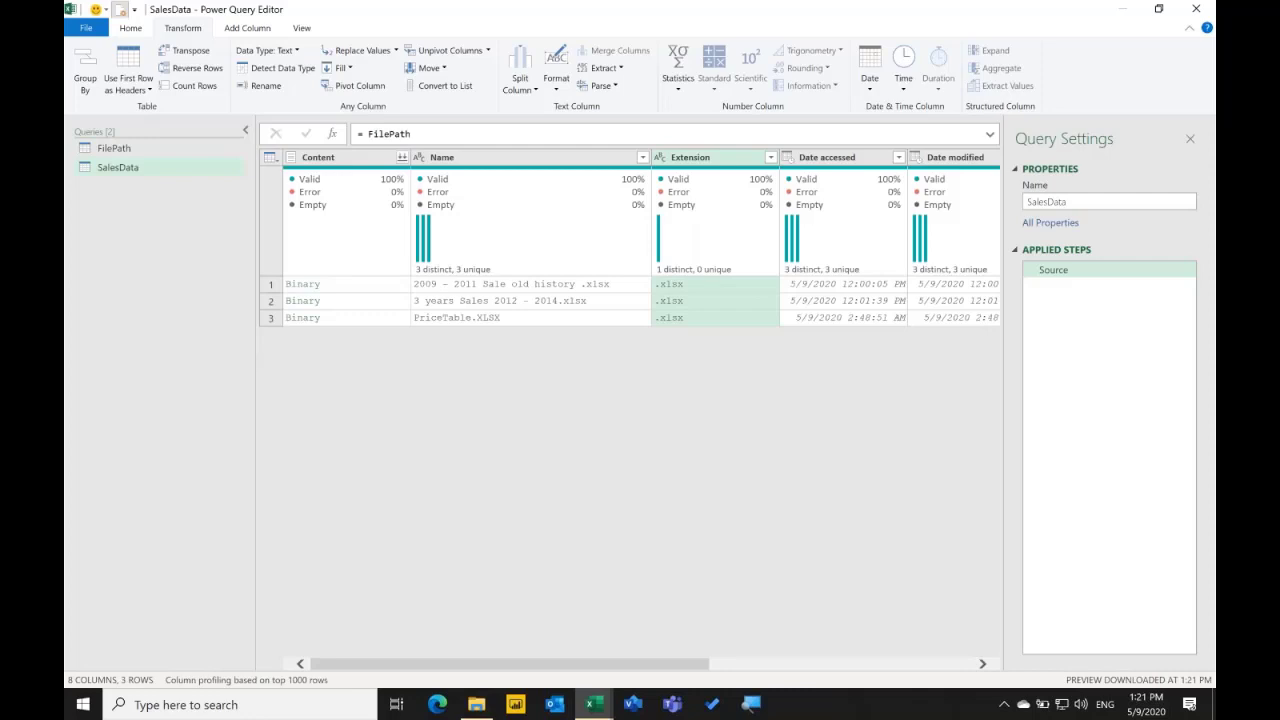
# Filter the Name column of the SalesData query to keep rows whose name contains "Sale".
pyautogui.click(625, 158)
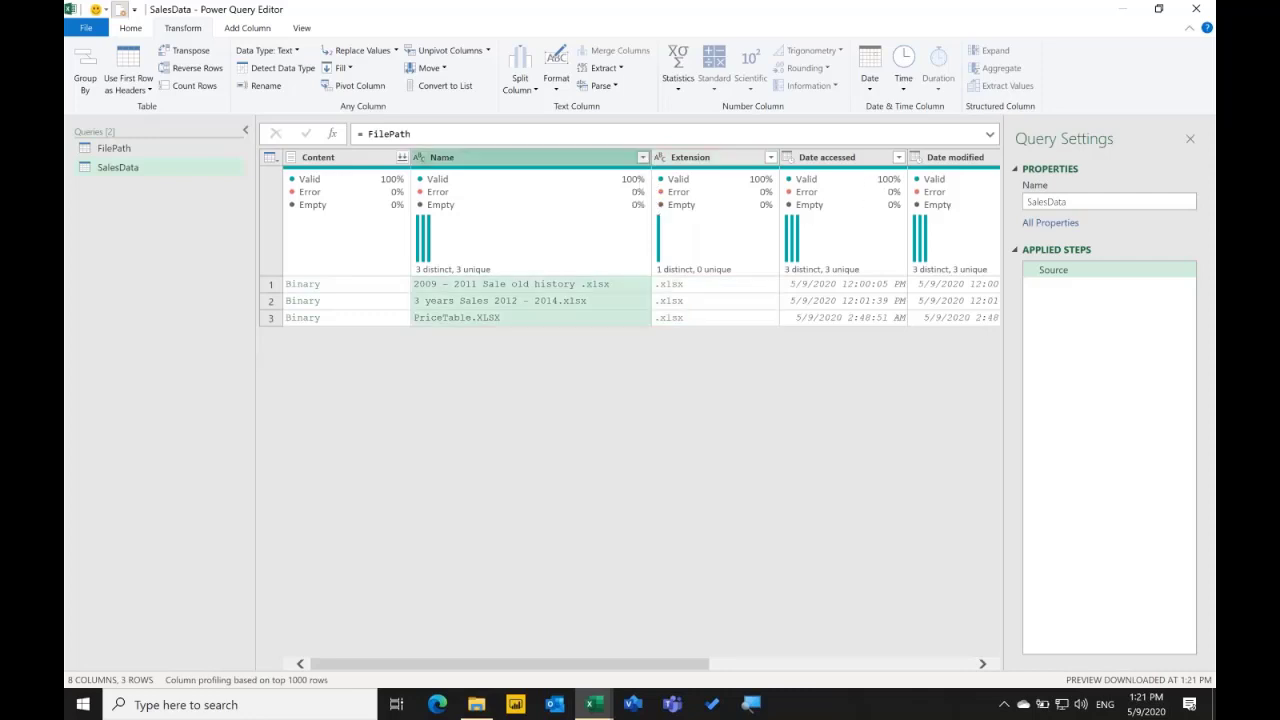
pyautogui.click(642, 157)
pyautogui.moveTo(530, 282)
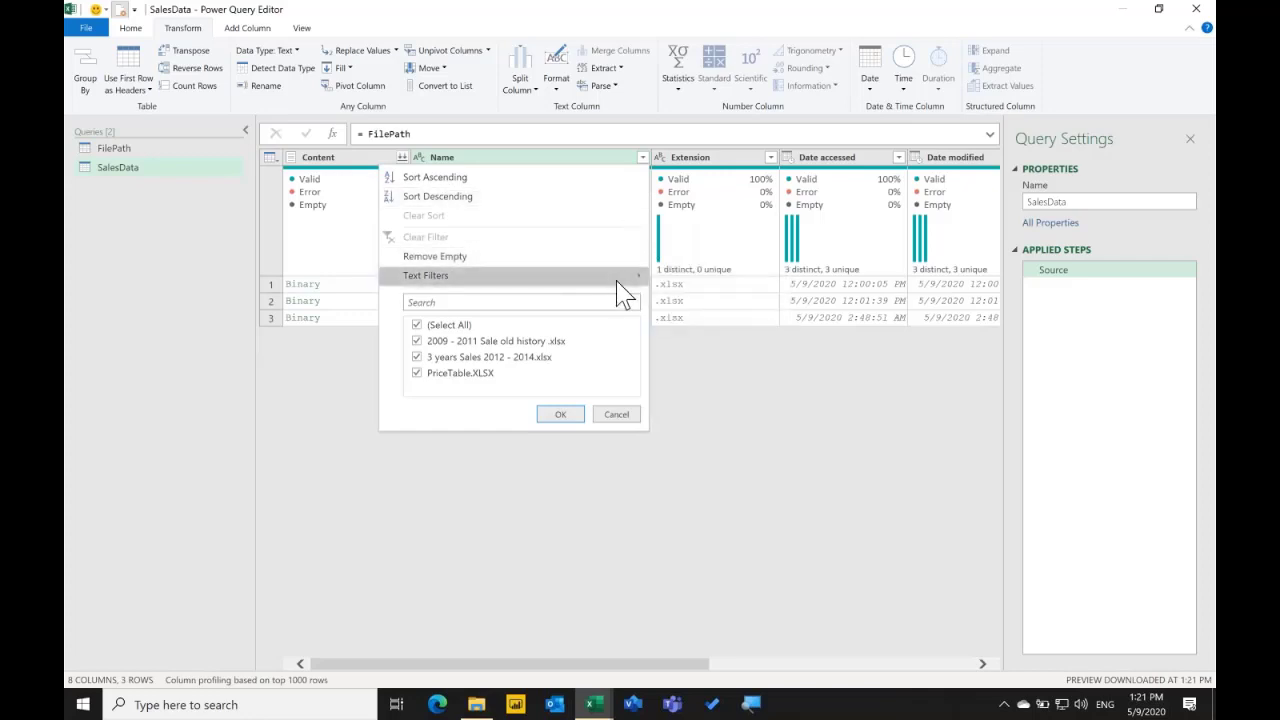
pyautogui.moveTo(628, 288)
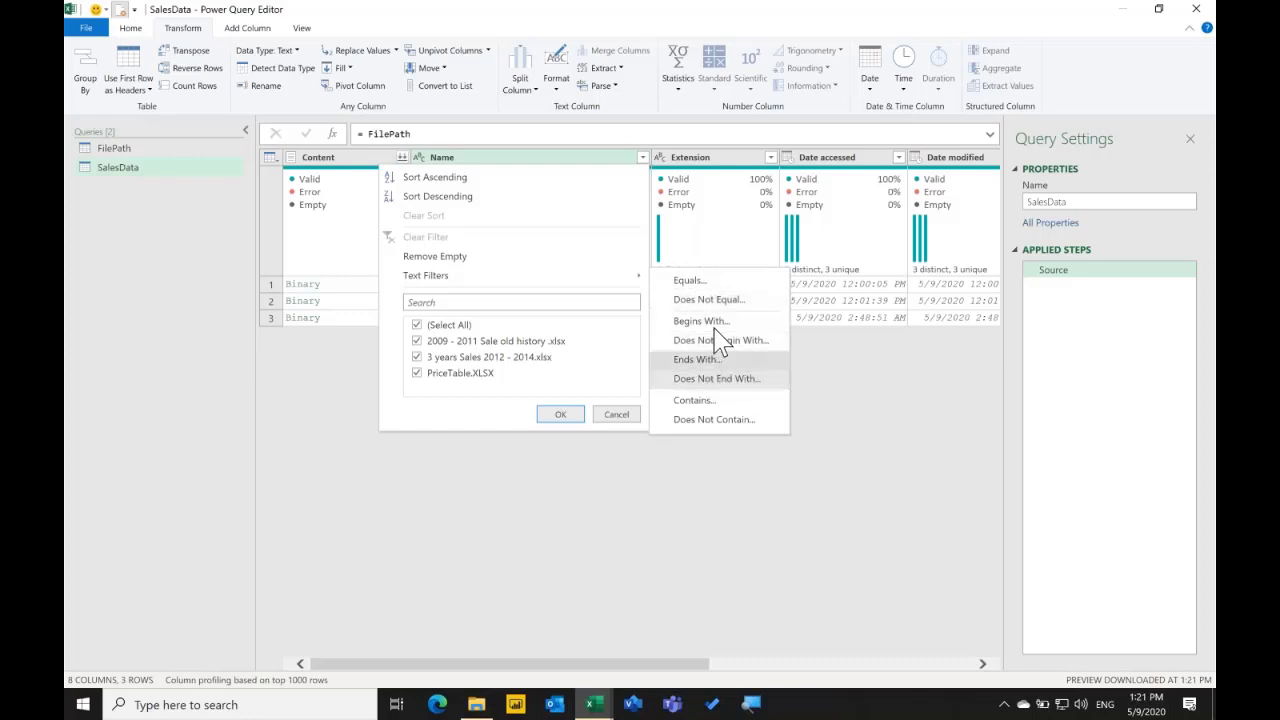
pyautogui.click(705, 401)
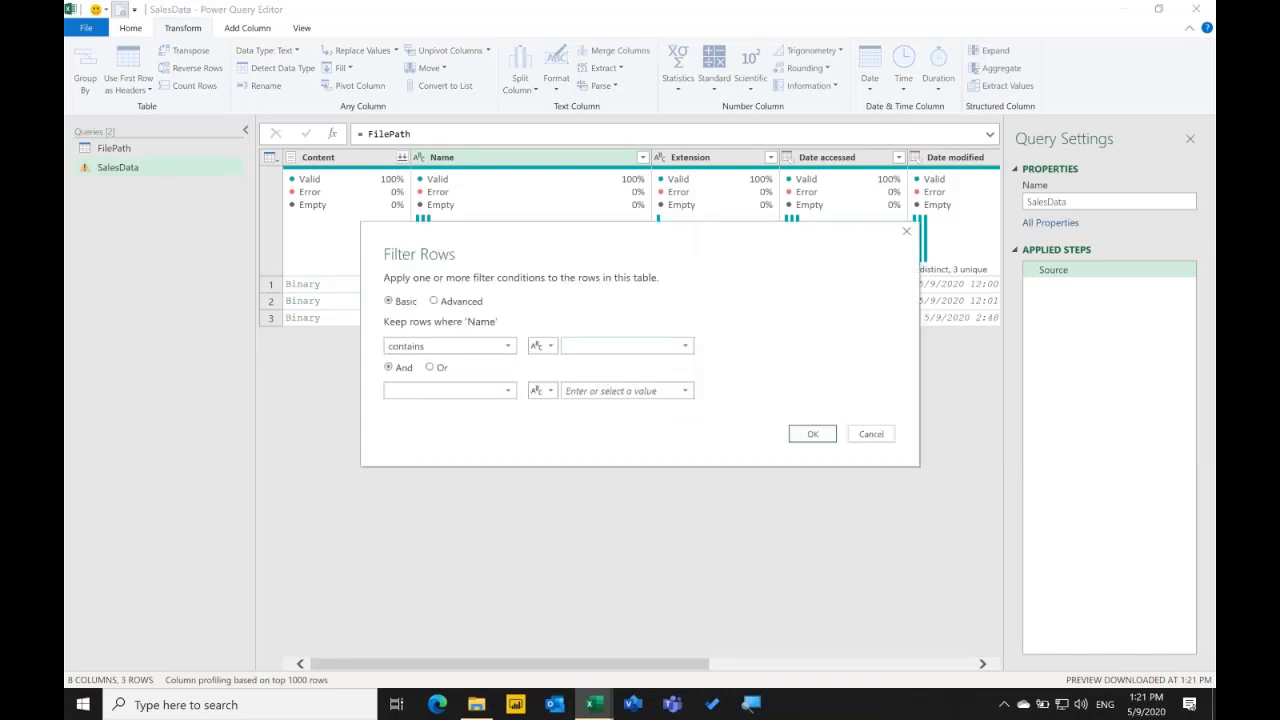
pyautogui.write('Sale')
pyautogui.moveTo(611, 257); pyautogui.dragTo(497, 300)
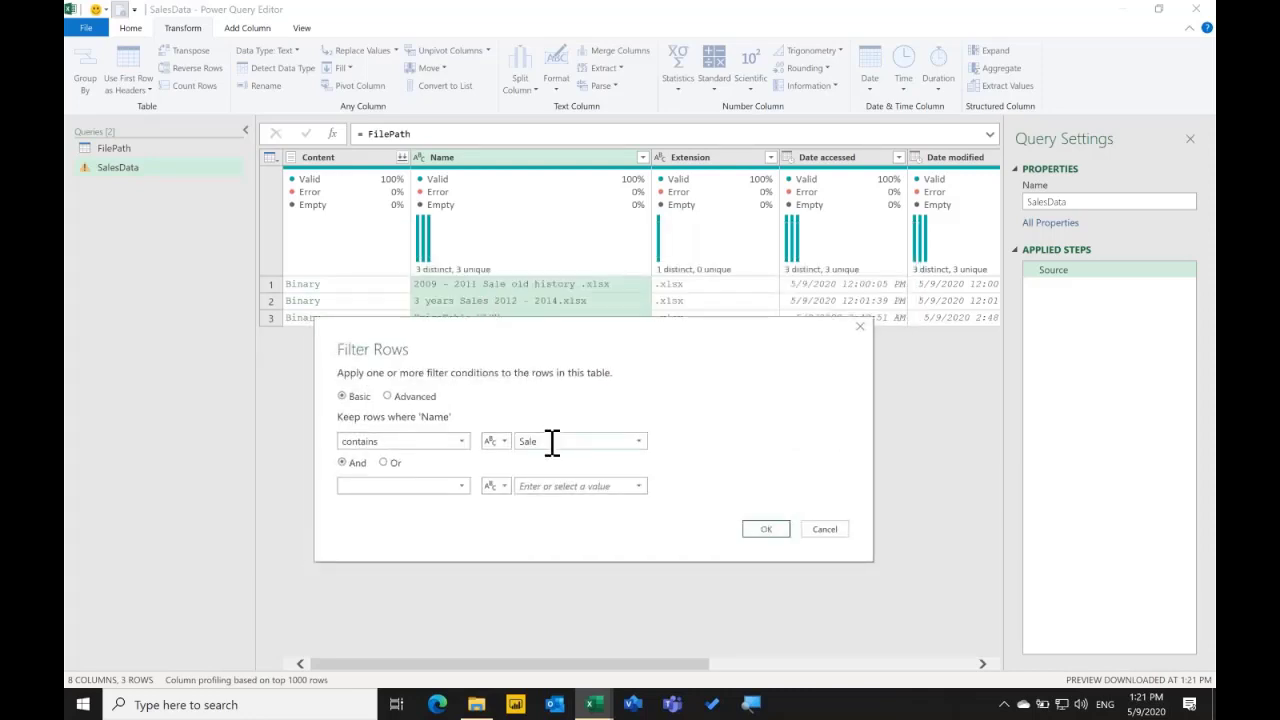
pyautogui.moveTo(654, 338); pyautogui.dragTo(716, 187)
pyautogui.click(828, 386)
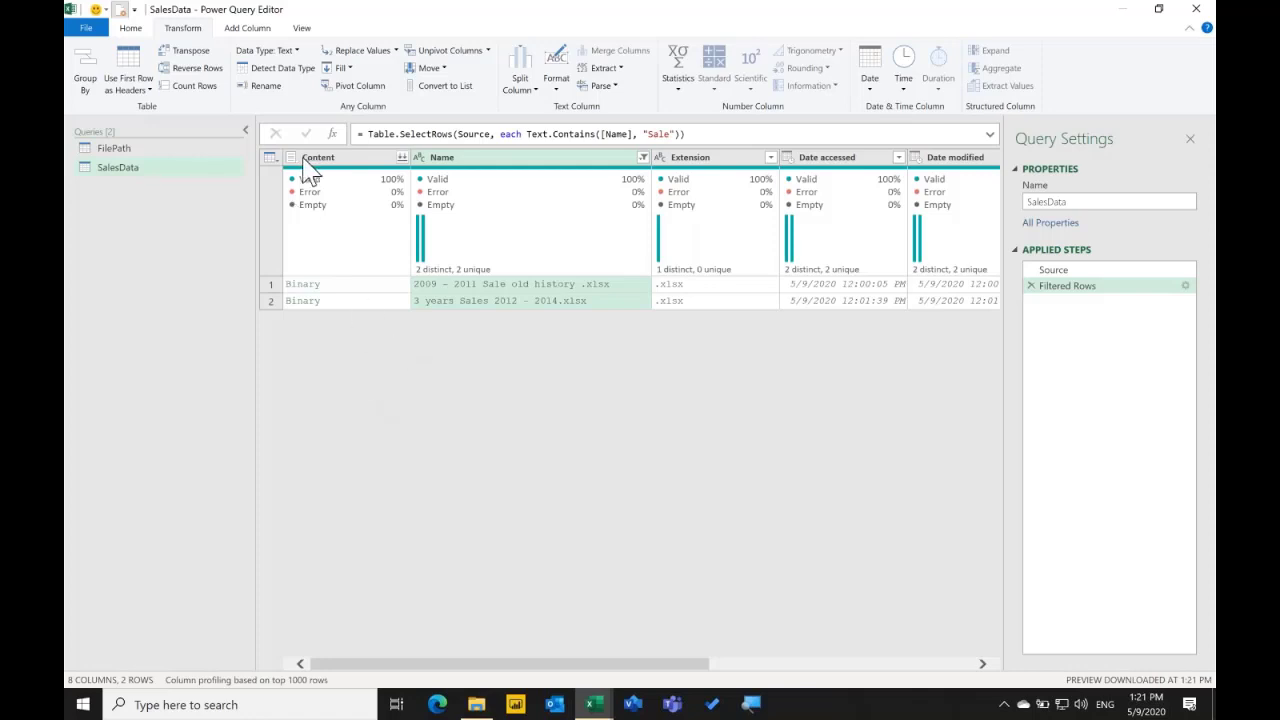
# Keep only the Content and Name columns in SalesData by removing all other columns.
pyautogui.click(362, 157)
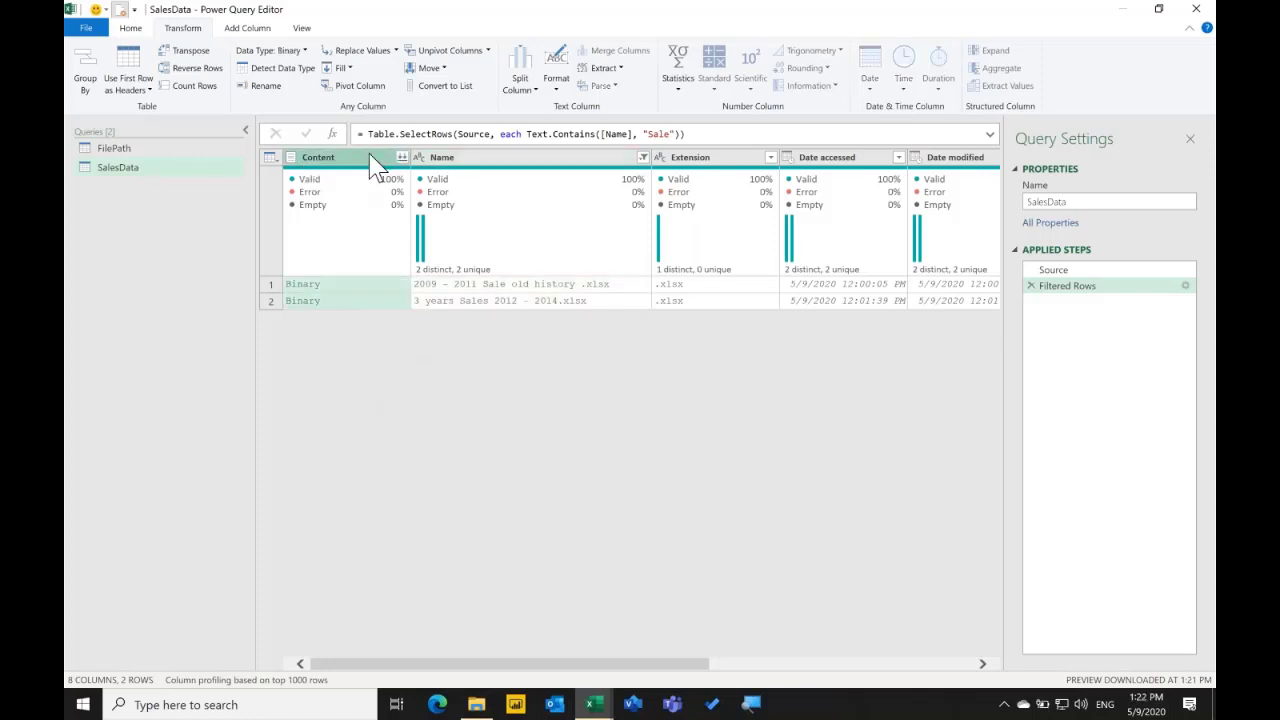
pyautogui.keyDown('ctrl'); pyautogui.click(510, 161); pyautogui.keyUp('ctrl')
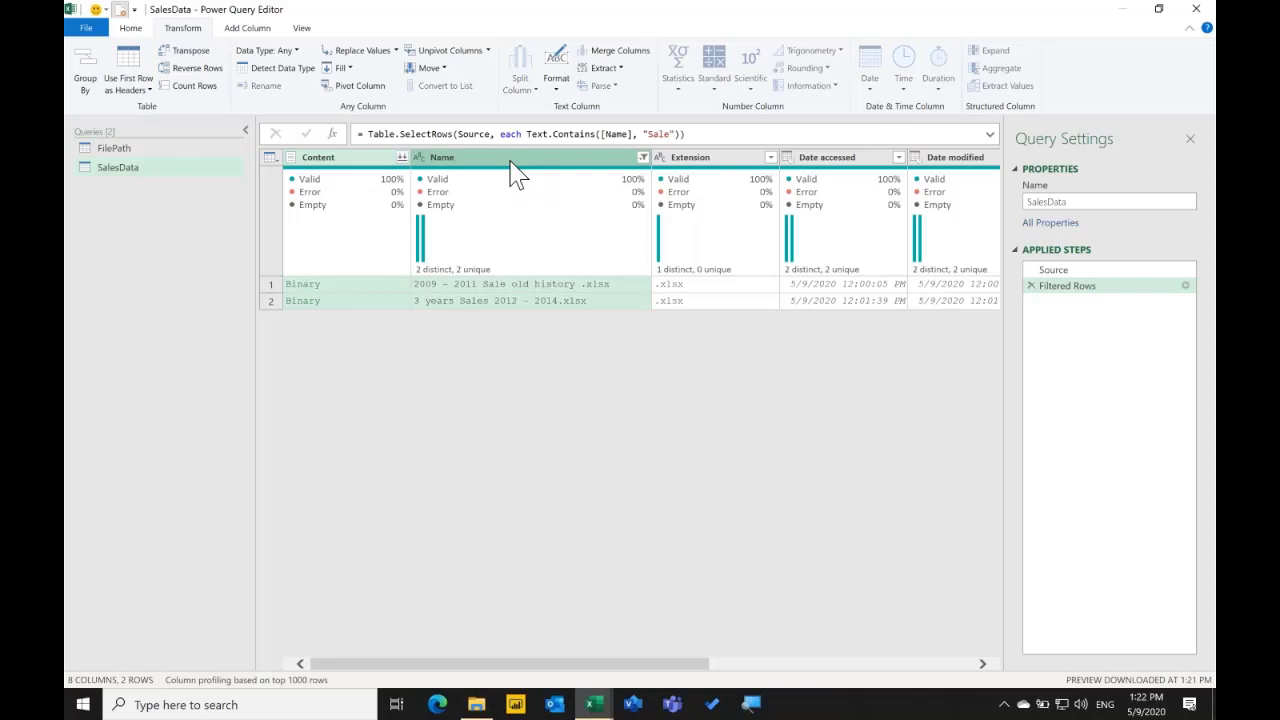
pyautogui.rightClick(474, 160)
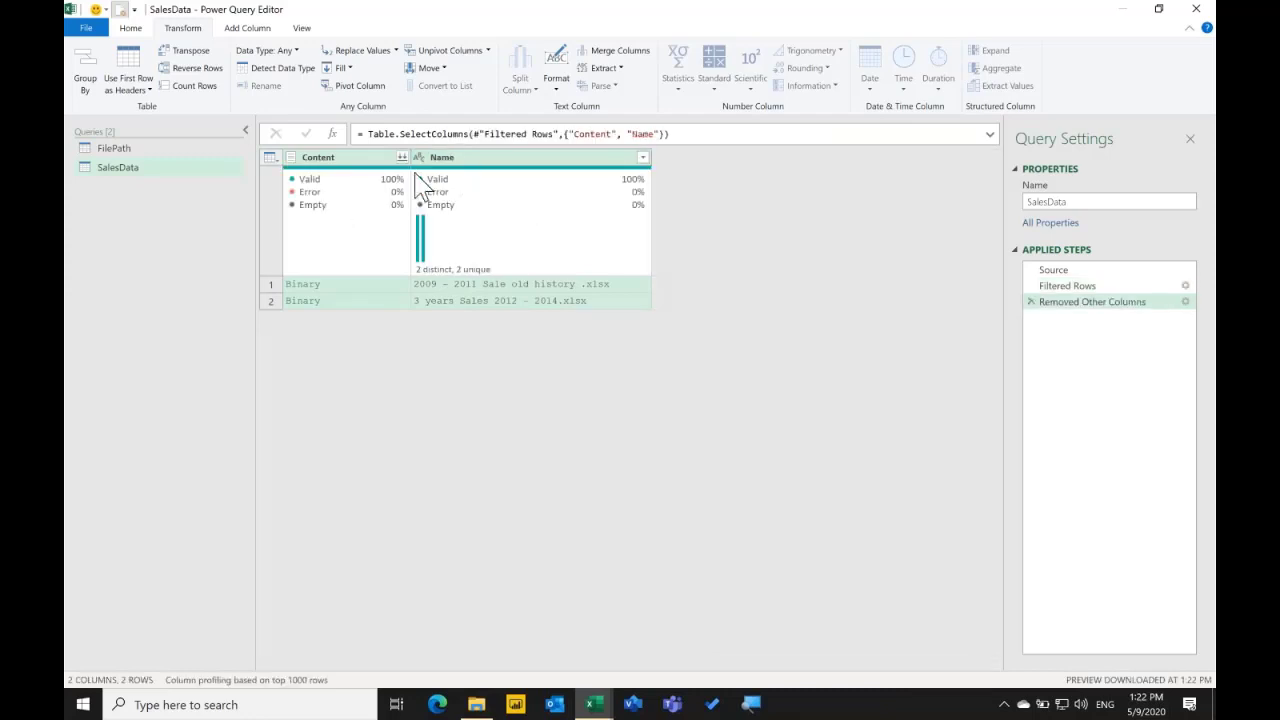
# Preview the first file's binary and magnify the Content column header to 250%.
pyautogui.click(346, 286)
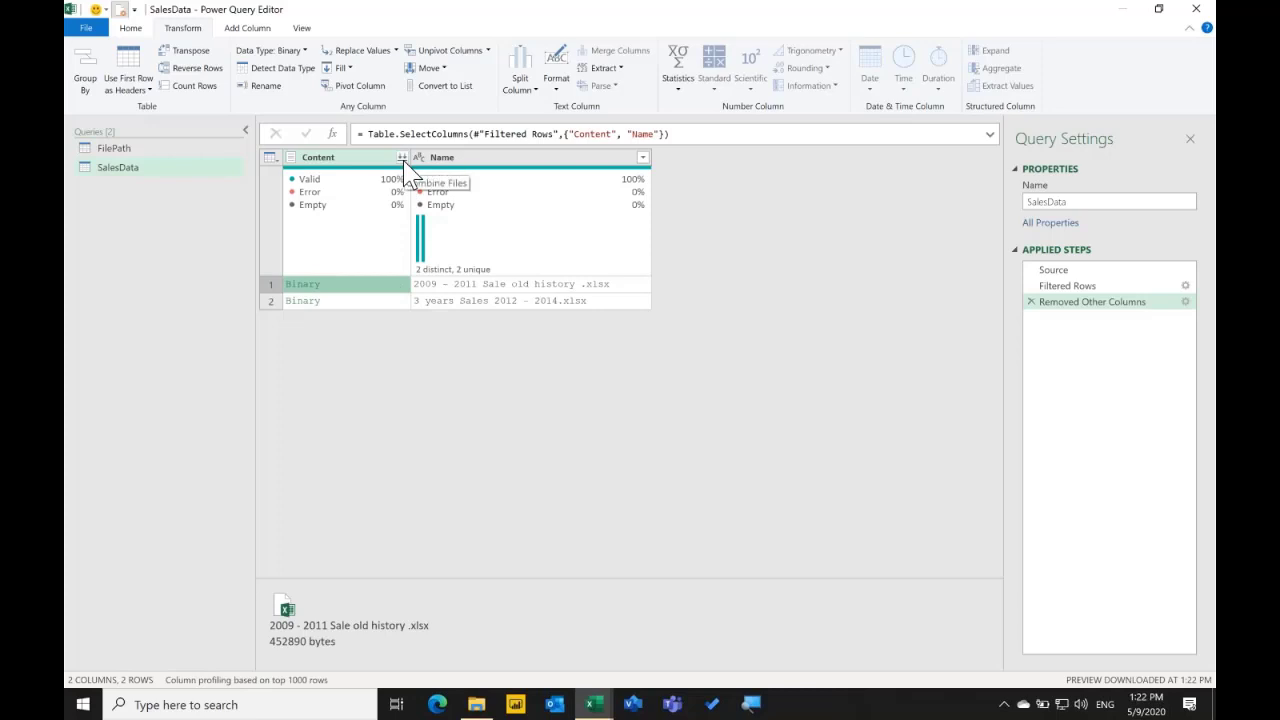
pyautogui.click(752, 700)
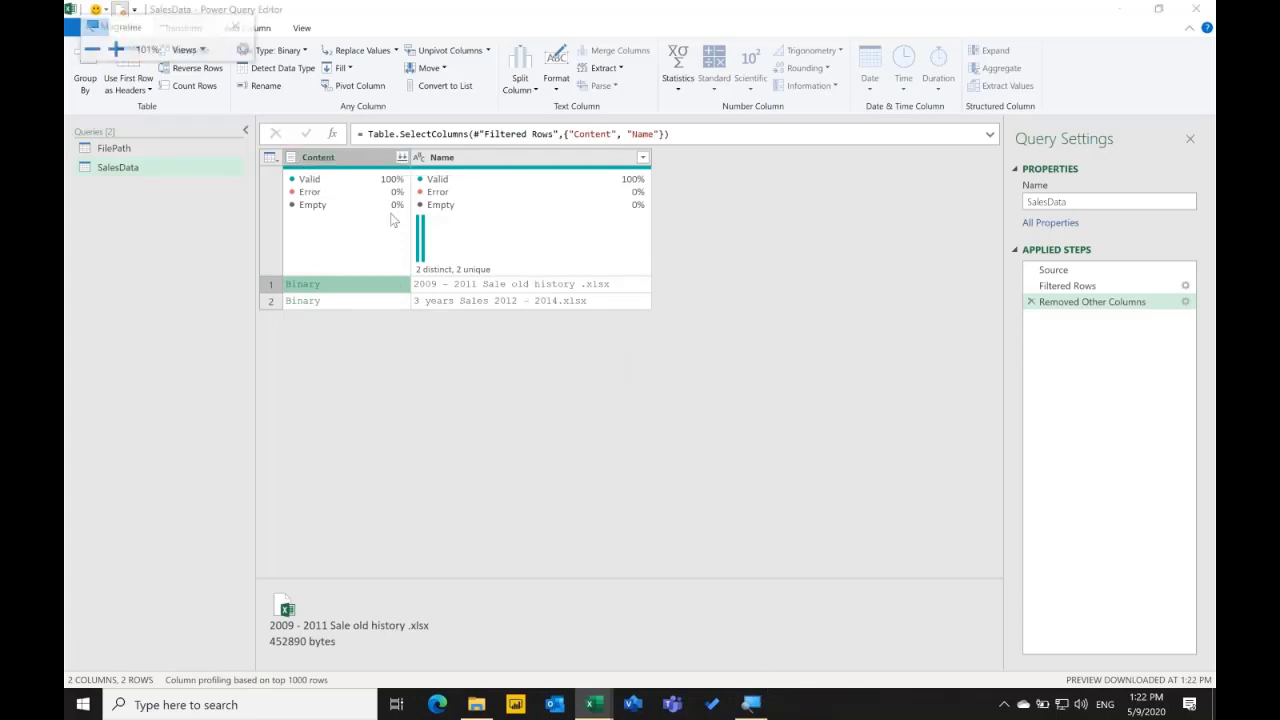
pyautogui.click(115, 49)
pyautogui.click(115, 49)
pyautogui.click(115, 49)
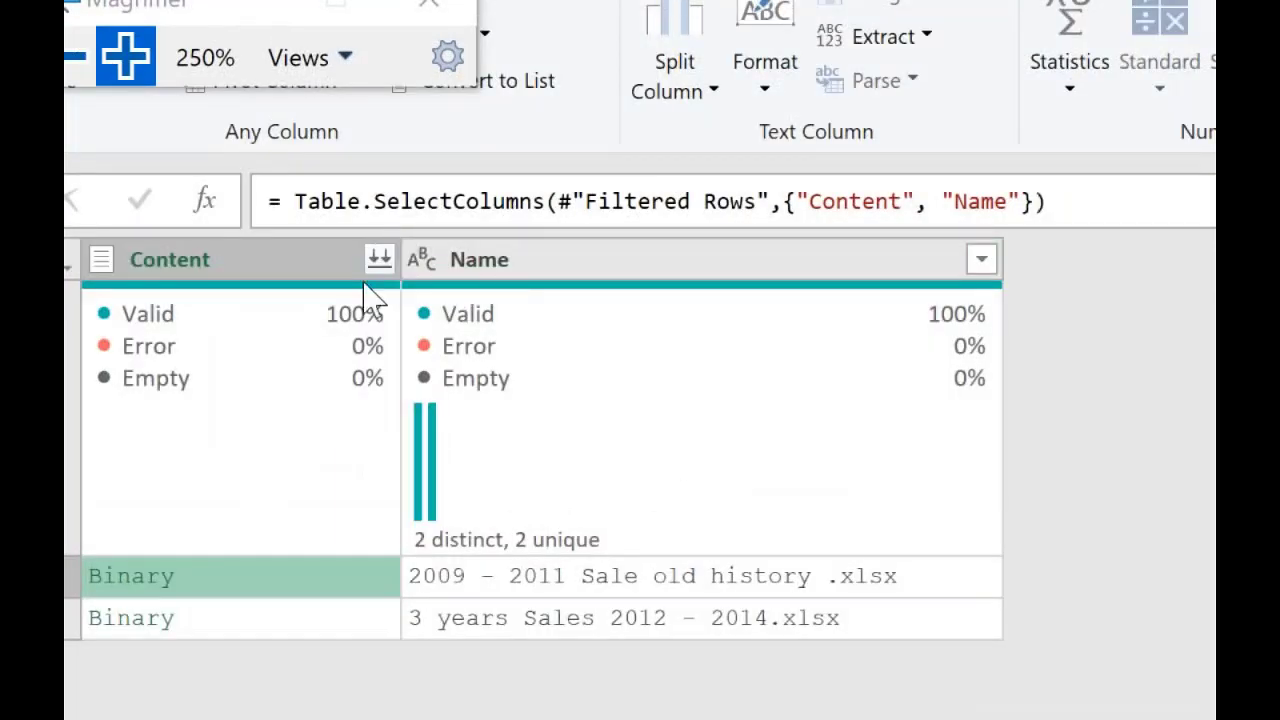
# Open Combine Files for the Content column, close the Magnifier, and compare the previews of Sheet1 and Table1.
pyautogui.click(385, 259)
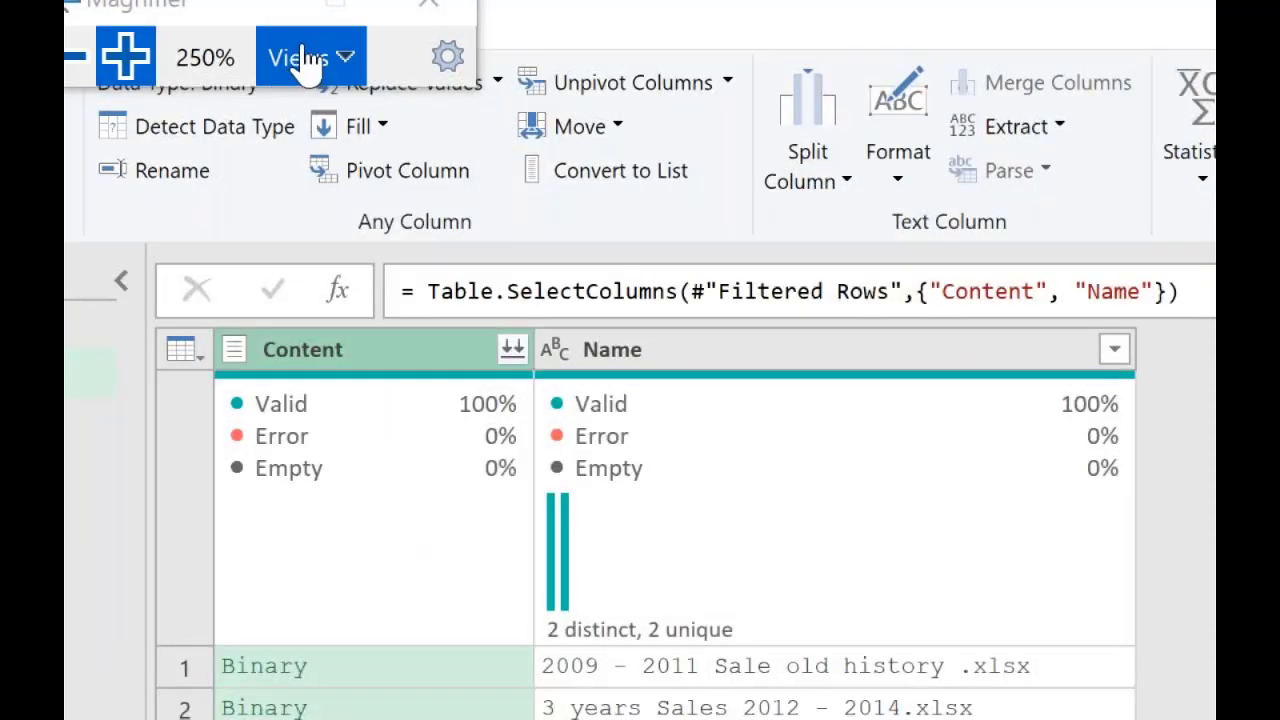
pyautogui.click(410, 12)
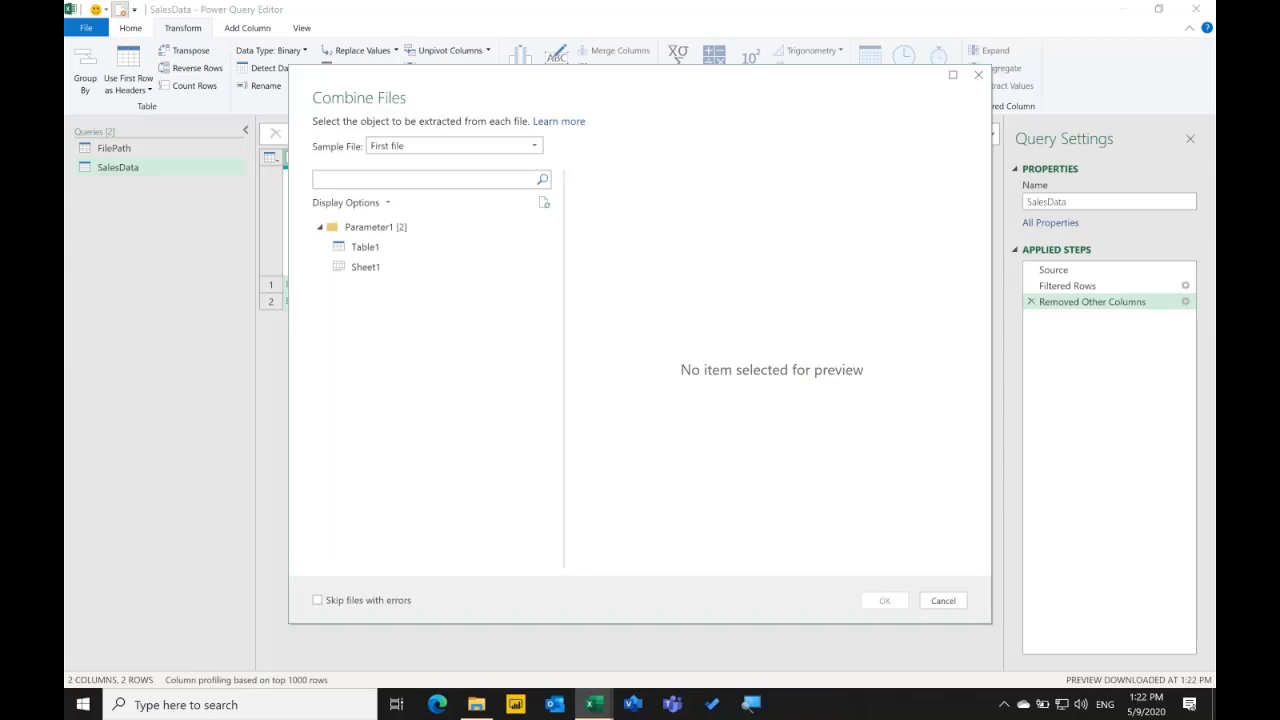
pyautogui.click(420, 267)
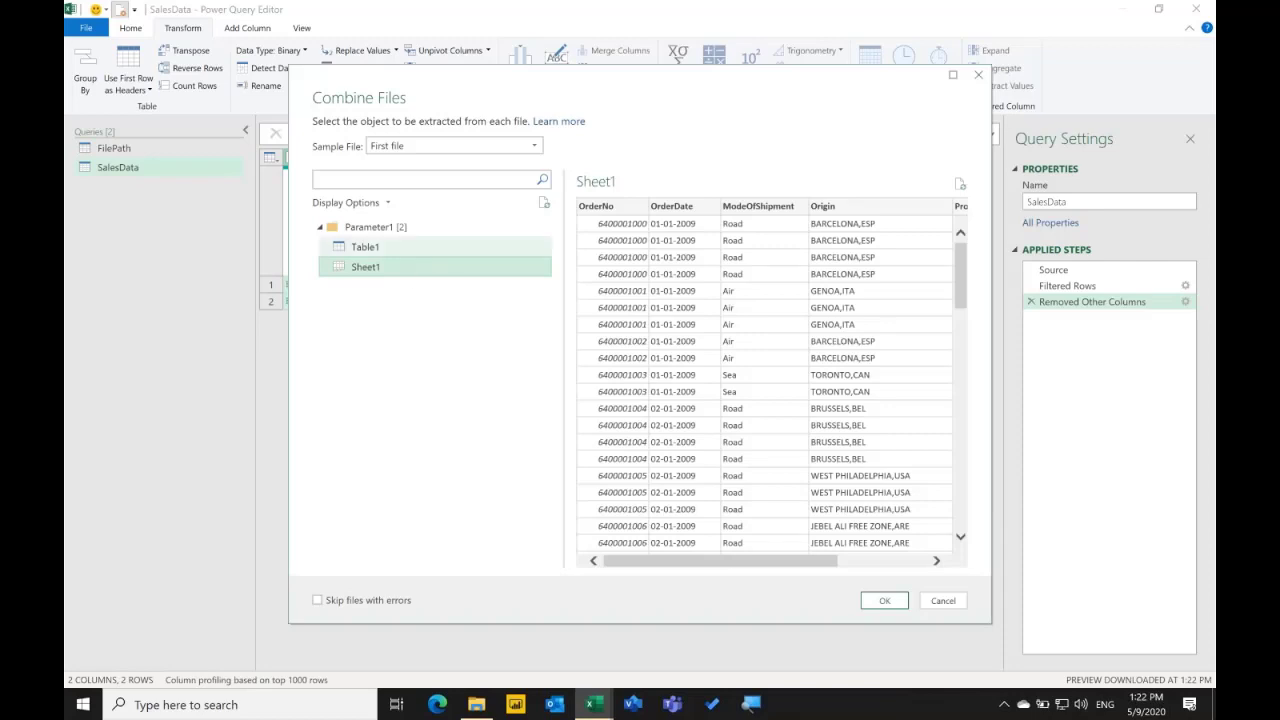
pyautogui.click(420, 247)
pyautogui.click(420, 268)
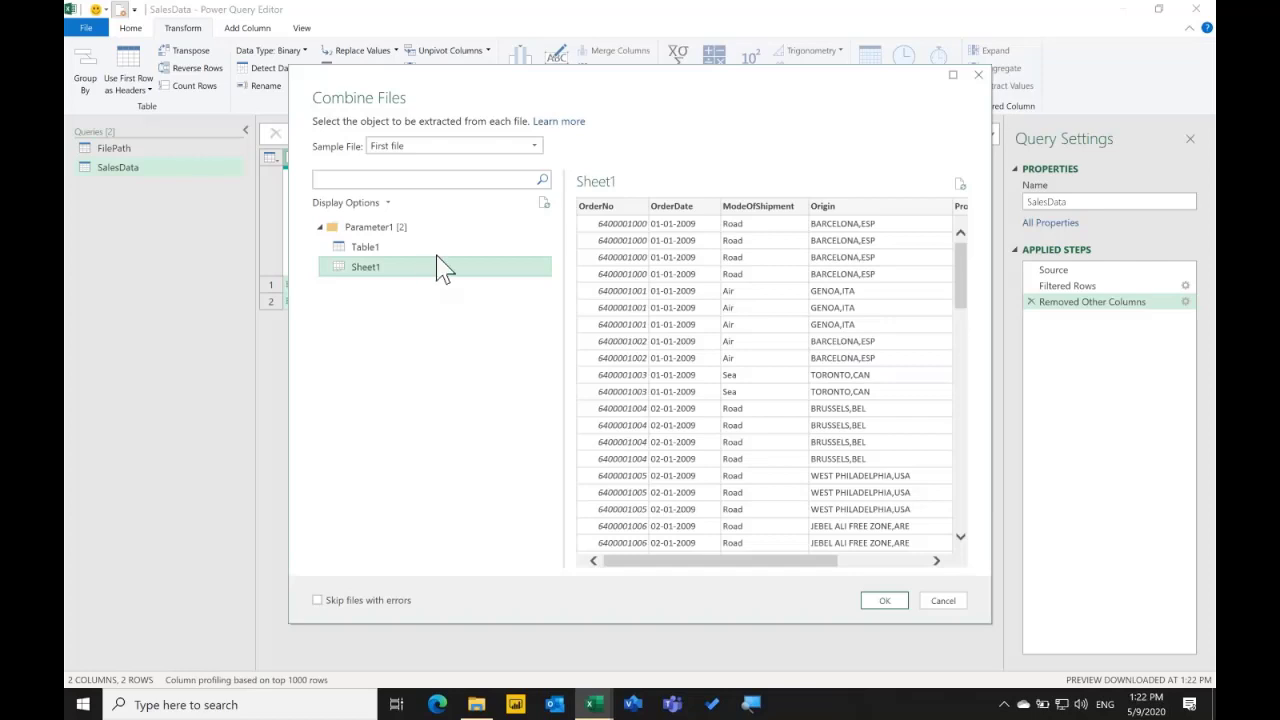
pyautogui.press('Up')
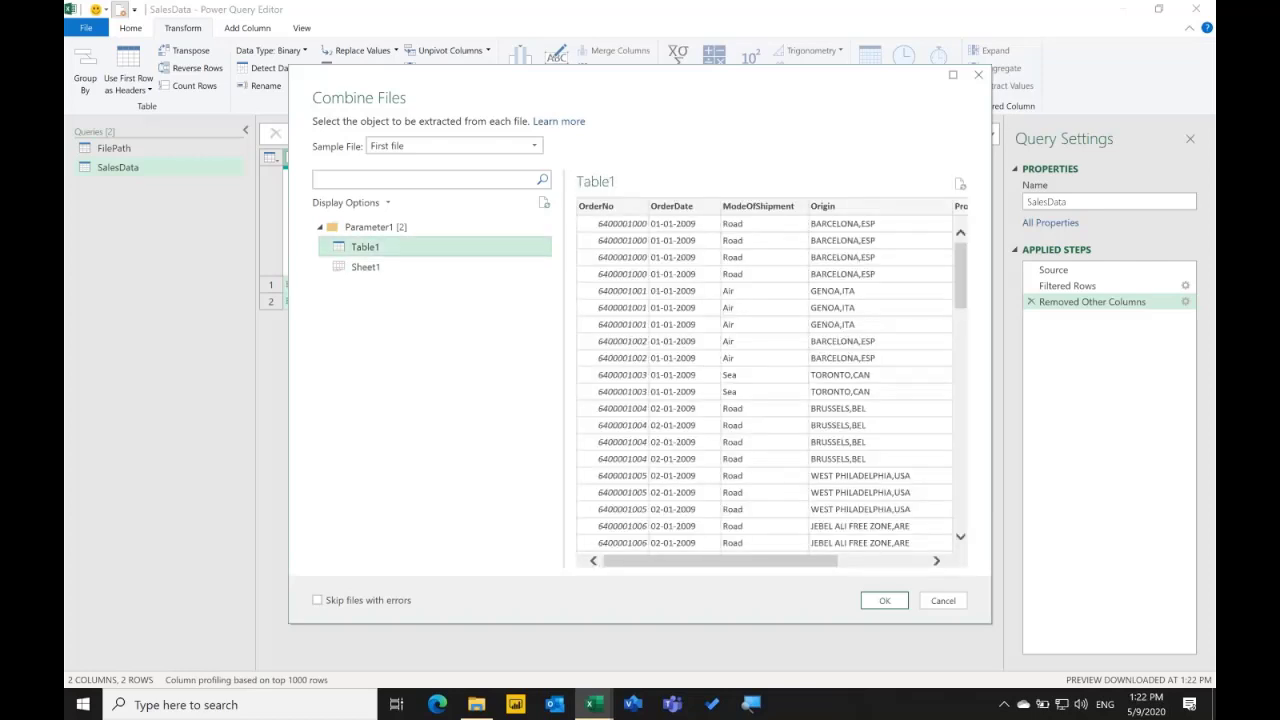
# Combine the sales files by extracting Sheet1 from each, using First file as the sample file.
pyautogui.click(360, 267)
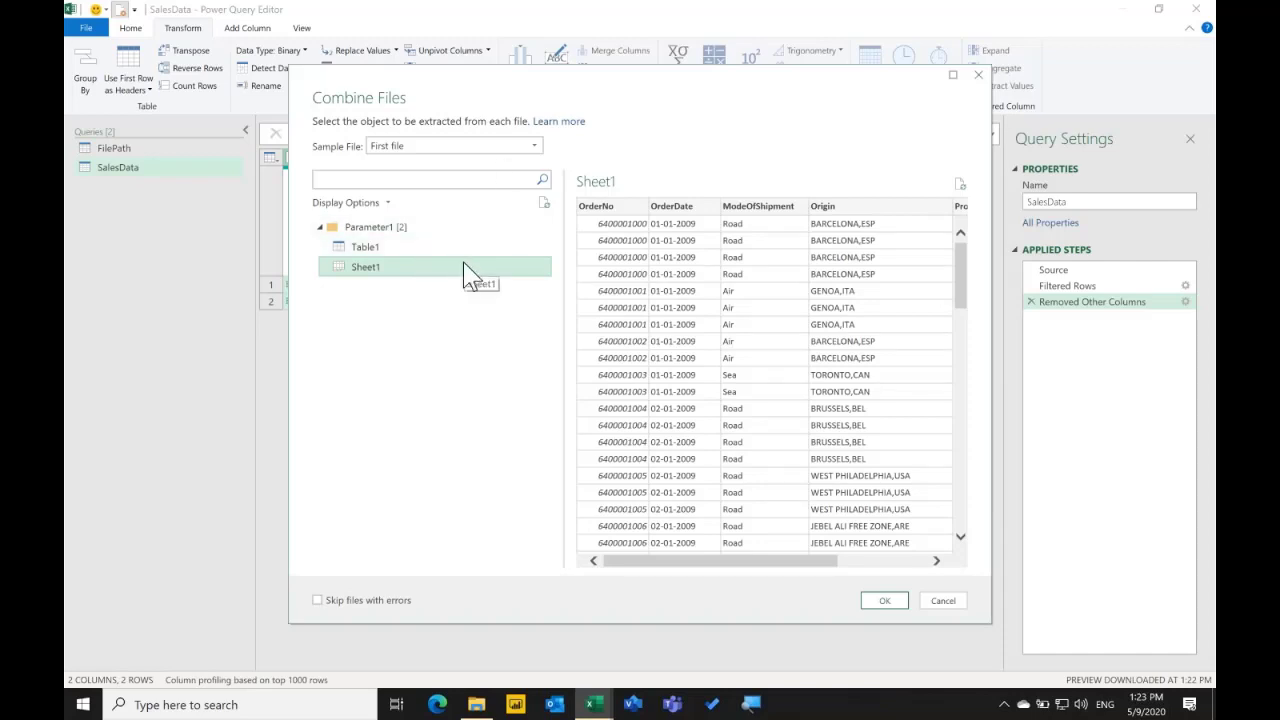
pyautogui.click(533, 150)
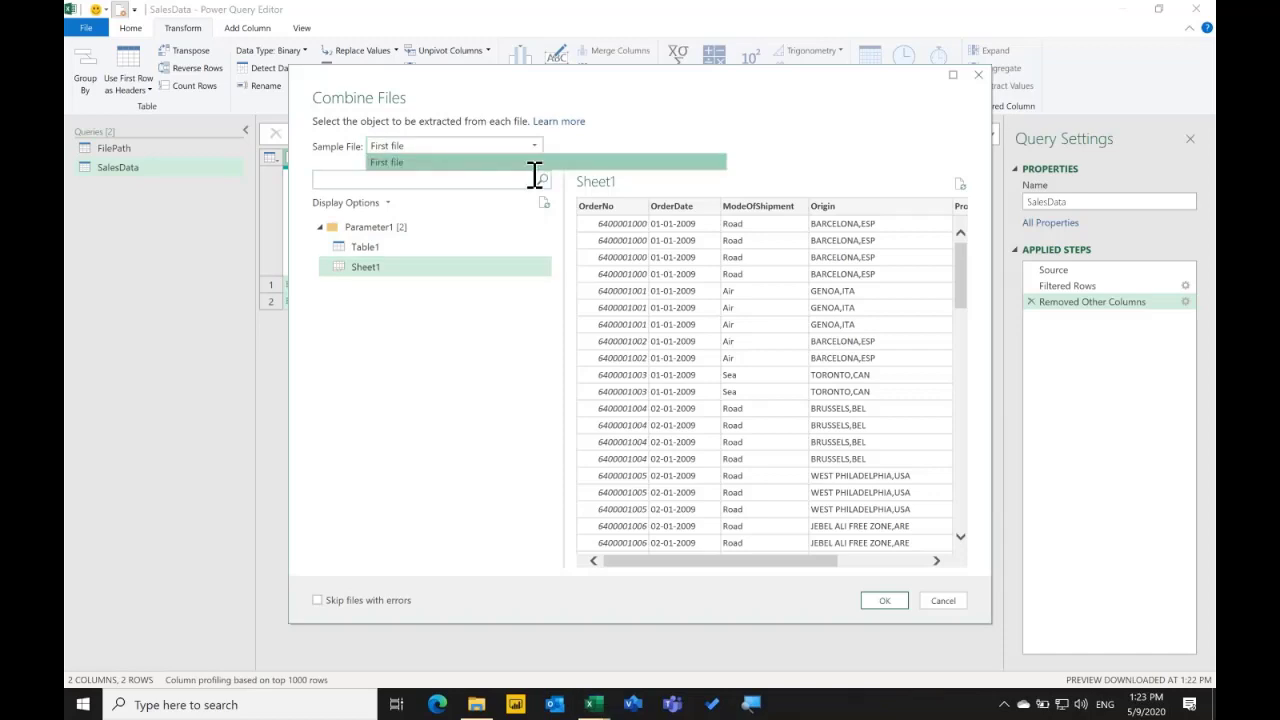
pyautogui.click(535, 172)
pyautogui.click(881, 603)
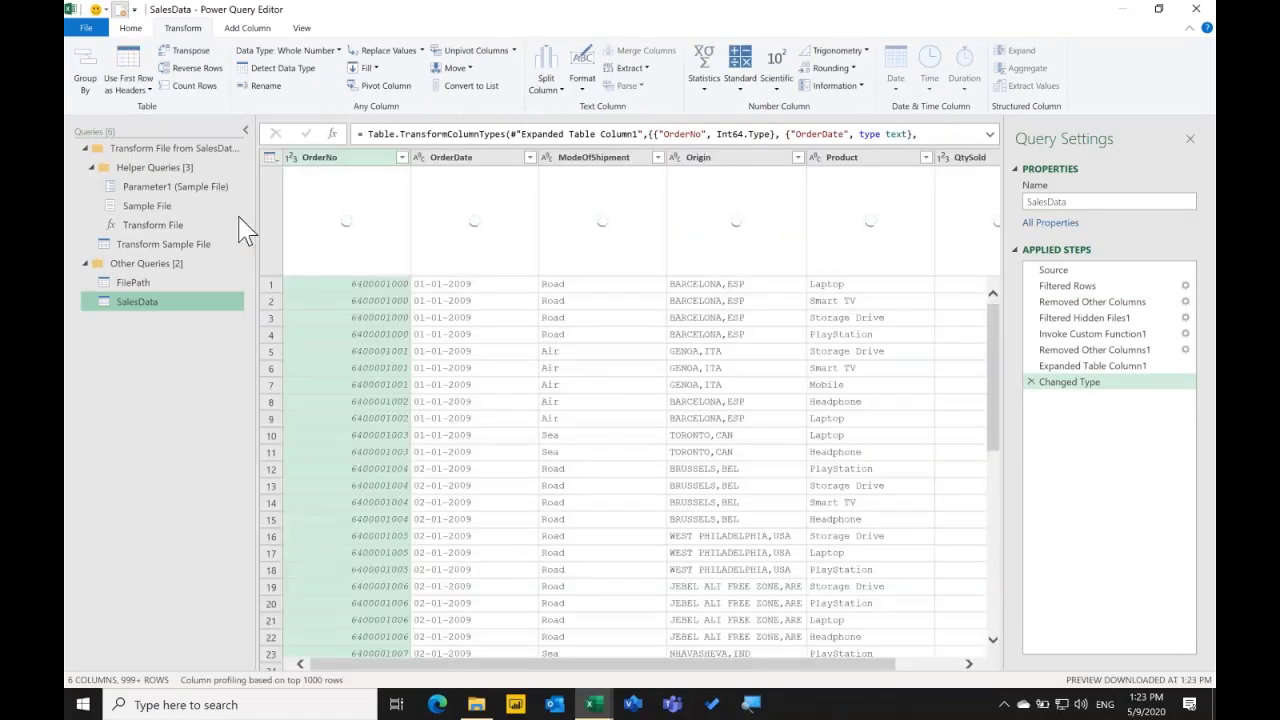
# Examine the helper queries, the Transform Sample File query and the applied steps of the SalesData query.
pyautogui.click(222, 150)
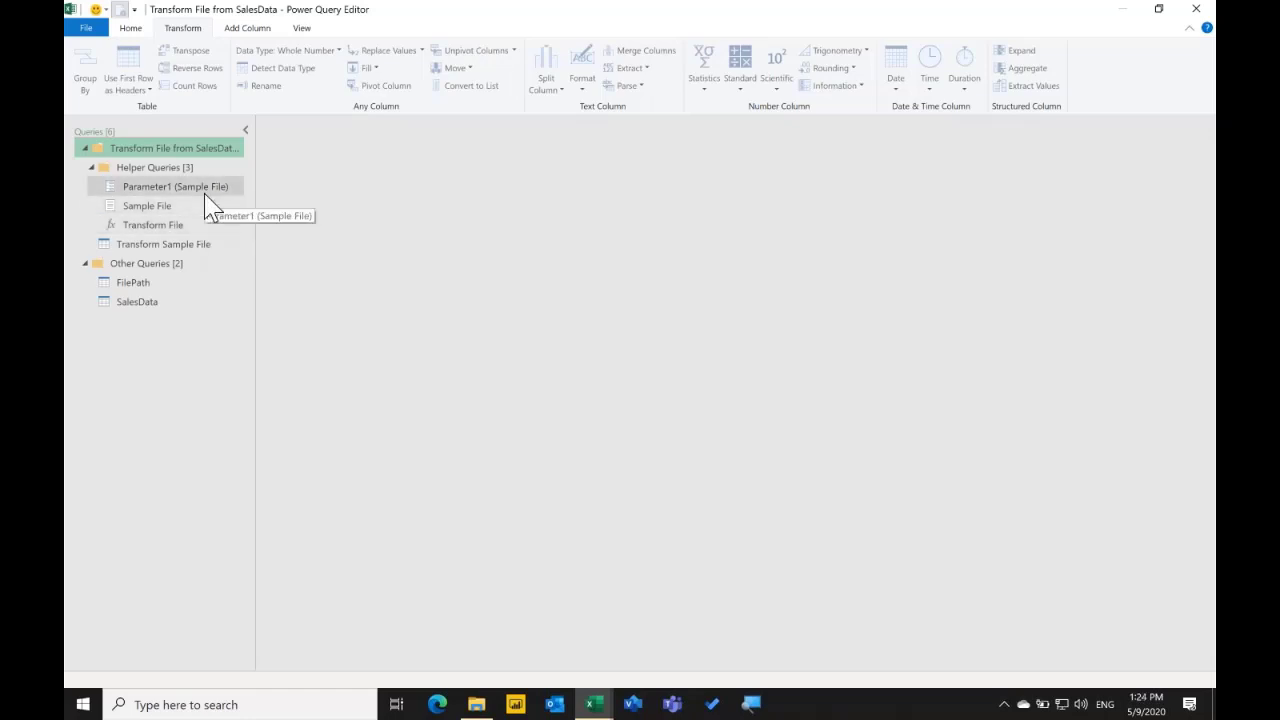
pyautogui.click(205, 192)
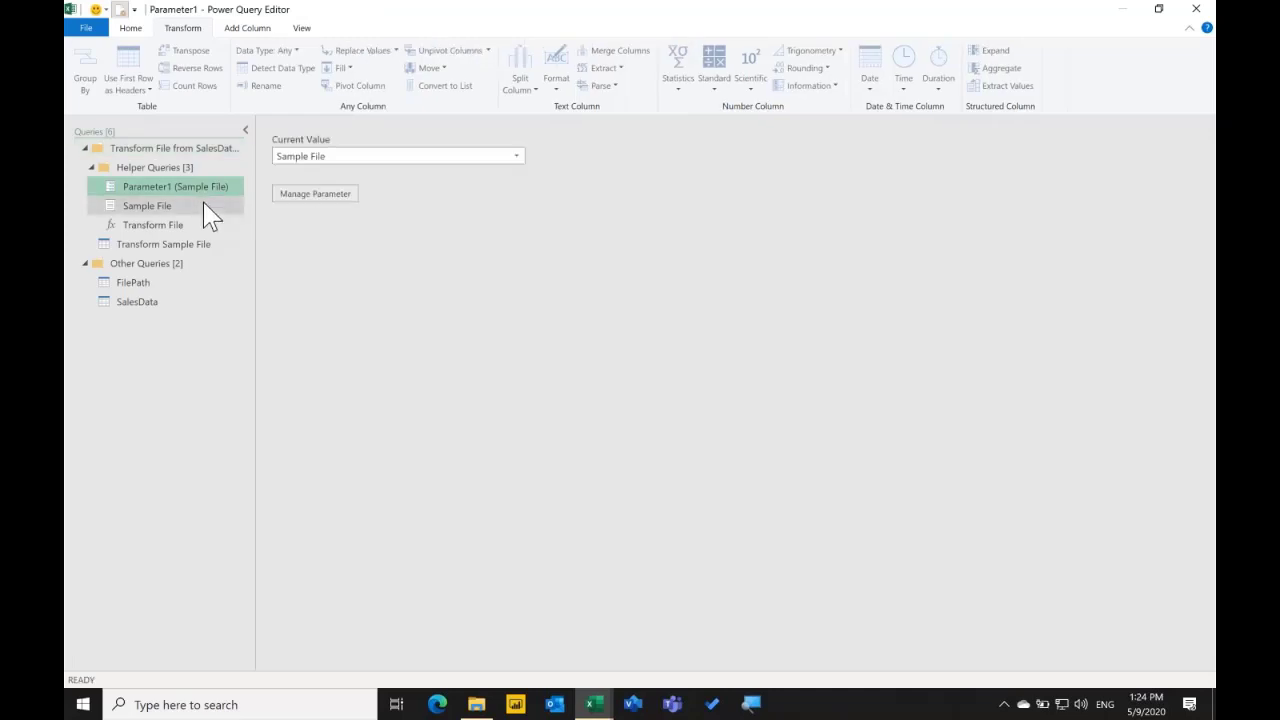
pyautogui.click(205, 210)
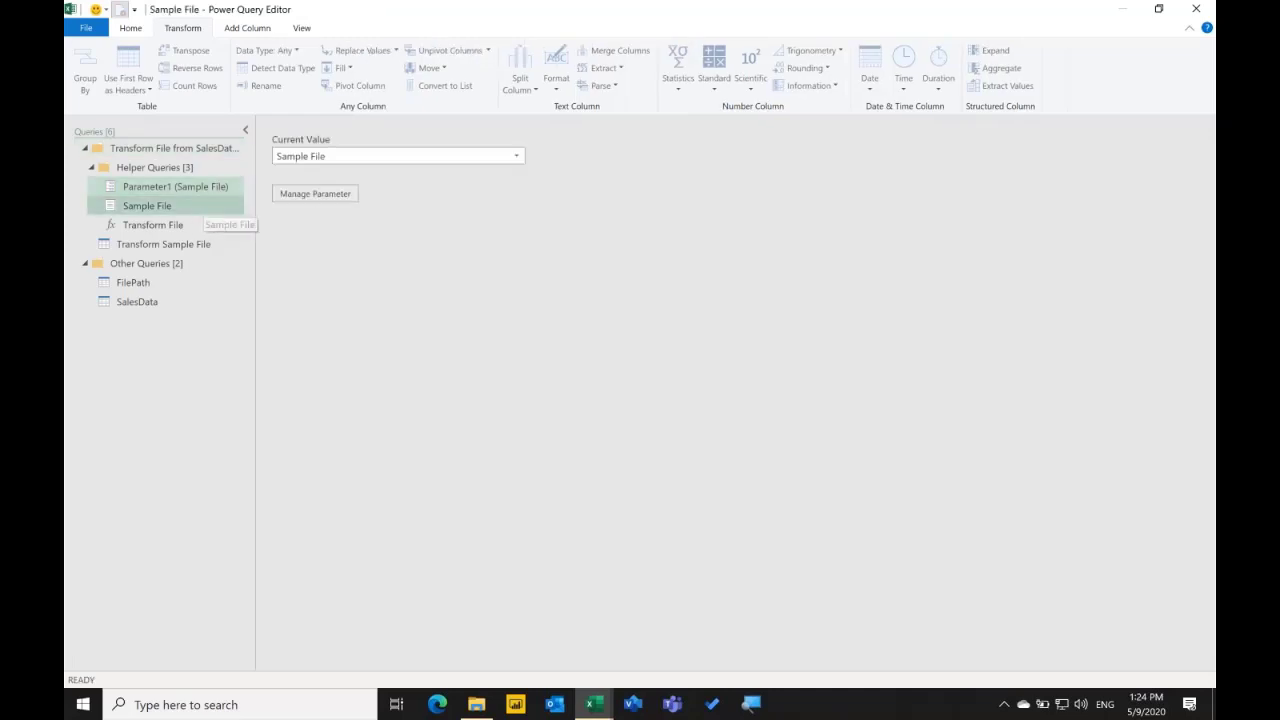
pyautogui.click(205, 226)
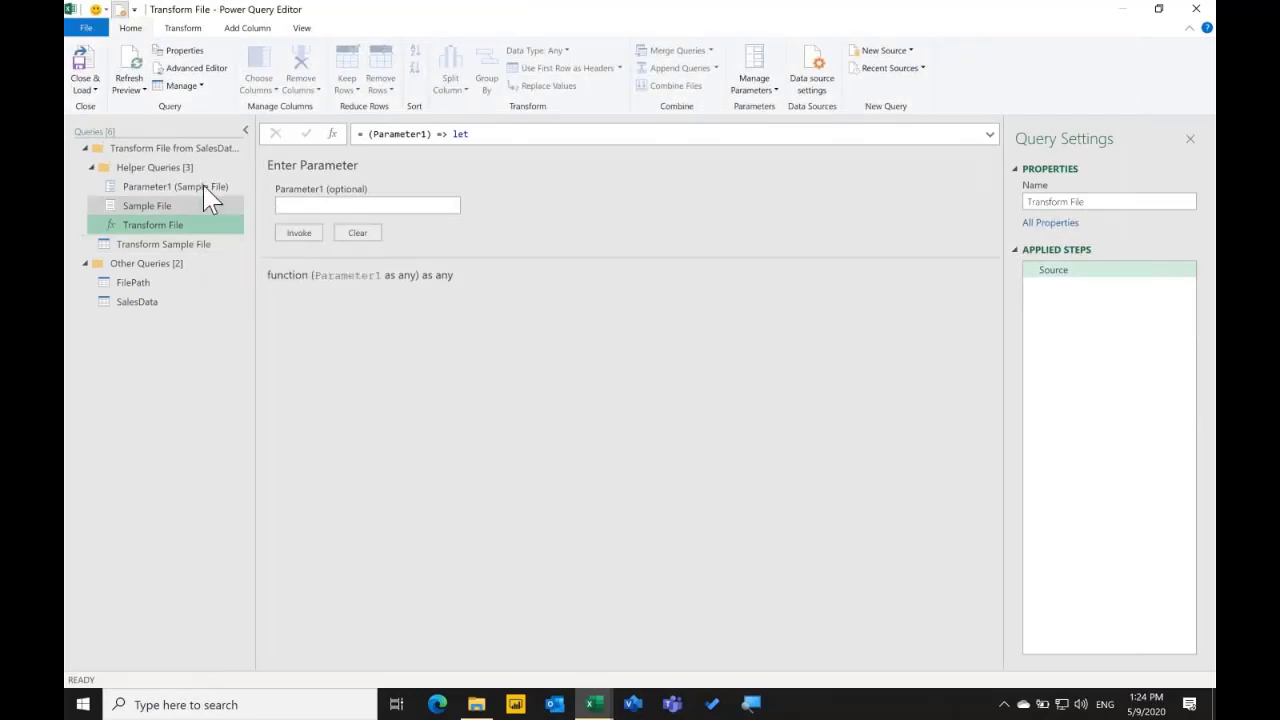
pyautogui.click(207, 247)
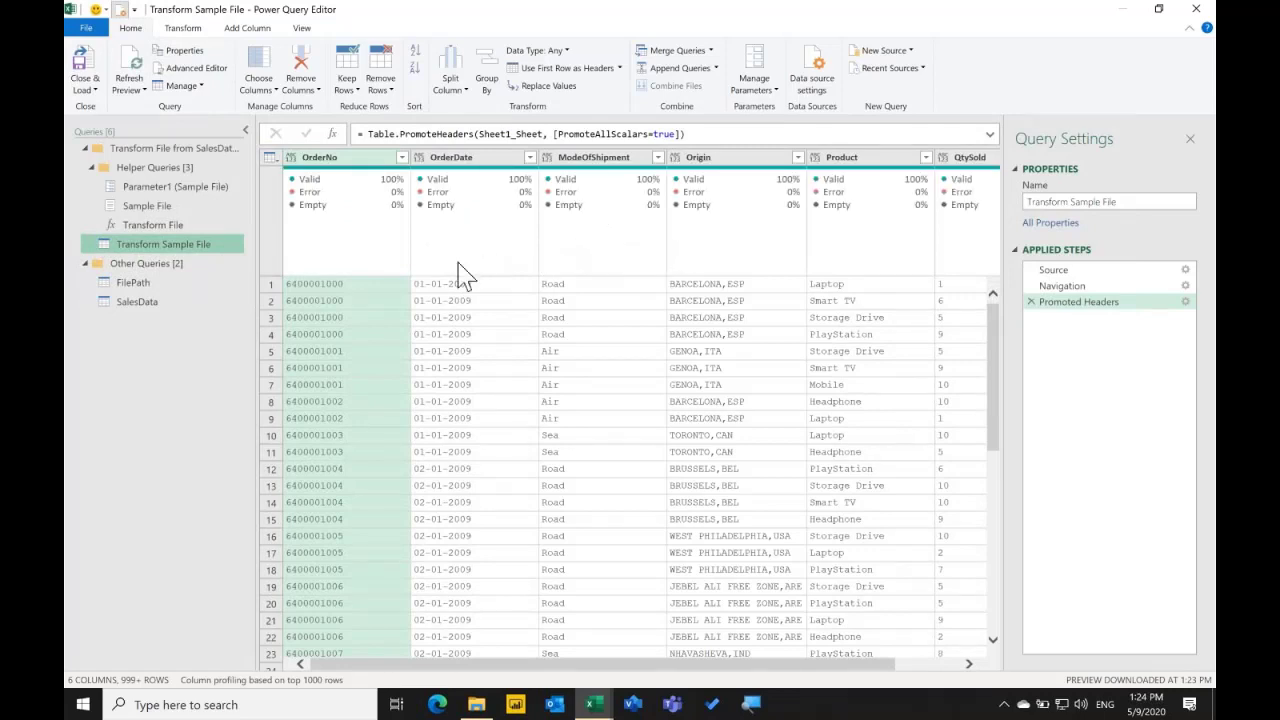
pyautogui.click(212, 312)
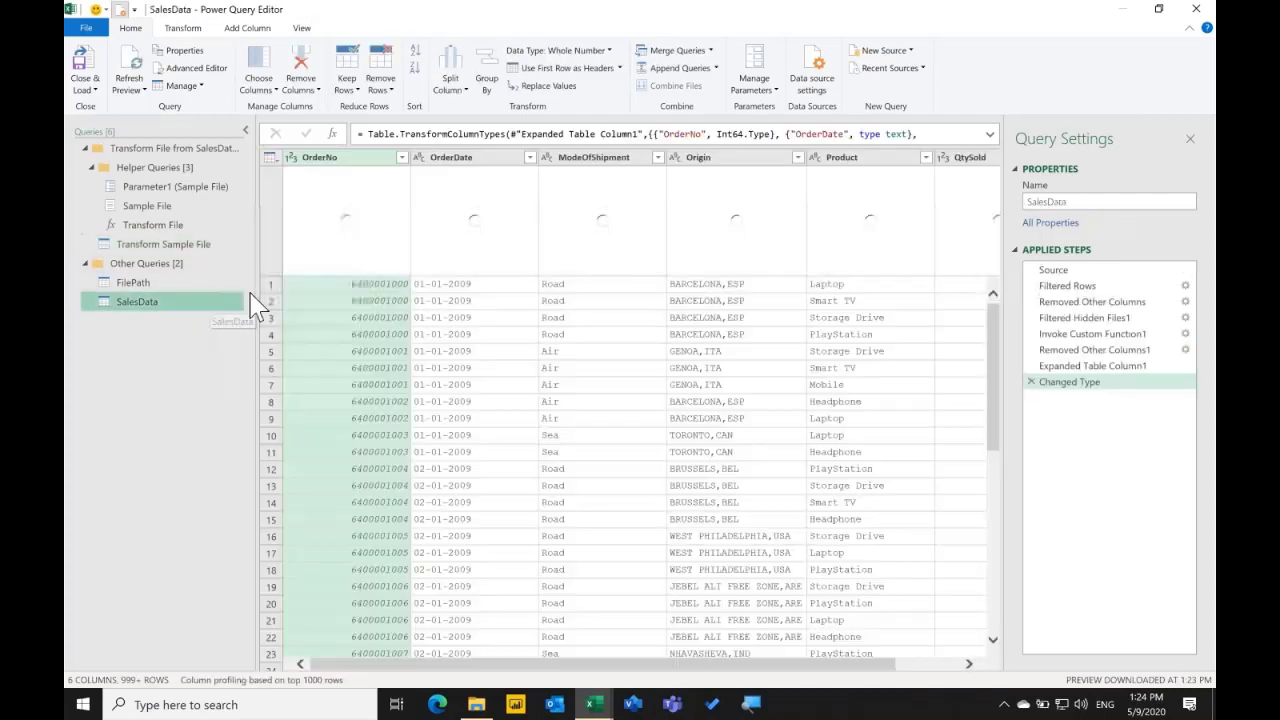
pyautogui.moveTo(1055, 367); pyautogui.dragTo(1123, 388)
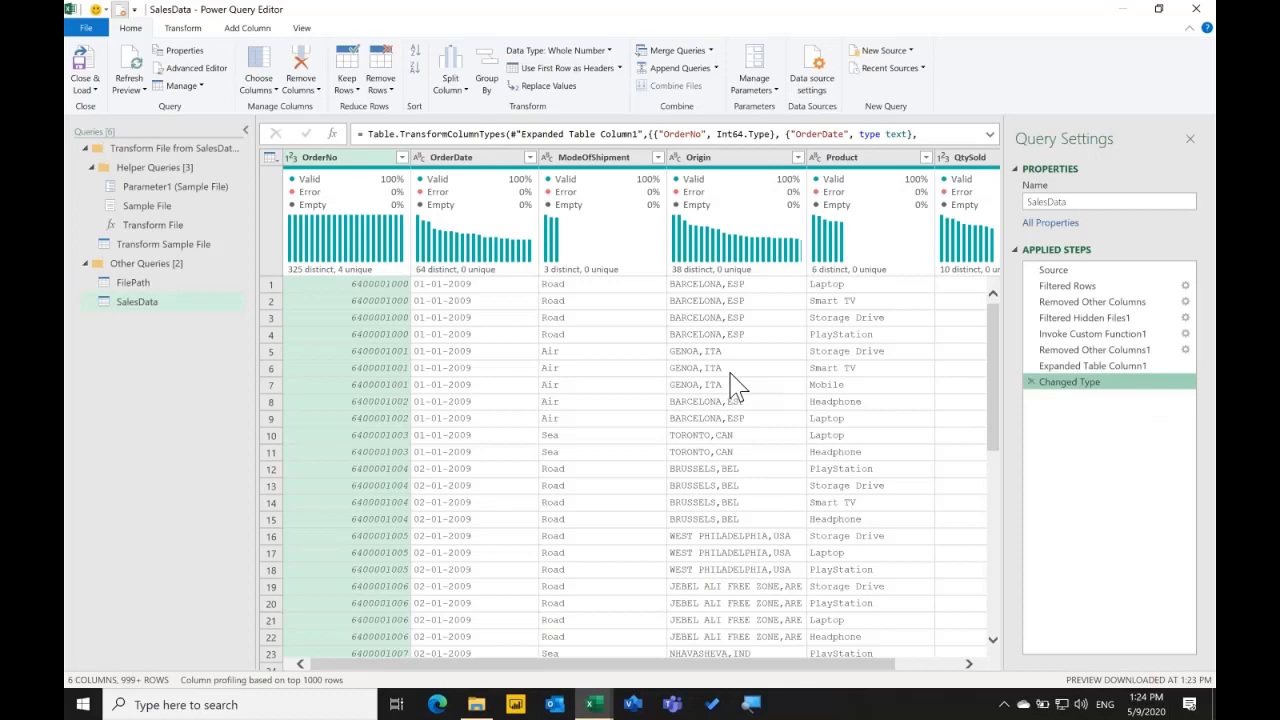
# Examine the combined SalesData rows and its applied steps from Filtered Hidden Files1 through Expanded Table Column1.
pyautogui.scroll(-15, 737, 385)
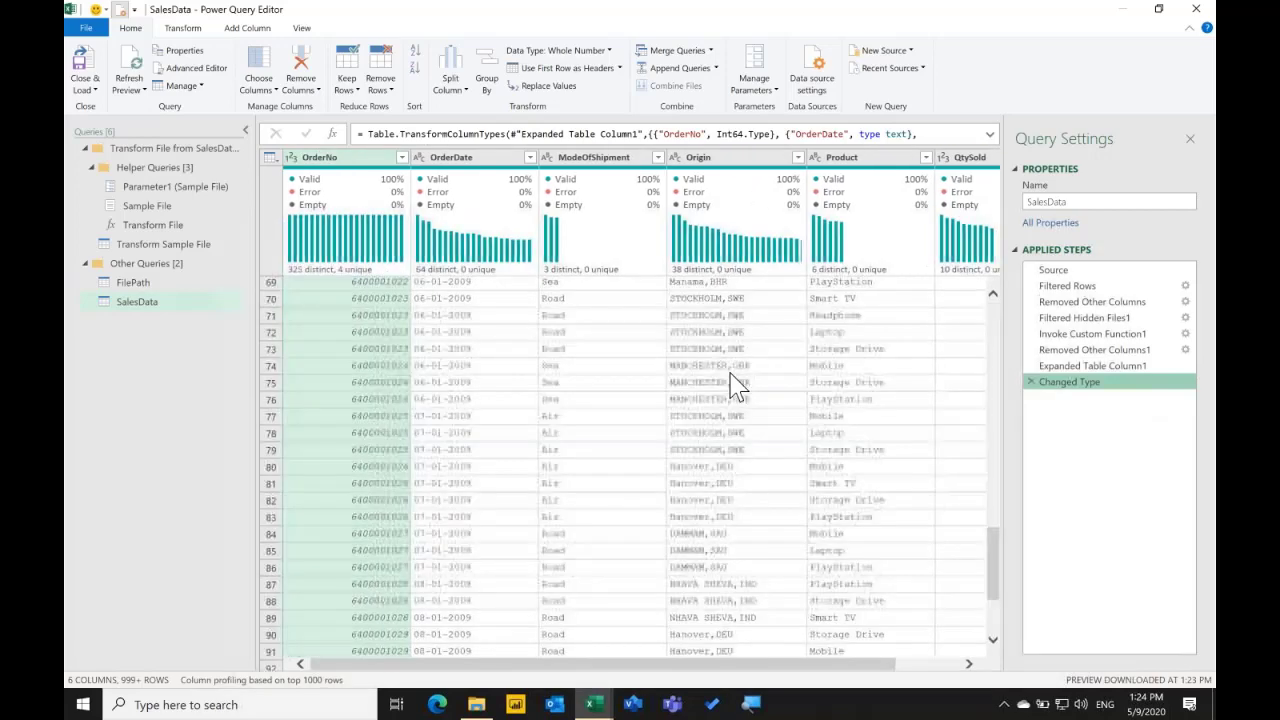
pyautogui.scroll(15, 734, 386)
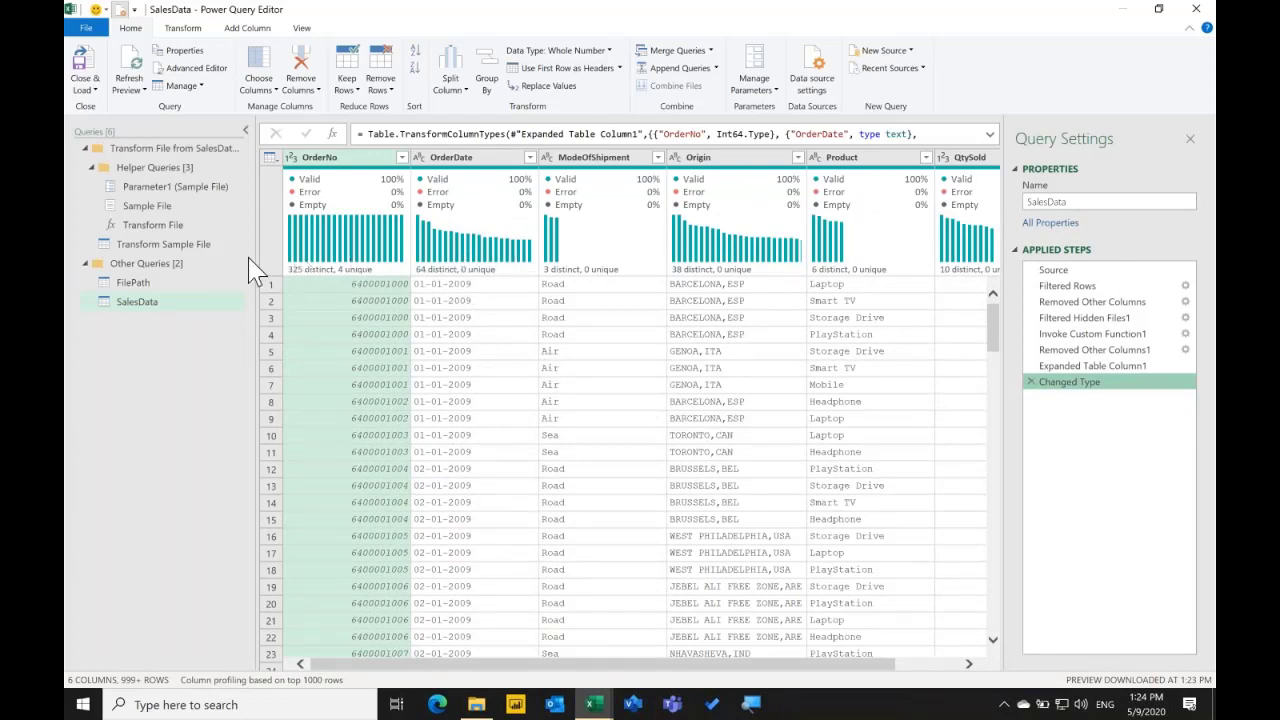
pyautogui.moveTo(1060, 318); pyautogui.dragTo(1092, 333)
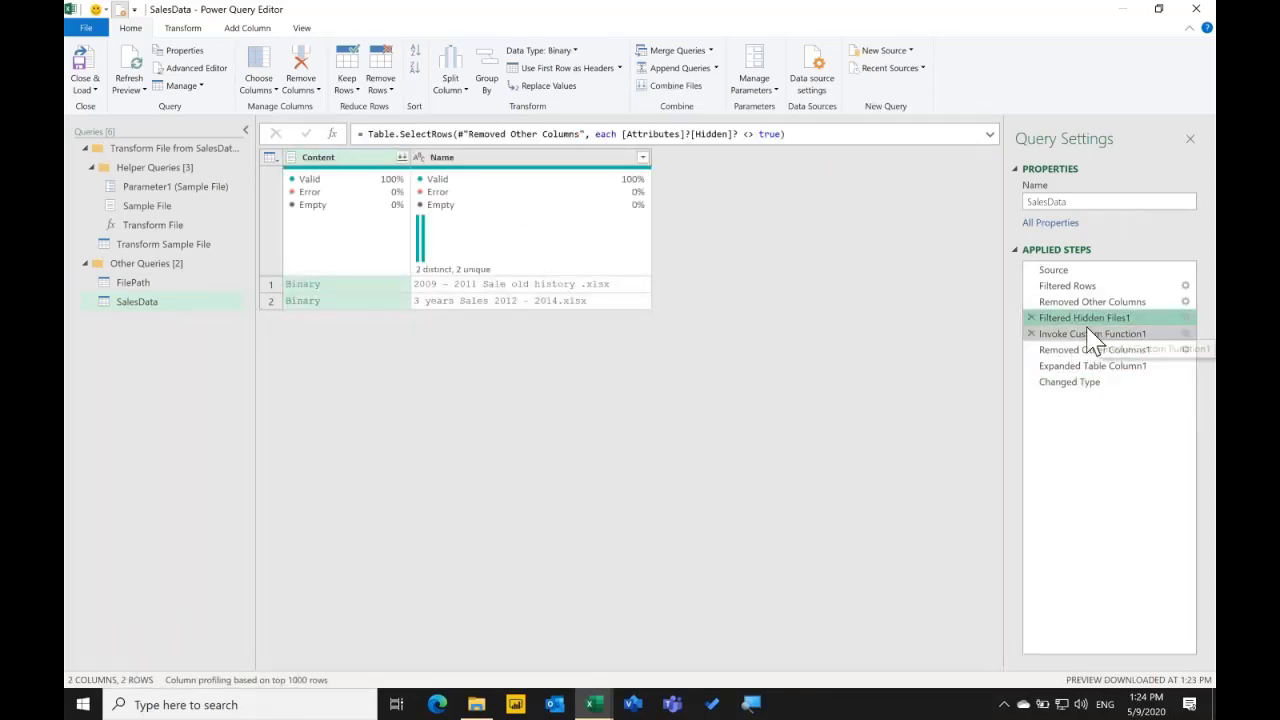
pyautogui.press('Up')
pyautogui.press('Up')
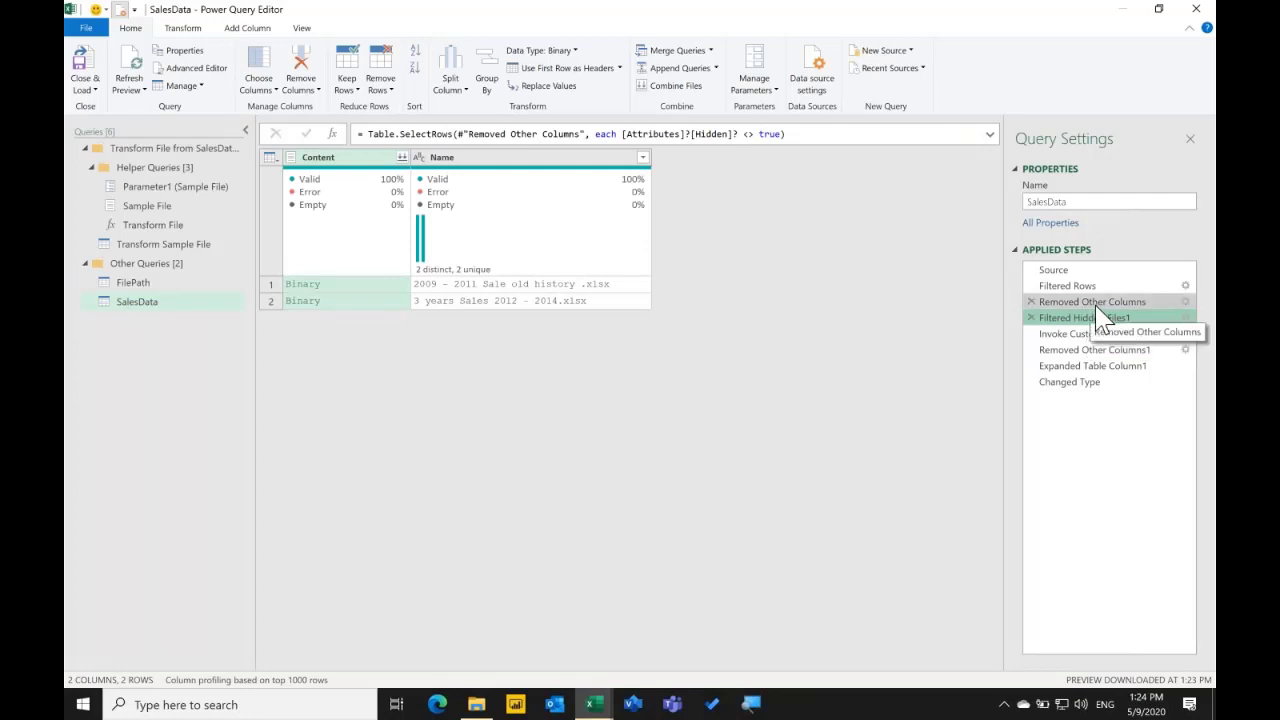
pyautogui.press('Down')
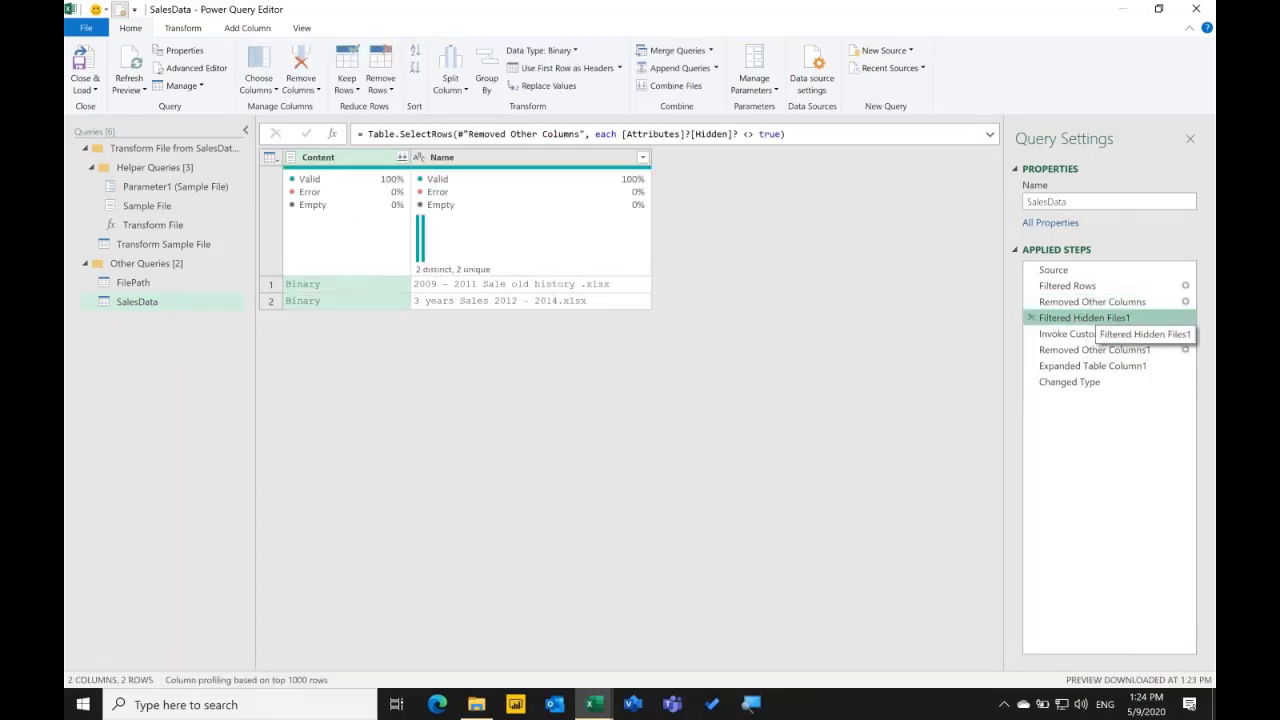
pyautogui.click(1093, 337)
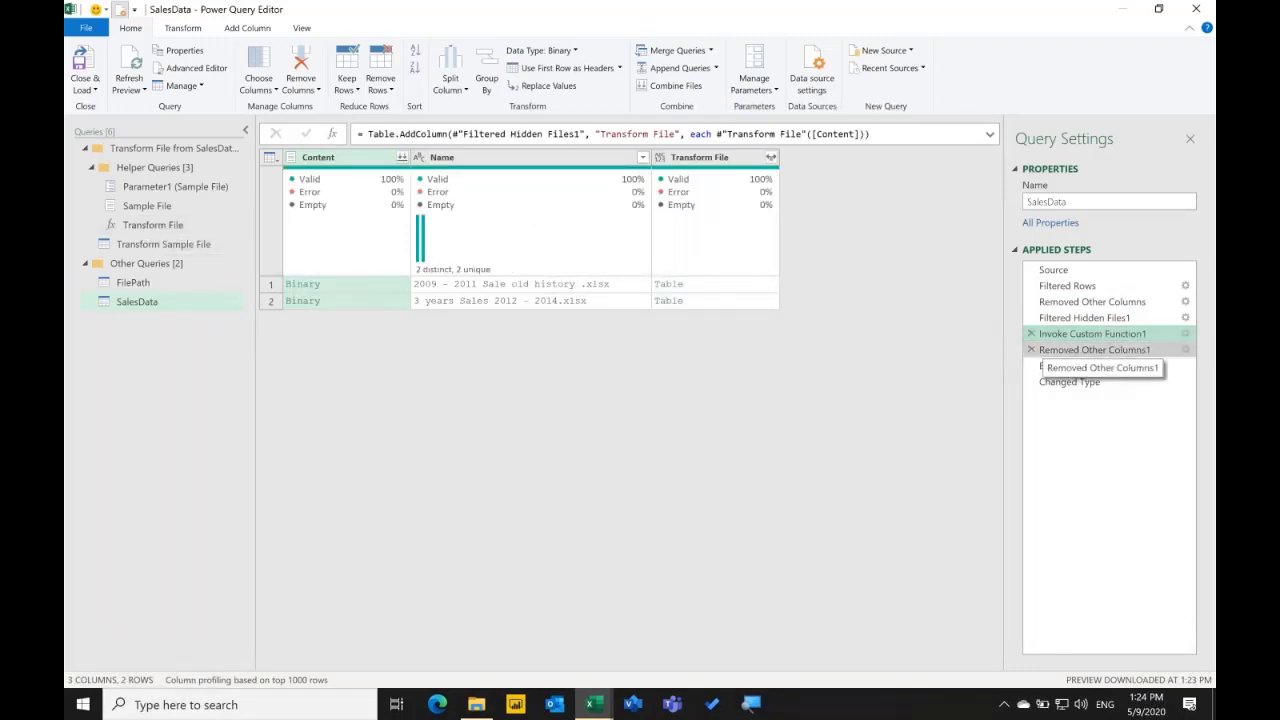
pyautogui.click(1086, 352)
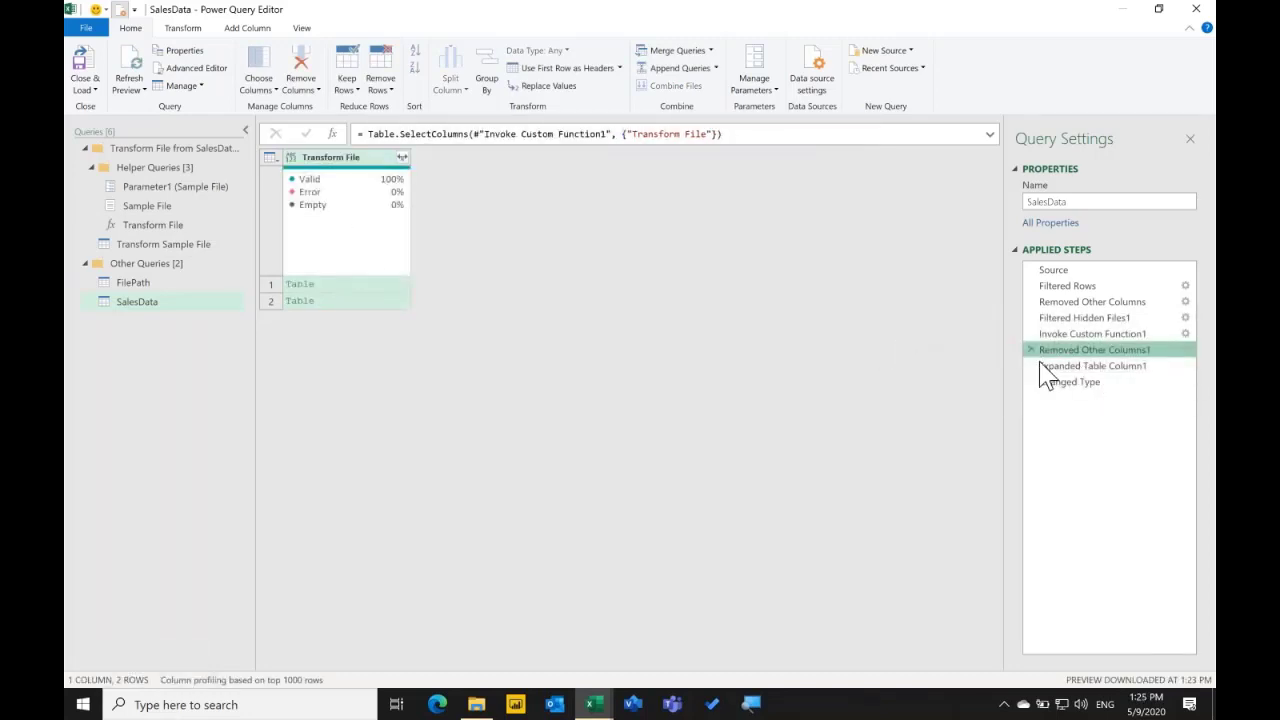
pyautogui.click(1075, 367)
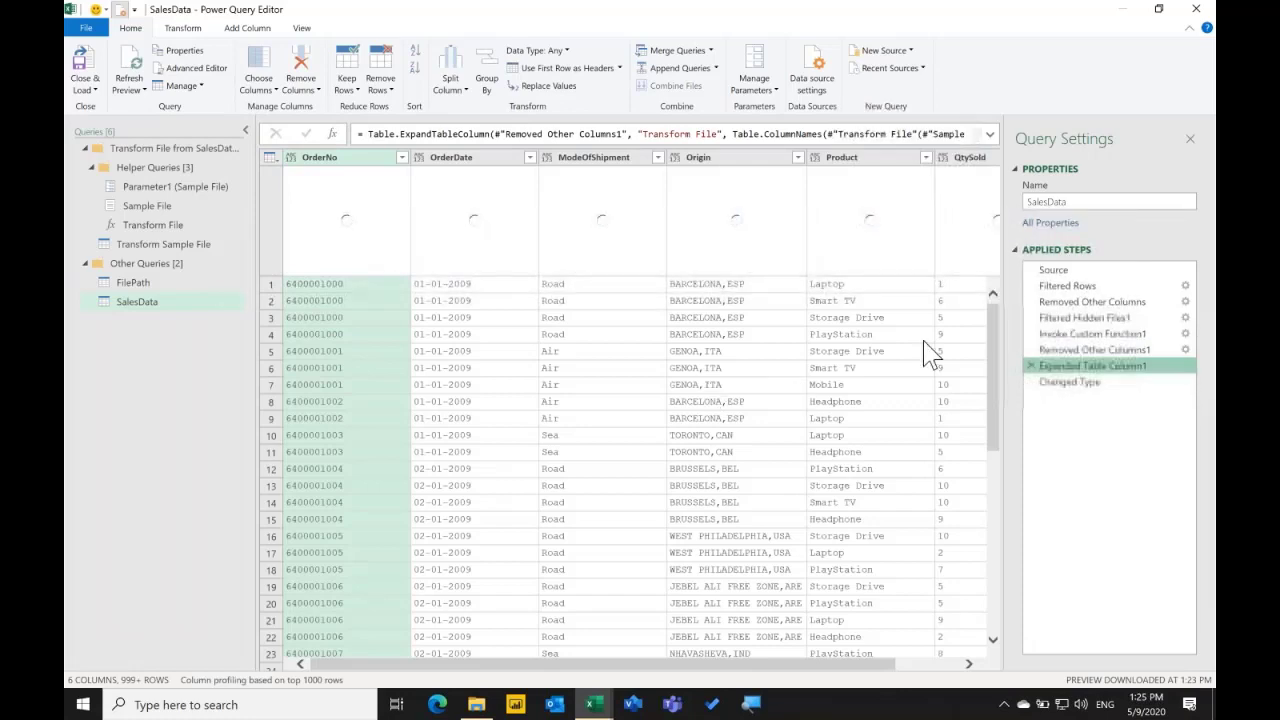
# Preview the tables in the Transform File column at the Removed Other Columns1 and Invoke Custom Function1 steps, and return to Changed Type.
pyautogui.click(1092, 351)
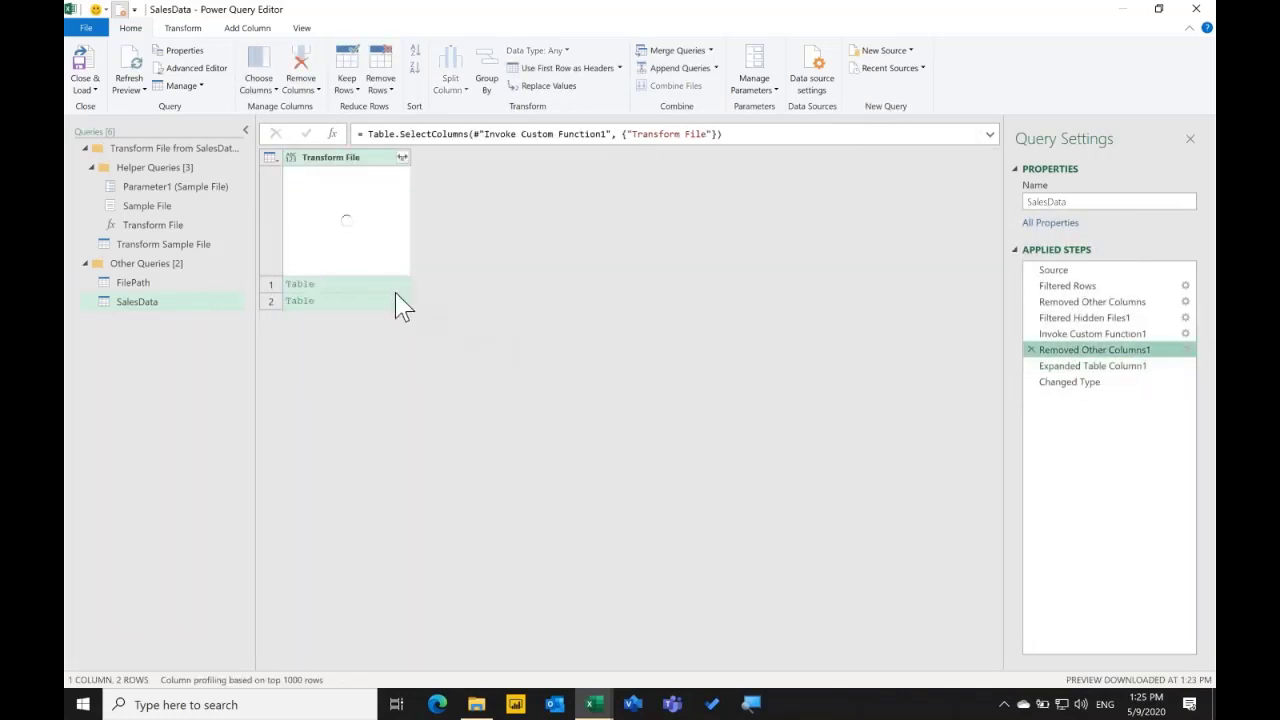
pyautogui.click(383, 300)
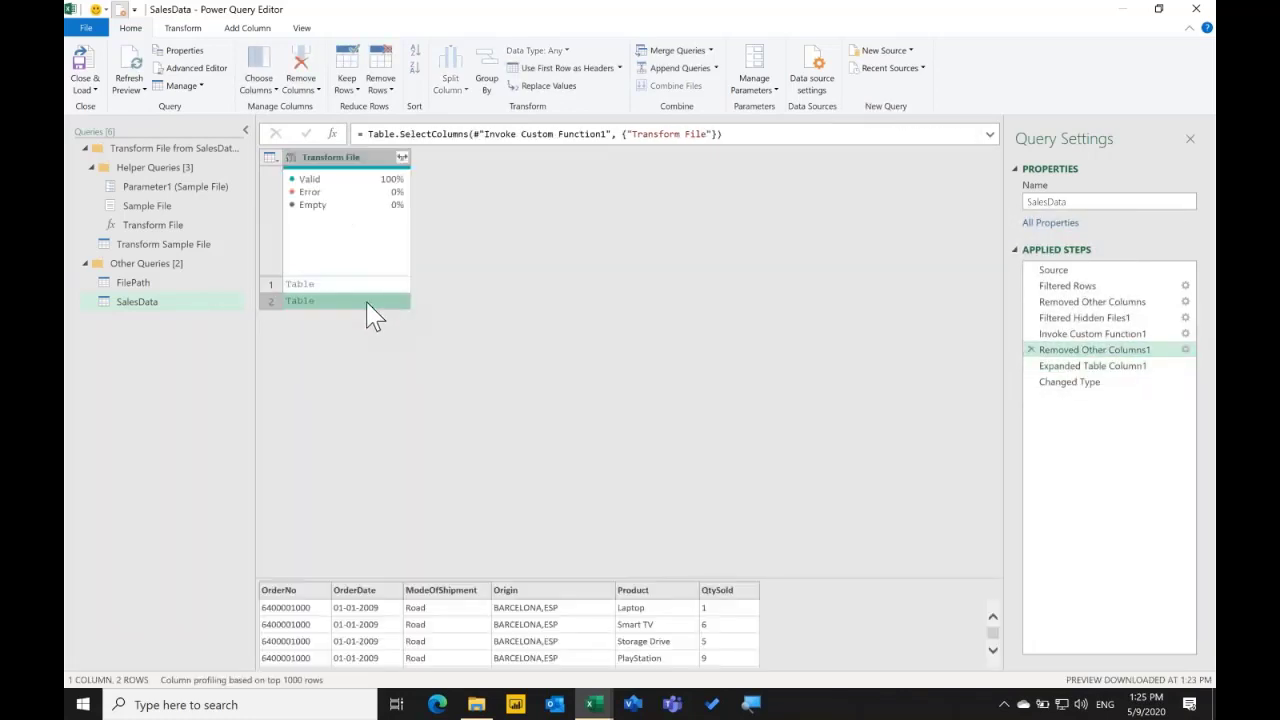
pyautogui.click(1080, 334)
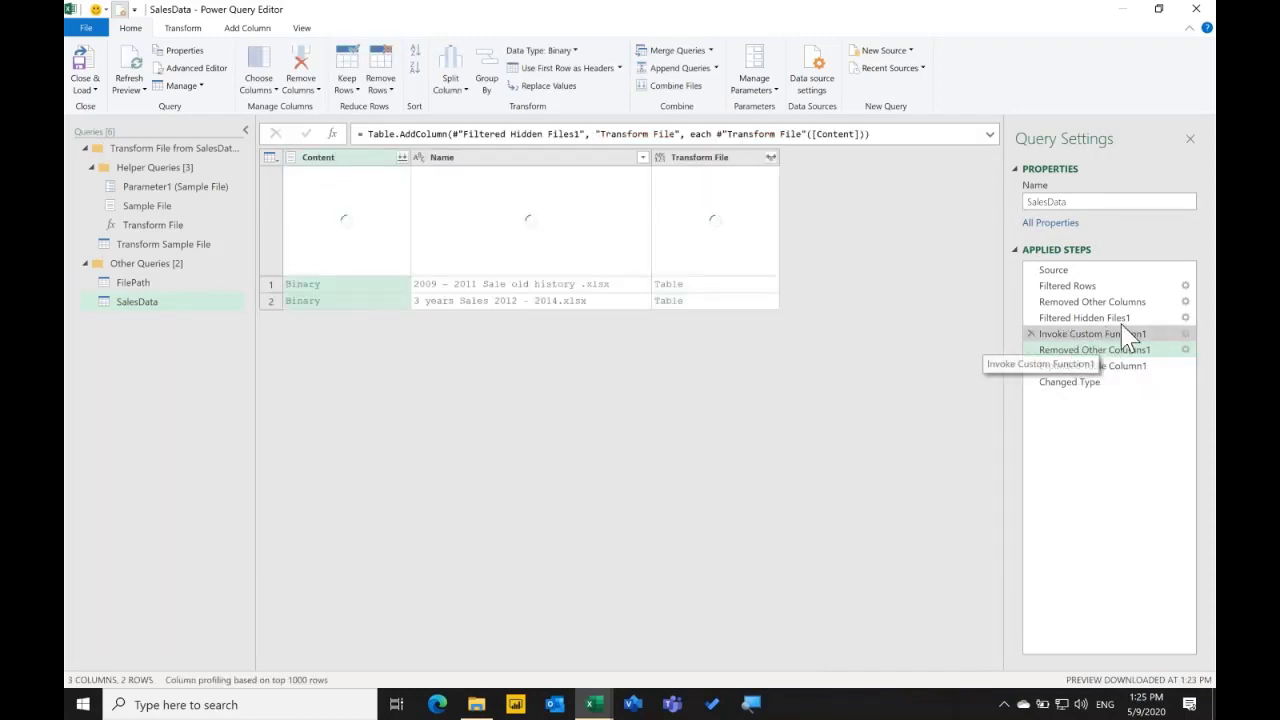
pyautogui.click(706, 290)
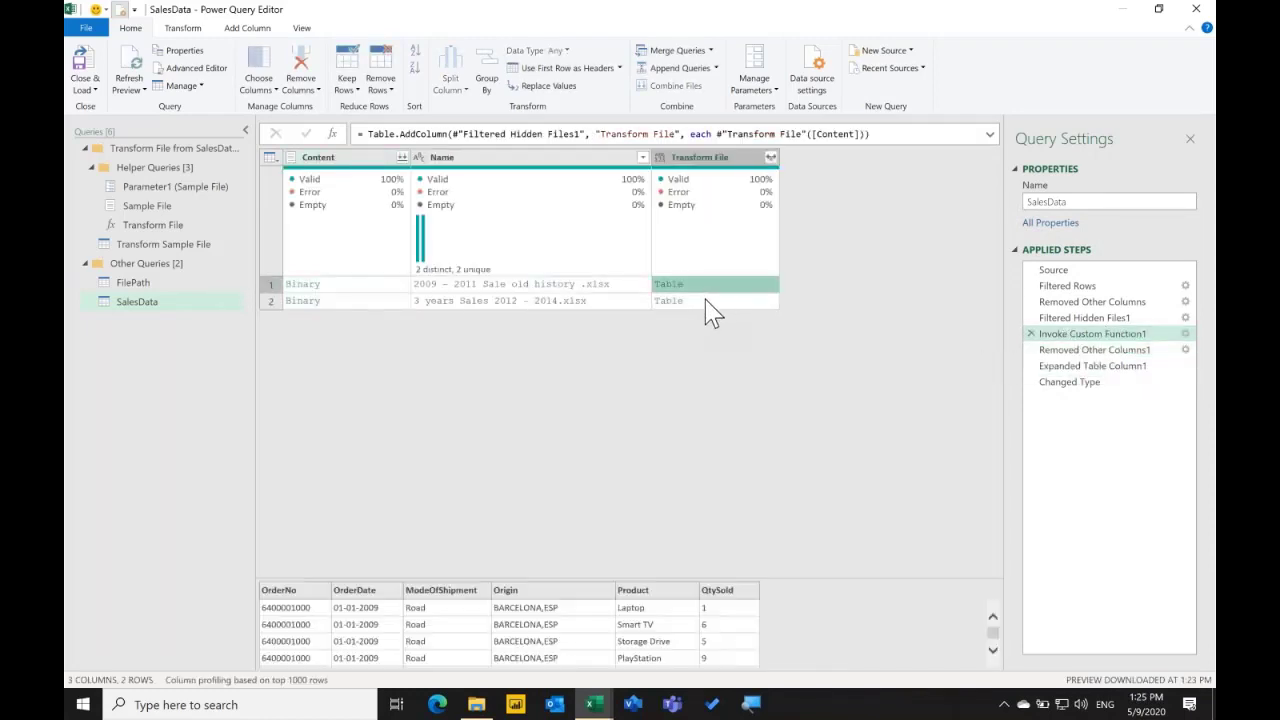
pyautogui.click(706, 300)
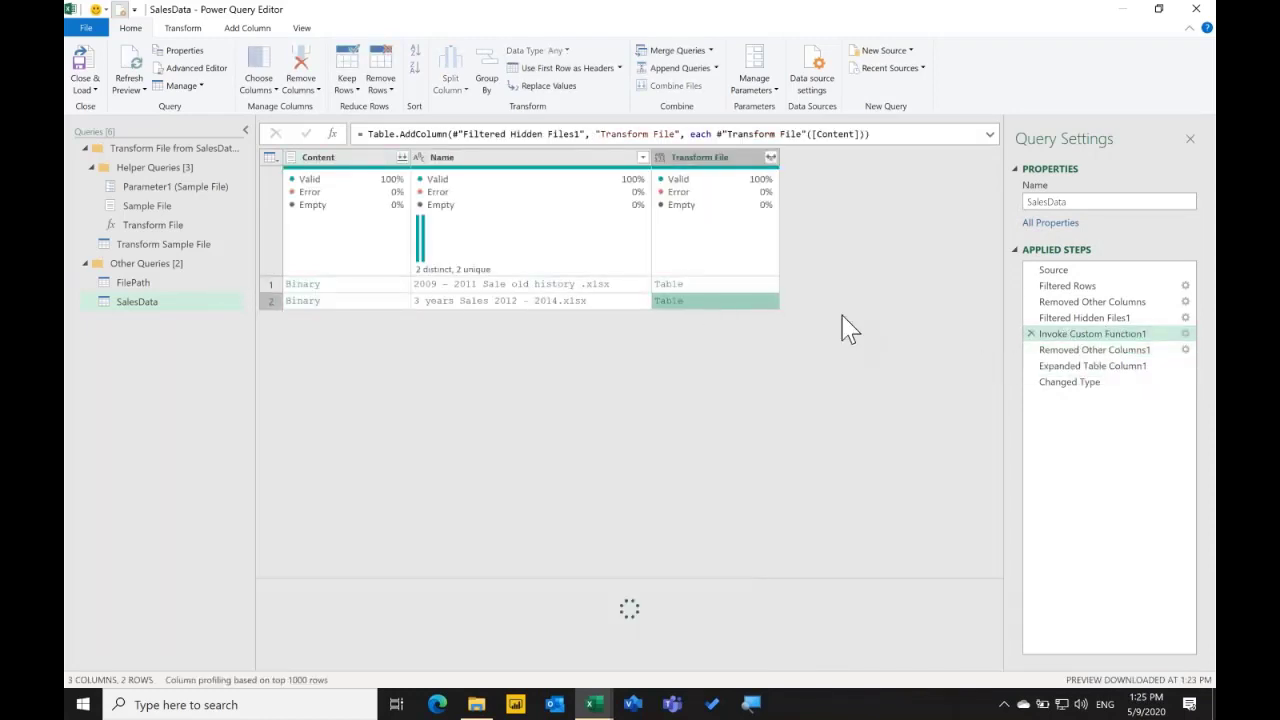
pyautogui.click(1090, 384)
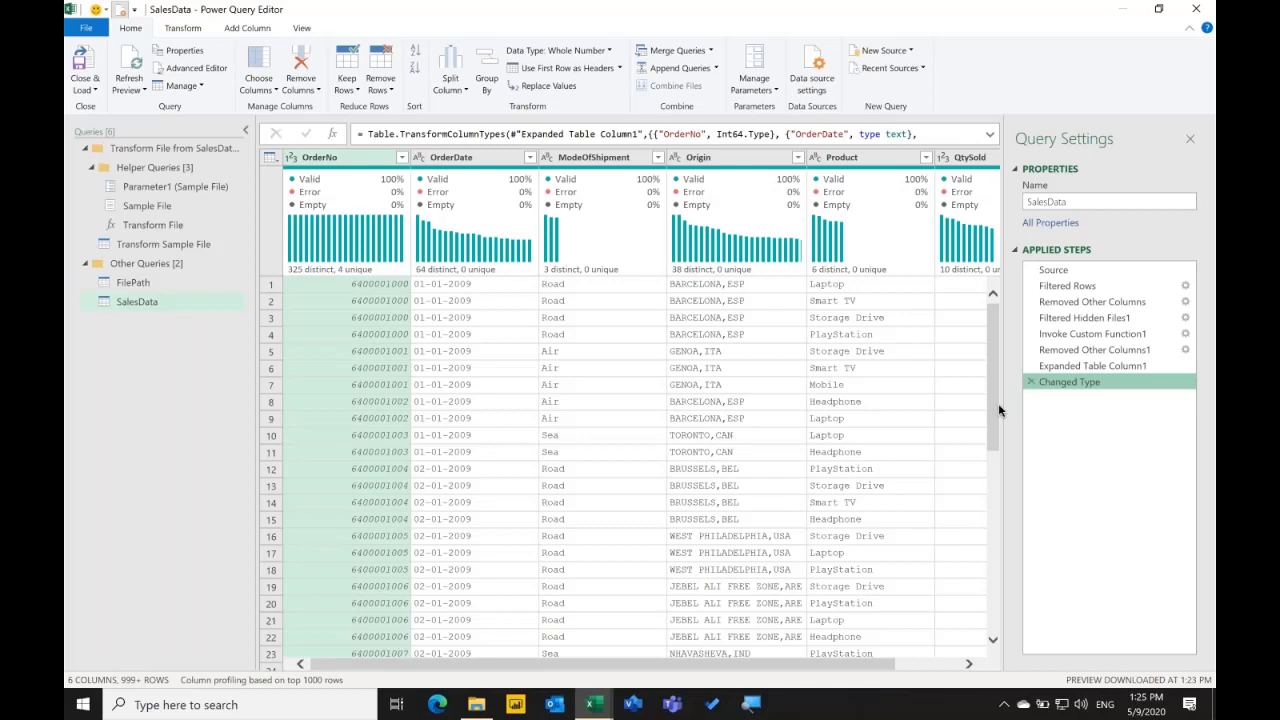
# Compare the Transform Sample File query with the combined SalesData query.
pyautogui.click(1075, 385)
pyautogui.click(163, 244)
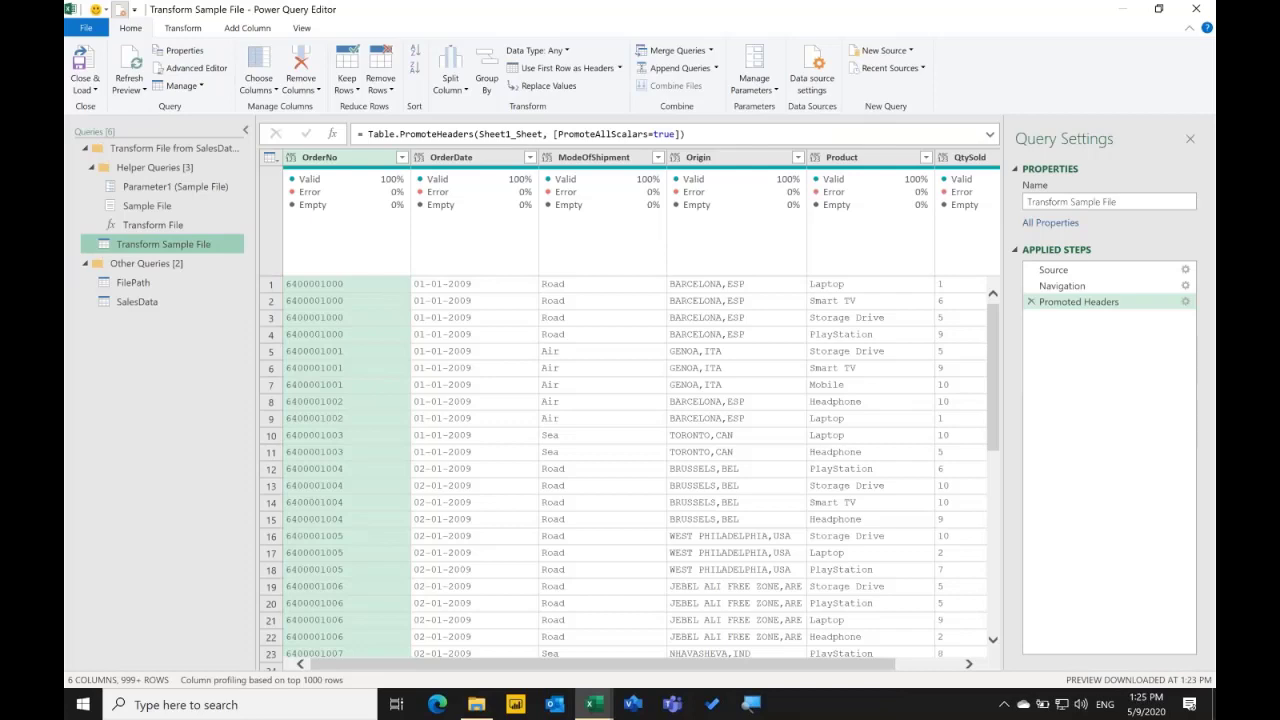
pyautogui.click(177, 304)
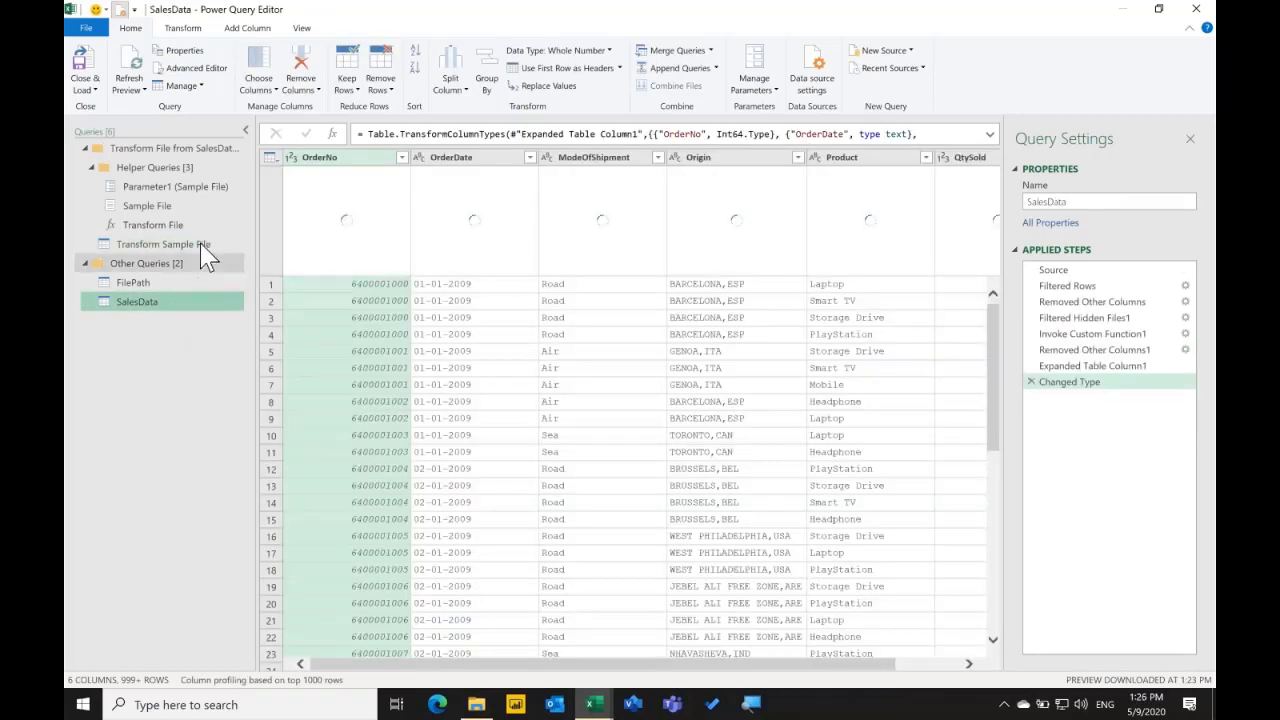
pyautogui.click(200, 245)
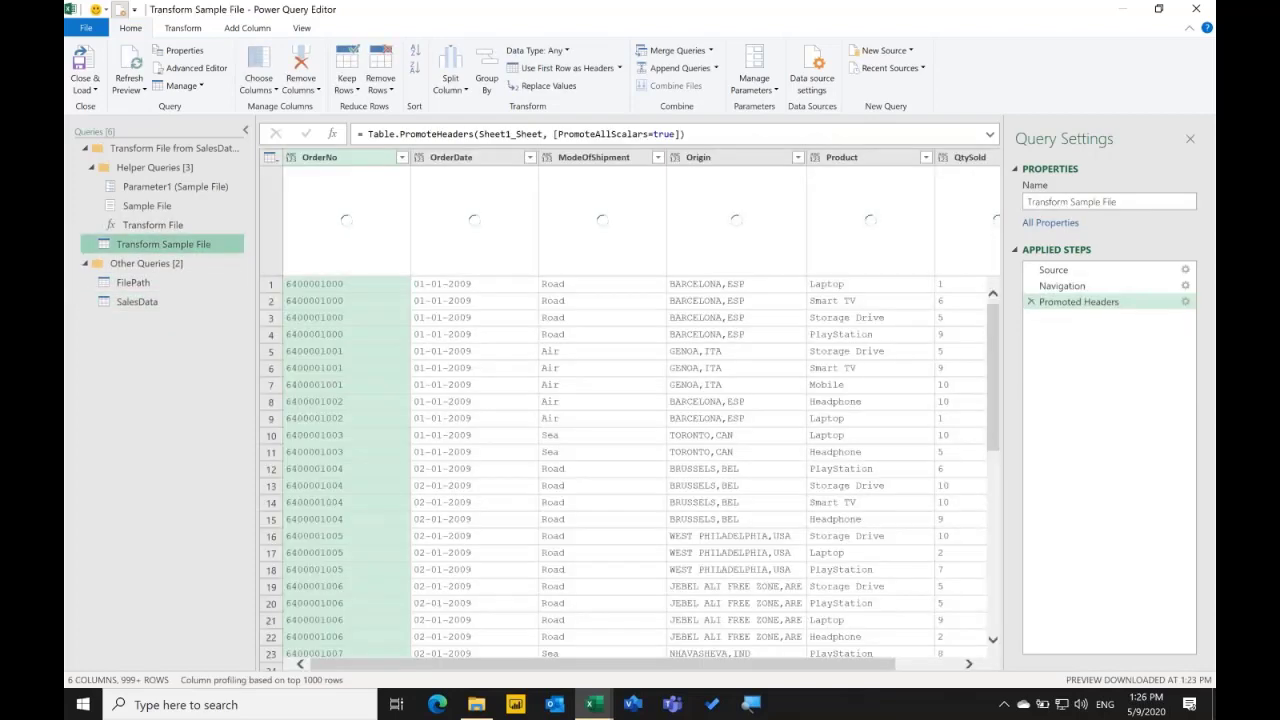
pyautogui.click(180, 316)
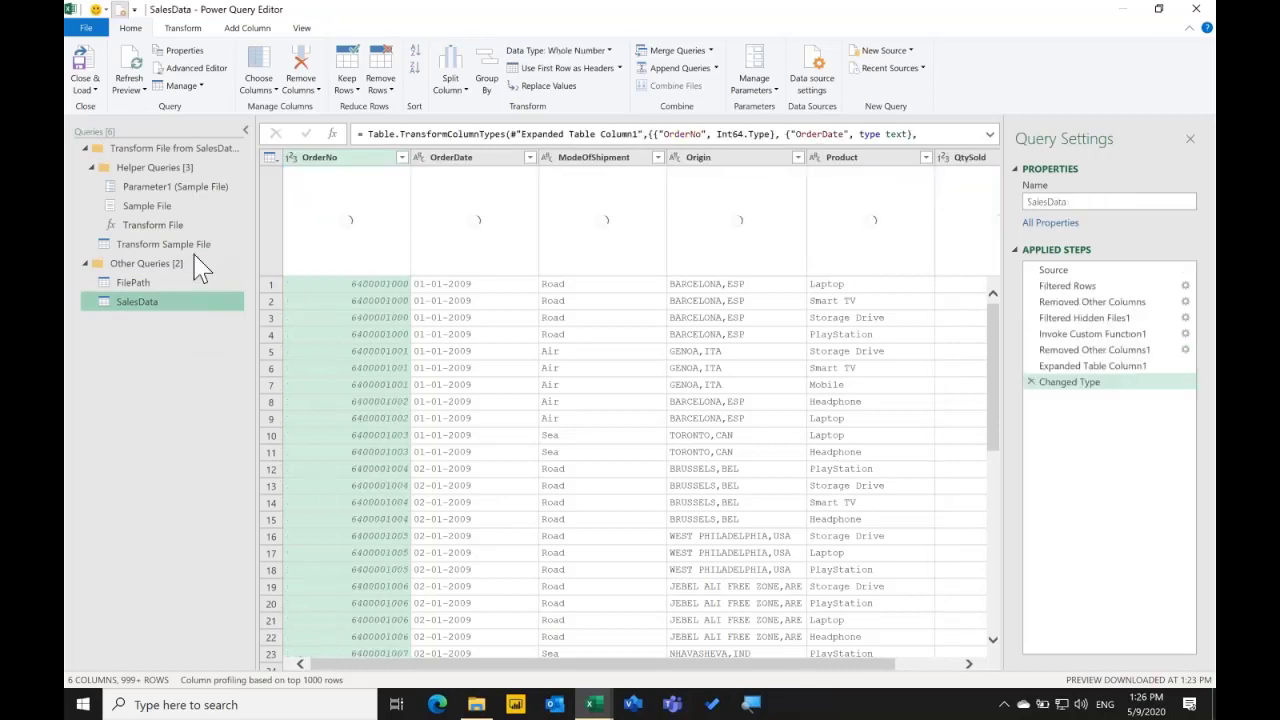
# Split the Origin column of the Transform Sample File query by comma at the right-most delimiter.
pyautogui.click(205, 246)
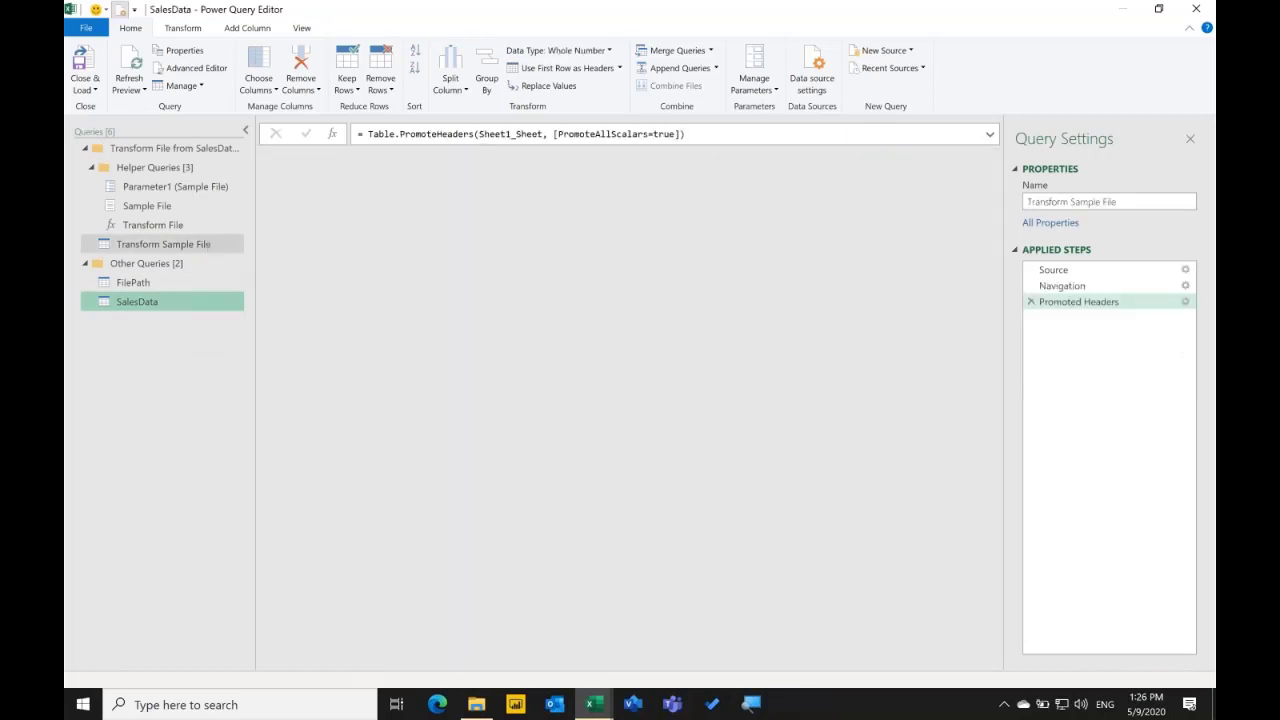
pyautogui.click(736, 160)
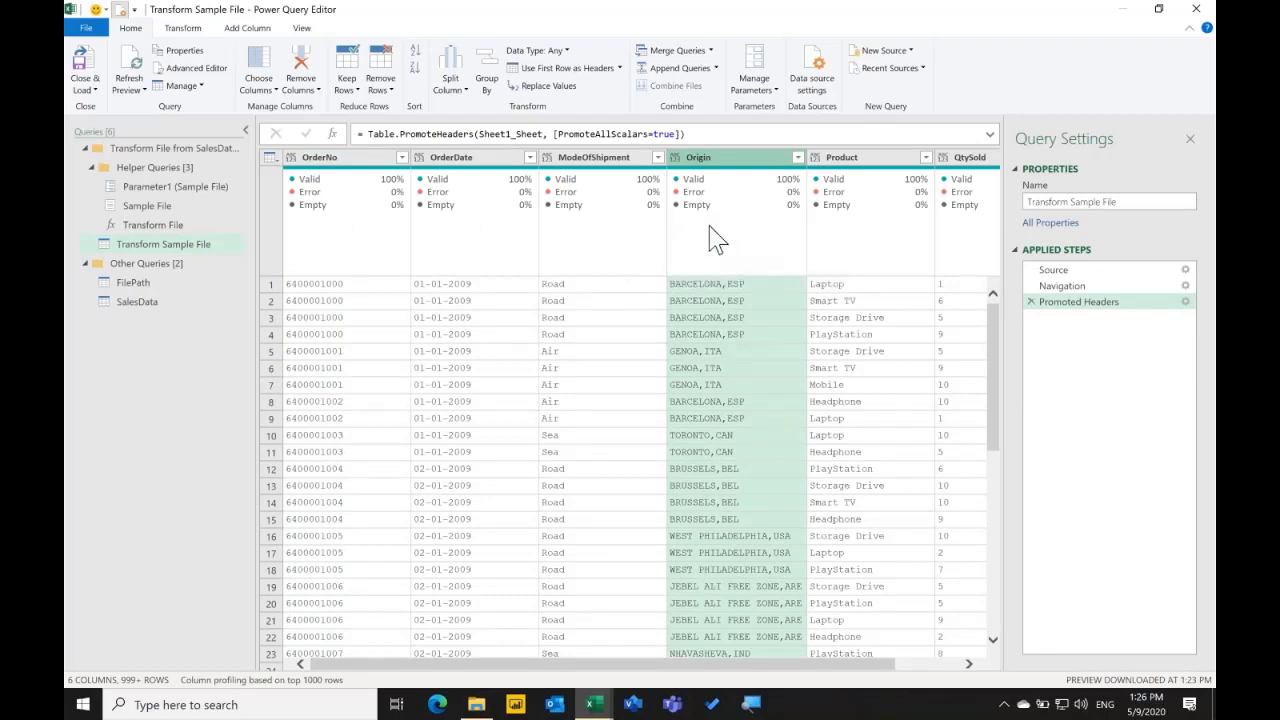
pyautogui.click(452, 89)
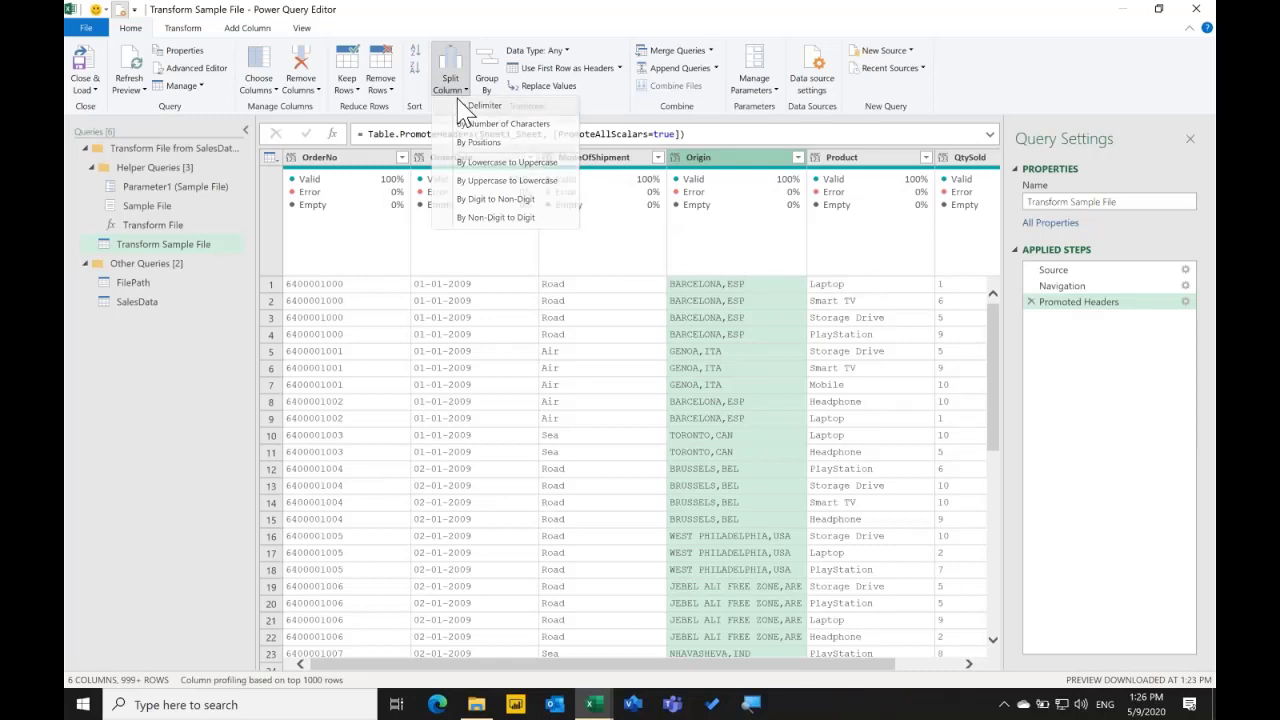
pyautogui.click(462, 106)
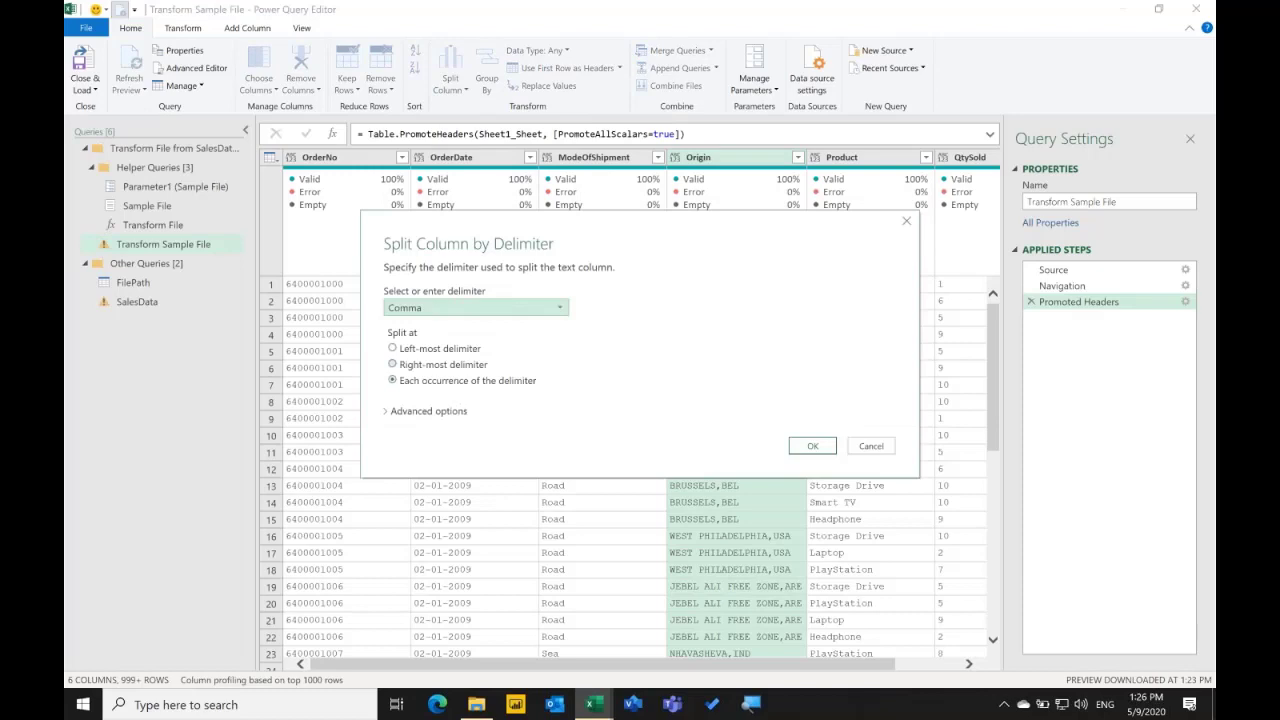
pyautogui.click(393, 364)
pyautogui.click(812, 446)
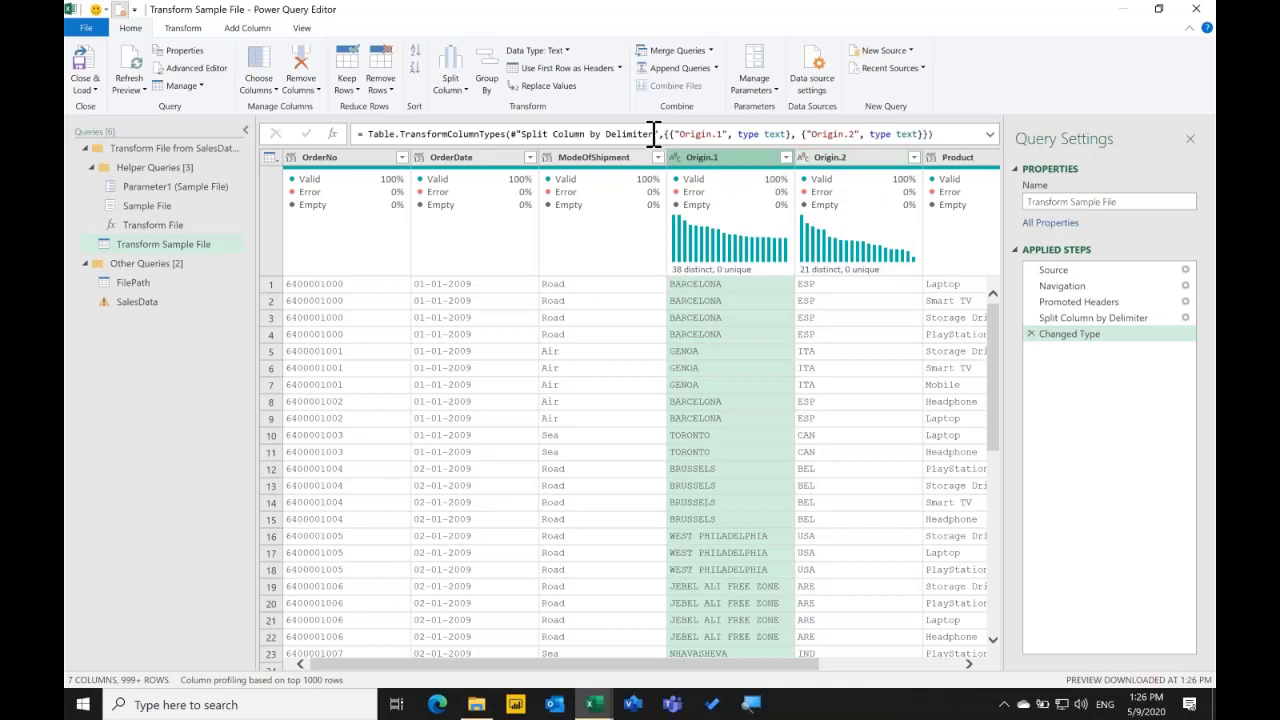
# Remove the Origin.1 column and rename Origin.2 as Country.
pyautogui.click(310, 64)
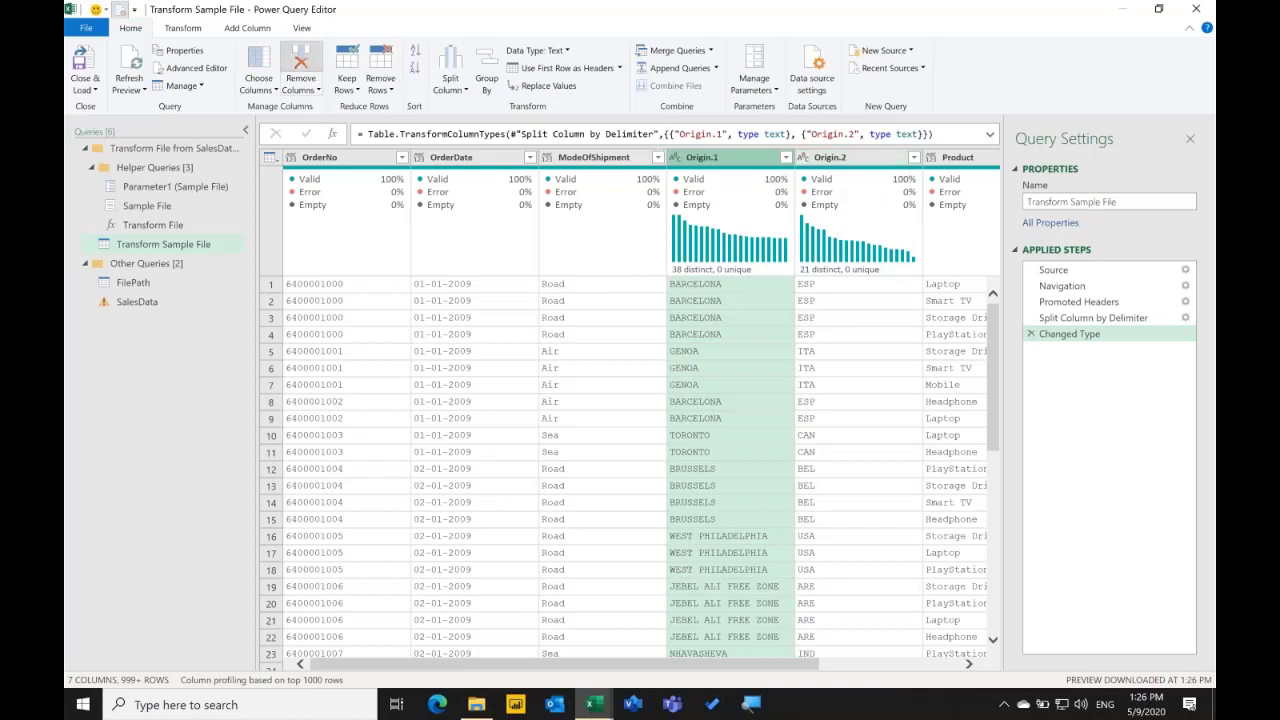
pyautogui.click(803, 157)
pyautogui.click(757, 165)
pyautogui.doubleClick(731, 157)
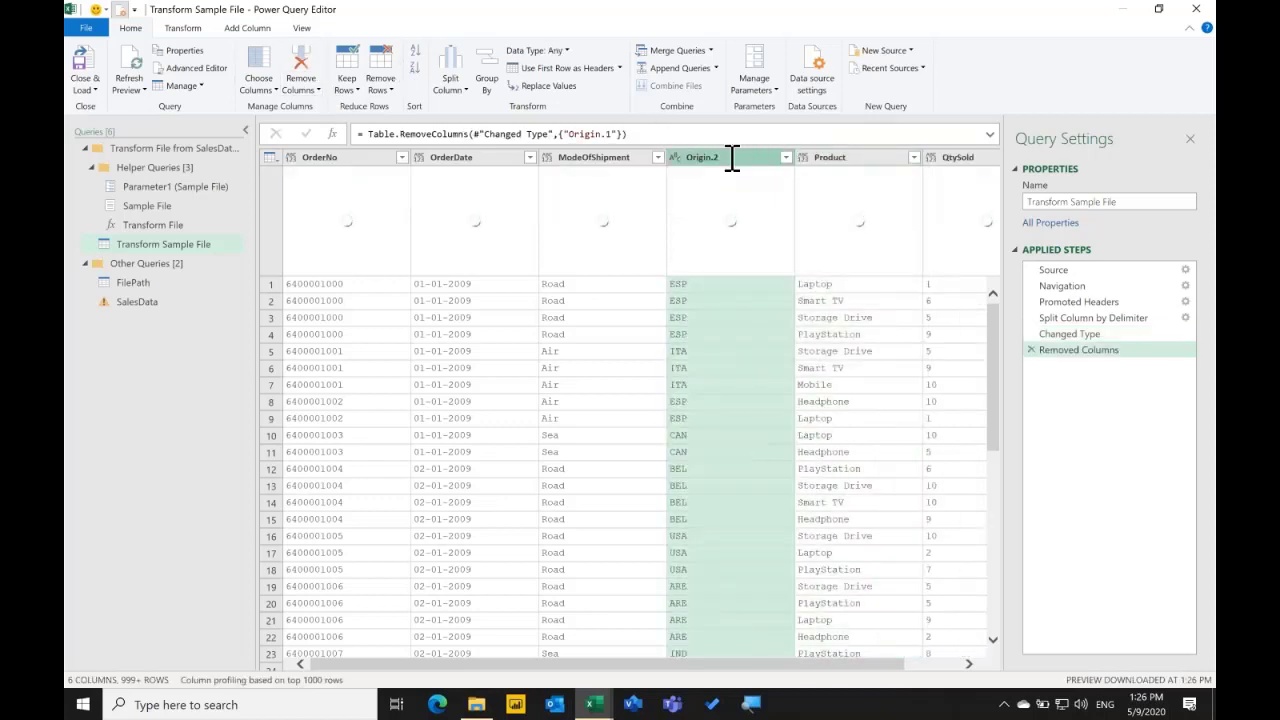
pyautogui.write('Co')
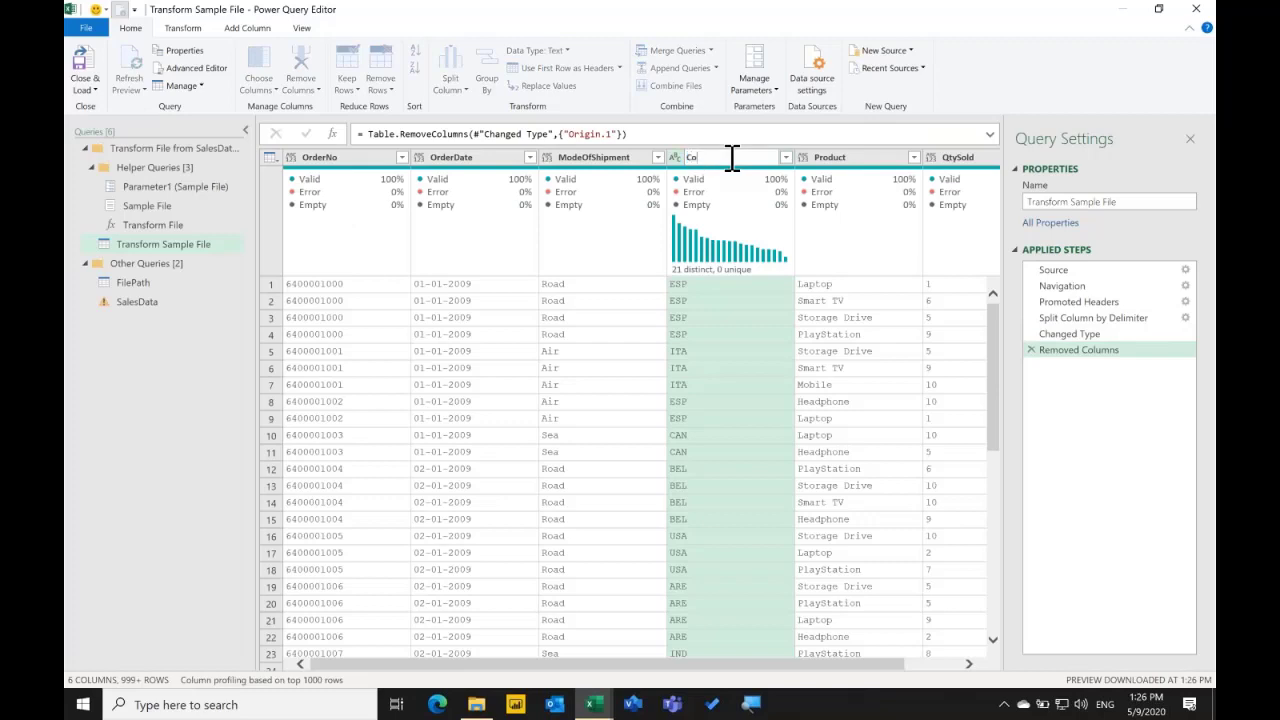
pyautogui.press('Return')
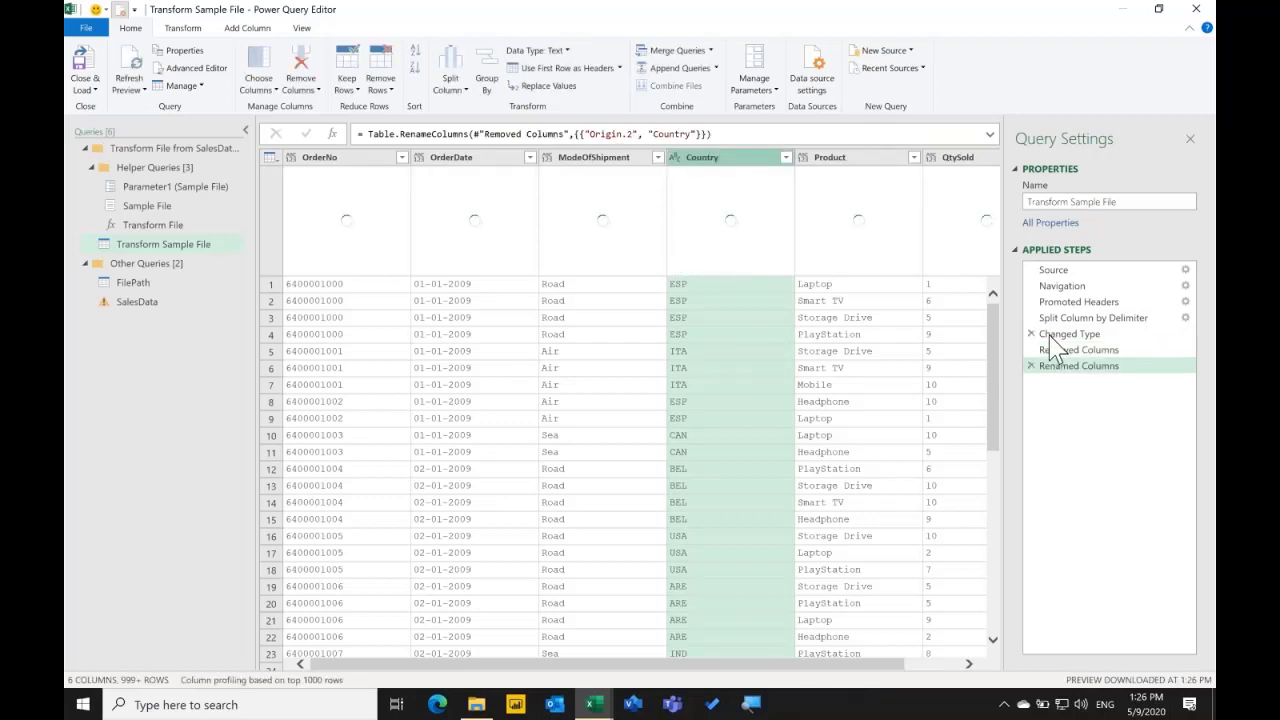
# Delete the Changed Type step from the Transform Sample File query.
pyautogui.click(1050, 336)
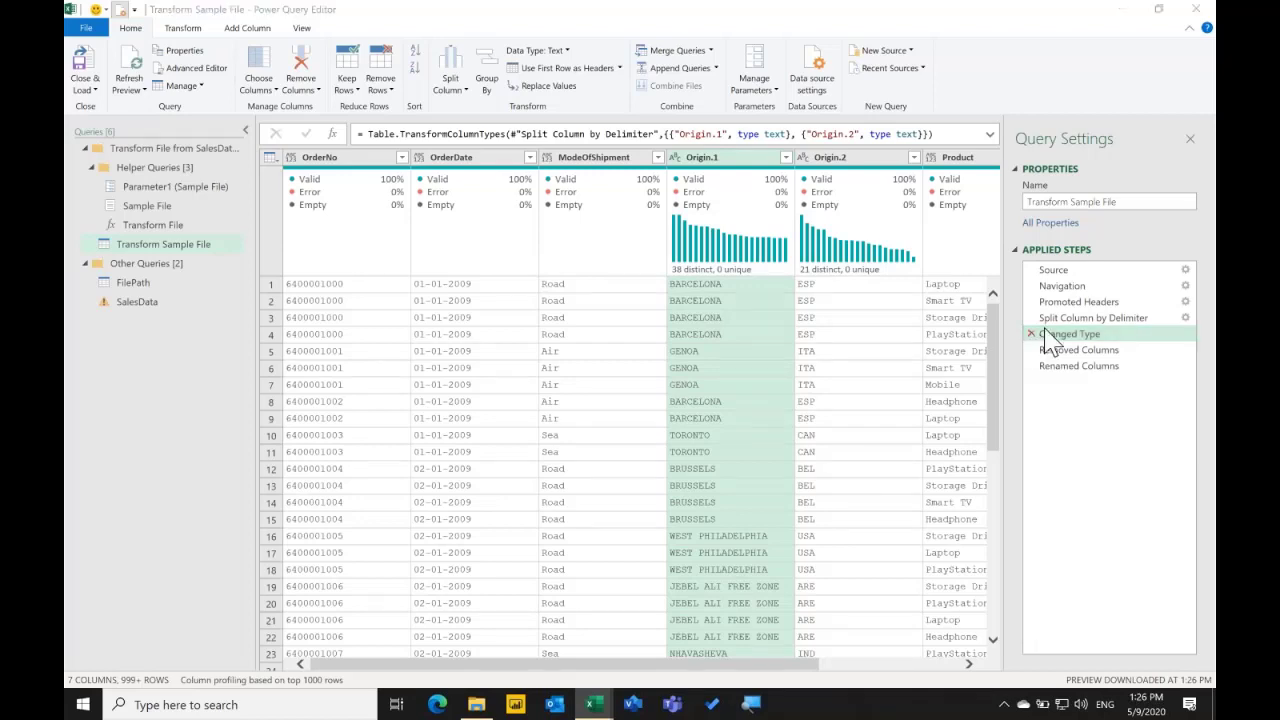
pyautogui.click(1031, 334)
pyautogui.click(731, 386)
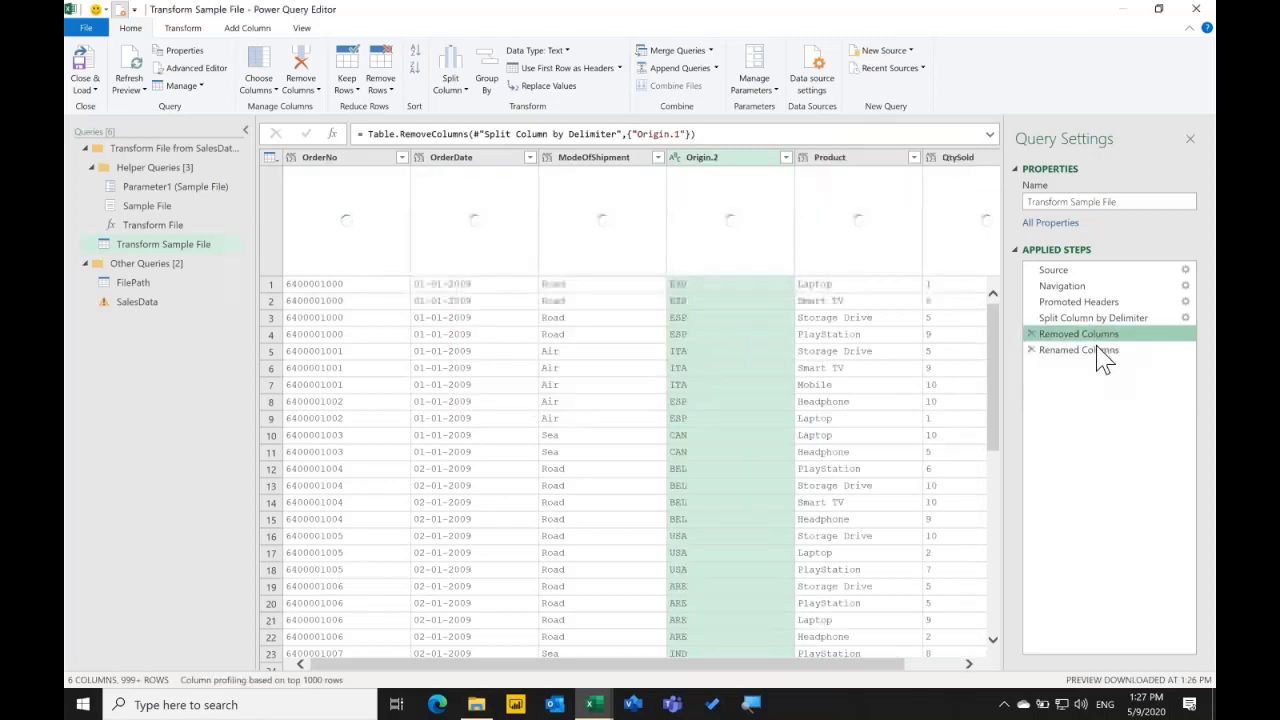
# Review the results of the Split Column by Delimiter, Removed Columns and Renamed Columns steps in the Transform Sample File query.
pyautogui.click(1088, 350)
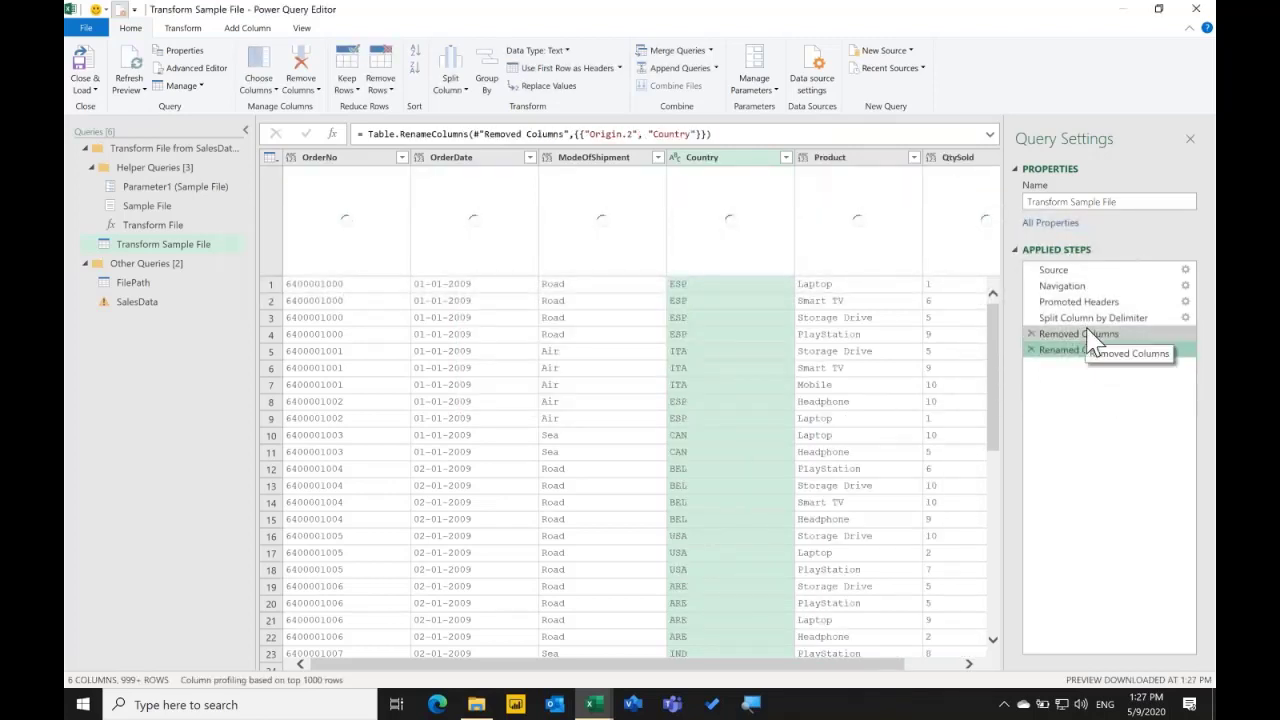
pyautogui.click(1090, 318)
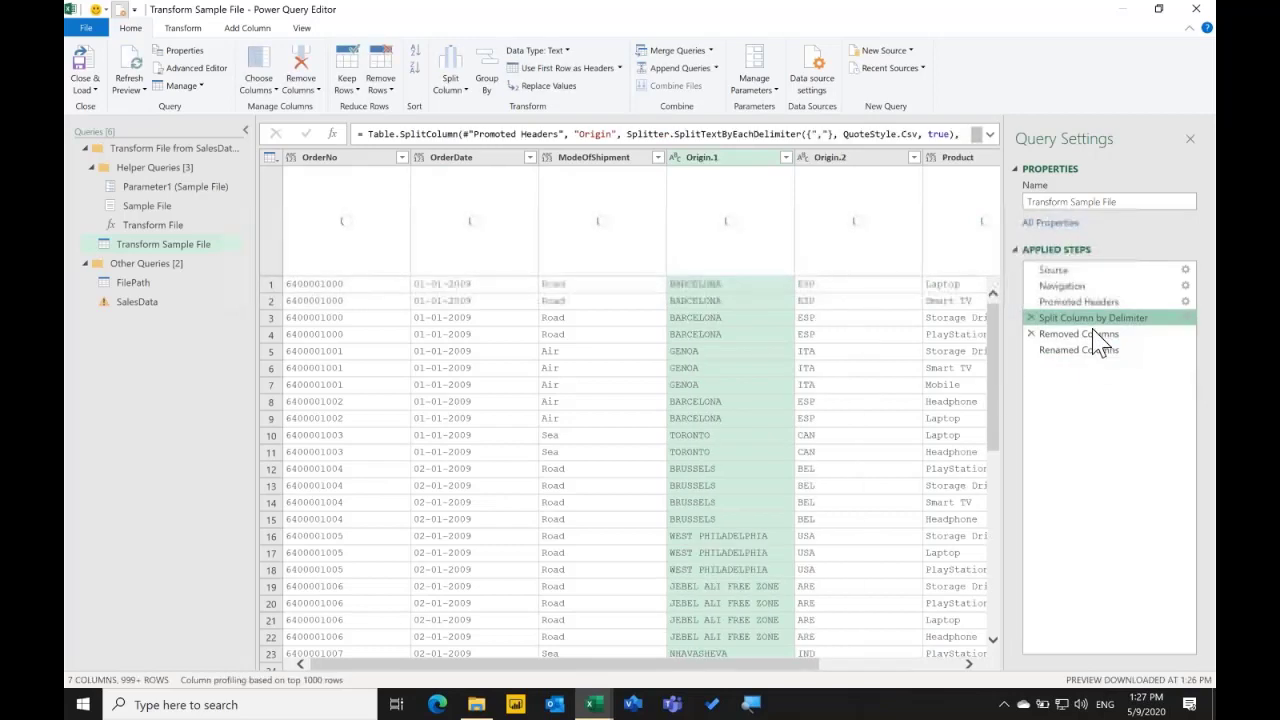
pyautogui.click(1080, 334)
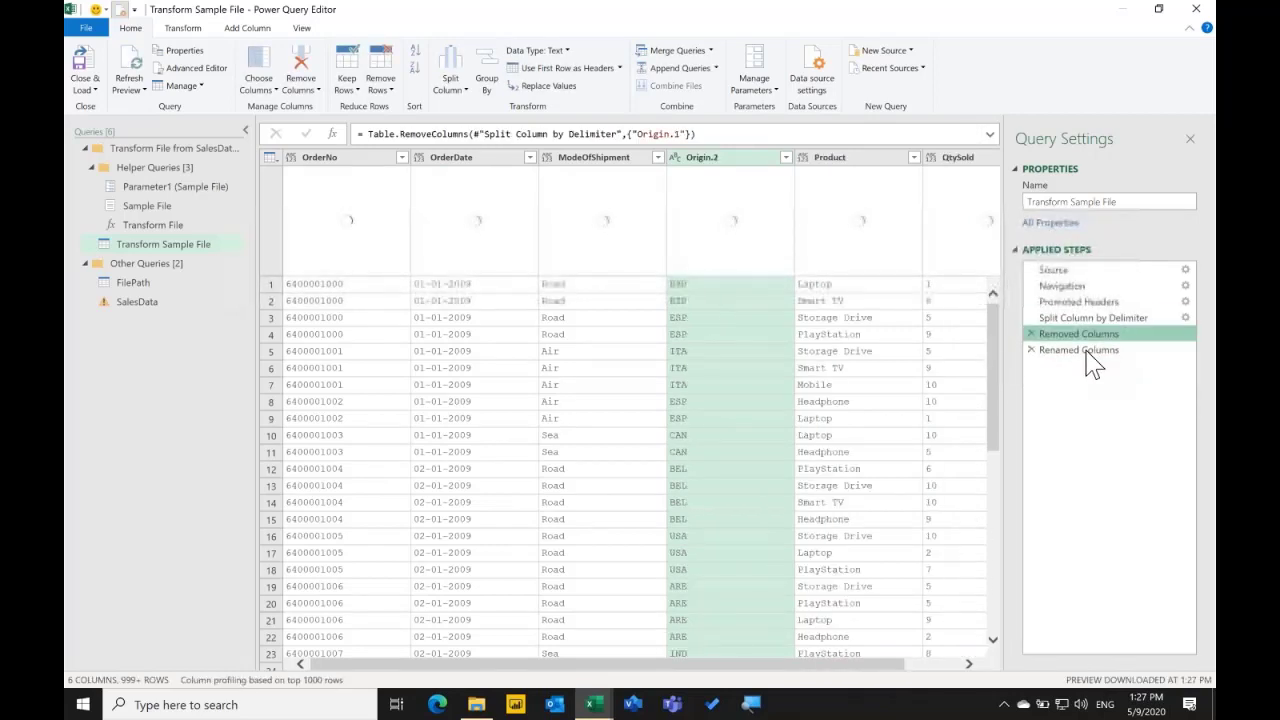
pyautogui.click(1088, 350)
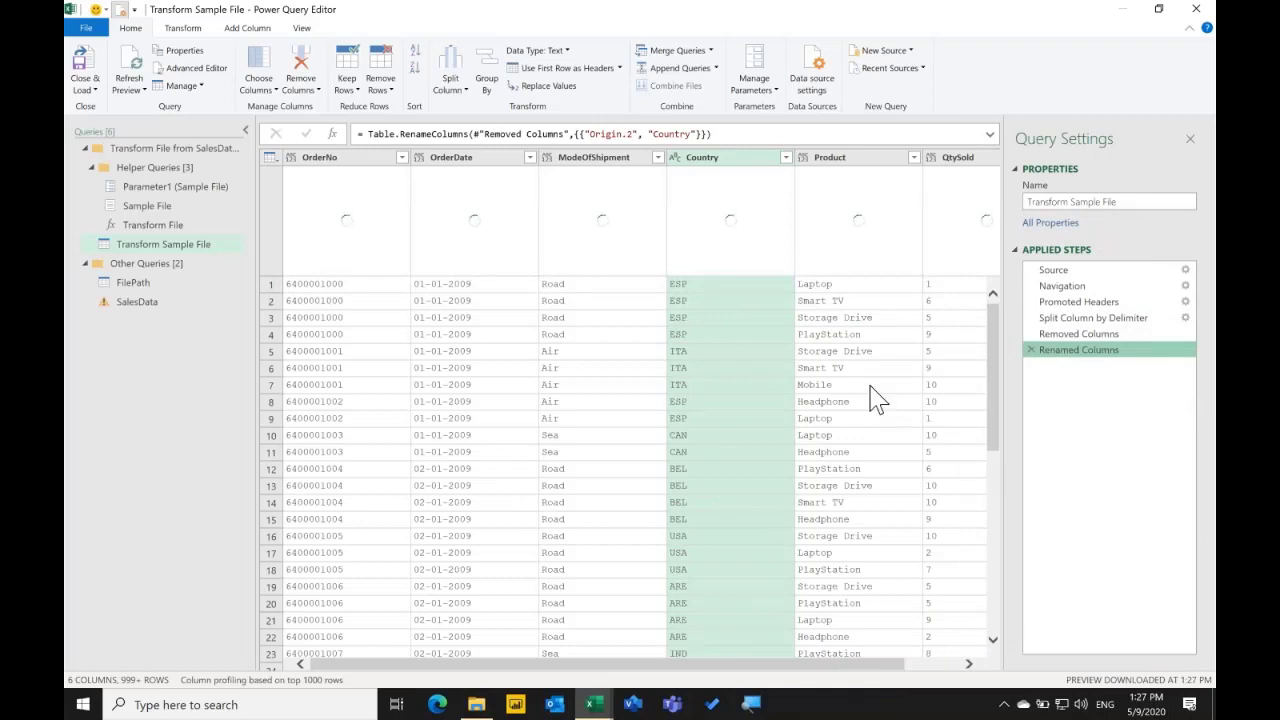
pyautogui.hscroll(2, 872, 392)
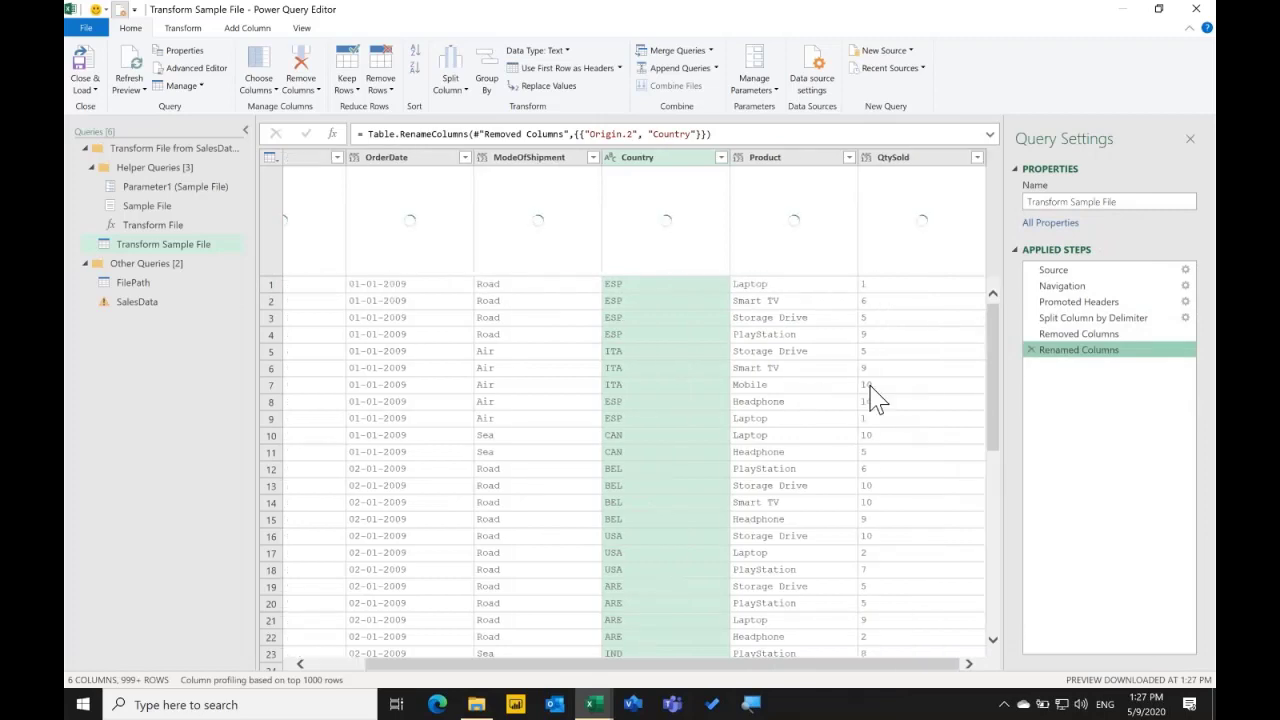
pyautogui.hscroll(-1, 871, 398)
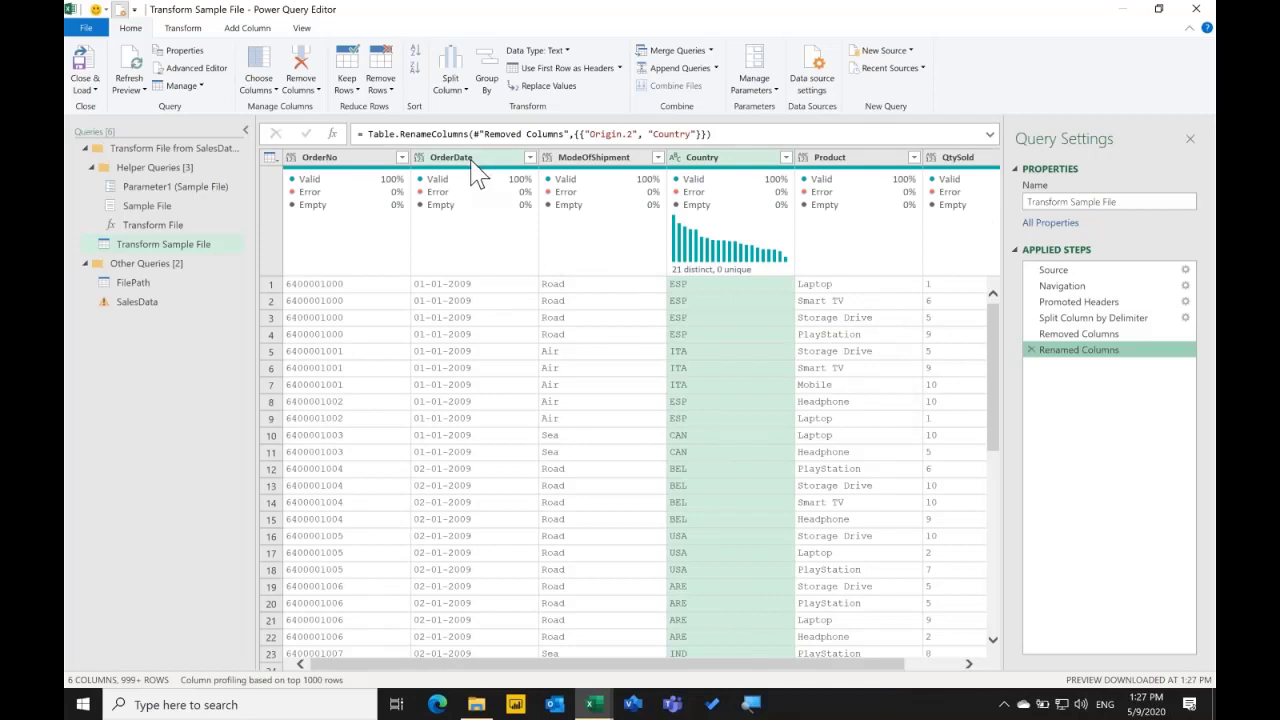
# Change the OrderDate column's data type to Date and check the column's quality and converted rows.
pyautogui.click(440, 158)
pyautogui.click(419, 158)
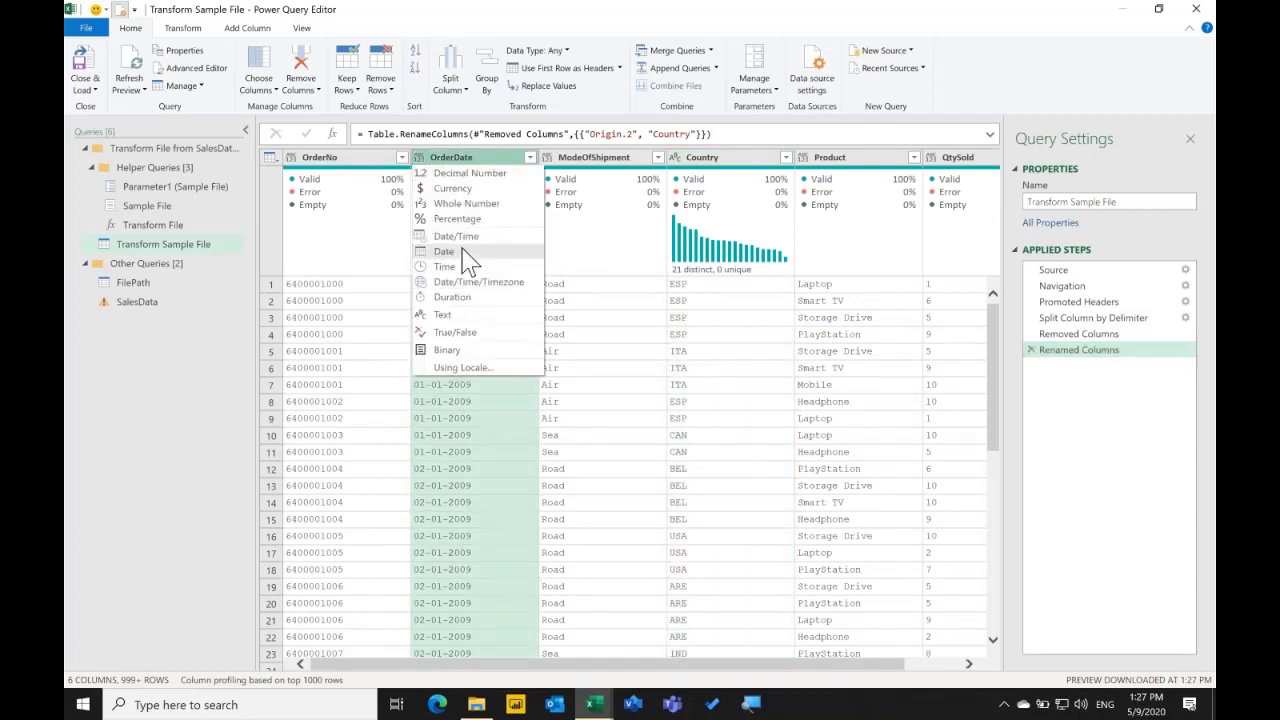
pyautogui.click(463, 252)
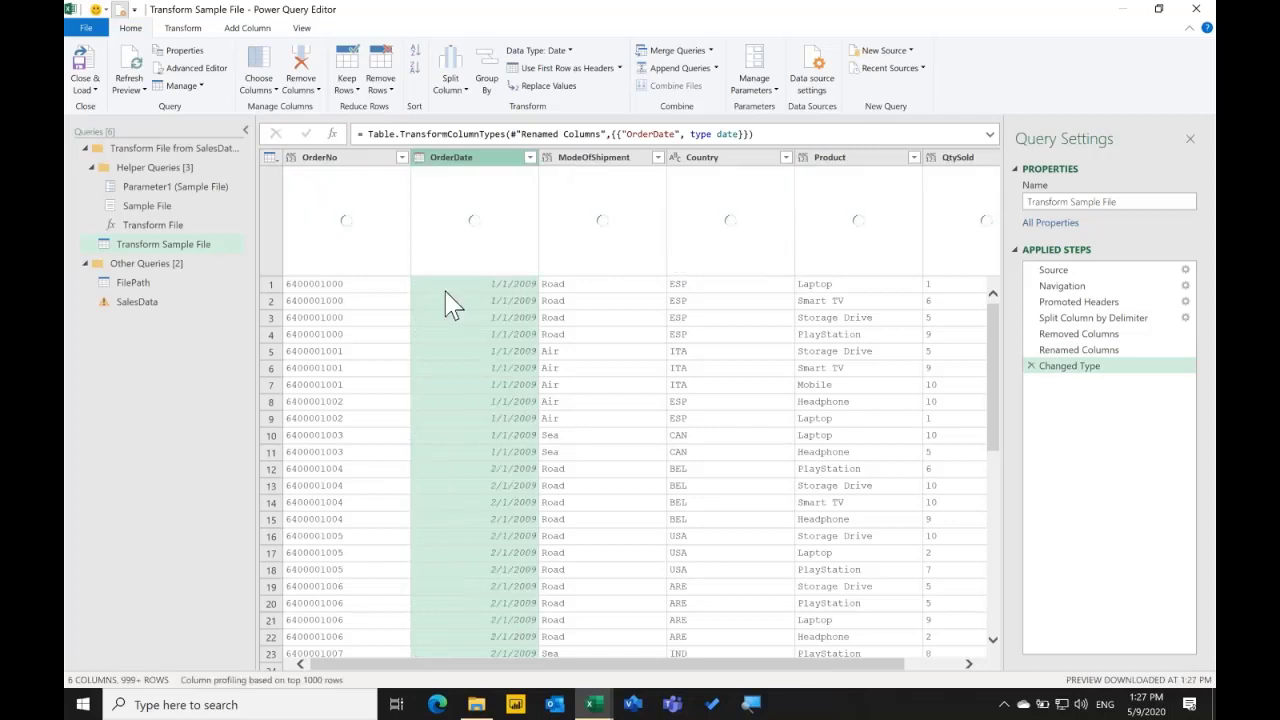
pyautogui.scroll(-9, 450, 305)
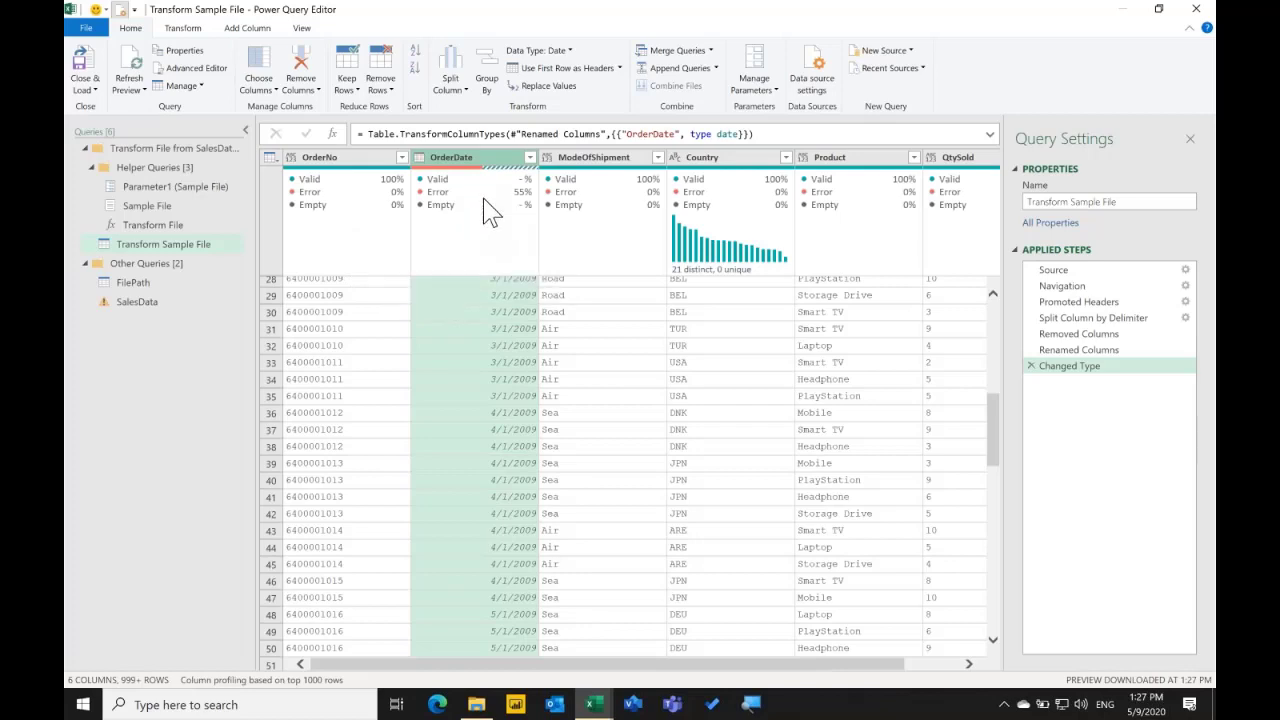
pyautogui.moveTo(483, 215)
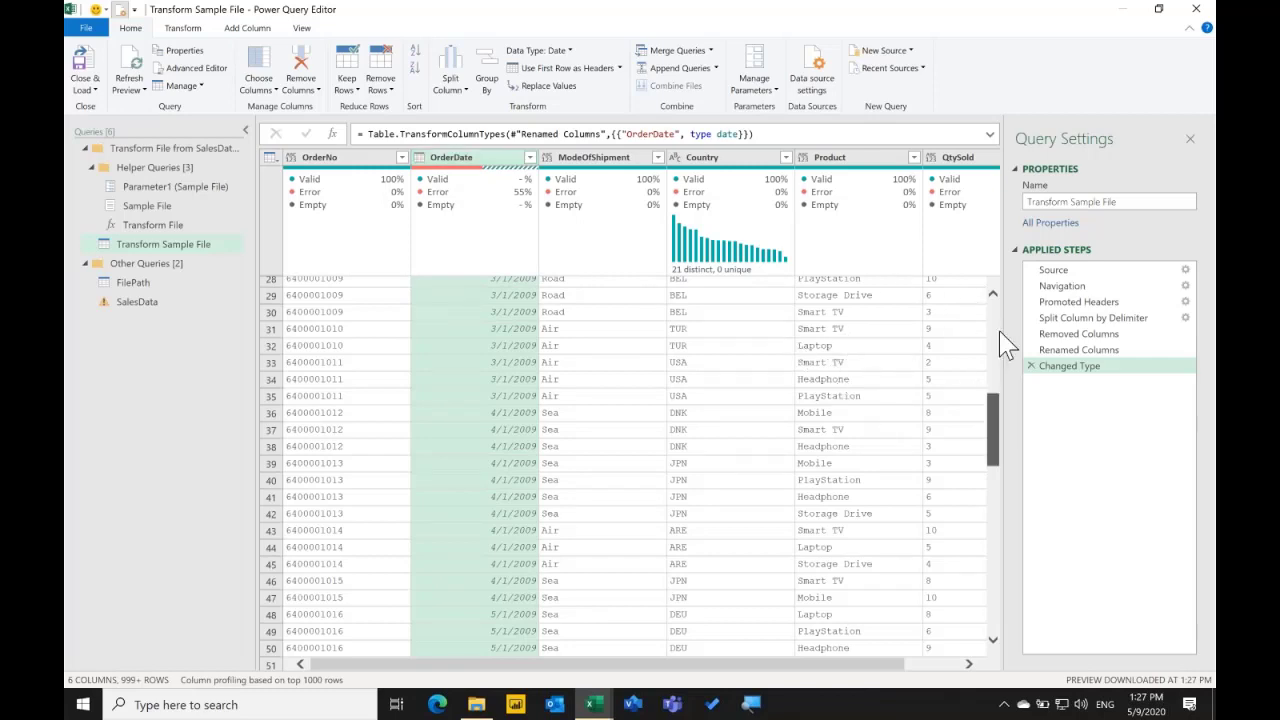
pyautogui.scroll(9, 1005, 340)
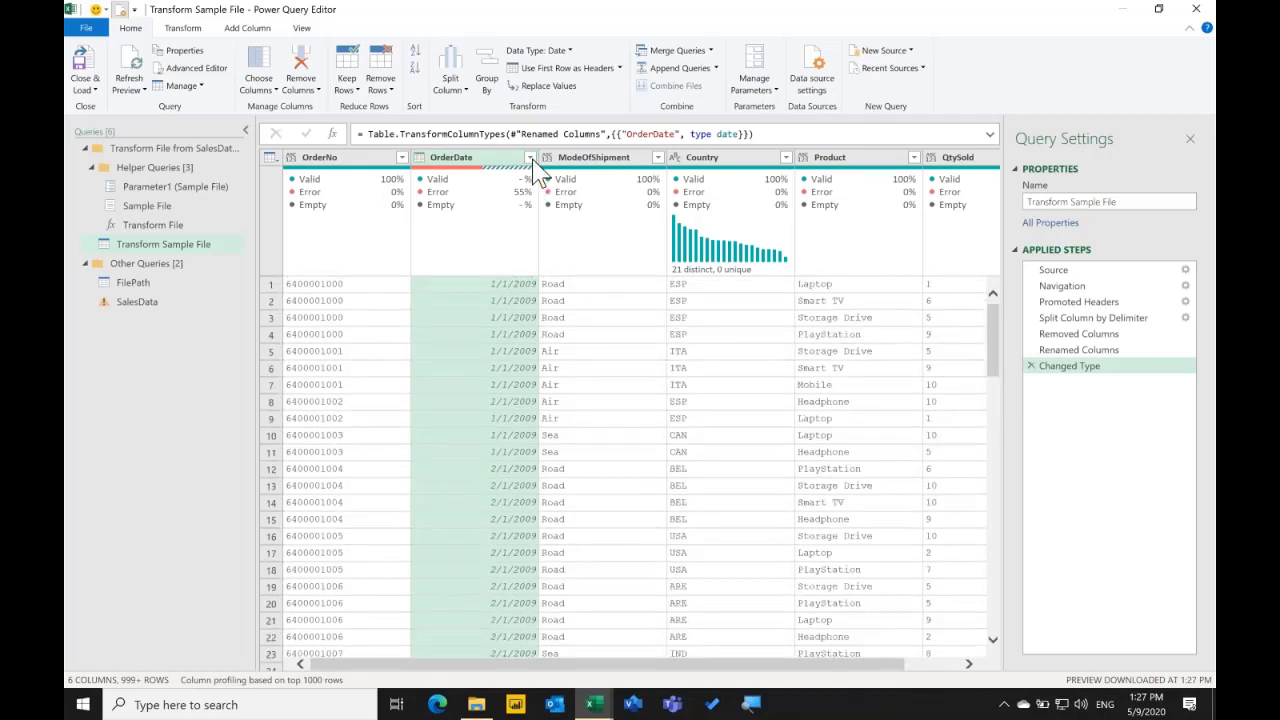
# Keep only the rows with errors in the OrderDate column and inspect the error details with the queries list collapsed.
pyautogui.click(530, 157)
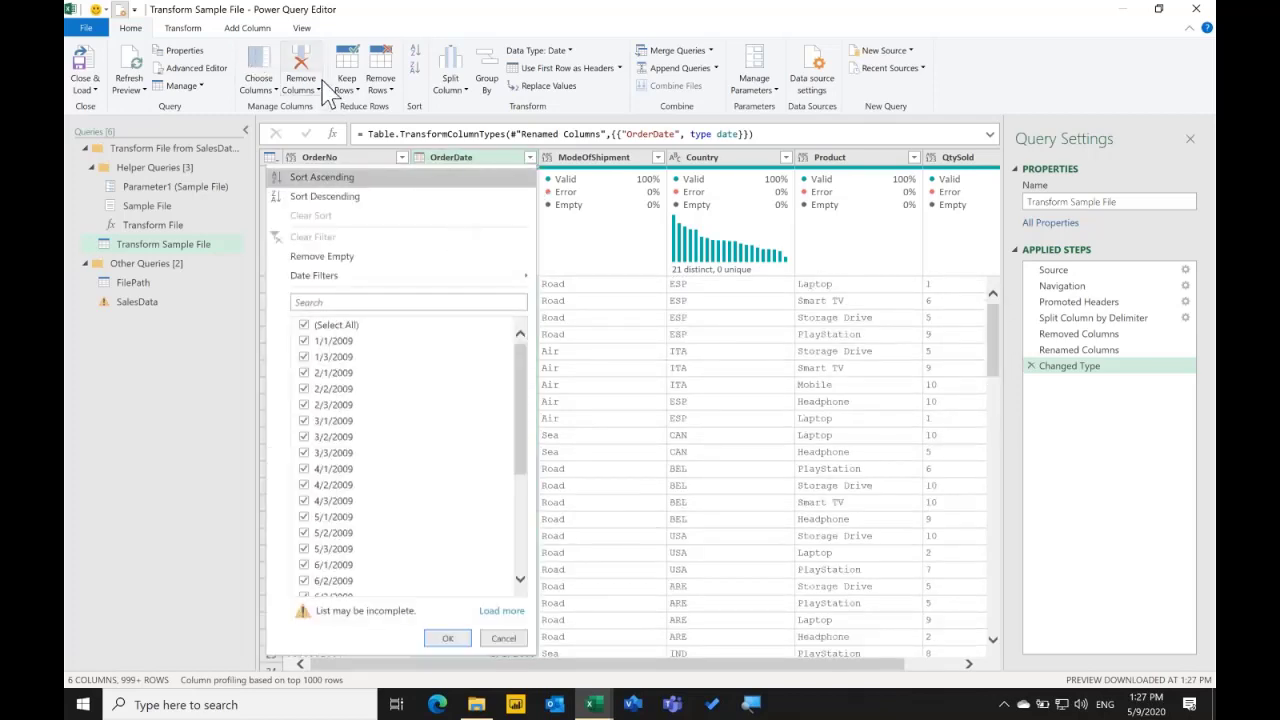
pyautogui.click(376, 90)
pyautogui.click(347, 86)
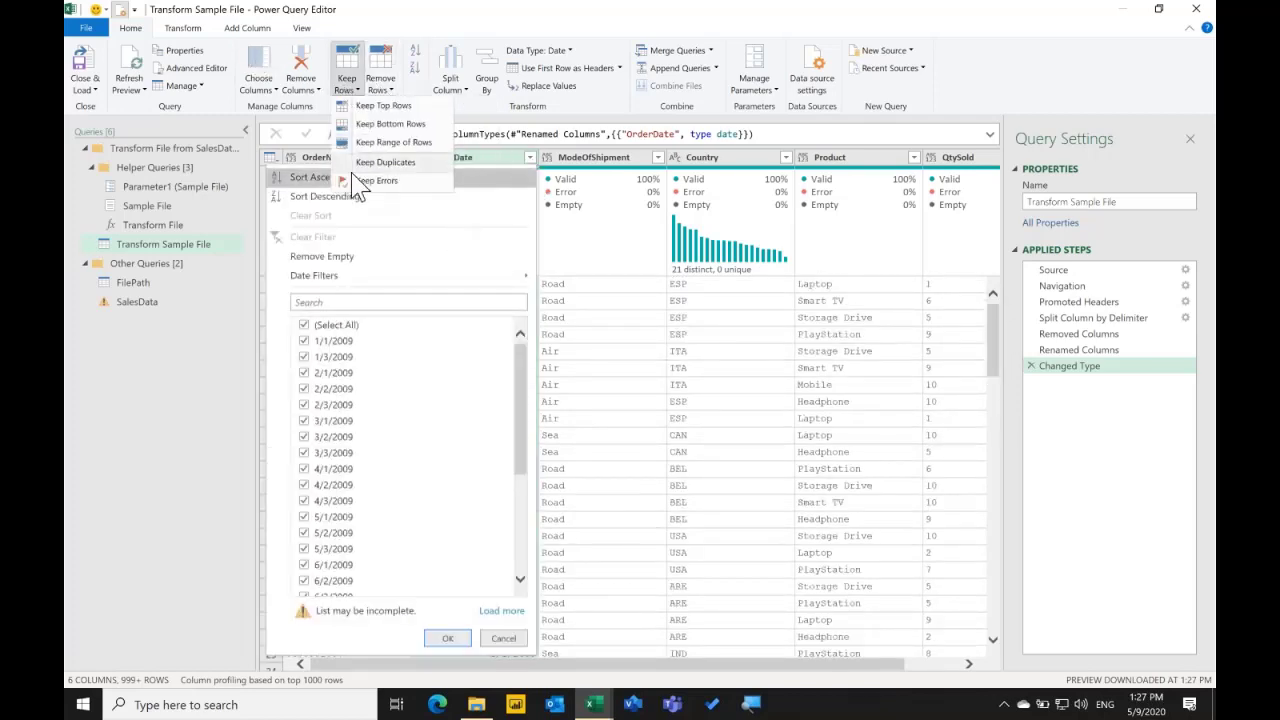
pyautogui.click(372, 181)
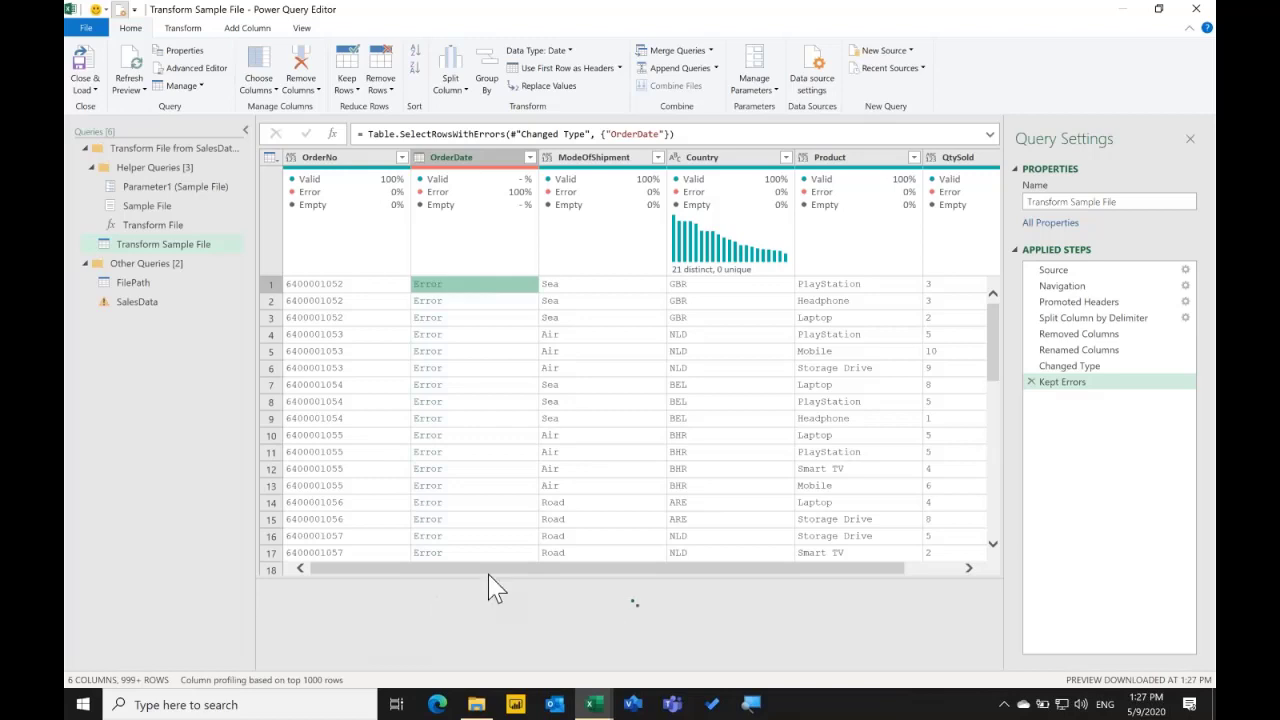
pyautogui.click(246, 131)
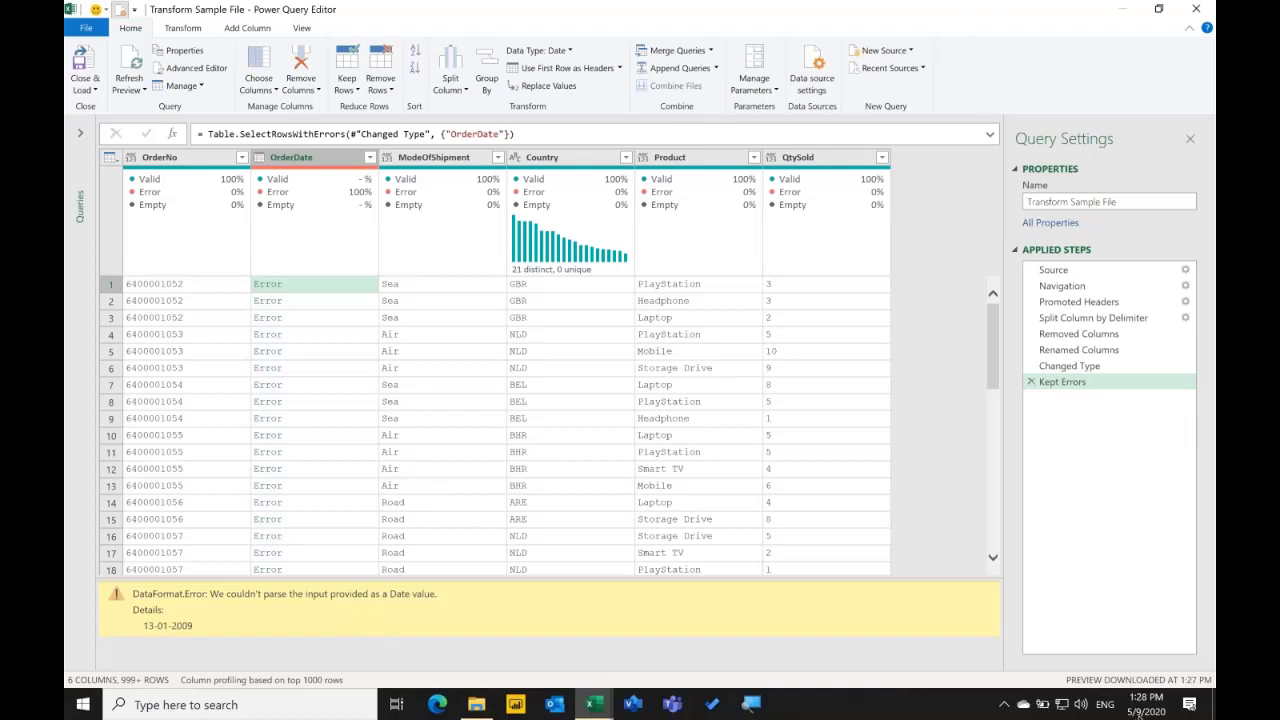
pyautogui.moveTo(1133, 714)
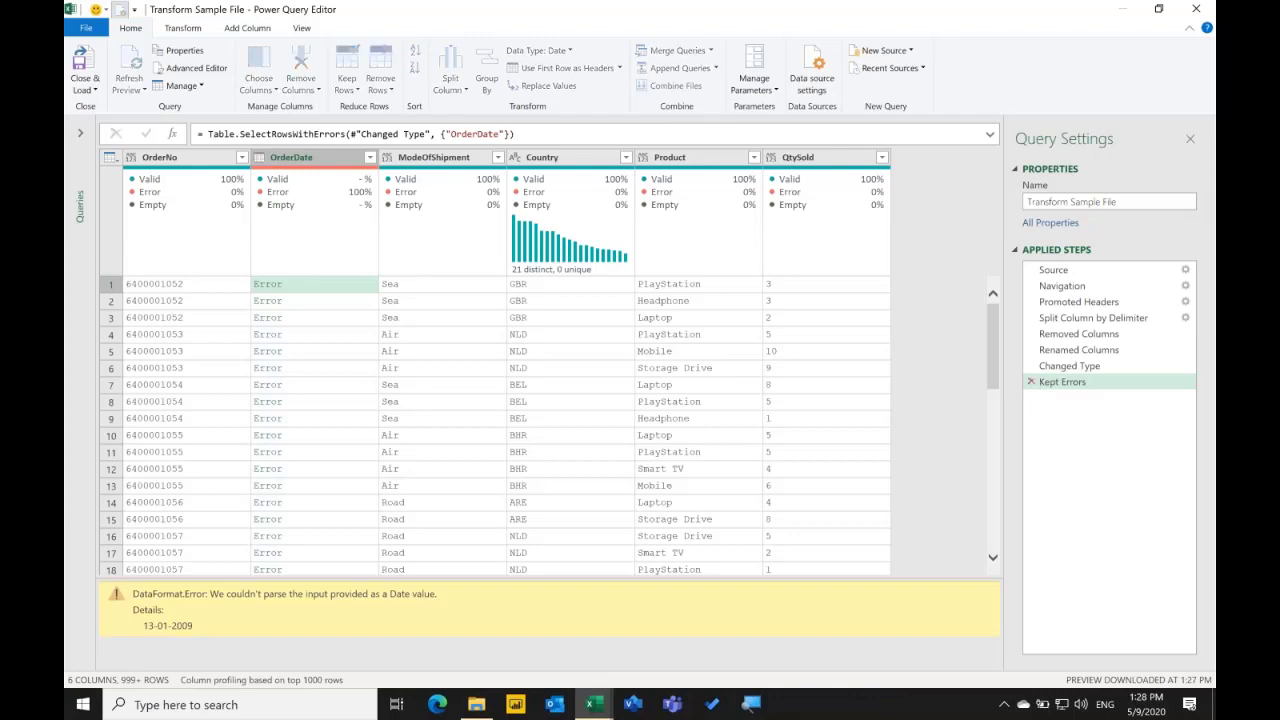
# Delete the Kept Errors and Changed Type steps from the Transform Sample File query.
pyautogui.click(1031, 381)
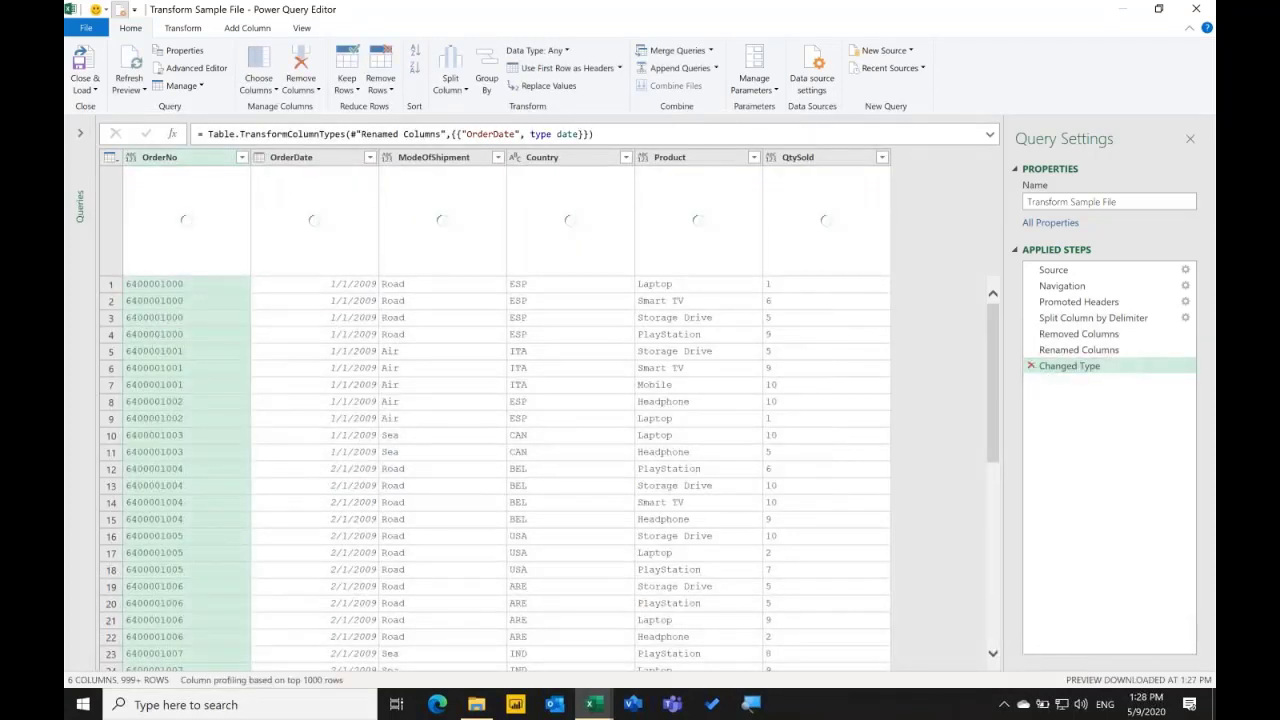
pyautogui.click(1032, 367)
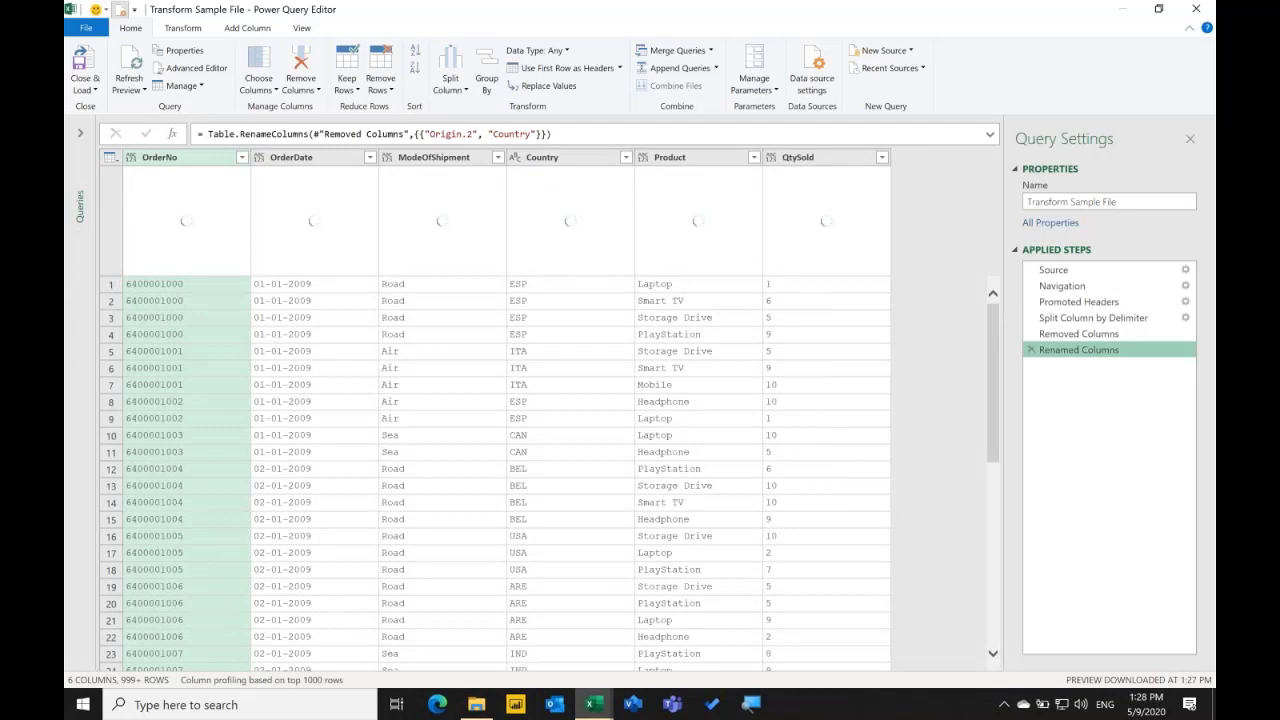
# Convert the OrderDate column to Date using the English (Pakistan) locale and check its column quality.
pyautogui.click(300, 157)
pyautogui.rightClick(312, 158)
pyautogui.moveTo(361, 283)
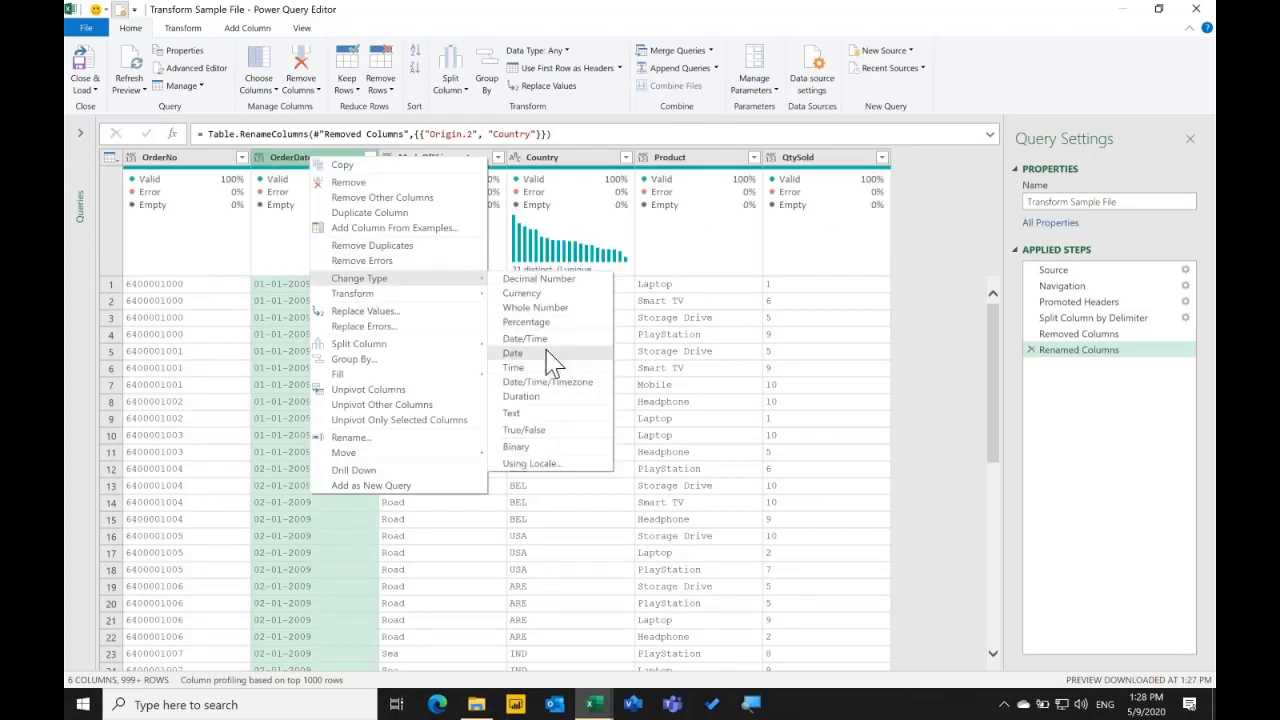
pyautogui.click(557, 472)
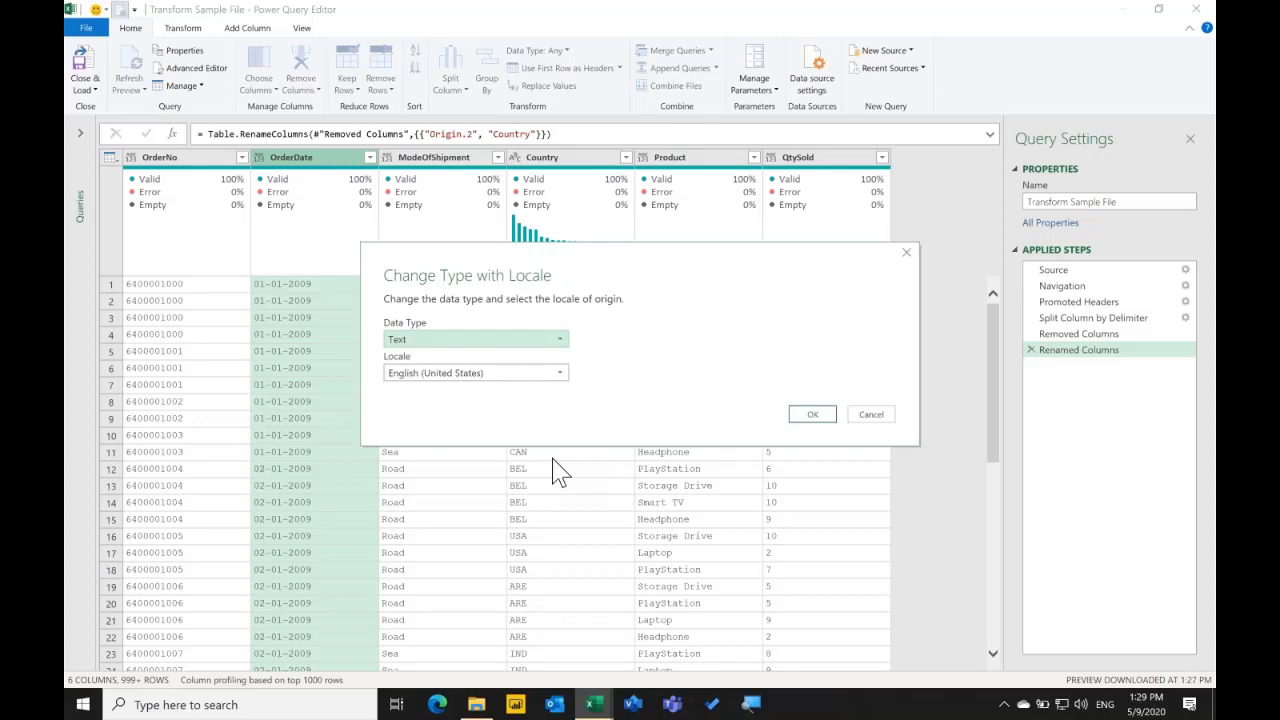
pyautogui.click(503, 373)
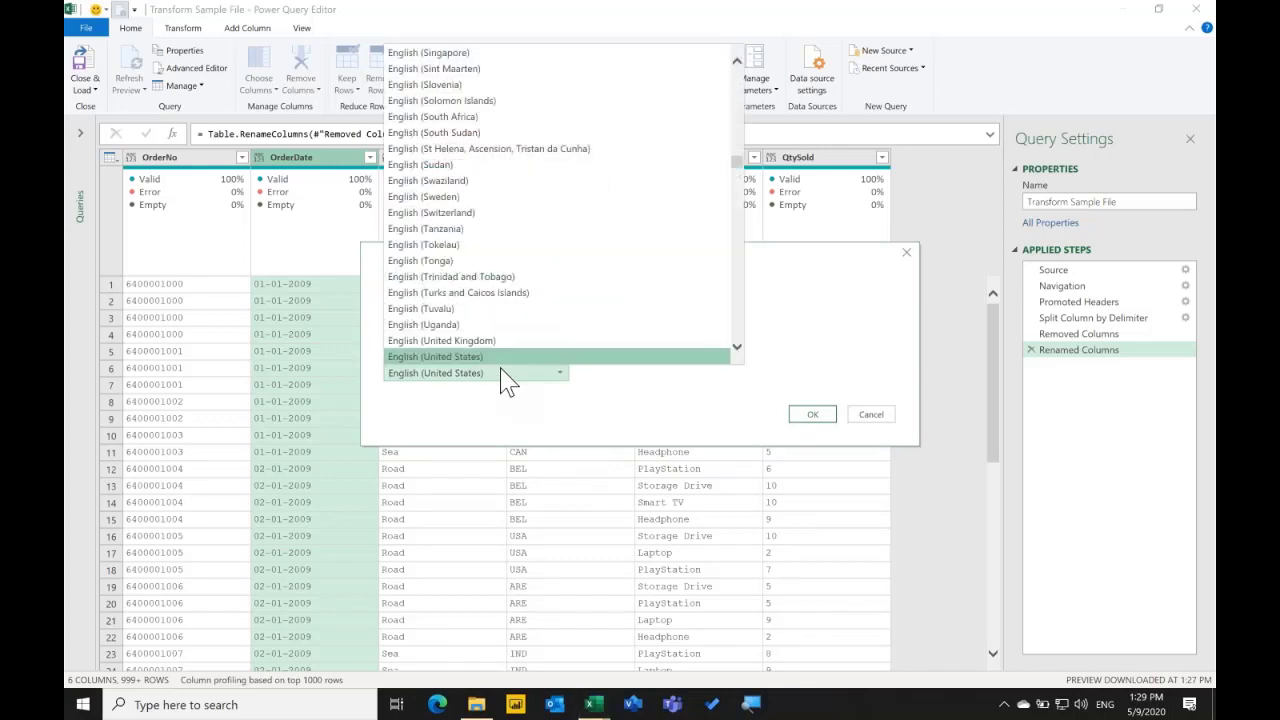
pyautogui.scroll(6, 557, 268)
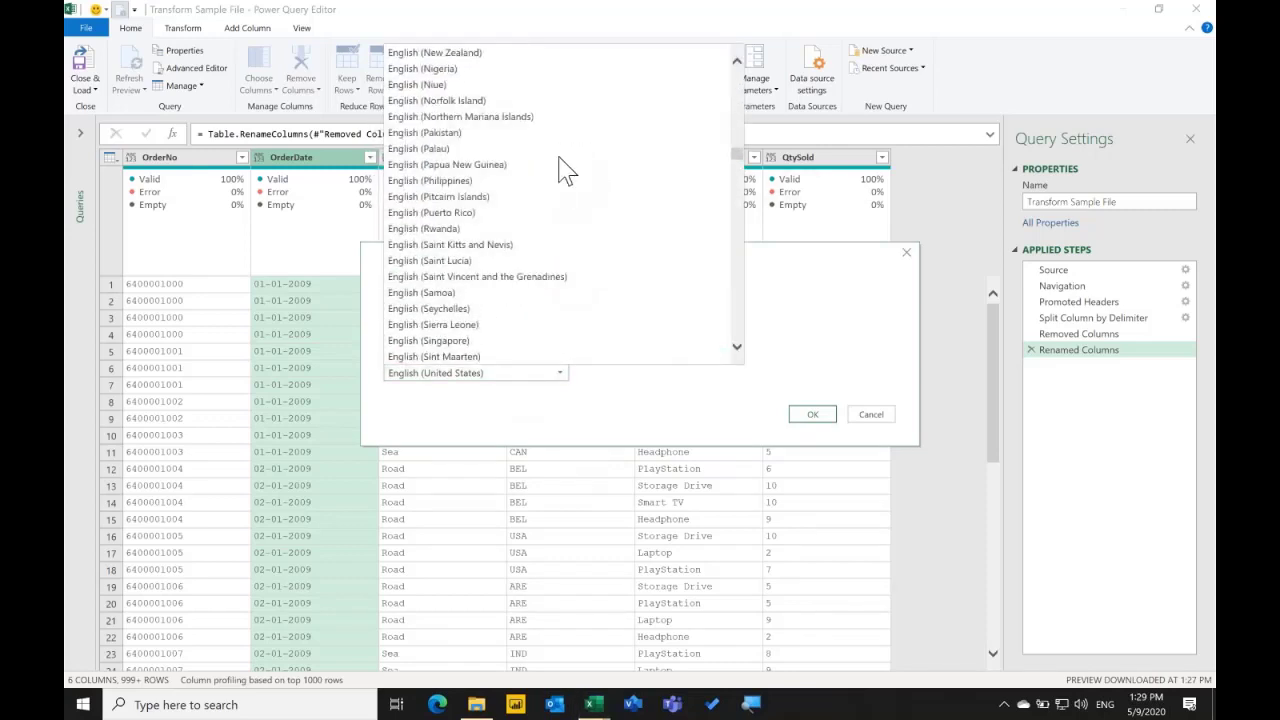
pyautogui.click(576, 134)
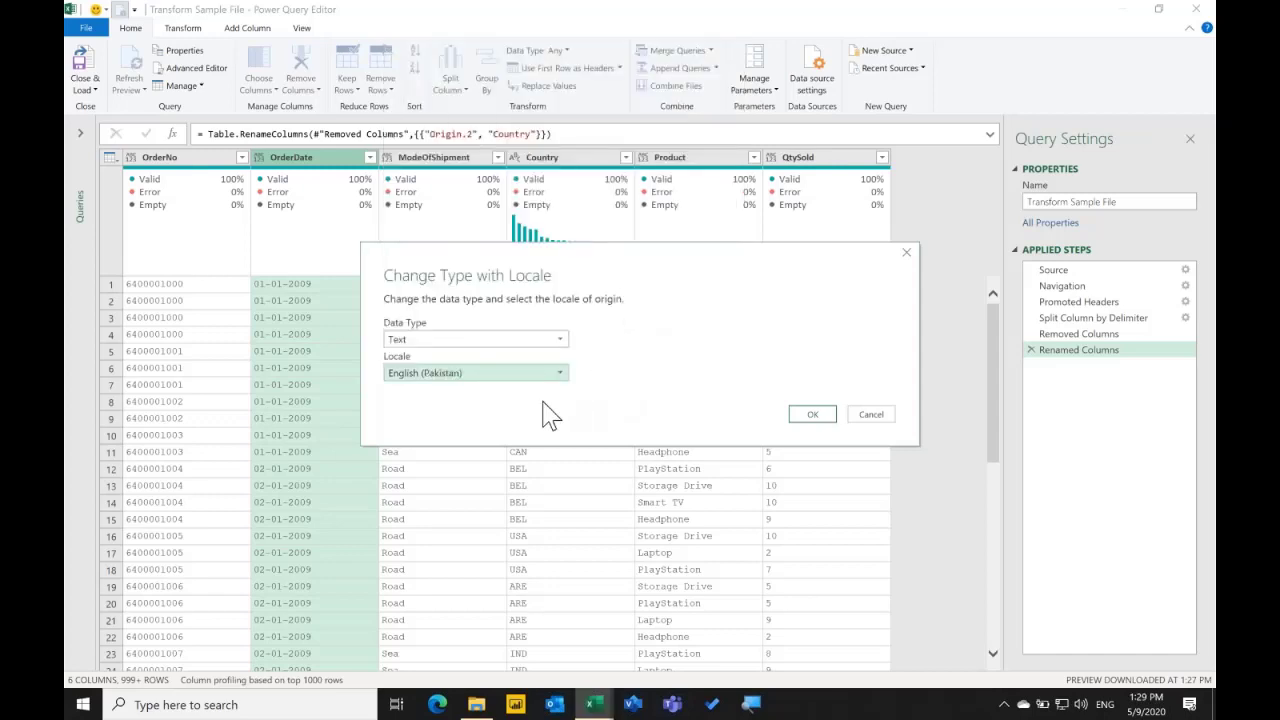
pyautogui.click(516, 340)
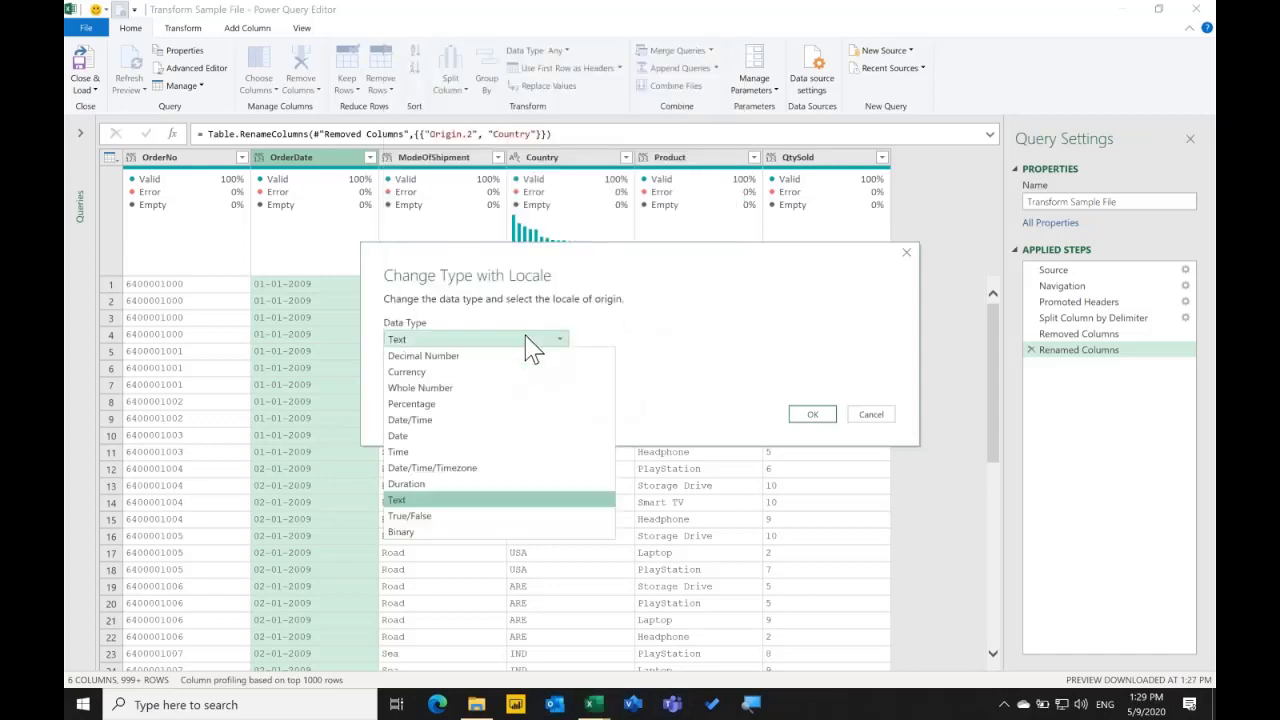
pyautogui.click(463, 435)
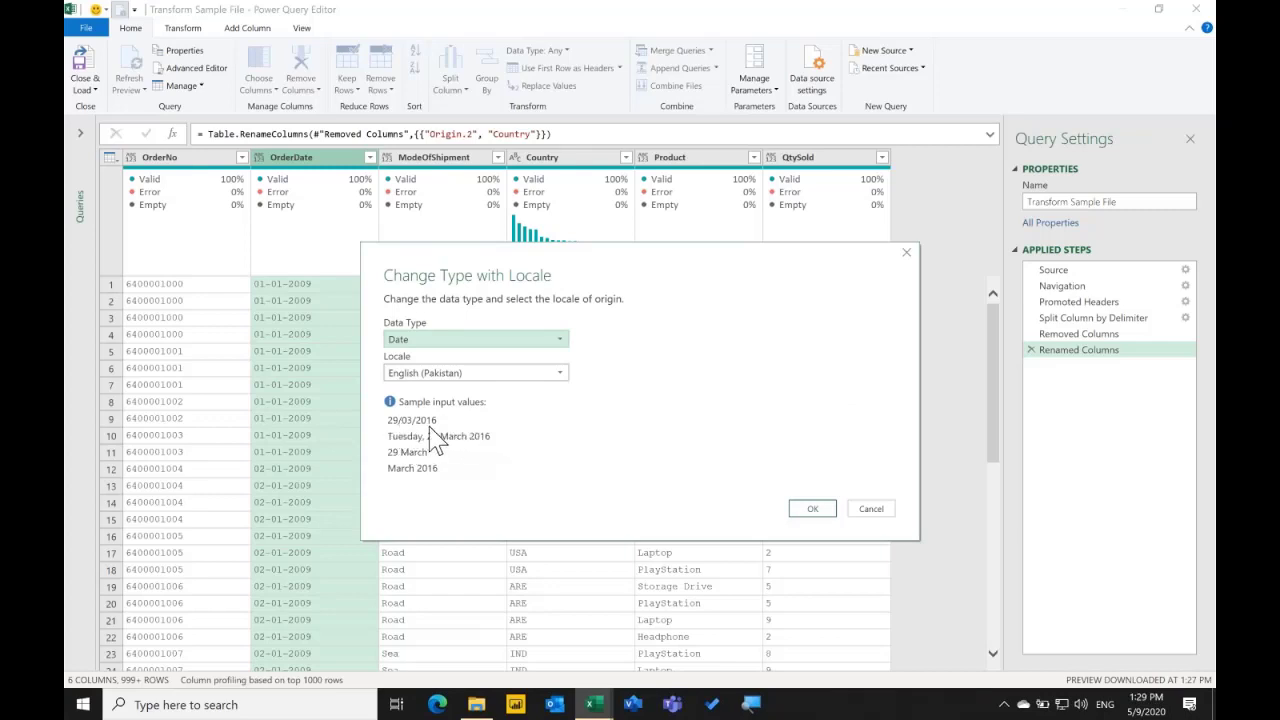
pyautogui.click(812, 512)
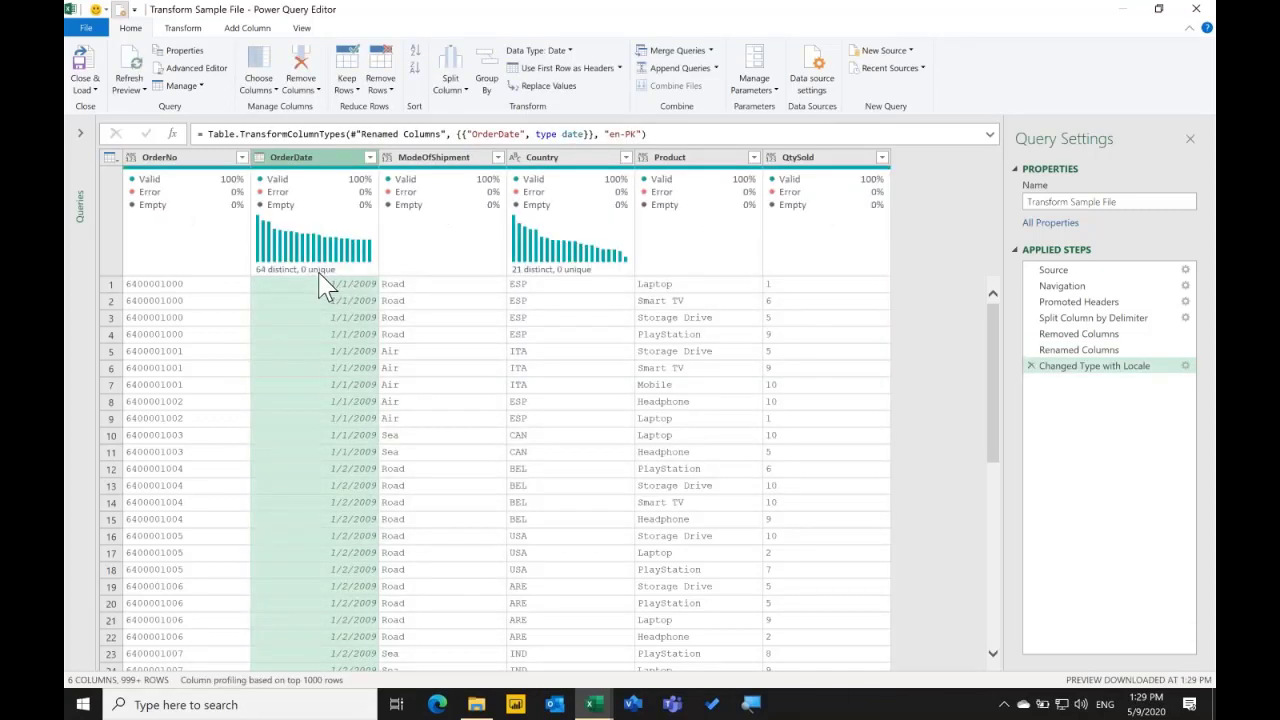
pyautogui.moveTo(345, 305)
pyautogui.moveTo(312, 205)
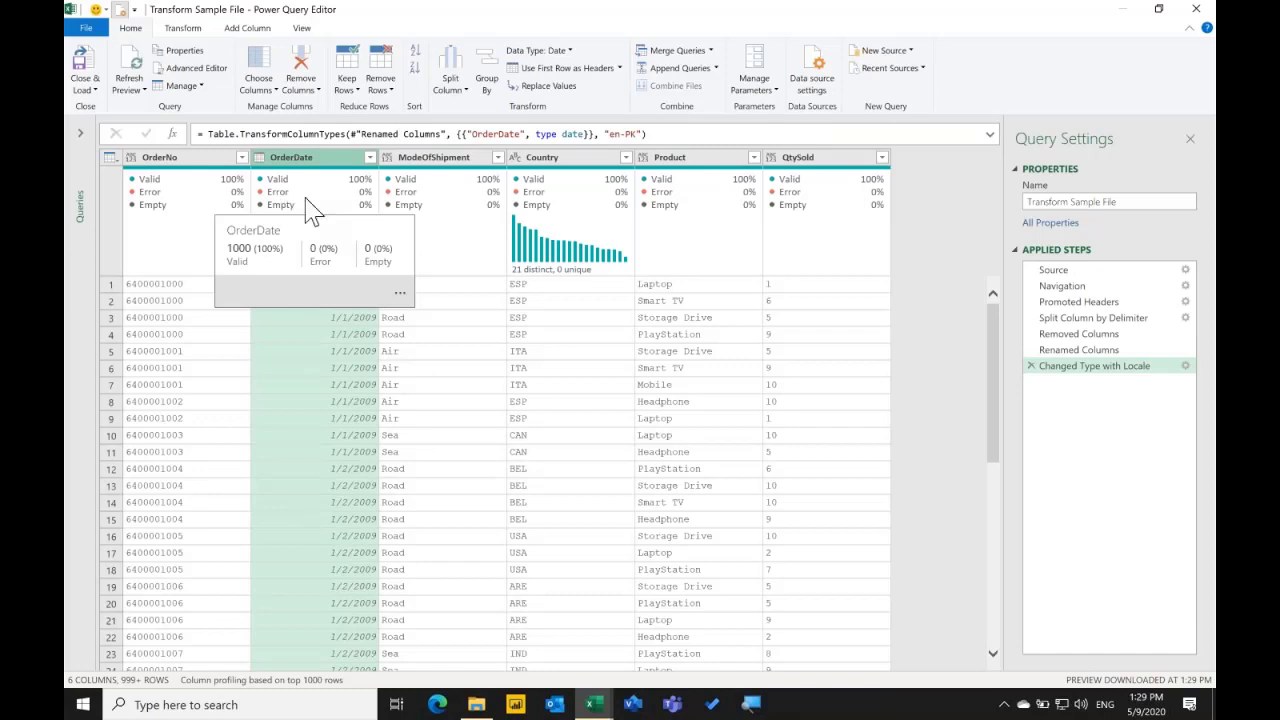
# Turn the column distribution preview off and back on.
pyautogui.click(264, 30)
pyautogui.click(301, 28)
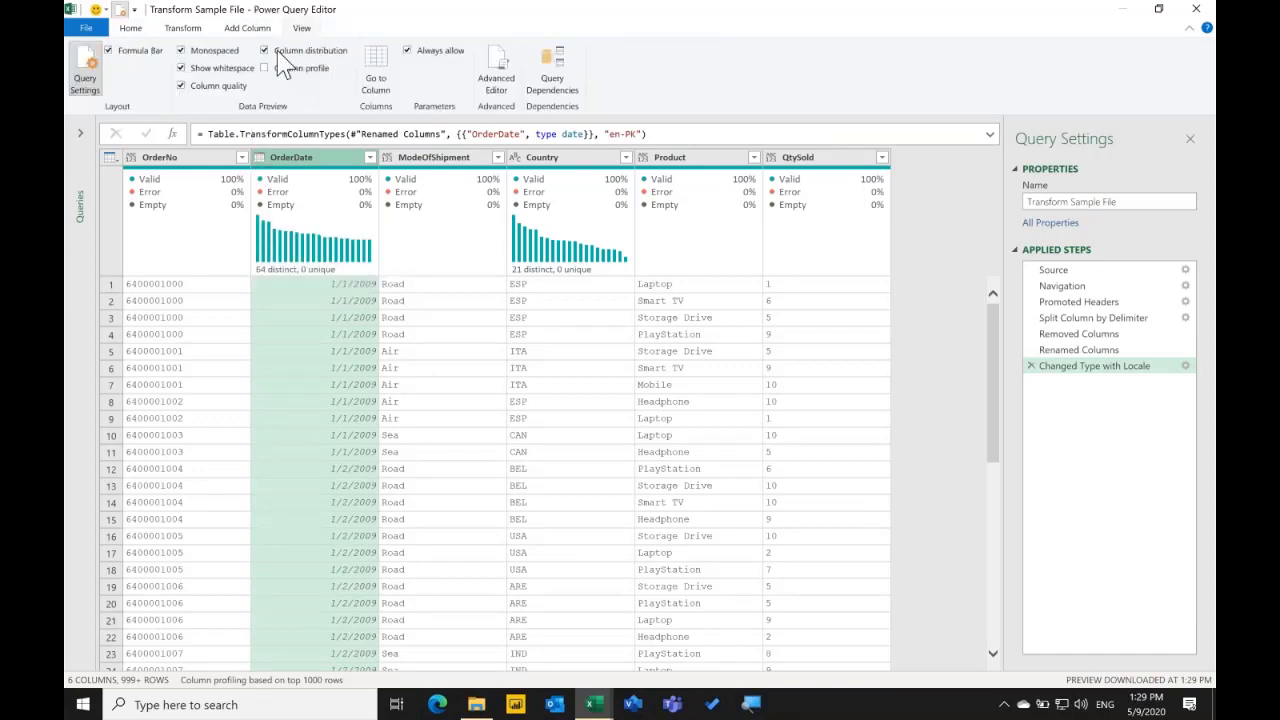
pyautogui.click(273, 51)
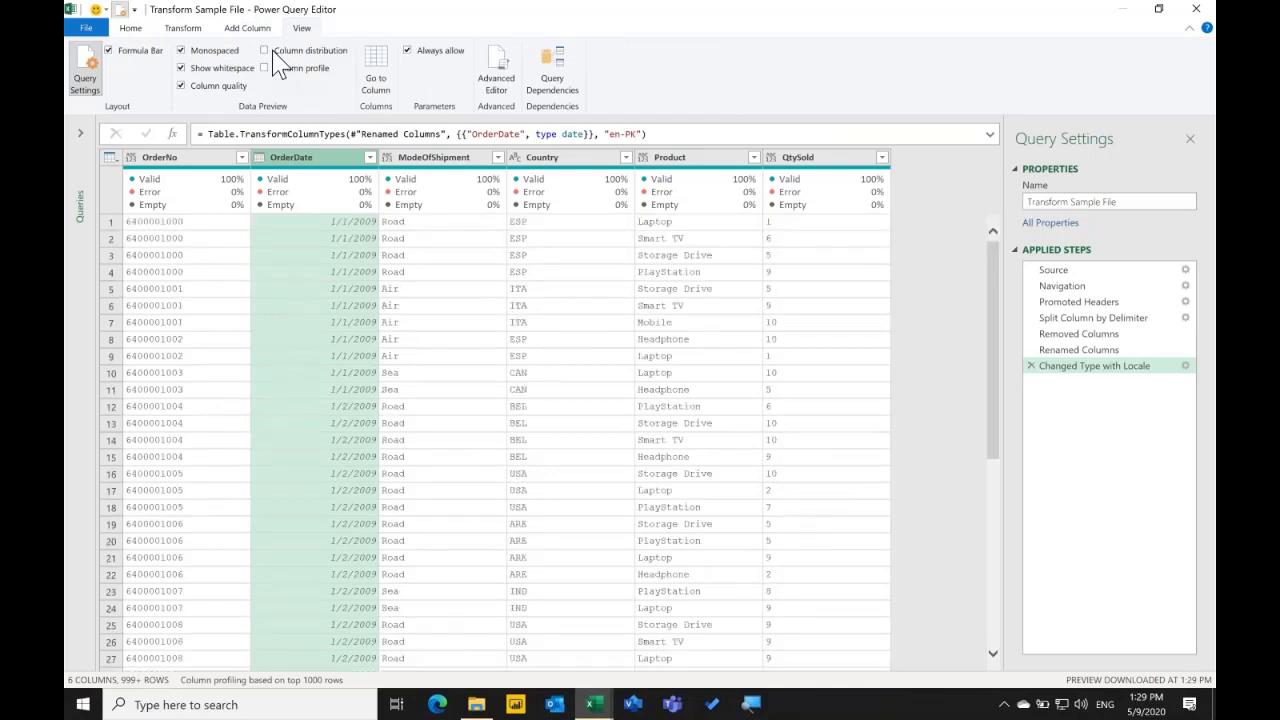
pyautogui.click(273, 51)
pyautogui.click(275, 69)
pyautogui.click(282, 80)
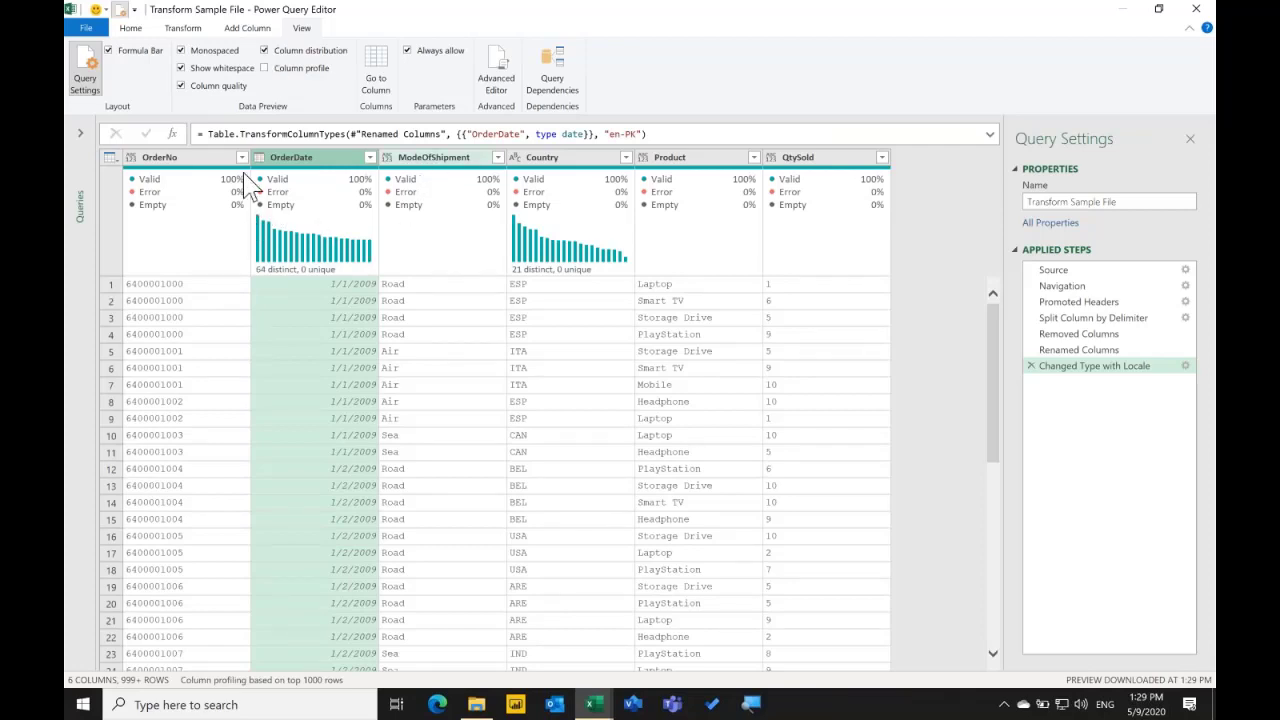
# Set the data type of the OrderNo, ModeOfShipment, Country and Product columns to Text.
pyautogui.click(214, 168)
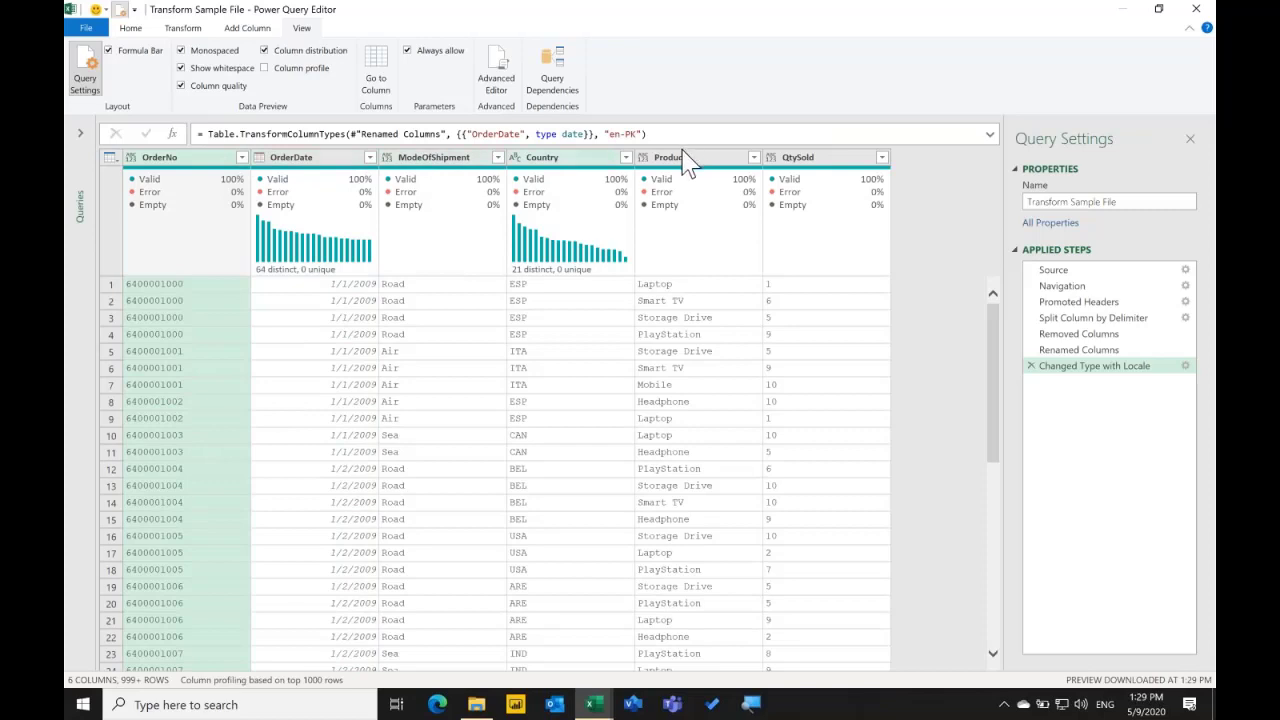
pyautogui.click(470, 160)
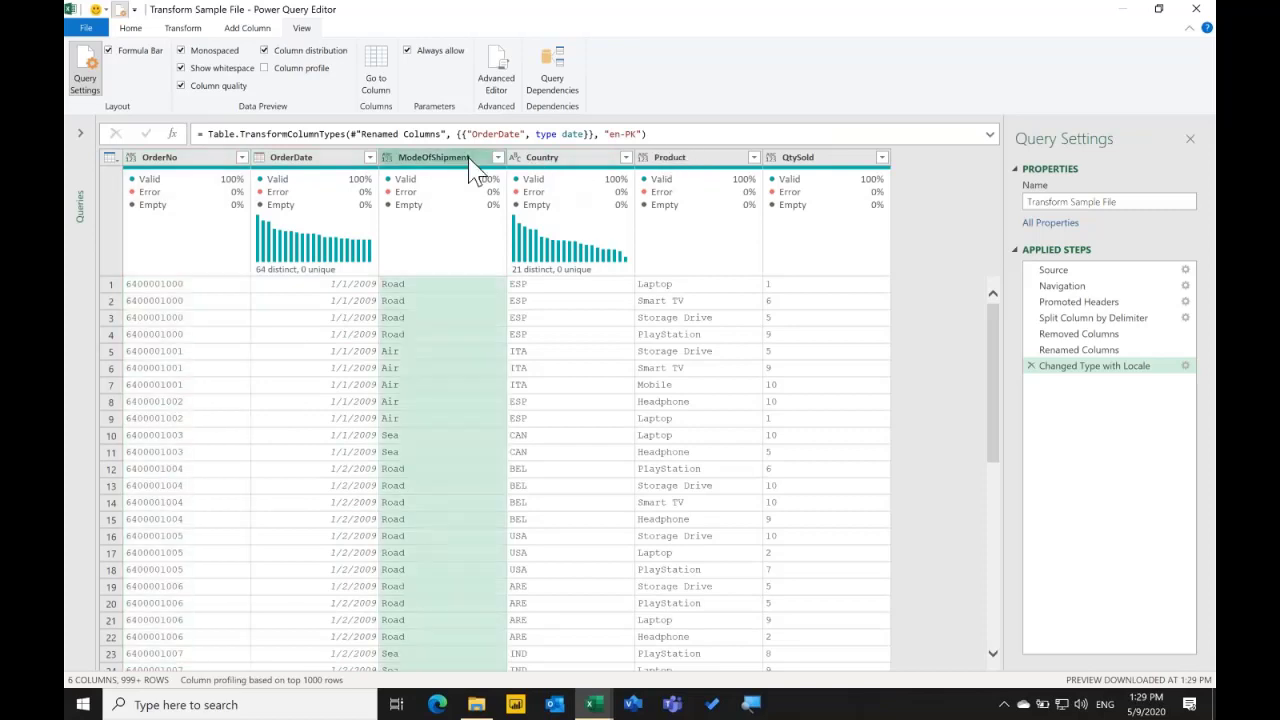
pyautogui.keyDown('ctrl'); pyautogui.click(210, 170); pyautogui.keyUp('ctrl')
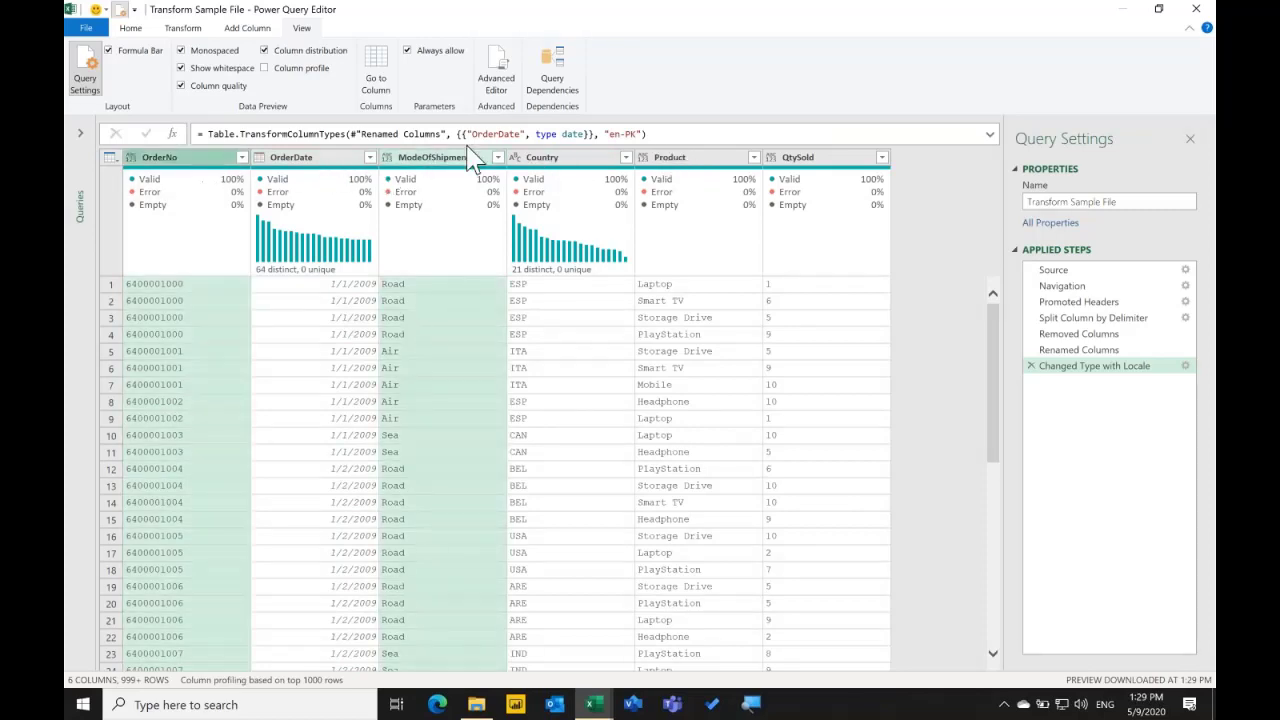
pyautogui.keyDown('ctrl'); pyautogui.click(588, 172); pyautogui.keyUp('ctrl')
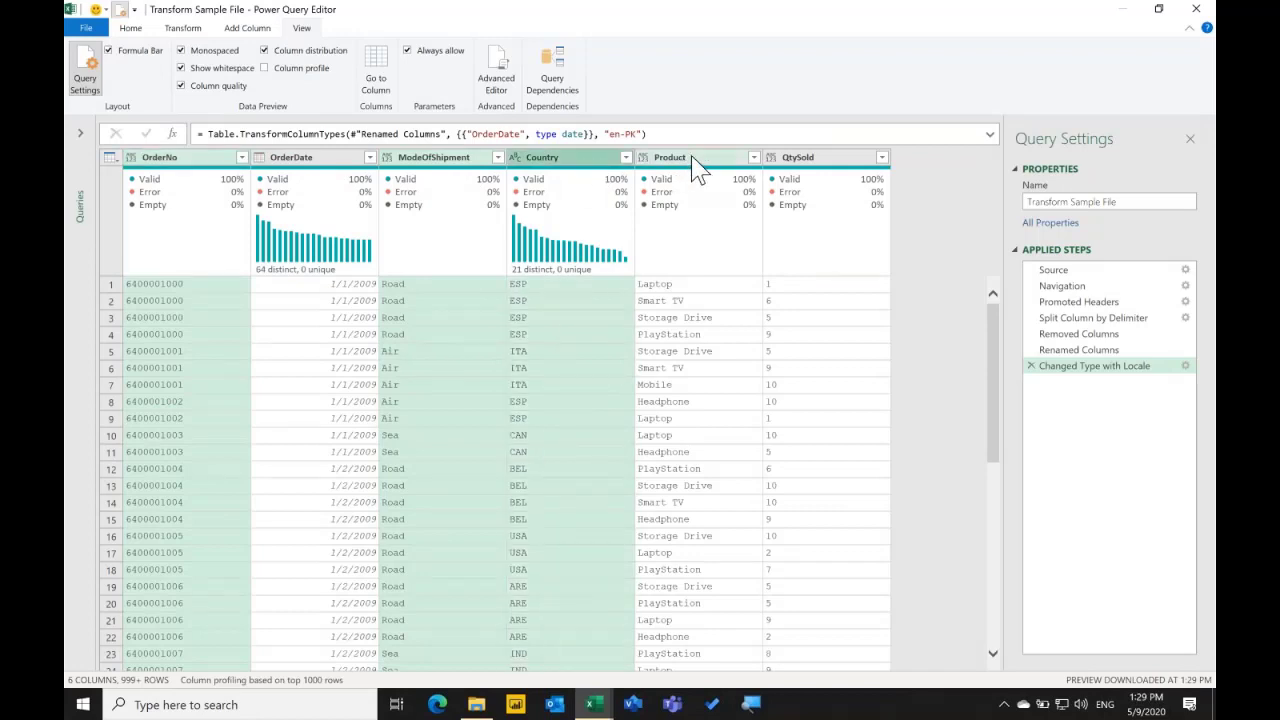
pyautogui.keyDown('ctrl'); pyautogui.click(697, 168); pyautogui.keyUp('ctrl')
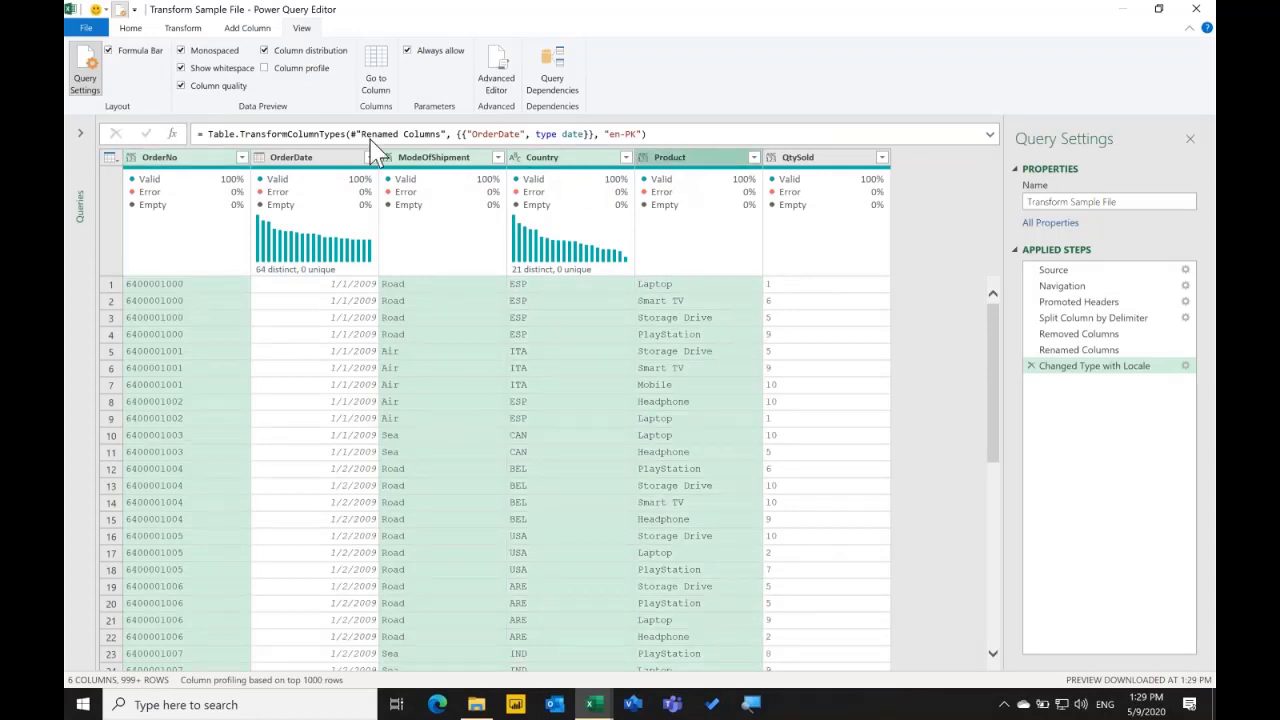
pyautogui.click(130, 28)
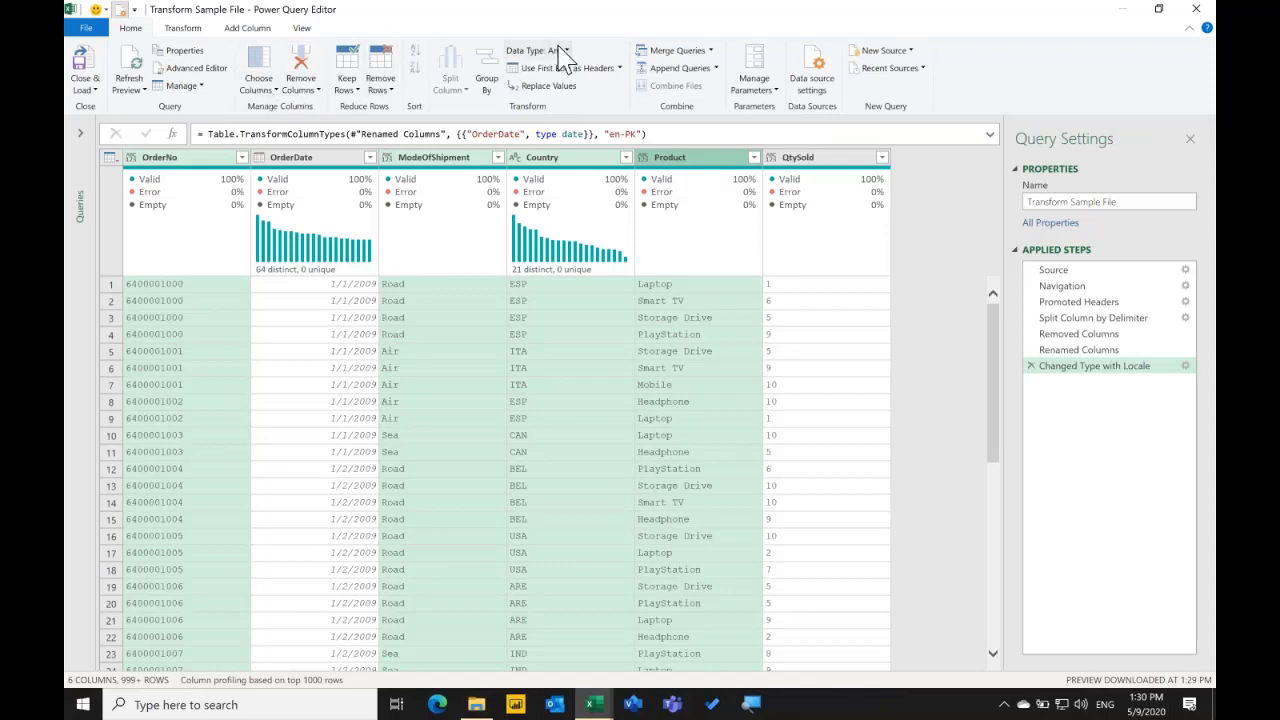
pyautogui.click(559, 50)
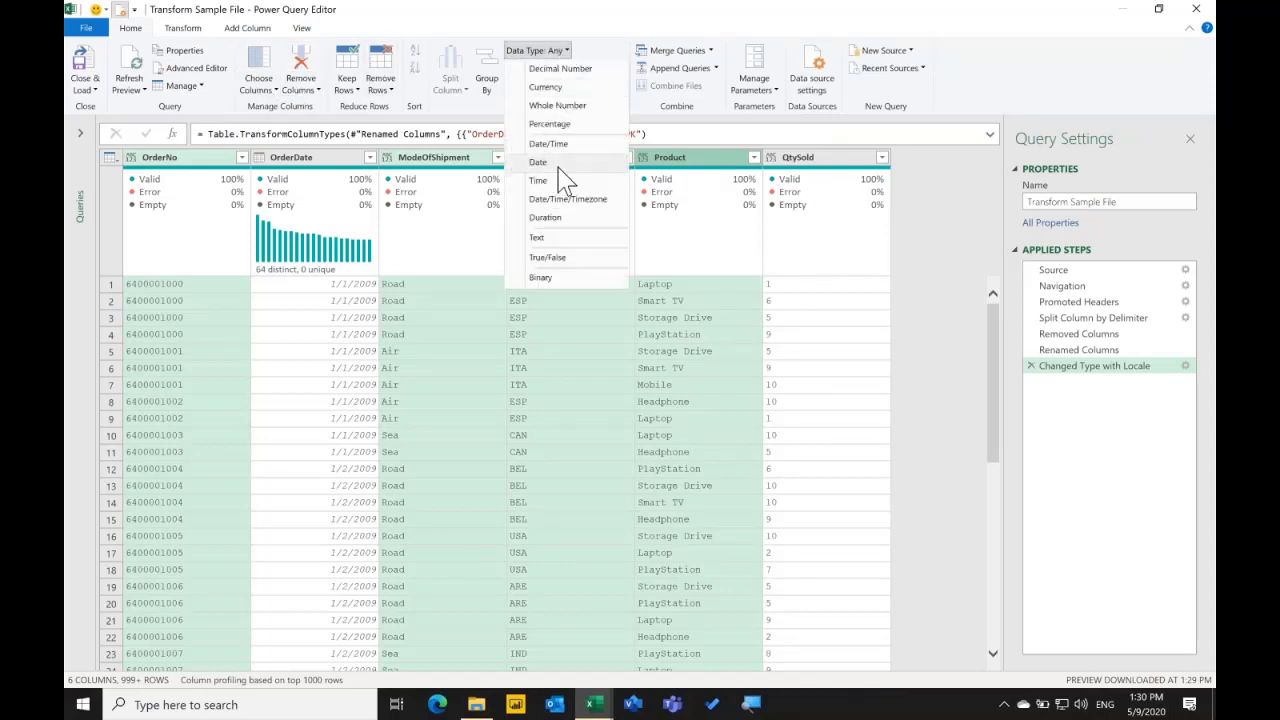
pyautogui.click(540, 238)
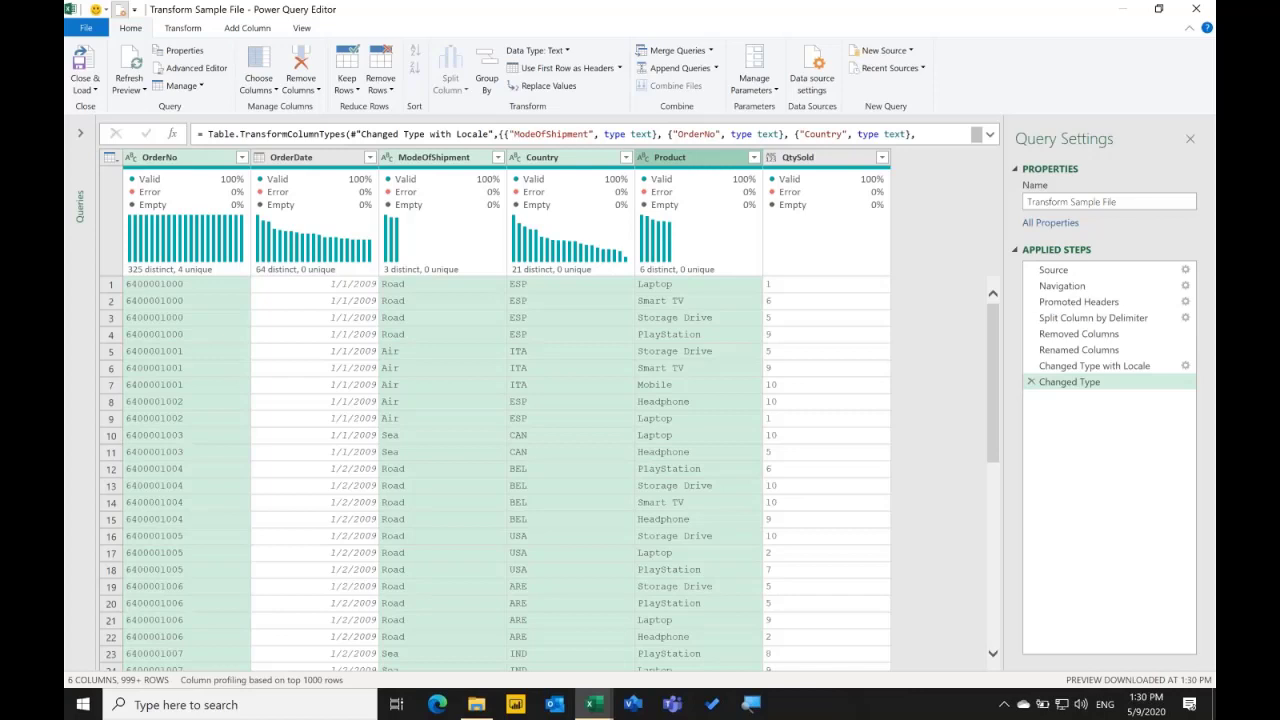
# Set the QtySold column's data type to Whole Number and expand the list of queries again.
pyautogui.click(773, 158)
pyautogui.click(795, 203)
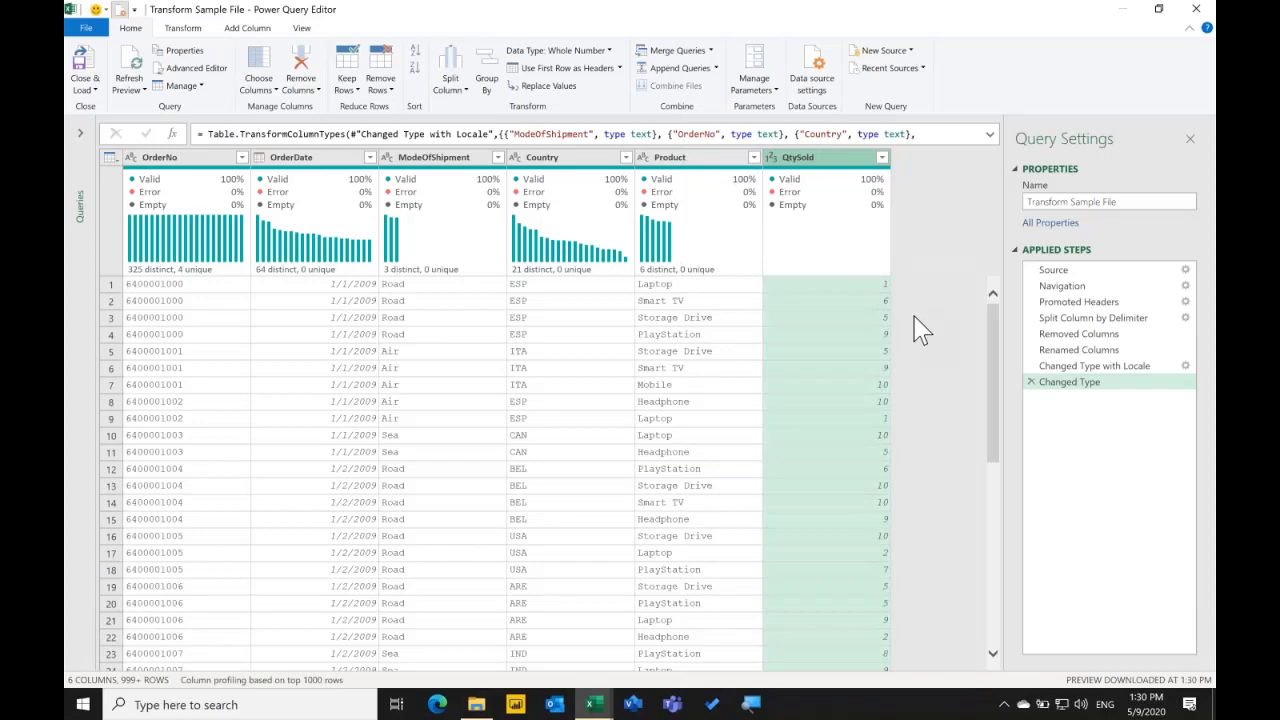
pyautogui.scroll(-20, 914, 320)
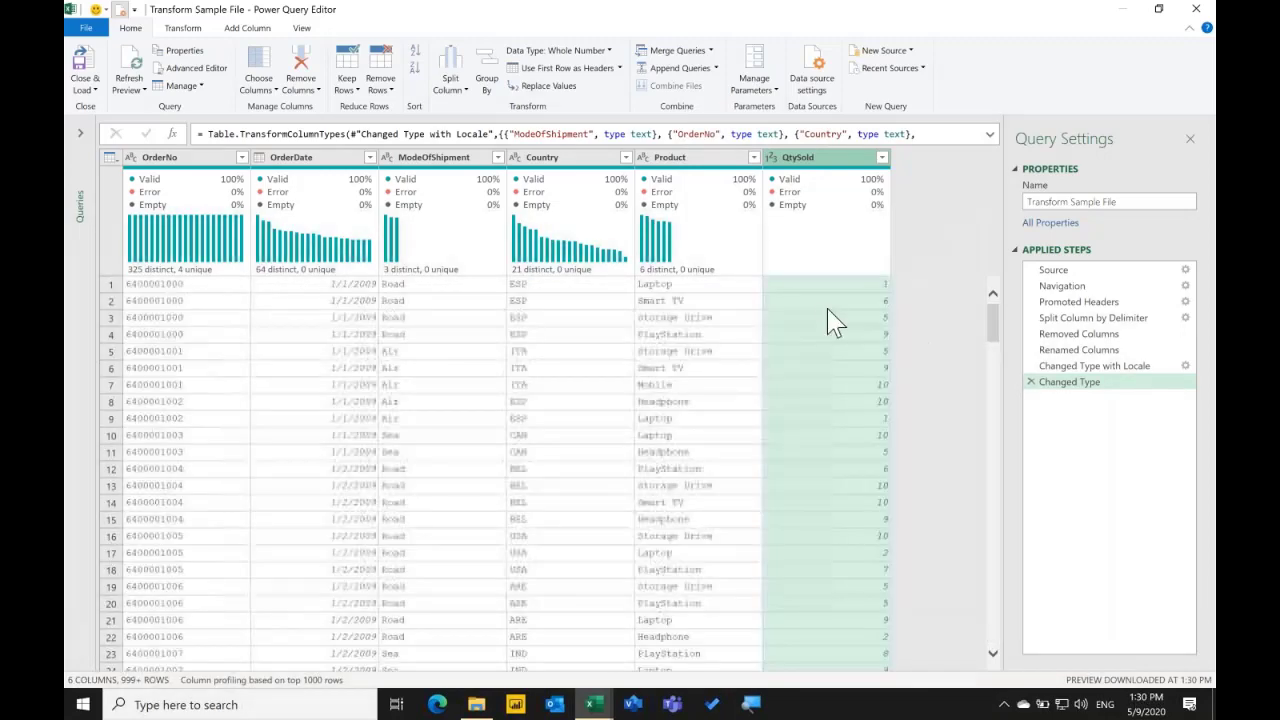
pyautogui.click(80, 133)
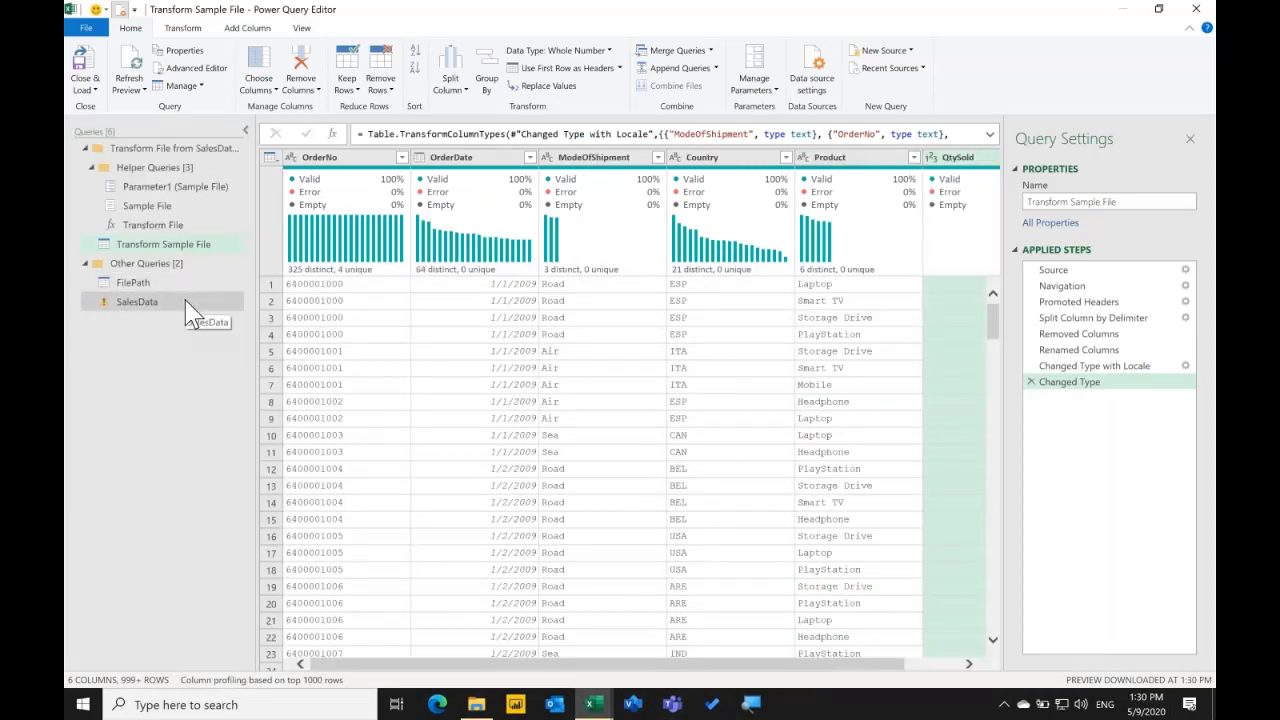
# Delete the Changed Type step that still refers to the missing Origin column from the SalesData query.
pyautogui.click(186, 302)
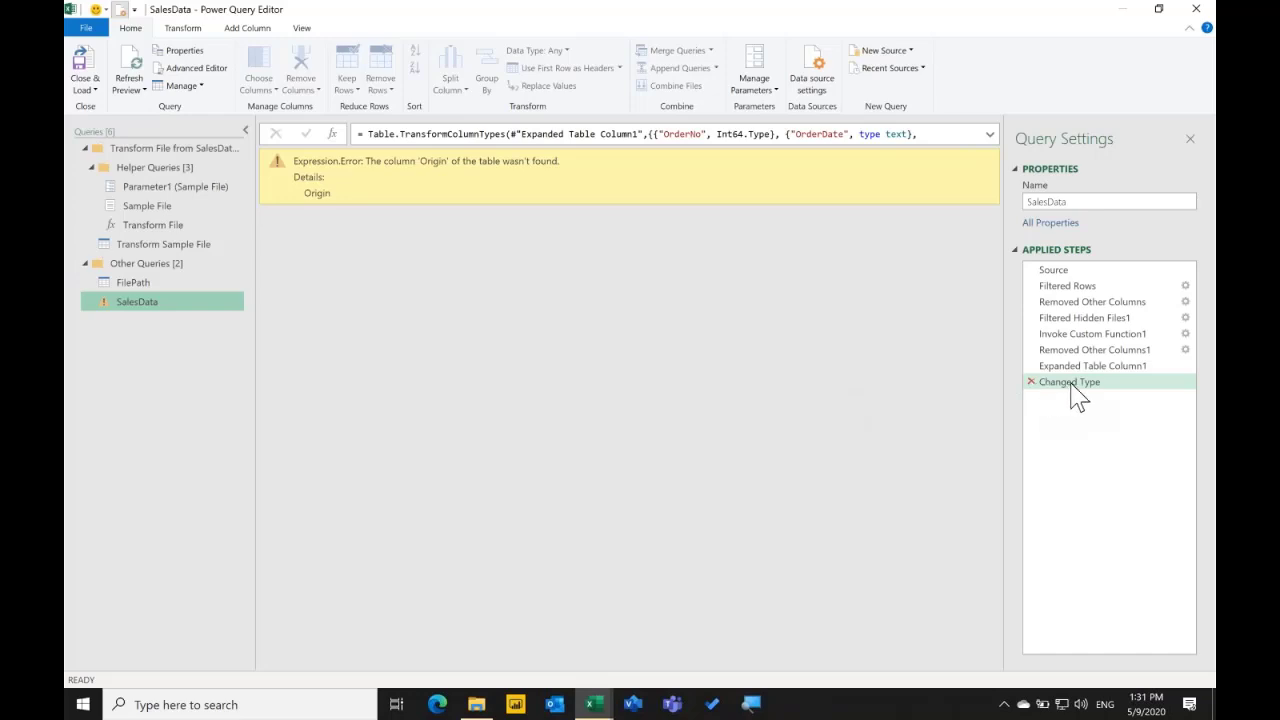
pyautogui.click(990, 134)
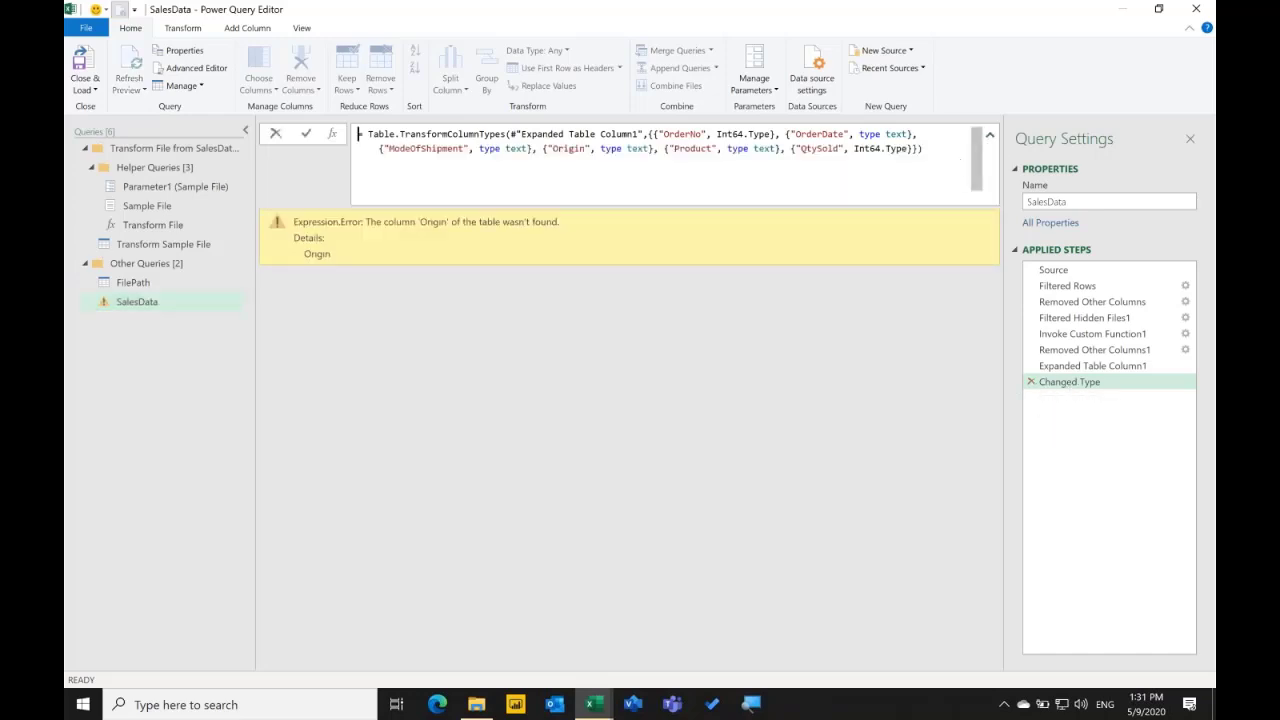
pyautogui.click(578, 149)
pyautogui.click(1033, 384)
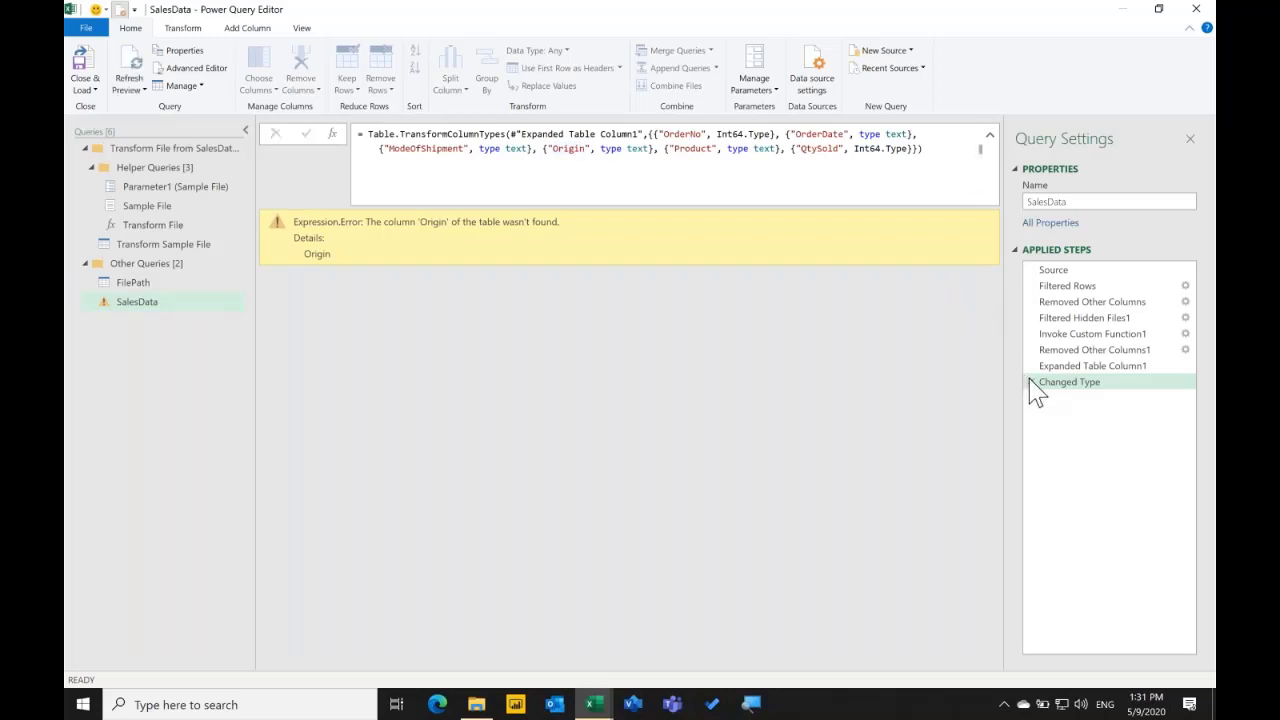
pyautogui.click(1031, 382)
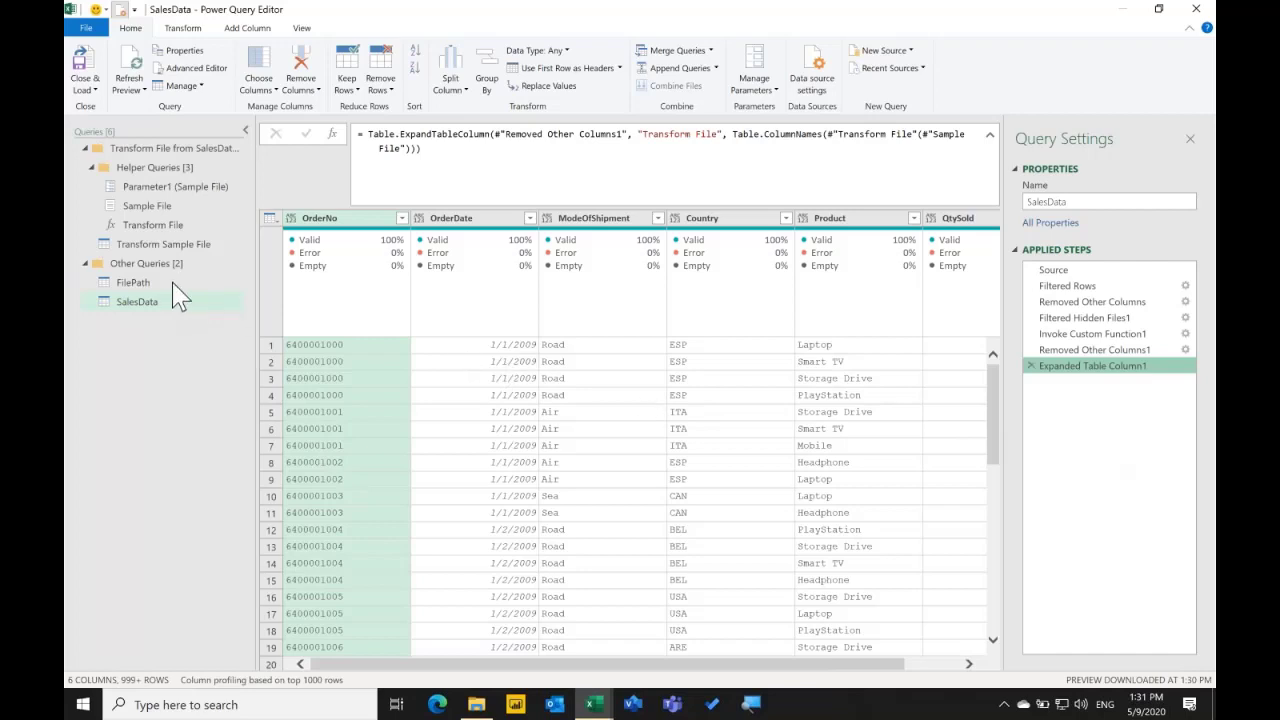
# Close and load the queries as Only Create Connection, and hide the list of workbook queries.
pyautogui.click(88, 89)
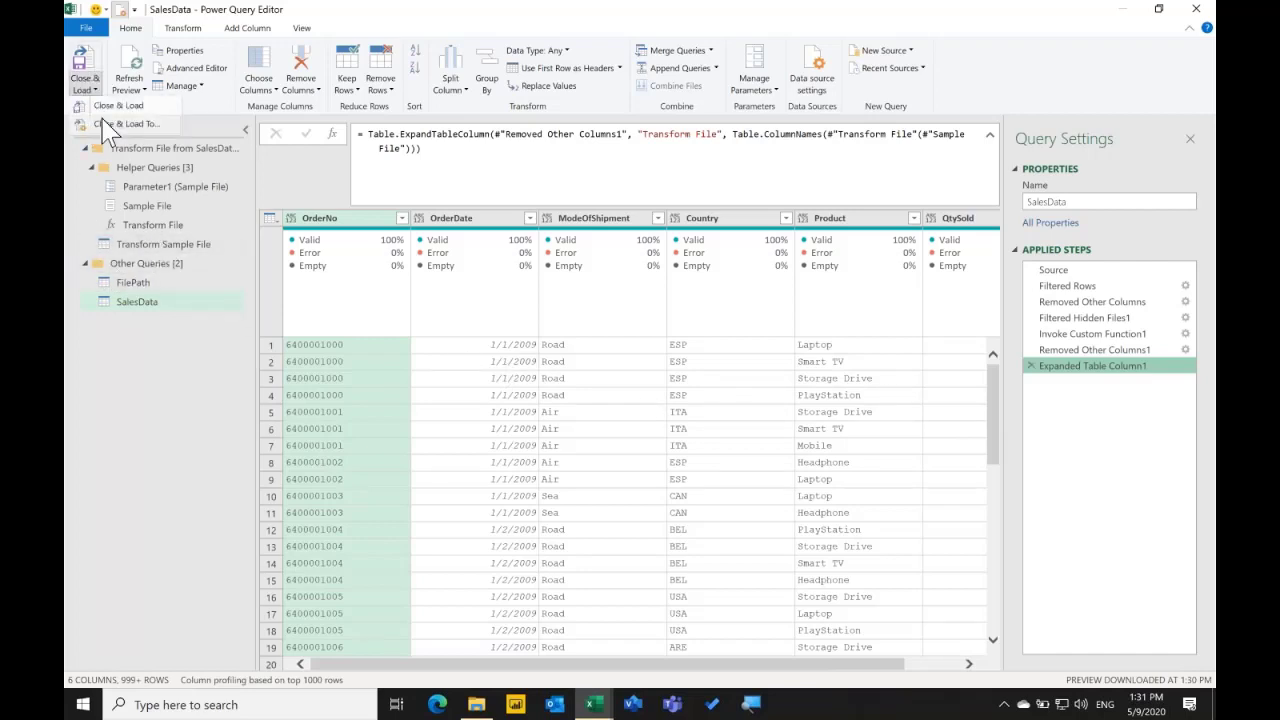
pyautogui.click(110, 124)
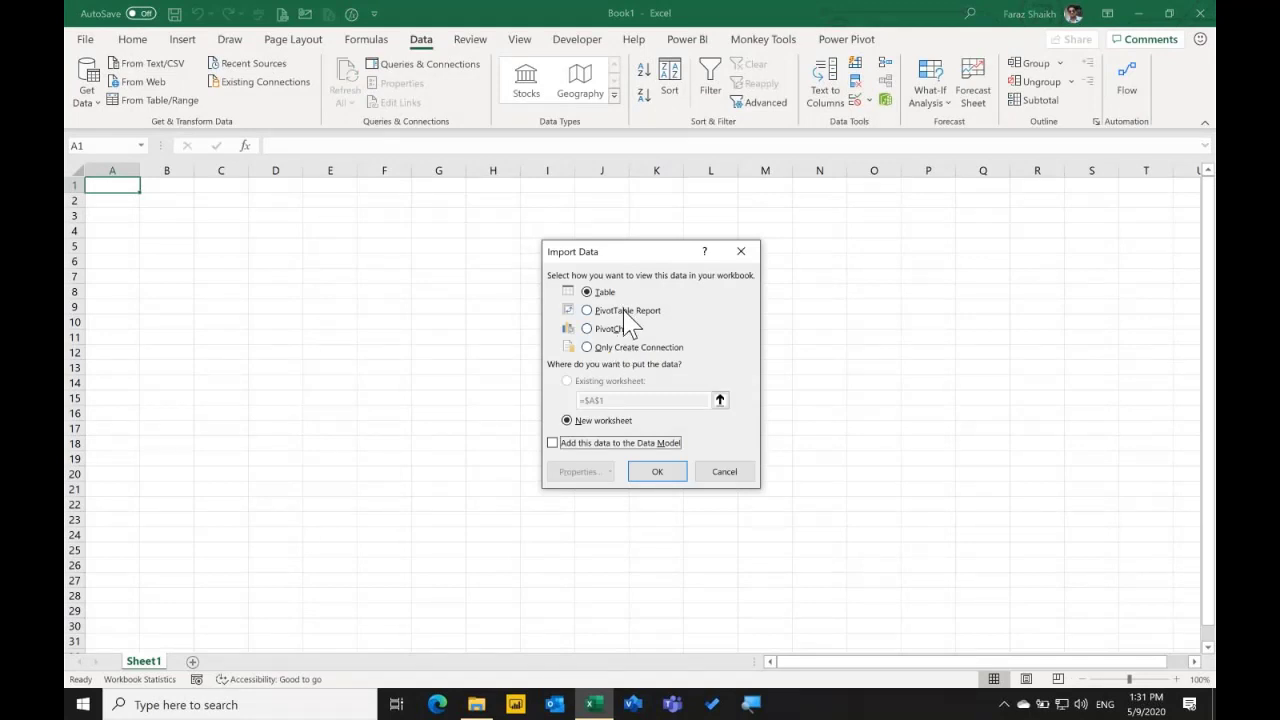
pyautogui.click(625, 347)
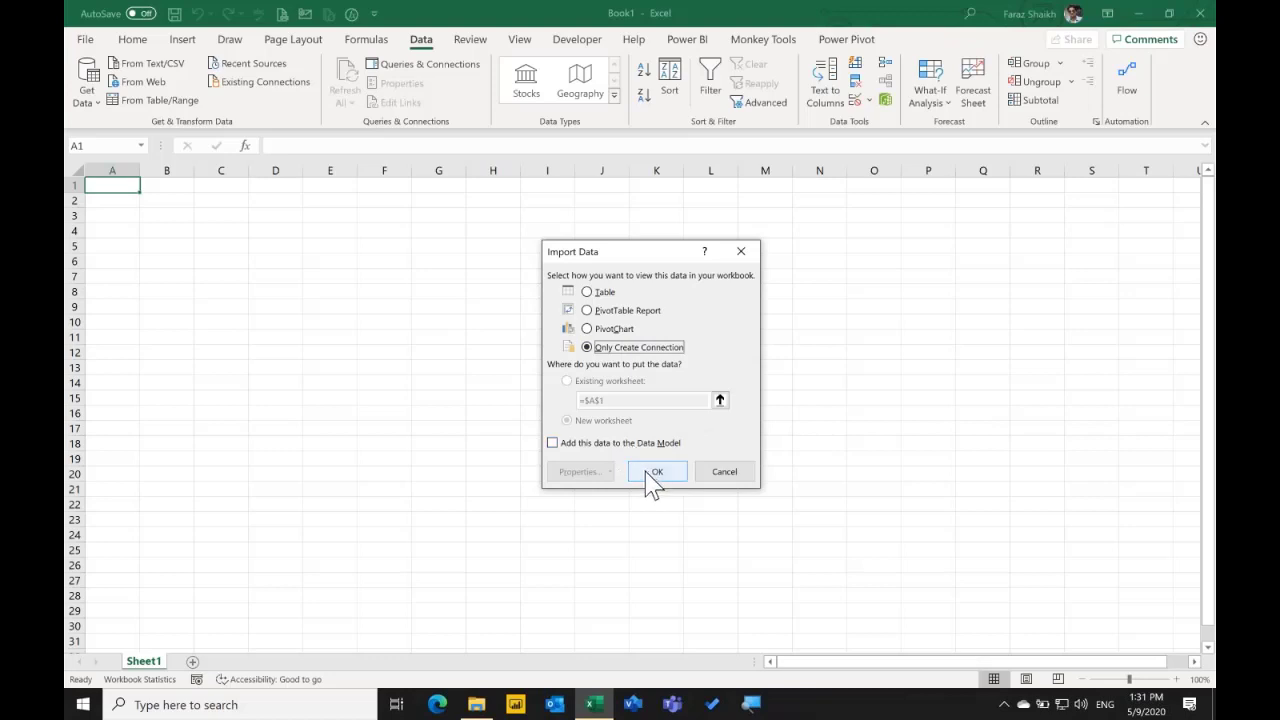
pyautogui.click(652, 474)
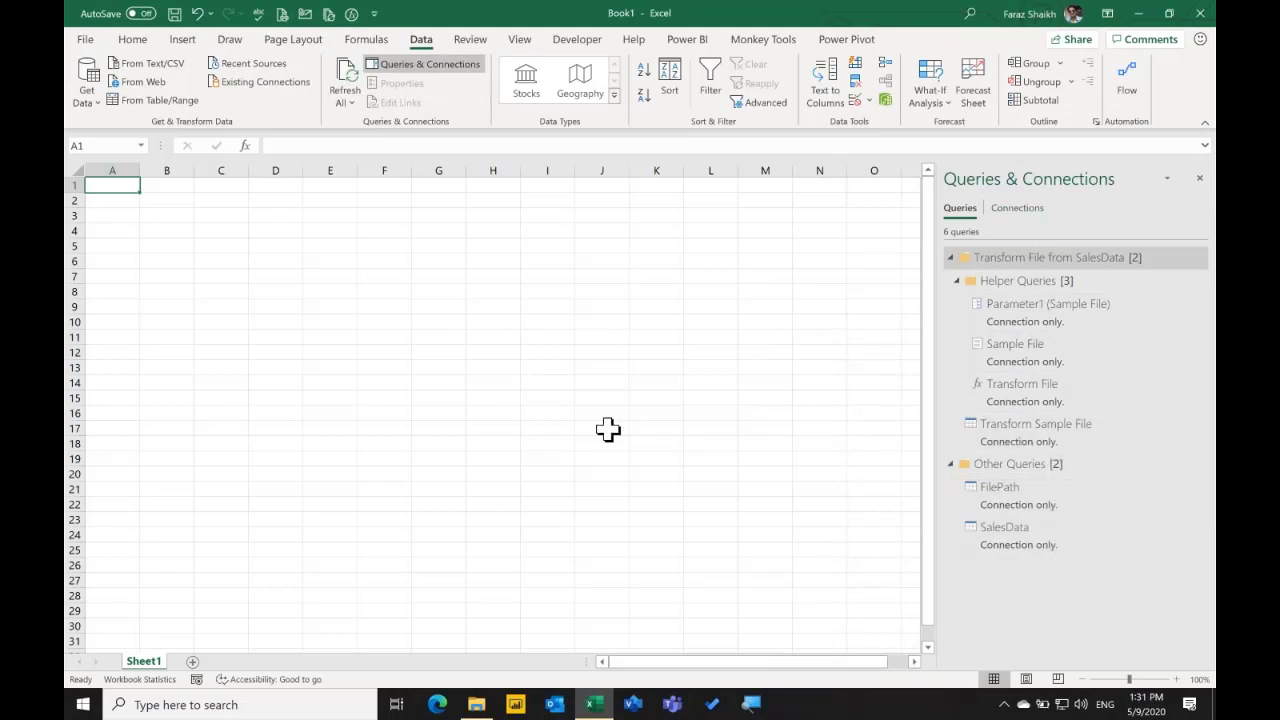
pyautogui.click(428, 80)
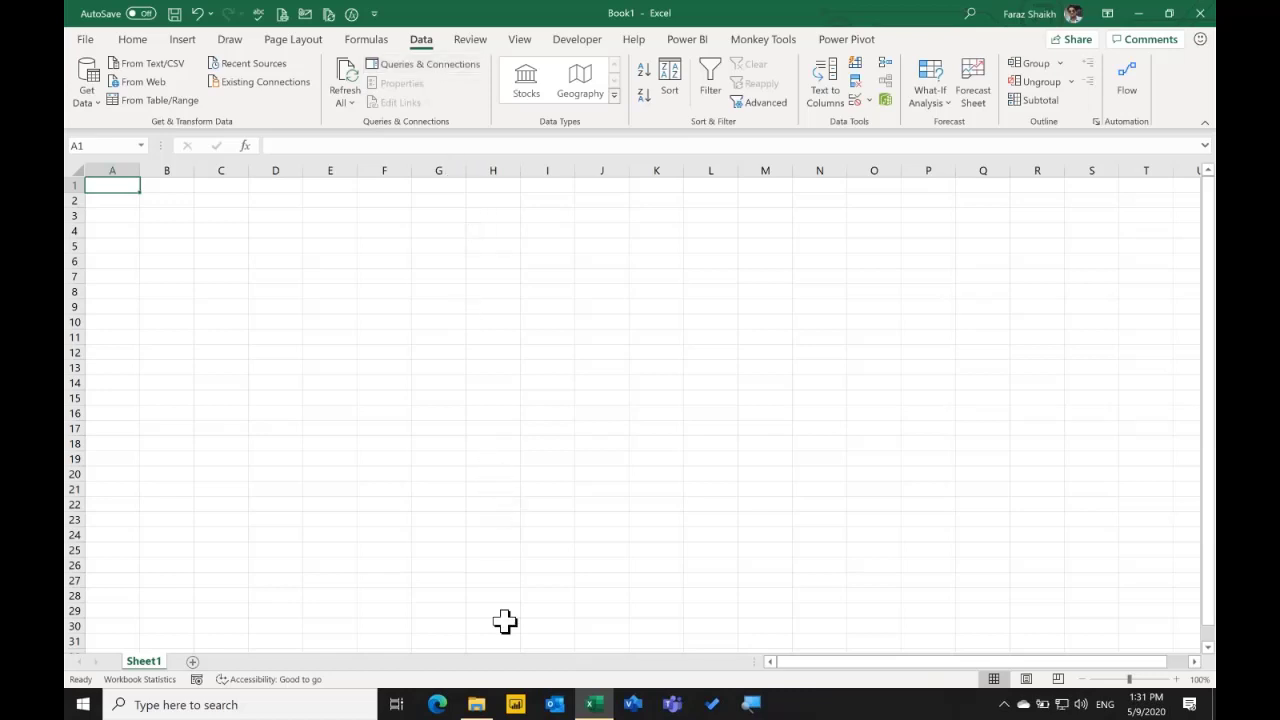
# Open the PriceTable workbook from the Webinar Data folder to examine its product prices by date.
pyautogui.click(476, 704)
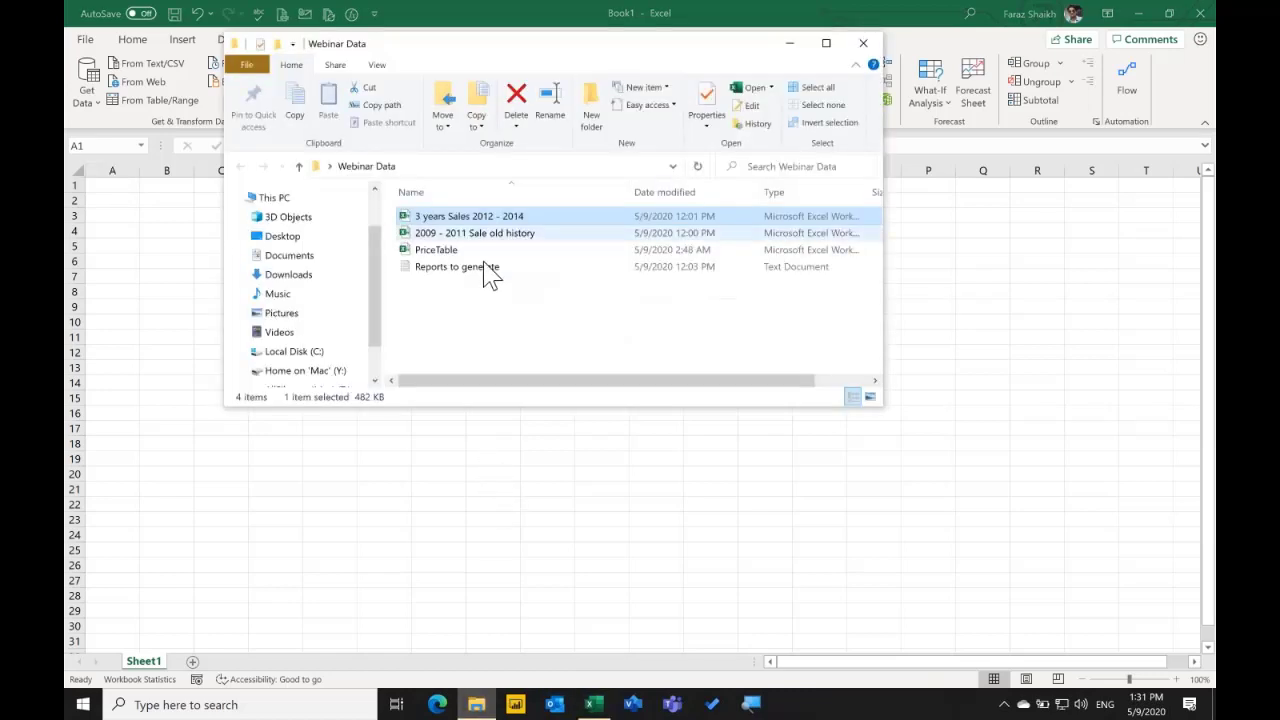
pyautogui.click(506, 251)
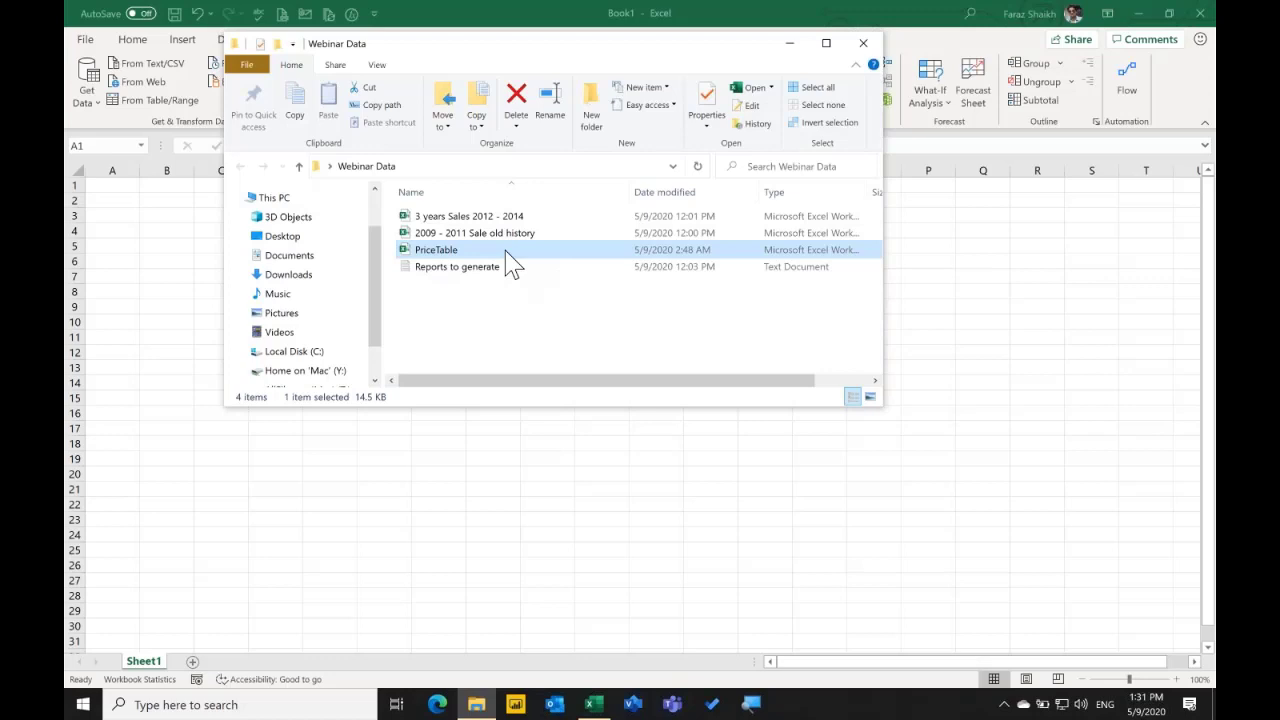
pyautogui.hotkey('alt', 'Tab')
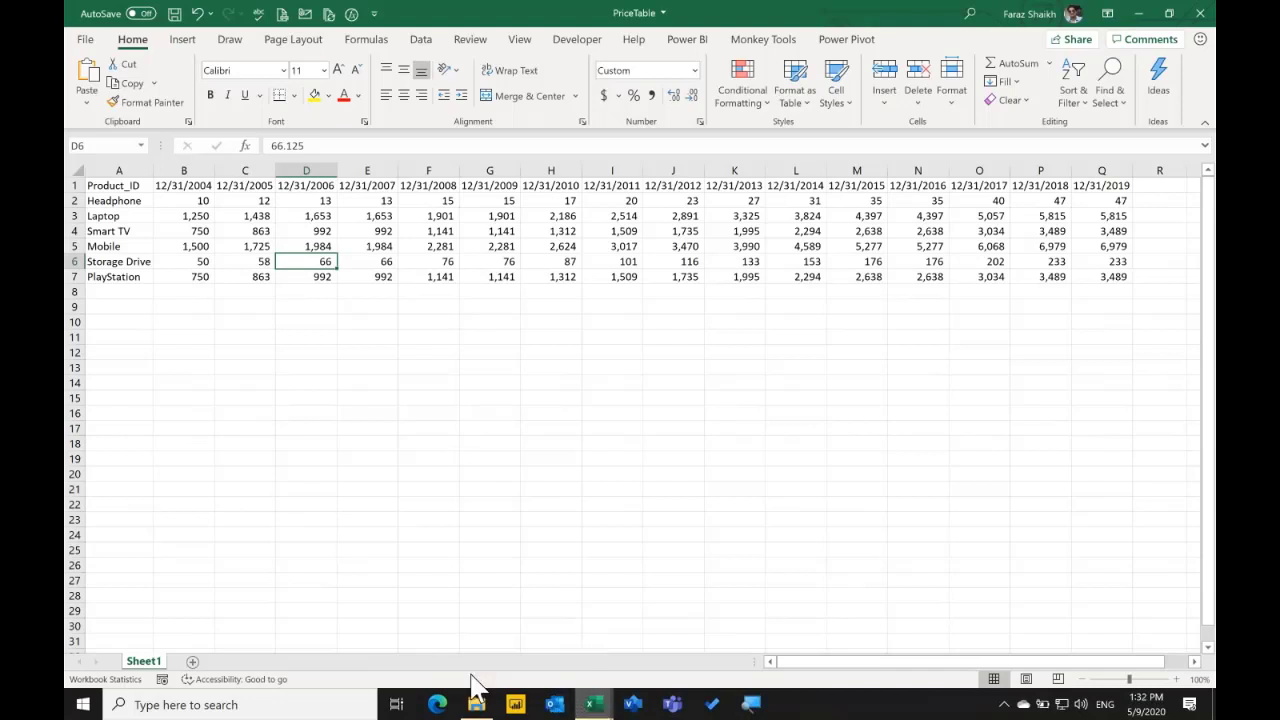
pyautogui.hotkey('ctrl', 'Up')
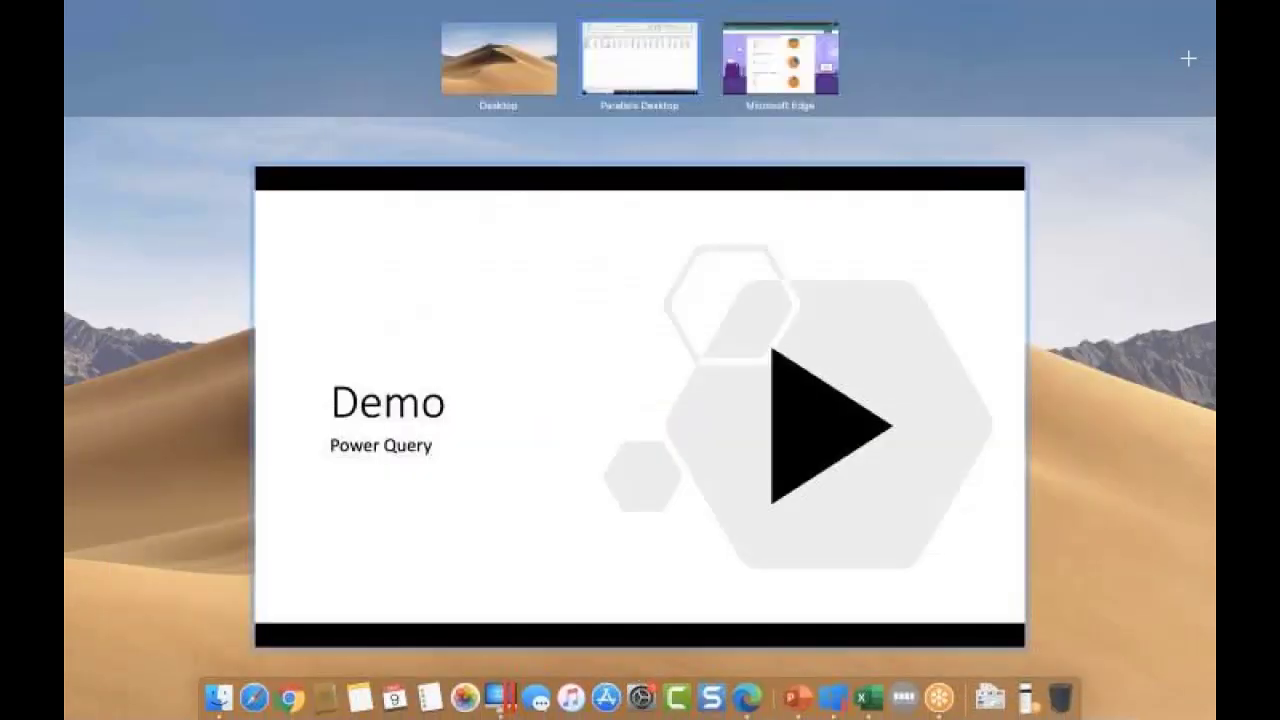
pyautogui.click(929, 566)
pyautogui.hotkey('ctrl', 'Right')
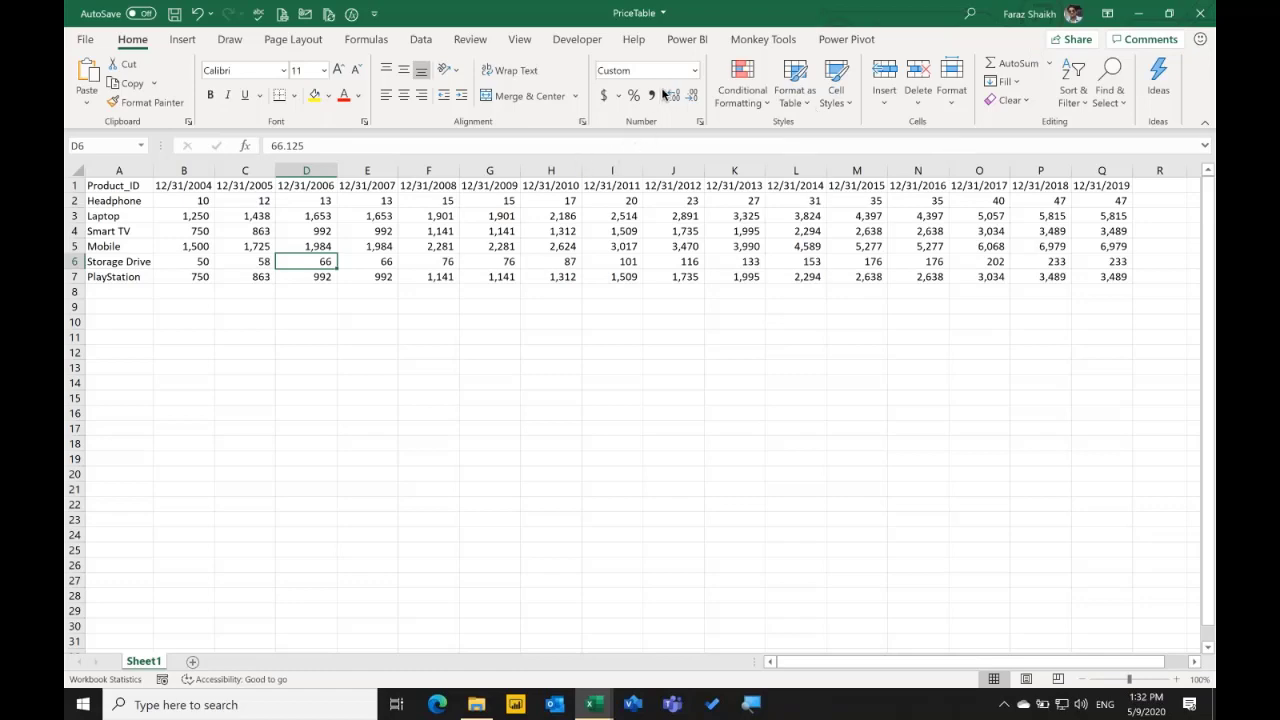
pyautogui.hotkey('ctrl', 'Up')
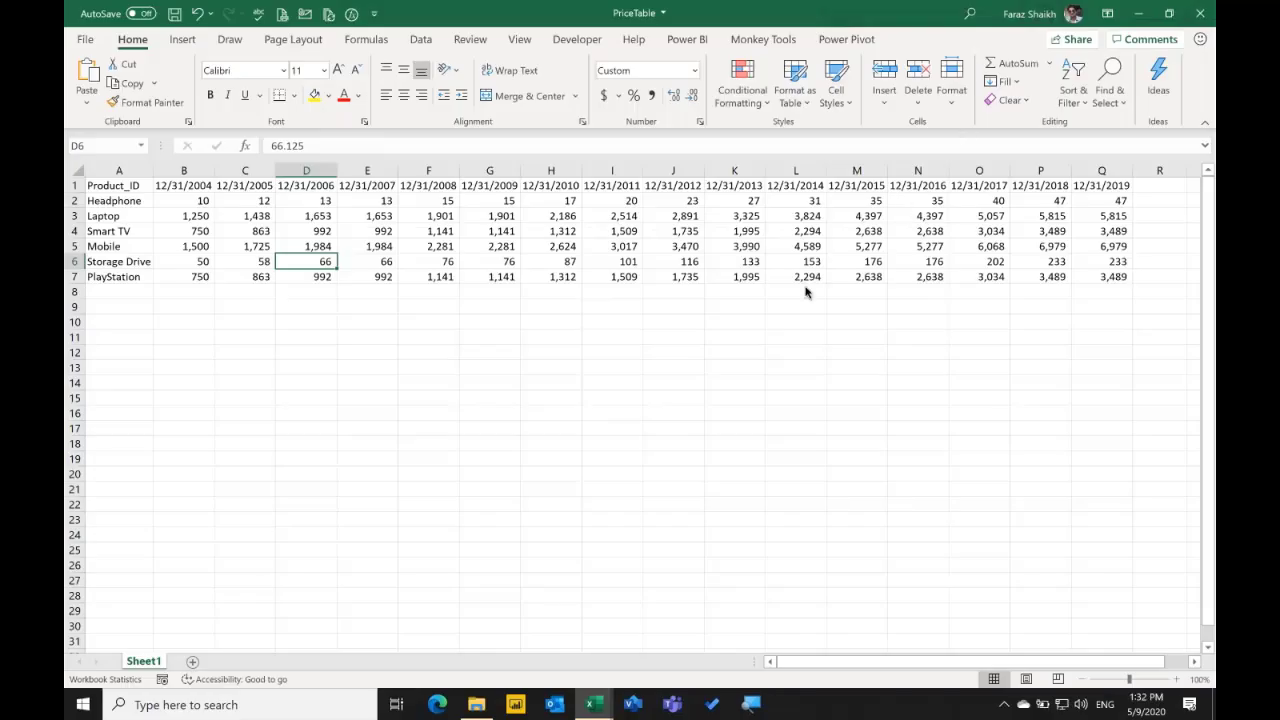
pyautogui.click(790, 308)
# Return to the Book1 workbook and save it to the Desktop as ExcelBasement.
pyautogui.click(594, 703)
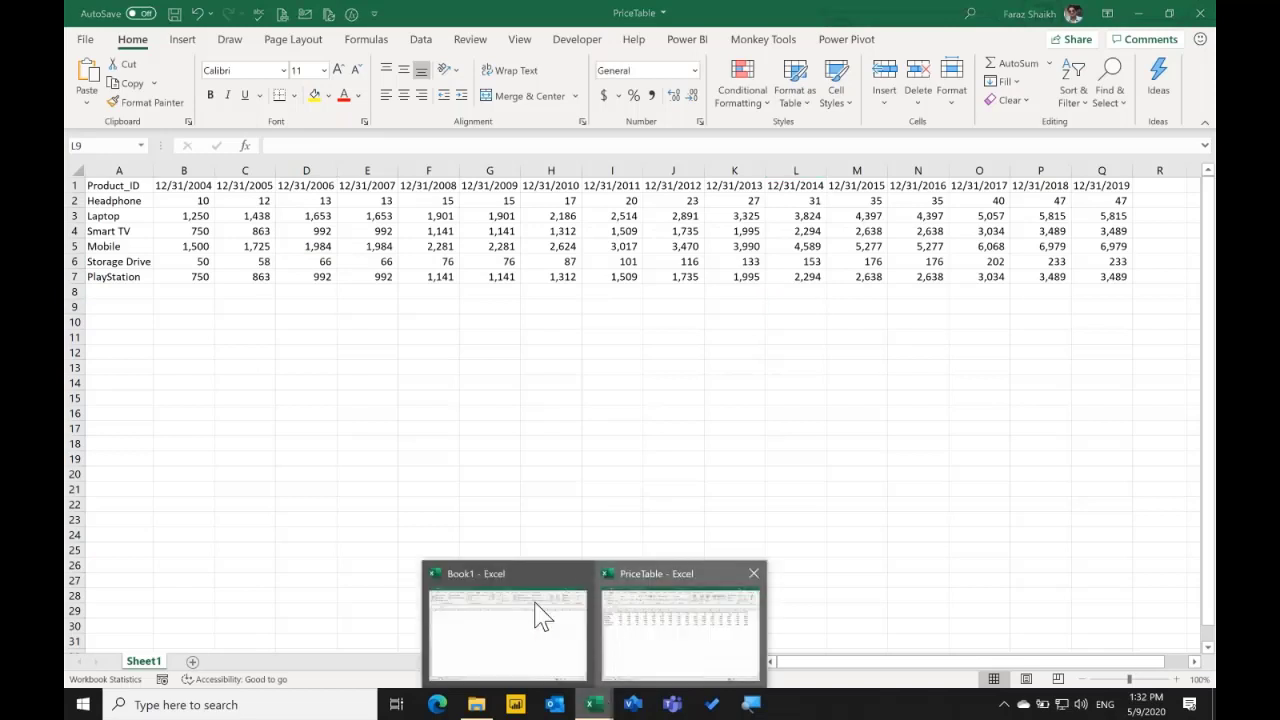
pyautogui.click(535, 615)
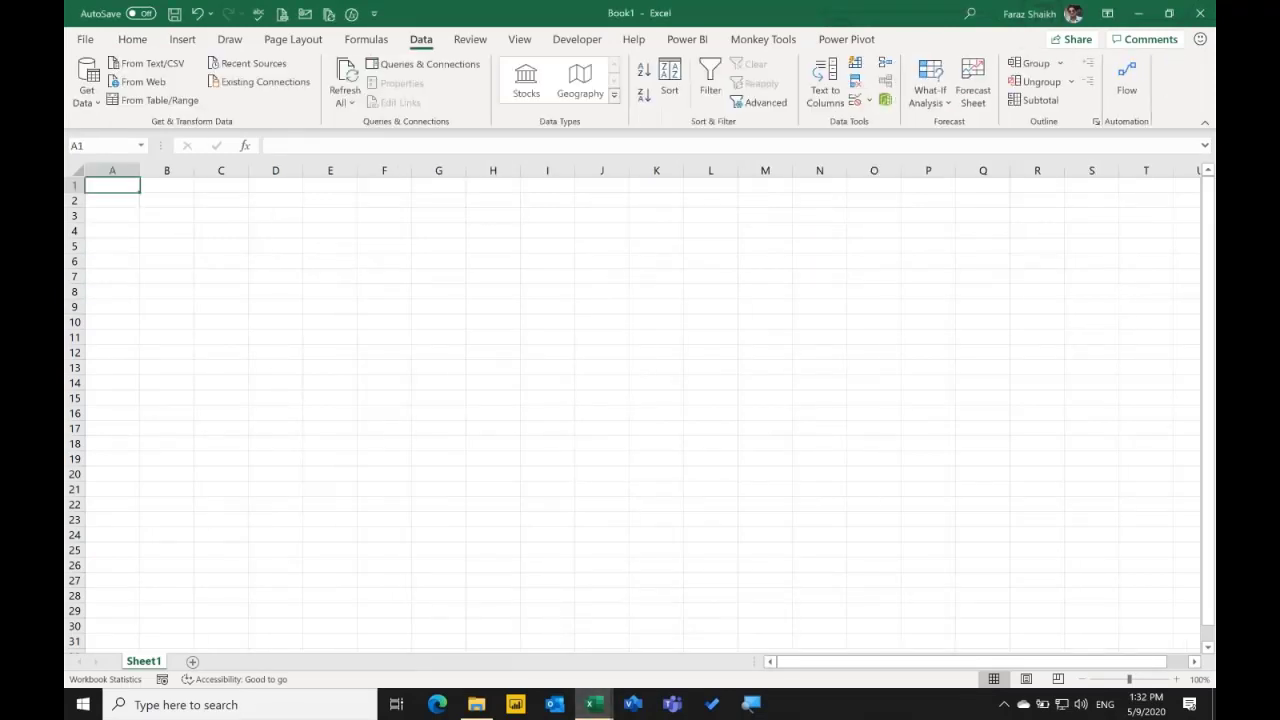
pyautogui.hotkey('ctrl', 's')
pyautogui.click(517, 412)
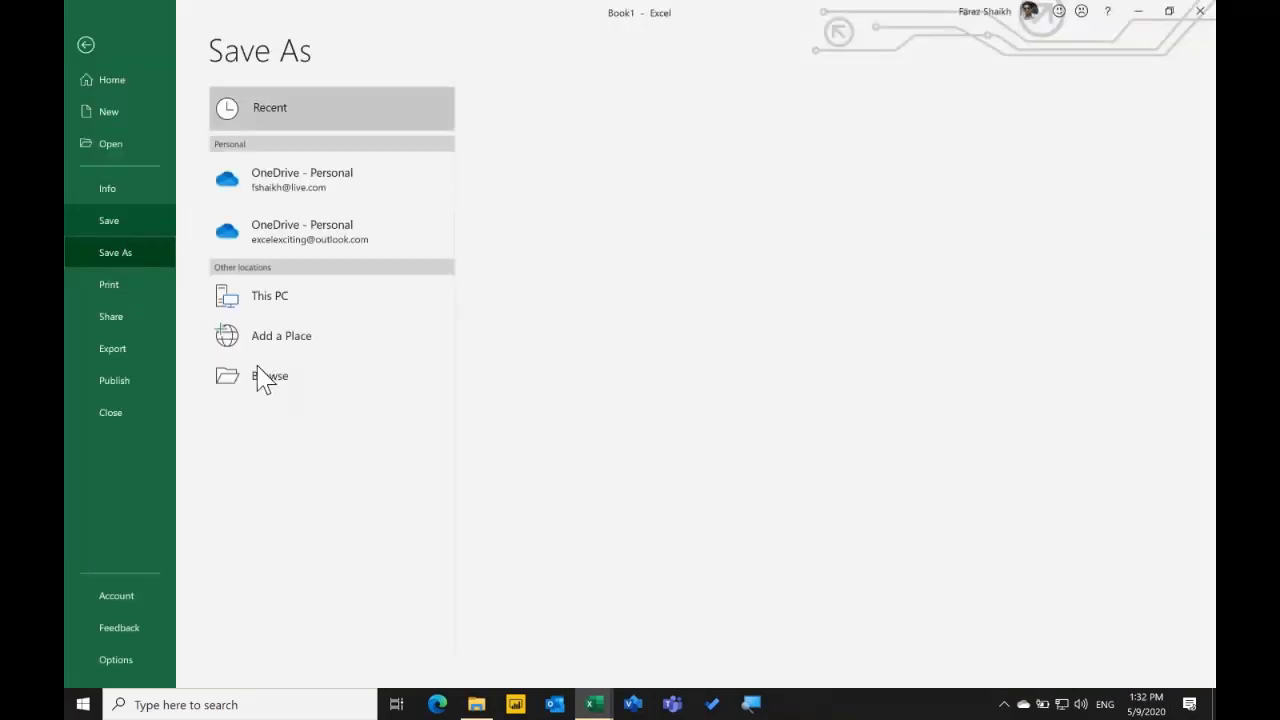
pyautogui.click(279, 296)
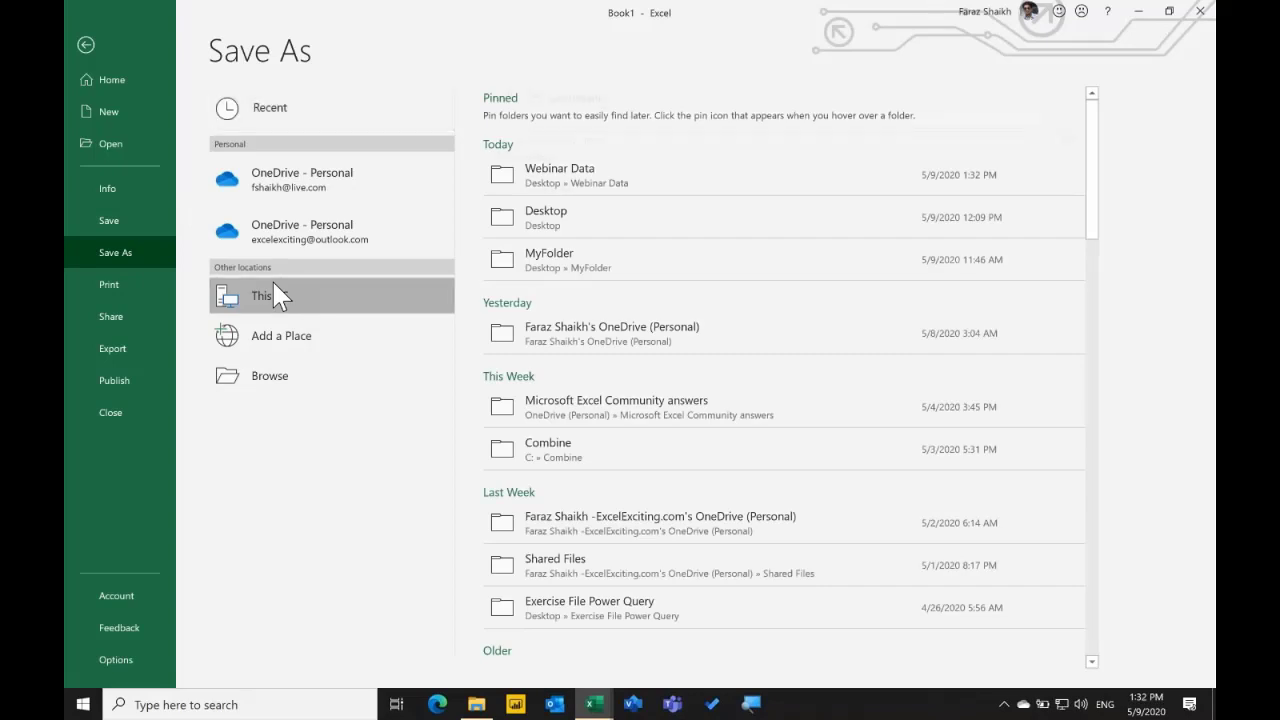
pyautogui.doubleClick(383, 290)
pyautogui.click(127, 215)
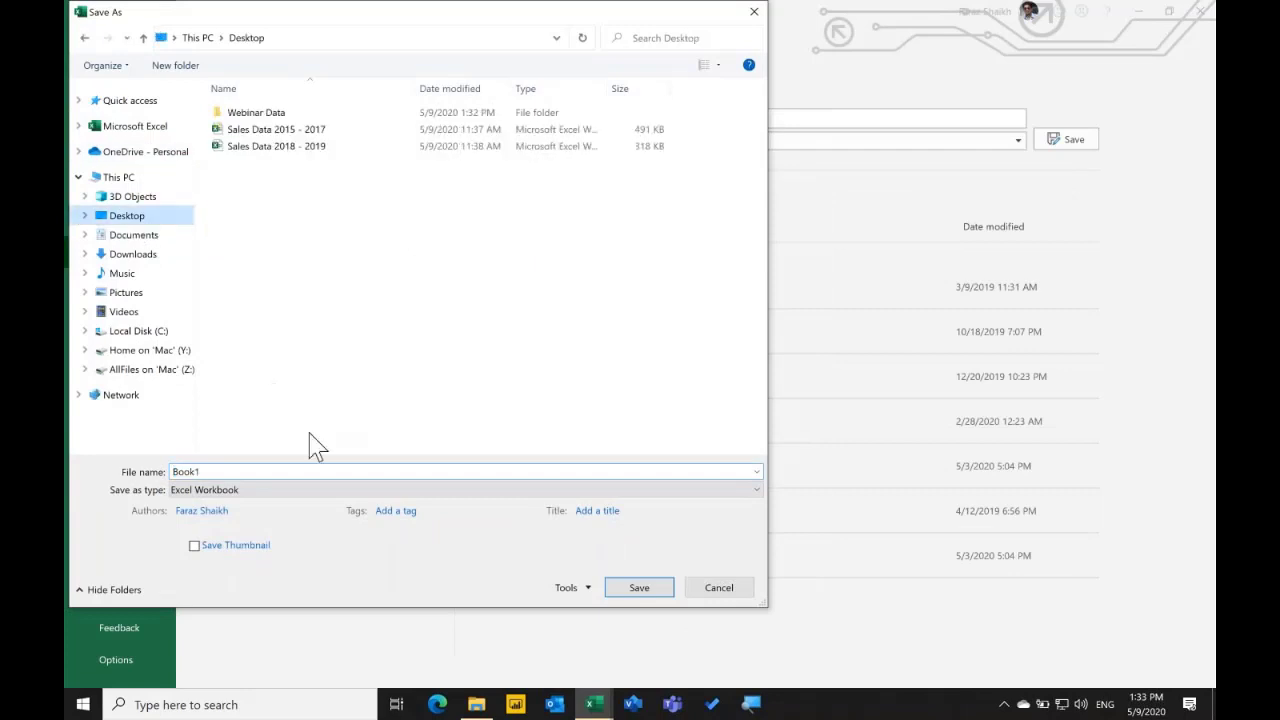
pyautogui.click(276, 477)
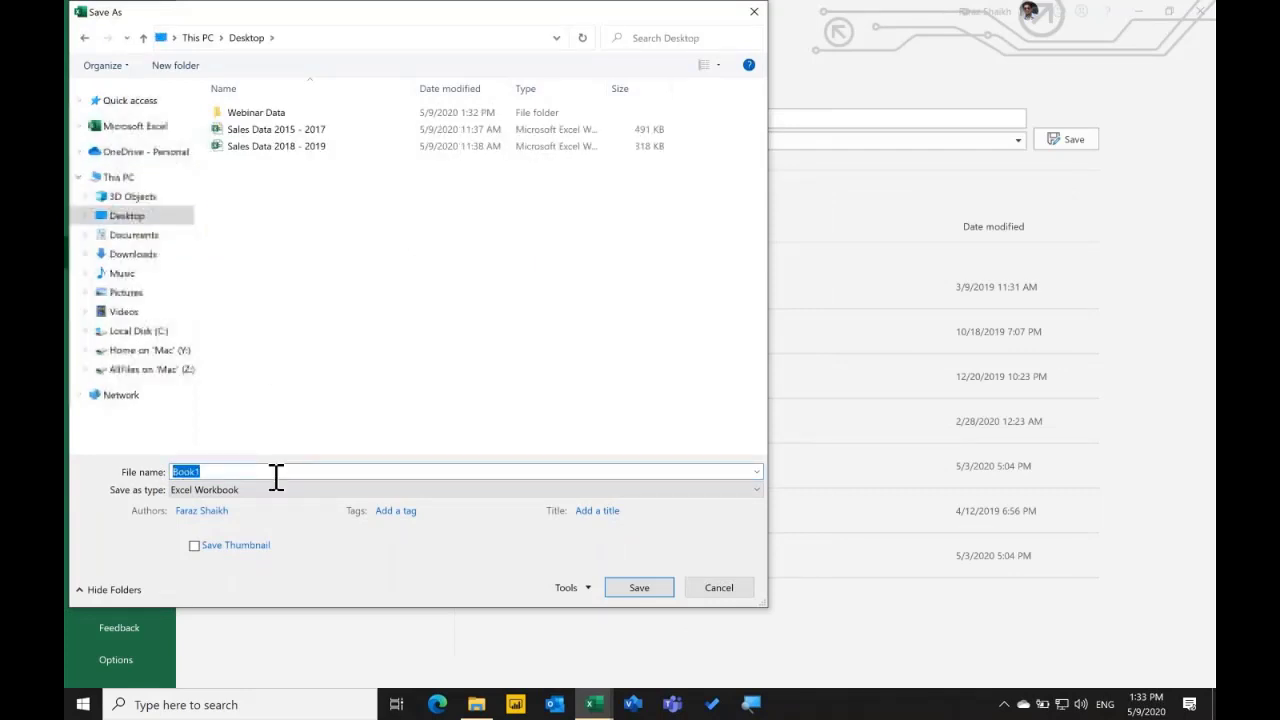
pyautogui.write('ExcelBasement')
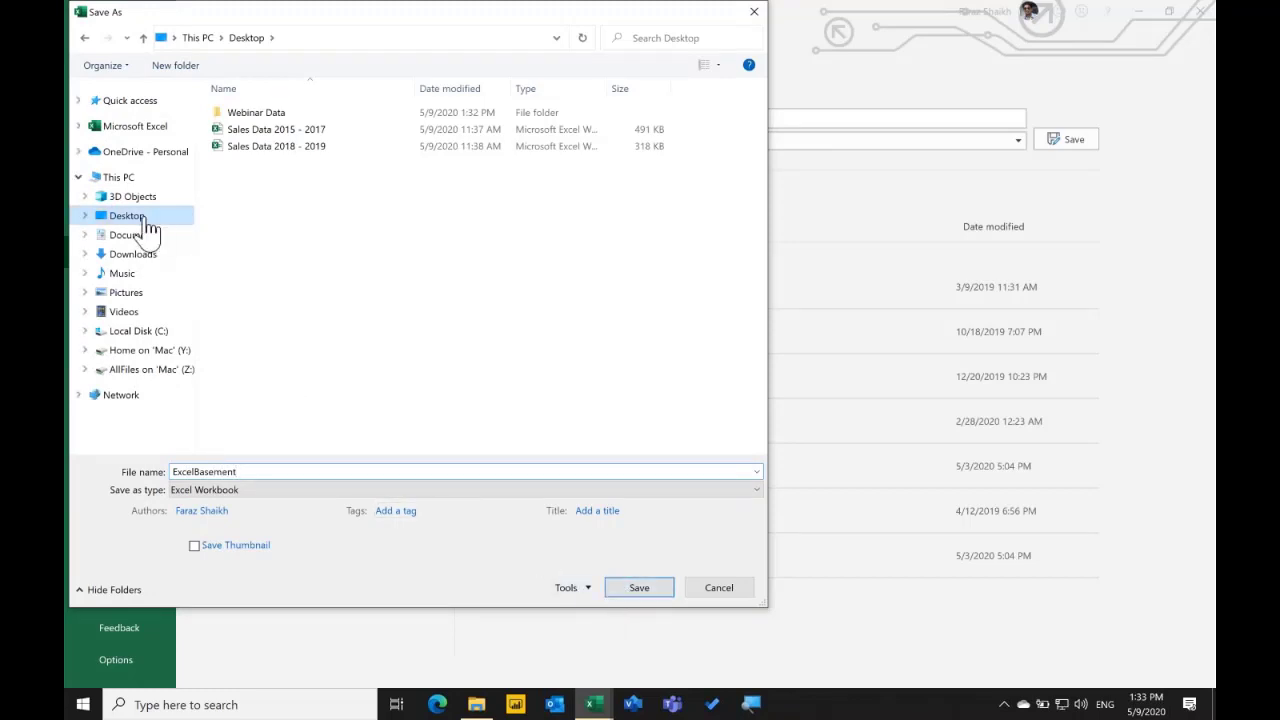
pyautogui.click(640, 590)
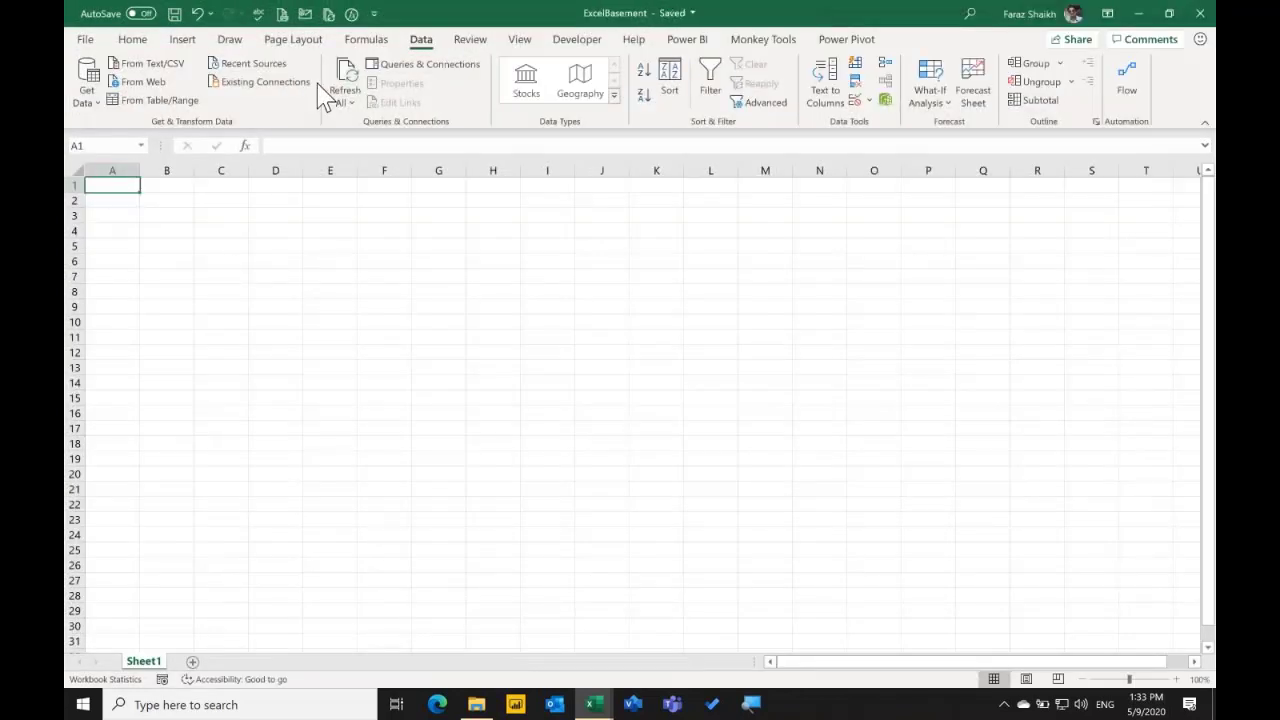
# Reopen the SalesData query in the Power Query Editor and expand the list of queries.
pyautogui.click(424, 66)
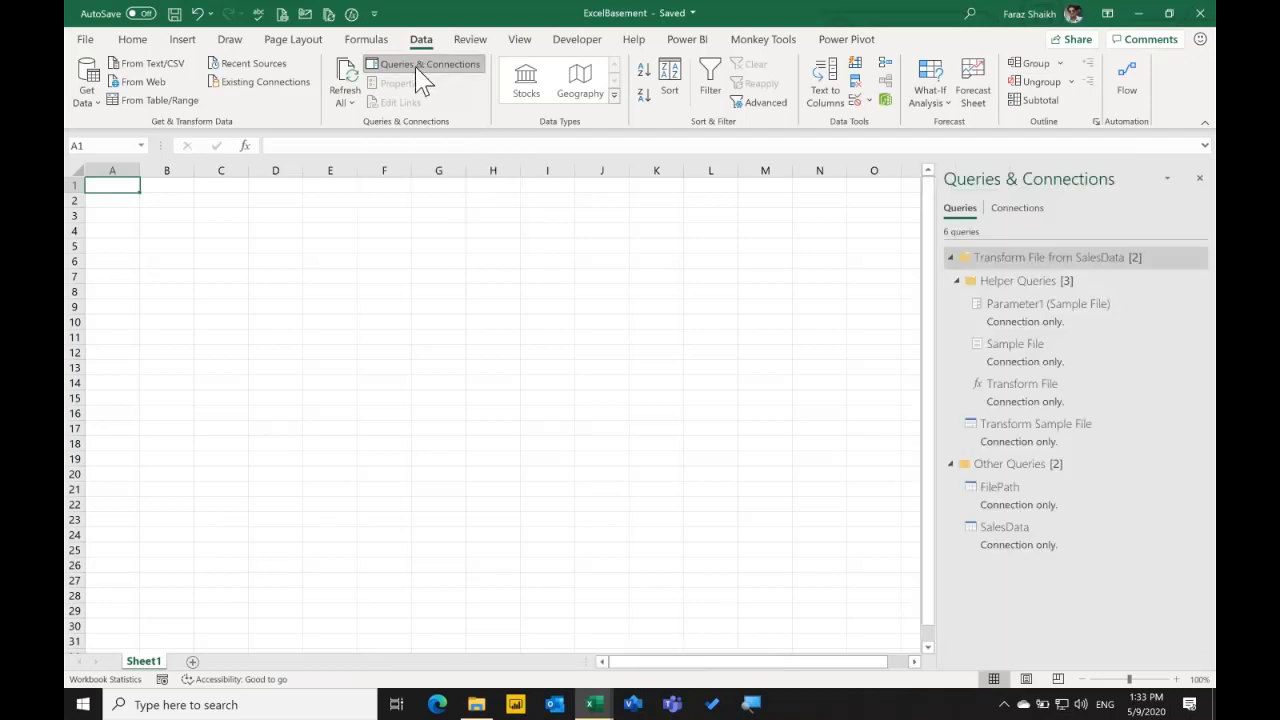
pyautogui.click(1066, 507)
pyautogui.click(1035, 533)
pyautogui.doubleClick(1040, 543)
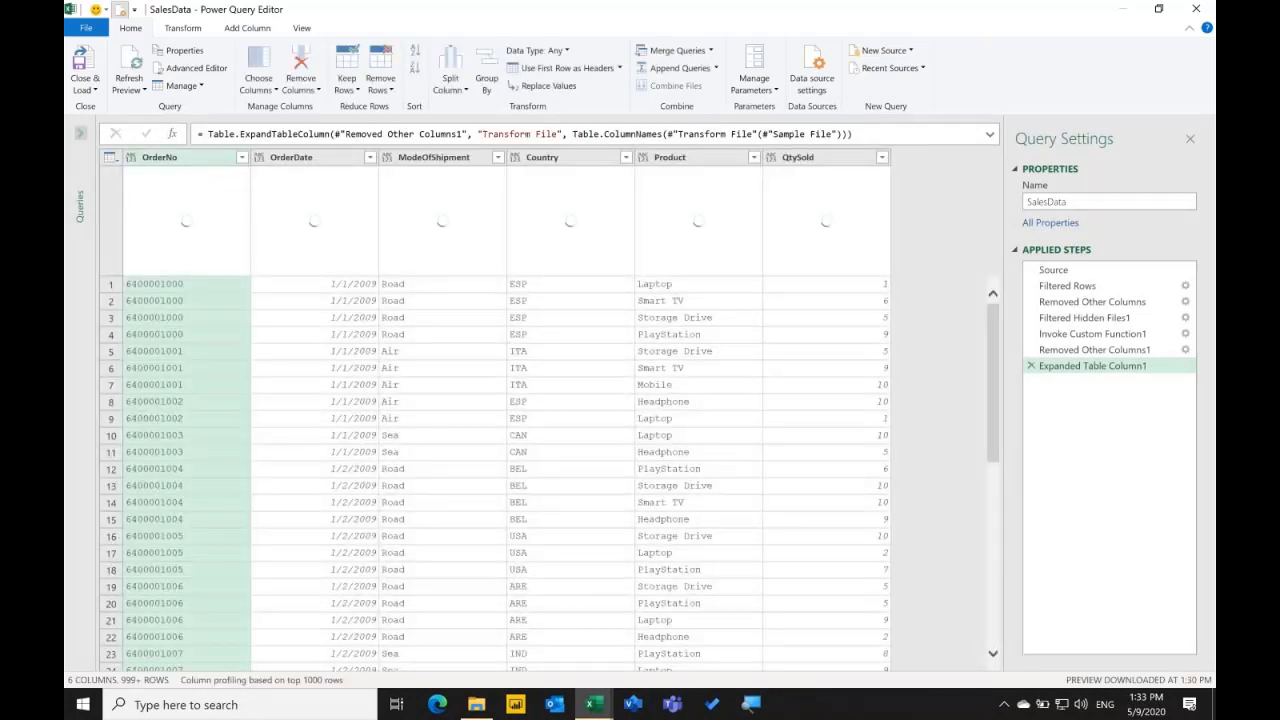
pyautogui.click(76, 136)
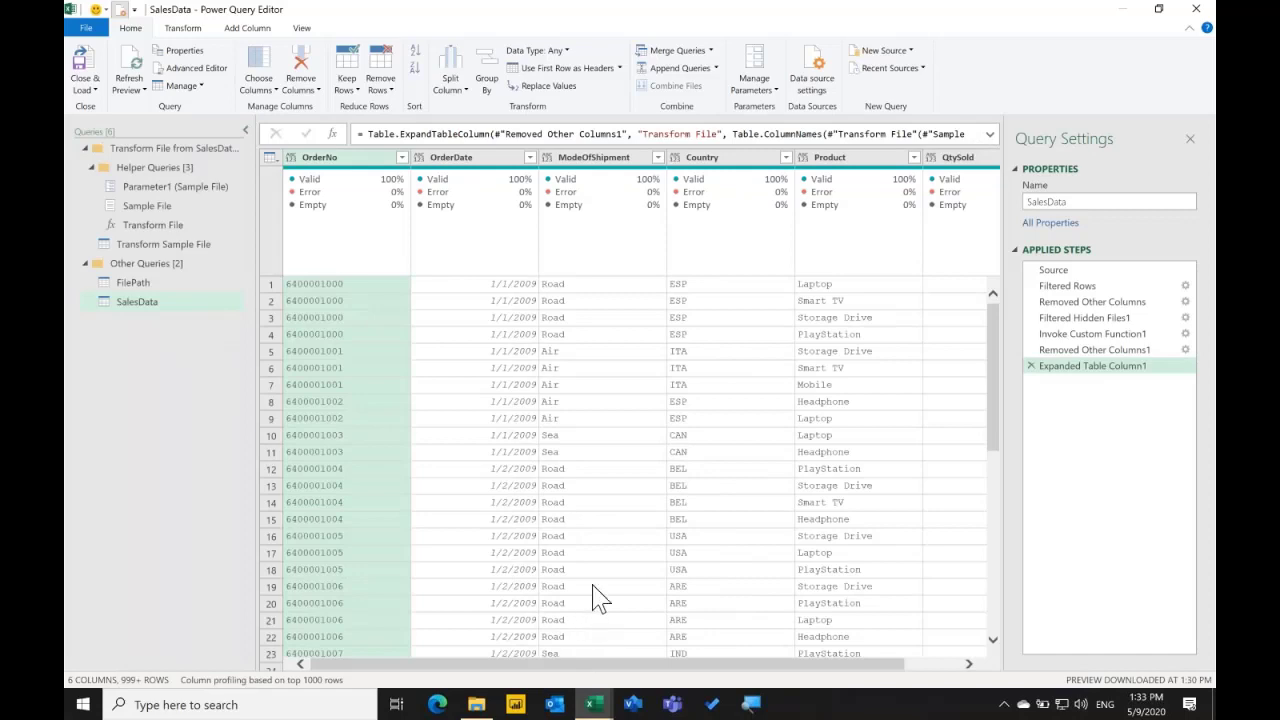
# Create a reference to the FilePath query and rename it PriceTable.
pyautogui.click(170, 285)
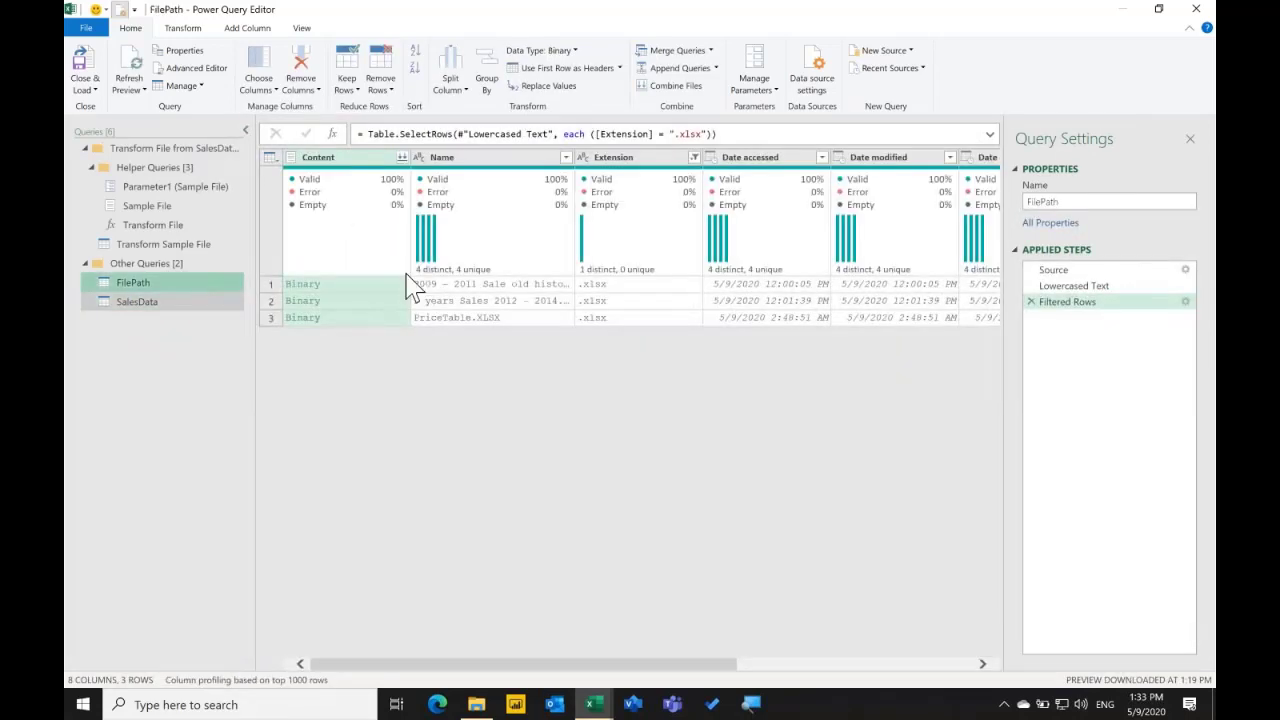
pyautogui.rightClick(170, 290)
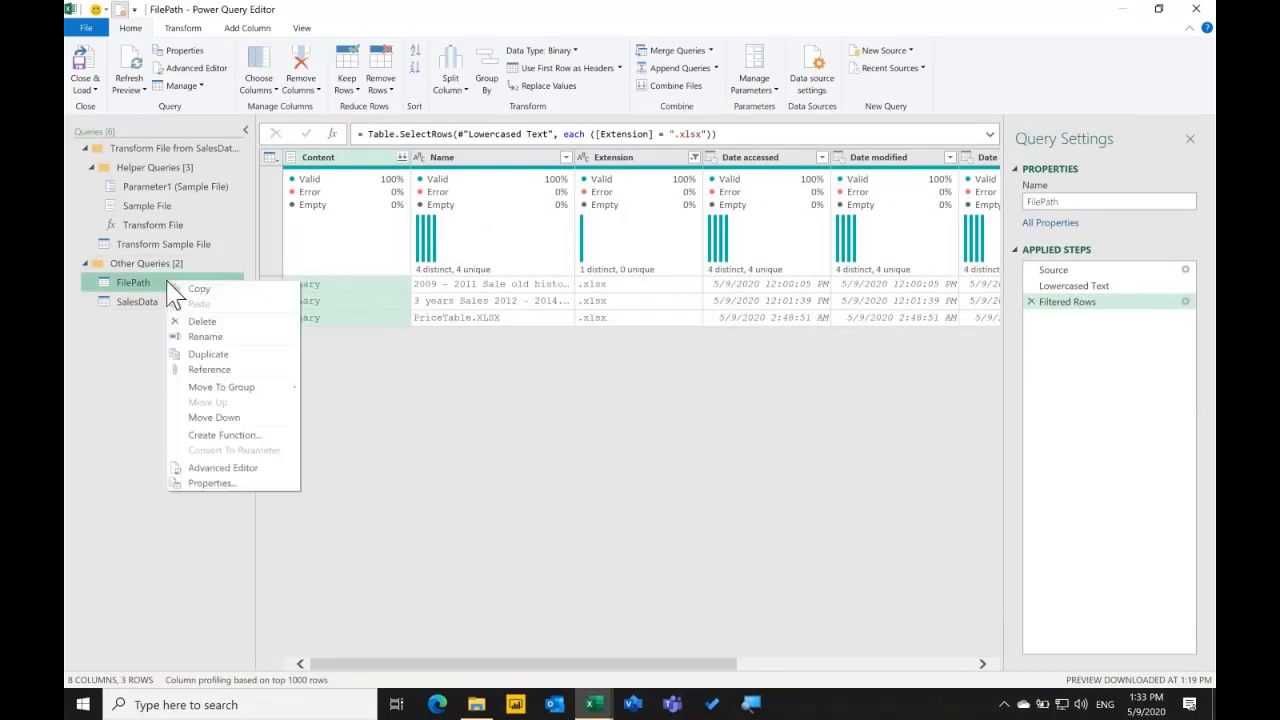
pyautogui.click(210, 370)
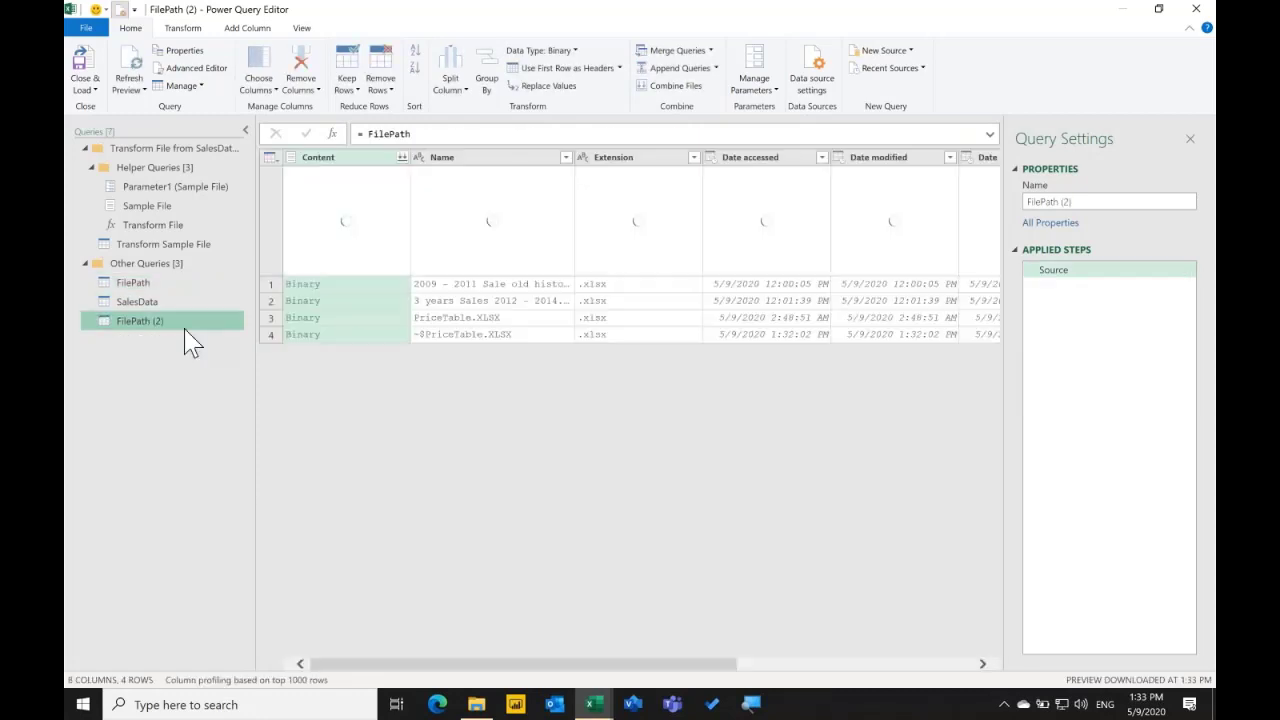
pyautogui.click(1083, 201)
pyautogui.write('PriceTable')
pyautogui.press('Return')
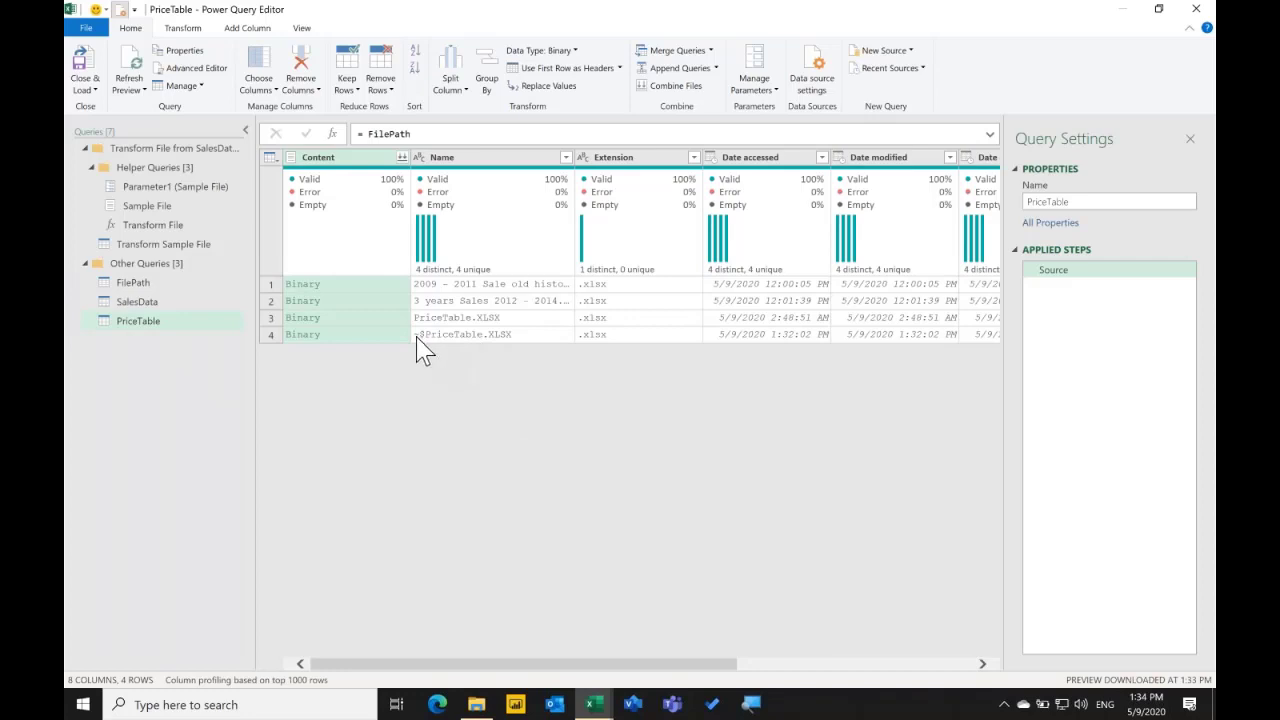
# Refresh the FilePath query and filter its Name column to keep only rows that do not begin with "~".
pyautogui.click(168, 284)
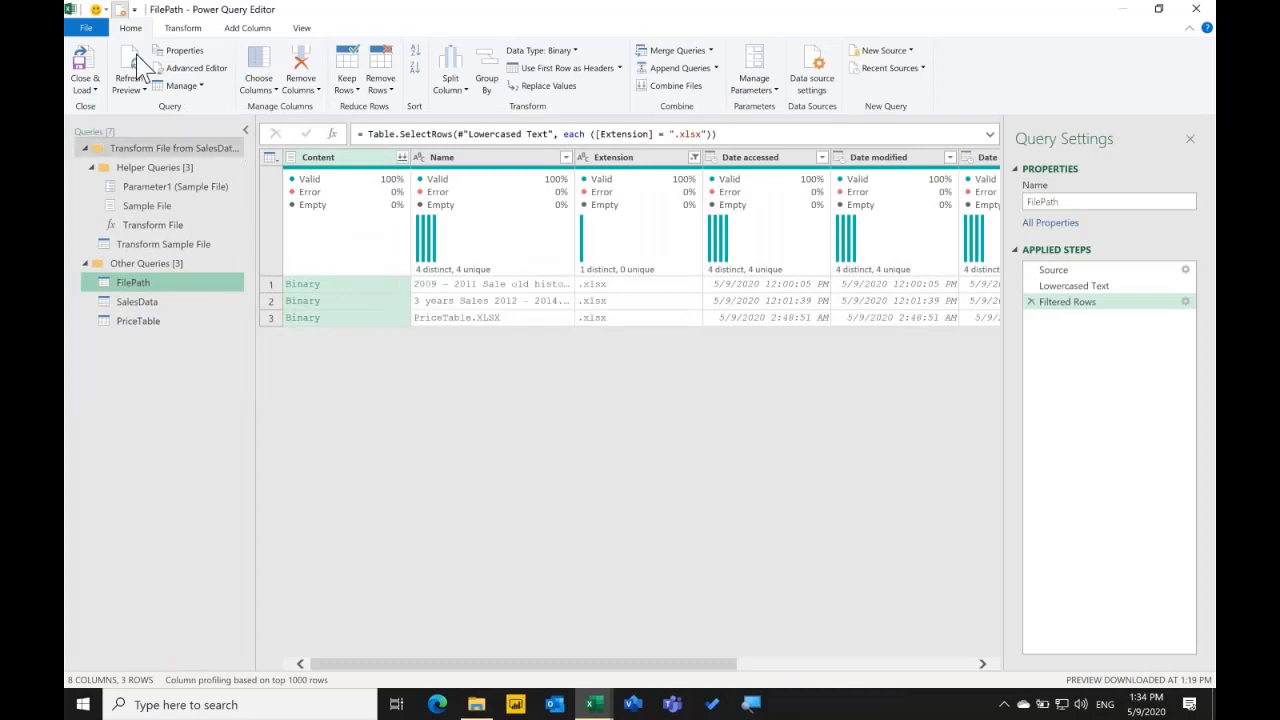
pyautogui.click(133, 70)
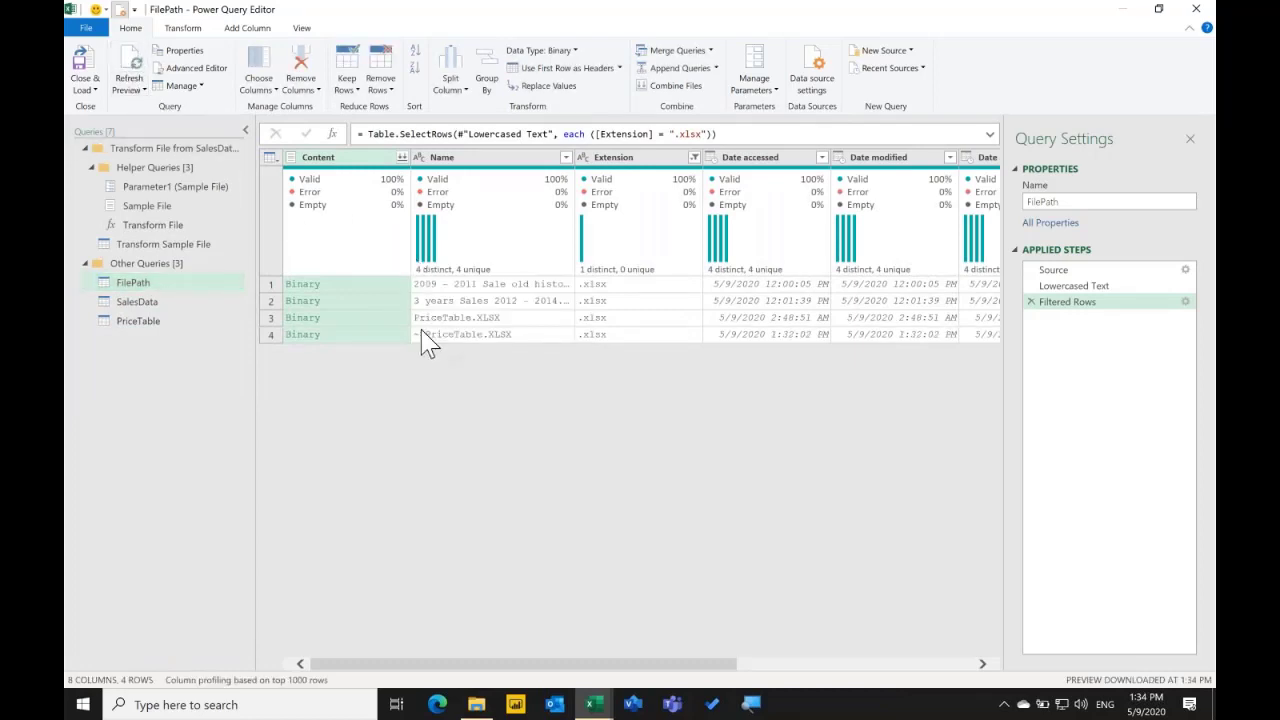
pyautogui.click(566, 157)
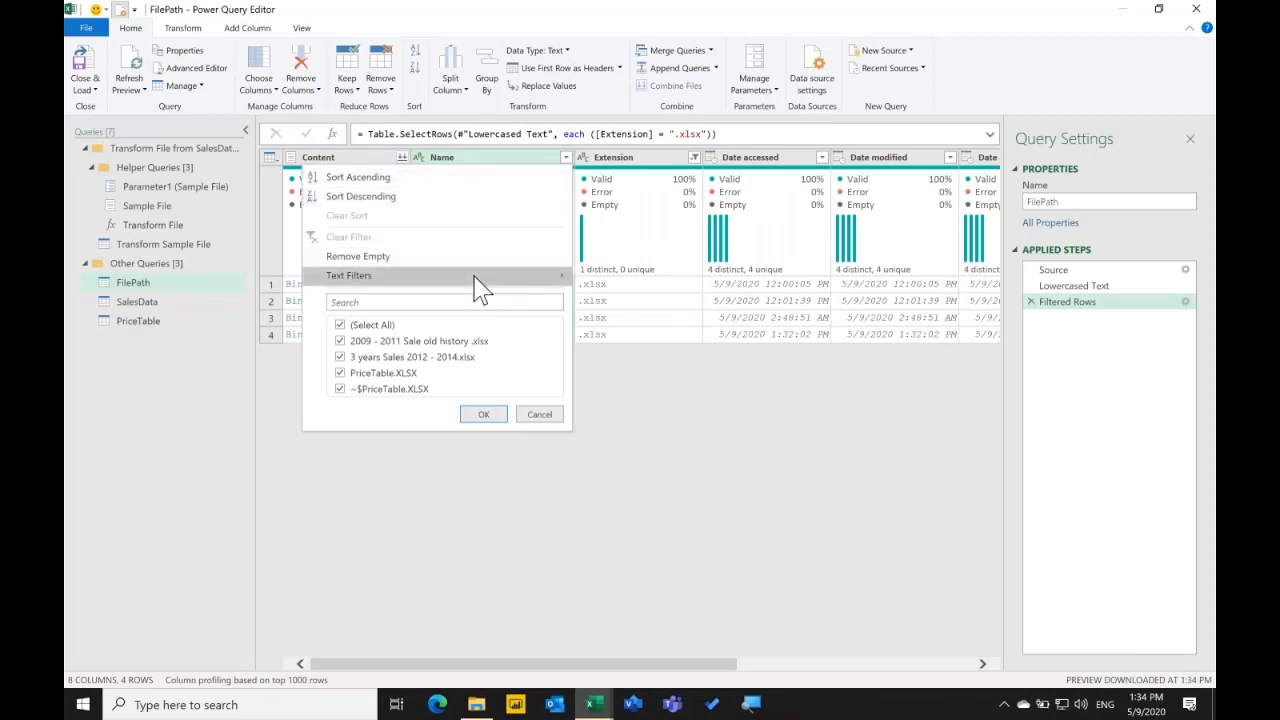
pyautogui.moveTo(565, 278)
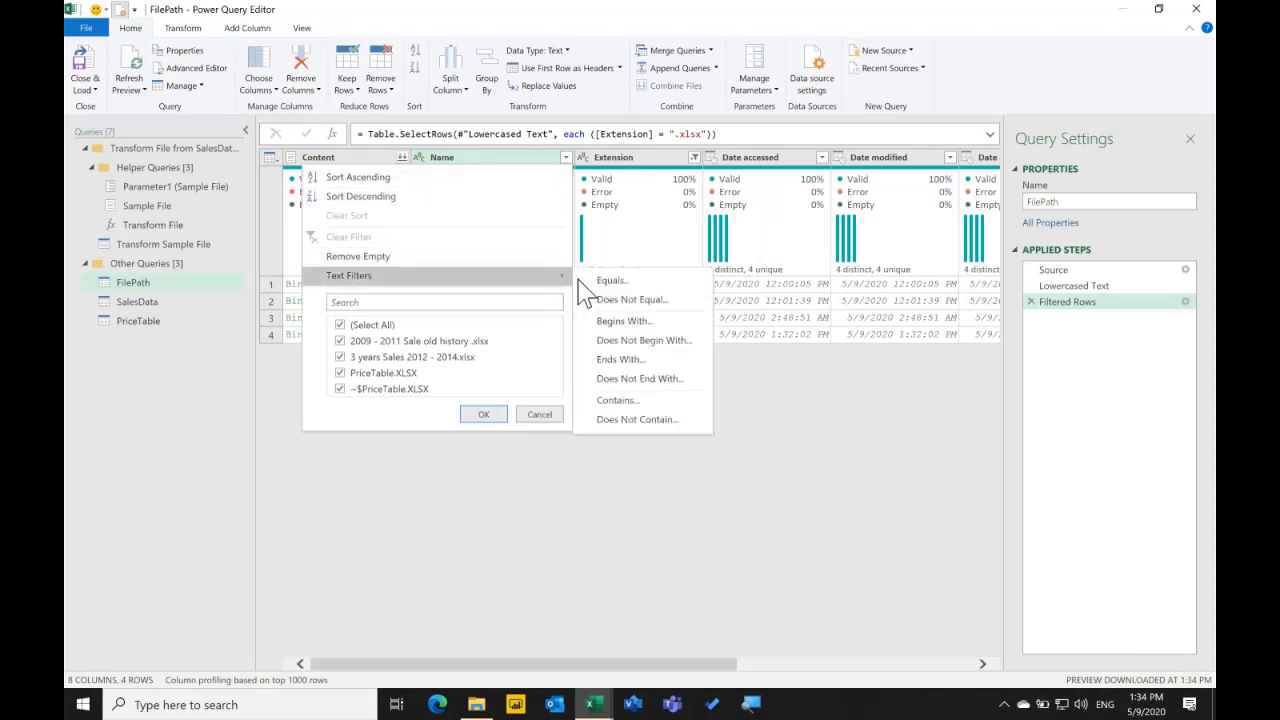
pyautogui.click(643, 344)
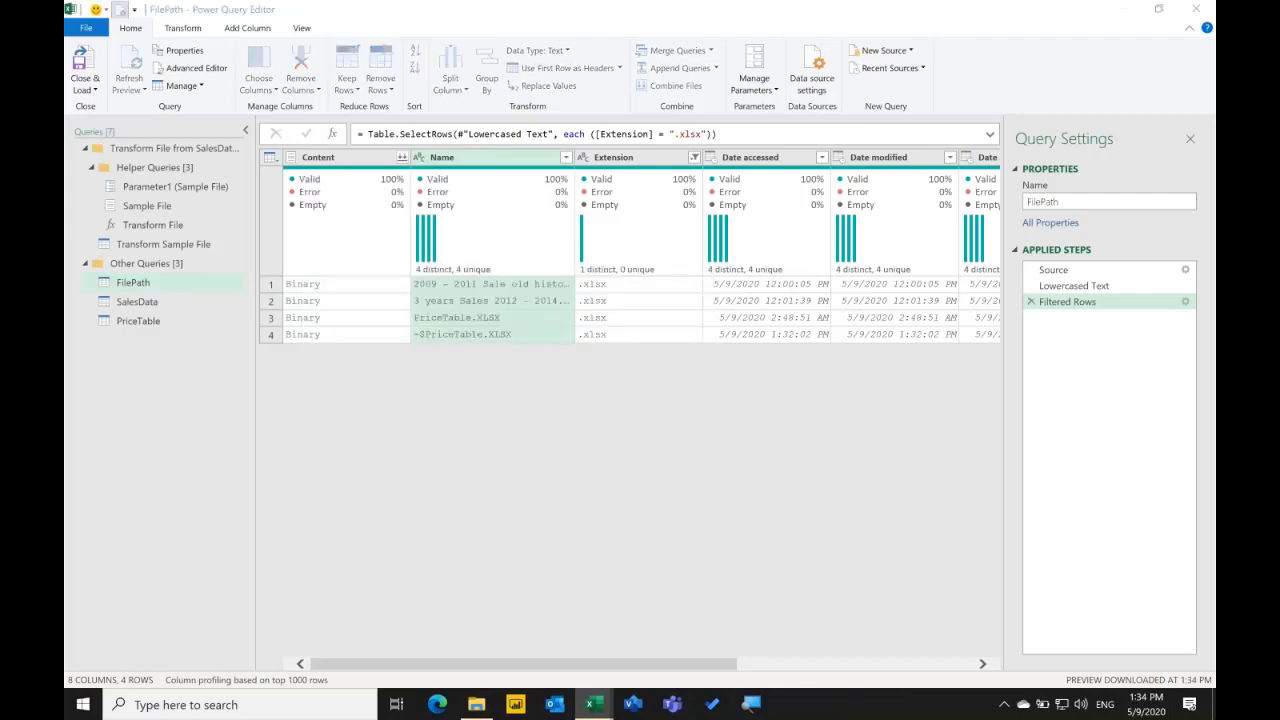
pyautogui.click(589, 346)
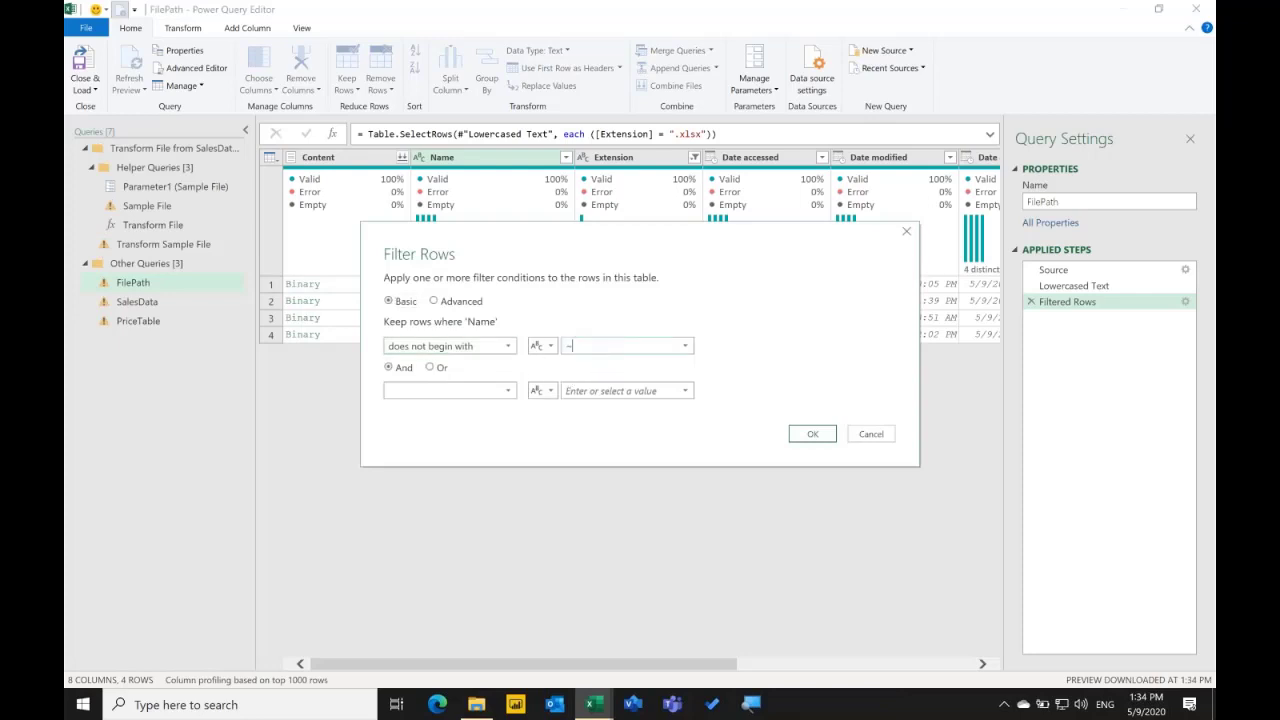
pyautogui.write('~')
pyautogui.click(812, 434)
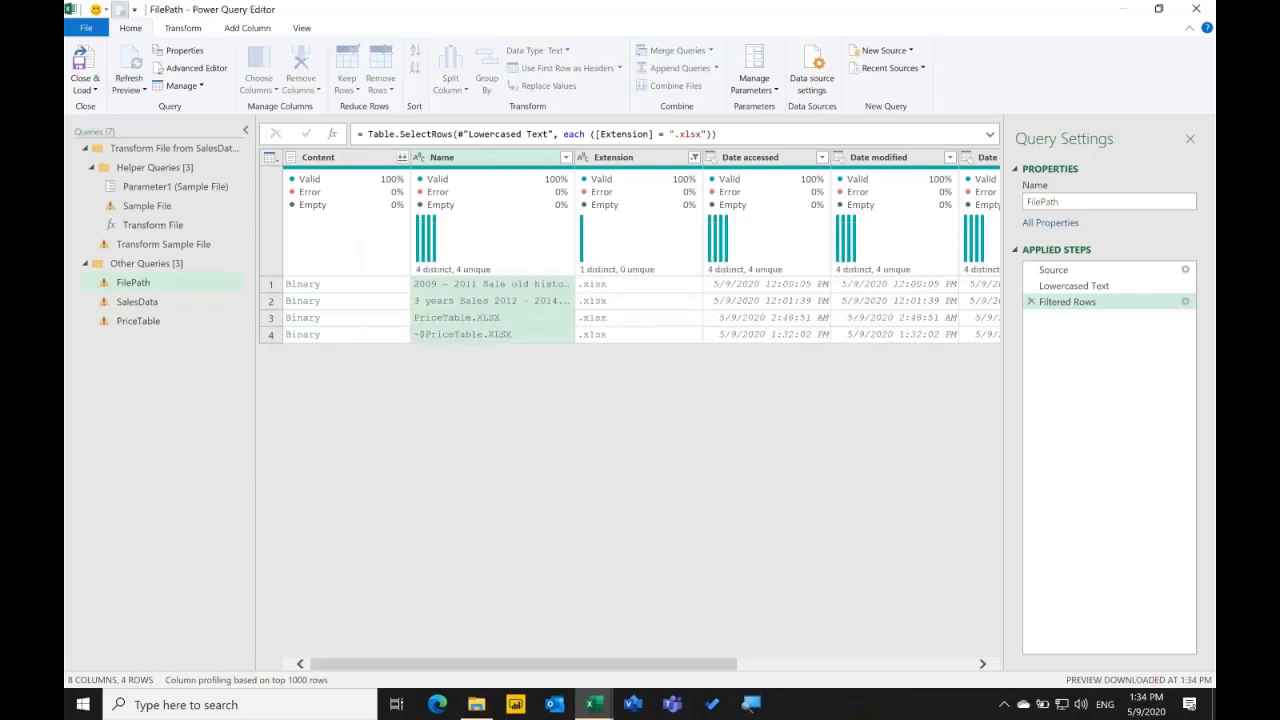
# Filter the Name column of the PriceTable query to keep only PriceTable.XLSX.
pyautogui.click(212, 323)
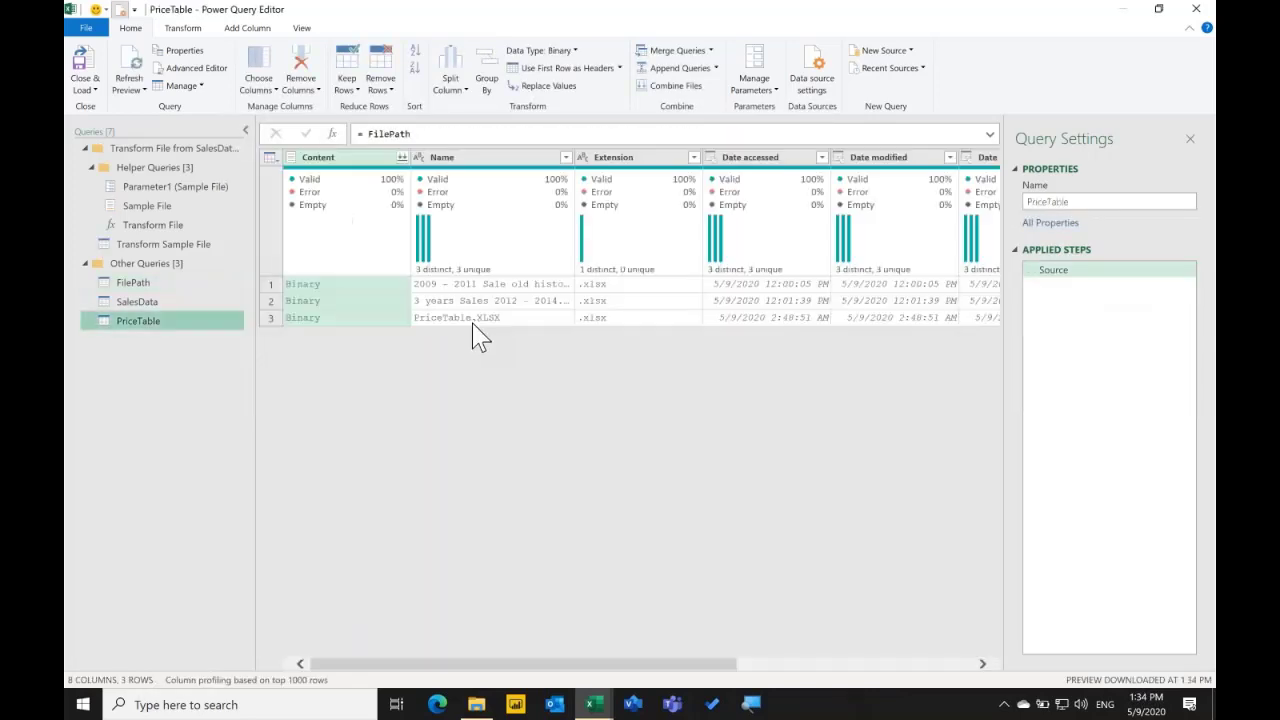
pyautogui.click(567, 157)
pyautogui.click(340, 325)
pyautogui.click(366, 375)
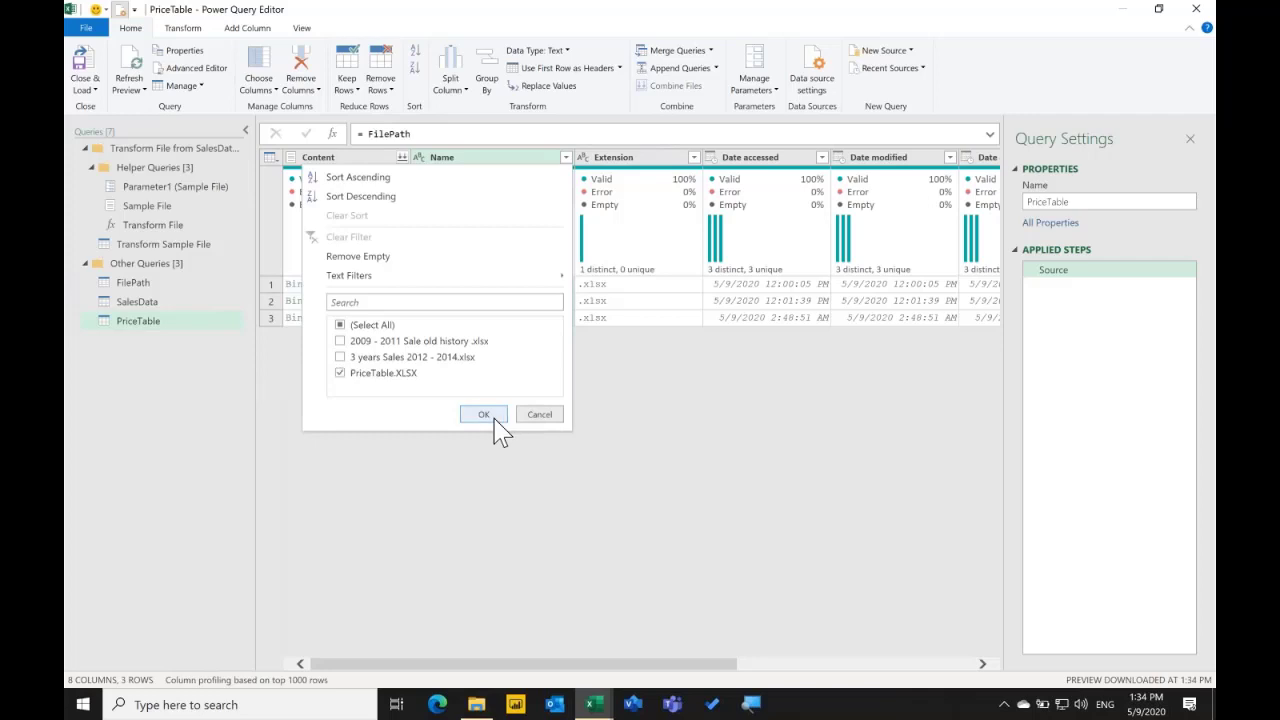
pyautogui.click(484, 415)
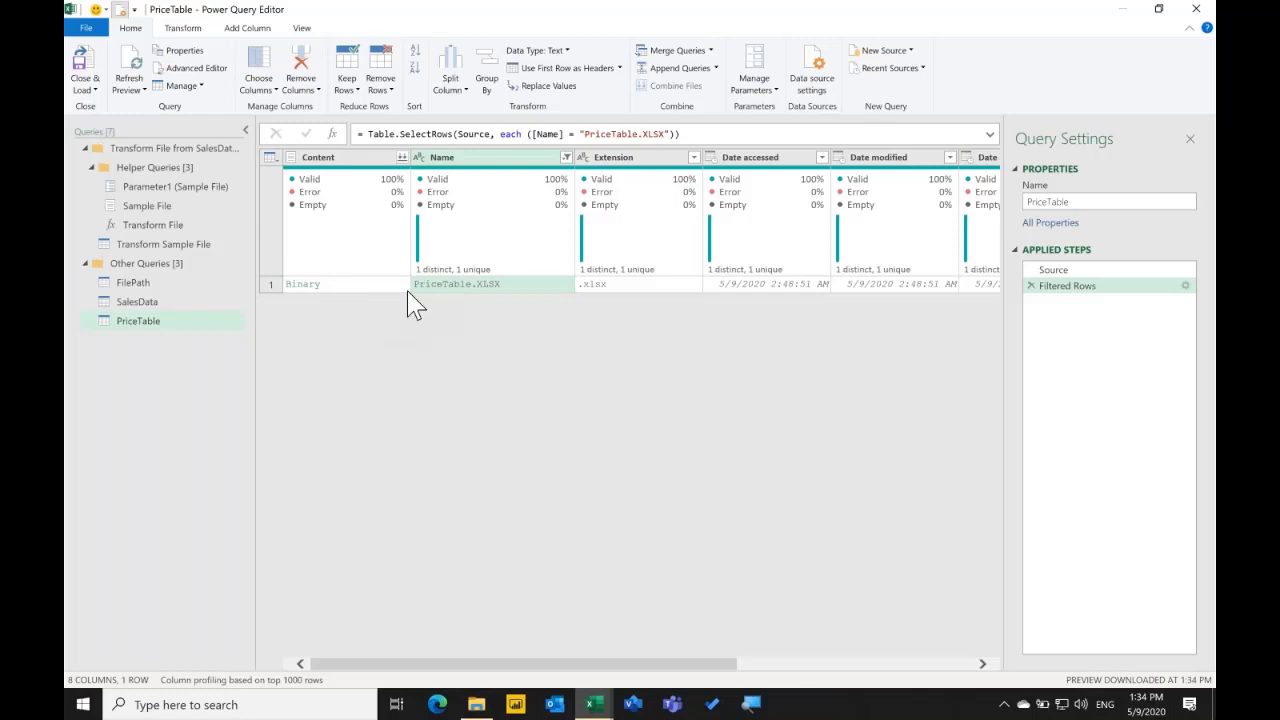
# Drill through the PriceTable.XLSX binary into its Sheet1 table and use the first row as headers.
pyautogui.click(309, 288)
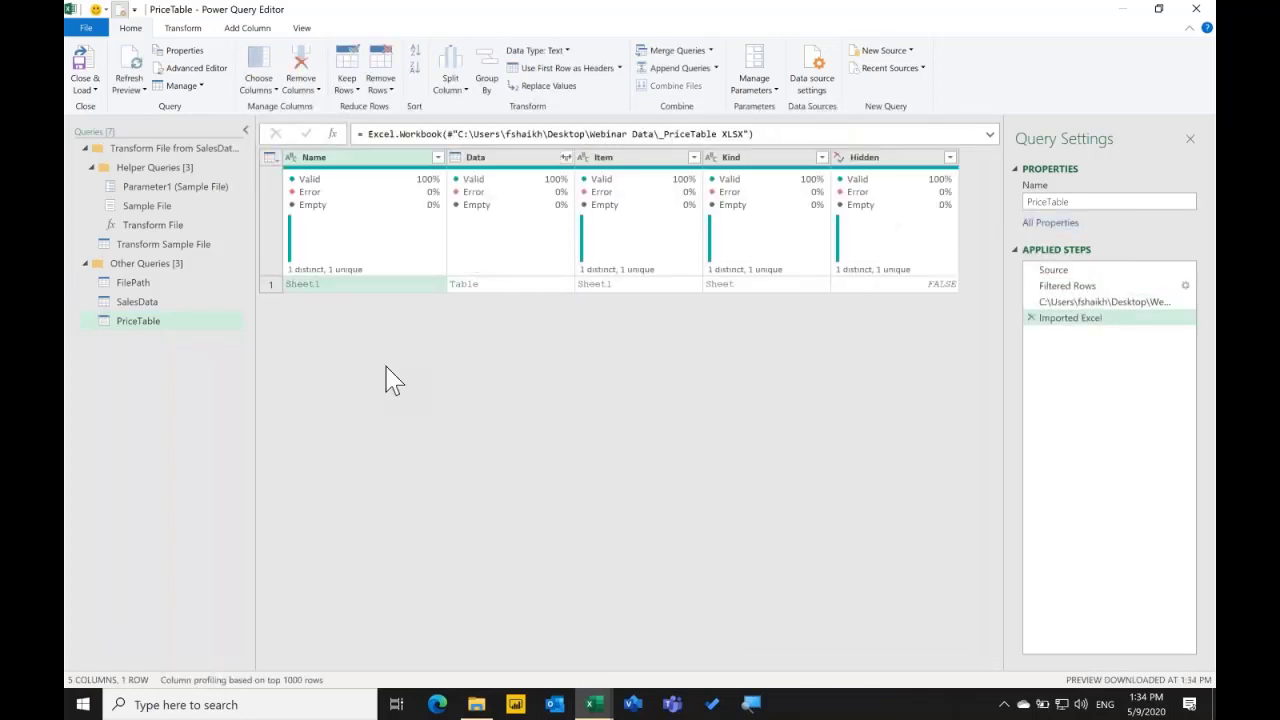
pyautogui.click(612, 286)
pyautogui.click(506, 290)
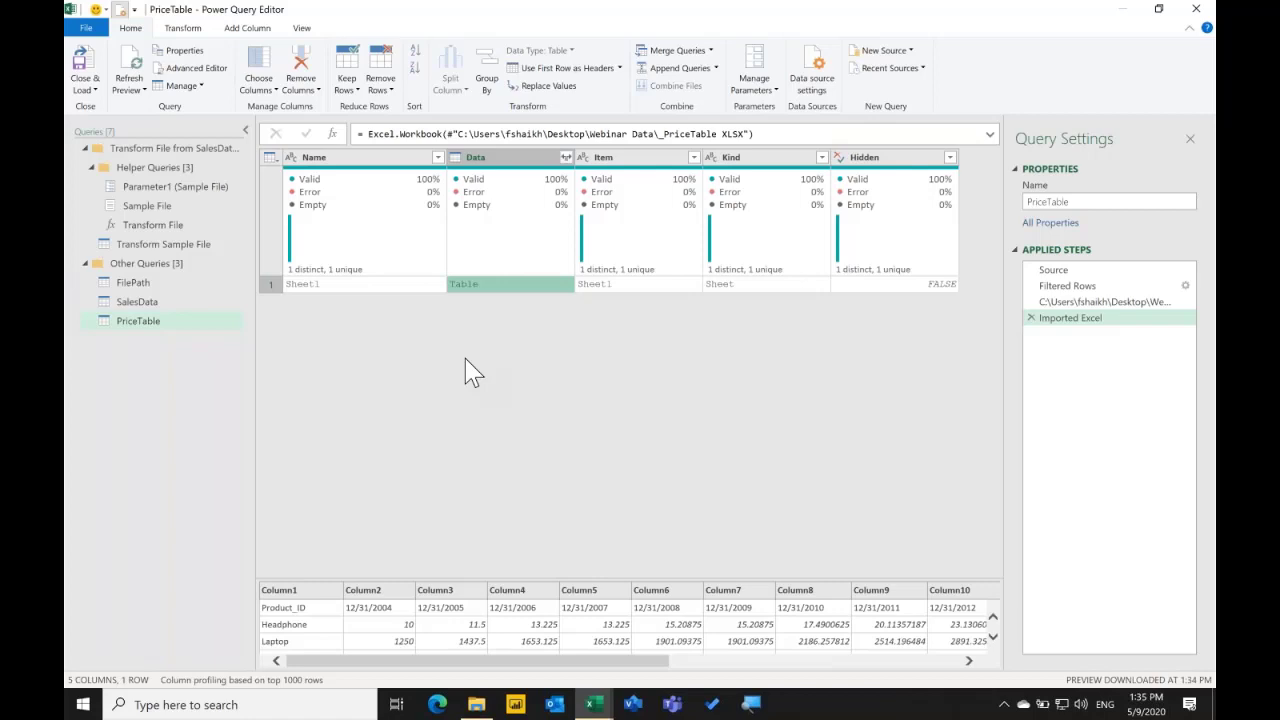
pyautogui.click(472, 284)
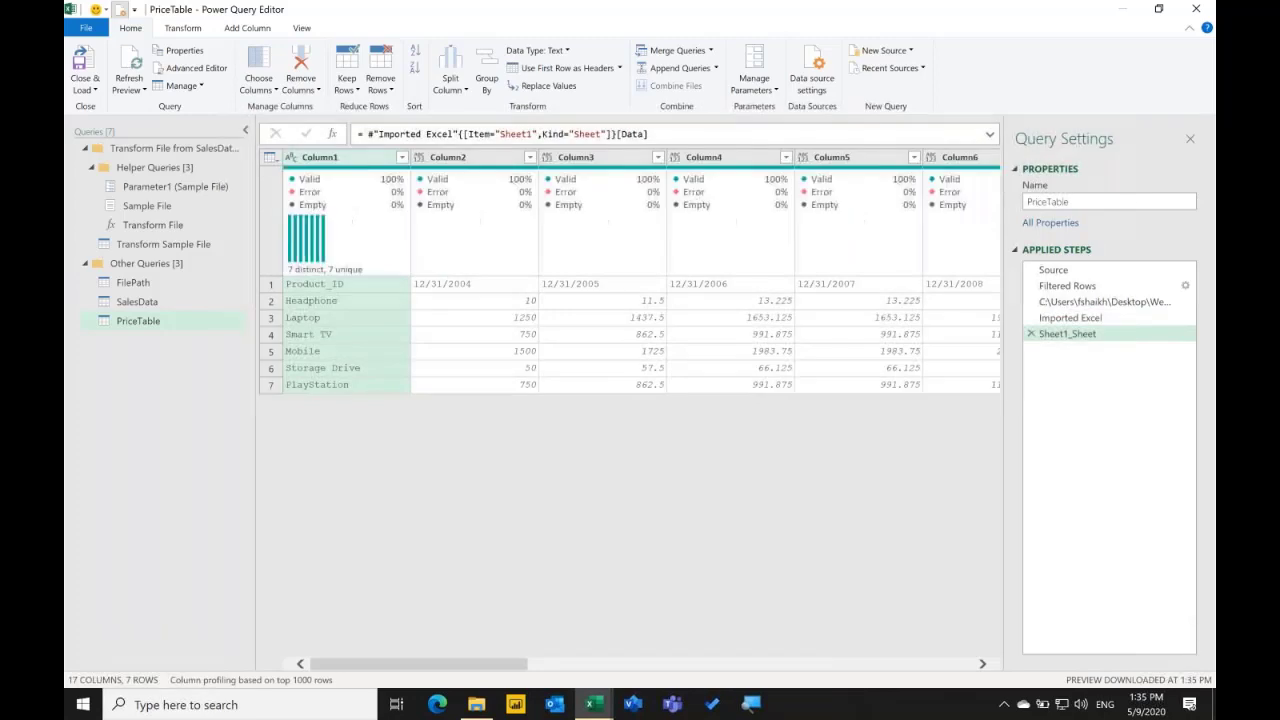
pyautogui.click(570, 68)
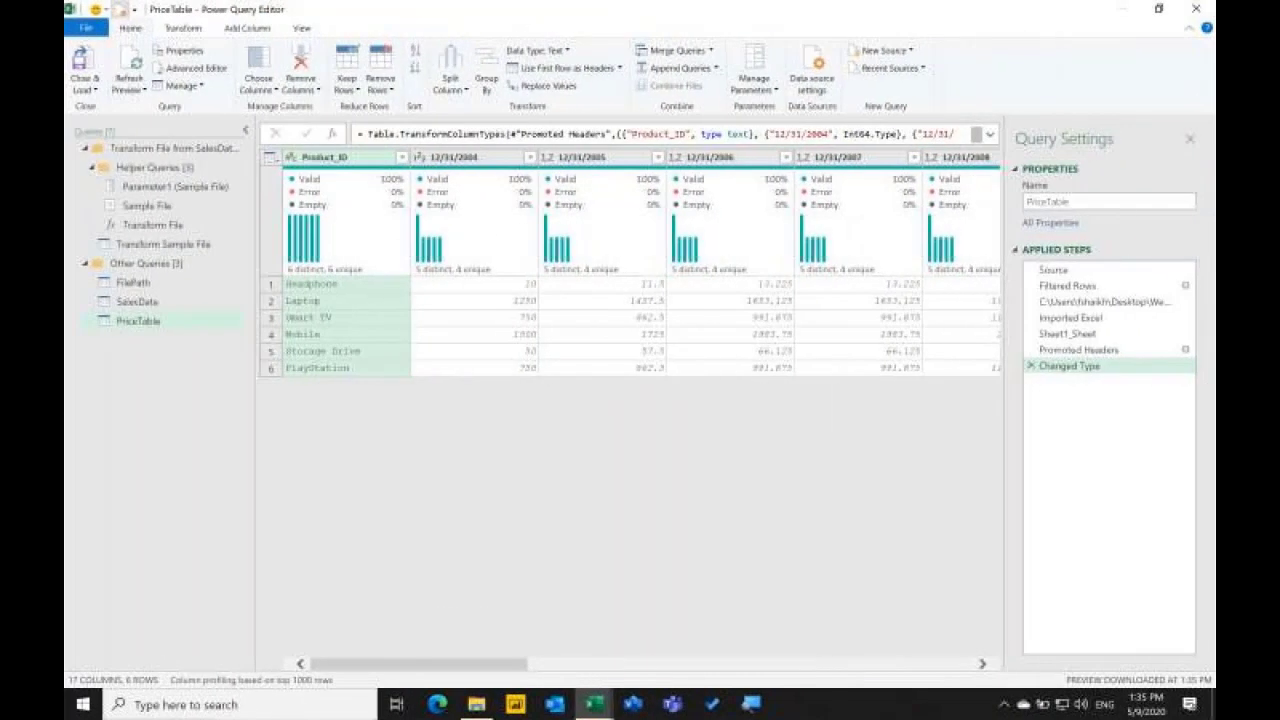
pyautogui.hotkey('ctrl', 'Up')
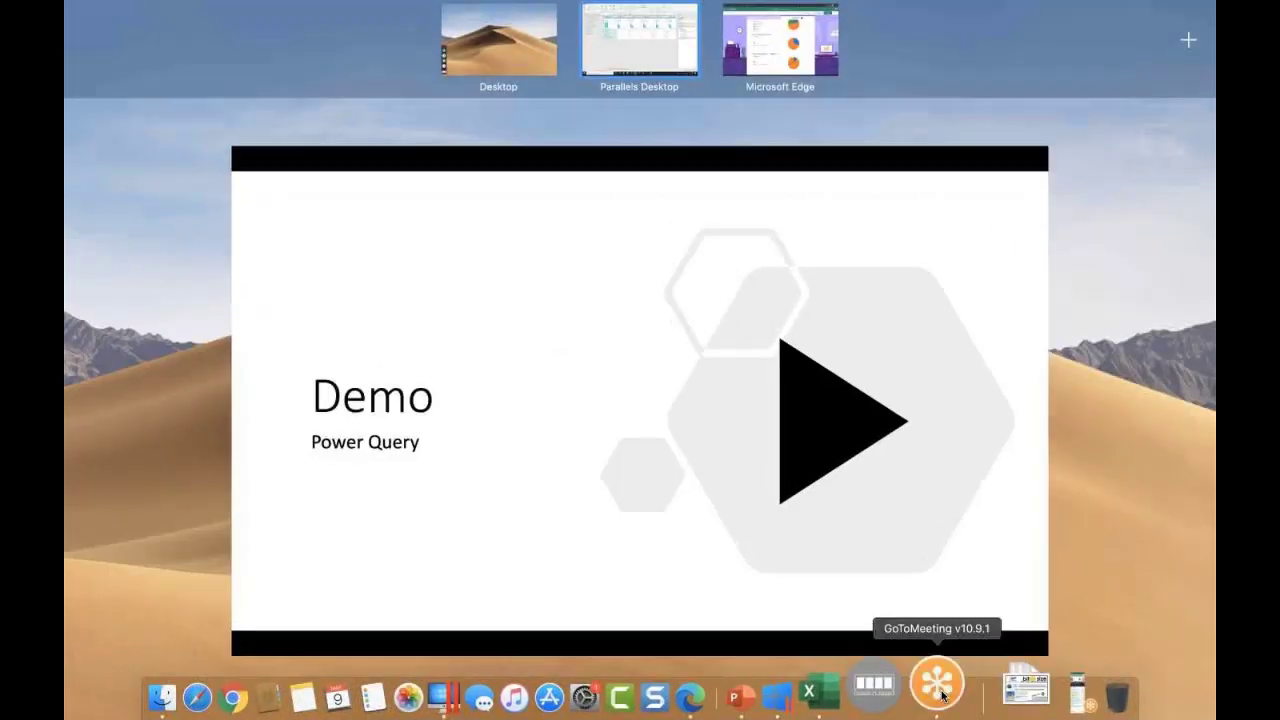
pyautogui.click(937, 686)
pyautogui.hotkey('ctrl', 'Right')
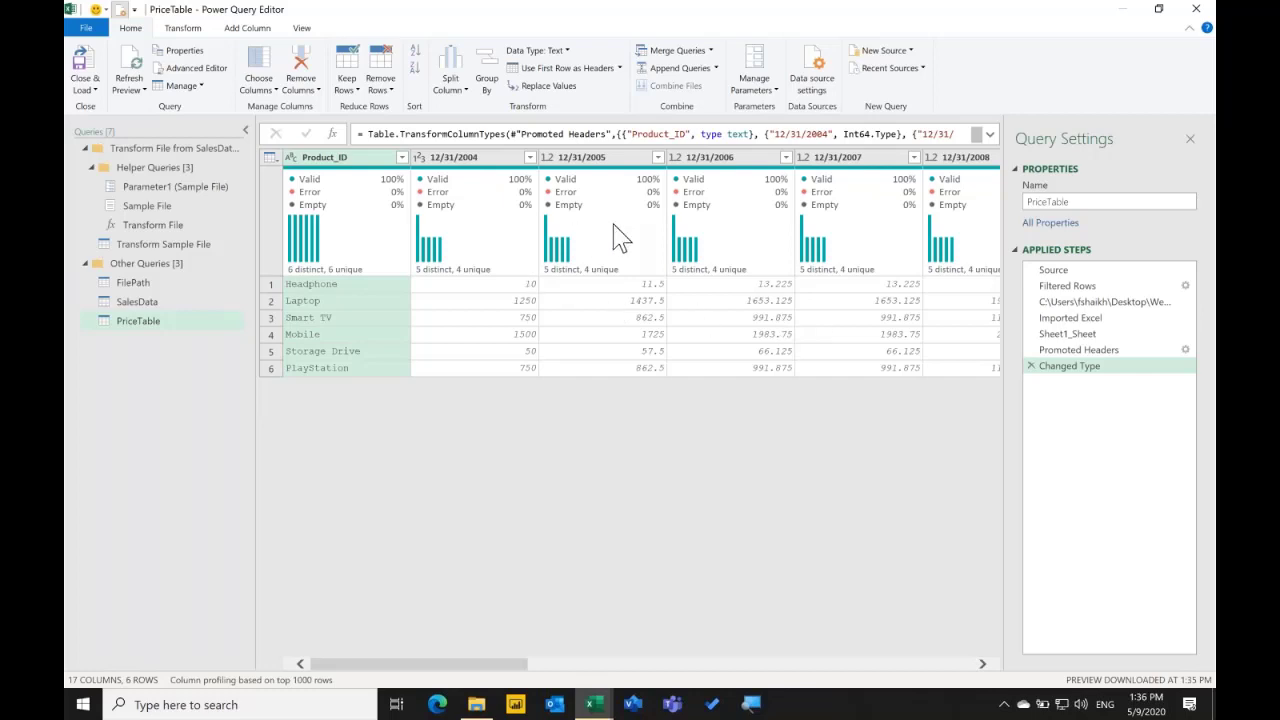
# Unpivot all columns of the PriceTable query other than Product_ID.
pyautogui.click(507, 336)
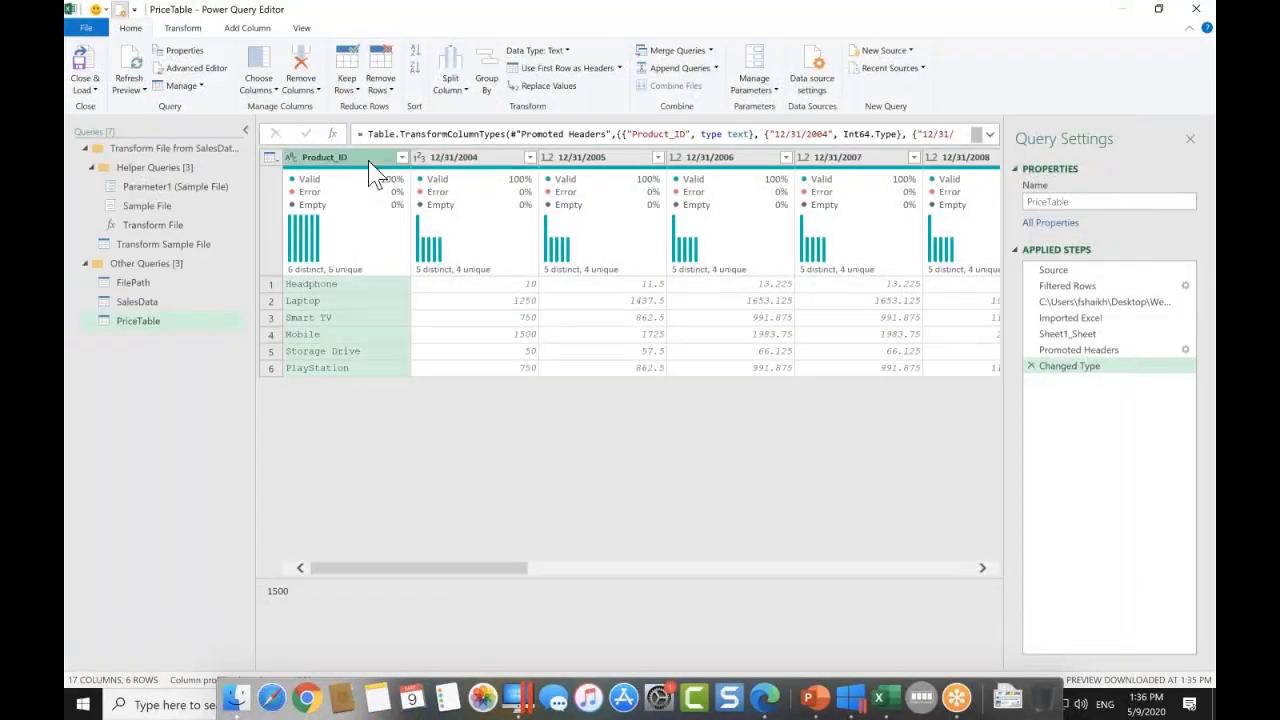
pyautogui.rightClick(372, 170)
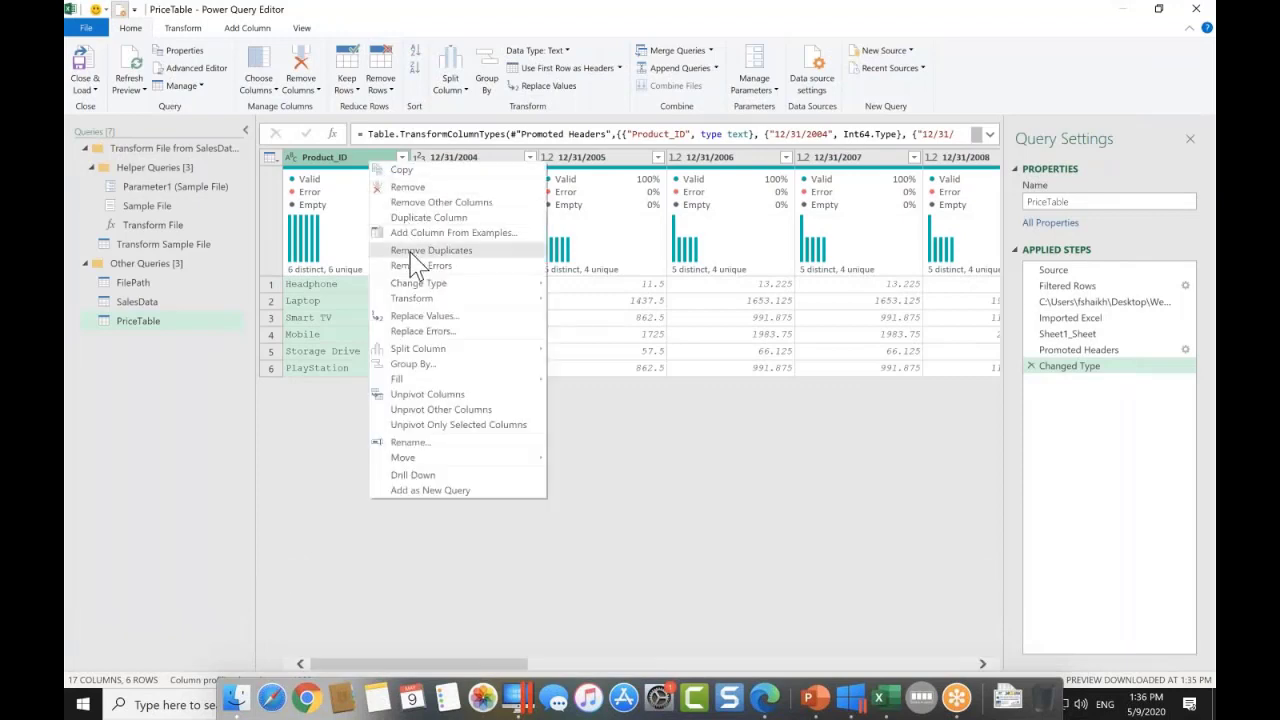
pyautogui.click(440, 409)
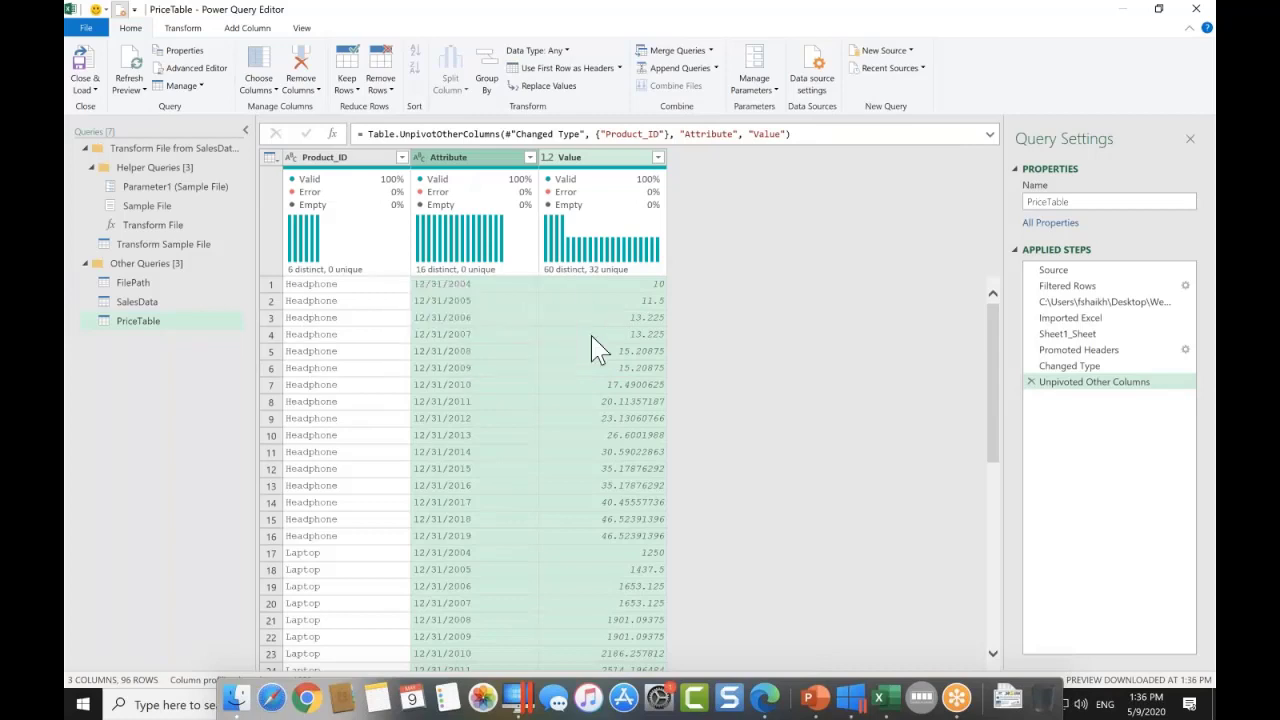
# Delete the Changed Type step that precedes the unpivot and return to the Unpivoted Other Columns step.
pyautogui.click(573, 162)
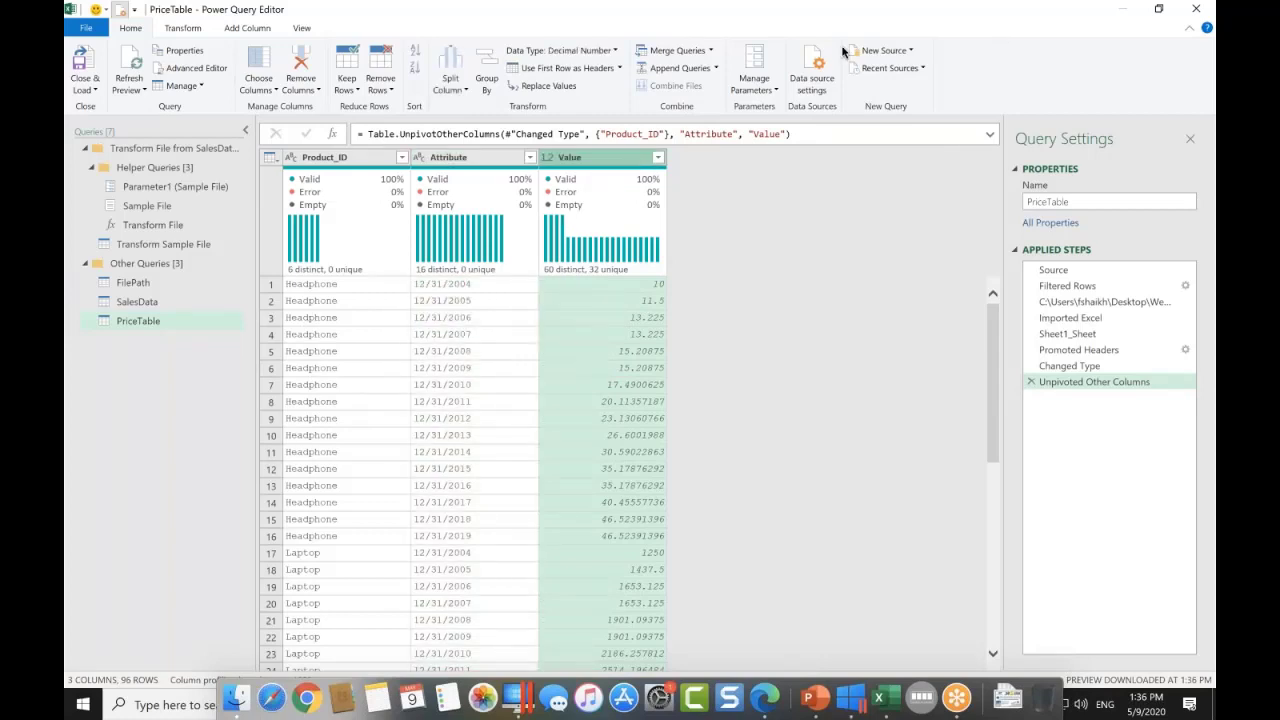
pyautogui.click(1050, 366)
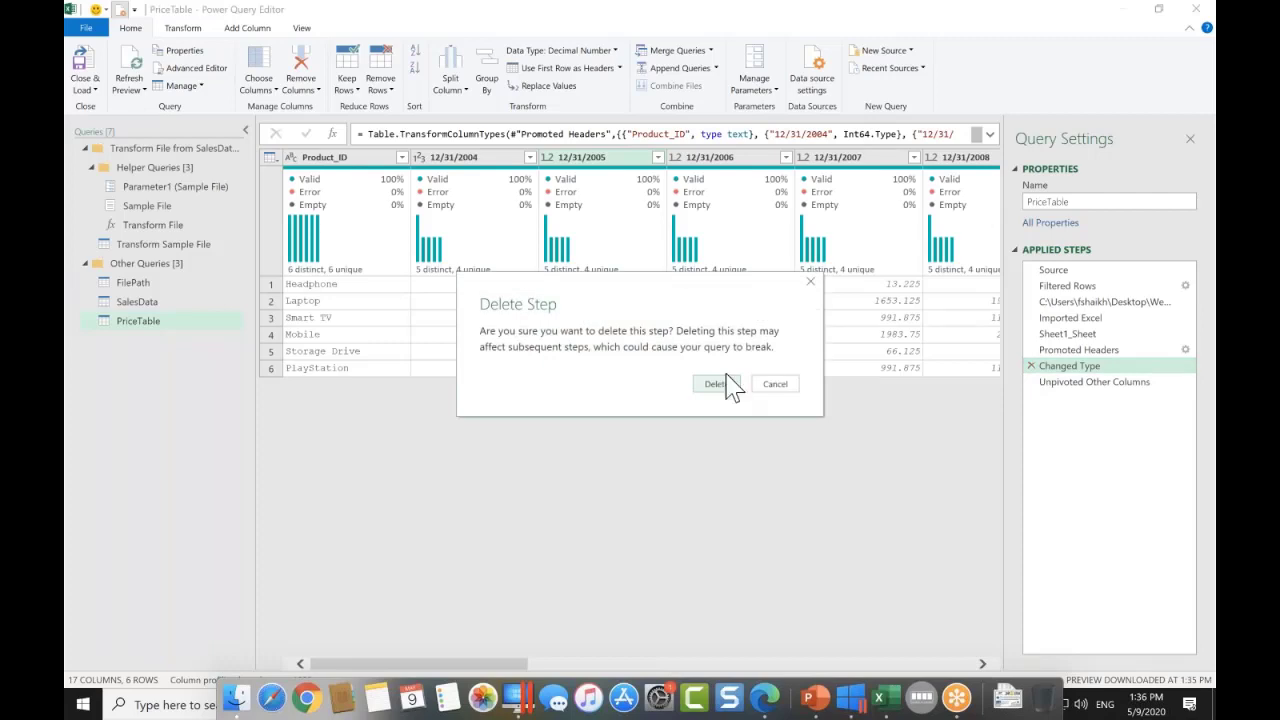
pyautogui.click(724, 392)
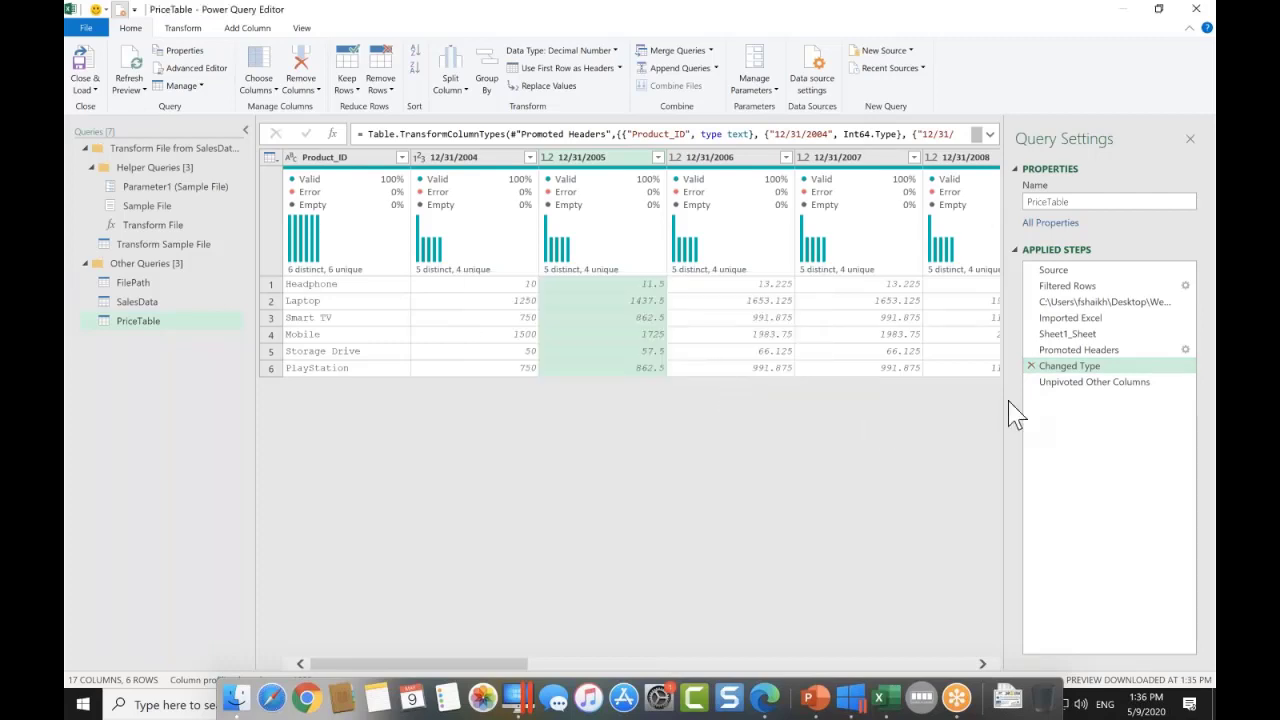
pyautogui.click(1082, 382)
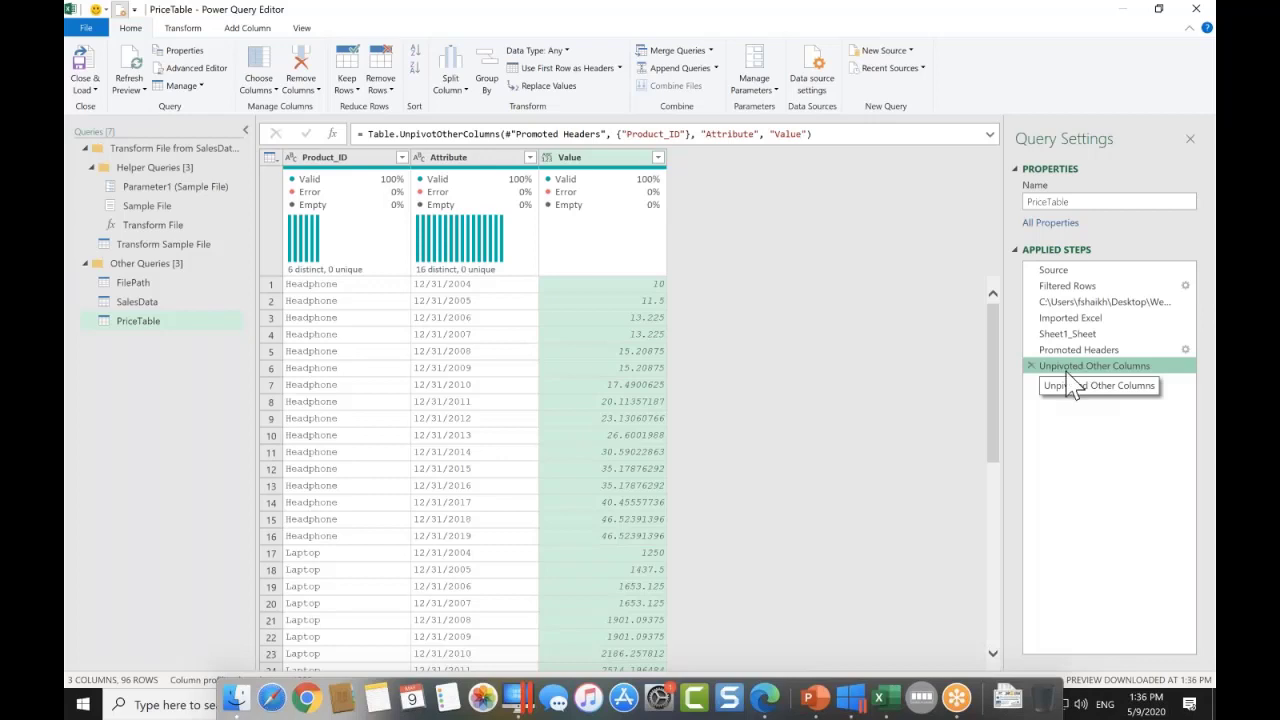
# Set the data type of the Value column to Currency.
pyautogui.click(547, 157)
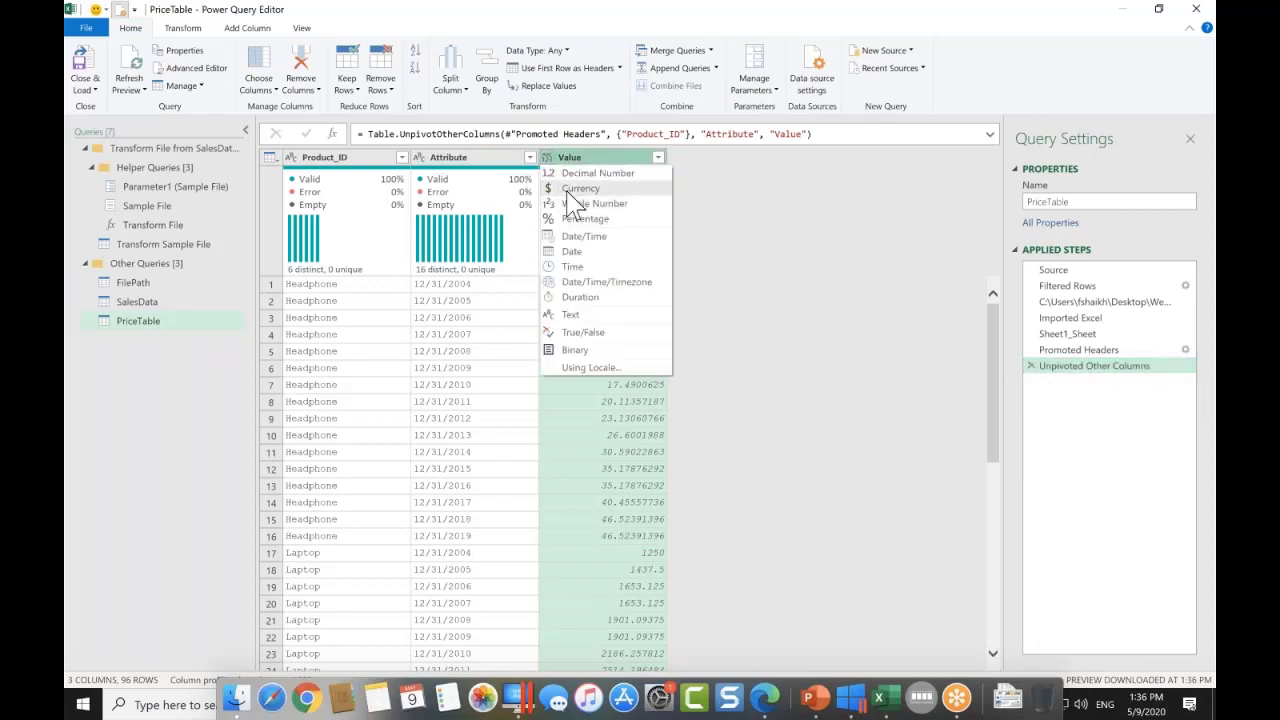
pyautogui.click(568, 190)
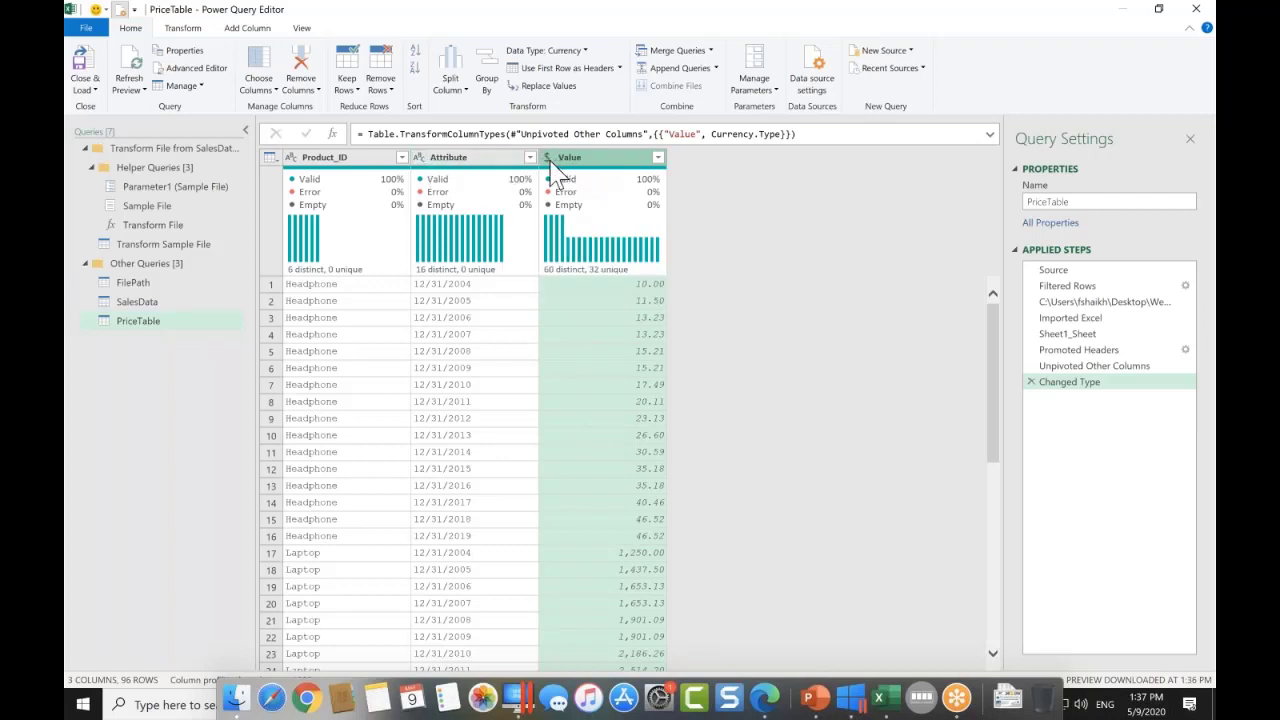
pyautogui.rightClick(551, 163)
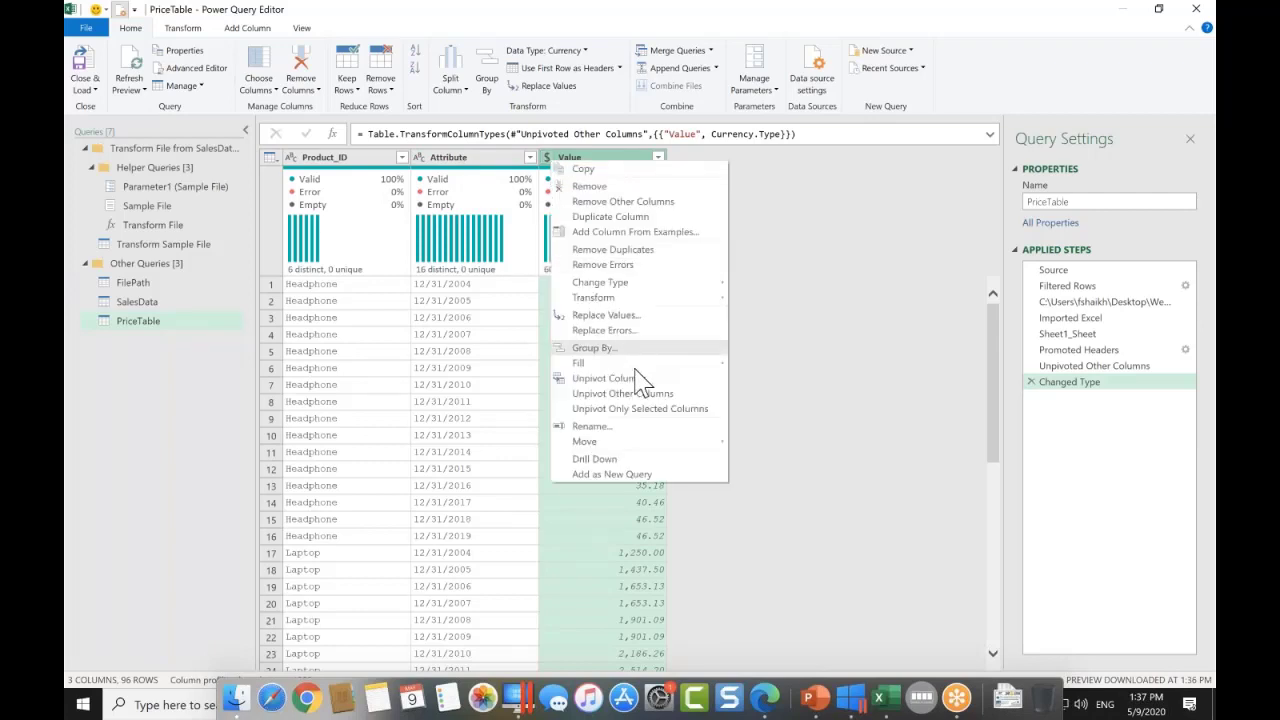
pyautogui.moveTo(710, 295)
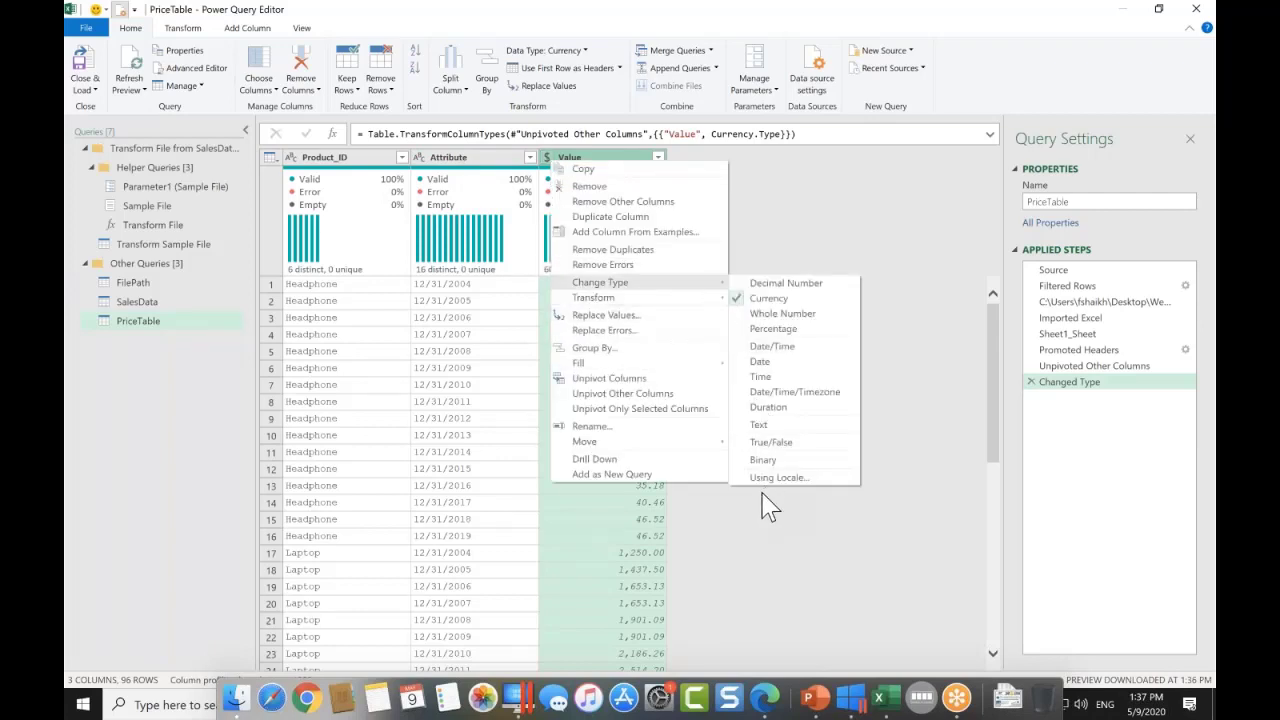
# Set the data type of the Attribute column to Date.
pyautogui.click(450, 166)
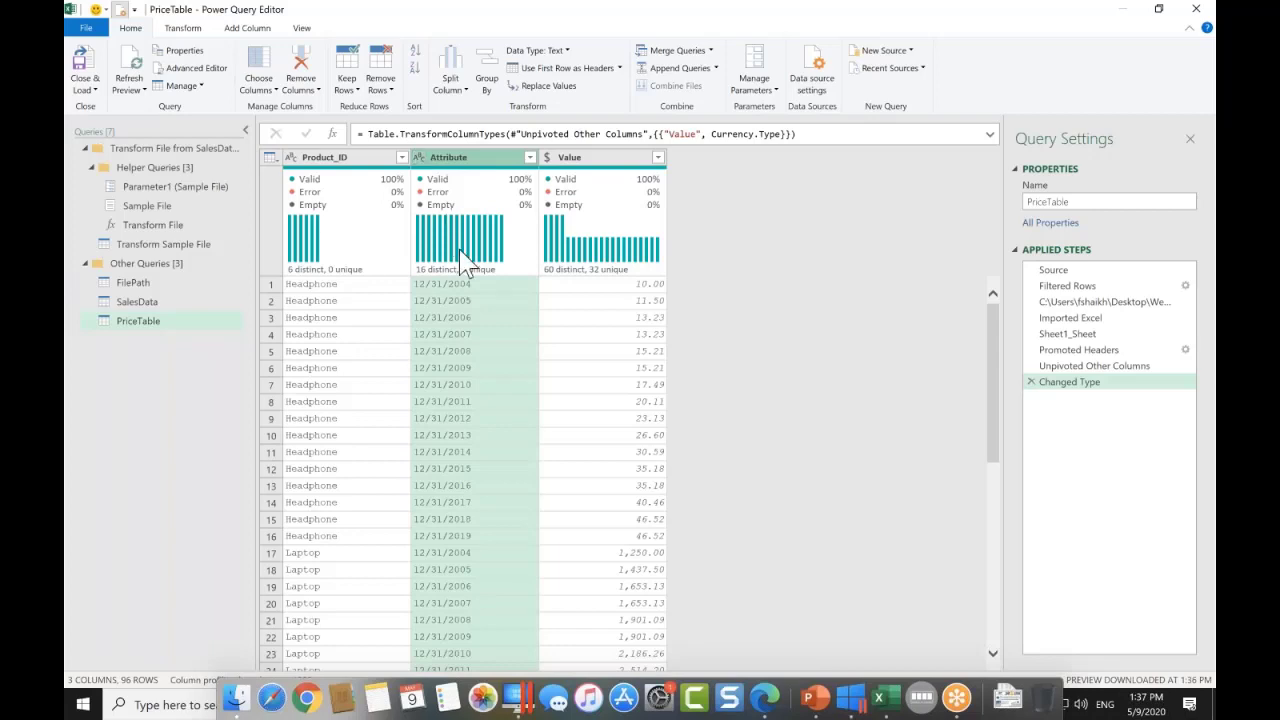
pyautogui.click(419, 158)
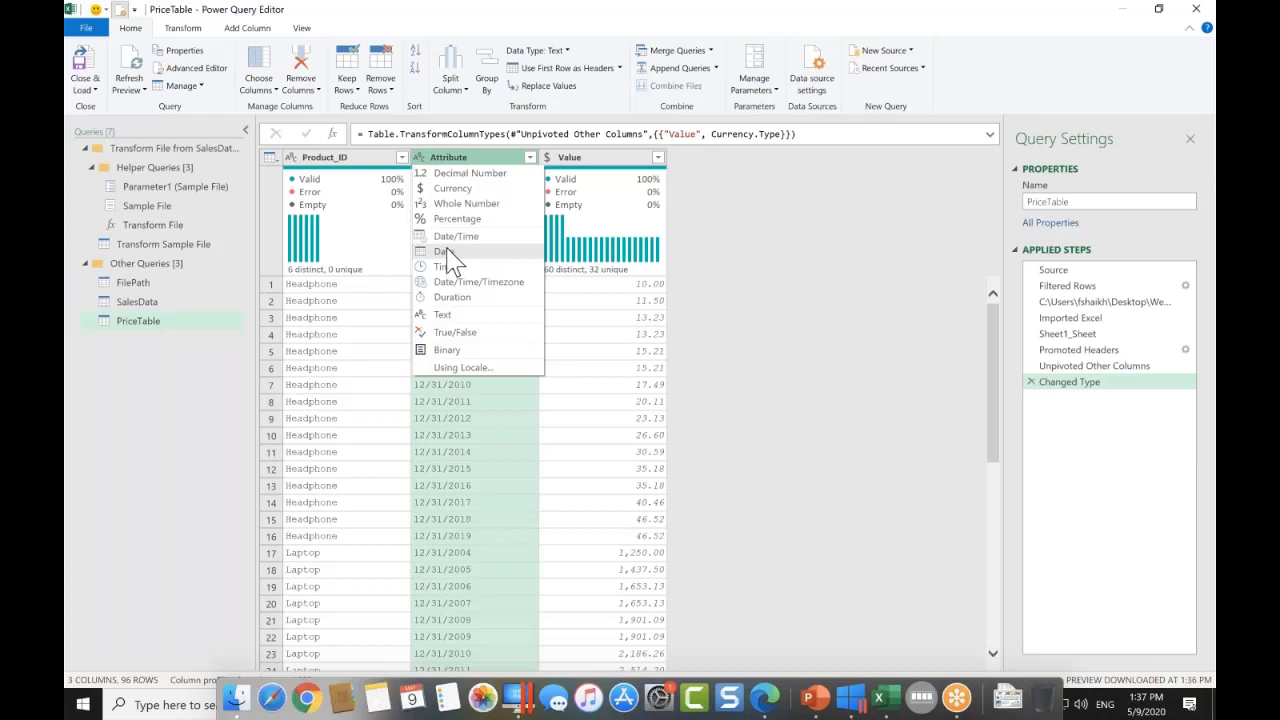
pyautogui.click(447, 256)
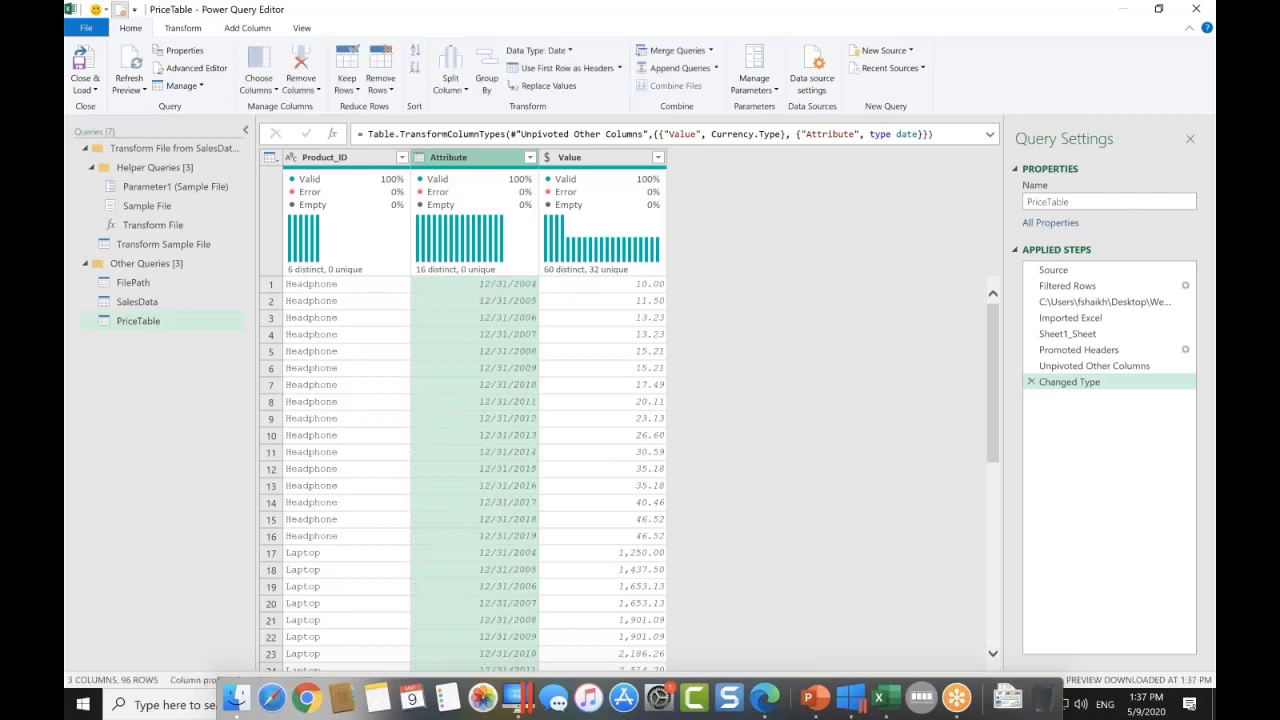
# Examine the OrderDate and other columns of the SalesData query, and return to the PriceTable query.
pyautogui.click(184, 304)
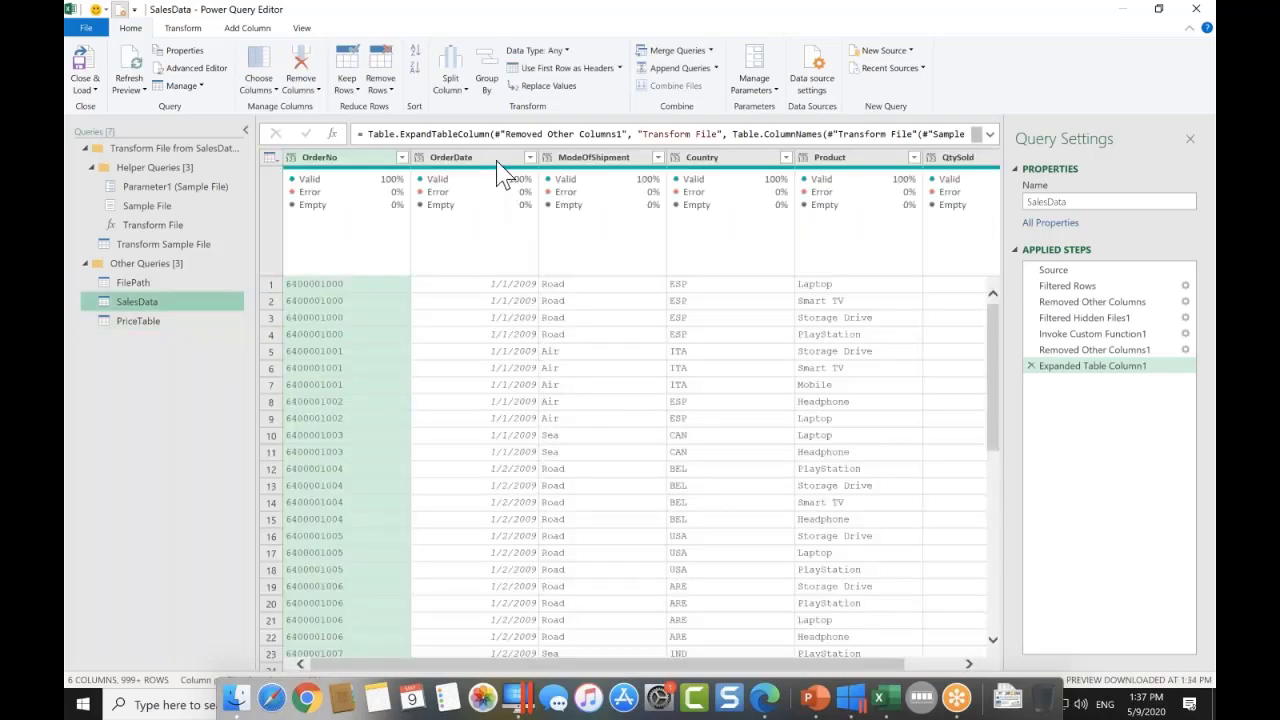
pyautogui.click(498, 160)
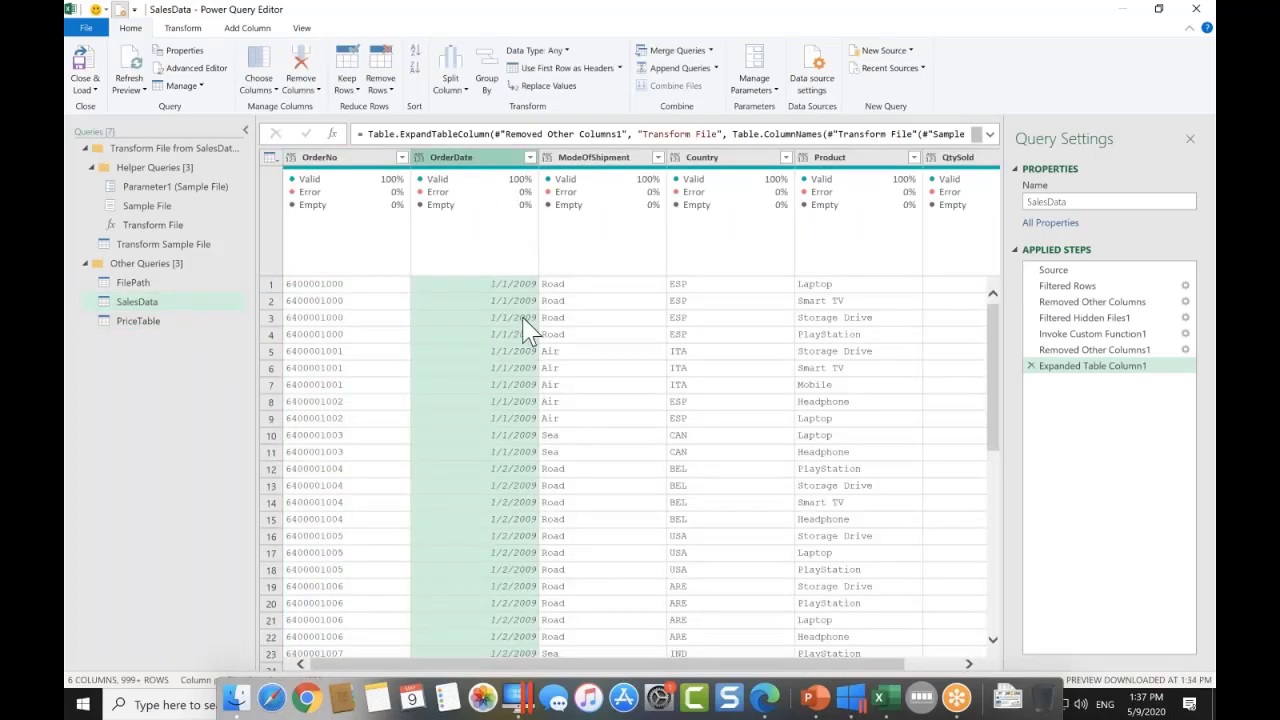
pyautogui.hscroll(1, 530, 330)
pyautogui.scroll(-7, 530, 330)
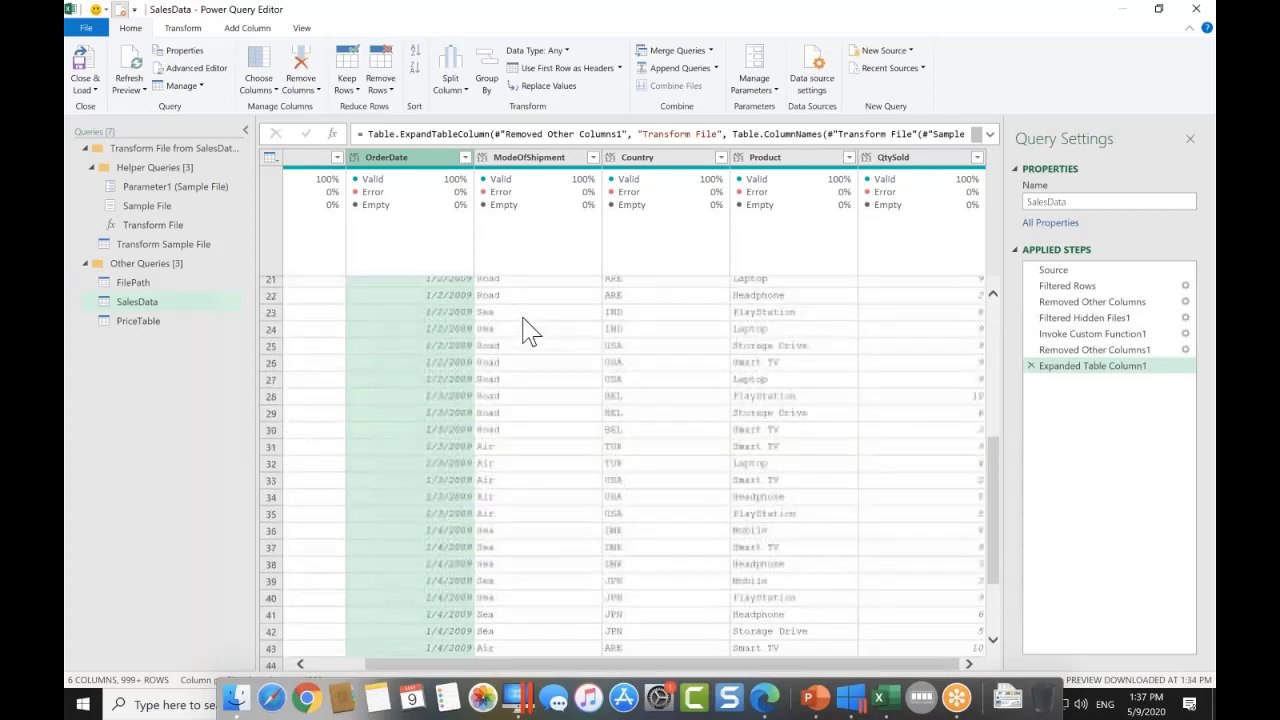
pyautogui.scroll(1, 530, 330)
pyautogui.scroll(6, 530, 330)
pyautogui.click(532, 163)
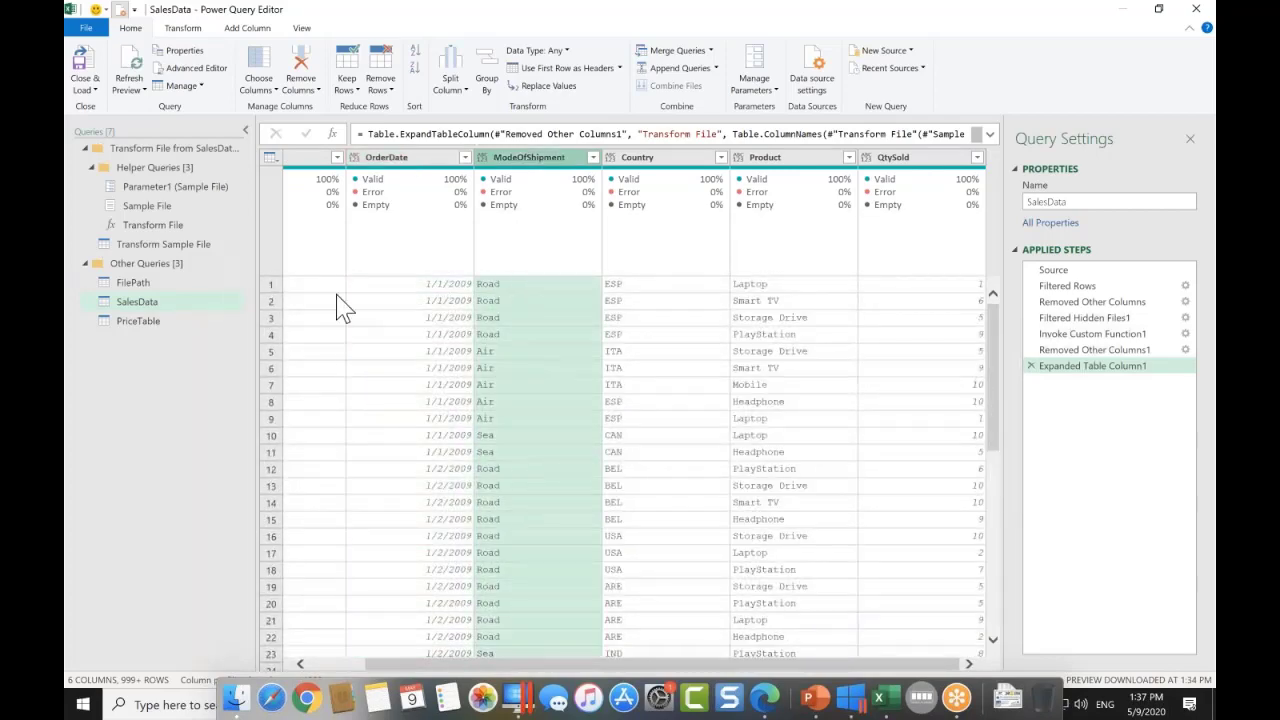
pyautogui.click(140, 321)
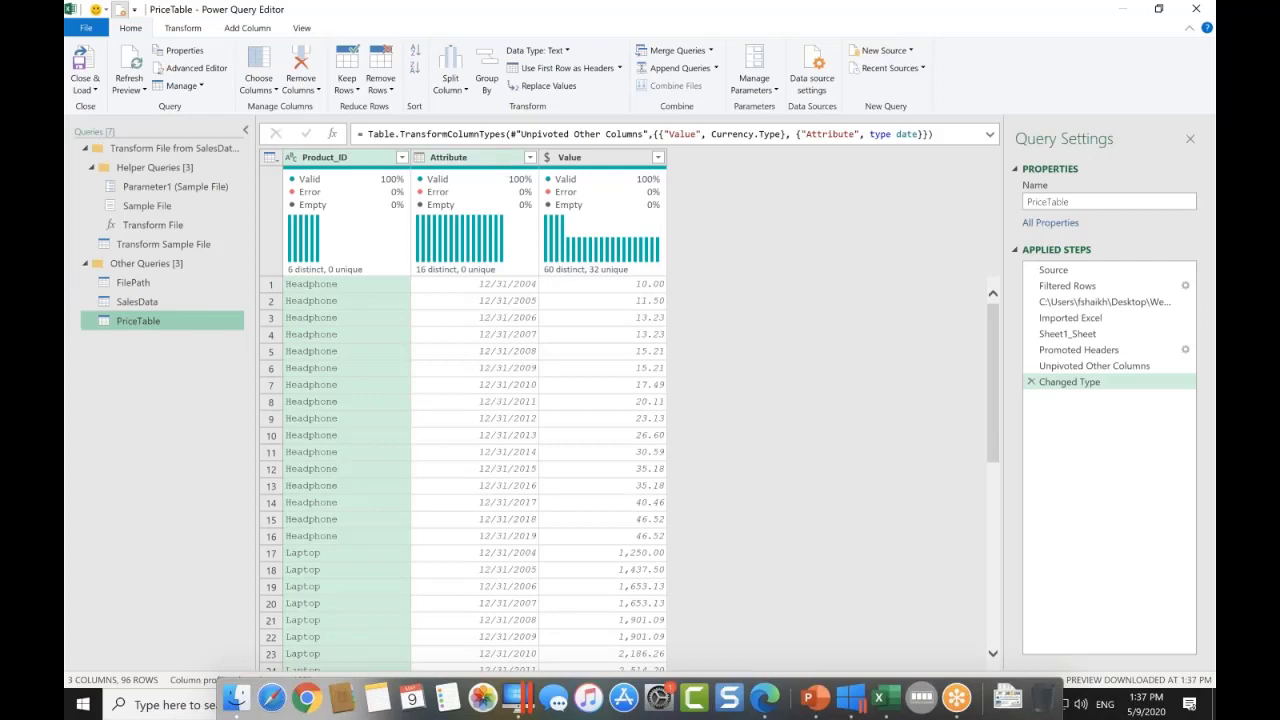
# Add a Start of Year date column calculated from the Attribute column of PriceTable.
pyautogui.click(500, 160)
pyautogui.click(185, 30)
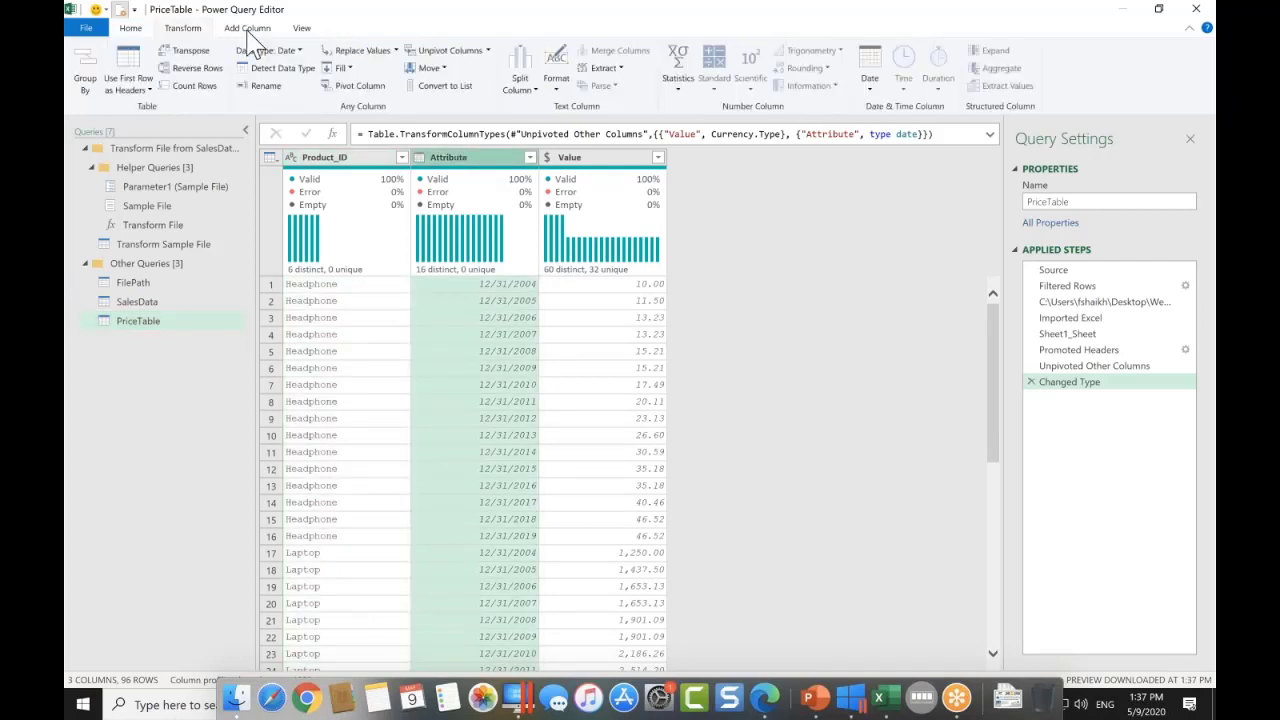
pyautogui.click(247, 30)
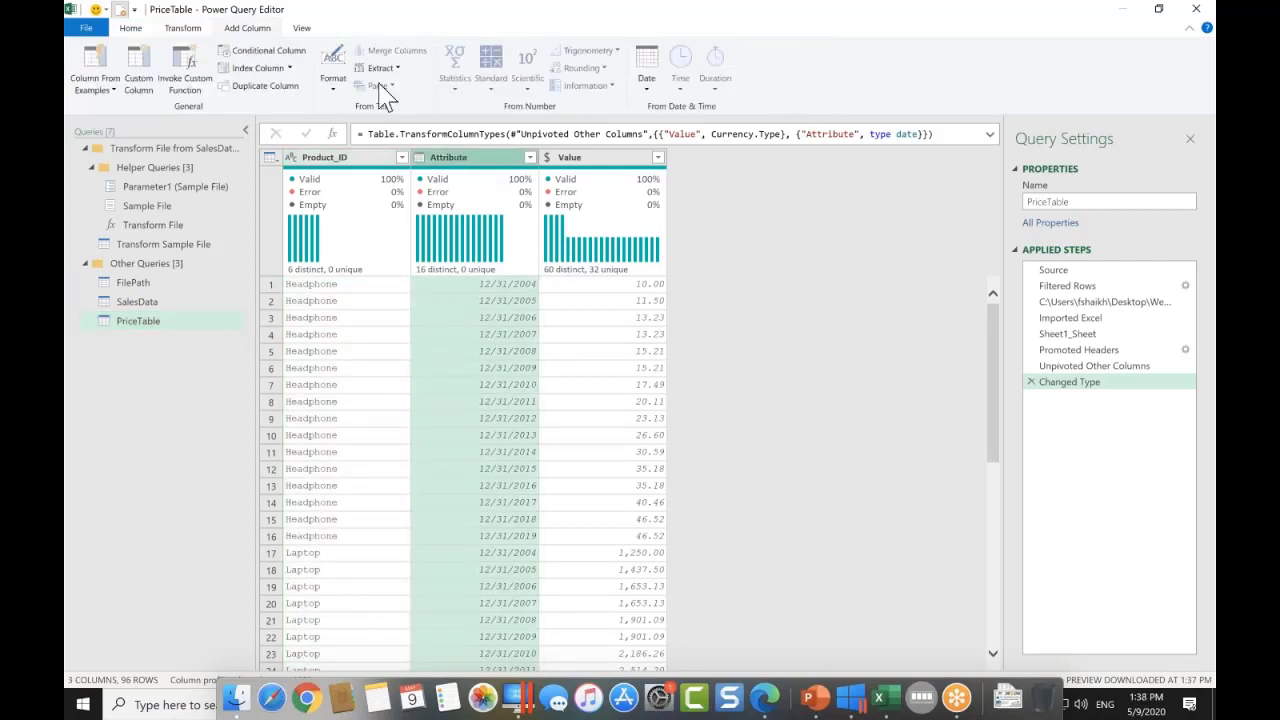
pyautogui.click(646, 78)
pyautogui.moveTo(676, 167)
pyautogui.click(812, 182)
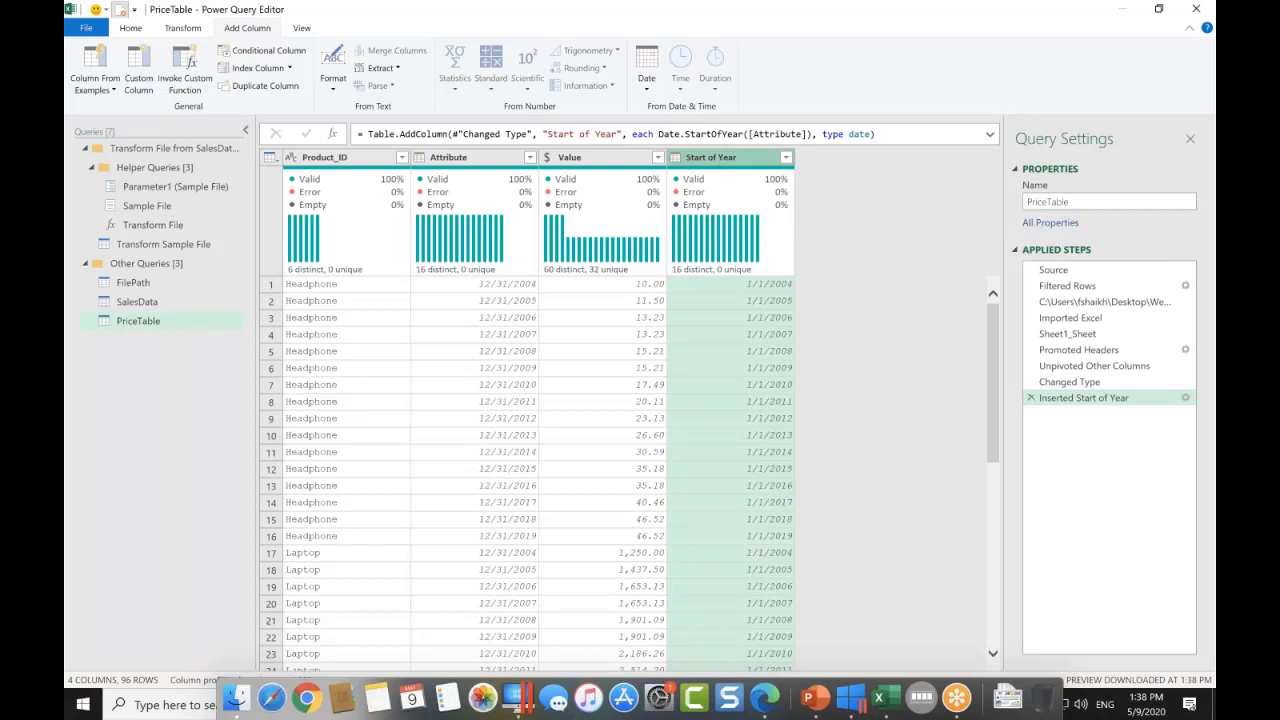
pyautogui.rightClick(731, 171)
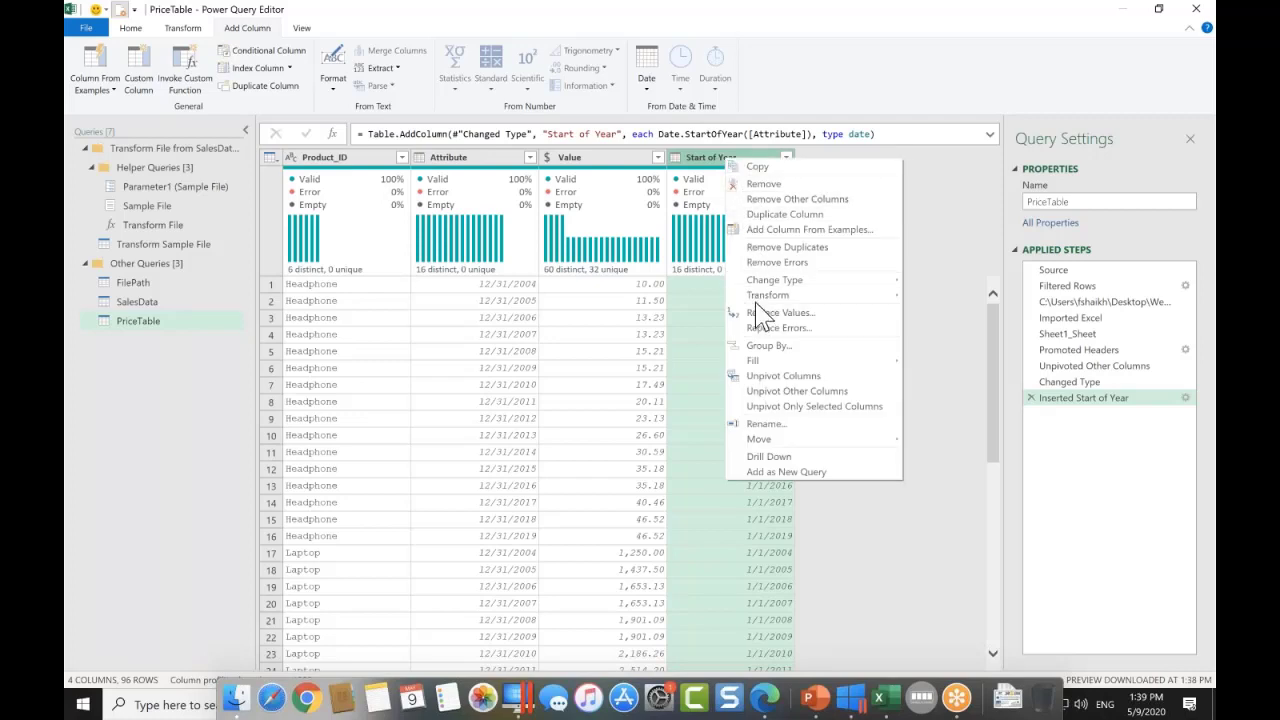
pyautogui.click(695, 172)
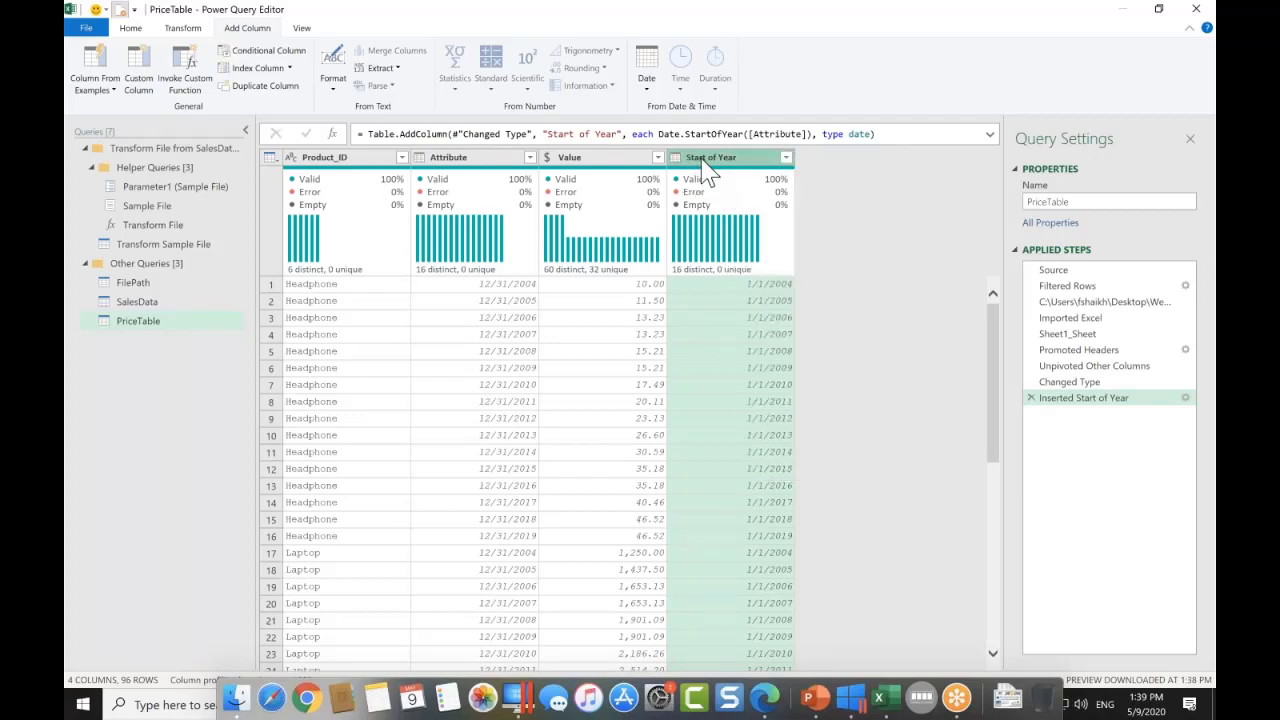
# Set the data type of both the Attribute and Start of Year columns to Whole Number.
pyautogui.click(463, 162)
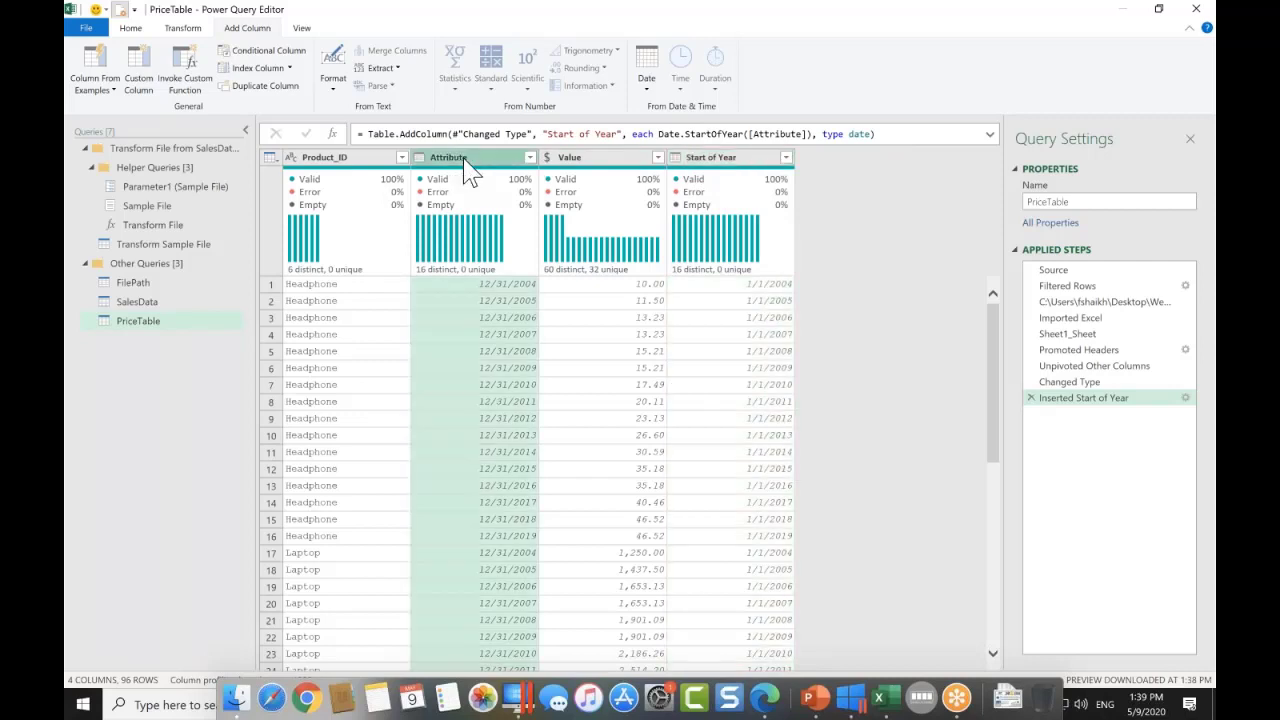
pyautogui.keyDown('ctrl'); pyautogui.click(731, 163); pyautogui.keyUp('ctrl')
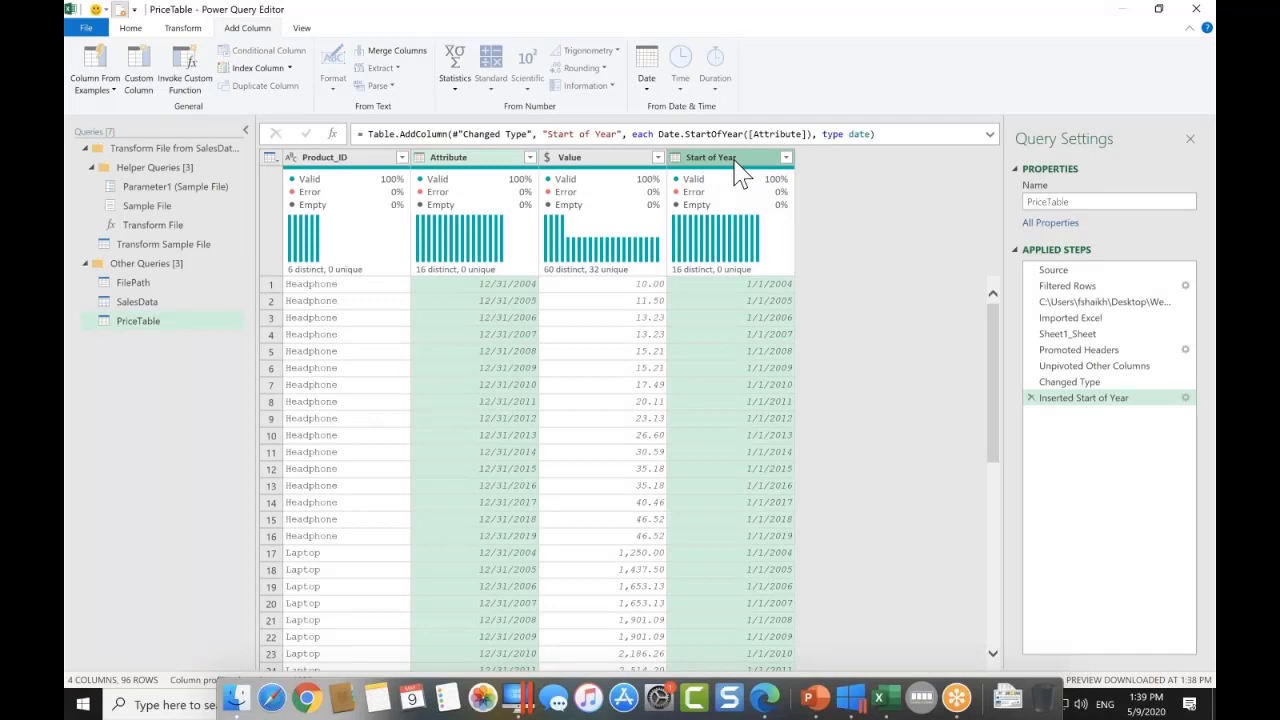
pyautogui.click(131, 28)
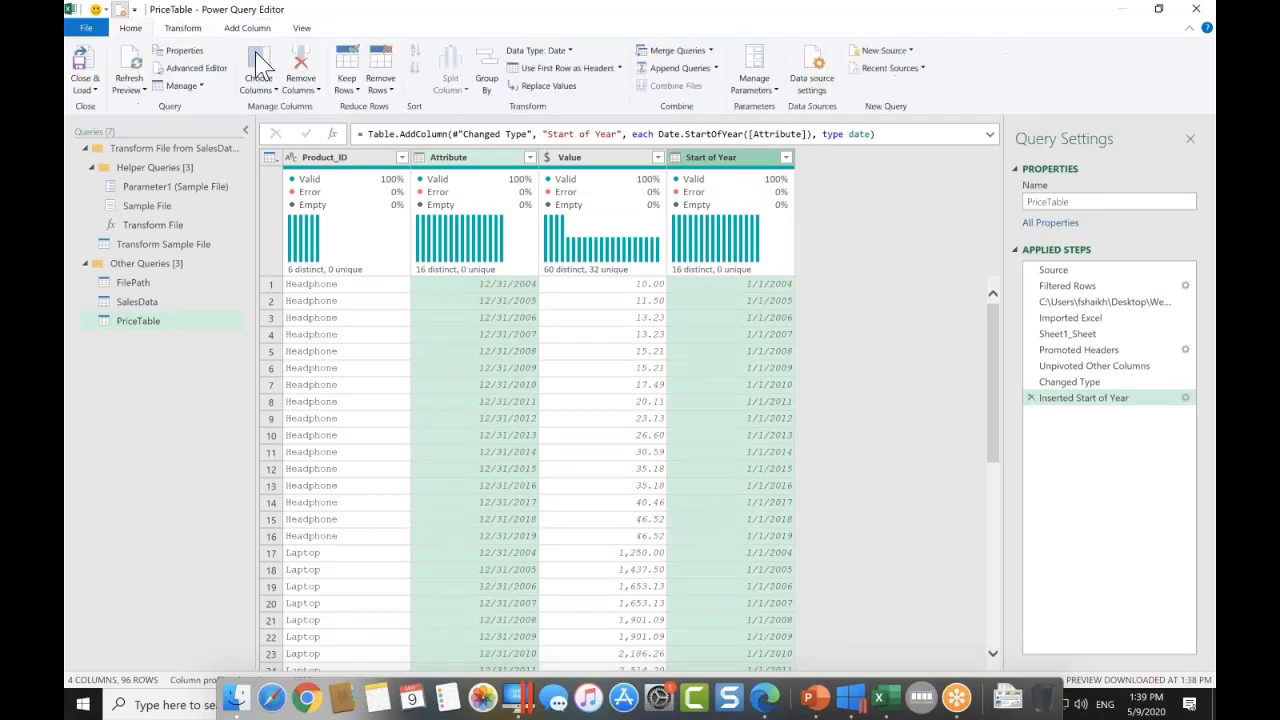
pyautogui.click(566, 52)
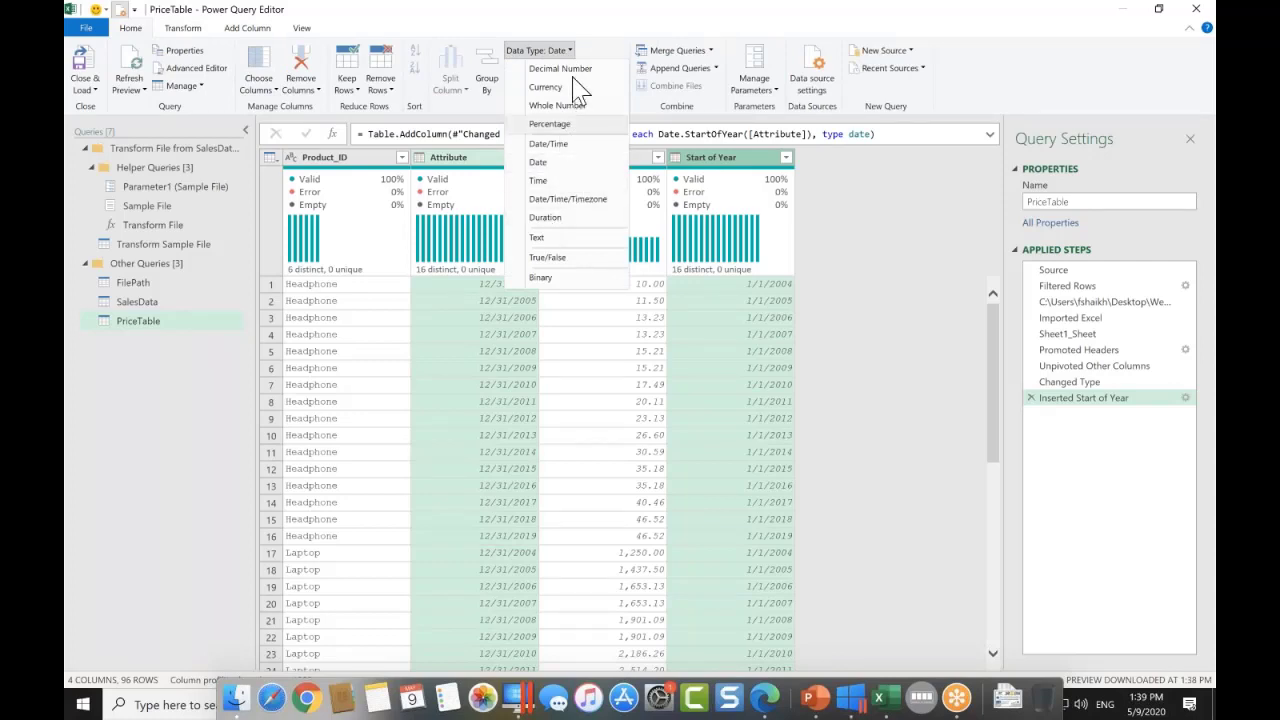
pyautogui.press('Escape')
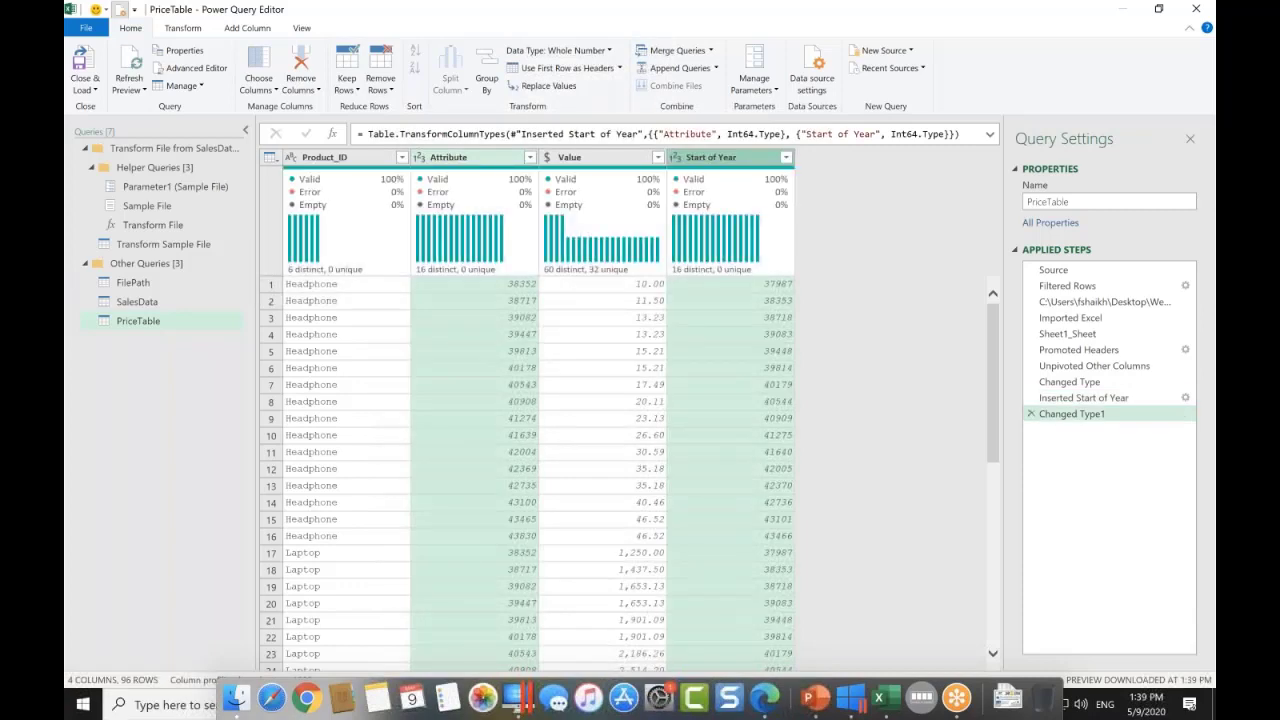
# Add a custom column named Mydates with the formula {[Start of Year]..[Attribute]}.
pyautogui.moveTo(602, 262)
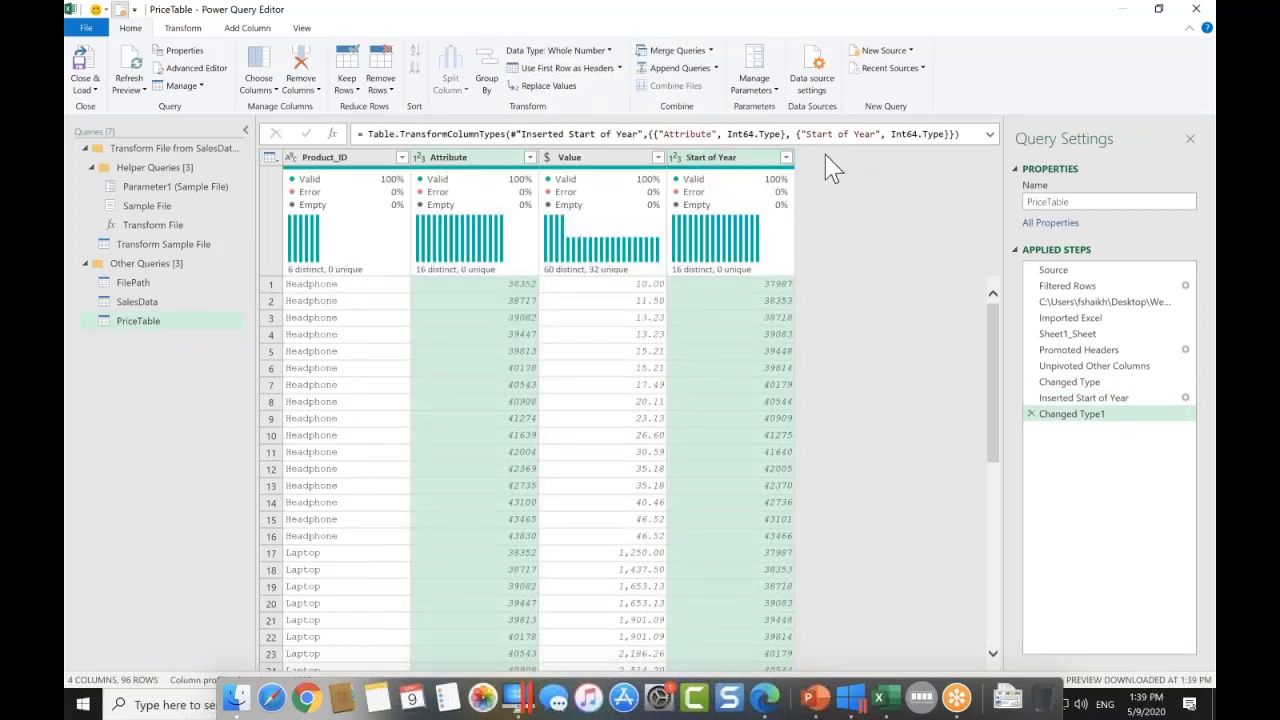
pyautogui.click(247, 28)
pyautogui.click(140, 78)
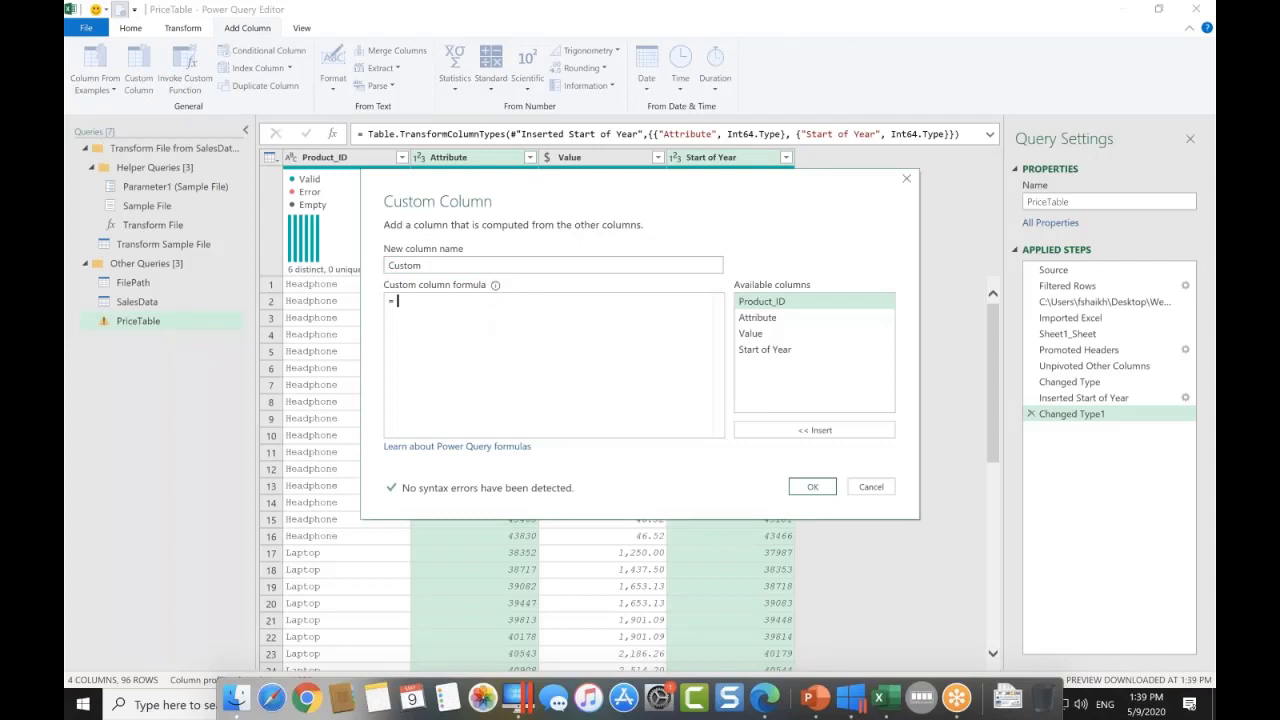
pyautogui.doubleClick(392, 265)
pyautogui.write('Mydates')
pyautogui.click(447, 306)
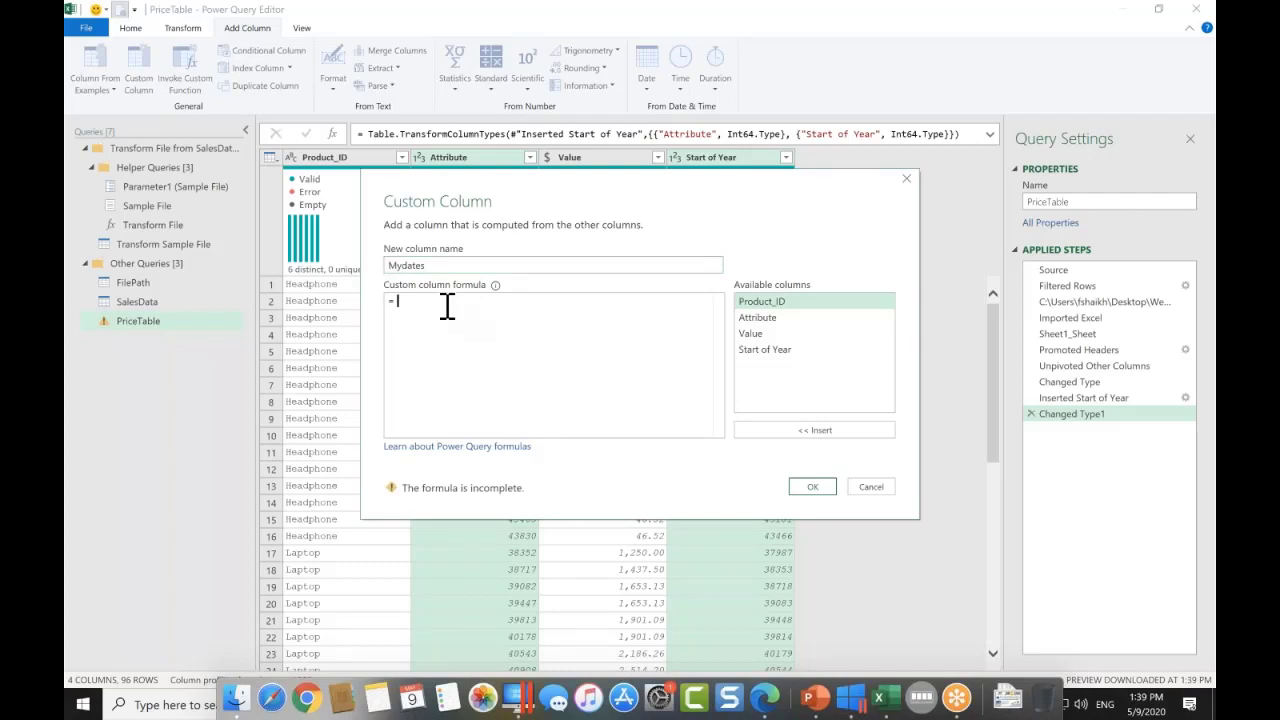
pyautogui.write('{')
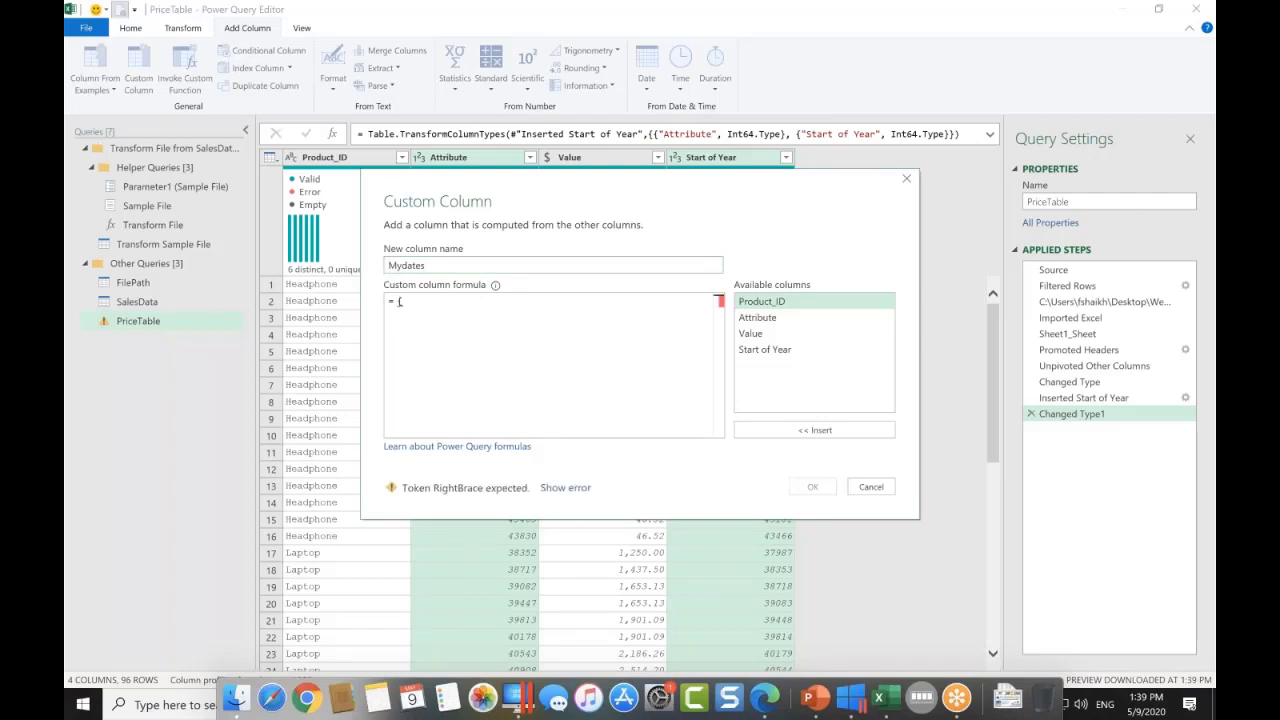
pyautogui.doubleClick(759, 351)
pyautogui.write(',')
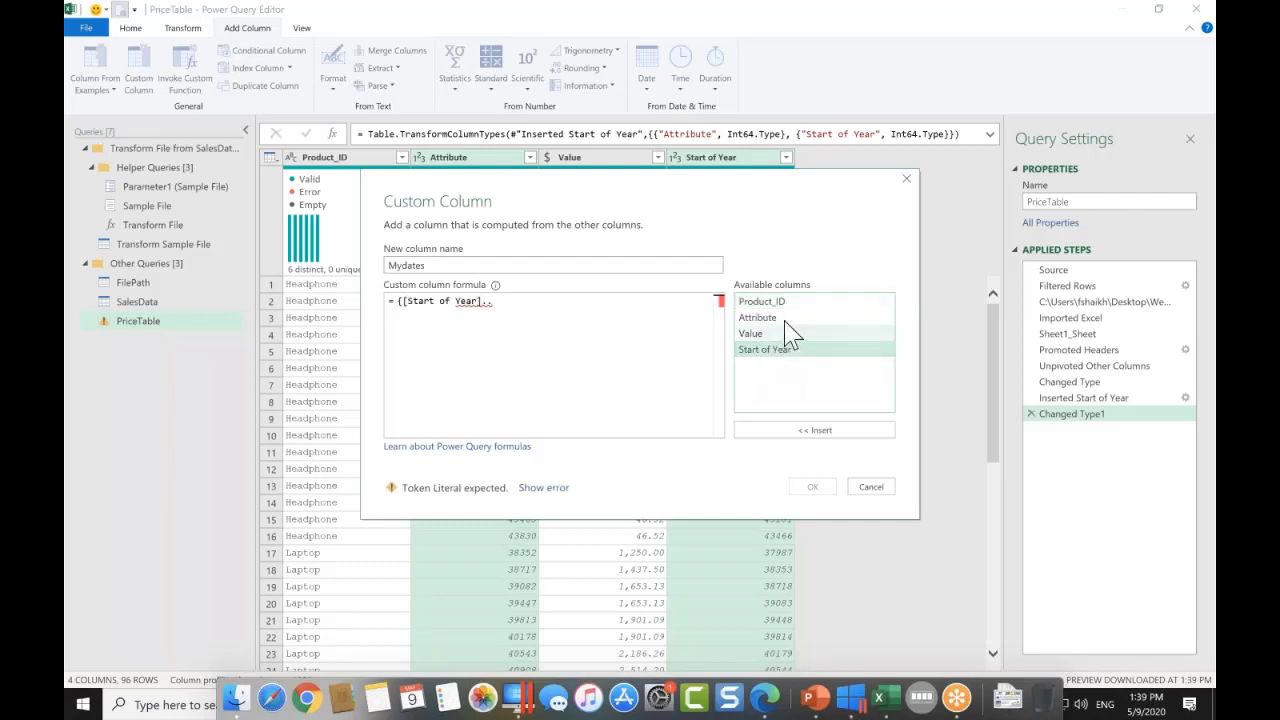
pyautogui.doubleClick(775, 318)
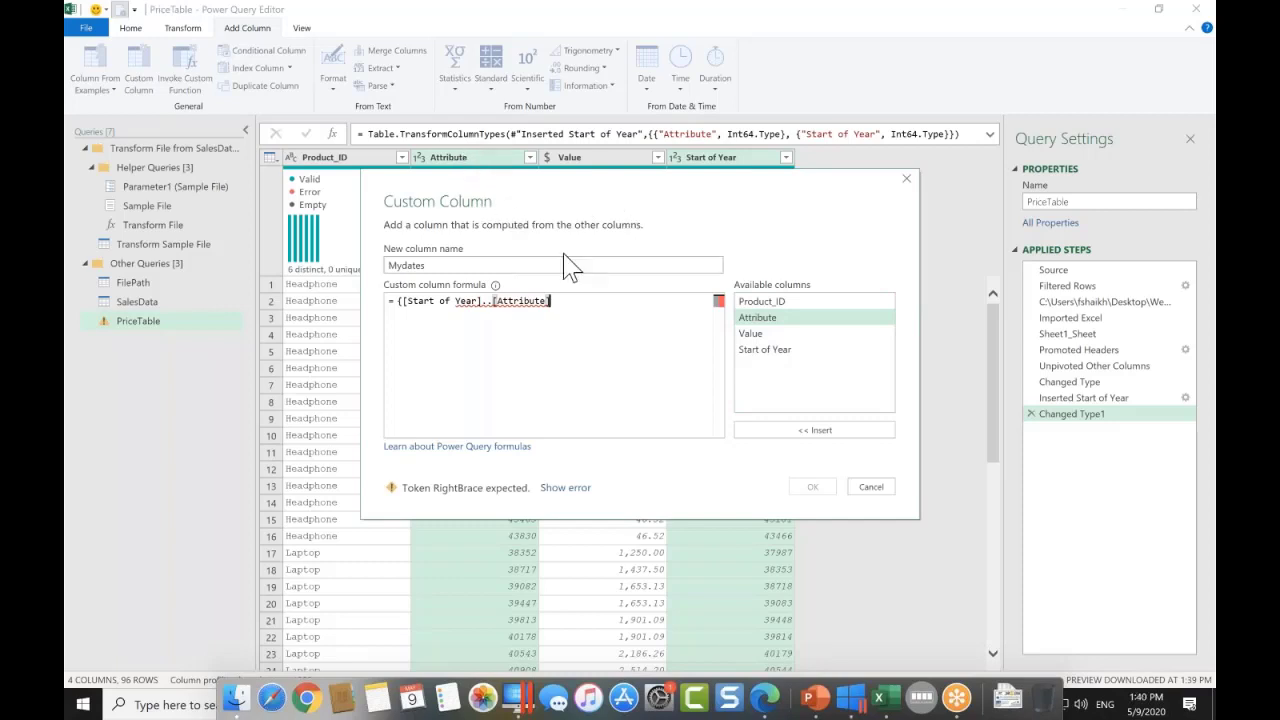
pyautogui.write('}')
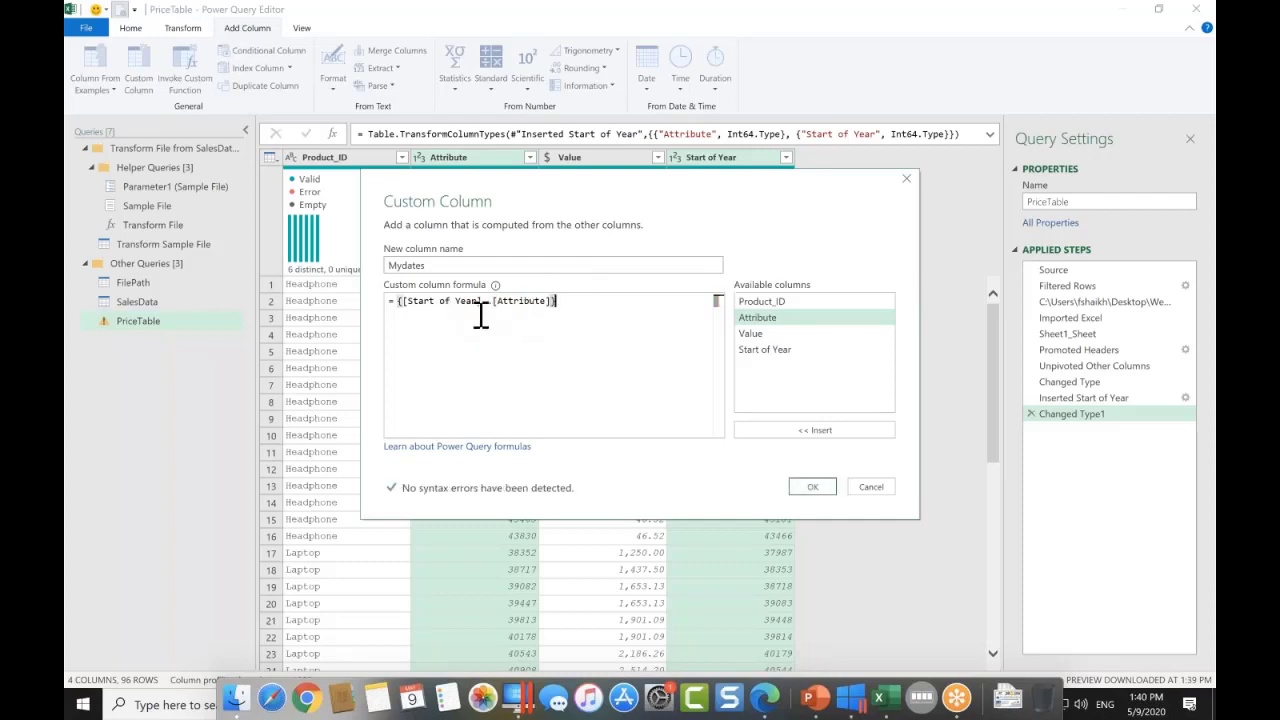
pyautogui.click(815, 490)
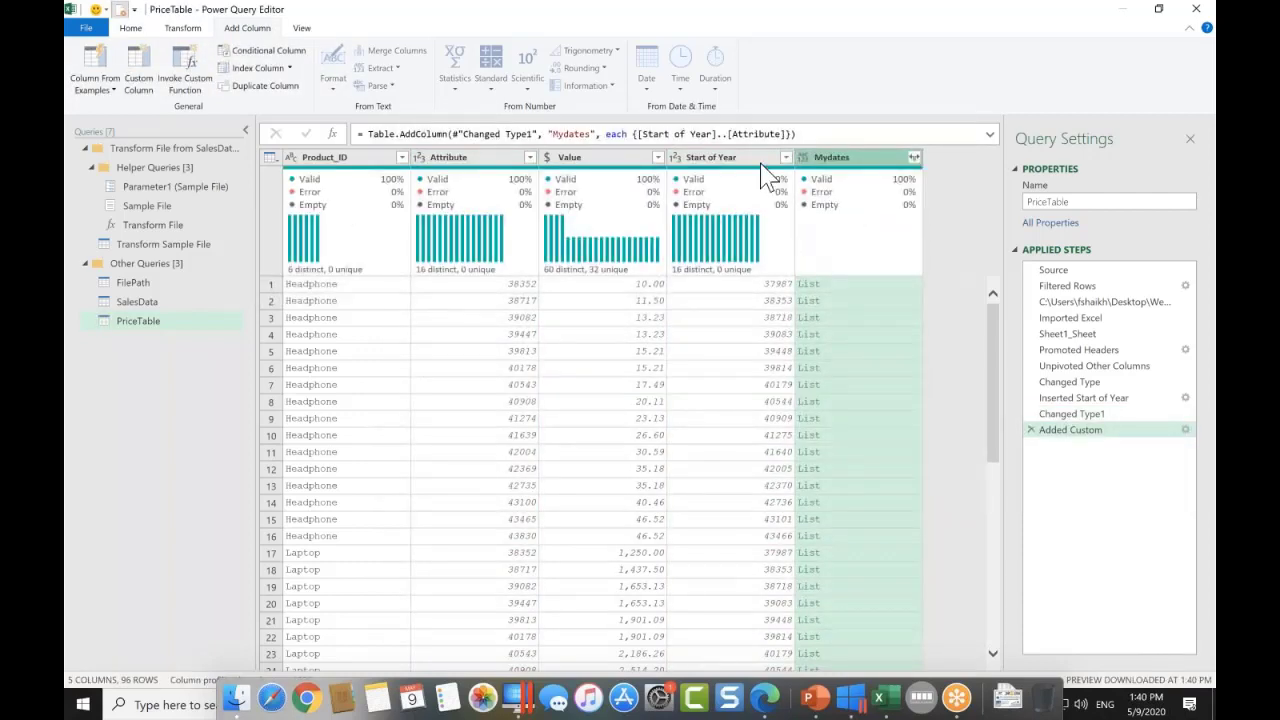
# Remove the Start of Year and Attribute columns from PriceTable.
pyautogui.click(749, 160)
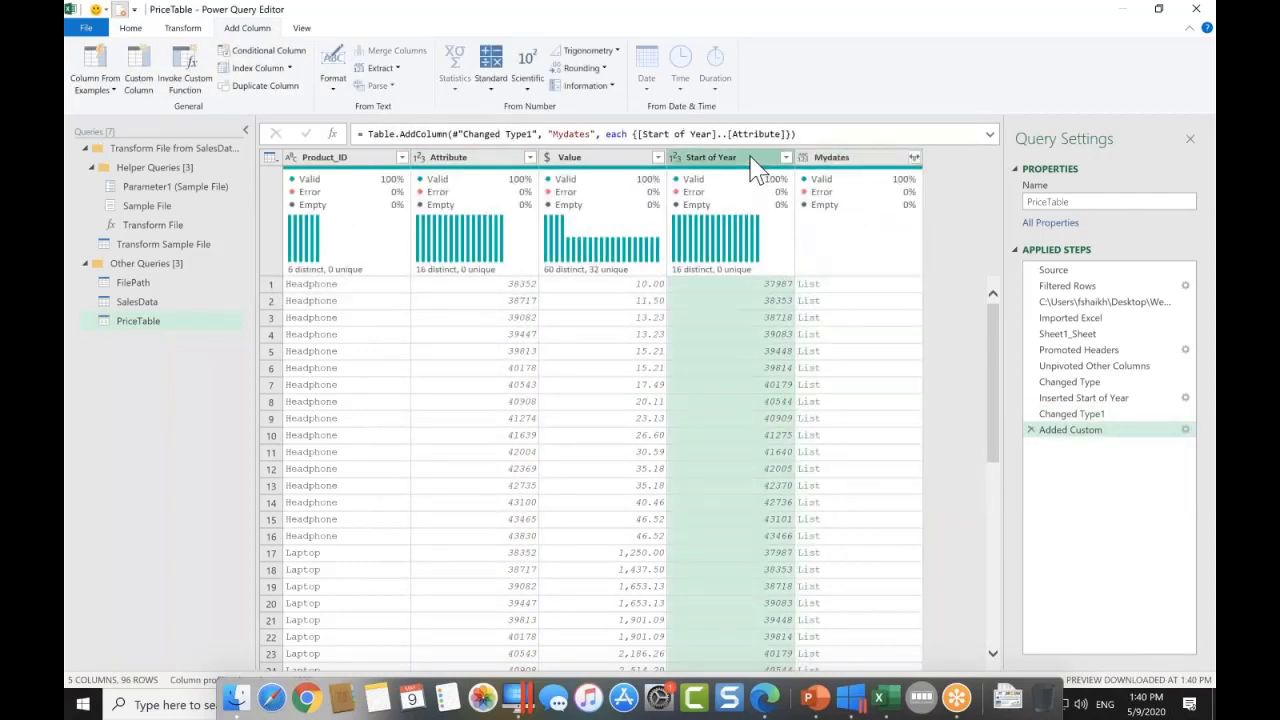
pyautogui.keyDown('ctrl'); pyautogui.click(492, 160); pyautogui.keyUp('ctrl')
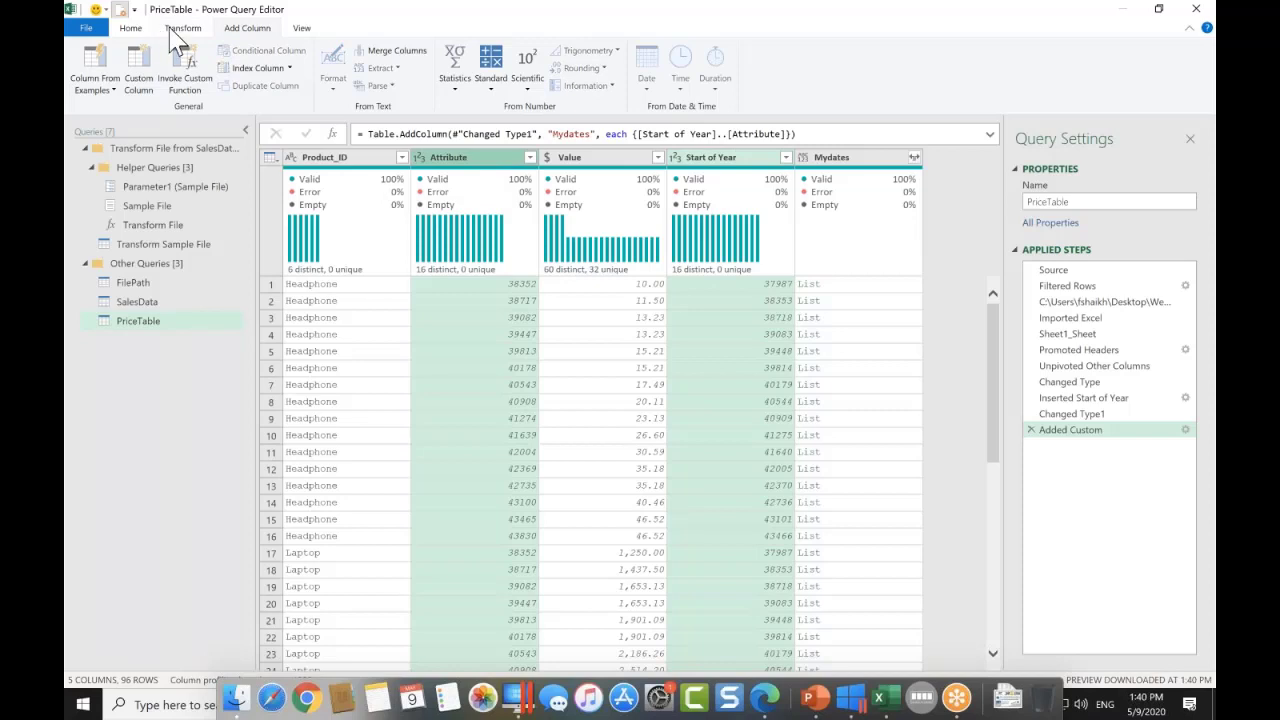
pyautogui.click(182, 29)
pyautogui.click(130, 28)
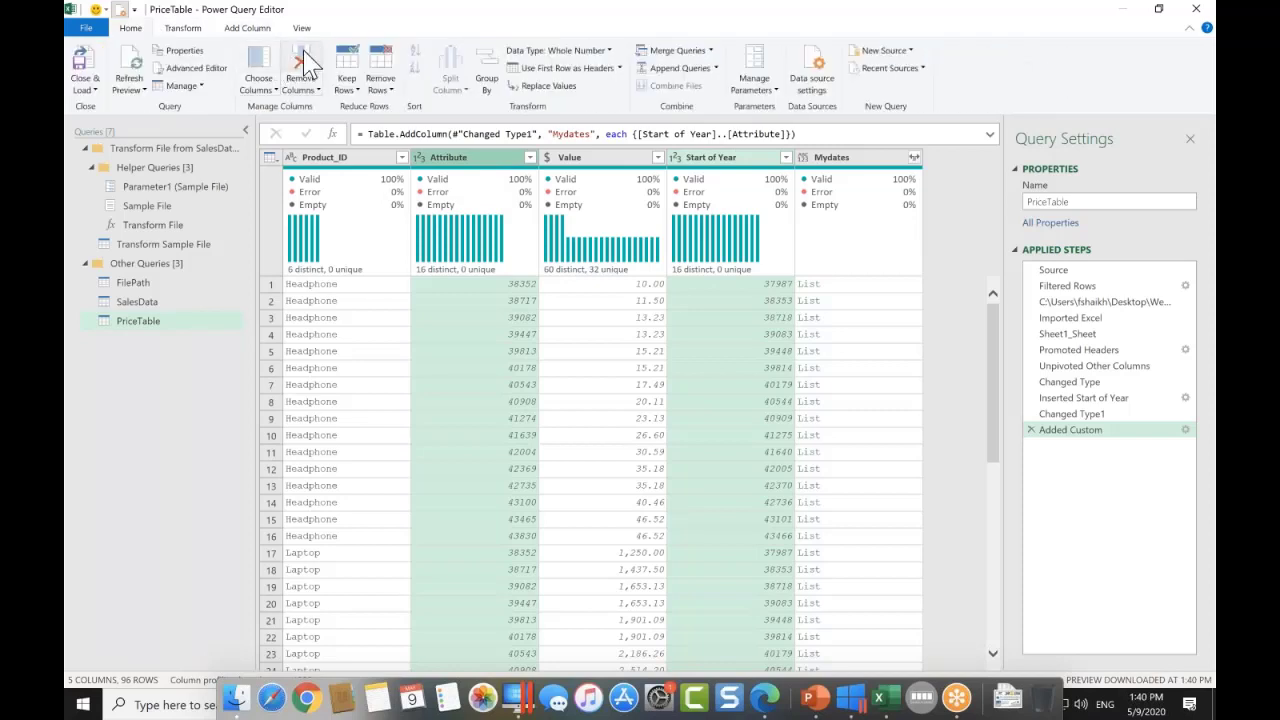
pyautogui.press('Delete')
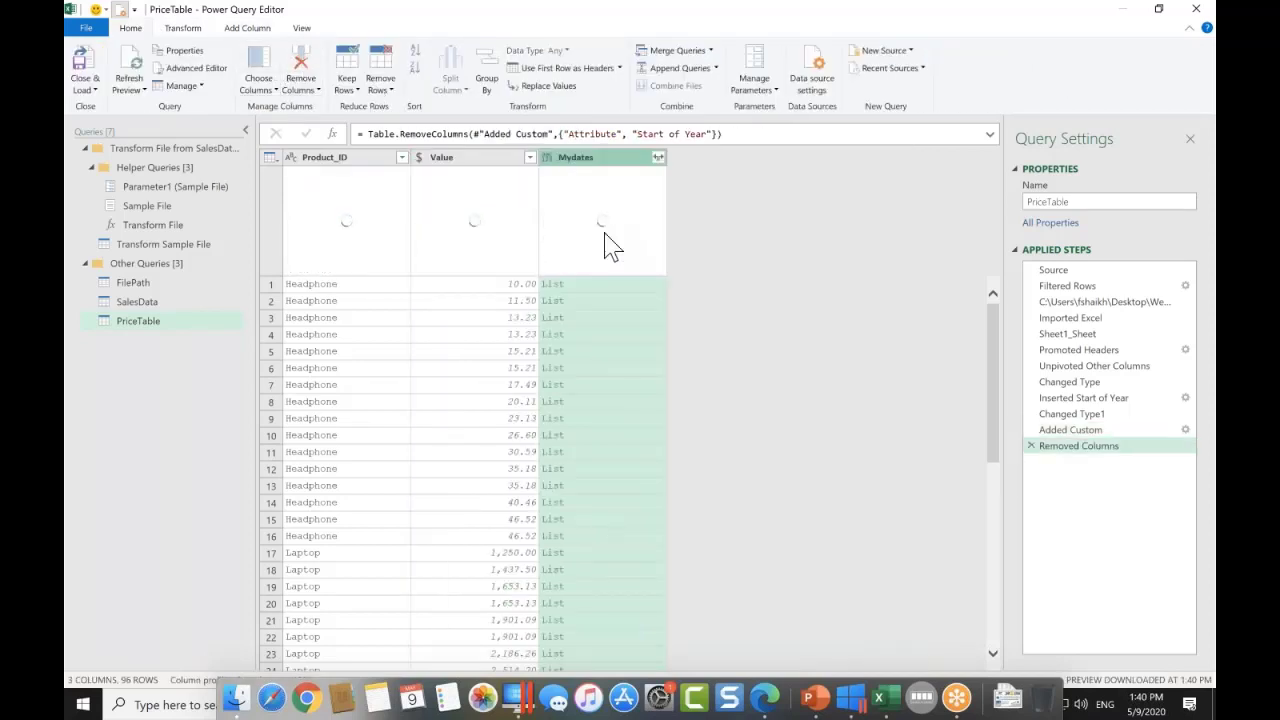
# Preview the date list in the first row of Mydates, enlarging the preview area to inspect its values.
pyautogui.click(587, 287)
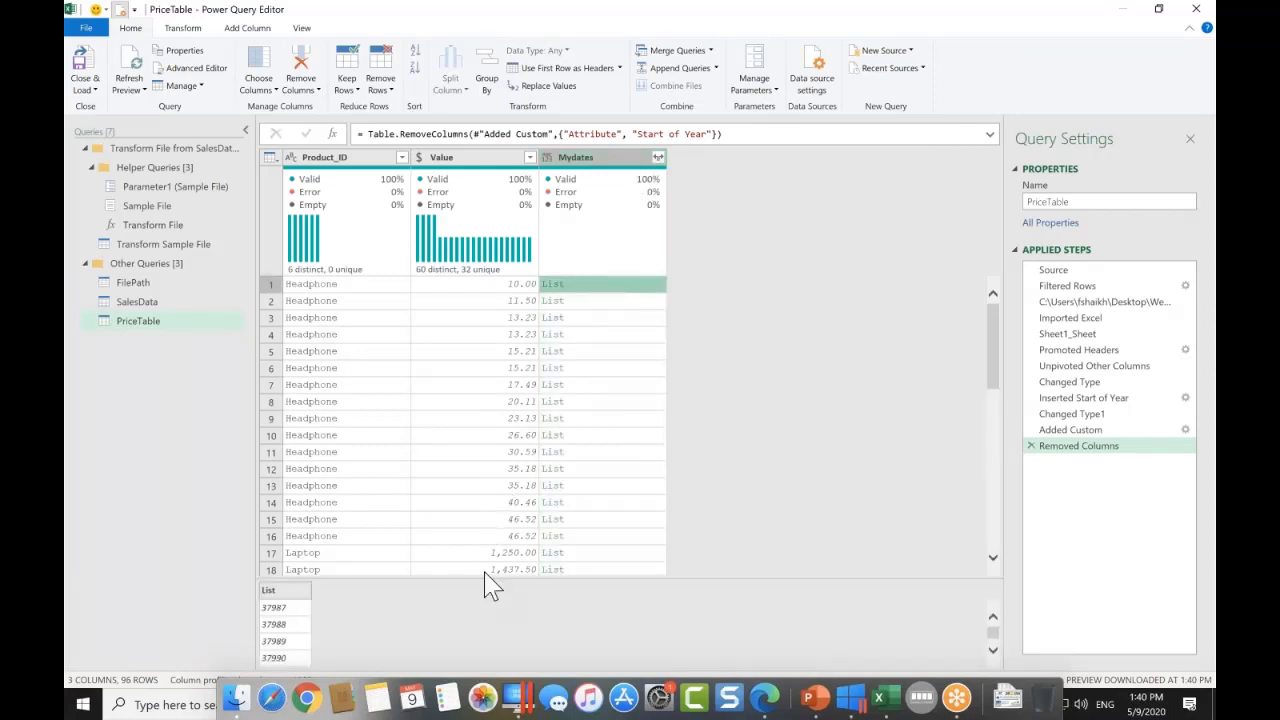
pyautogui.moveTo(489, 578); pyautogui.dragTo(485, 402)
pyautogui.scroll(-2, 391, 494)
pyautogui.scroll(2, 391, 494)
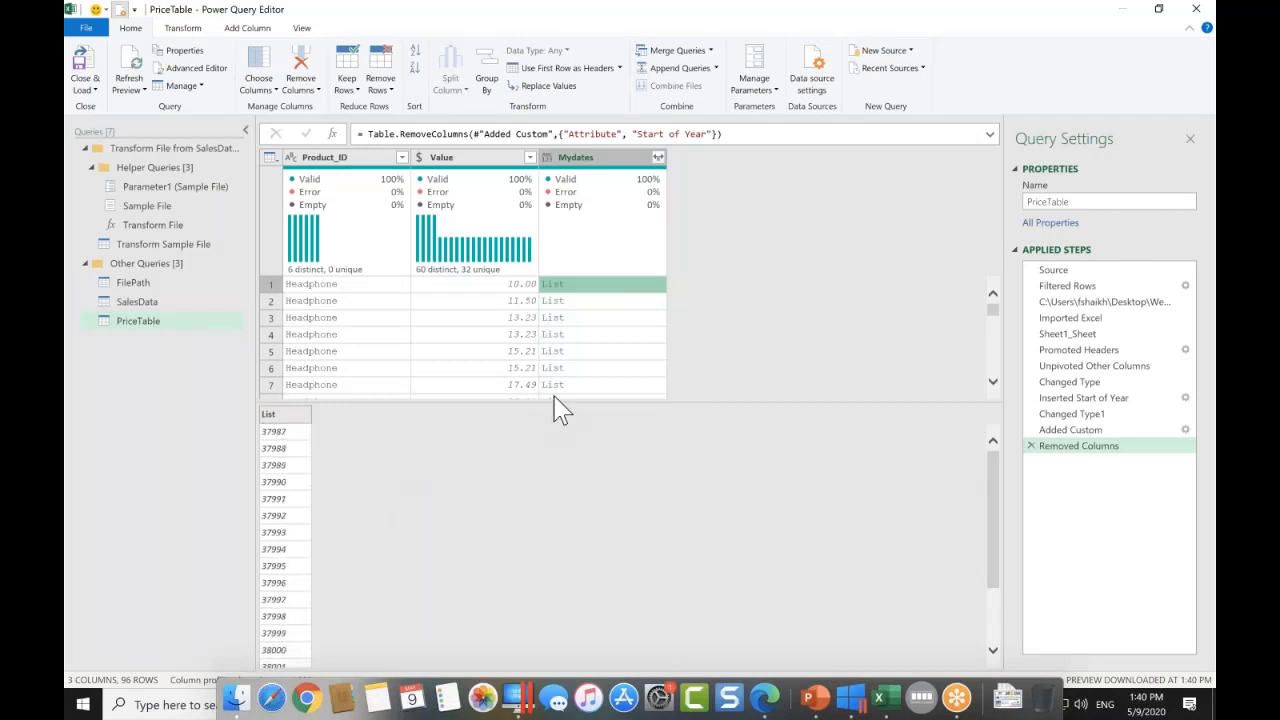
pyautogui.moveTo(551, 399); pyautogui.dragTo(521, 537)
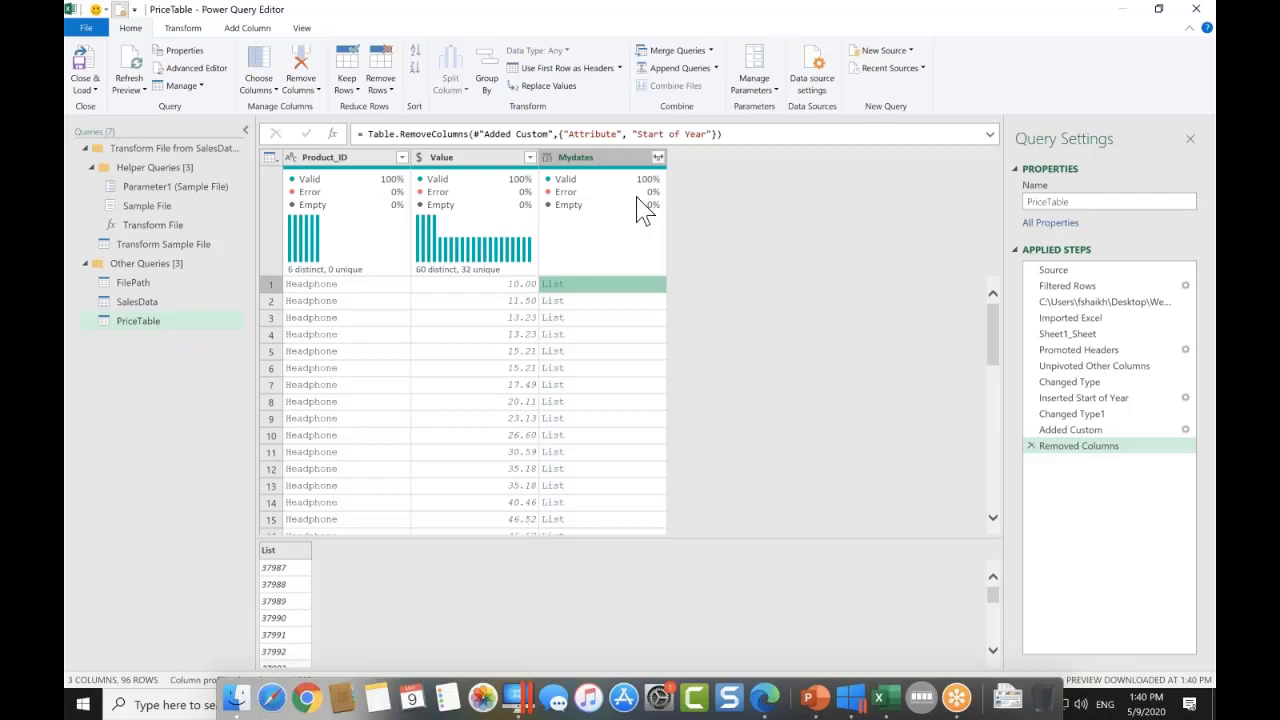
# Expand the Mydates lists to new rows.
pyautogui.click(648, 157)
pyautogui.click(658, 157)
pyautogui.click(648, 179)
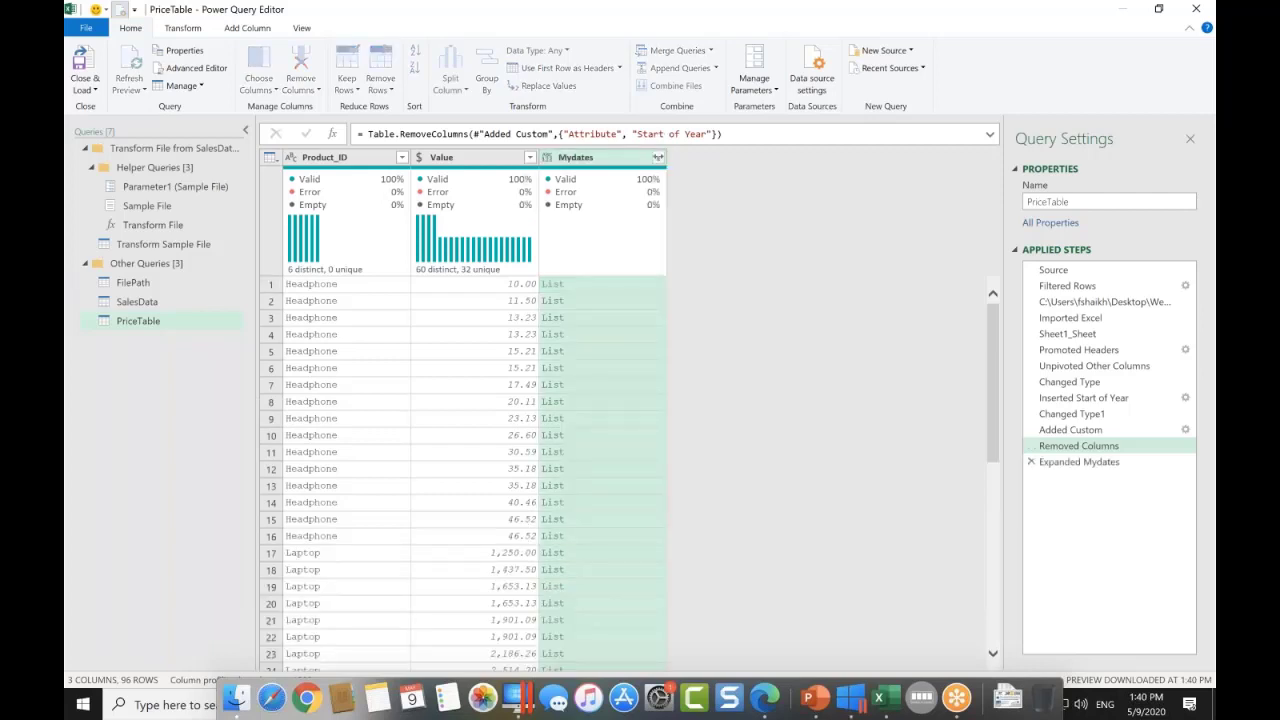
# Set the data type of the Mydates column to Date and look through the daily price rows.
pyautogui.click(547, 157)
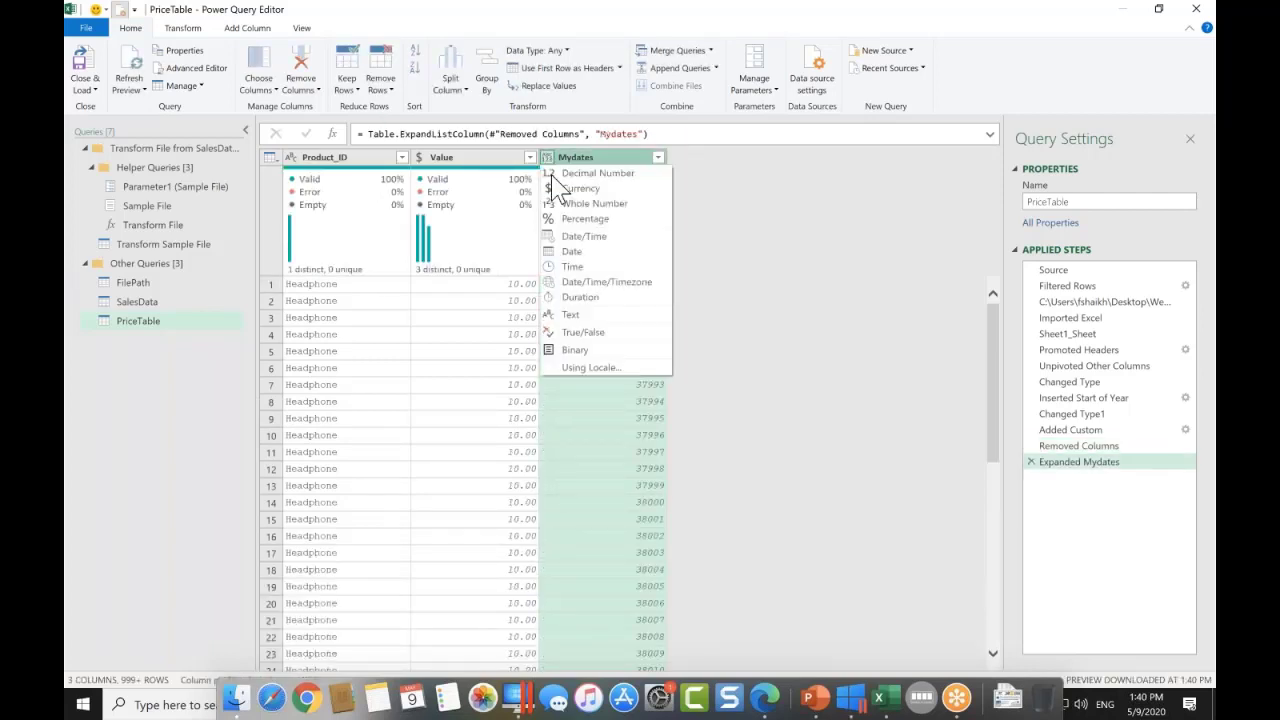
pyautogui.click(558, 252)
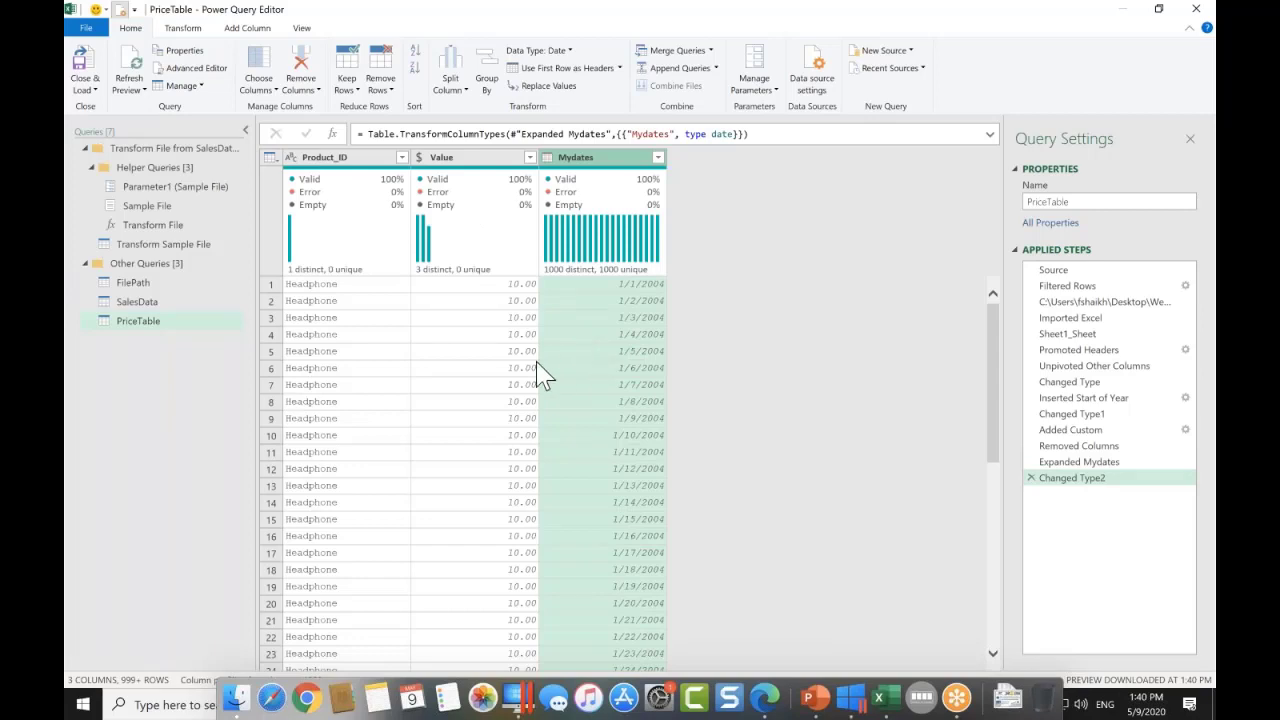
pyautogui.scroll(-10, 538, 375)
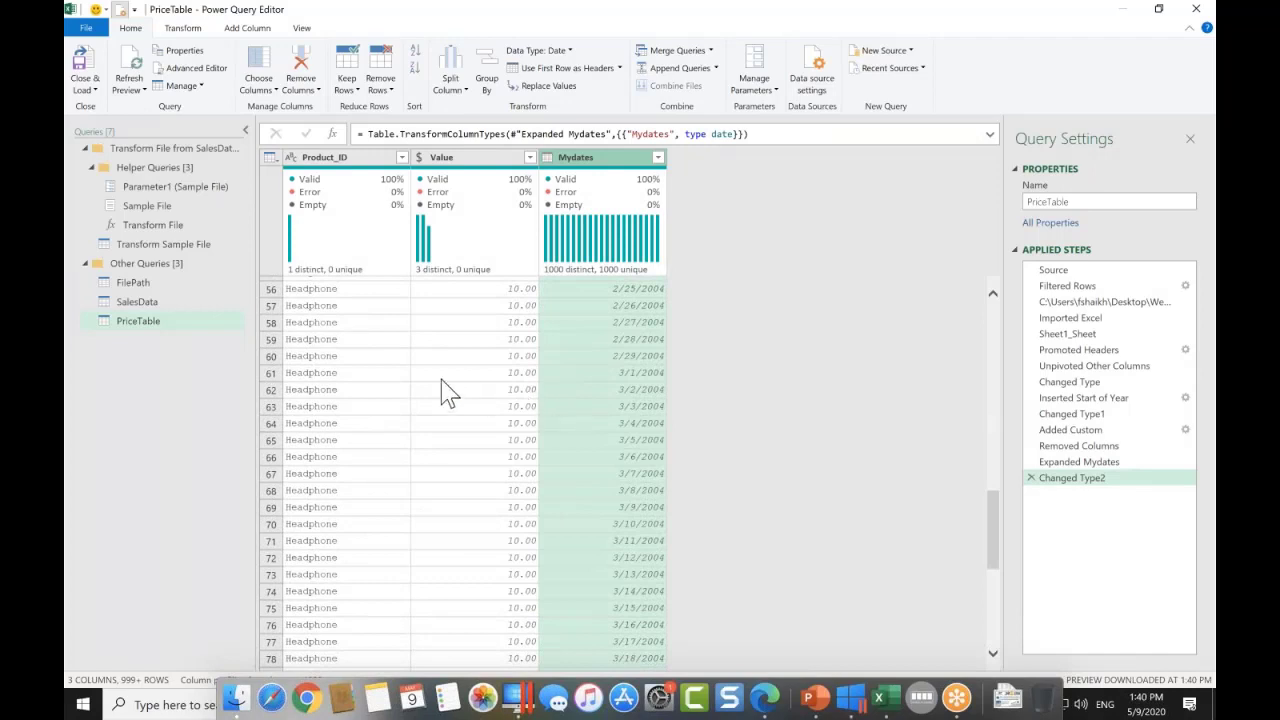
pyautogui.scroll(-20, 497, 415)
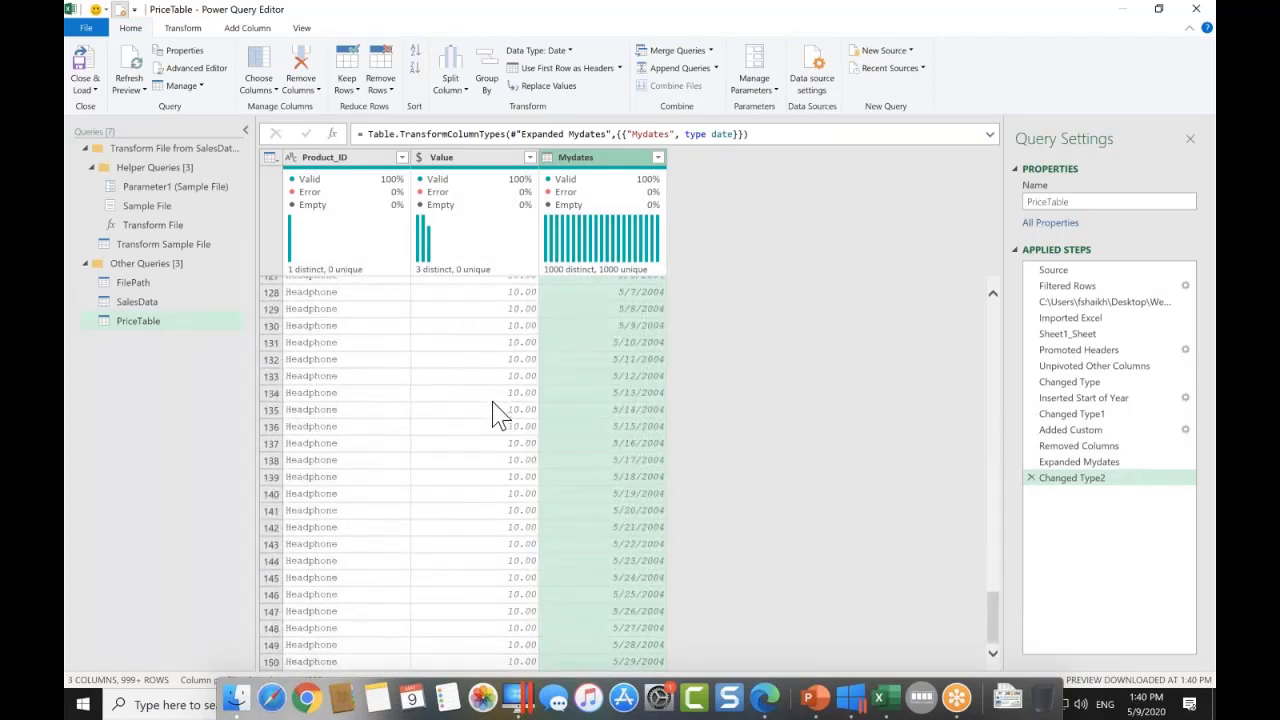
pyautogui.scroll(-17, 497, 415)
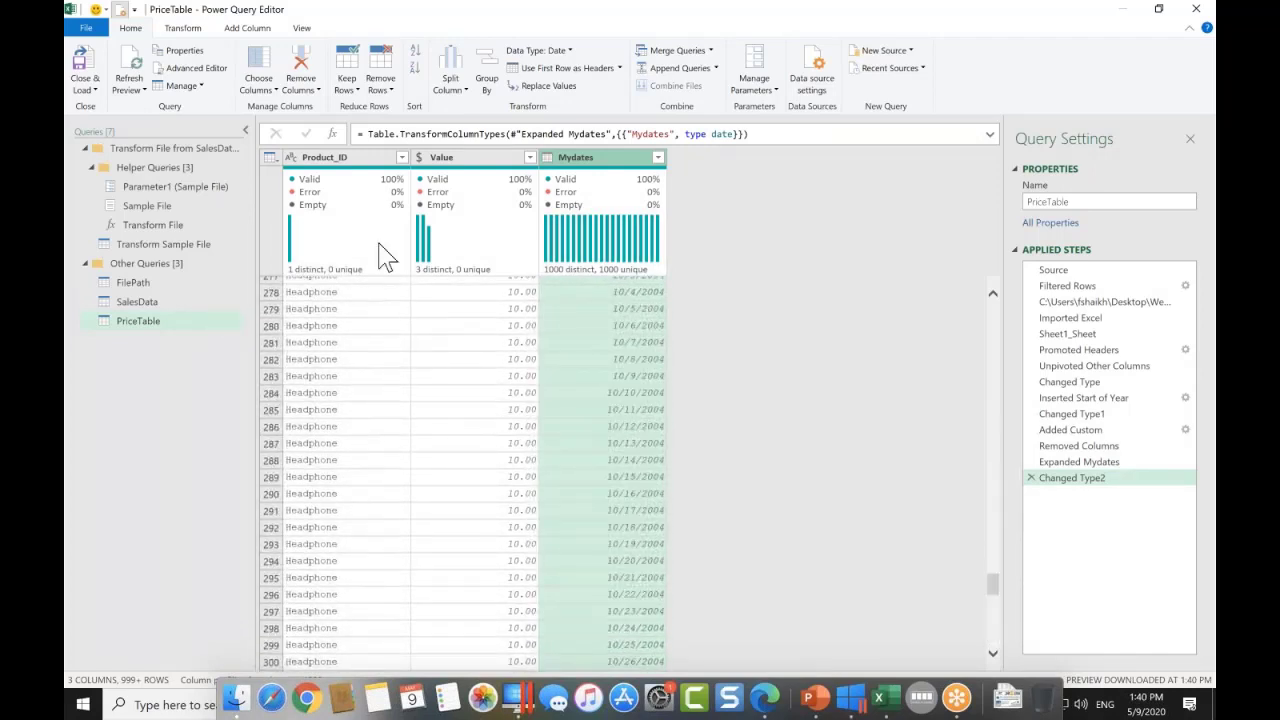
# Compare the SalesData and PriceTable queries, ending on the Product column of SalesData.
pyautogui.click(209, 302)
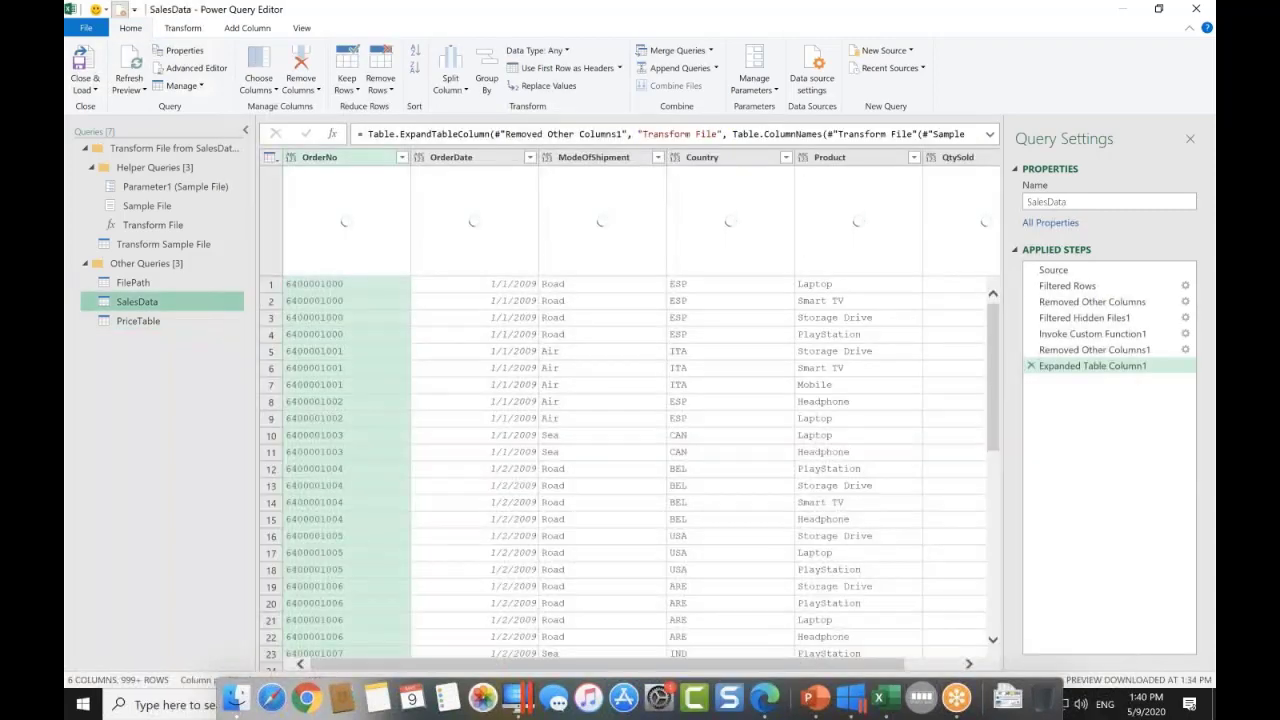
pyautogui.click(203, 320)
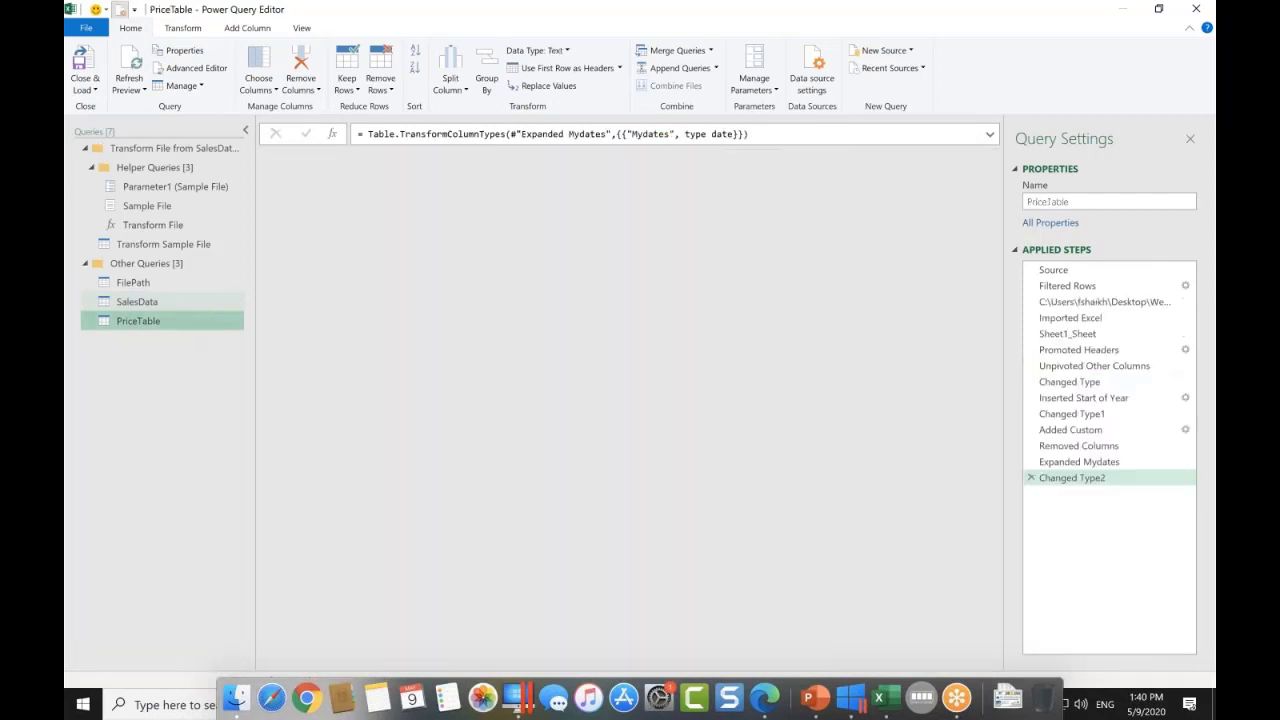
pyautogui.click(137, 301)
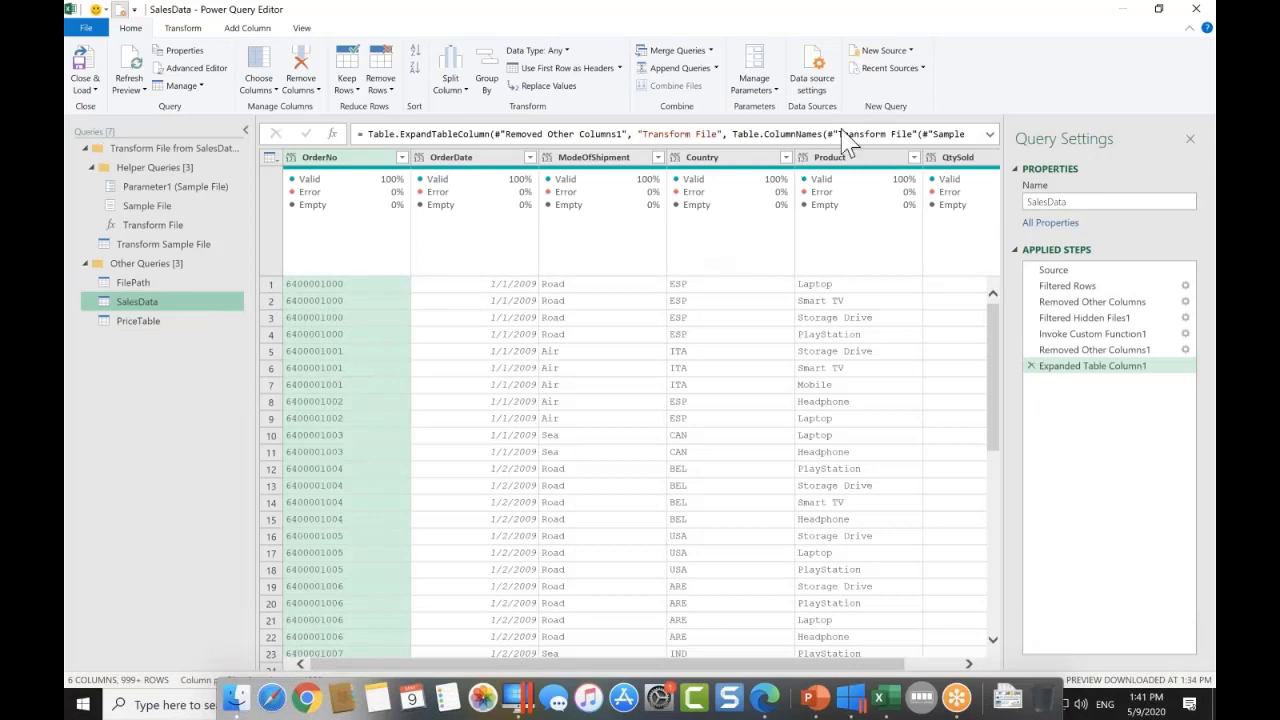
pyautogui.click(843, 176)
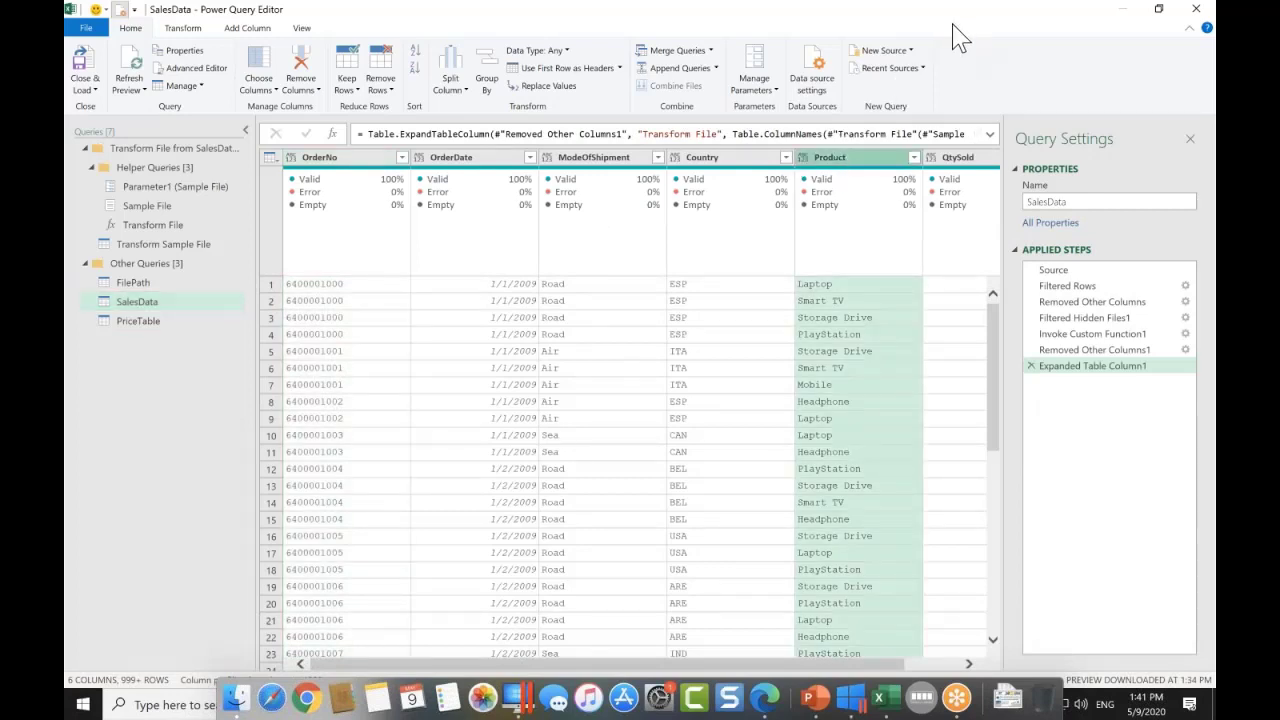
pyautogui.click(711, 50)
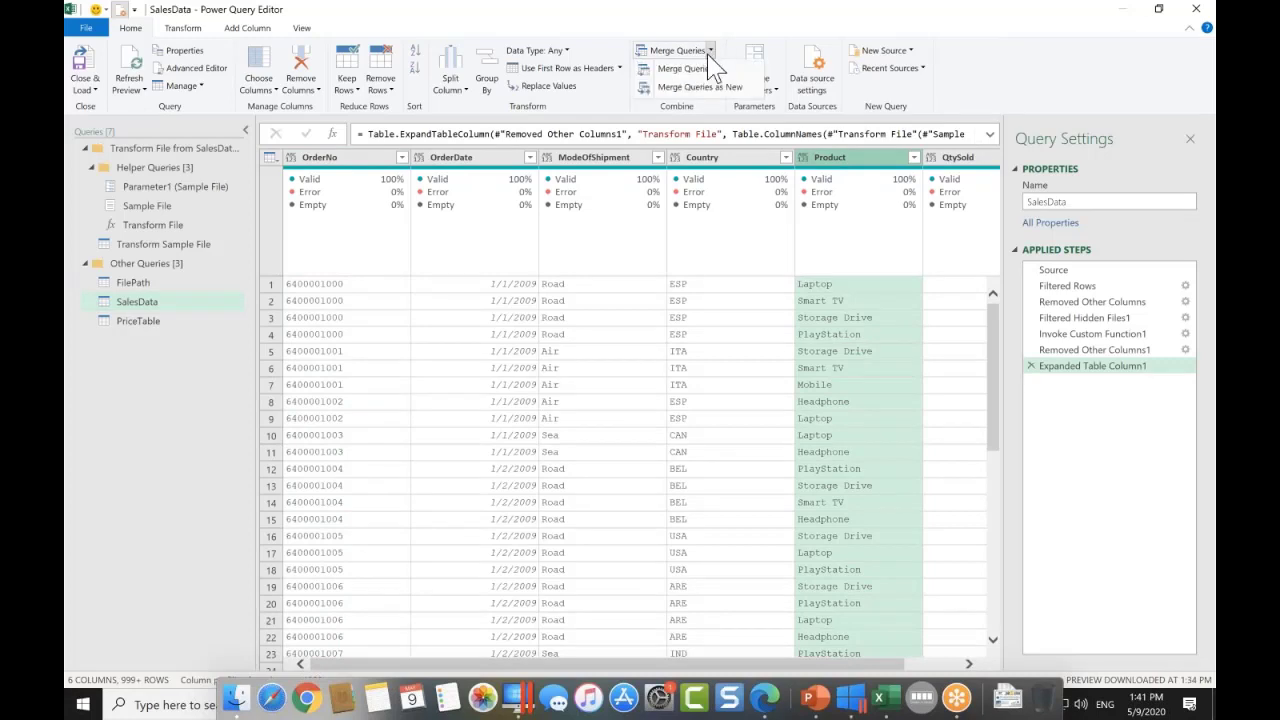
pyautogui.click(703, 87)
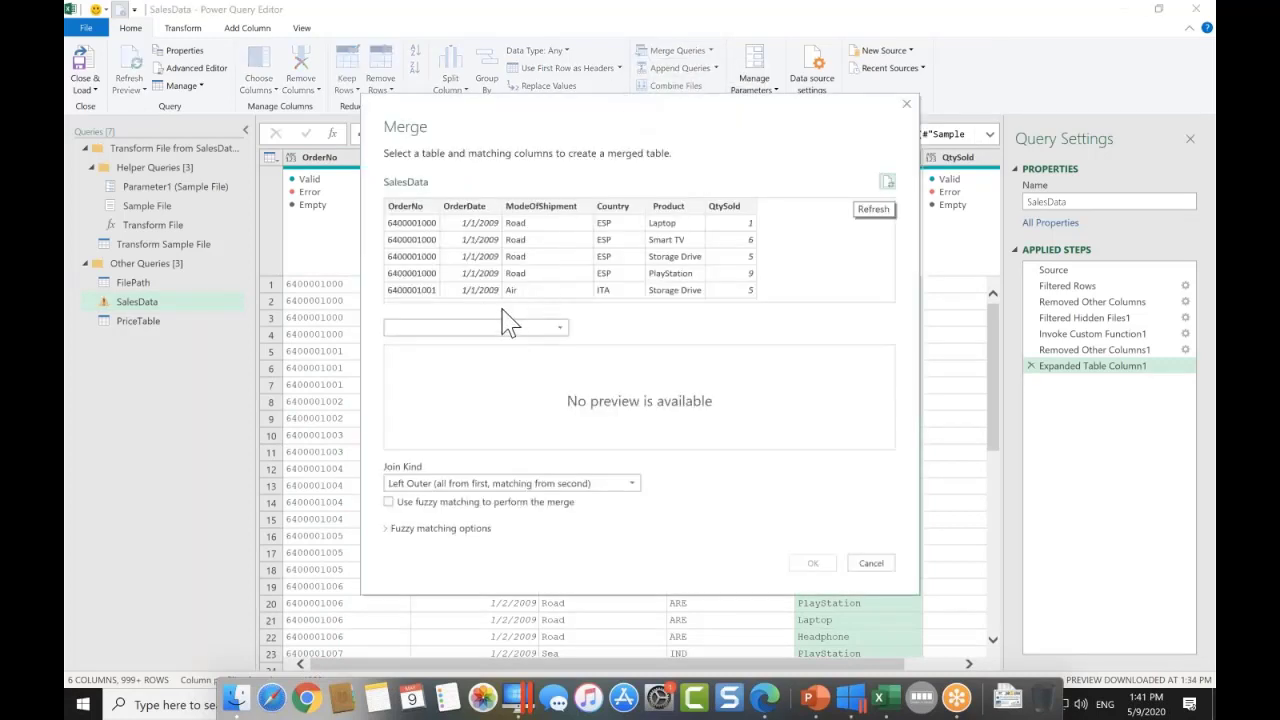
pyautogui.click(497, 326)
pyautogui.click(473, 358)
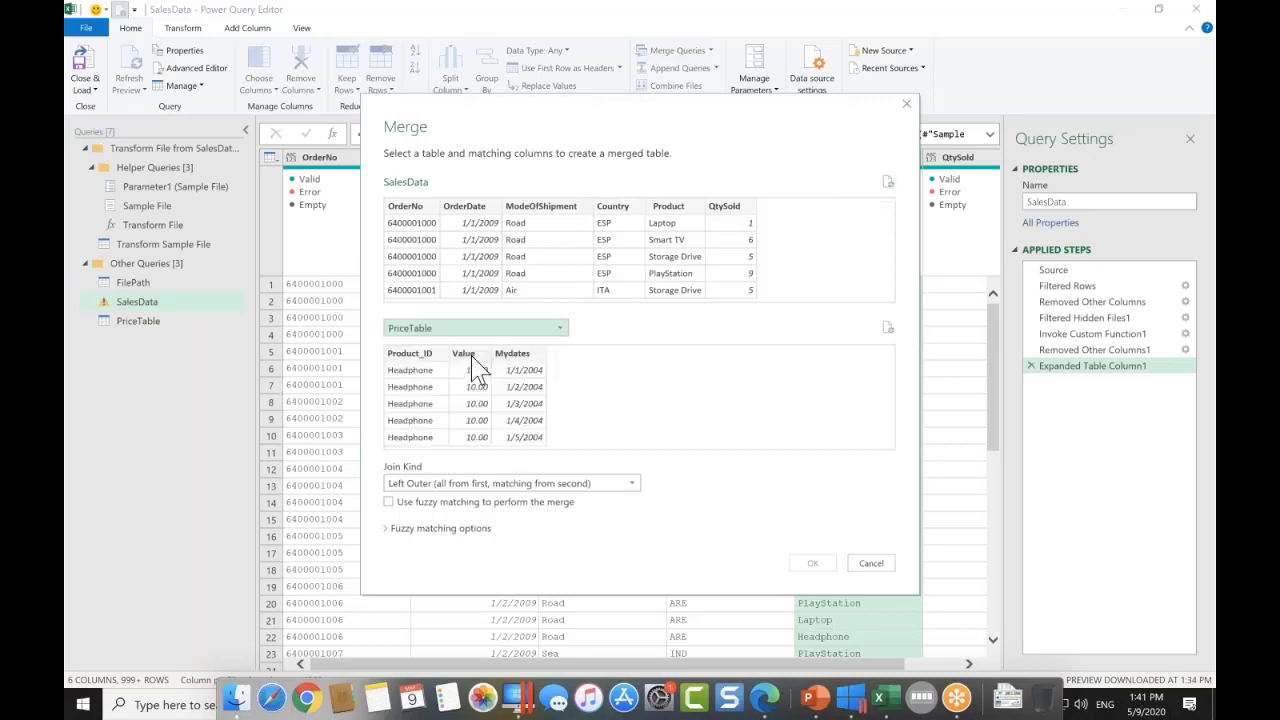
pyautogui.click(430, 353)
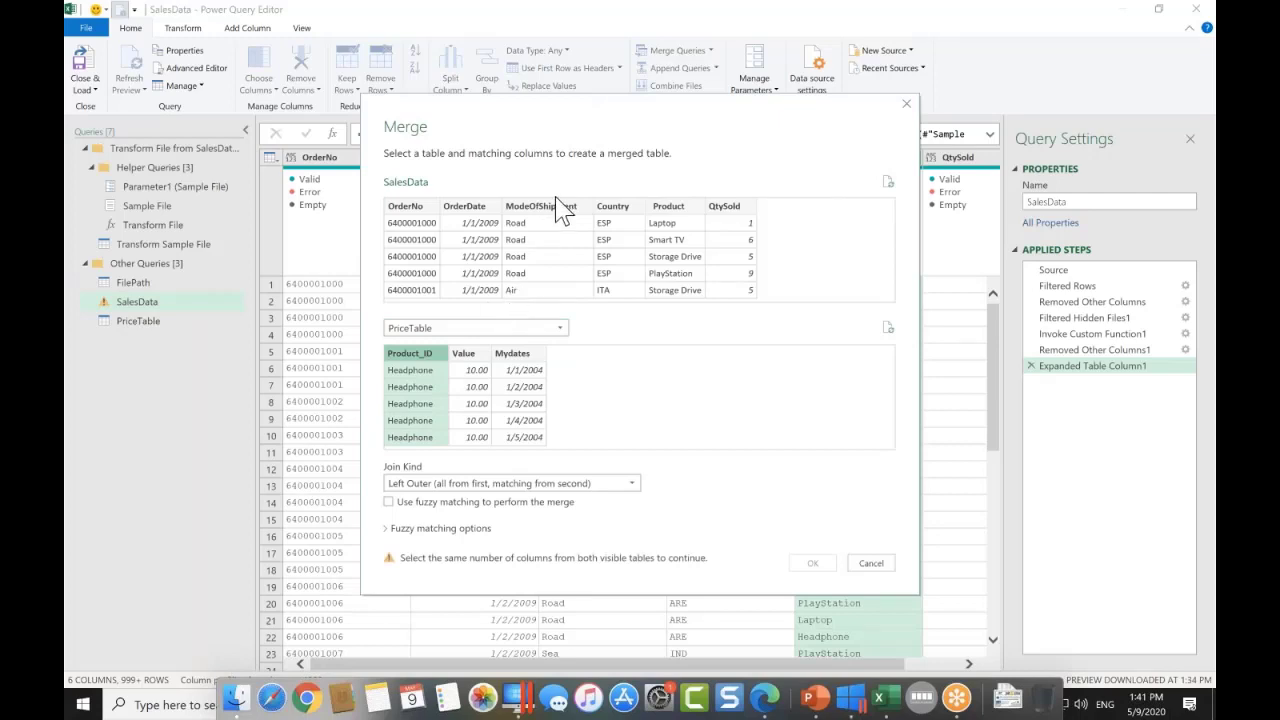
pyautogui.click(668, 210)
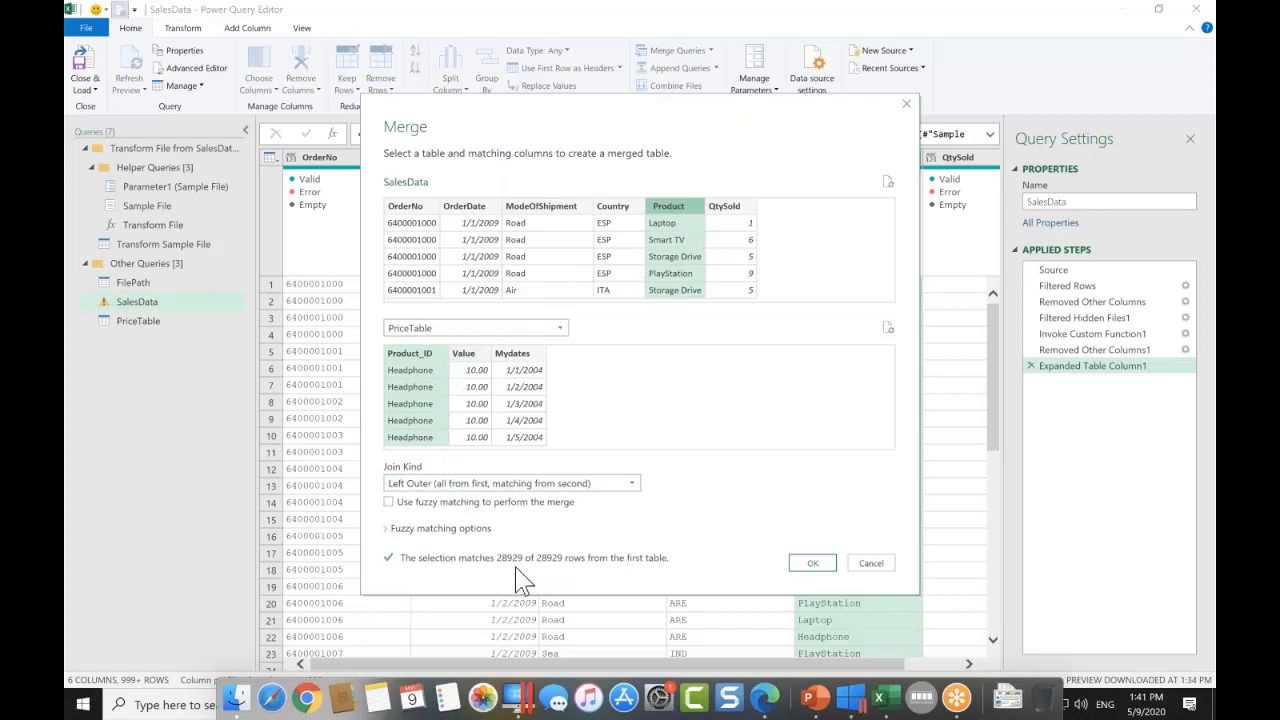
pyautogui.click(872, 564)
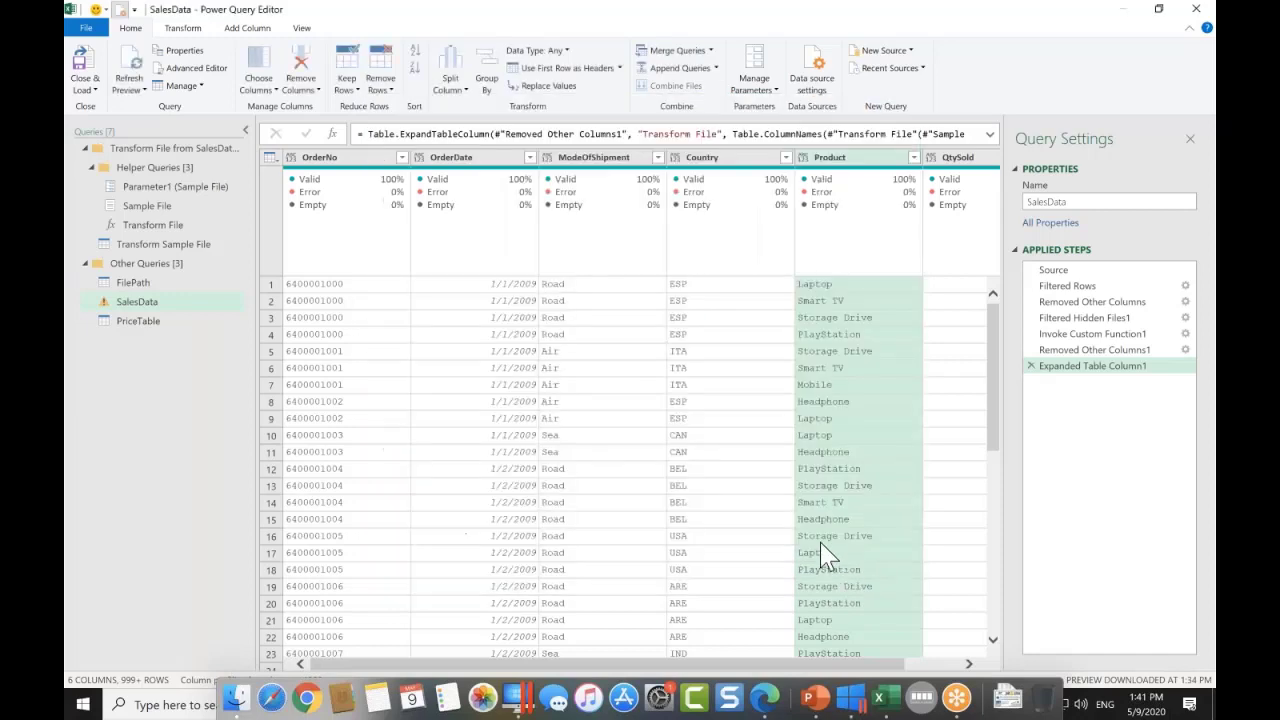
# Base the column profiling of the Transform Sample File query on the entire data set and check its profile against the SalesData query.
pyautogui.click(185, 245)
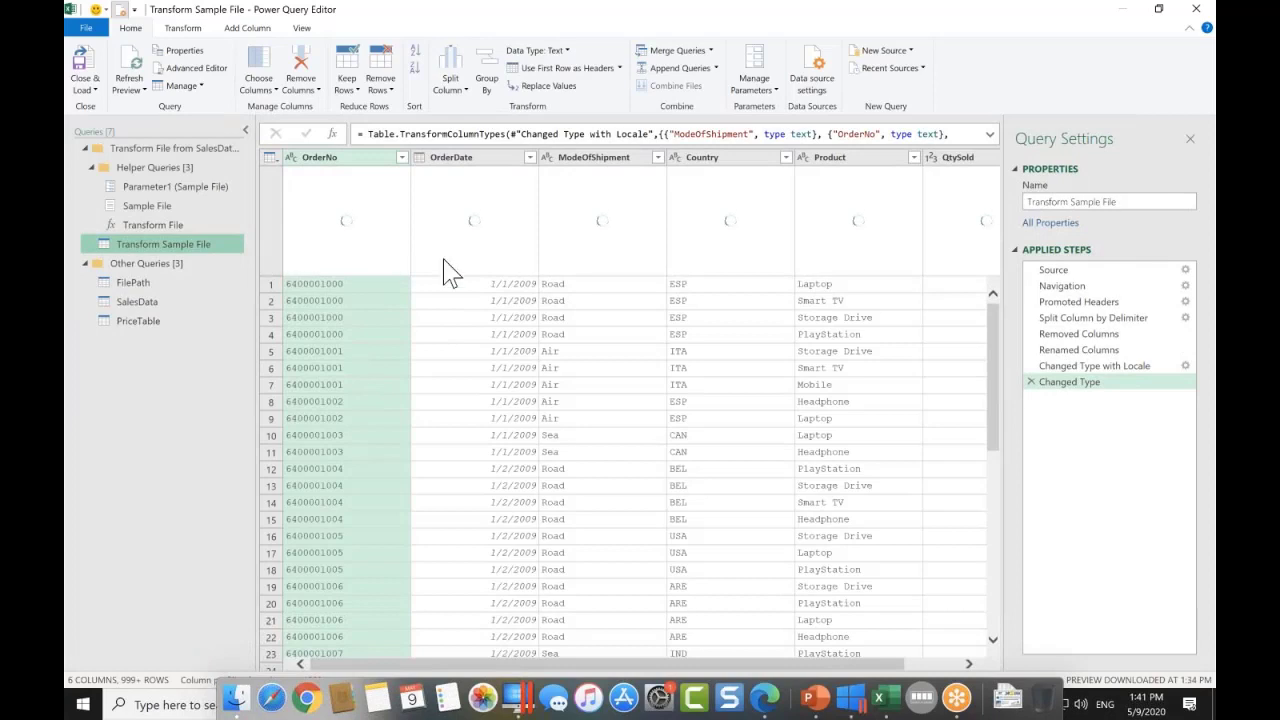
pyautogui.moveTo(453, 274)
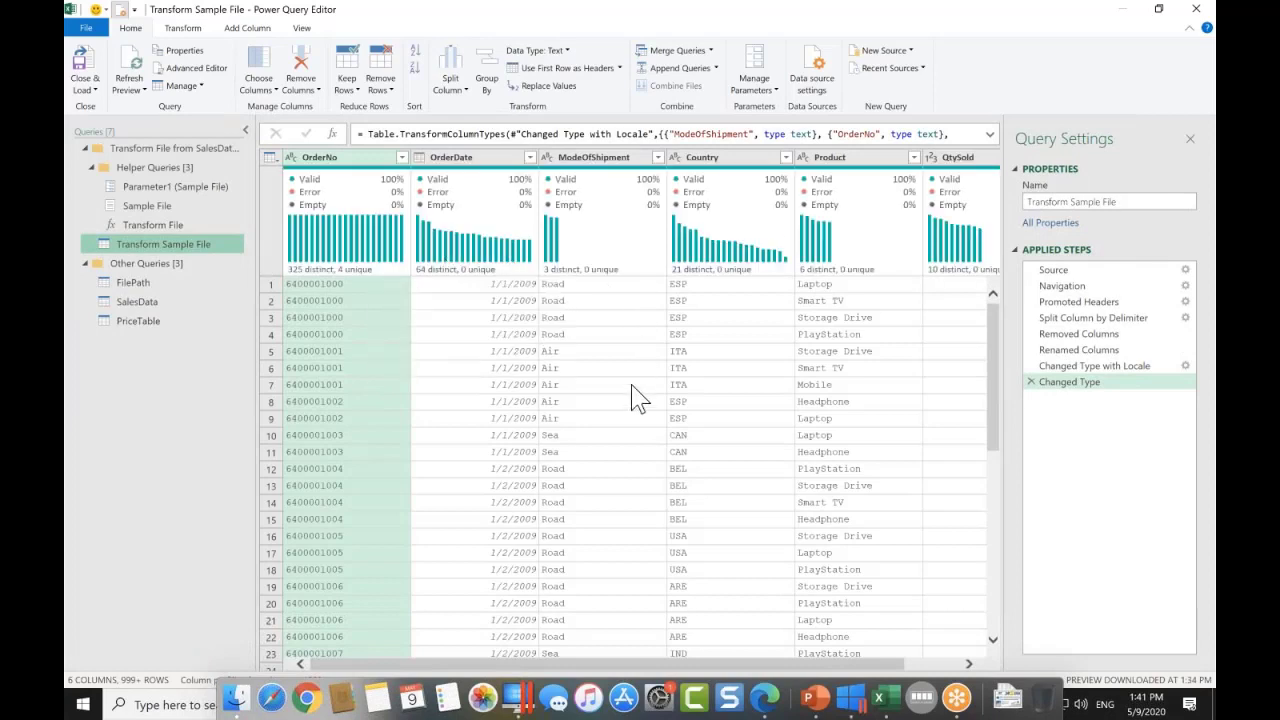
pyautogui.hscroll(2, 634, 395)
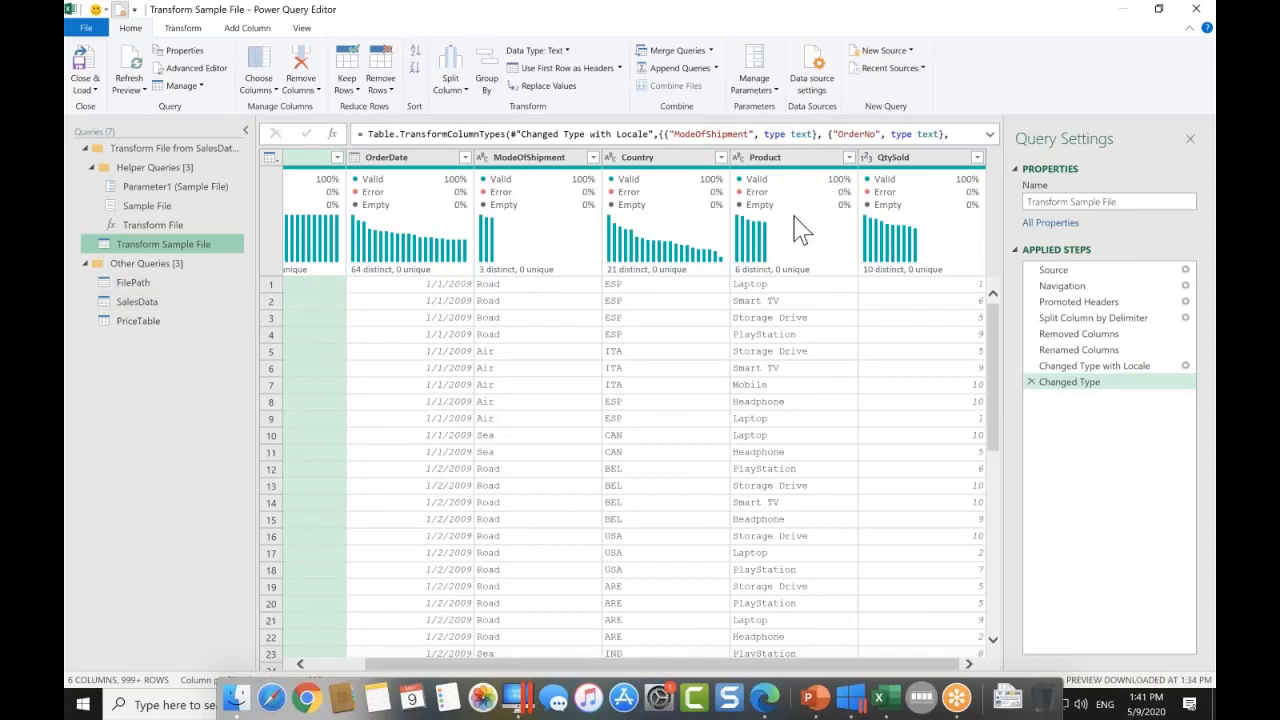
pyautogui.moveTo(808, 192)
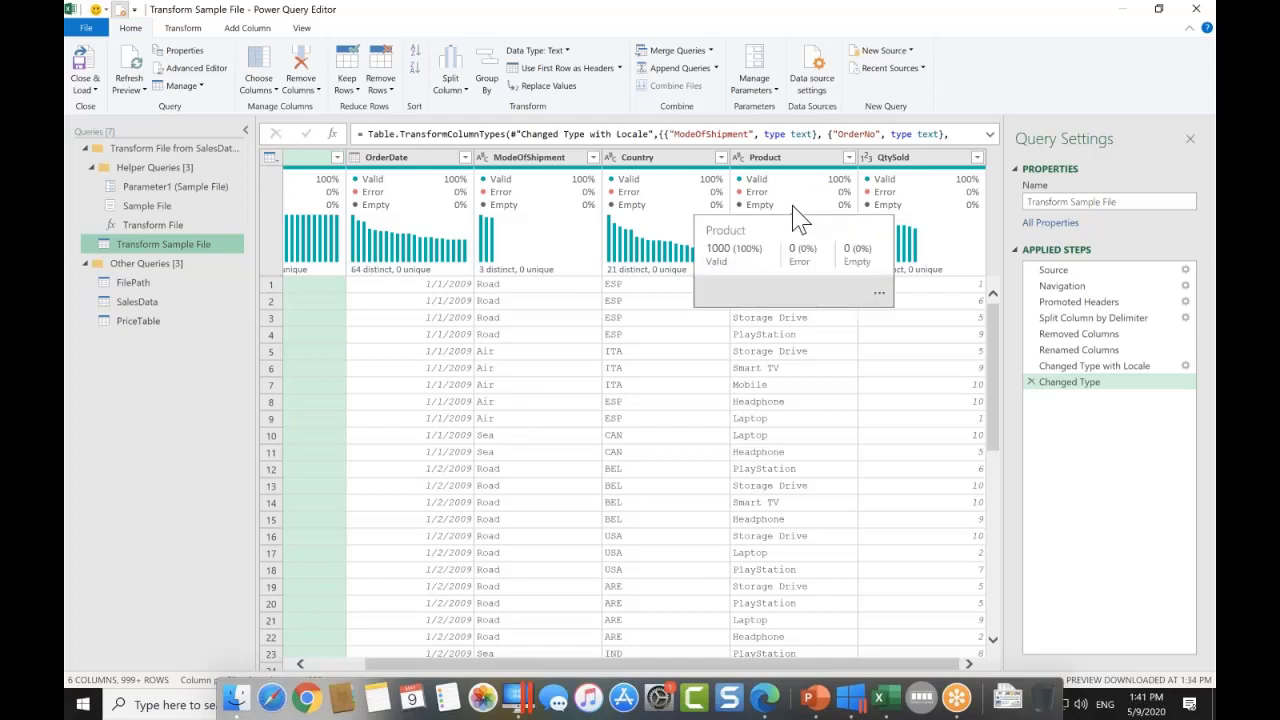
pyautogui.click(198, 682)
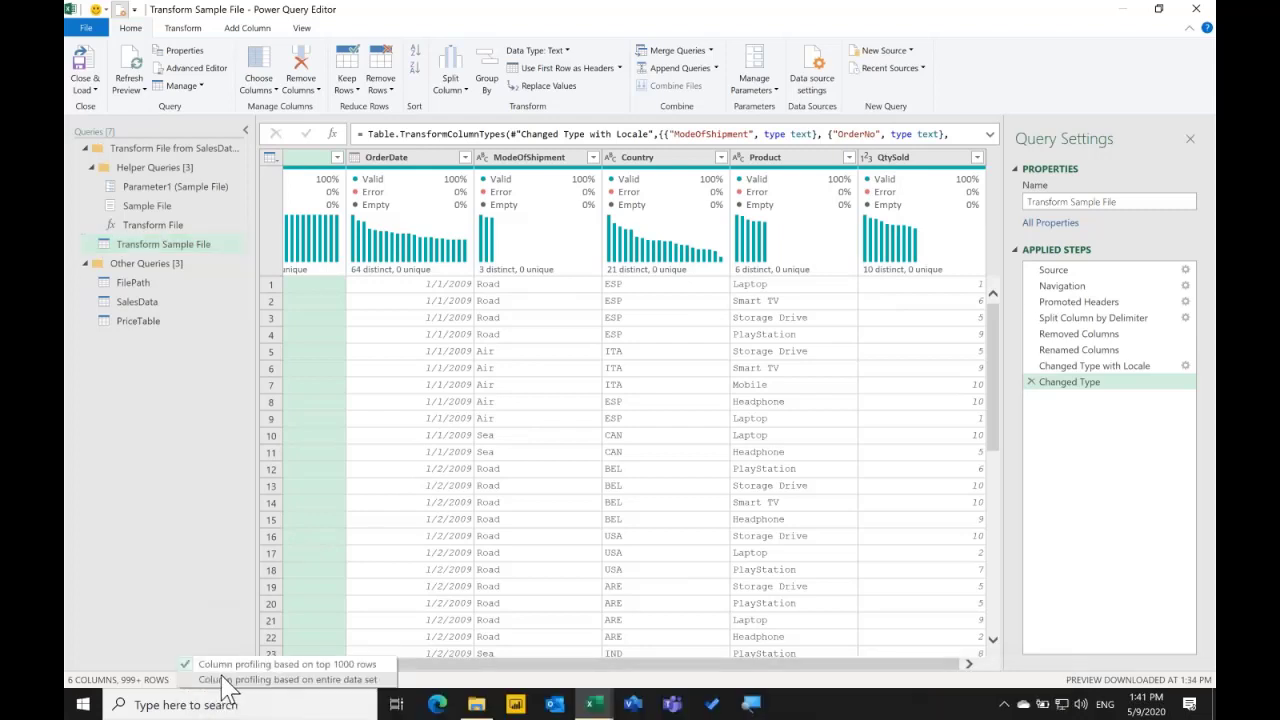
pyautogui.click(222, 680)
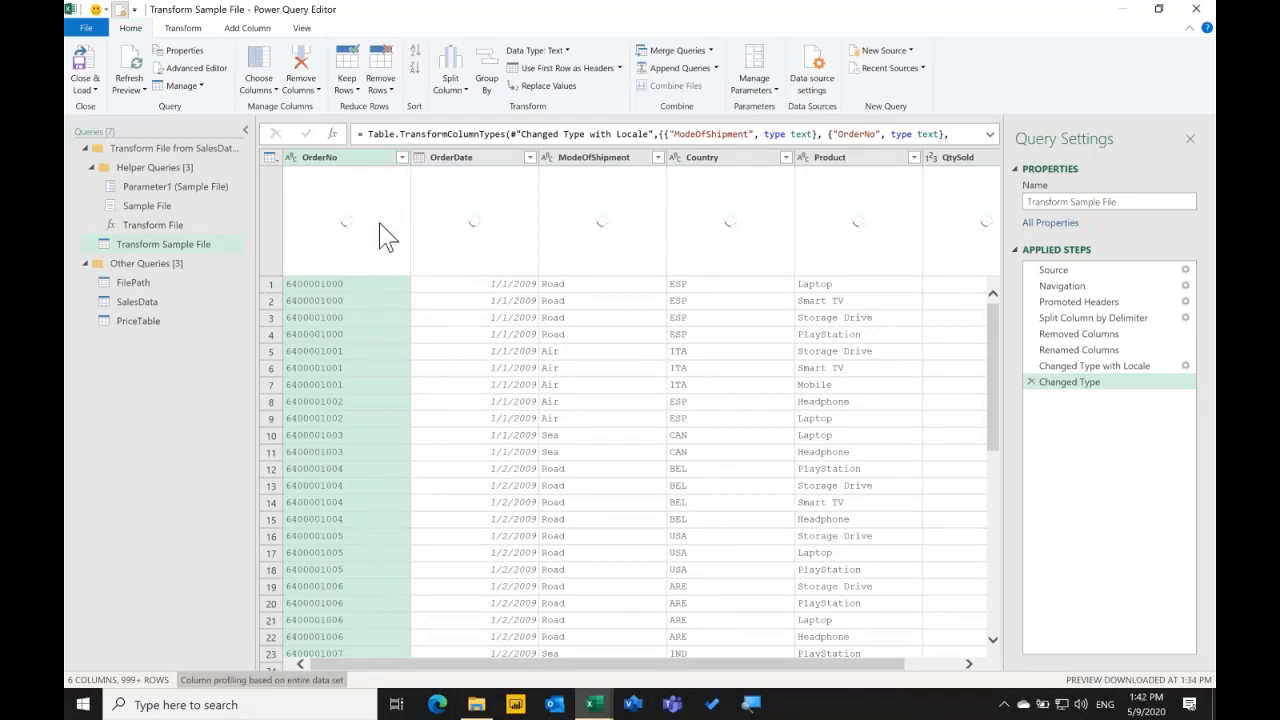
pyautogui.click(835, 167)
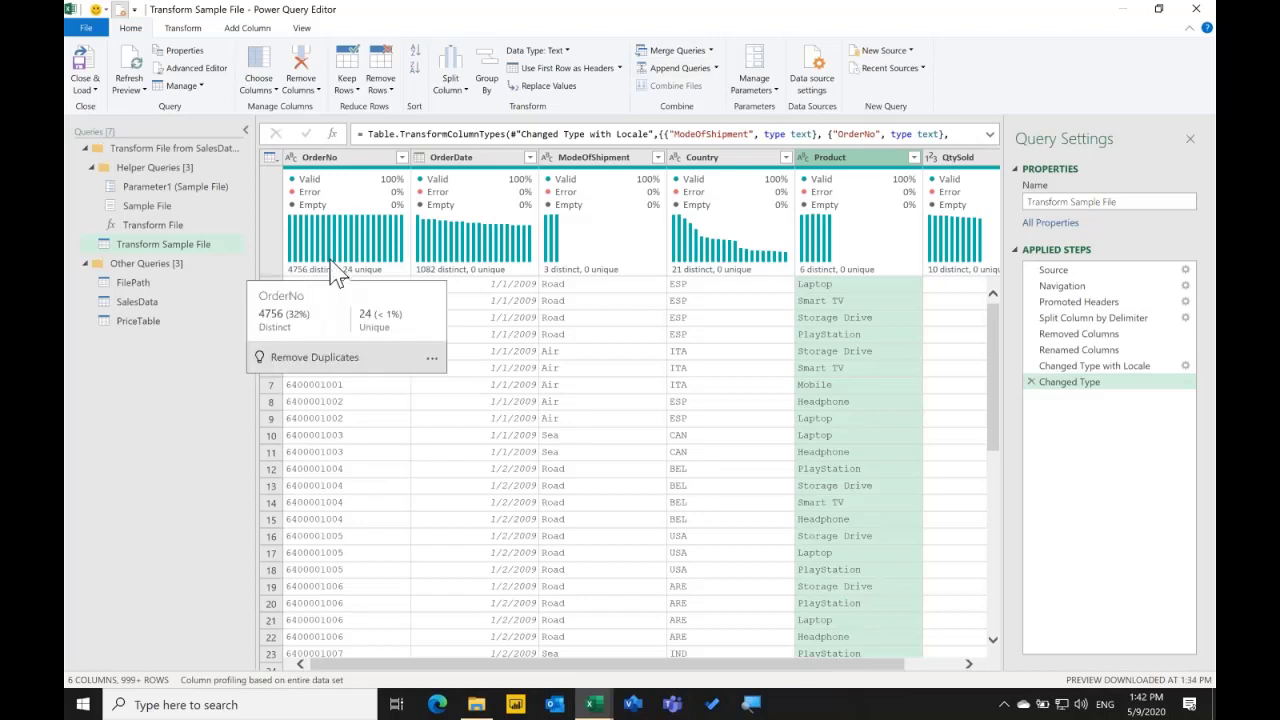
pyautogui.click(168, 300)
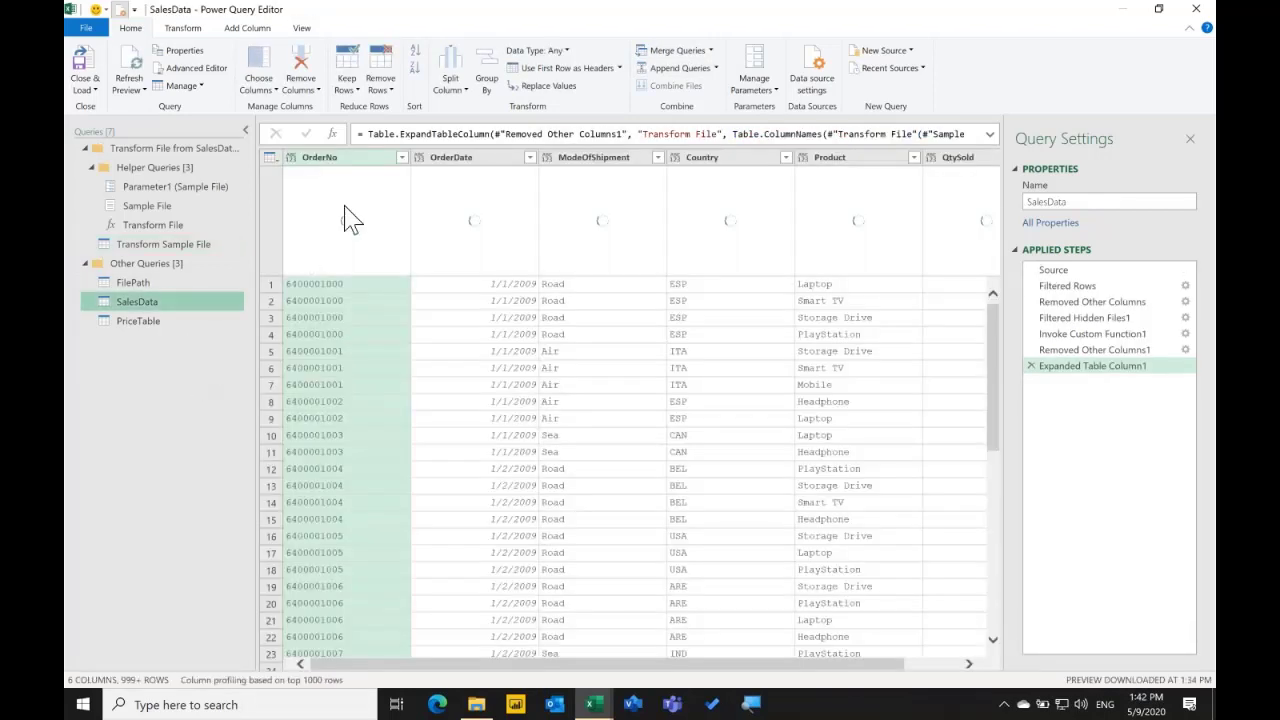
# Set up a merge of Transform Sample File with PriceTable, matching Product to Product_ID and OrderDate to Mydates, and magnify the column order numbers.
pyautogui.click(200, 246)
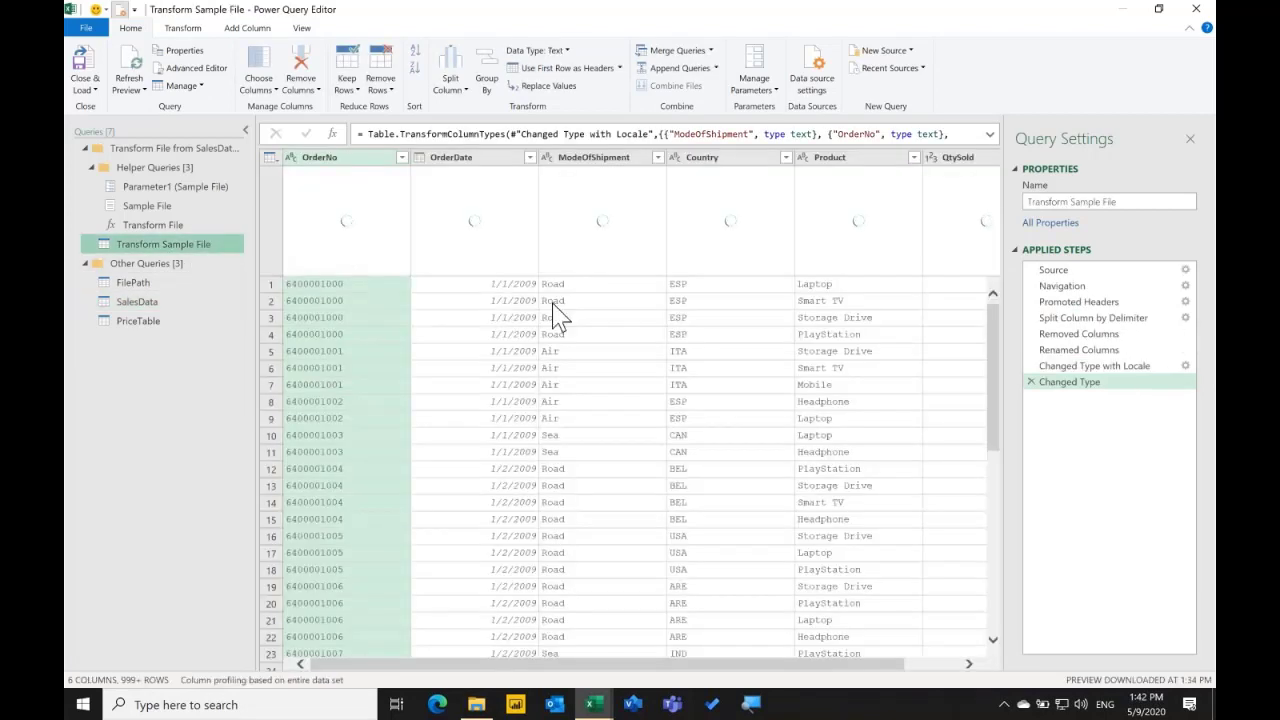
pyautogui.hscroll(1, 570, 300)
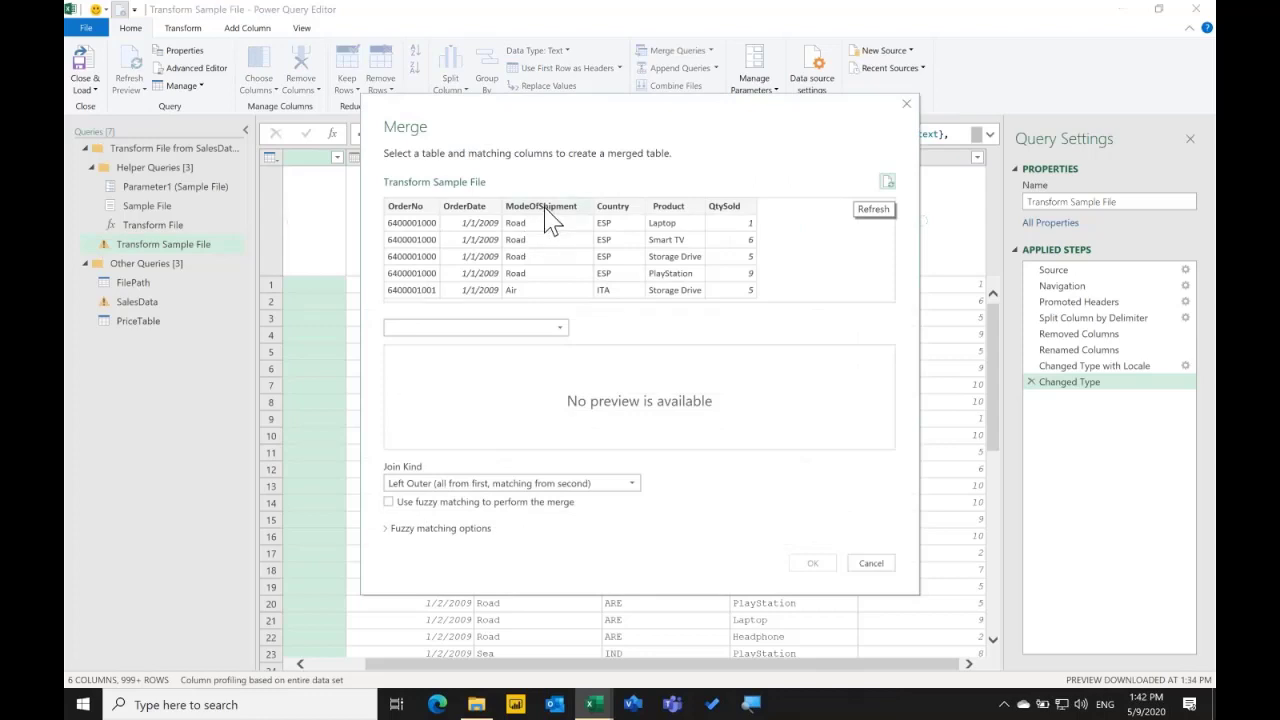
pyautogui.click(670, 206)
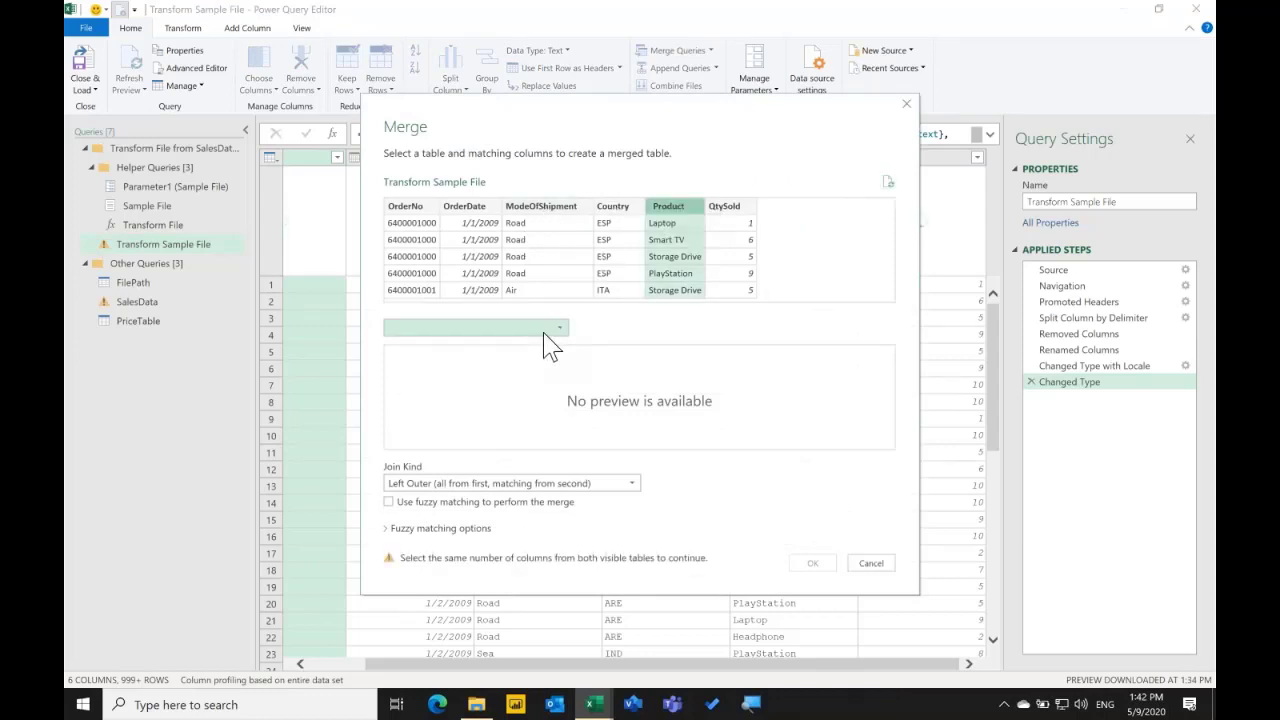
pyautogui.click(548, 328)
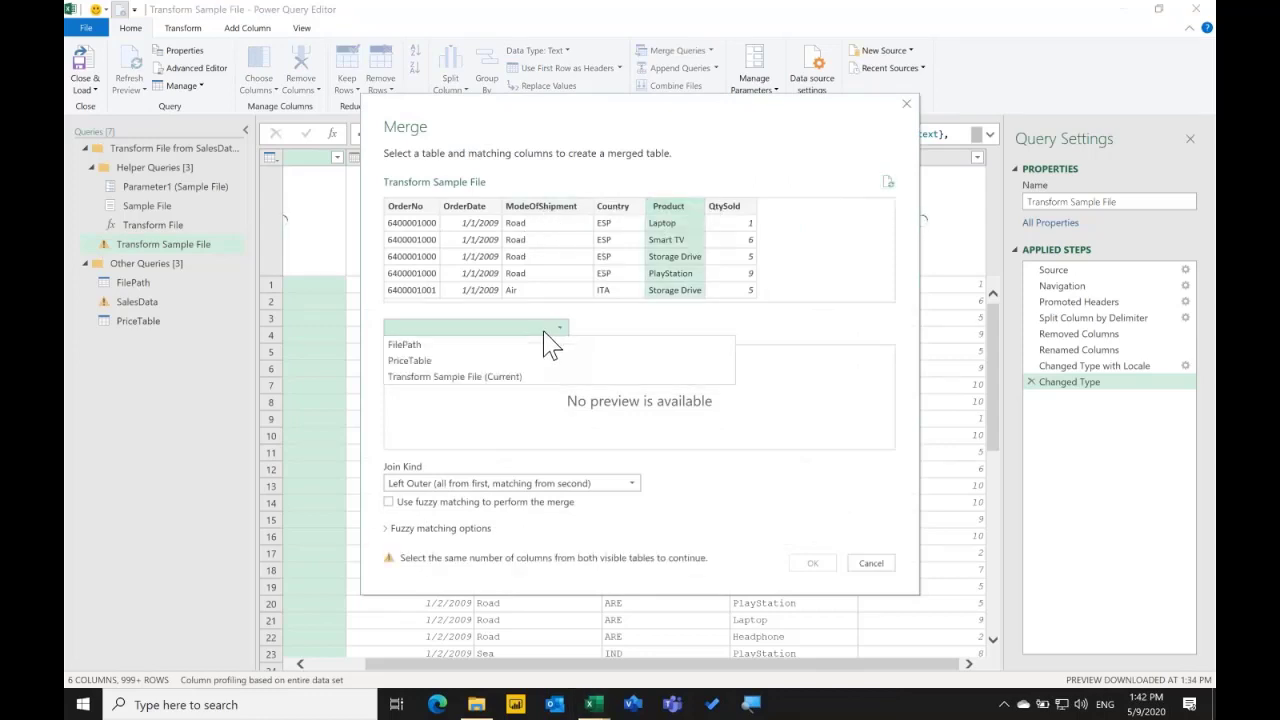
pyautogui.click(505, 363)
pyautogui.click(436, 355)
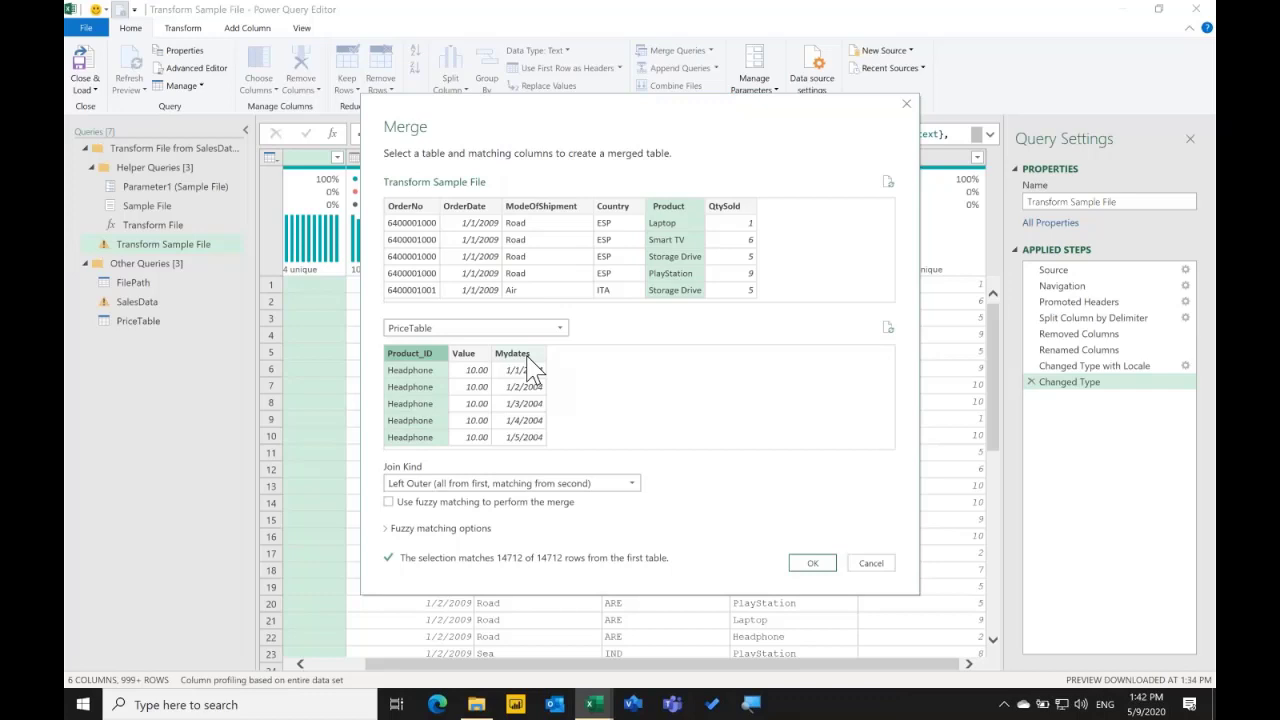
pyautogui.keyDown('ctrl'); pyautogui.click(527, 366); pyautogui.keyUp('ctrl')
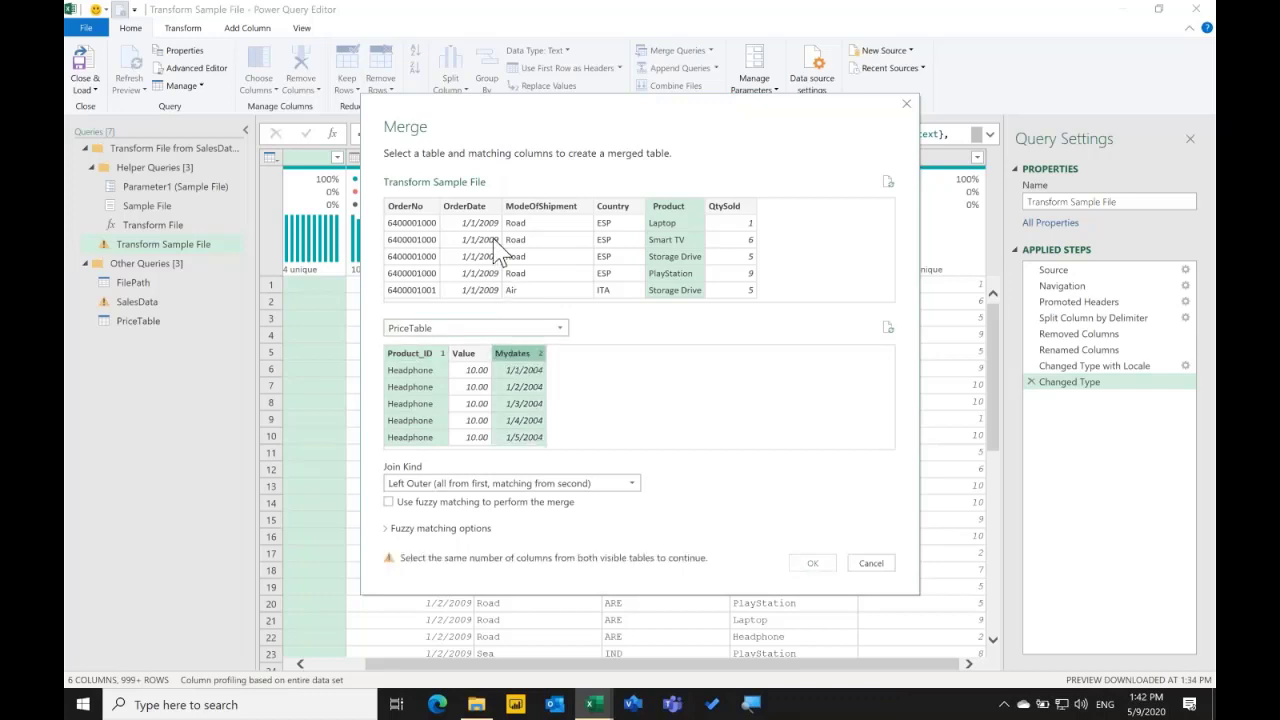
pyautogui.keyDown('ctrl'); pyautogui.click(481, 221); pyautogui.keyUp('ctrl')
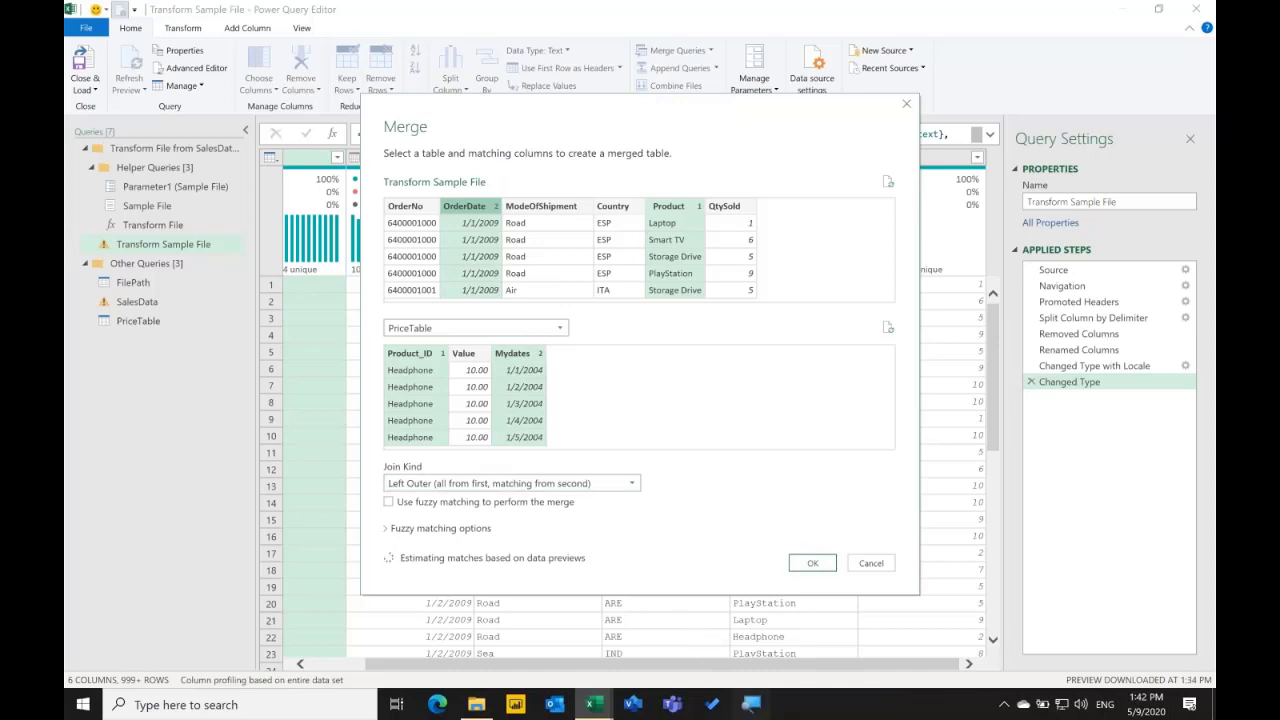
pyautogui.click(751, 704)
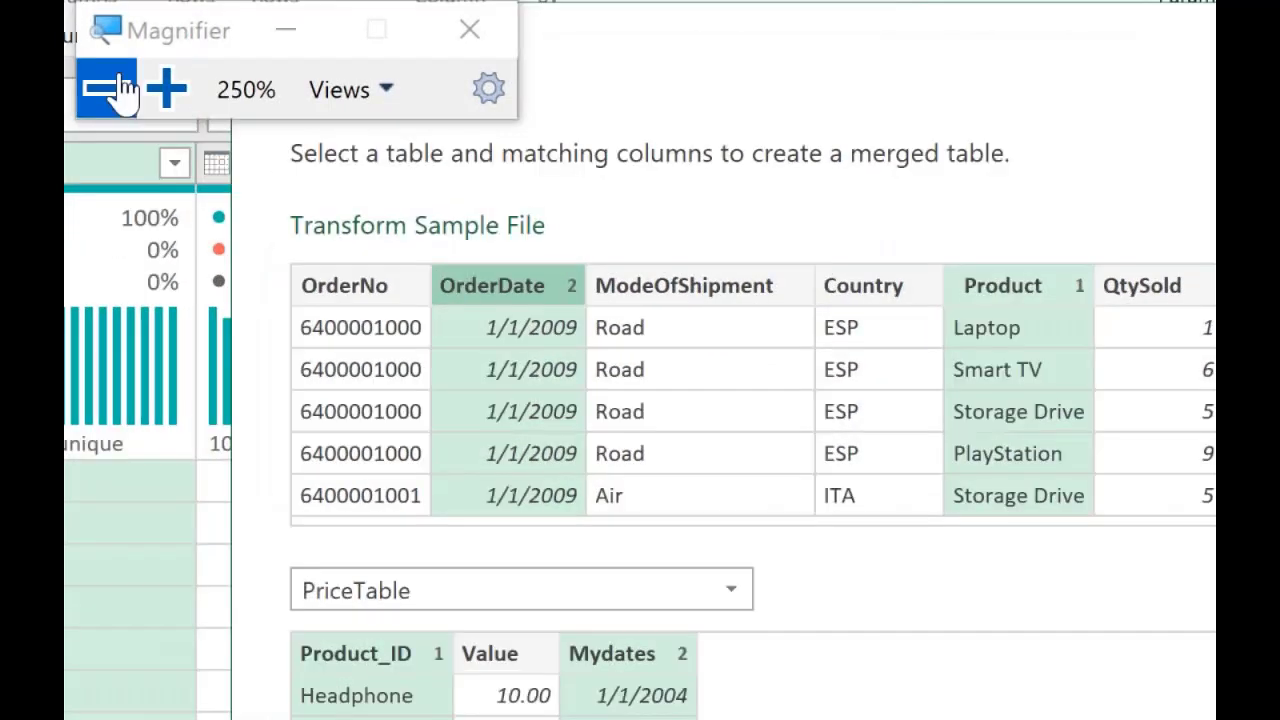
pyautogui.click(118, 89)
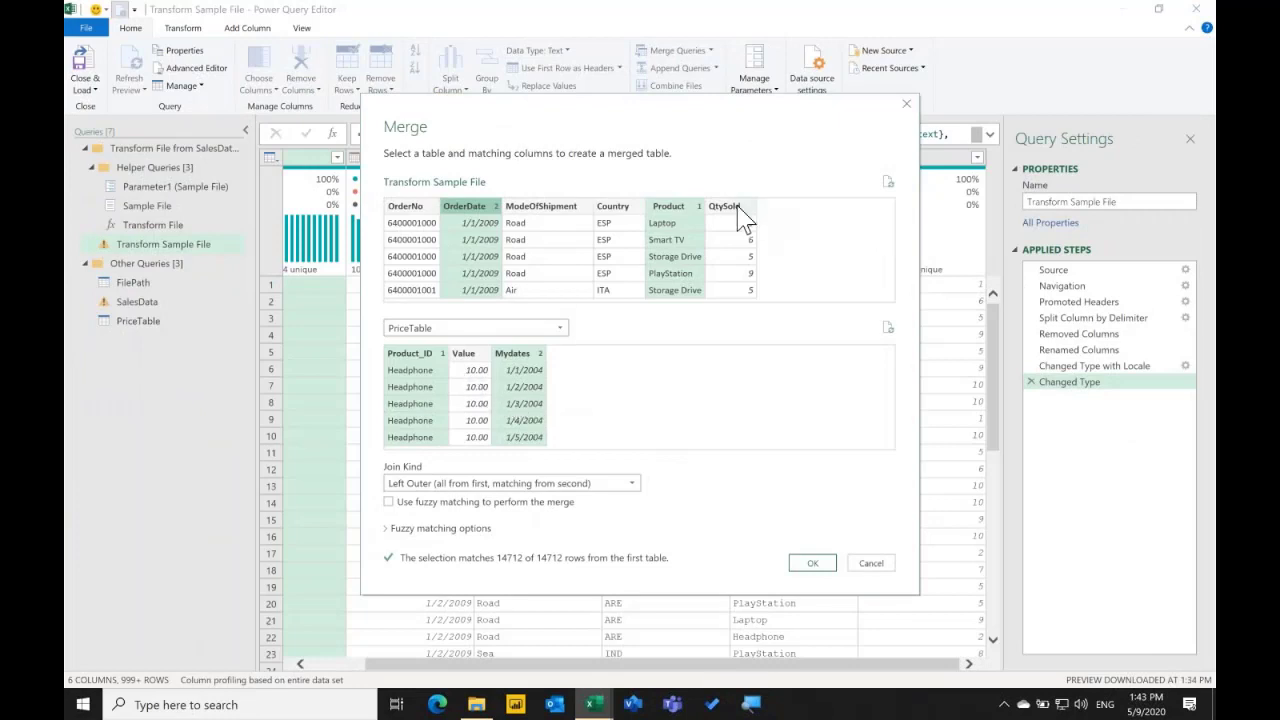
# Try selecting Mydates before Product_ID as PriceTable match columns, and restore the order to Product_ID first, Mydates second.
pyautogui.click(489, 356)
pyautogui.click(510, 374)
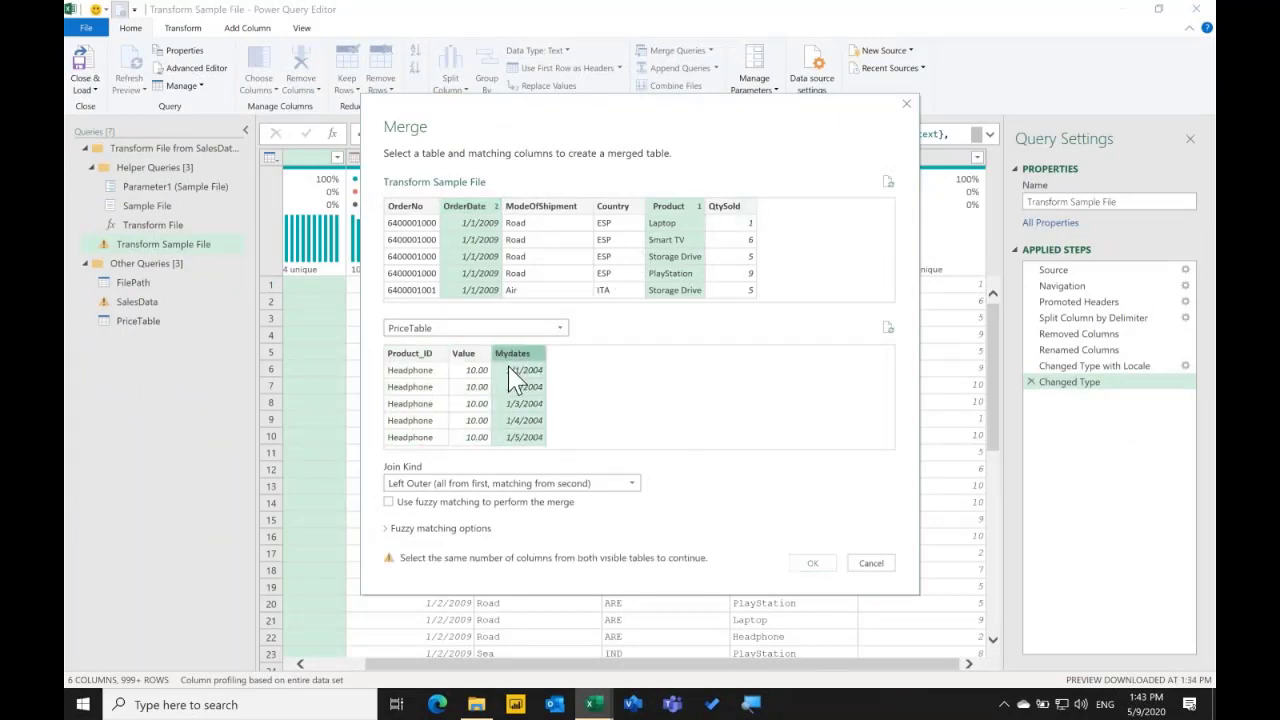
pyautogui.keyDown('ctrl'); pyautogui.click(441, 357); pyautogui.keyUp('ctrl')
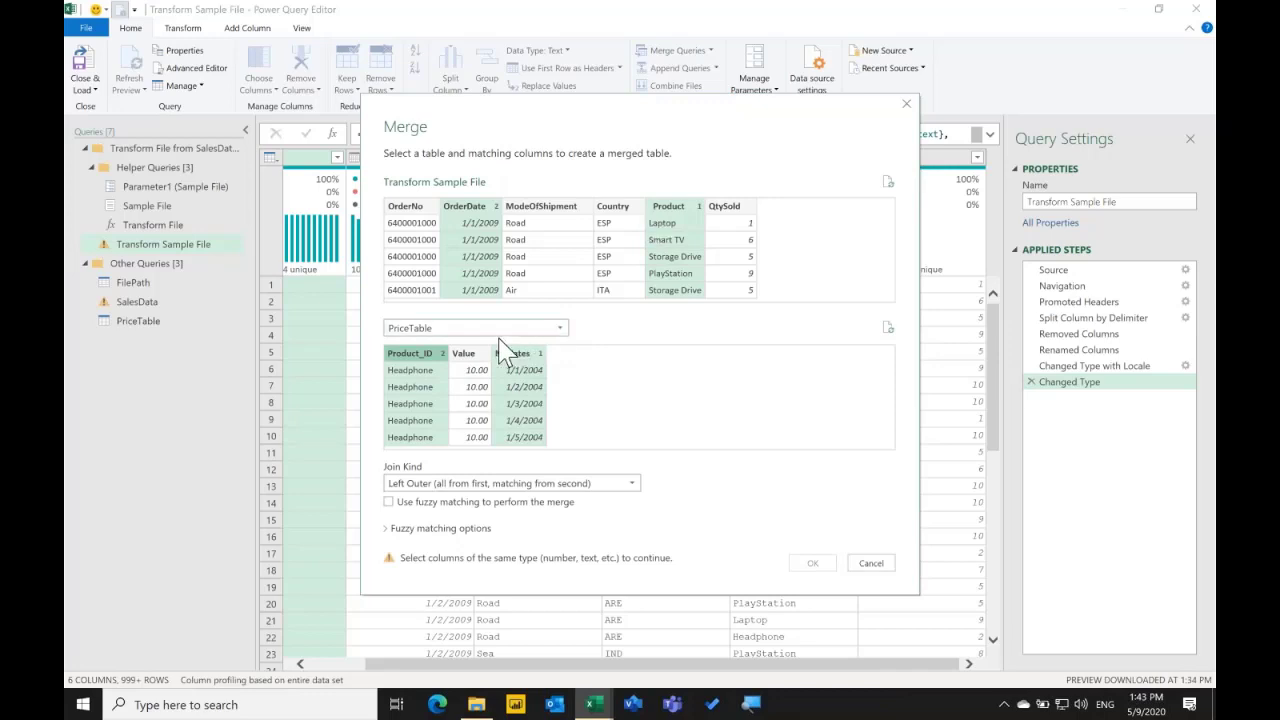
pyautogui.click(437, 366)
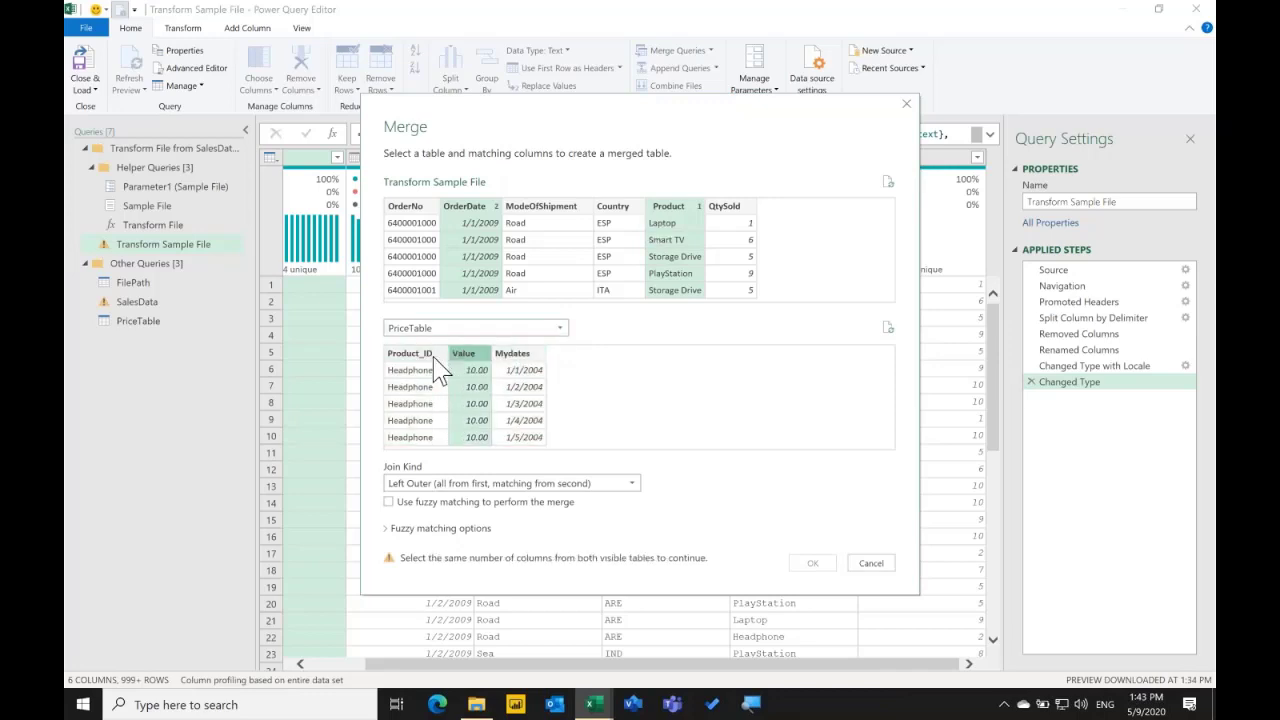
pyautogui.keyDown('ctrl'); pyautogui.click(512, 355); pyautogui.keyUp('ctrl')
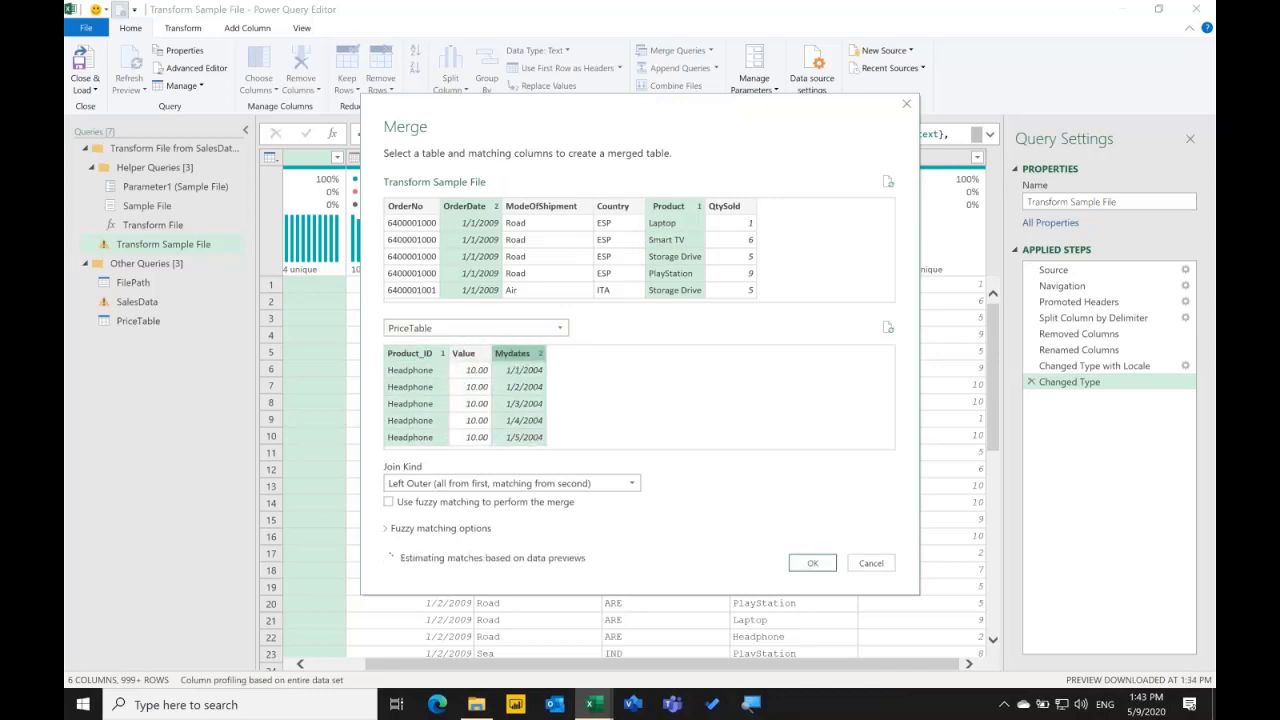
# Review the available join kinds, keep Left Outer (all from first, matching from second), and complete the merge.
pyautogui.click(636, 485)
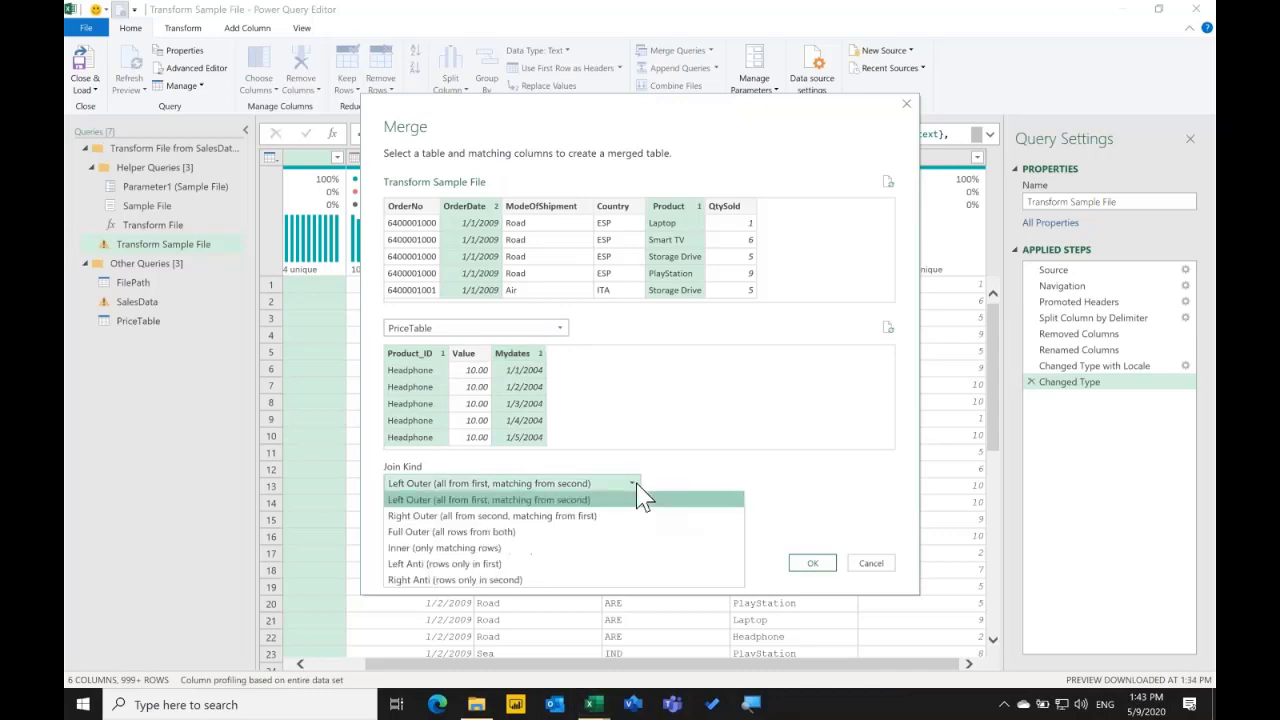
pyautogui.press('Escape')
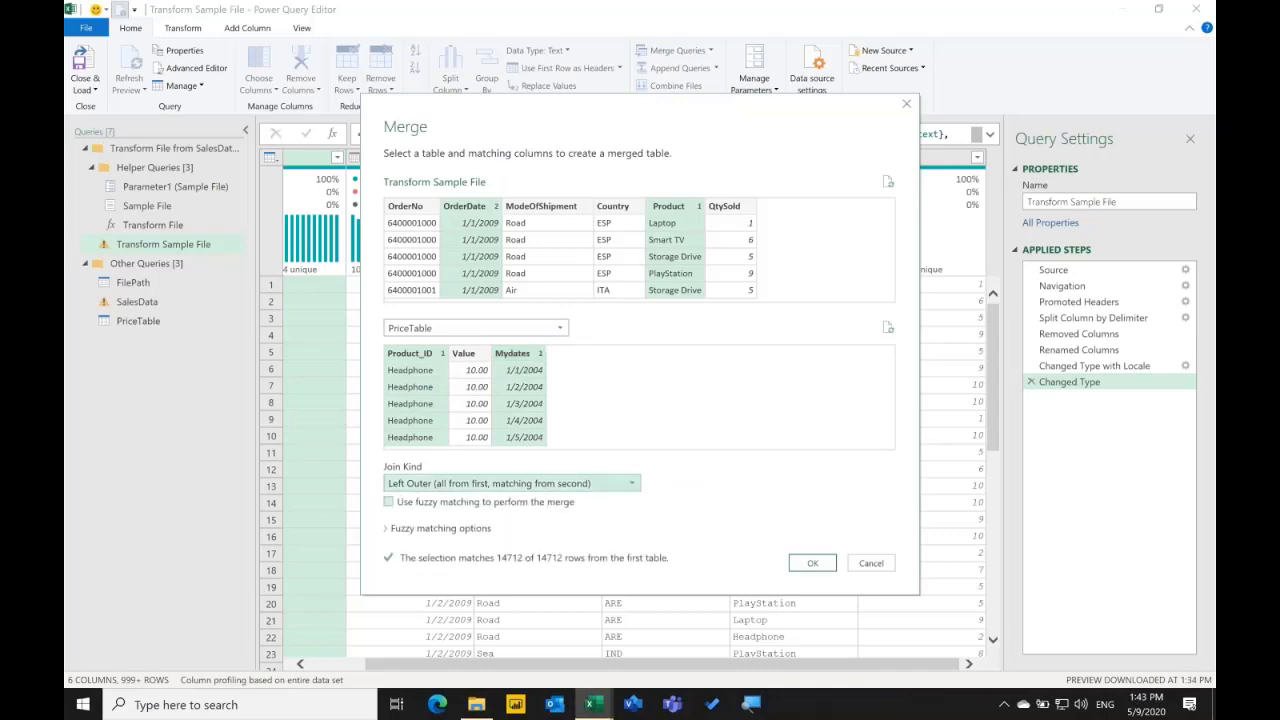
pyautogui.click(617, 485)
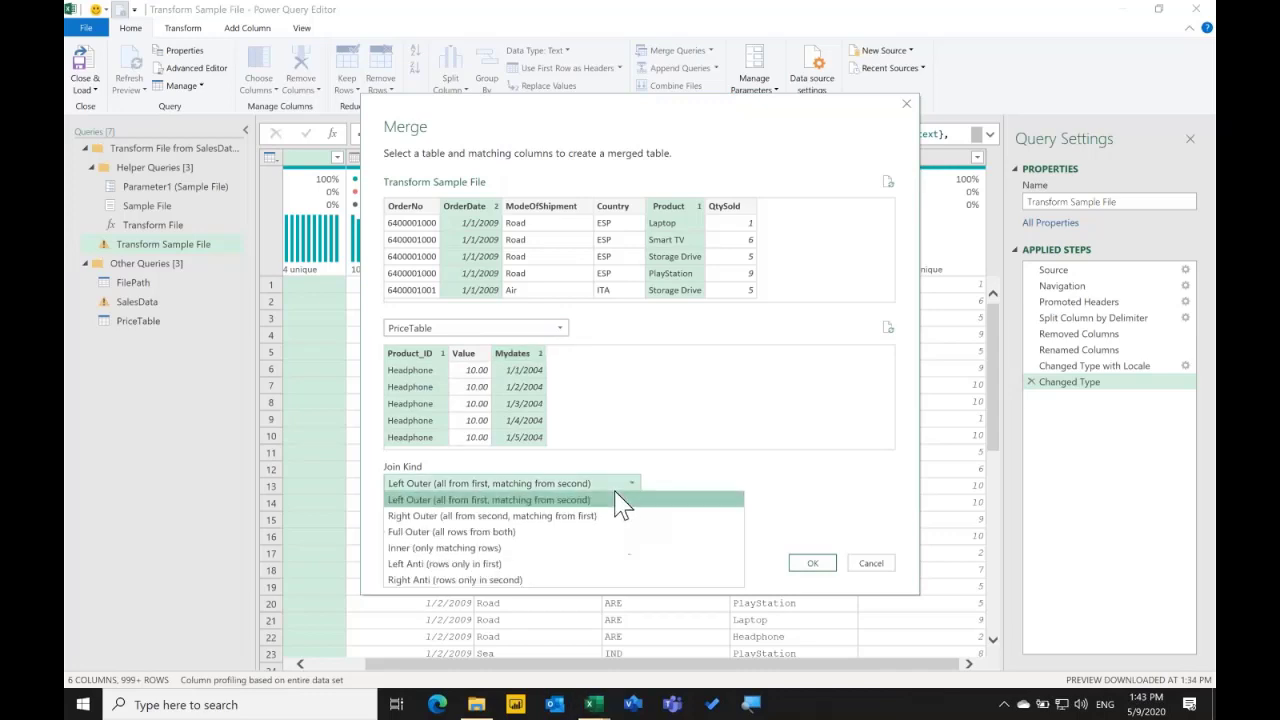
pyautogui.press('Escape')
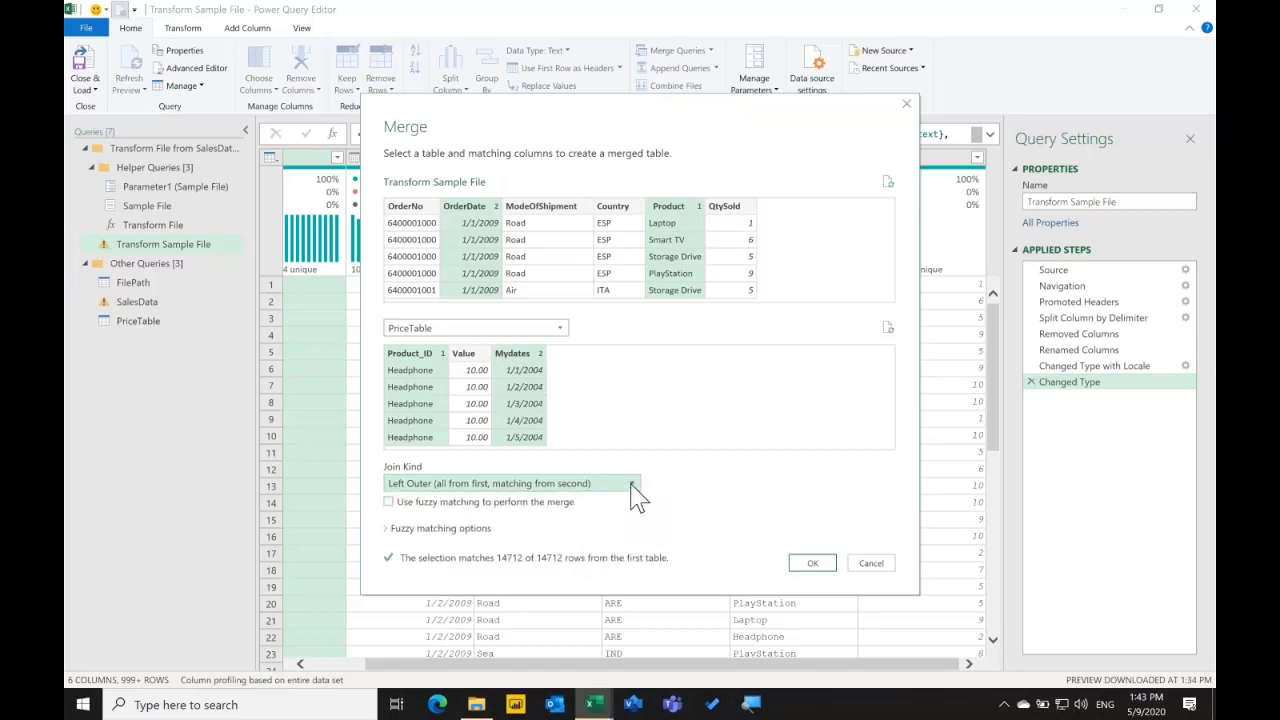
pyautogui.click(809, 565)
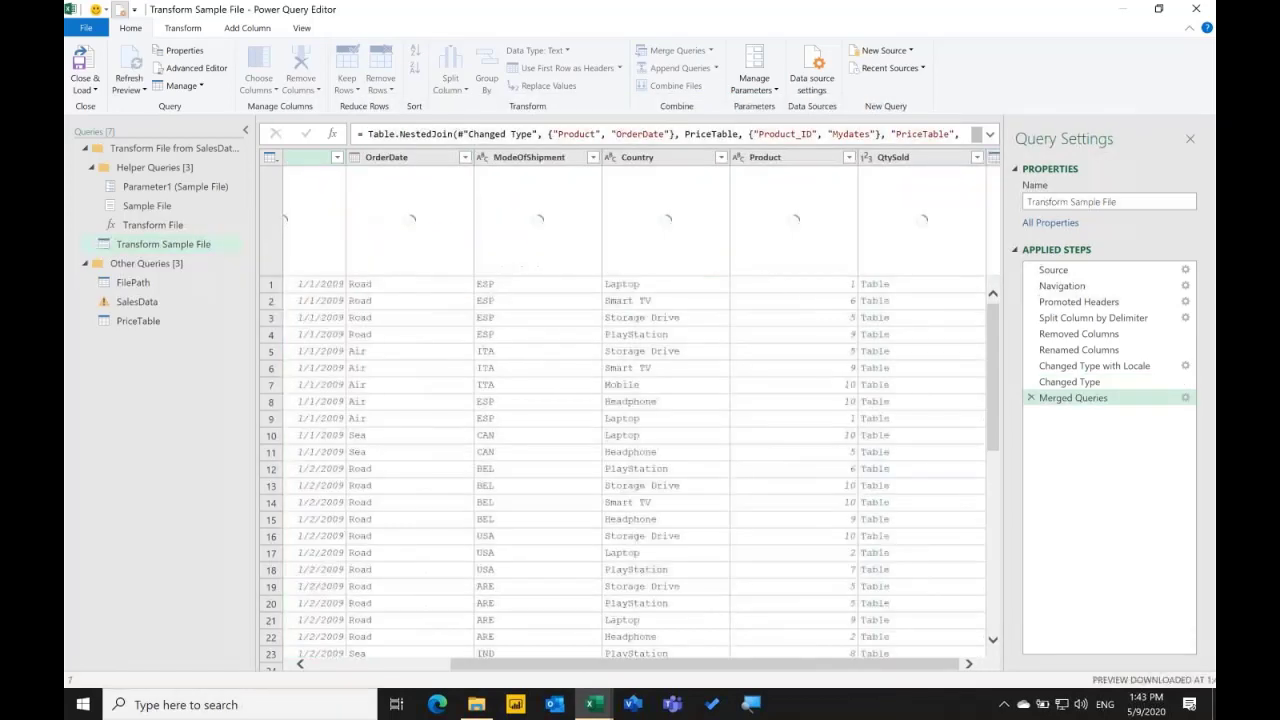
# Expand only the Value column from the merged PriceTable column, keeping the original column name as prefix.
pyautogui.click(977, 157)
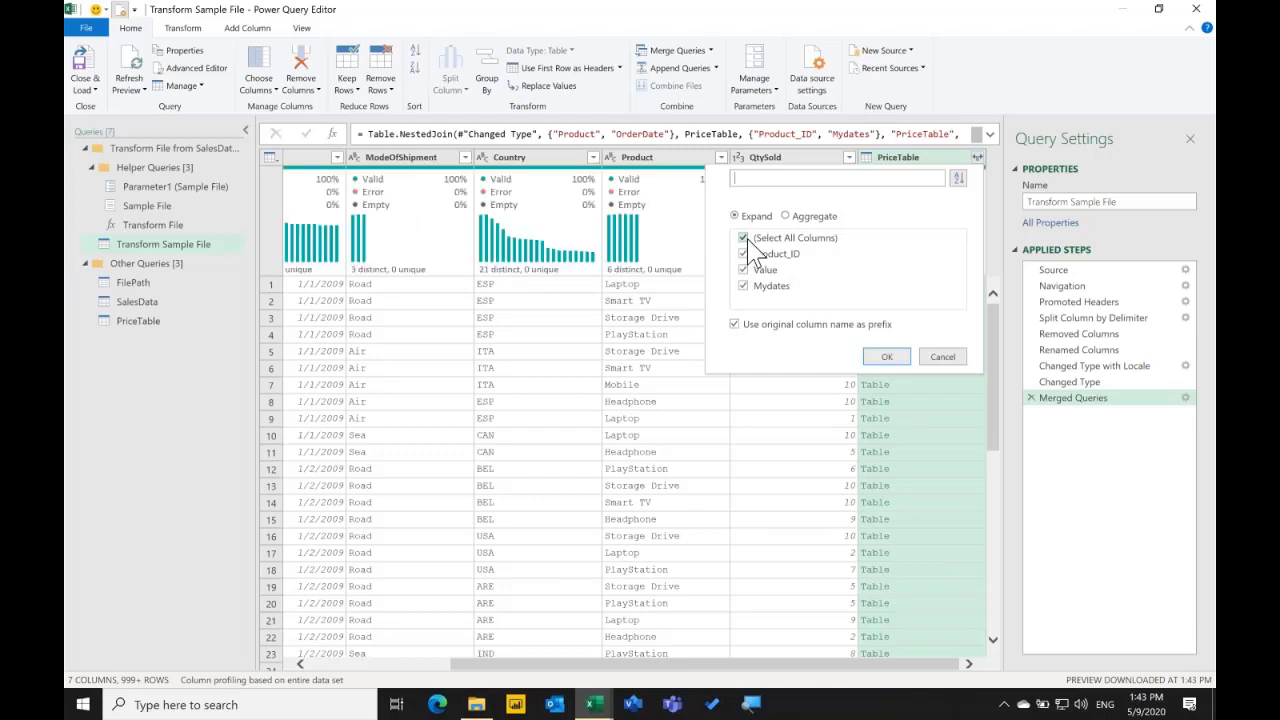
pyautogui.click(744, 239)
pyautogui.click(744, 270)
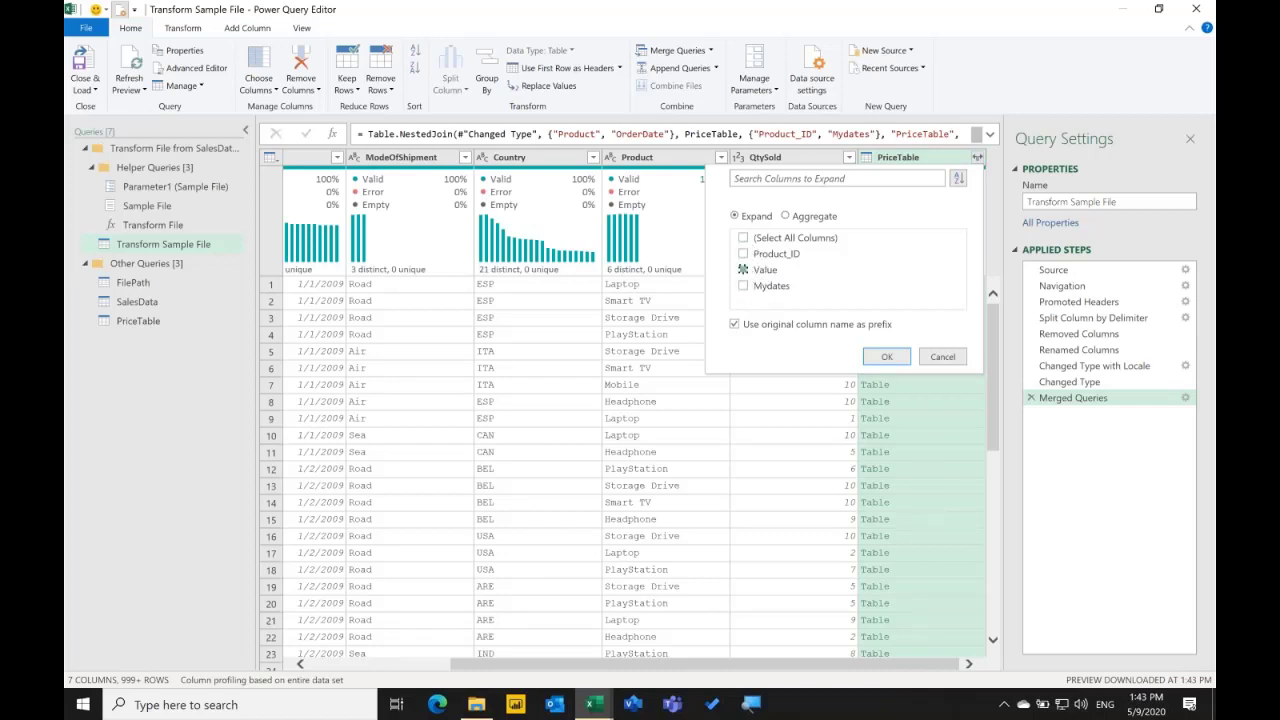
pyautogui.click(884, 357)
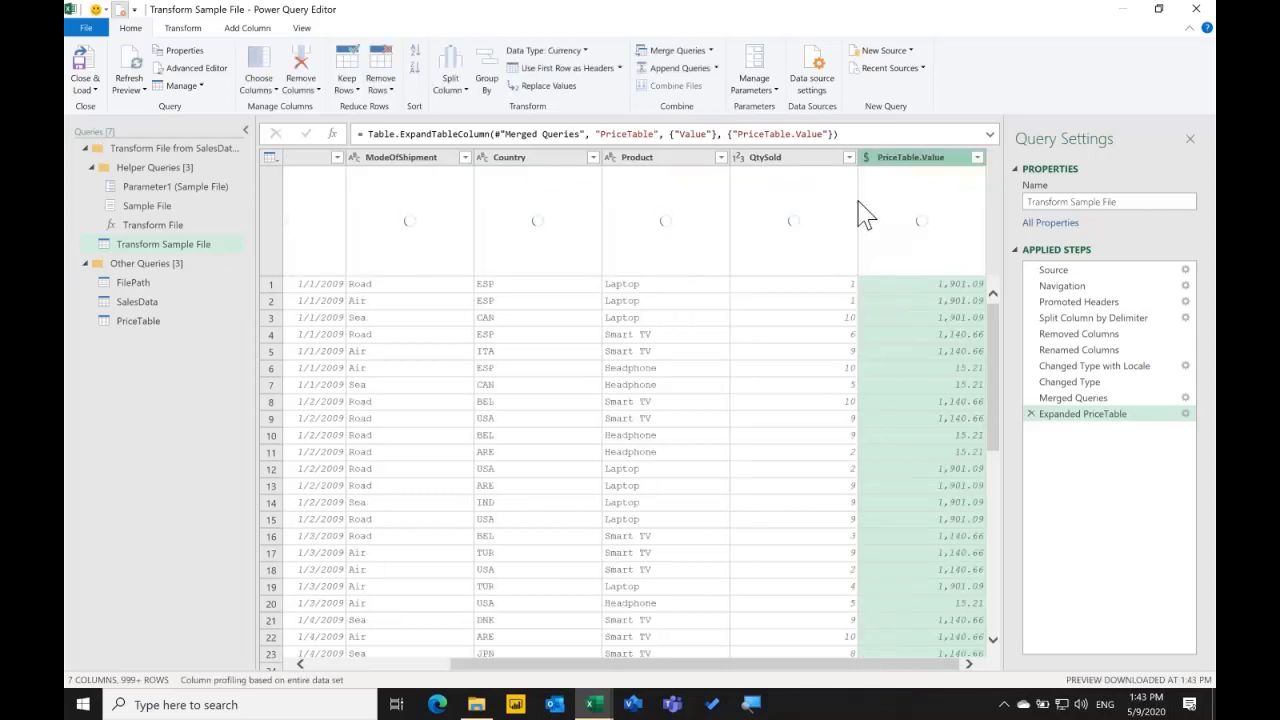
# Add a column that multiplies QtySold by PriceTable.Value in the Transform Sample File query.
pyautogui.click(824, 160)
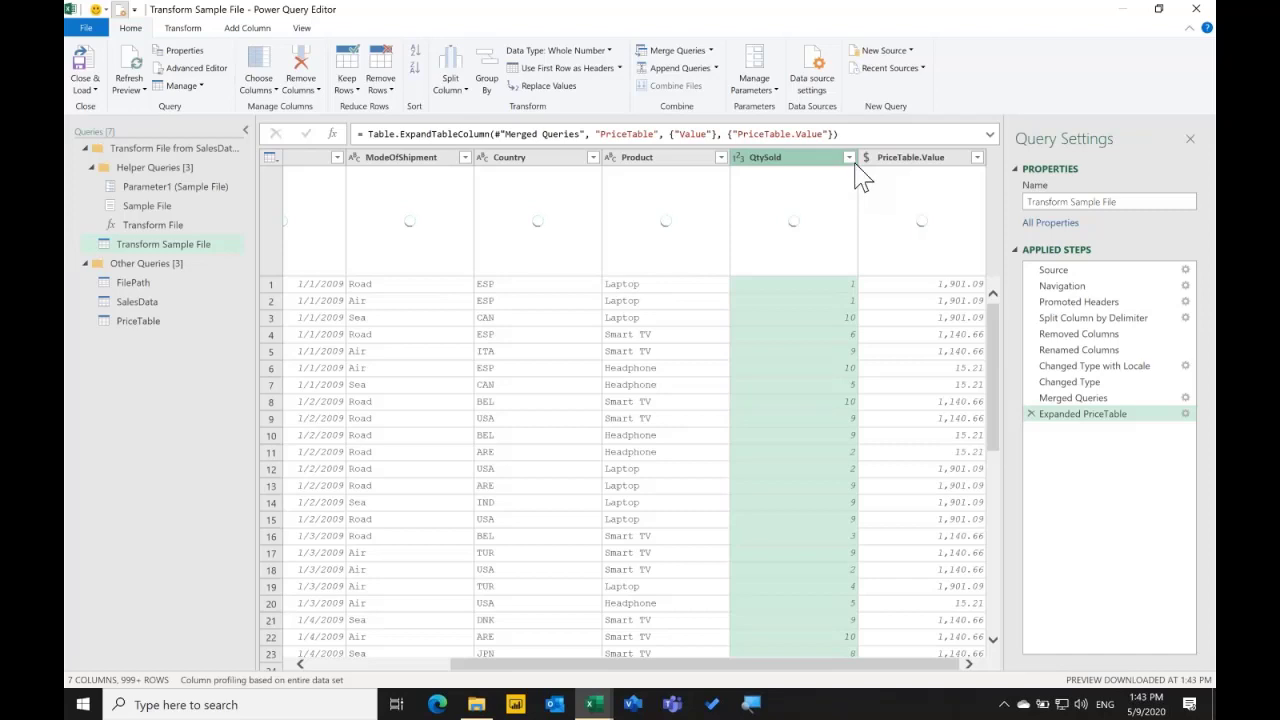
pyautogui.keyDown('ctrl'); pyautogui.click(905, 162); pyautogui.keyUp('ctrl')
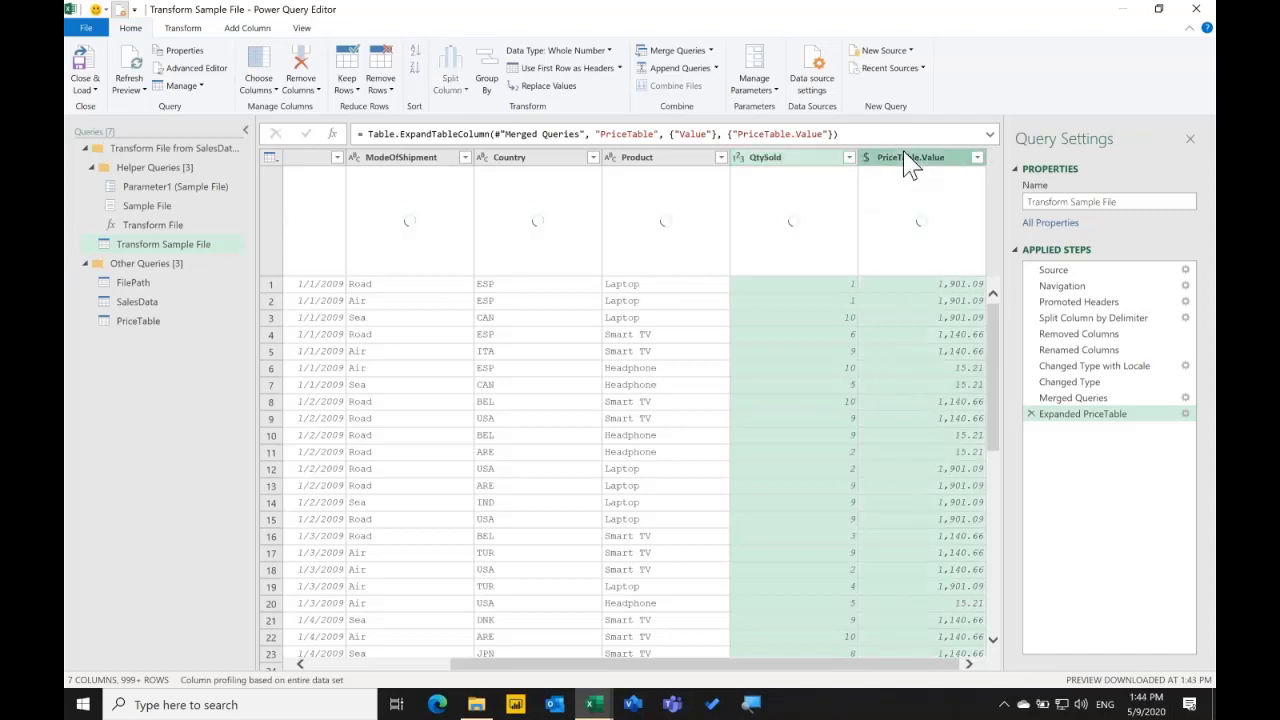
pyautogui.click(256, 30)
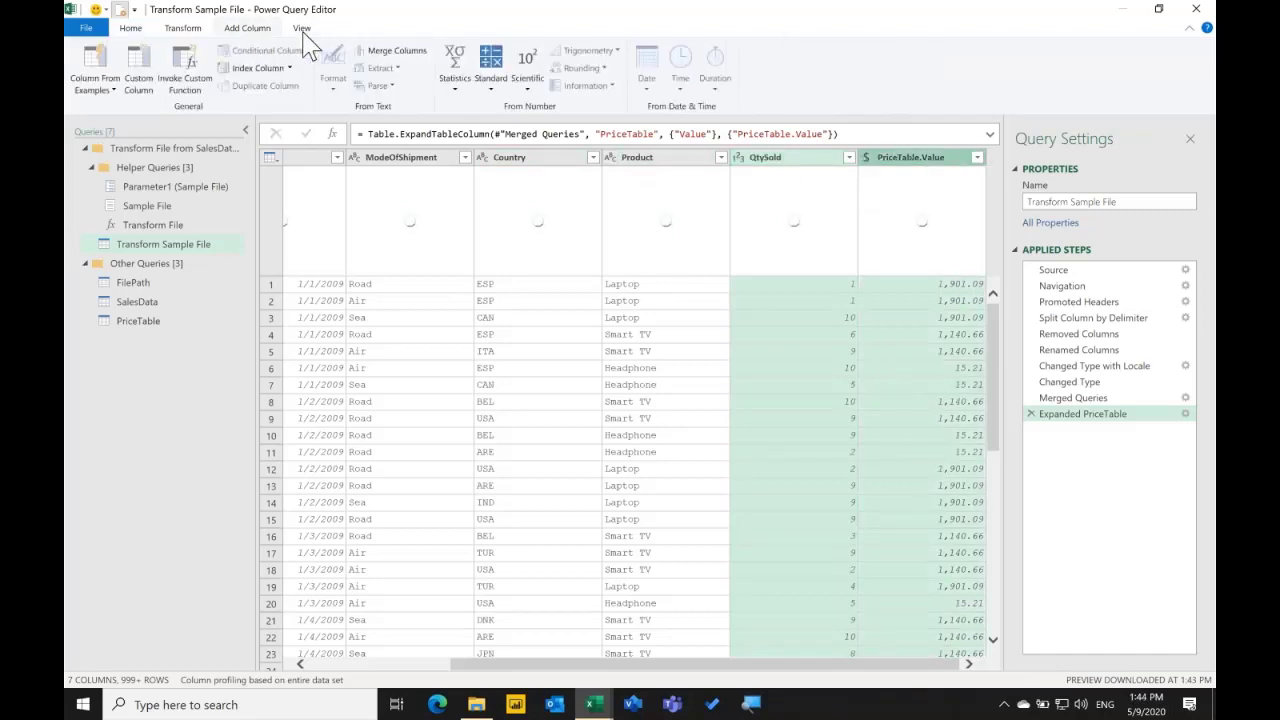
pyautogui.click(491, 82)
pyautogui.click(513, 124)
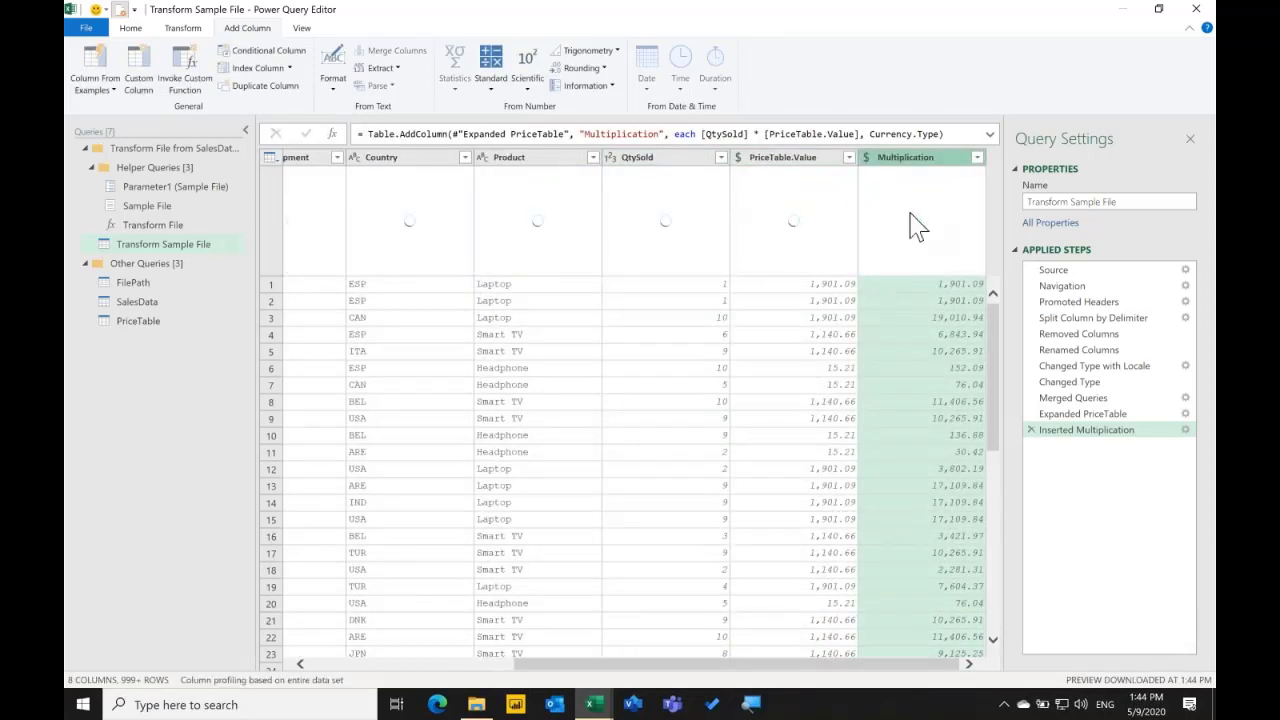
# Rename the Multiplication column as TotalCost.
pyautogui.doubleClick(909, 160)
pyautogui.write('TotalCost')
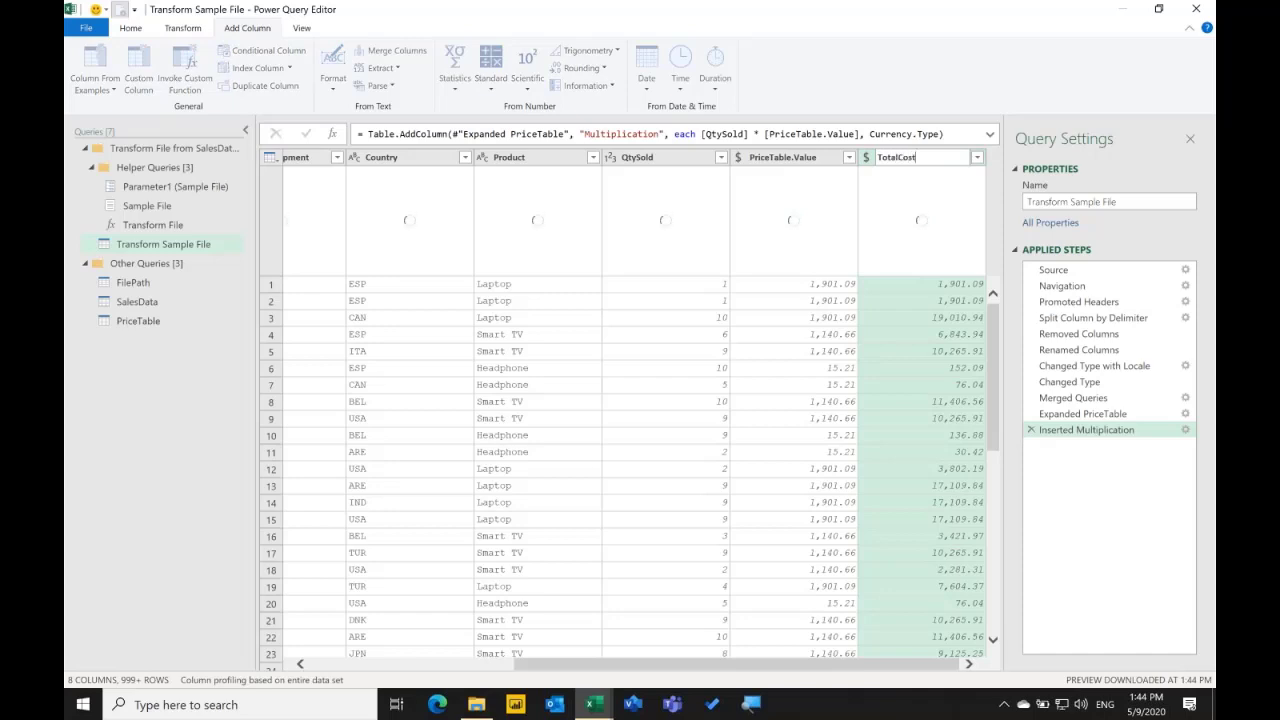
pyautogui.press('Return')
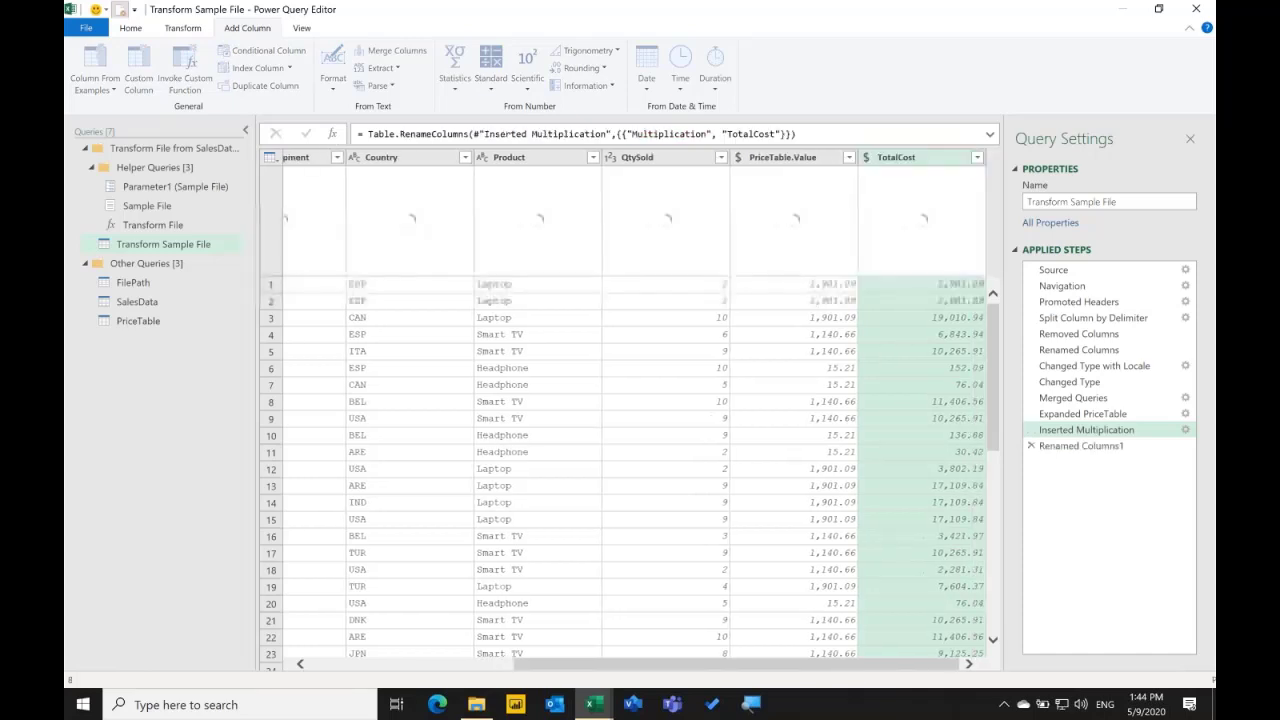
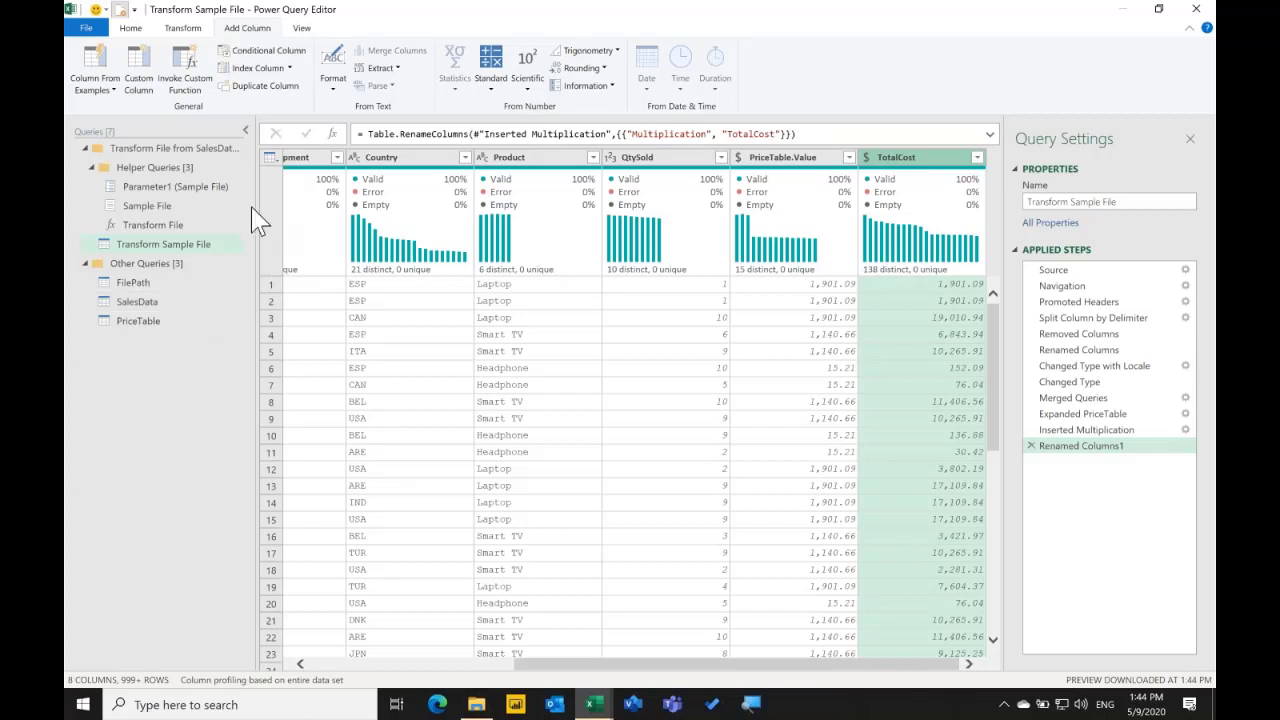
# Review the SalesData, FilePath and PriceTable queries, checking the combined columns in SalesData, and return to Transform Sample File.
pyautogui.click(187, 303)
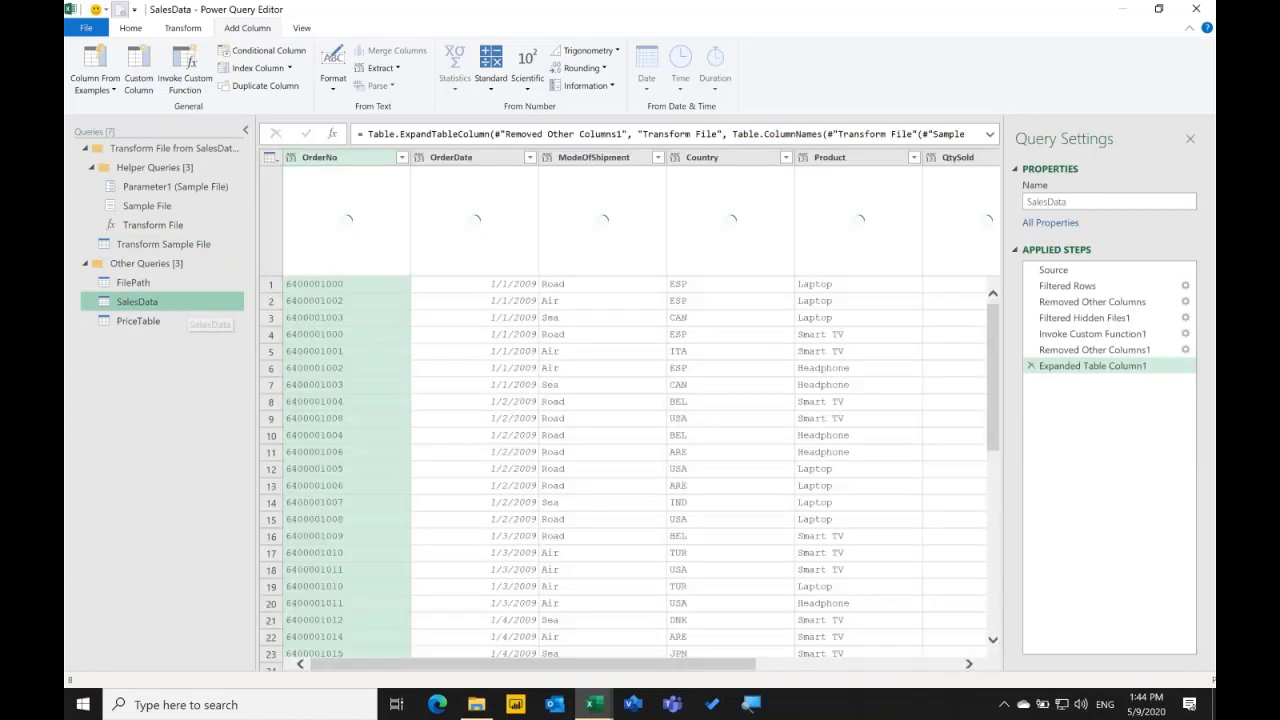
pyautogui.hscroll(3, 940, 285)
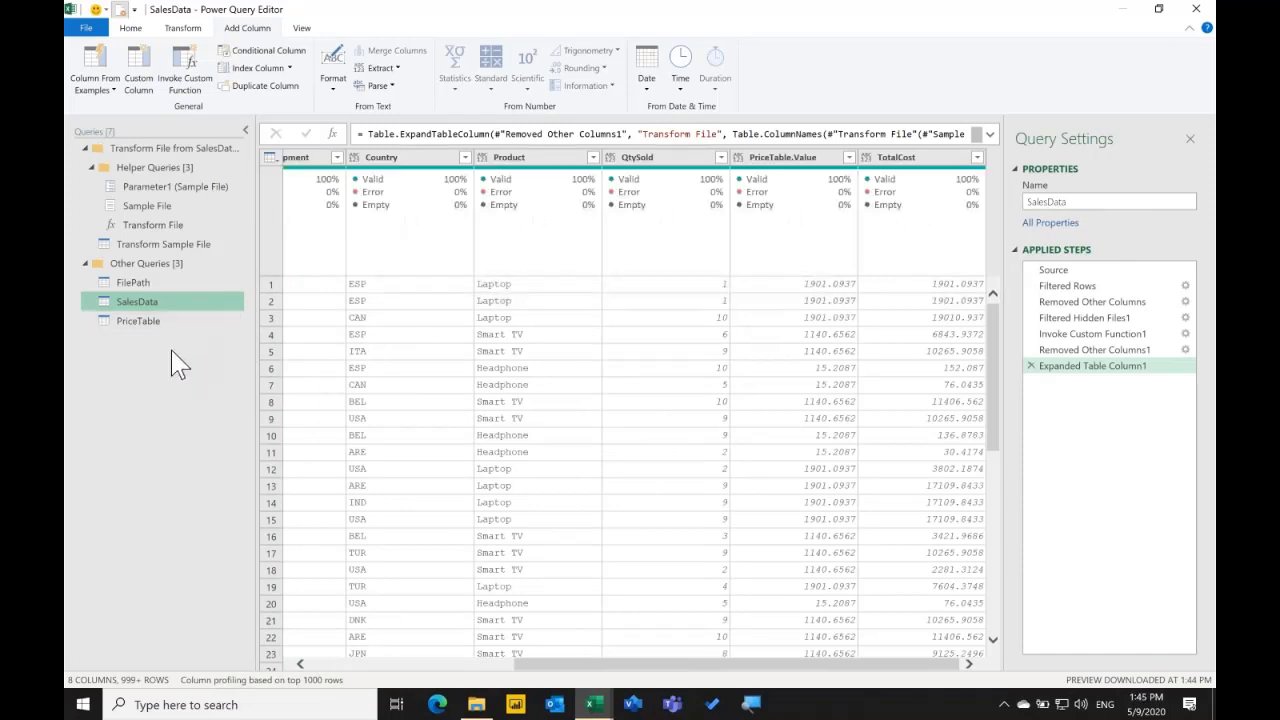
pyautogui.click(186, 283)
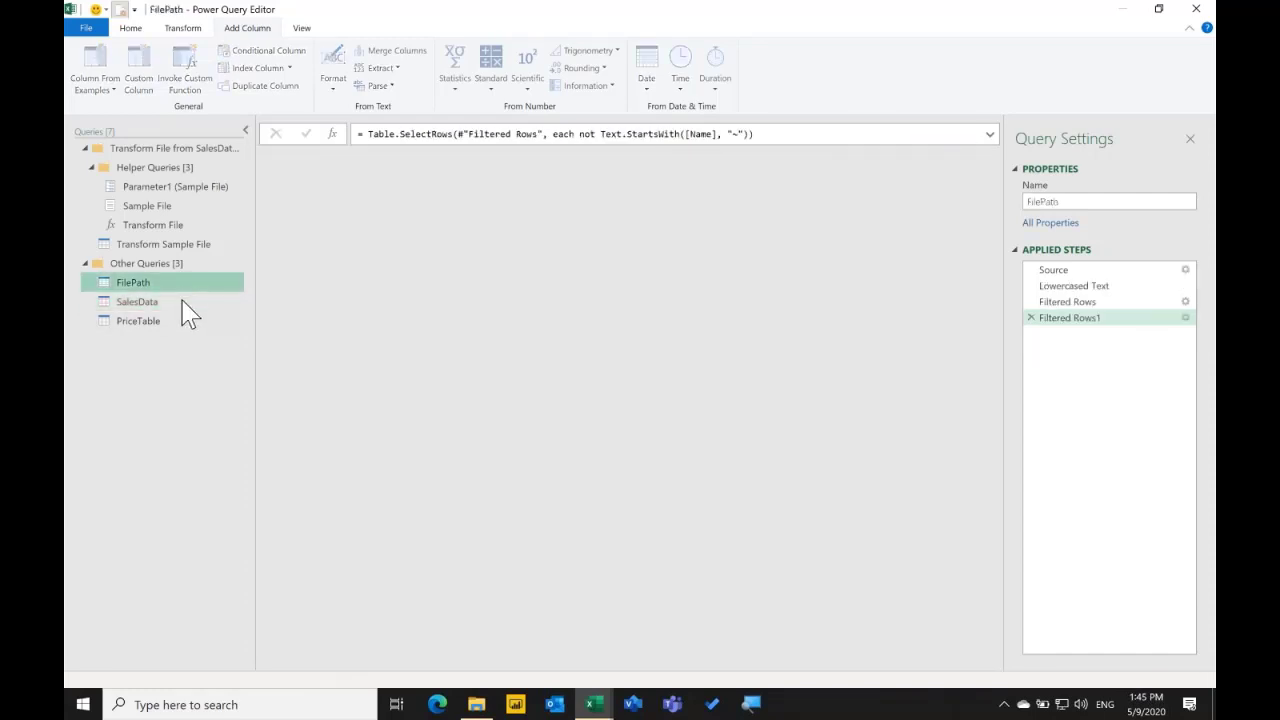
pyautogui.click(183, 302)
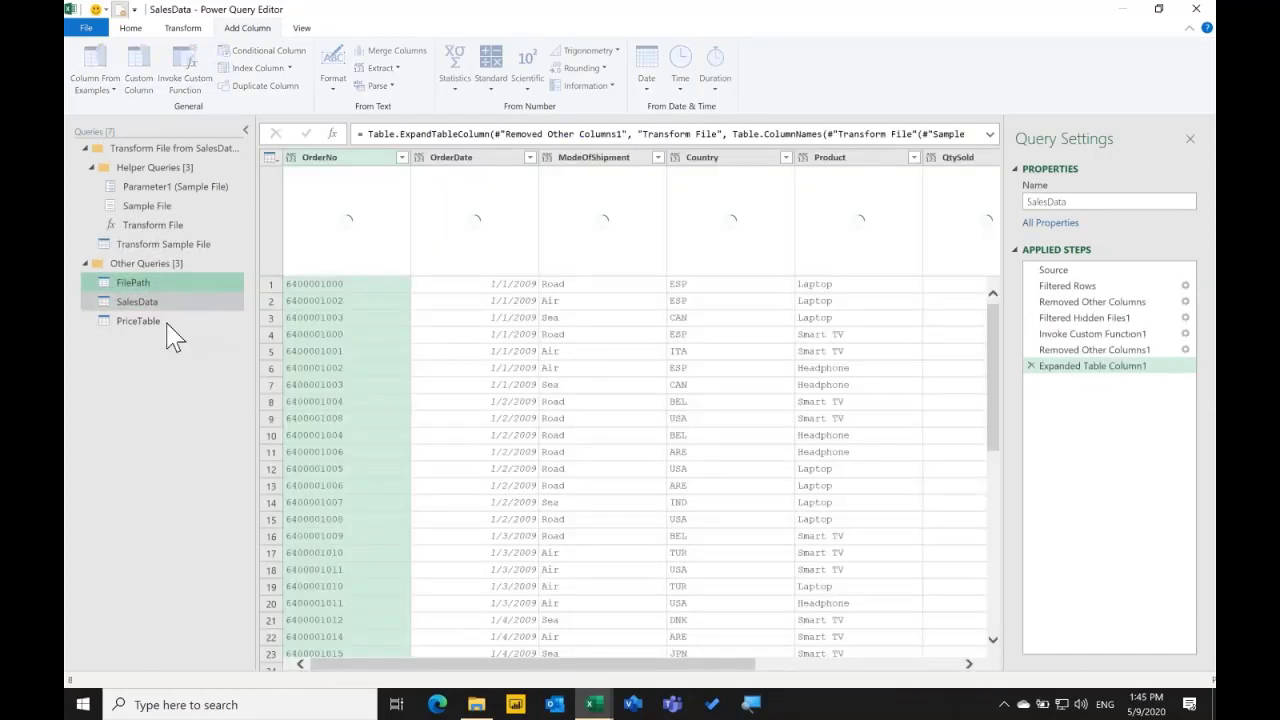
pyautogui.click(167, 323)
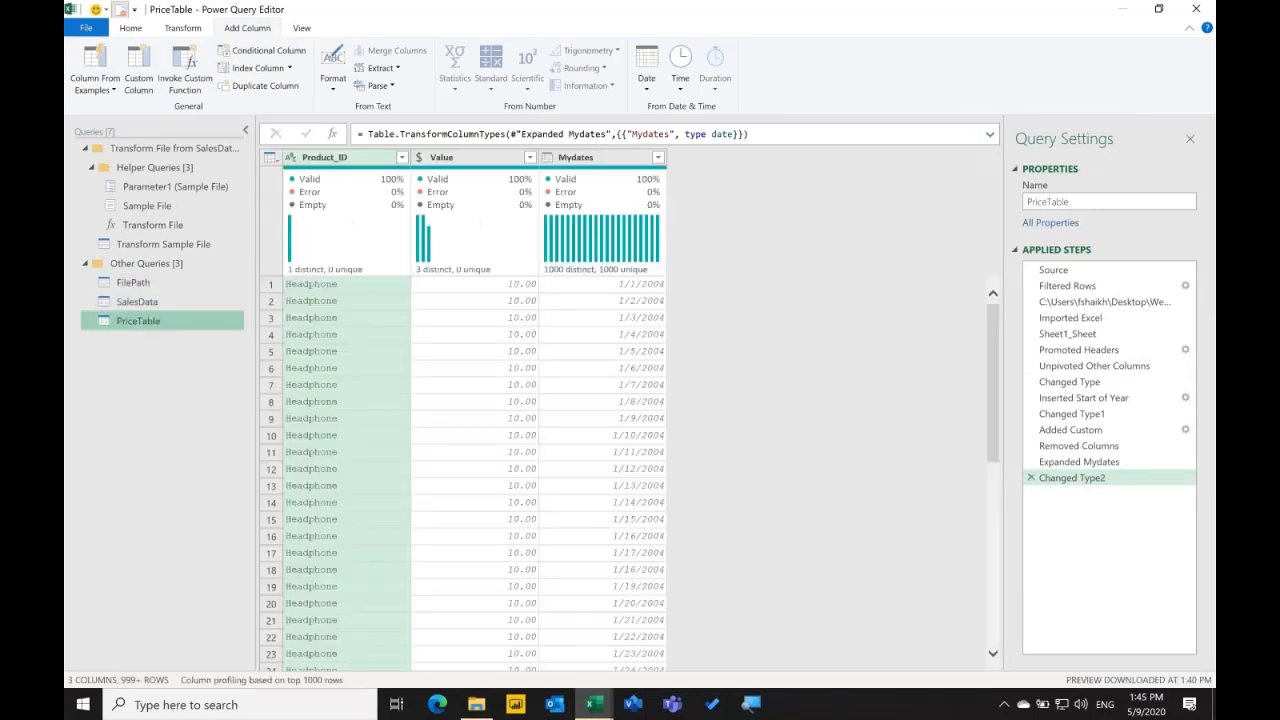
pyautogui.keyDown('ctrl'); pyautogui.click(172, 302); pyautogui.keyUp('ctrl')
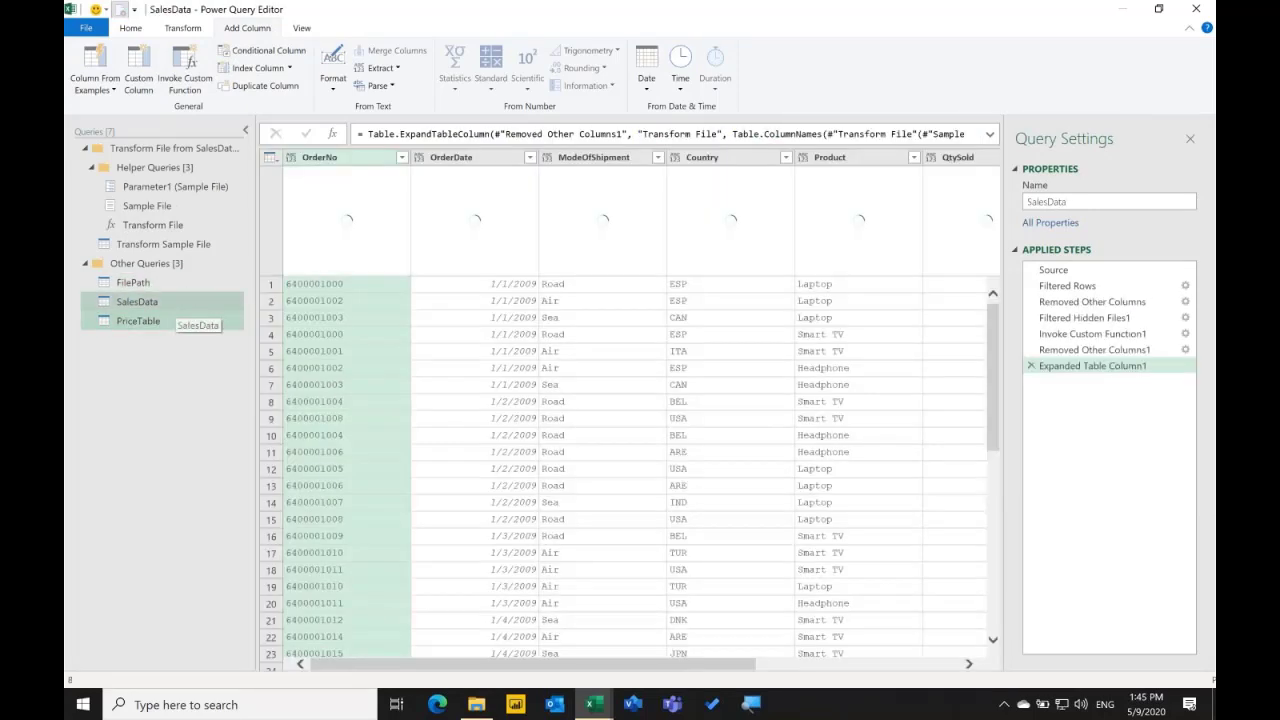
pyautogui.click(163, 244)
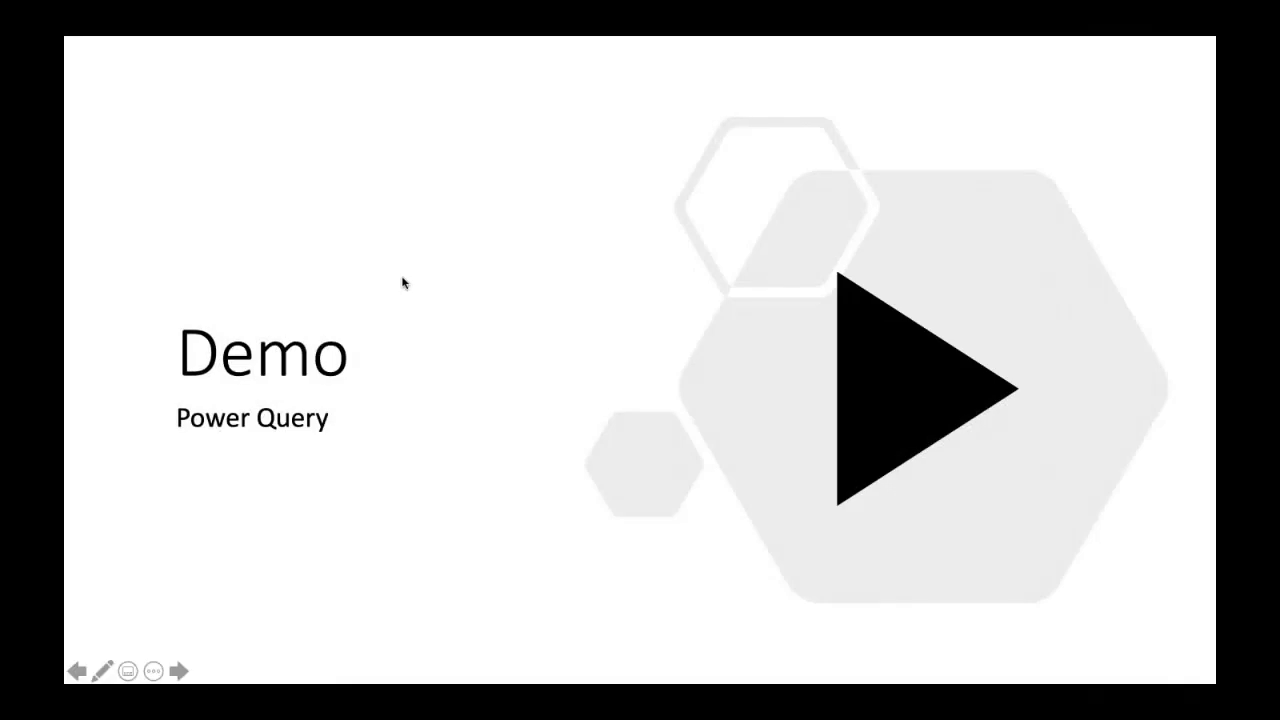
# Switch to the PowerPoint presentation and copy the Wikipedia ISO 3166 country codes address from the Web link slide.
pyautogui.press('Right')
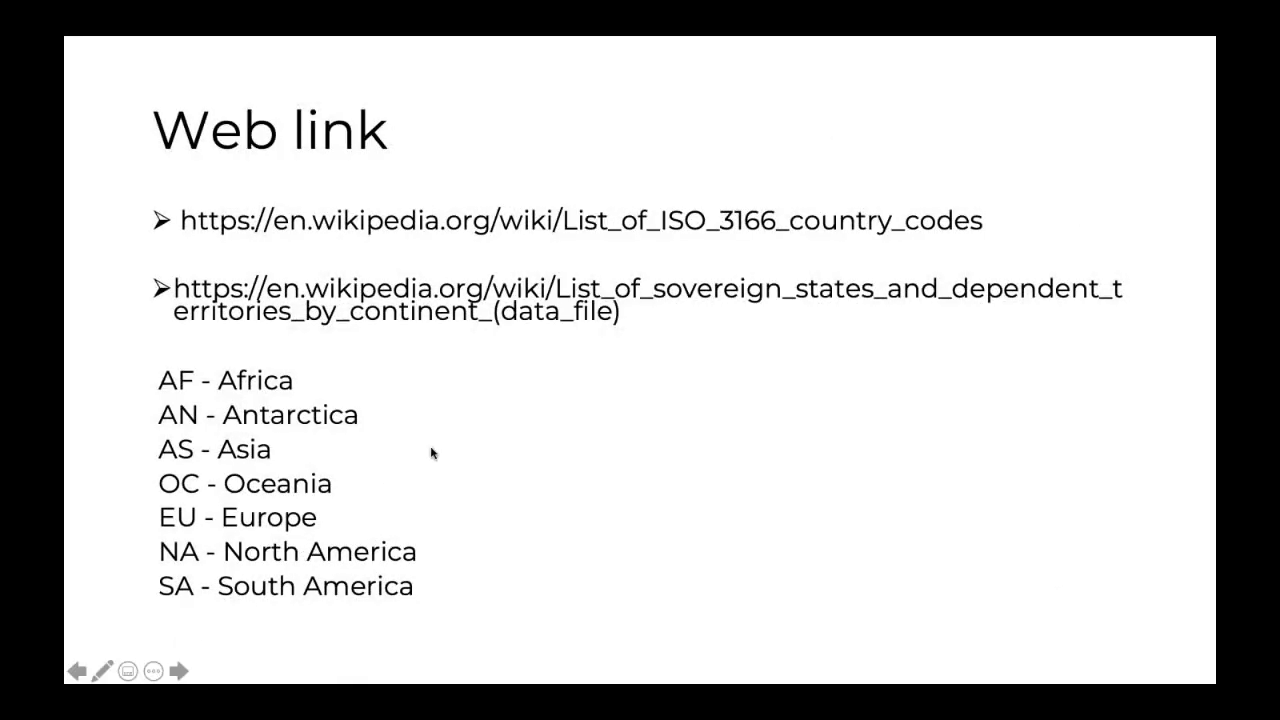
pyautogui.press('Escape')
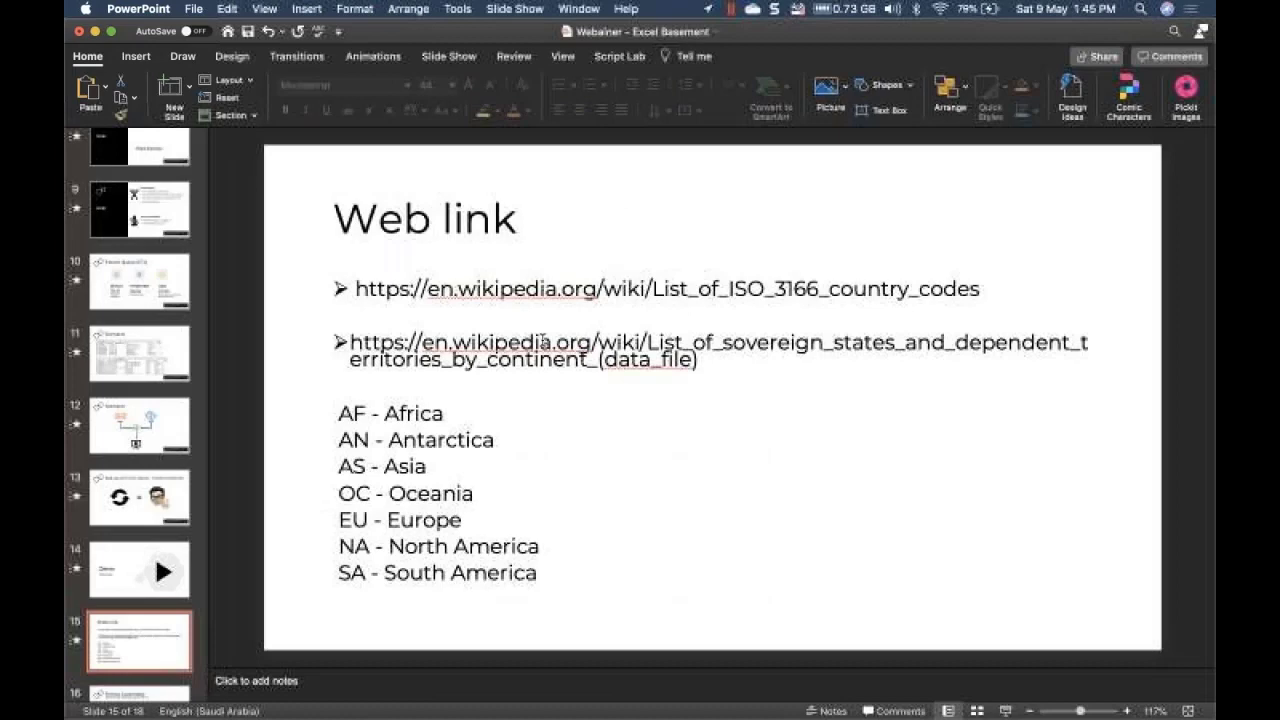
pyautogui.click(540, 342)
pyautogui.tripleClick(540, 342)
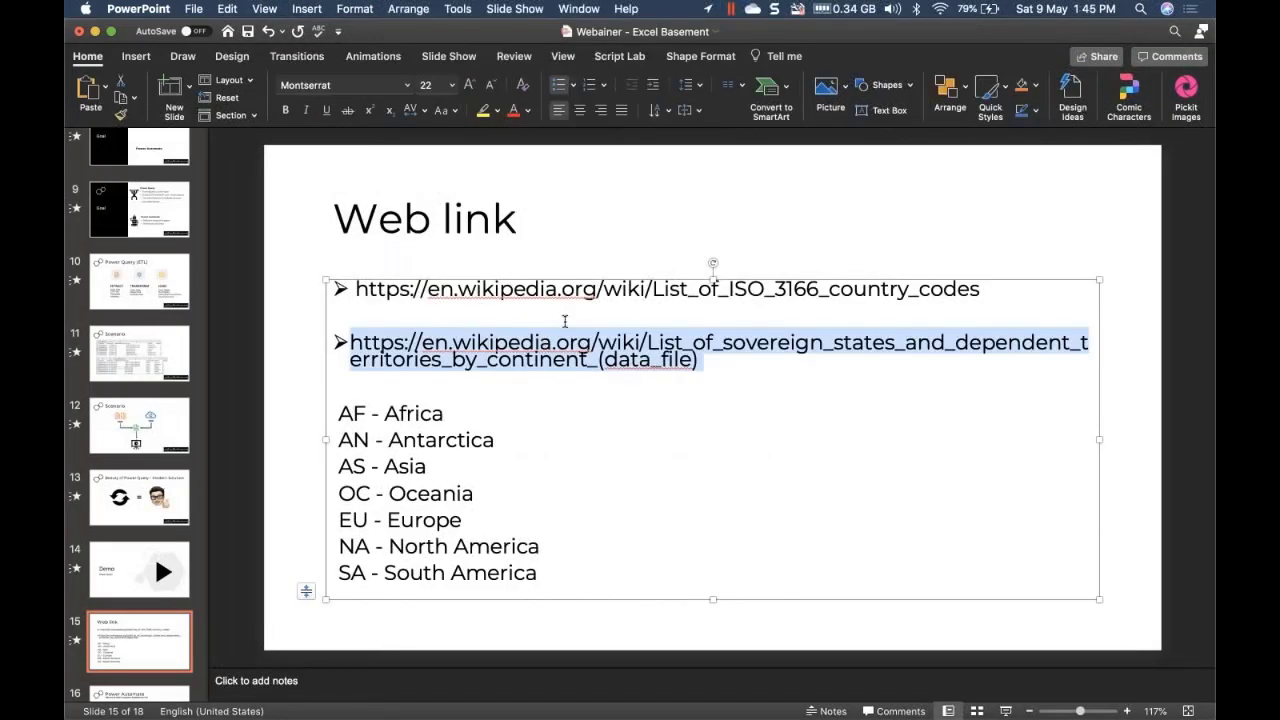
pyautogui.click(555, 296)
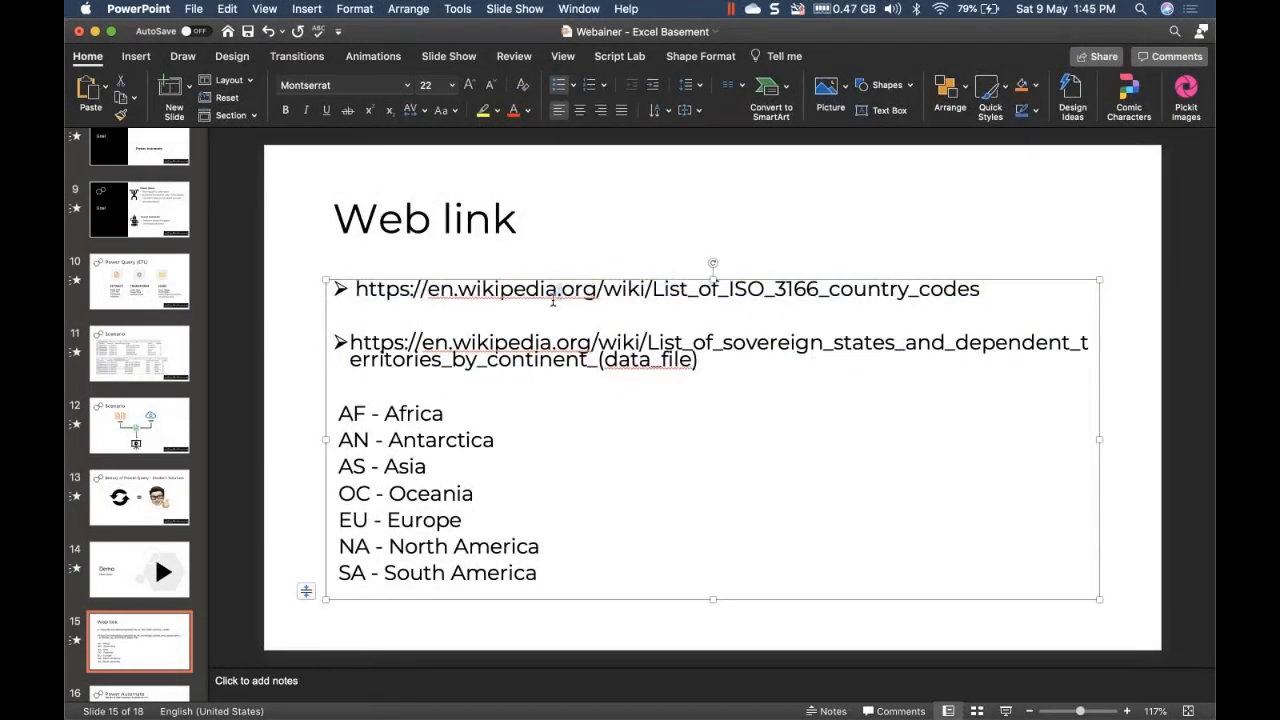
pyautogui.tripleClick(552, 298)
pyautogui.hotkey('ctrl', 'c')
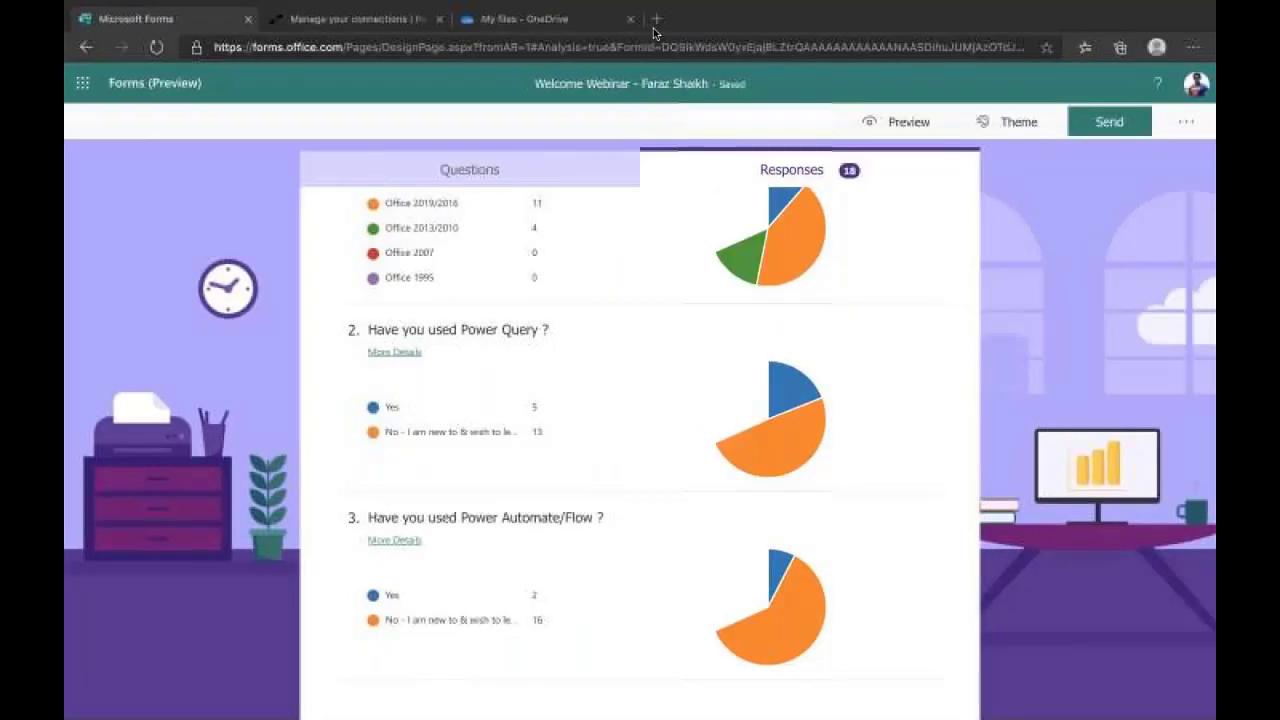
pyautogui.click(656, 20)
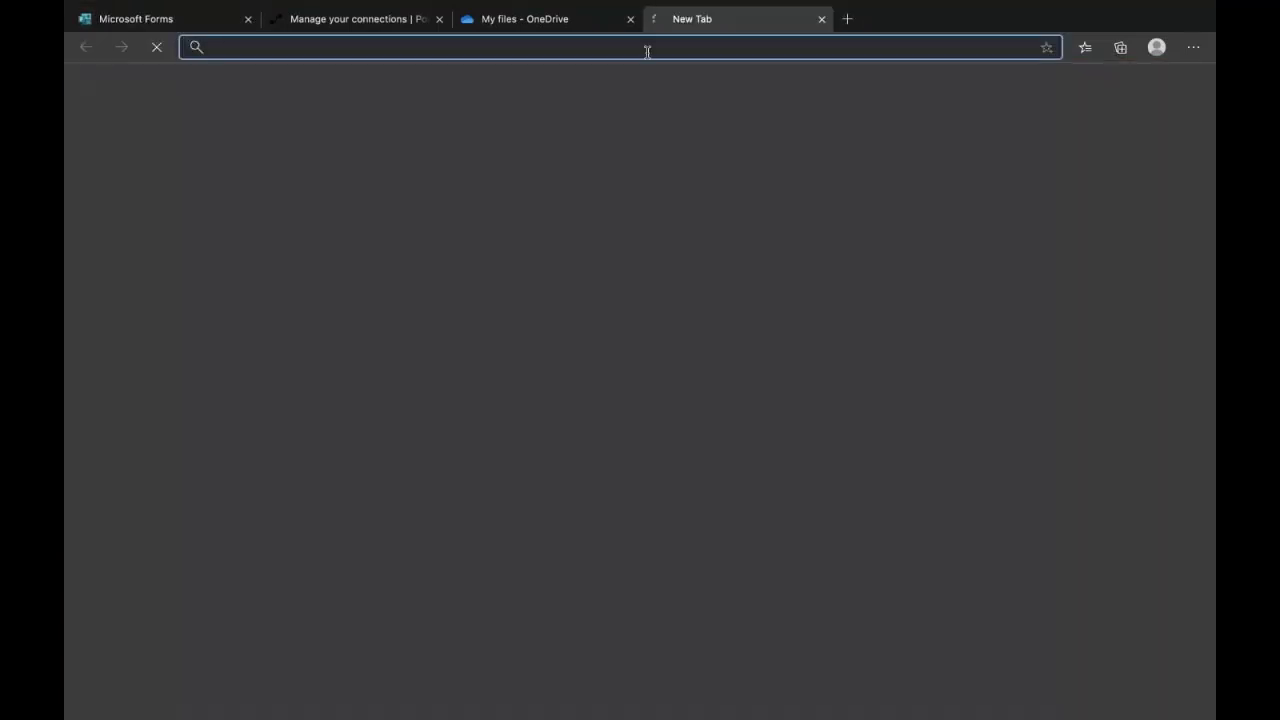
pyautogui.hotkey('ctrl', 'v')
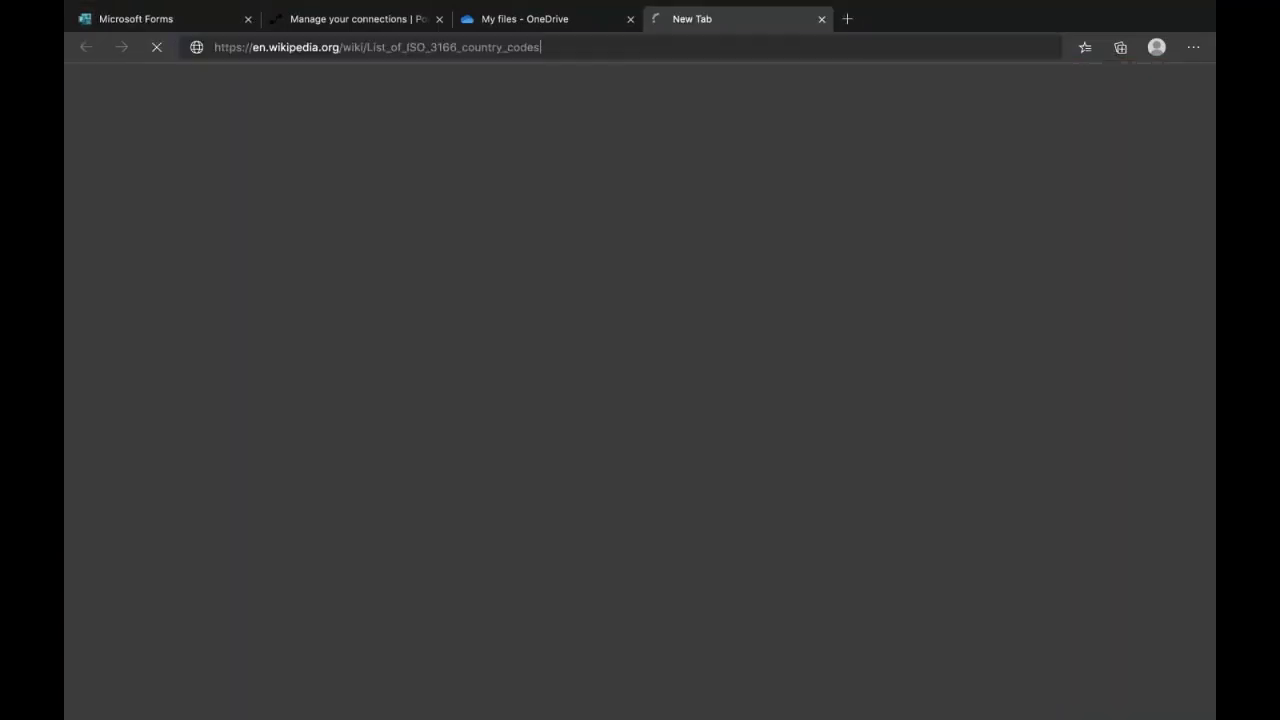
pyautogui.press('Return')
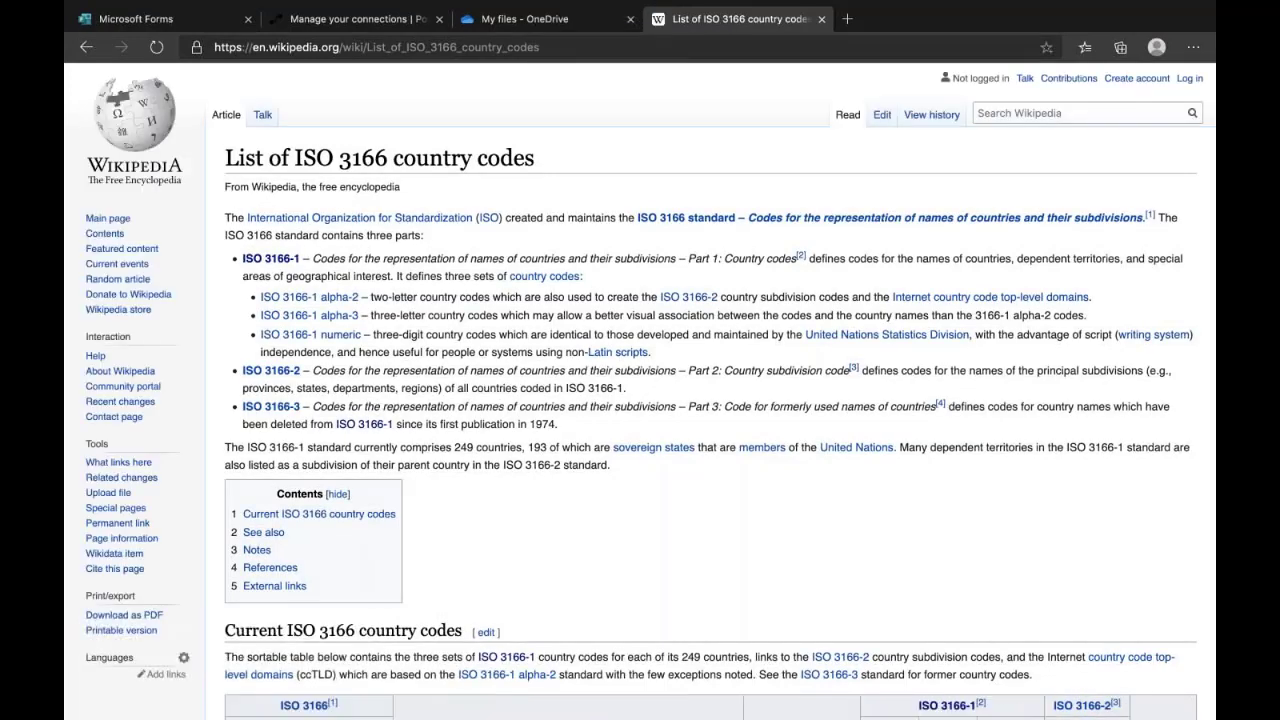
# Examine the Current ISO 3166 country codes table, including its country names and Alpha-2 and Alpha-3 code columns.
pyautogui.scroll(-6, 508, 247)
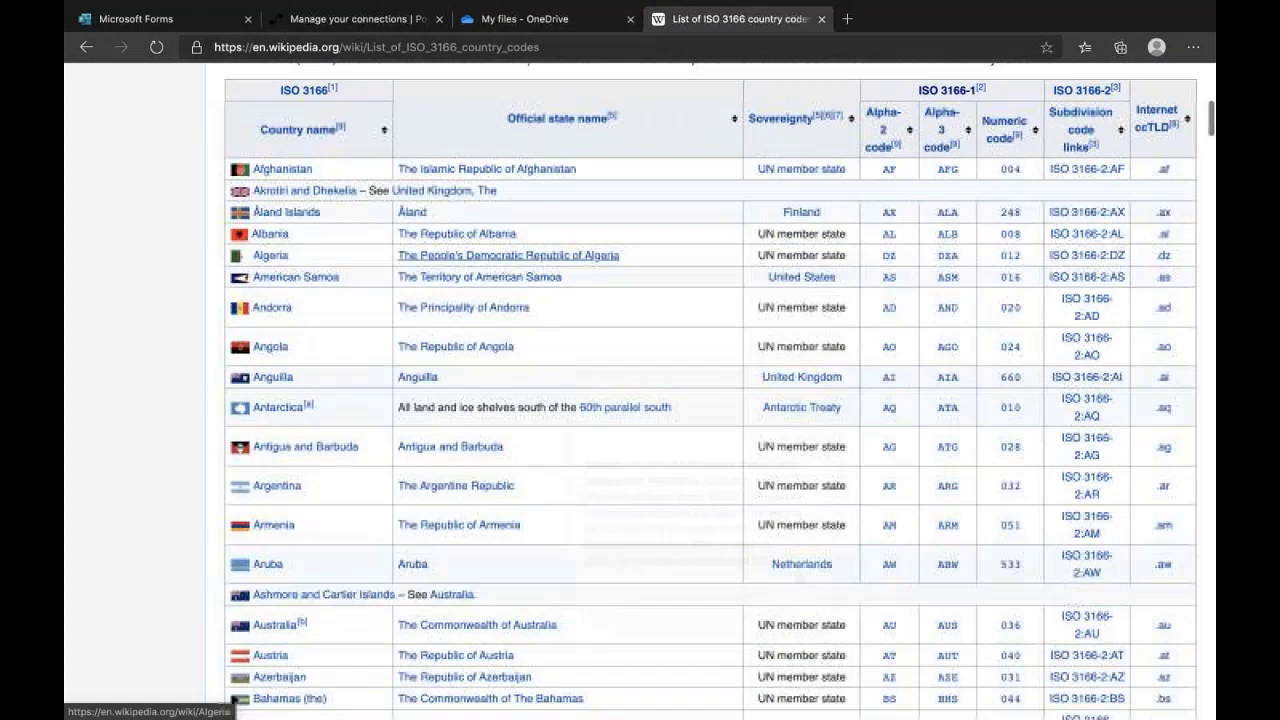
pyautogui.scroll(1, 508, 247)
pyautogui.moveTo(949, 242)
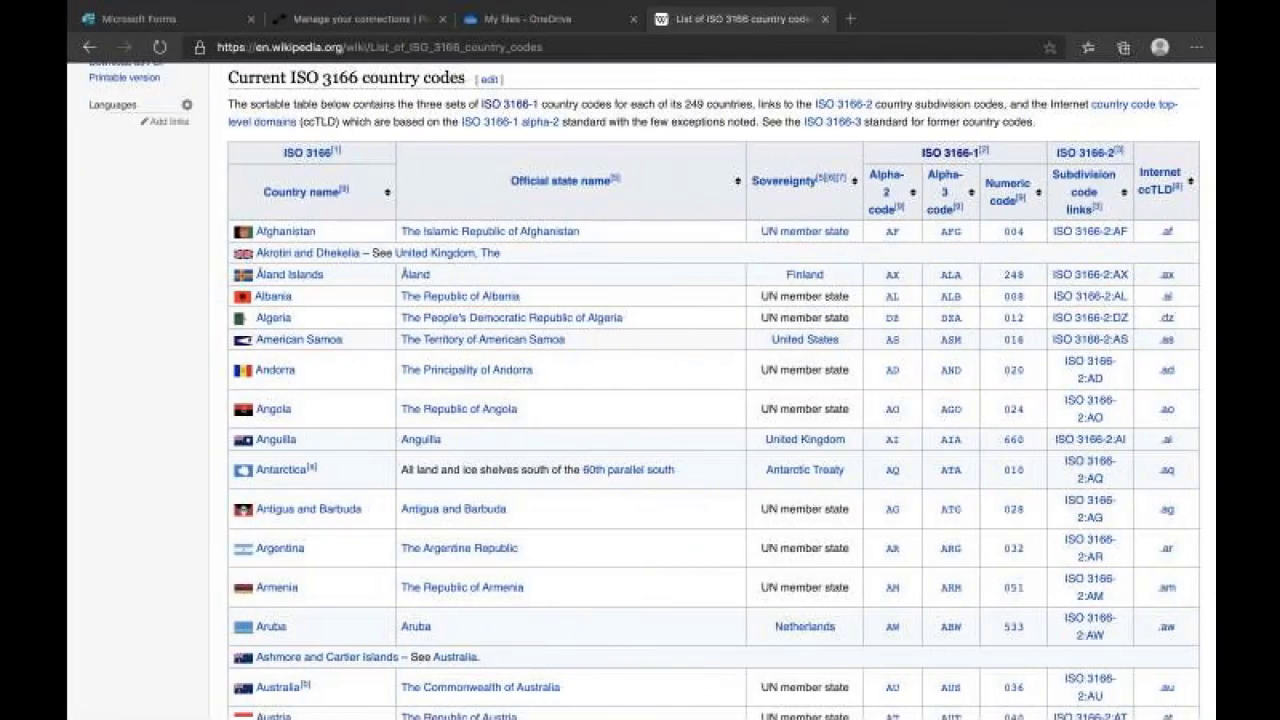
pyautogui.scroll(-2, 850, 285)
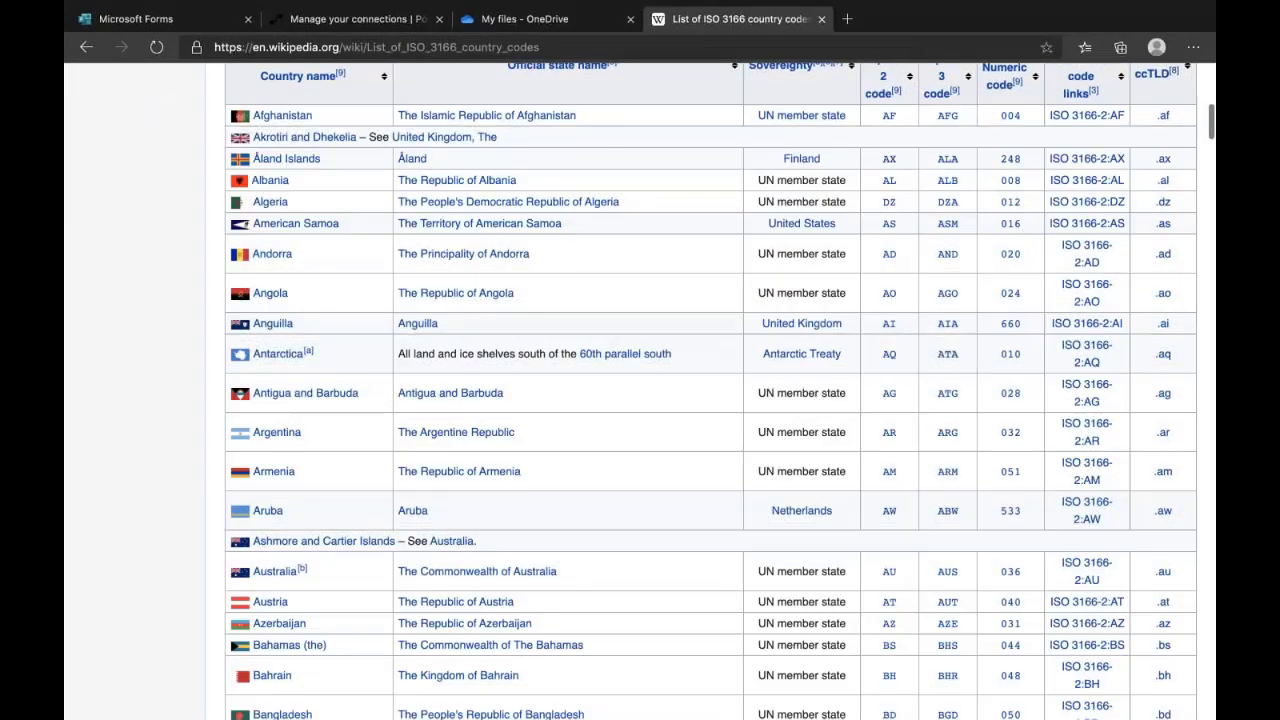
pyautogui.scroll(-3, 710, 390)
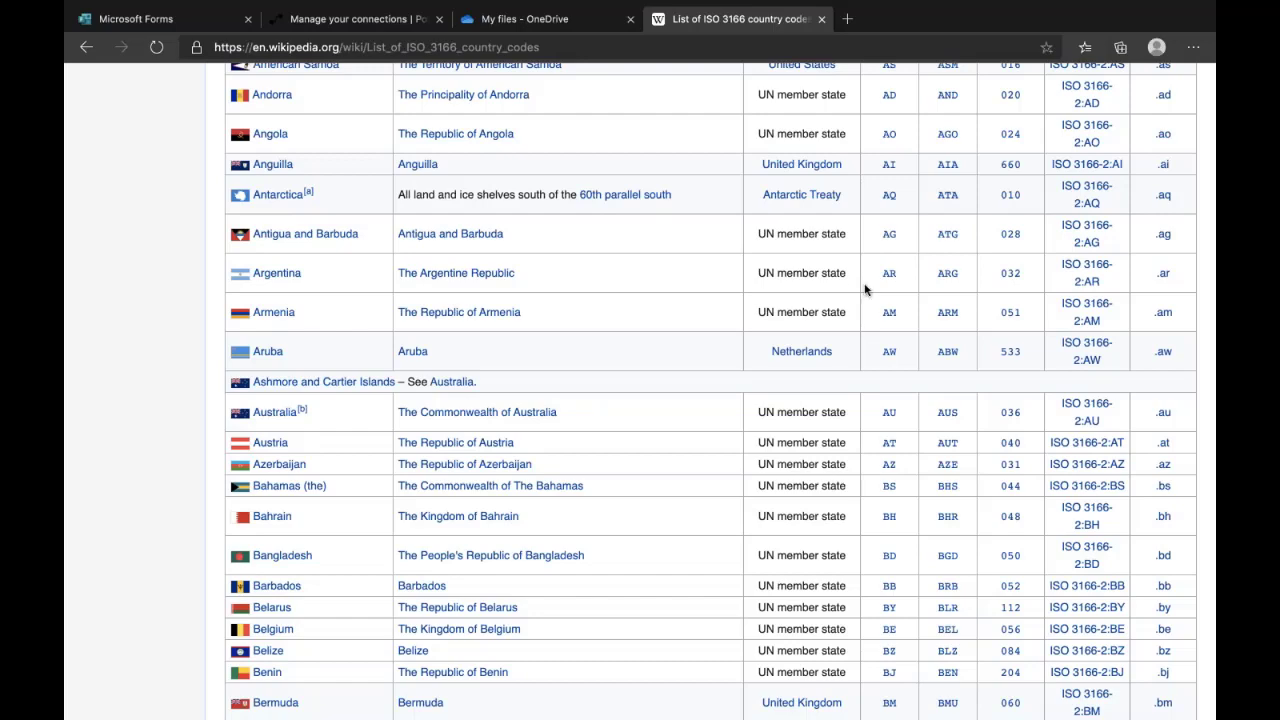
pyautogui.scroll(4, 865, 290)
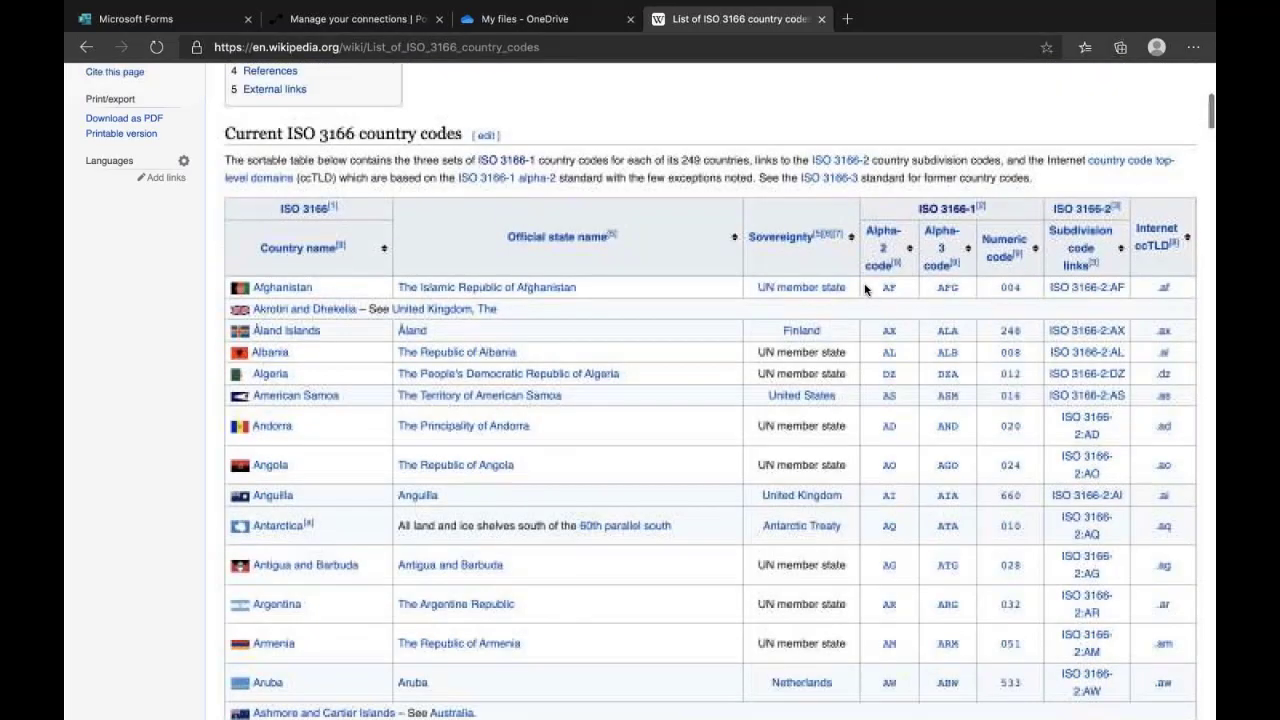
pyautogui.scroll(-2, 865, 290)
pyautogui.scroll(-3, 865, 290)
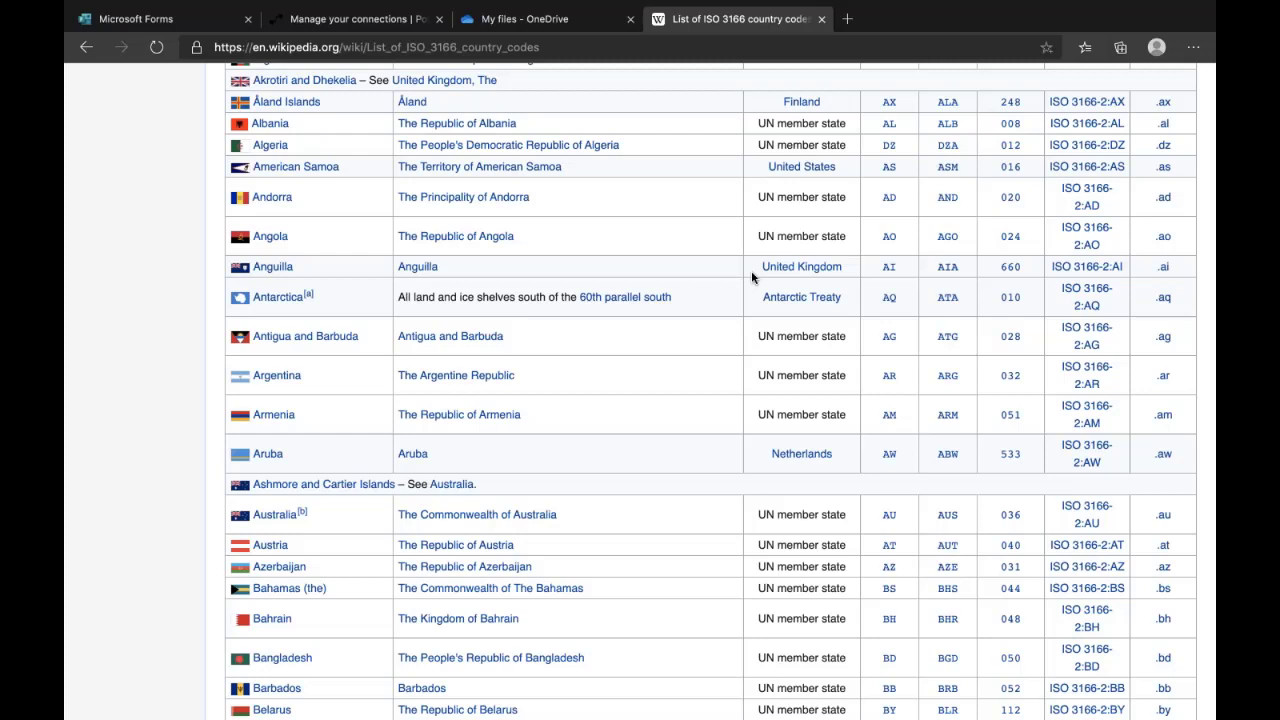
pyautogui.scroll(1, 751, 272)
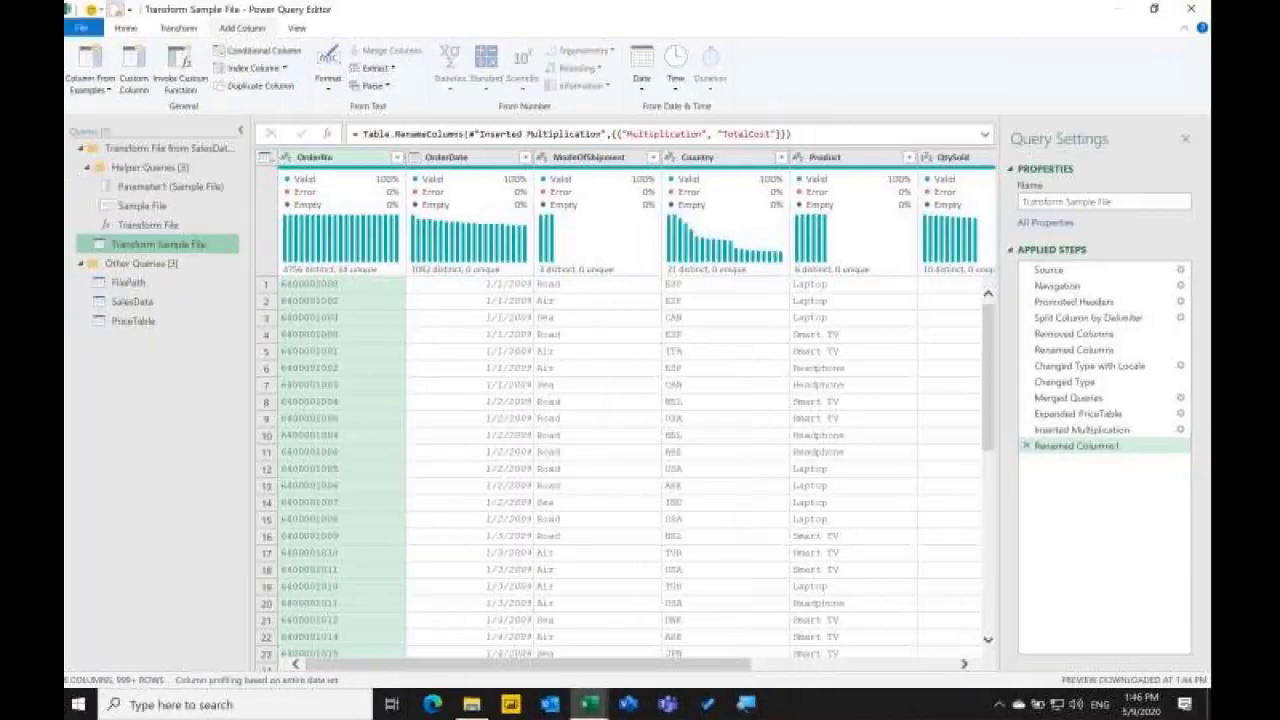
# Return to Power Query, close the editor and load the pending query with the Only Create Connection option.
pyautogui.rightClick(166, 340)
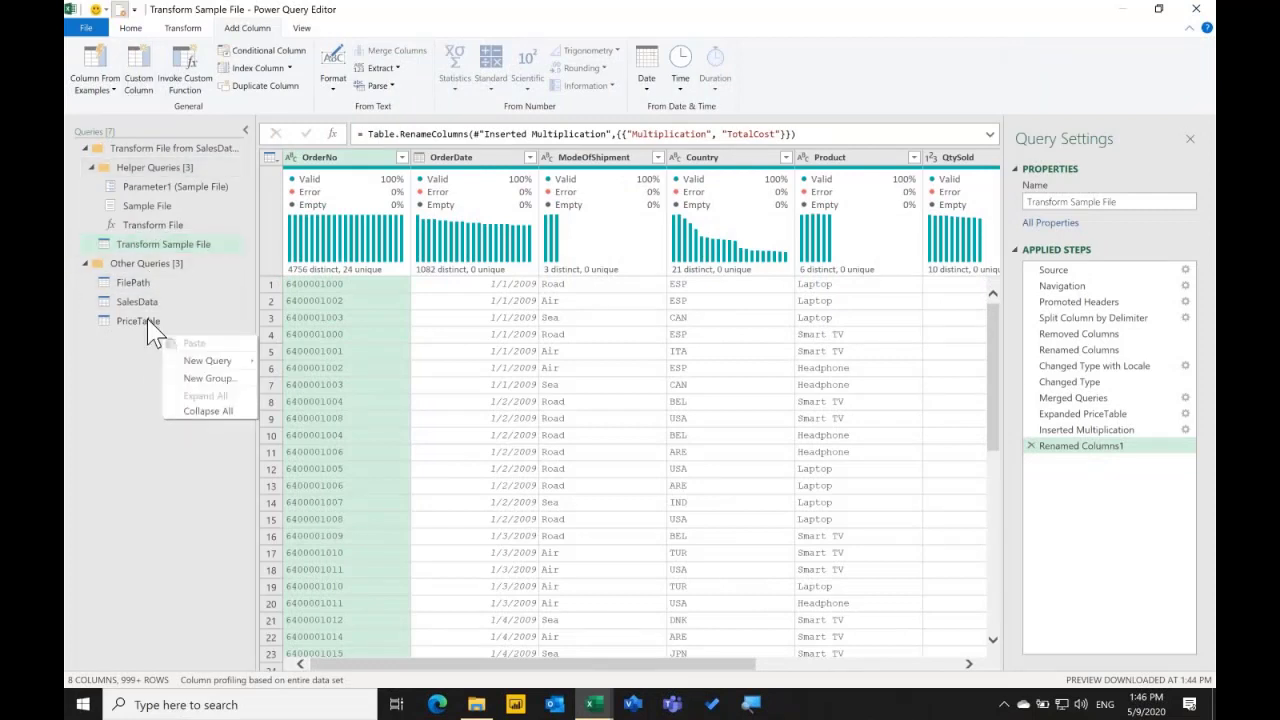
pyautogui.click(131, 28)
pyautogui.click(88, 90)
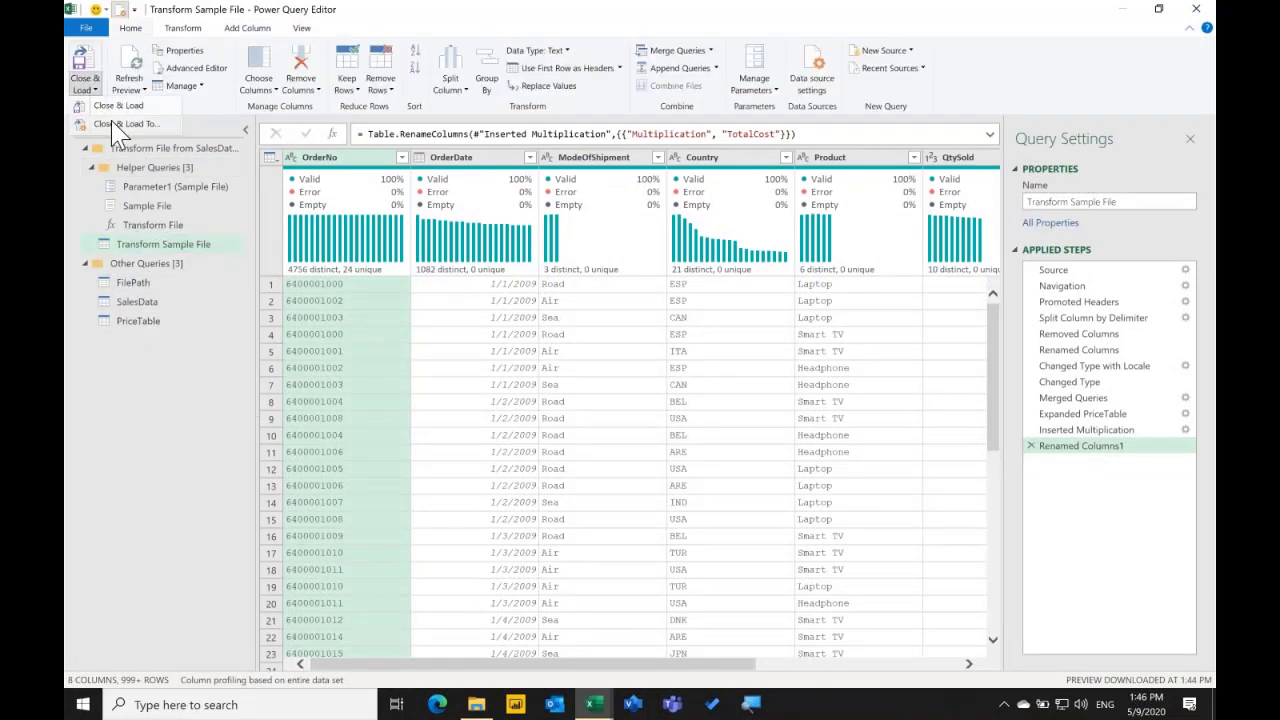
pyautogui.click(118, 105)
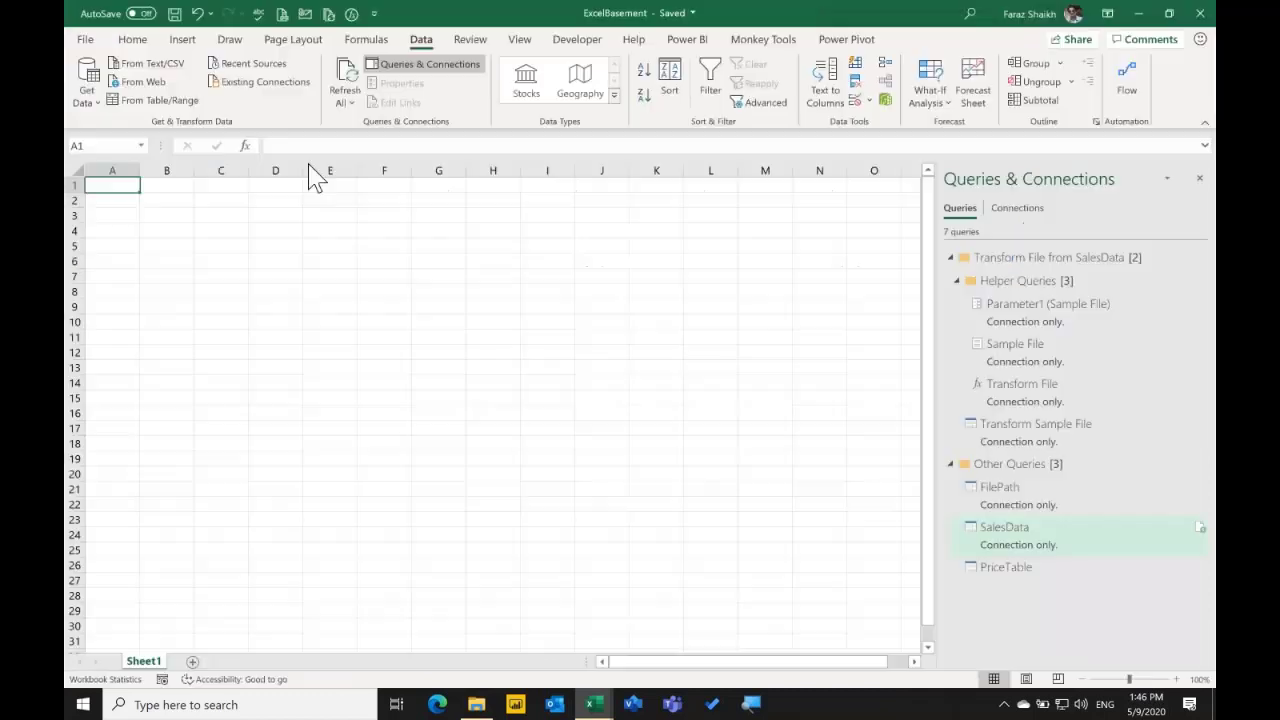
pyautogui.click(588, 347)
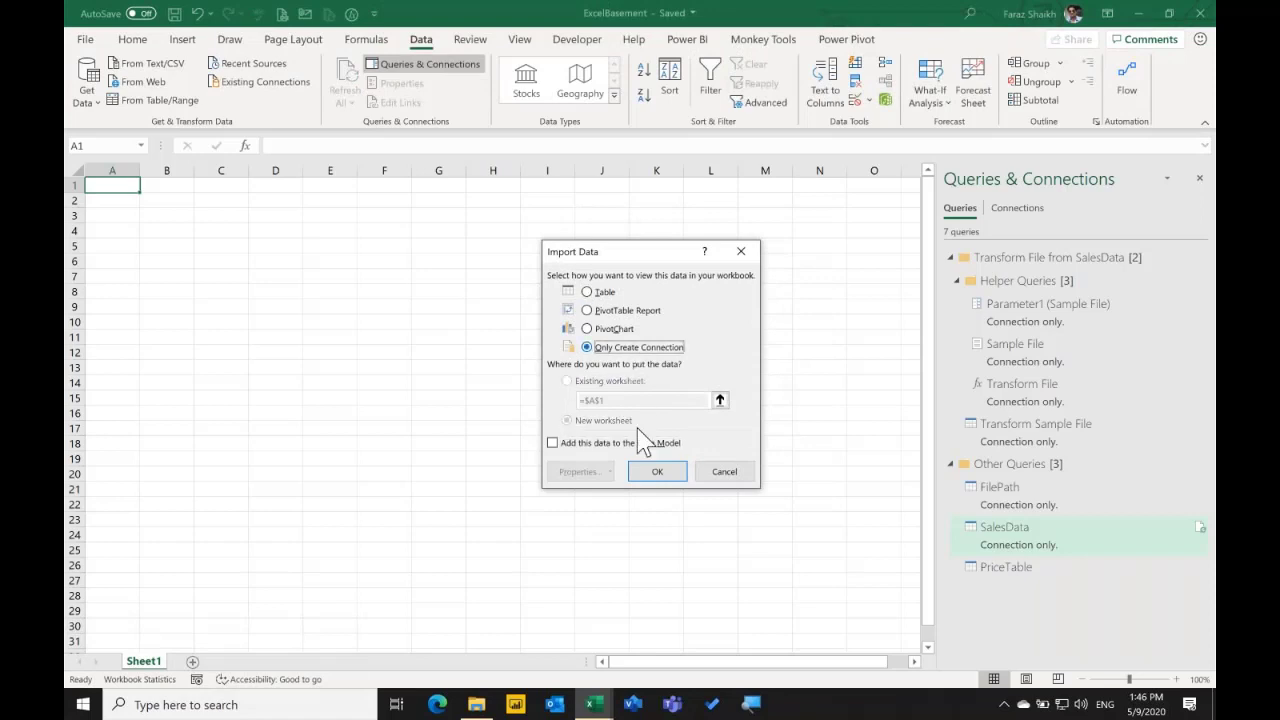
pyautogui.click(657, 471)
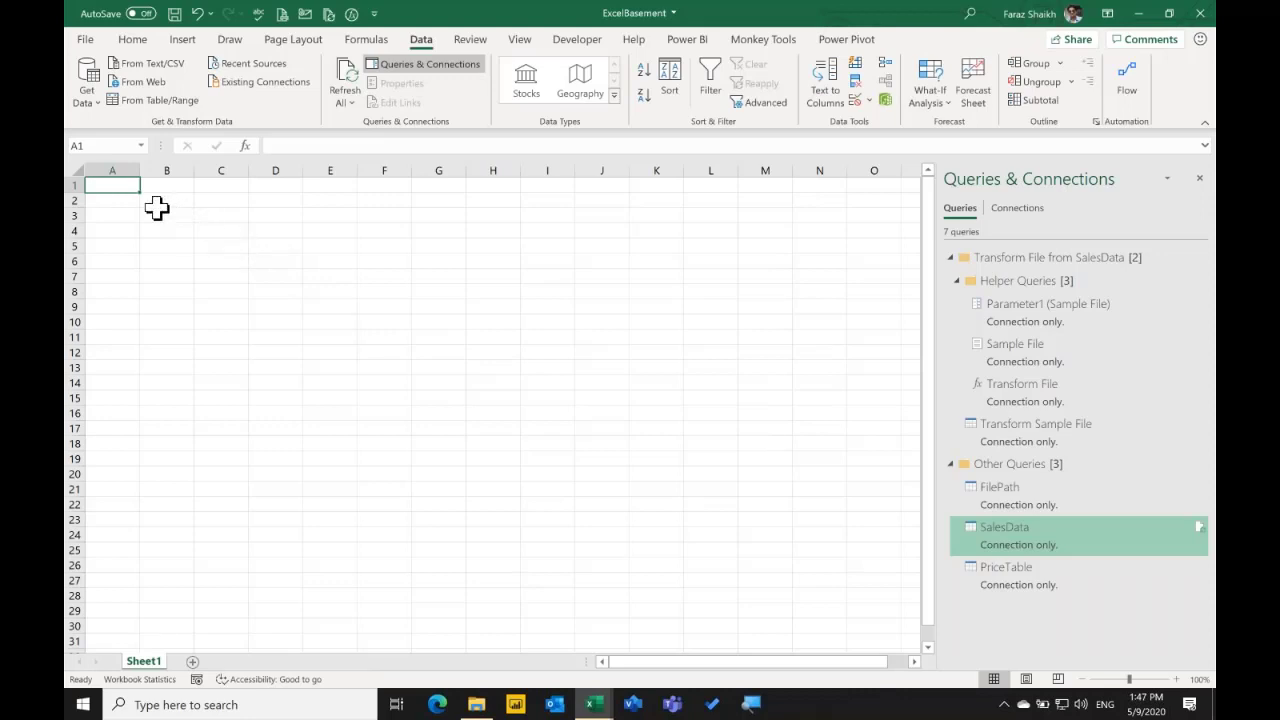
pyautogui.click(133, 40)
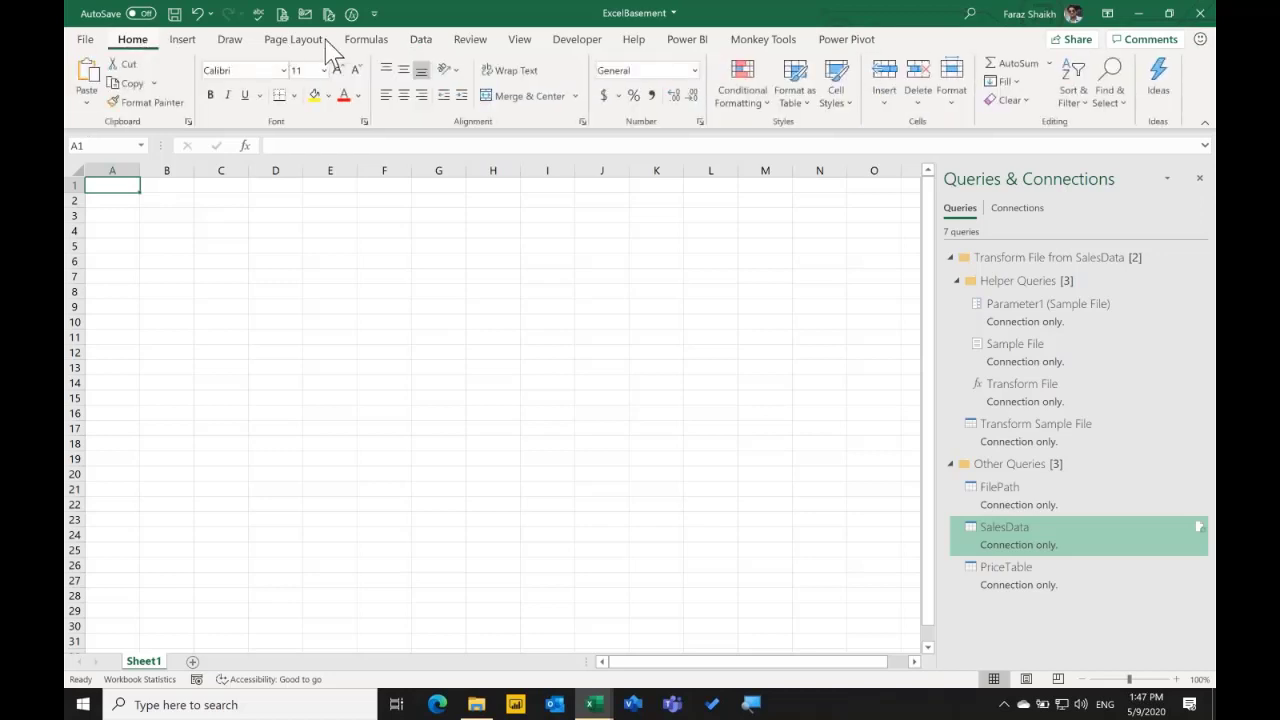
# Set the global query options to custom default load settings with neither worksheet nor Data Model loading selected.
pyautogui.click(434, 45)
pyautogui.click(87, 85)
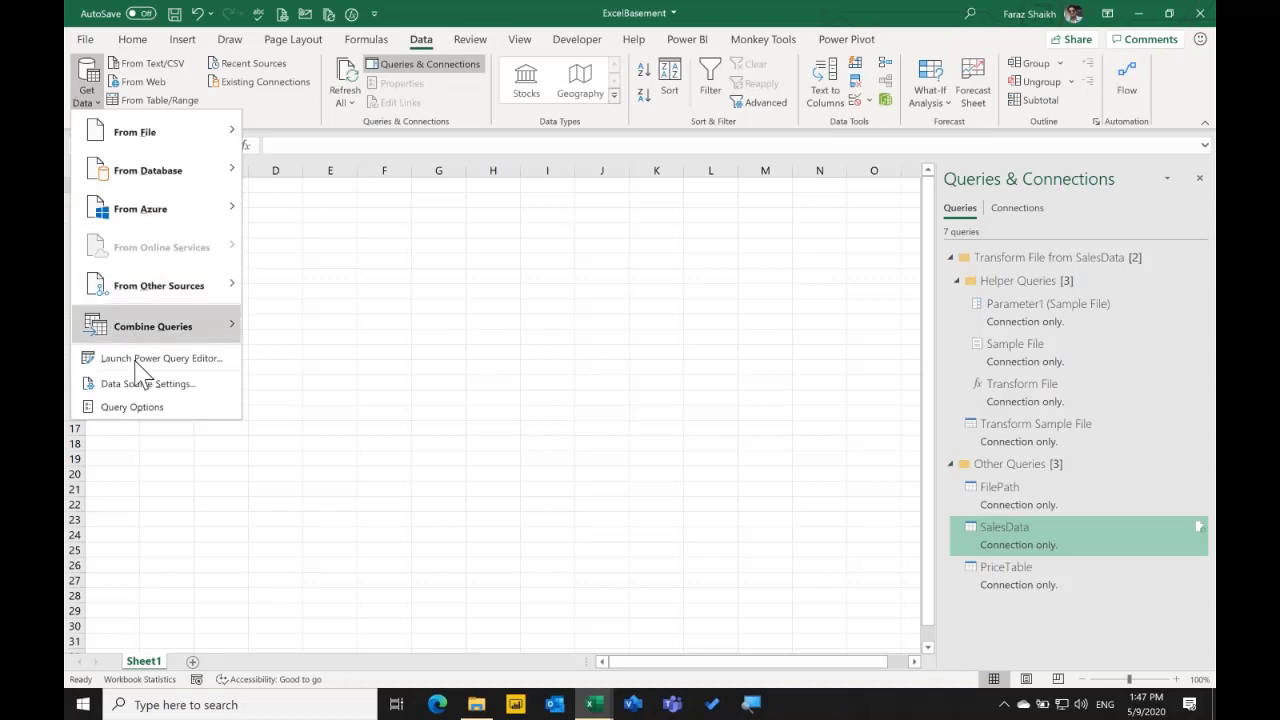
pyautogui.click(137, 407)
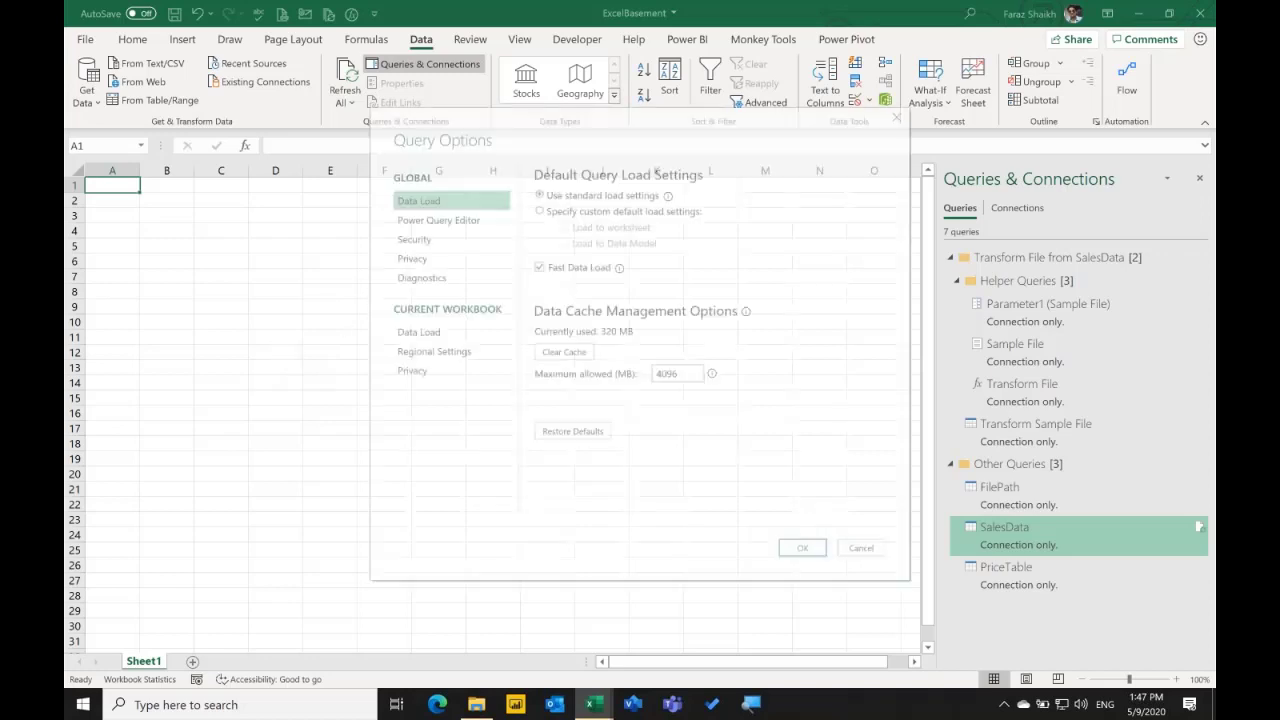
pyautogui.click(553, 213)
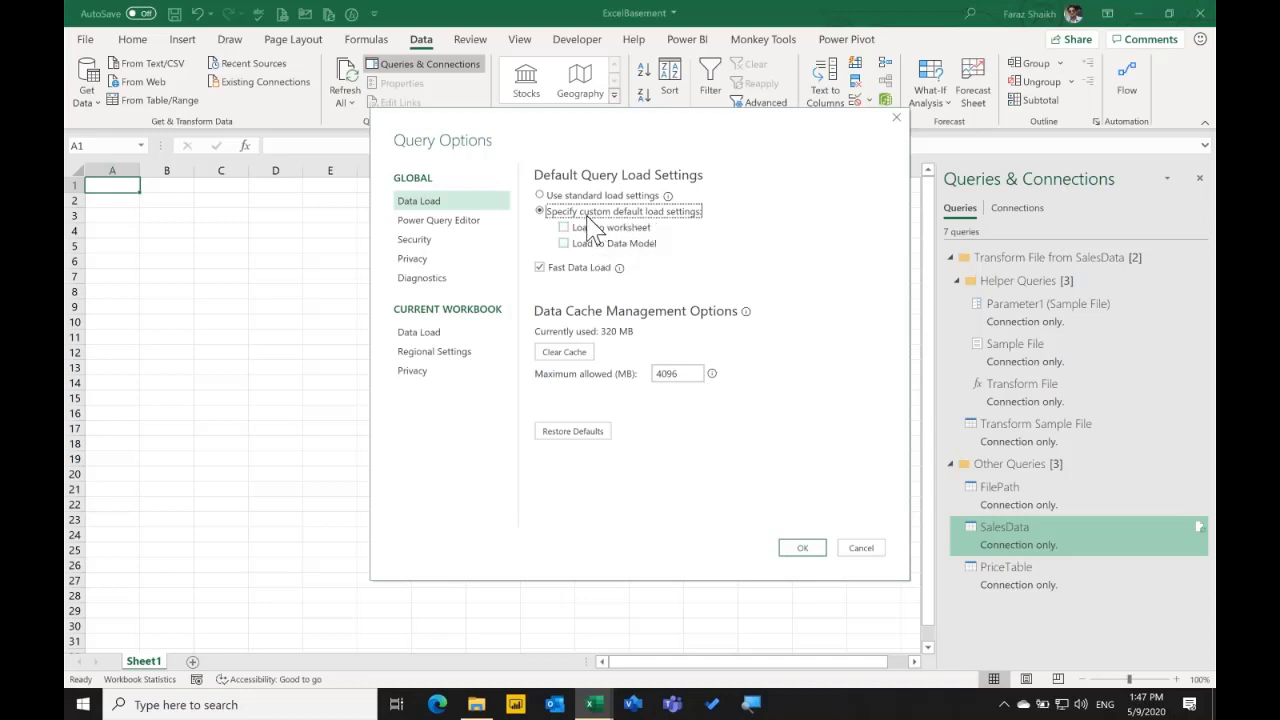
pyautogui.click(806, 552)
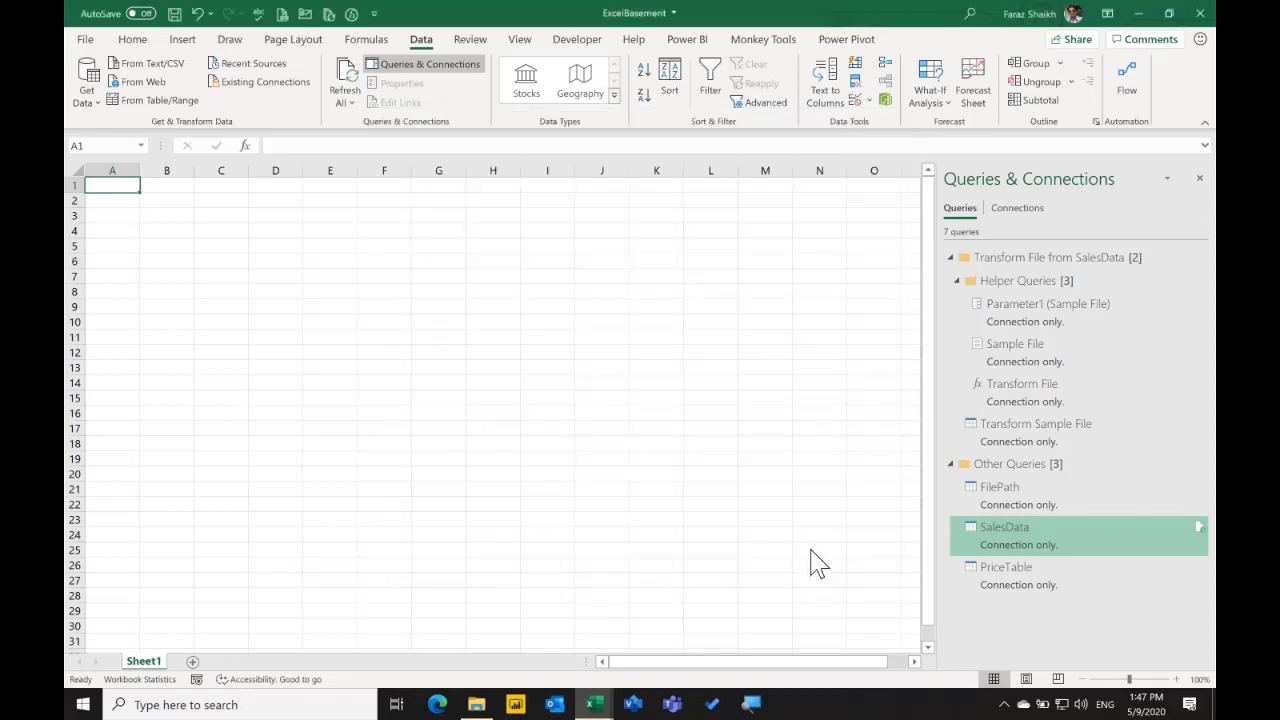
pyautogui.moveTo(1013, 597)
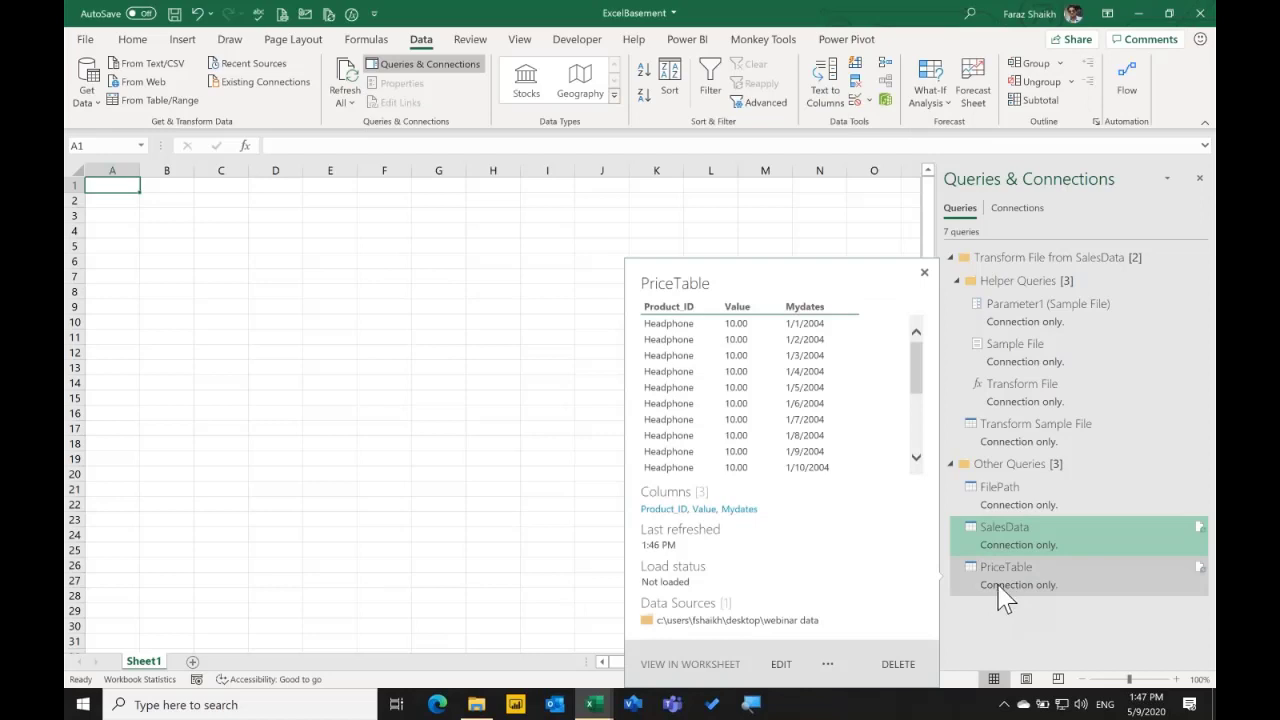
pyautogui.doubleClick(1005, 592)
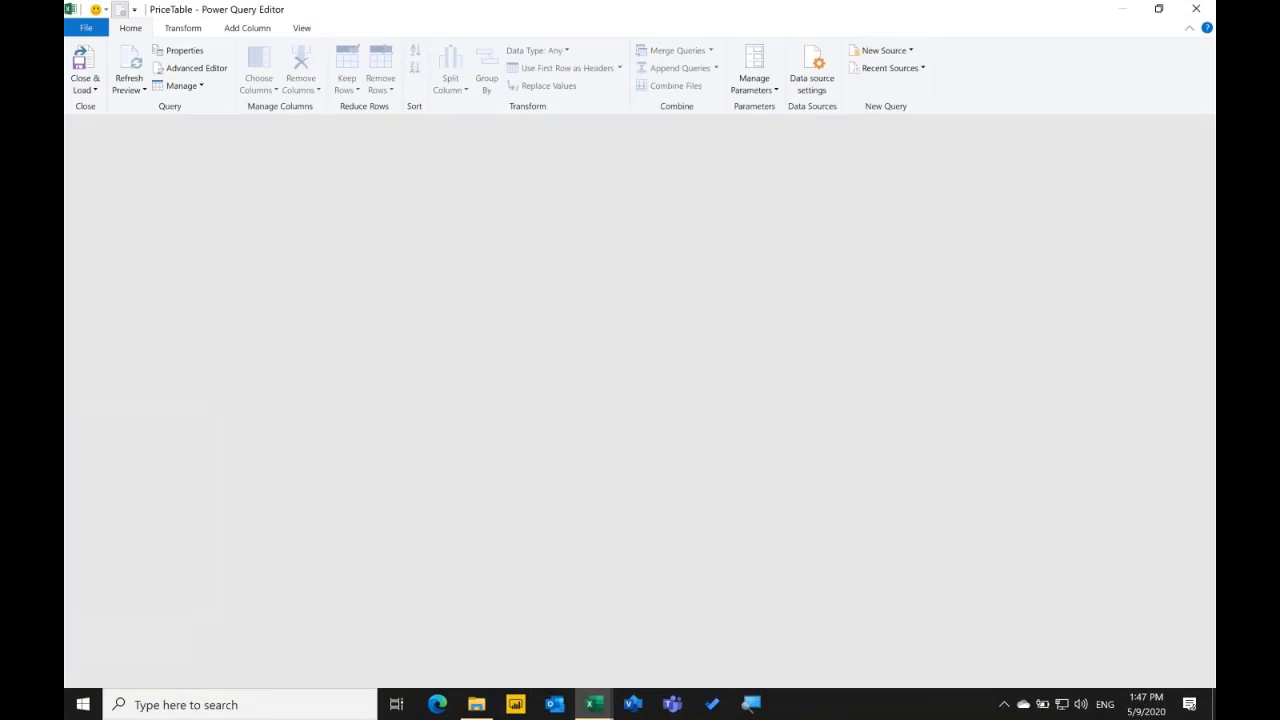
pyautogui.click(84, 135)
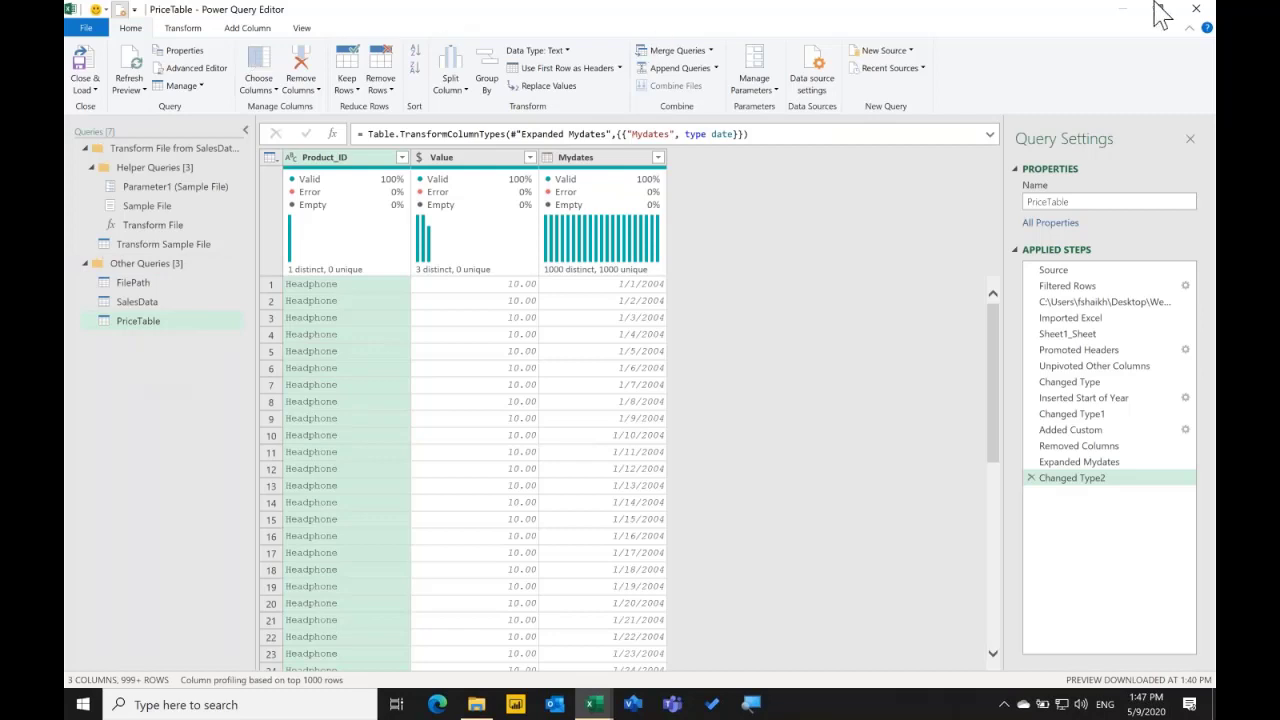
pyautogui.click(1200, 12)
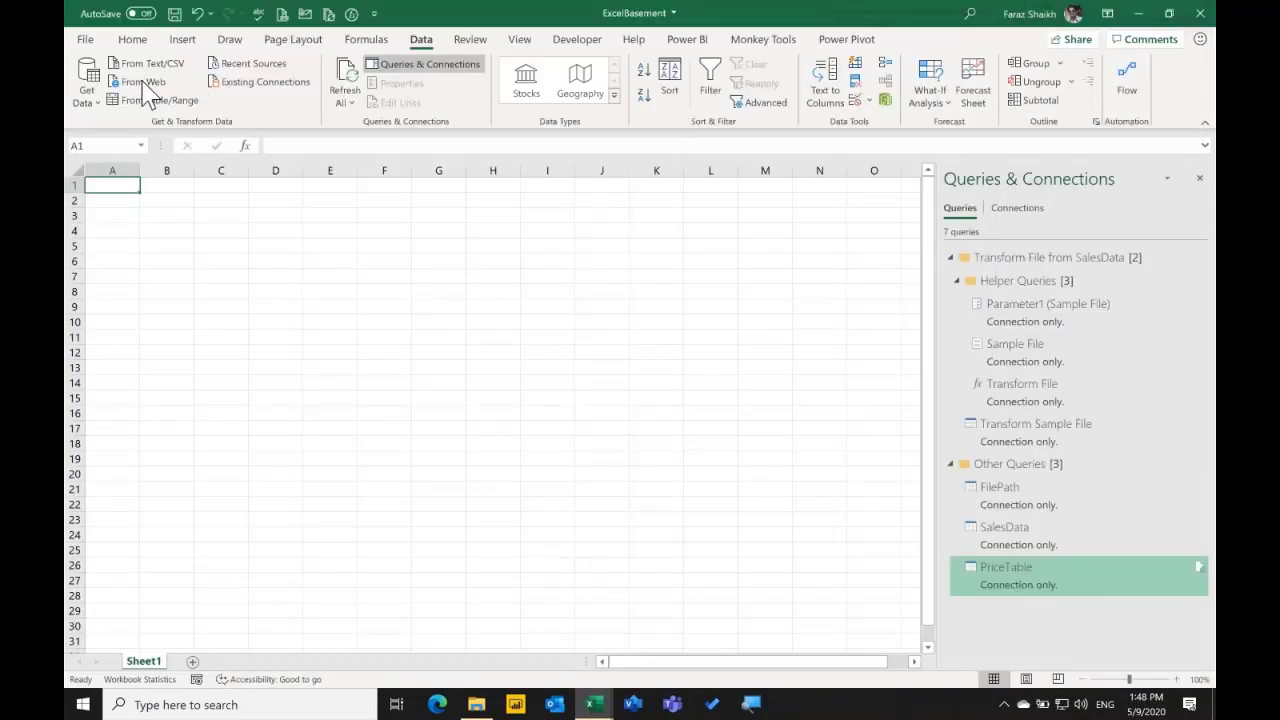
pyautogui.click(87, 88)
pyautogui.click(647, 288)
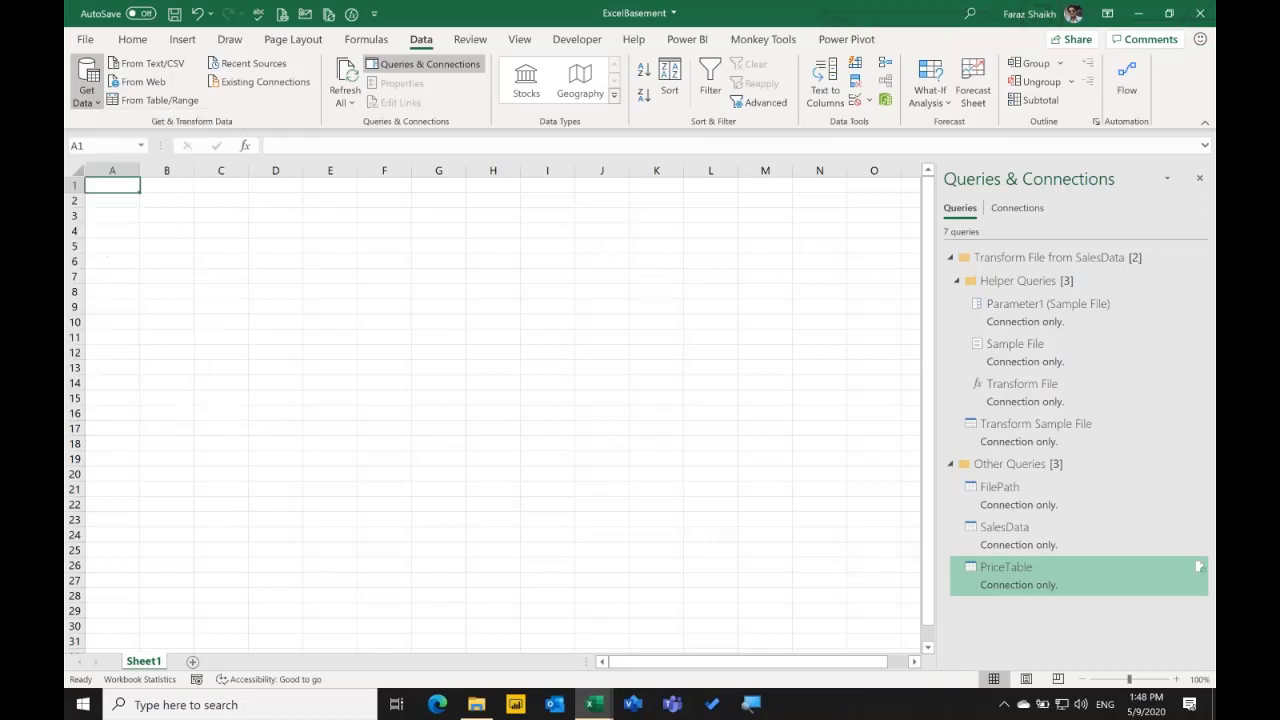
pyautogui.doubleClick(966, 580)
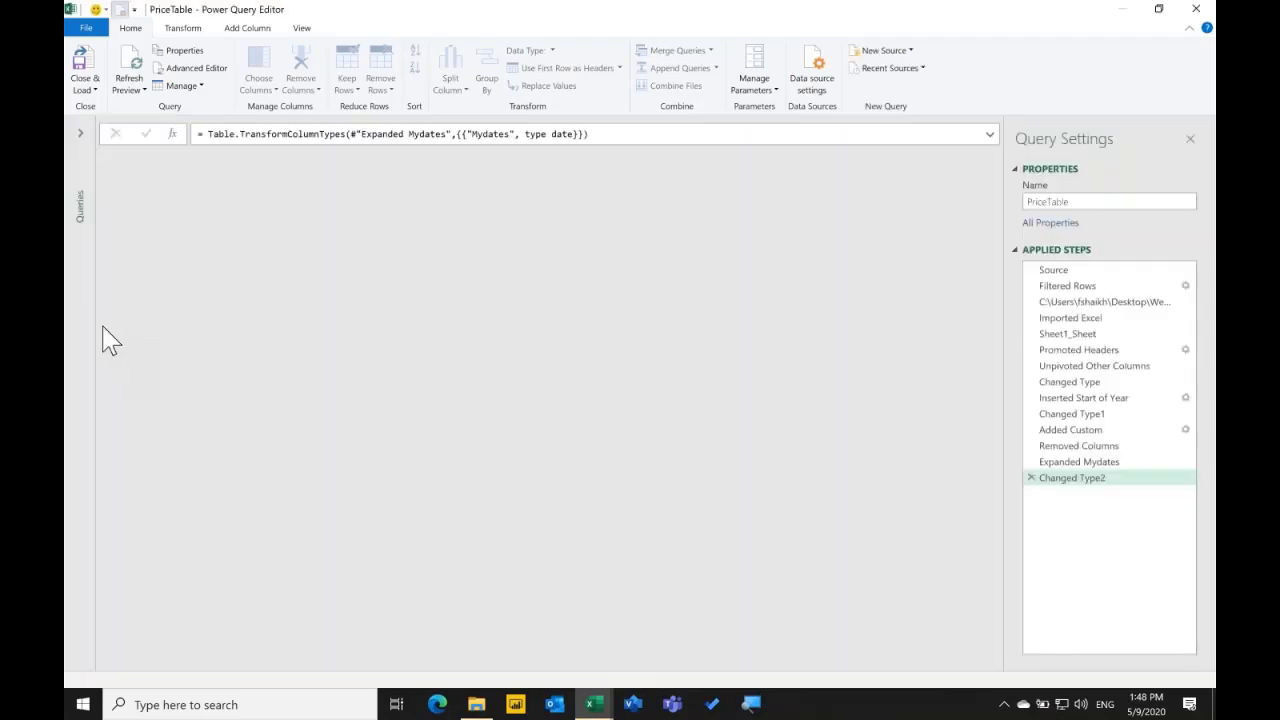
pyautogui.click(80, 140)
pyautogui.rightClick(136, 384)
pyautogui.moveTo(186, 409)
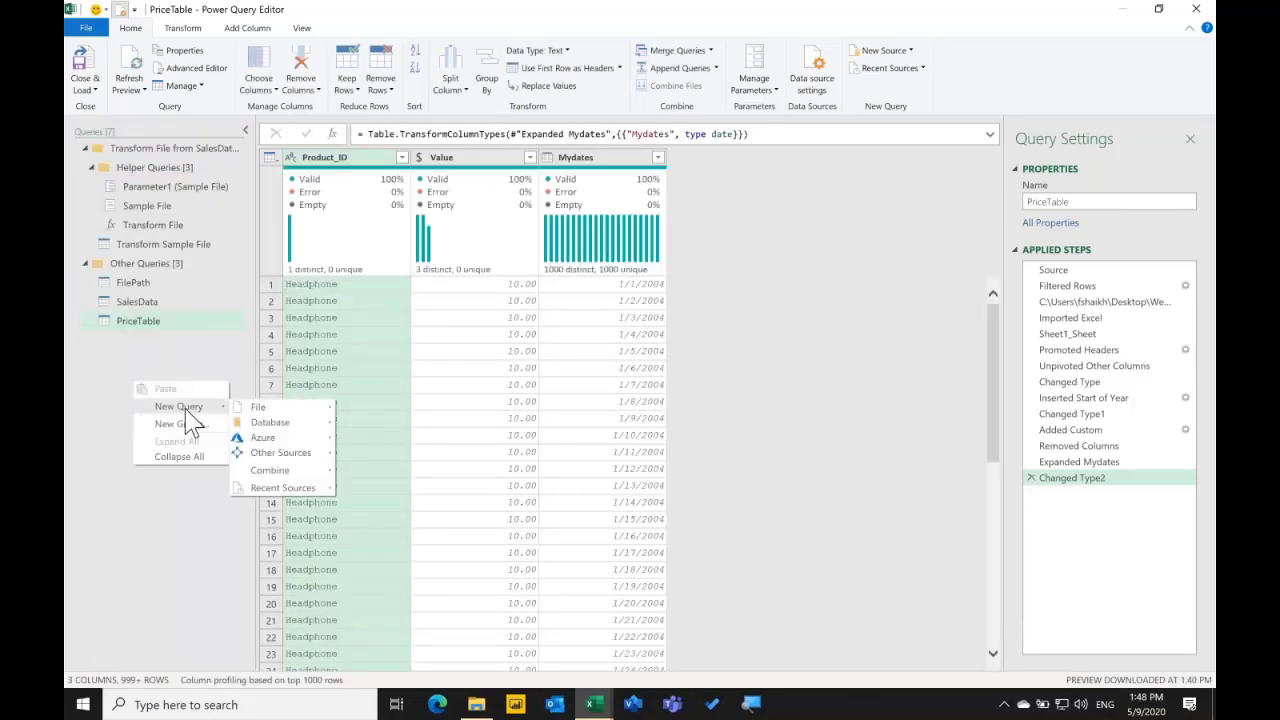
pyautogui.moveTo(326, 407)
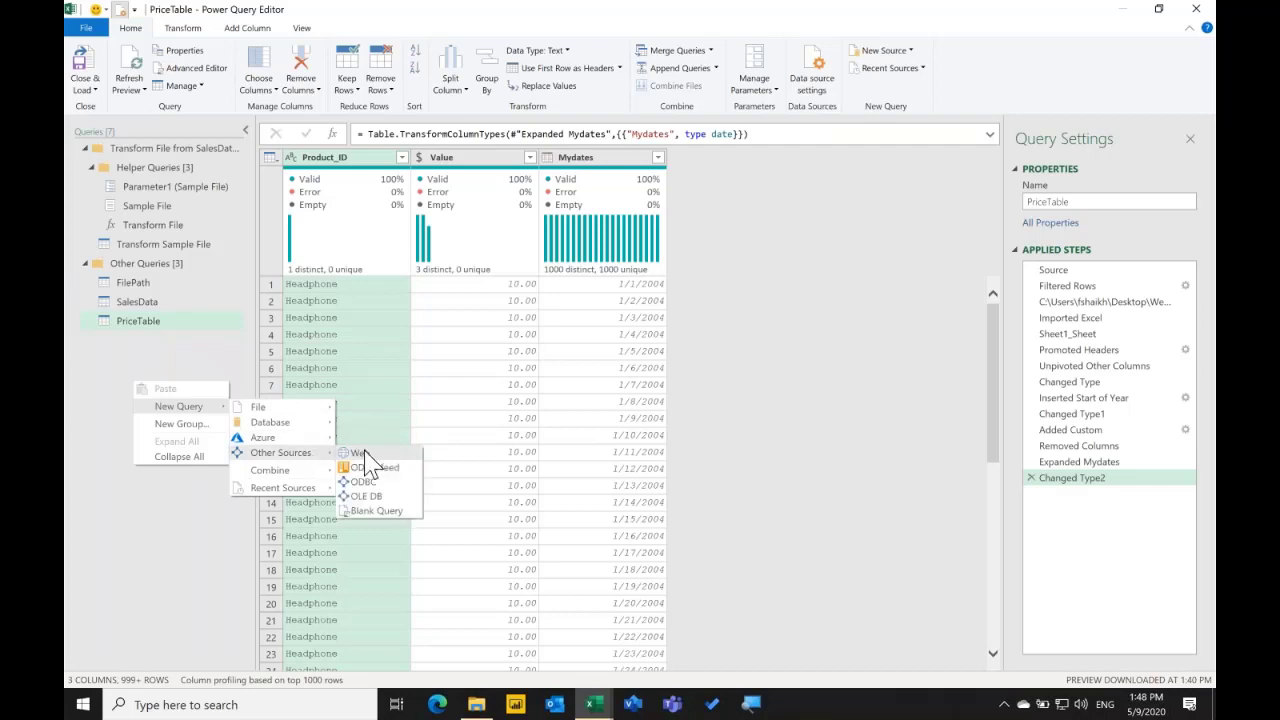
pyautogui.click(358, 453)
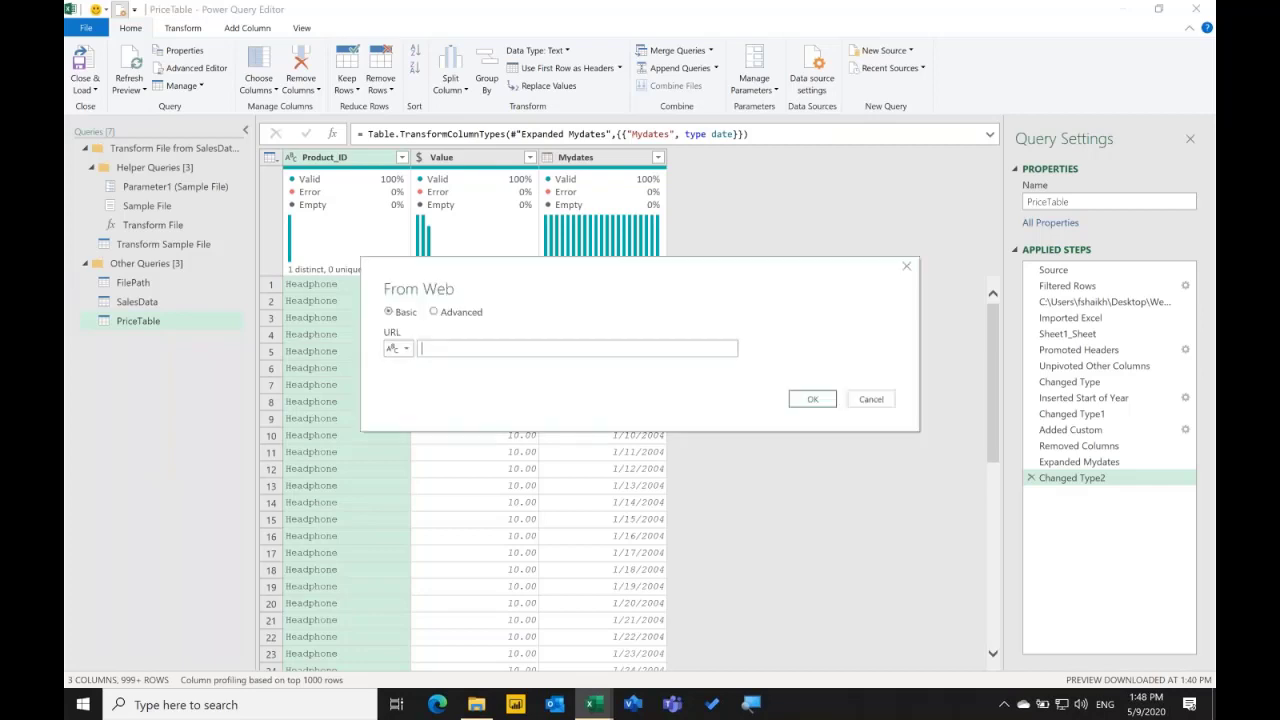
pyautogui.write('https://en.wikipedia.org/wiki/List_of_ISO_3166_country_codes')
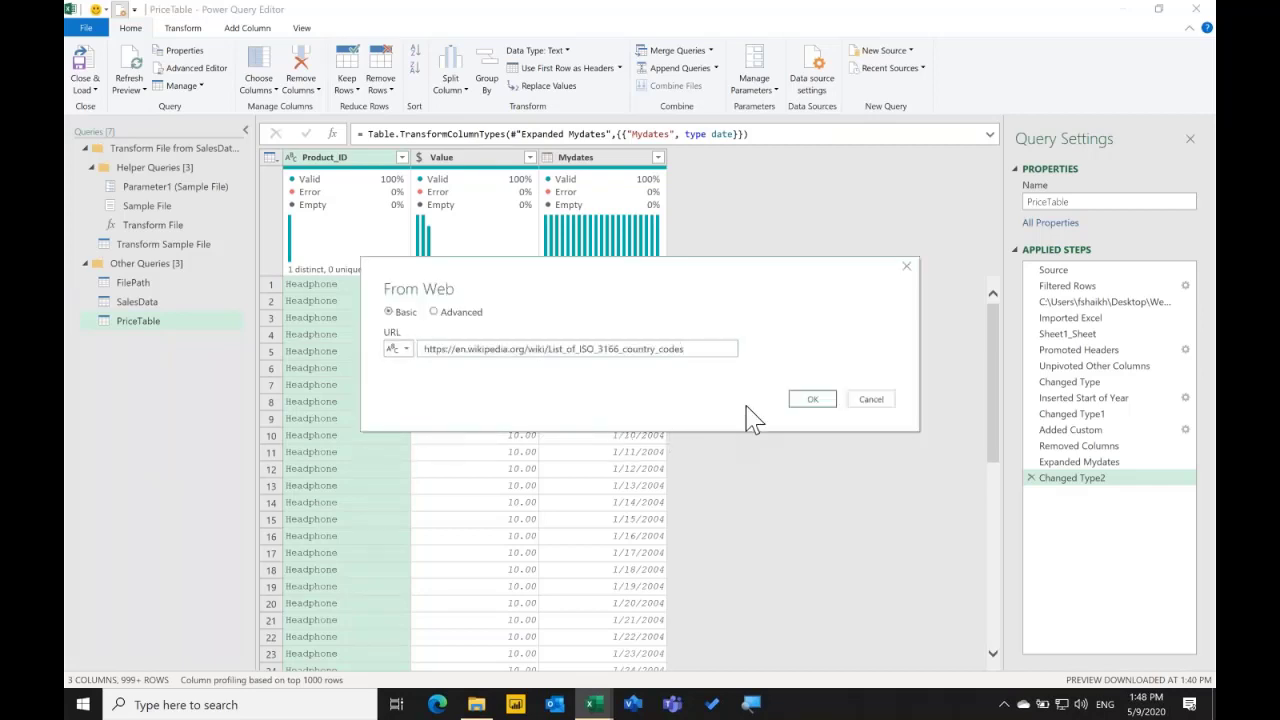
pyautogui.click(812, 400)
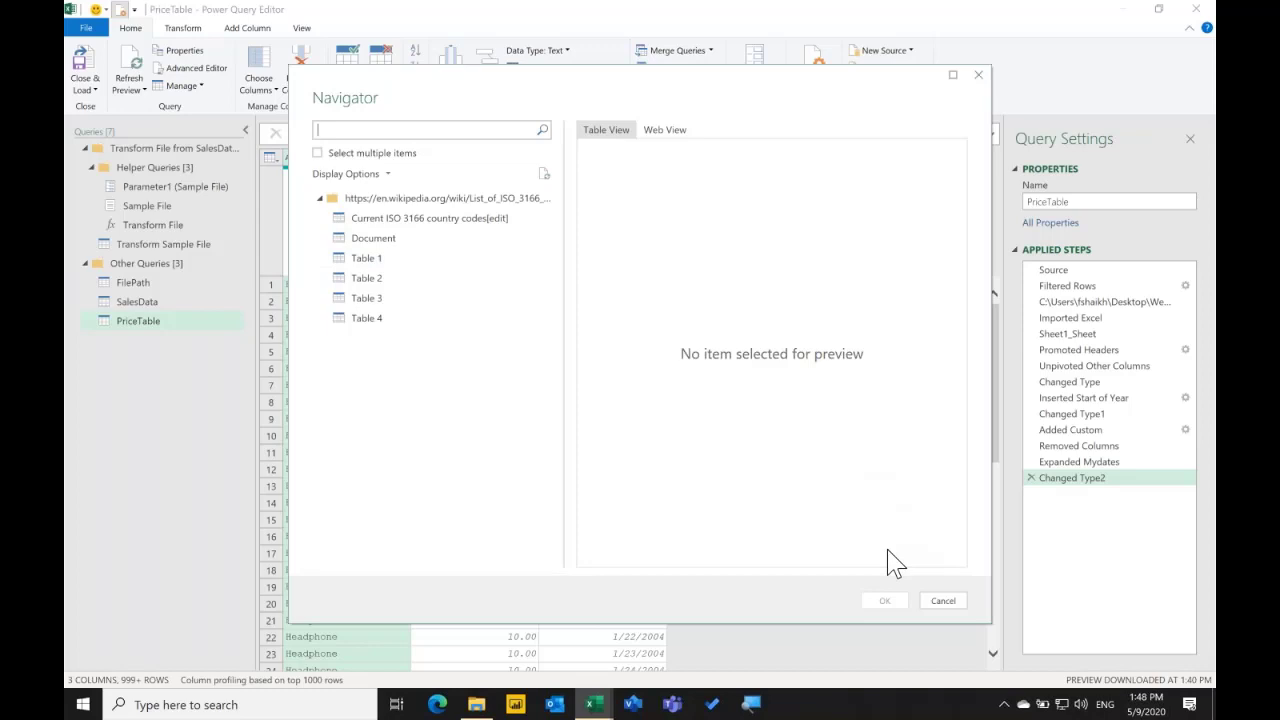
pyautogui.click(943, 603)
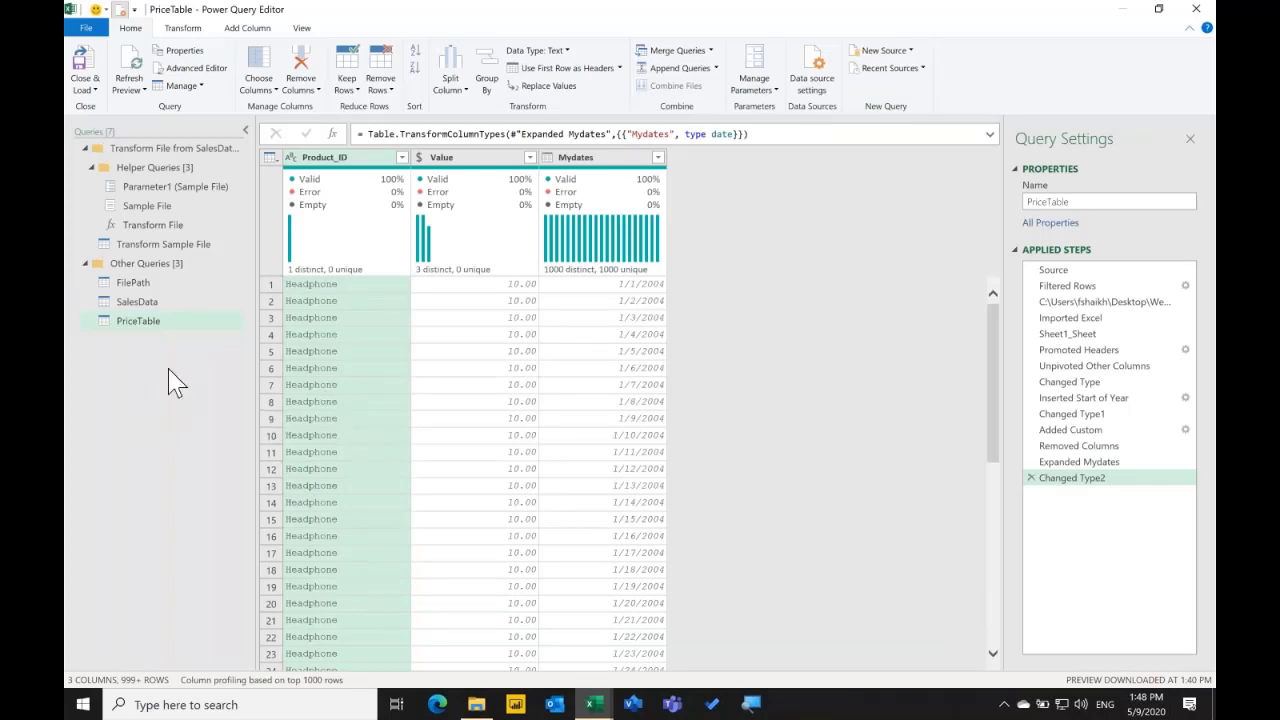
pyautogui.click(1205, 8)
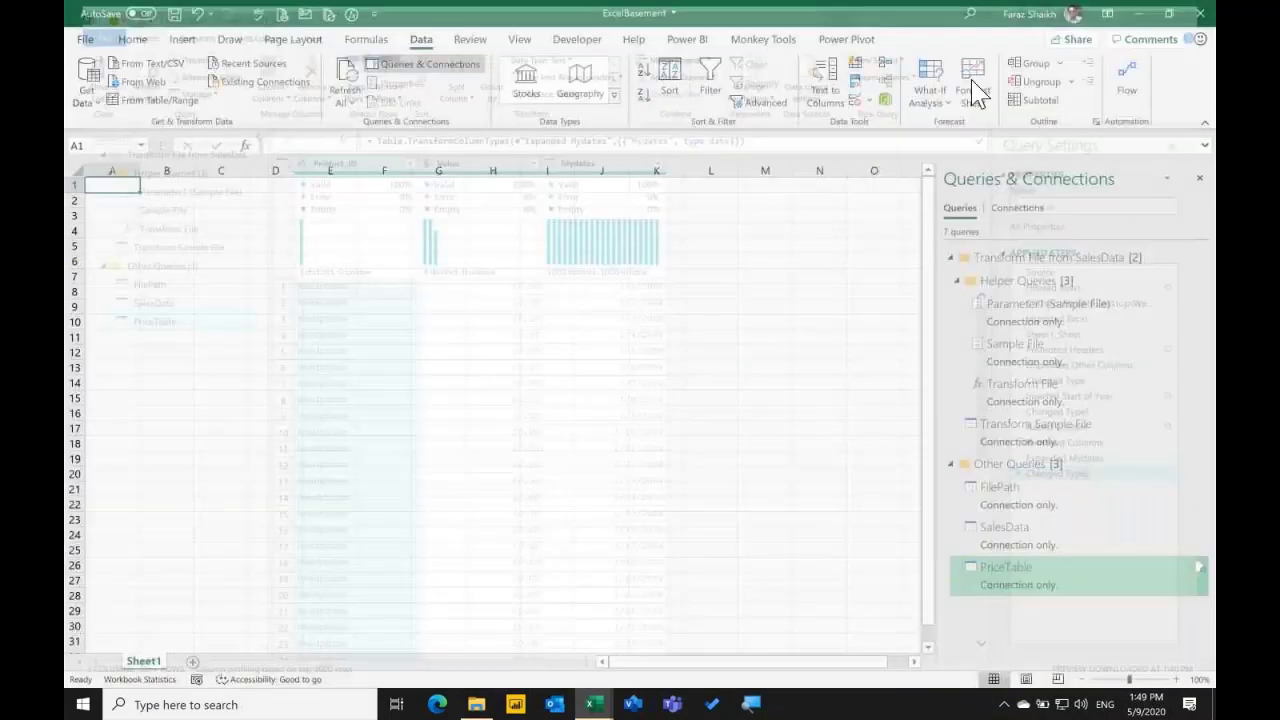
pyautogui.click(145, 83)
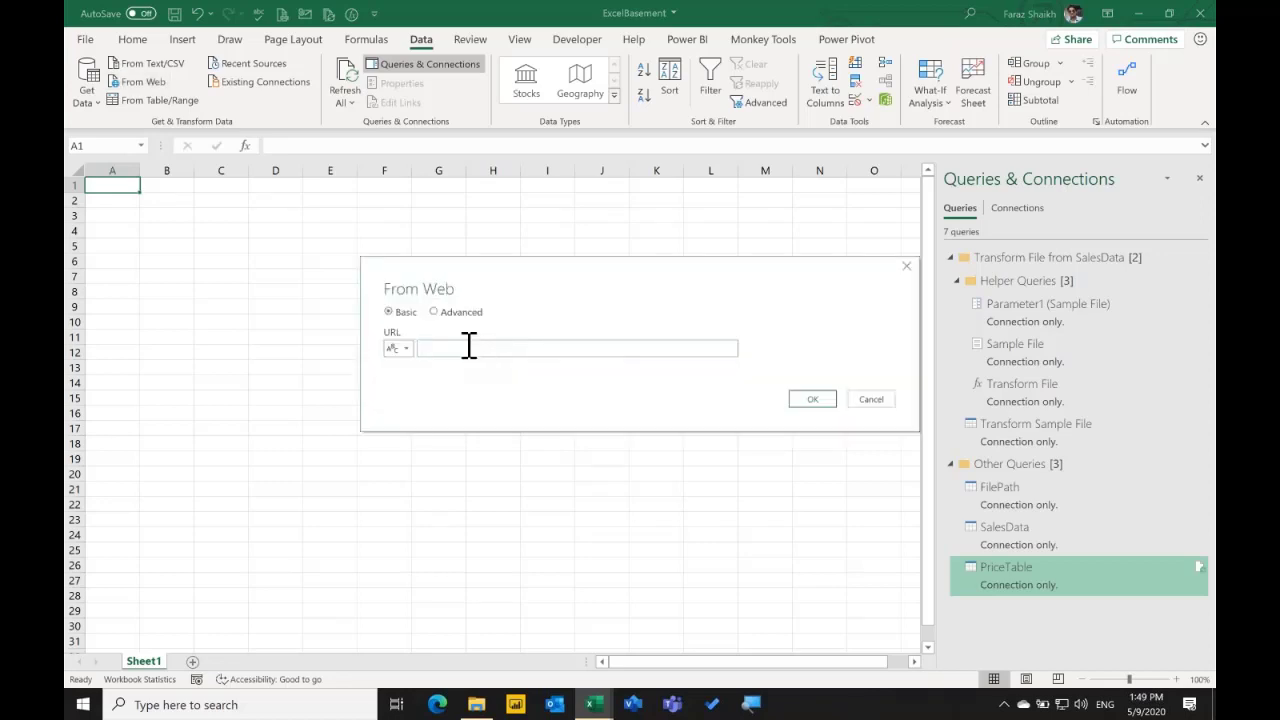
pyautogui.write('https://en.wikipedia.org/wiki/List_of_ISO_3166_country_codes')
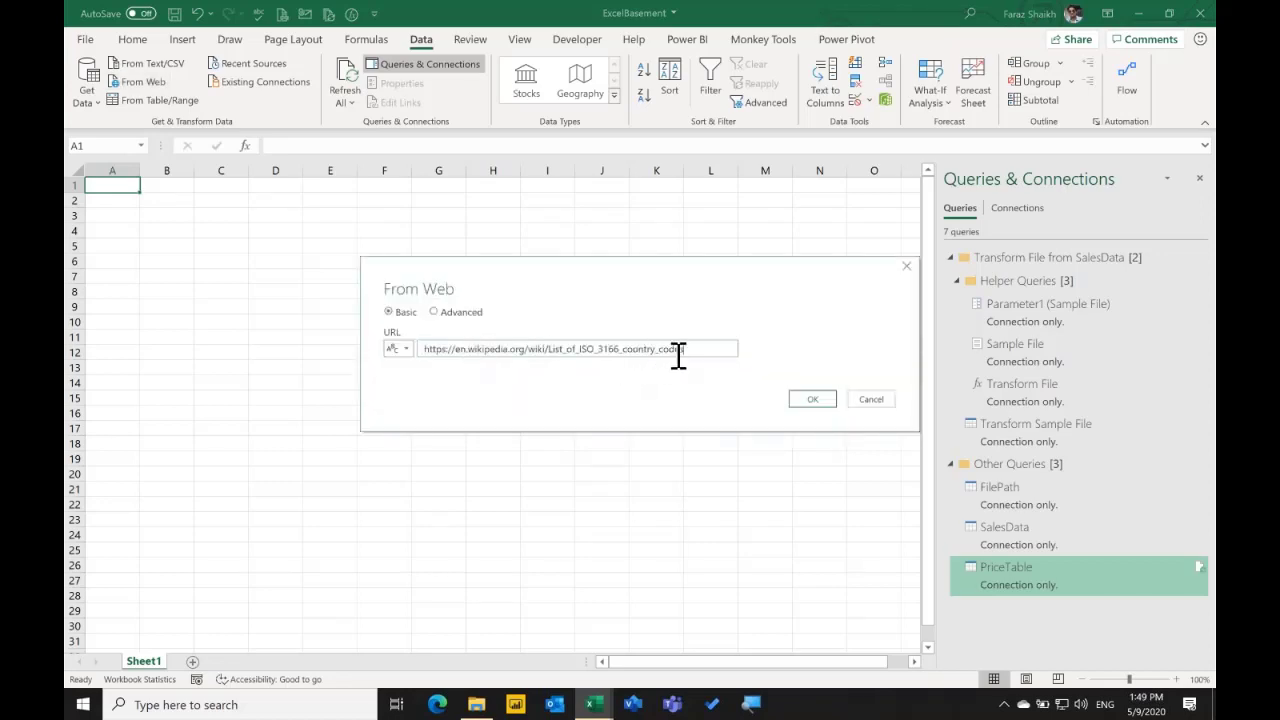
pyautogui.click(830, 402)
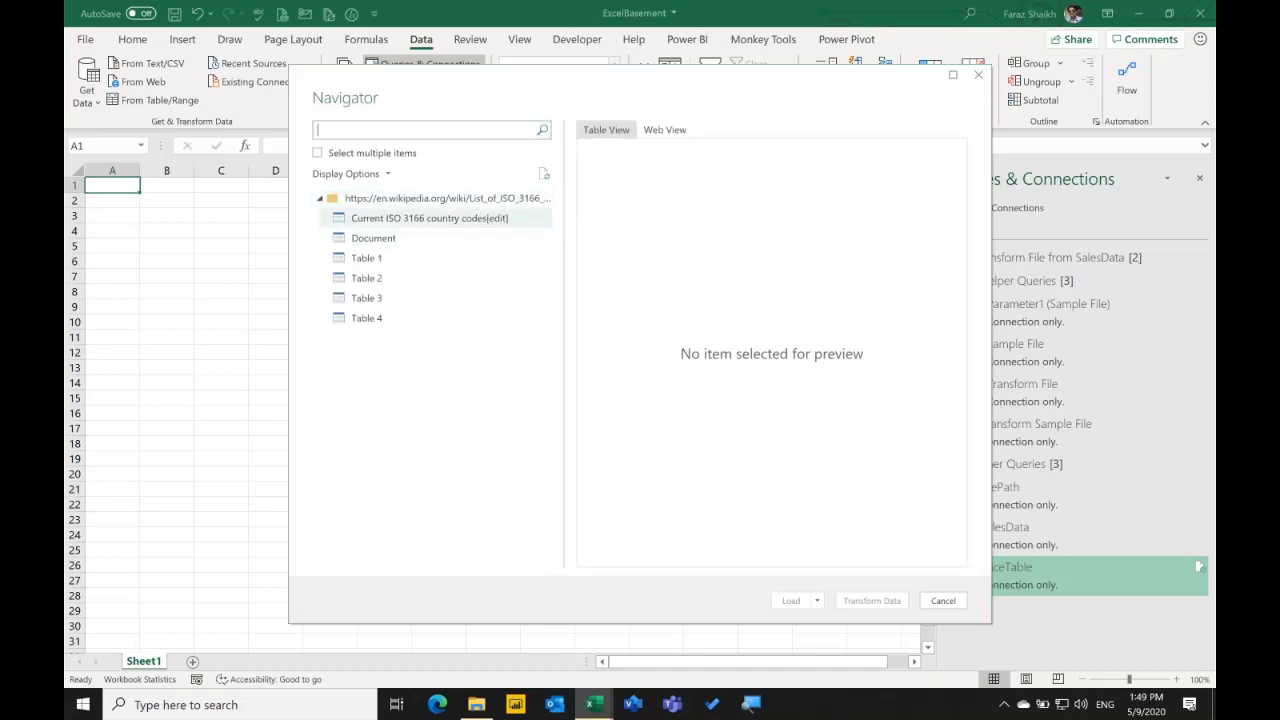
pyautogui.click(430, 218)
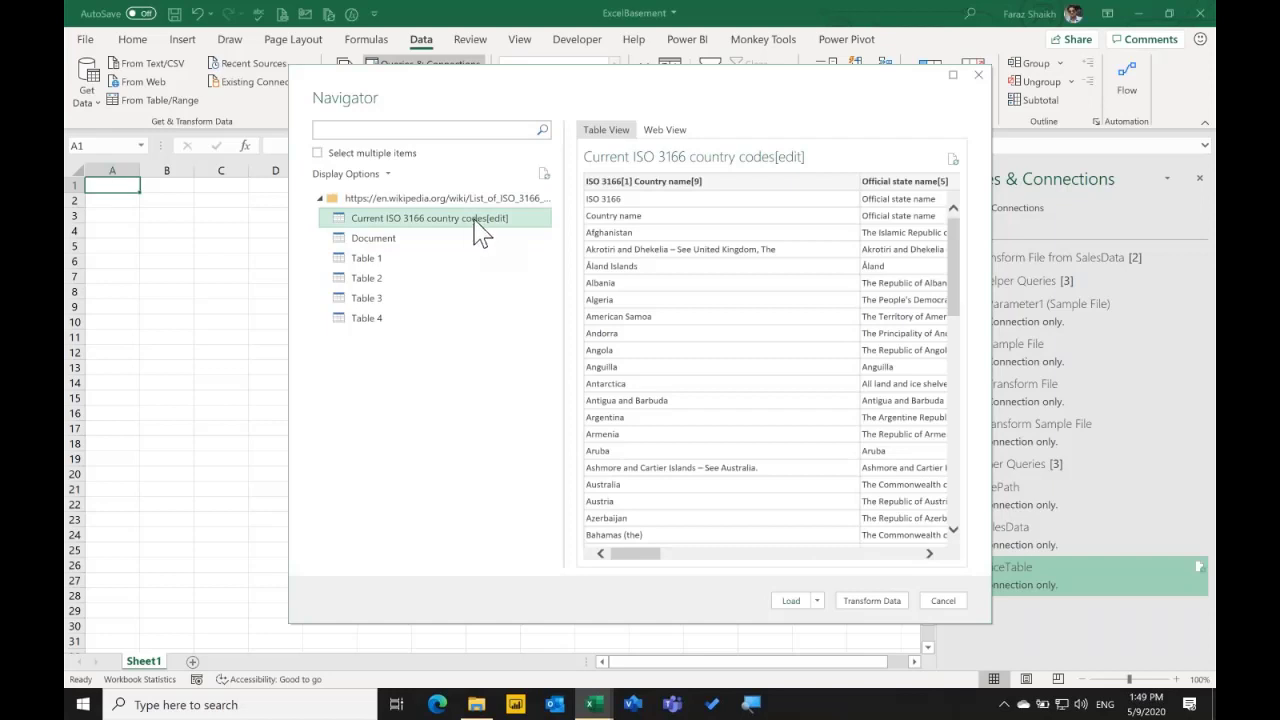
pyautogui.hscroll(2, 652, 258)
pyautogui.hscroll(5, 655, 265)
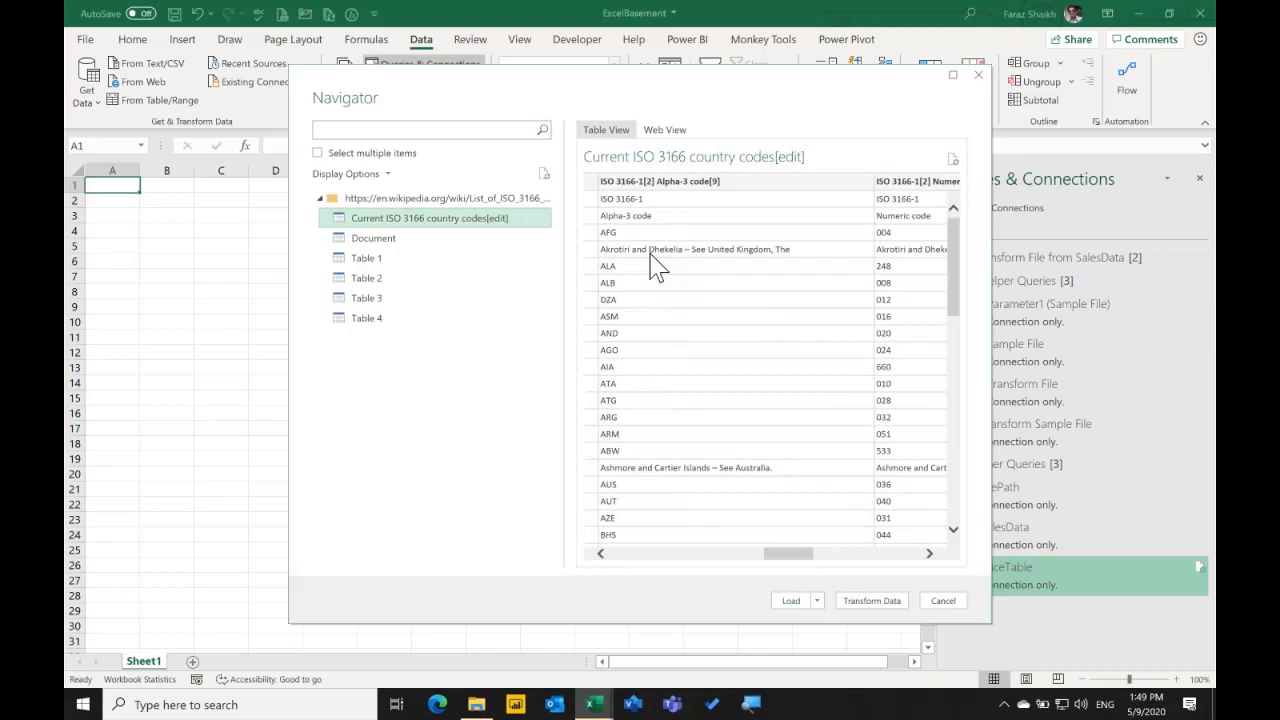
# Switch to the browser and examine the Wikipedia page's Current ISO 3166 country codes table and the sections that follow it.
pyautogui.hotkey('ctrl', 'Left')
pyautogui.hotkey('ctrl', 'Right')
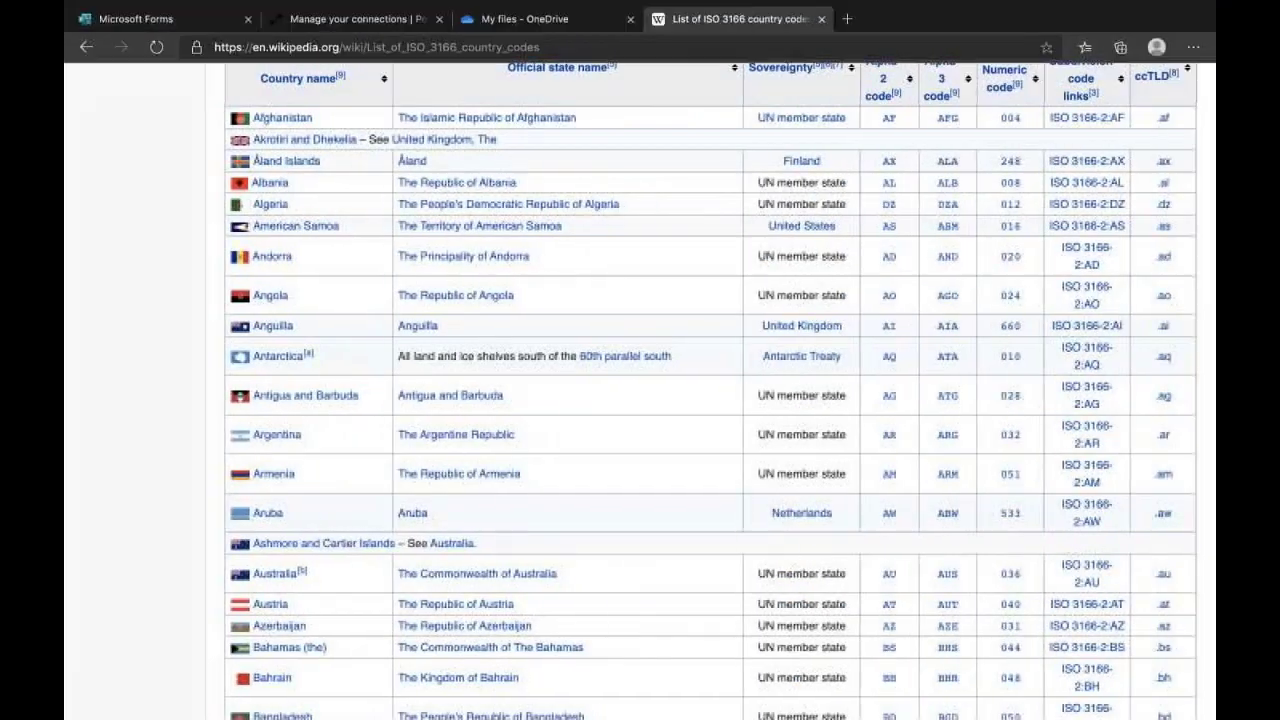
pyautogui.scroll(4, 681, 246)
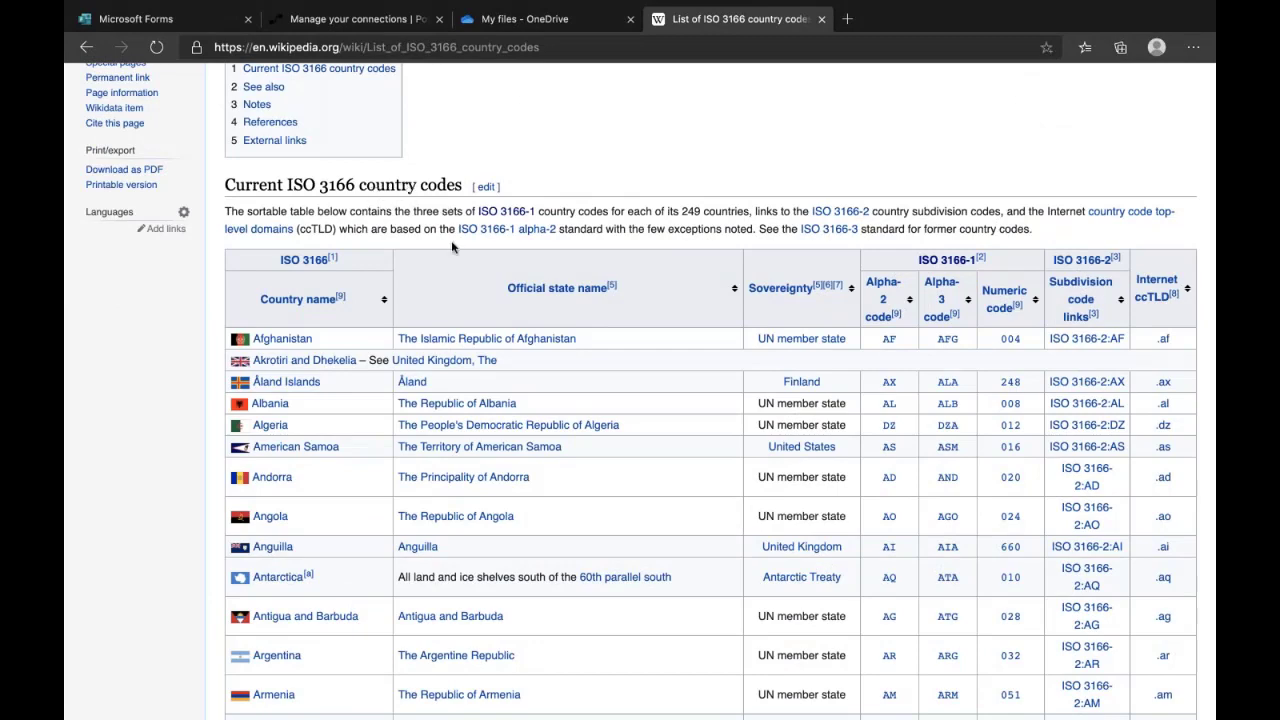
pyautogui.scroll(-3, 451, 246)
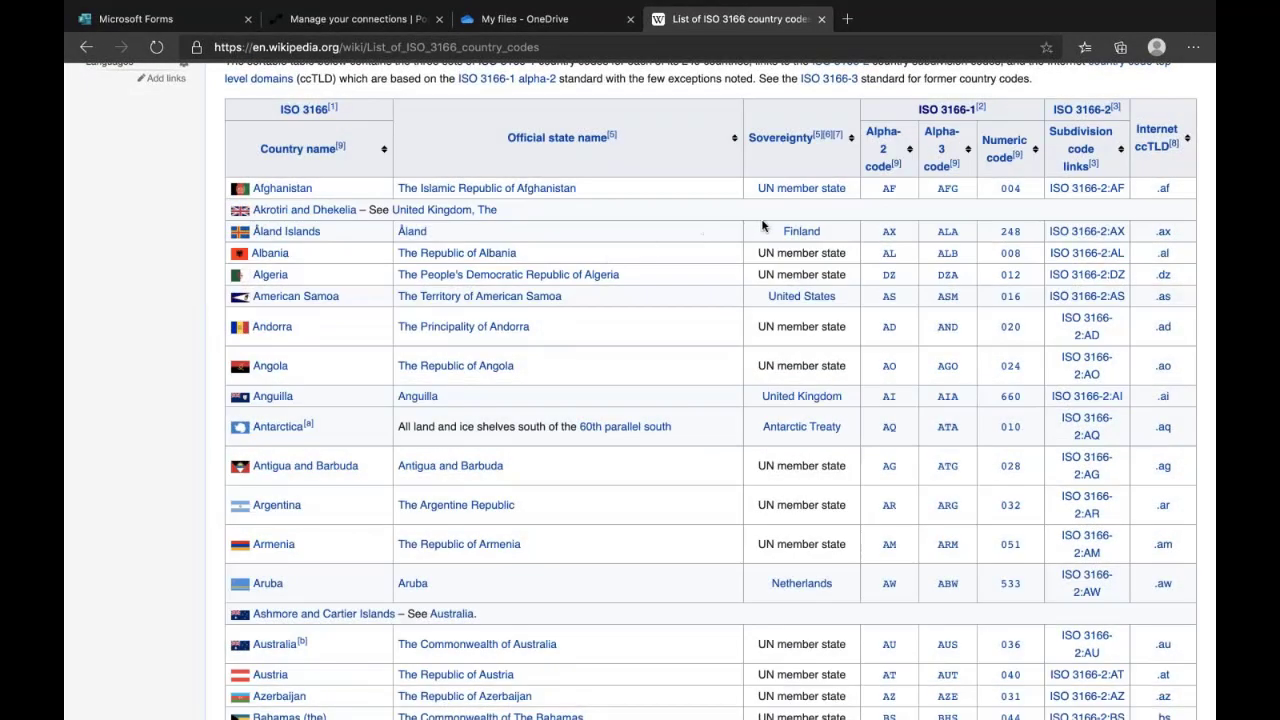
pyautogui.scroll(-2, 580, 277)
pyautogui.scroll(2, 514, 277)
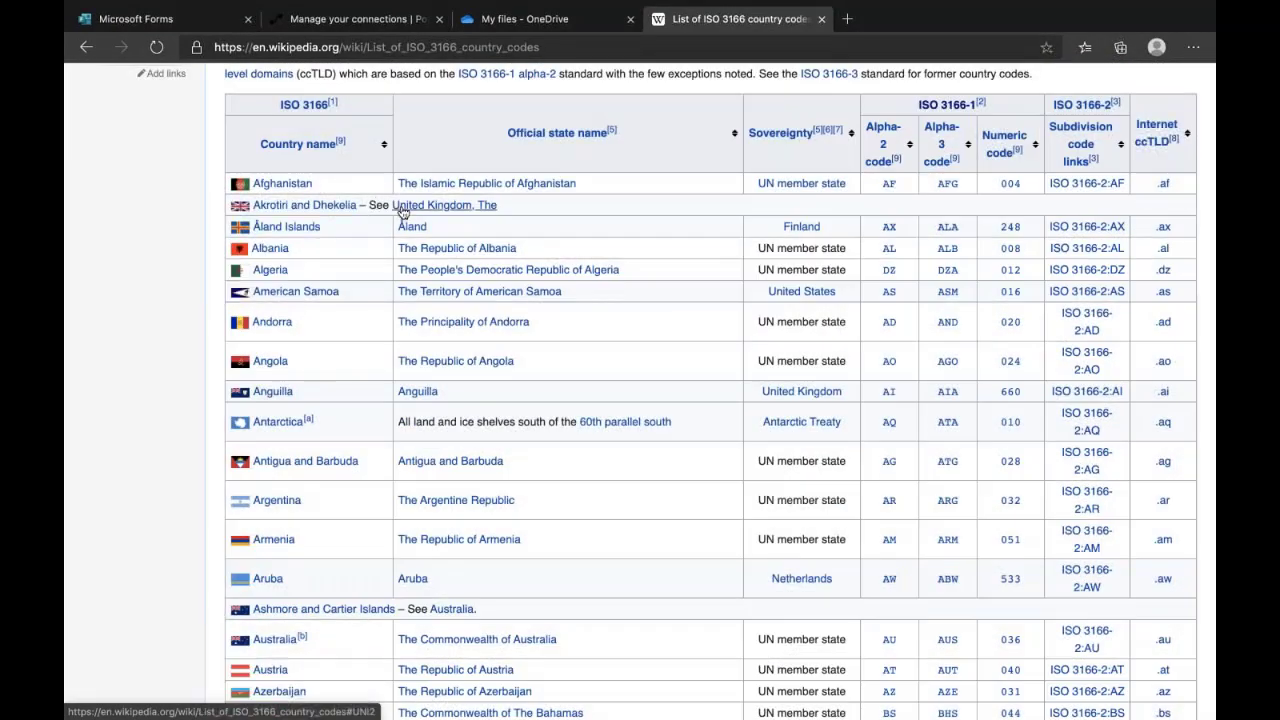
pyautogui.scroll(3, 640, 400)
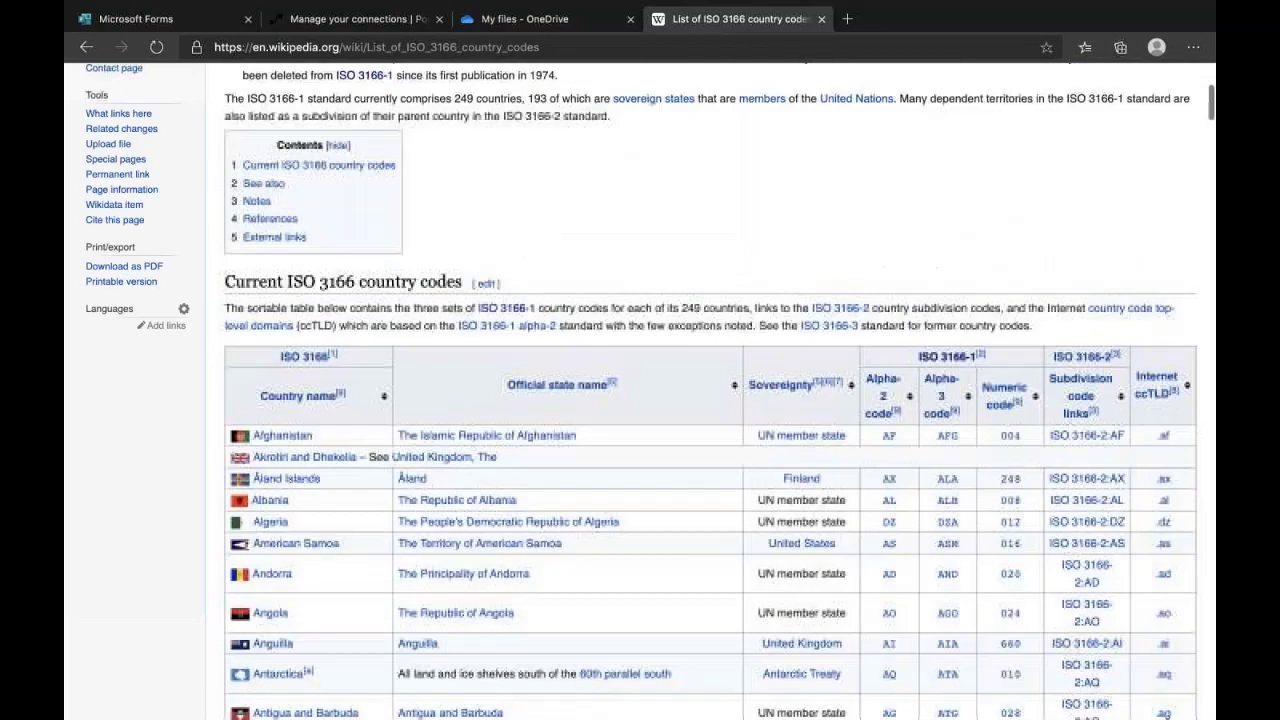
pyautogui.scroll(-20, 640, 400)
pyautogui.scroll(-20, 640, 400)
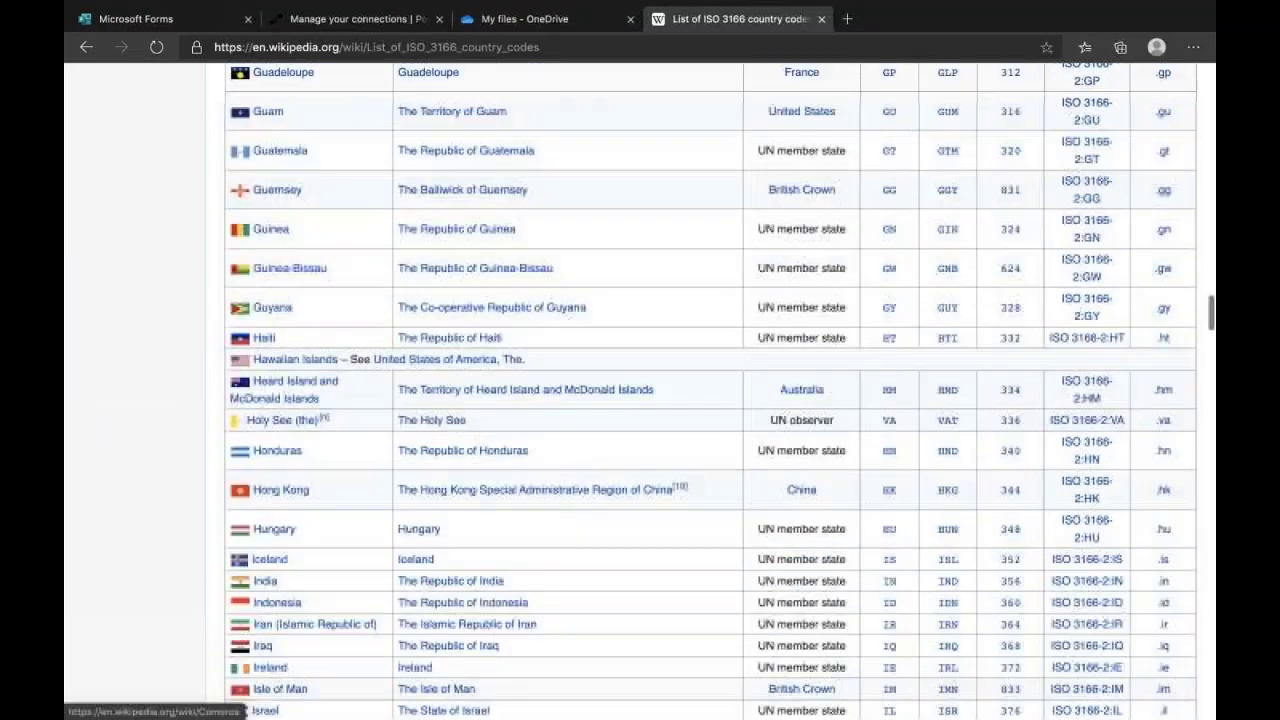
pyautogui.scroll(-15, 640, 400)
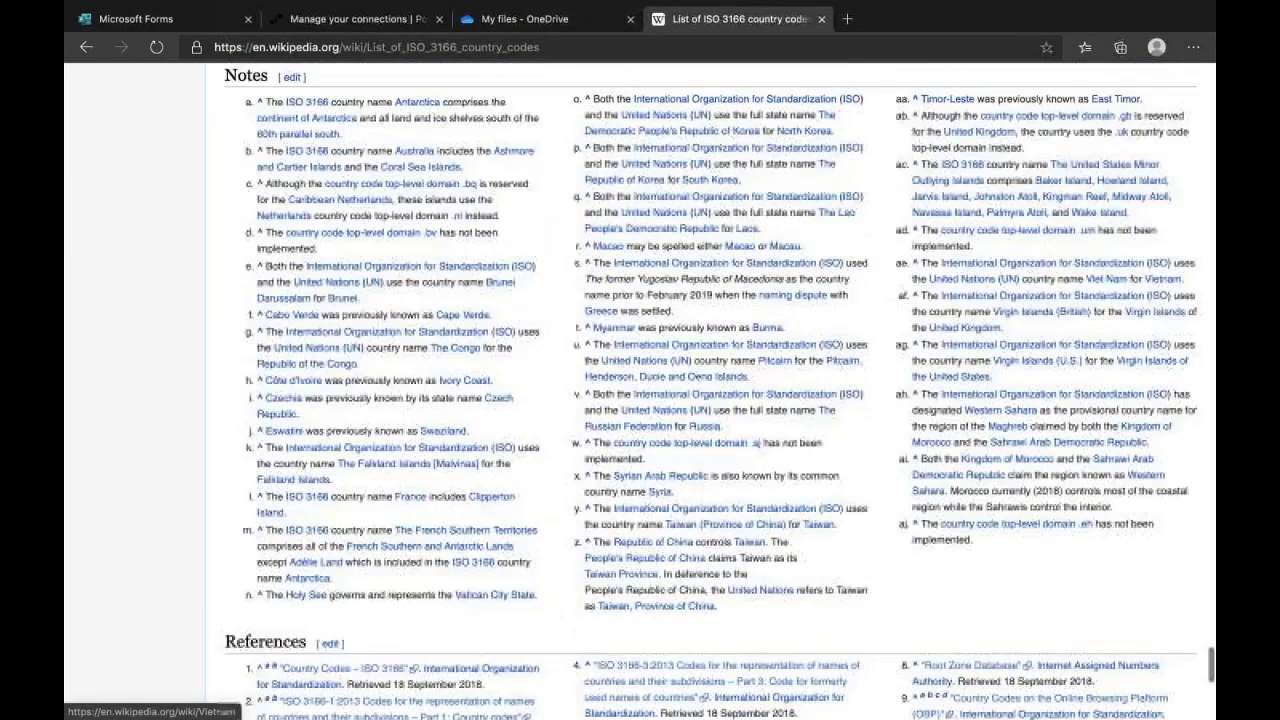
pyautogui.scroll(3, 640, 400)
pyautogui.scroll(10, 640, 400)
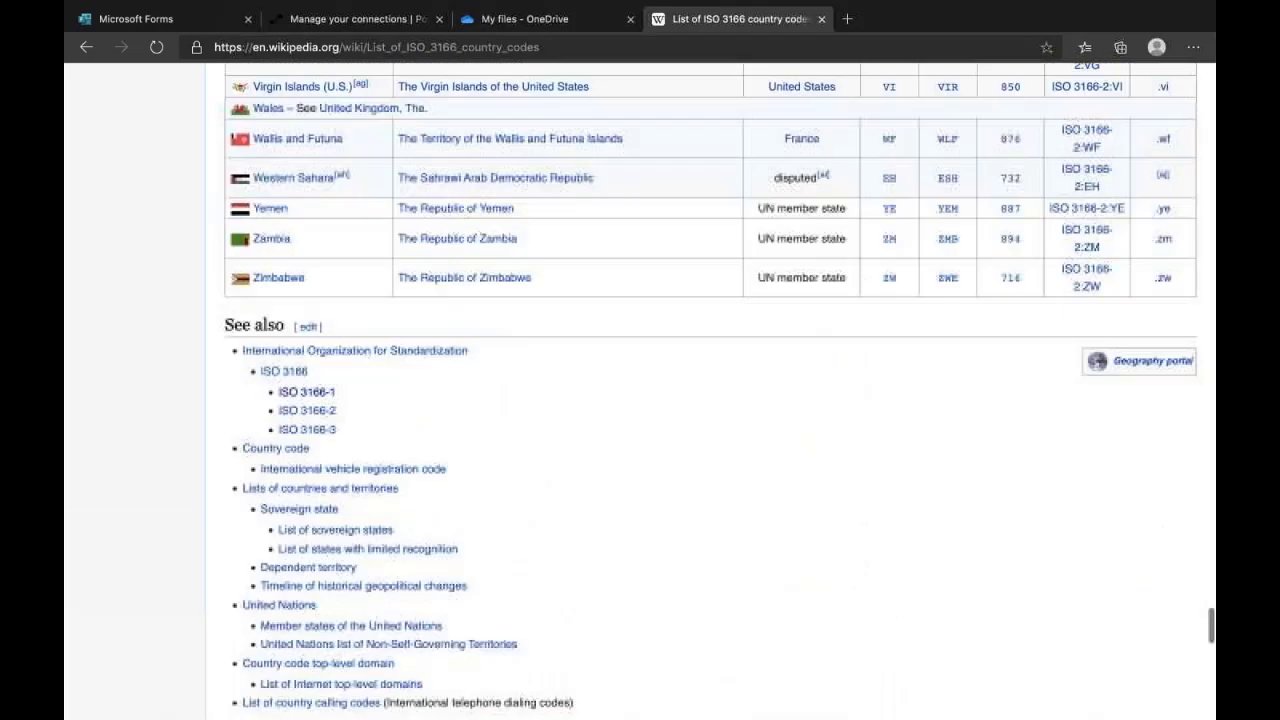
pyautogui.scroll(1, 613, 201)
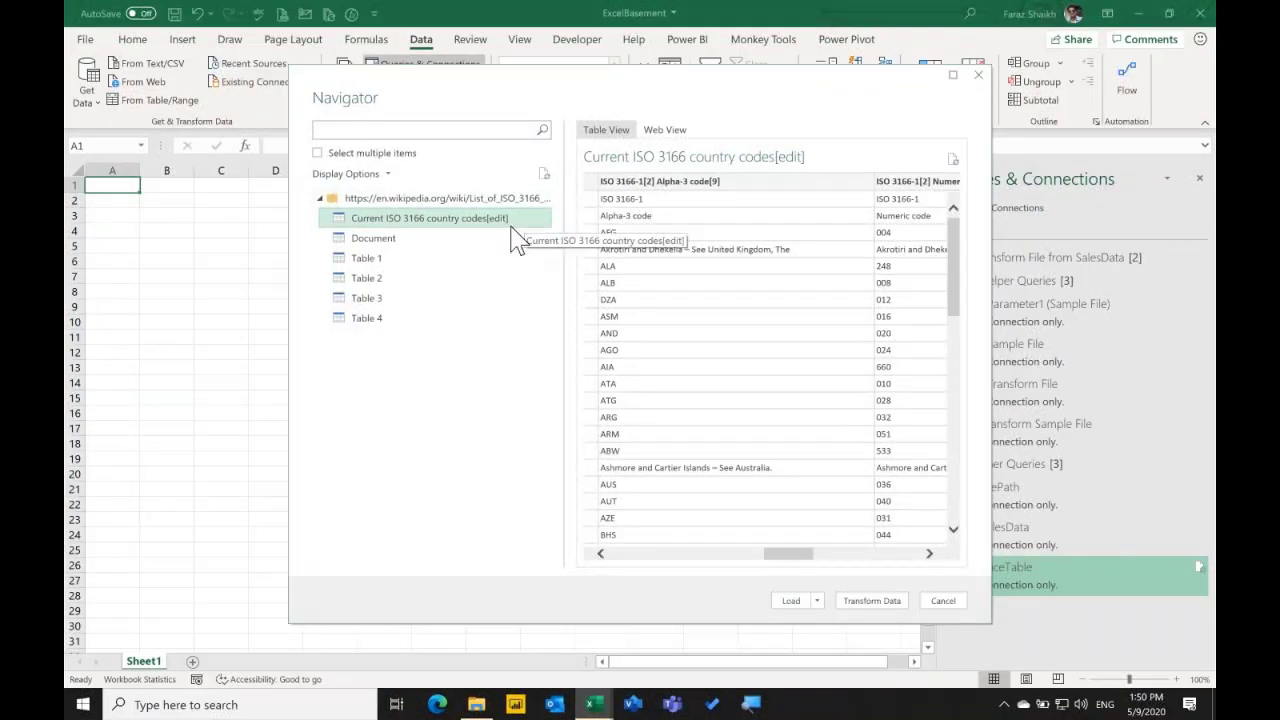
# Return to the Navigator, preview the other detected tables, and compare Current ISO 3166 country codes[edit] in Web View and Table View.
pyautogui.click(482, 240)
pyautogui.click(470, 259)
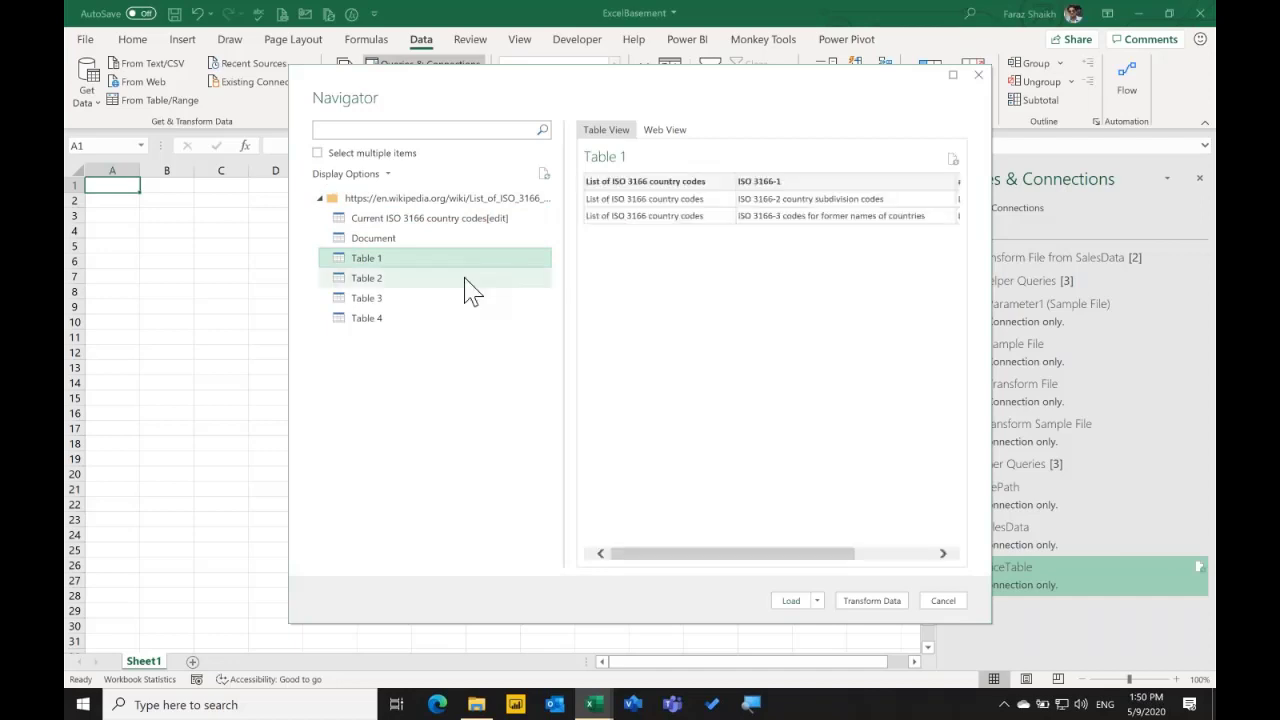
pyautogui.click(470, 298)
pyautogui.click(485, 218)
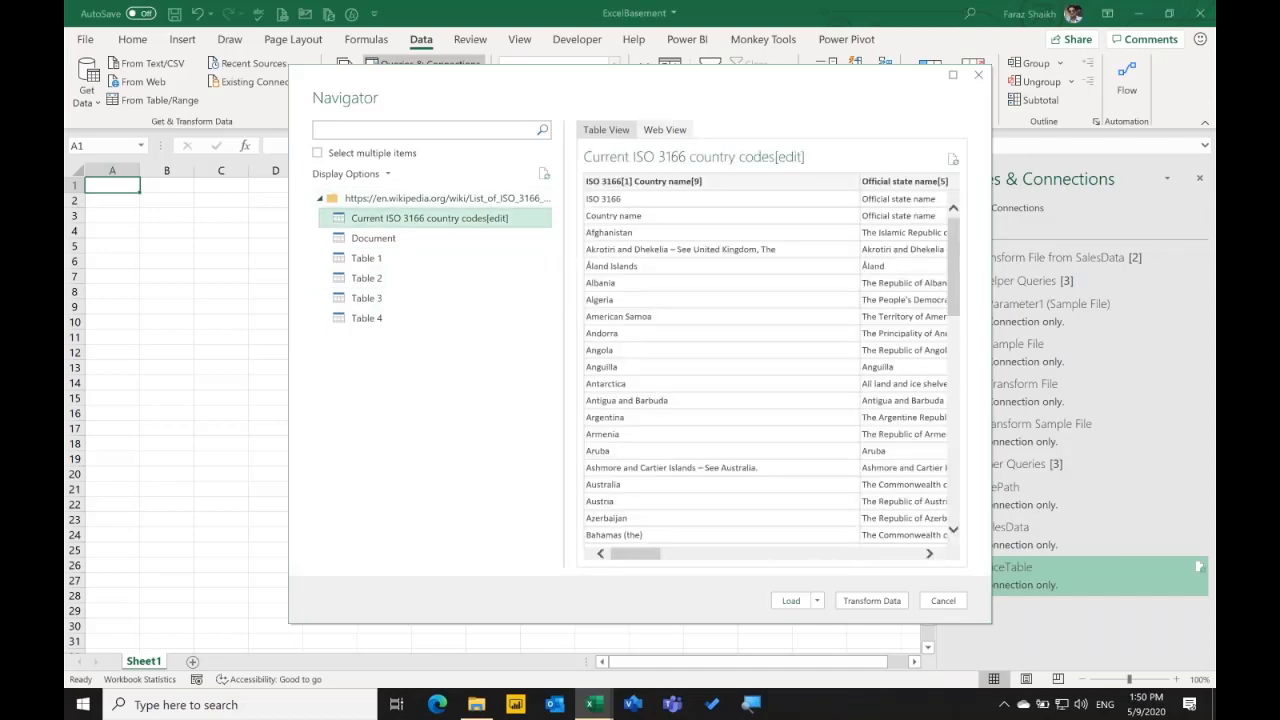
pyautogui.click(665, 130)
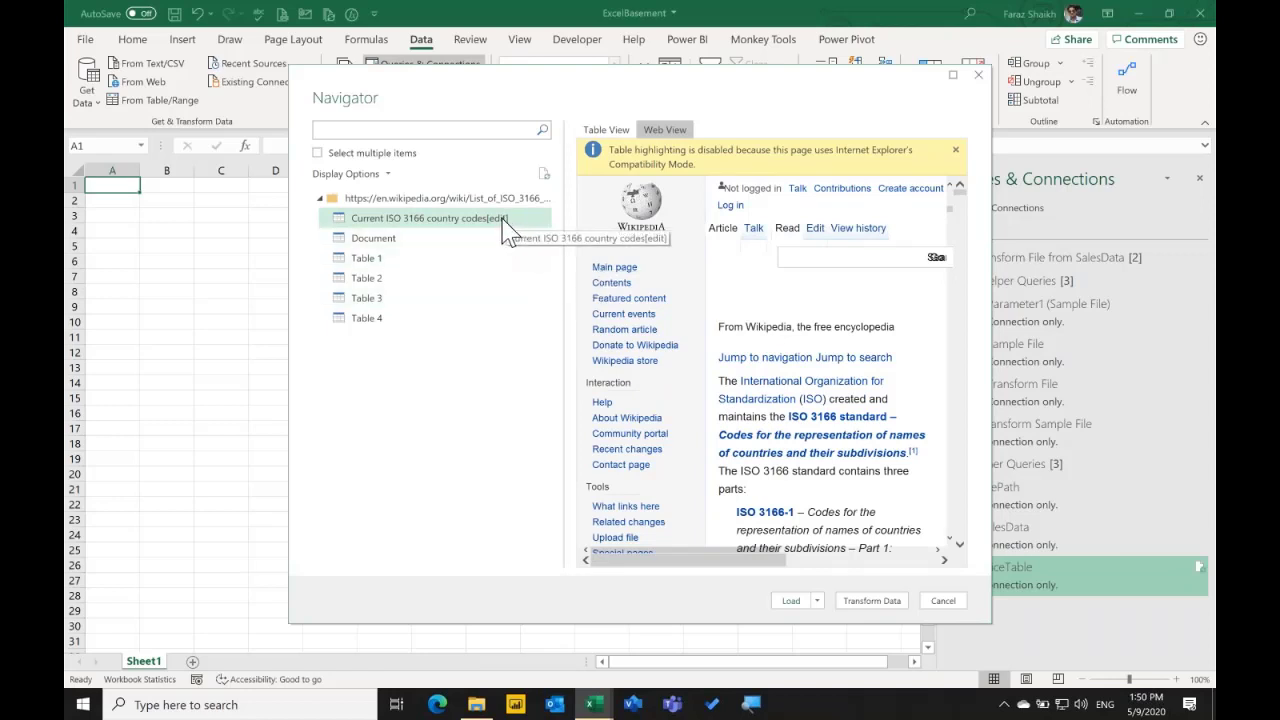
pyautogui.click(604, 131)
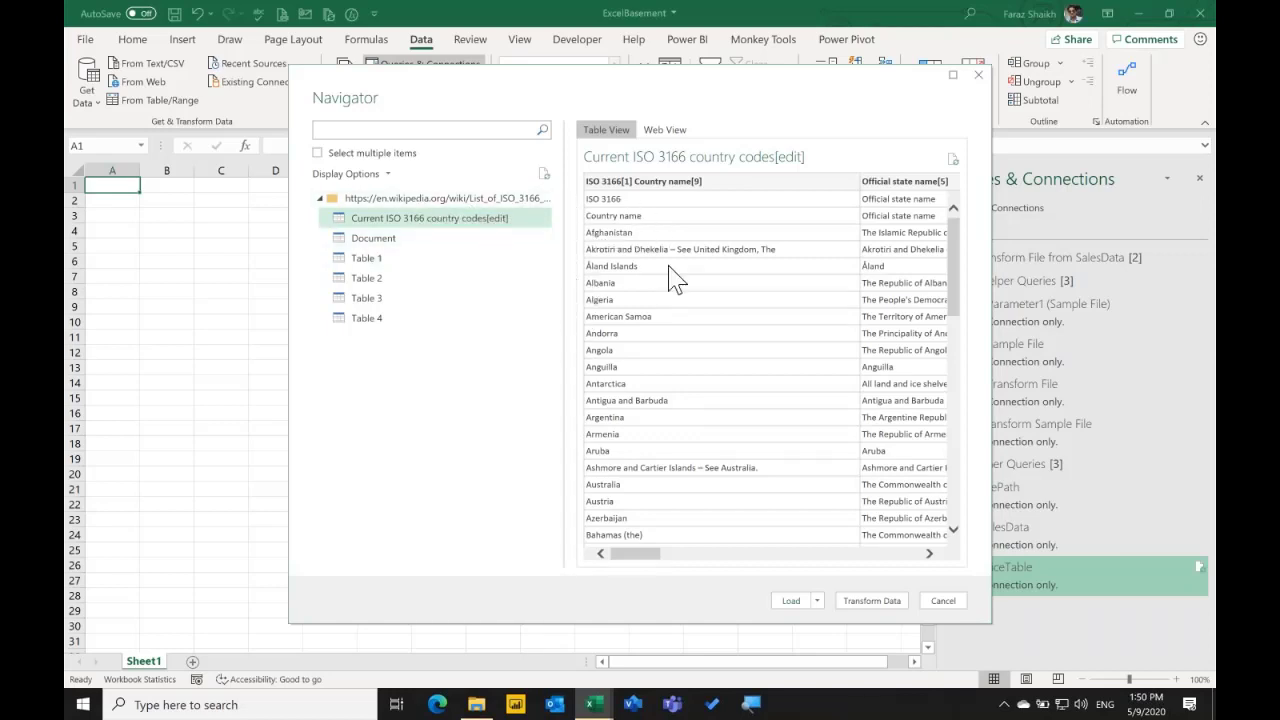
# Open the Current ISO 3166 country codes[edit] table for transformation in the Power Query Editor and look across its columns.
pyautogui.click(866, 598)
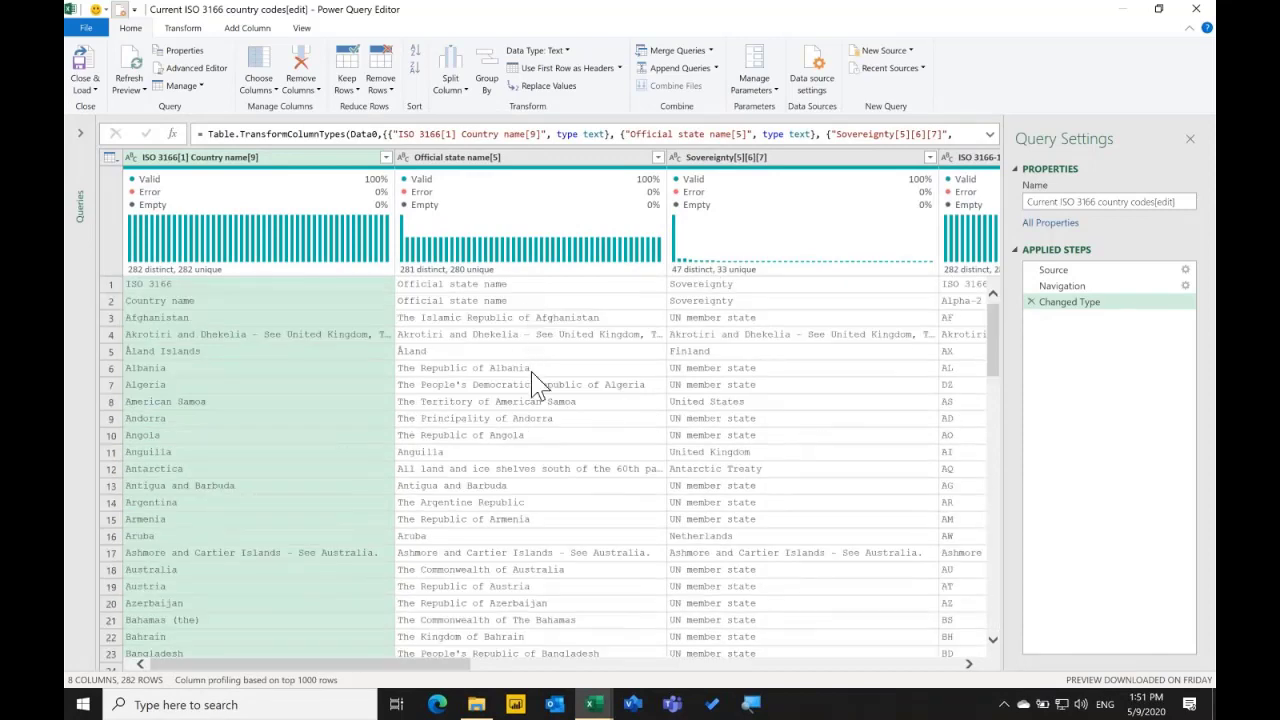
pyautogui.hscroll(5, 533, 384)
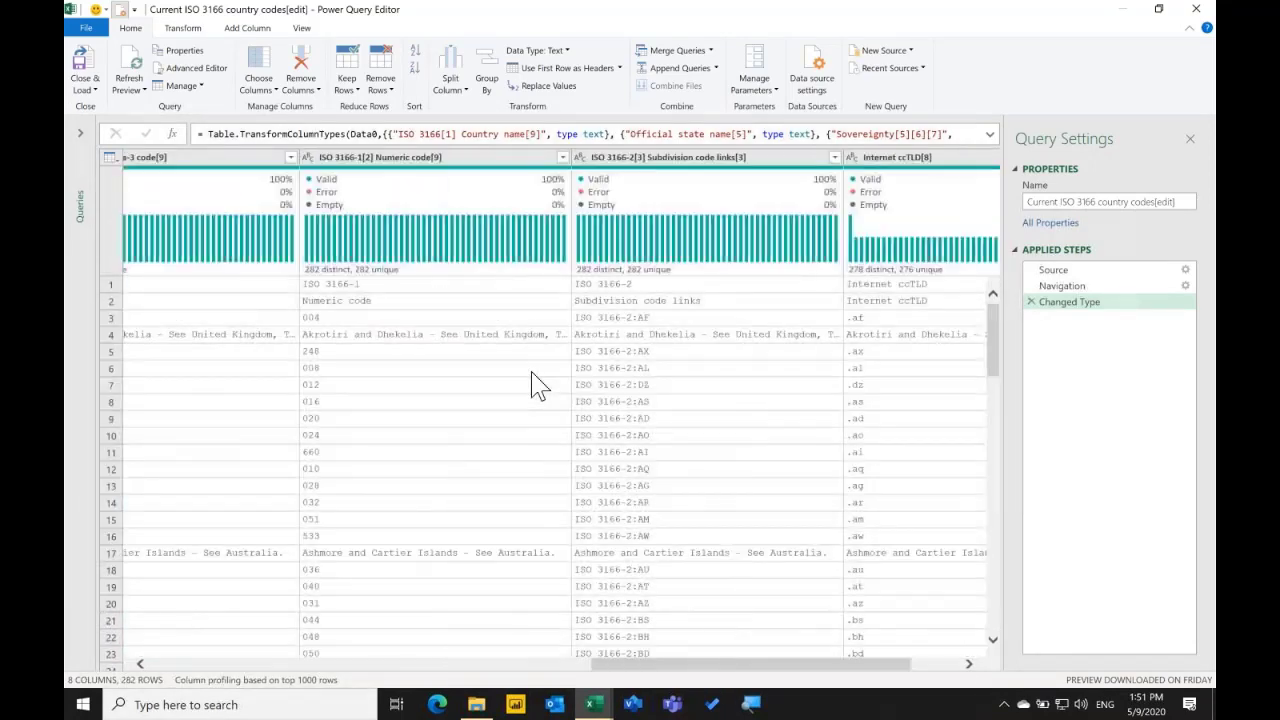
pyautogui.hscroll(-5, 533, 384)
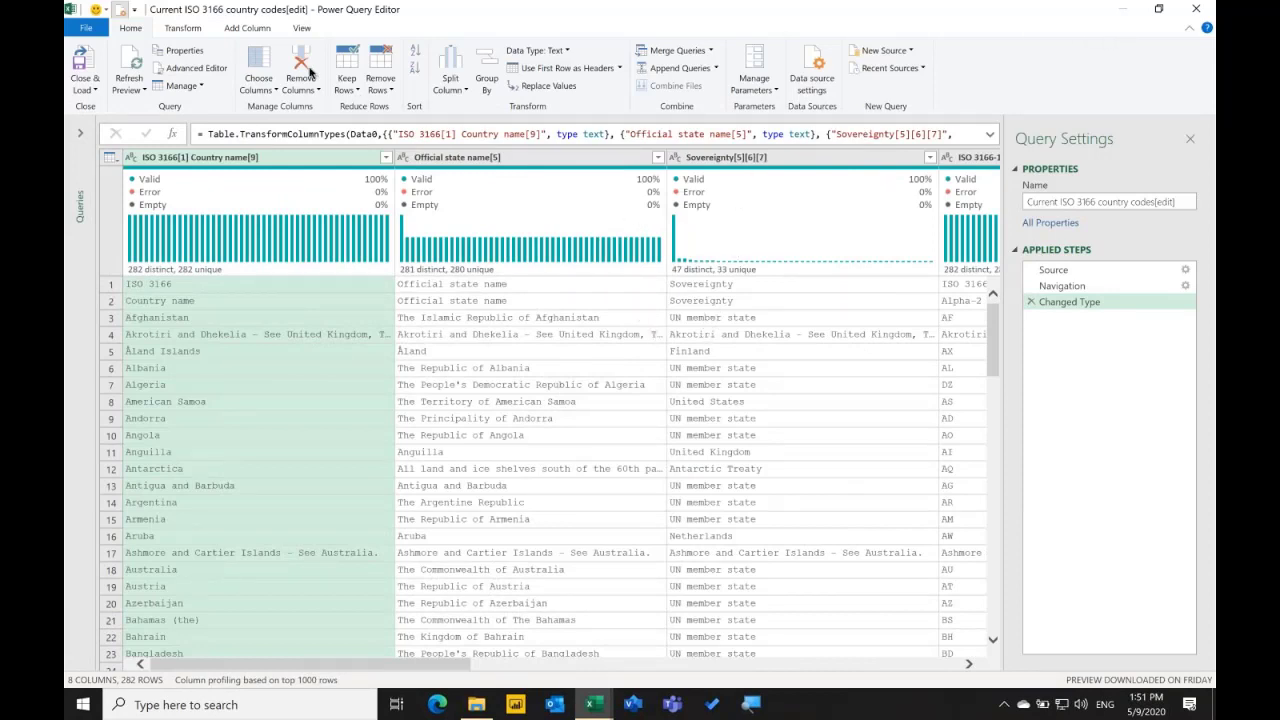
# Keep only the ISO 3166[1] Country name[9] and ISO 3166-1[2] Alpha-3 code[9] columns.
pyautogui.click(266, 60)
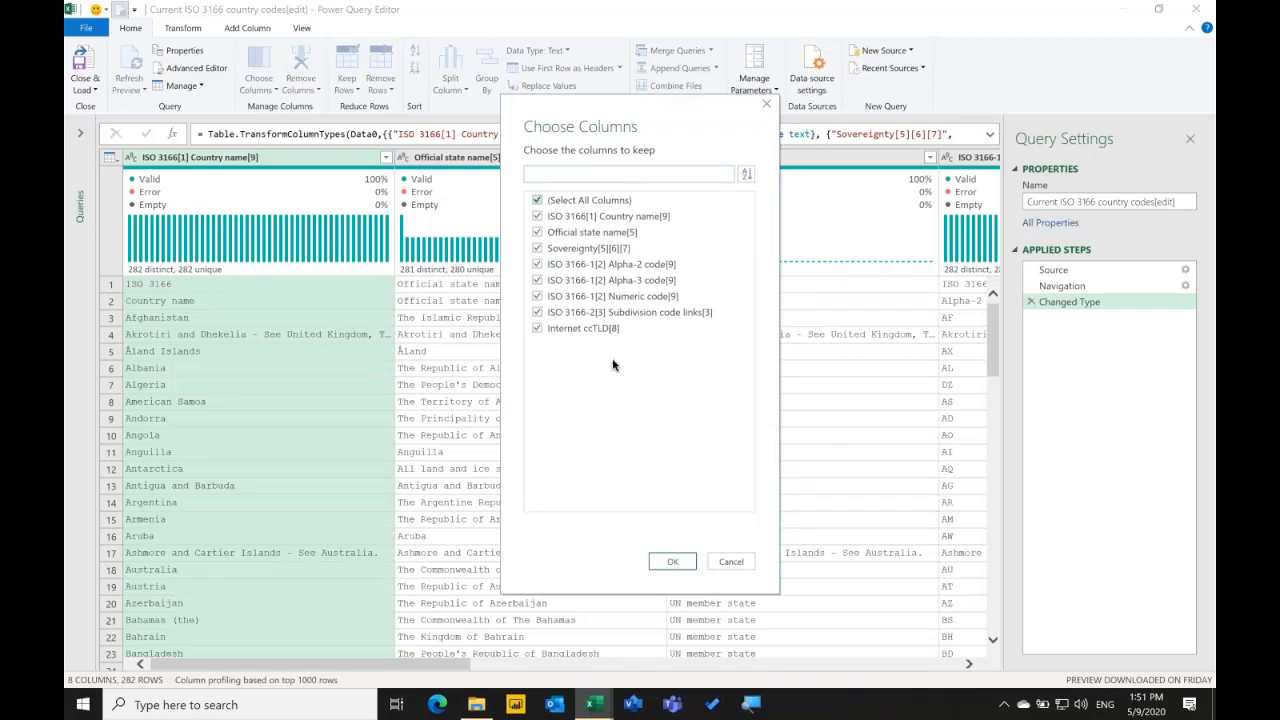
pyautogui.click(537, 201)
pyautogui.click(537, 216)
pyautogui.click(537, 280)
pyautogui.click(674, 564)
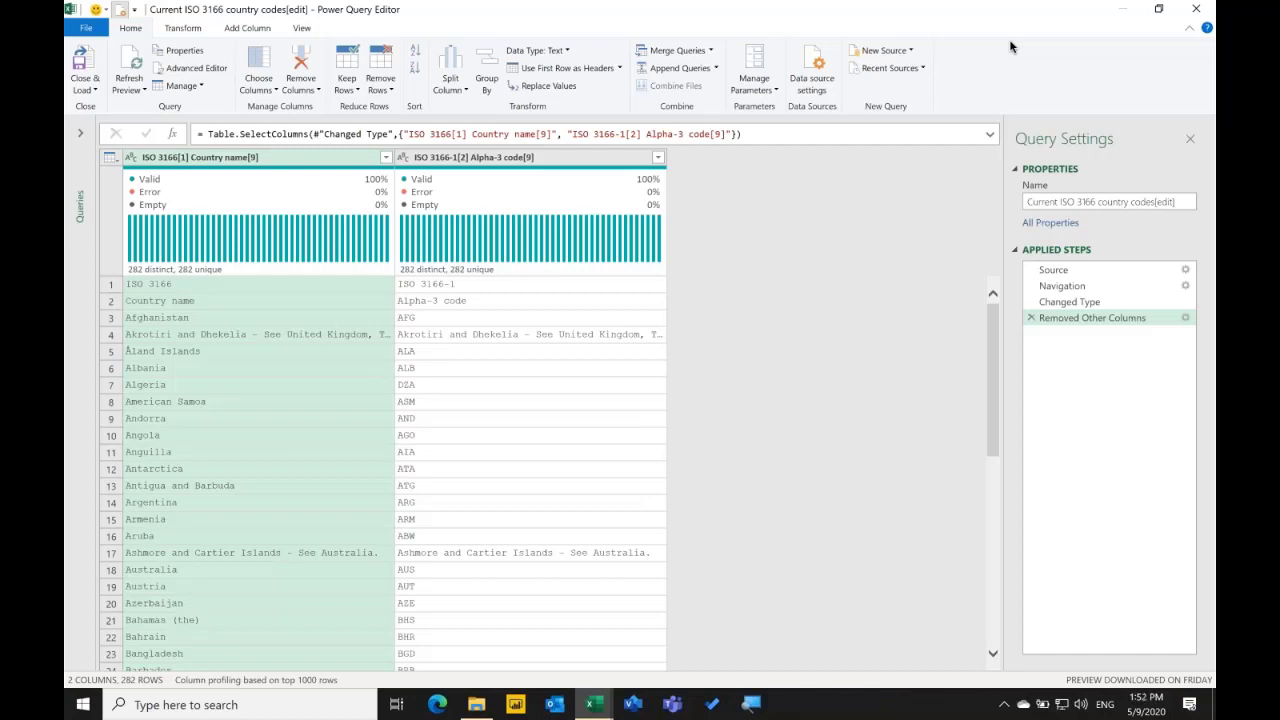
# Remove the top 1 row from the country codes table and promote the next row to column headers.
pyautogui.click(600, 160)
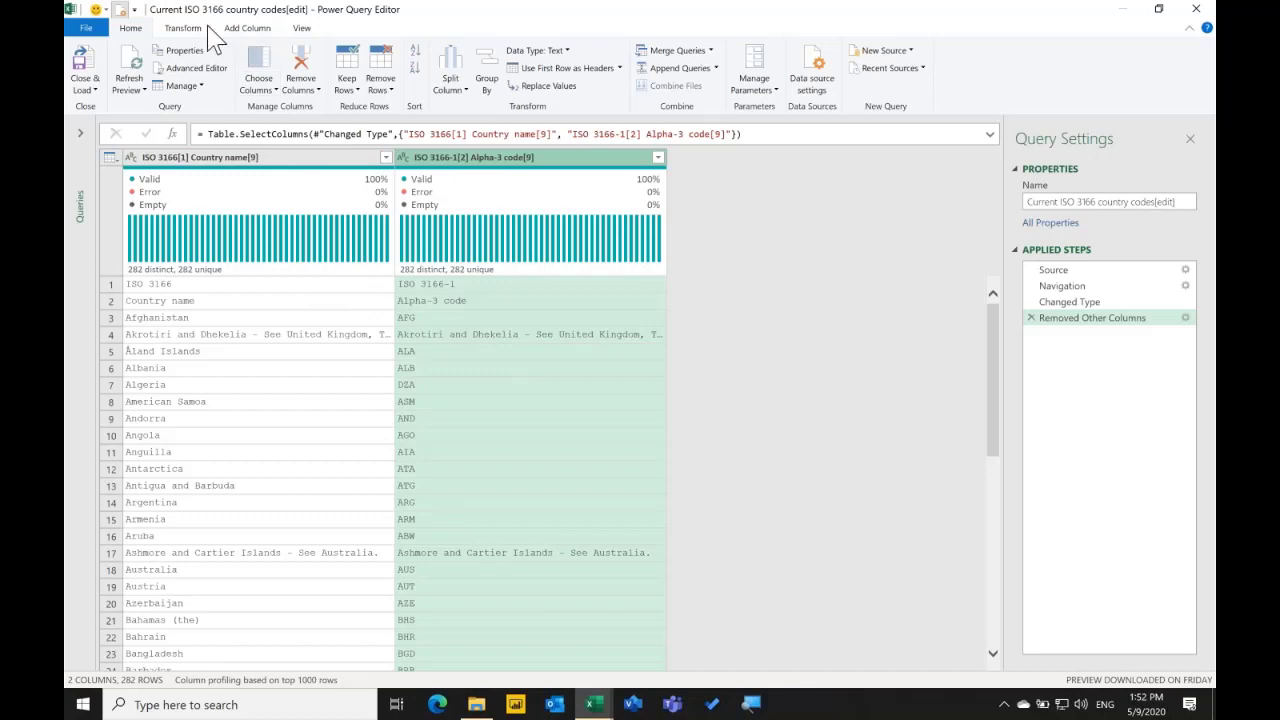
pyautogui.click(381, 88)
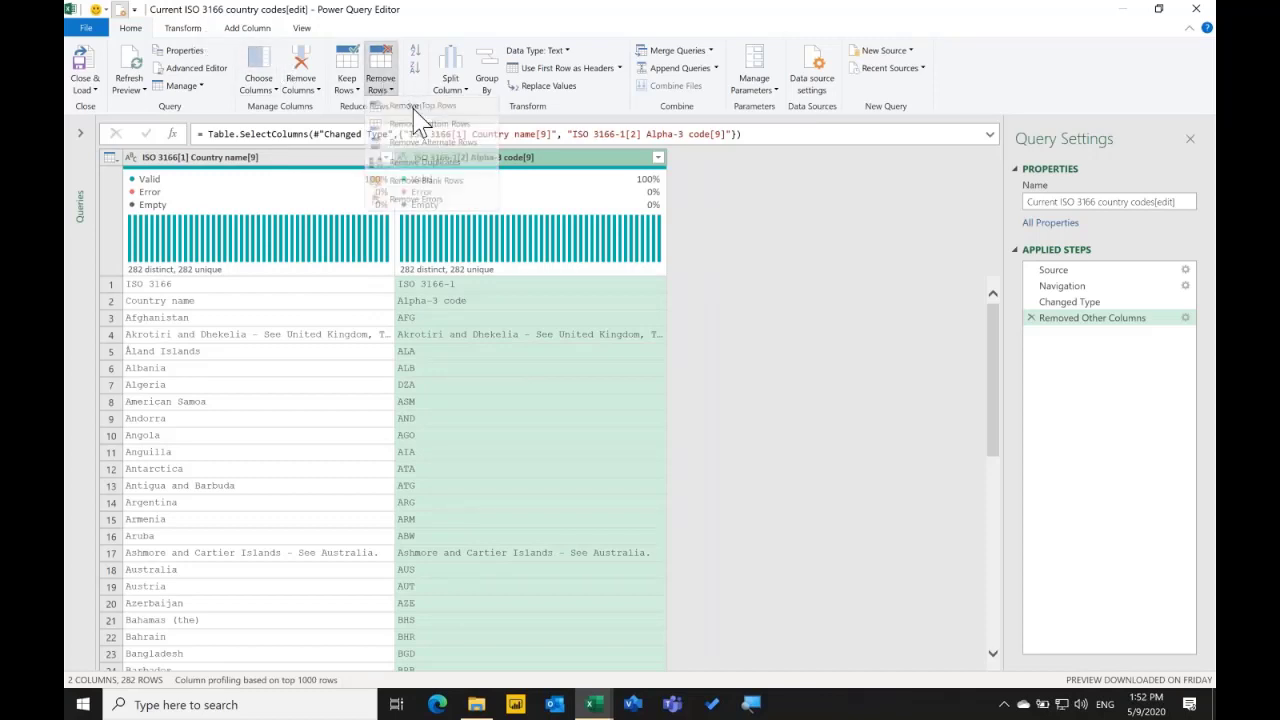
pyautogui.click(413, 107)
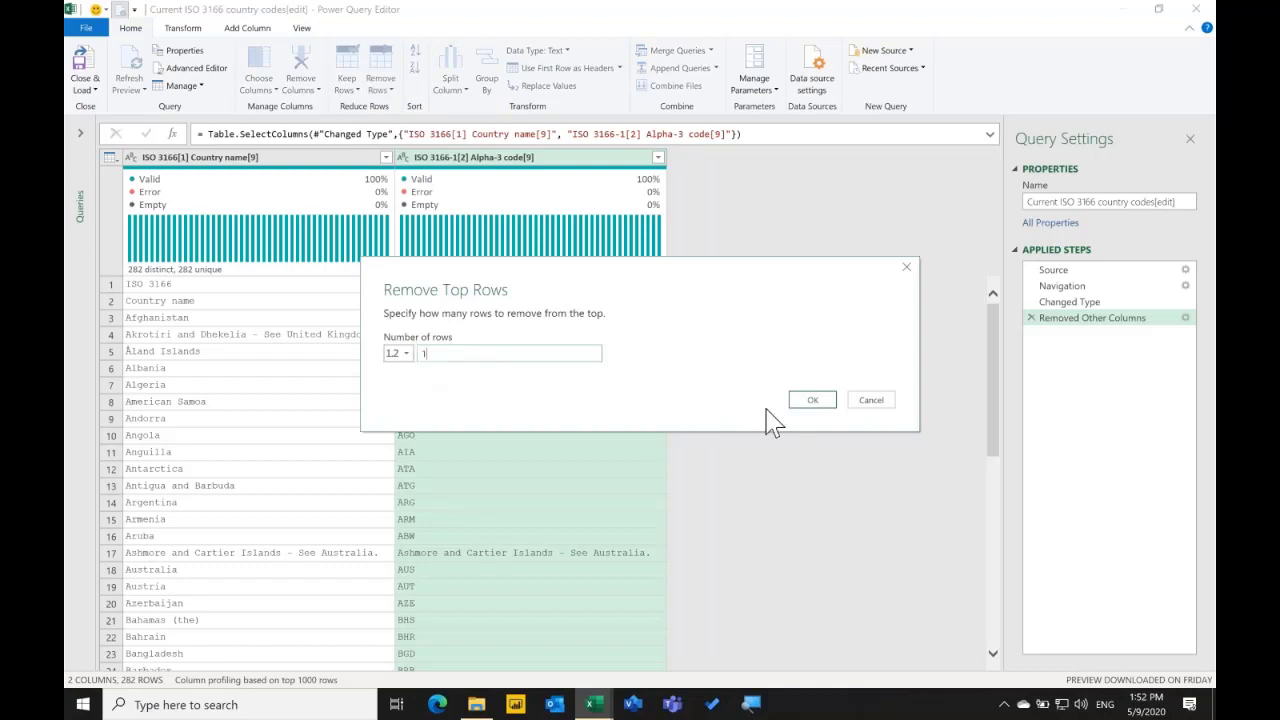
pyautogui.click(812, 400)
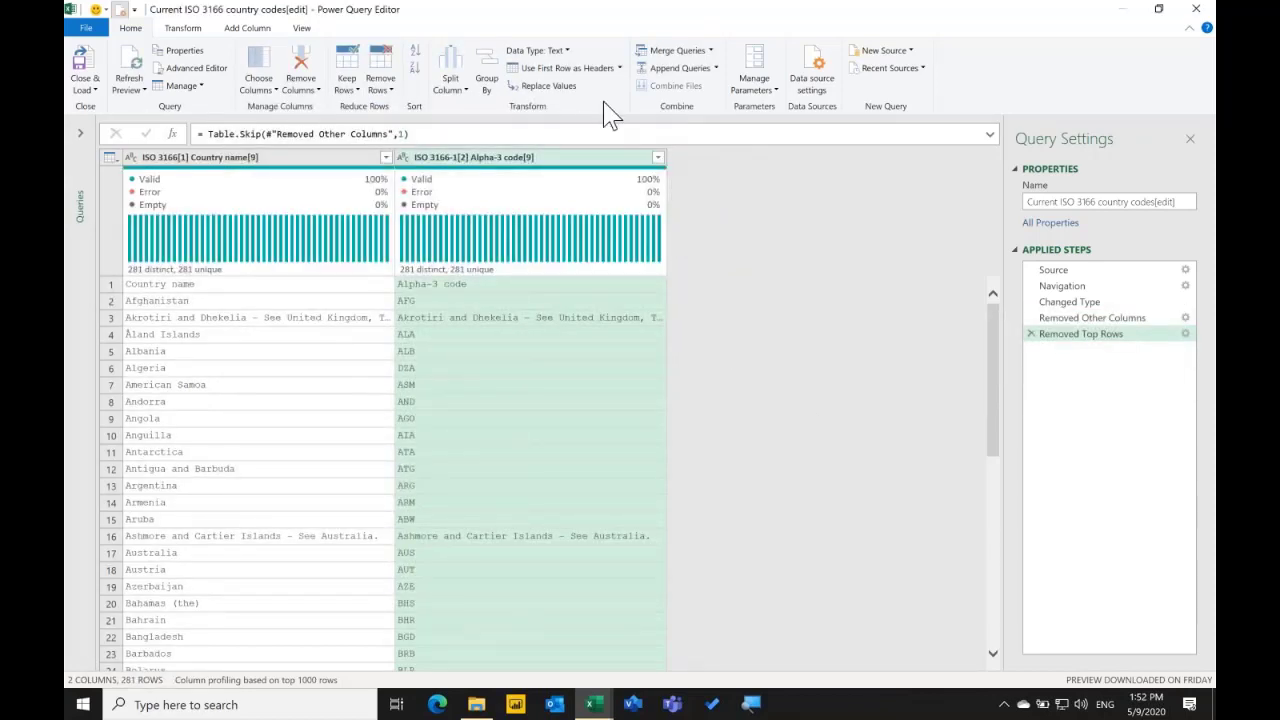
pyautogui.click(549, 68)
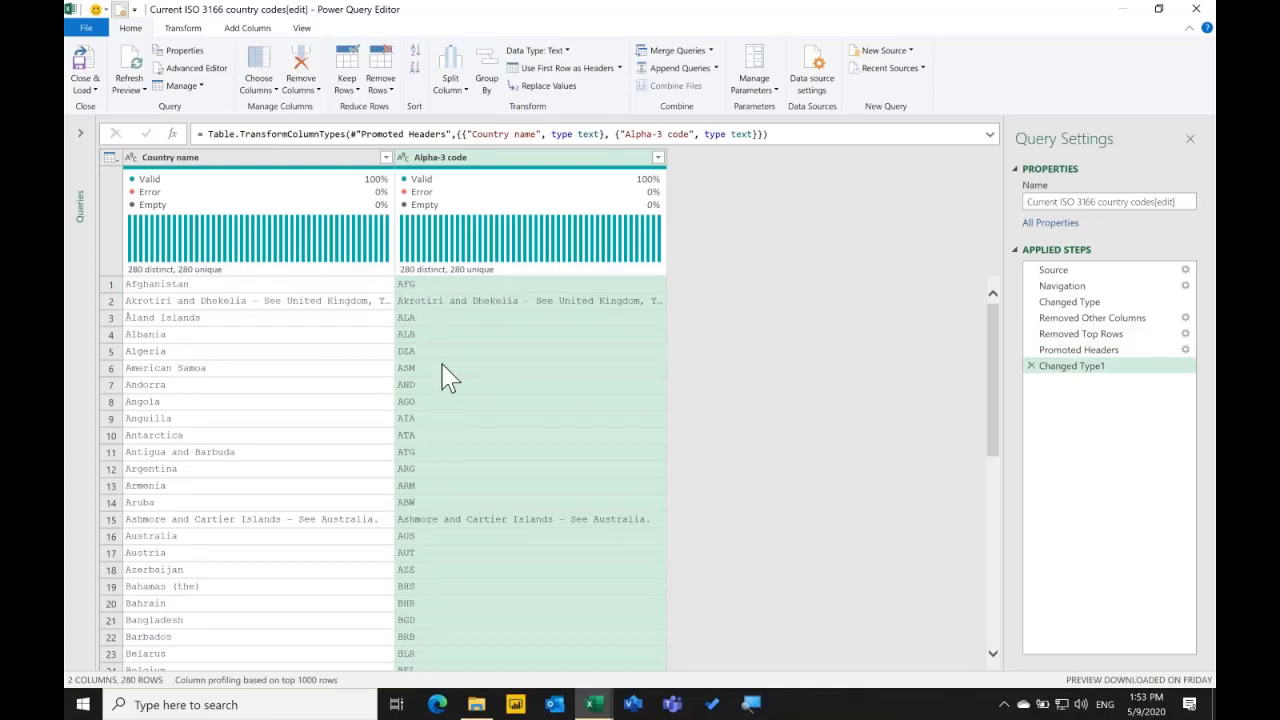
# Add a new column that extracts the text length of the Alpha-3 code column.
pyautogui.click(306, 30)
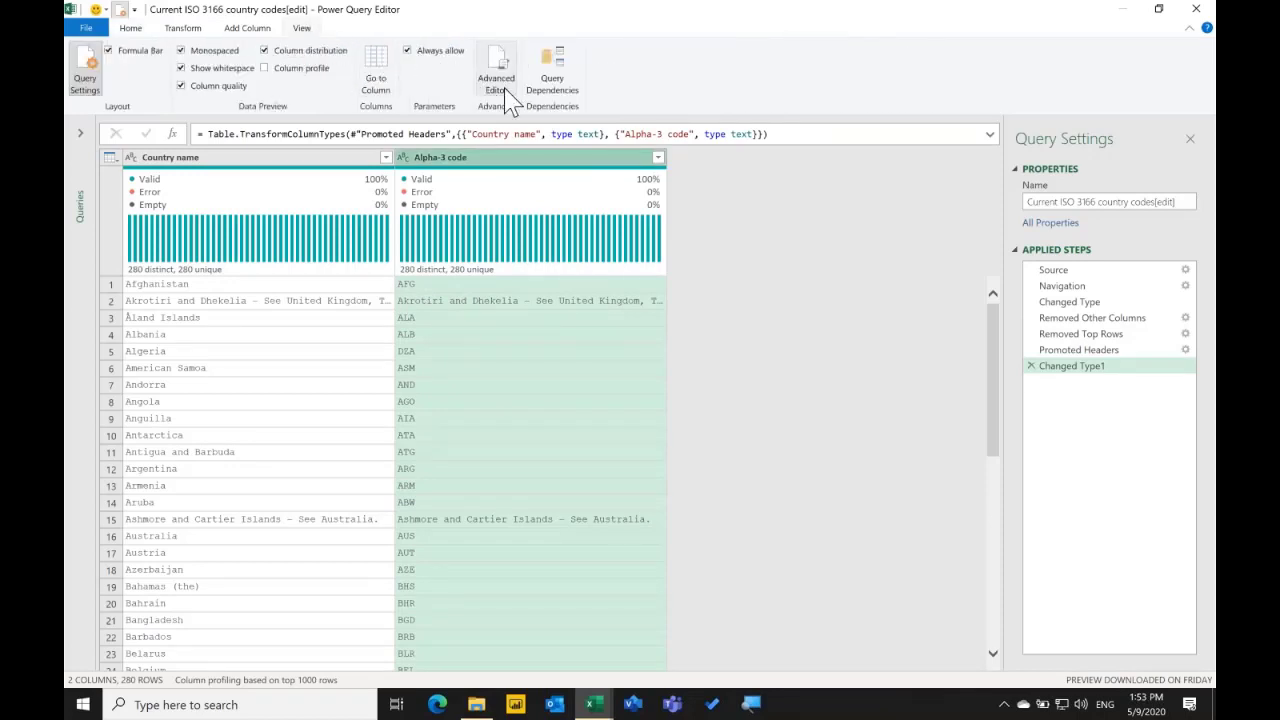
pyautogui.click(255, 28)
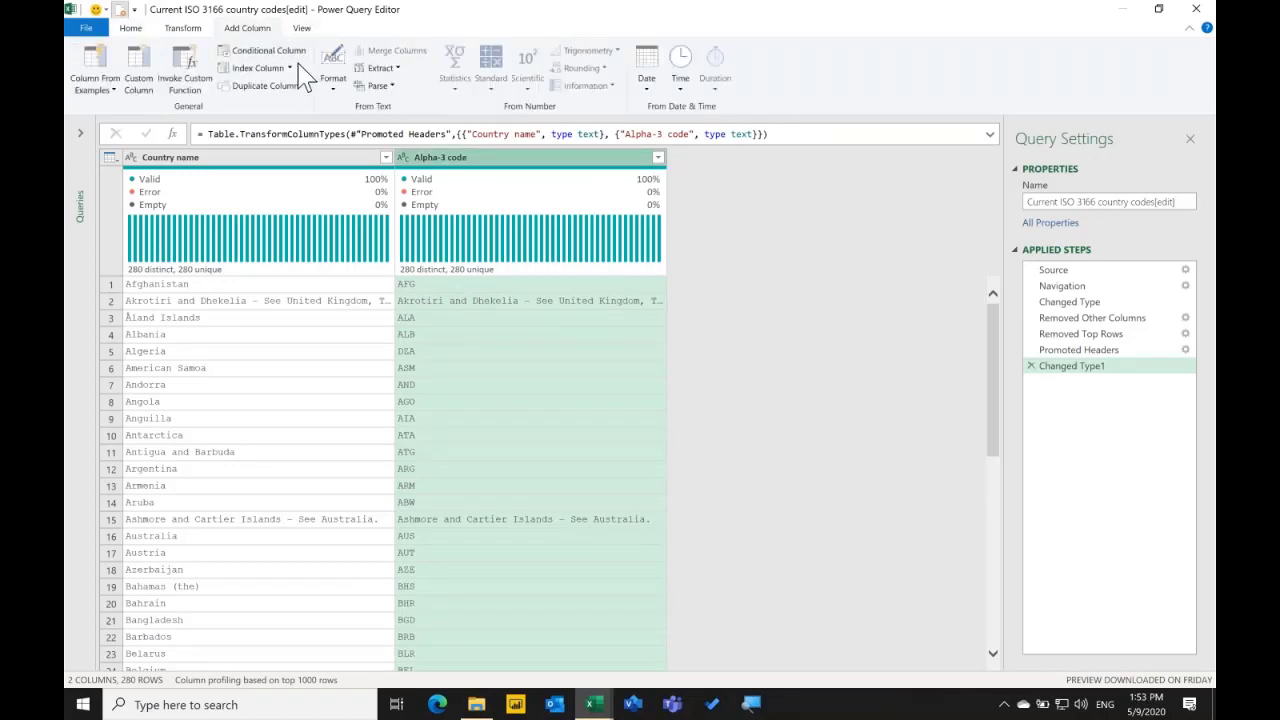
pyautogui.click(380, 67)
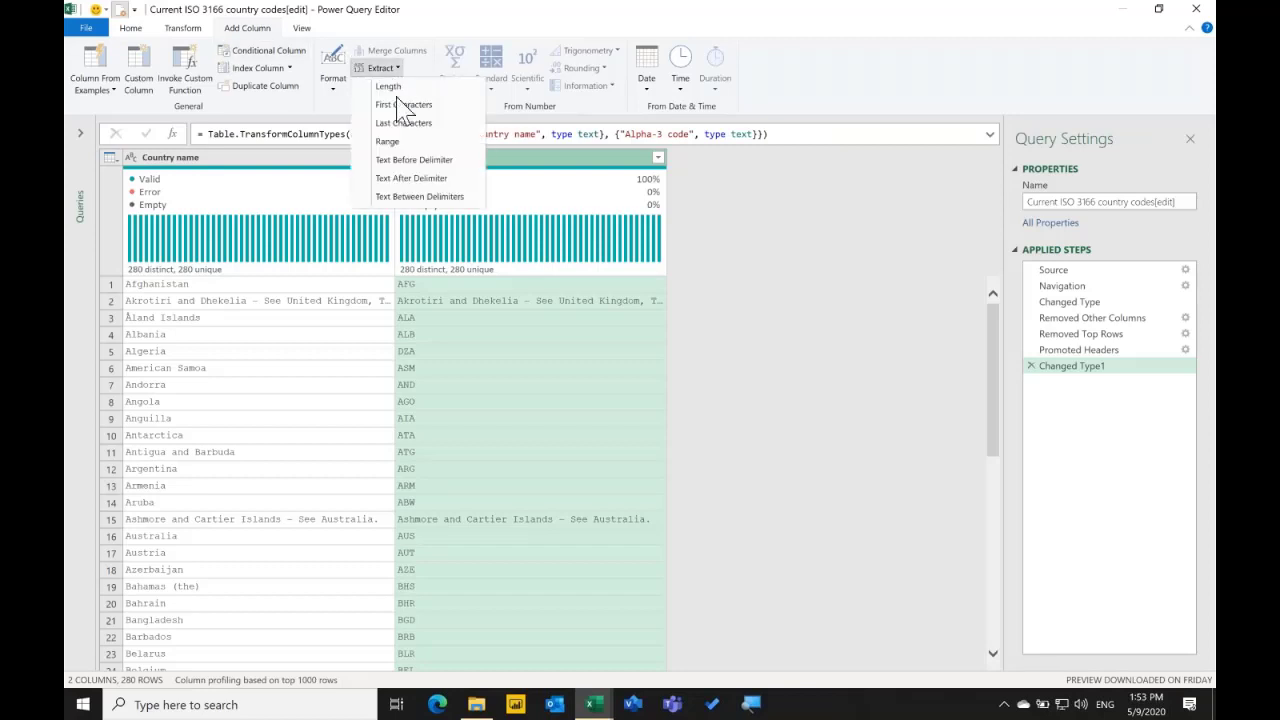
pyautogui.click(414, 88)
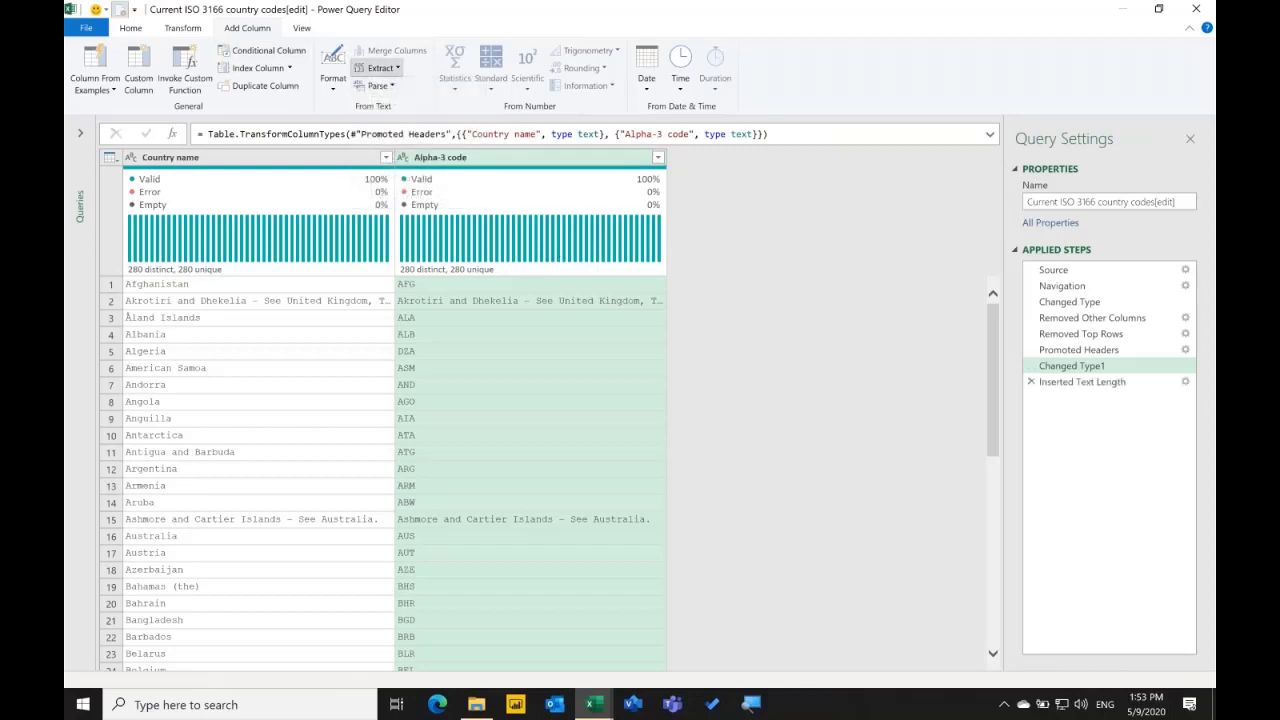
# Filter the Length column to keep only the rows with value 3.
pyautogui.click(786, 157)
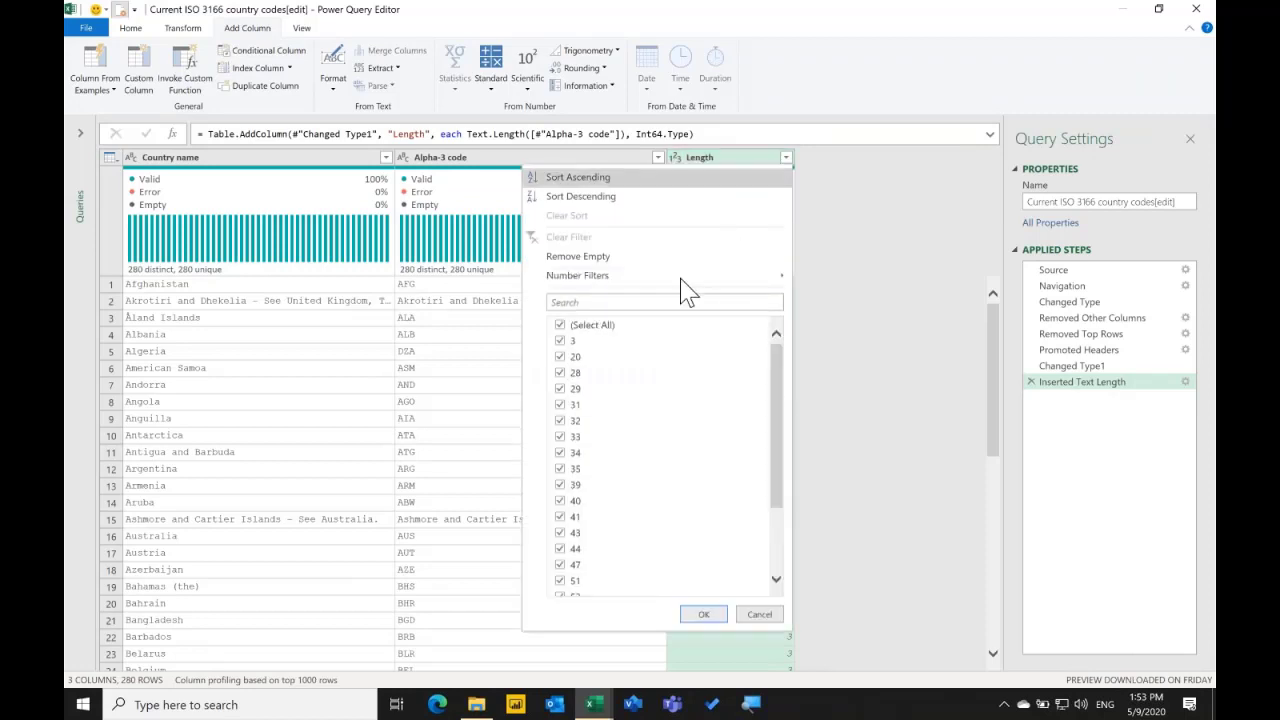
pyautogui.click(570, 325)
pyautogui.click(568, 341)
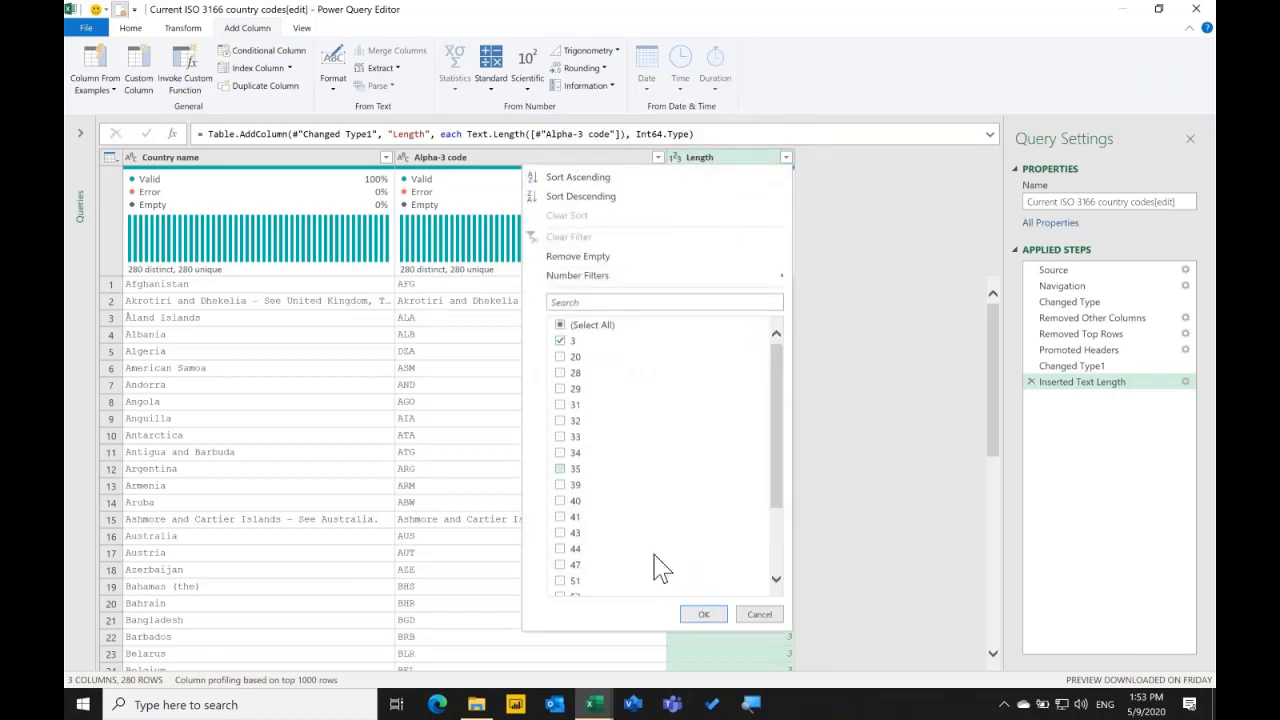
pyautogui.click(704, 614)
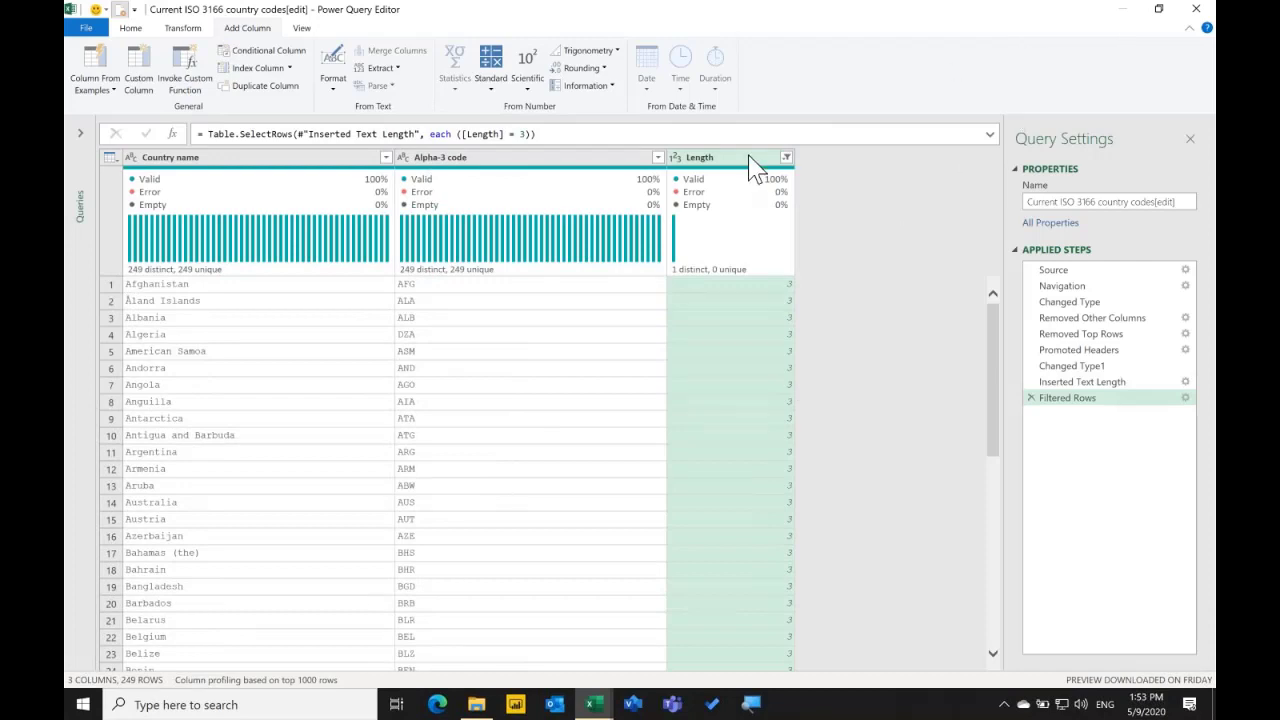
# Delete the helper Length column from the country codes query.
pyautogui.click(183, 28)
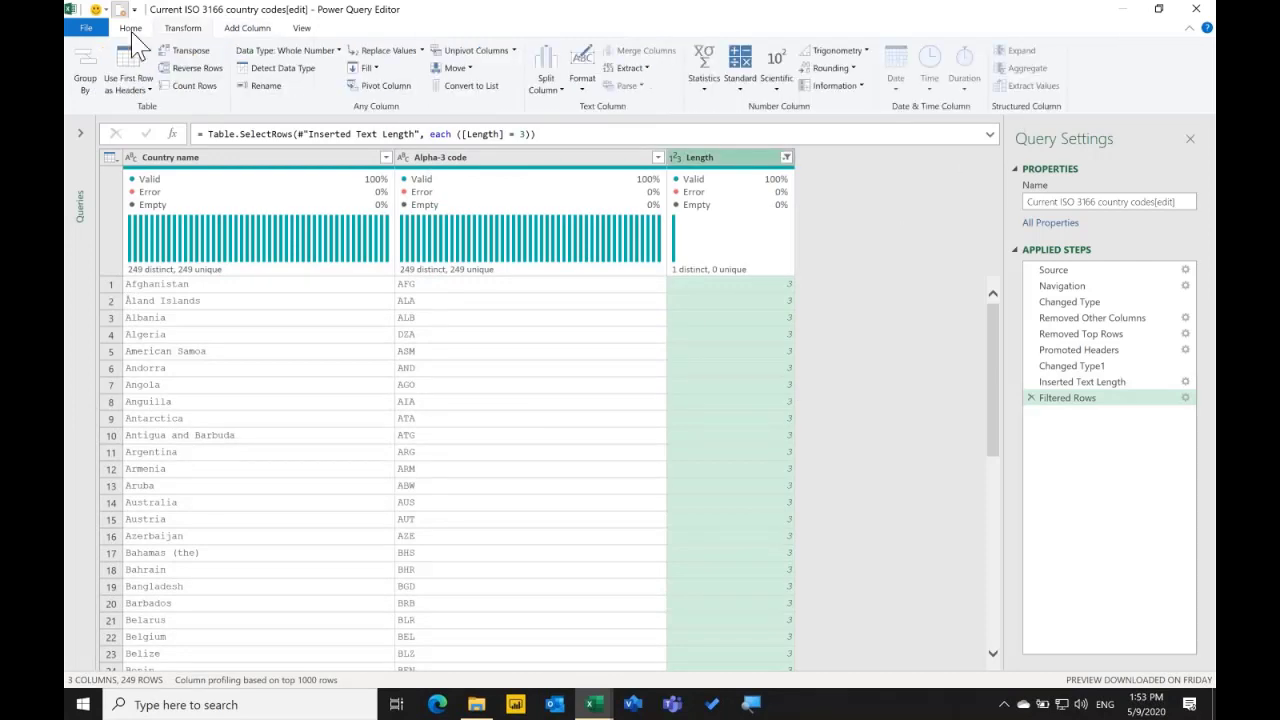
pyautogui.click(131, 28)
pyautogui.press('Delete')
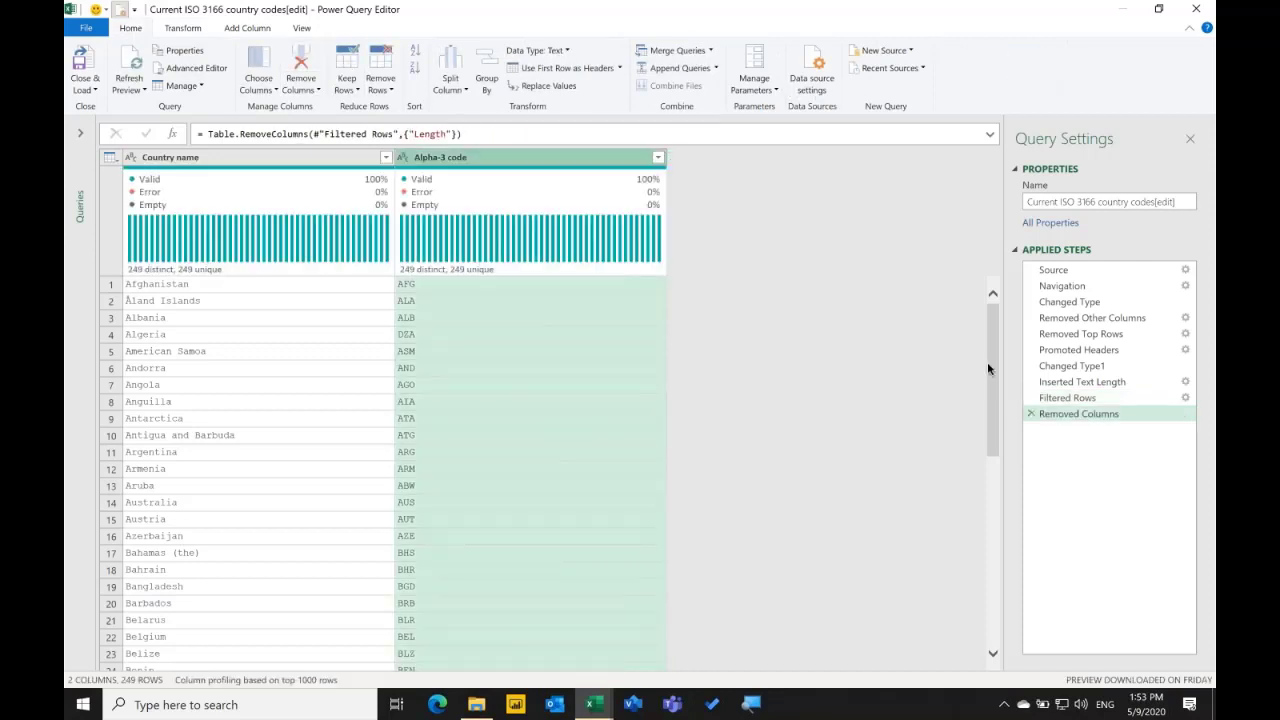
# Delete the Changed Type1 step from the query's applied steps and confirm the deletion.
pyautogui.click(1087, 370)
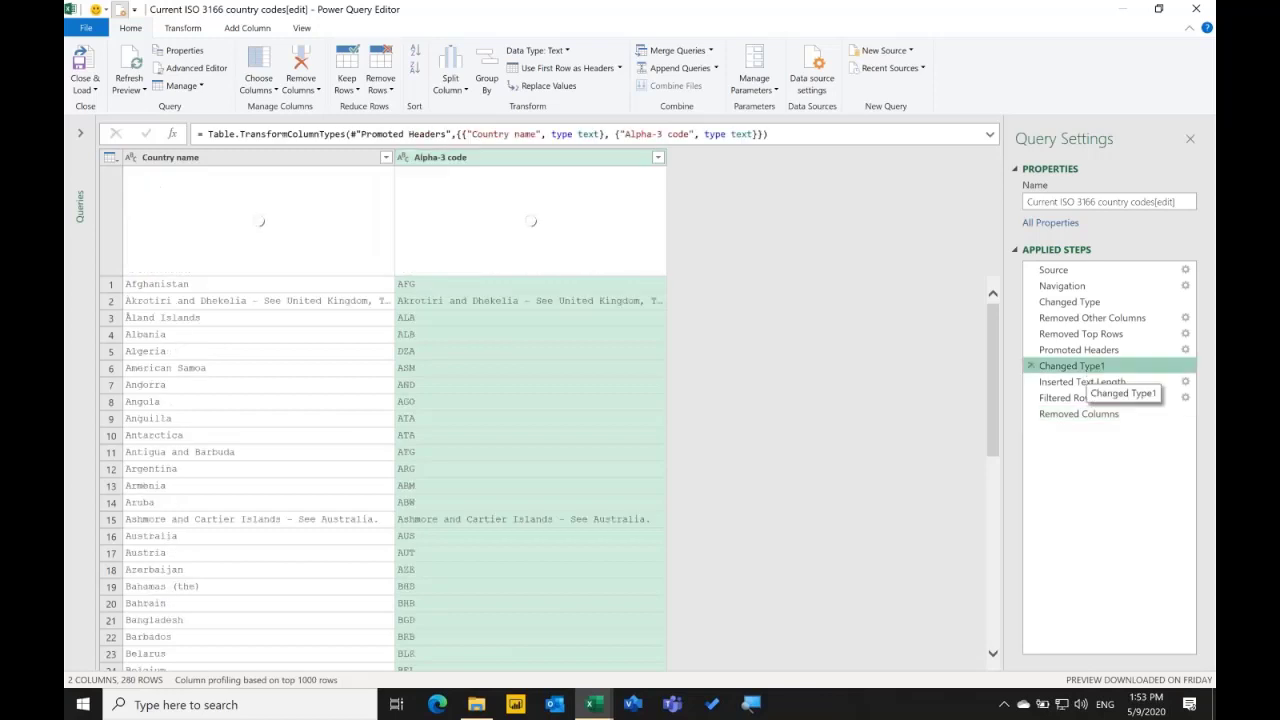
pyautogui.click(1031, 367)
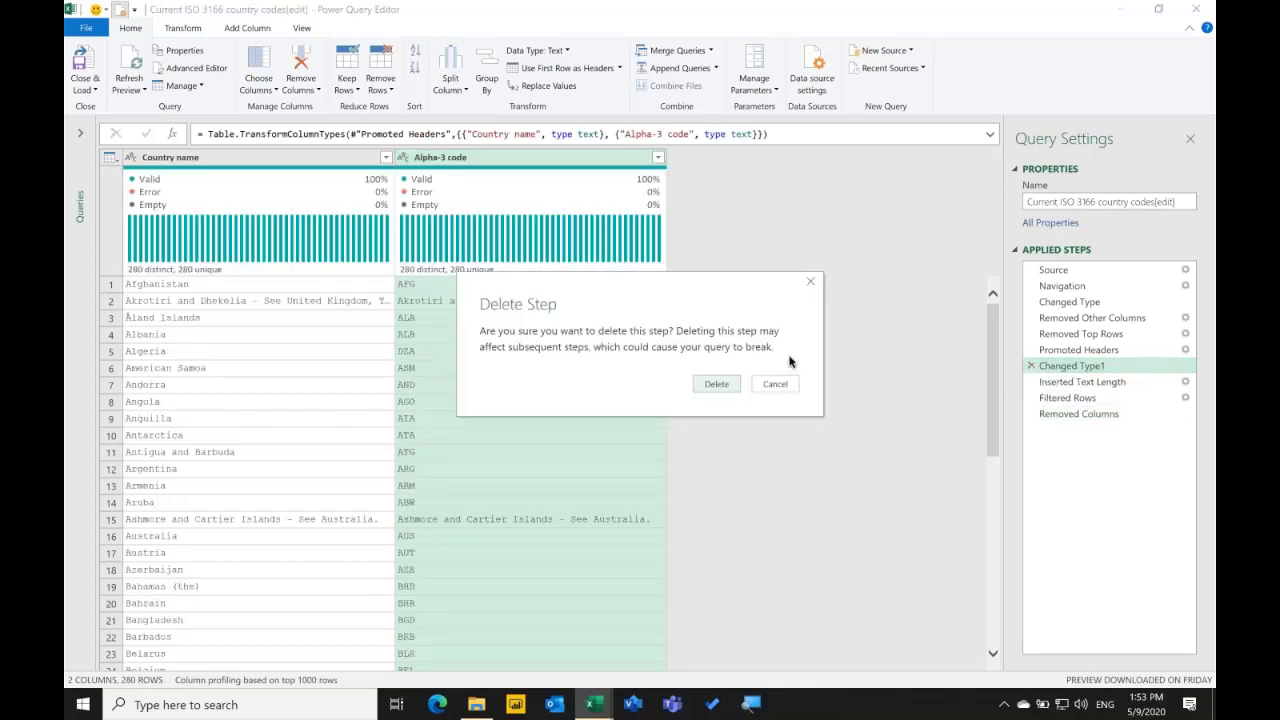
pyautogui.moveTo(632, 304); pyautogui.dragTo(465, 287)
pyautogui.click(558, 376)
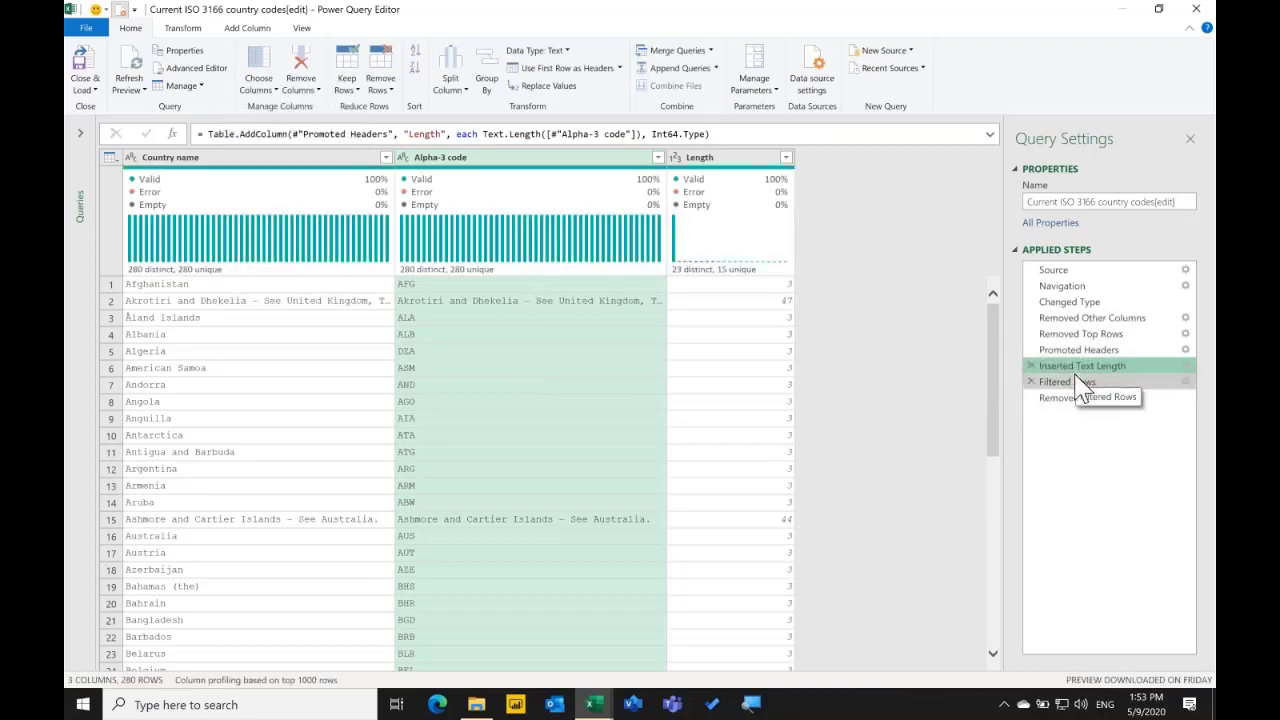
# Check the last applied steps and move the Removed Other Columns step to directly after Promoted Headers.
pyautogui.click(1077, 381)
pyautogui.click(1077, 398)
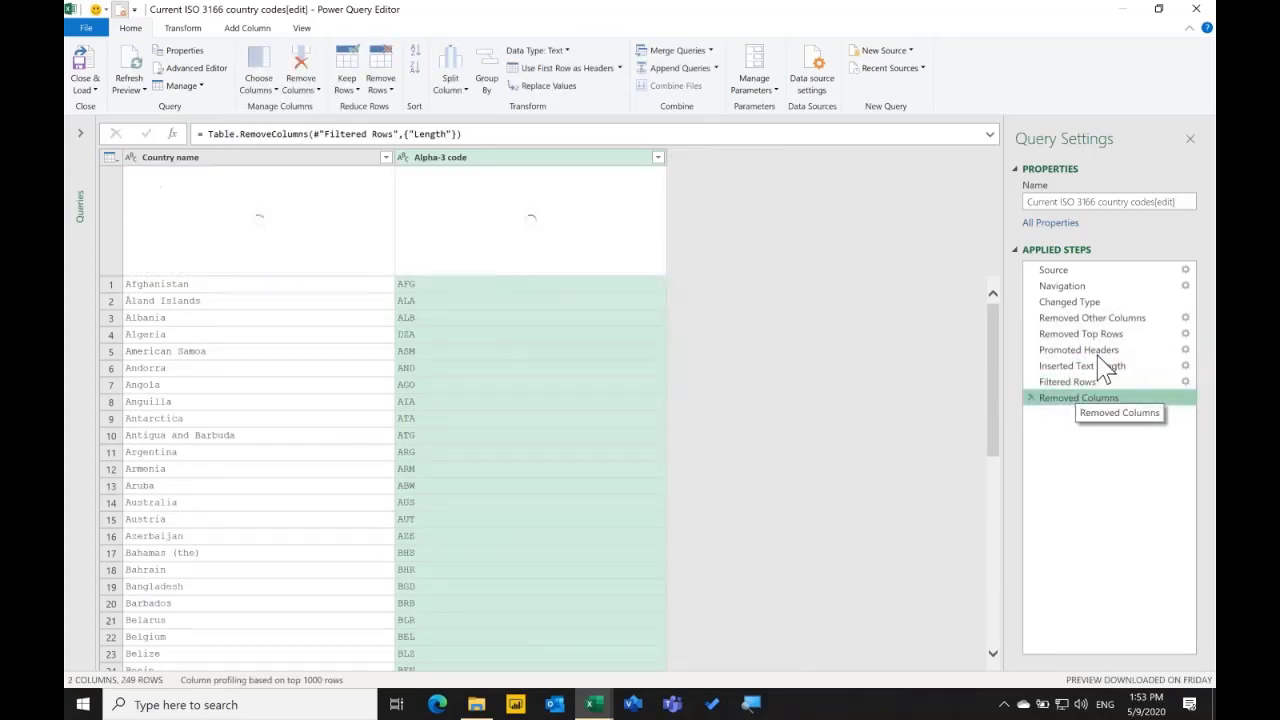
pyautogui.click(1108, 350)
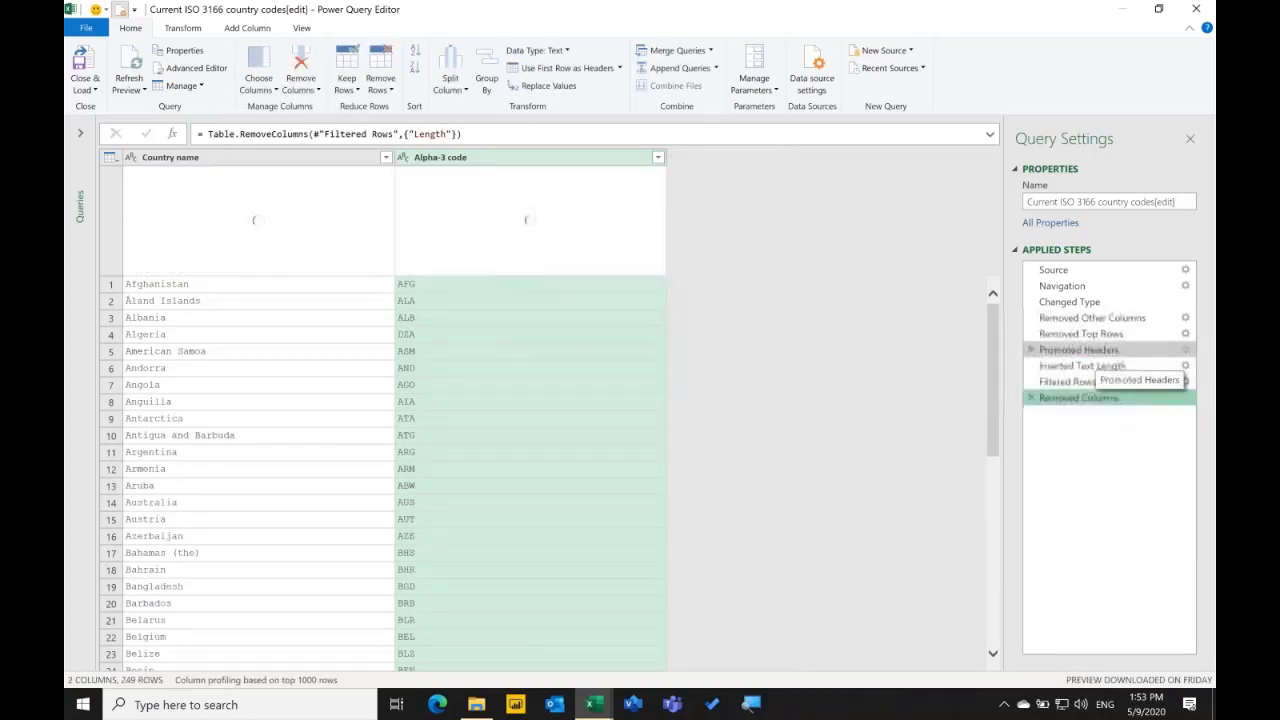
pyautogui.click(1116, 318)
pyautogui.moveTo(1122, 336)
pyautogui.mouseDown()
pyautogui.moveTo(1125, 372)
pyautogui.moveTo(1122, 358)
pyautogui.mouseUp()
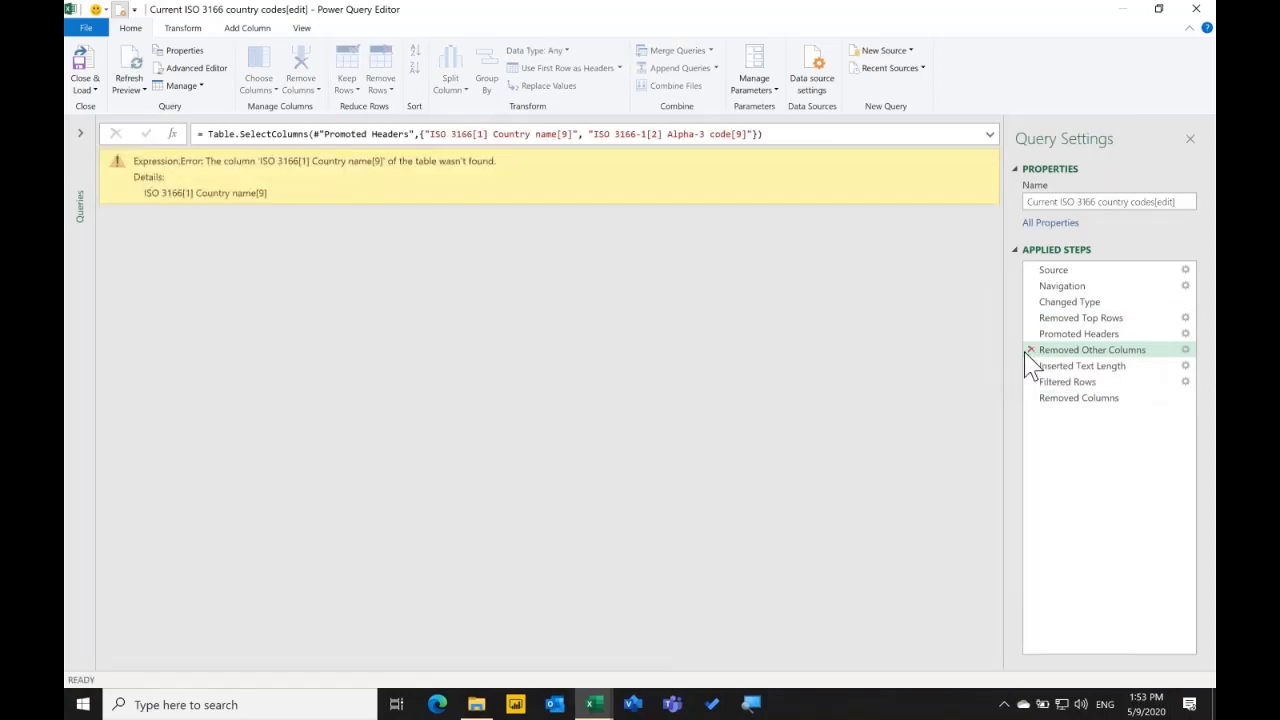
# Edit the Removed Other Columns step to keep Country name and Alpha-3 code, and check the applied steps that follow it.
pyautogui.click(1181, 352)
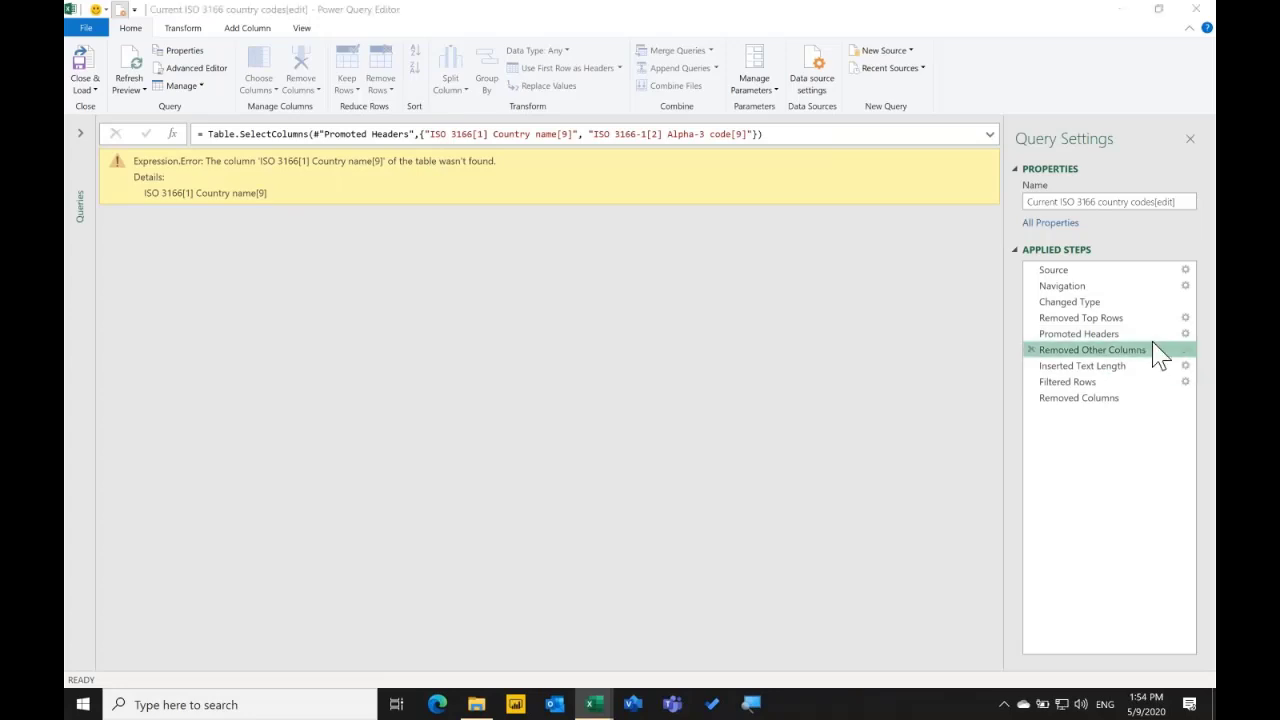
pyautogui.click(538, 217)
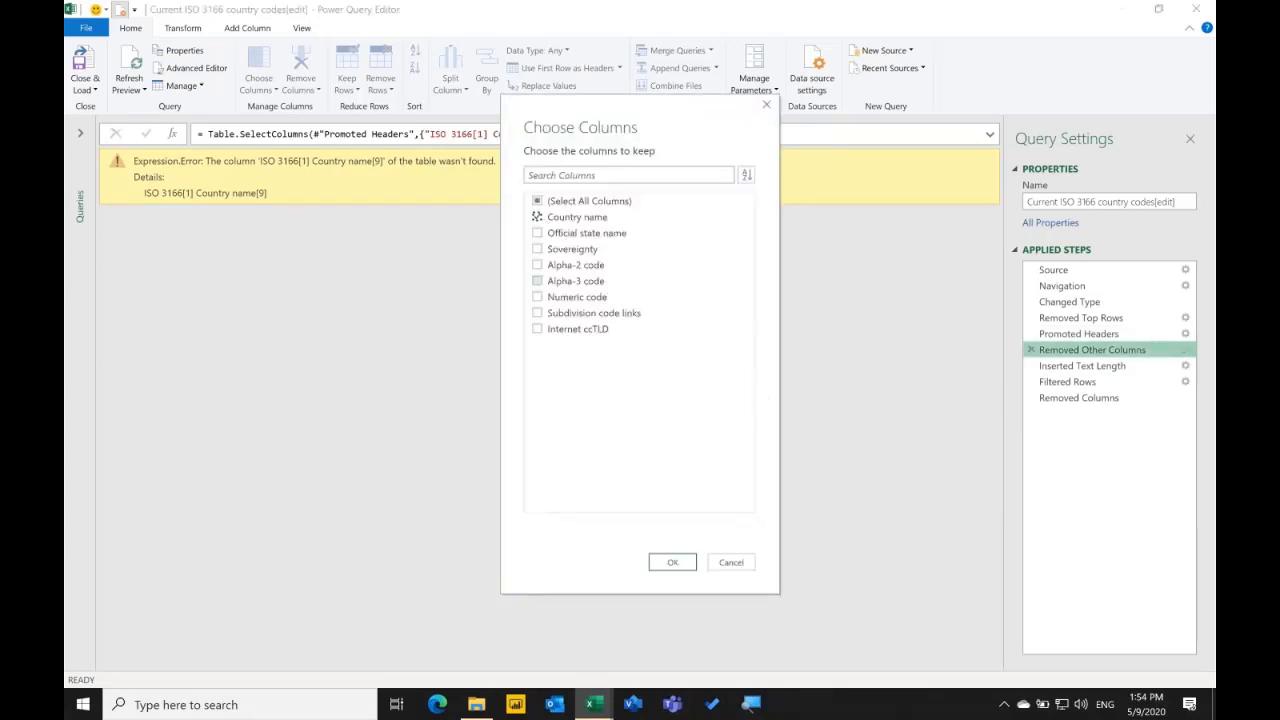
pyautogui.click(538, 281)
pyautogui.click(670, 564)
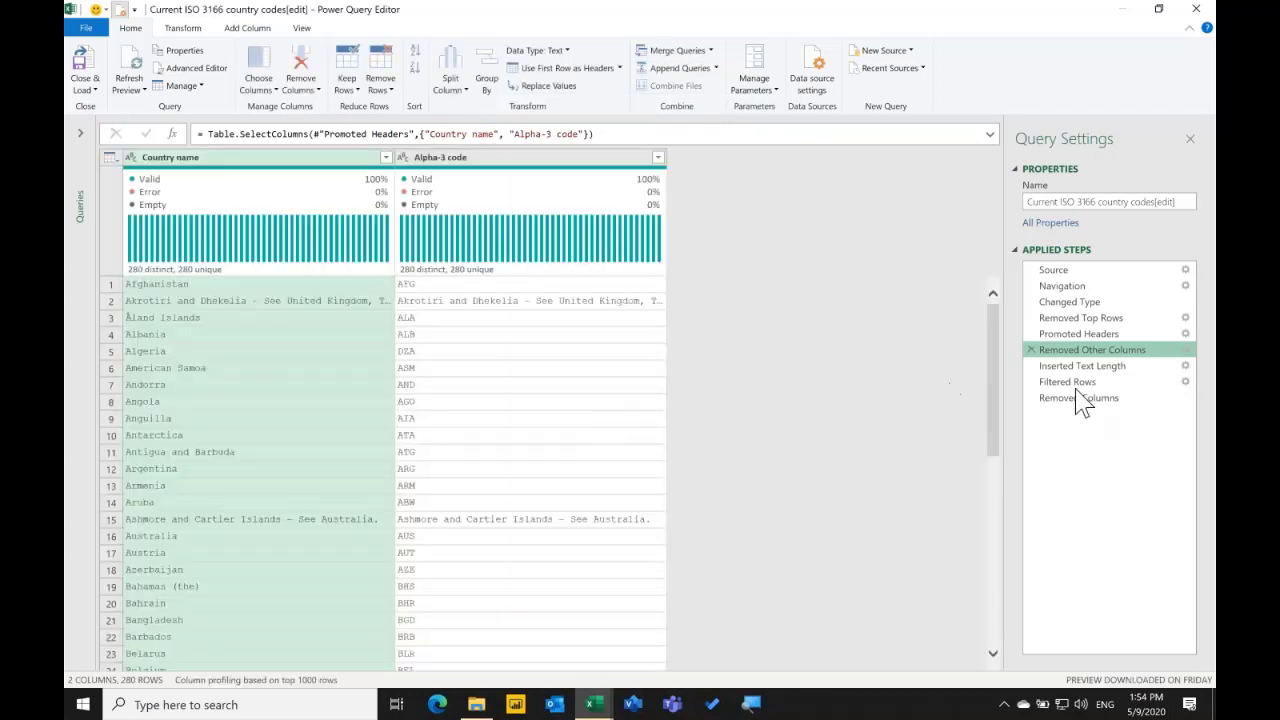
pyautogui.click(1083, 368)
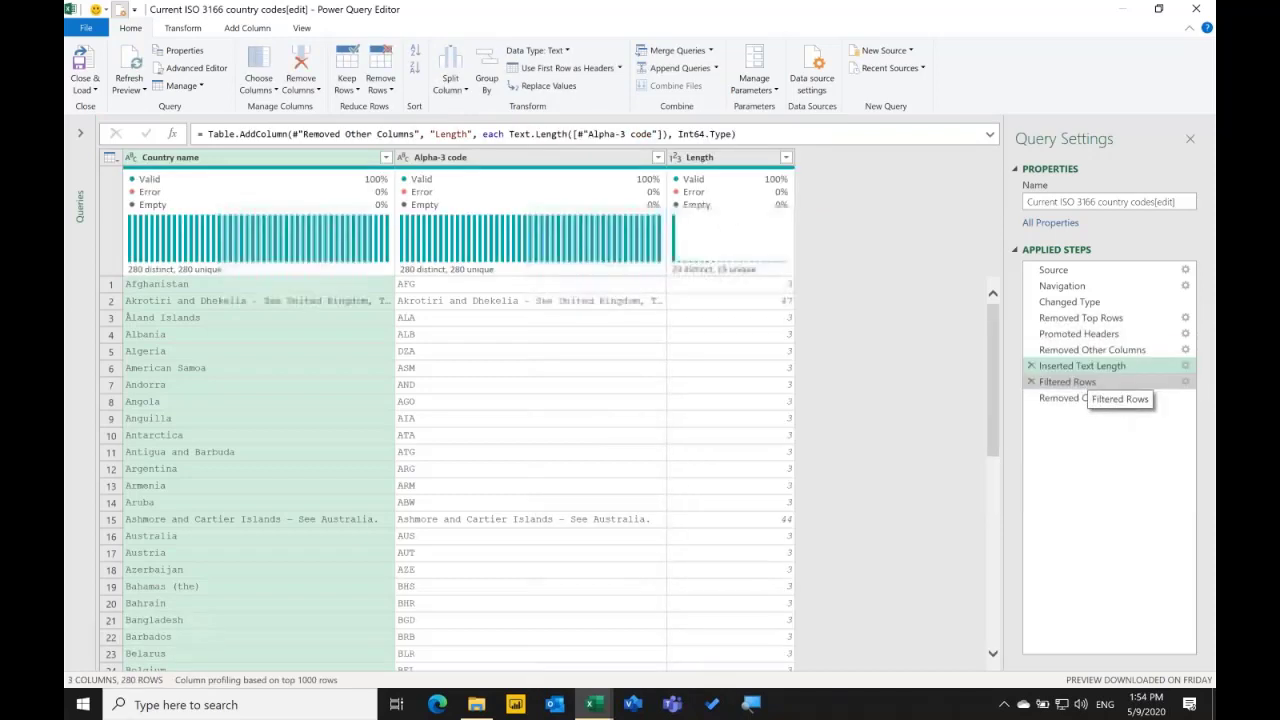
pyautogui.click(1075, 382)
pyautogui.click(1080, 398)
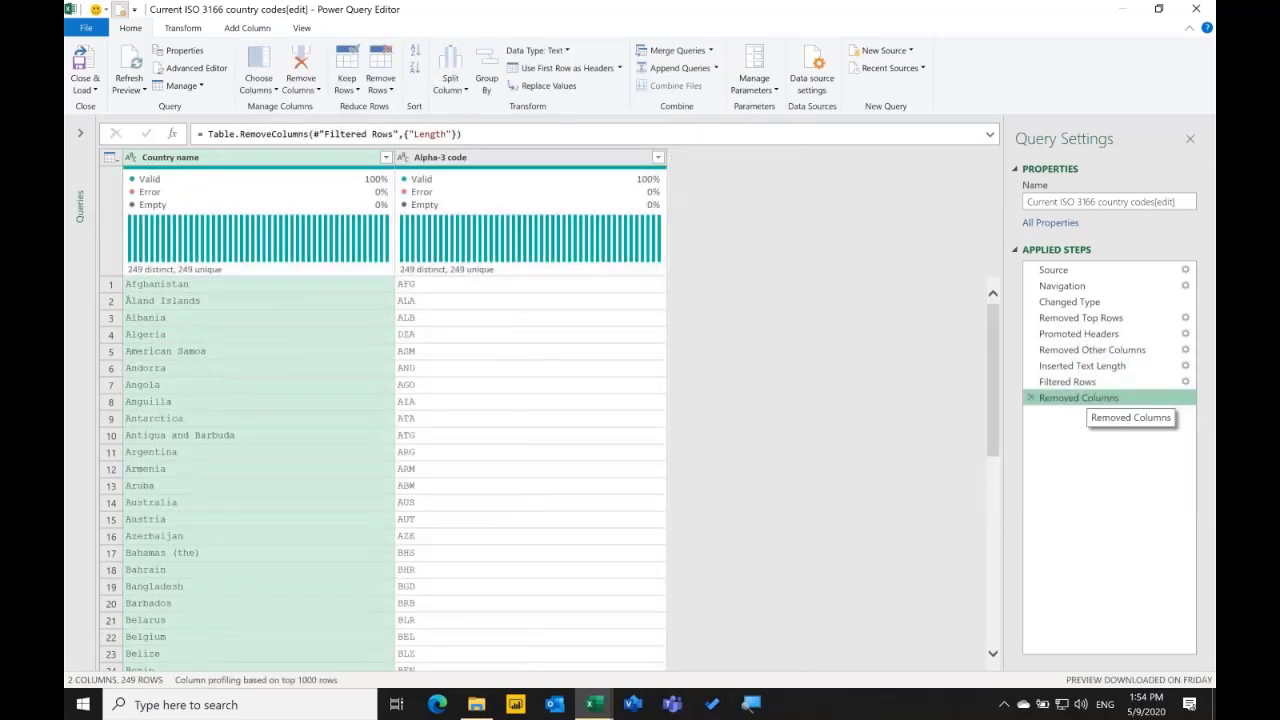
# Add the description "I LOVE POWER QUERY" to the Removed Other Columns step and check the note on the applied step.
pyautogui.click(1130, 352)
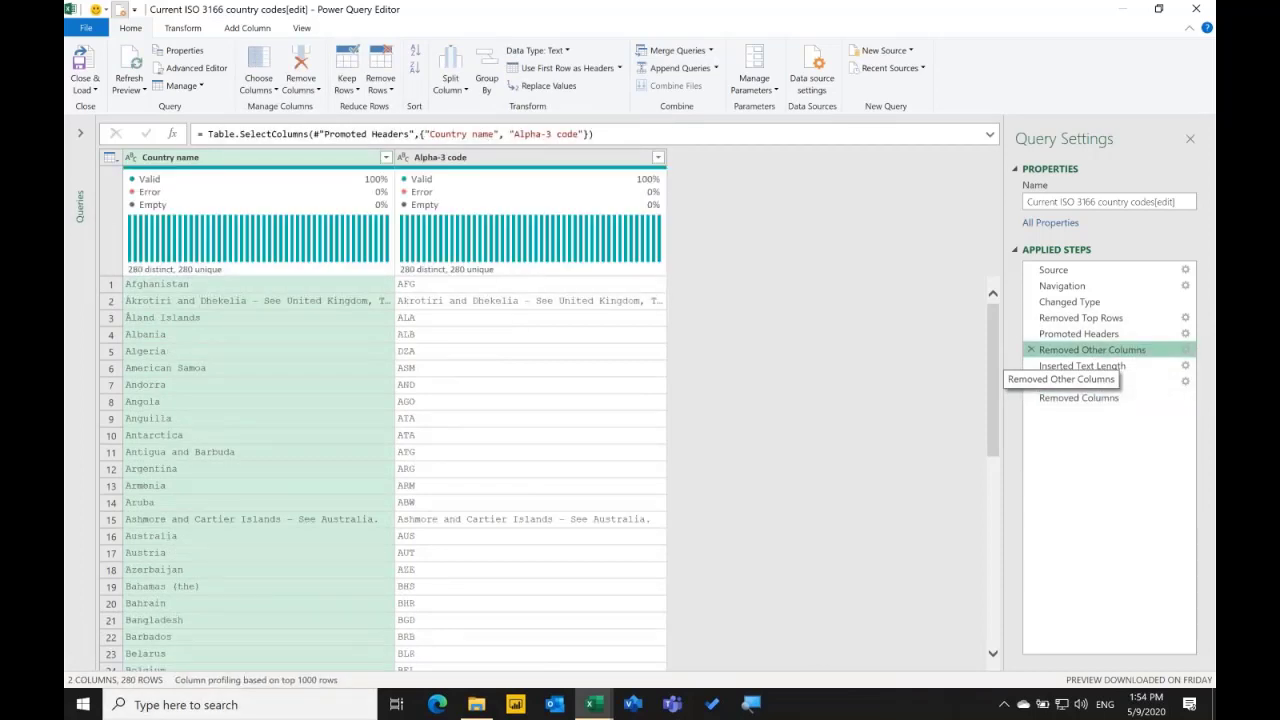
pyautogui.rightClick(1155, 354)
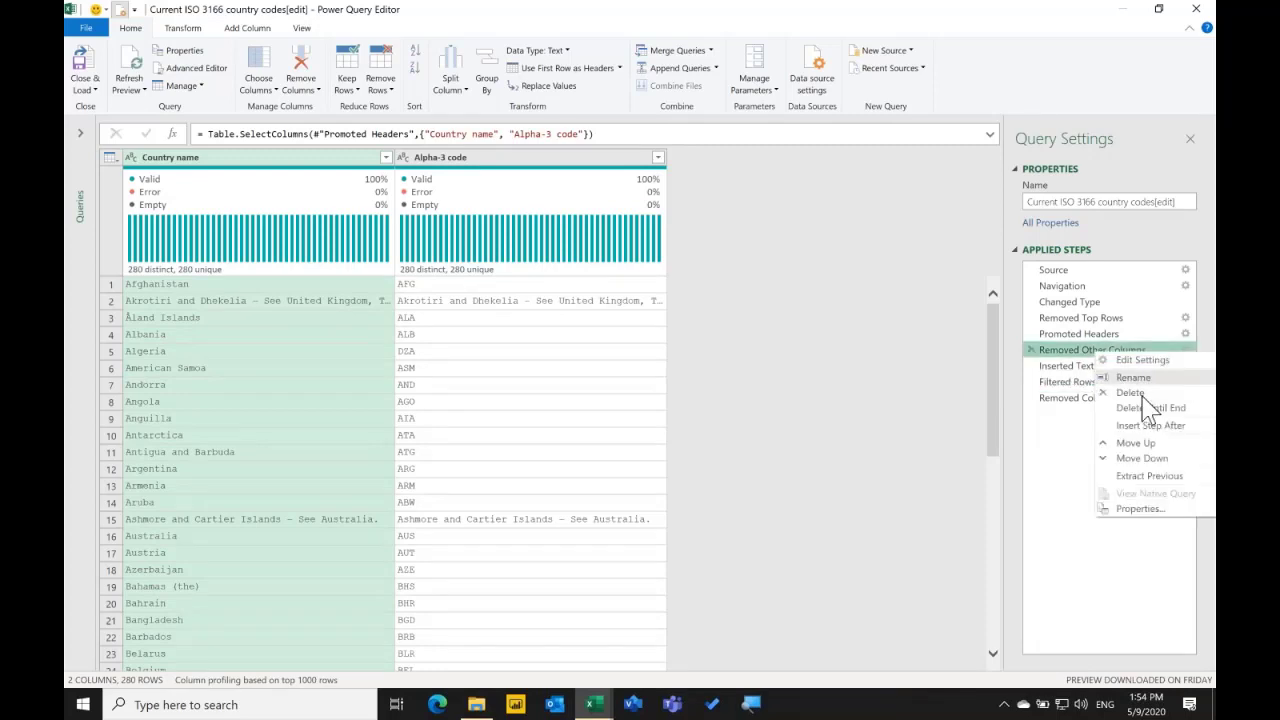
pyautogui.click(1138, 508)
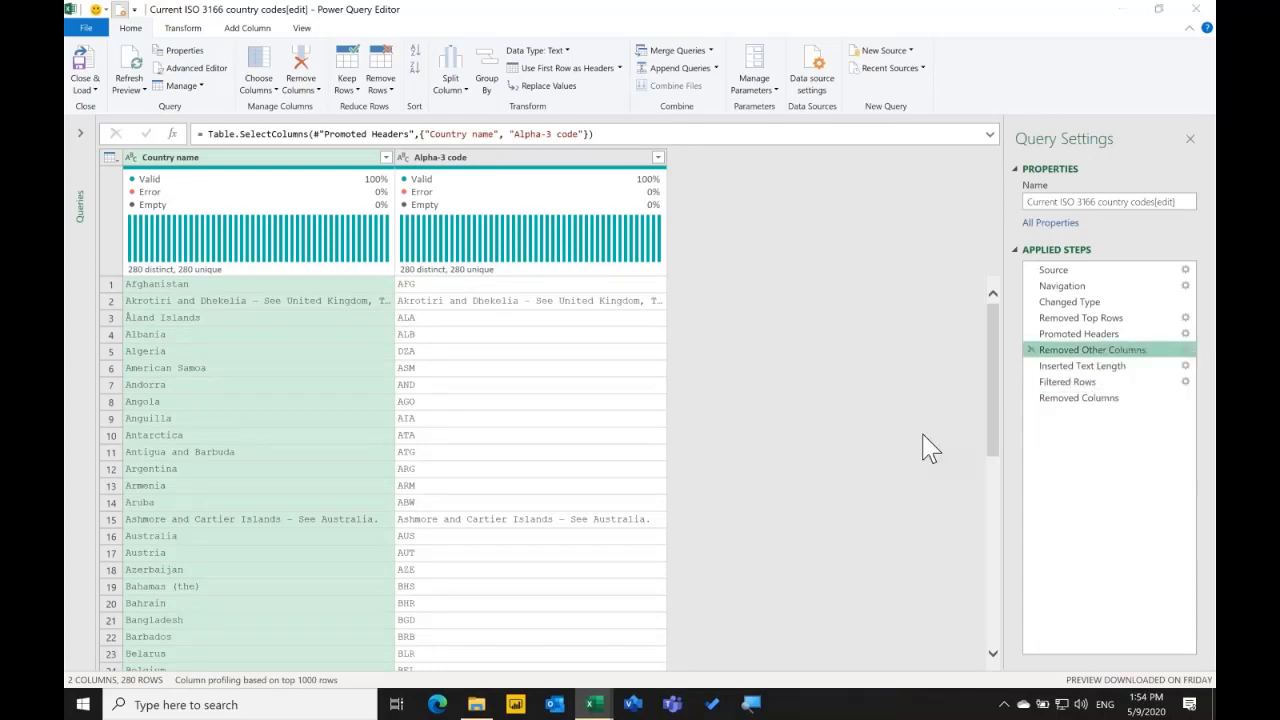
pyautogui.moveTo(490, 237); pyautogui.dragTo(451, 229)
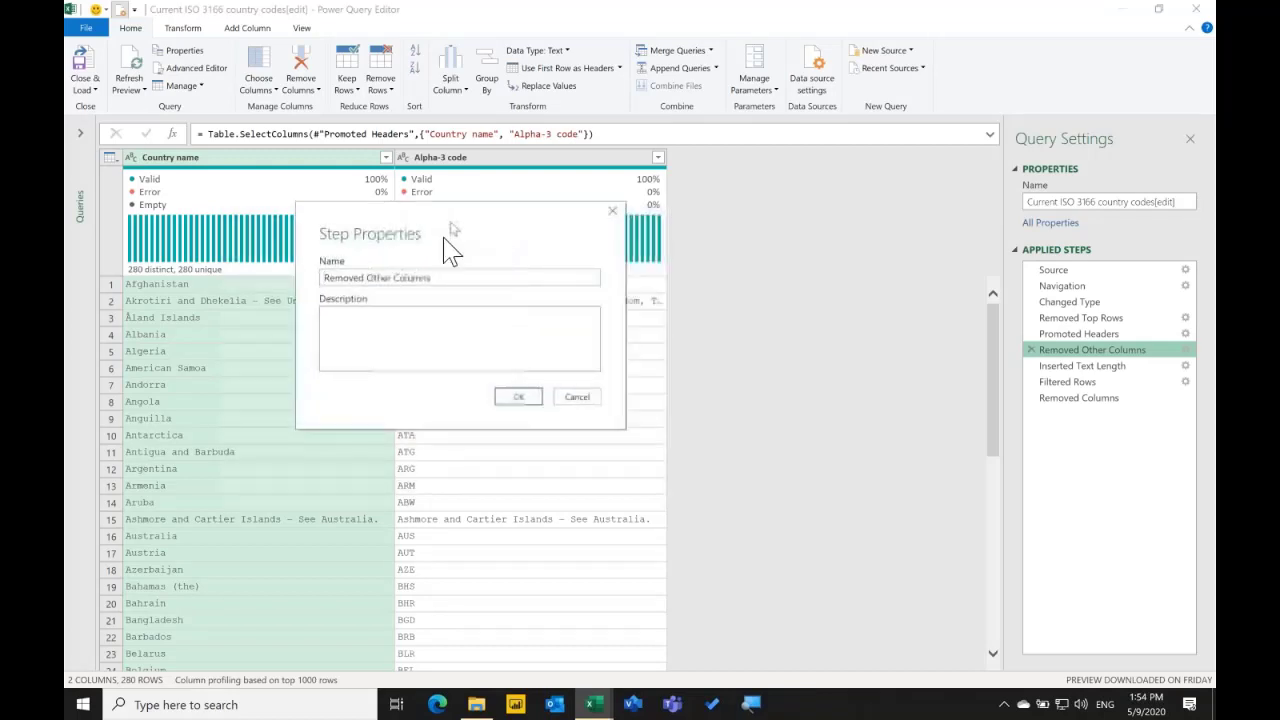
pyautogui.click(409, 317)
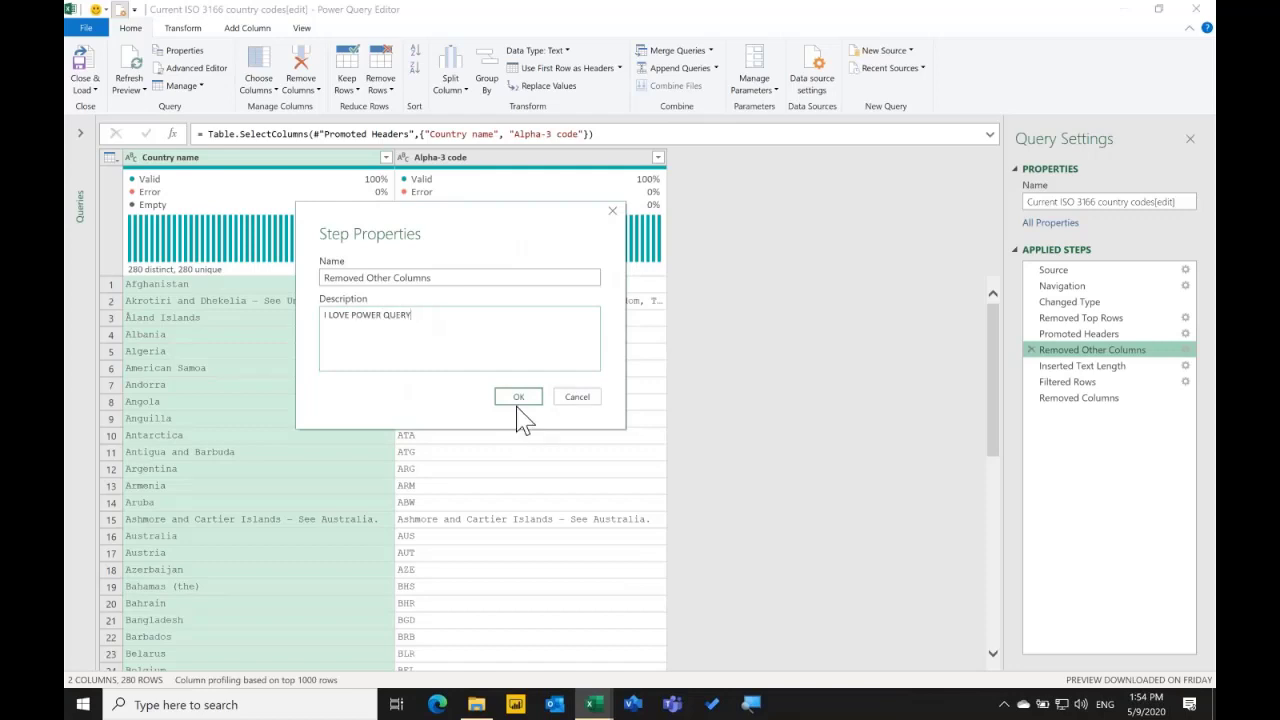
pyautogui.click(518, 397)
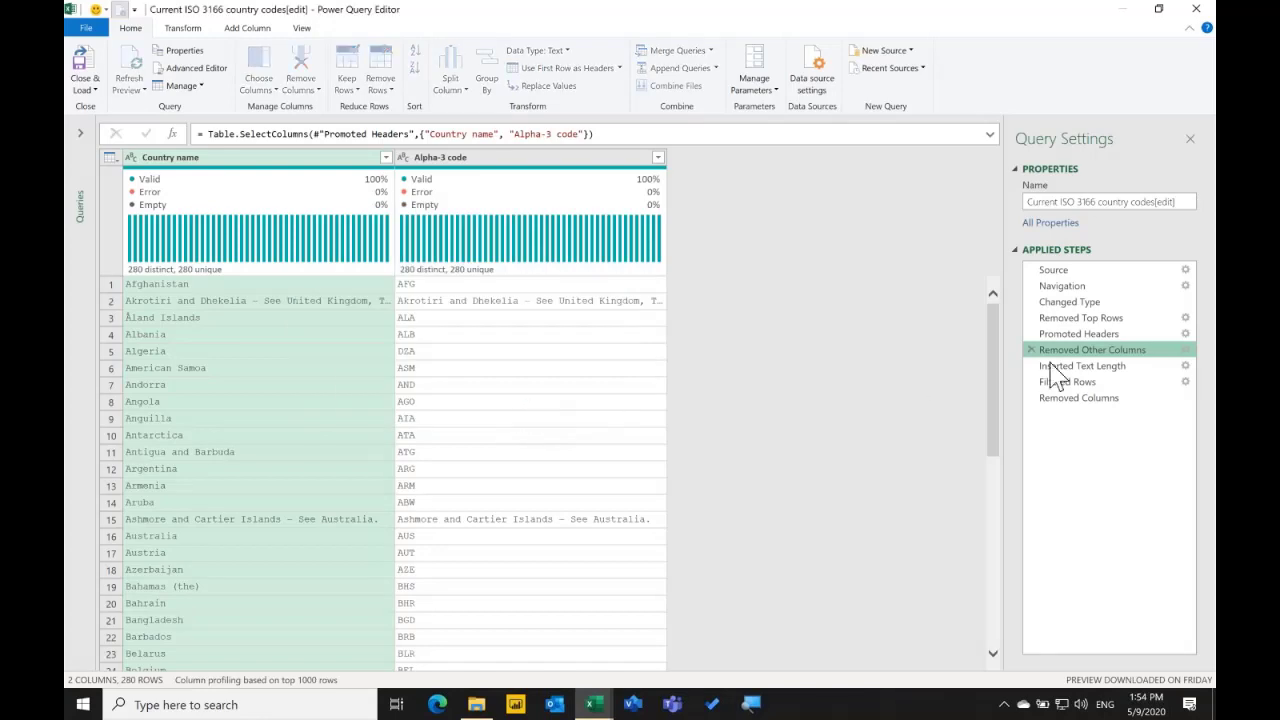
pyautogui.moveTo(1148, 370)
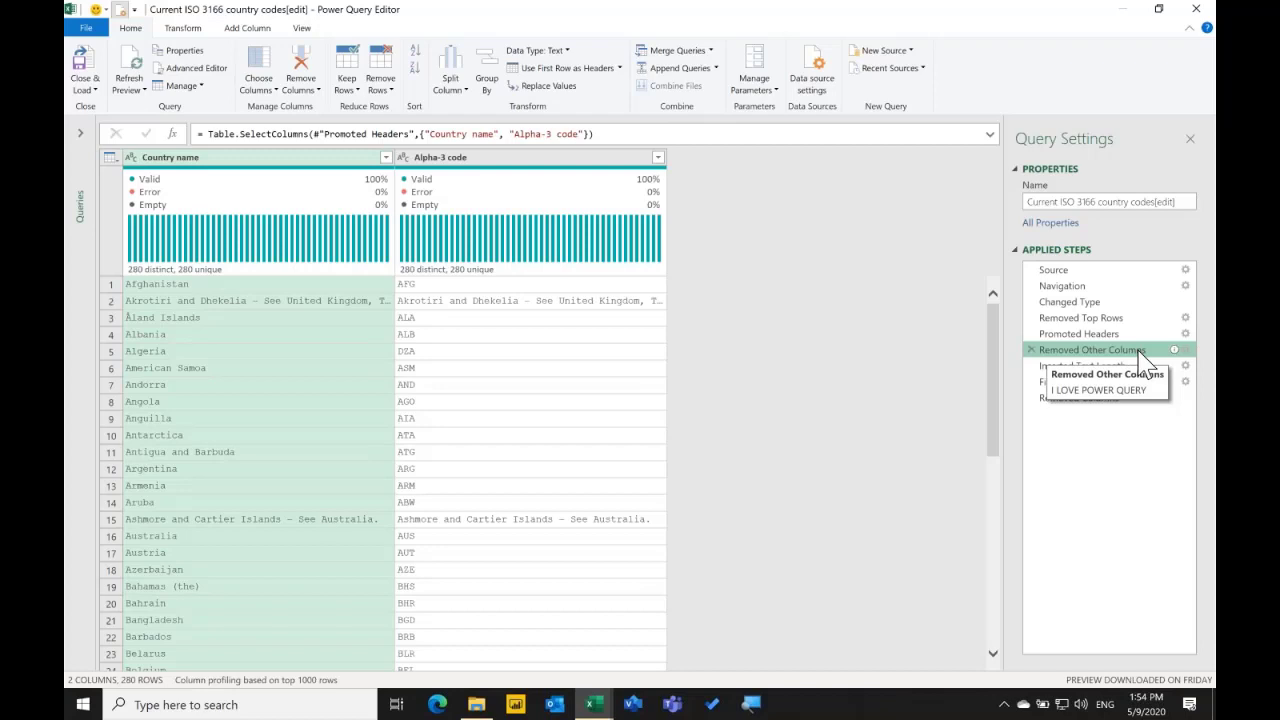
pyautogui.rightClick(1140, 358)
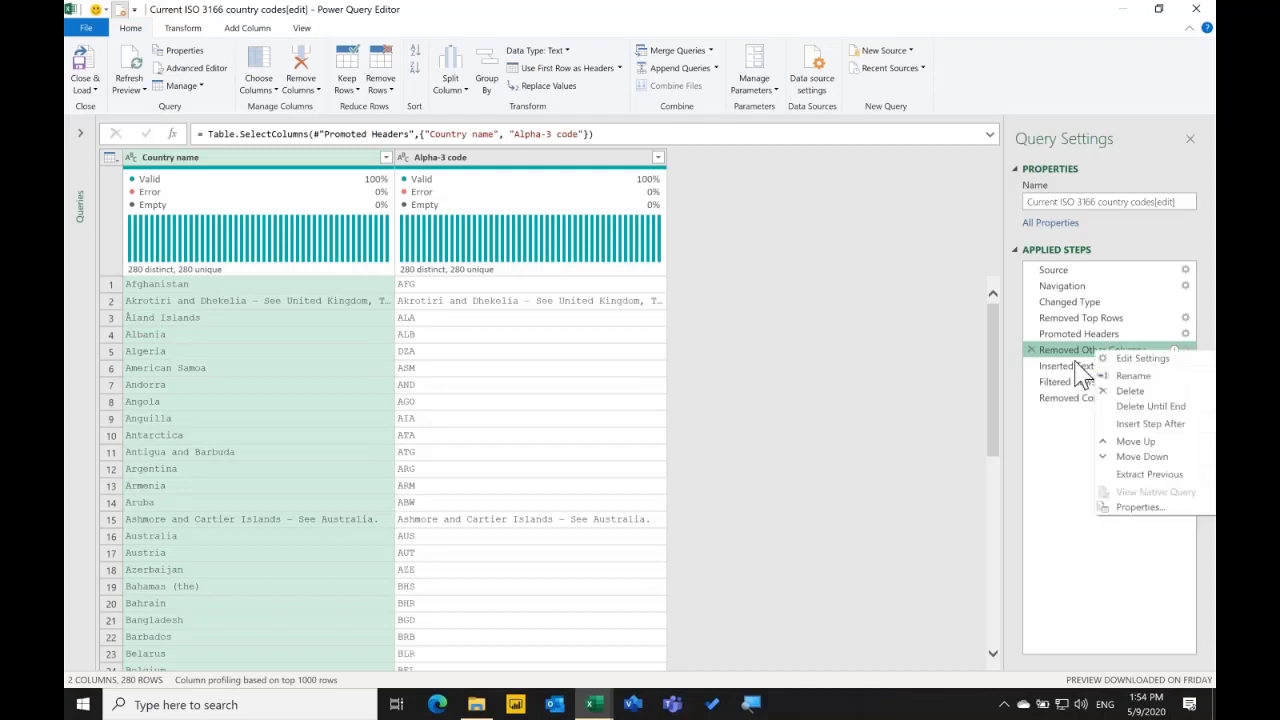
pyautogui.click(1034, 443)
pyautogui.moveTo(1143, 366)
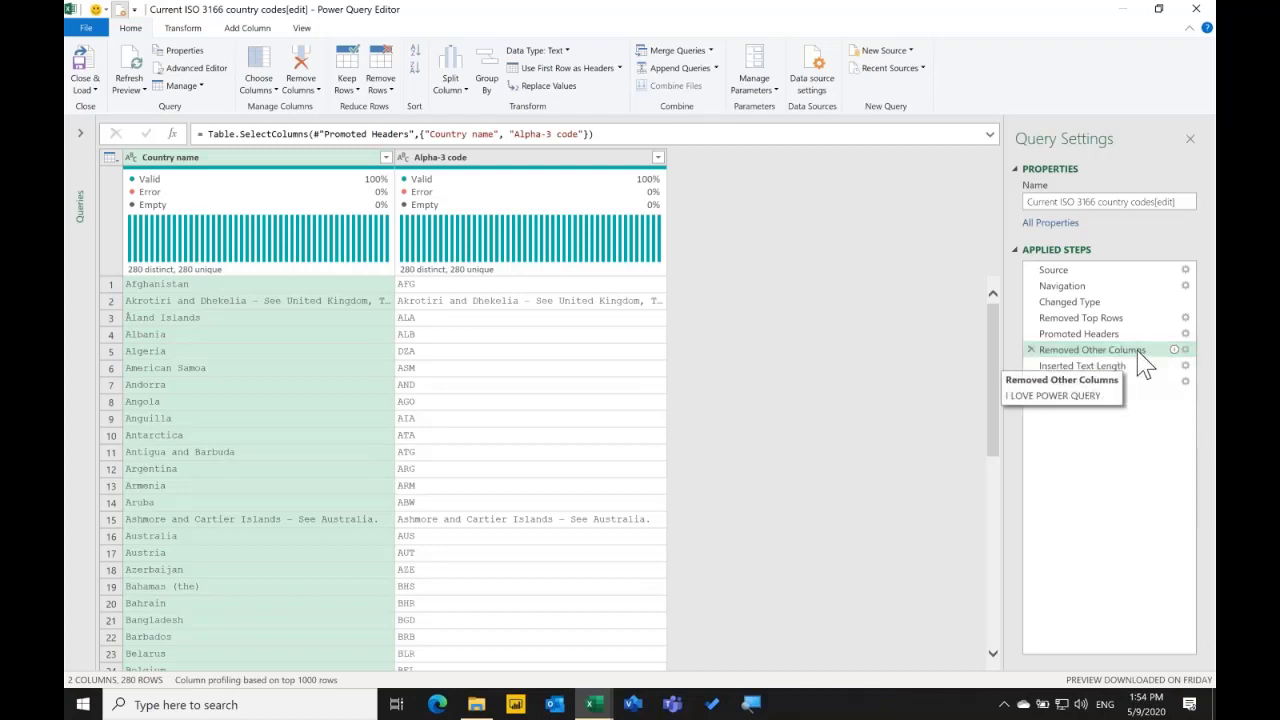
pyautogui.moveTo(1175, 352)
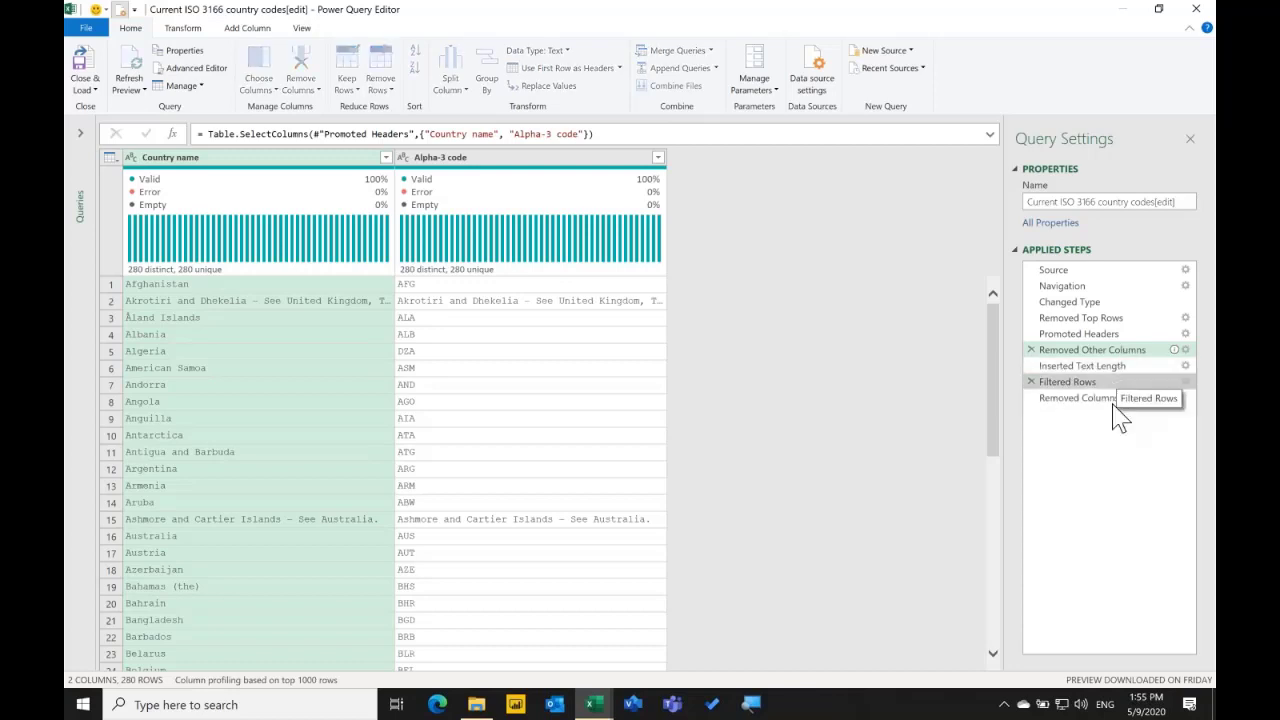
# Review the applied steps around the text length, then delete Removed Other Columns and all steps after it.
pyautogui.click(1067, 381)
pyautogui.click(1080, 366)
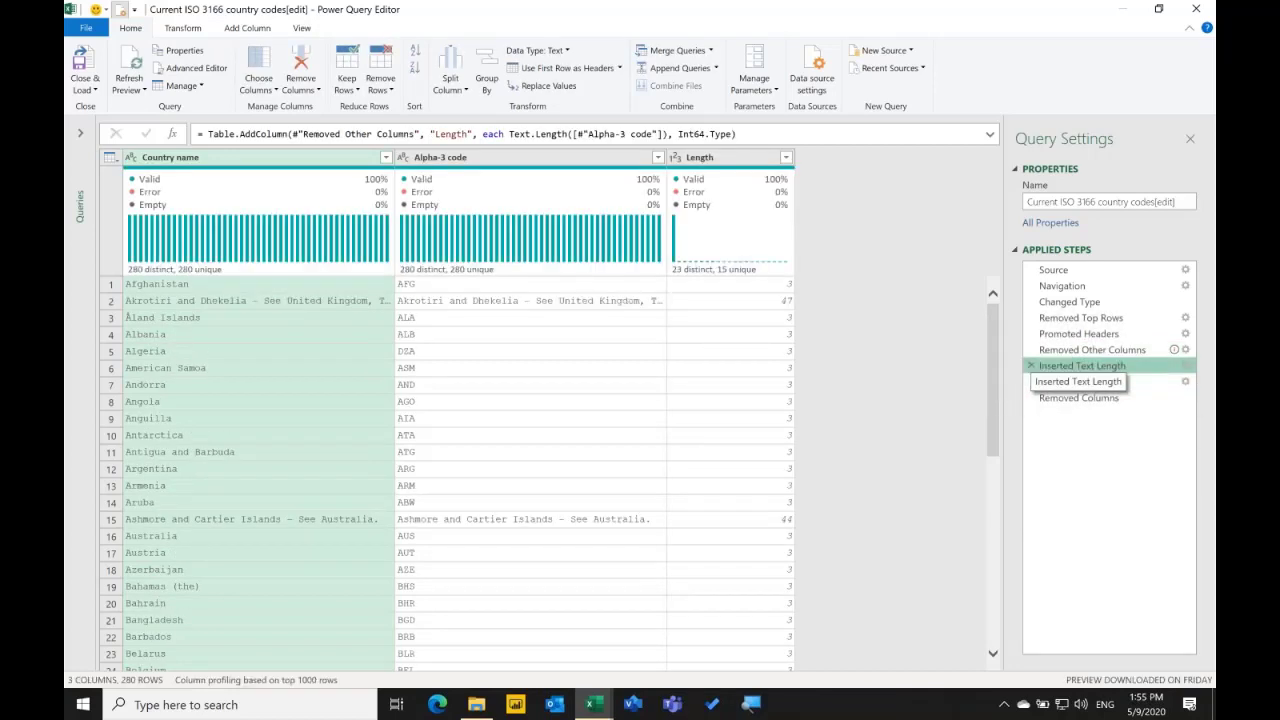
pyautogui.click(1100, 350)
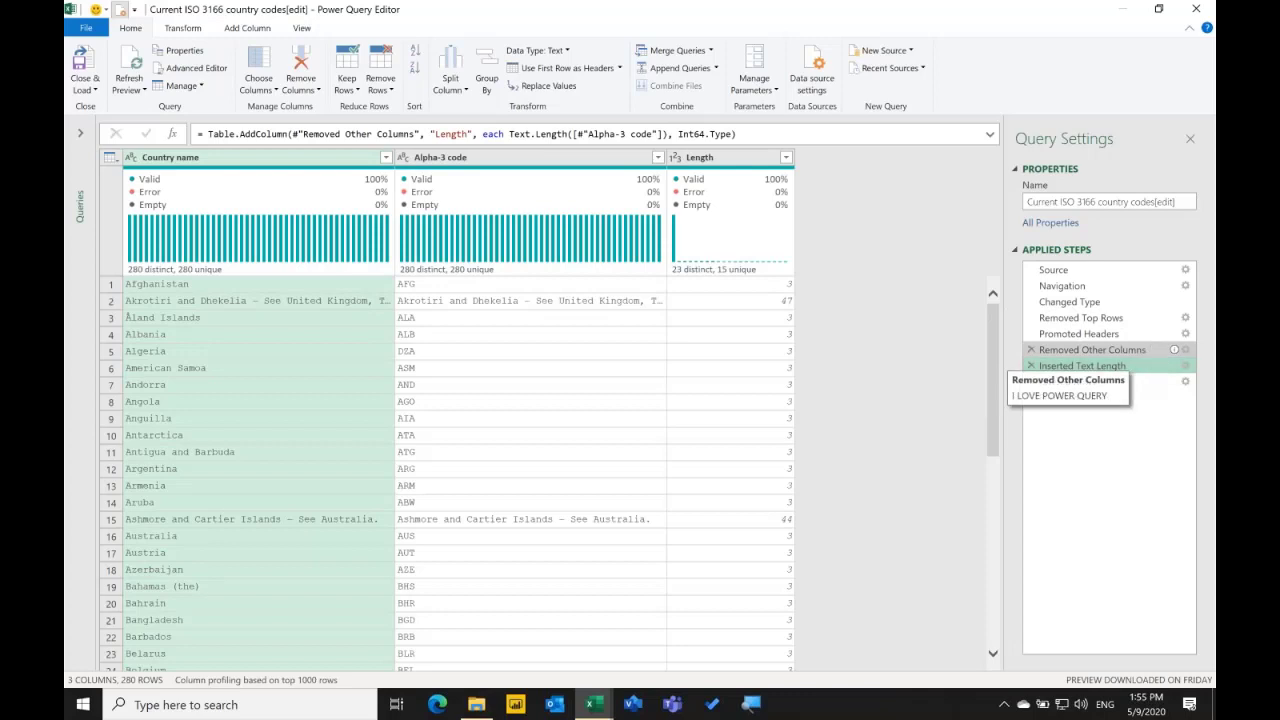
pyautogui.rightClick(1097, 349)
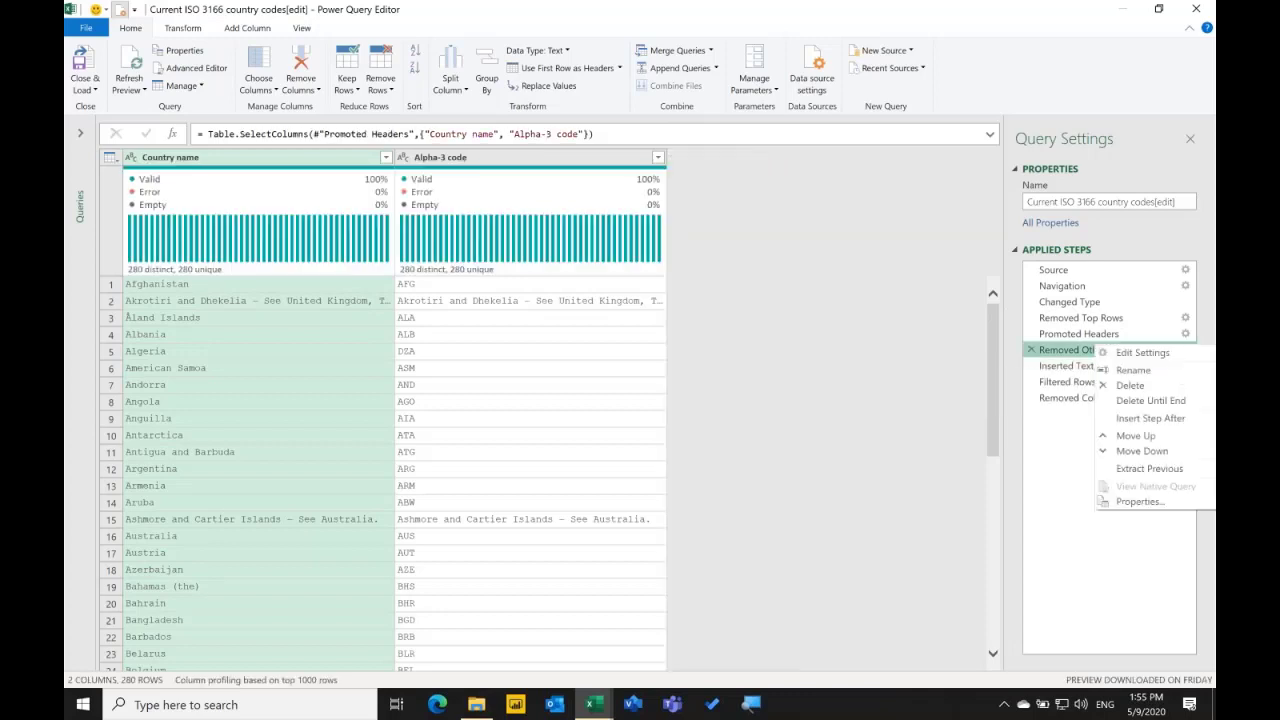
pyautogui.click(1177, 400)
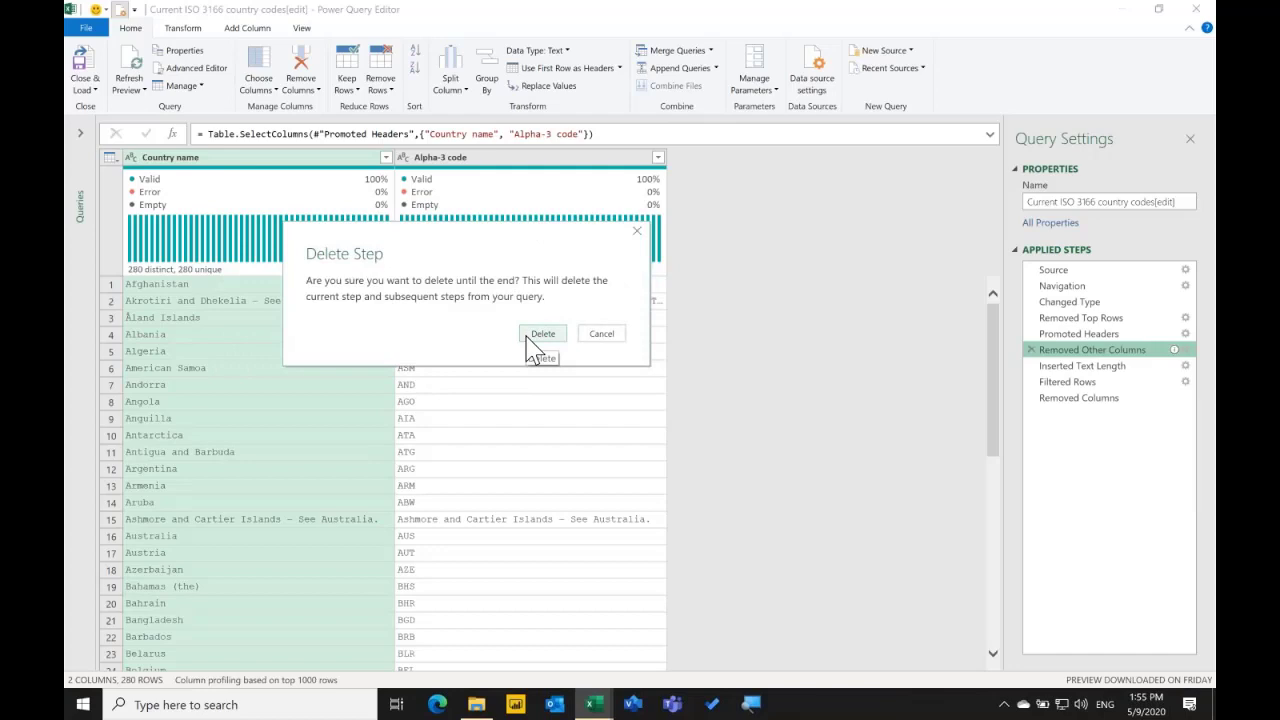
pyautogui.click(528, 336)
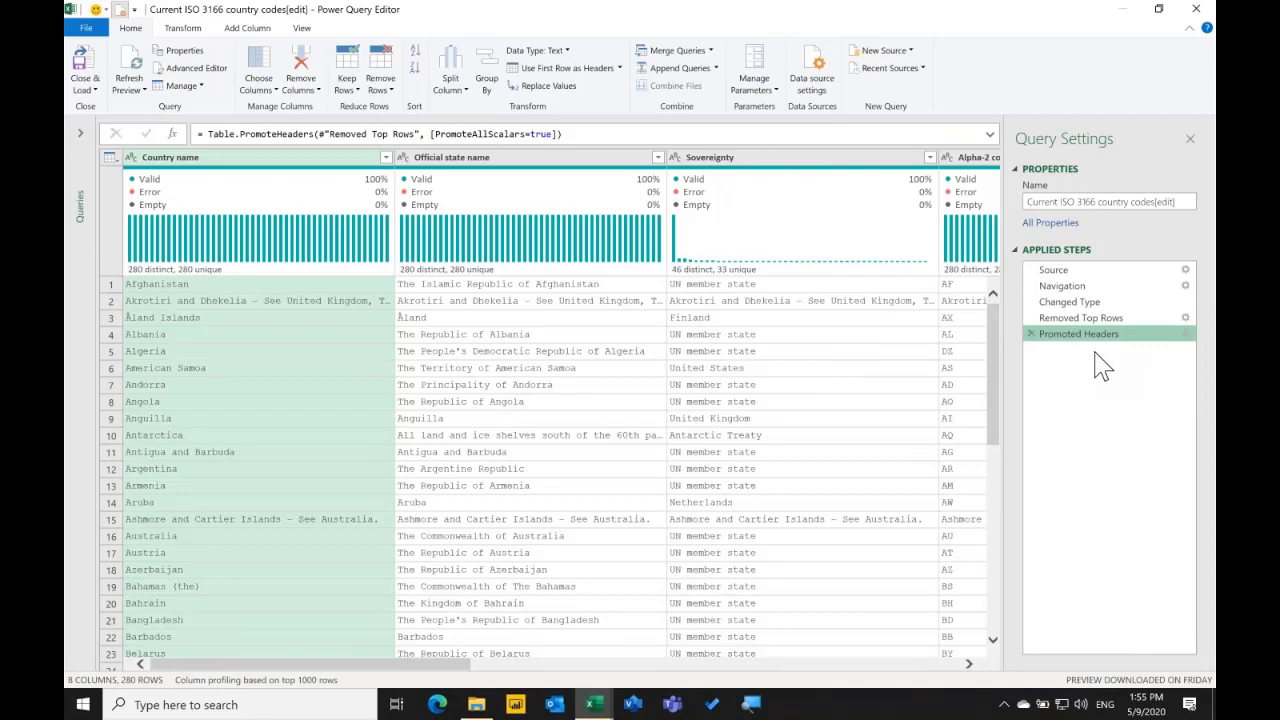
# Choose to keep only the Country name and Alpha-3 code columns.
pyautogui.click(252, 62)
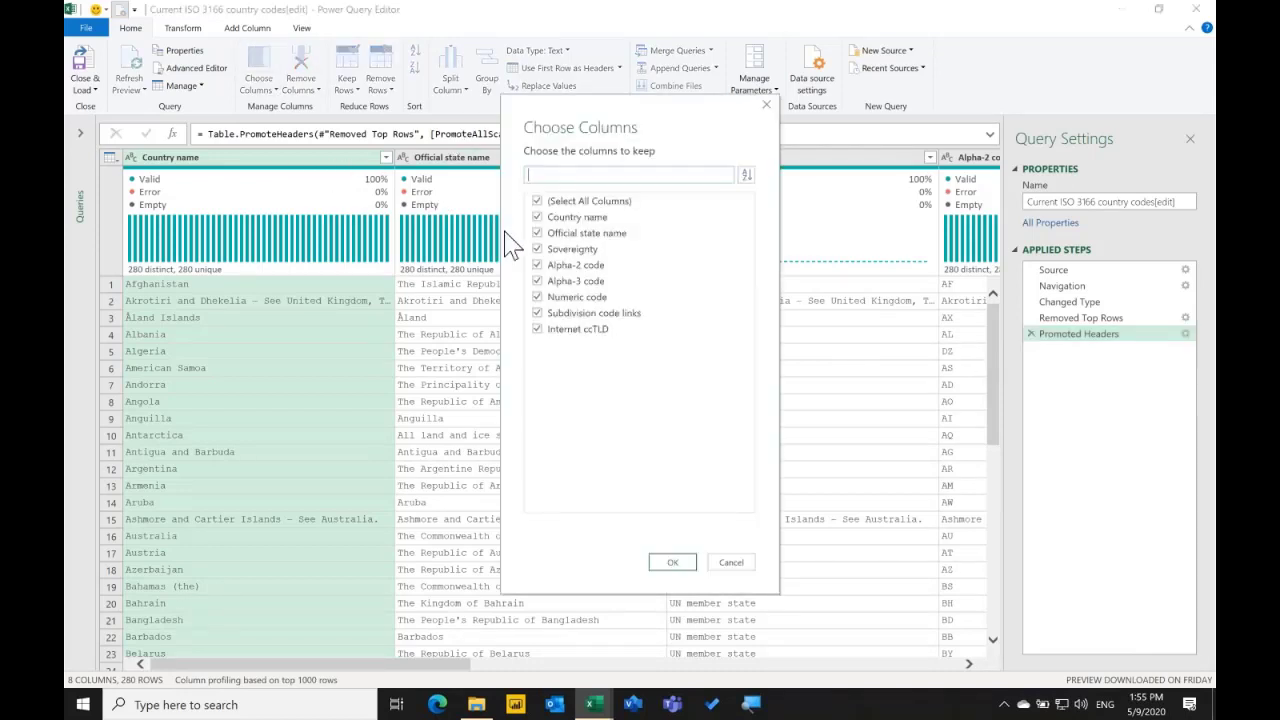
pyautogui.click(538, 201)
pyautogui.click(538, 217)
pyautogui.click(537, 281)
pyautogui.click(672, 563)
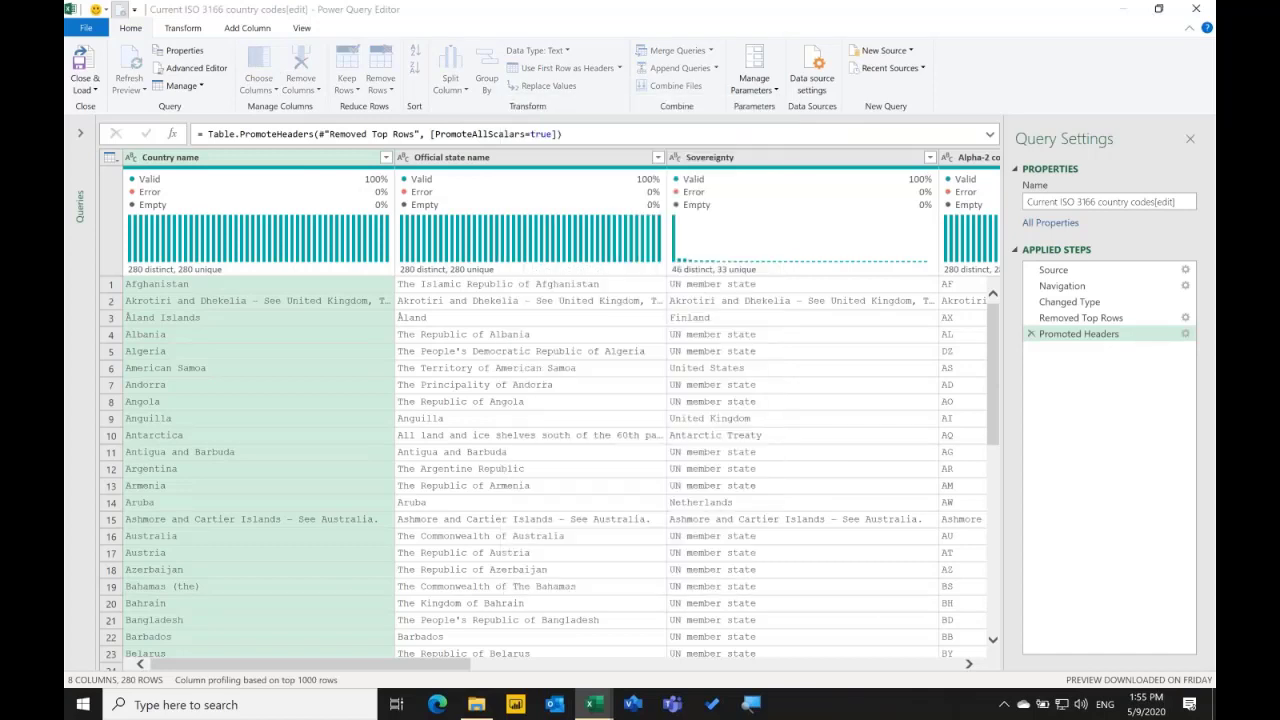
# Filter the Alpha-3 code column with a text filter to rows that equal 3.
pyautogui.click(657, 157)
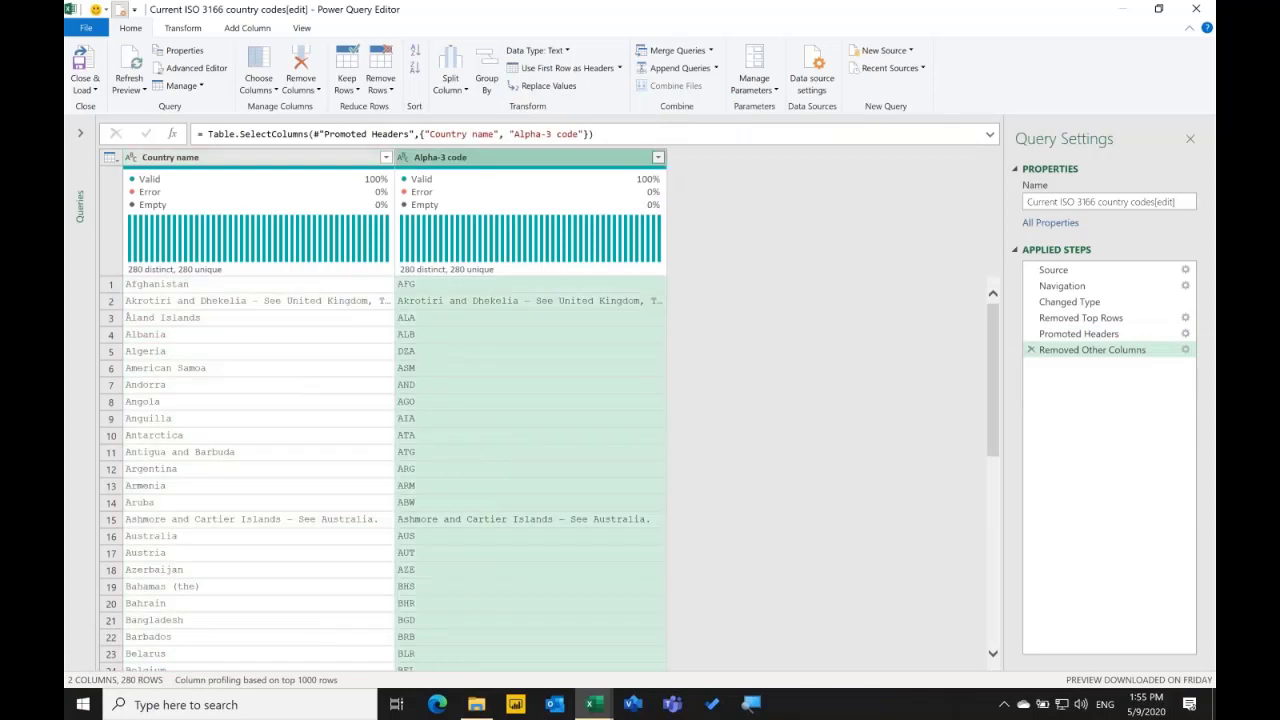
pyautogui.moveTo(554, 283)
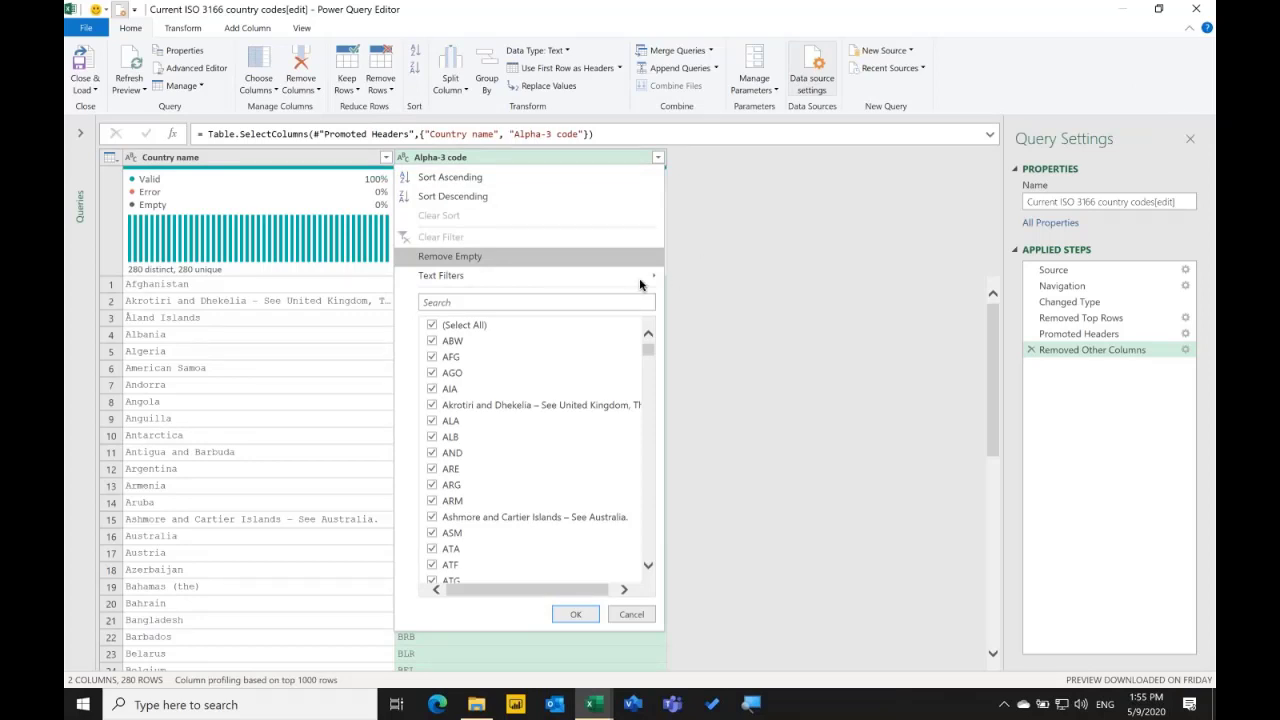
pyautogui.press('Escape')
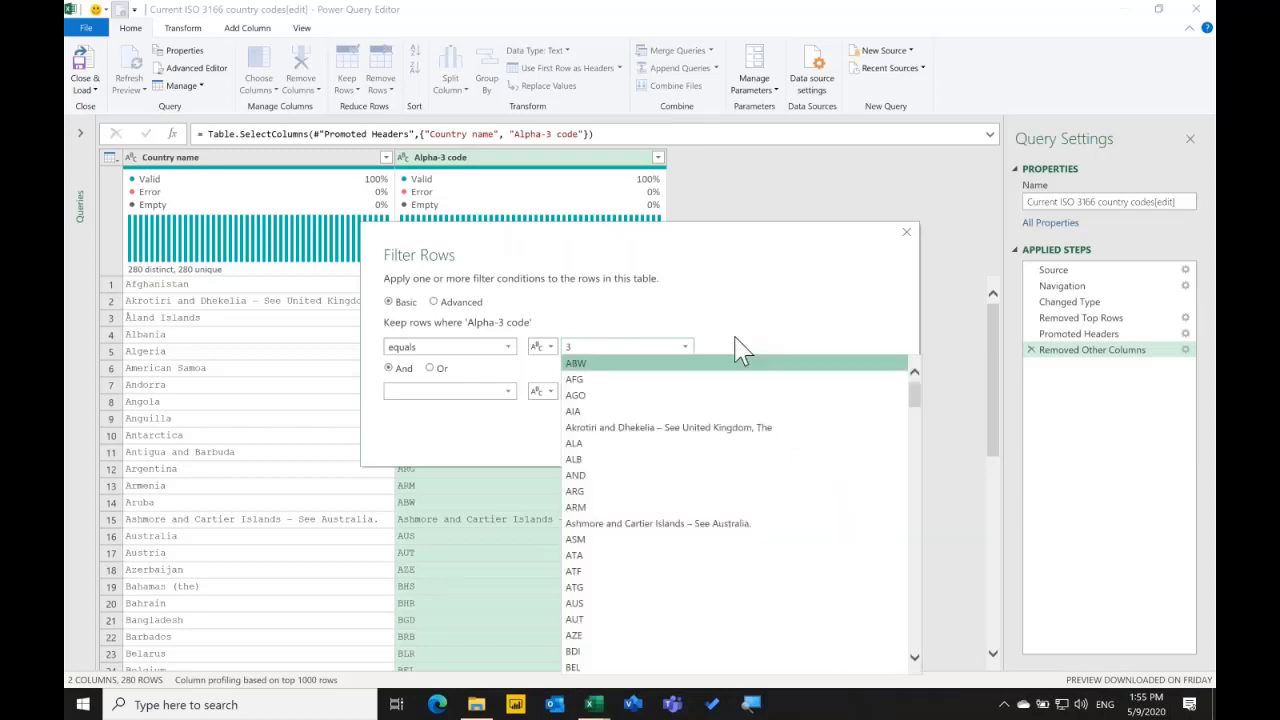
pyautogui.click(806, 436)
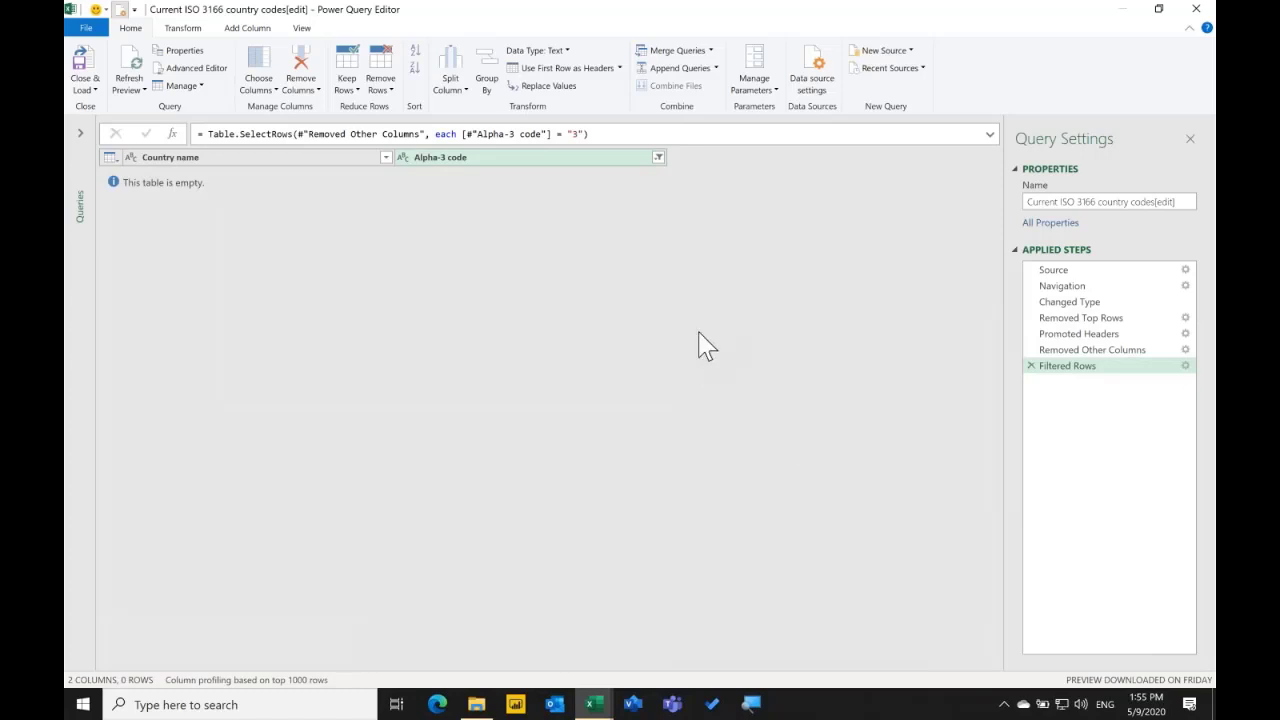
# Edit the Filtered Rows formula to wrap [#"Alpha-3 code"] in the Text.Length function.
pyautogui.click(461, 134)
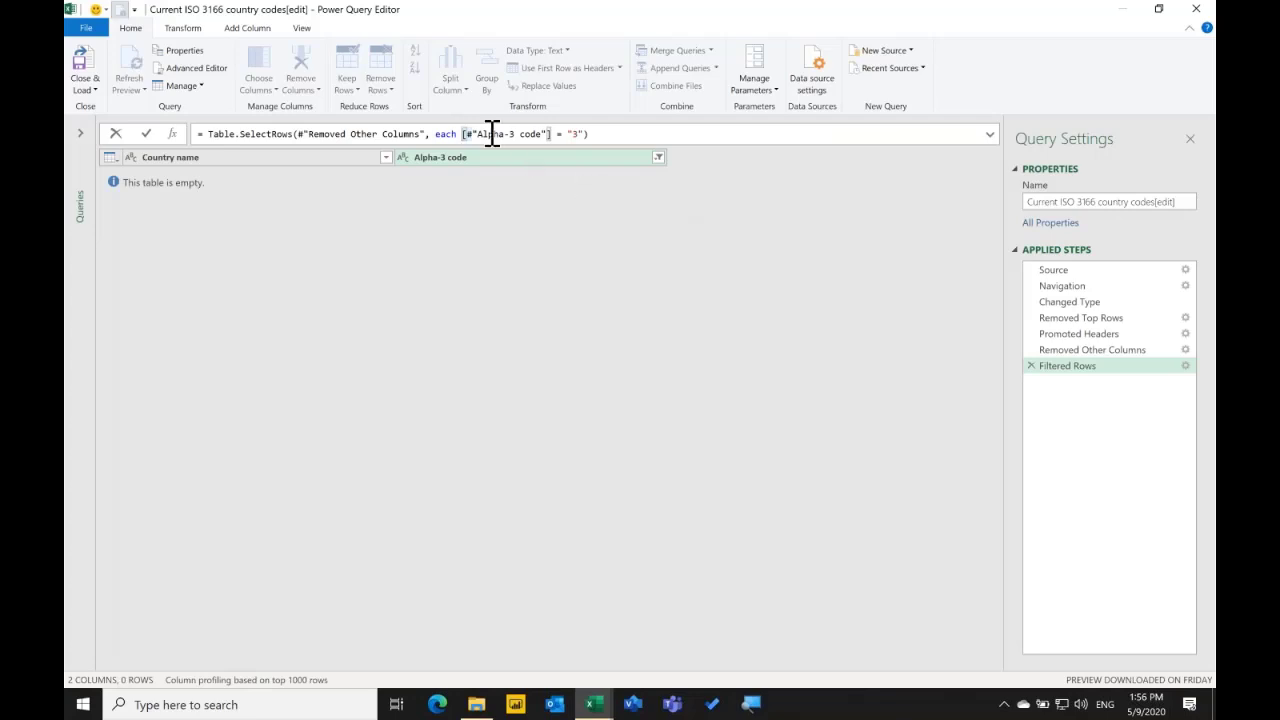
pyautogui.write('text.len')
pyautogui.press('Tab')
pyautogui.write('(')
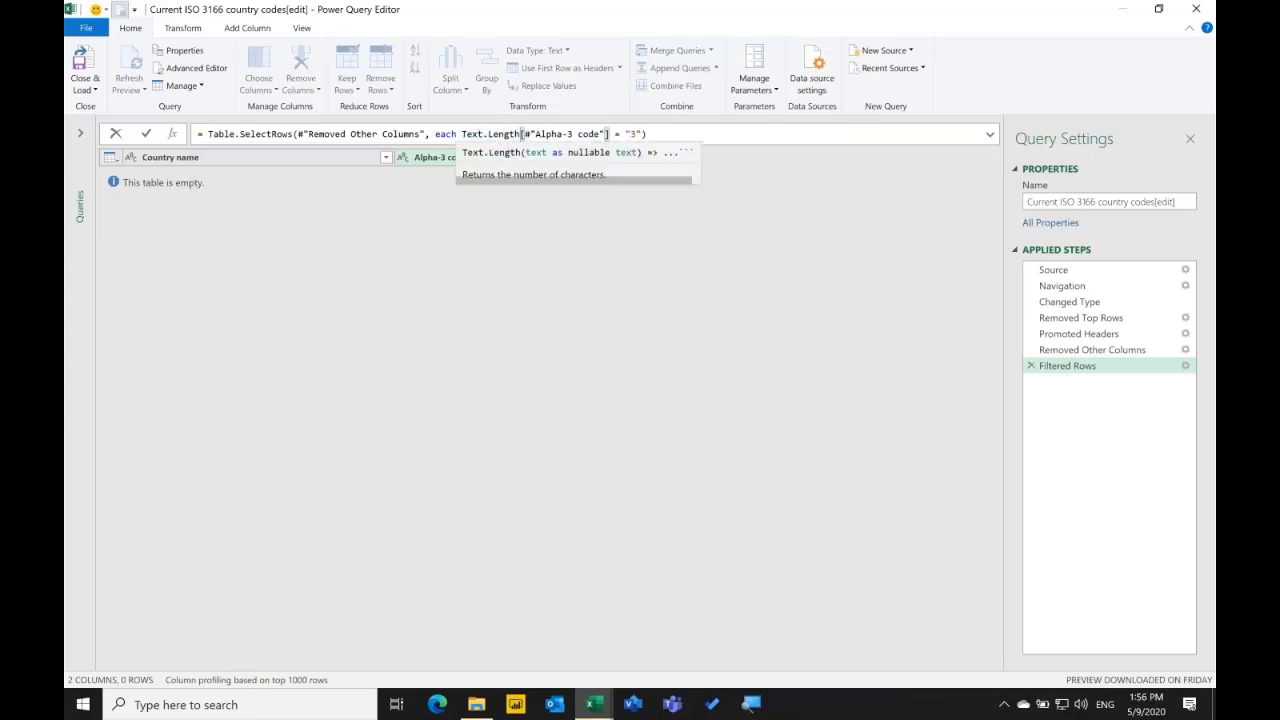
pyautogui.click(612, 133)
pyautogui.write(')')
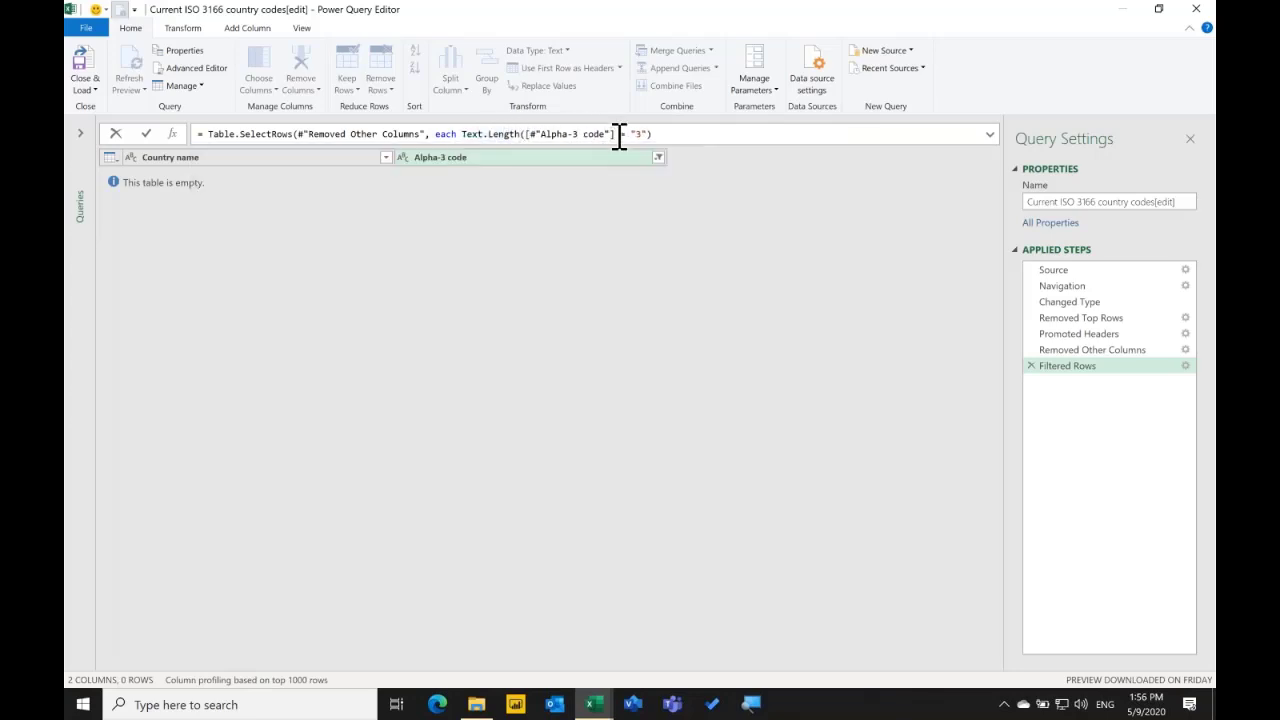
pyautogui.write(')')
pyautogui.press('BackSpace')
pyautogui.write(')')
pyautogui.press('Return')
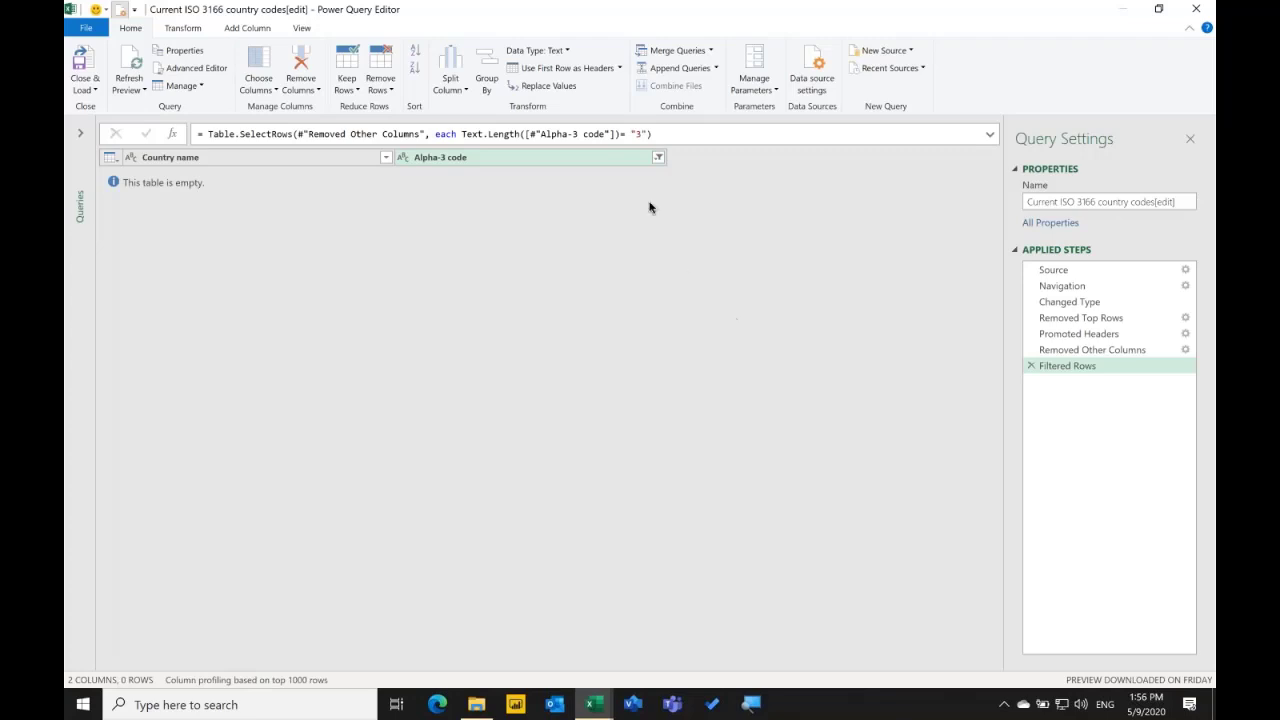
# Magnify the screen to 250% and highlight the Text.Length expression in the Filtered Rows formula.
pyautogui.doubleClick(460, 134)
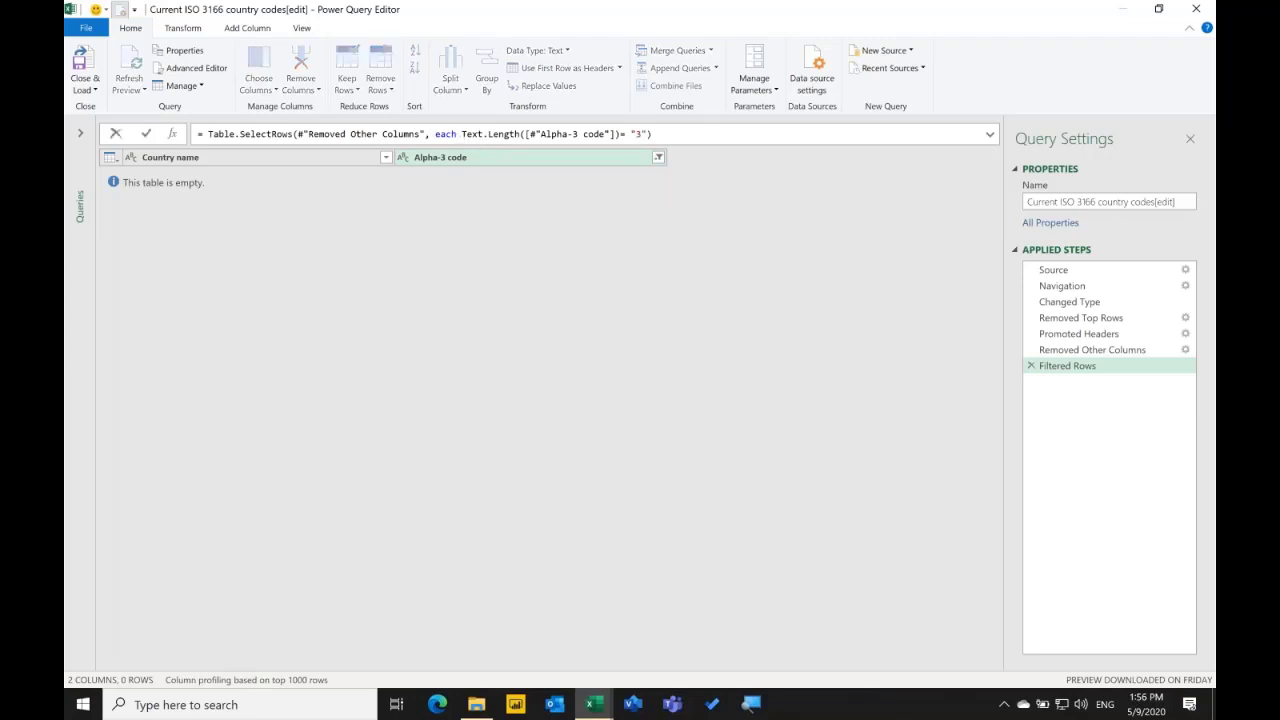
pyautogui.click(751, 704)
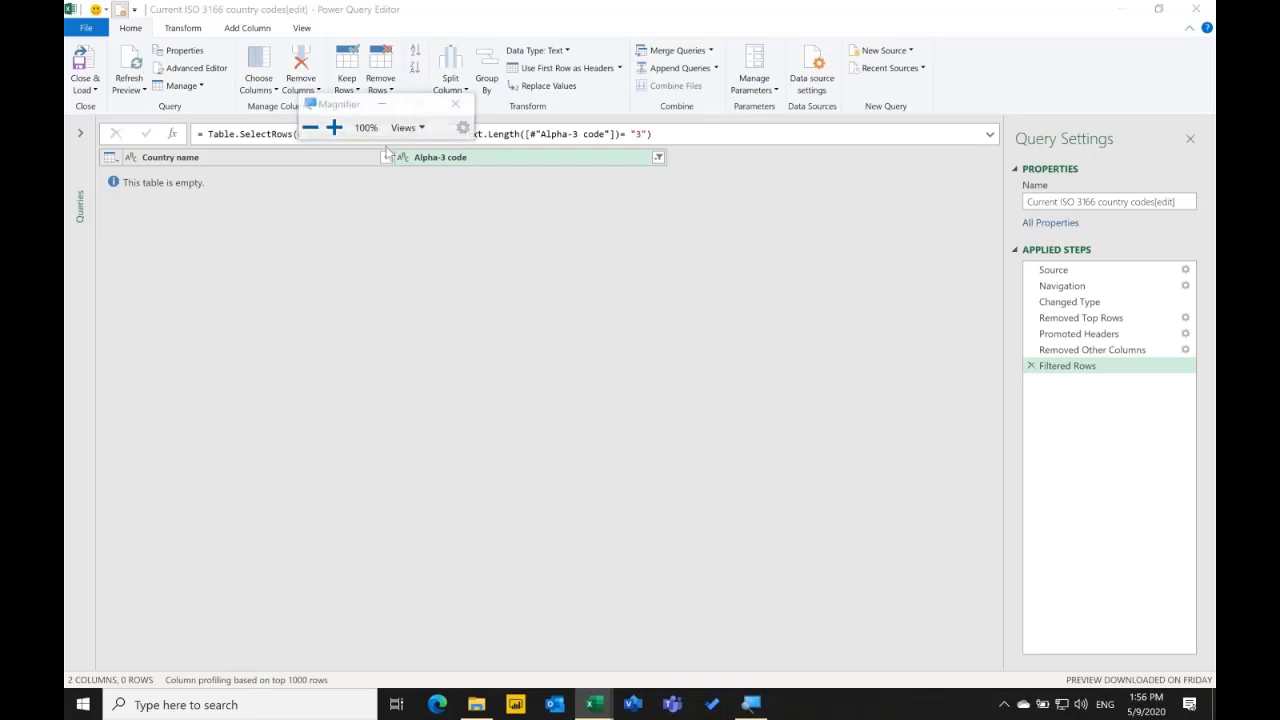
pyautogui.click(334, 127)
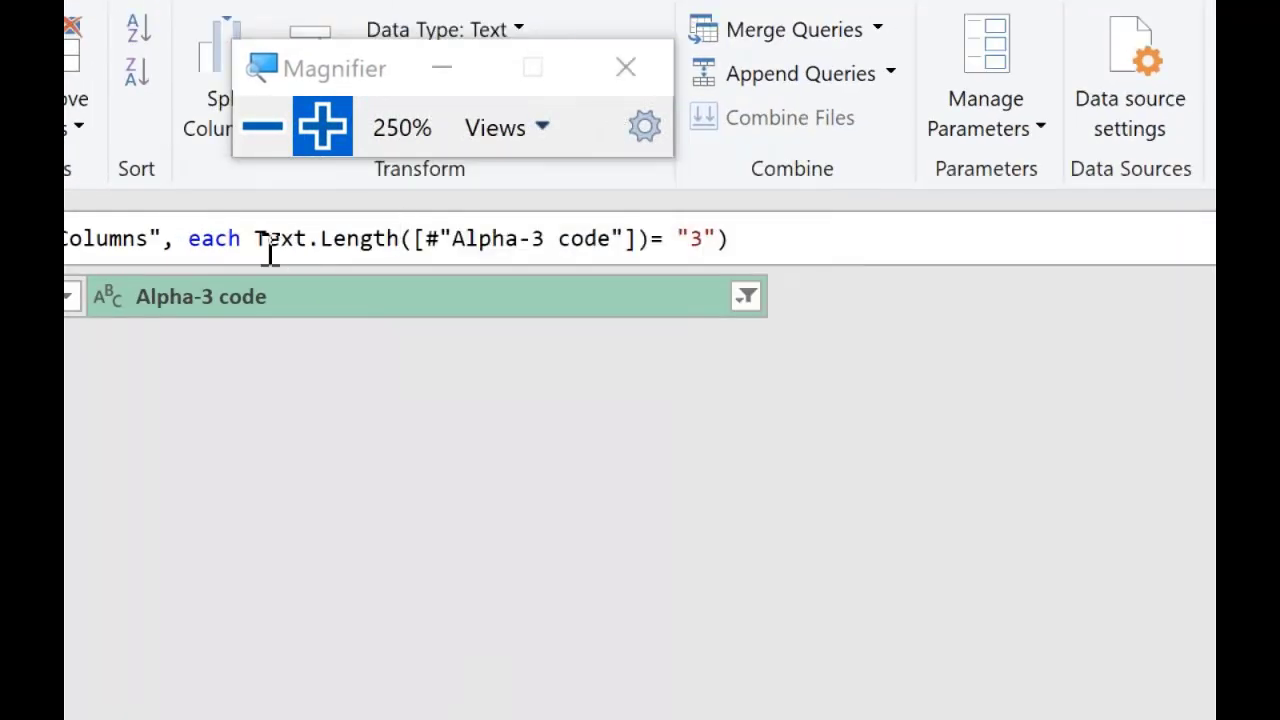
pyautogui.click(641, 238)
pyautogui.click(648, 238)
pyautogui.moveTo(648, 238); pyautogui.dragTo(248, 262)
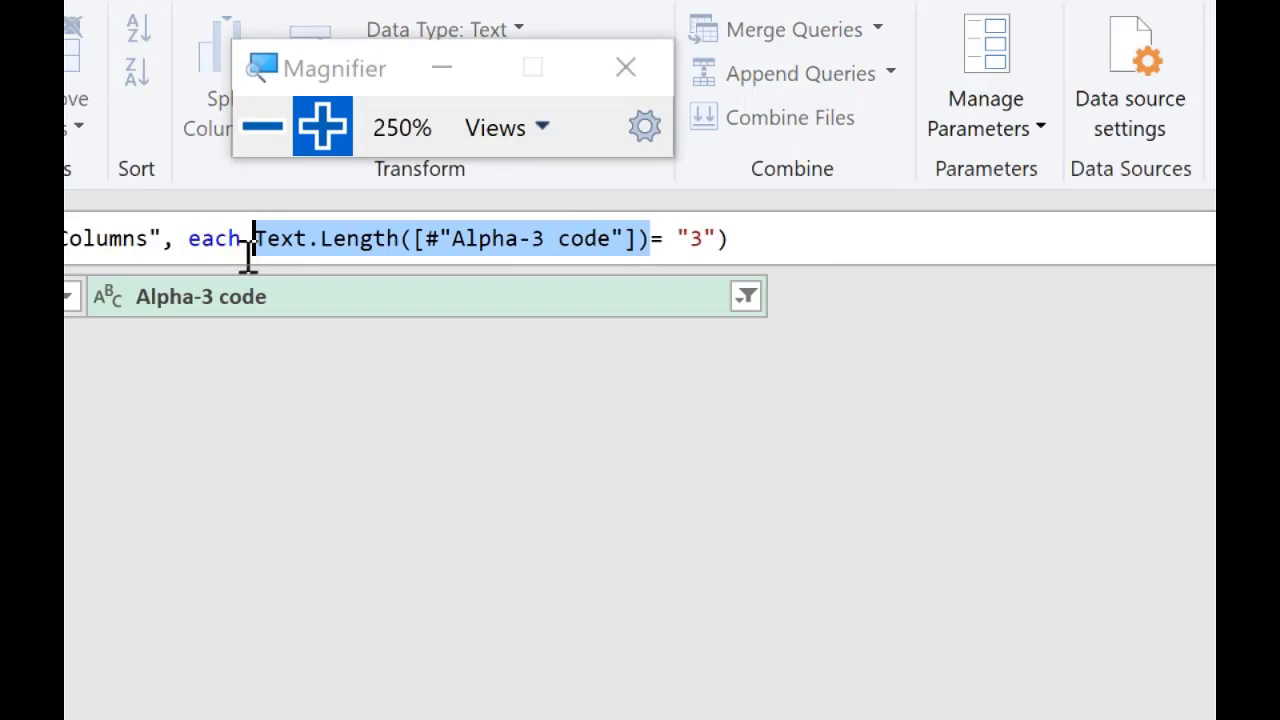
# Remove the quotation marks around 3 so the filter compares with a number, apply the formula, and end the screen magnification.
pyautogui.click(698, 242)
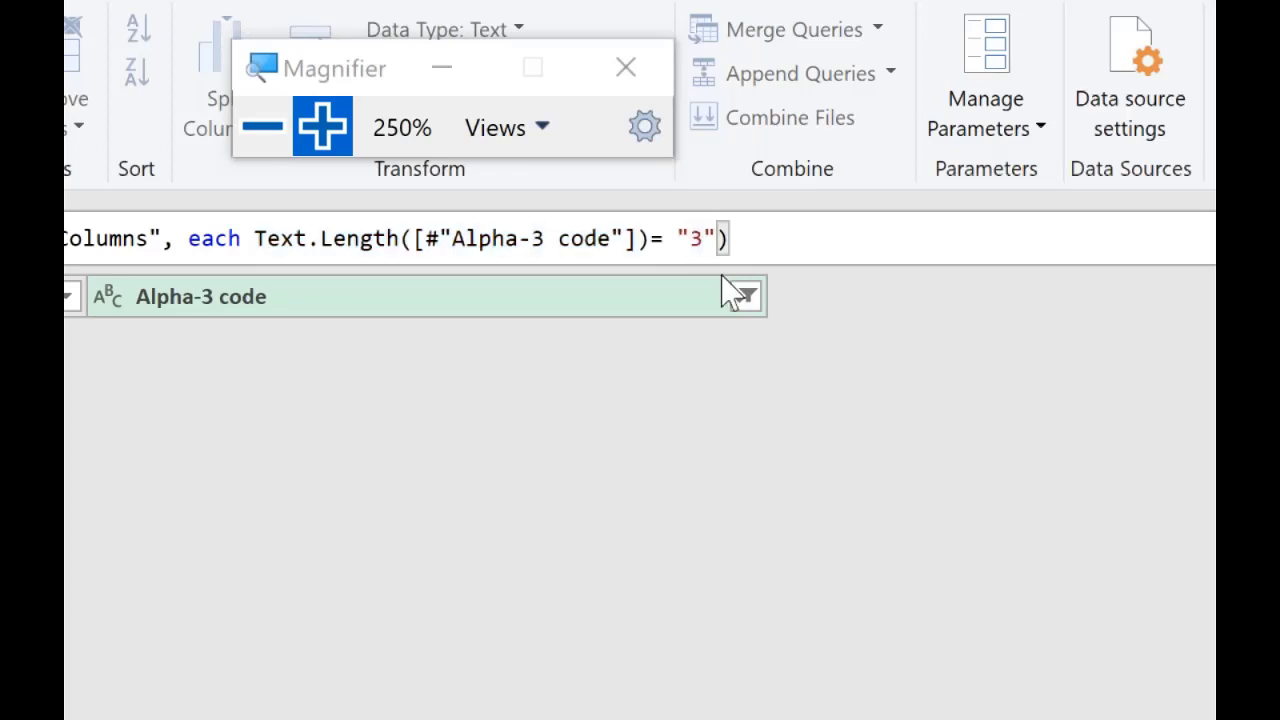
pyautogui.press('BackSpace')
pyautogui.press('Left')
pyautogui.press('Left')
pyautogui.press('Delete')
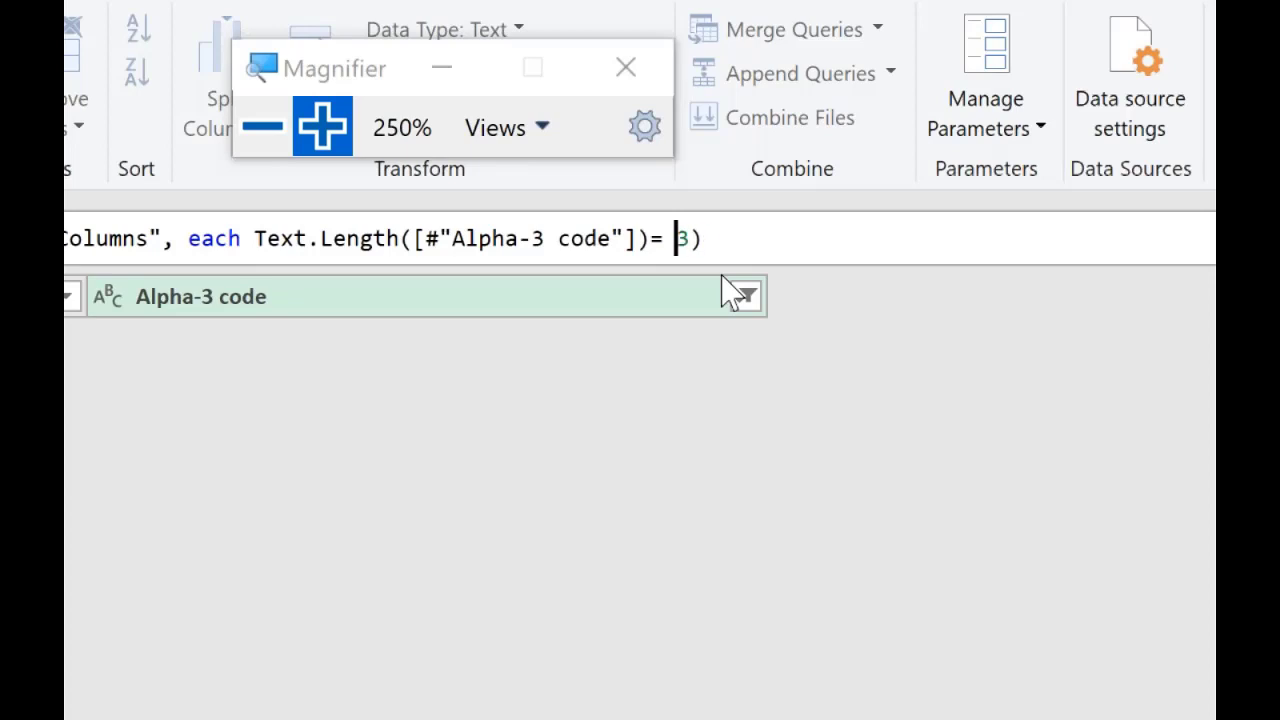
pyautogui.press('Return')
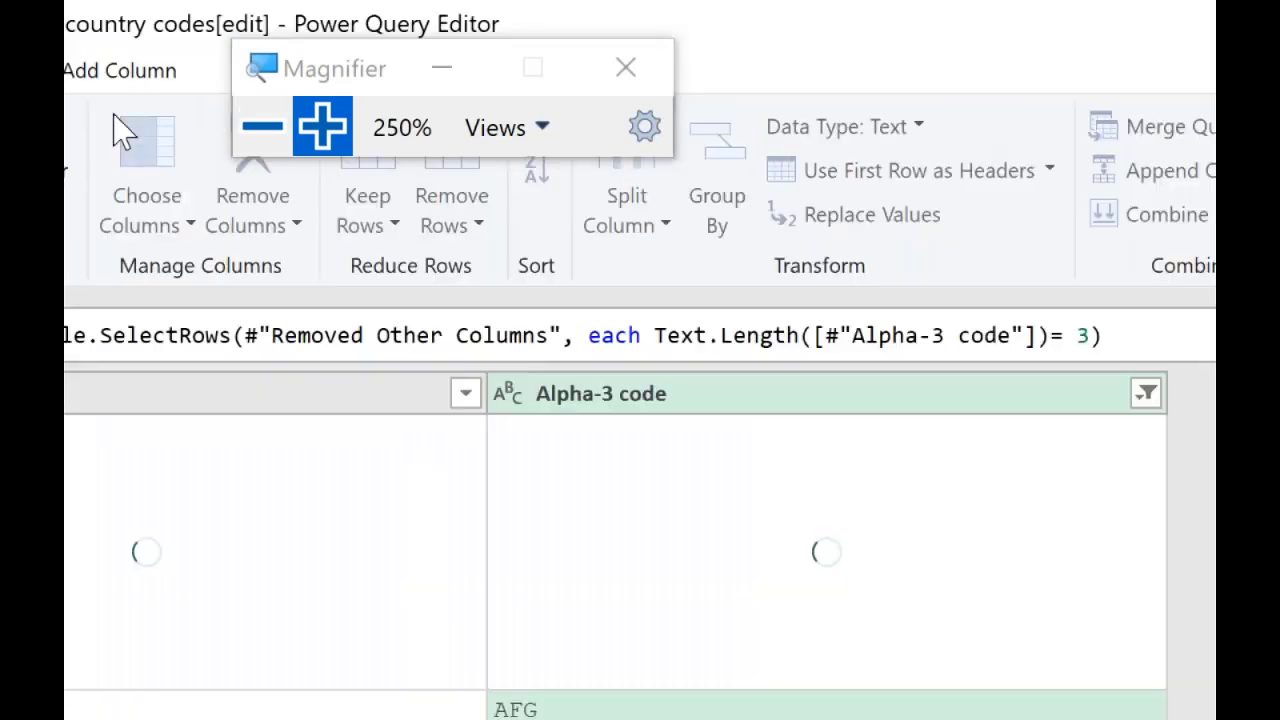
pyautogui.click(296, 127)
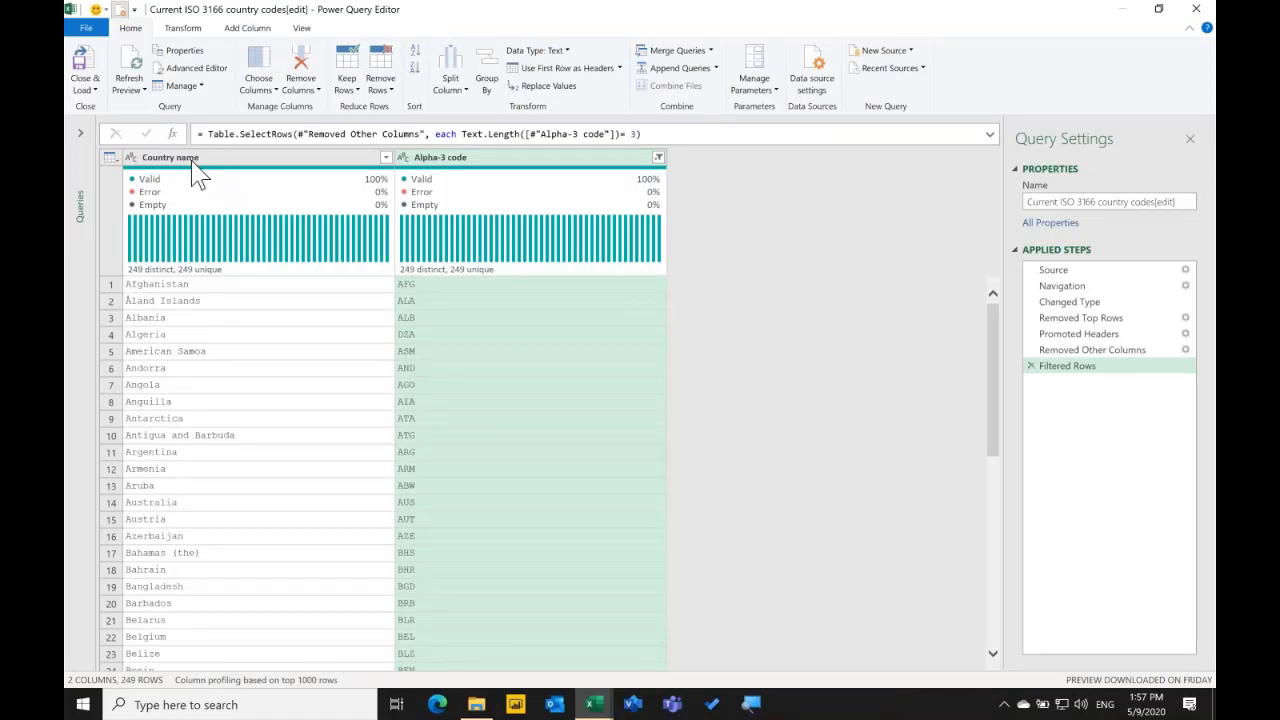
# Show the query list, copy the Wikipedia link for sovereign states and dependent territories by continent from PowerPoint, and return to Power Query.
pyautogui.click(80, 132)
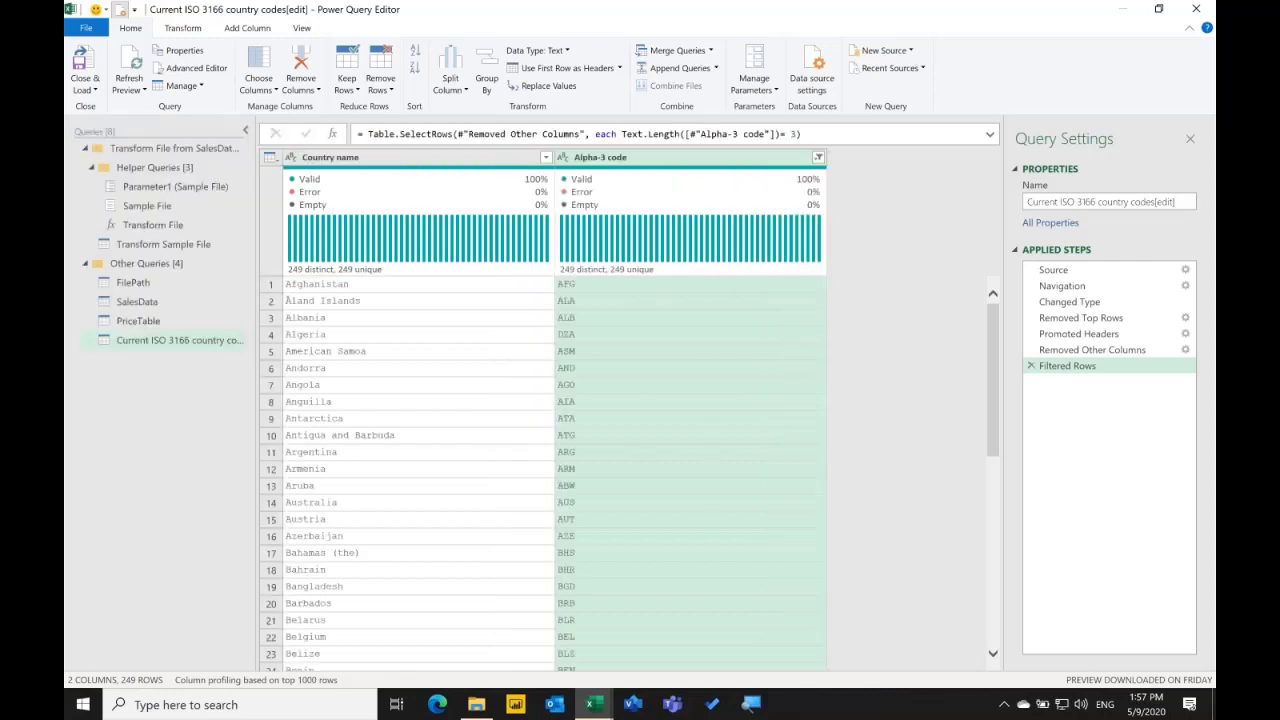
pyautogui.hotkey('ctrl', 'Left')
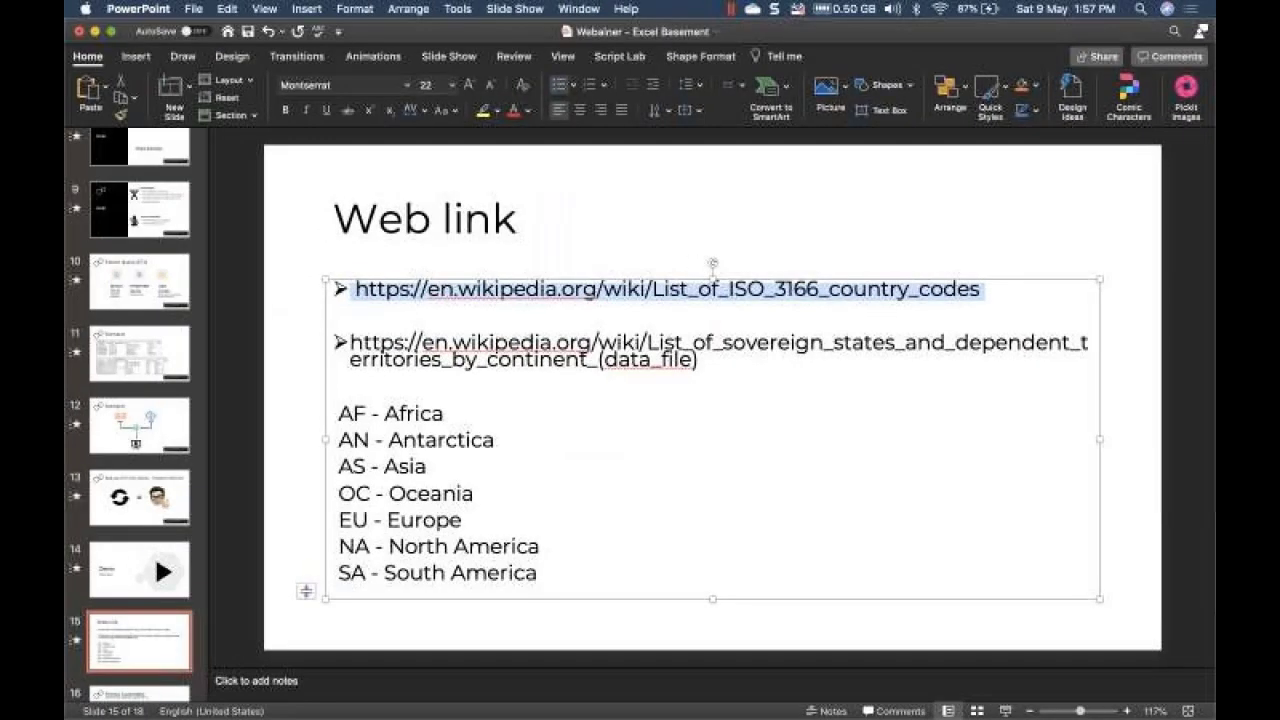
pyautogui.moveTo(698, 360); pyautogui.dragTo(382, 343)
pyautogui.hotkey('ctrl', 'c')
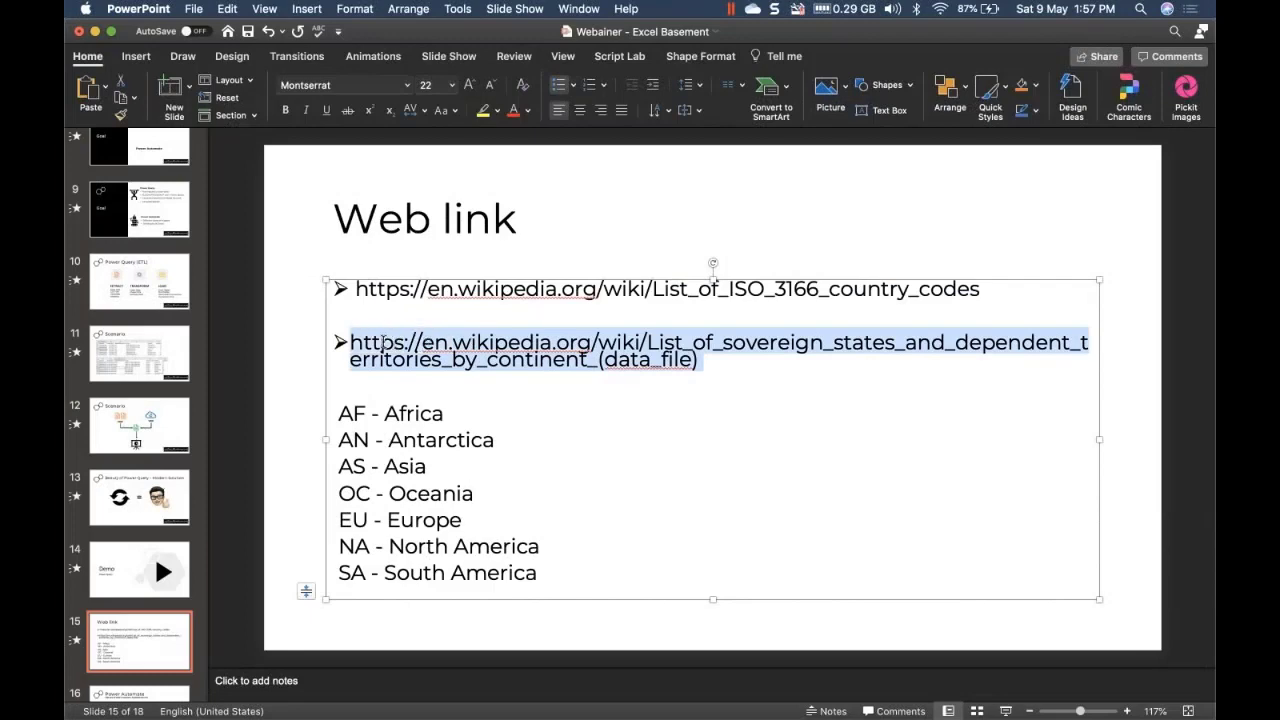
pyautogui.hotkey('ctrl', 'Right')
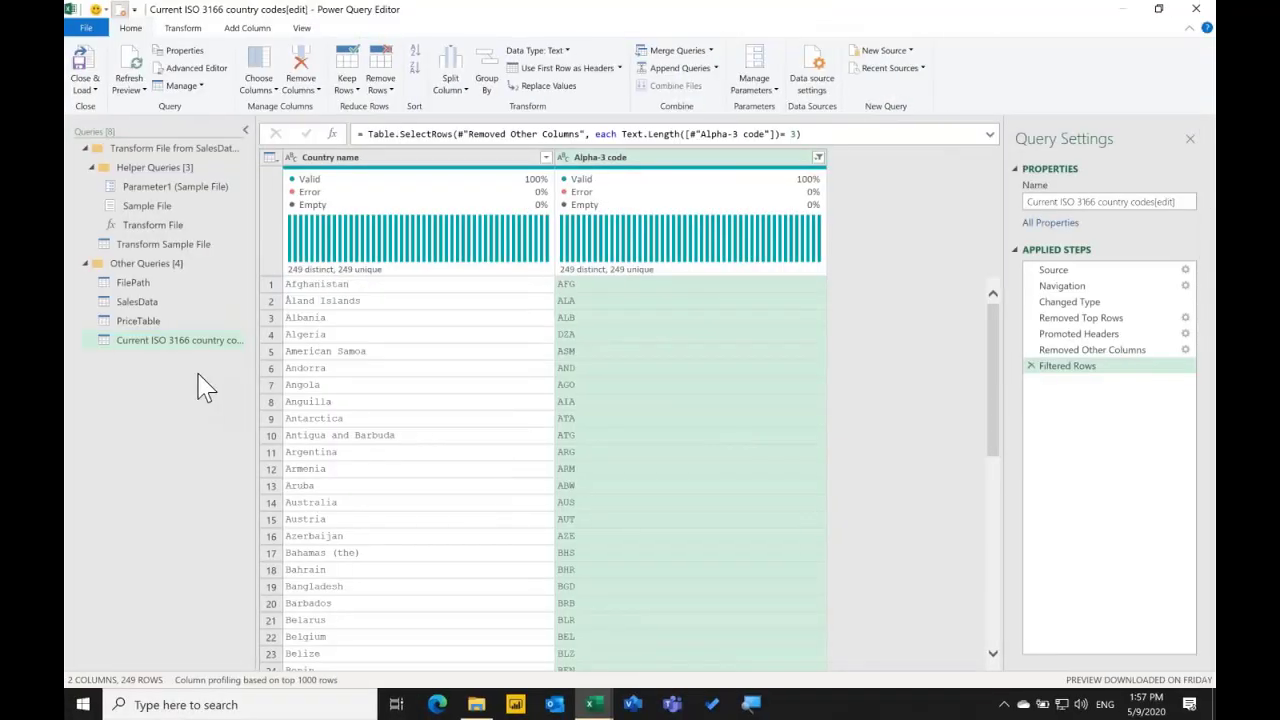
# Create a query group named WebData and move the Current ISO 3166 country codes query into it.
pyautogui.rightClick(198, 376)
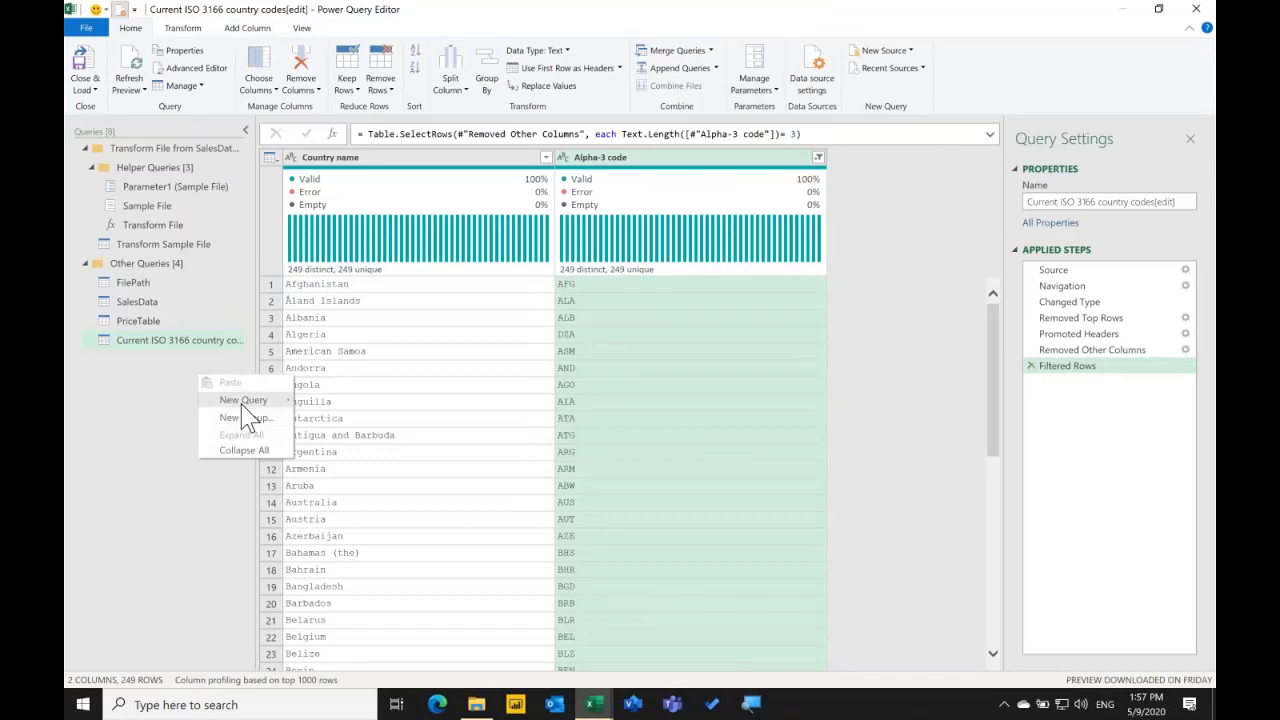
pyautogui.moveTo(245, 410)
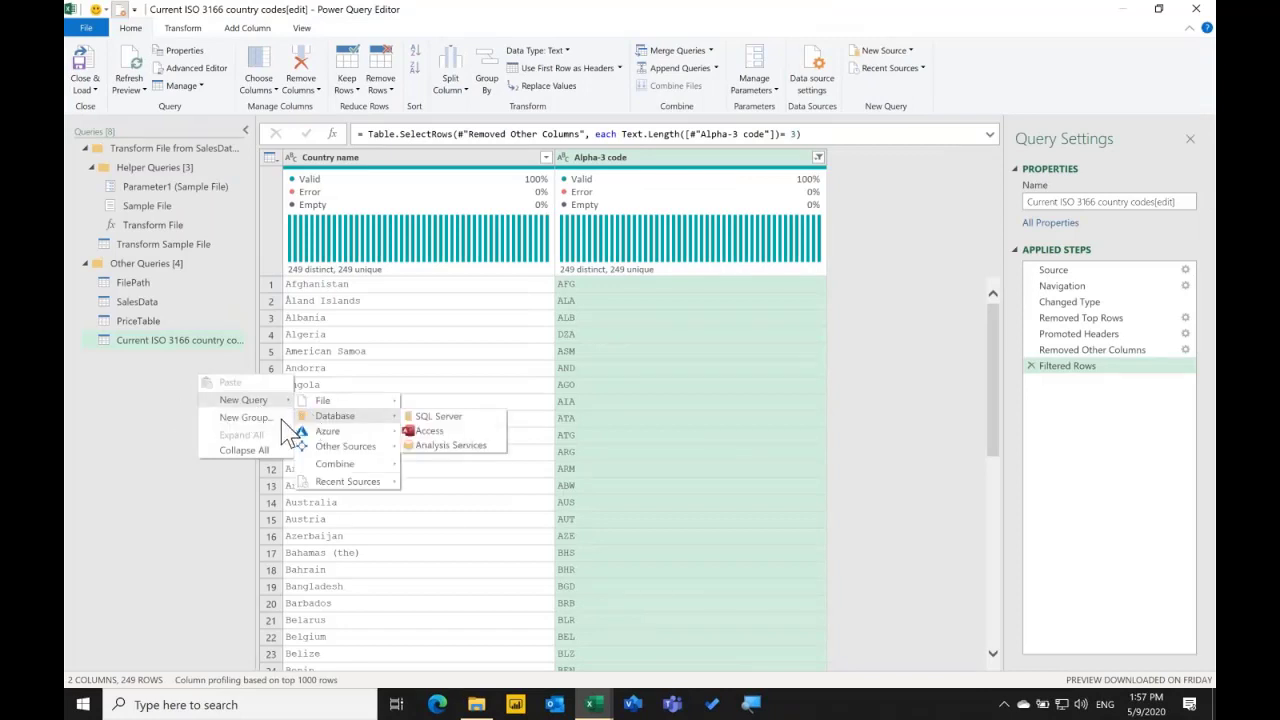
pyautogui.click(232, 417)
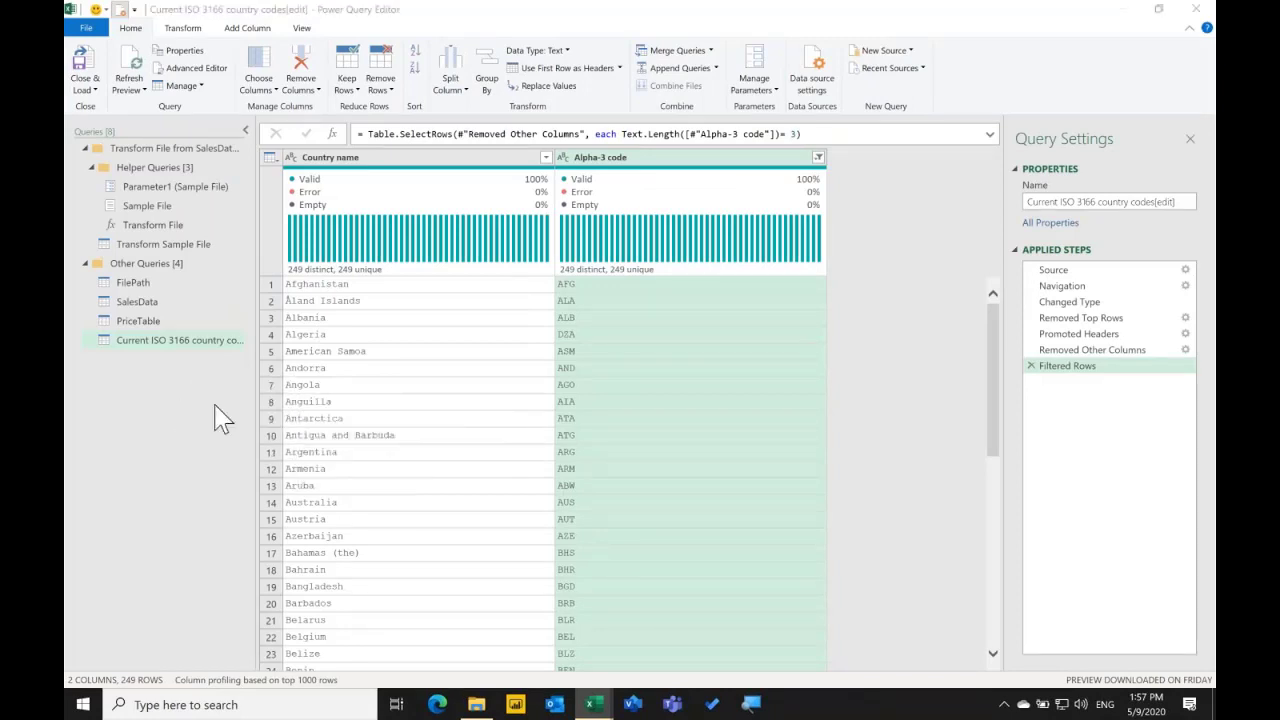
pyautogui.write('WebDa')
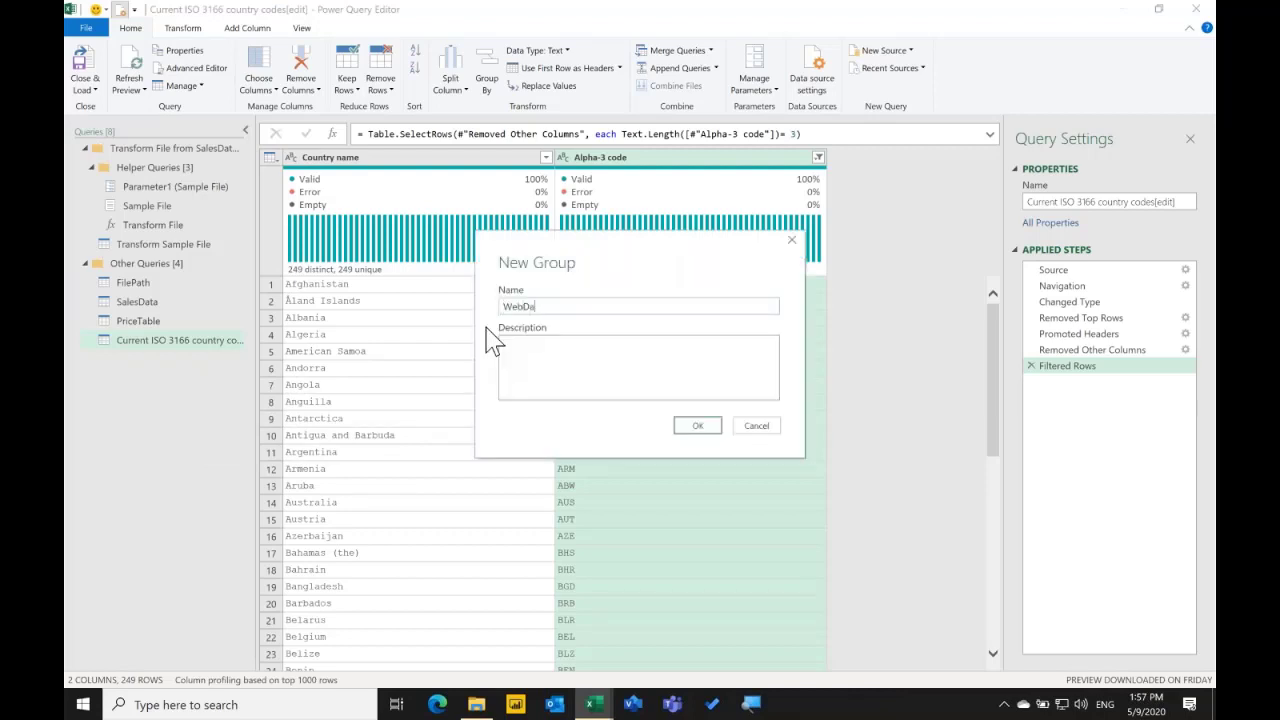
pyautogui.press('Escape')
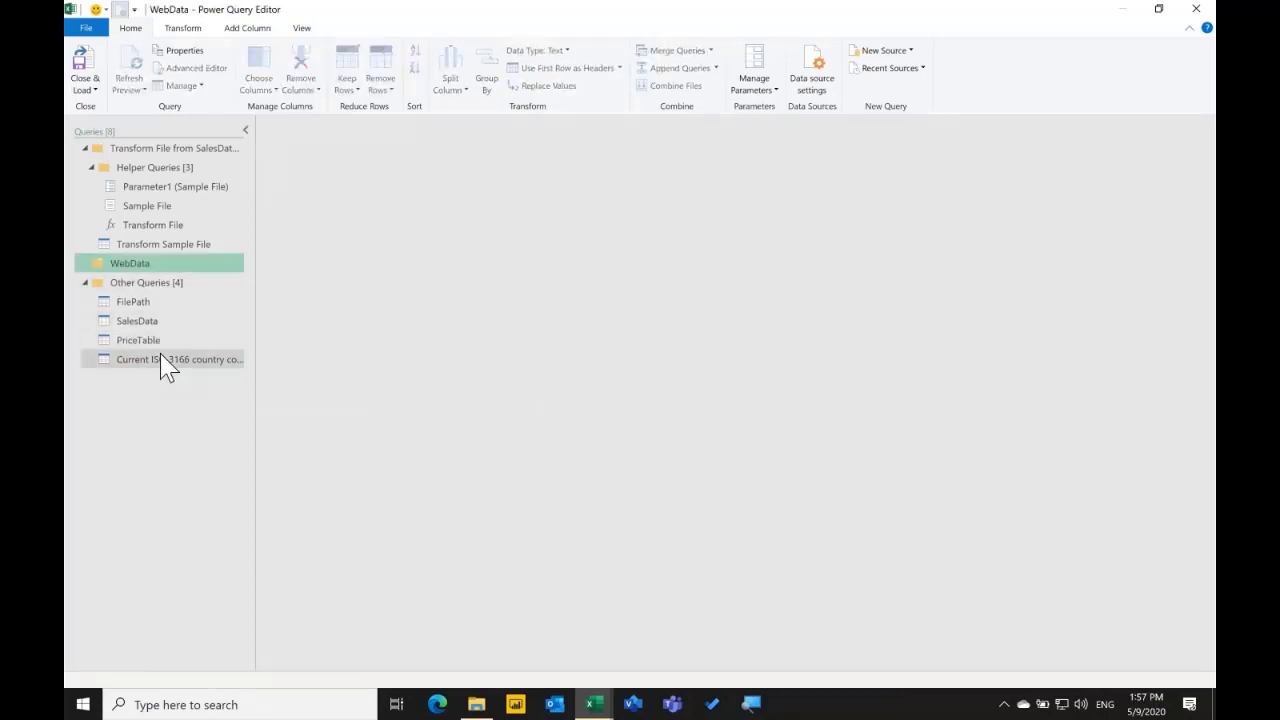
pyautogui.click(161, 356)
pyautogui.moveTo(161, 356); pyautogui.dragTo(155, 264)
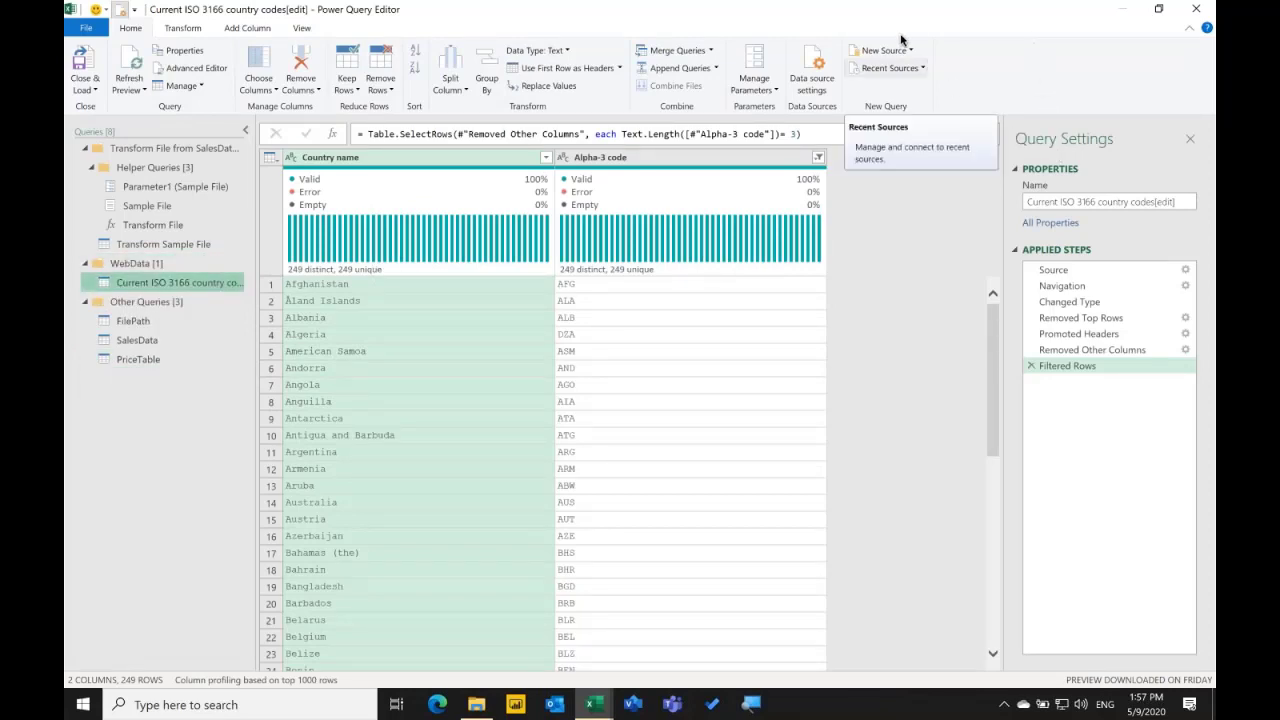
# Rename the ISO 3166 country codes query as Sample1.
pyautogui.click(1043, 204)
pyautogui.write('Sa')
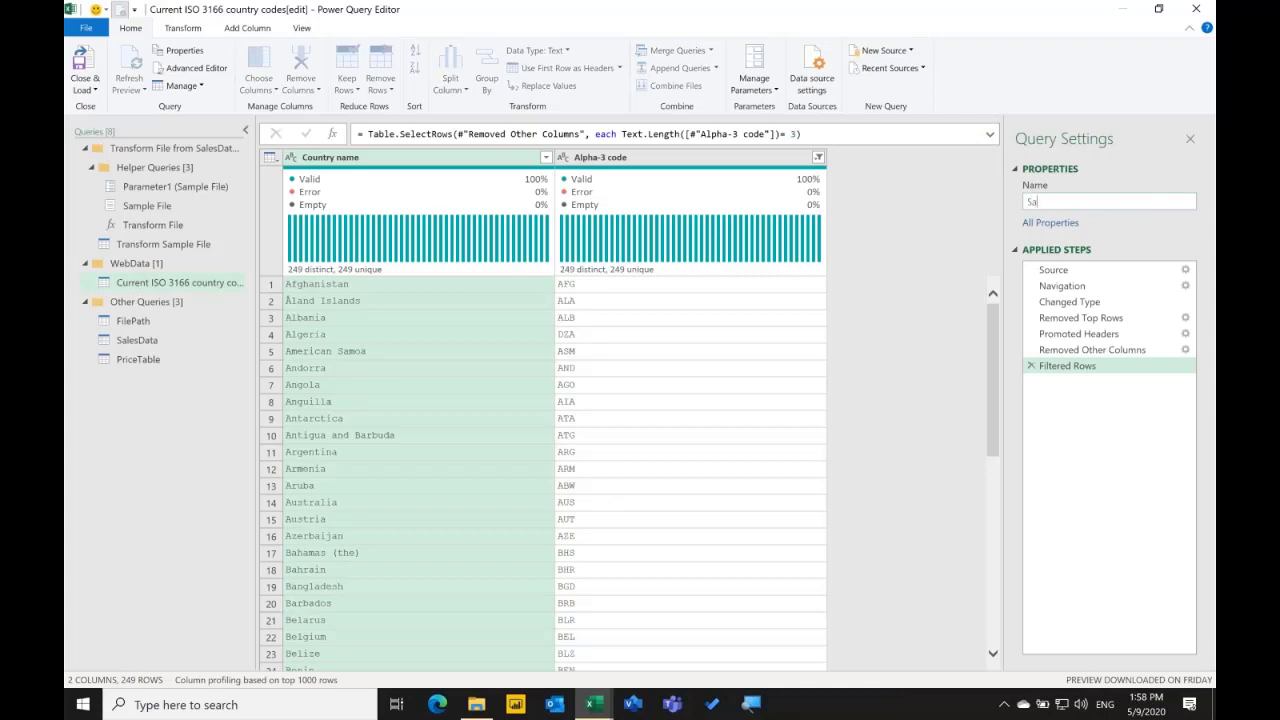
pyautogui.write('mple1')
pyautogui.press('Return')
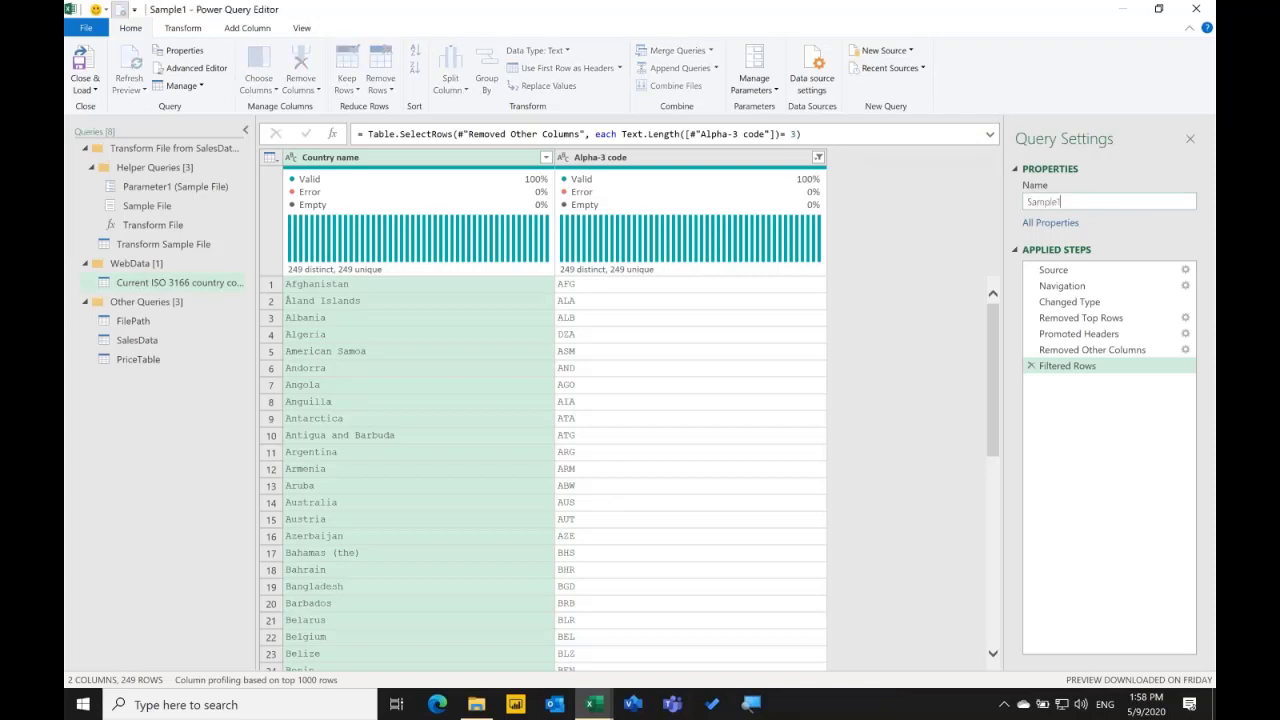
pyautogui.rightClick(158, 433)
pyautogui.moveTo(185, 460)
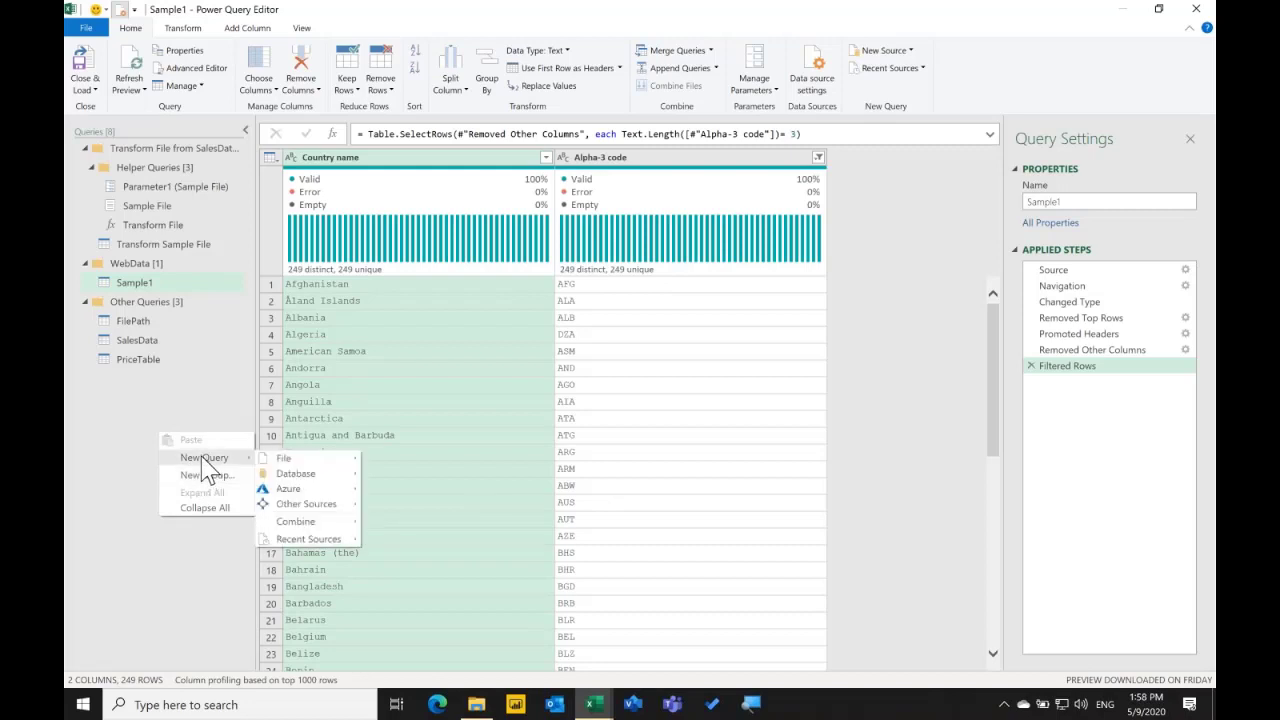
pyautogui.click(202, 402)
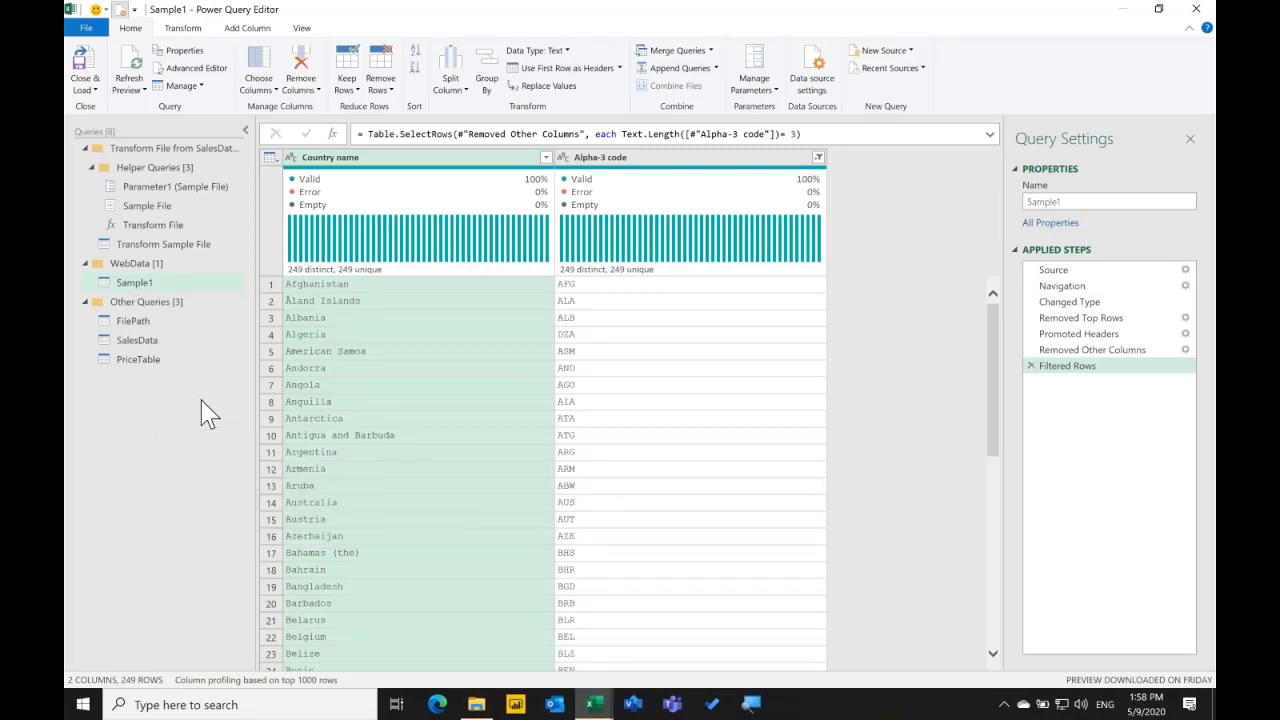
pyautogui.rightClick(147, 388)
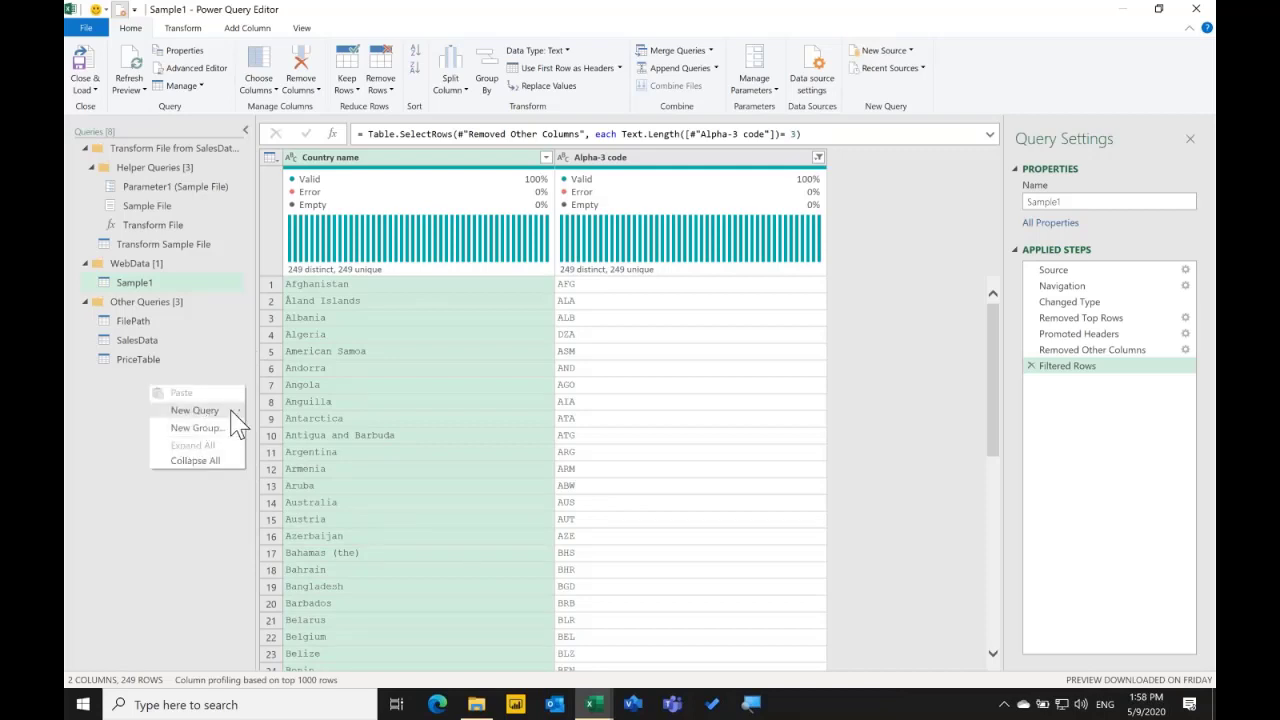
pyautogui.moveTo(228, 411)
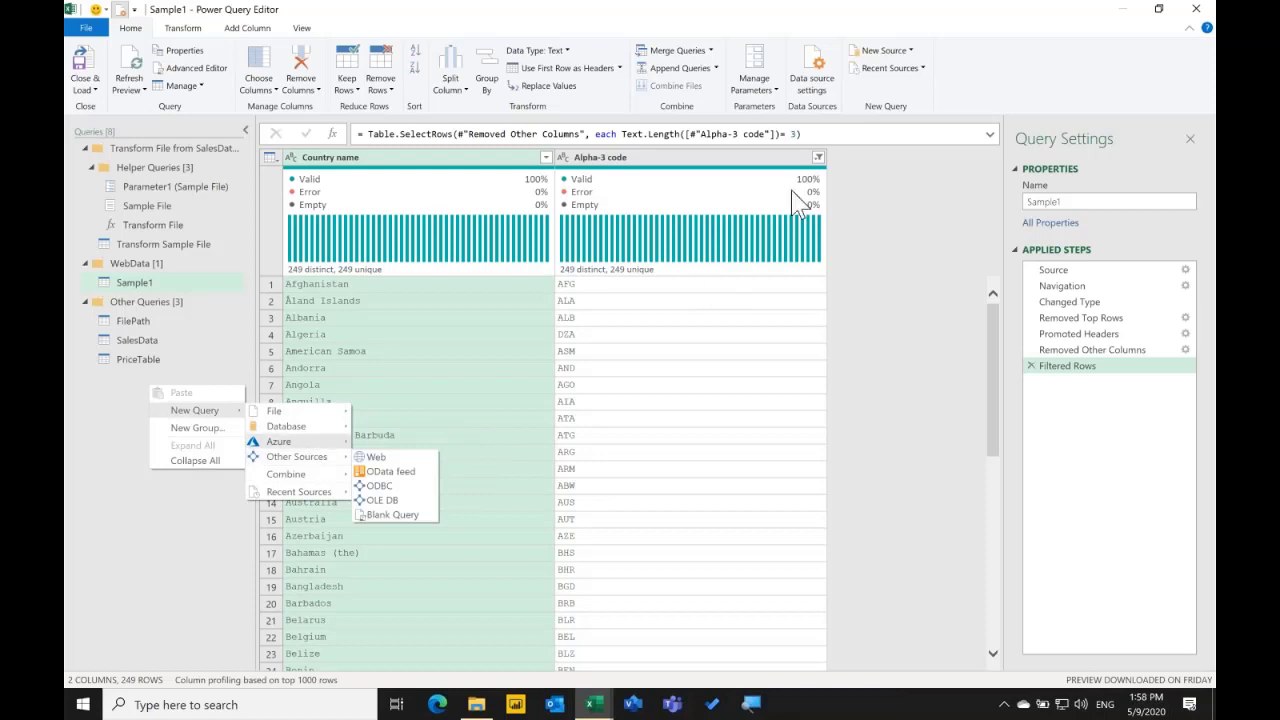
# Add a new web source using the copied link to List_of_sovereign_states_and_dependent_territories_by_continent_(data_file).
pyautogui.click(912, 50)
pyautogui.moveTo(898, 104)
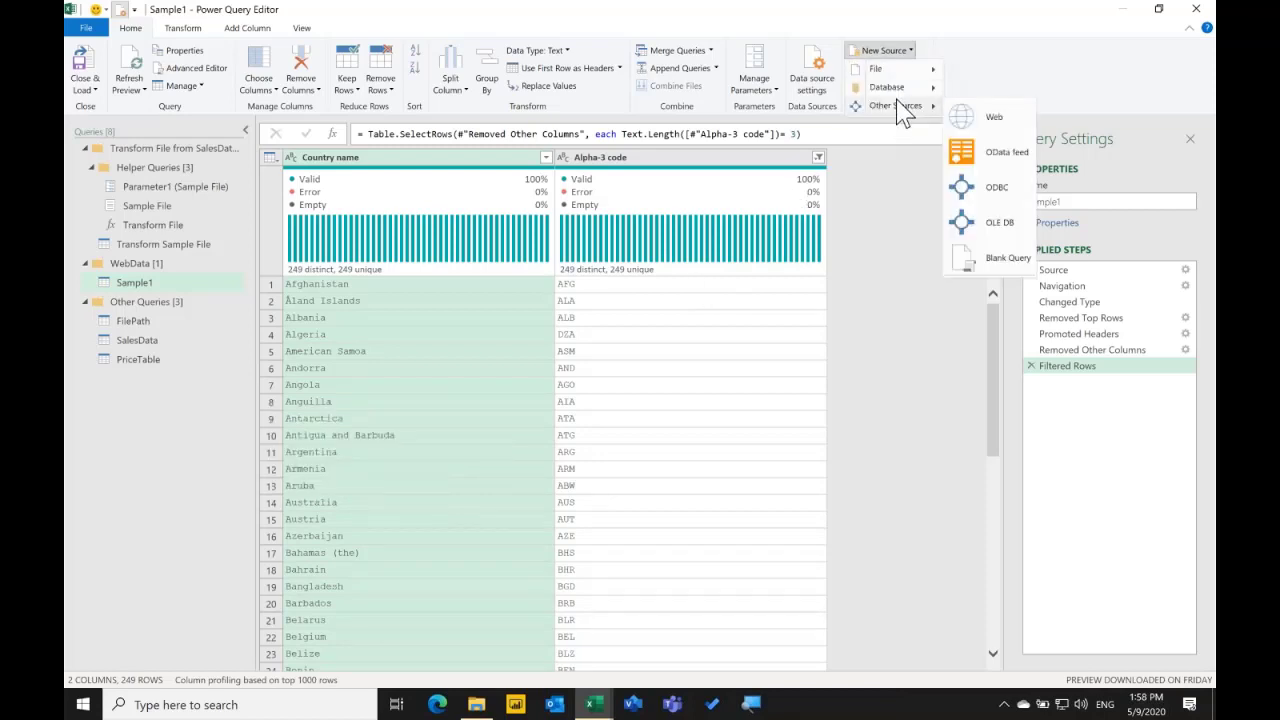
pyautogui.click(963, 120)
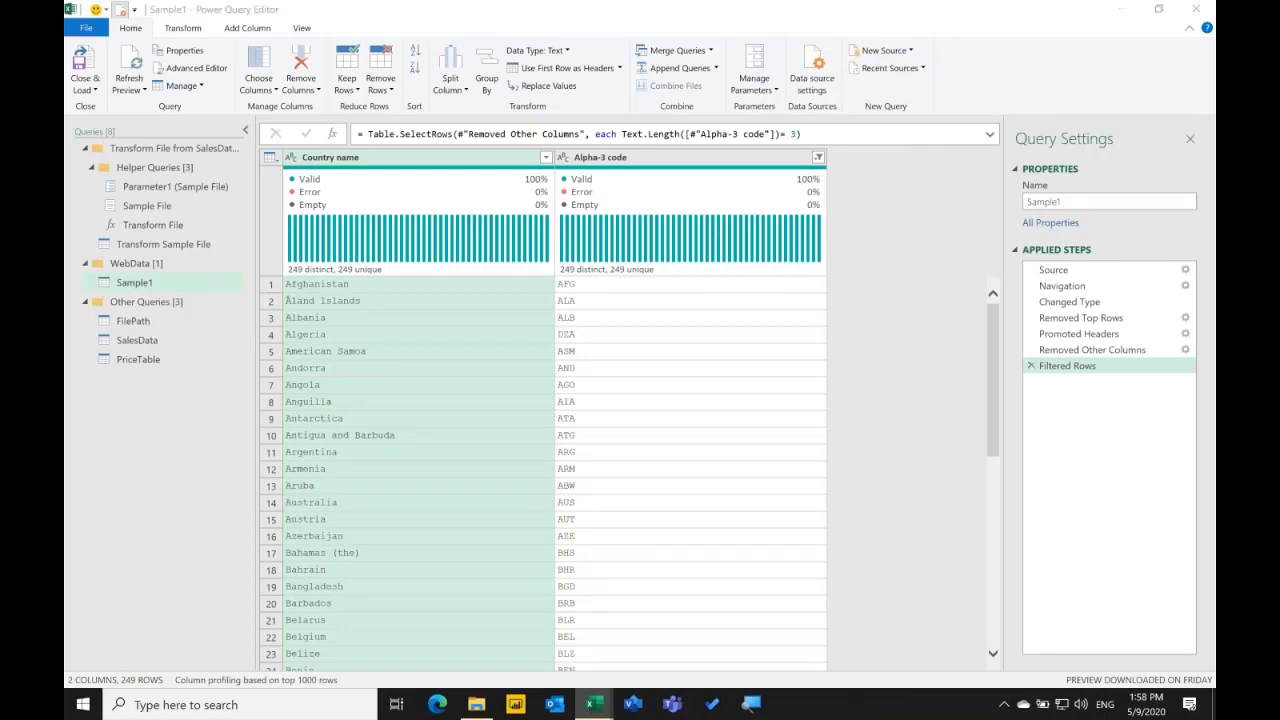
pyautogui.hotkey('ctrl', 'v')
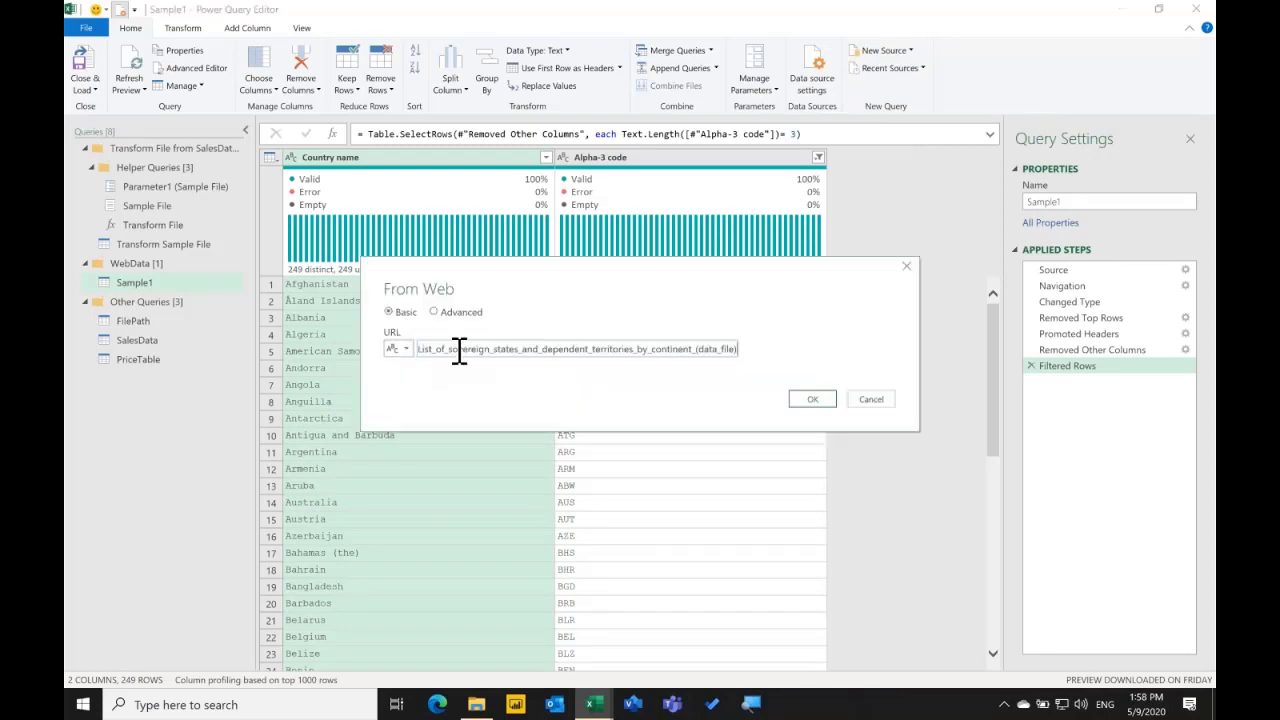
pyautogui.click(812, 399)
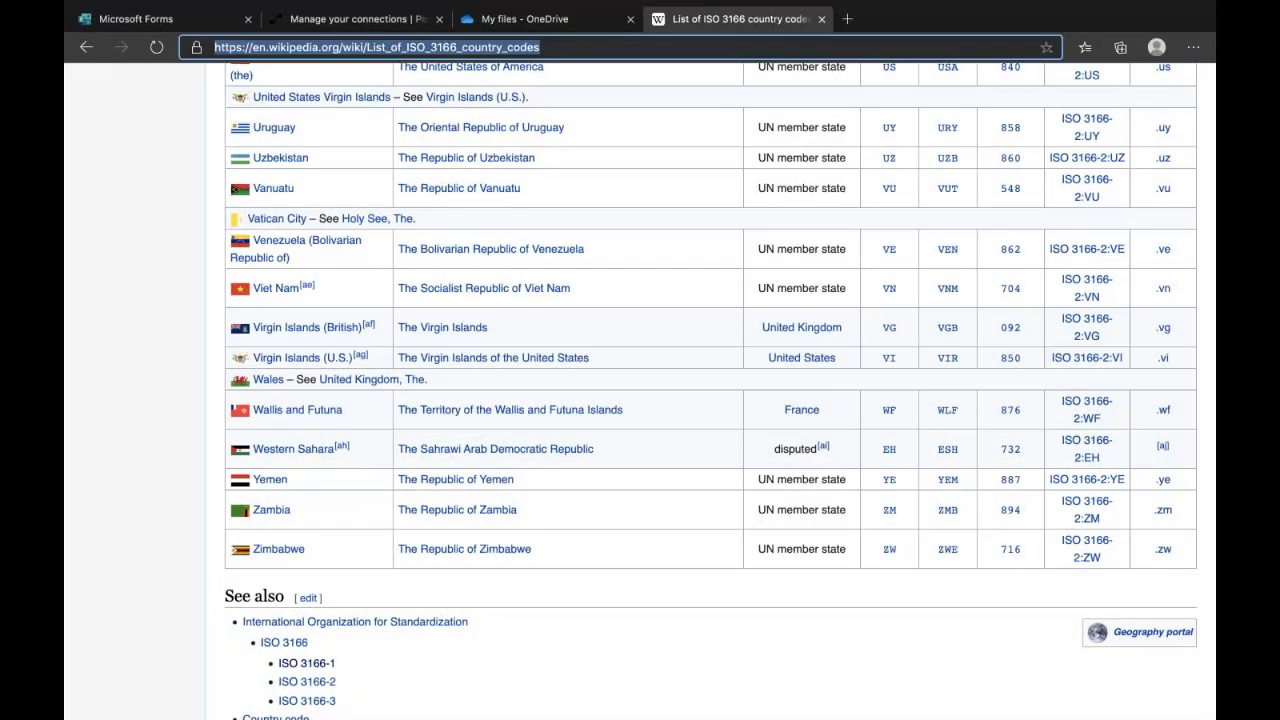
# Switch to the browser, open the copied Wikipedia link, and examine the data file table of continent and country codes.
pyautogui.hotkey('ctrl', 'v')
pyautogui.press('Return')
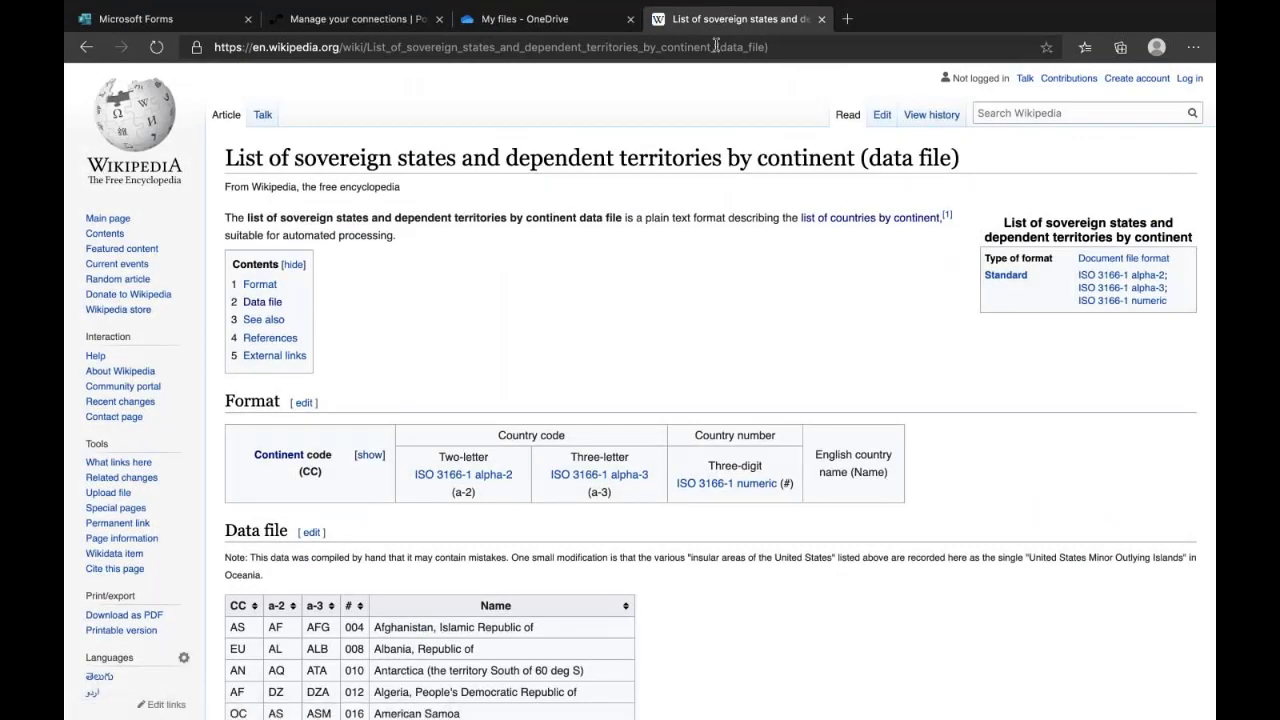
pyautogui.scroll(-1, 537, 307)
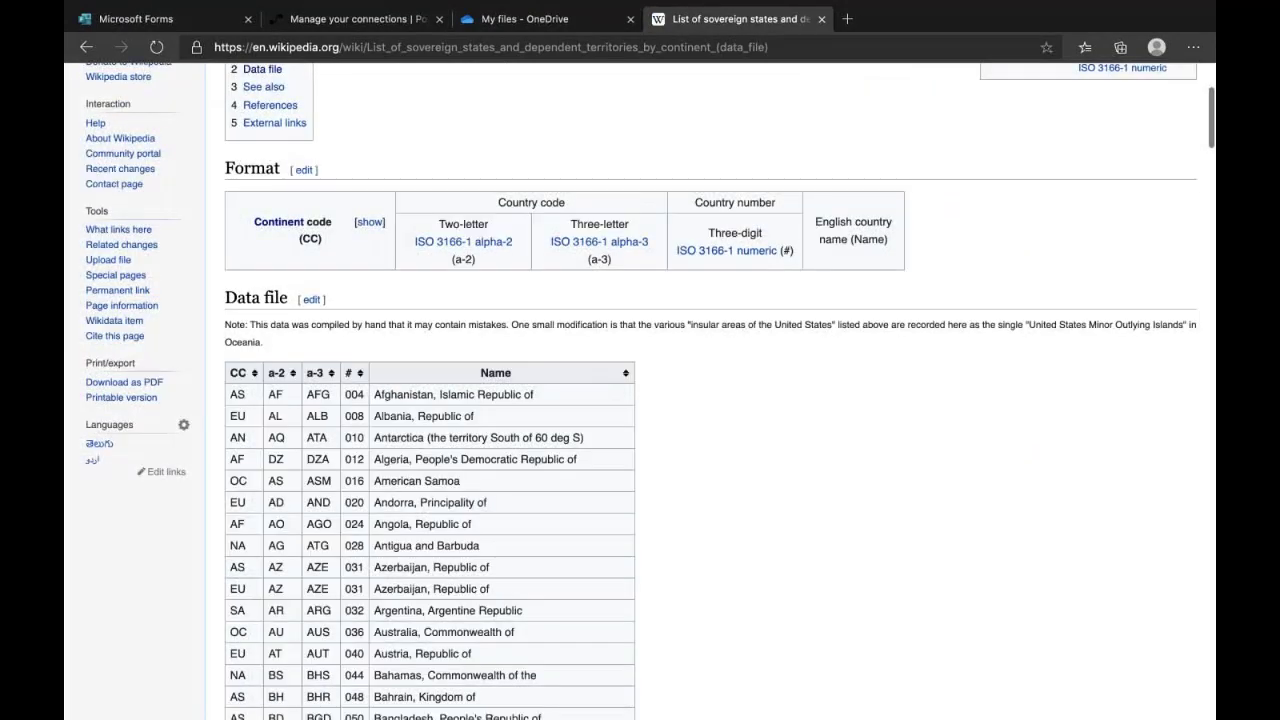
pyautogui.scroll(-10, 640, 400)
pyautogui.scroll(-7, 430, 390)
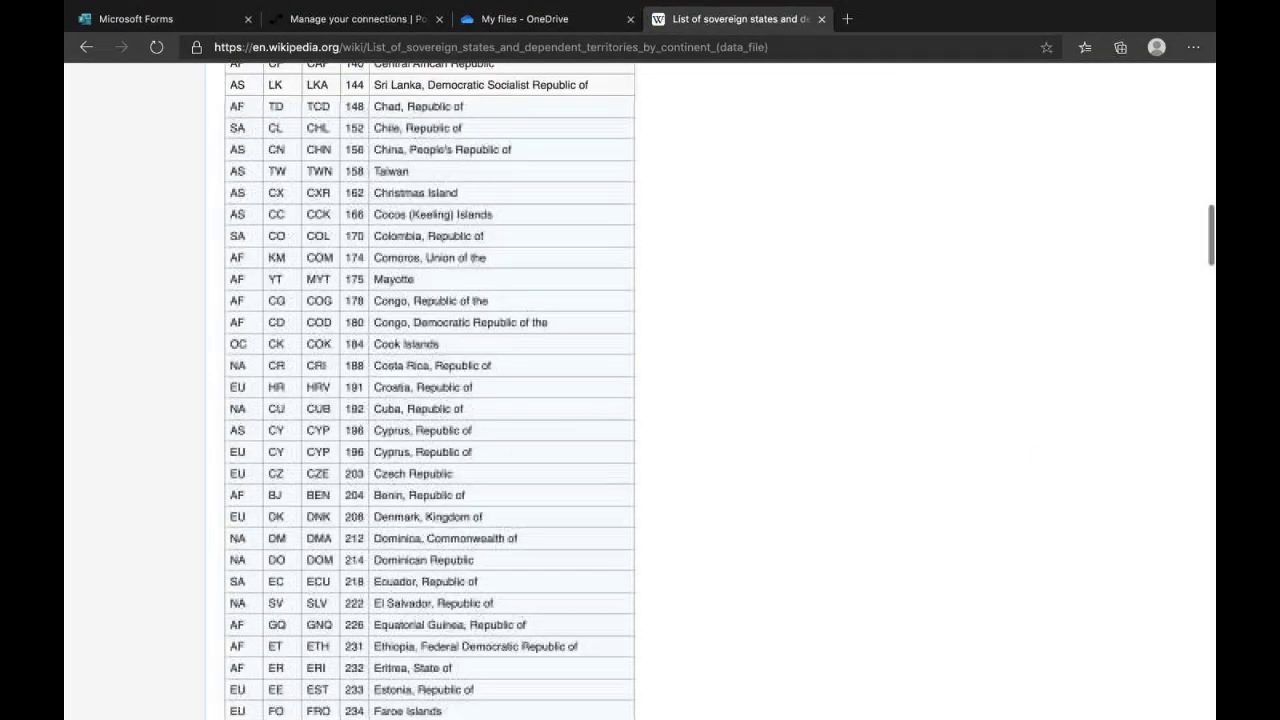
pyautogui.scroll(15, 430, 390)
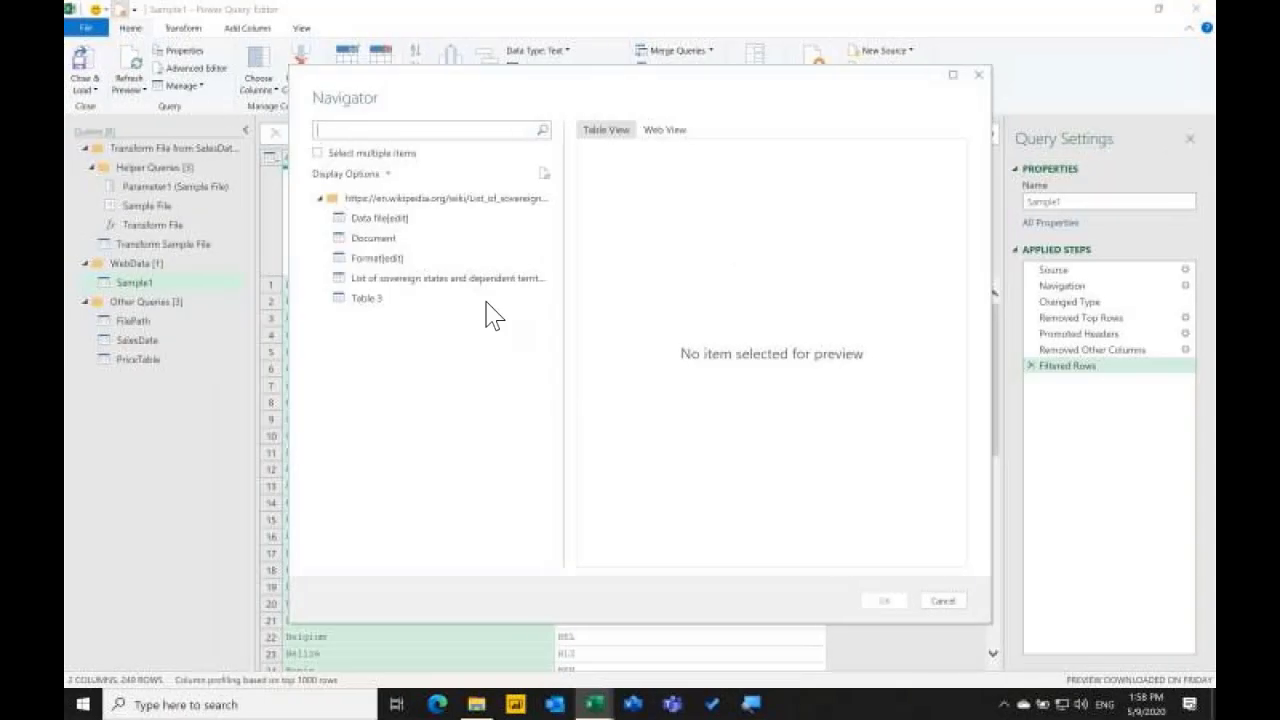
# Return to Power Query, import the Data file[edit] table, and delete its Changed Type step.
pyautogui.click(405, 217)
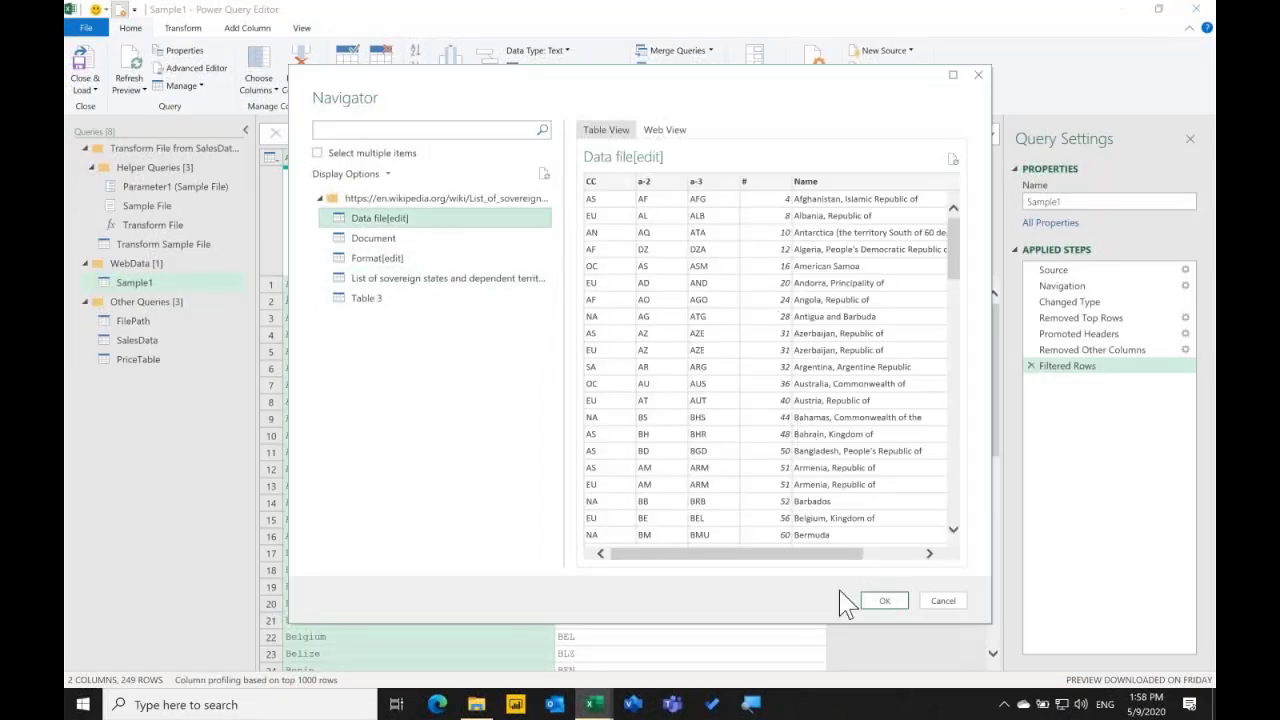
pyautogui.click(884, 602)
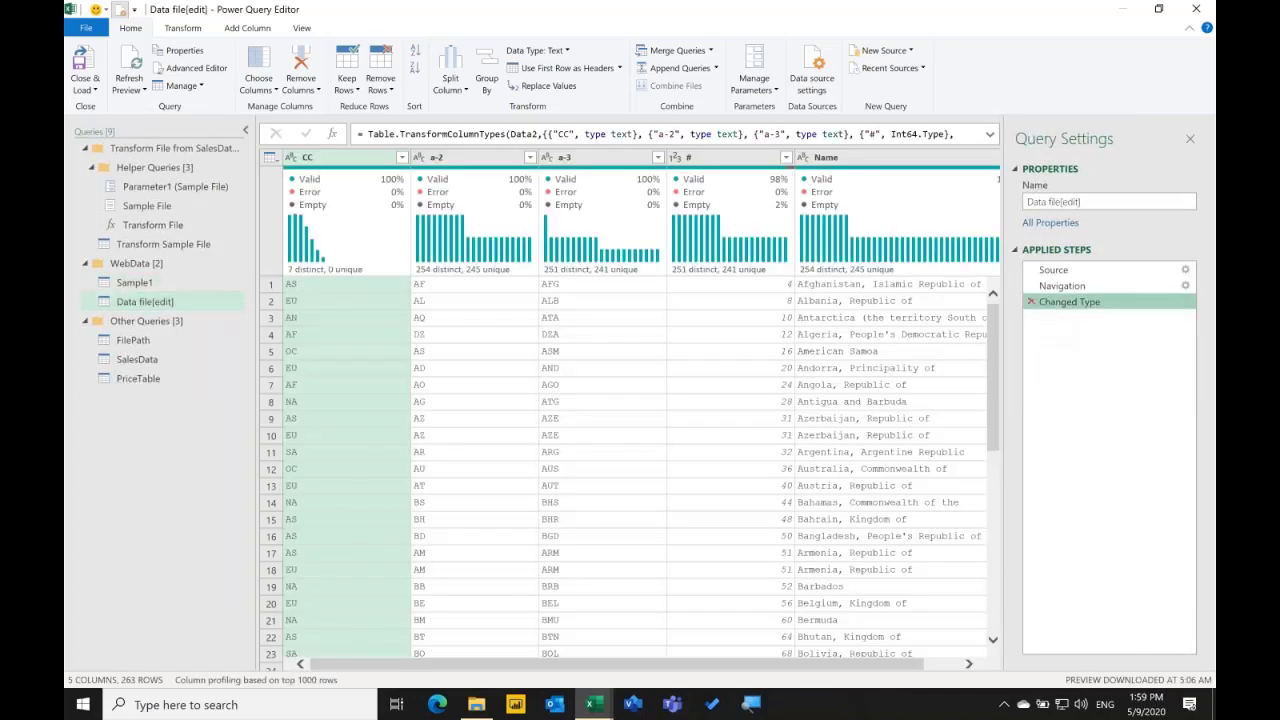
pyautogui.click(1031, 302)
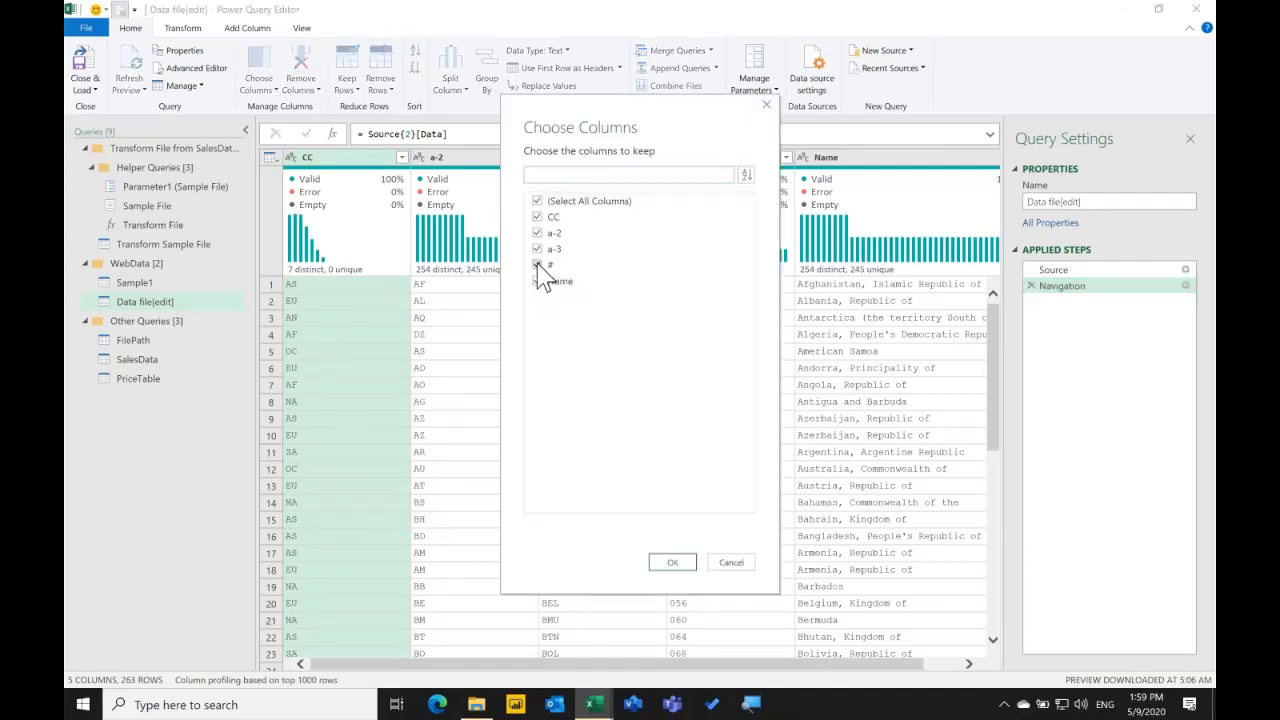
# Keep only the CC, a-3 and Name columns, leaving out a-2 and #.
pyautogui.click(538, 265)
pyautogui.click(538, 233)
pyautogui.click(673, 564)
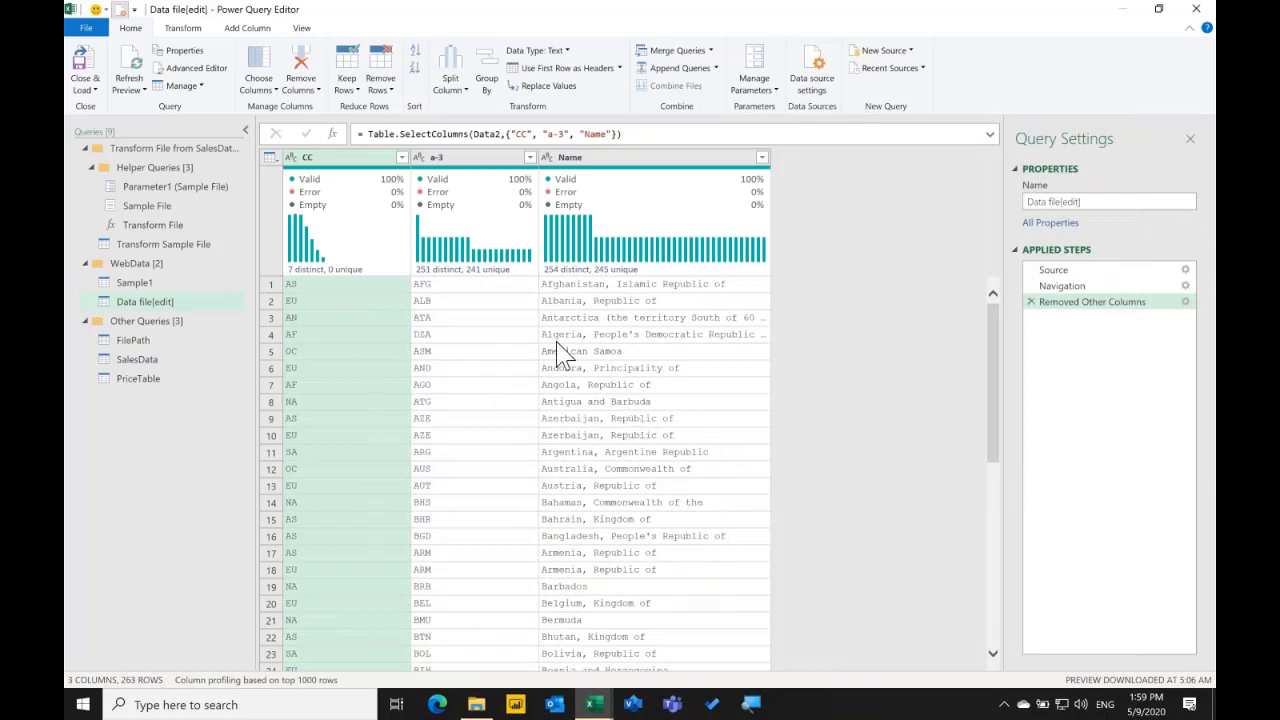
# Rename the Data file[edit] query as RegionData.
pyautogui.click(1058, 197)
pyautogui.write('Re')
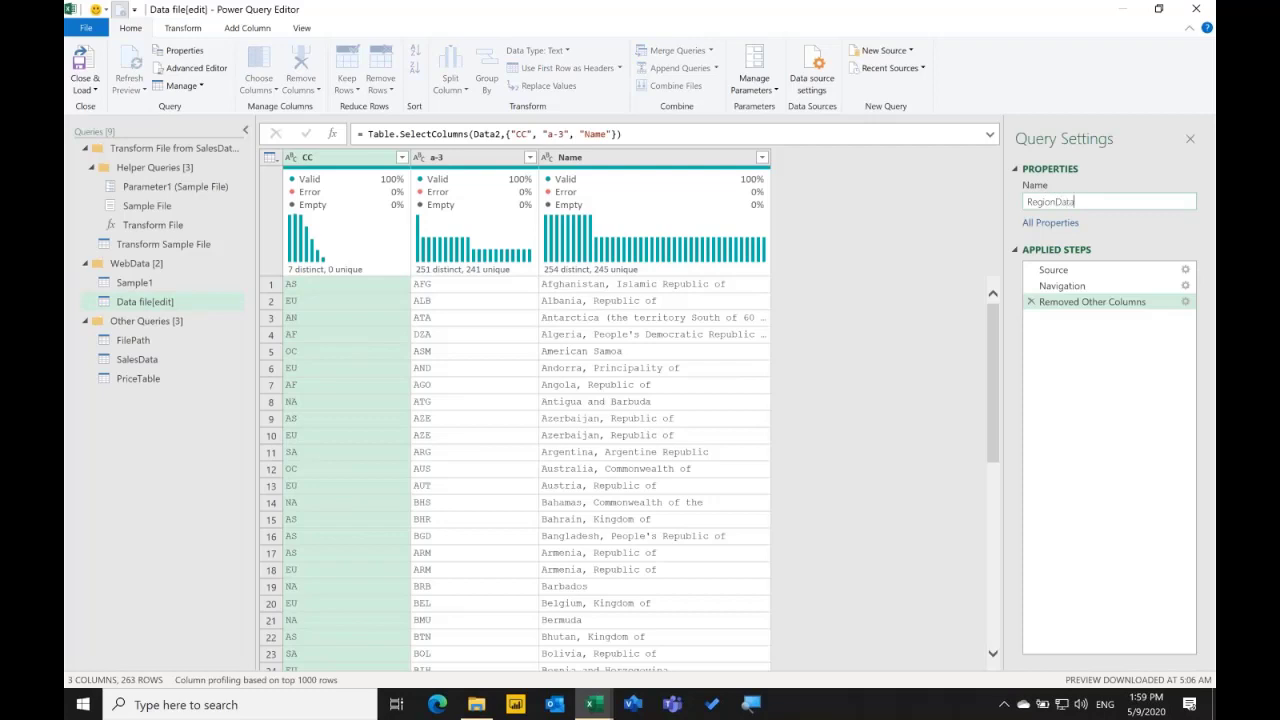
pyautogui.write('gionData')
pyautogui.press('Return')
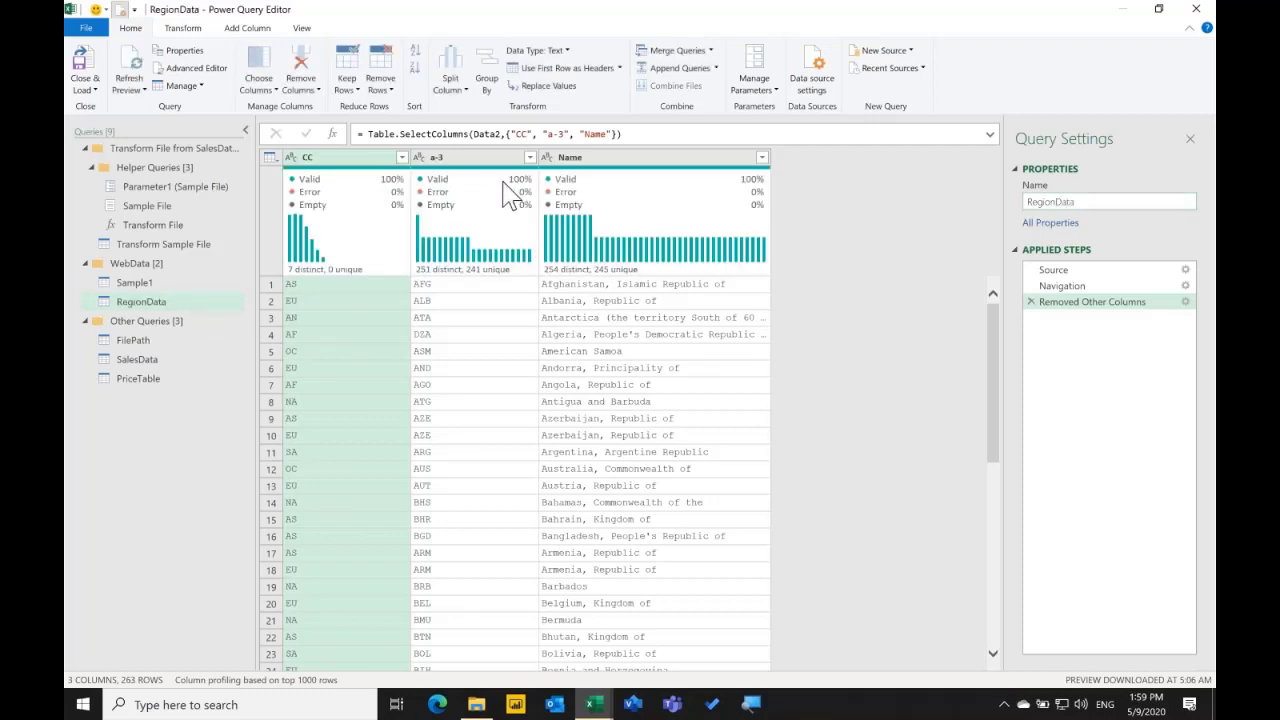
# Merge Transform Sample File with RegionData, matching Country to a-3 with a Left Outer join.
pyautogui.moveTo(476, 220)
pyautogui.click(205, 262)
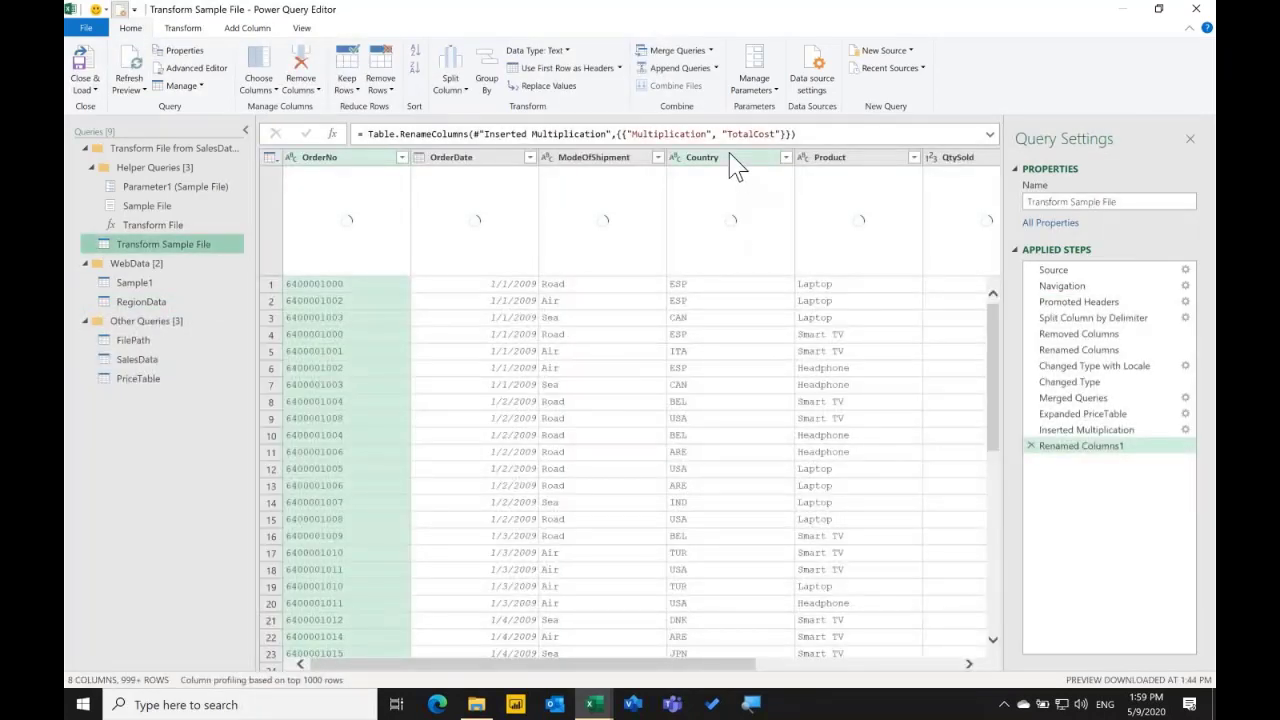
pyautogui.click(734, 160)
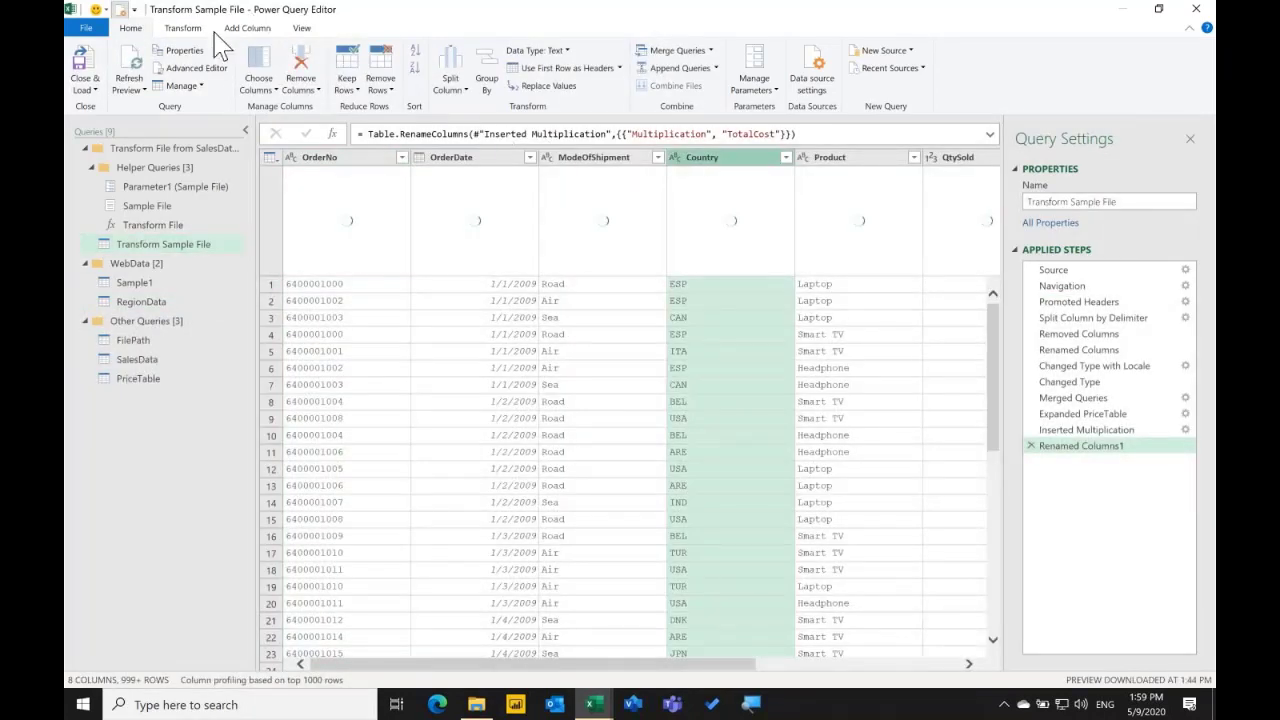
pyautogui.click(710, 50)
pyautogui.click(686, 68)
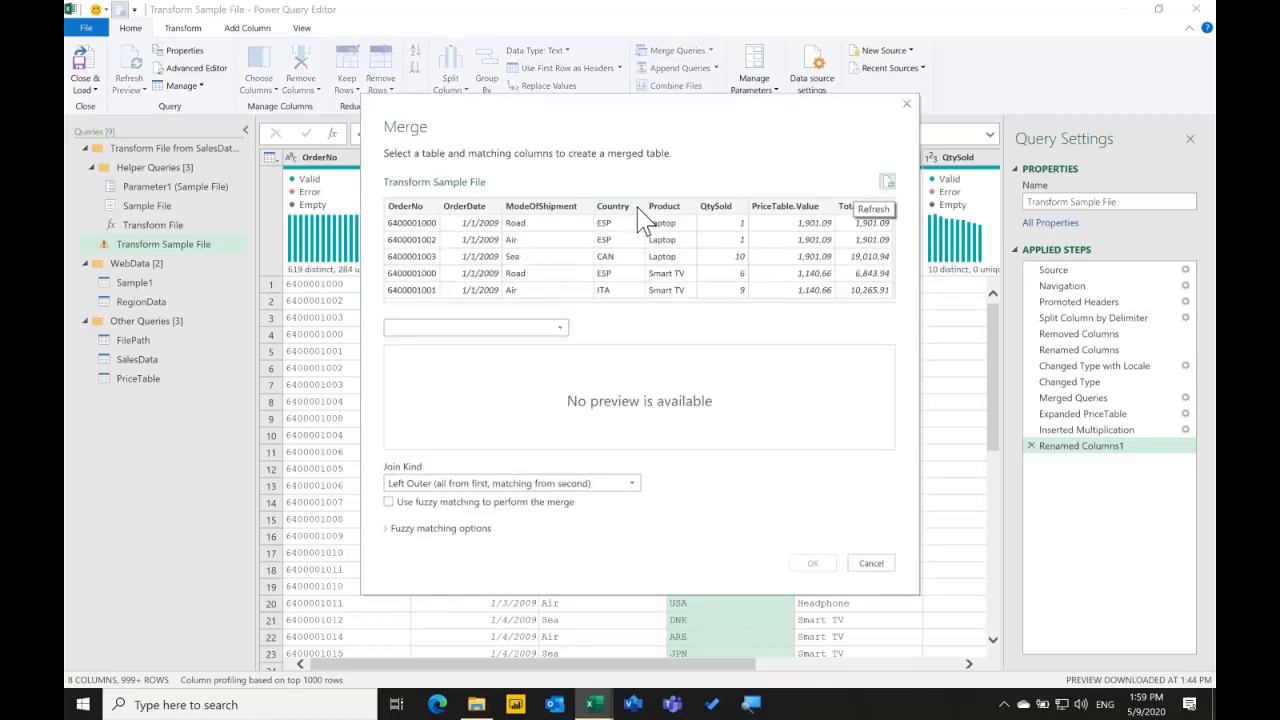
pyautogui.click(637, 210)
pyautogui.click(551, 330)
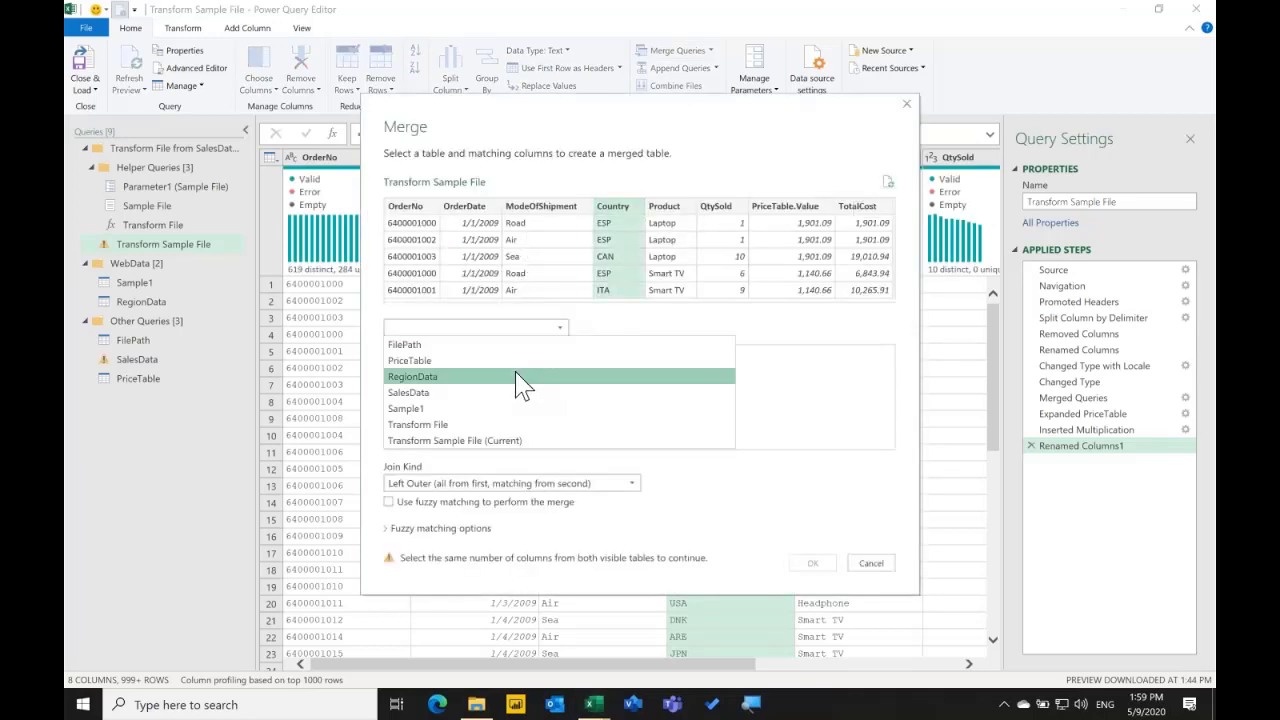
pyautogui.click(522, 377)
pyautogui.click(426, 356)
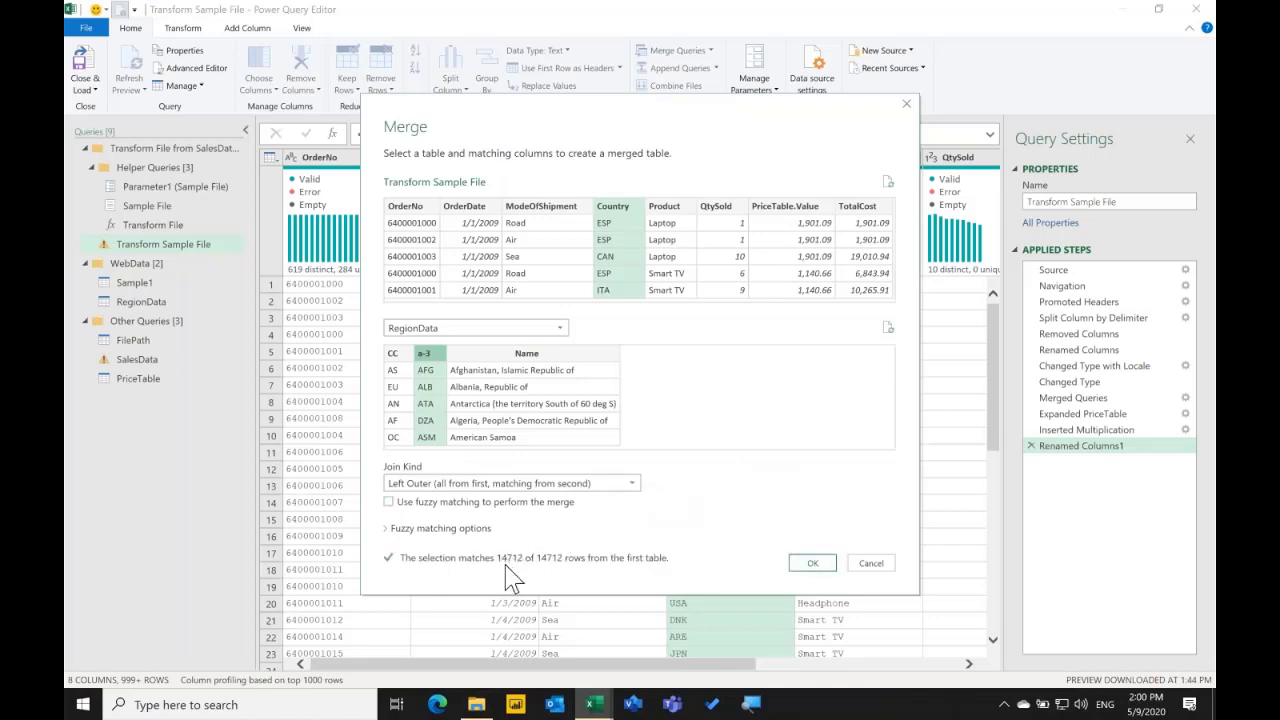
pyautogui.click(810, 564)
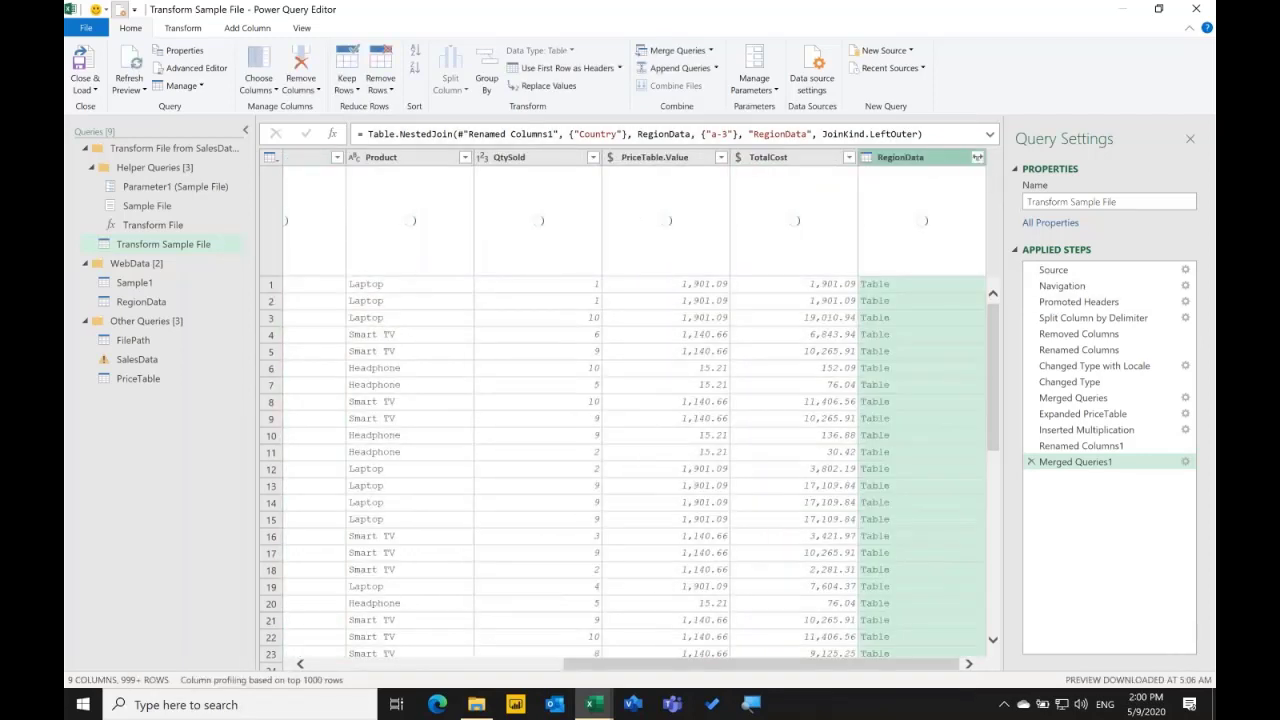
# Expand the merged RegionData column to only the CC field, without the original column name as prefix.
pyautogui.click(977, 157)
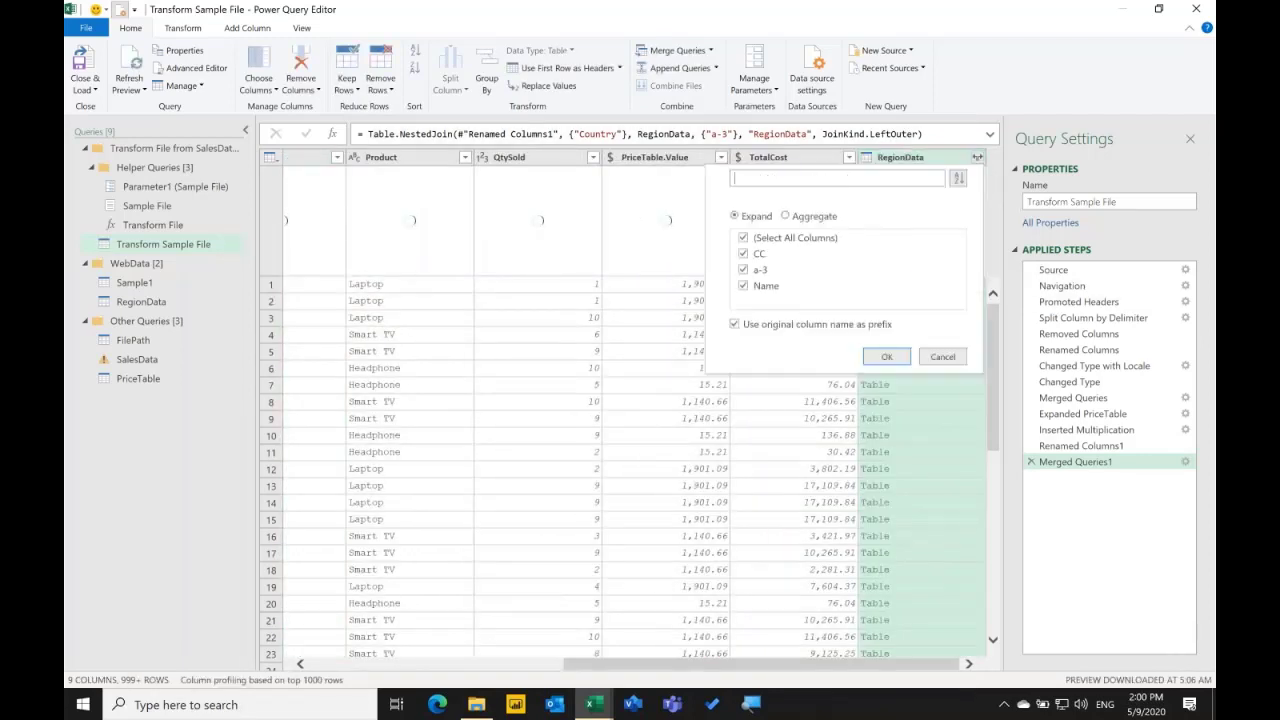
pyautogui.click(743, 238)
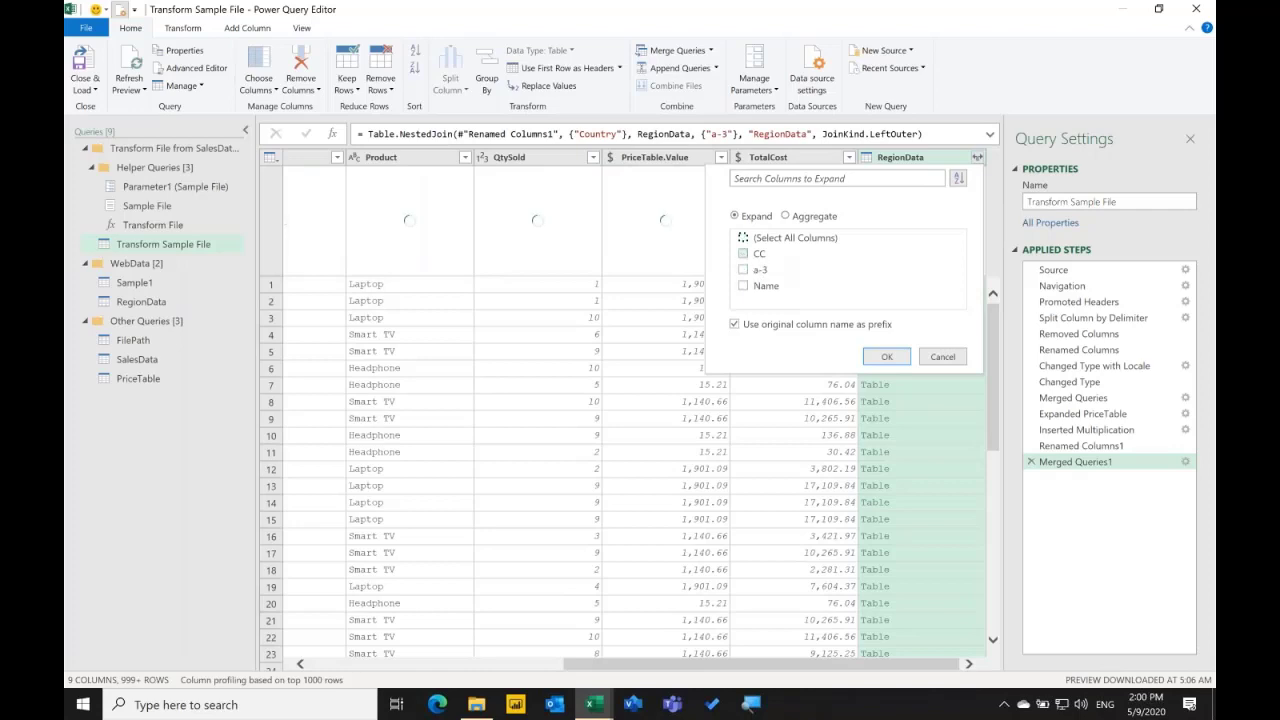
pyautogui.click(743, 253)
pyautogui.click(775, 326)
pyautogui.press('Return')
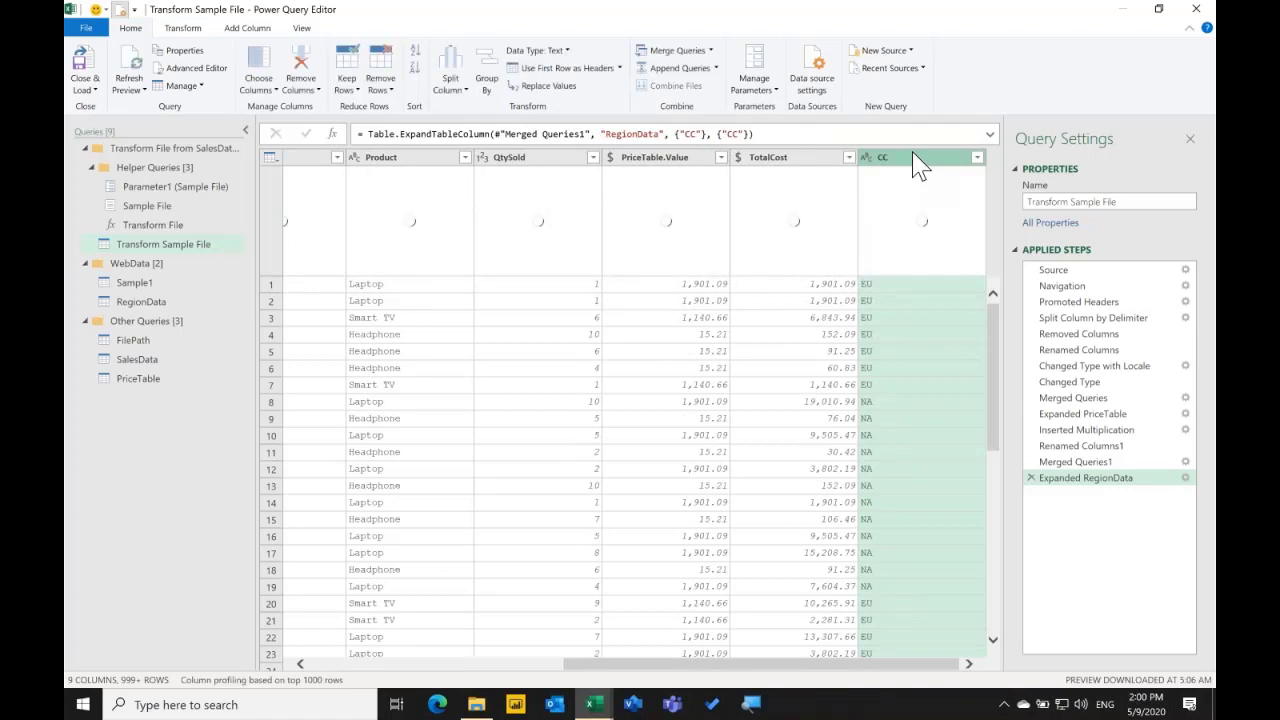
# Rename the expanded CC column as Region, and close and load the queries to the workbook.
pyautogui.doubleClick(909, 157)
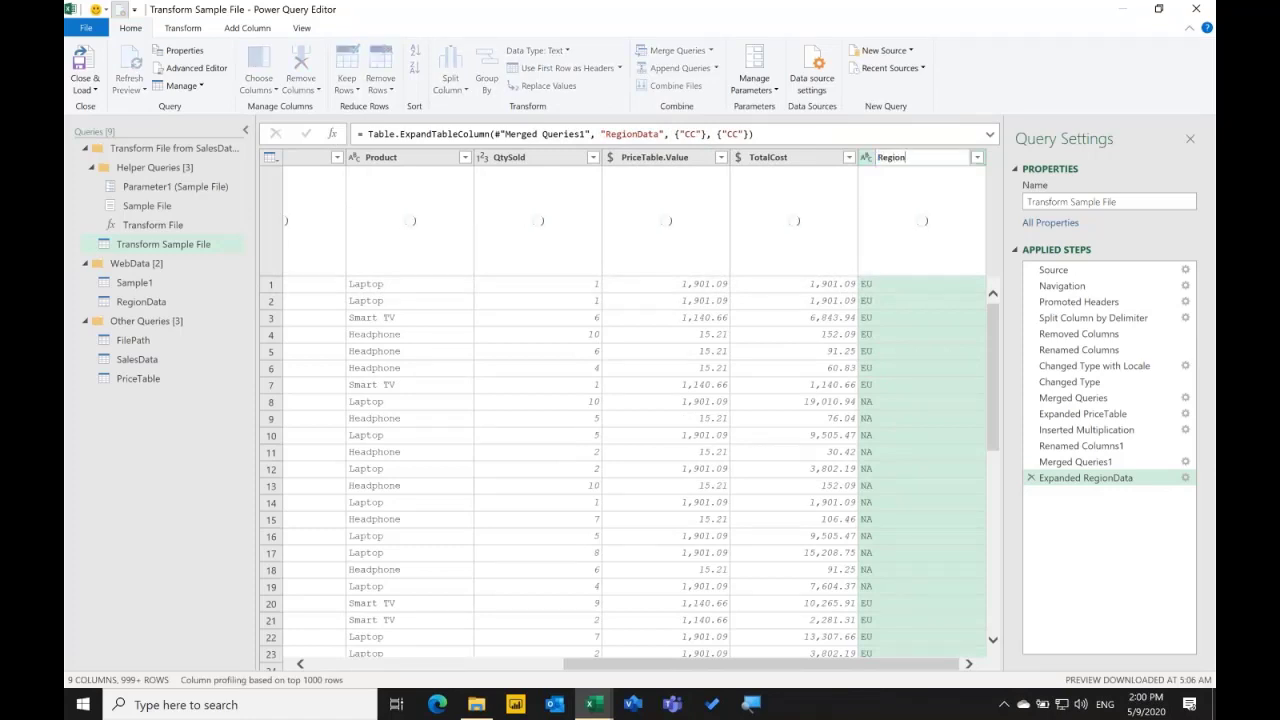
pyautogui.press('Return')
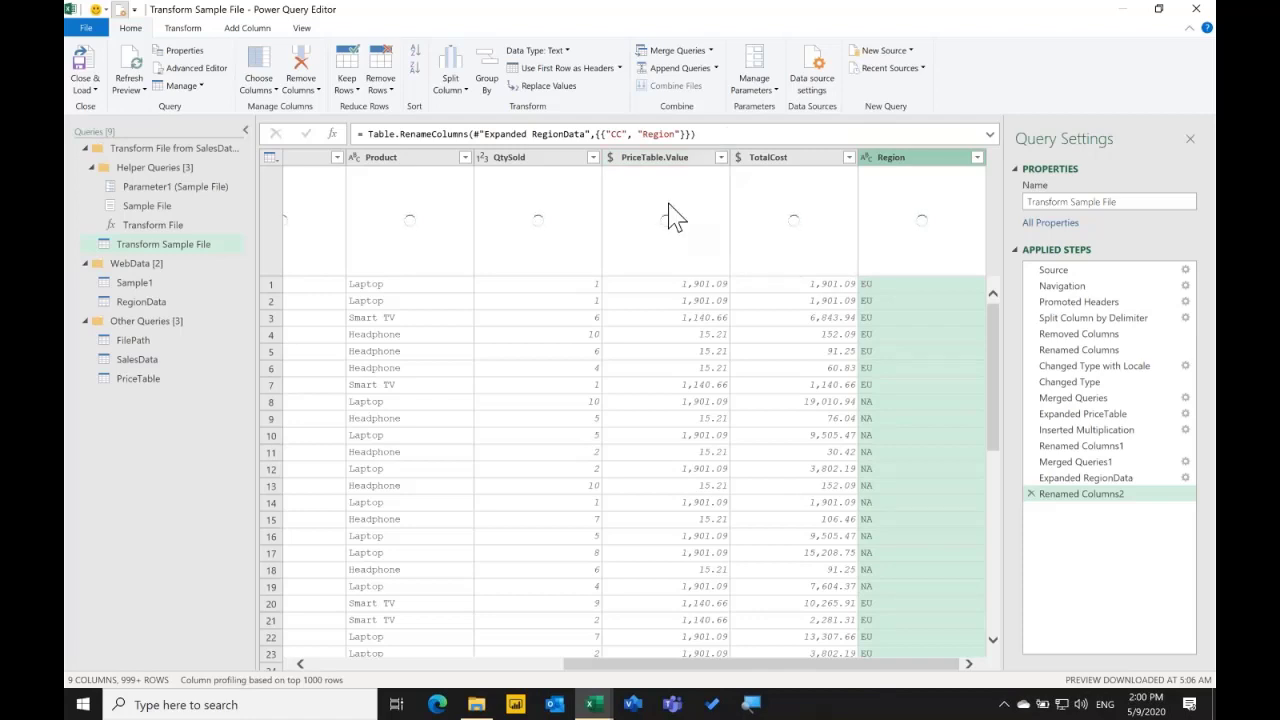
pyautogui.moveTo(674, 218)
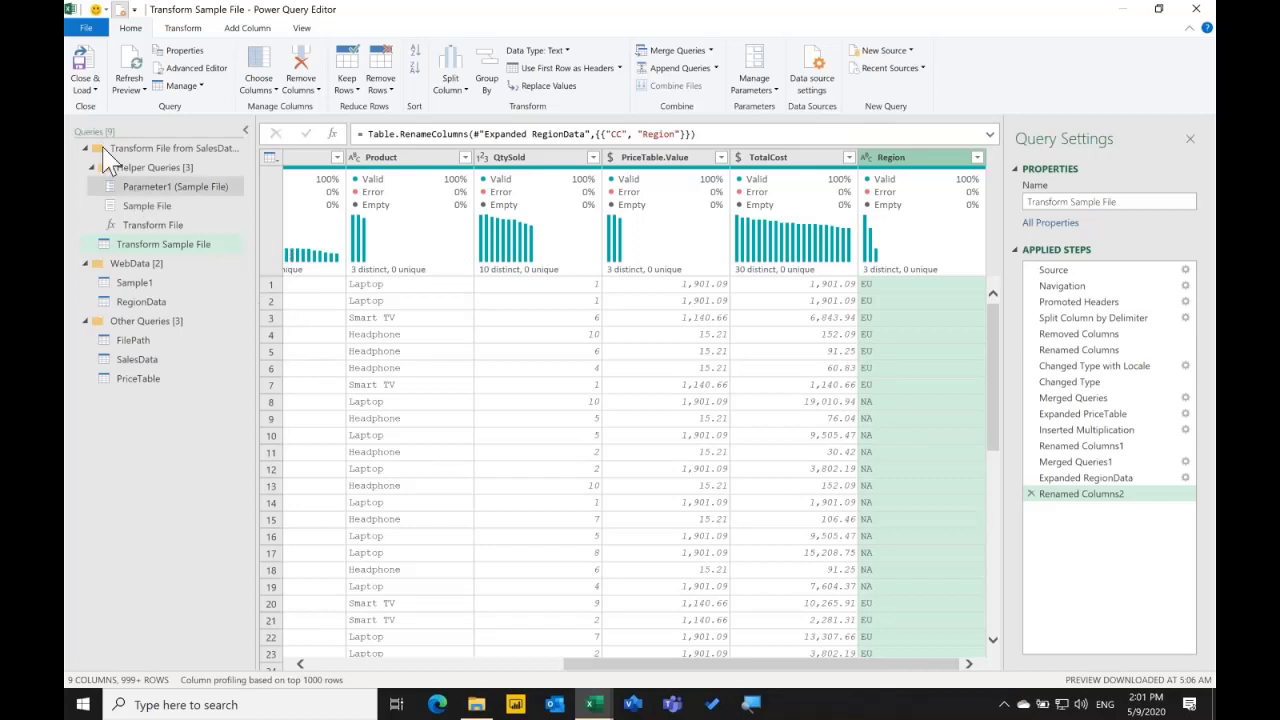
pyautogui.click(85, 89)
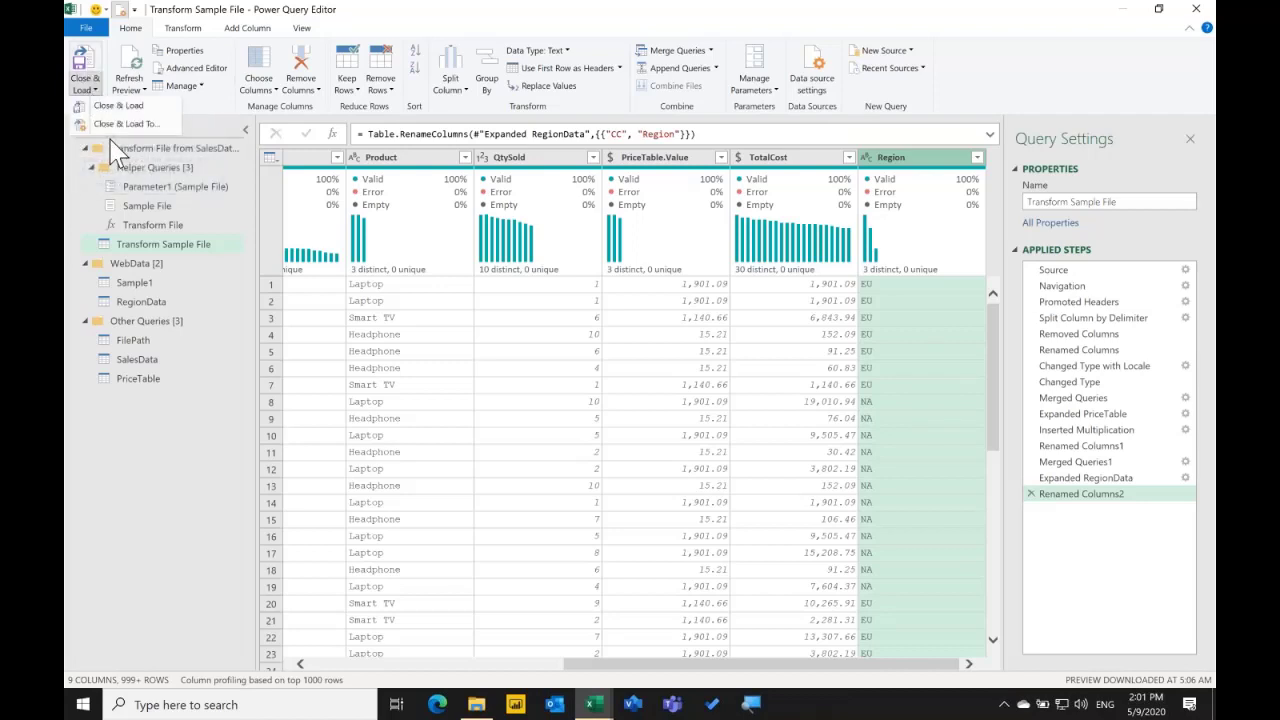
pyautogui.click(88, 68)
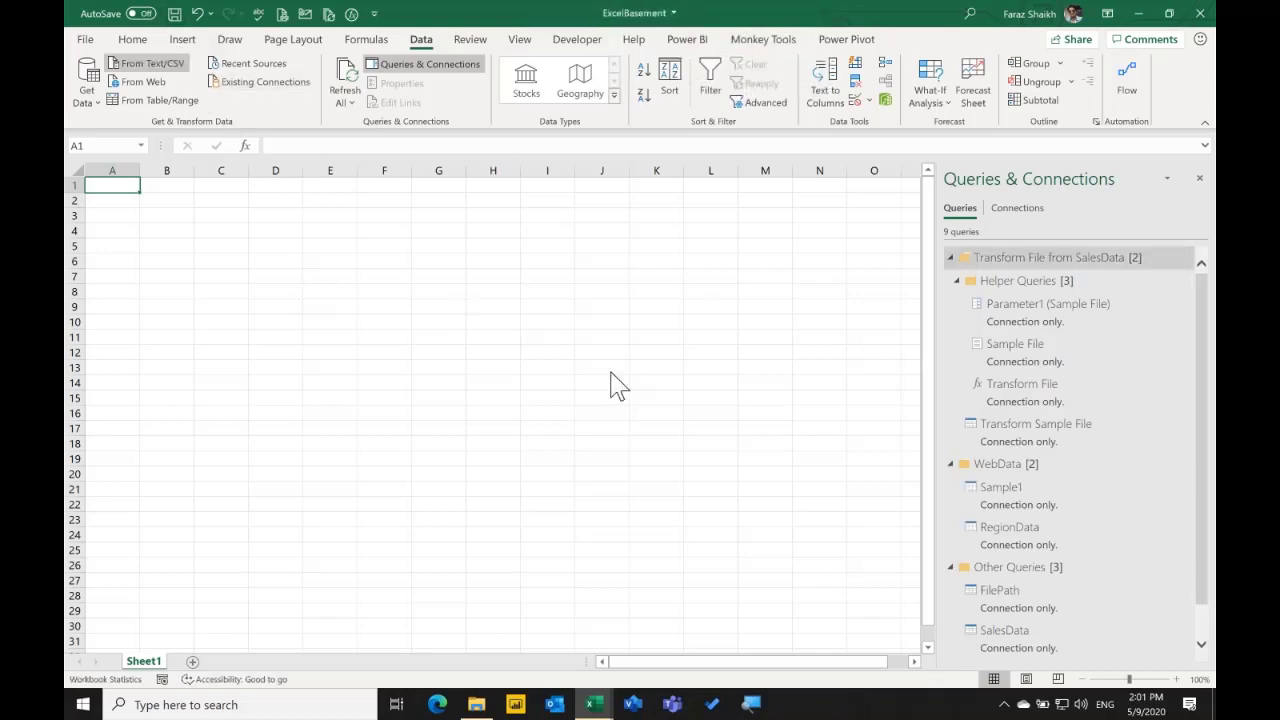
# Preview the RegionData query, reopen Transform Sample File to review its columns, and return to the worksheet.
pyautogui.scroll(-1, 955, 540)
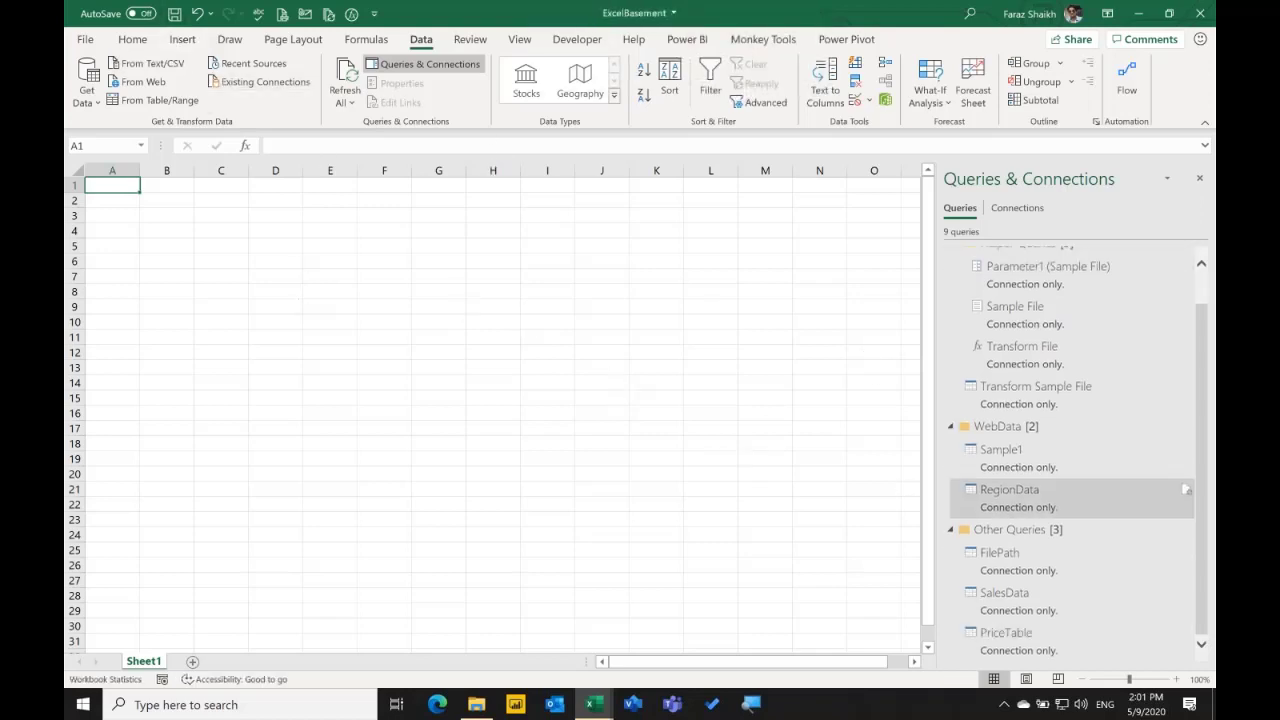
pyautogui.click(995, 505)
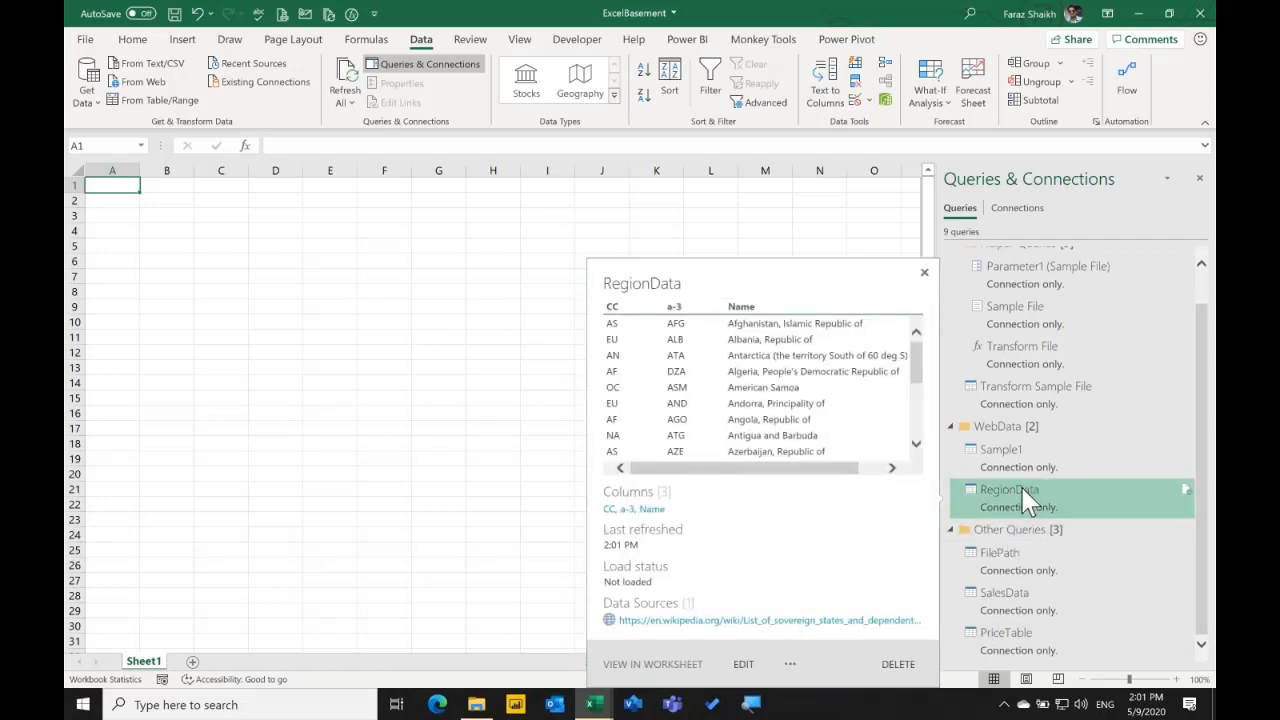
pyautogui.doubleClick(1023, 400)
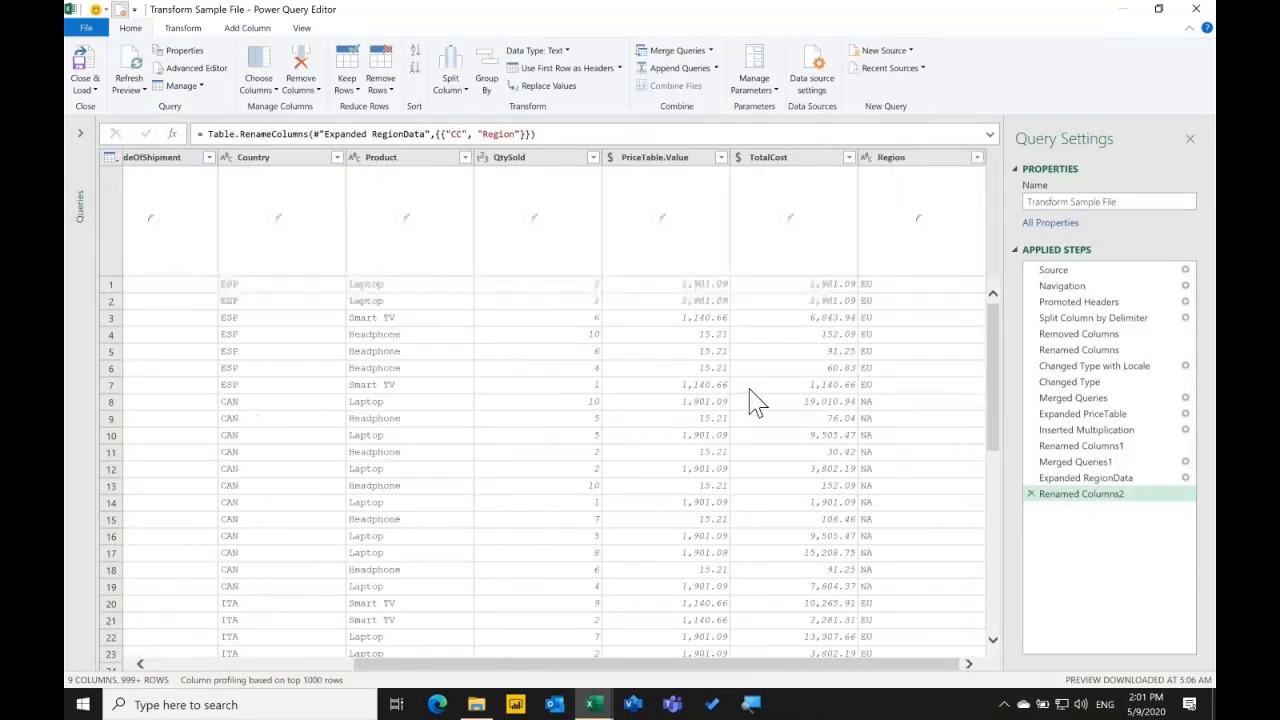
pyautogui.click(82, 58)
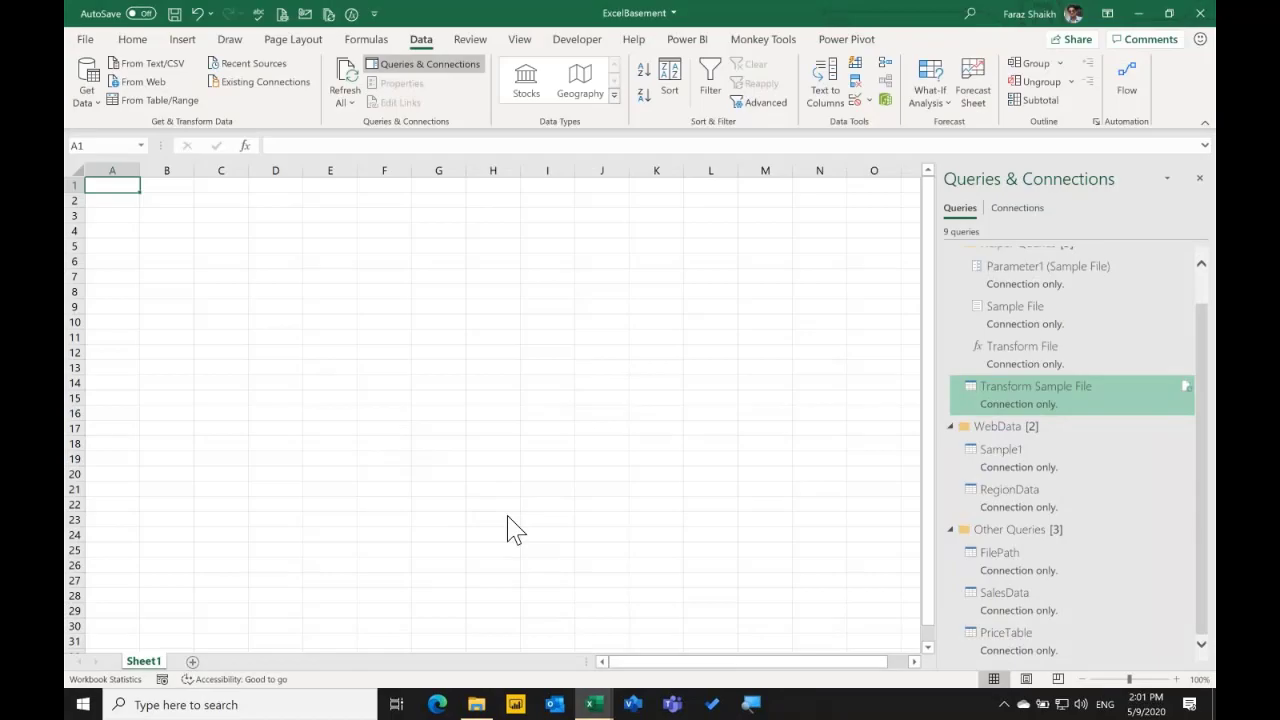
# Switch to PowerPoint and copy the continent code list from AF - Africa to SA - South America on the Web link slide.
pyautogui.hotkey('ctrl', 'Left')
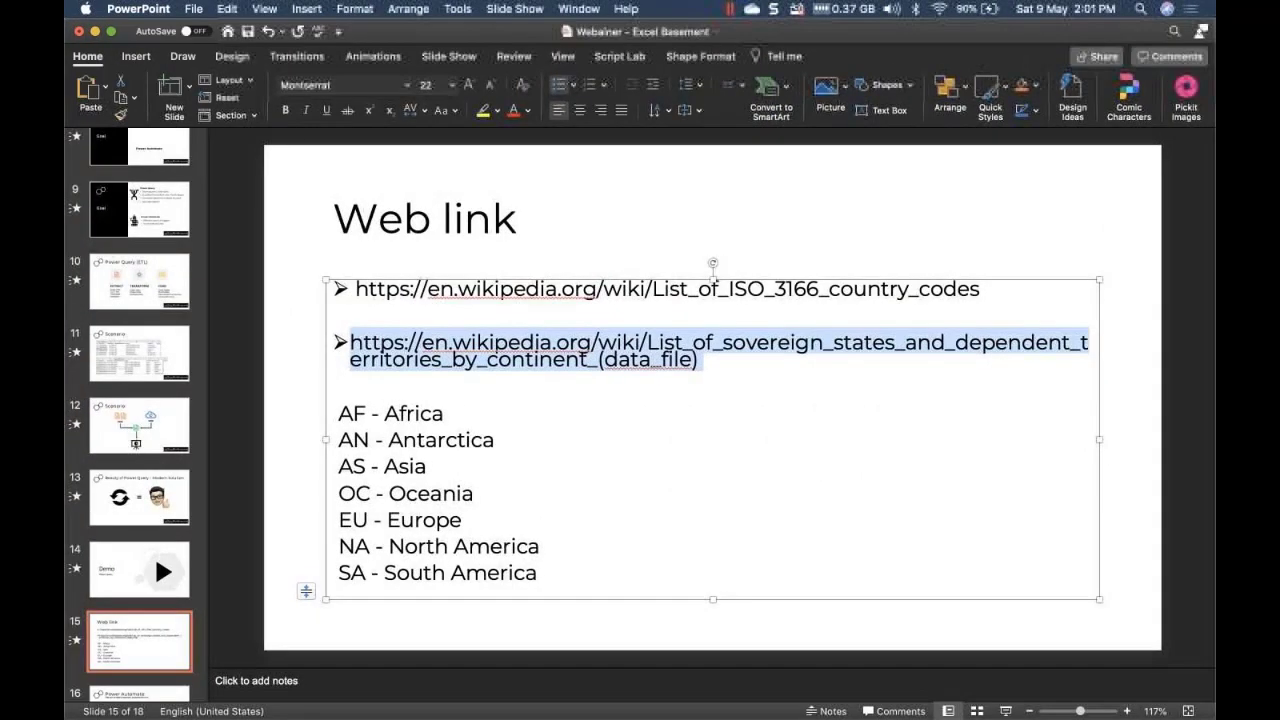
pyautogui.click(543, 572)
pyautogui.moveTo(400, 477); pyautogui.dragTo(341, 415)
pyautogui.hotkey('ctrl', 'c')
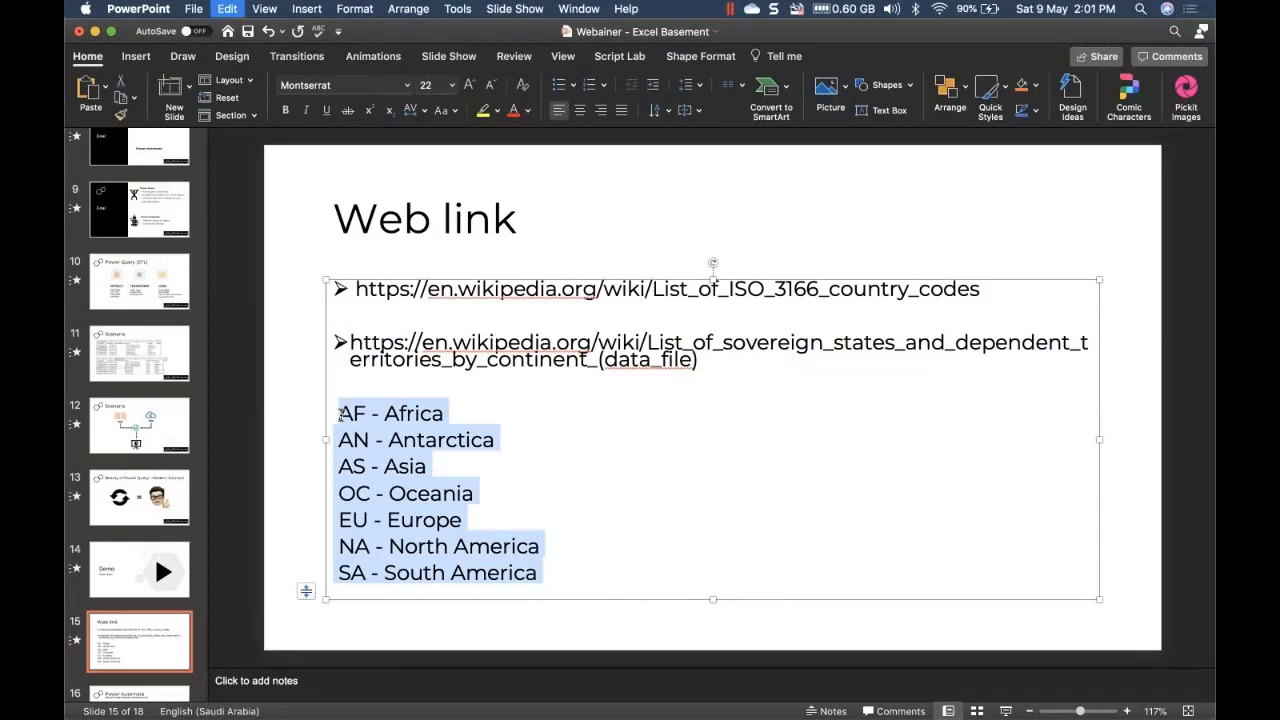
# Return to Excel and paste the copied continent code list into Sheet1 starting at cell A1.
pyautogui.hotkey('ctrl', 'Right')
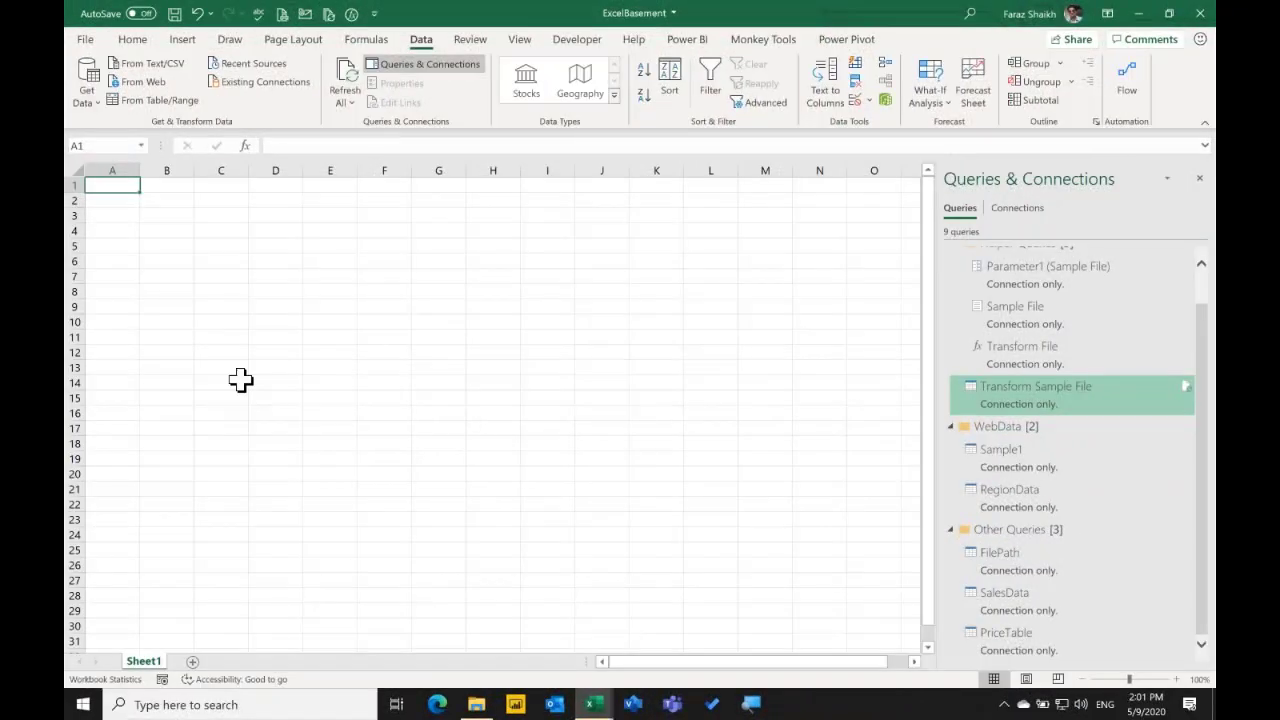
pyautogui.click(240, 379)
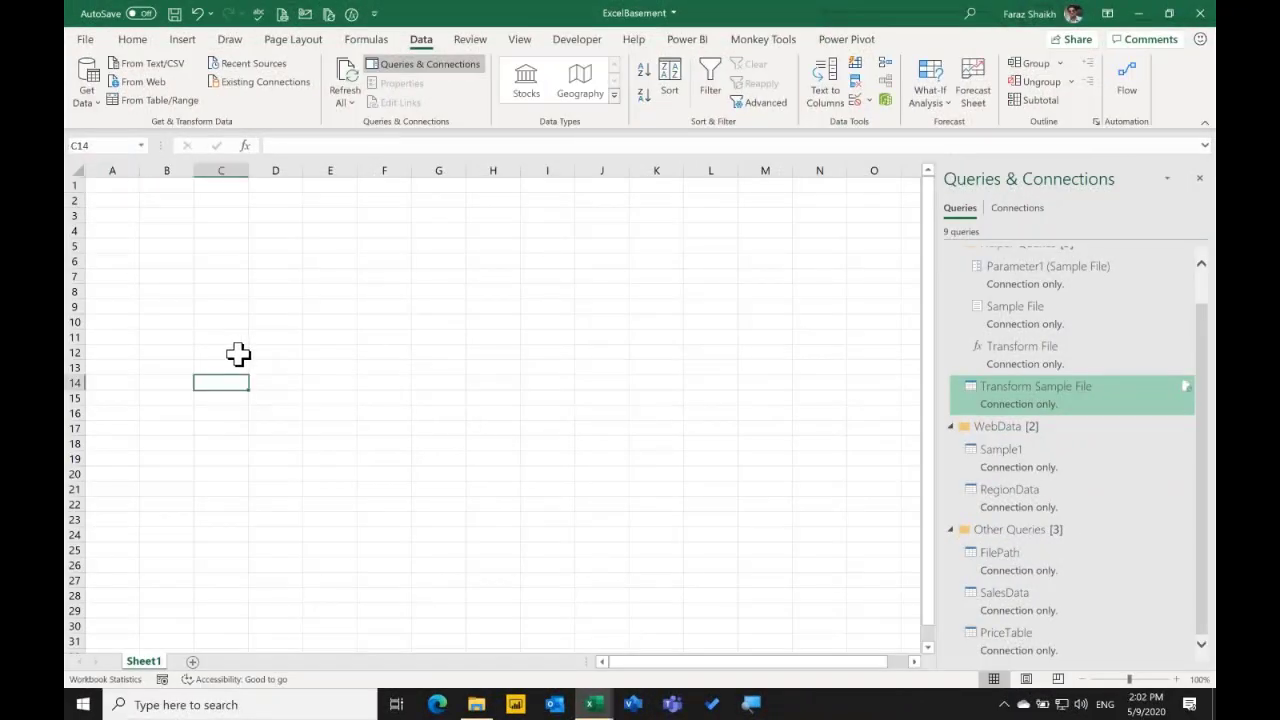
pyautogui.click(118, 188)
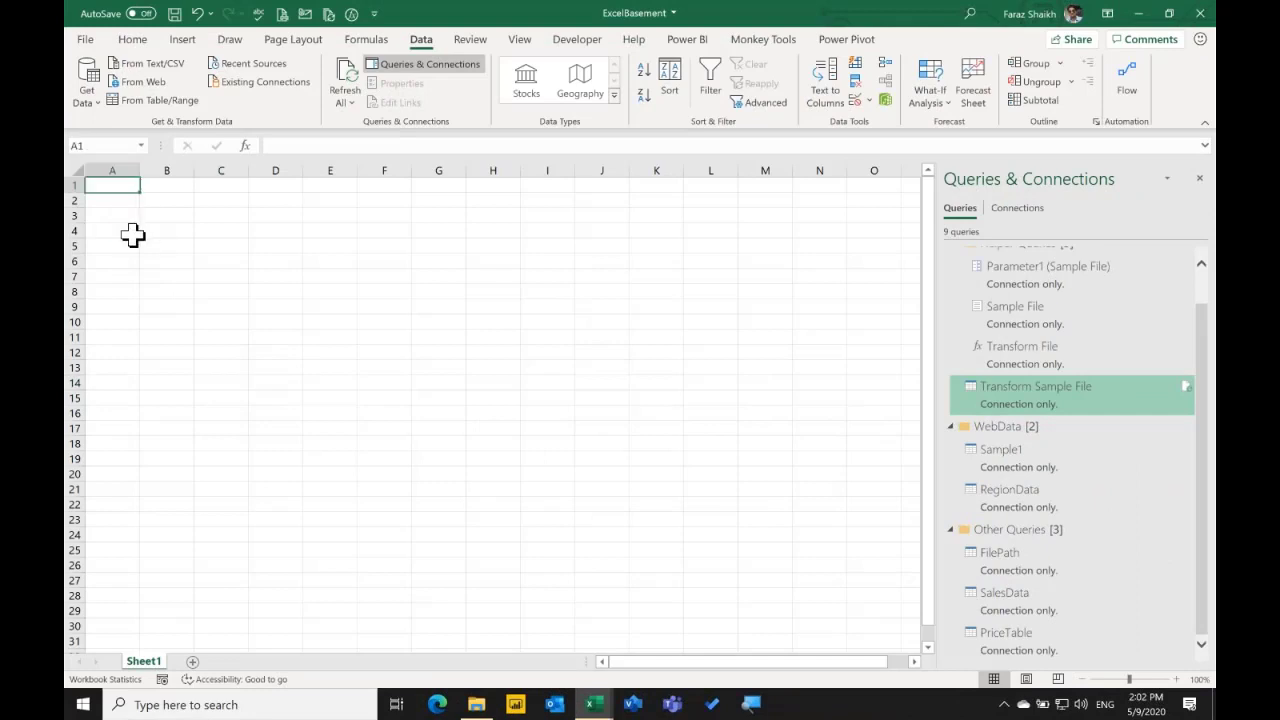
pyautogui.hotkey('ctrl', 'v')
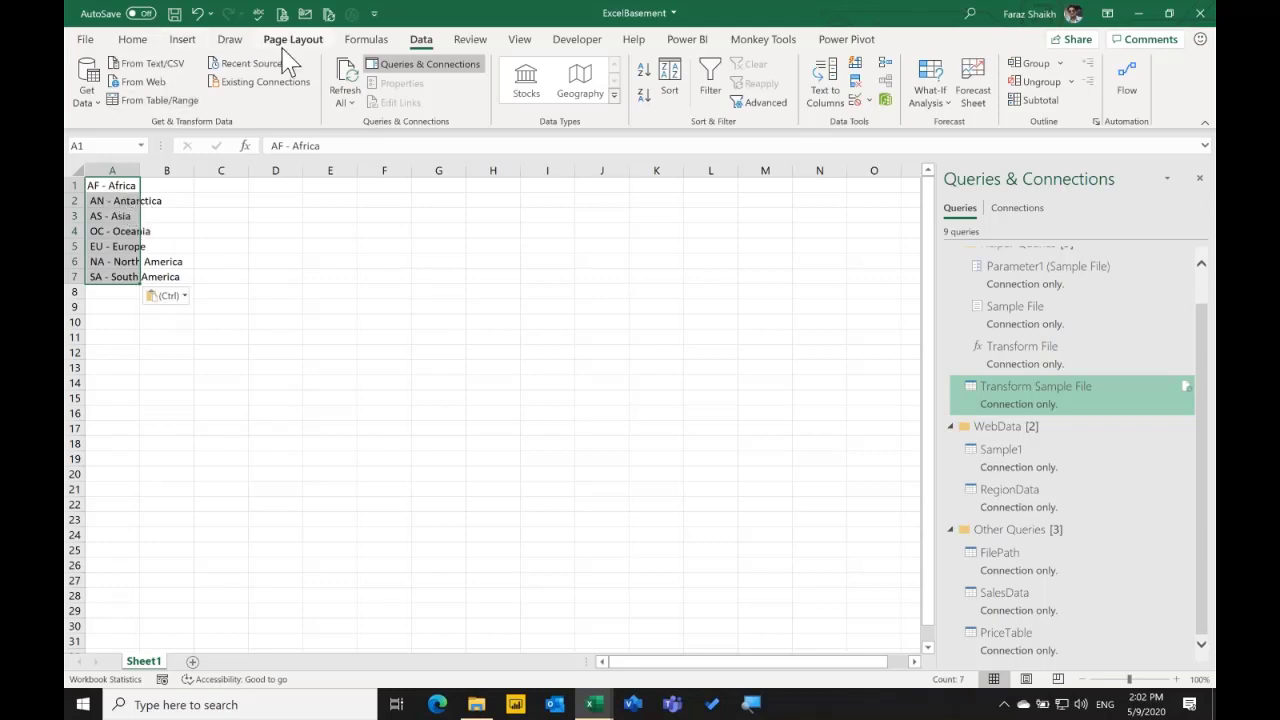
# Convert the pasted list into a table without existing headers and widen column A to fit the region names.
pyautogui.hotkey('ctrl', 't')
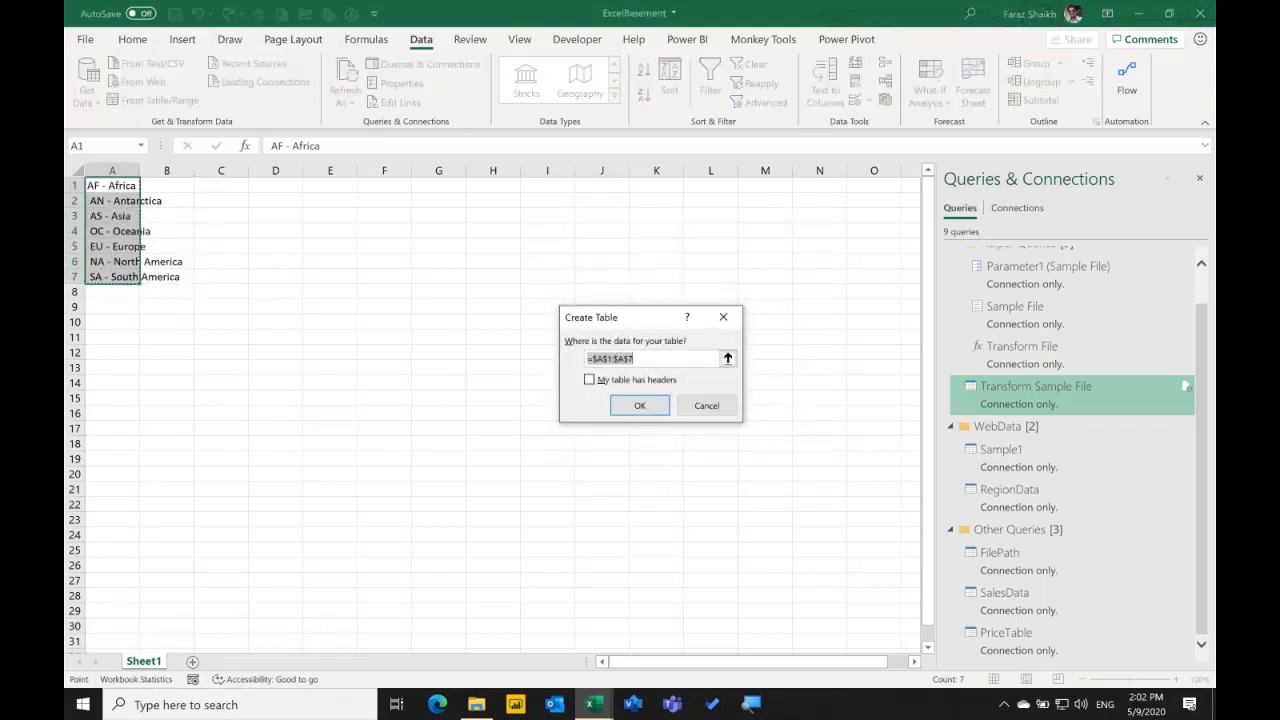
pyautogui.click(660, 410)
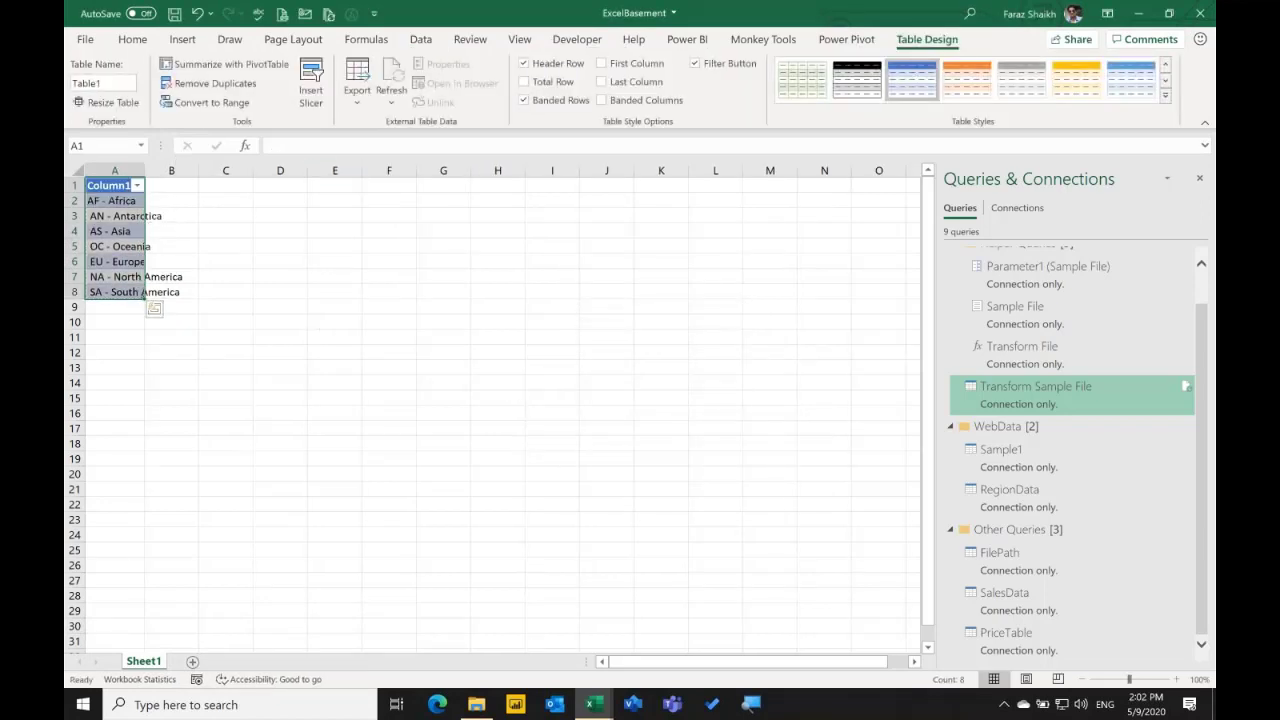
pyautogui.moveTo(145, 177); pyautogui.dragTo(180, 178)
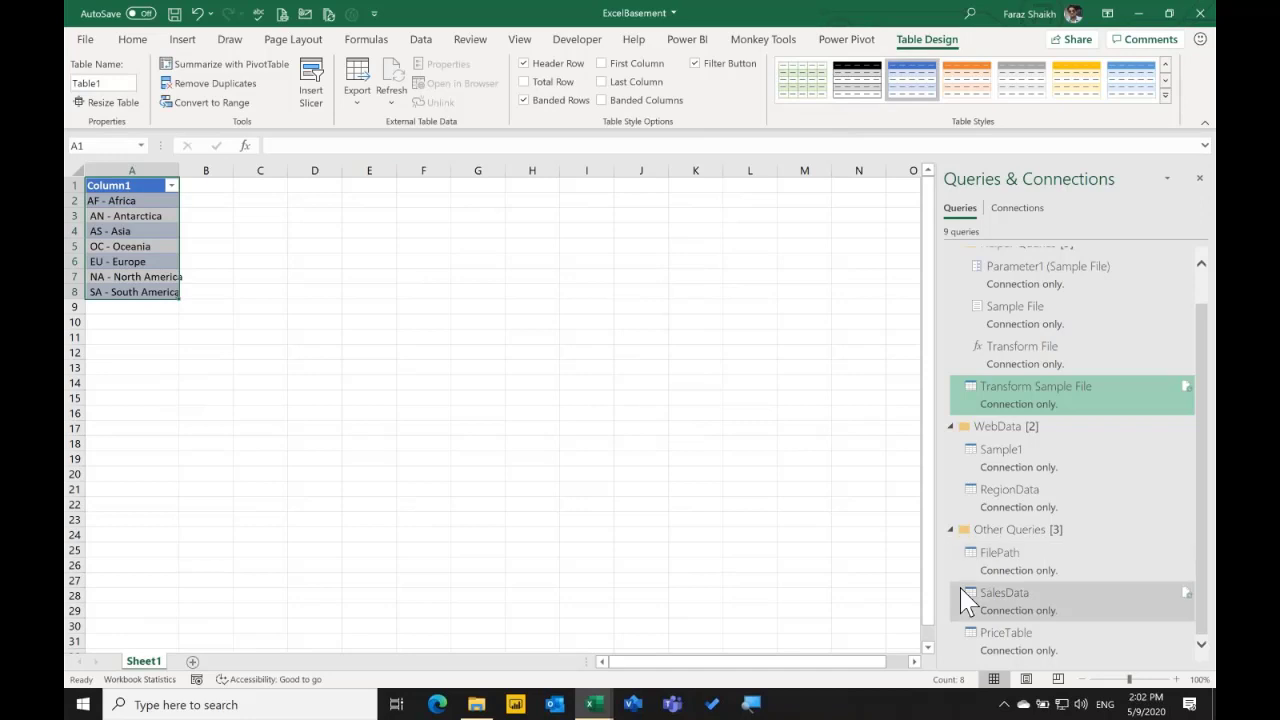
# Open the FilePath query in Power Query, create a blank query, and enter the formula =Excel.CurrentWorkbook().
pyautogui.click(975, 634)
pyautogui.doubleClick(1000, 558)
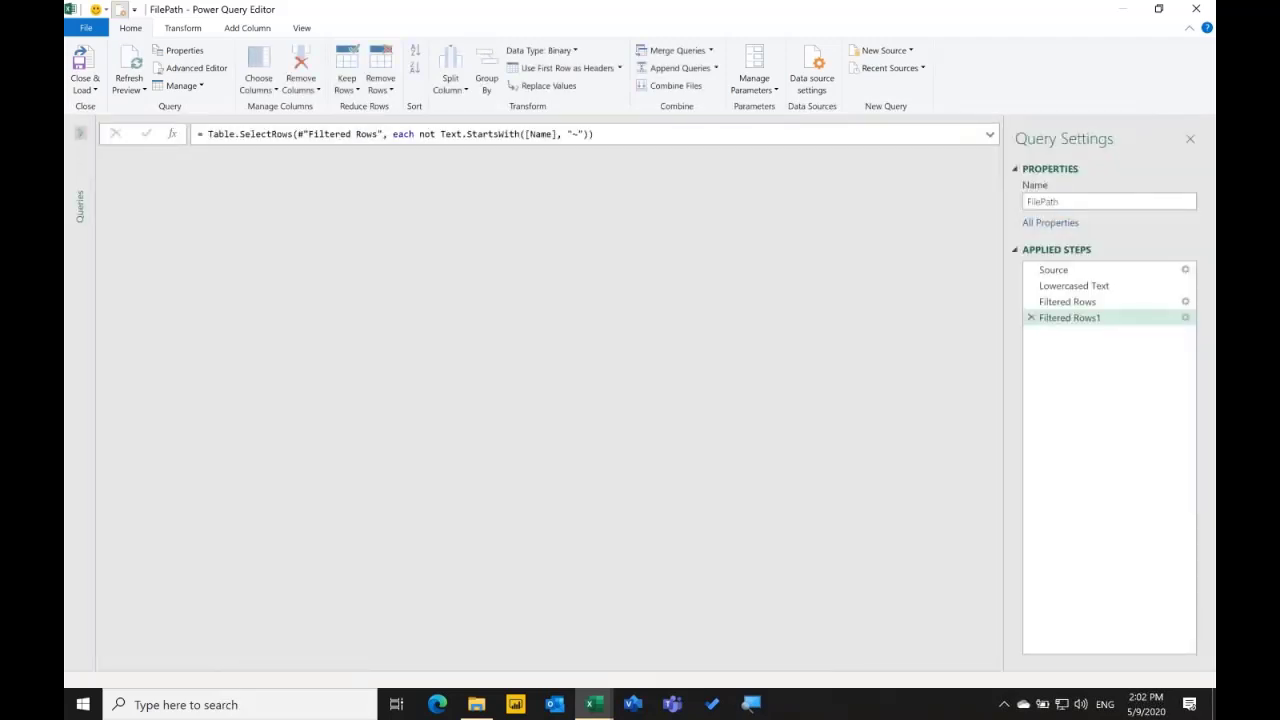
pyautogui.rightClick(167, 431)
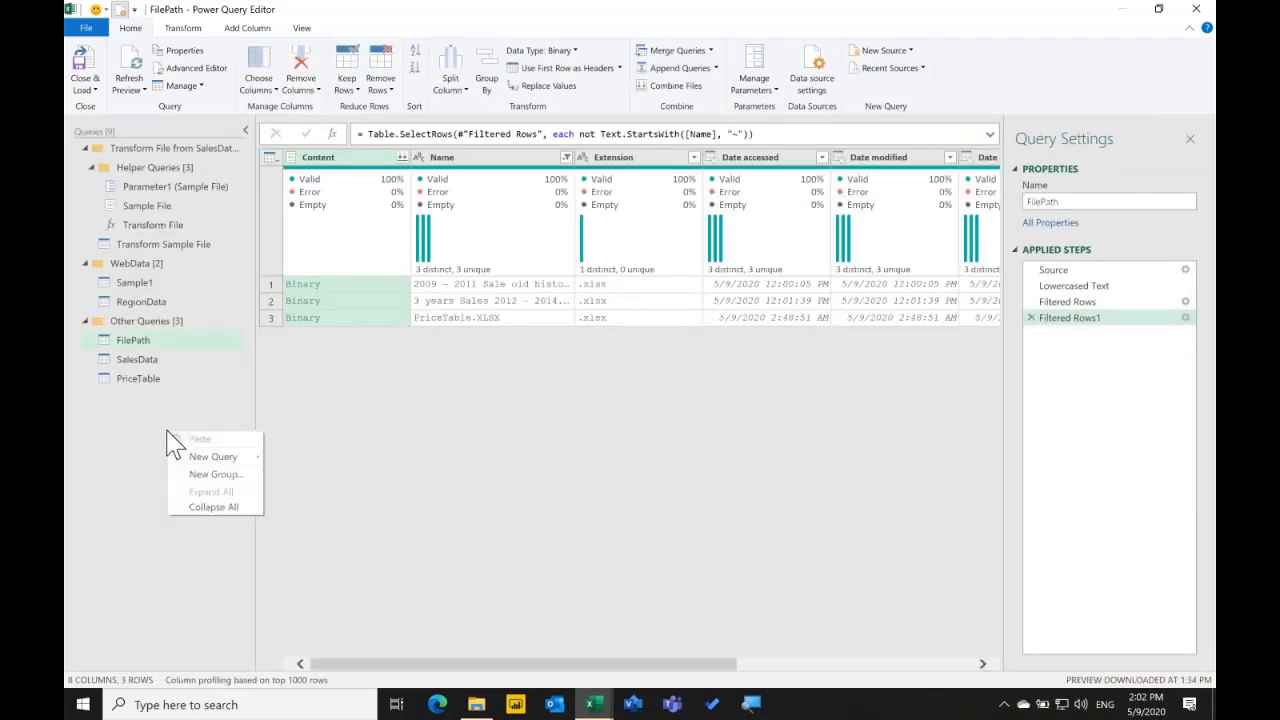
pyautogui.moveTo(214, 460)
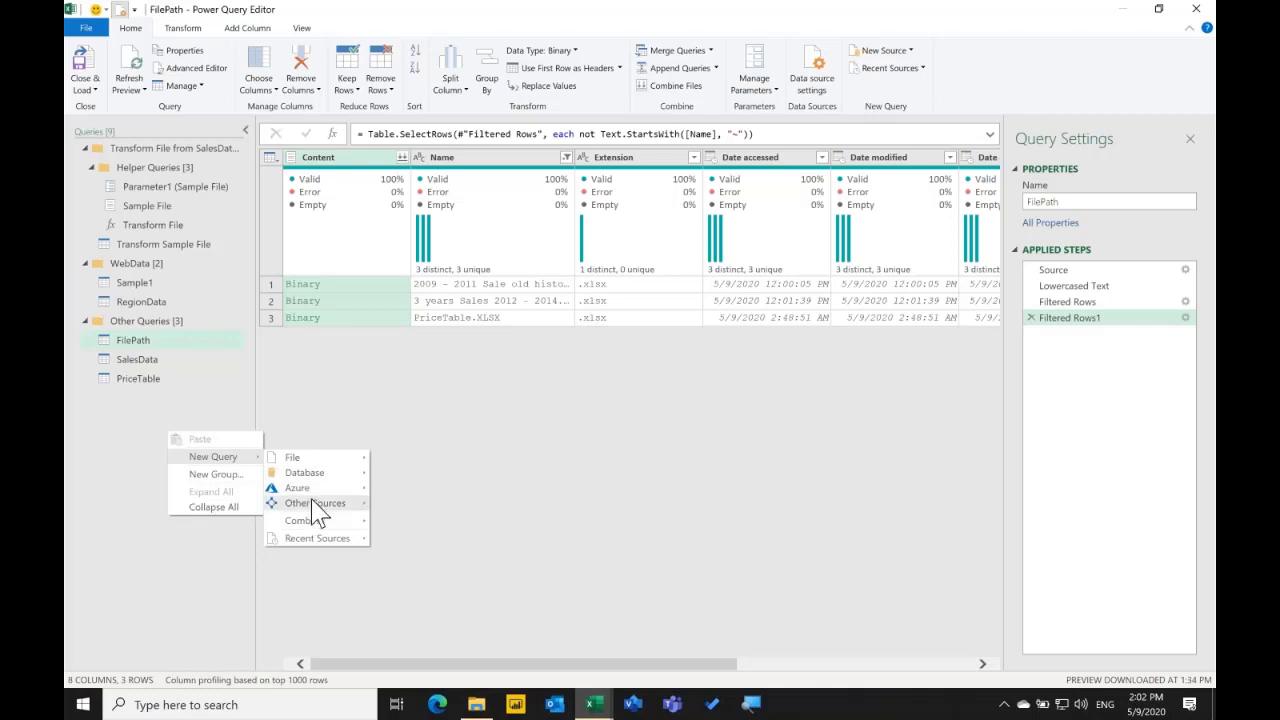
pyautogui.moveTo(318, 505)
pyautogui.click(389, 563)
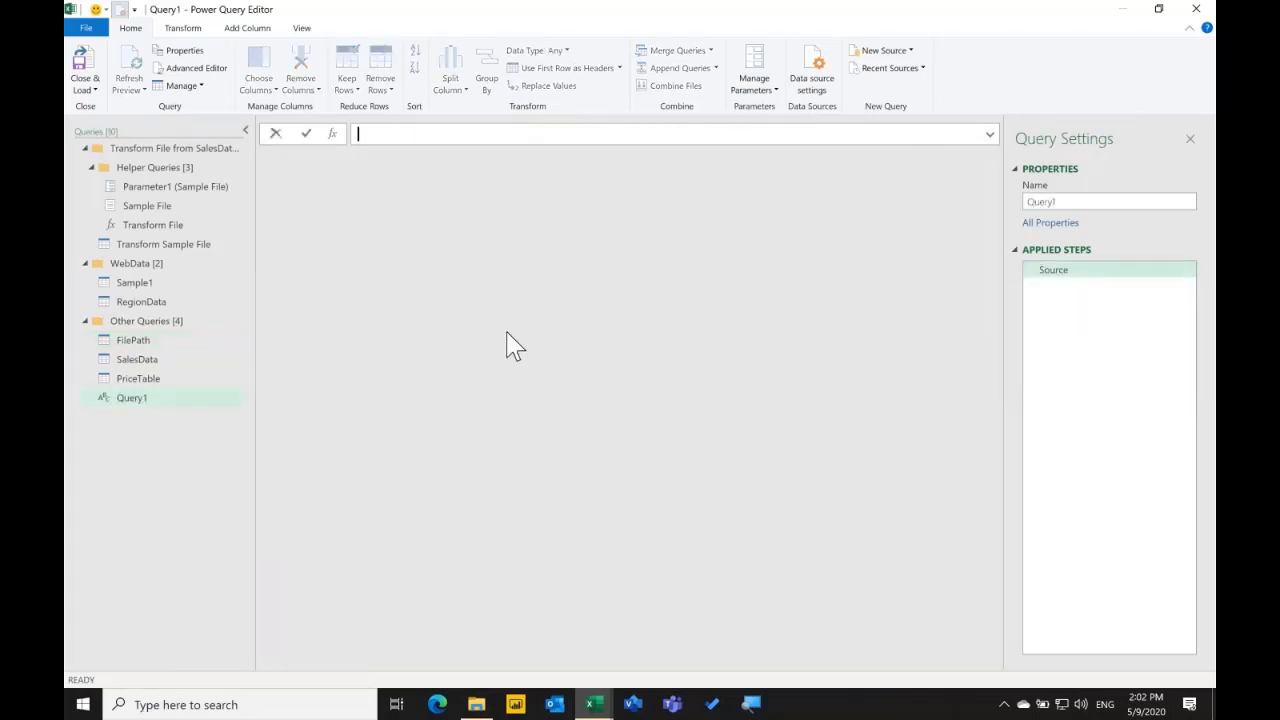
pyautogui.write('ex')
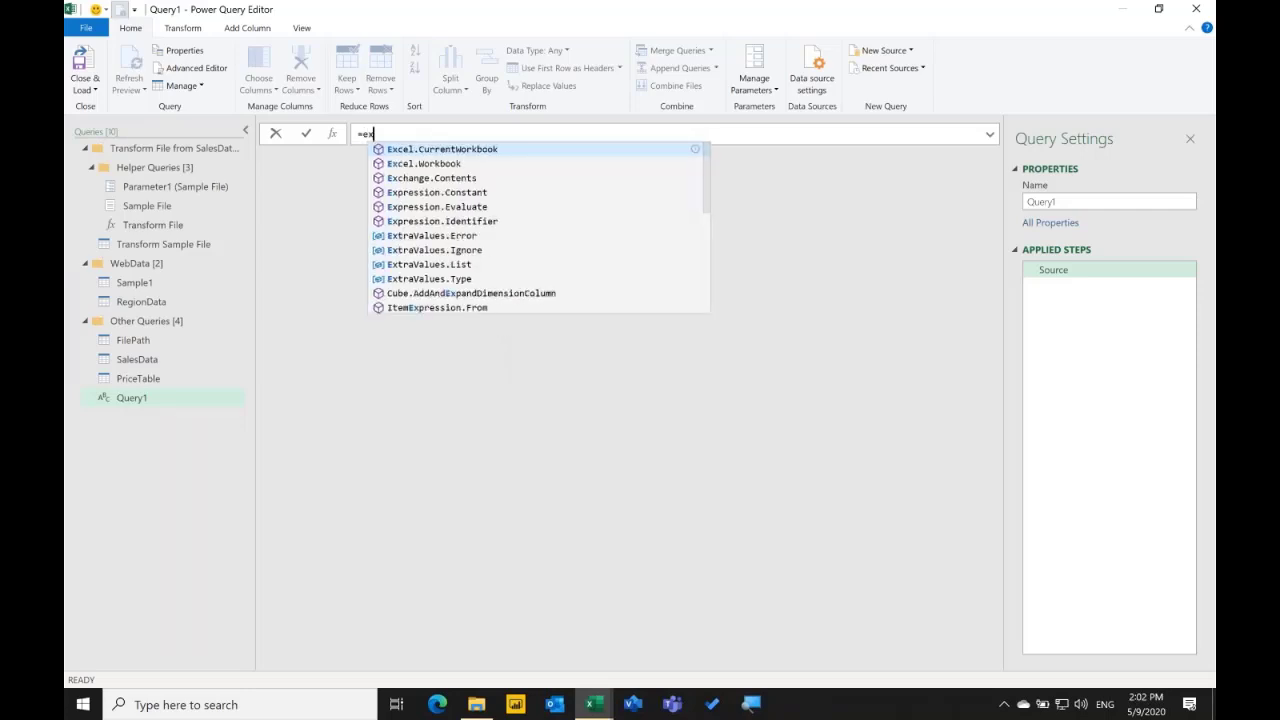
pyautogui.press('Tab')
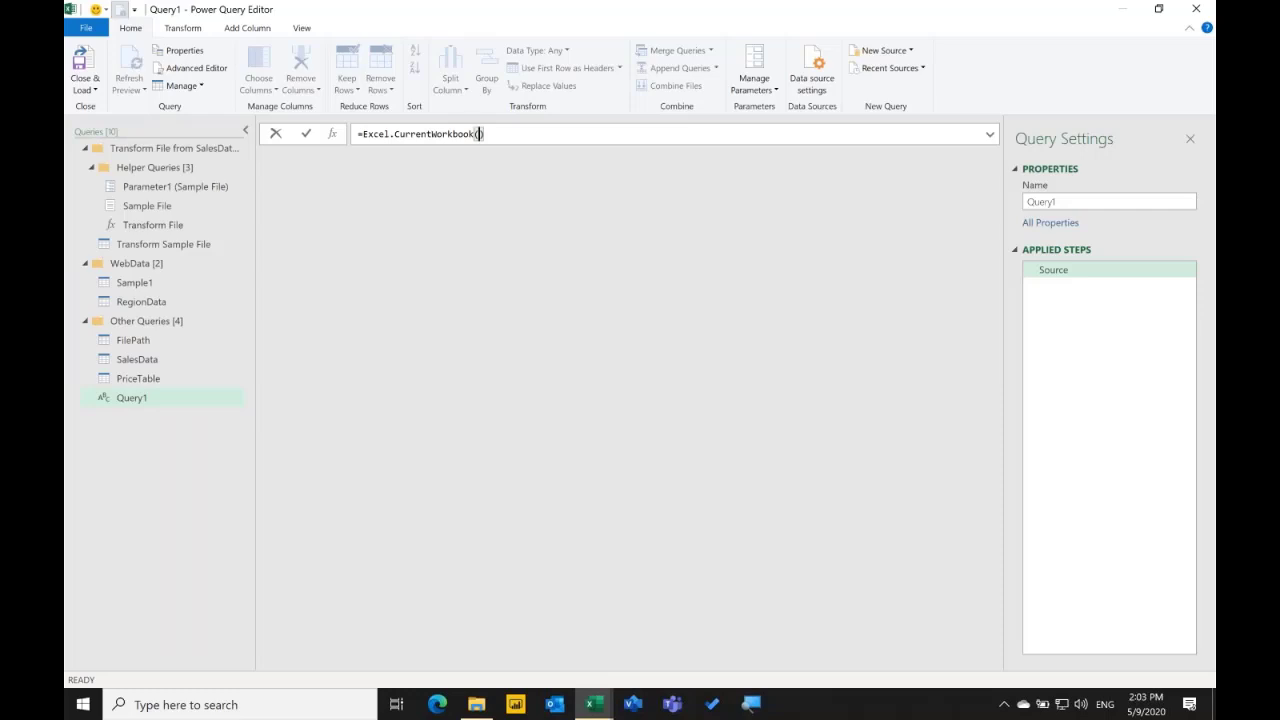
# Try the blank query's formula with a lowercase w, as =Excel.Currentworkbook().
pyautogui.click(437, 133)
pyautogui.press('BackSpace')
pyautogui.write('w')
pyautogui.press('Return')
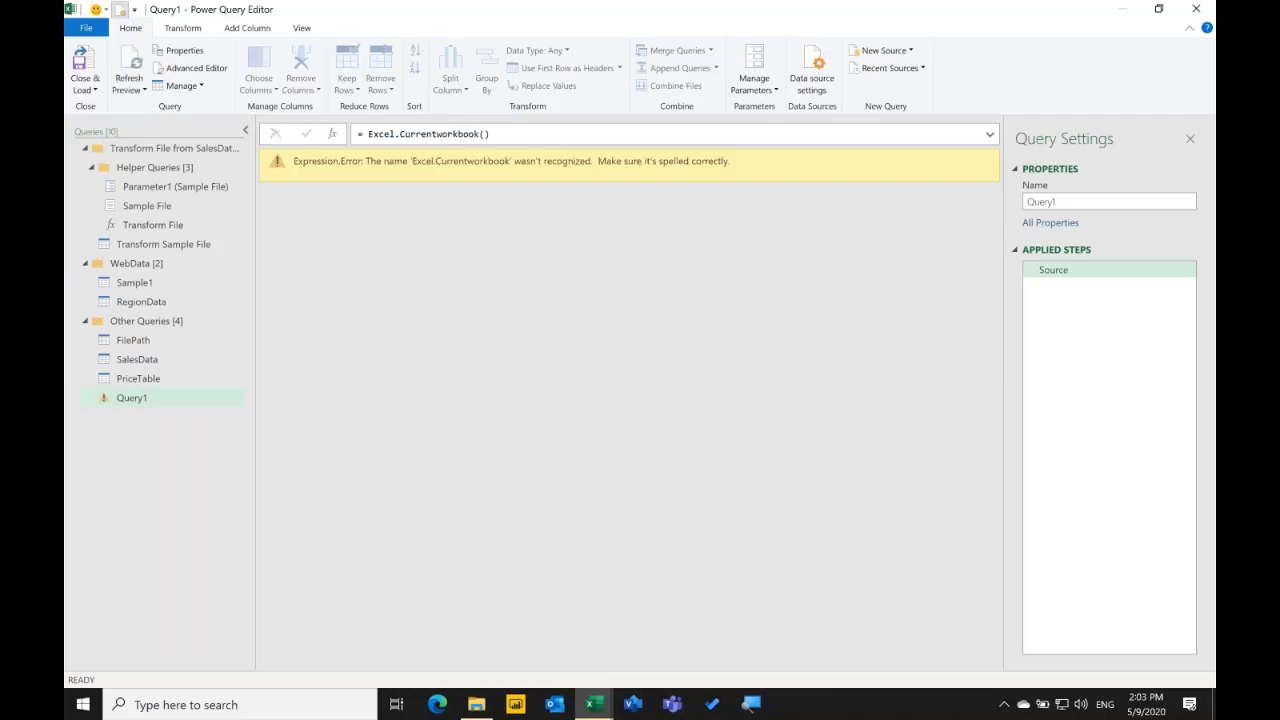
# Correct the source formula to =Excel.CurrentWorkbook() with a capital W and apply it.
pyautogui.click(443, 133)
pyautogui.press('BackSpace')
pyautogui.press('Return')
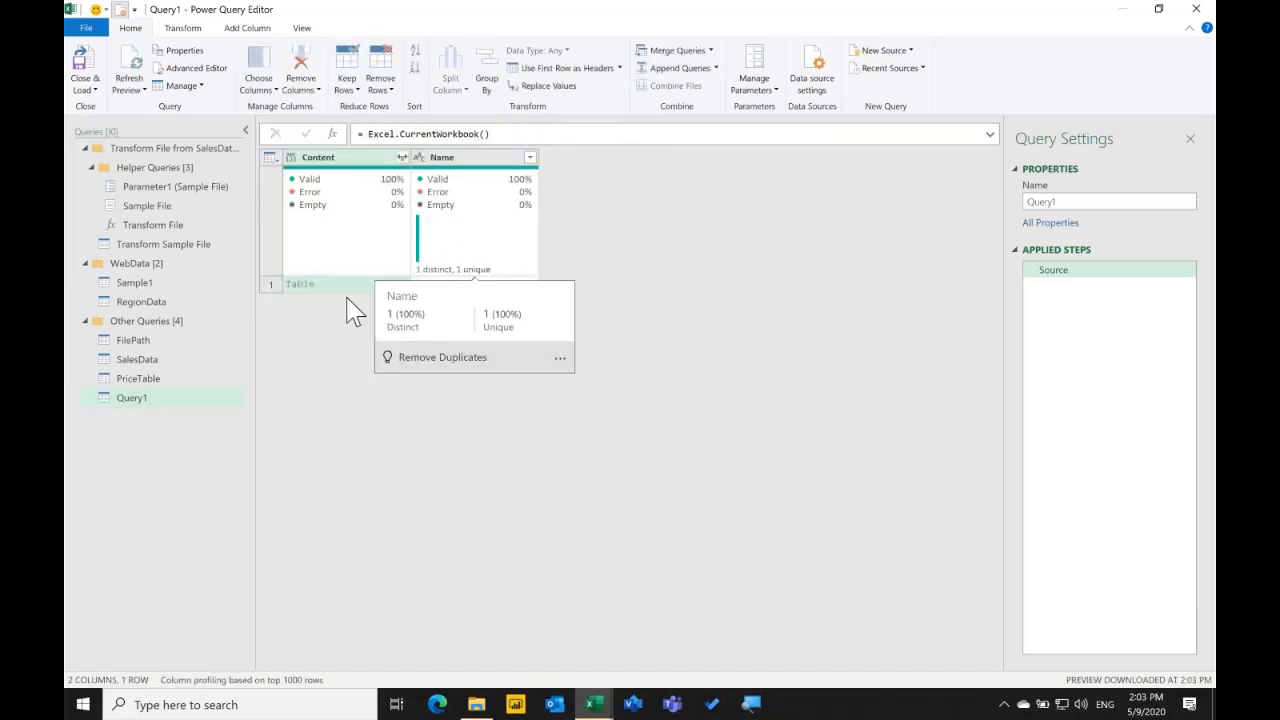
# Open the table in the Content column and split Column1 at each hyphen with a custom delimiter.
pyautogui.click(311, 287)
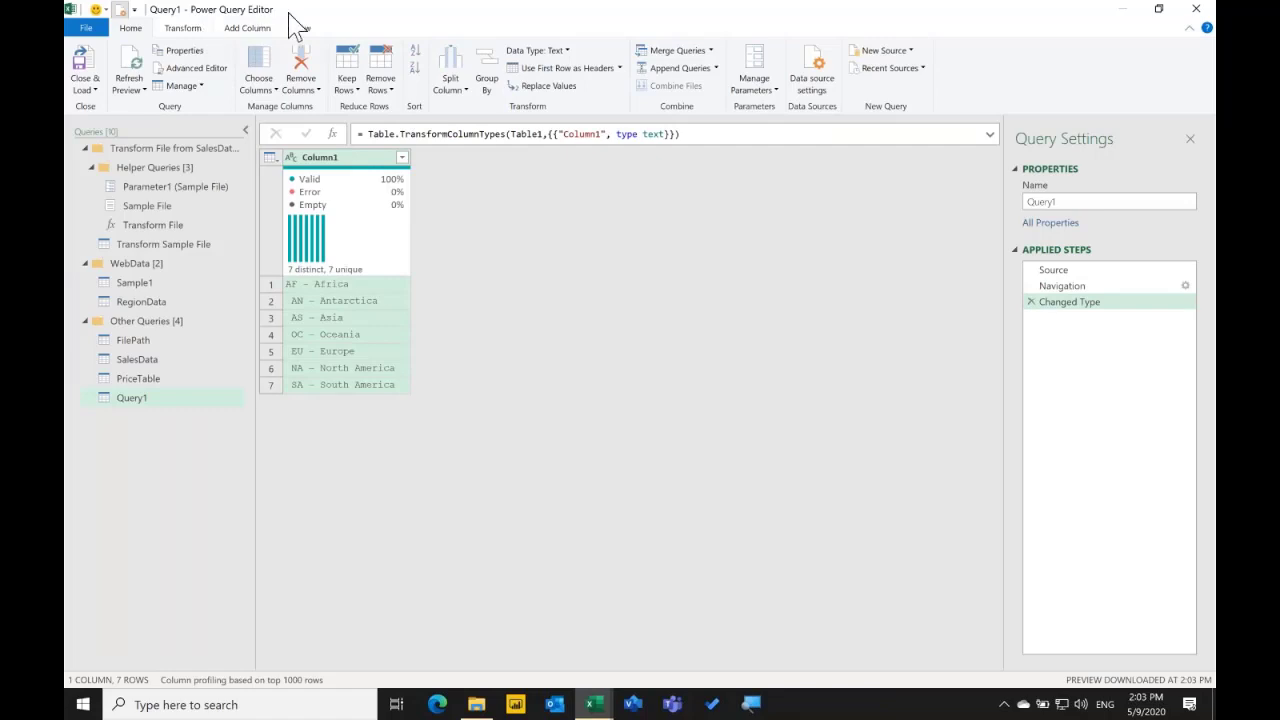
pyautogui.click(195, 28)
pyautogui.click(519, 80)
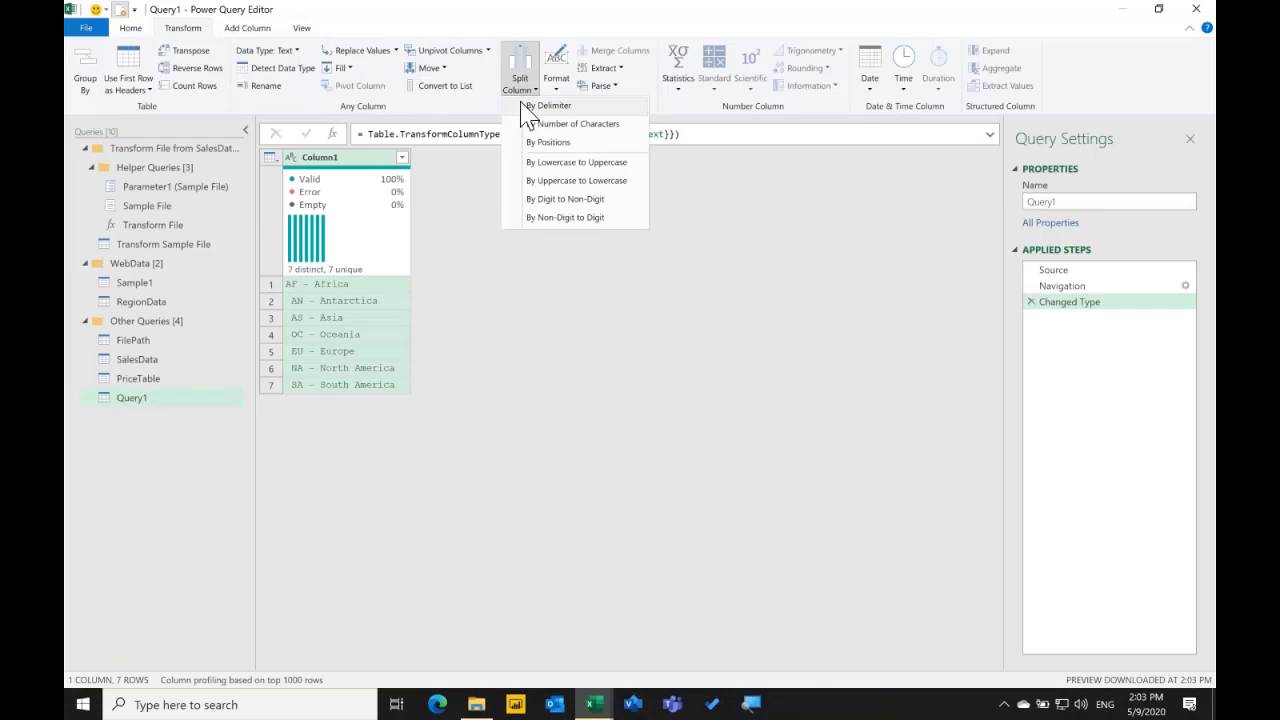
pyautogui.click(548, 105)
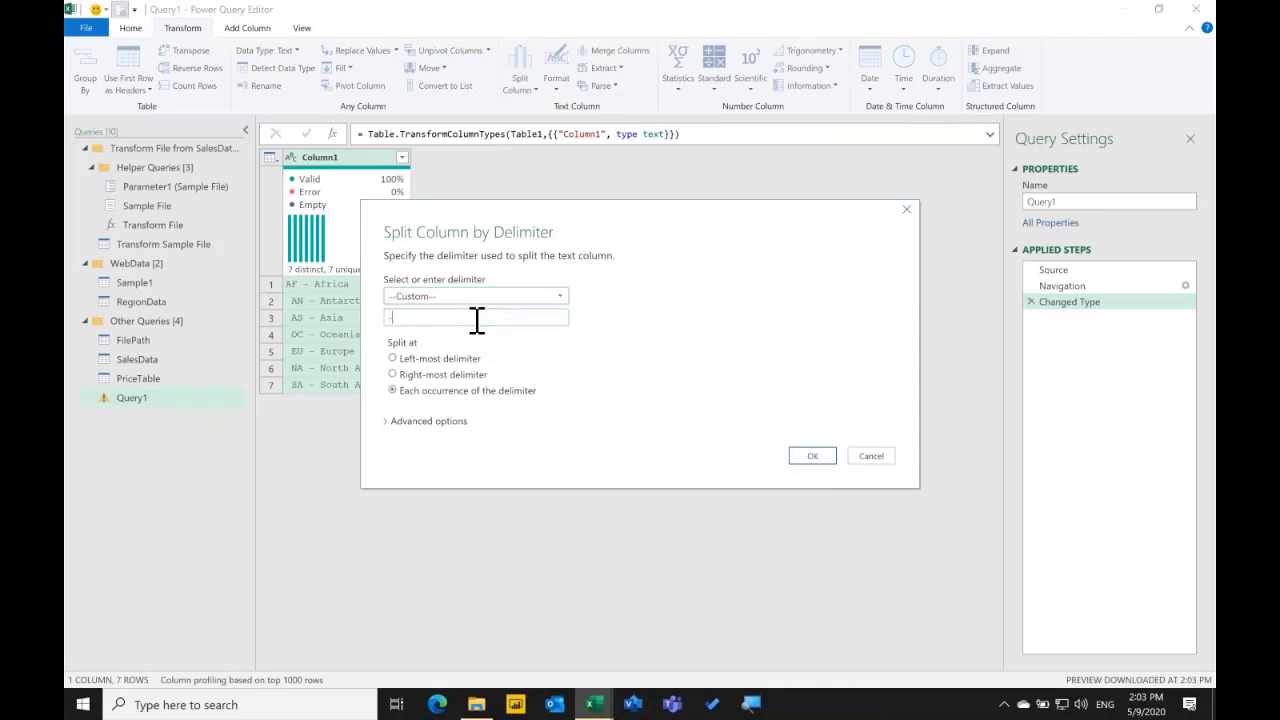
pyautogui.click(813, 458)
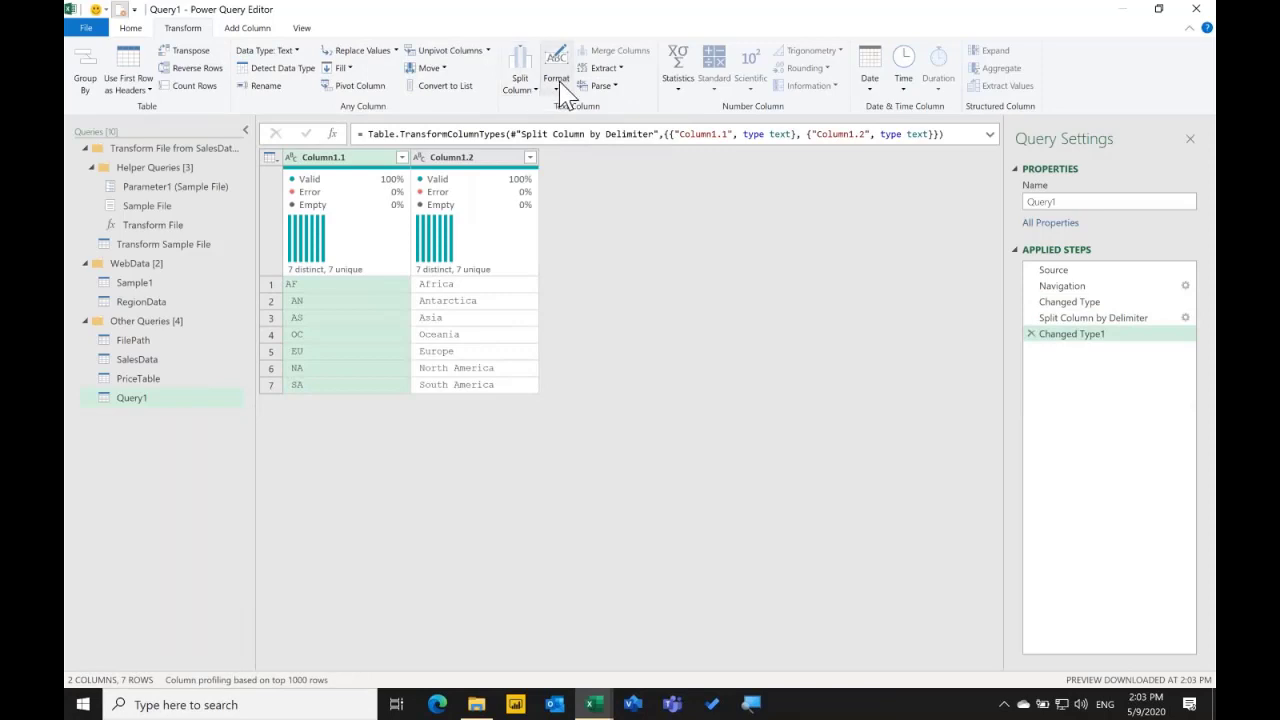
# Trim and clean the text of the continent codes in Column1.1.
pyautogui.click(556, 85)
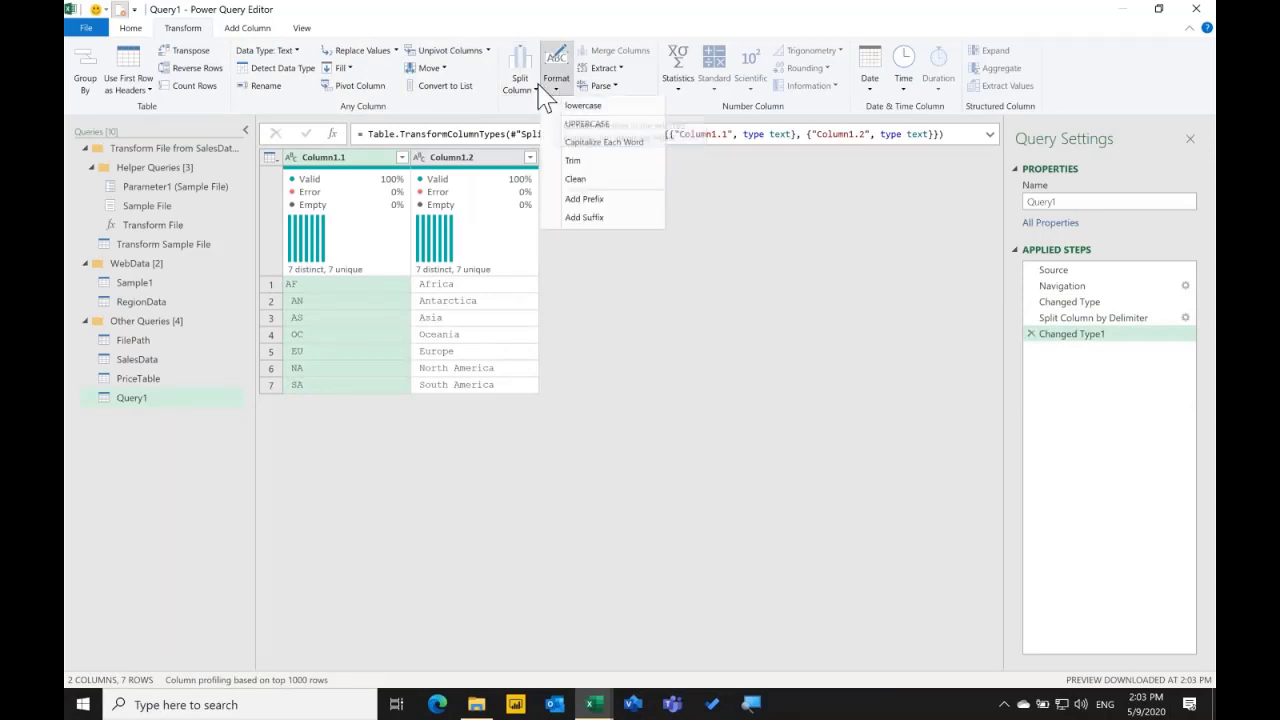
pyautogui.click(521, 86)
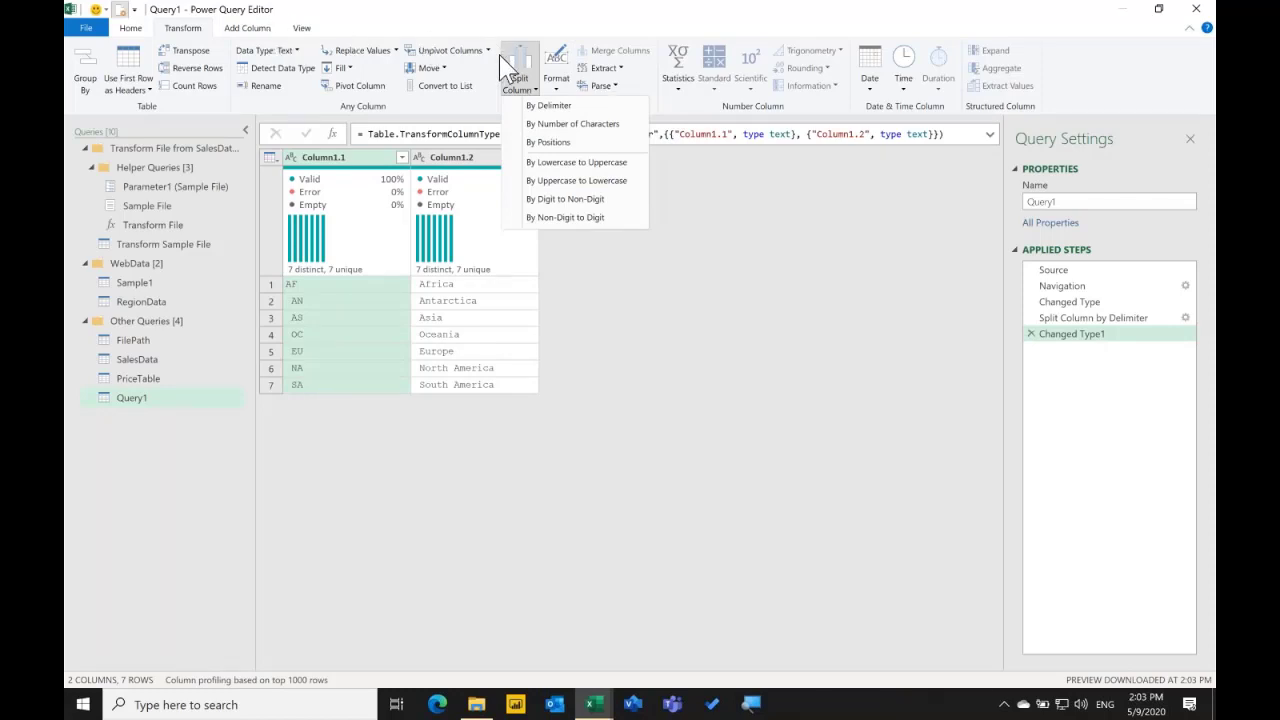
pyautogui.click(556, 85)
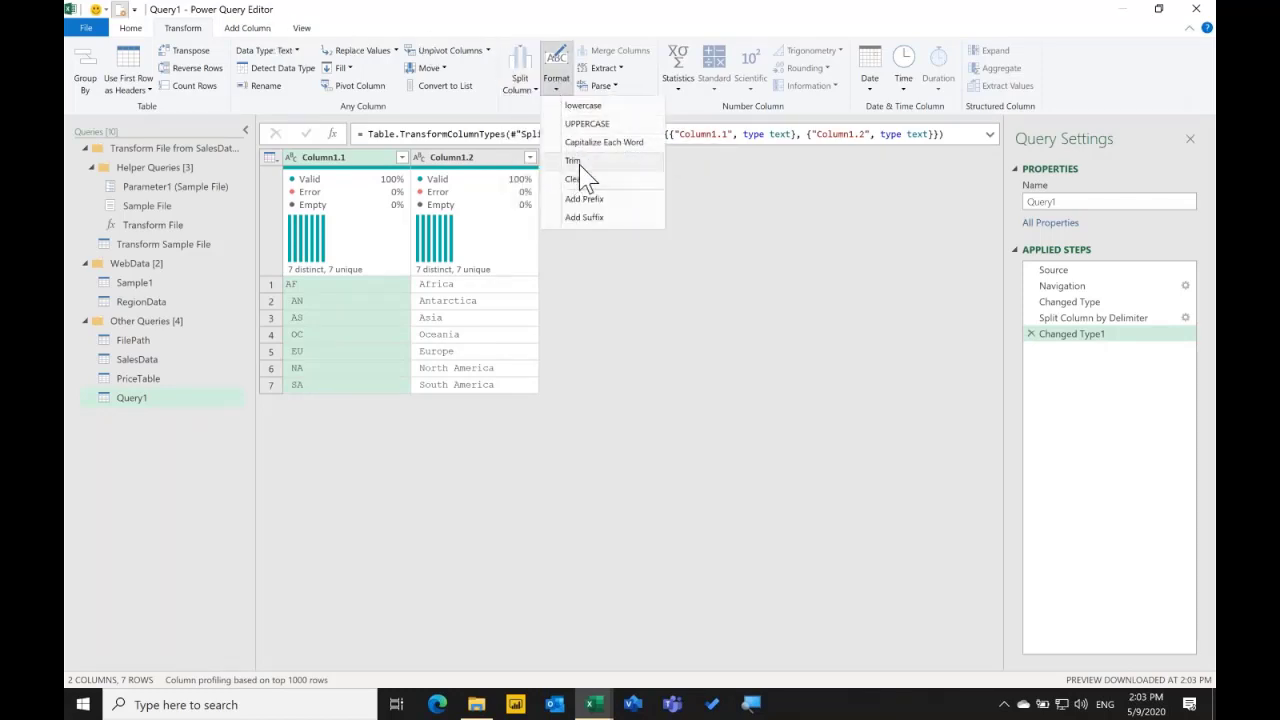
pyautogui.click(573, 160)
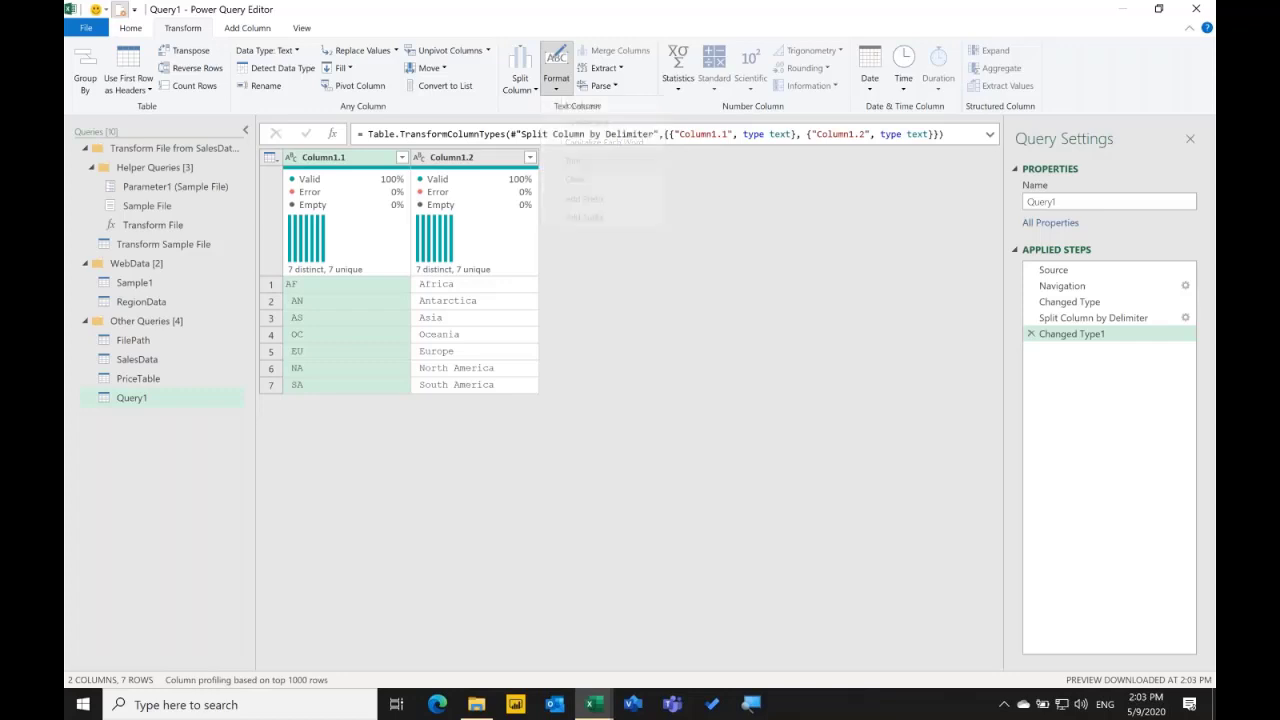
pyautogui.click(556, 80)
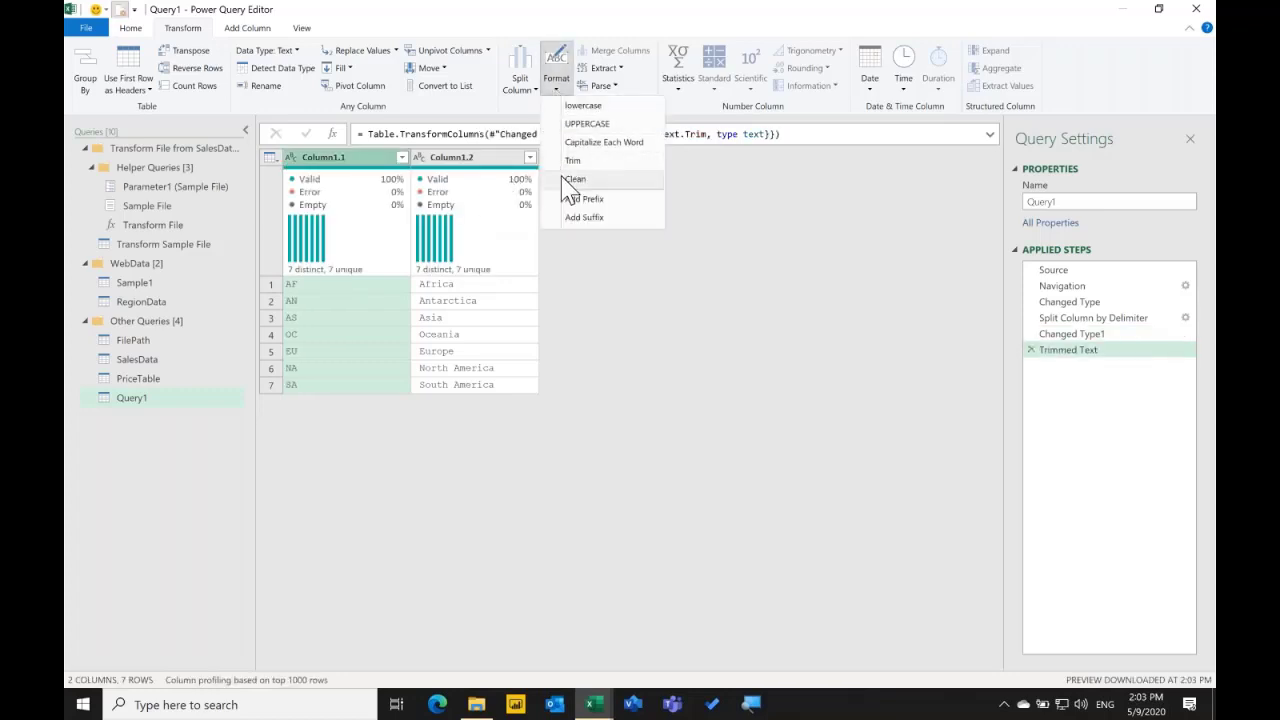
pyautogui.click(570, 180)
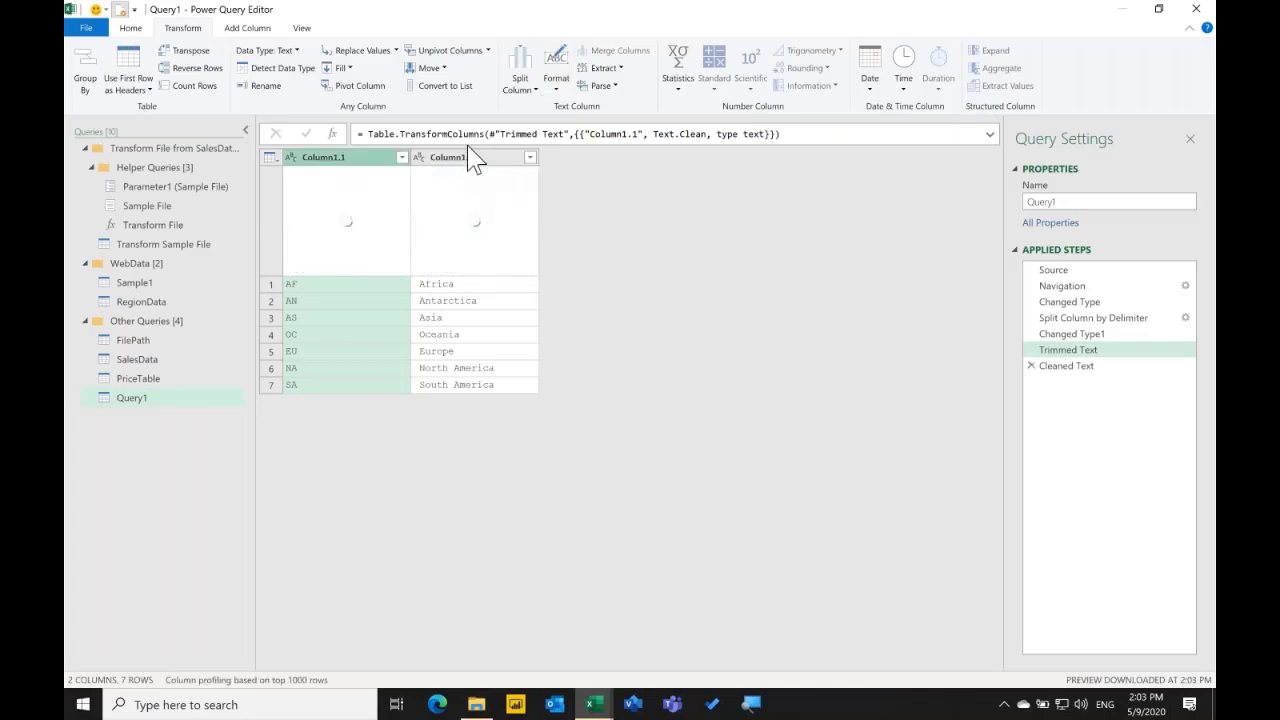
# Trim the text of the continent names in Column1.2.
pyautogui.click(467, 162)
pyautogui.click(555, 85)
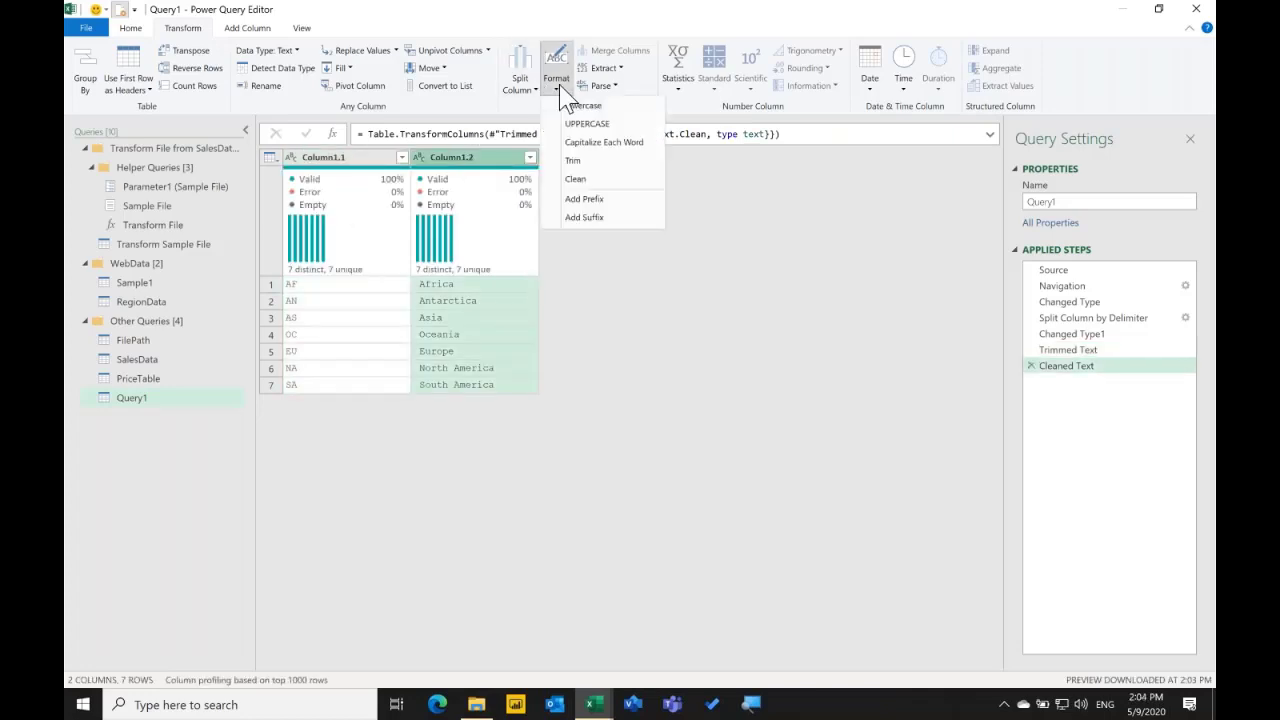
pyautogui.click(575, 180)
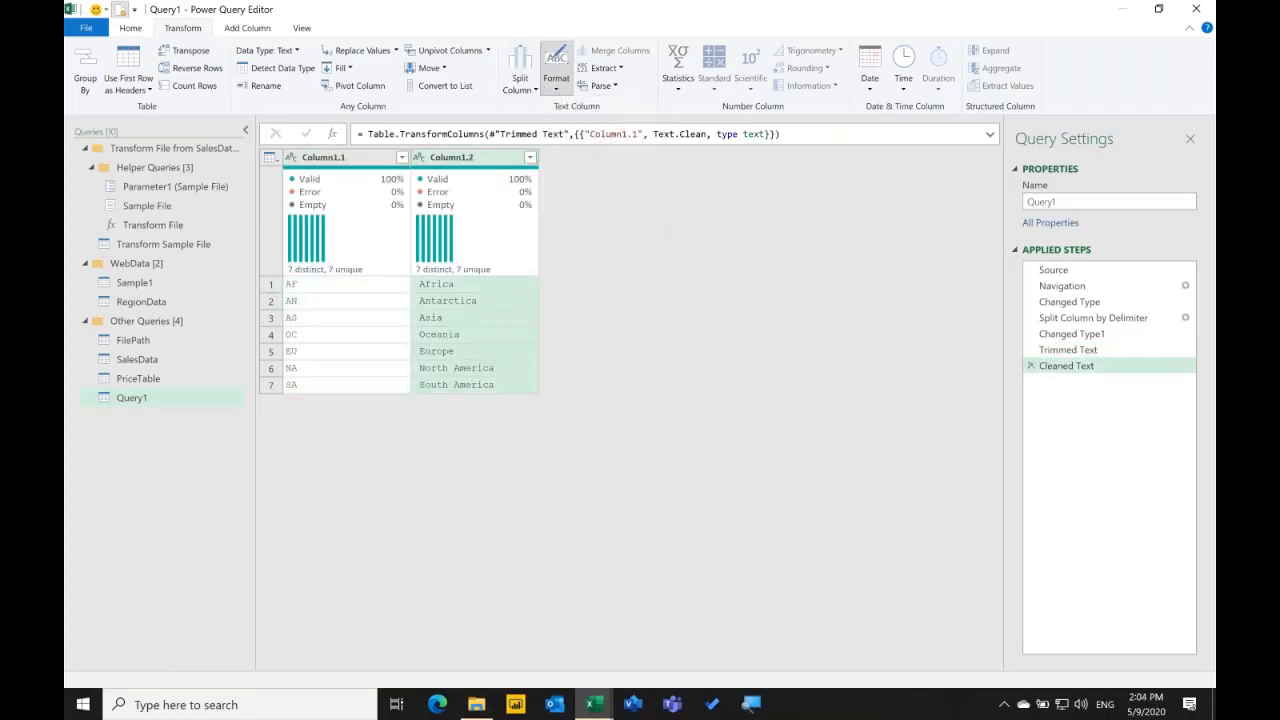
pyautogui.click(556, 80)
pyautogui.click(570, 163)
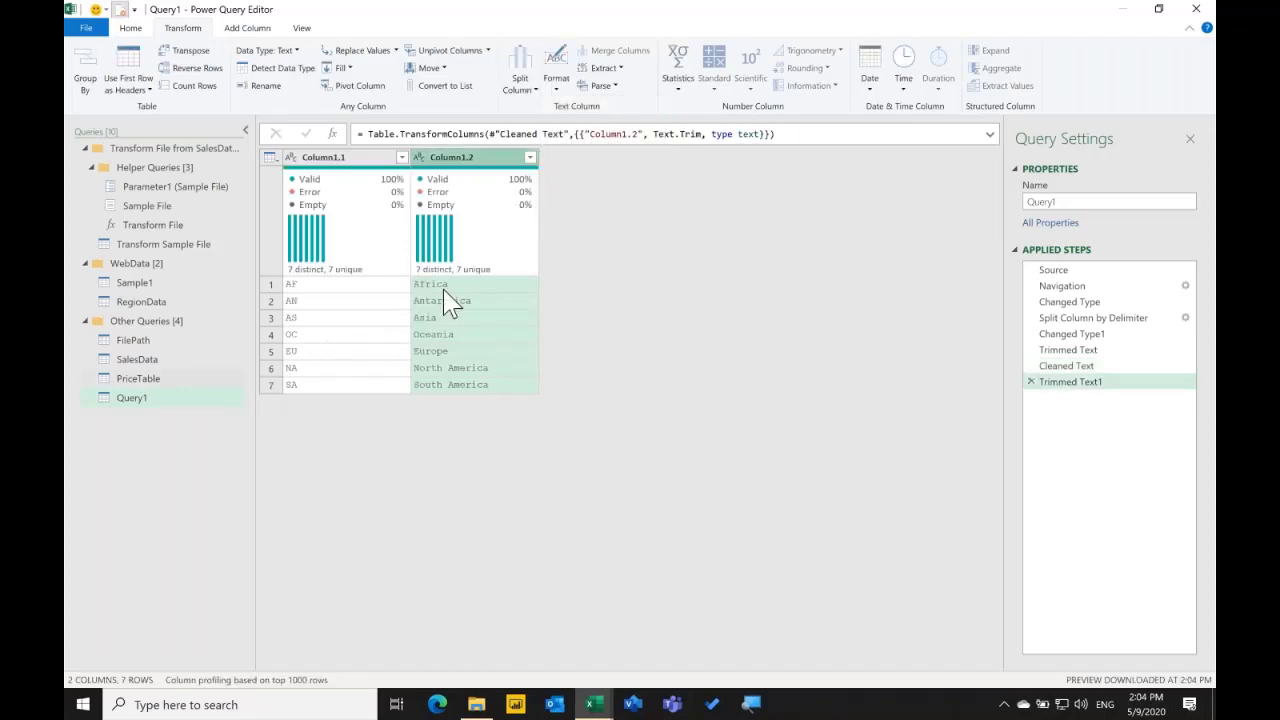
# Rename the query as RegionNames.
pyautogui.click(1028, 201)
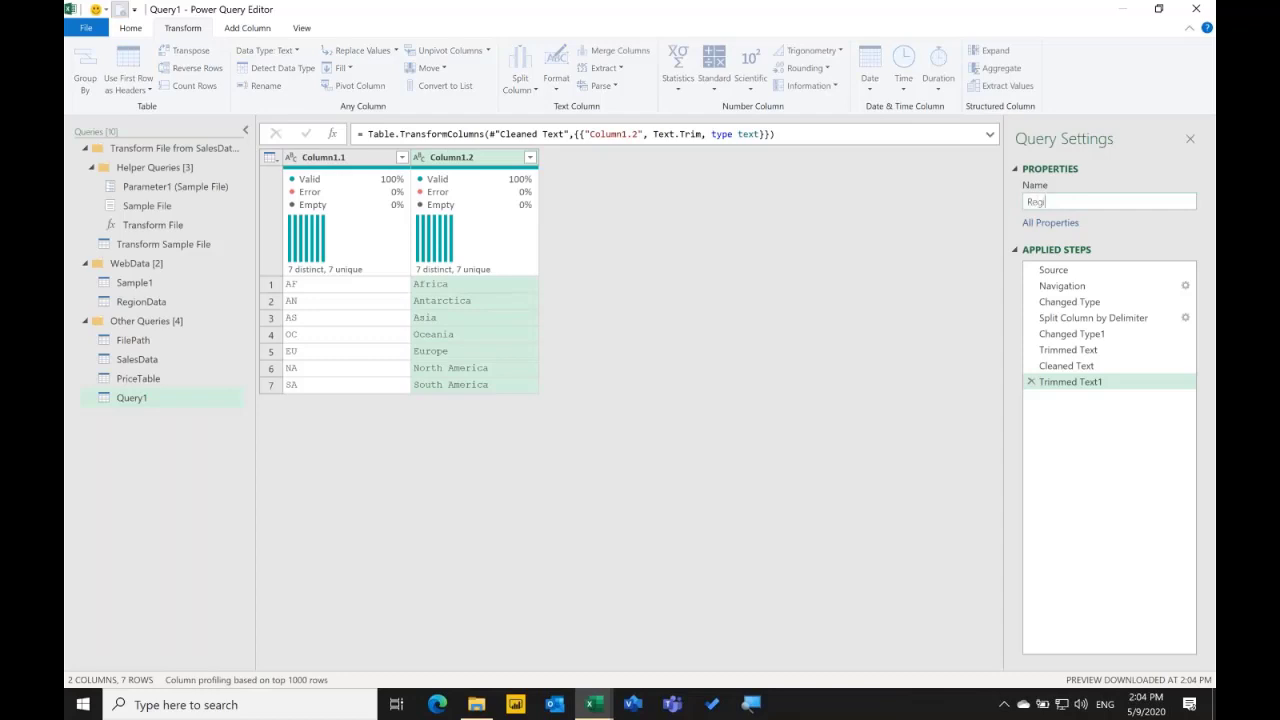
pyautogui.write('RegionNames')
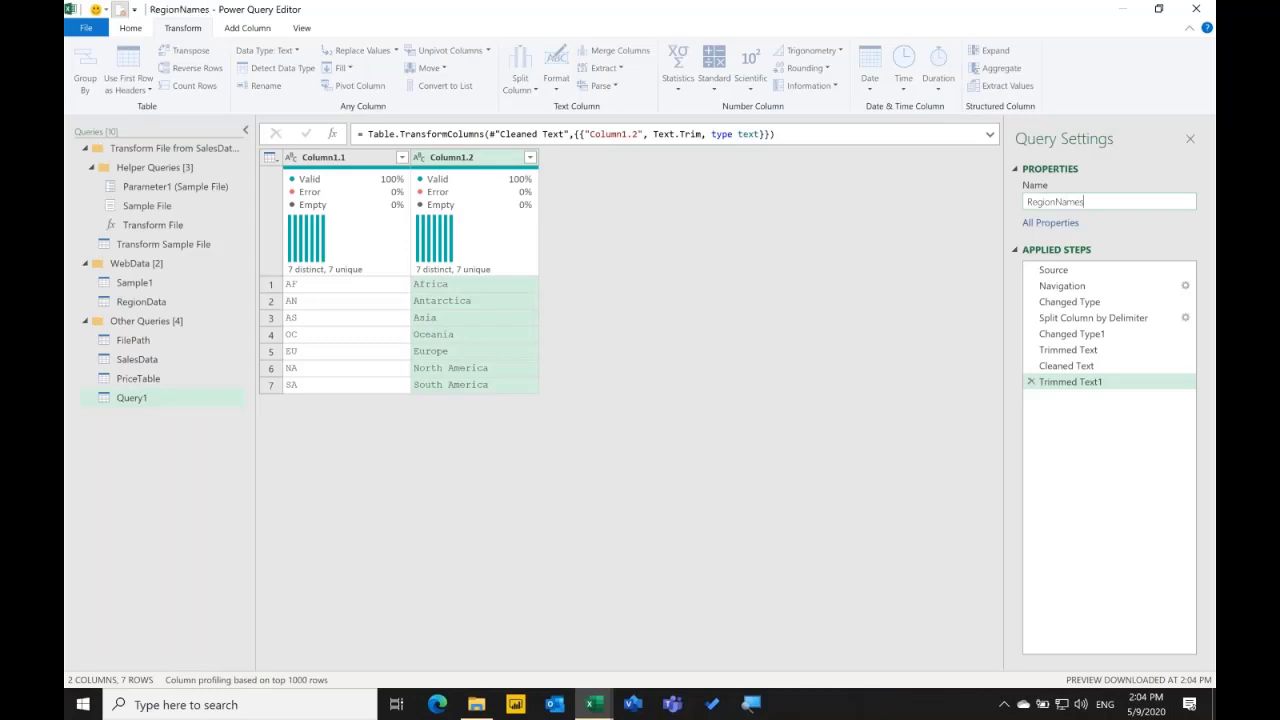
pyautogui.press('Return')
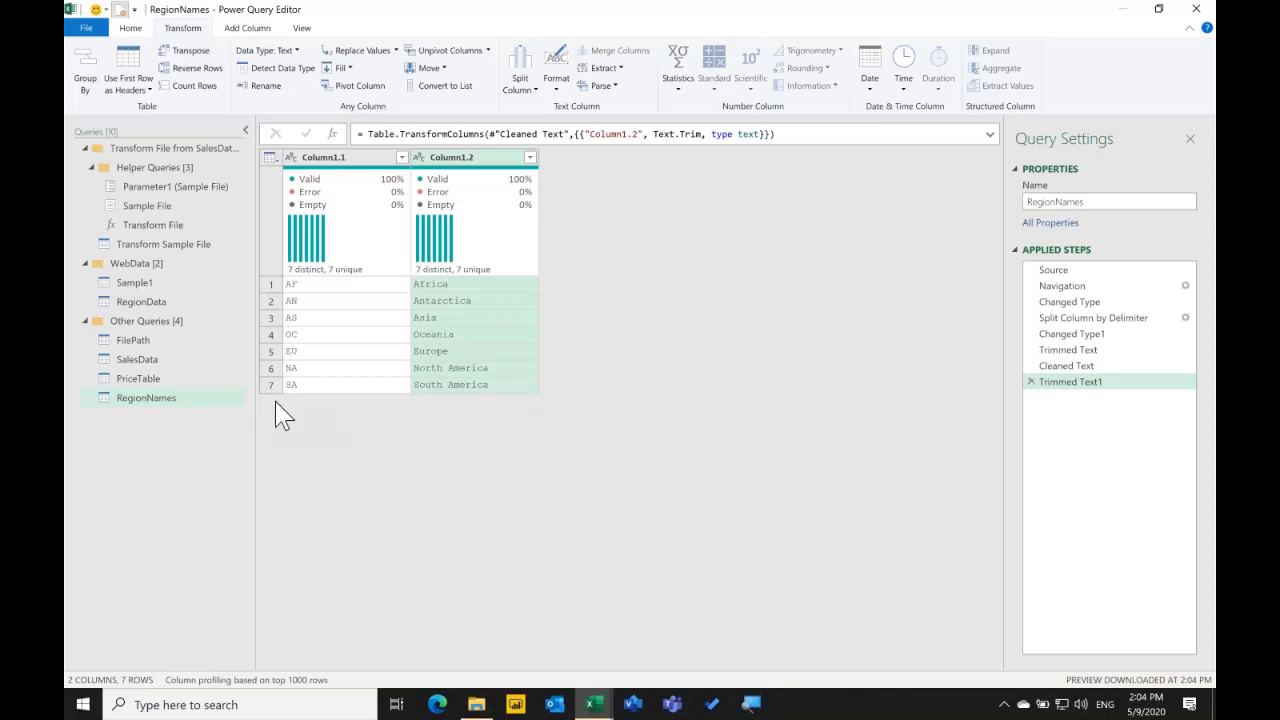
# Collapse the Transform File from SalesData query group and move it down one place, below the WebData group.
pyautogui.click(140, 360)
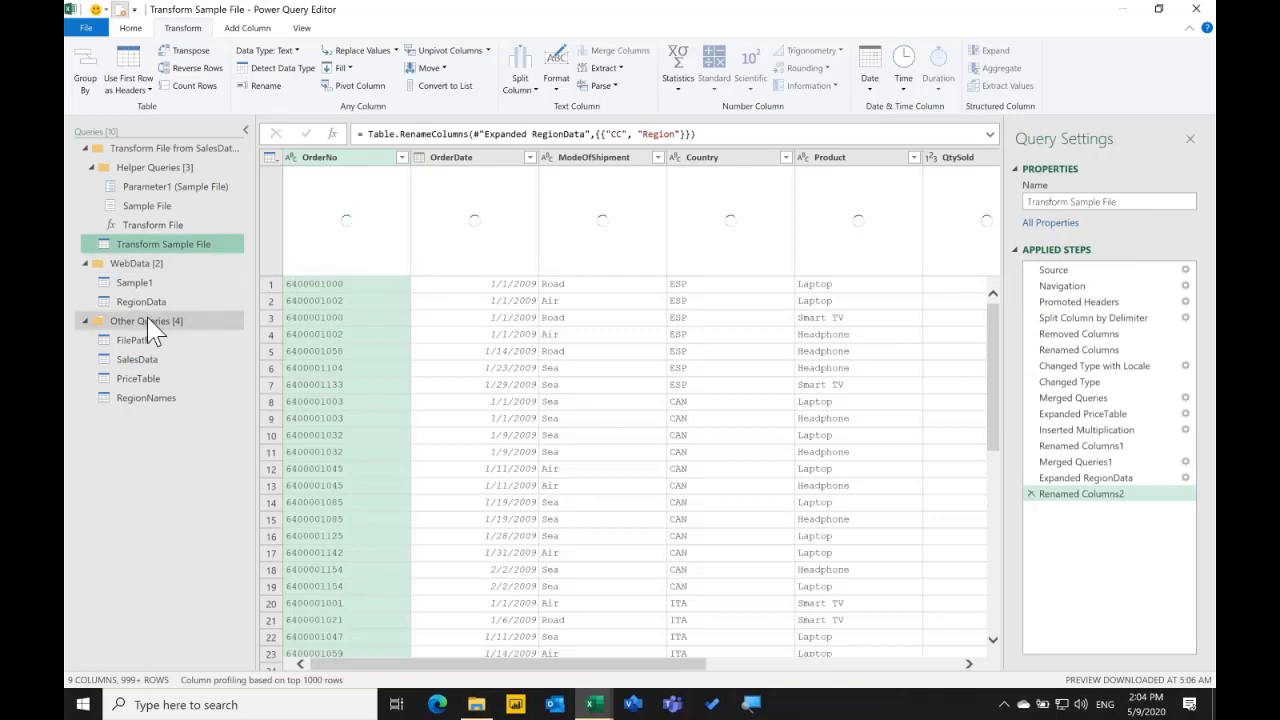
pyautogui.click(148, 322)
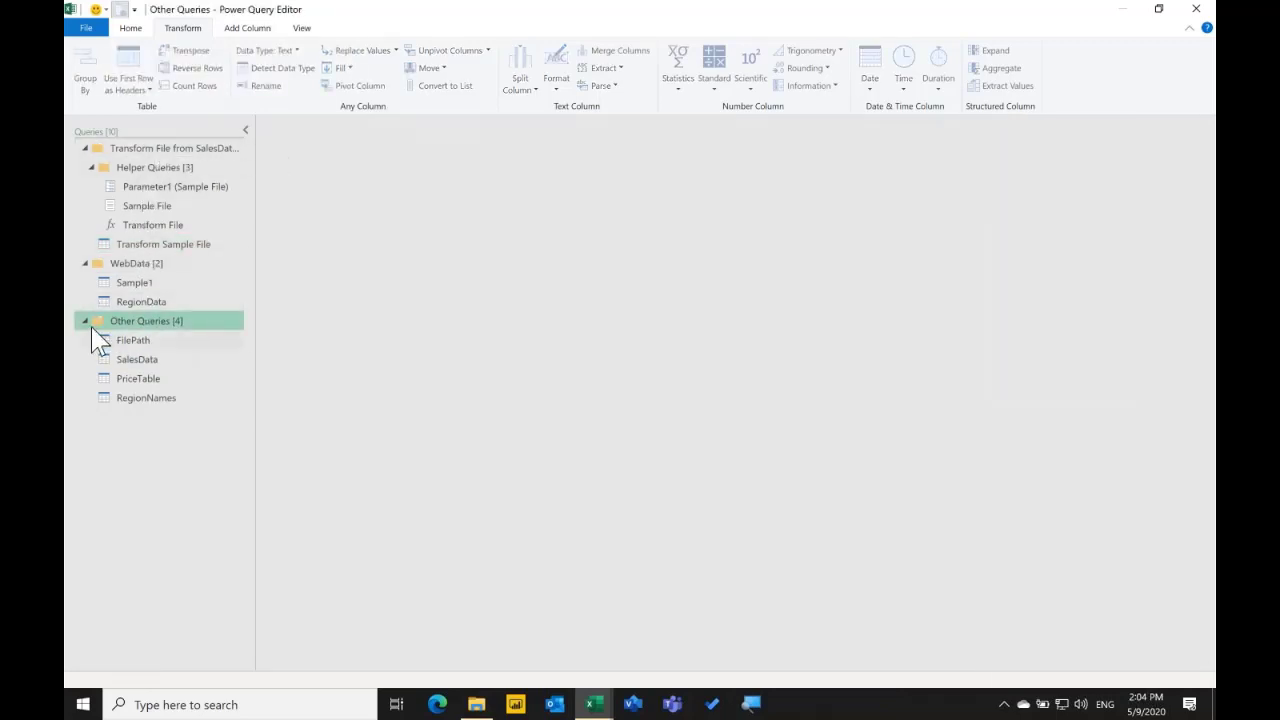
pyautogui.click(112, 150)
pyautogui.click(85, 149)
pyautogui.moveTo(108, 150)
pyautogui.mouseDown()
pyautogui.moveTo(120, 346)
pyautogui.moveTo(131, 240)
pyautogui.moveTo(100, 148)
pyautogui.moveTo(115, 167)
pyautogui.moveTo(103, 140)
pyautogui.moveTo(128, 166)
pyautogui.moveTo(122, 150)
pyautogui.mouseUp()
pyautogui.rightClick(122, 150)
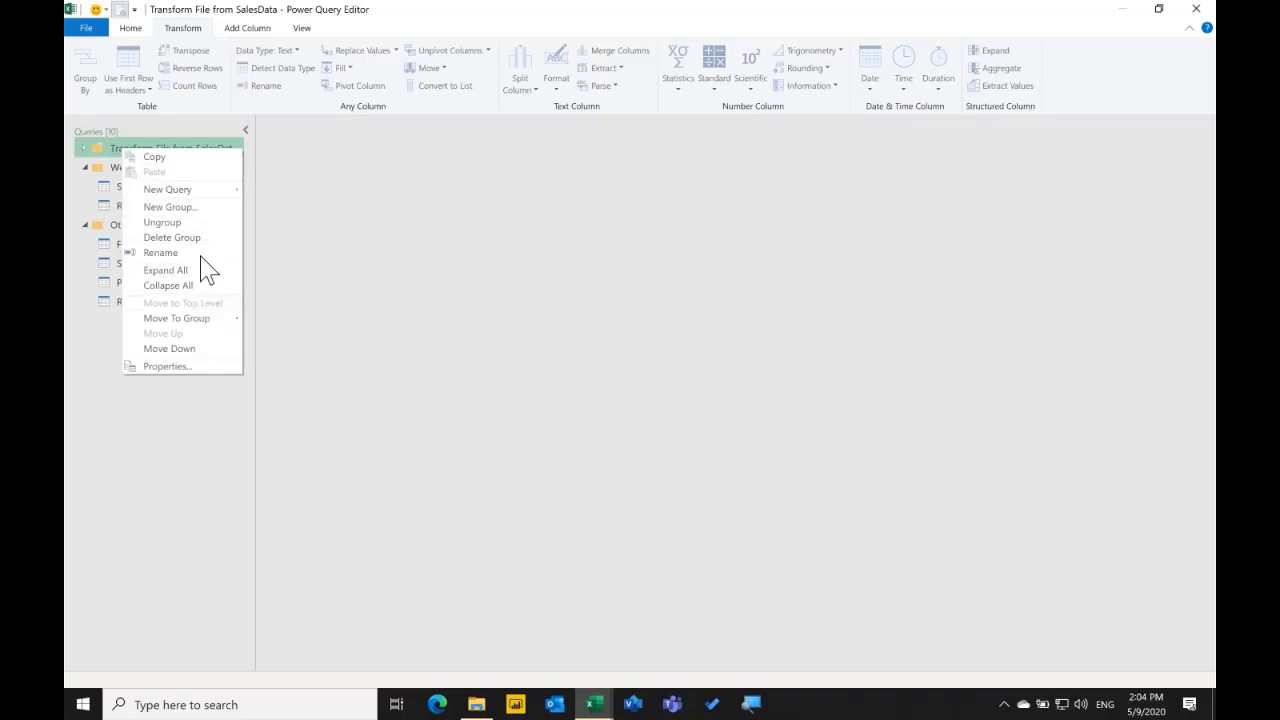
pyautogui.click(190, 348)
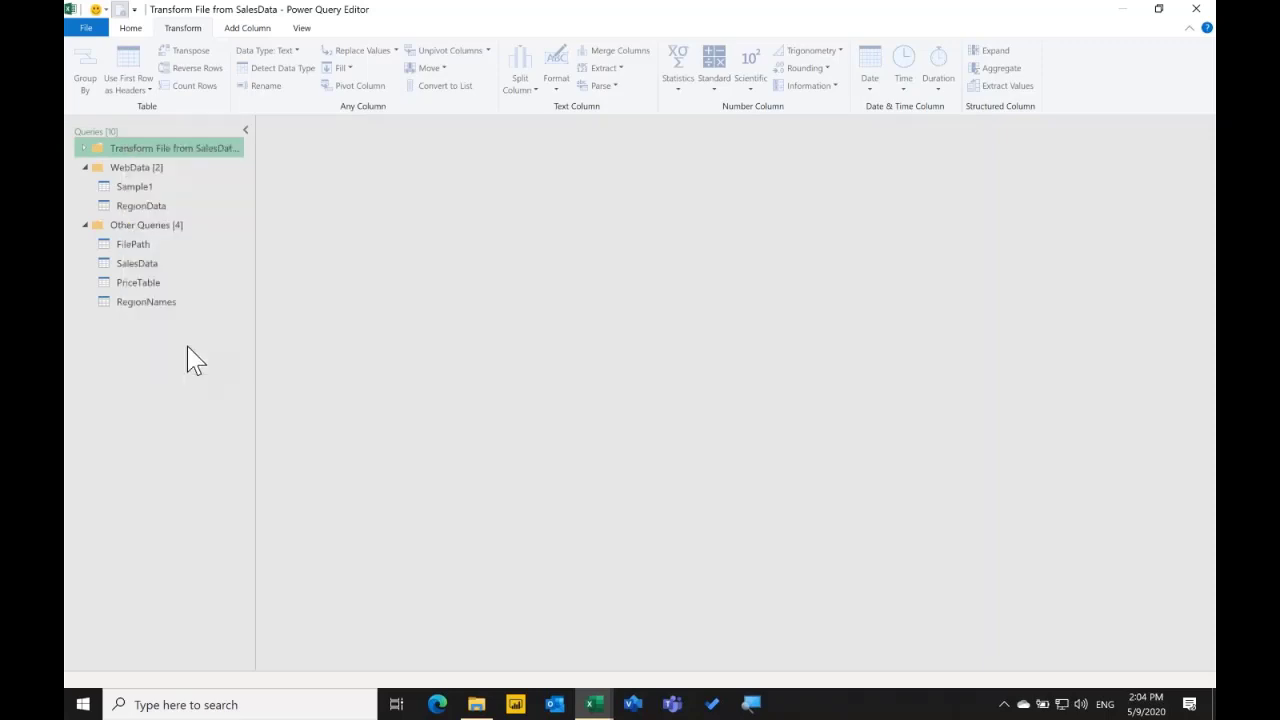
pyautogui.rightClick(183, 209)
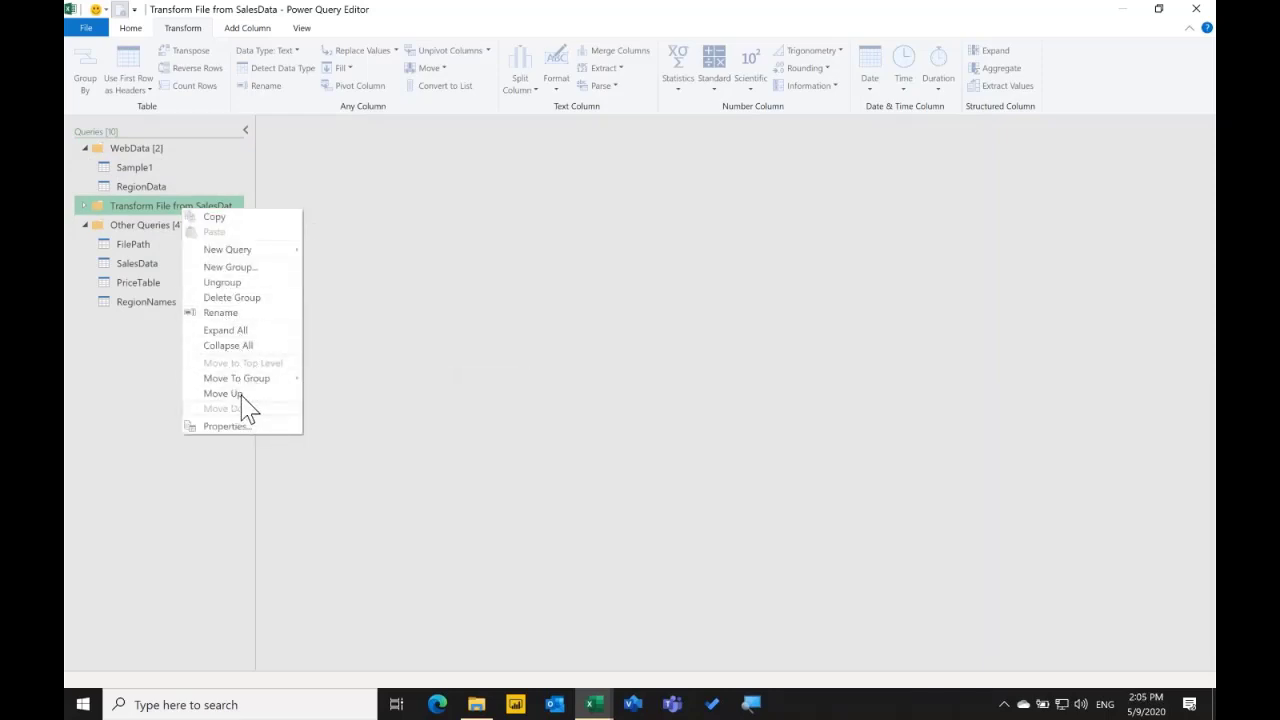
pyautogui.click(167, 347)
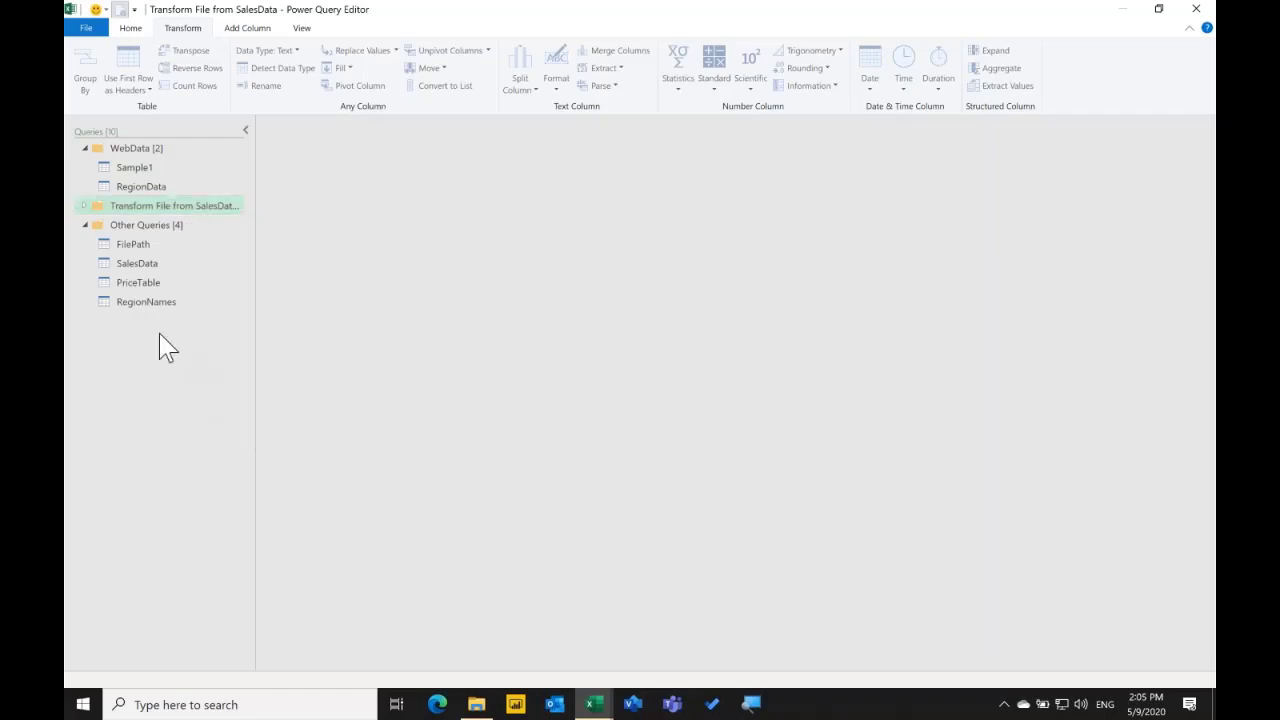
# Collapse the Other Queries group, expand the Transform File from SalesData group, and open the Transform Sample File query.
pyautogui.click(88, 228)
pyautogui.click(86, 225)
pyautogui.click(86, 206)
pyautogui.click(86, 206)
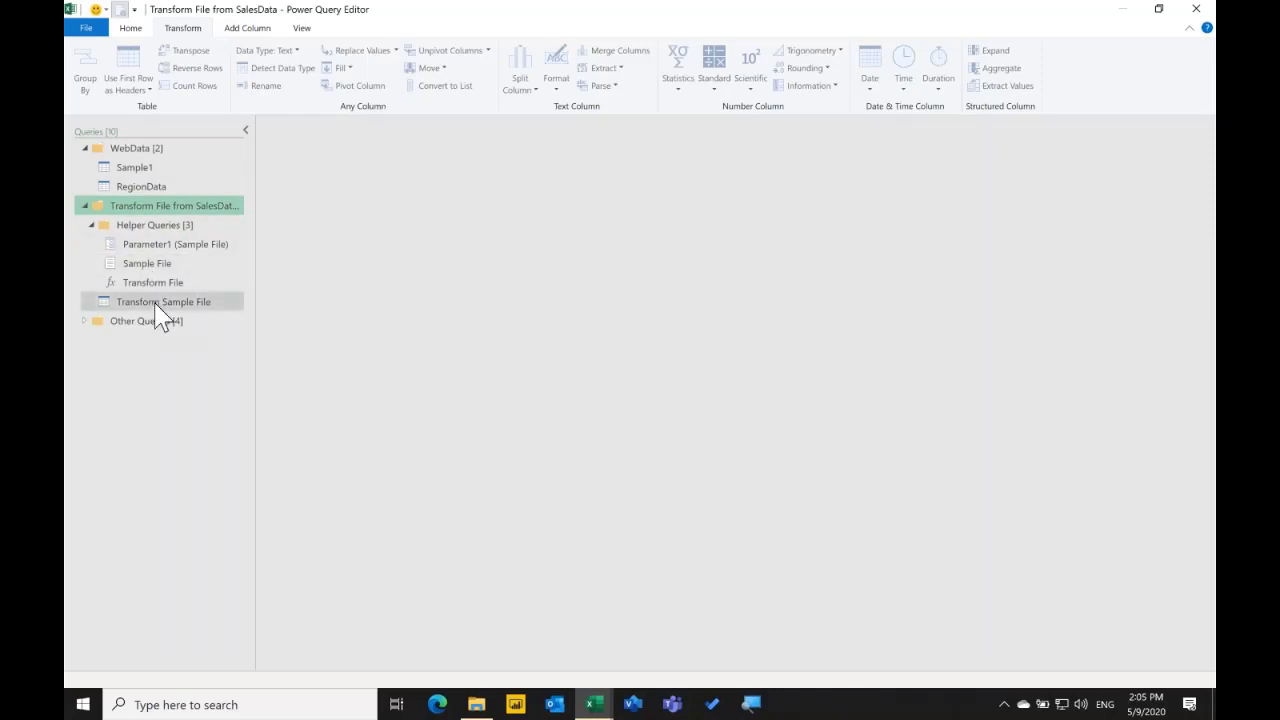
pyautogui.click(157, 302)
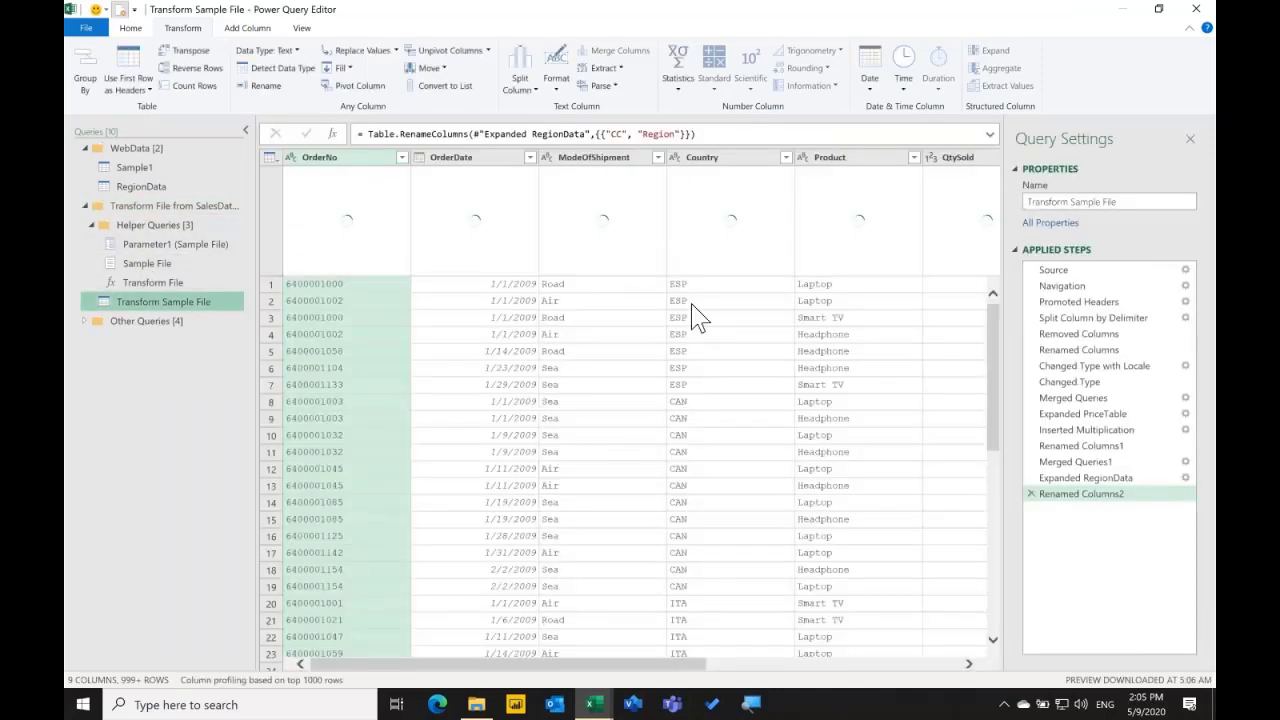
# Set up a merge of Transform Sample File with RegionNames, matching its Region column to Column1.1.
pyautogui.hscroll(5, 694, 314)
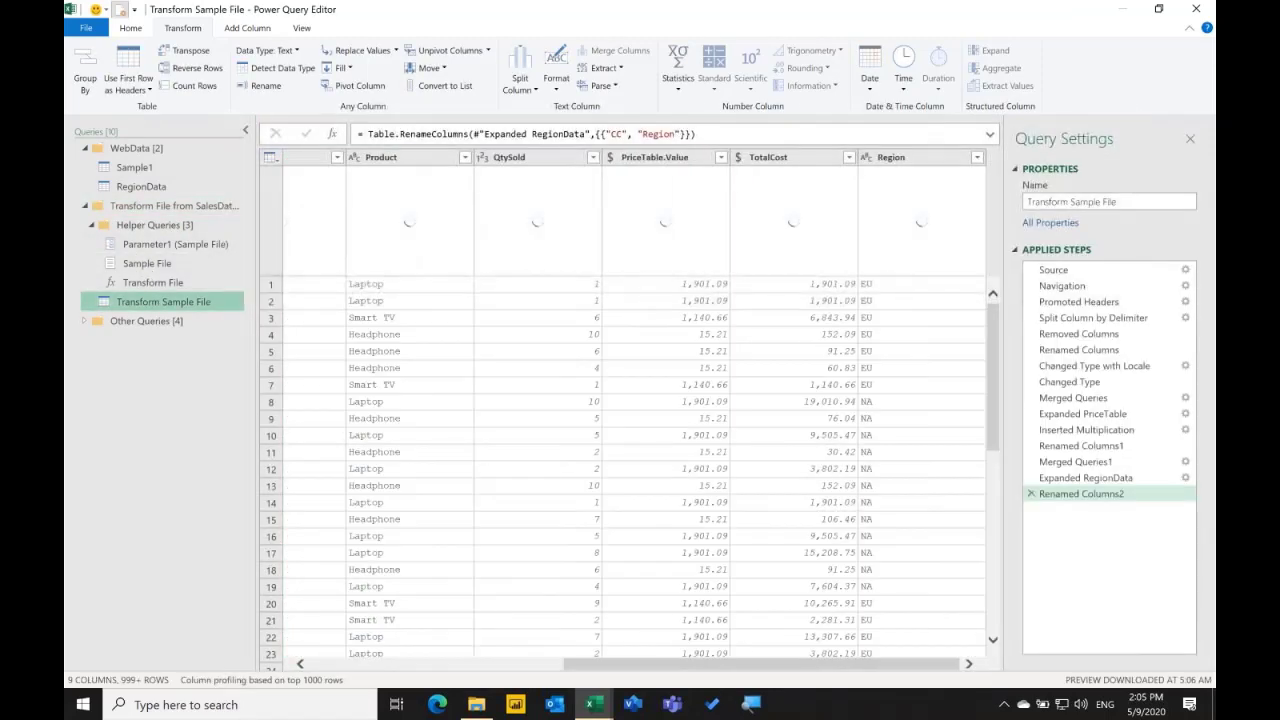
pyautogui.click(952, 164)
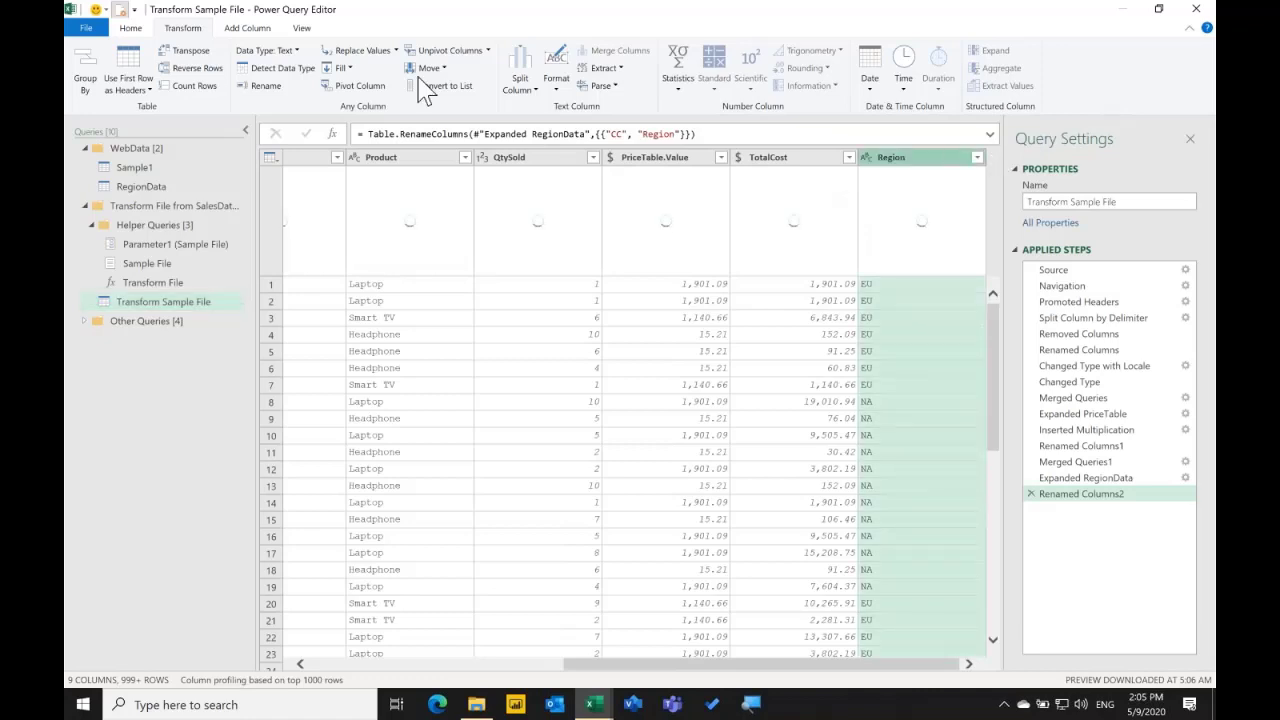
pyautogui.click(134, 30)
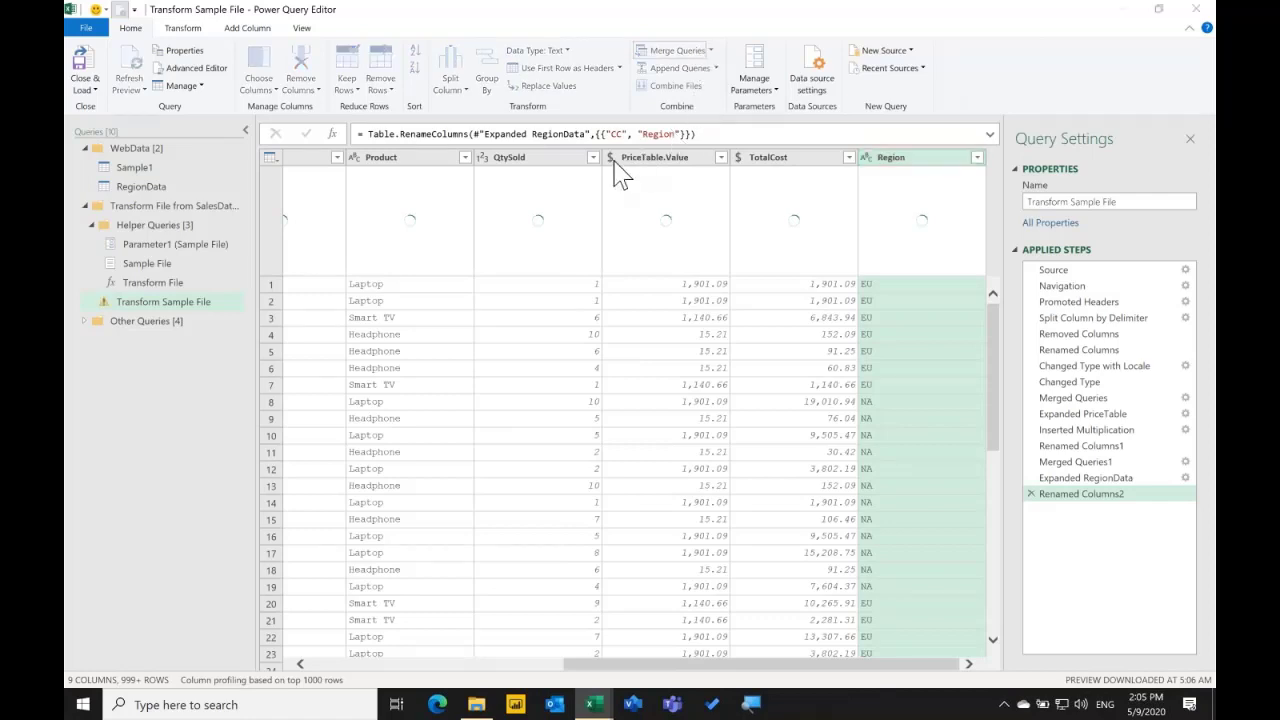
pyautogui.click(677, 50)
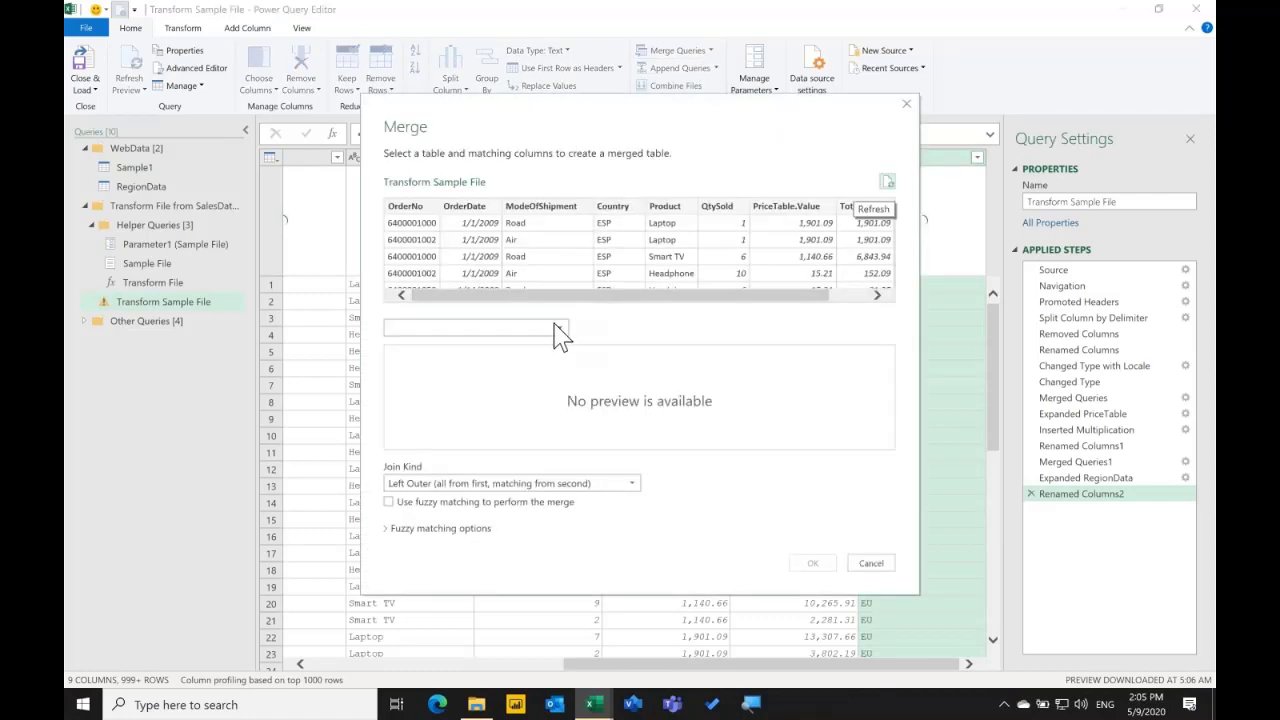
pyautogui.click(475, 327)
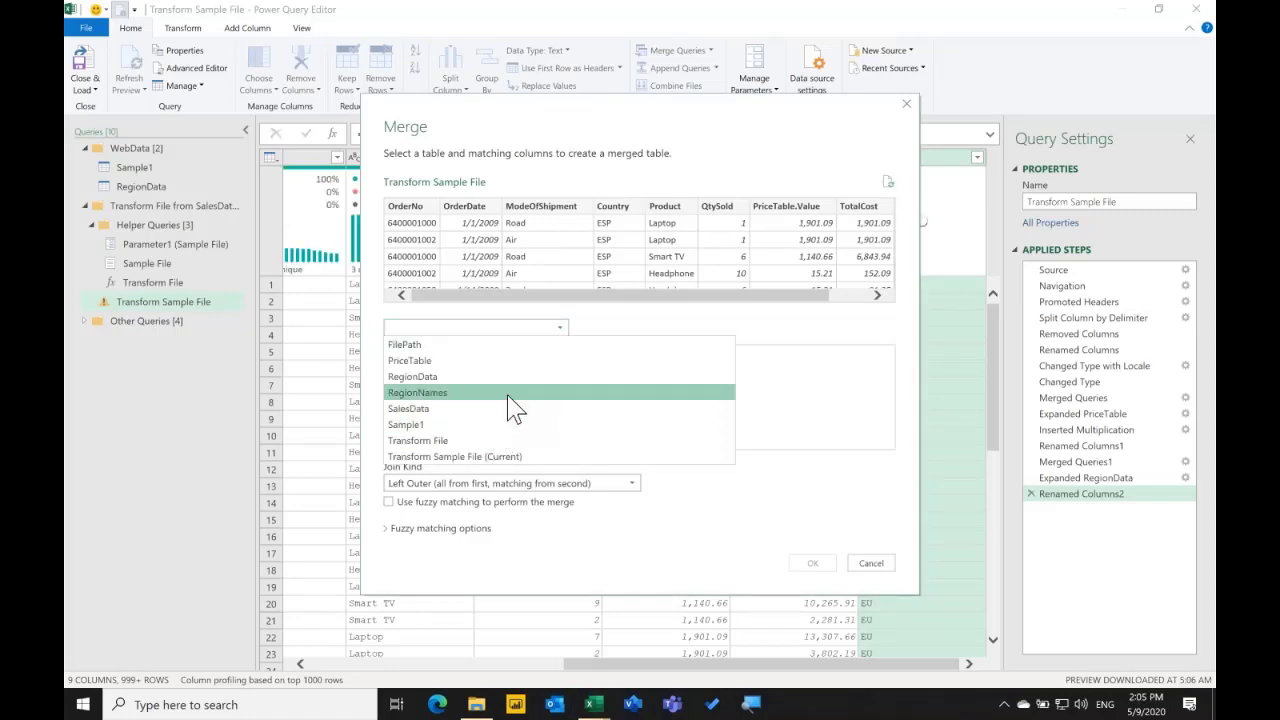
pyautogui.click(510, 404)
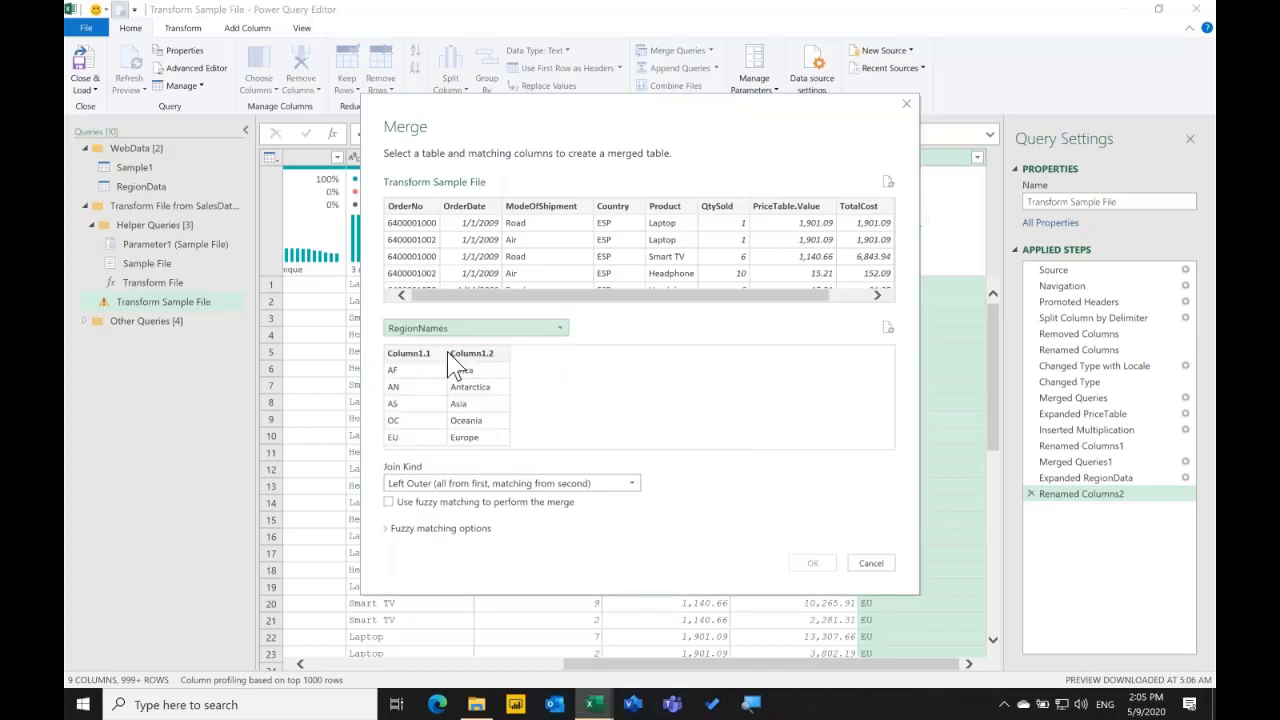
pyautogui.click(438, 354)
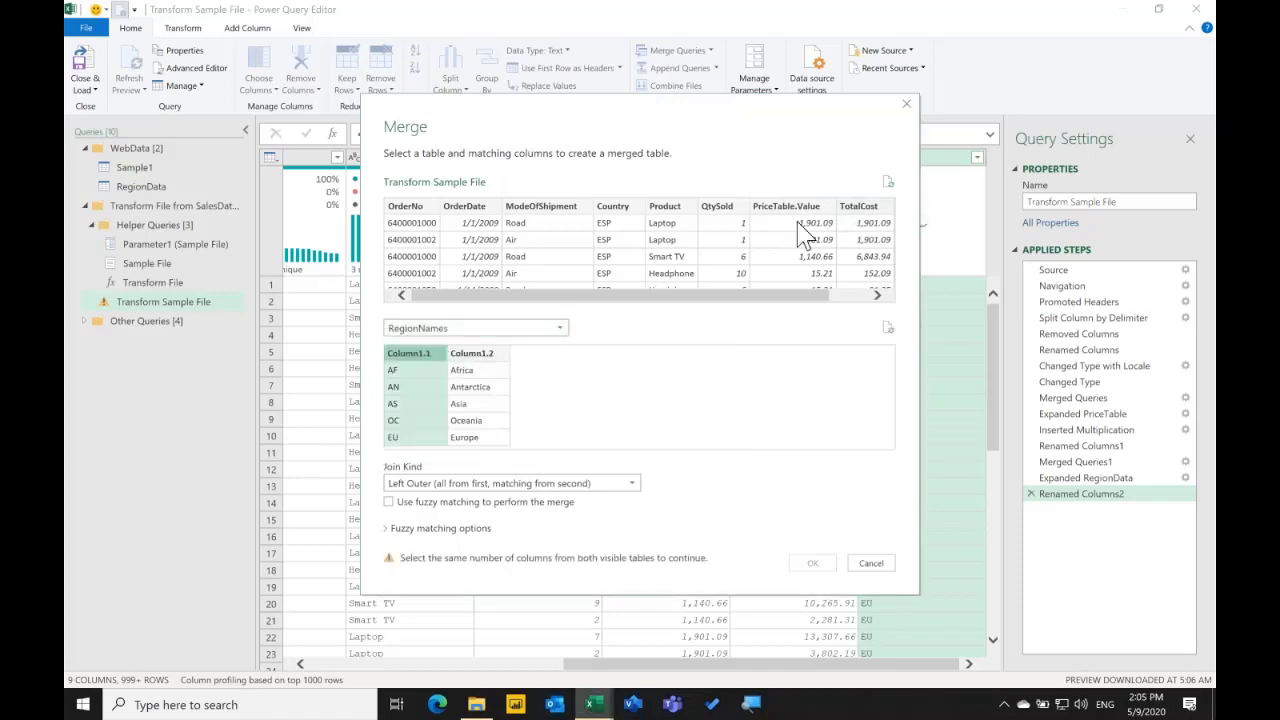
pyautogui.hscroll(2, 722, 232)
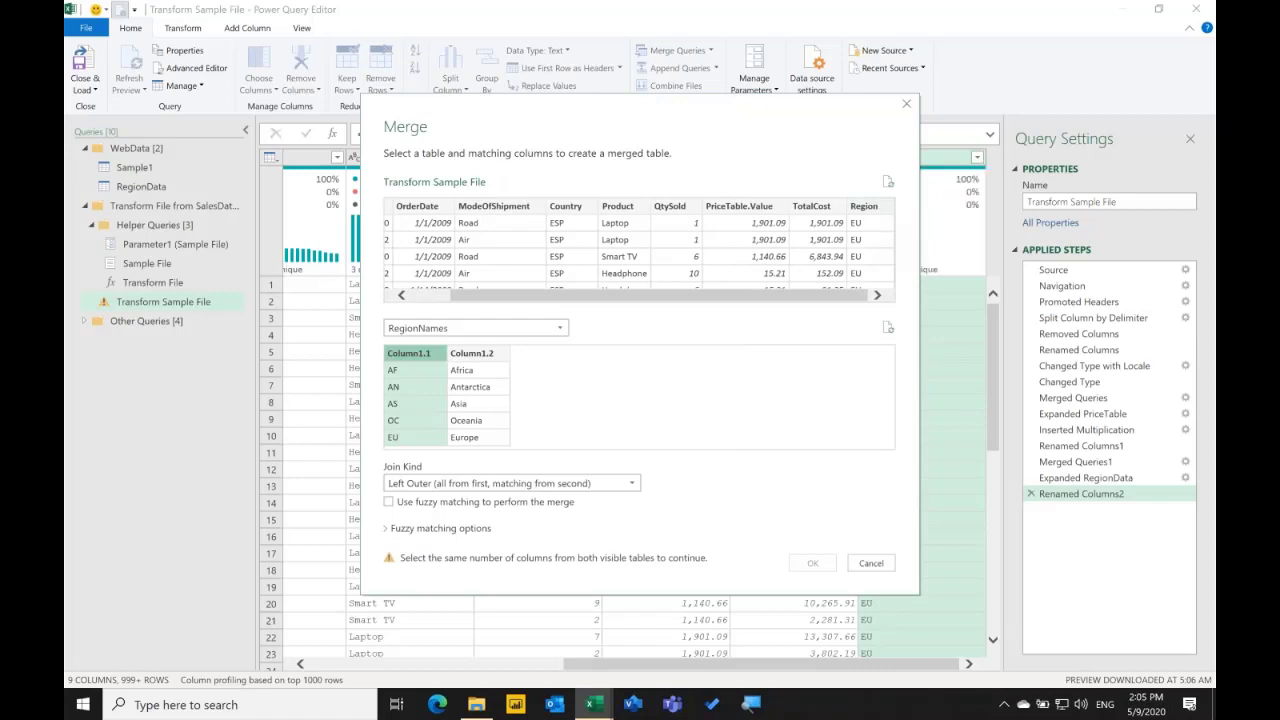
pyautogui.click(864, 210)
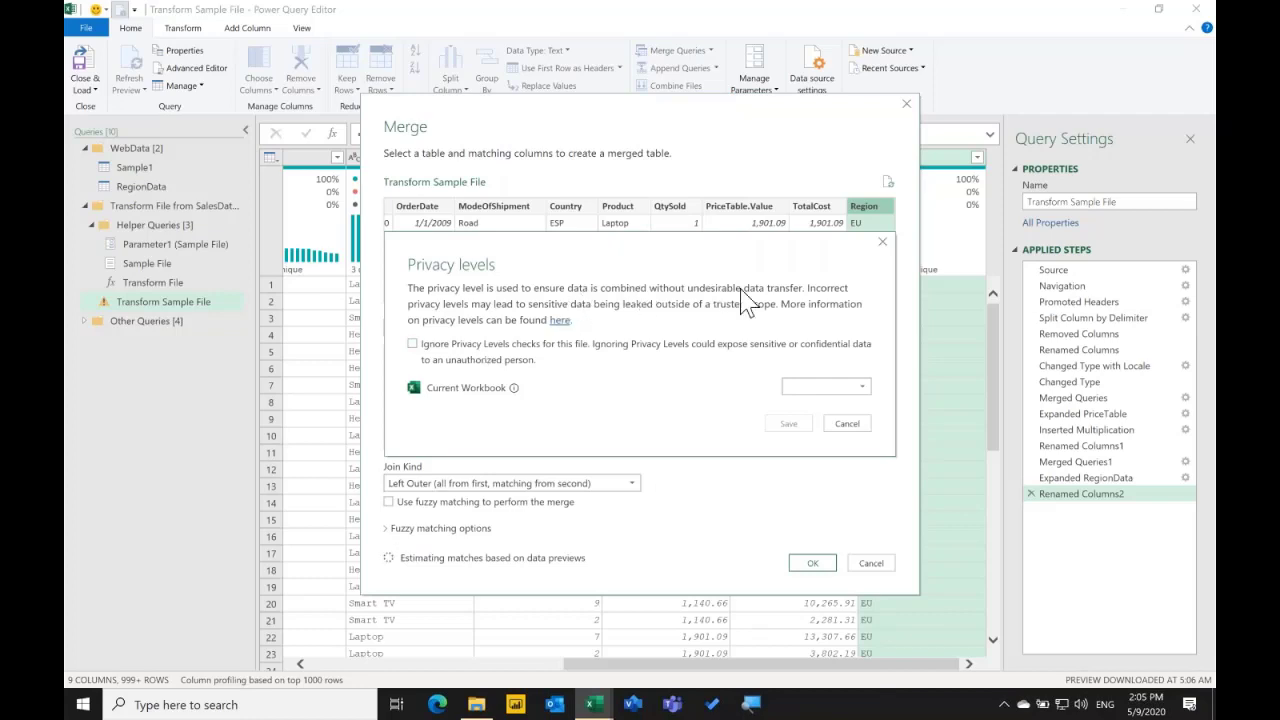
# Set the Current Workbook's privacy level to Private and complete the merge with RegionNames.
pyautogui.click(840, 388)
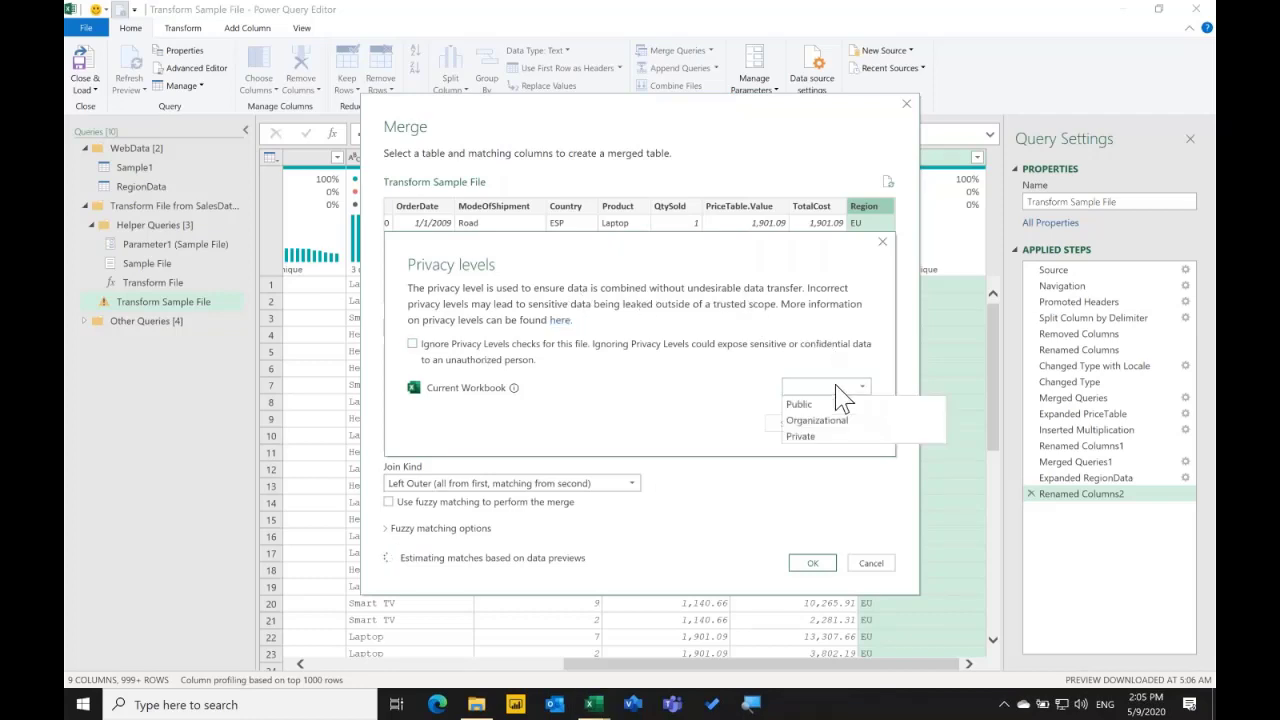
pyautogui.click(815, 437)
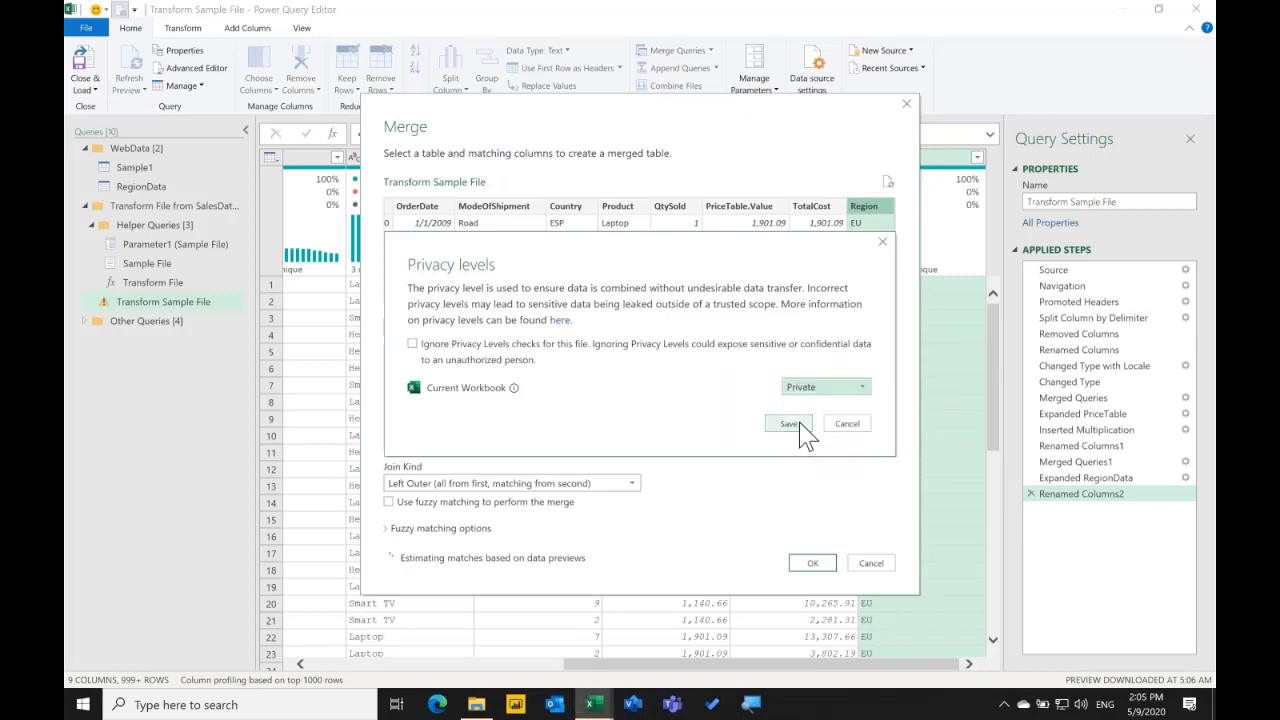
pyautogui.click(801, 425)
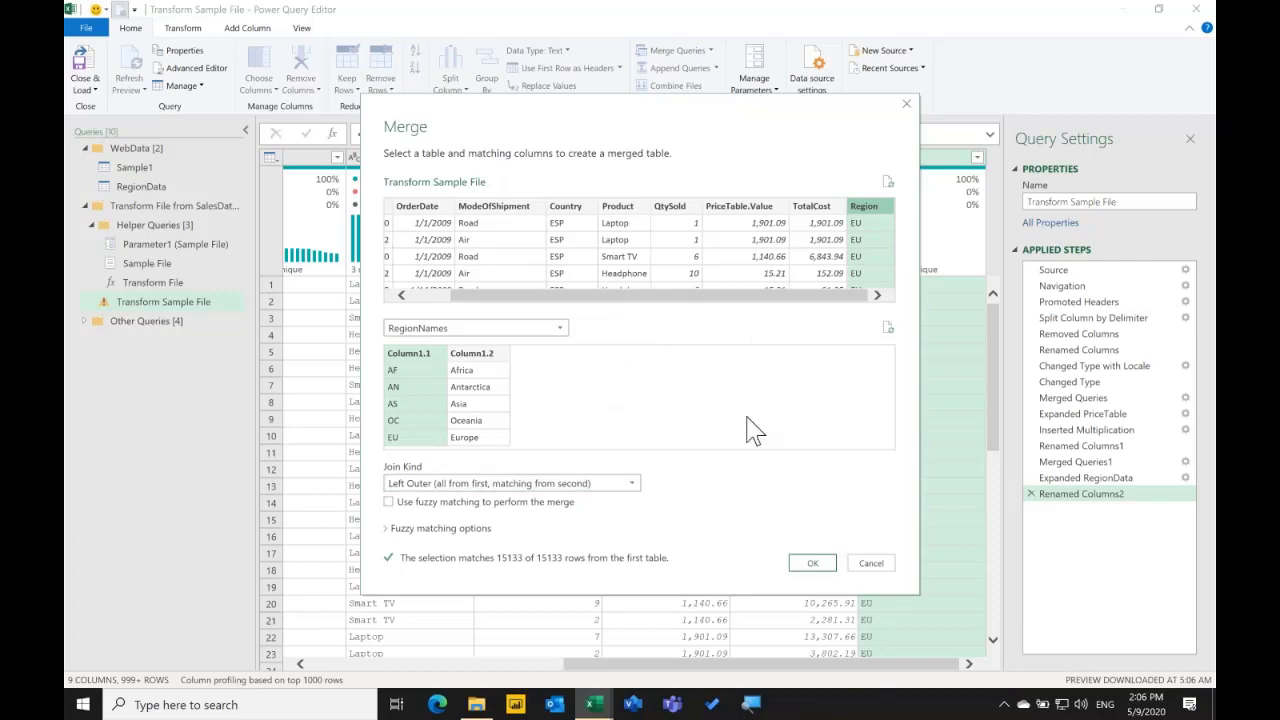
pyautogui.click(812, 563)
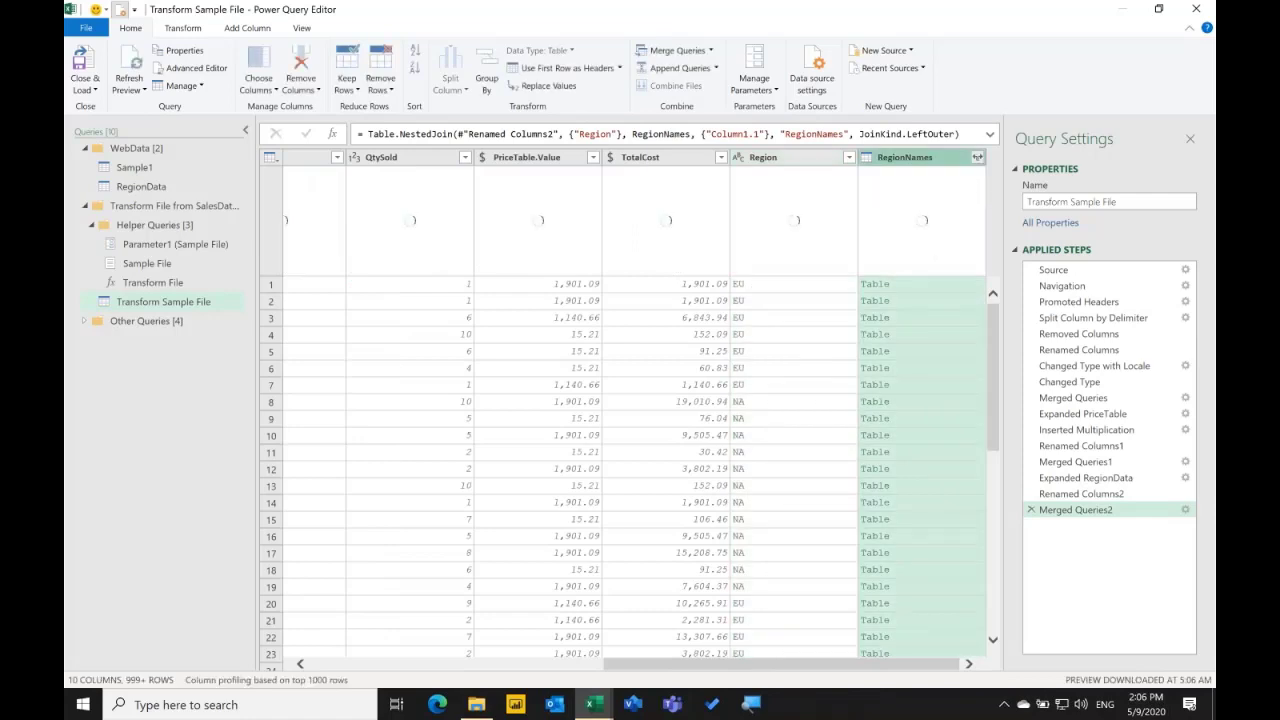
# Expand the RegionNames column to only Column1.1, without the original column name as prefix.
pyautogui.click(977, 157)
pyautogui.click(736, 324)
pyautogui.click(743, 254)
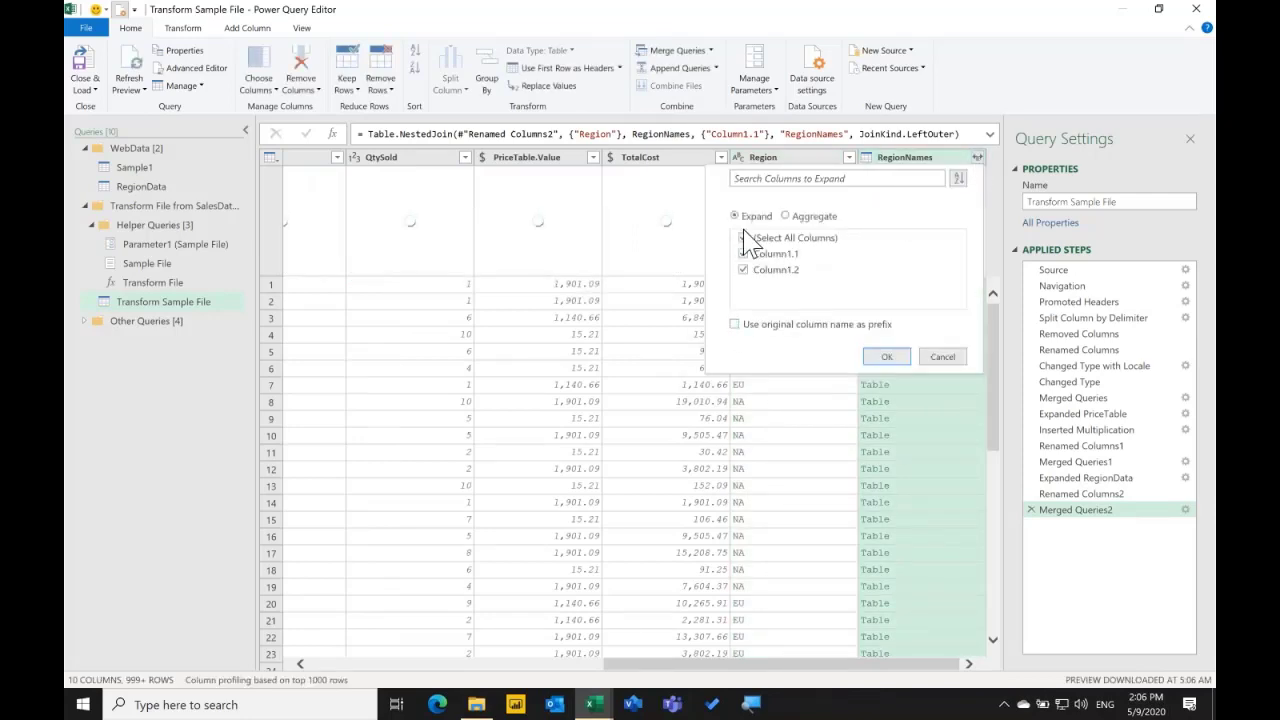
pyautogui.click(743, 238)
pyautogui.click(743, 254)
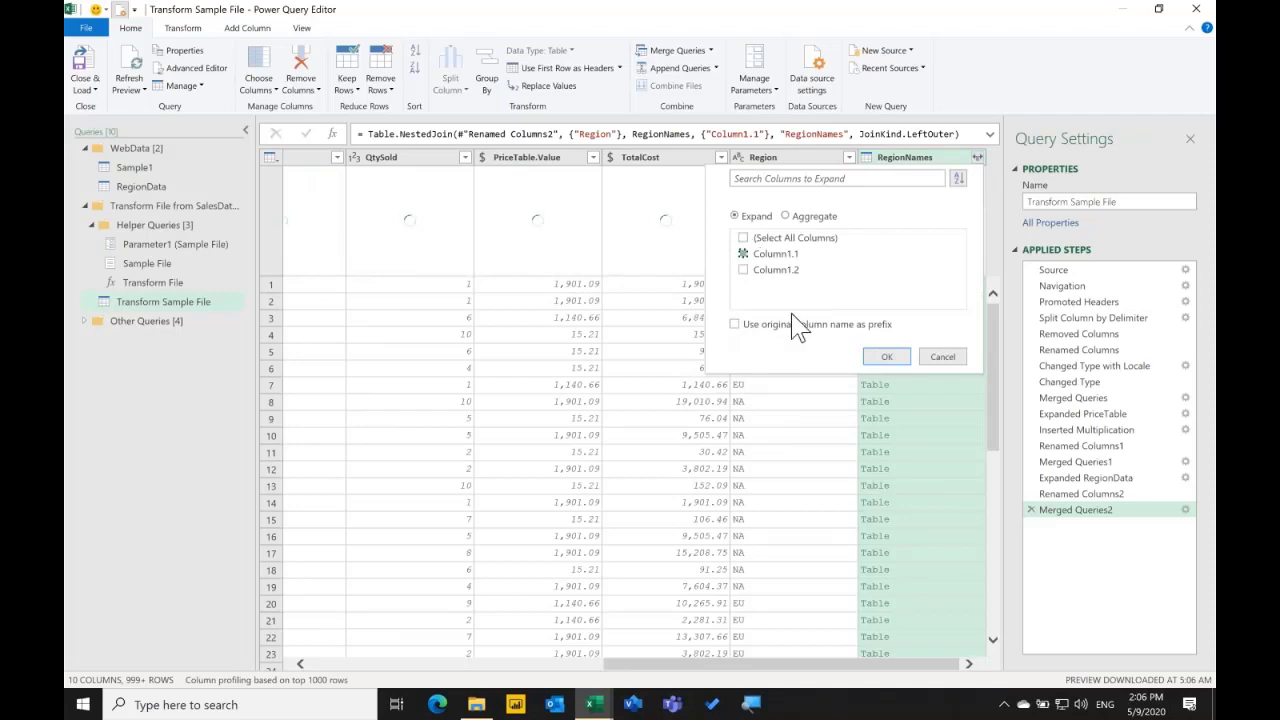
pyautogui.click(887, 358)
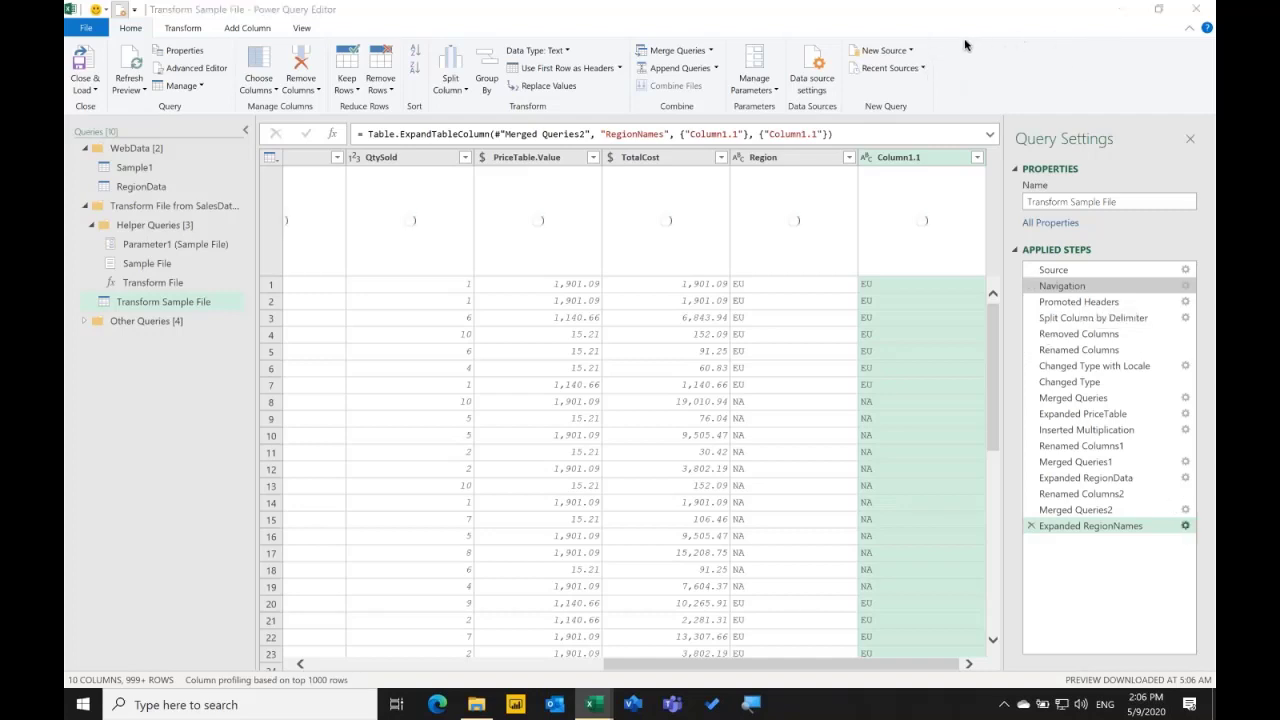
# Edit the Expanded RegionNames step so it expands Column1.2 instead of Column1.1.
pyautogui.click(537, 207)
pyautogui.click(537, 223)
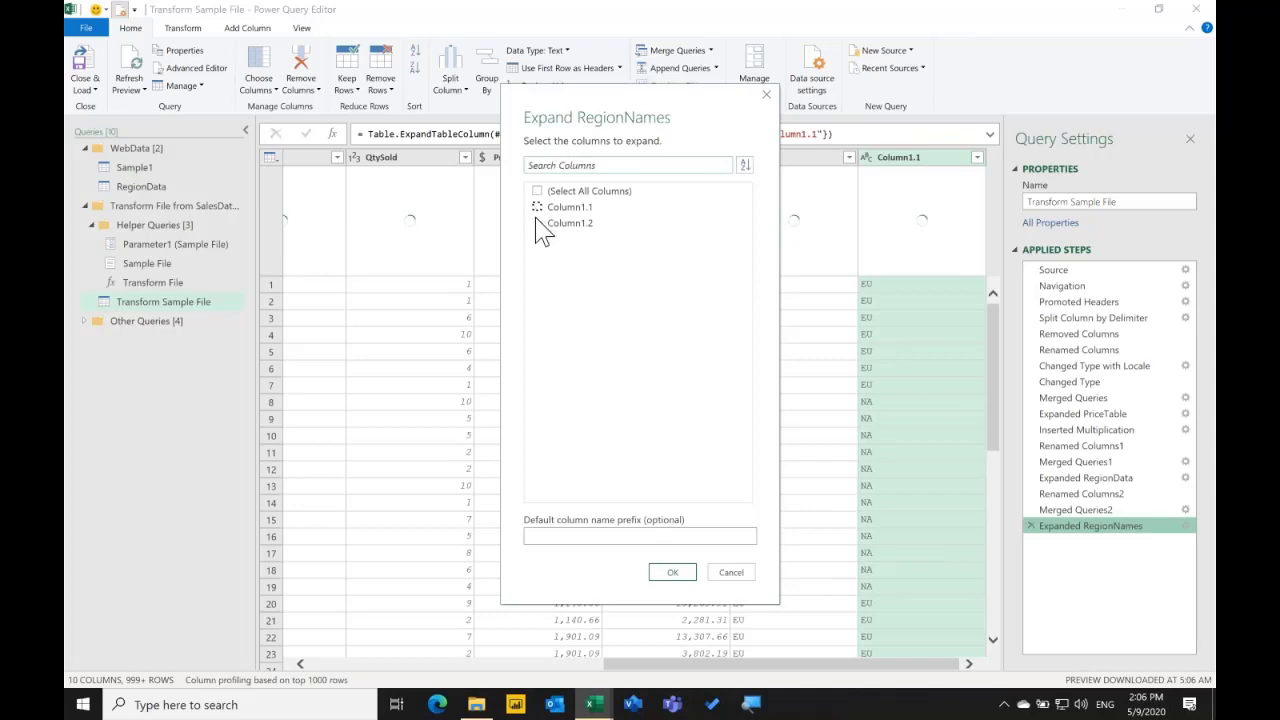
pyautogui.click(672, 572)
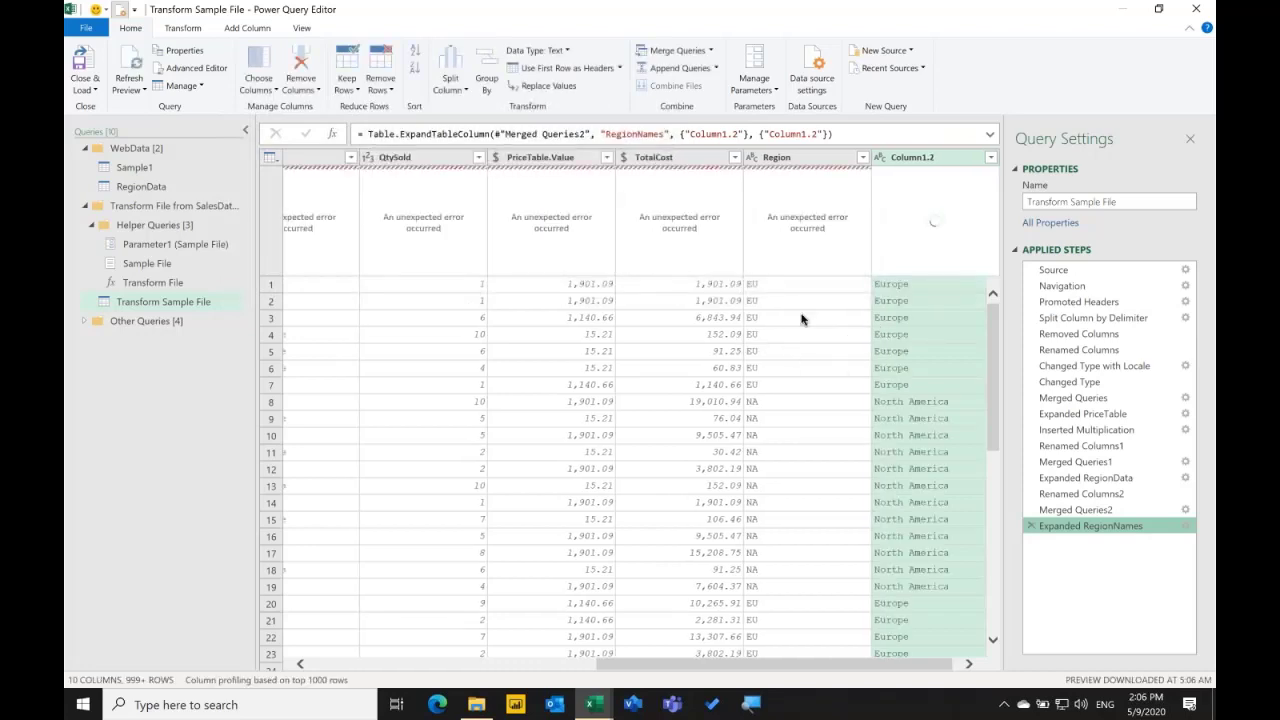
# Close and load the queries, and collapse the Helper Queries, WebData and Transform File from SalesData groups in the workbook's query list.
pyautogui.click(90, 72)
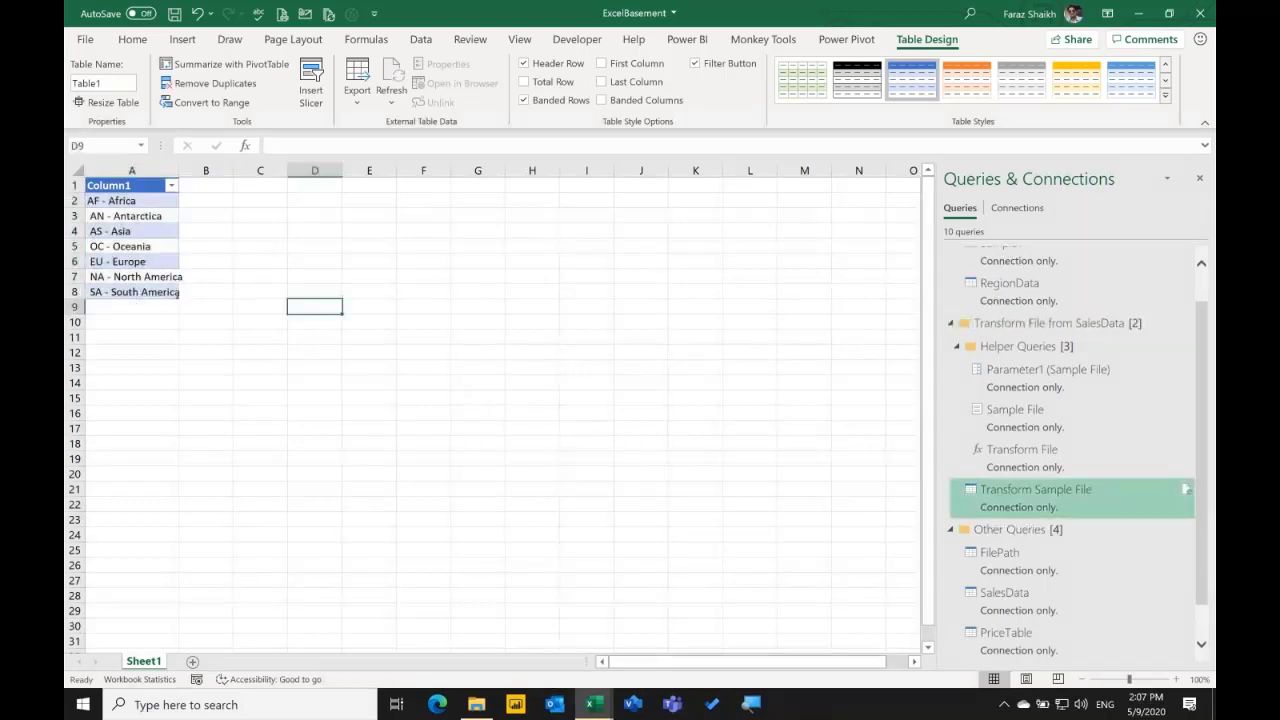
pyautogui.click(423, 382)
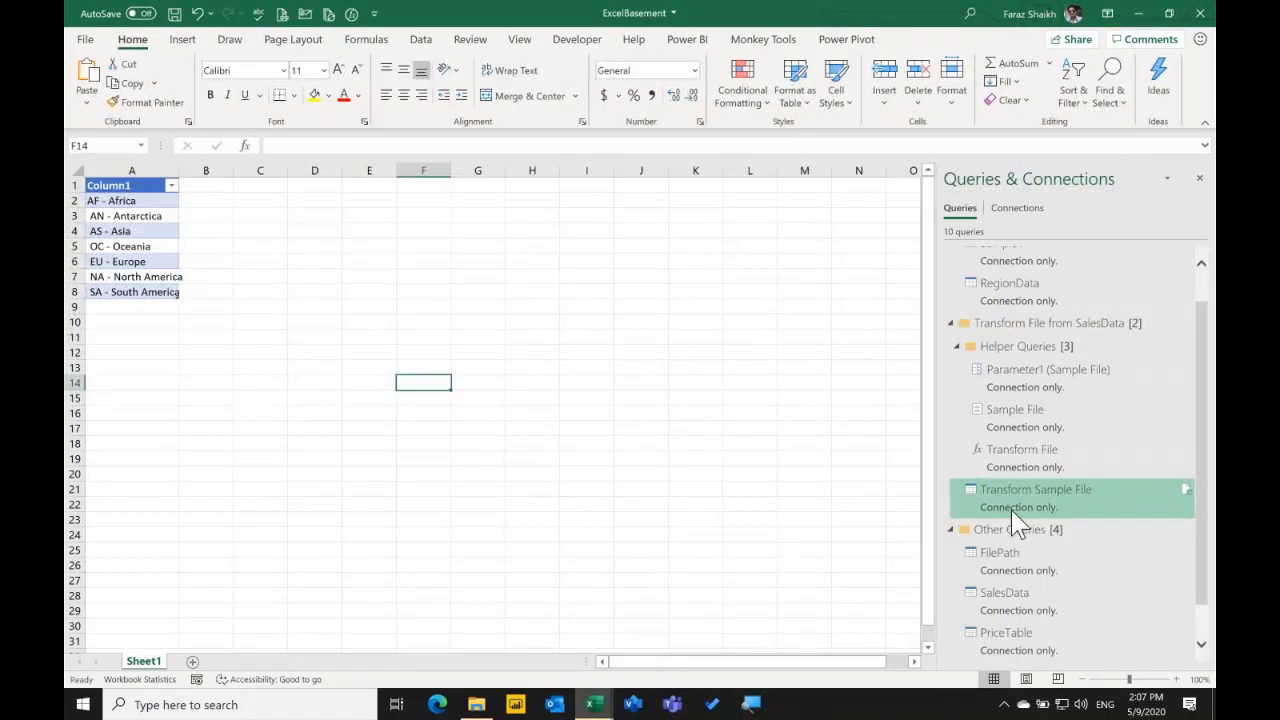
pyautogui.scroll(-1, 980, 430)
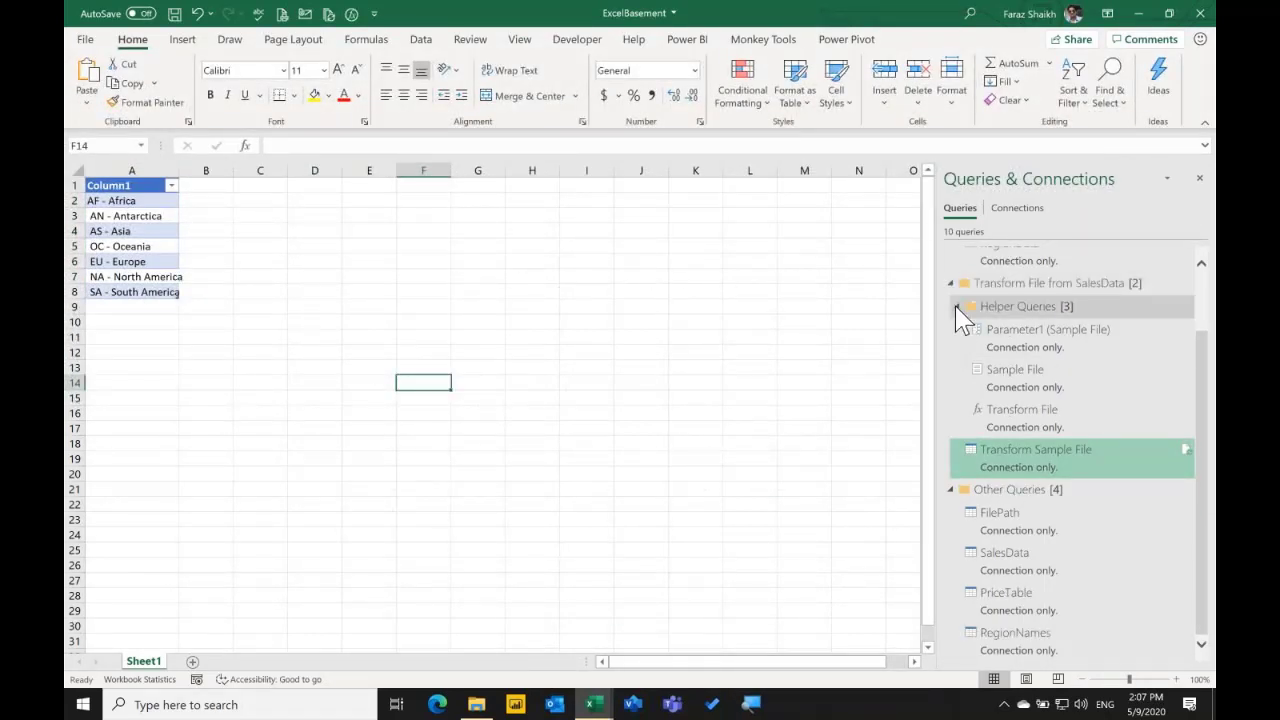
pyautogui.click(956, 305)
pyautogui.click(951, 257)
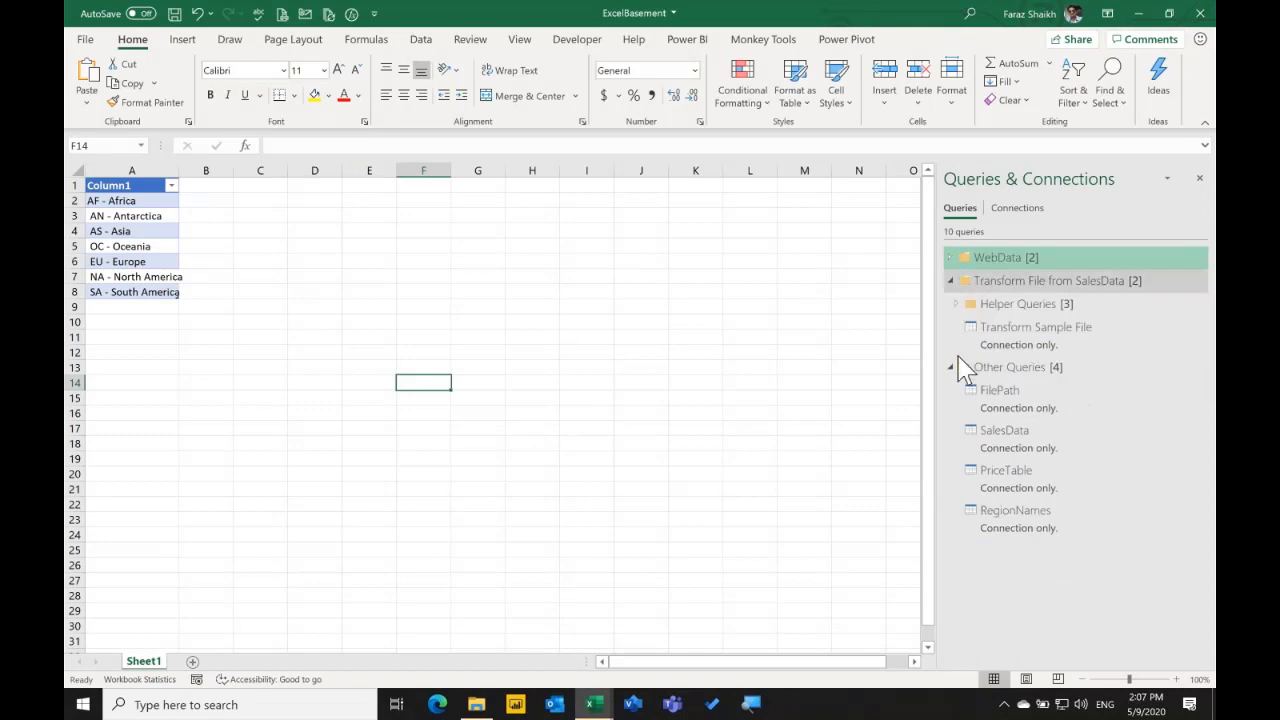
pyautogui.click(960, 308)
pyautogui.press('Left')
pyautogui.press('Left')
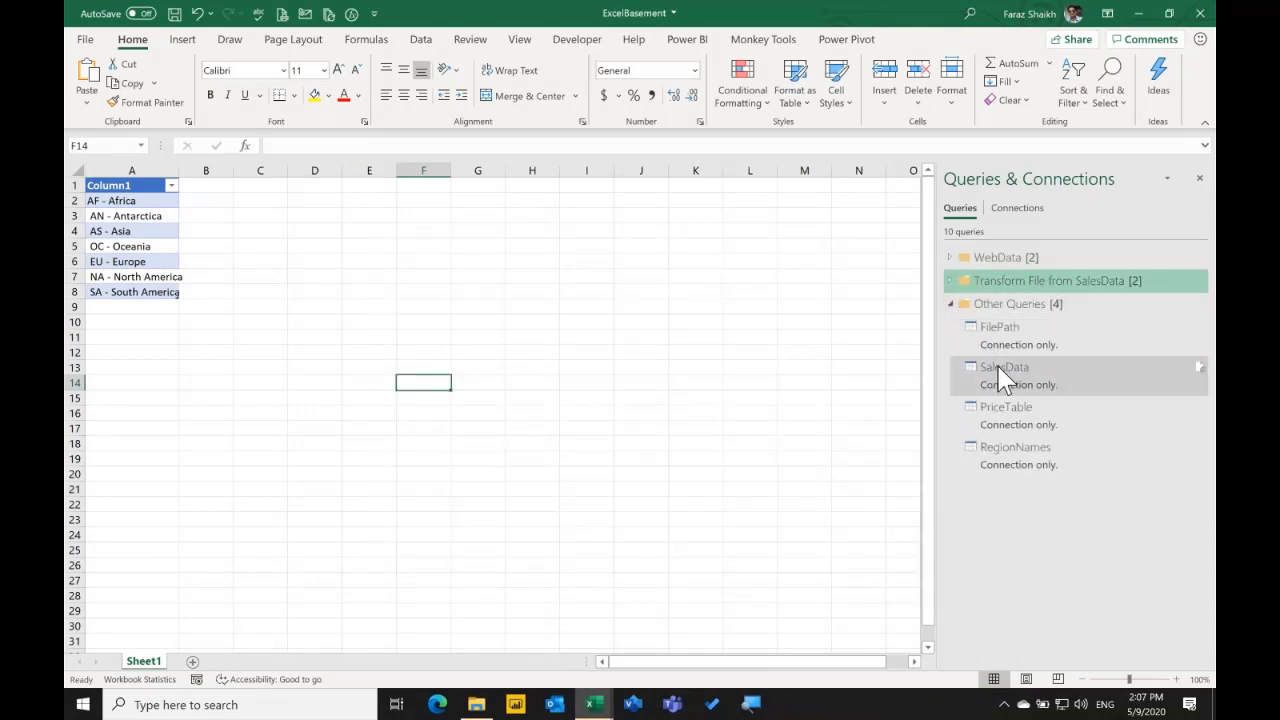
# Load the SalesData query as a table into a new worksheet.
pyautogui.click(1003, 380)
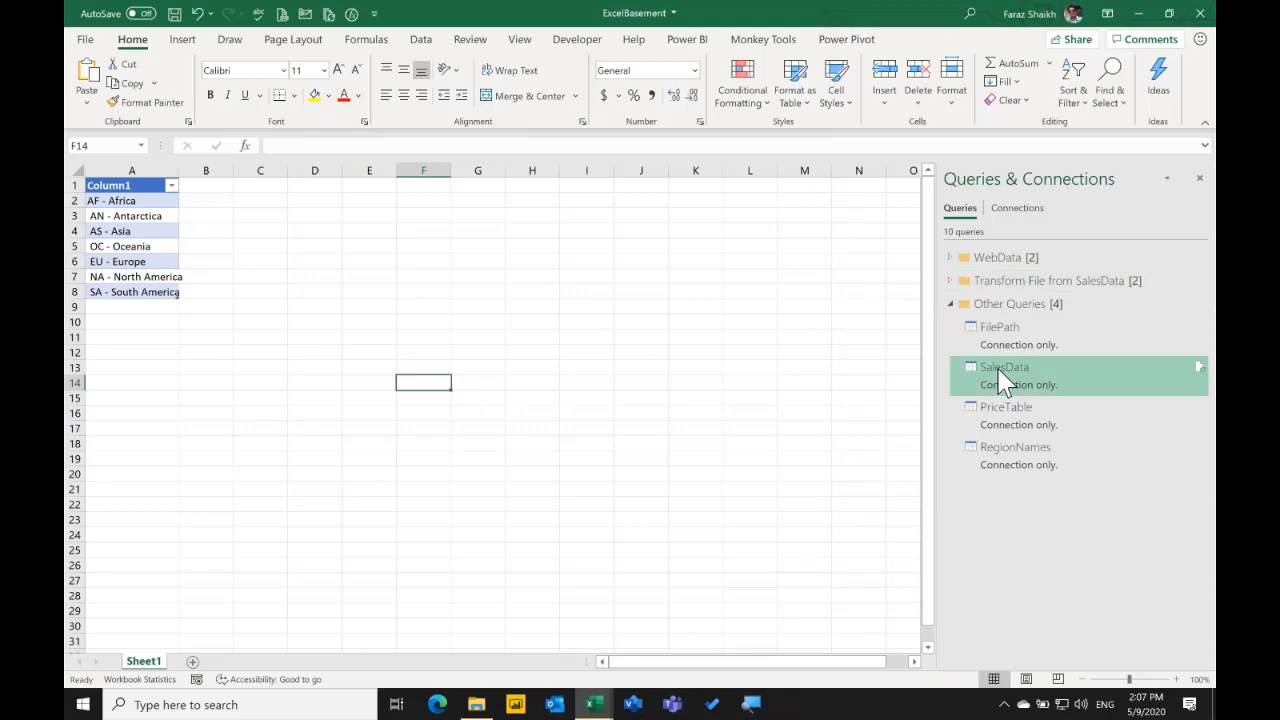
pyautogui.rightClick(1003, 381)
pyautogui.click(1030, 472)
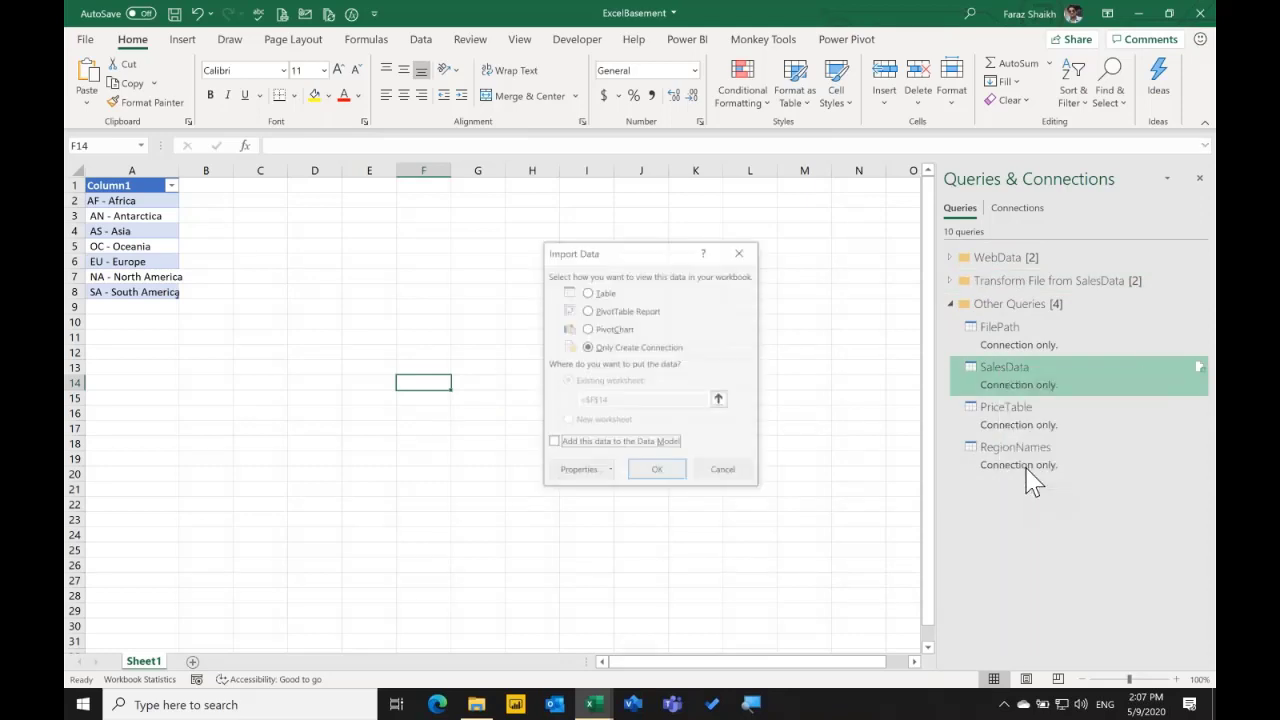
pyautogui.click(588, 292)
pyautogui.click(596, 421)
pyautogui.click(657, 474)
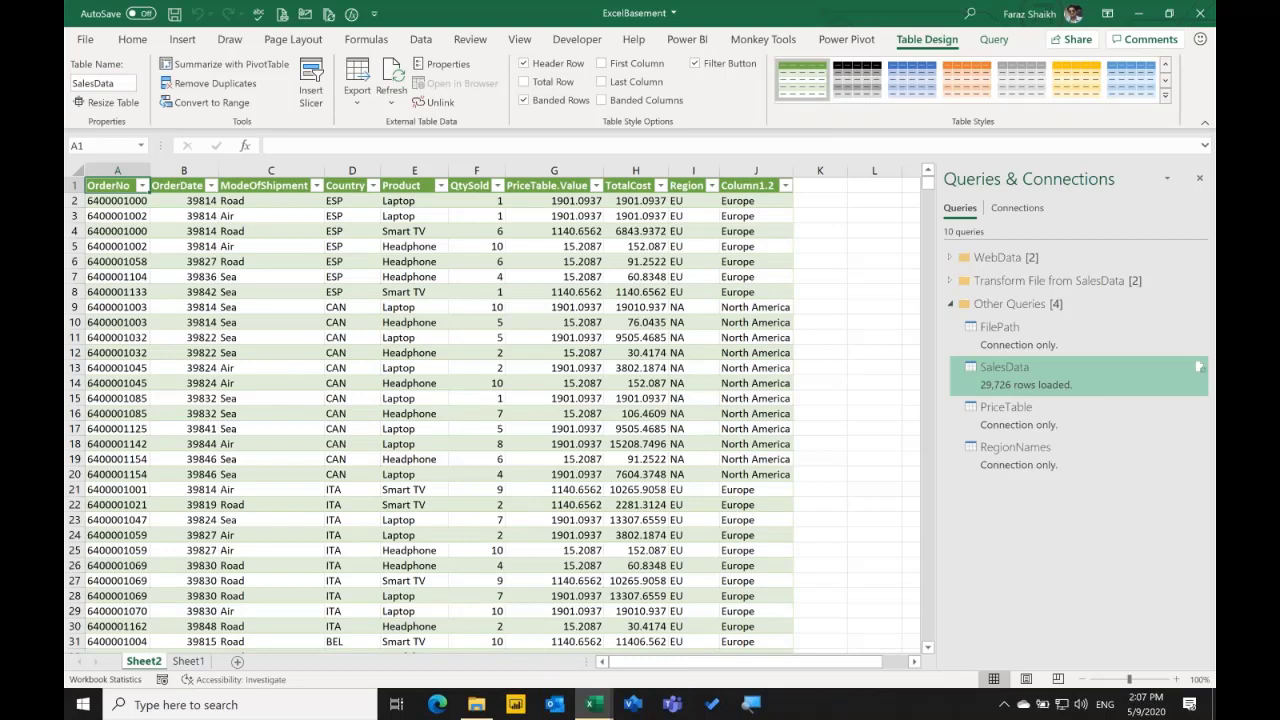
pyautogui.click(1017, 208)
pyautogui.click(966, 208)
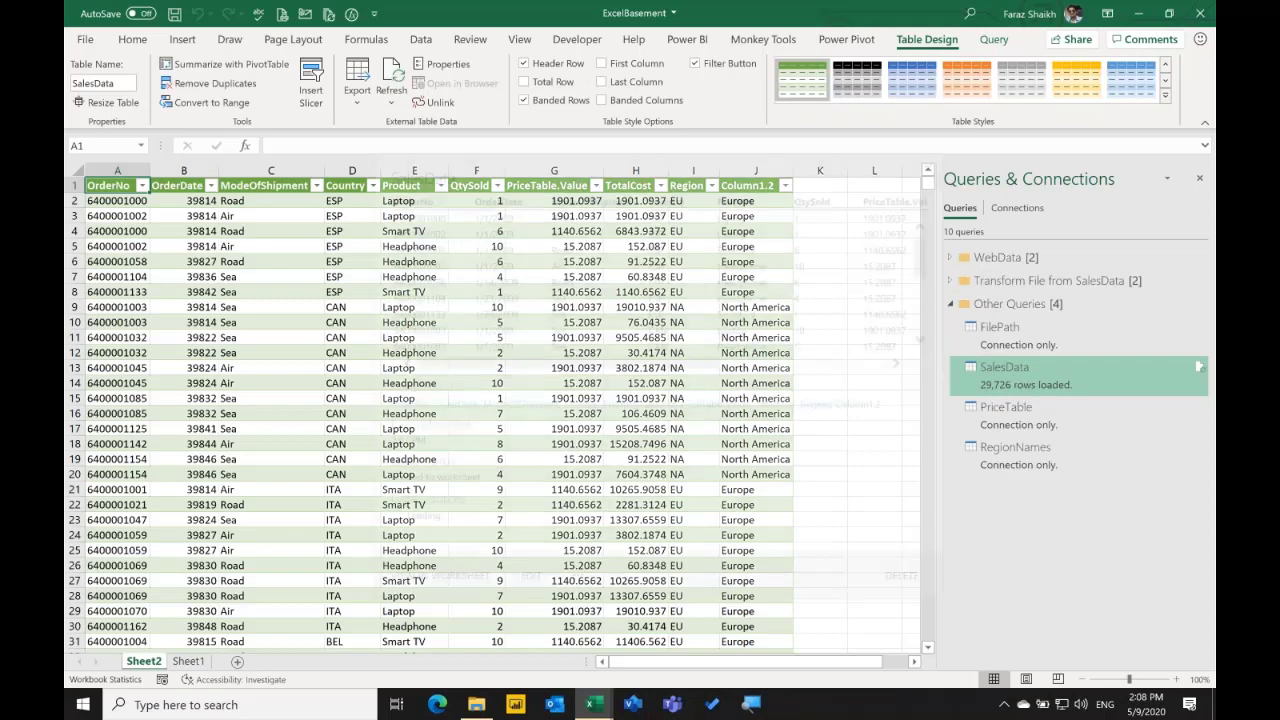
# Open the SalesData query, examine its M code in the Advanced Editor, and close the editors without changes.
pyautogui.doubleClick(1014, 386)
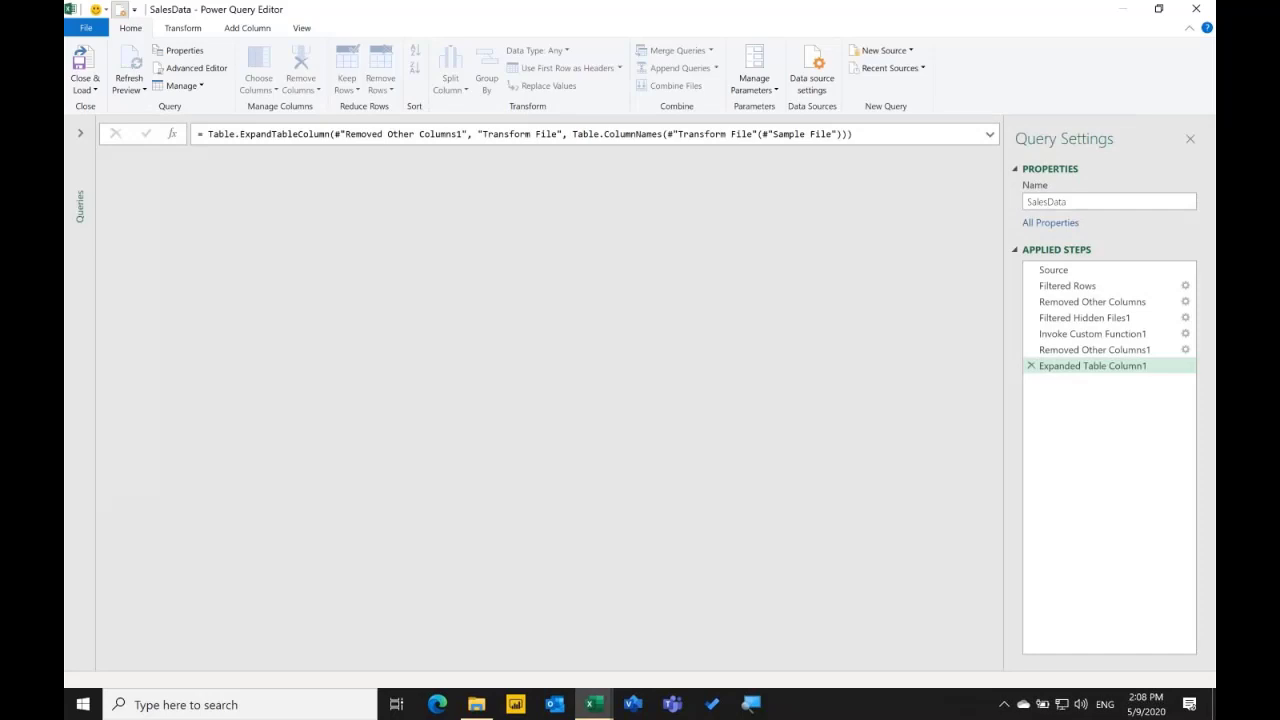
pyautogui.click(301, 28)
pyautogui.click(497, 68)
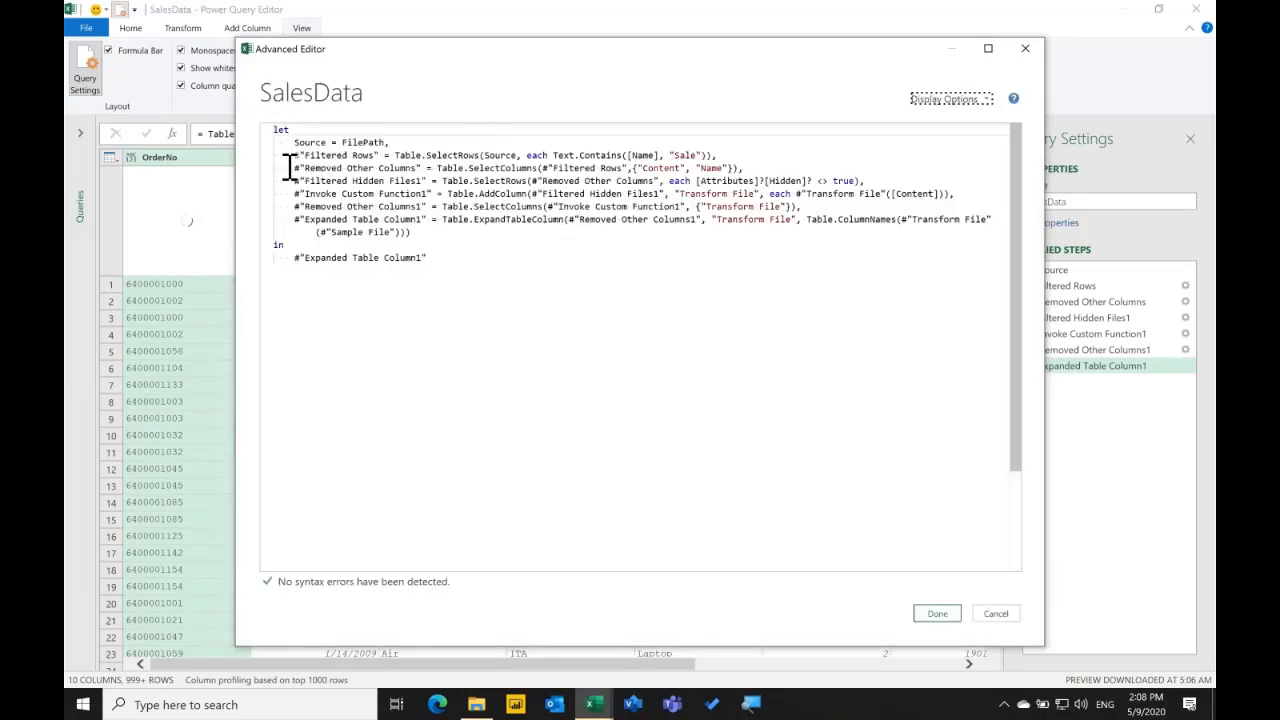
pyautogui.click(289, 167)
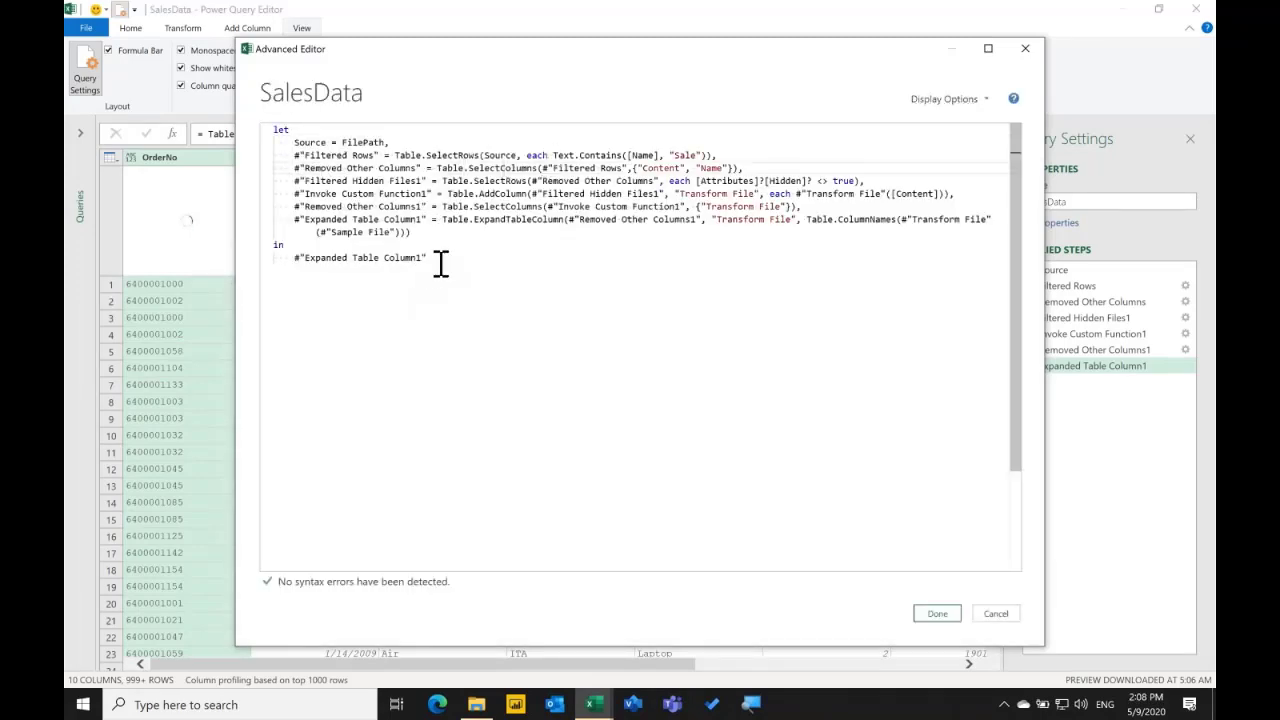
pyautogui.moveTo(427, 258); pyautogui.dragTo(274, 152)
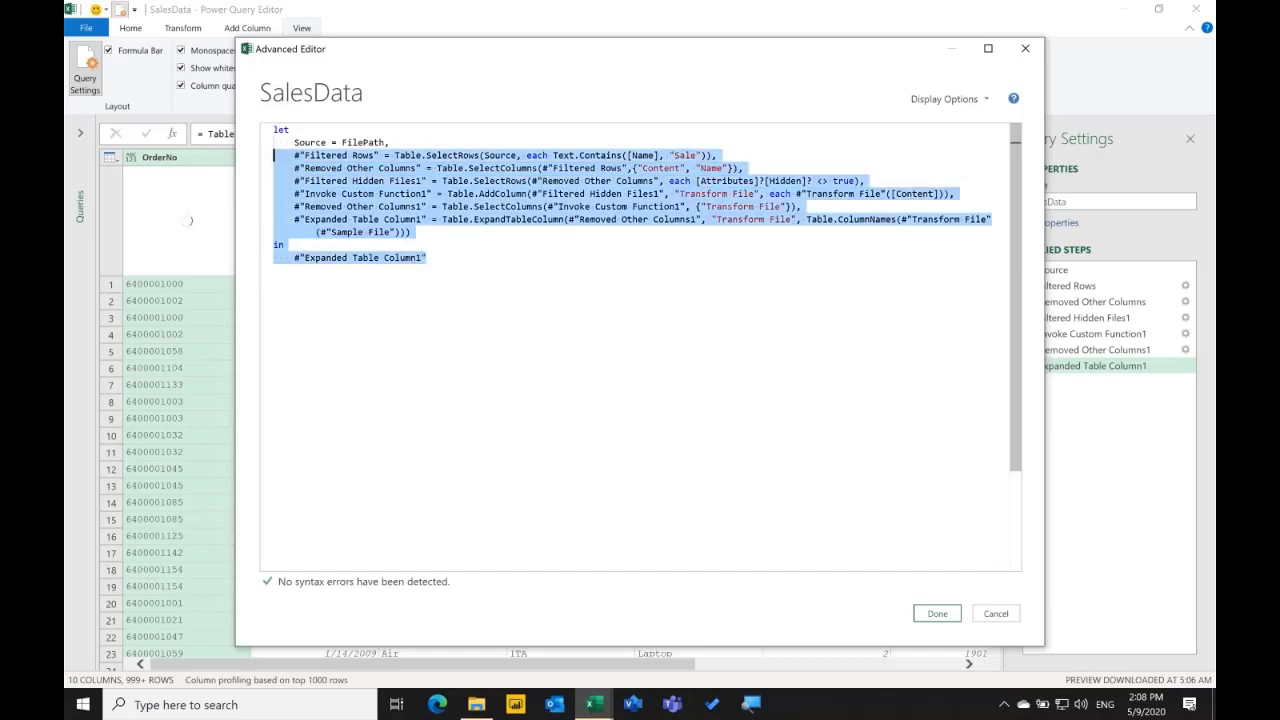
pyautogui.click(1025, 48)
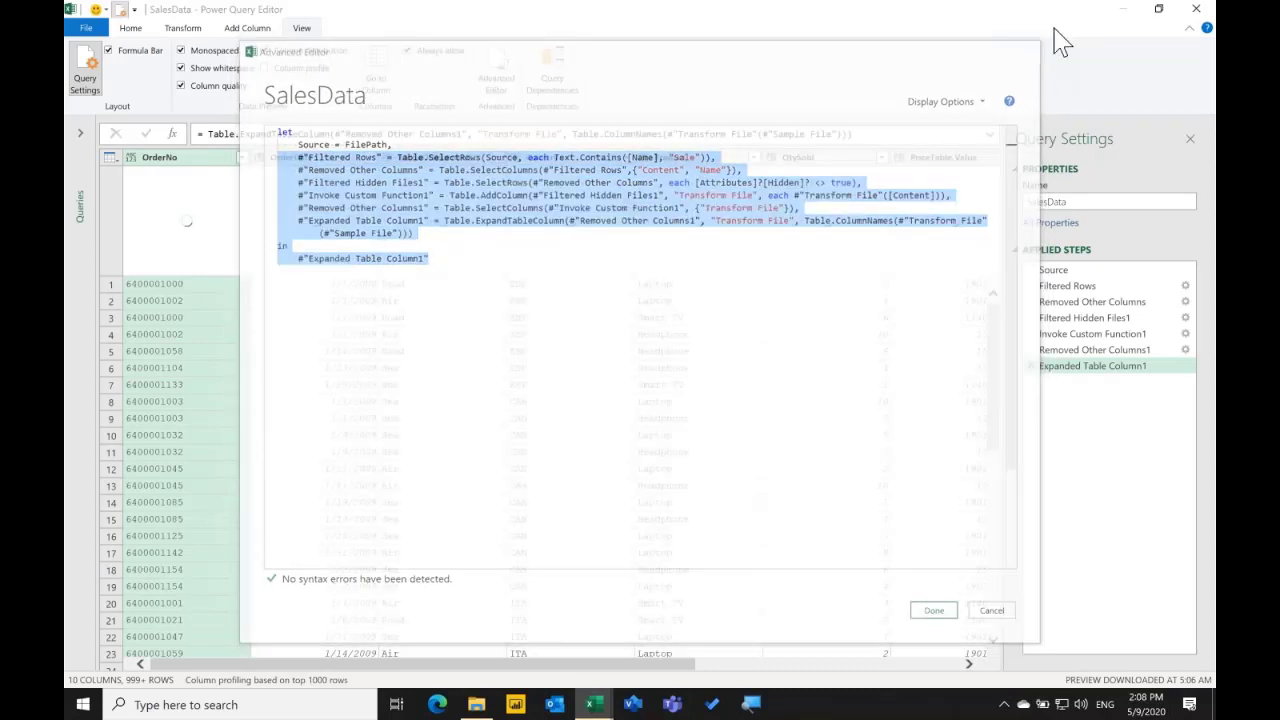
pyautogui.click(1201, 12)
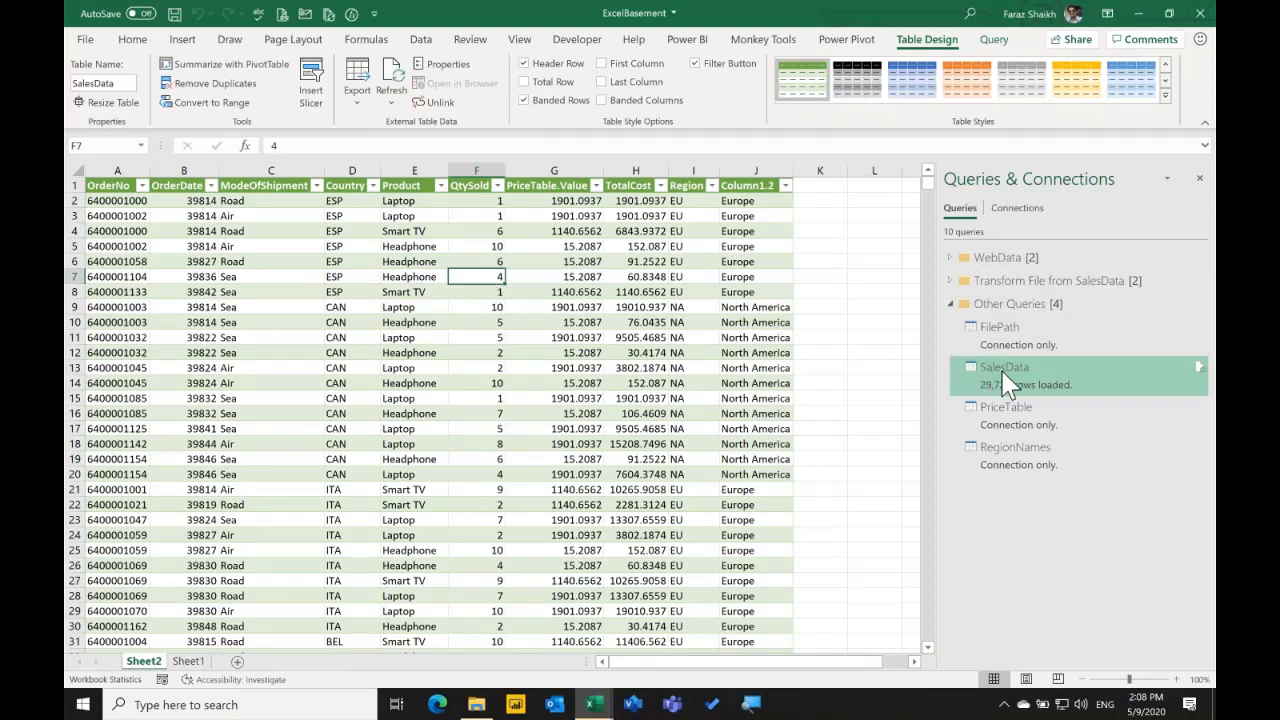
# Examine the SalesData preview and the Transform File function among the helper queries, leaving the Transform File from SalesData group collapsed.
pyautogui.moveTo(1007, 383)
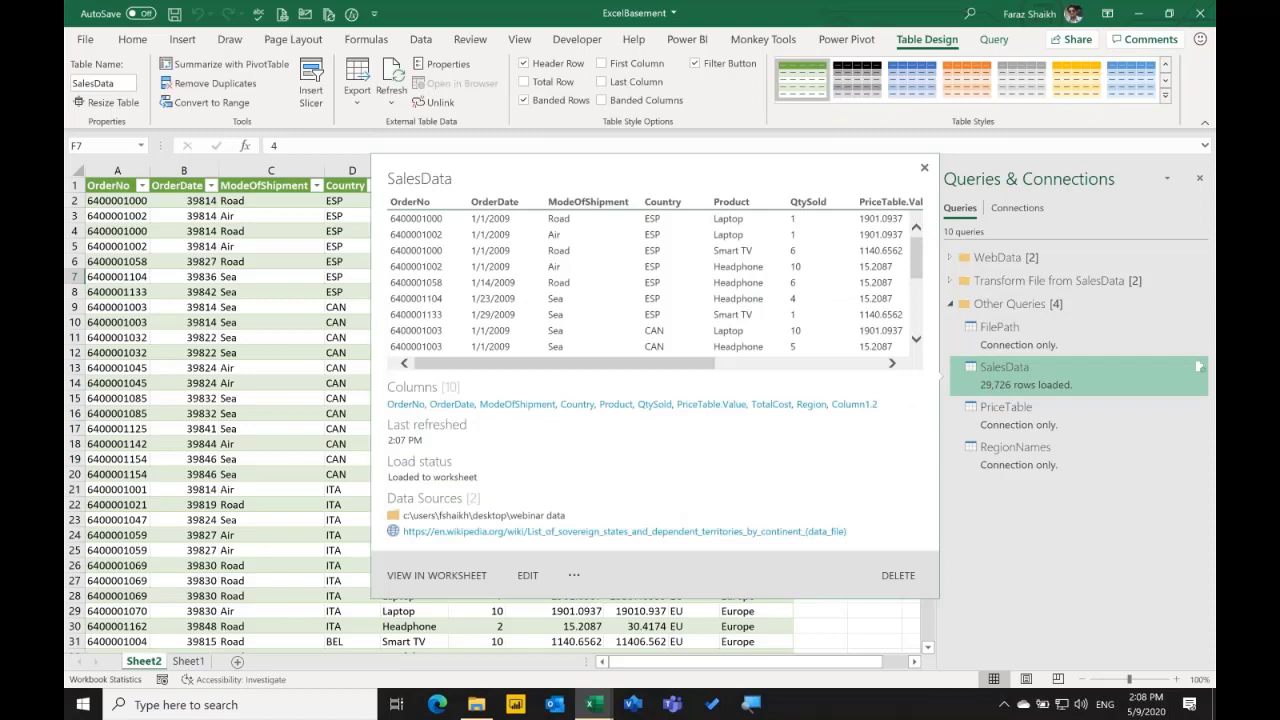
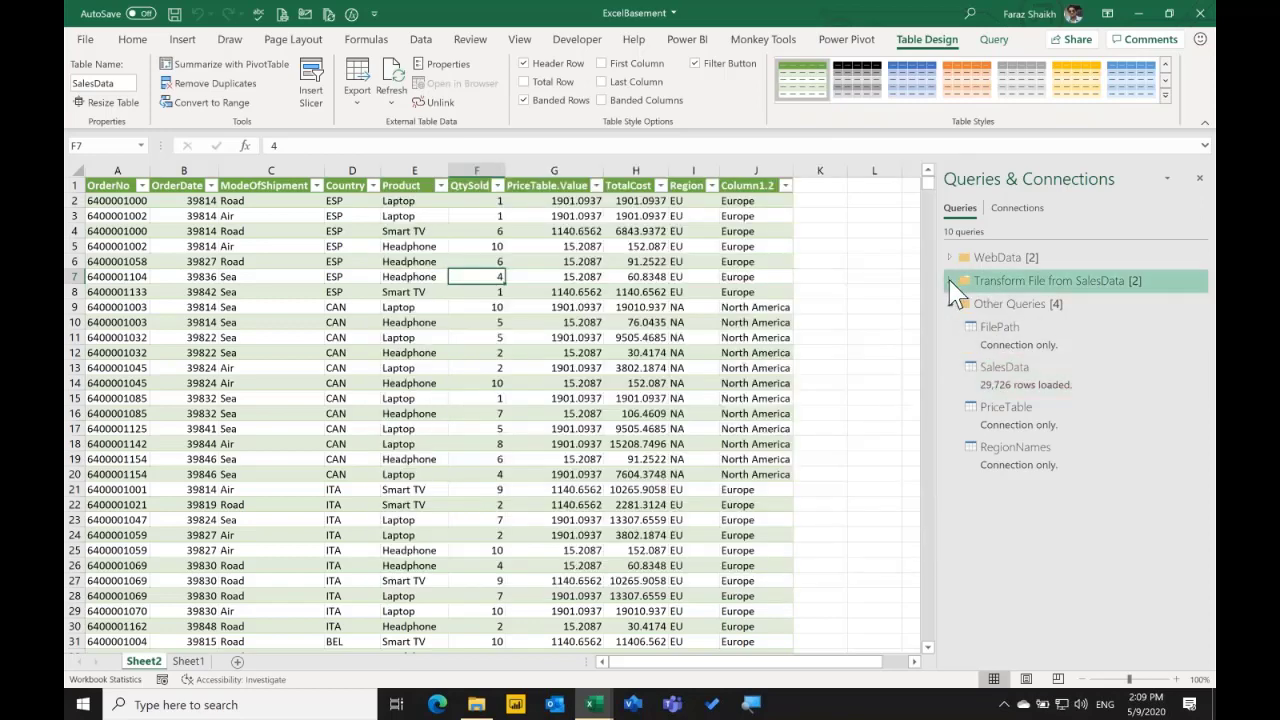
pyautogui.click(950, 281)
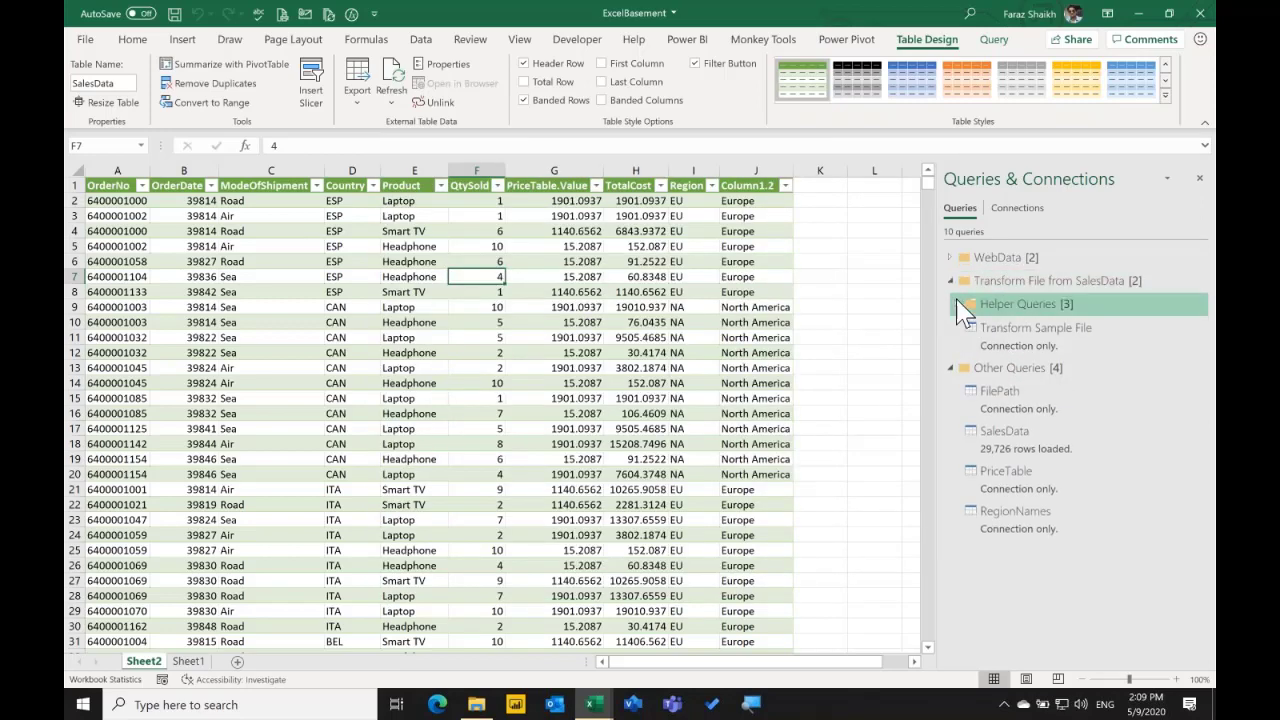
pyautogui.click(958, 304)
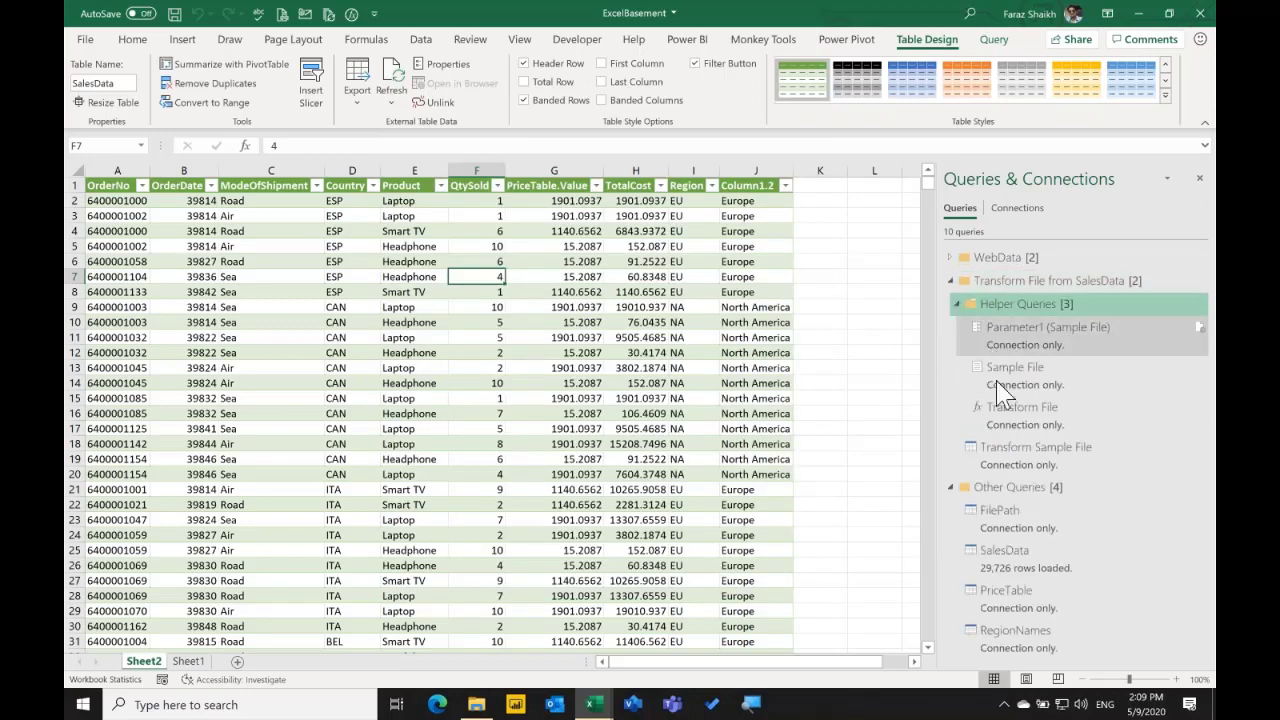
pyautogui.rightClick(1035, 424)
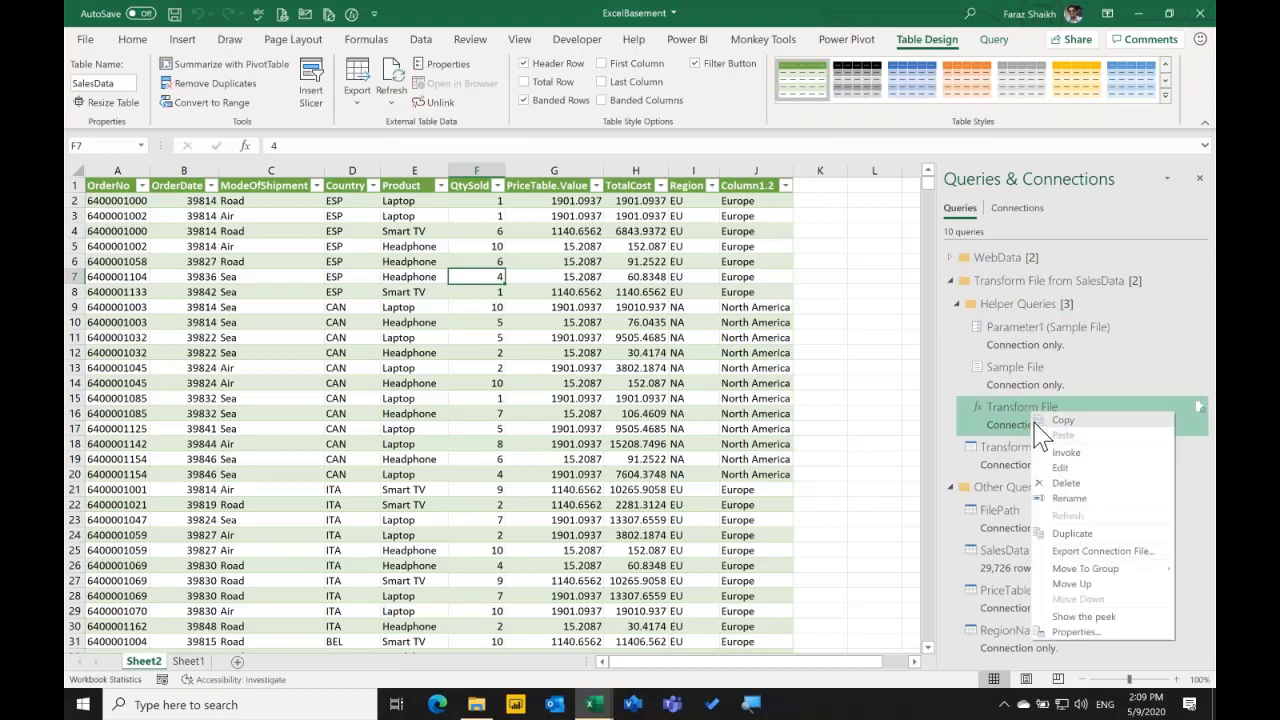
pyautogui.click(1005, 424)
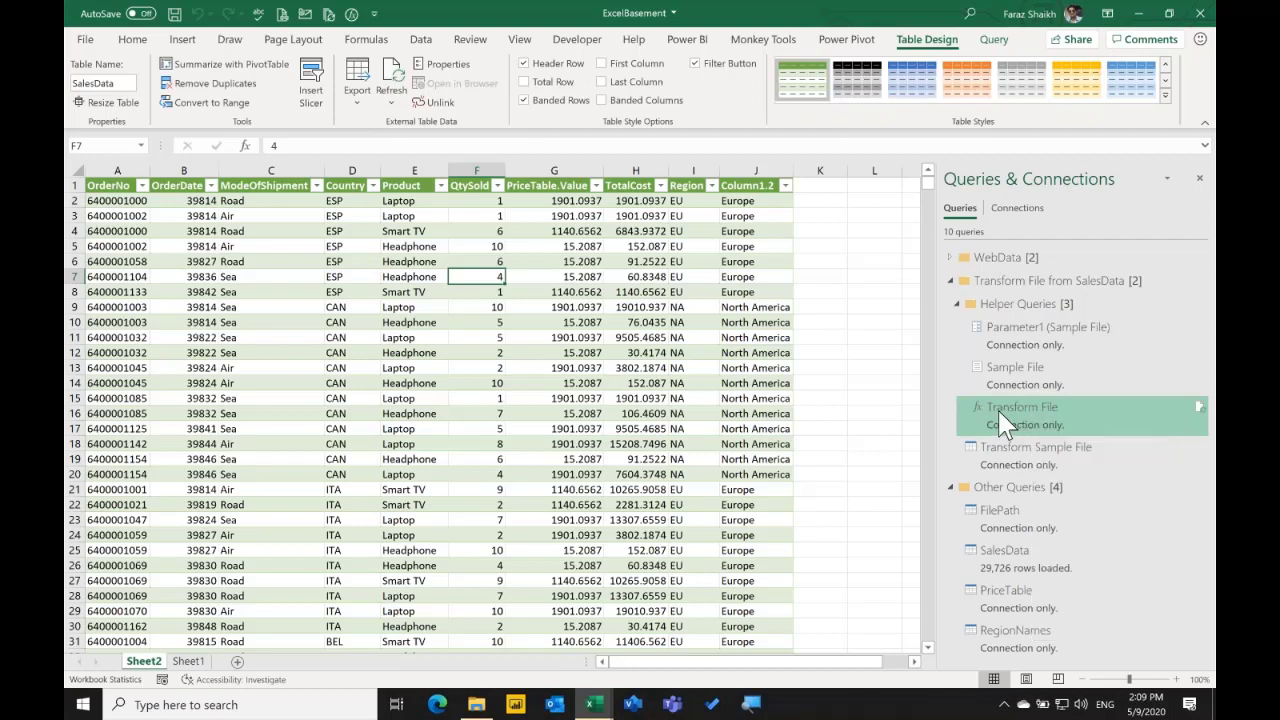
pyautogui.click(957, 304)
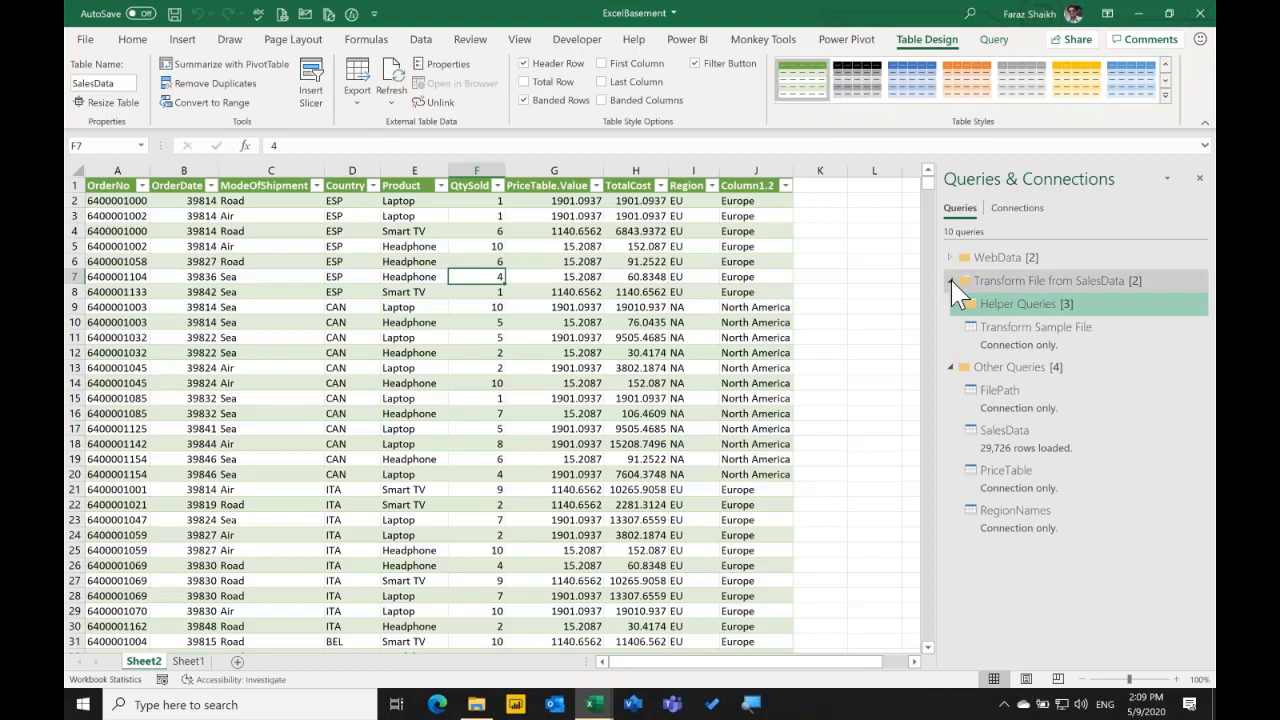
pyautogui.click(951, 282)
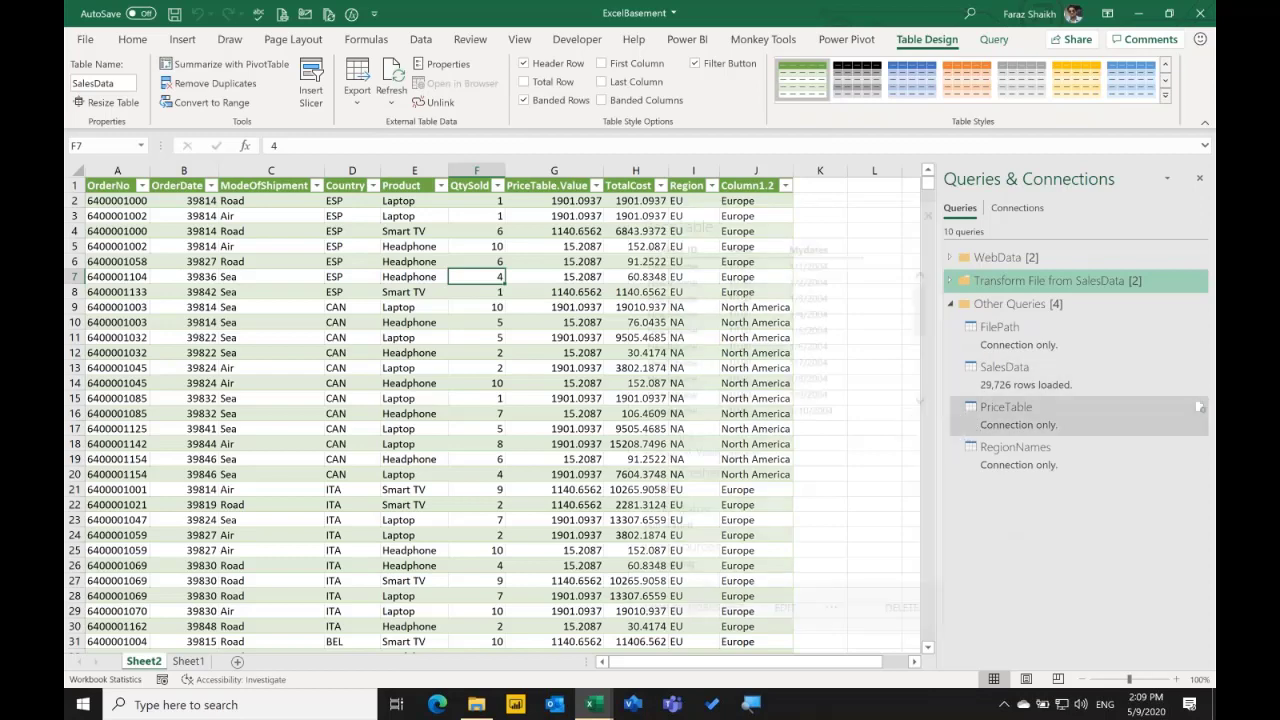
# Select the first OrderDate value in the loaded SalesData table for inspection.
pyautogui.click(428, 385)
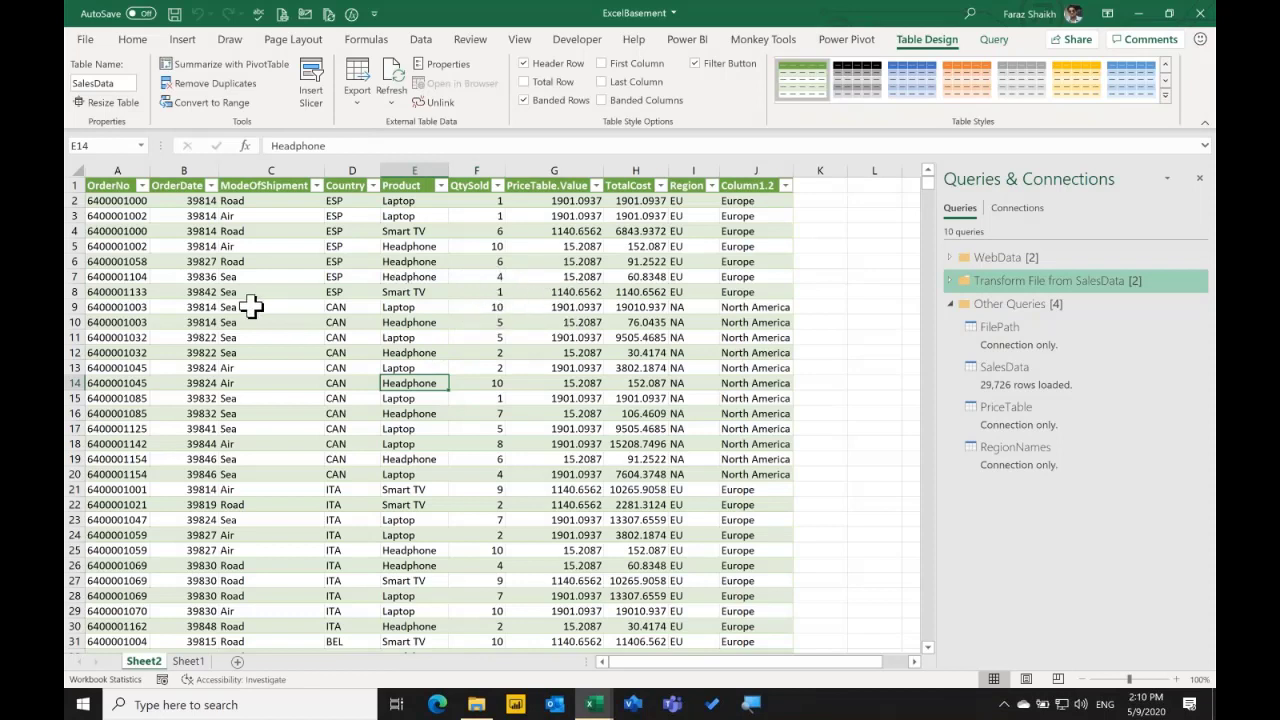
pyautogui.moveTo(385, 246); pyautogui.dragTo(350, 247)
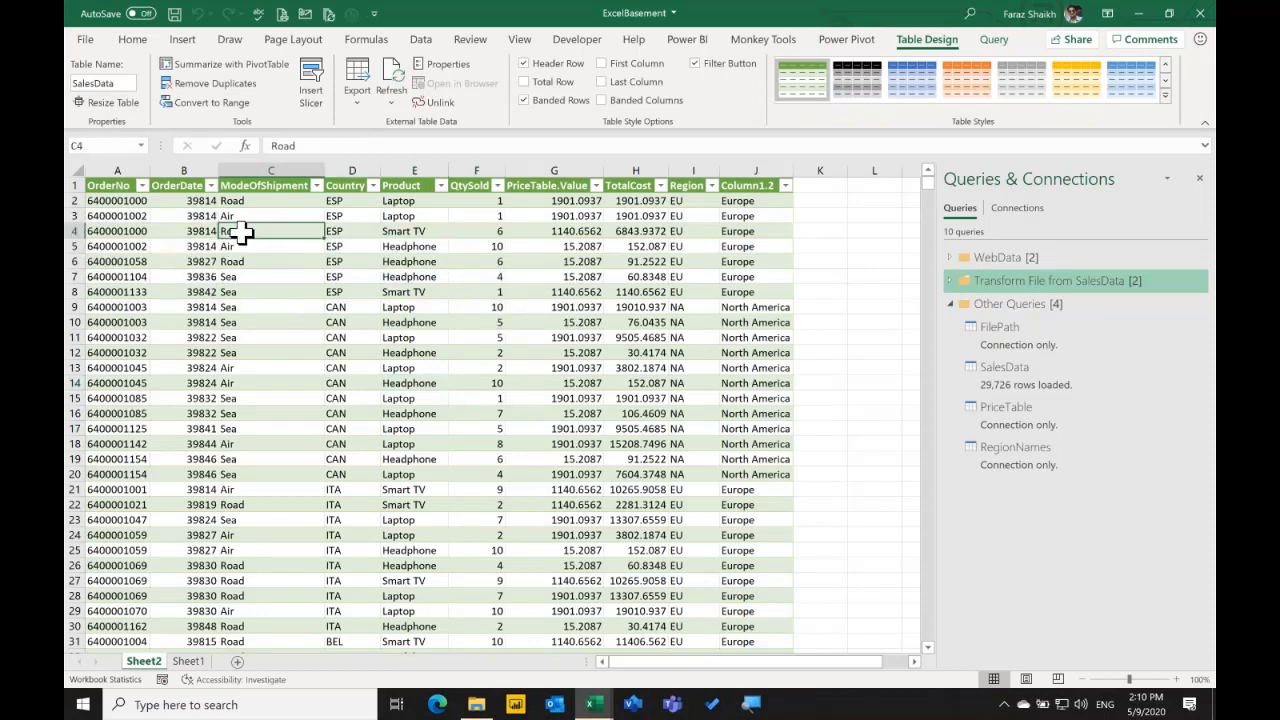
pyautogui.click(172, 203)
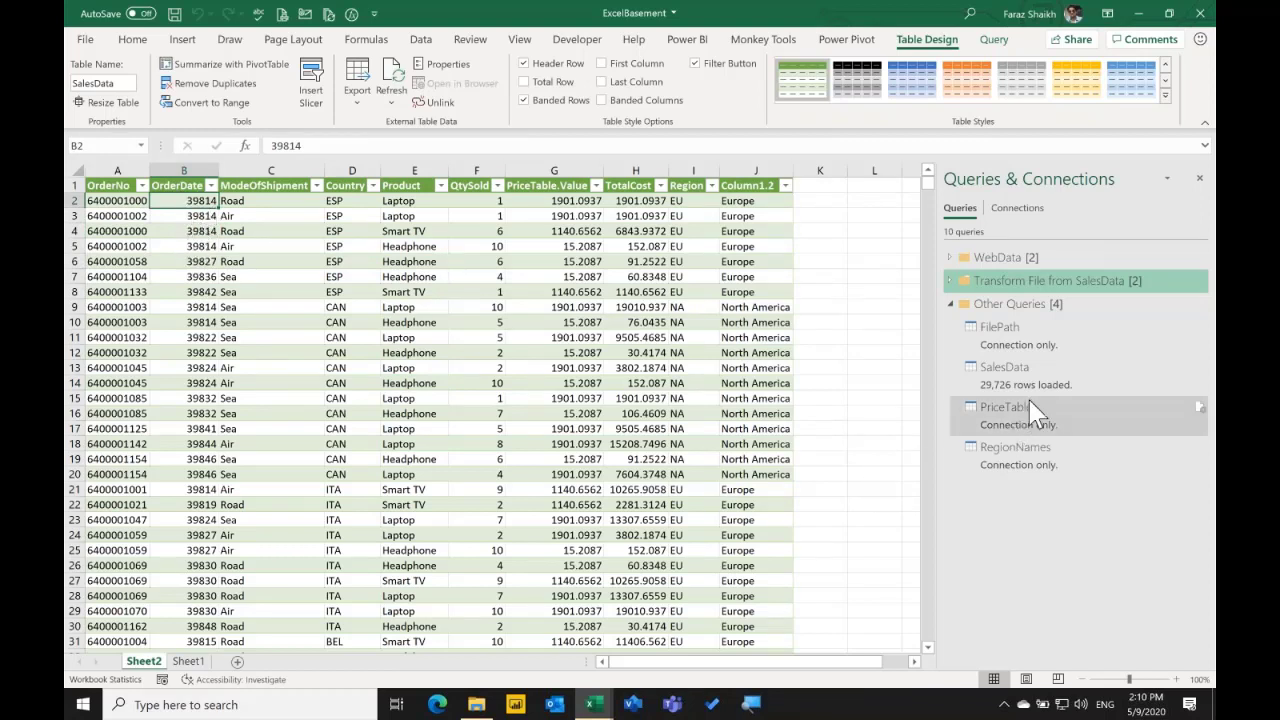
# Open the SalesData query for editing and inspect the data type options for the OrderDate column without changing the type.
pyautogui.click(1056, 386)
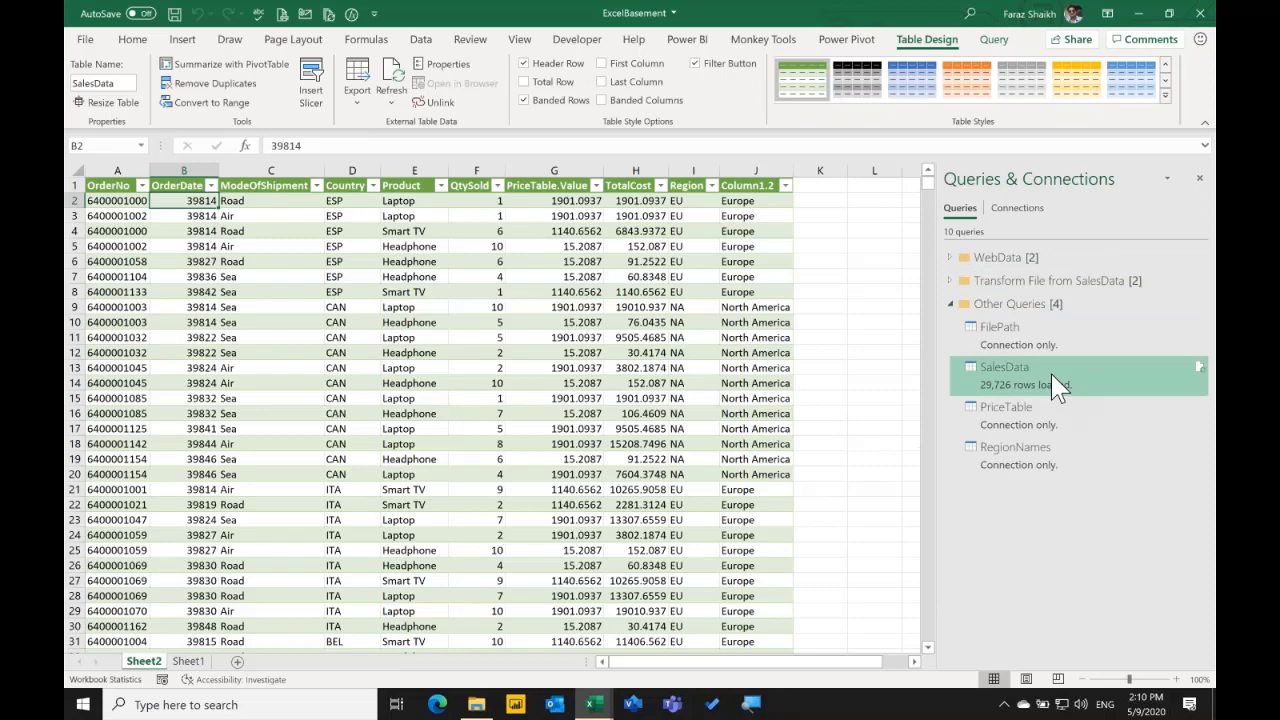
pyautogui.doubleClick(1056, 386)
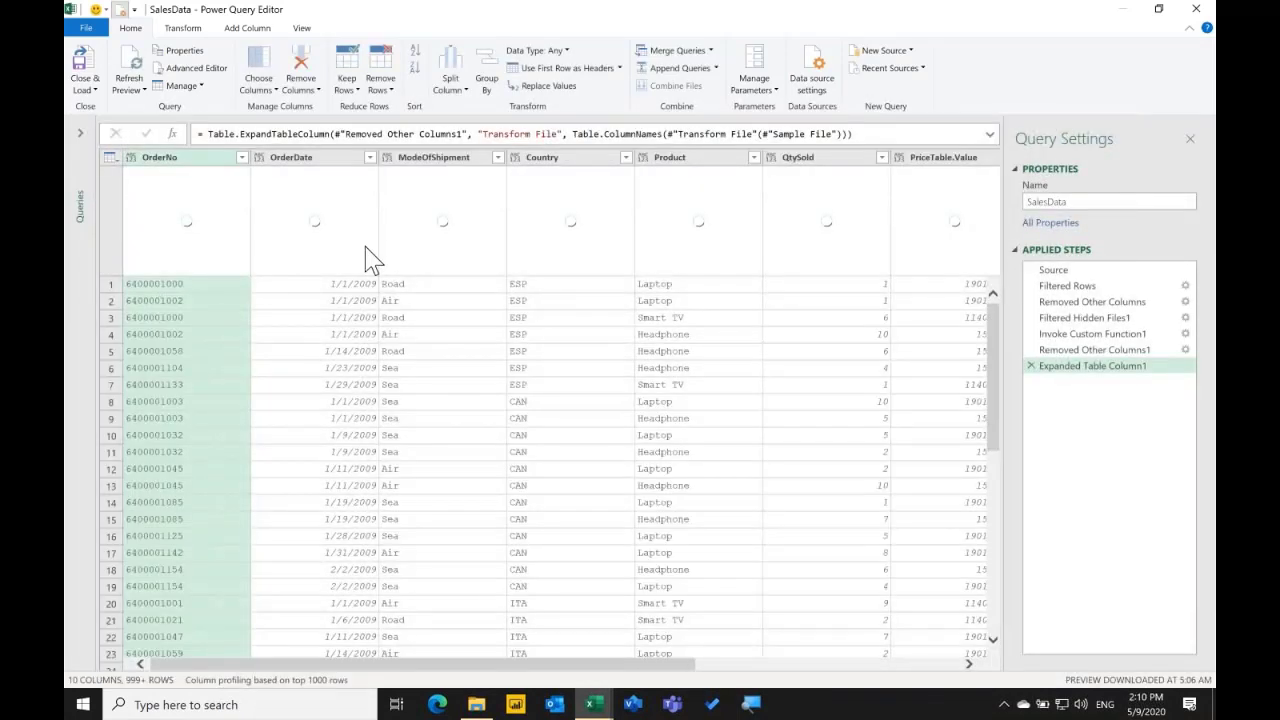
pyautogui.click(304, 160)
pyautogui.click(261, 157)
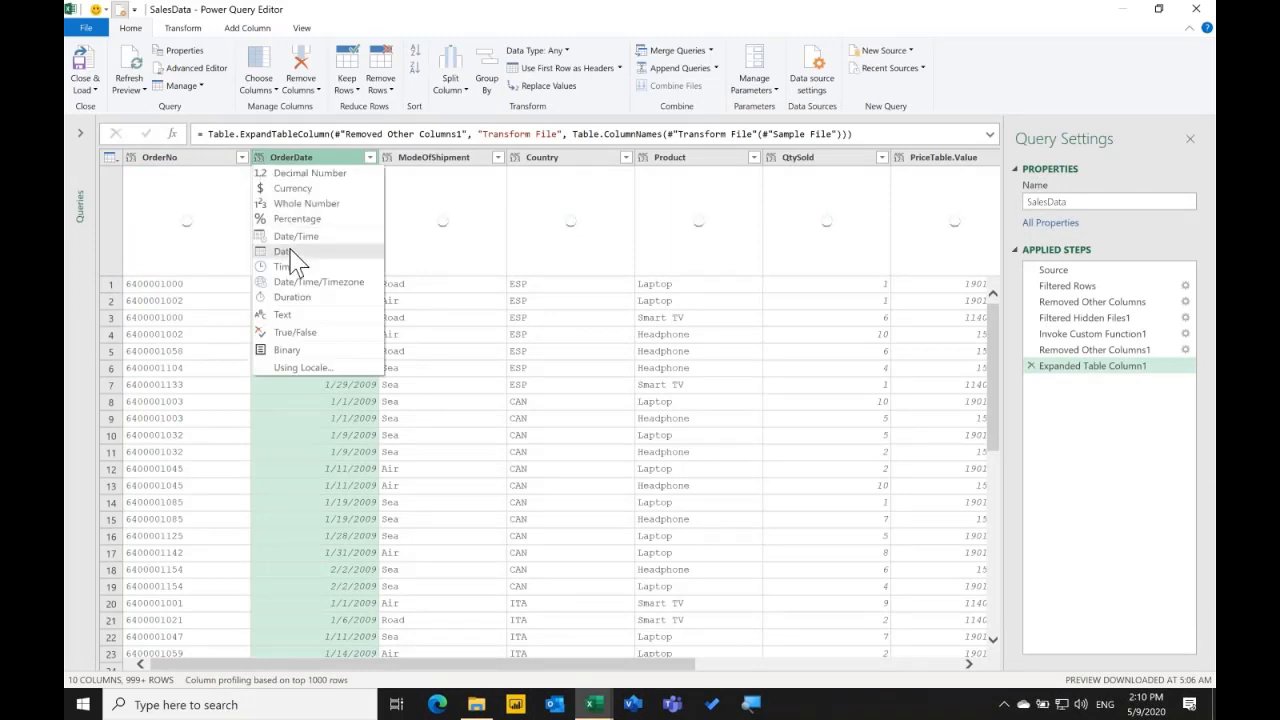
pyautogui.click(80, 142)
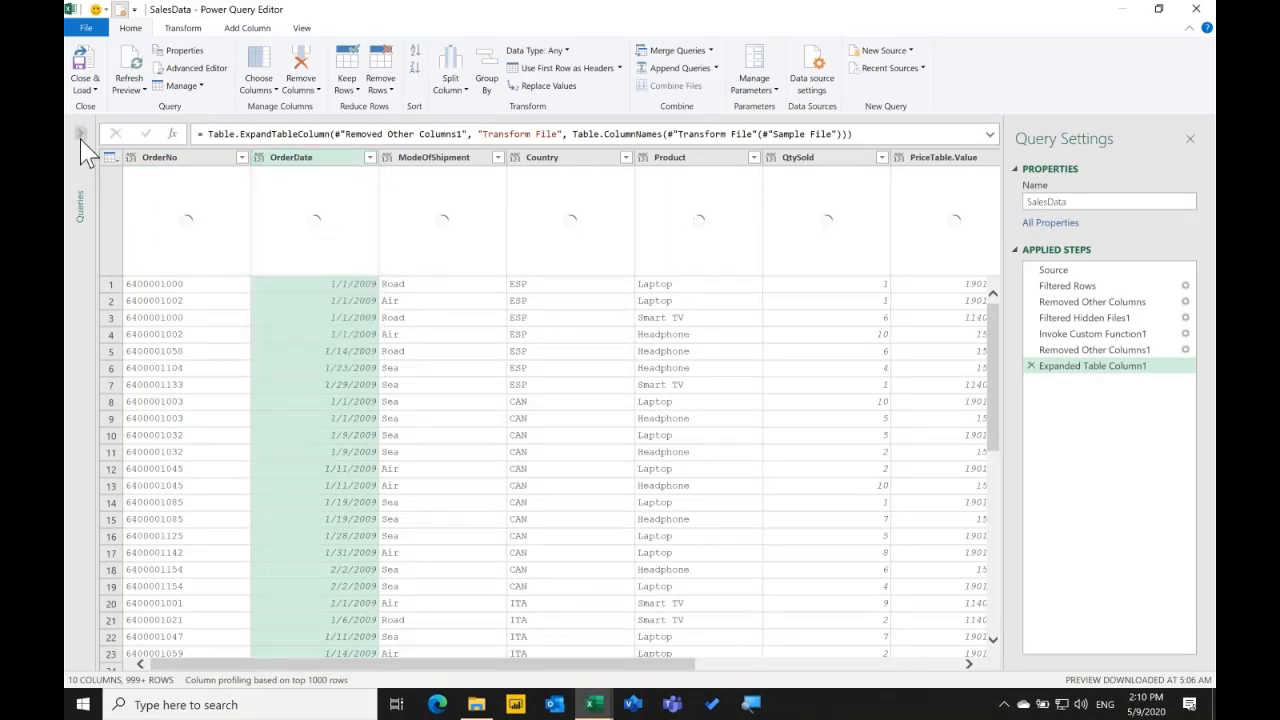
# Examine the Transform Sample File query's column types and applied steps, return to the SalesData query, and collapse the query list.
pyautogui.click(80, 132)
pyautogui.click(96, 152)
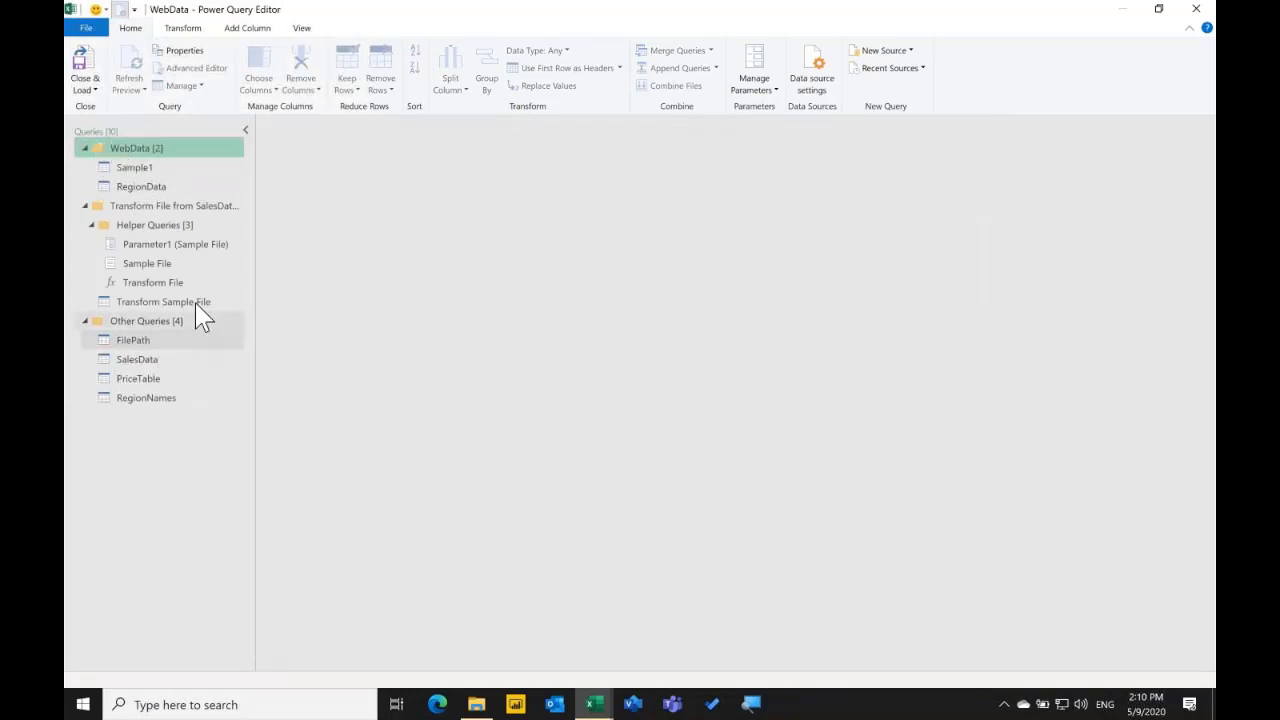
pyautogui.click(196, 302)
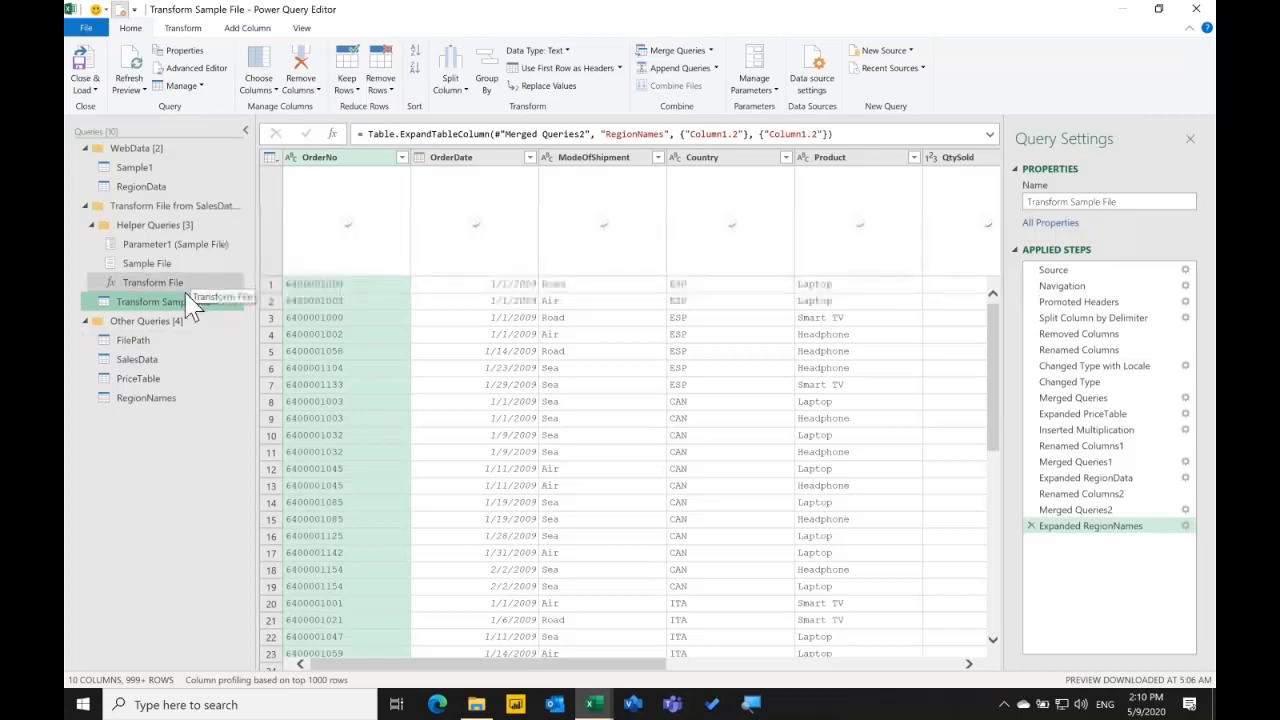
pyautogui.click(197, 360)
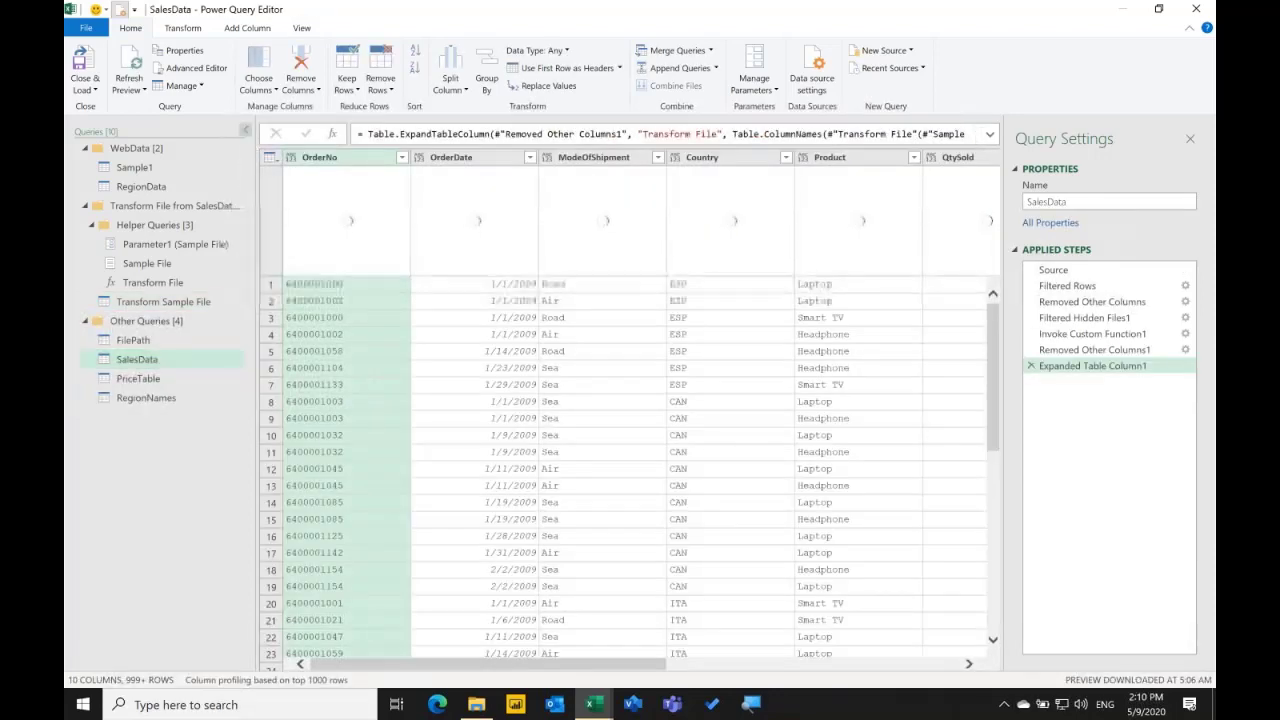
pyautogui.click(245, 130)
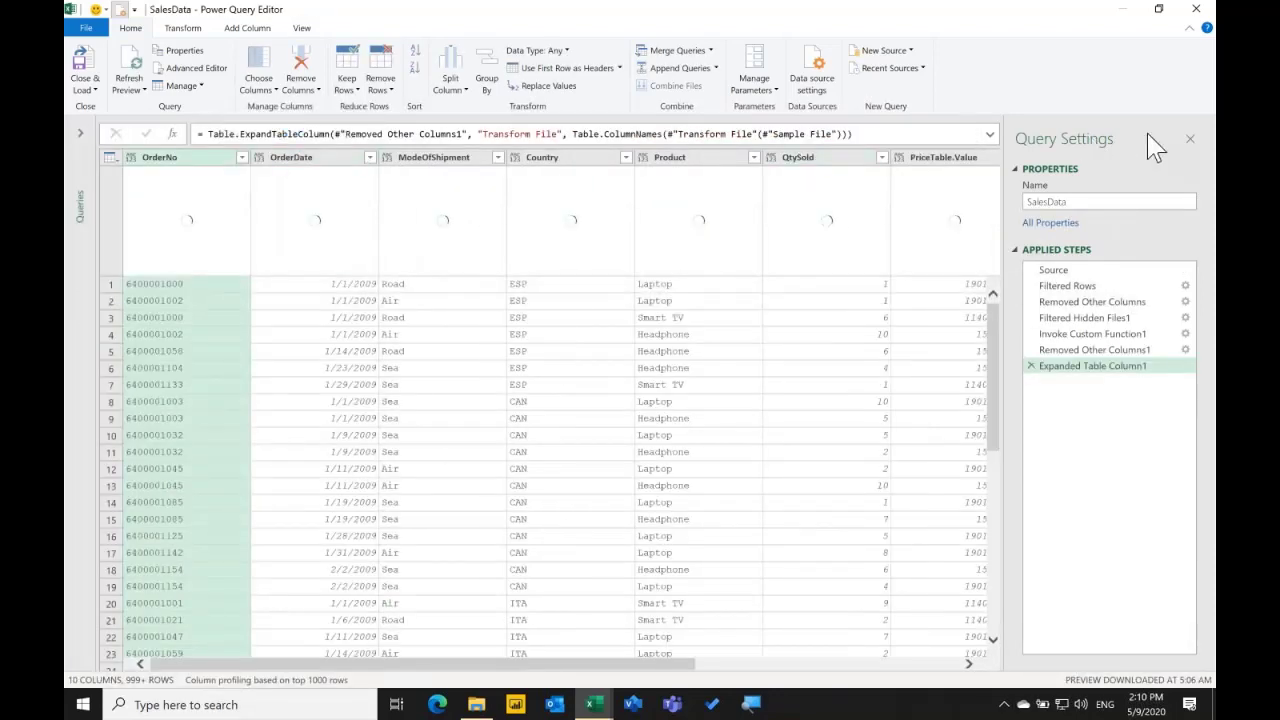
# Hide the Query Settings pane, toggling the display of the pane and the formula bar to demonstrate both layout options.
pyautogui.click(1190, 139)
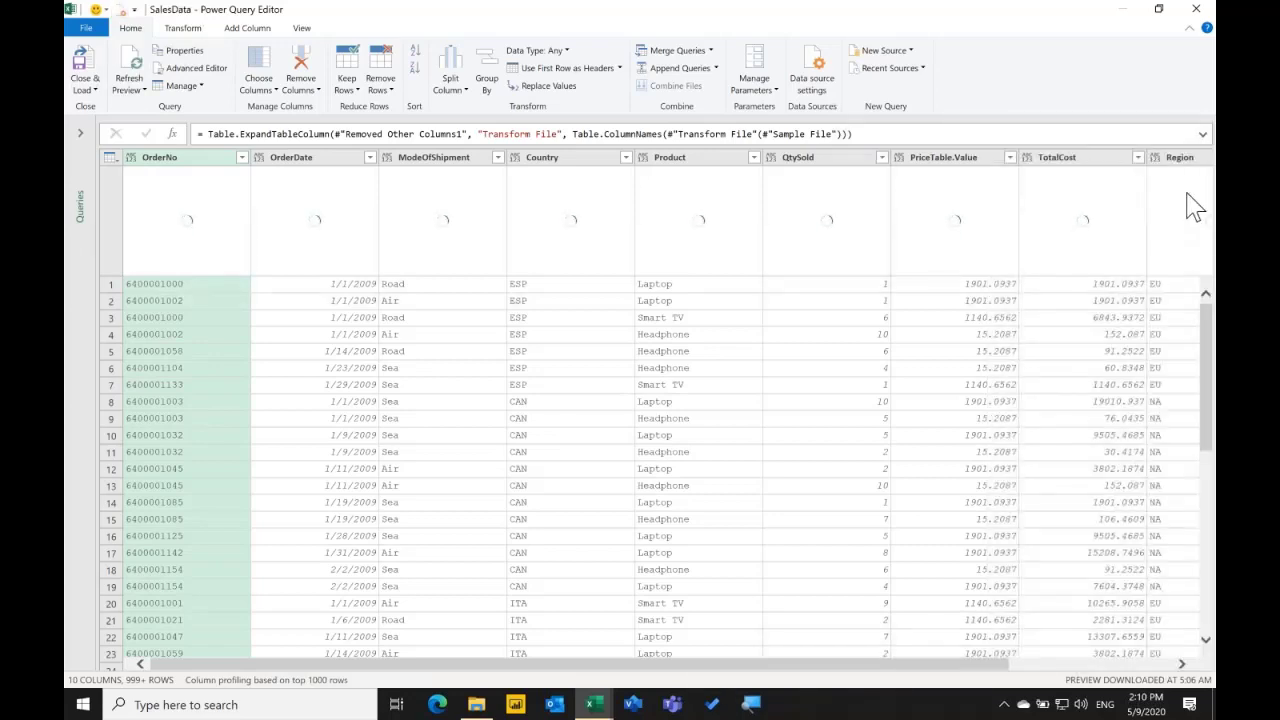
pyautogui.click(303, 29)
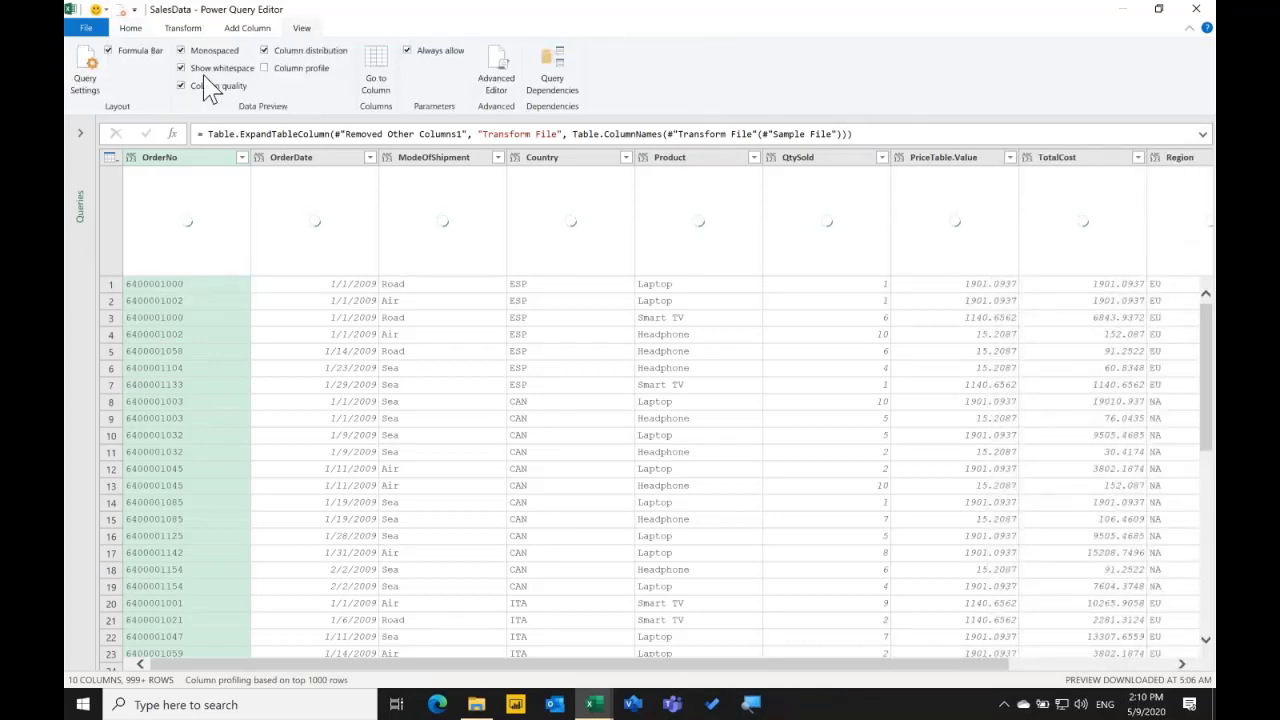
pyautogui.click(85, 85)
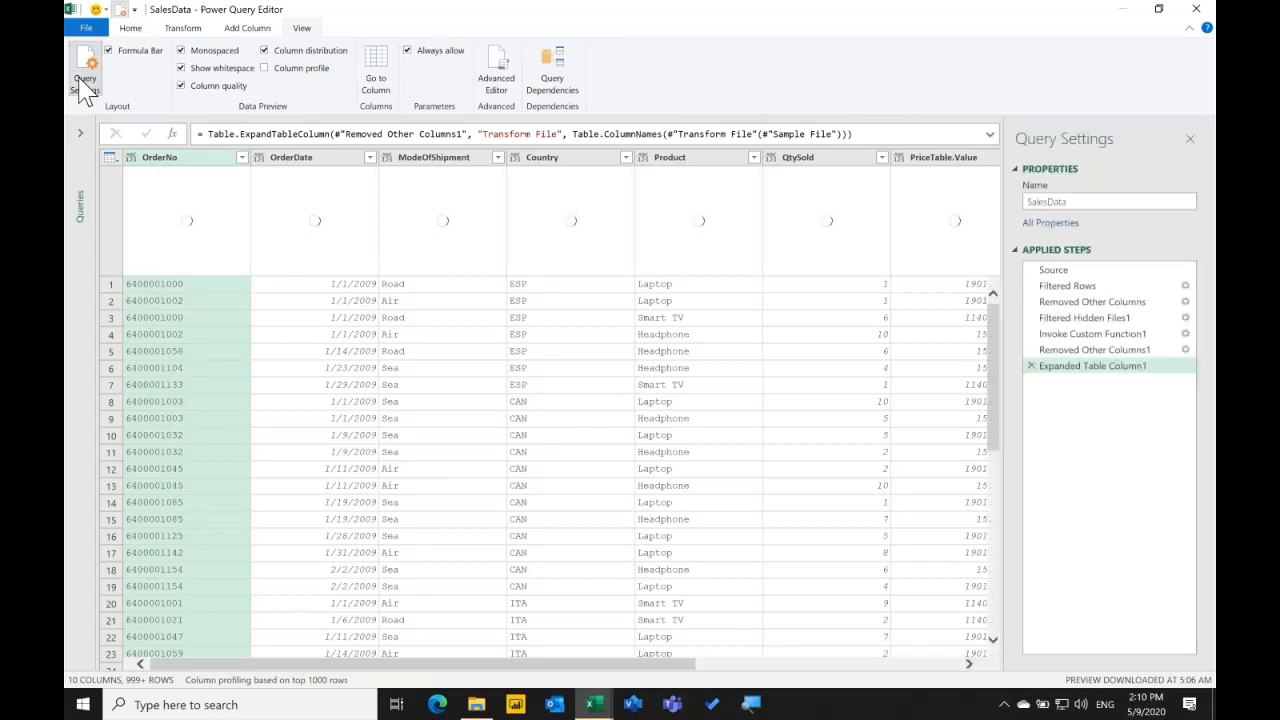
pyautogui.click(85, 86)
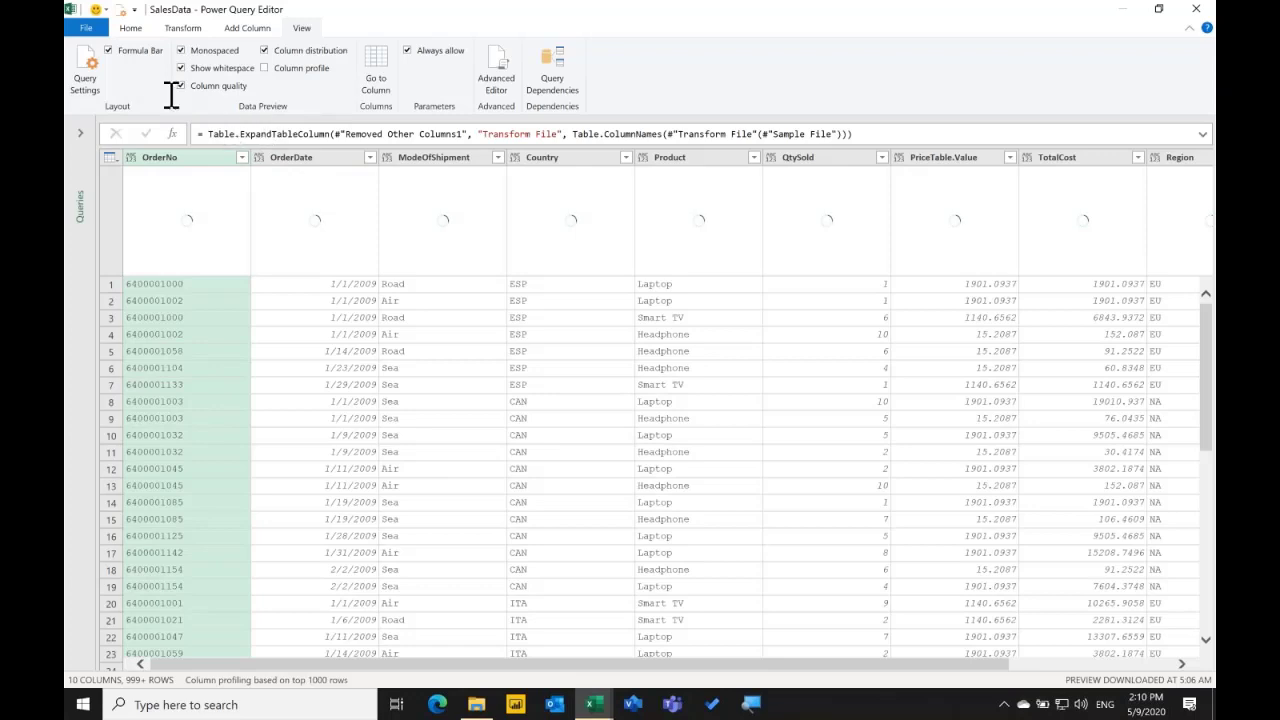
pyautogui.click(140, 50)
pyautogui.click(140, 50)
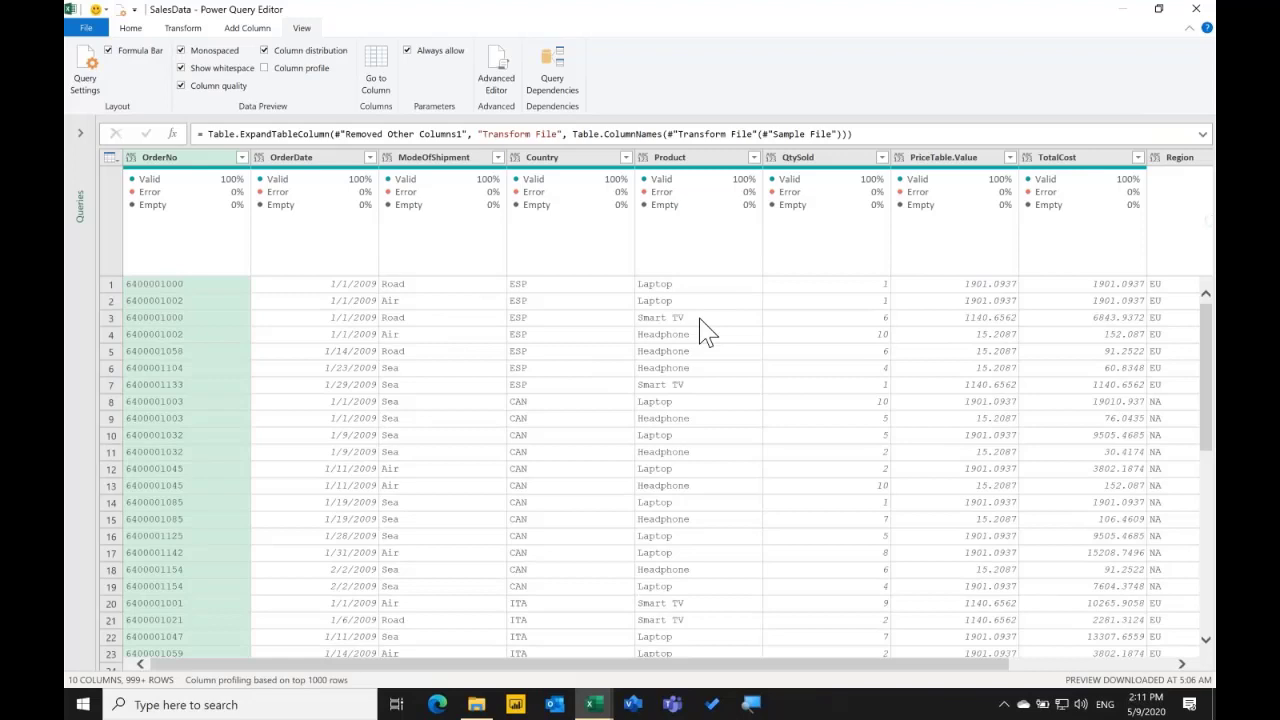
# Set the data type of the OrderDate column to Date.
pyautogui.hscroll(3, 700, 330)
pyautogui.hscroll(-3, 700, 330)
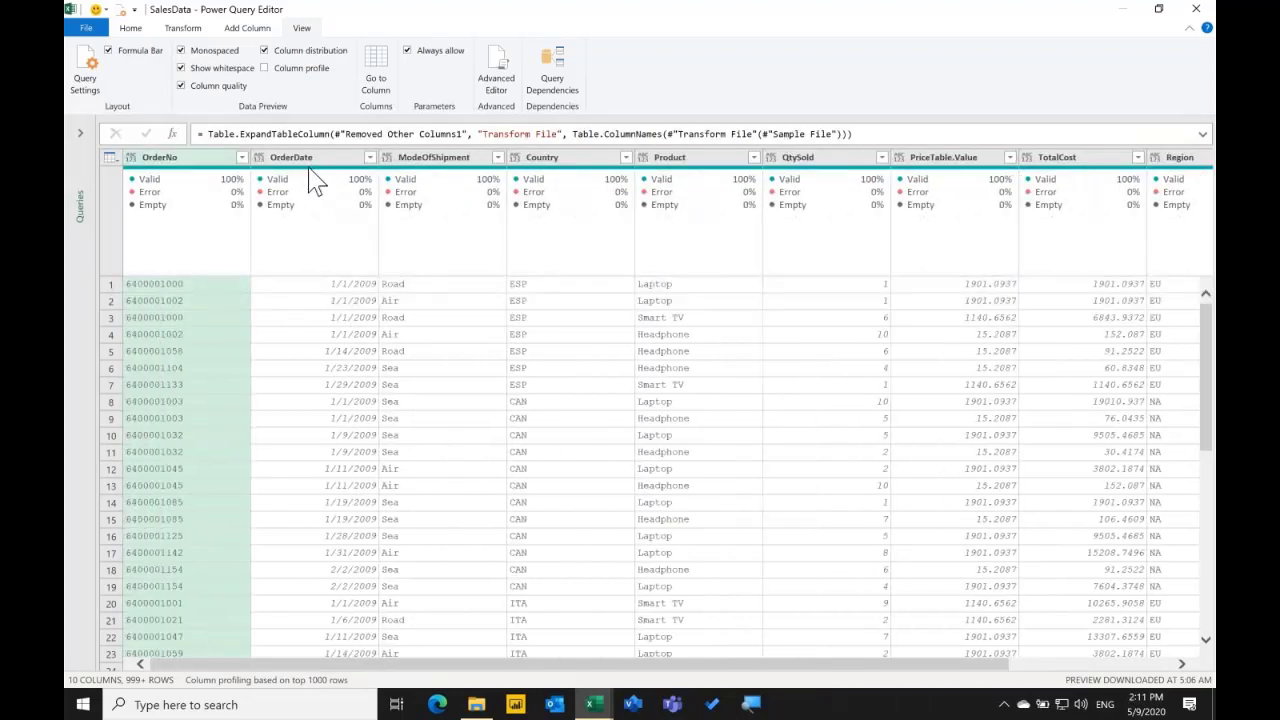
pyautogui.click(298, 157)
pyautogui.click(261, 157)
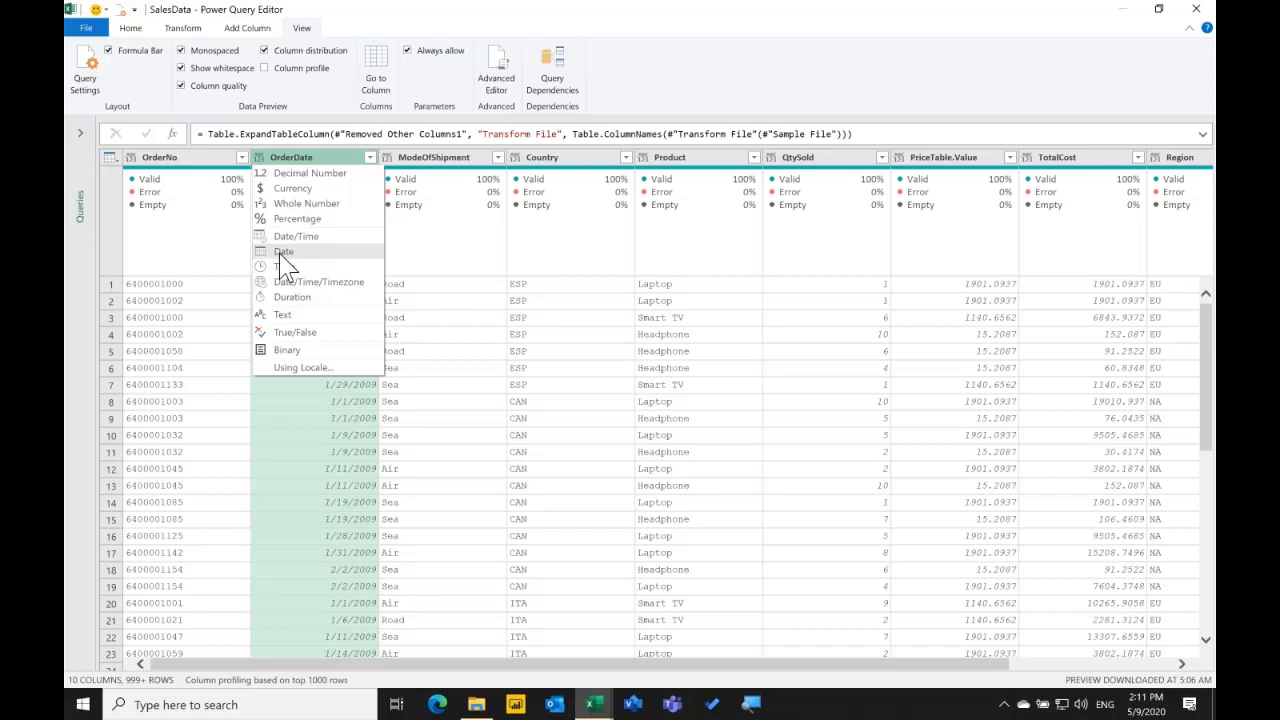
pyautogui.click(282, 254)
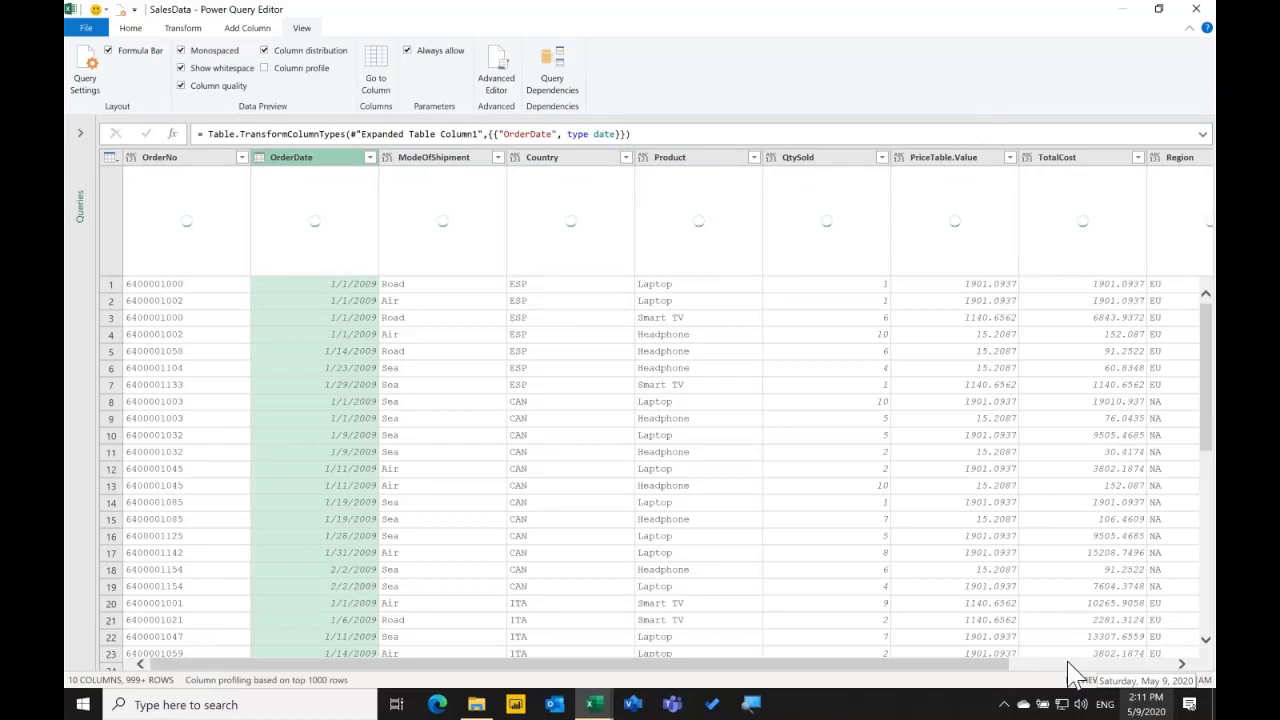
# Set the OrderNo, ModeOfShipment, Country, Product, Region and Column1.2 columns to the Text data type together.
pyautogui.click(434, 160)
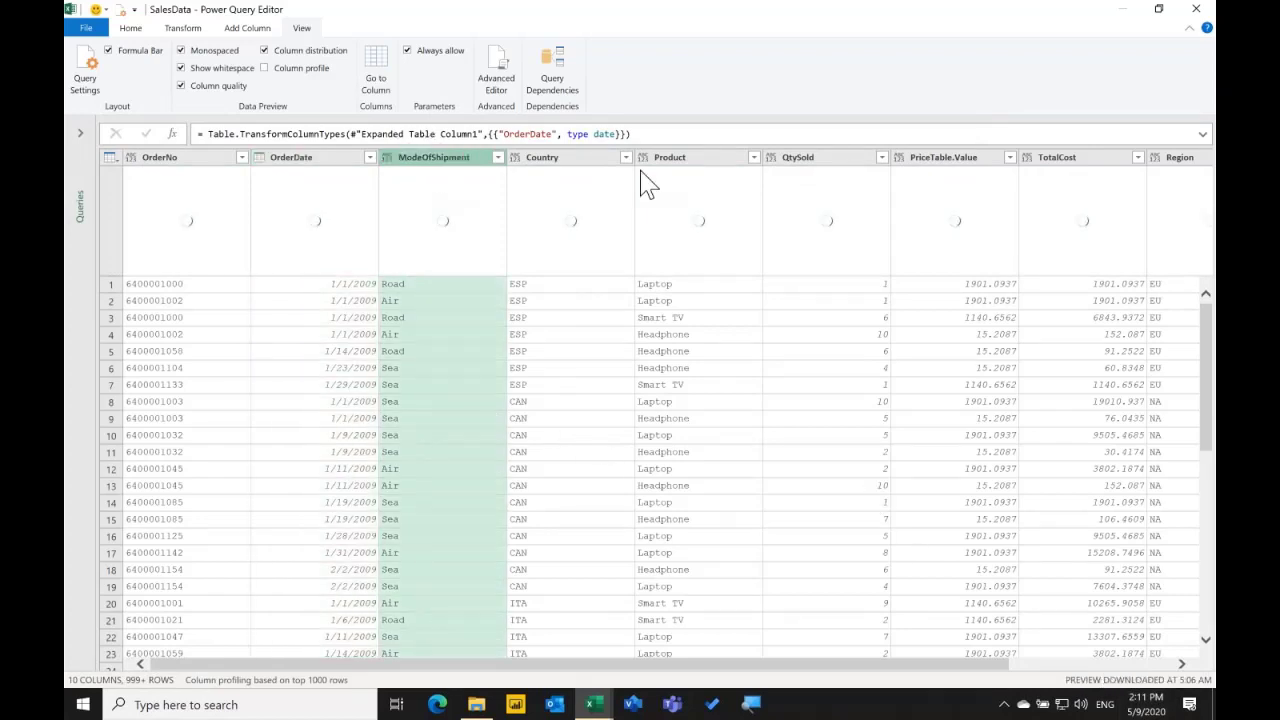
pyautogui.keyDown('shift'); pyautogui.click(730, 162); pyautogui.keyUp('shift')
pyautogui.keyDown('ctrl'); pyautogui.click(186, 164); pyautogui.keyUp('ctrl')
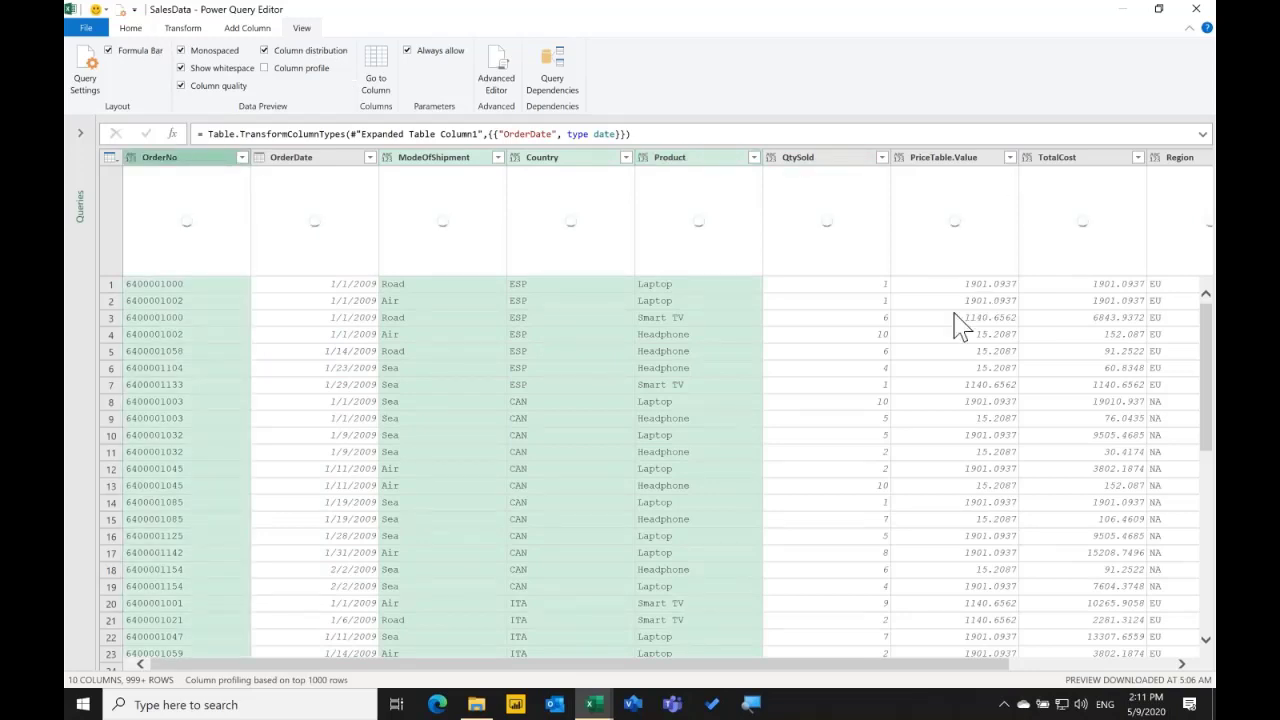
pyautogui.hscroll(3, 960, 323)
pyautogui.keyDown('ctrl'); pyautogui.click(1052, 162); pyautogui.keyUp('ctrl')
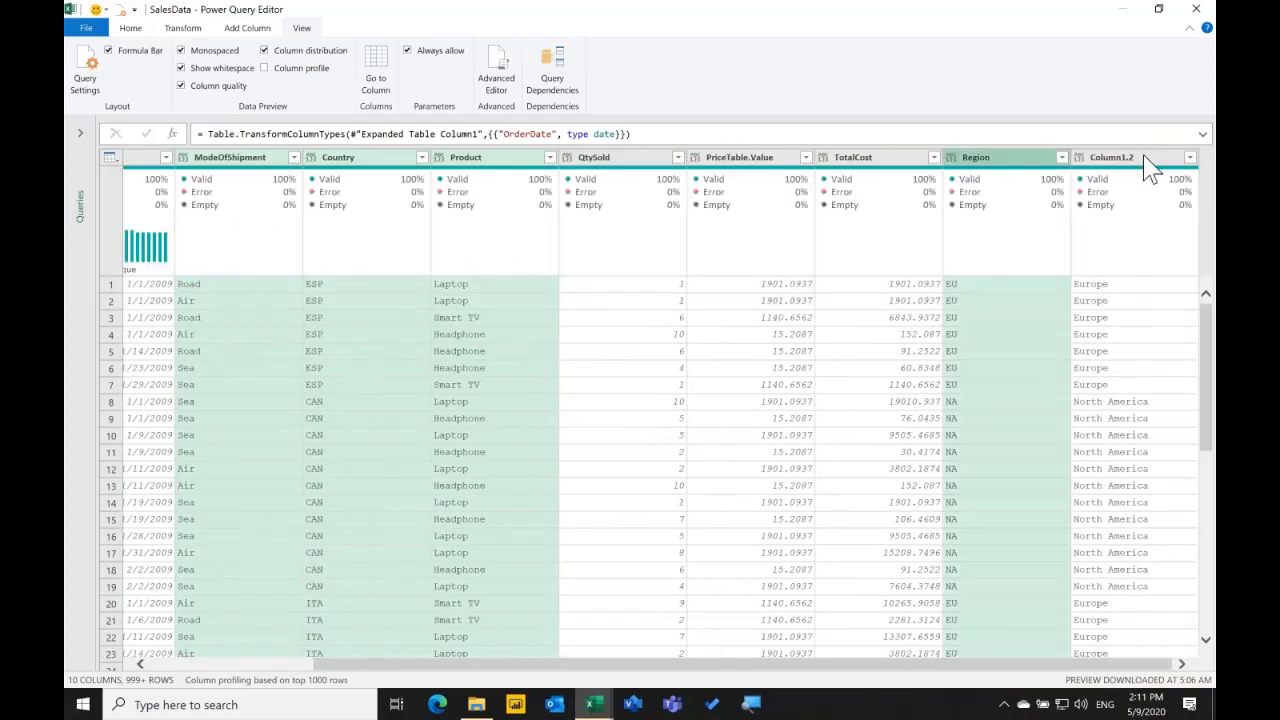
pyautogui.keyDown('ctrl'); pyautogui.click(1111, 163); pyautogui.keyUp('ctrl')
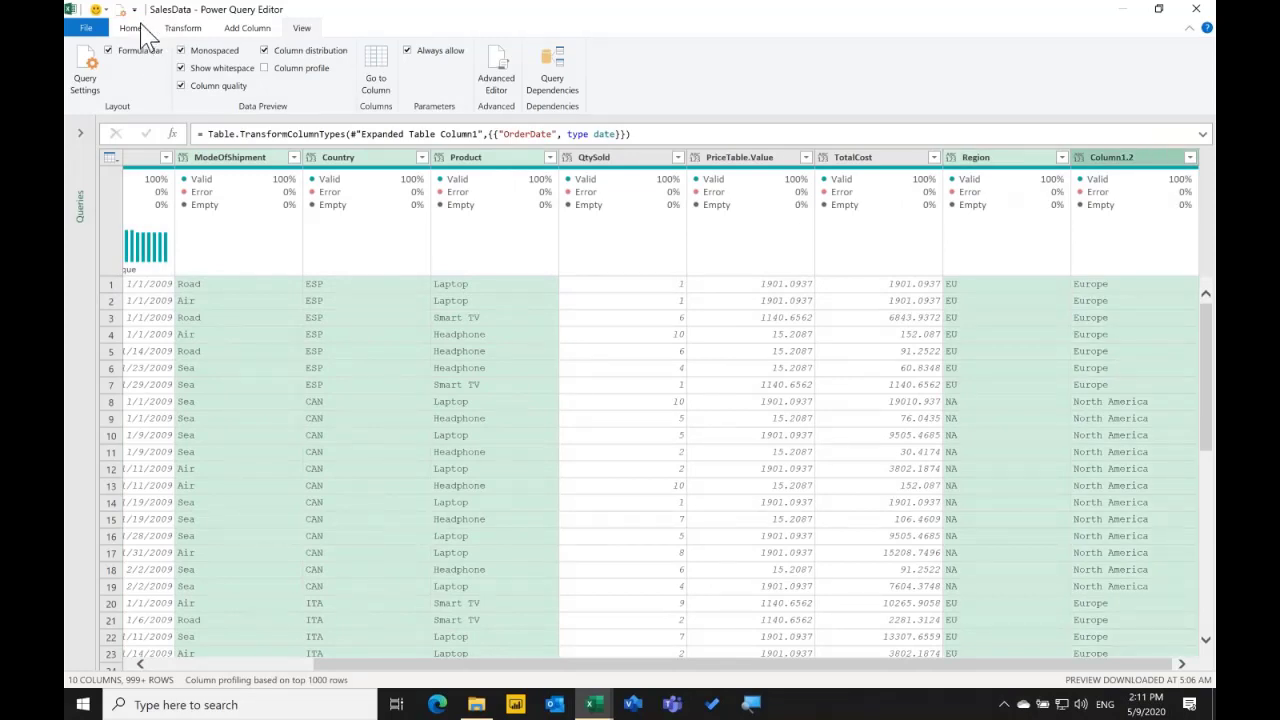
pyautogui.click(130, 28)
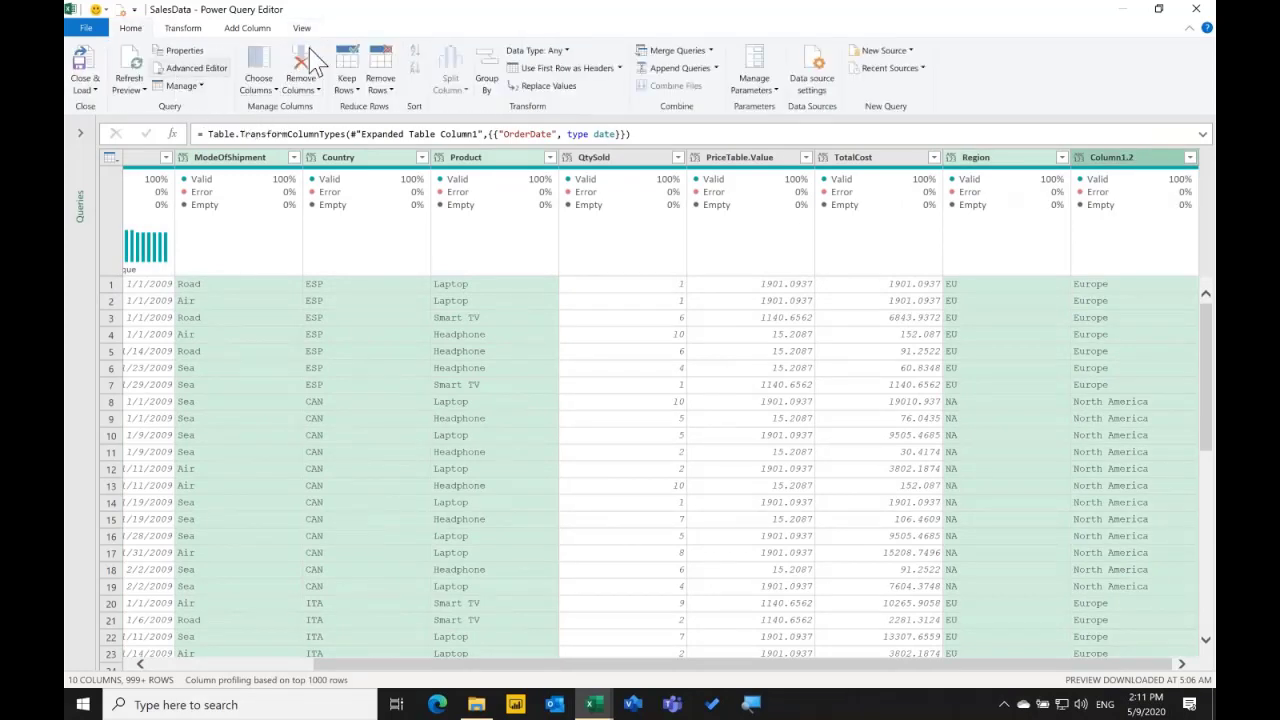
pyautogui.click(183, 28)
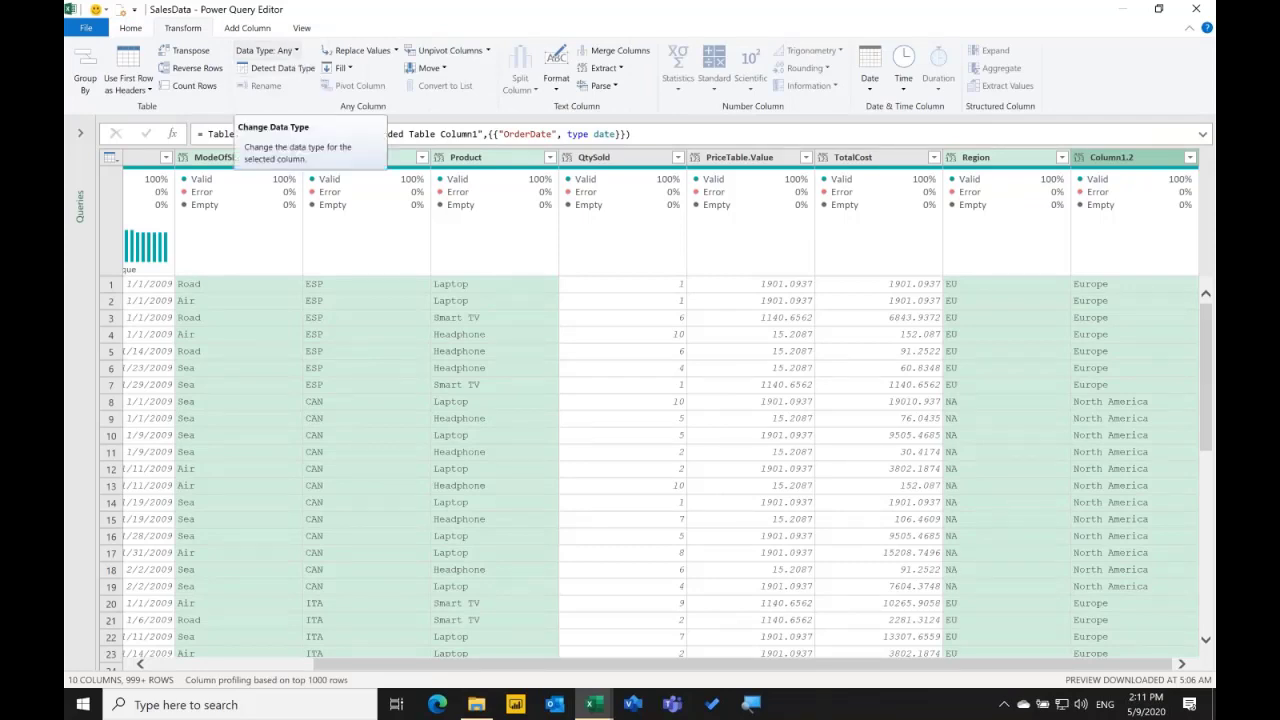
pyautogui.click(265, 50)
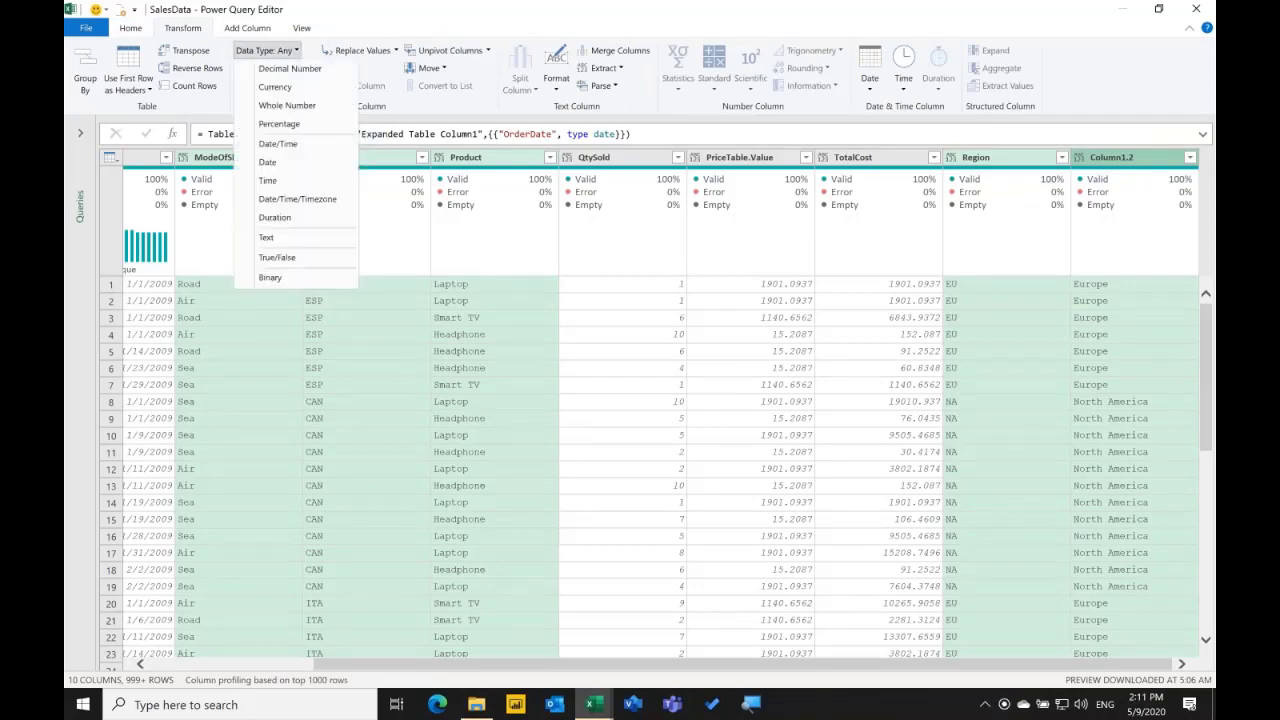
pyautogui.click(285, 245)
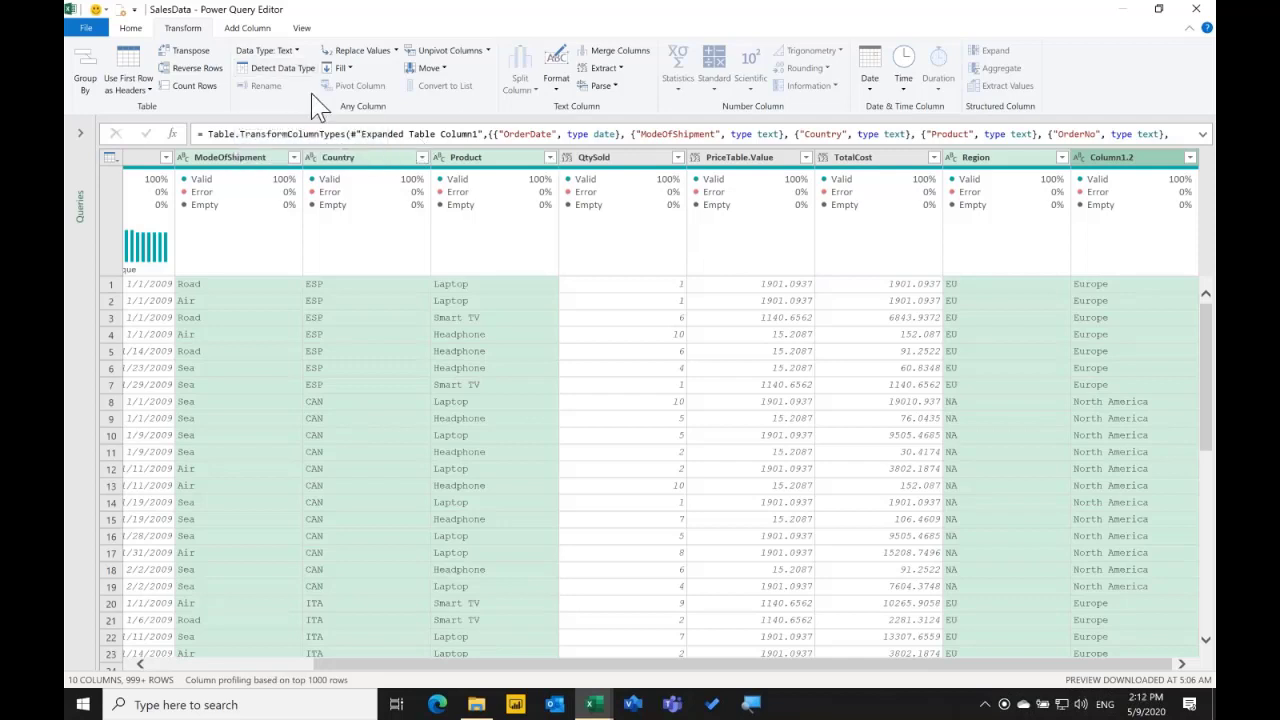
# Detect the data types automatically for the selected text columns and for the QtySold column.
pyautogui.click(291, 72)
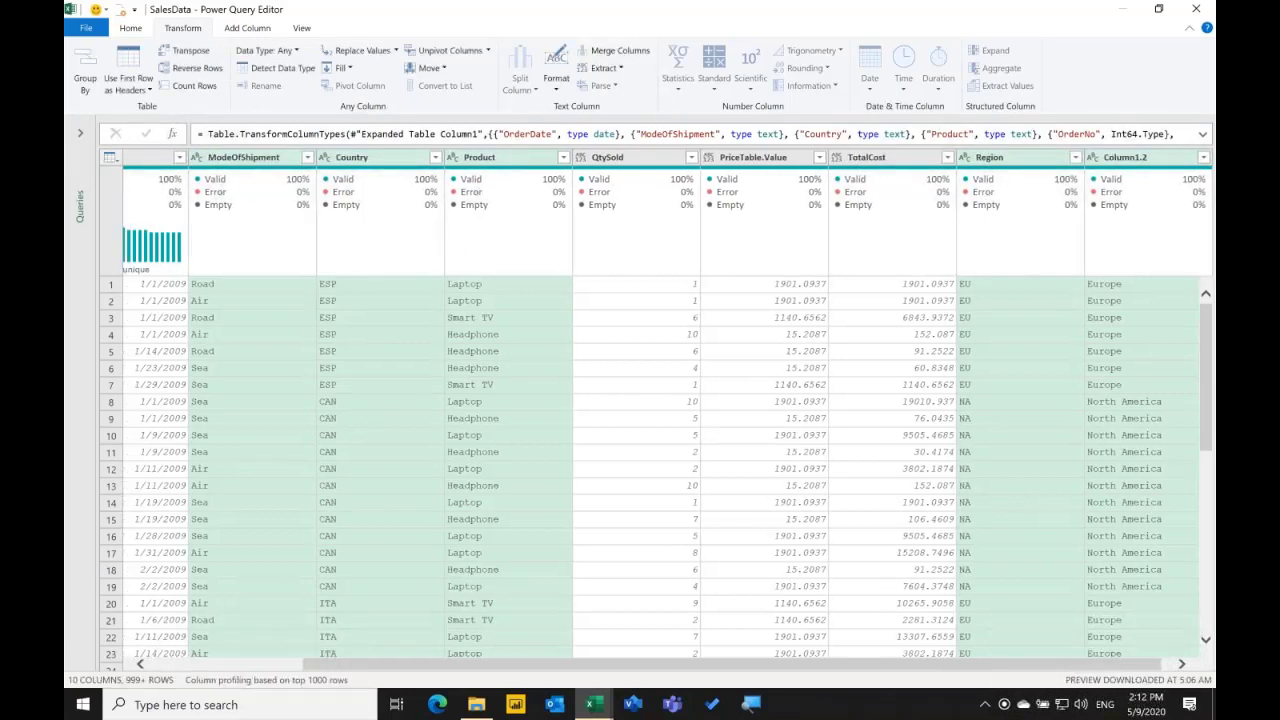
pyautogui.click(600, 255)
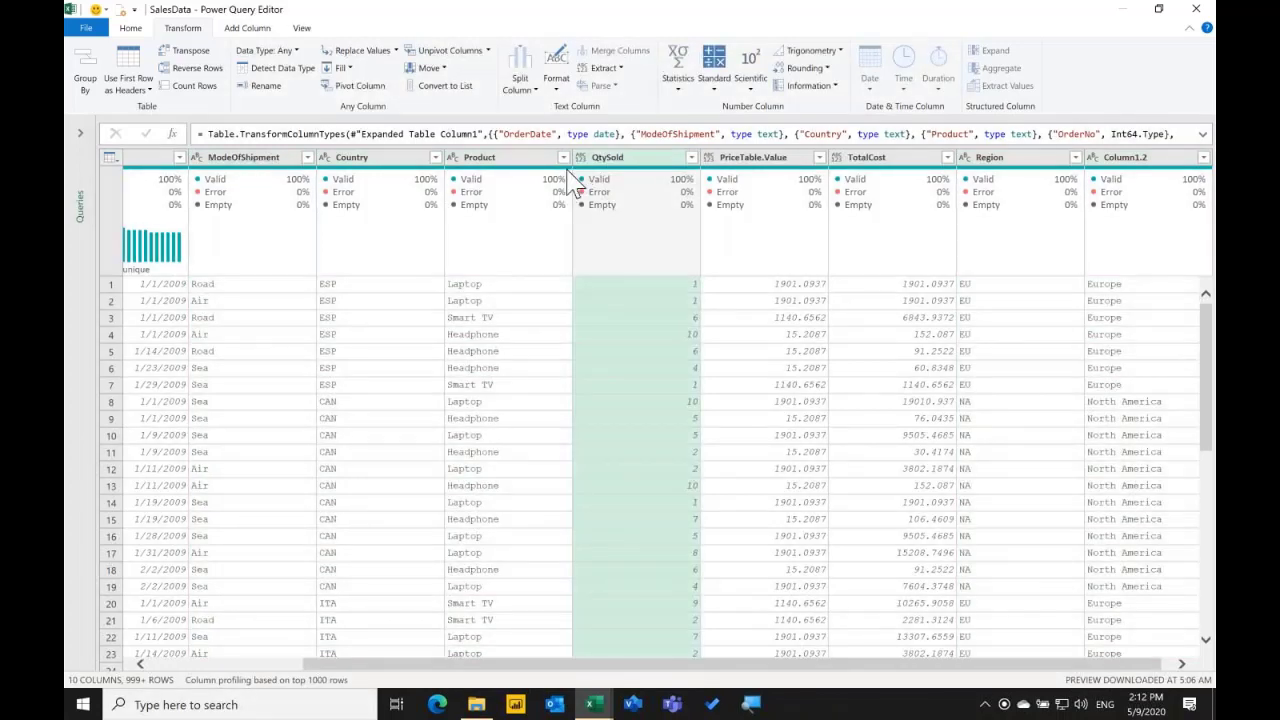
pyautogui.click(285, 68)
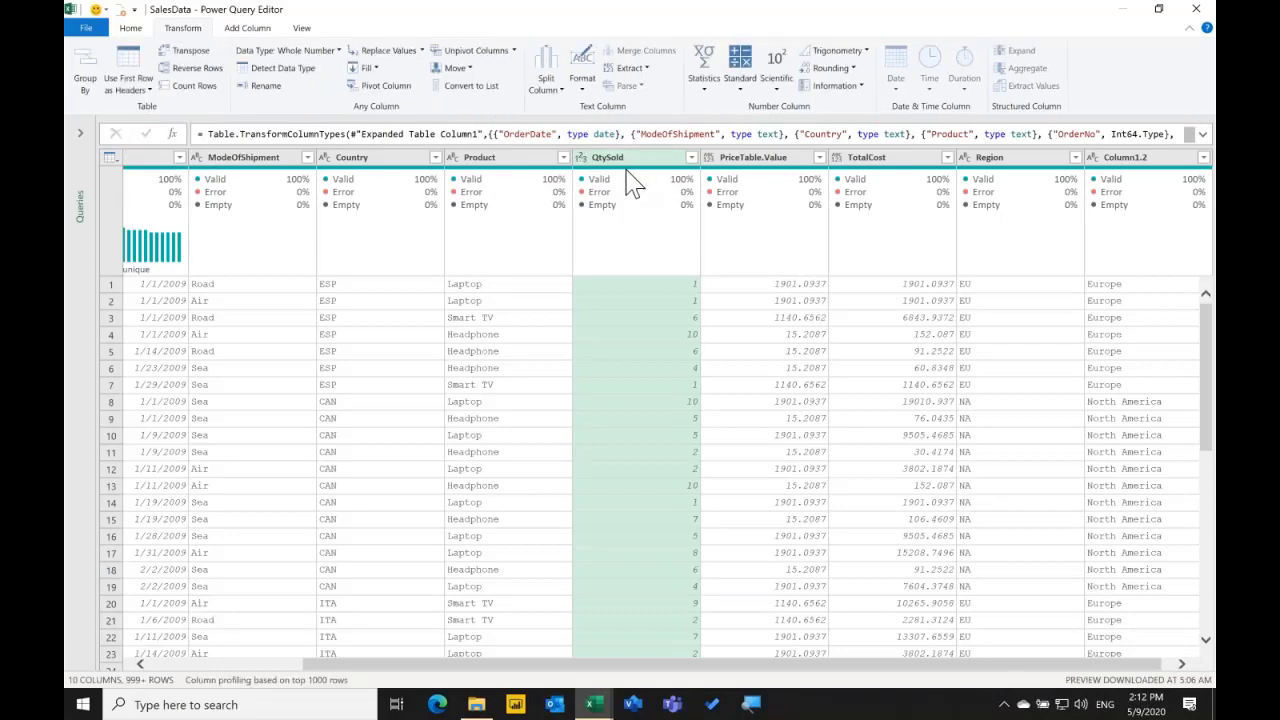
# Set the PriceTable.Value and TotalCost columns to the Currency data type.
pyautogui.click(750, 158)
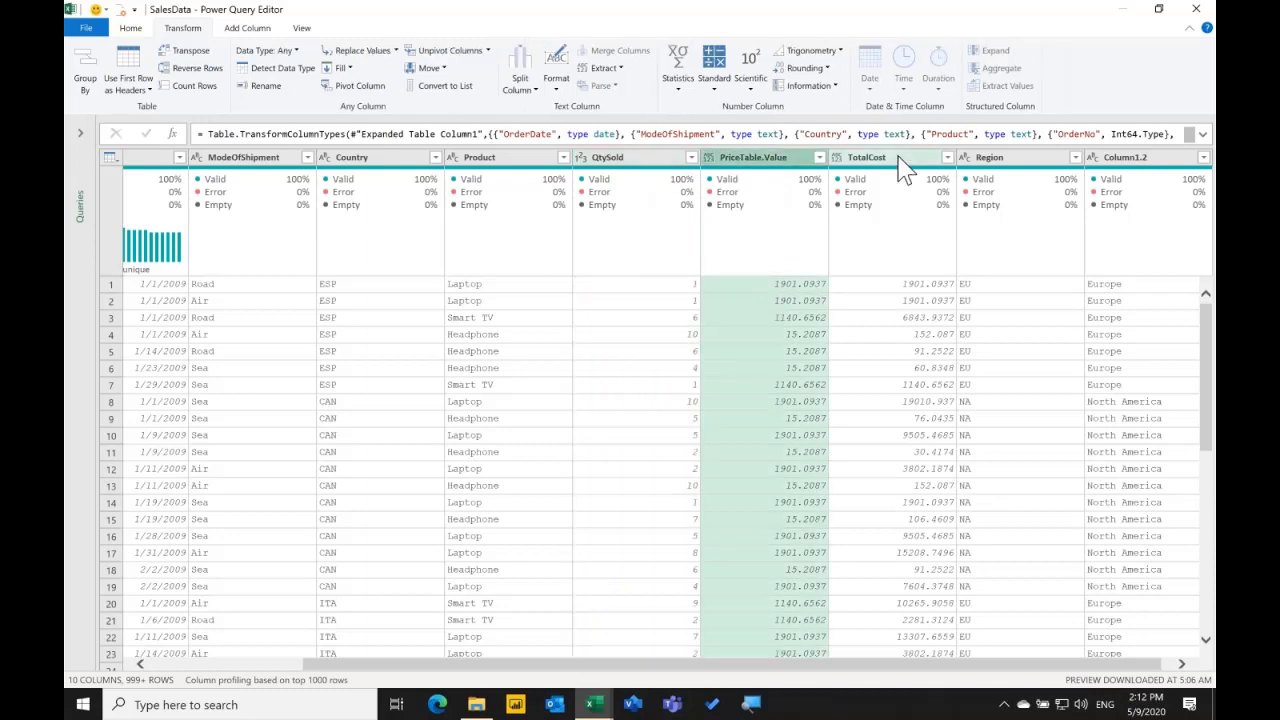
pyautogui.keyDown('ctrl'); pyautogui.click(895, 160); pyautogui.keyUp('ctrl')
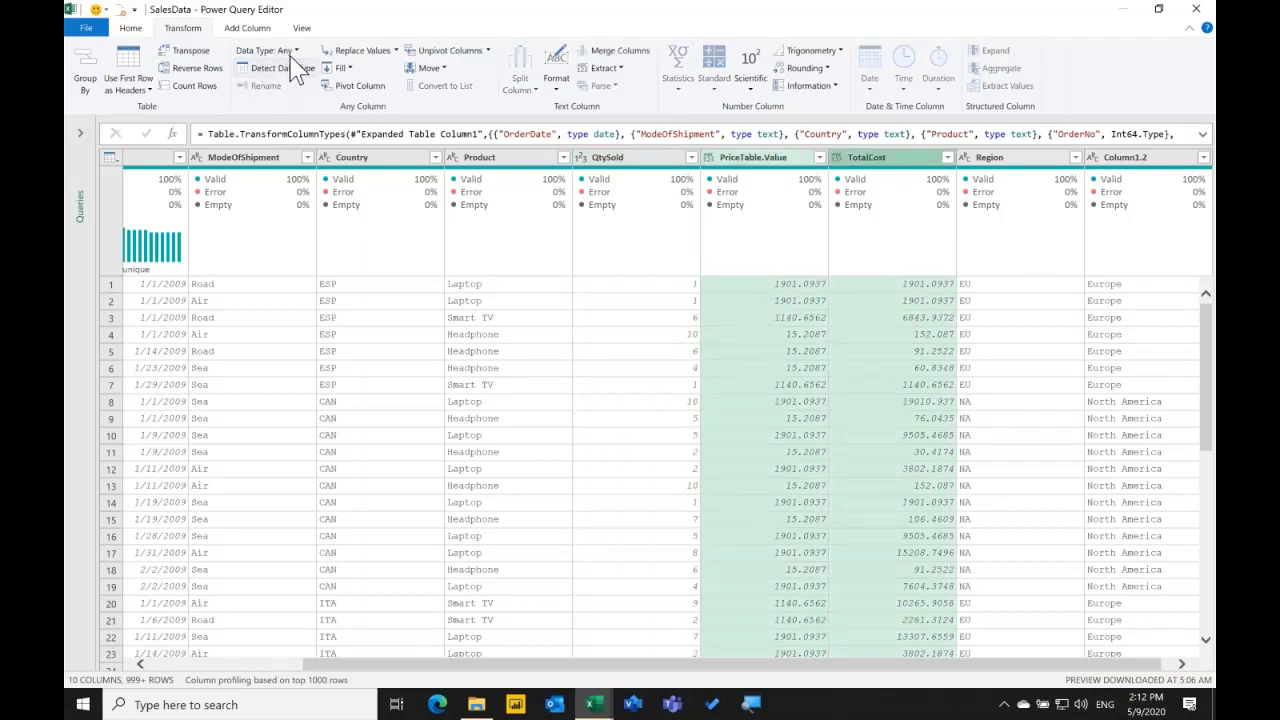
pyautogui.click(268, 50)
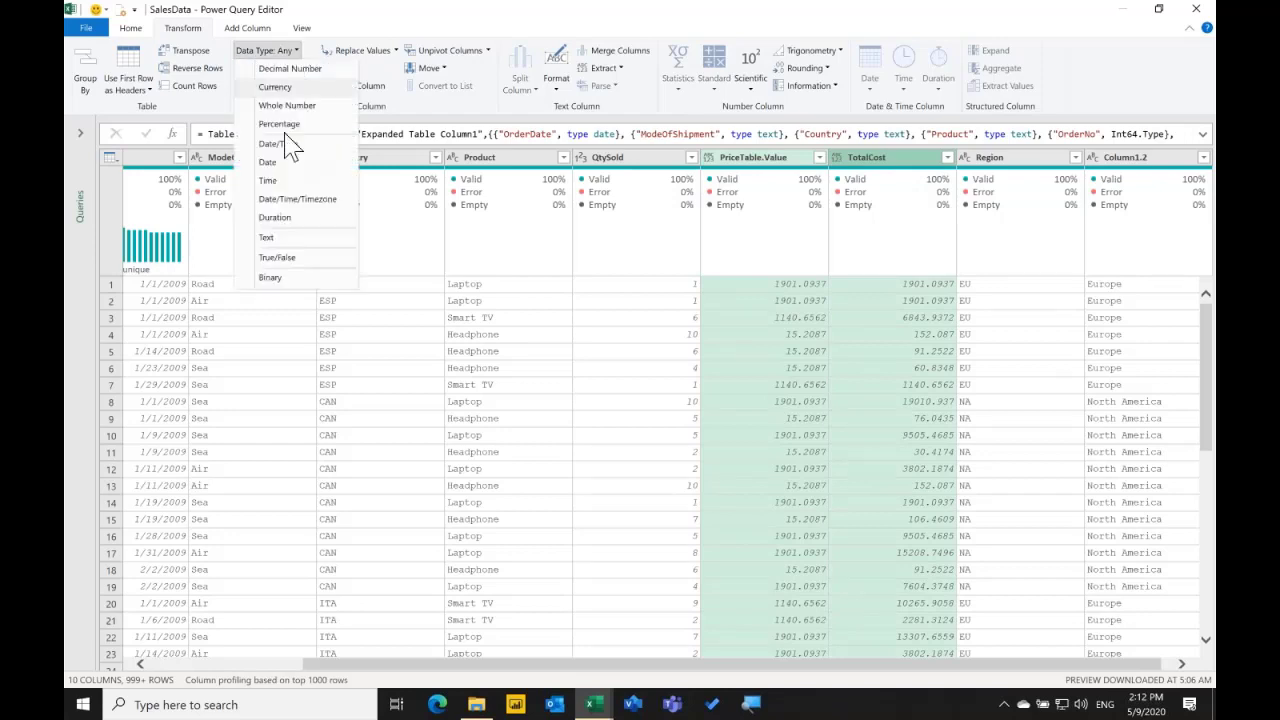
pyautogui.click(315, 88)
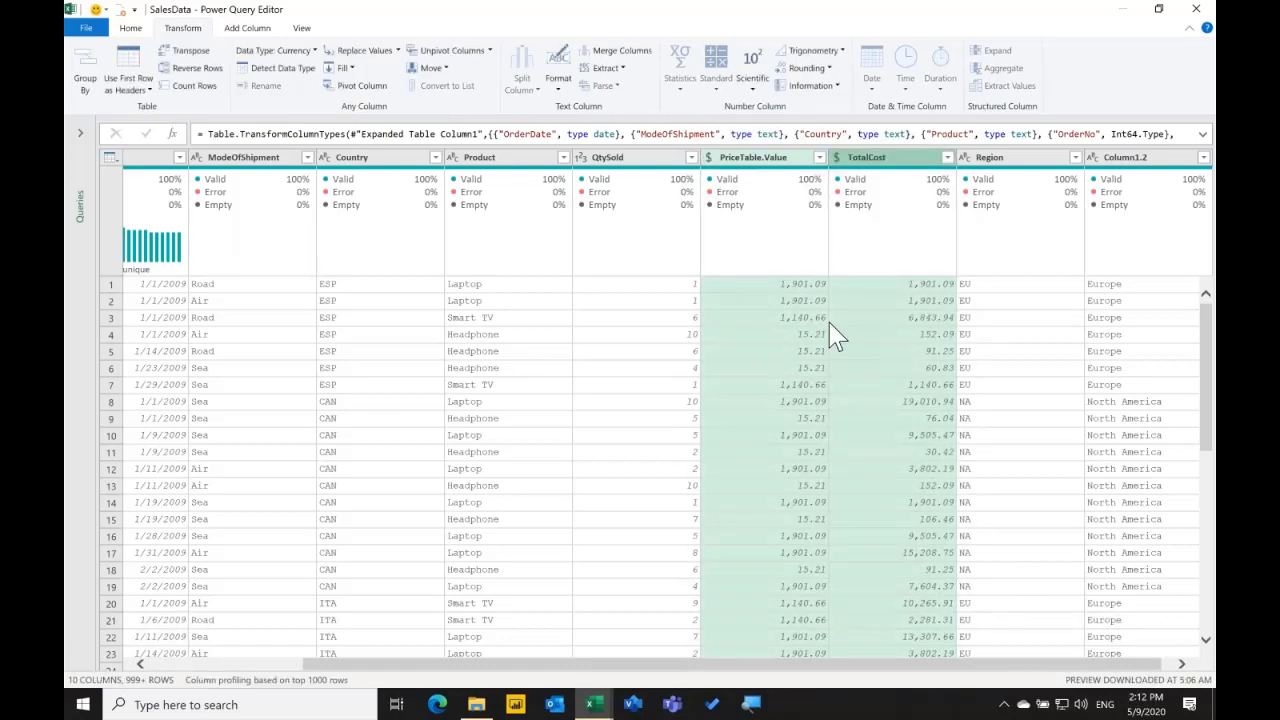
# Close and load the SalesData query into the worksheet, and check the reloaded OrderDate and PriceTable.Value columns.
pyautogui.hscroll(-3, 829, 322)
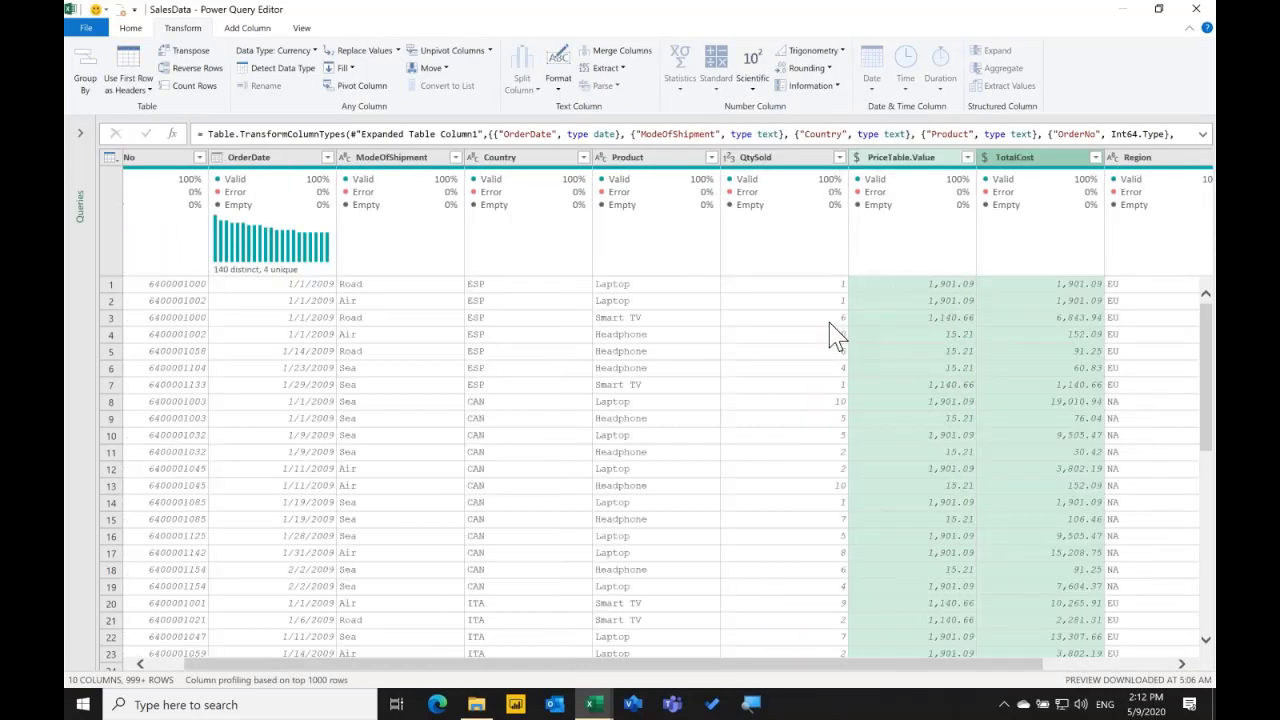
pyautogui.hscroll(-1, 829, 322)
pyautogui.click(131, 28)
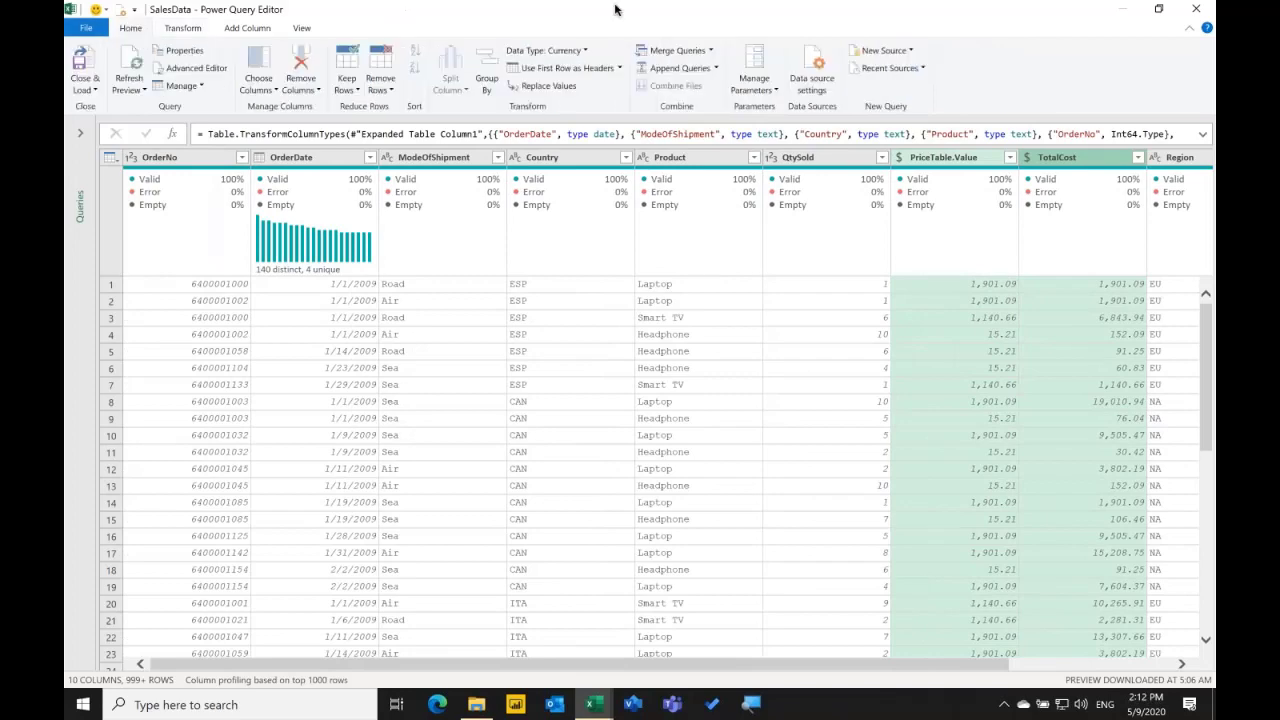
pyautogui.click(1158, 8)
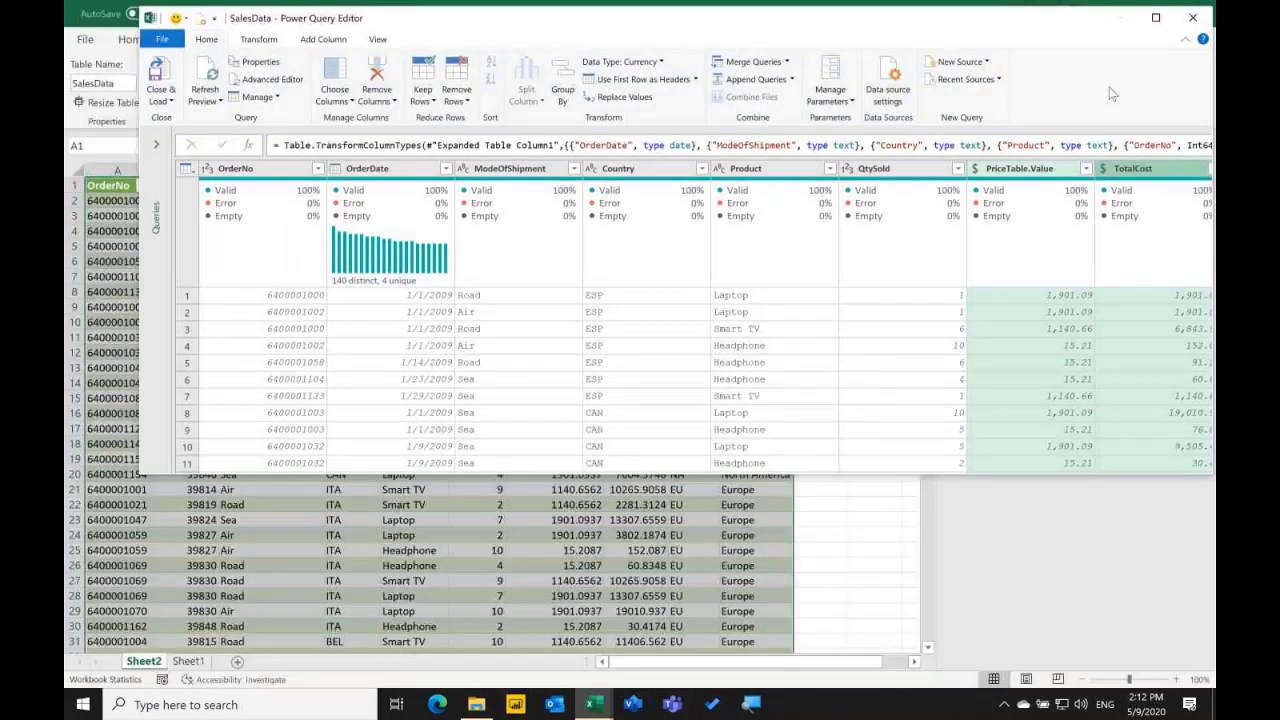
pyautogui.moveTo(937, 19); pyautogui.dragTo(929, 119)
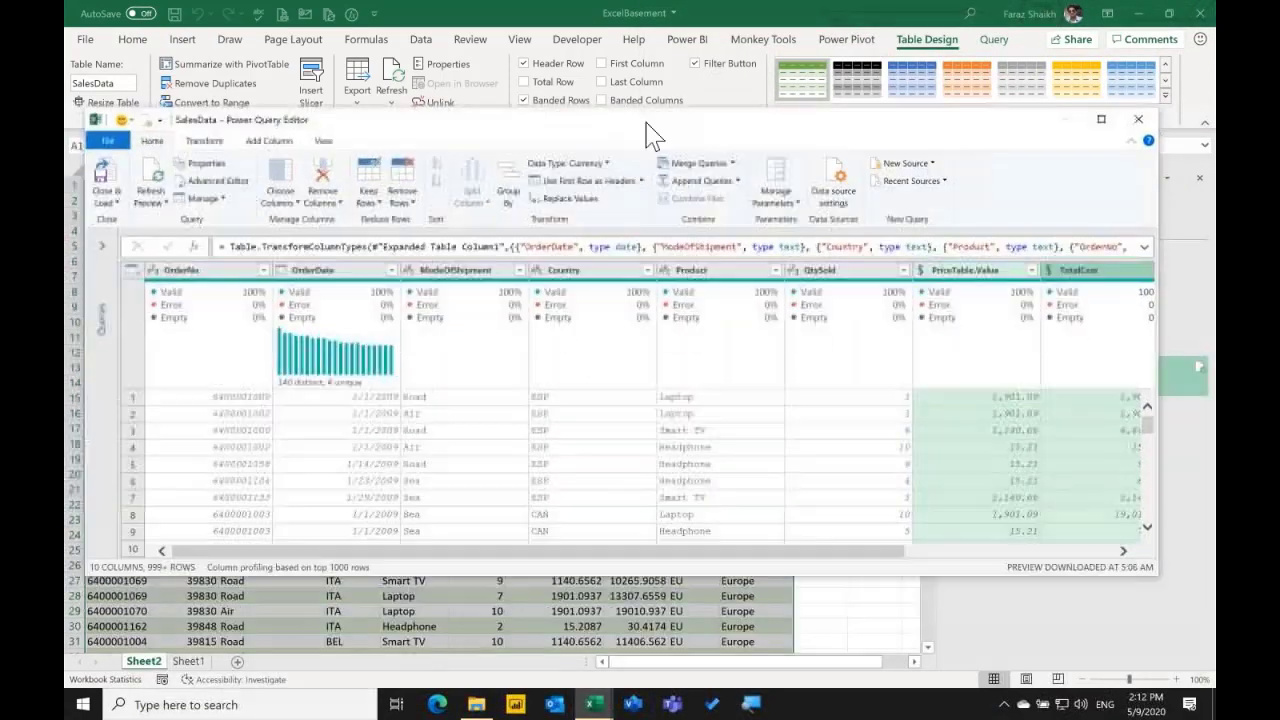
pyautogui.click(118, 168)
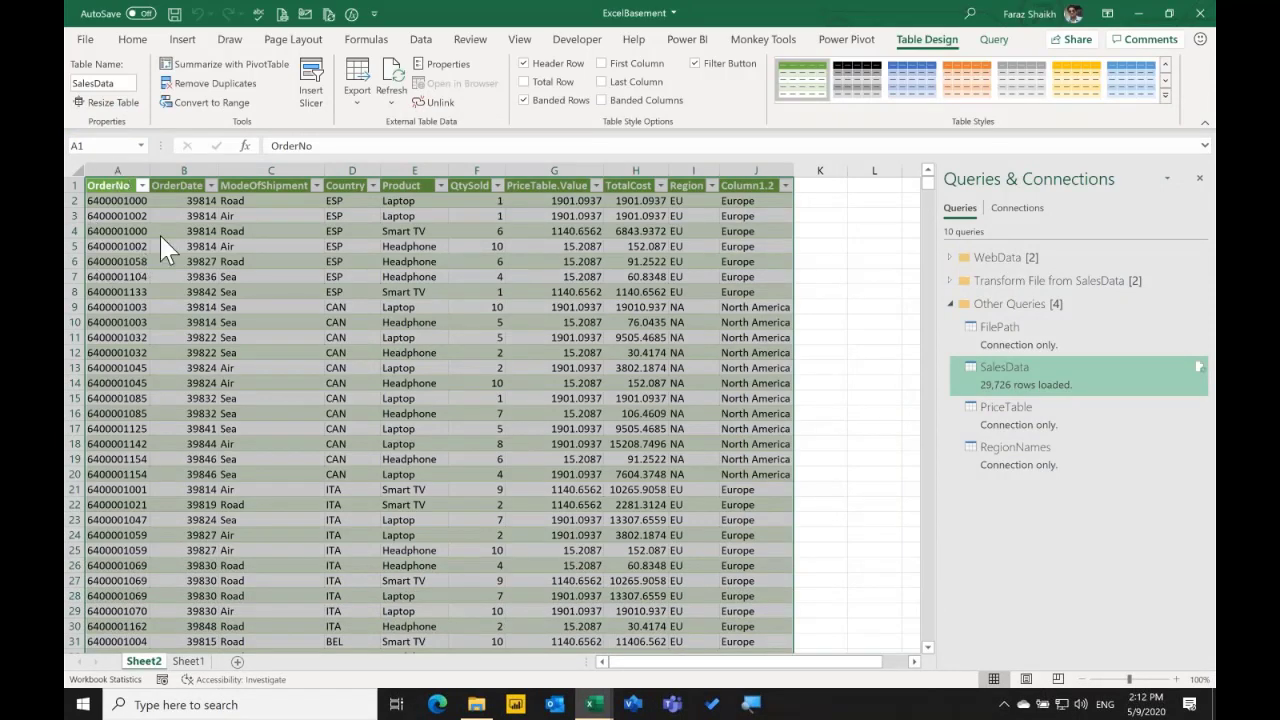
pyautogui.click(188, 232)
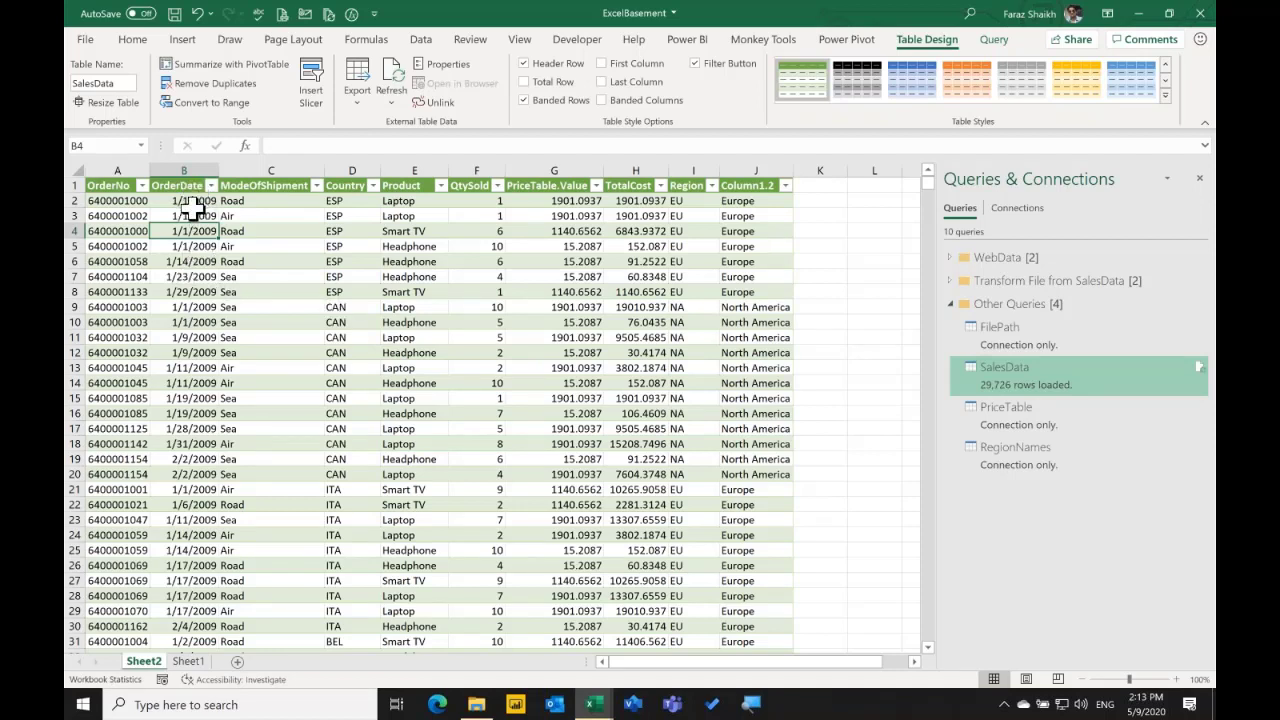
pyautogui.click(557, 291)
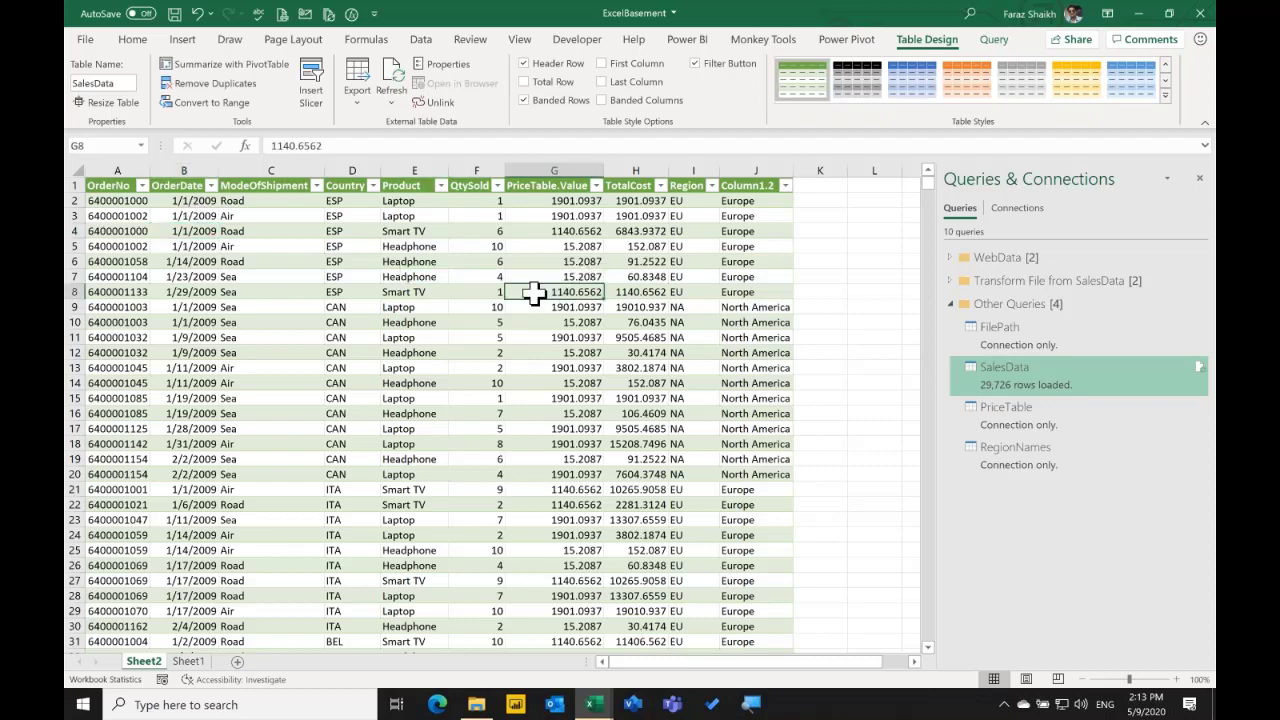
# Run Ideas on the SalesData table and browse the suggested PivotTables and PivotCharts.
pyautogui.click(182, 40)
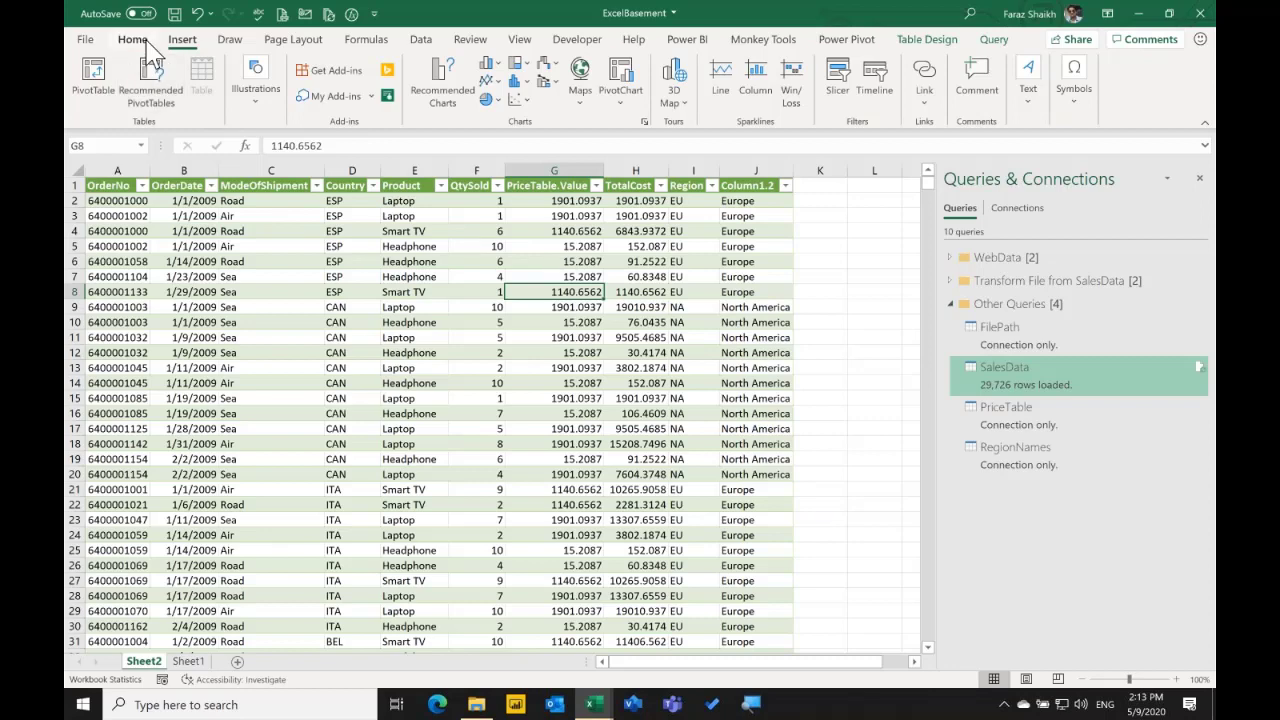
pyautogui.click(133, 40)
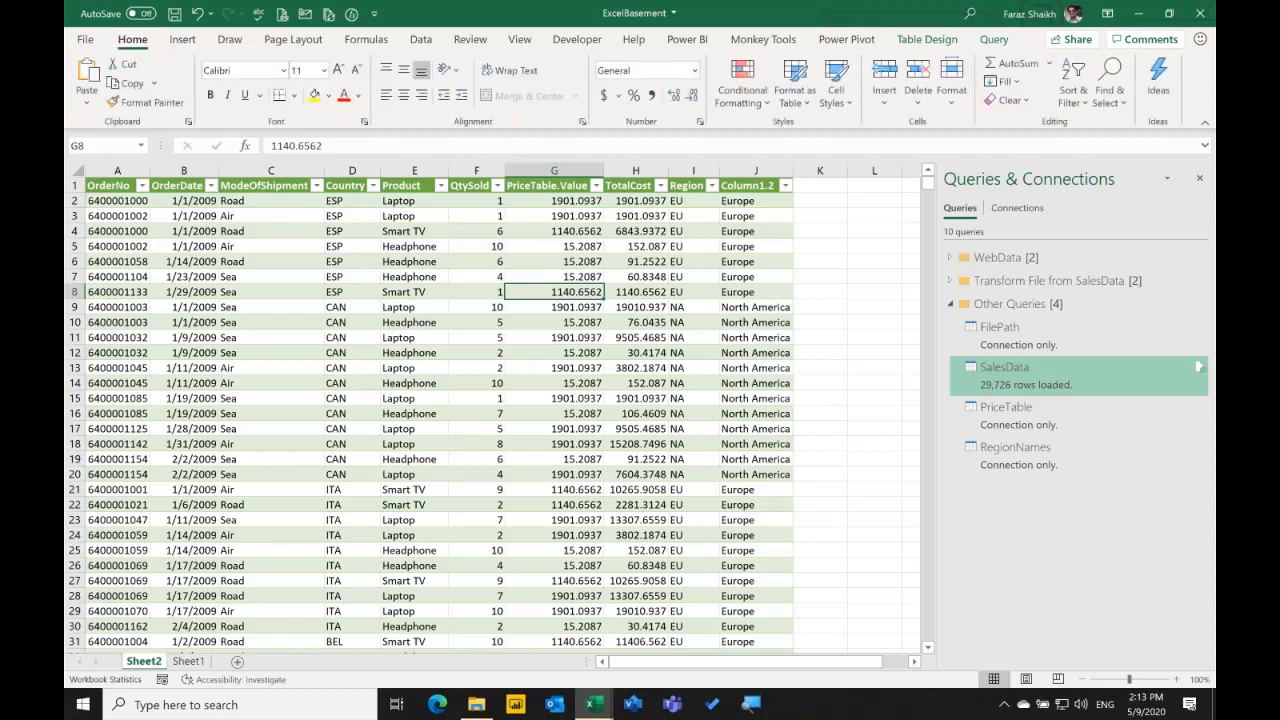
pyautogui.click(1167, 90)
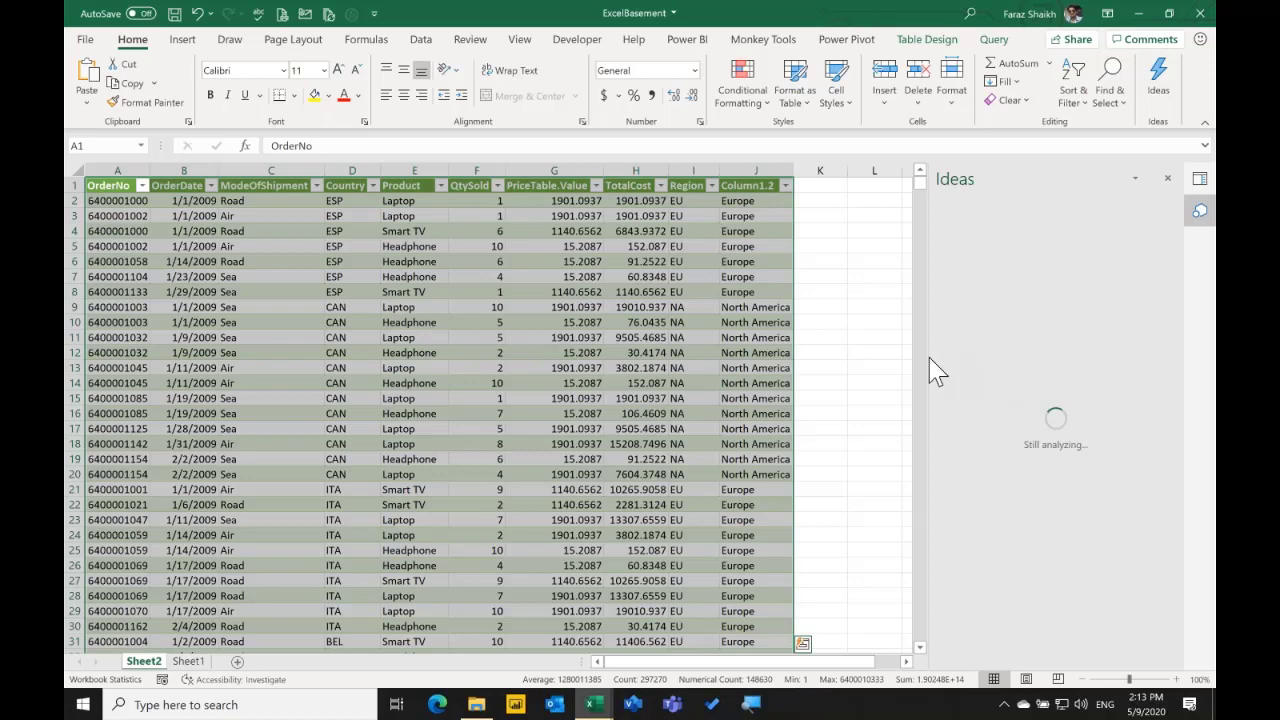
pyautogui.scroll(-3, 1010, 420)
pyautogui.scroll(-2, 1005, 418)
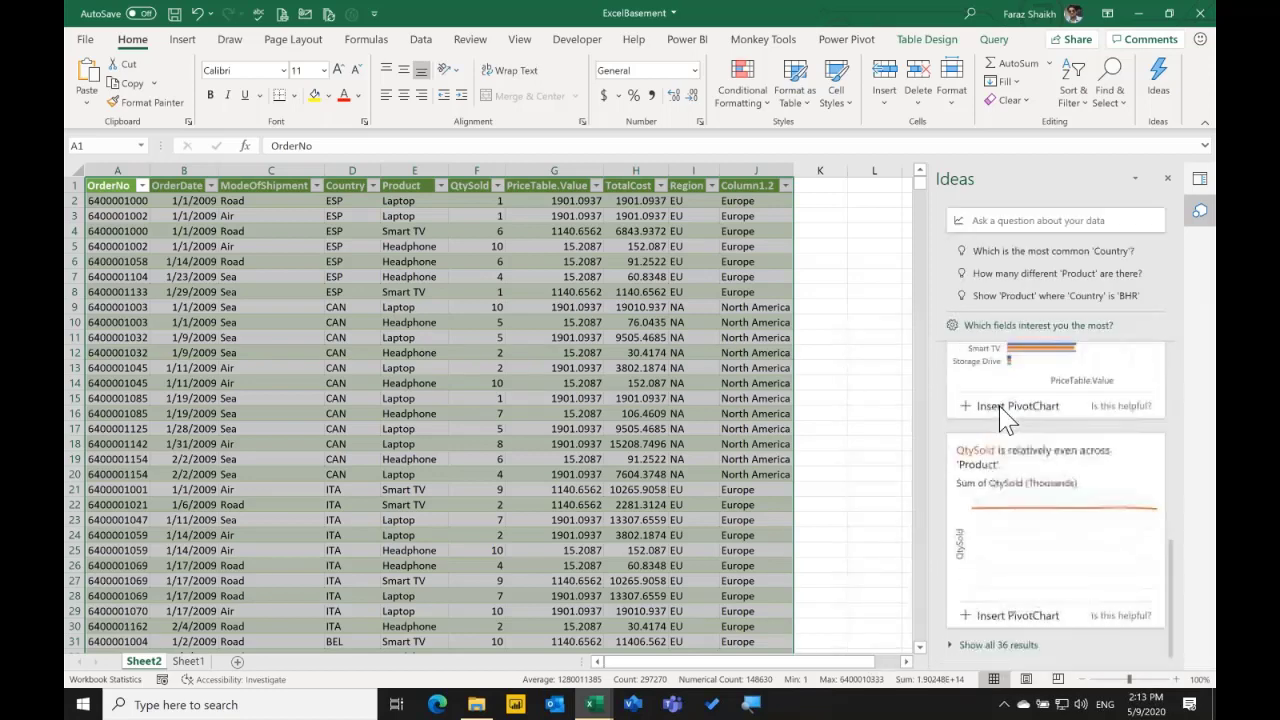
pyautogui.scroll(3, 1000, 460)
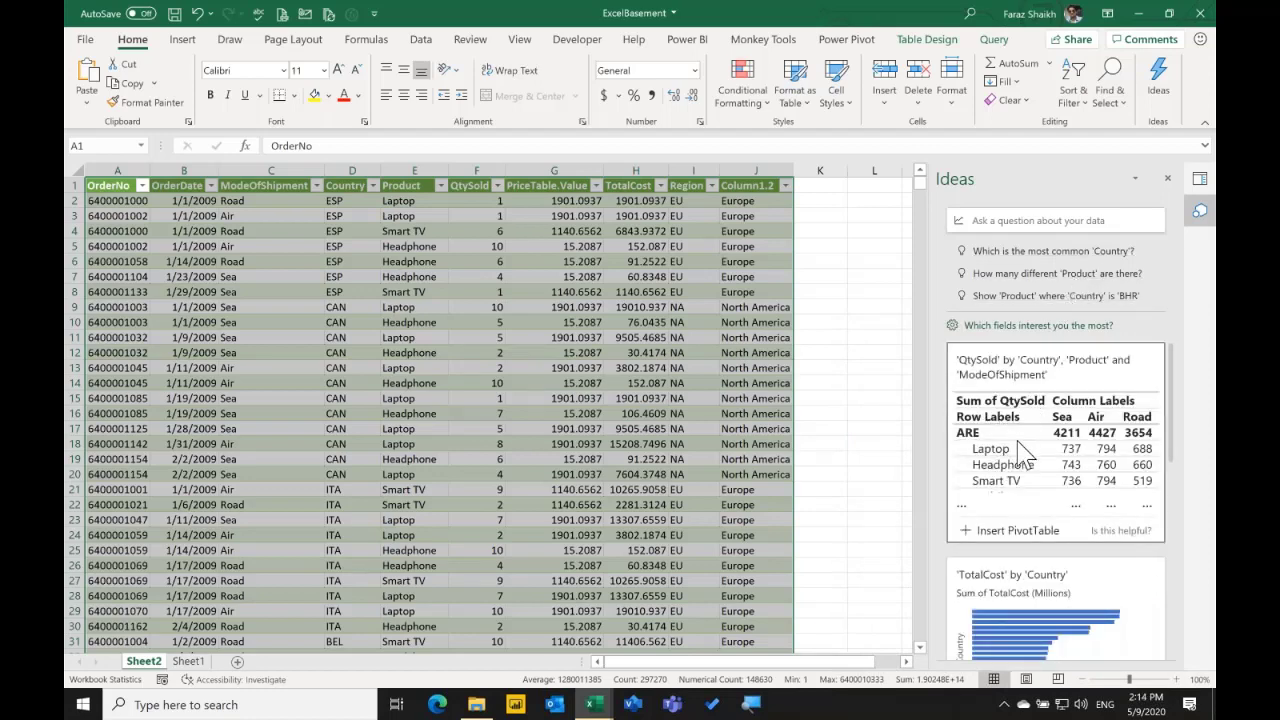
# Insert the suggested PivotTable of QtySold by Country, Product and ModeOfShipment, and remove Country from its rows.
pyautogui.click(964, 531)
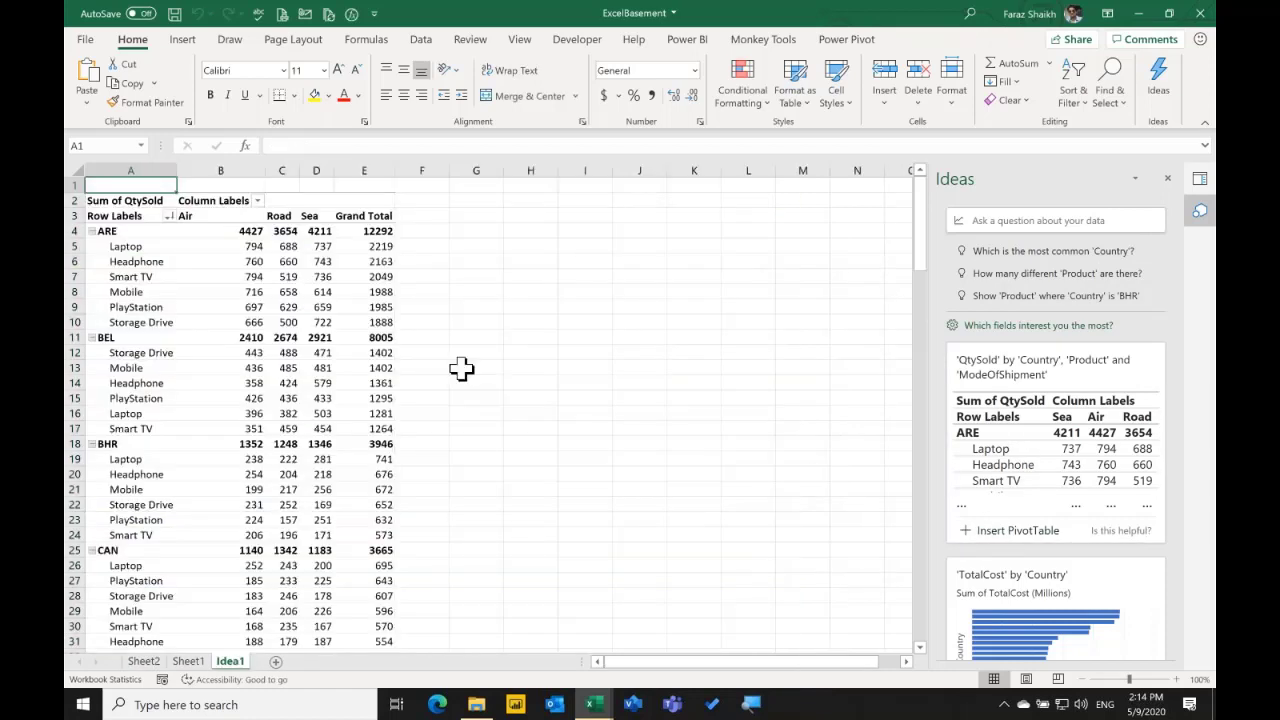
pyautogui.click(130, 232)
pyautogui.moveTo(674, 579); pyautogui.dragTo(552, 517)
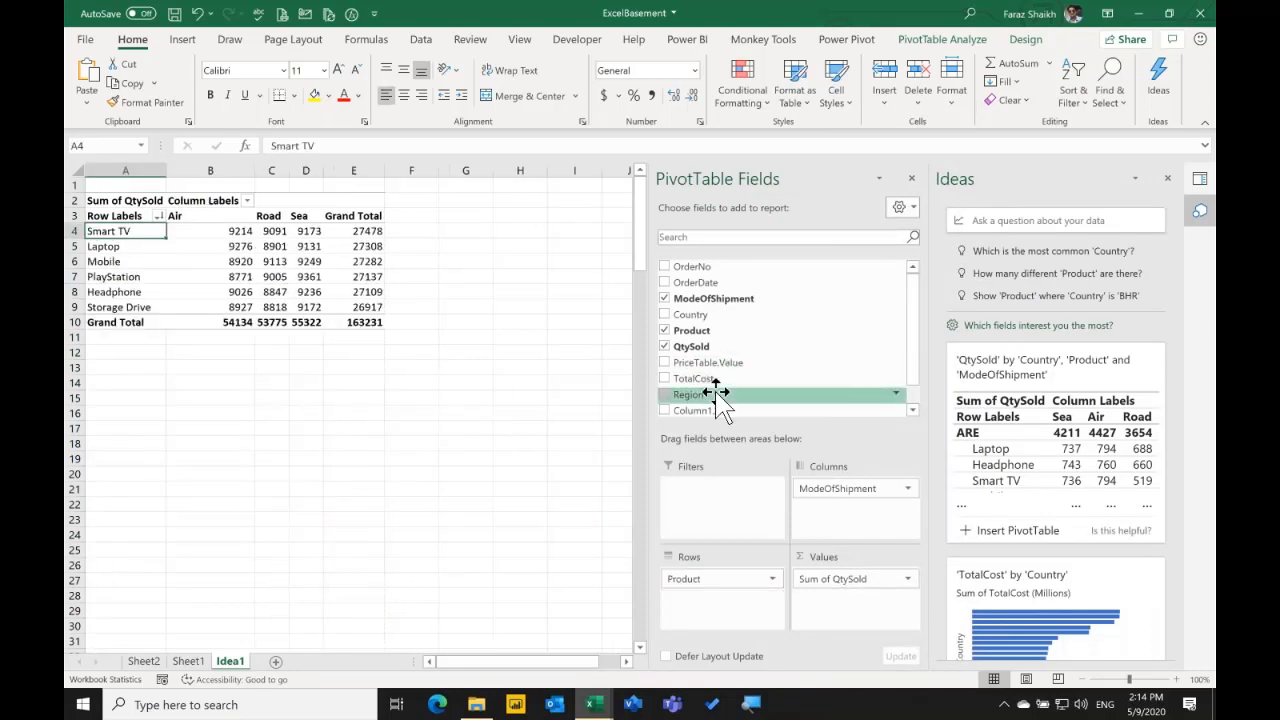
# Try Region as the outer row field above Product, and replace it with Column1.2.
pyautogui.moveTo(716, 393); pyautogui.dragTo(725, 600)
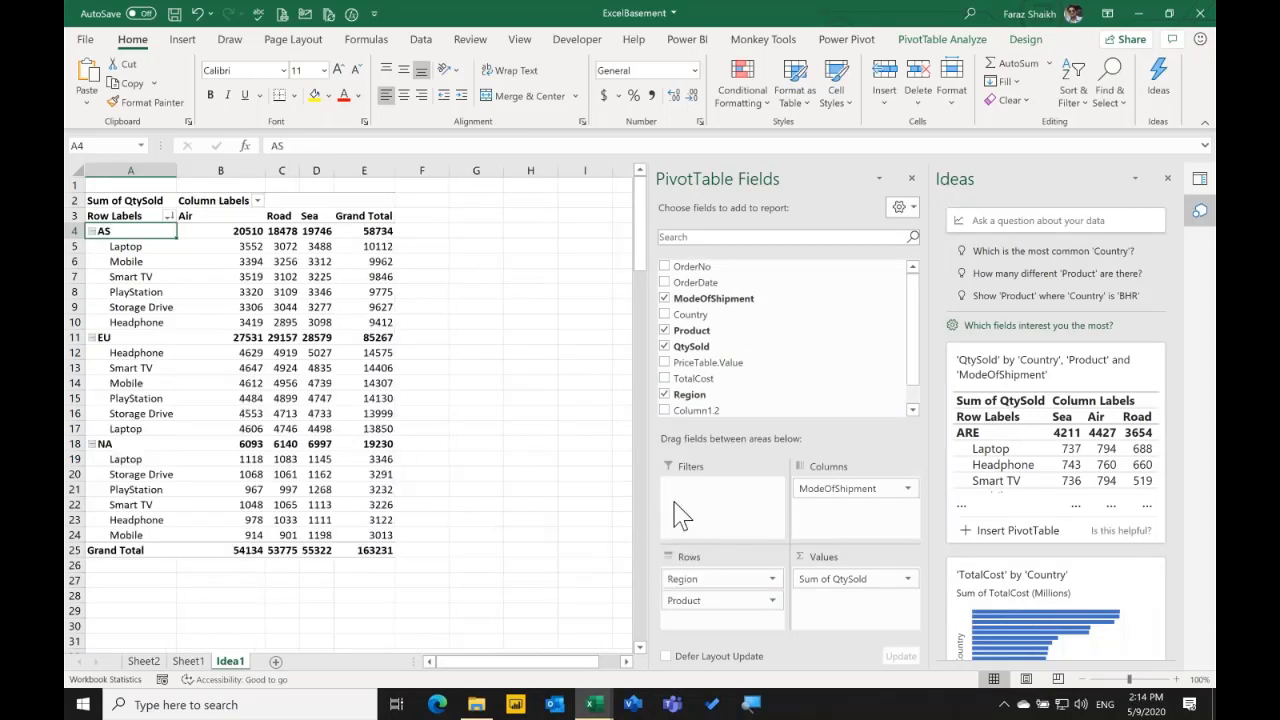
pyautogui.moveTo(688, 582); pyautogui.dragTo(600, 525)
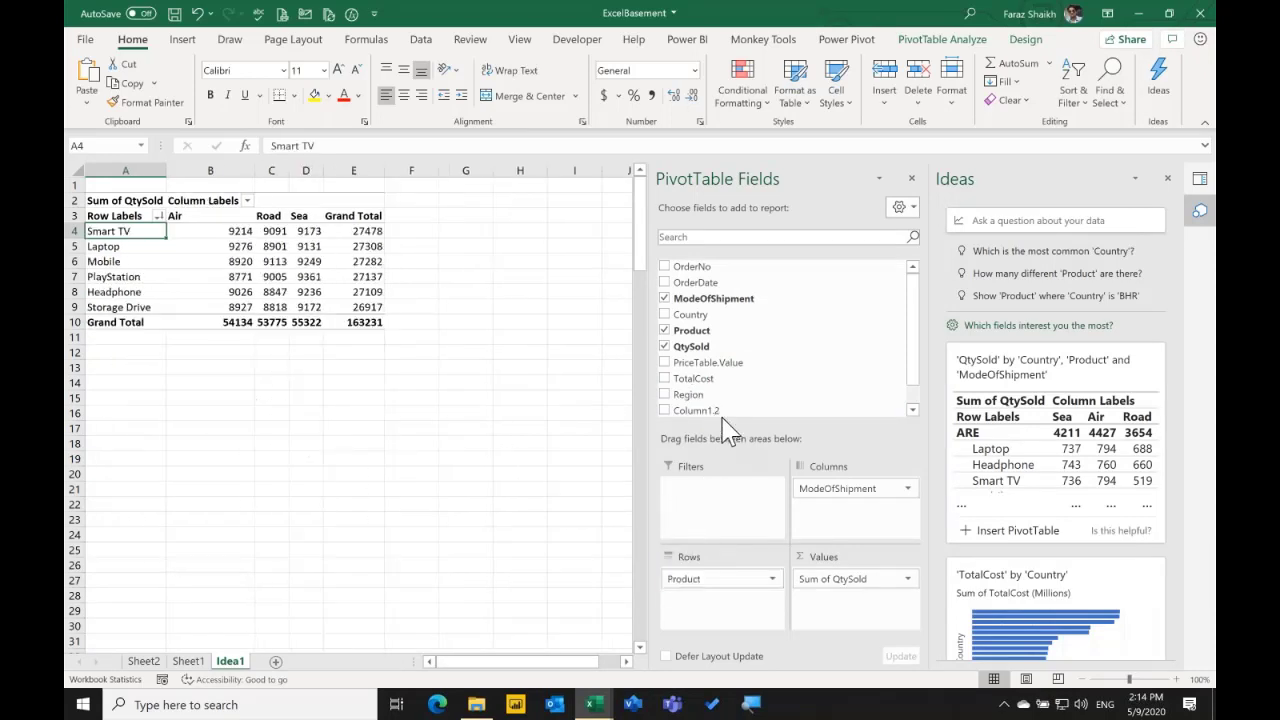
pyautogui.moveTo(726, 411); pyautogui.dragTo(737, 590)
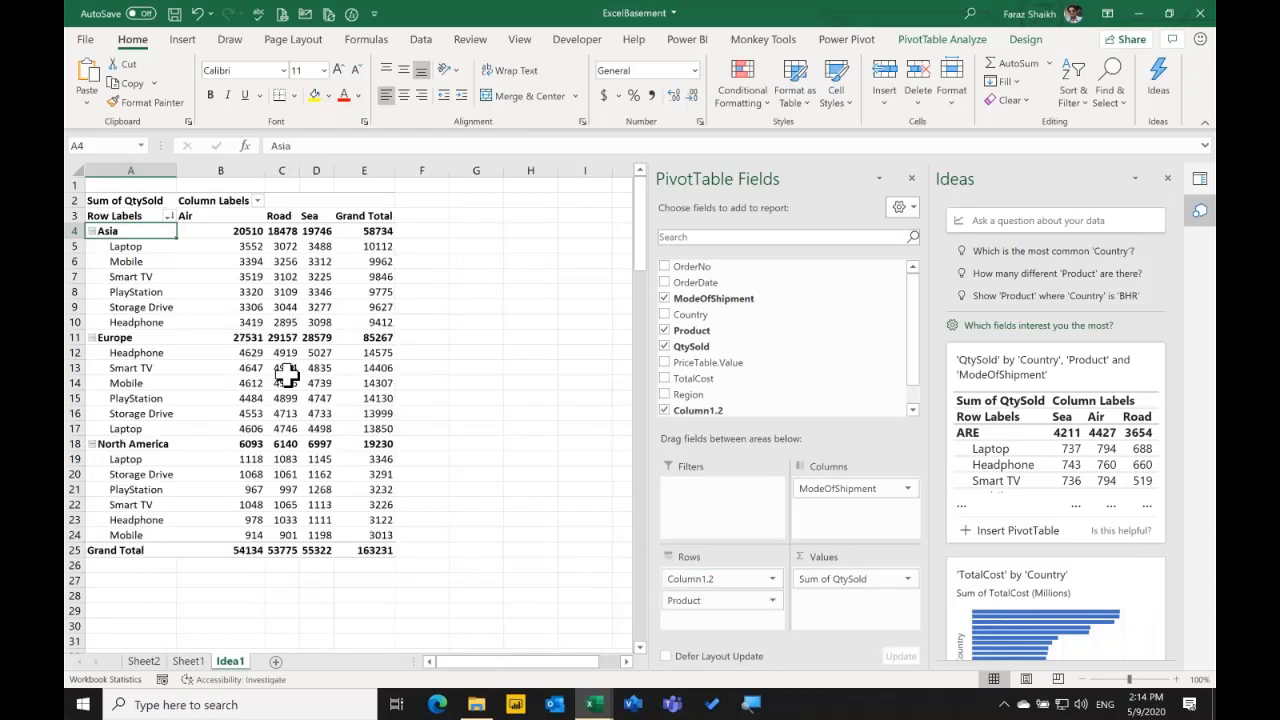
# Close the Ideas, PivotTable Fields and Queries & Connections panes.
pyautogui.moveTo(293, 375)
pyautogui.click(1167, 178)
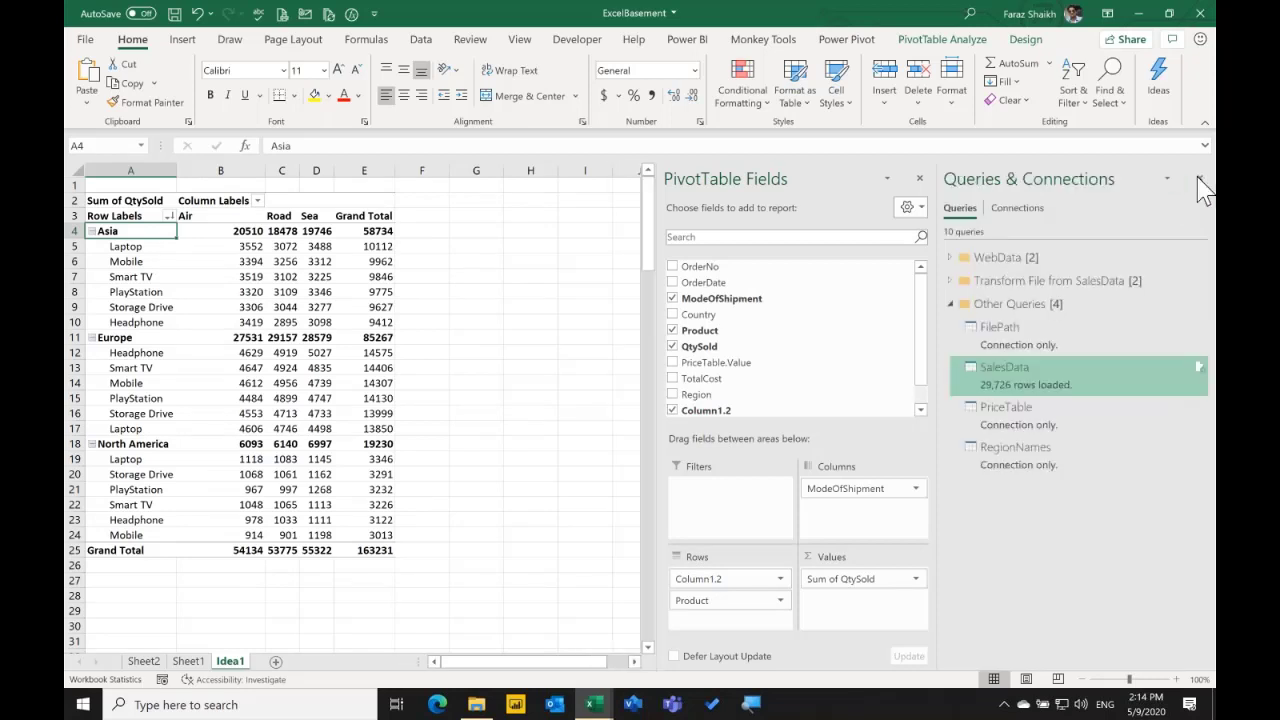
pyautogui.click(920, 179)
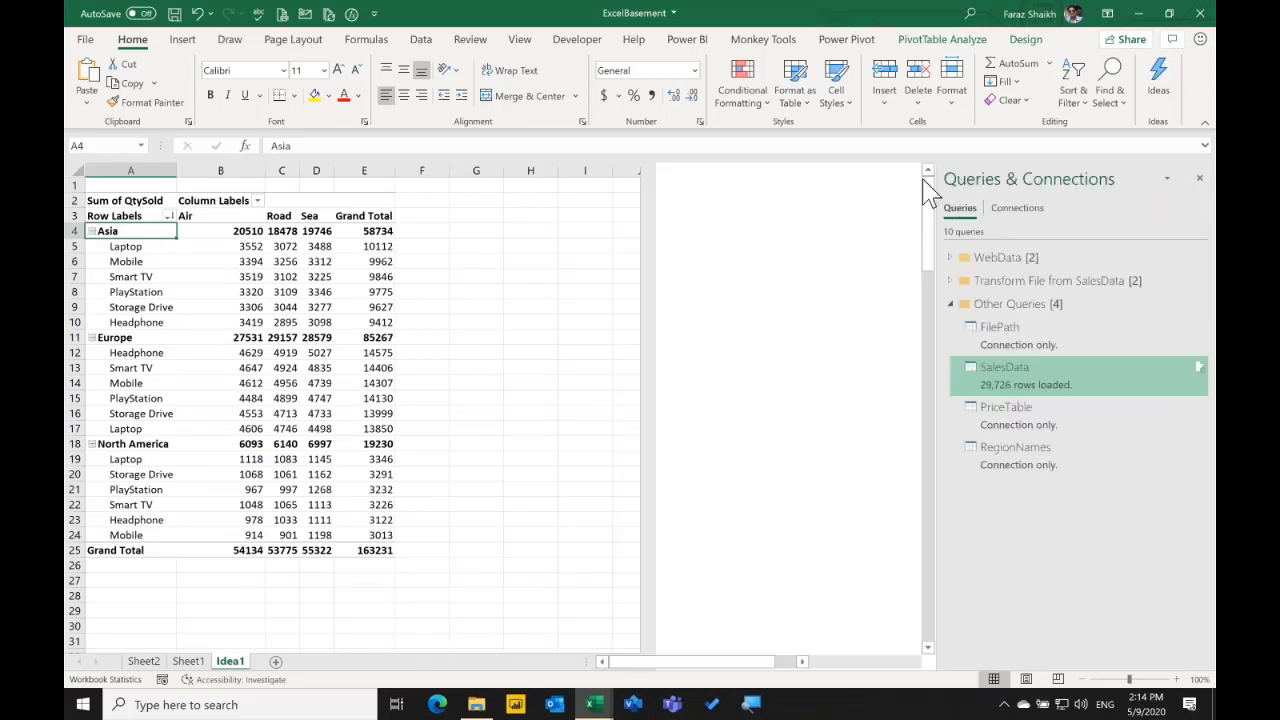
pyautogui.click(1199, 179)
# Insert a stacked column PivotChart based on the QtySold PivotTable and widen it.
pyautogui.click(190, 322)
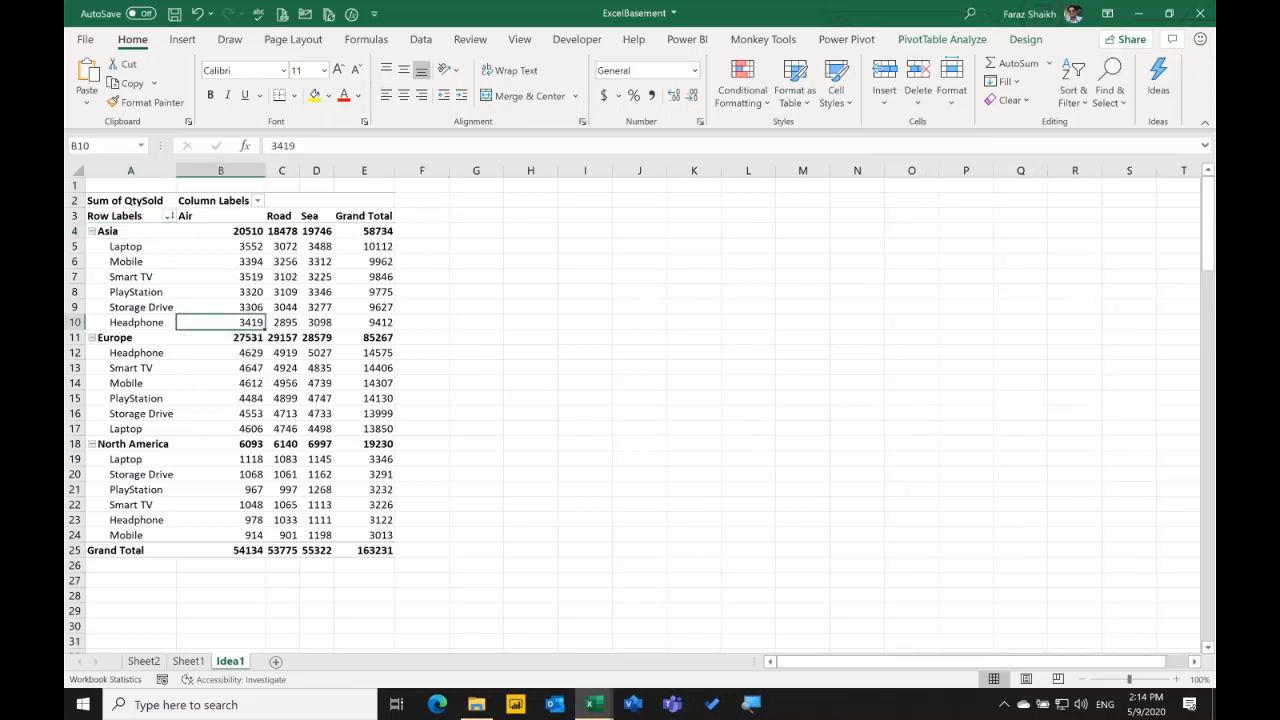
pyautogui.click(182, 39)
pyautogui.click(440, 90)
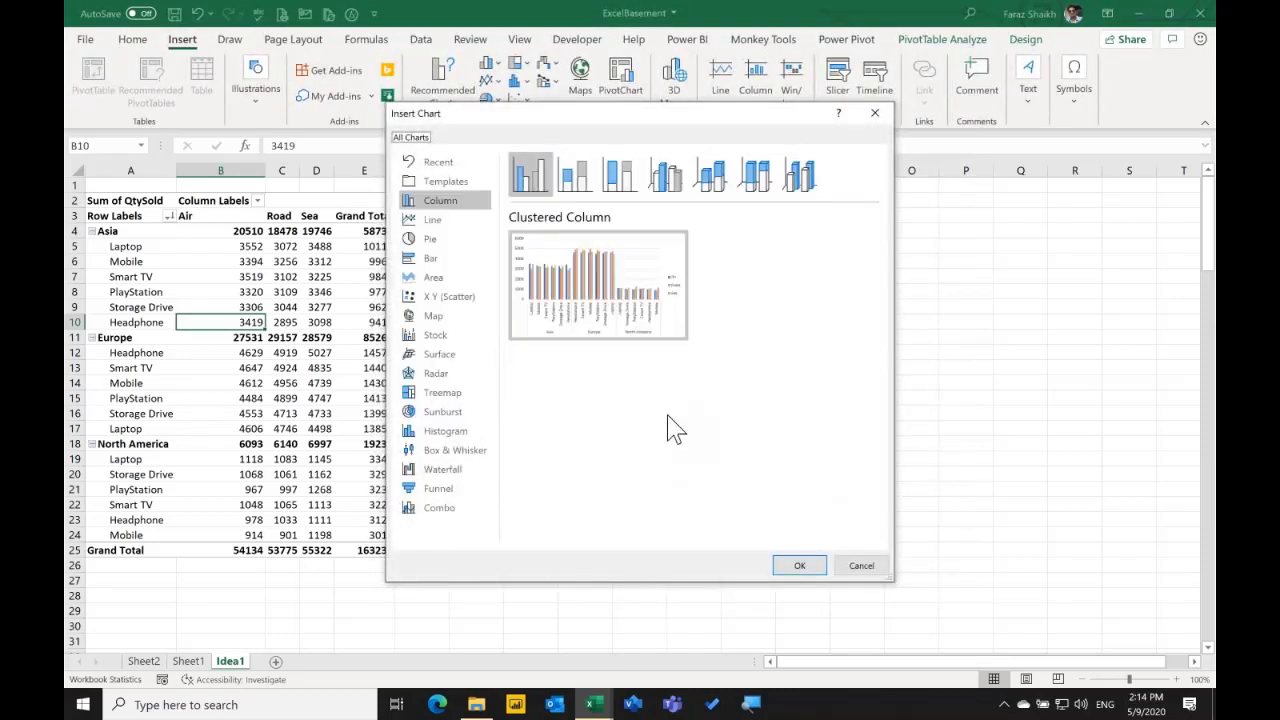
pyautogui.click(575, 175)
pyautogui.click(798, 562)
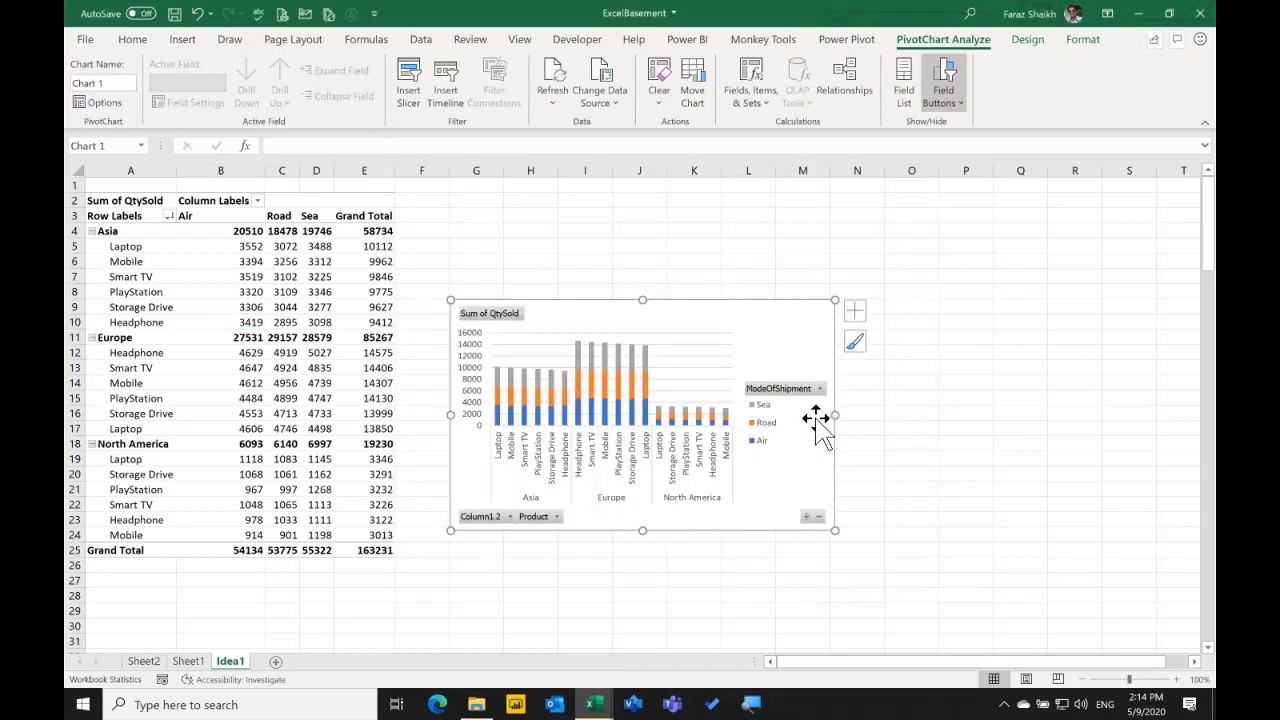
pyautogui.moveTo(835, 413); pyautogui.dragTo(1056, 414)
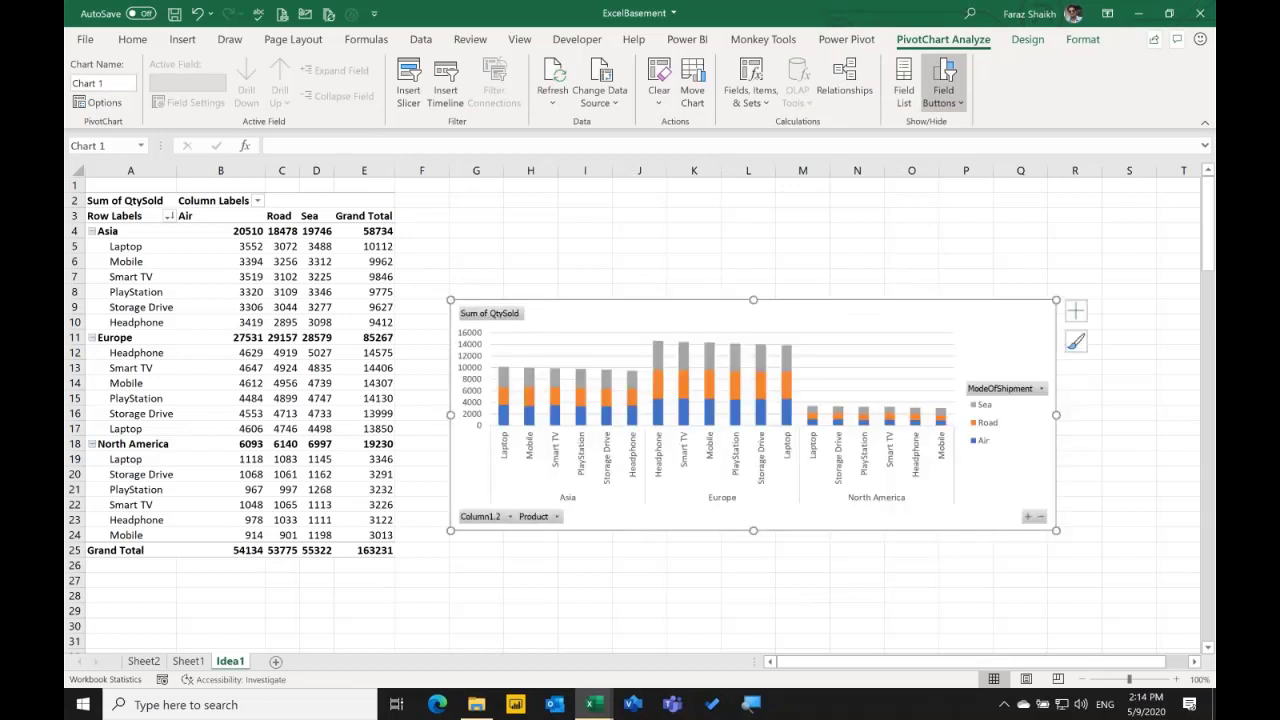
# Show the PivotTable field list again and remove Product and ModeOfShipment, keeping Column1.2 as the only row field.
pyautogui.click(360, 352)
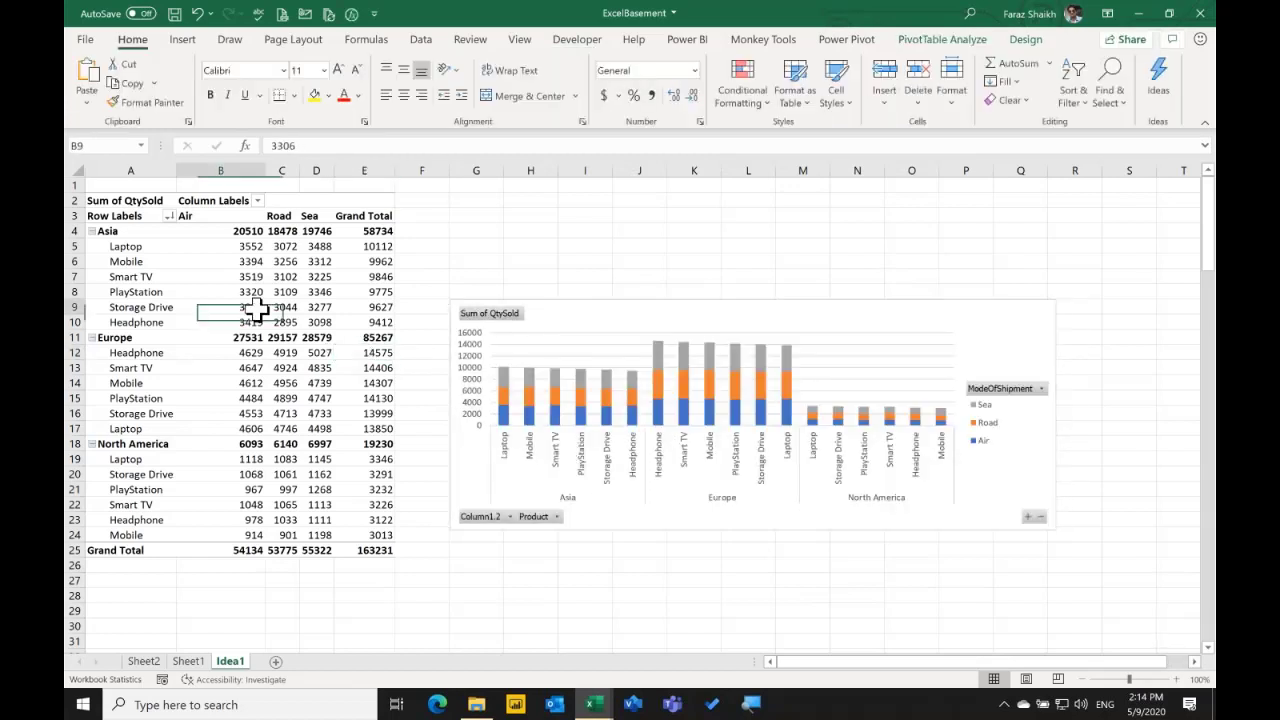
pyautogui.click(168, 290)
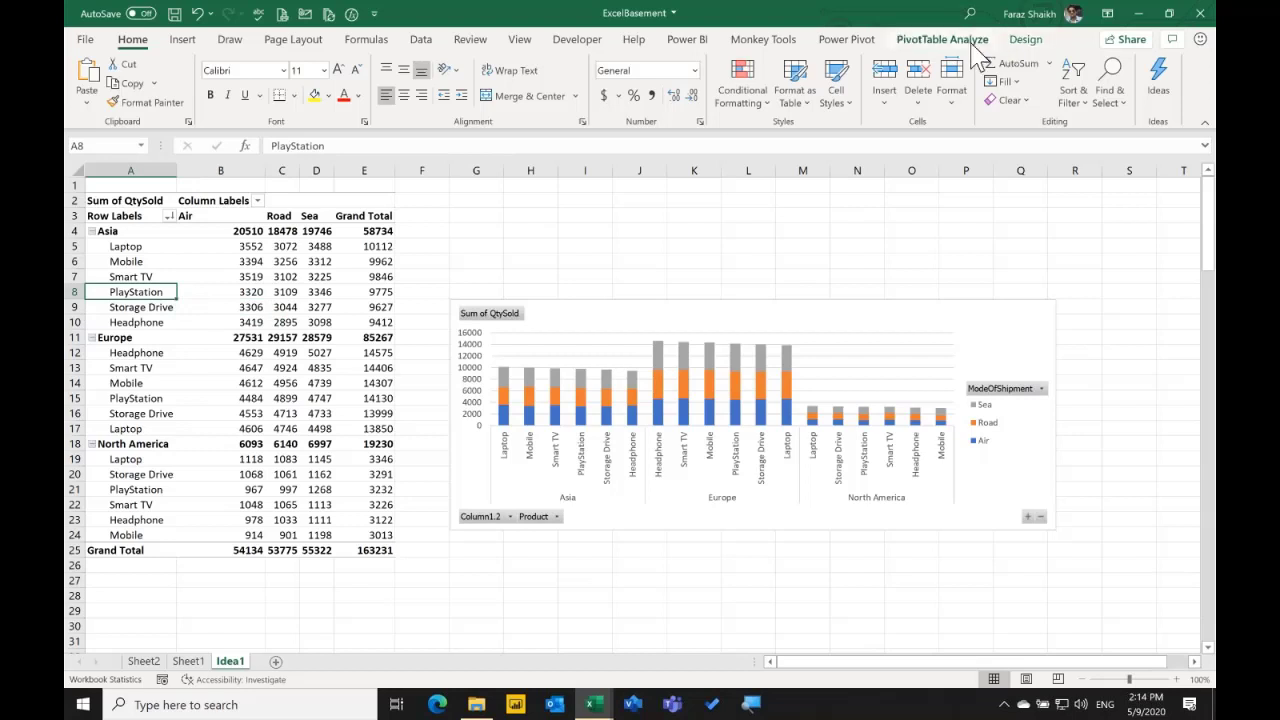
pyautogui.click(963, 40)
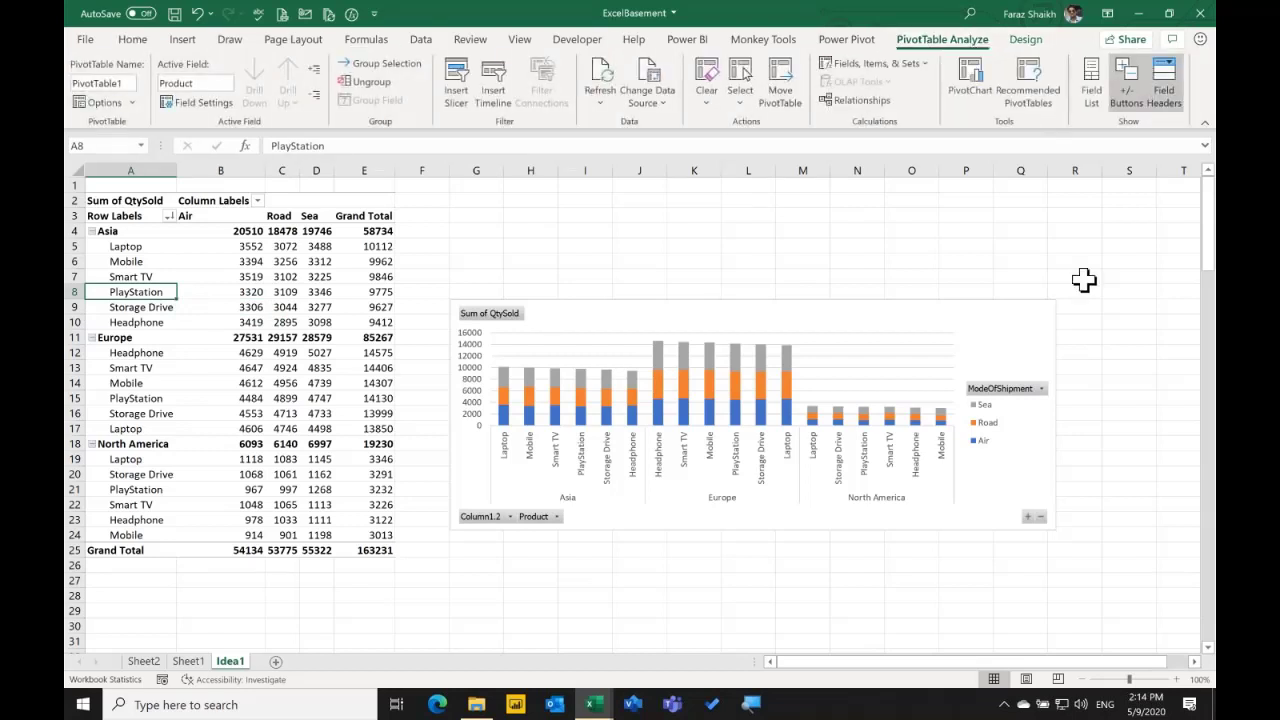
pyautogui.click(1091, 85)
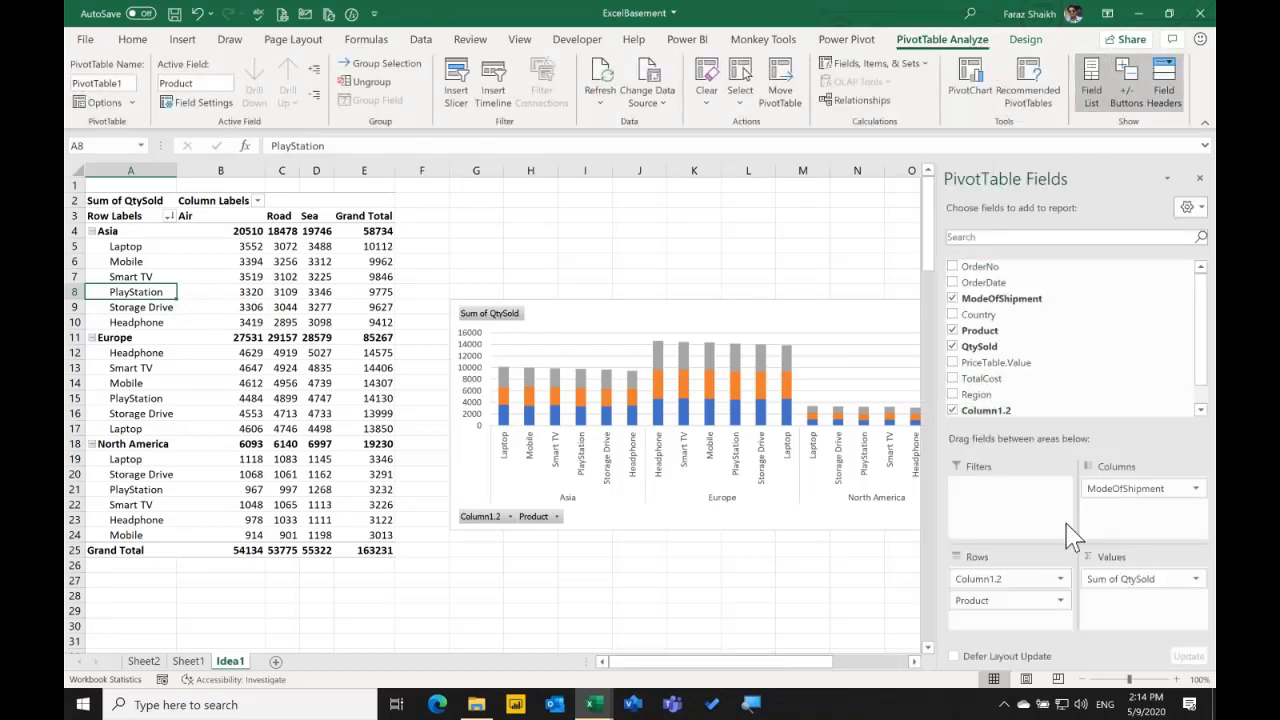
pyautogui.moveTo(1012, 579); pyautogui.dragTo(1013, 579)
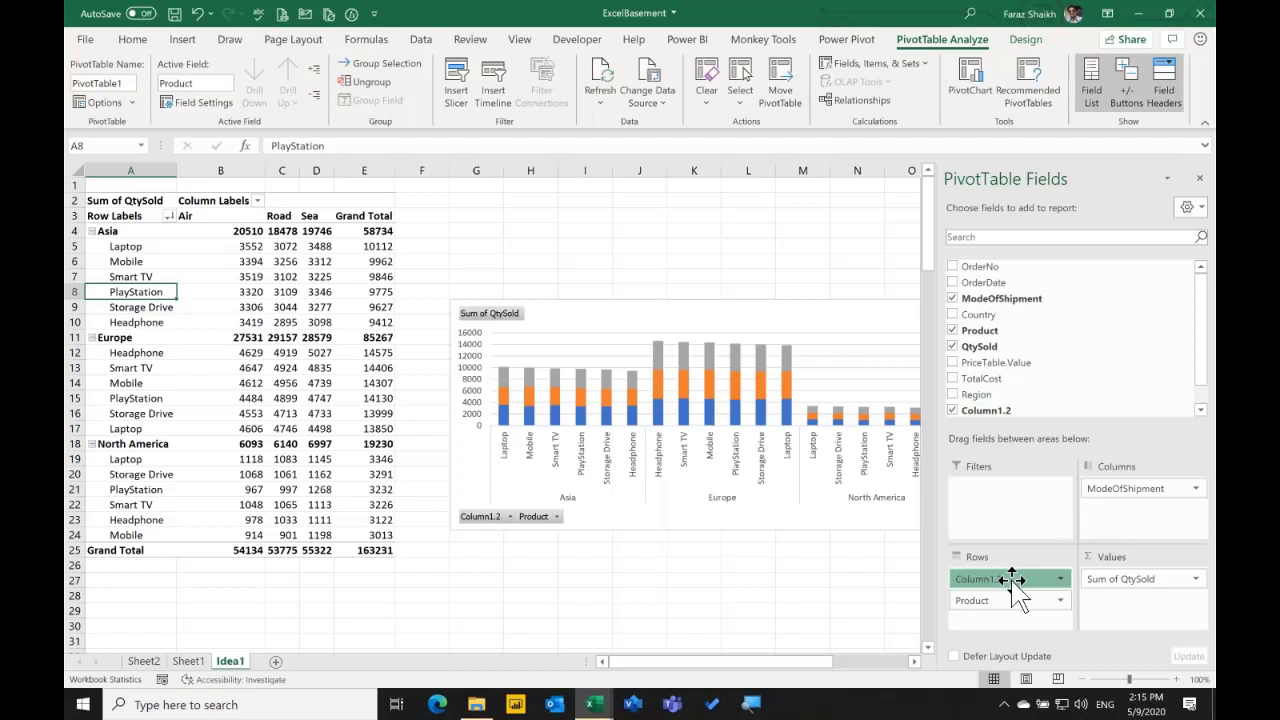
pyautogui.click(1011, 600)
pyautogui.moveTo(1011, 601); pyautogui.dragTo(814, 580)
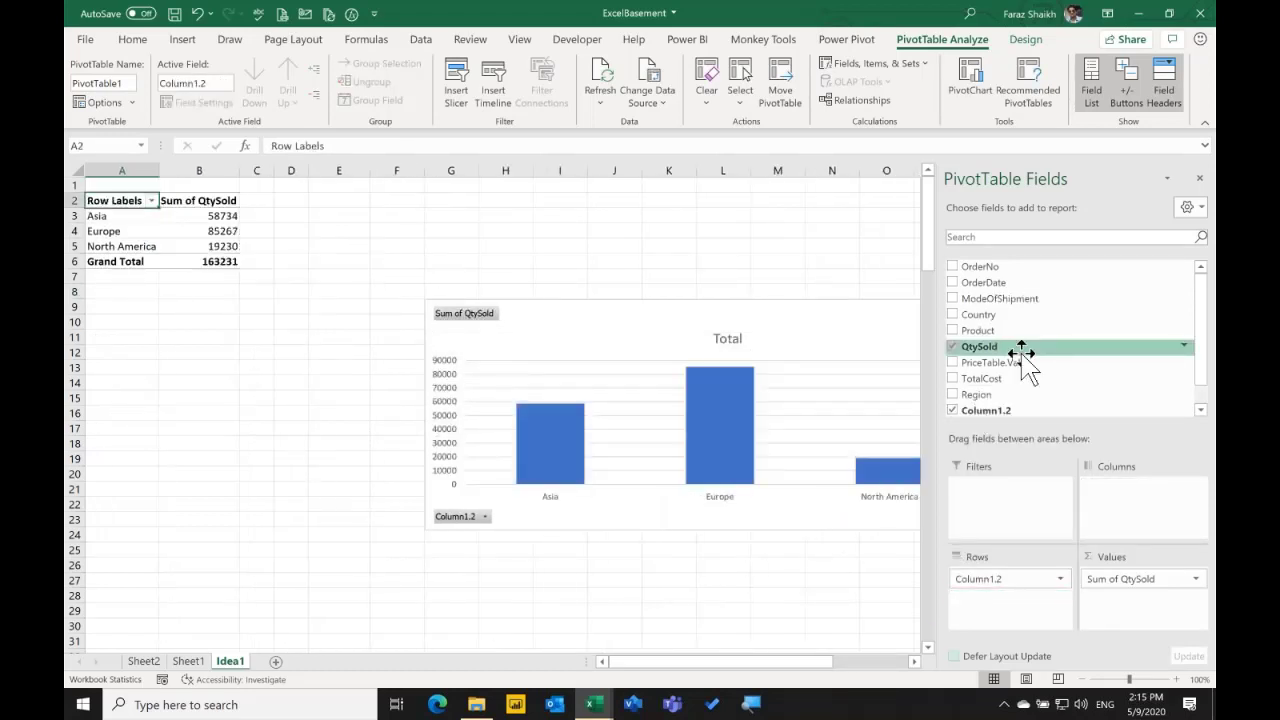
# Add OrderDate to the PivotTable columns, dismiss the chart warning and keep only the Years grouping.
pyautogui.moveTo(1003, 283); pyautogui.dragTo(1128, 531)
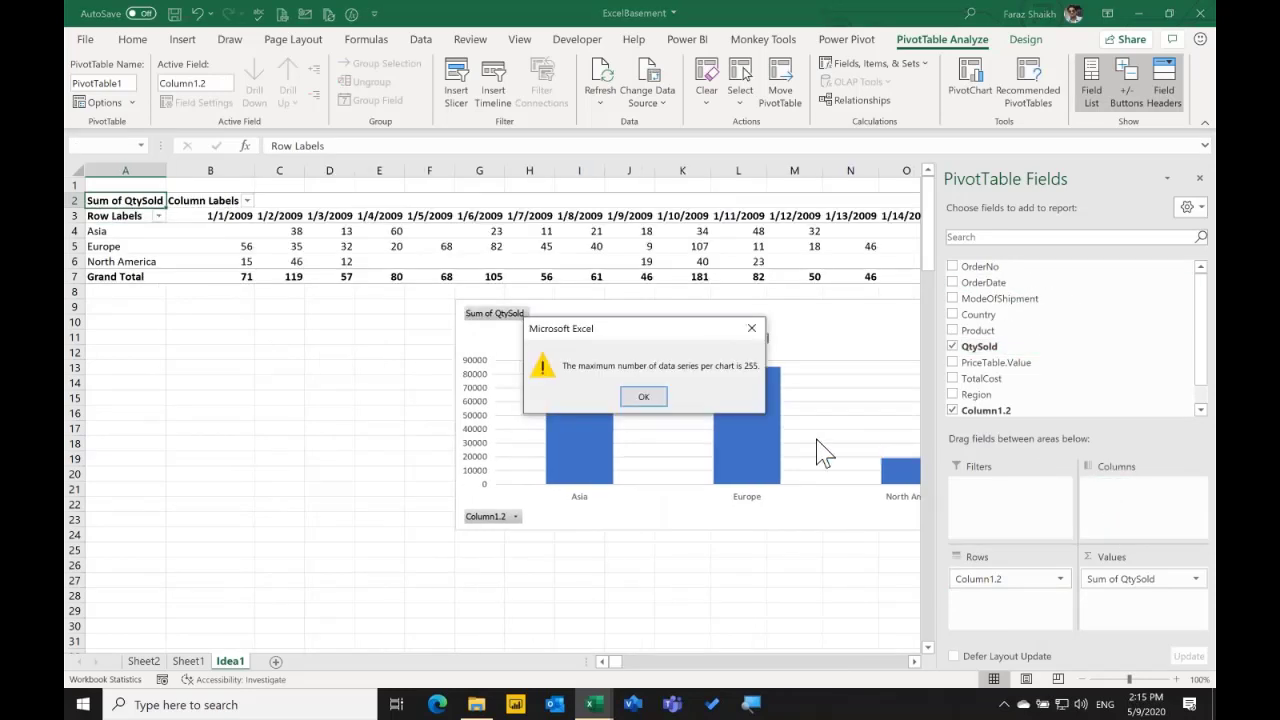
pyautogui.click(645, 398)
pyautogui.click(645, 398)
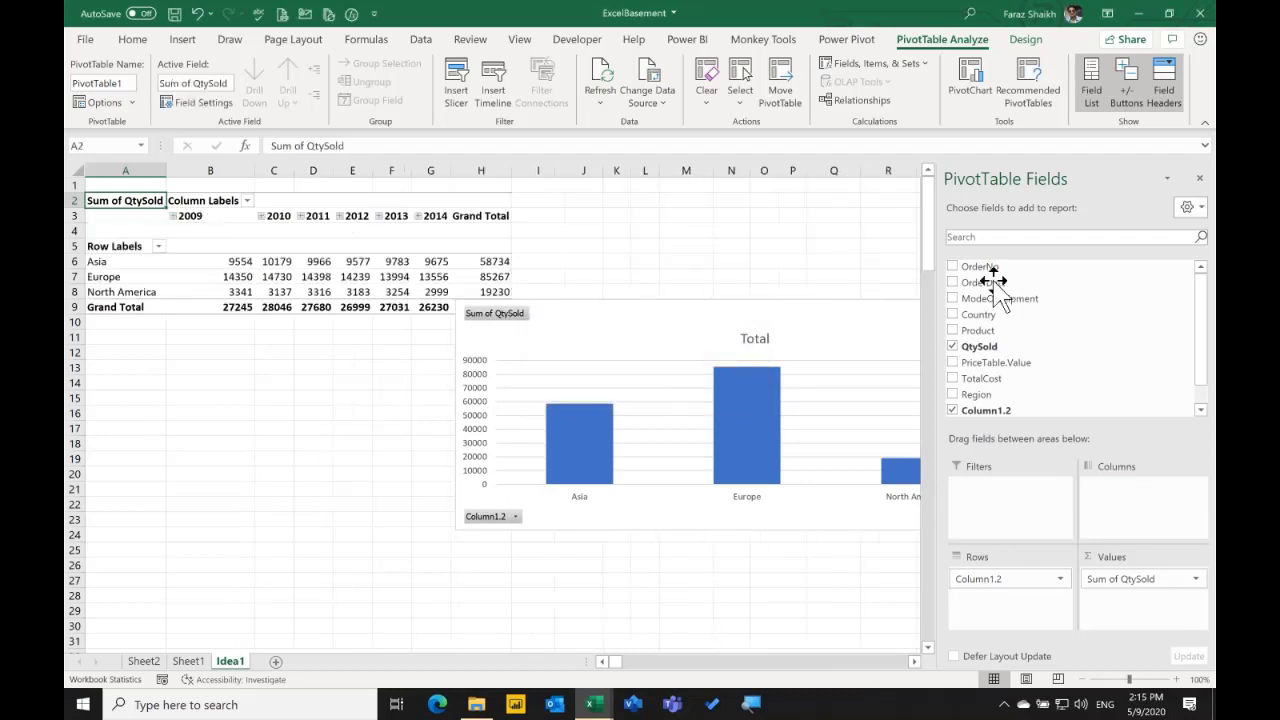
pyautogui.moveTo(1105, 510); pyautogui.dragTo(862, 578)
pyautogui.moveTo(1108, 510); pyautogui.dragTo(741, 544)
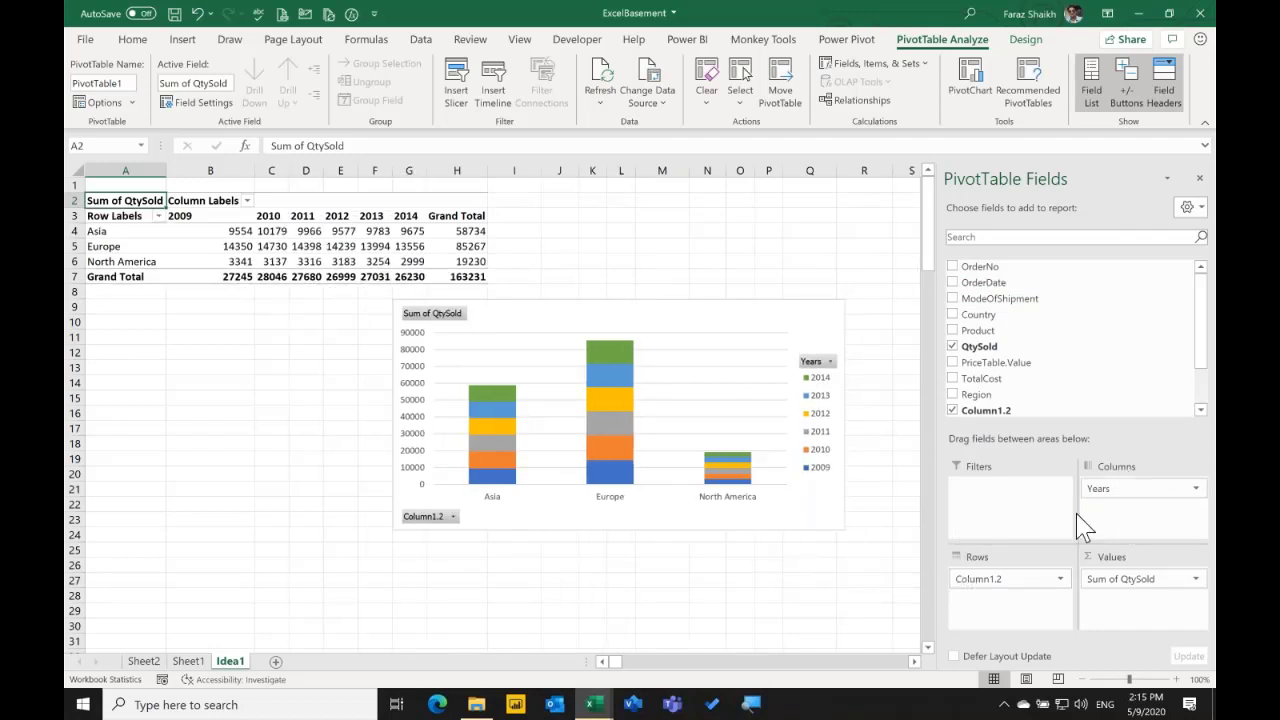
# Swap the PivotTable fields so Years forms the rows and Column1.2 the columns, and move the chart higher on the sheet.
pyautogui.moveTo(1100, 488); pyautogui.dragTo(1082, 524)
pyautogui.moveTo(743, 466); pyautogui.dragTo(638, 395)
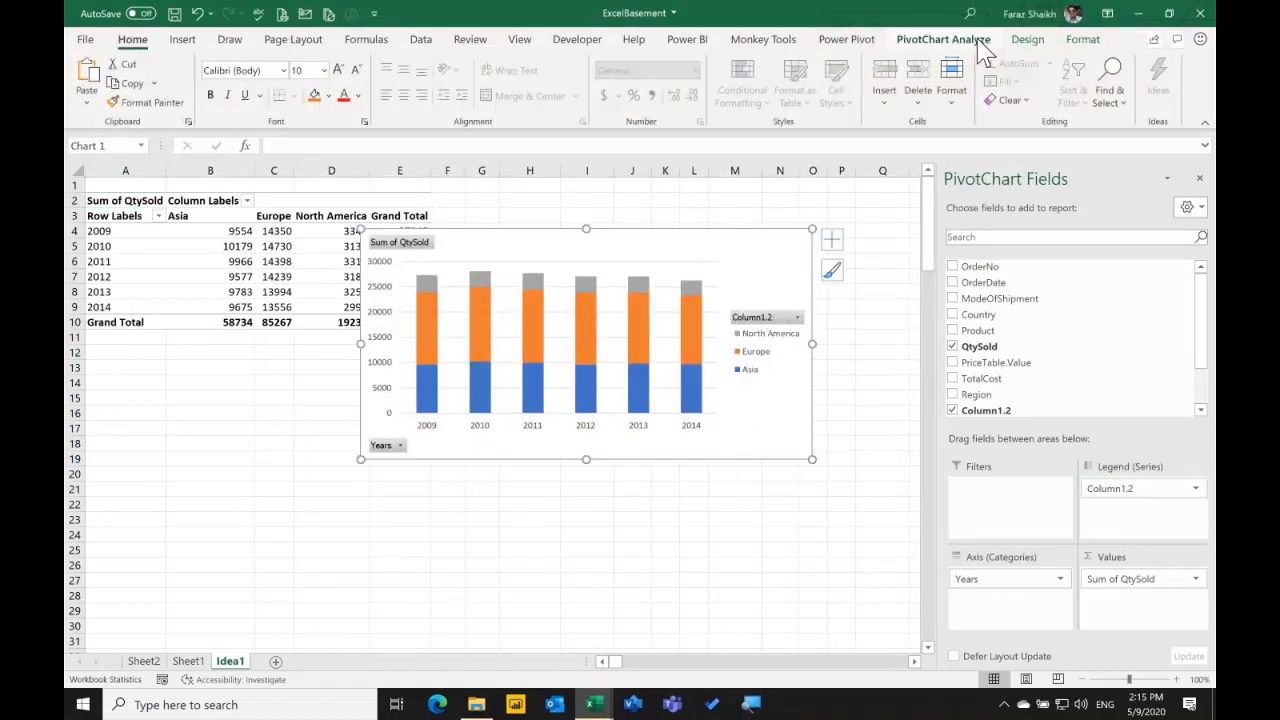
# Delete the stacked column chart and insert a clustered column PivotChart from the yearly QtySold PivotTable.
pyautogui.click(943, 39)
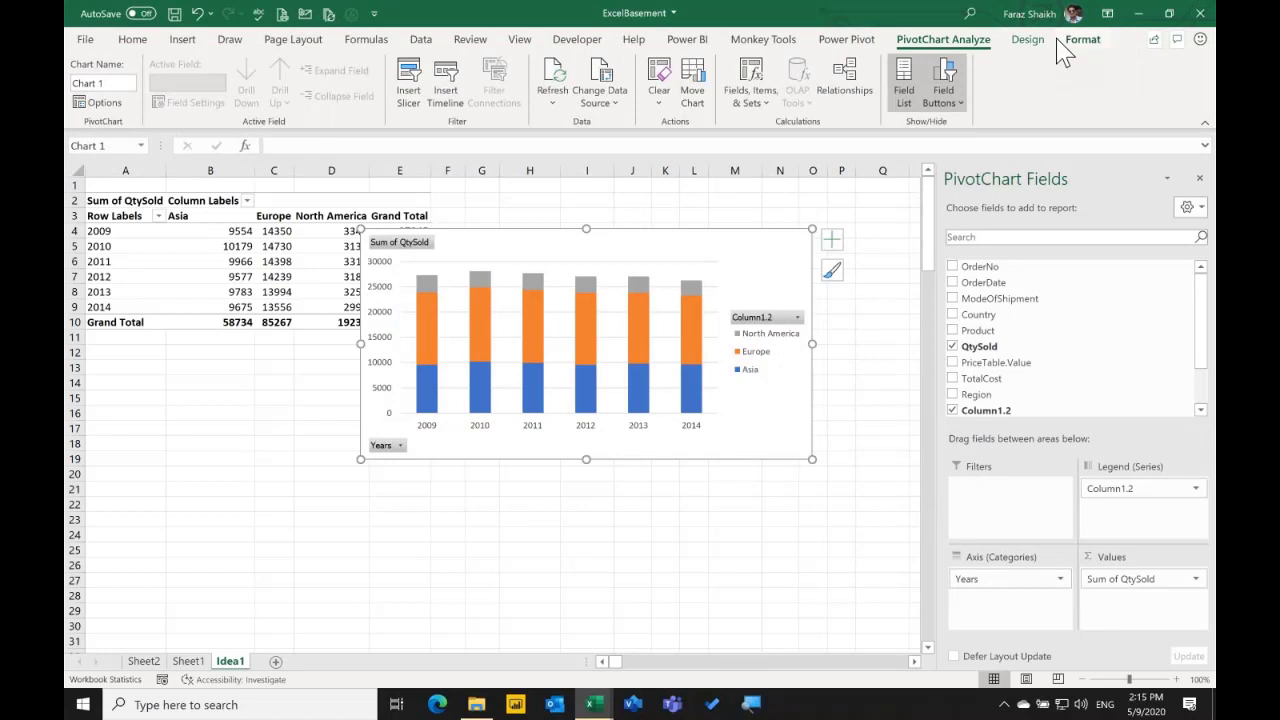
pyautogui.press('Delete')
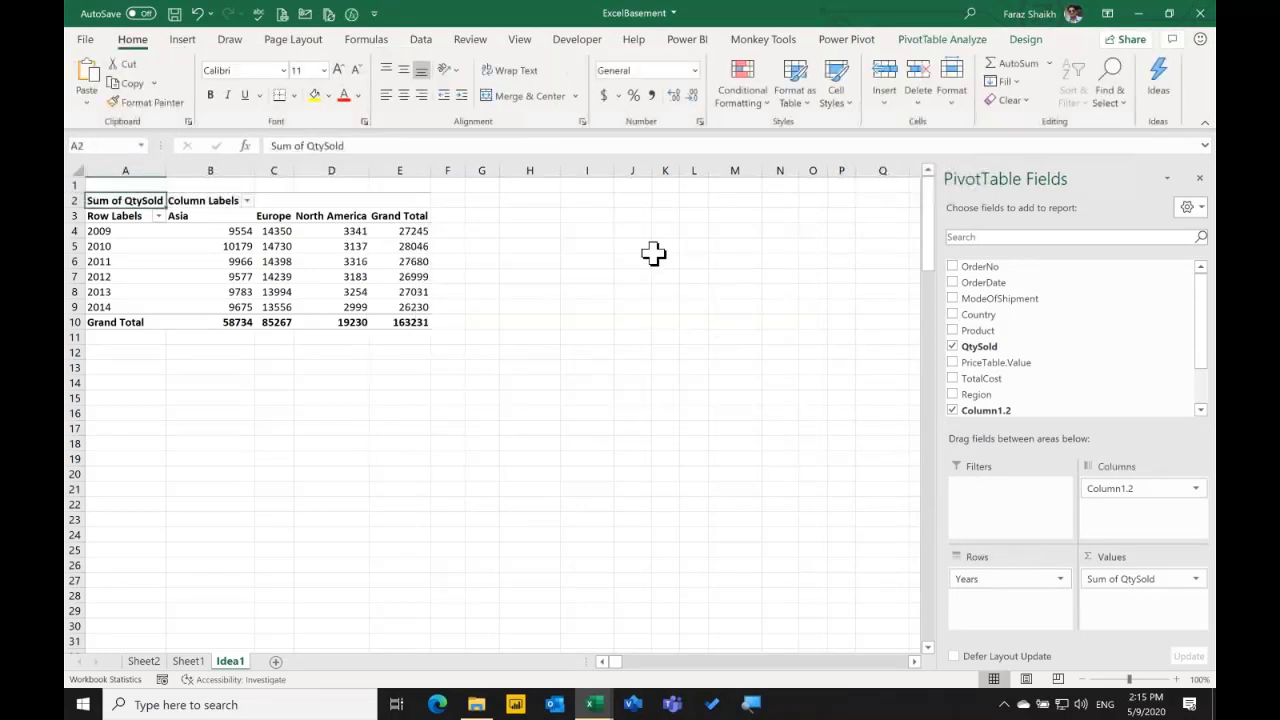
pyautogui.click(378, 261)
pyautogui.click(418, 40)
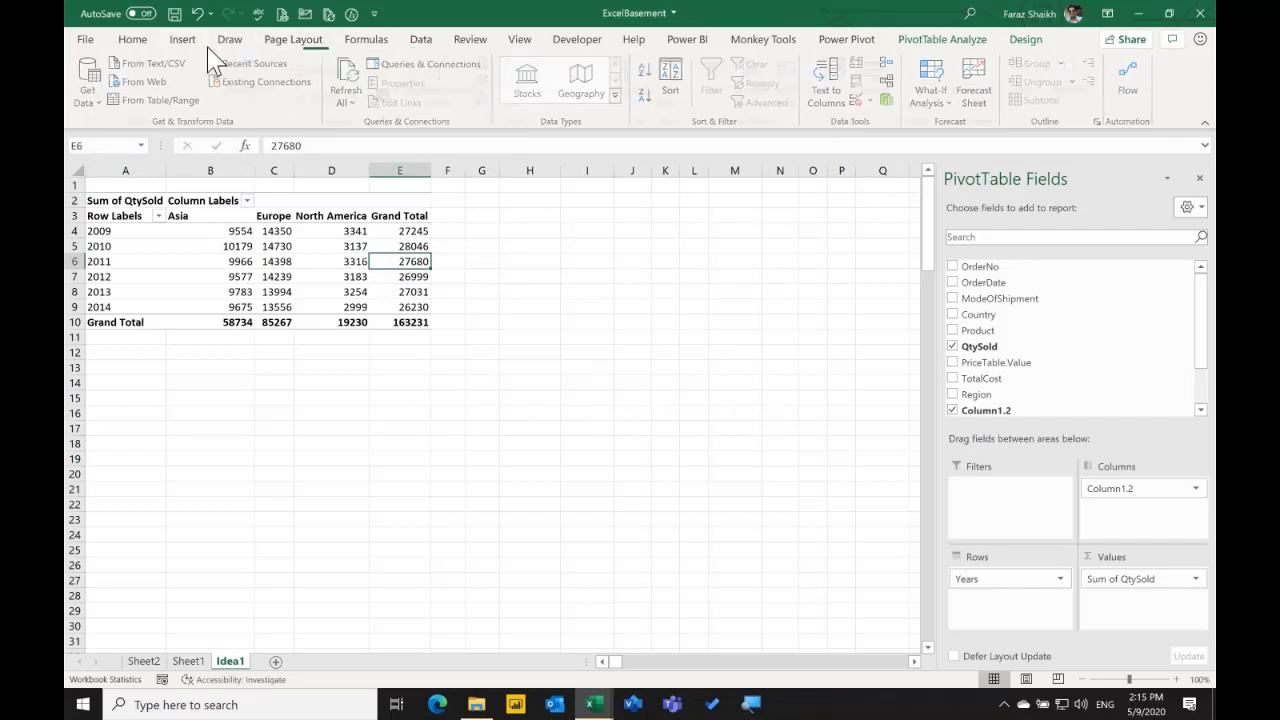
pyautogui.click(182, 39)
pyautogui.click(442, 78)
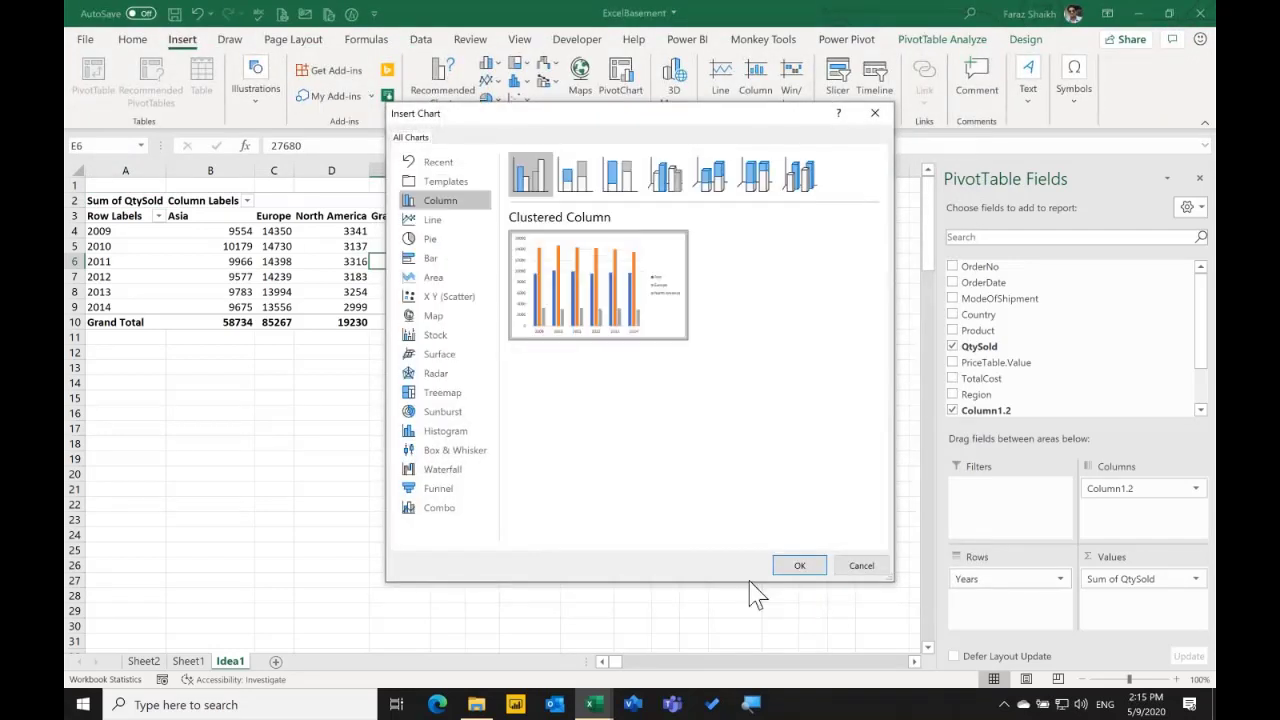
pyautogui.click(806, 568)
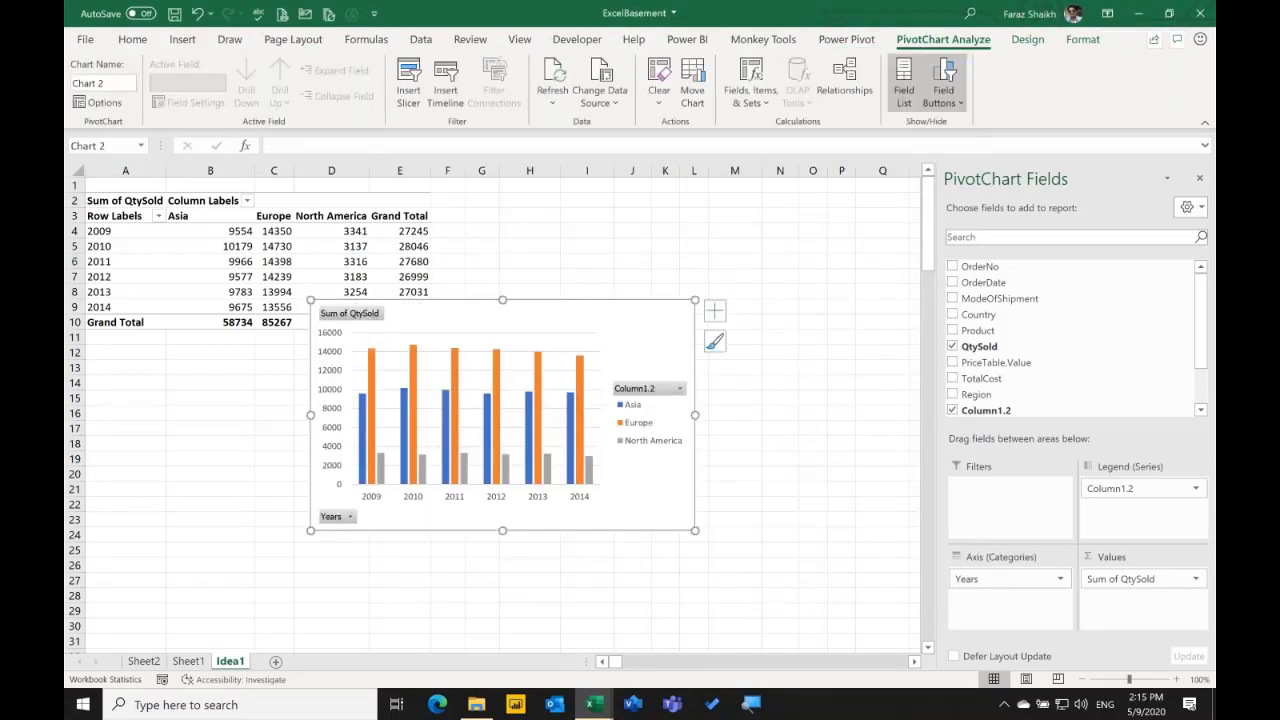
# Widen the clustered column chart and place it over the PivotTable, starting at cell A1.
pyautogui.moveTo(695, 414); pyautogui.dragTo(806, 429)
pyautogui.moveTo(737, 320); pyautogui.dragTo(503, 197)
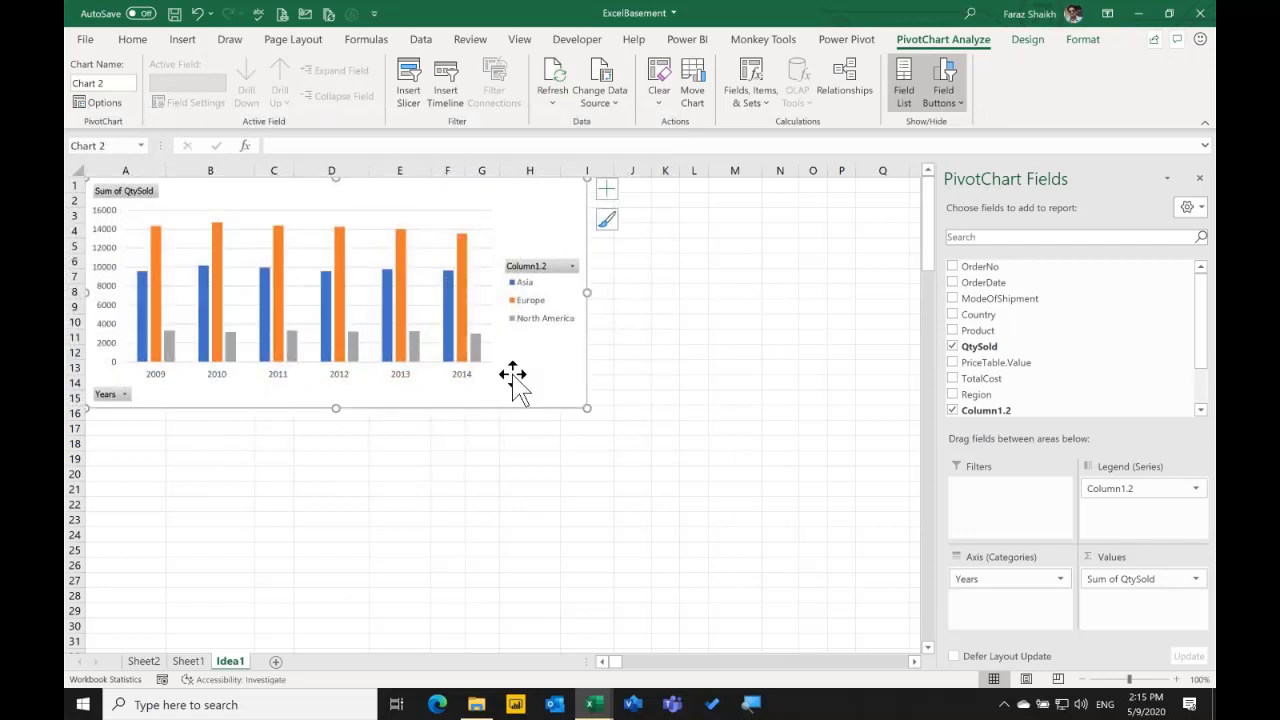
pyautogui.click(437, 460)
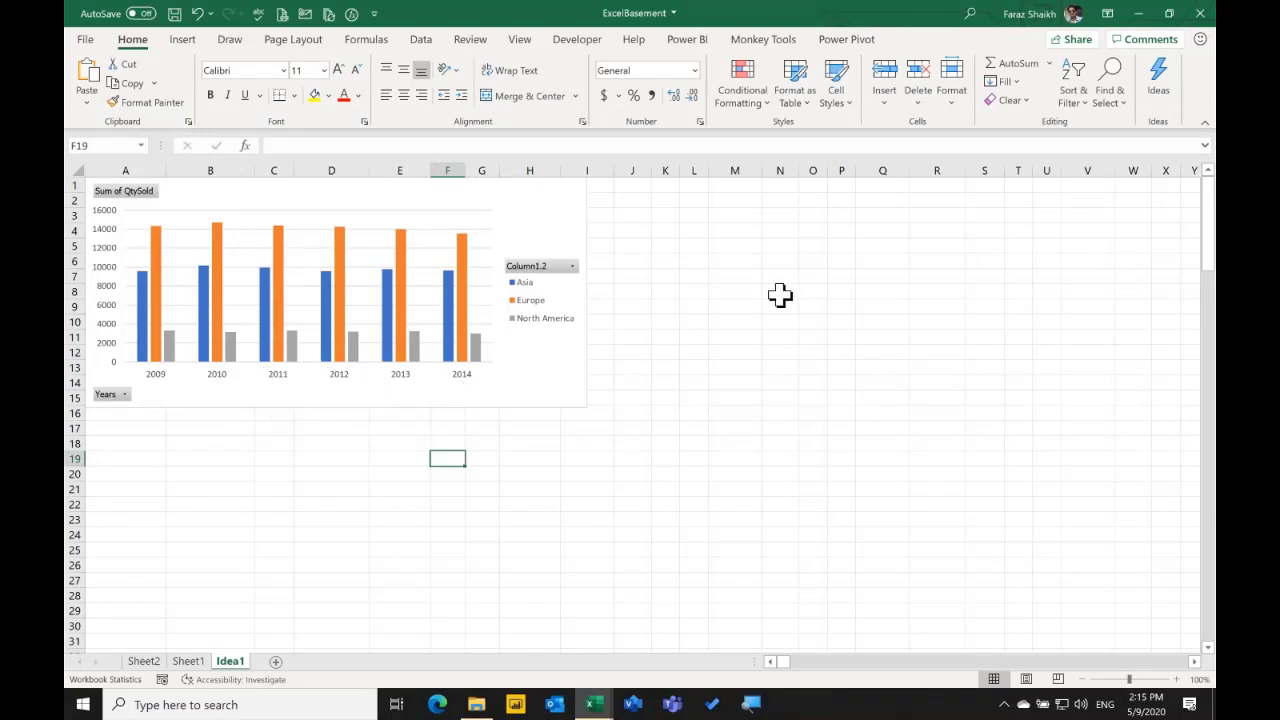
# Return to the sales table on Sheet2, look over the Query Monkey options and generate a ModelSleuth Model Summary report.
pyautogui.click(186, 660)
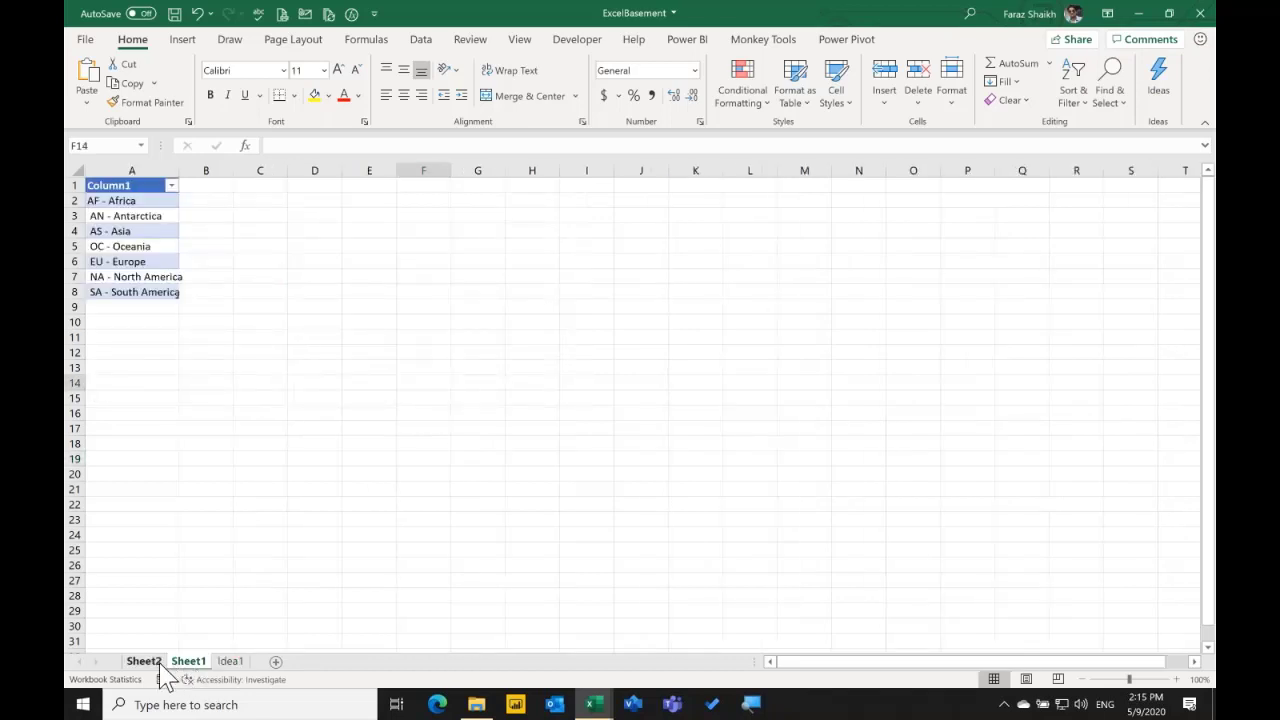
pyautogui.click(156, 662)
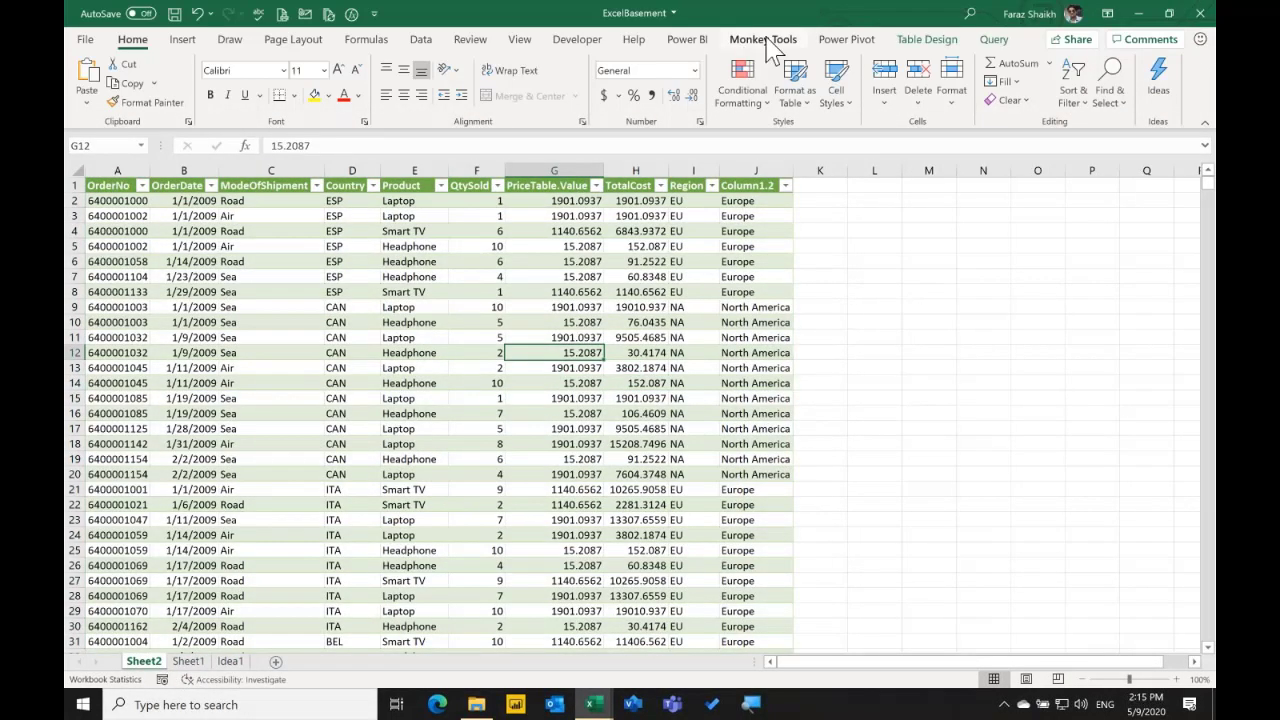
pyautogui.click(764, 40)
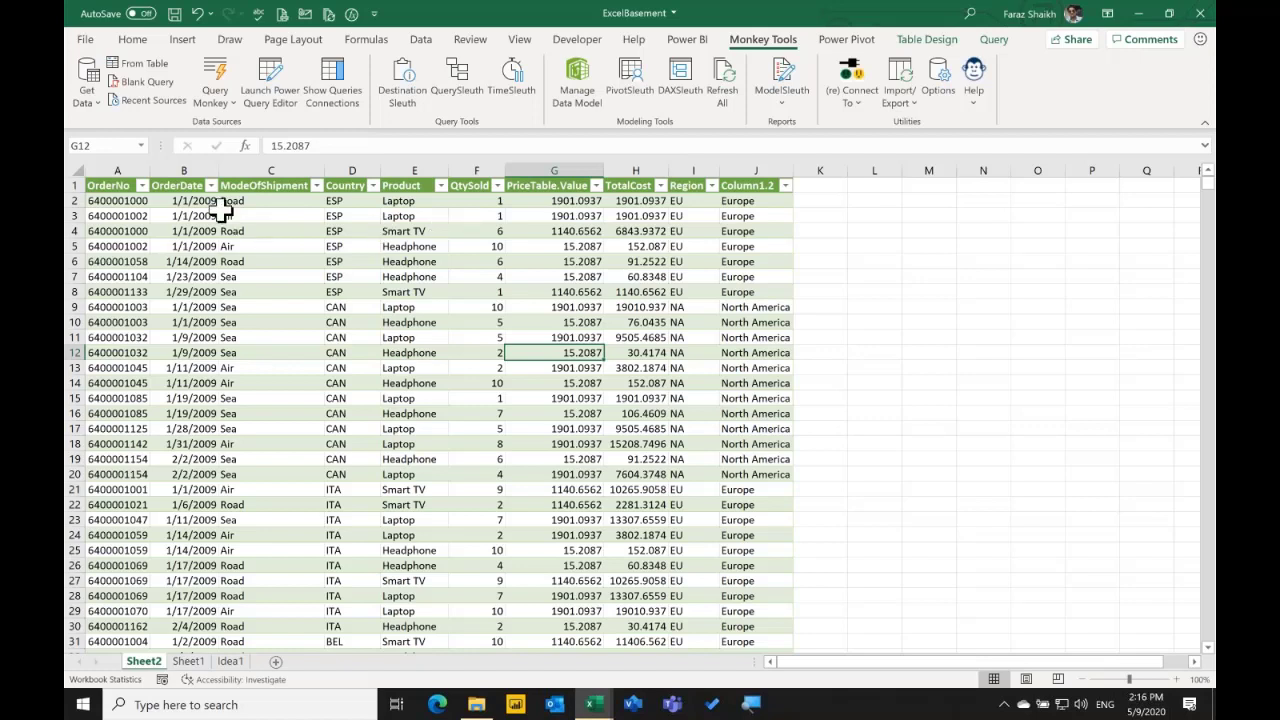
pyautogui.click(224, 98)
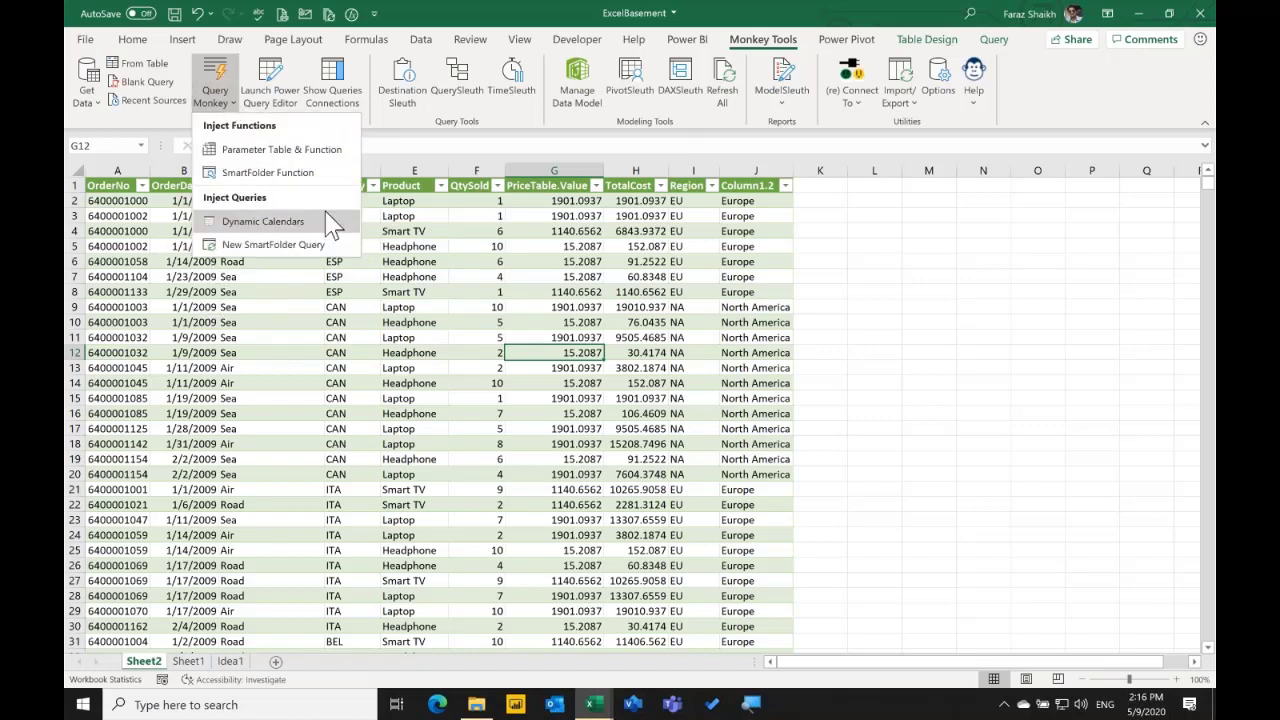
pyautogui.click(466, 238)
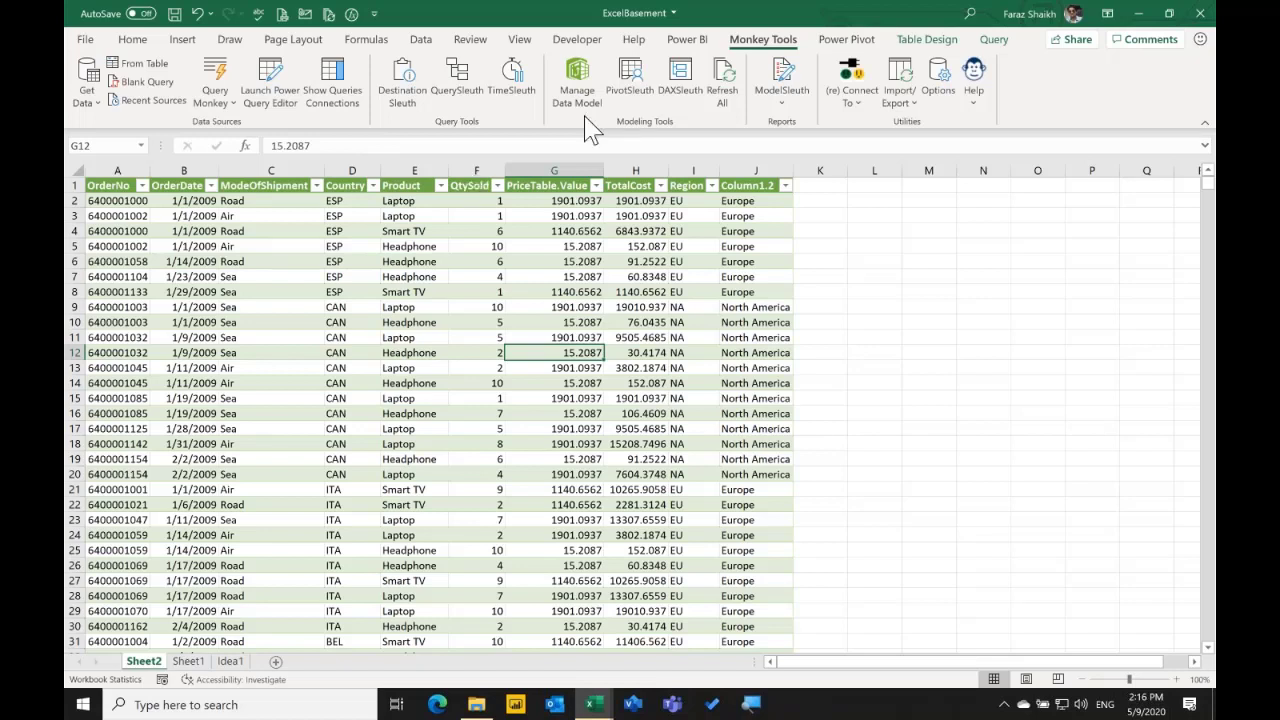
pyautogui.click(783, 100)
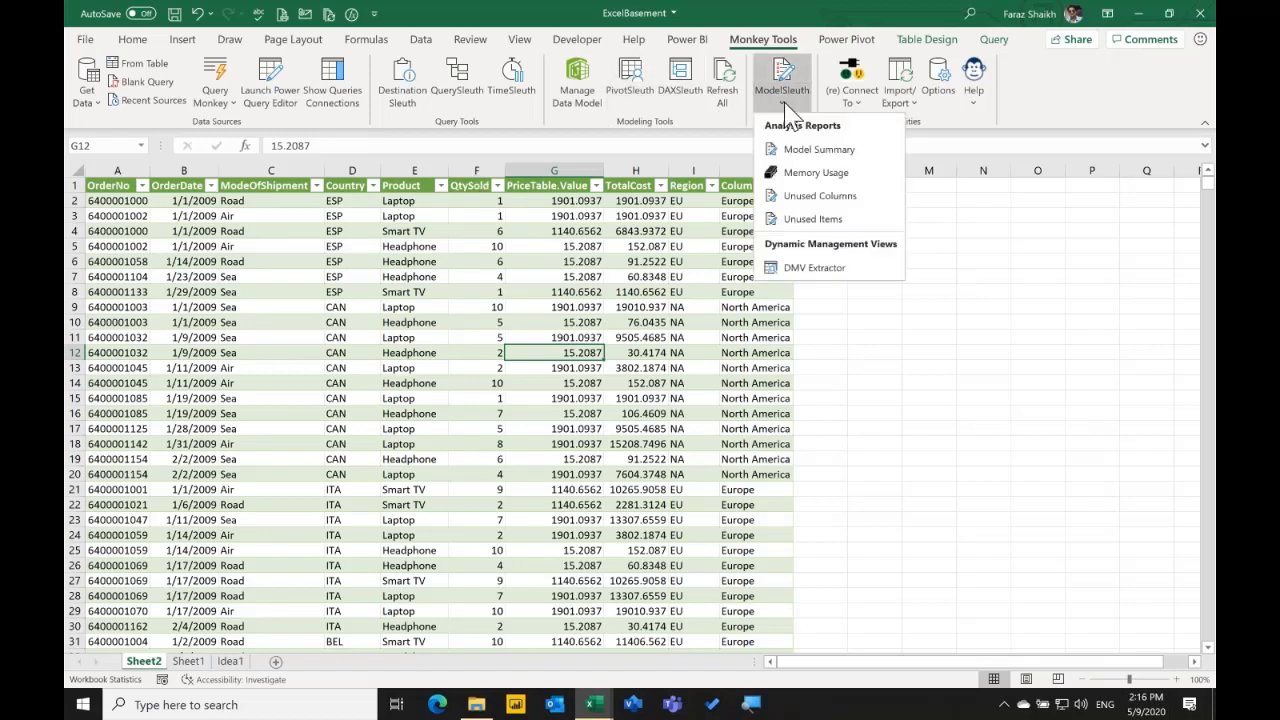
pyautogui.click(787, 152)
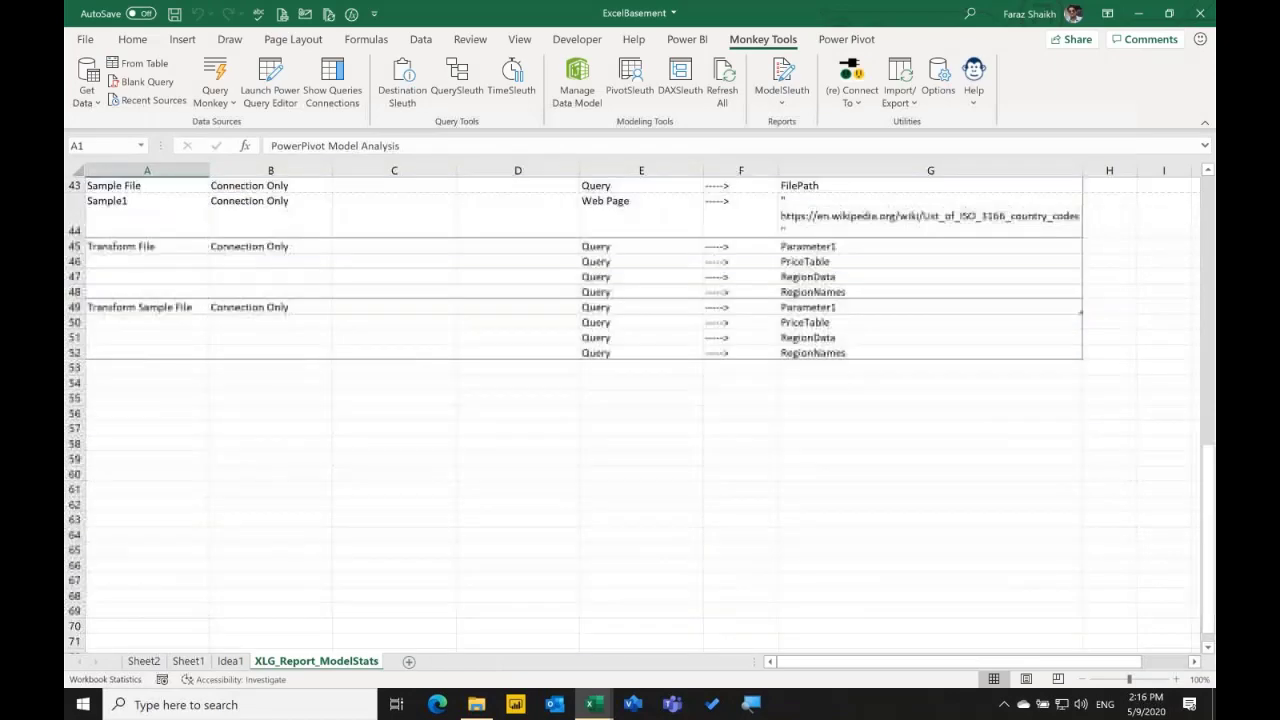
# Return to the top of the model report and inspect the workbook's queries in DestinationSleuth and QuerySleuth.
pyautogui.scroll(3, 427, 319)
pyautogui.scroll(10, 427, 319)
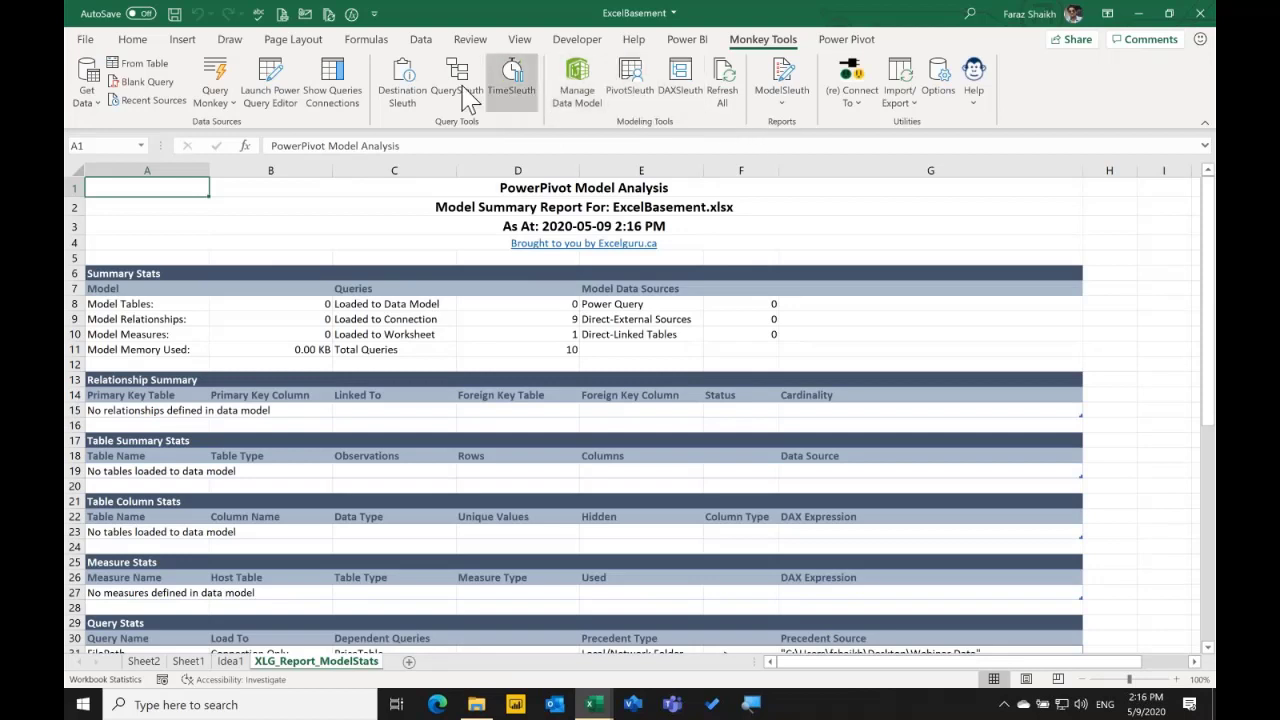
pyautogui.click(415, 100)
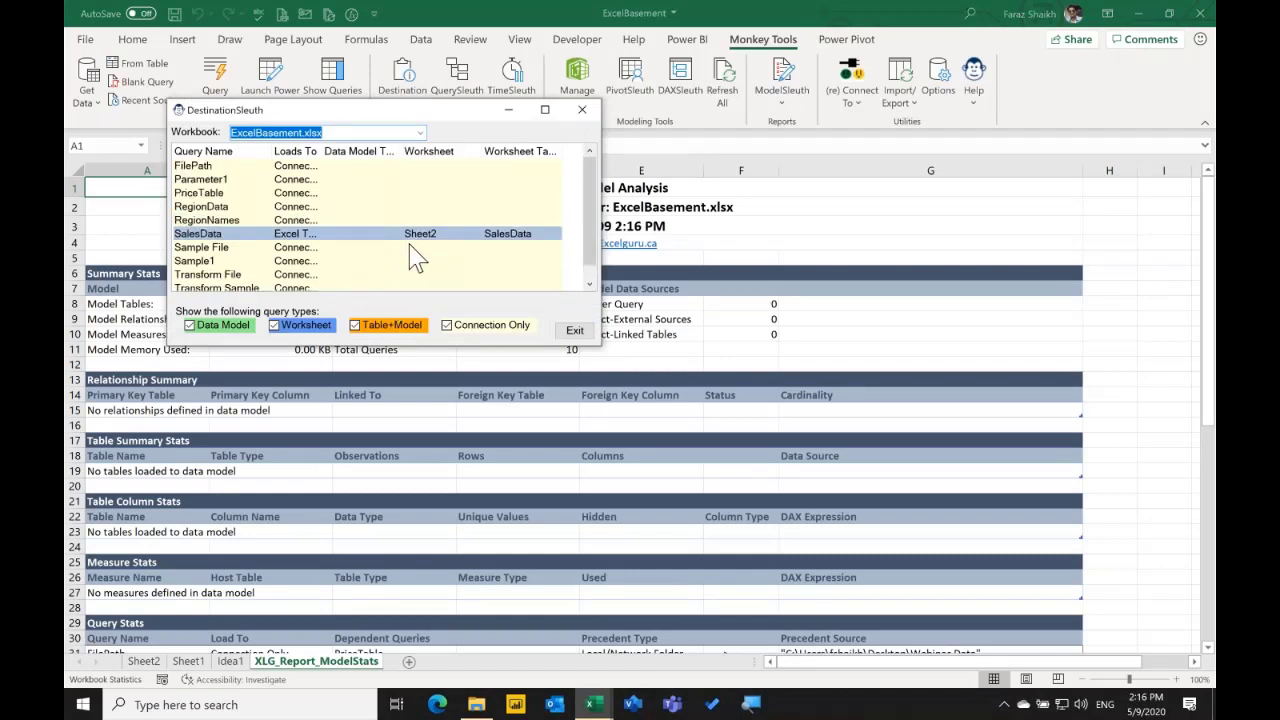
pyautogui.click(584, 112)
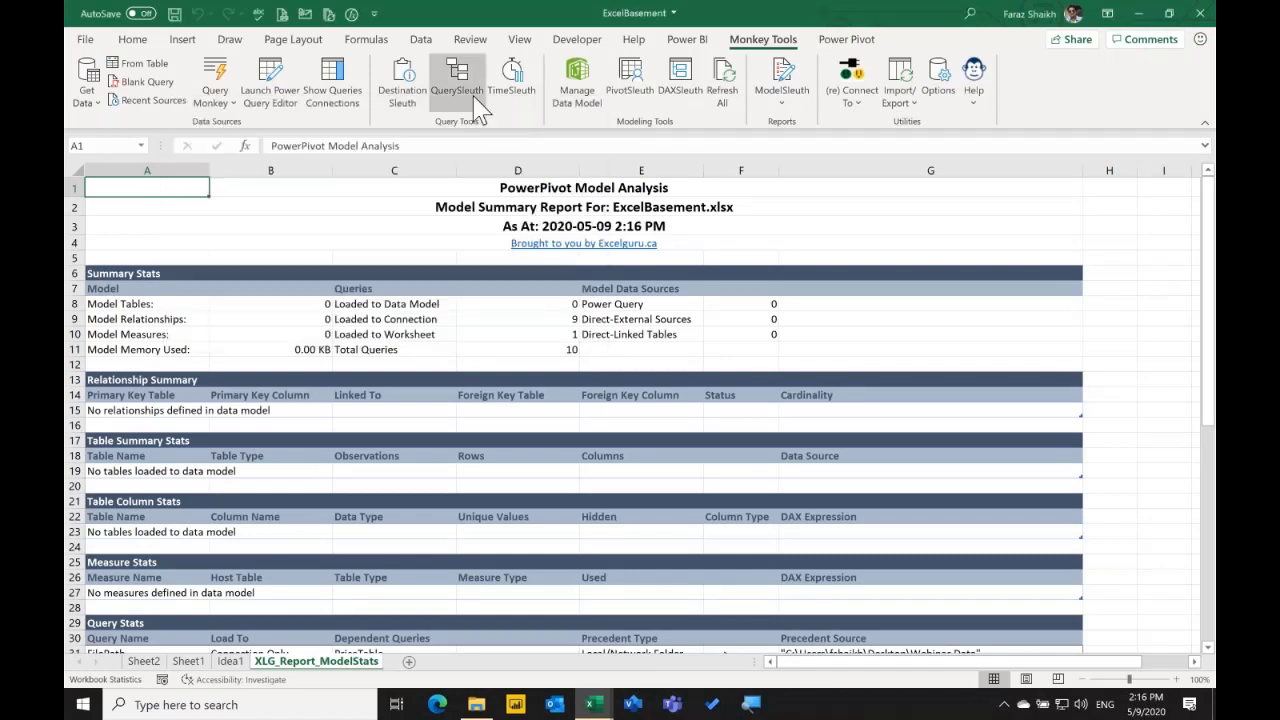
pyautogui.click(456, 80)
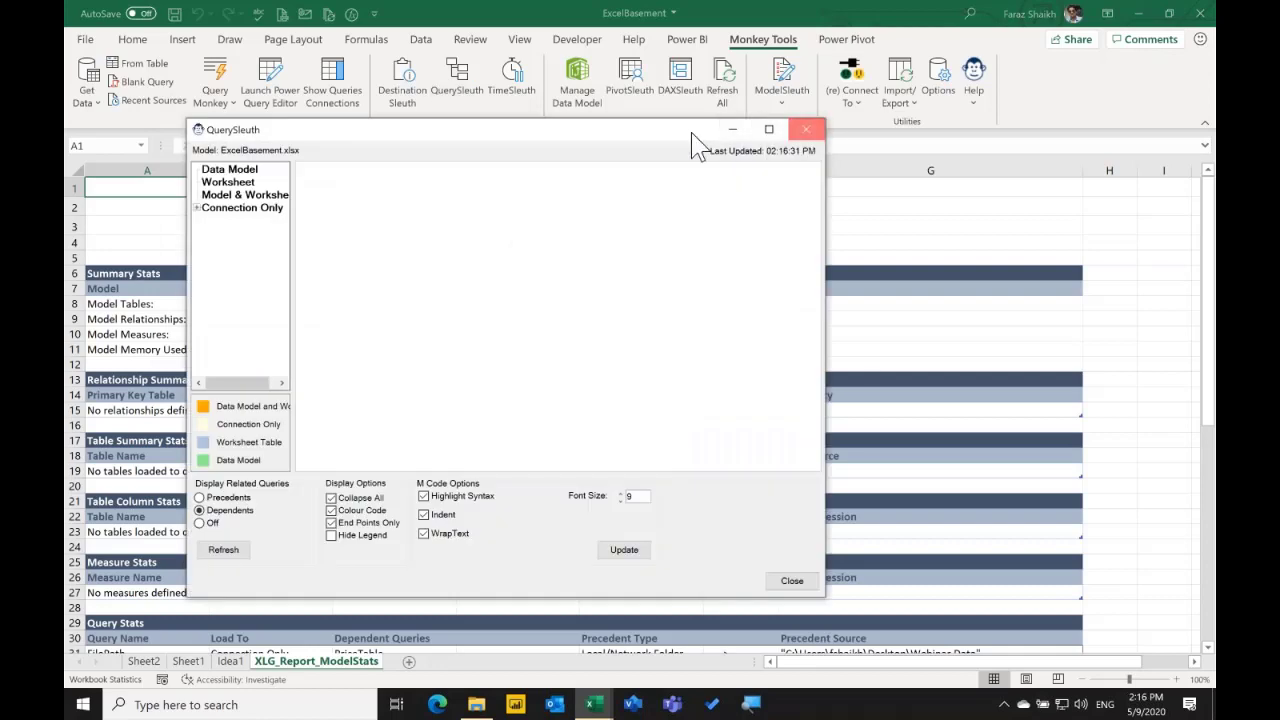
# Time the SalesData query with TimeSleuth, running a detailed refresh of all with variation charted over 5 trials.
pyautogui.click(512, 80)
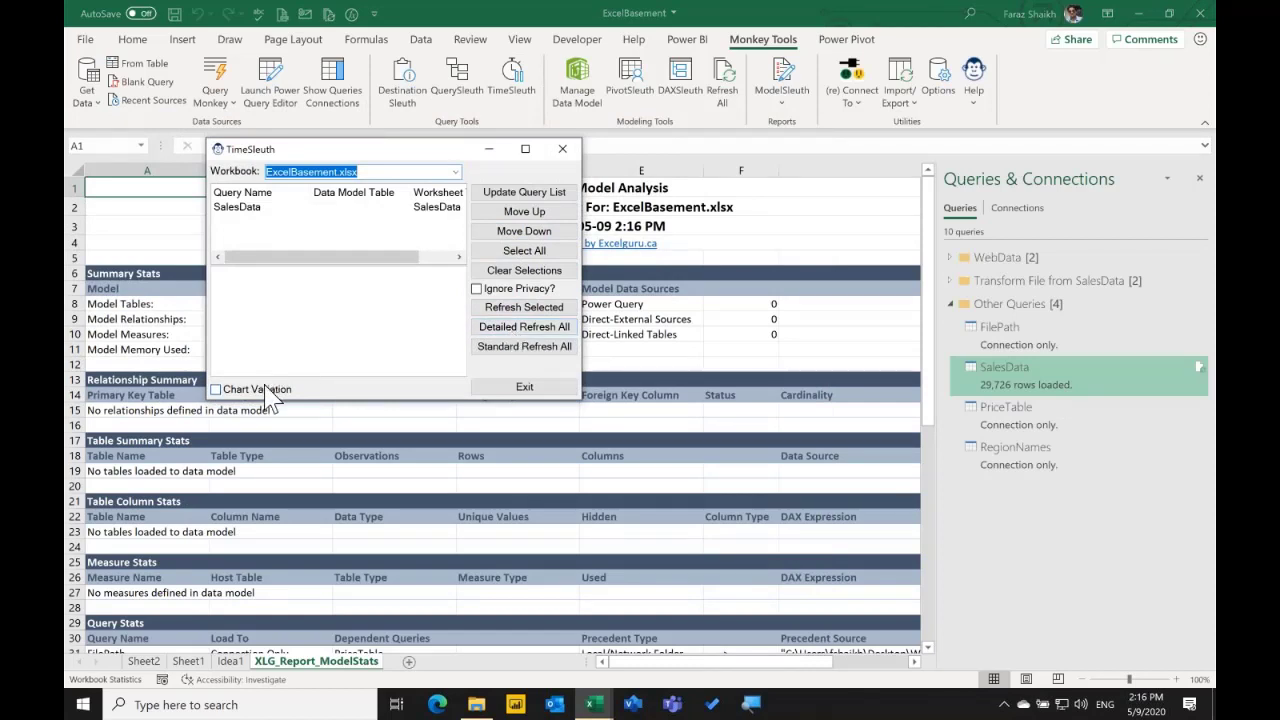
pyautogui.click(218, 389)
pyautogui.click(533, 326)
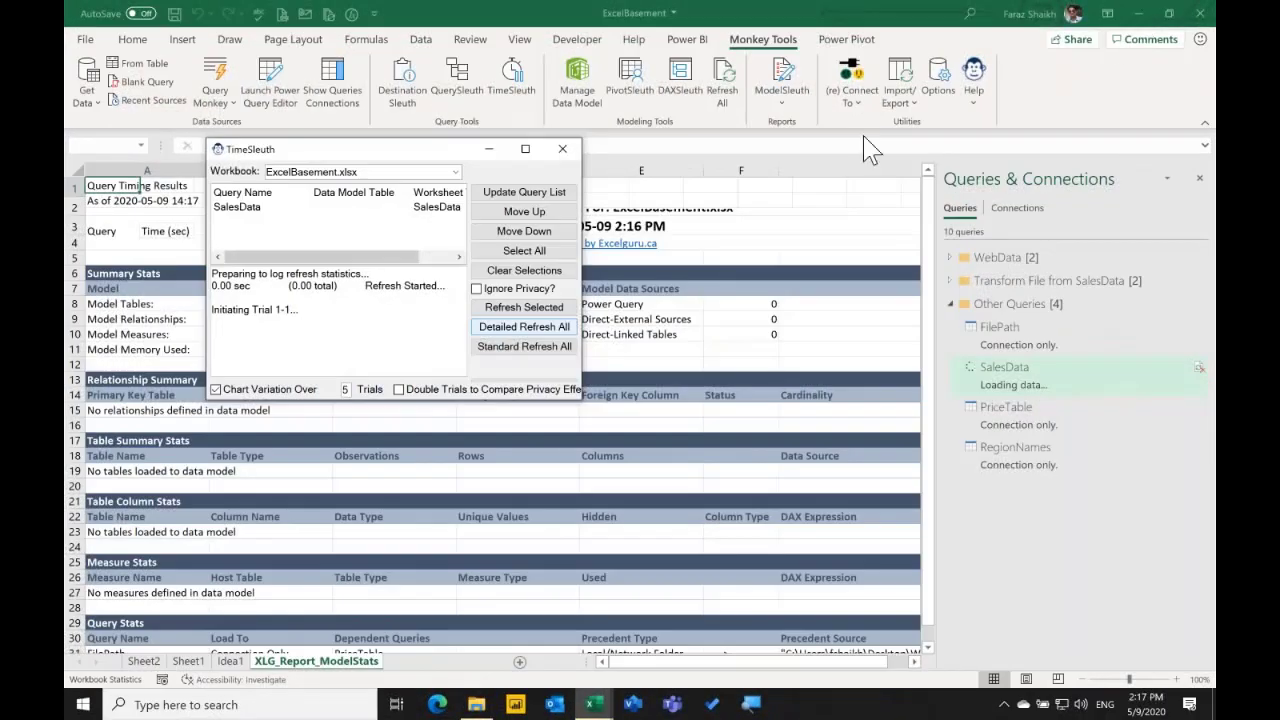
pyautogui.click(486, 706)
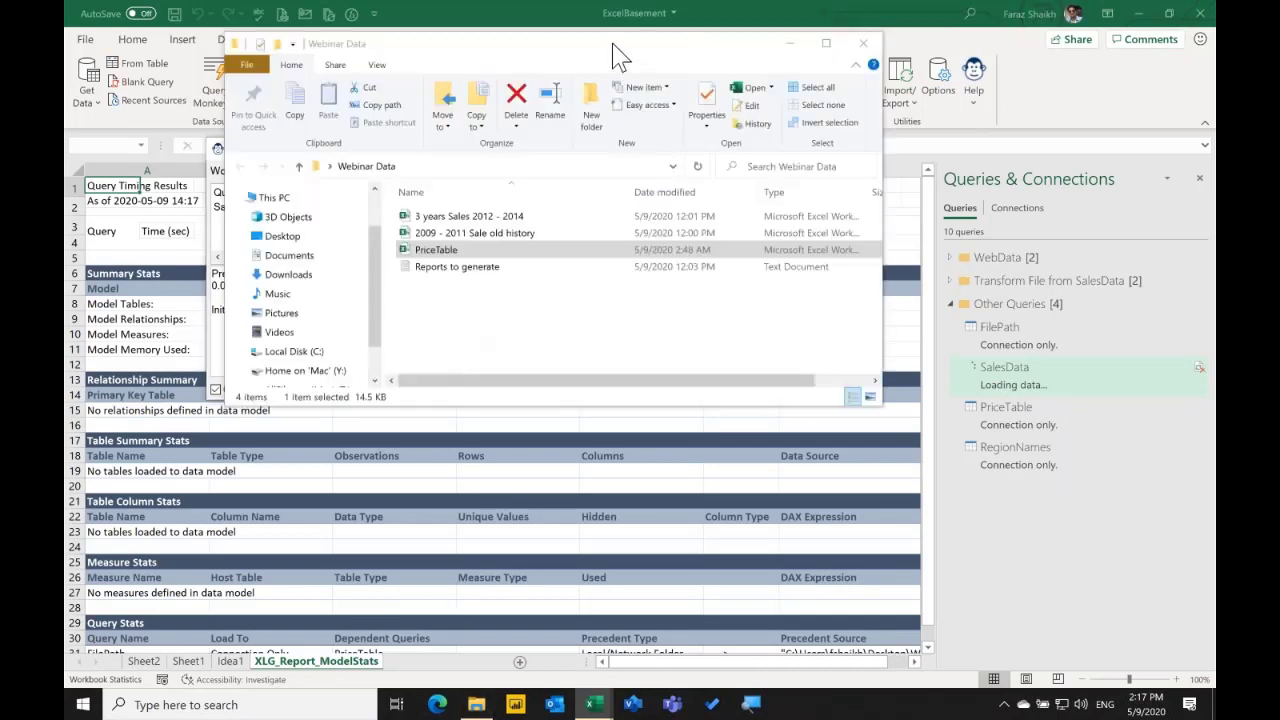
pyautogui.click(790, 44)
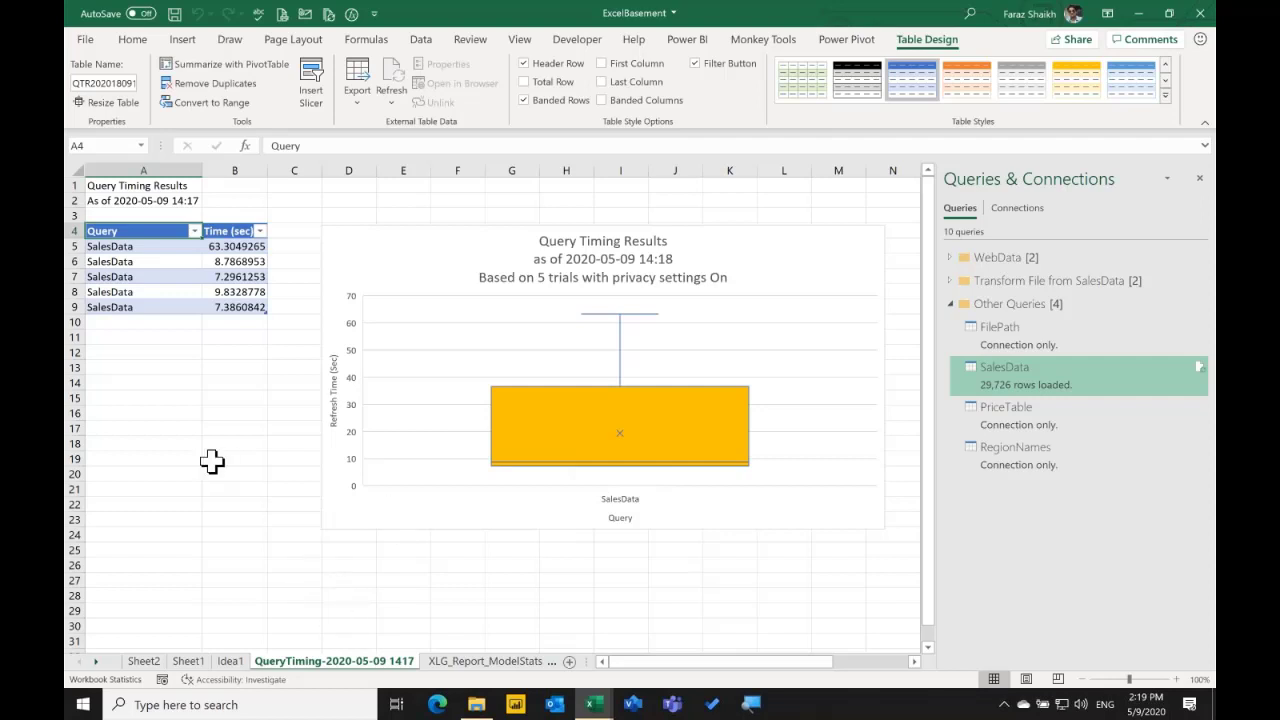
# Examine the SalesData refresh times of the last four trials and go back to the Idea1 sheet.
pyautogui.click(199, 262)
pyautogui.moveTo(205, 262); pyautogui.dragTo(207, 308)
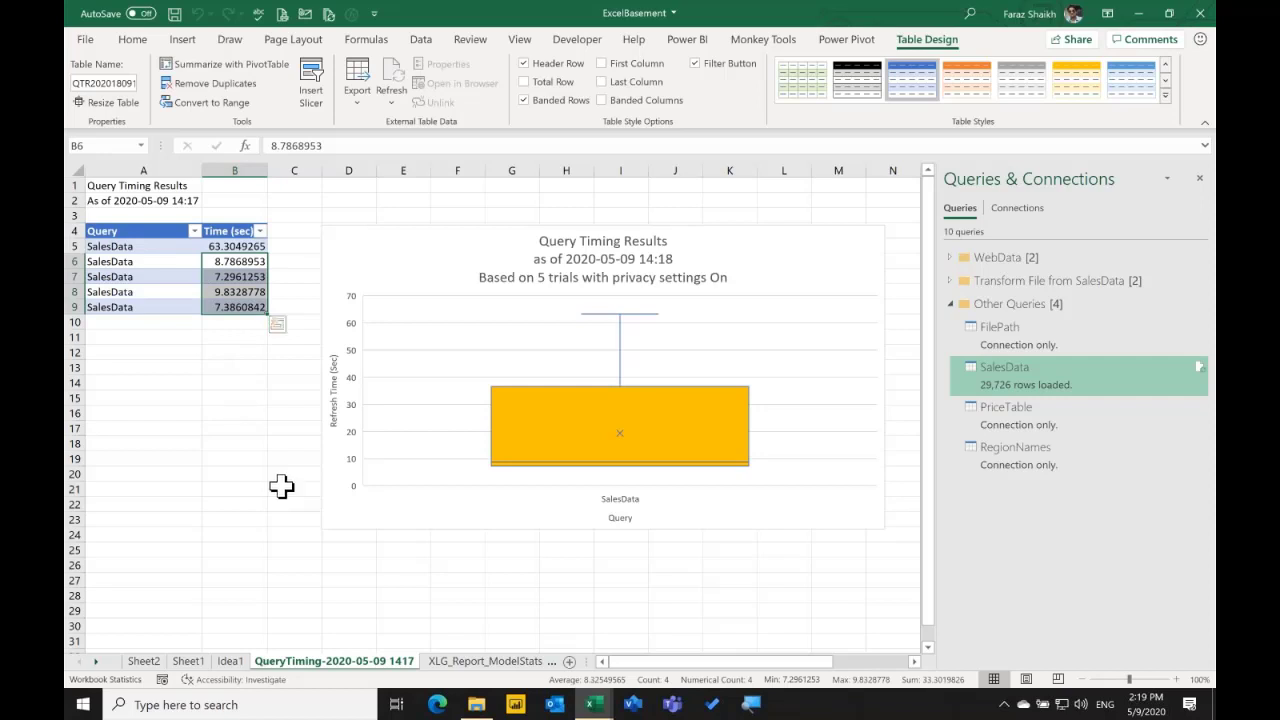
pyautogui.click(233, 662)
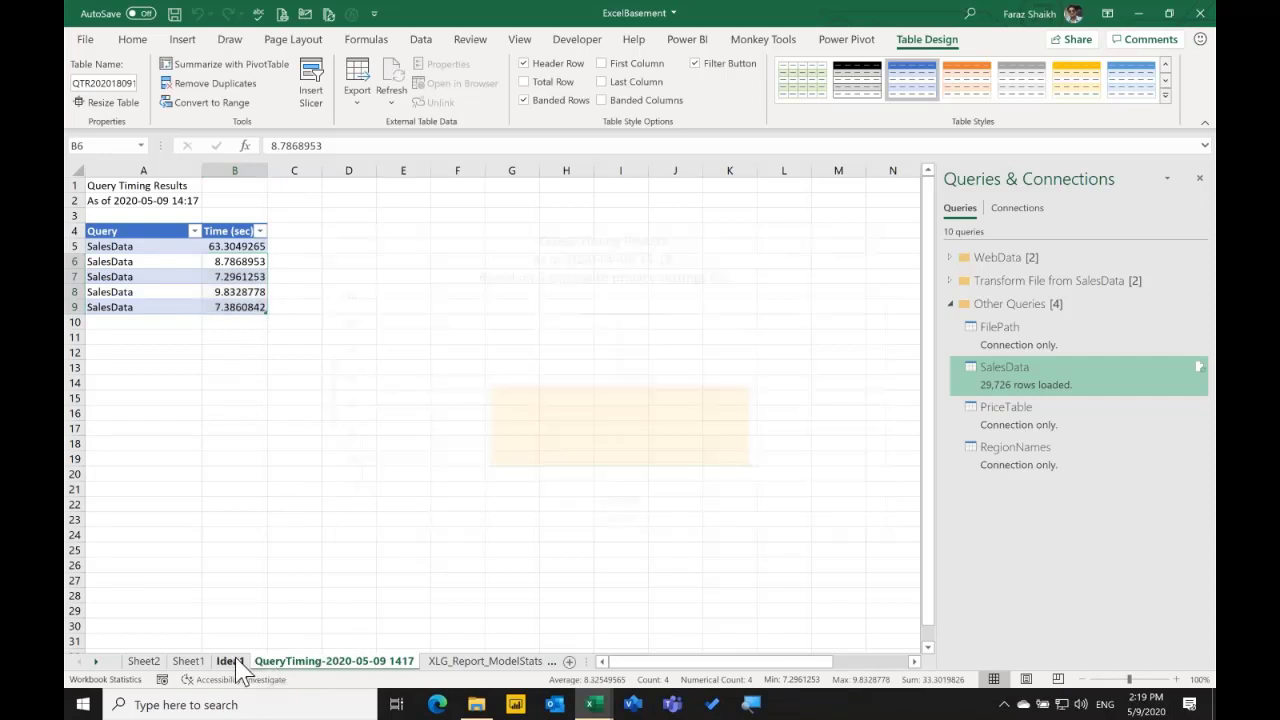
# Open the Sales Data 2015 - 2017 workbook from the desktop, look over its records and close it.
pyautogui.click(1137, 14)
pyautogui.click(1200, 13)
pyautogui.click(1200, 13)
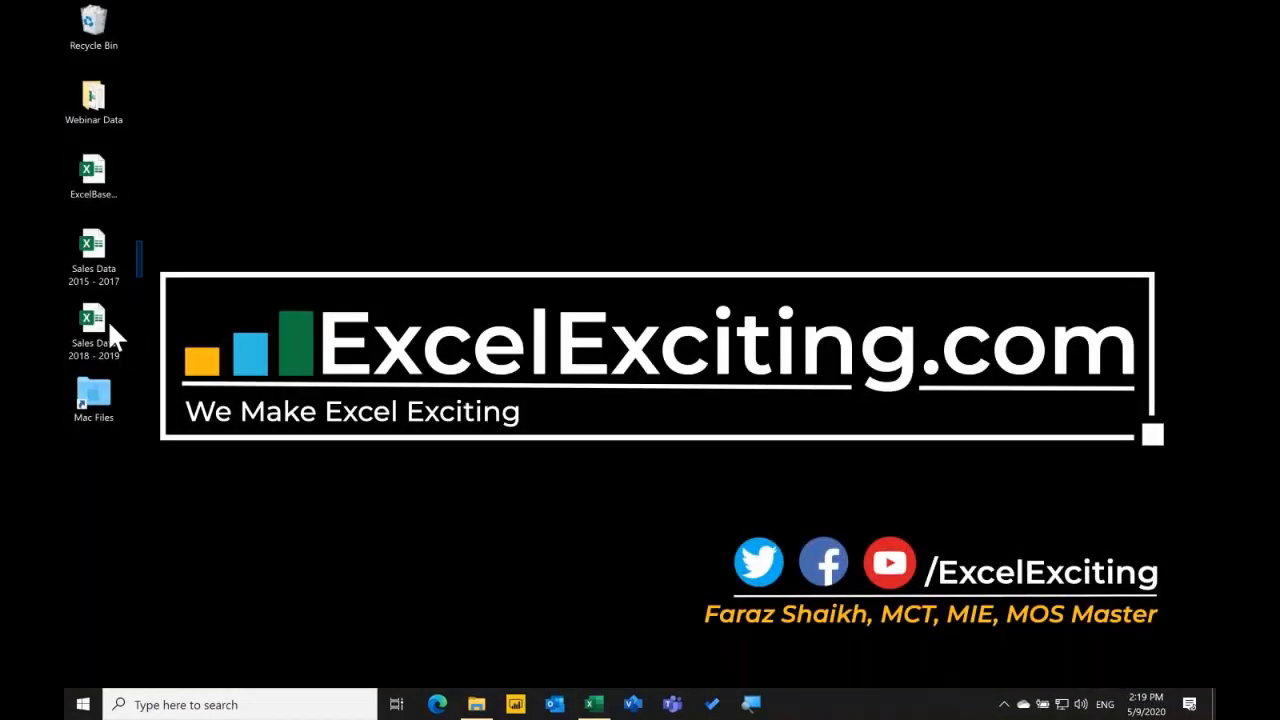
pyautogui.moveTo(143, 241); pyautogui.dragTo(99, 328)
pyautogui.click(104, 260)
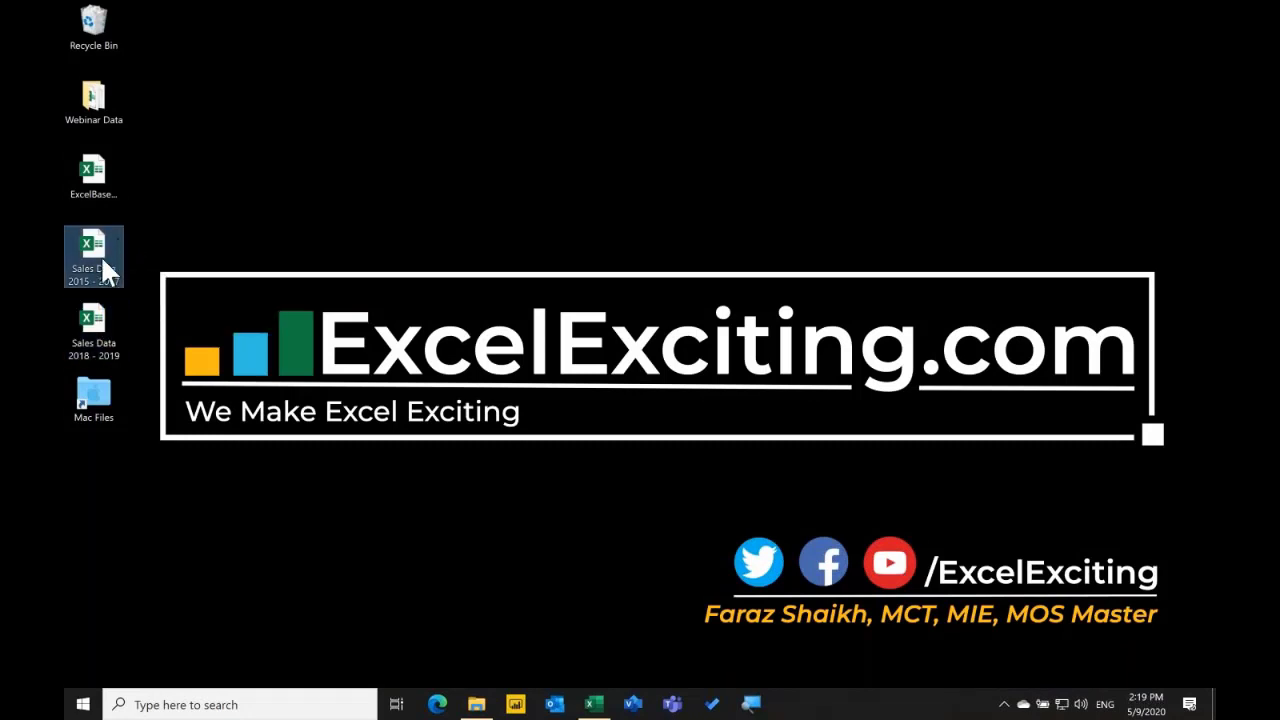
pyautogui.press('Return')
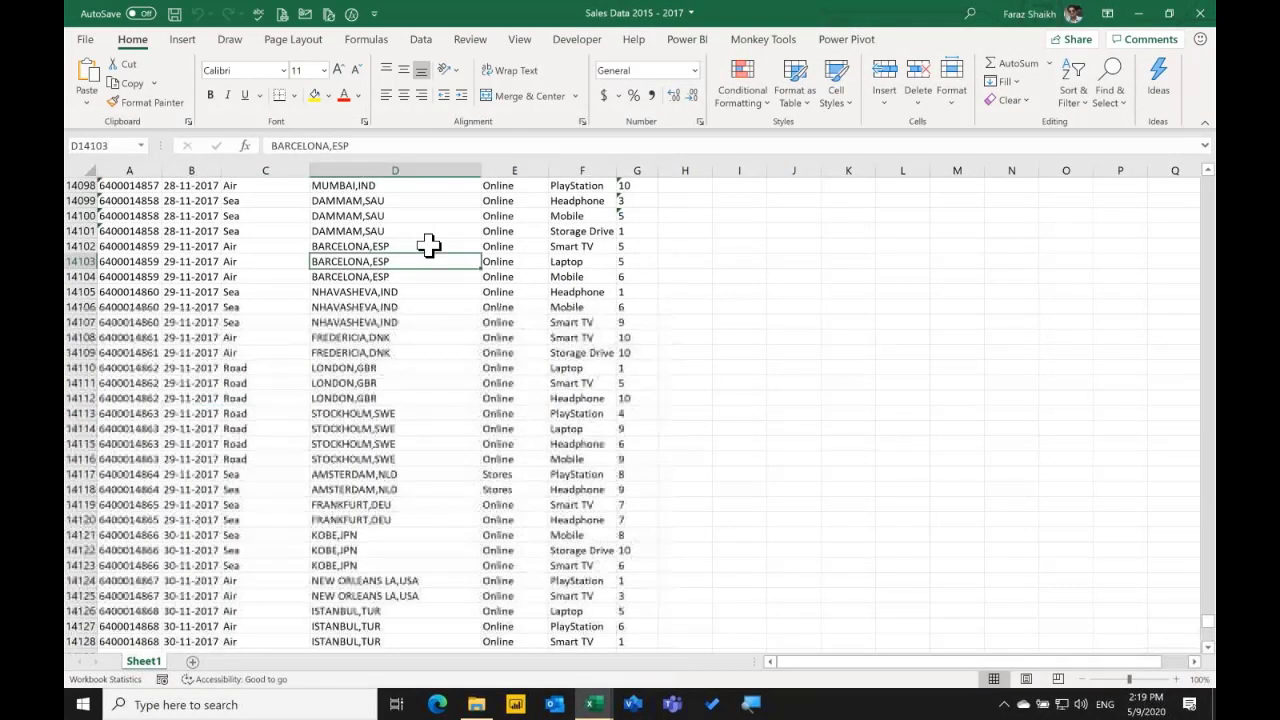
pyautogui.click(1199, 16)
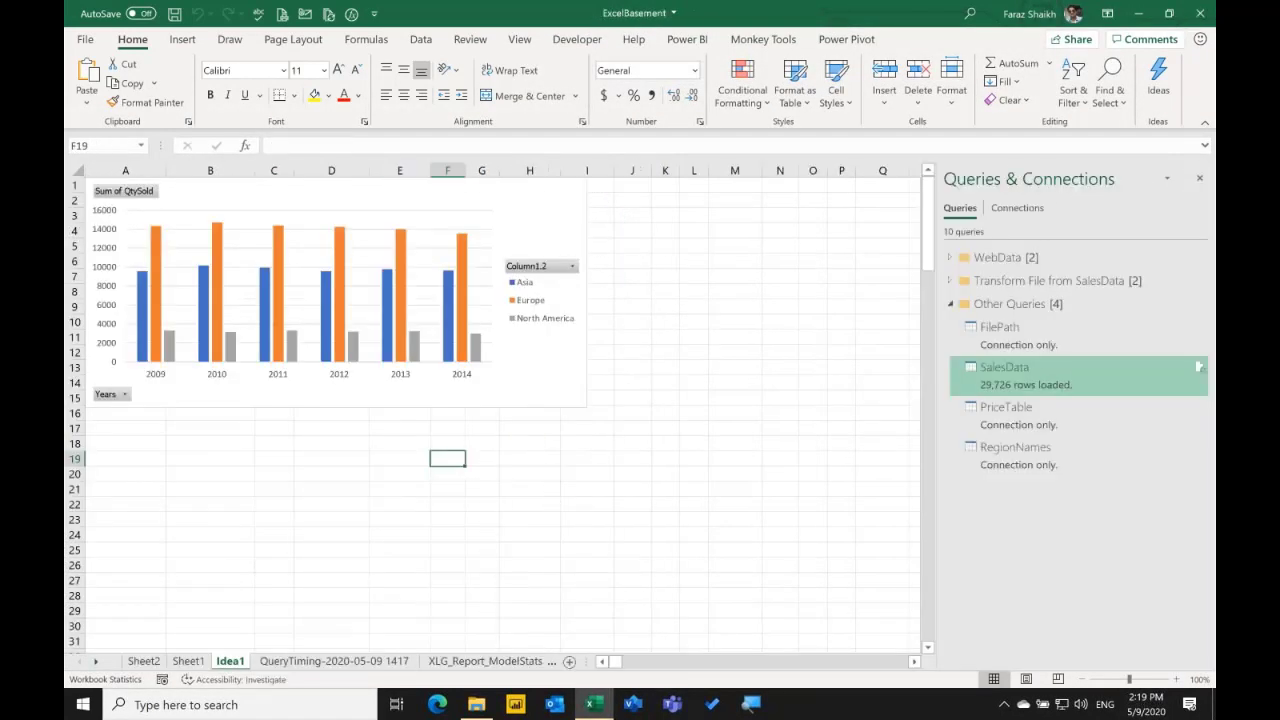
# Move the Sales Data 2015 - 2017 and Sales Data 2018 - 2019 files from the desktop into the Webinar Data folder.
pyautogui.click(1138, 13)
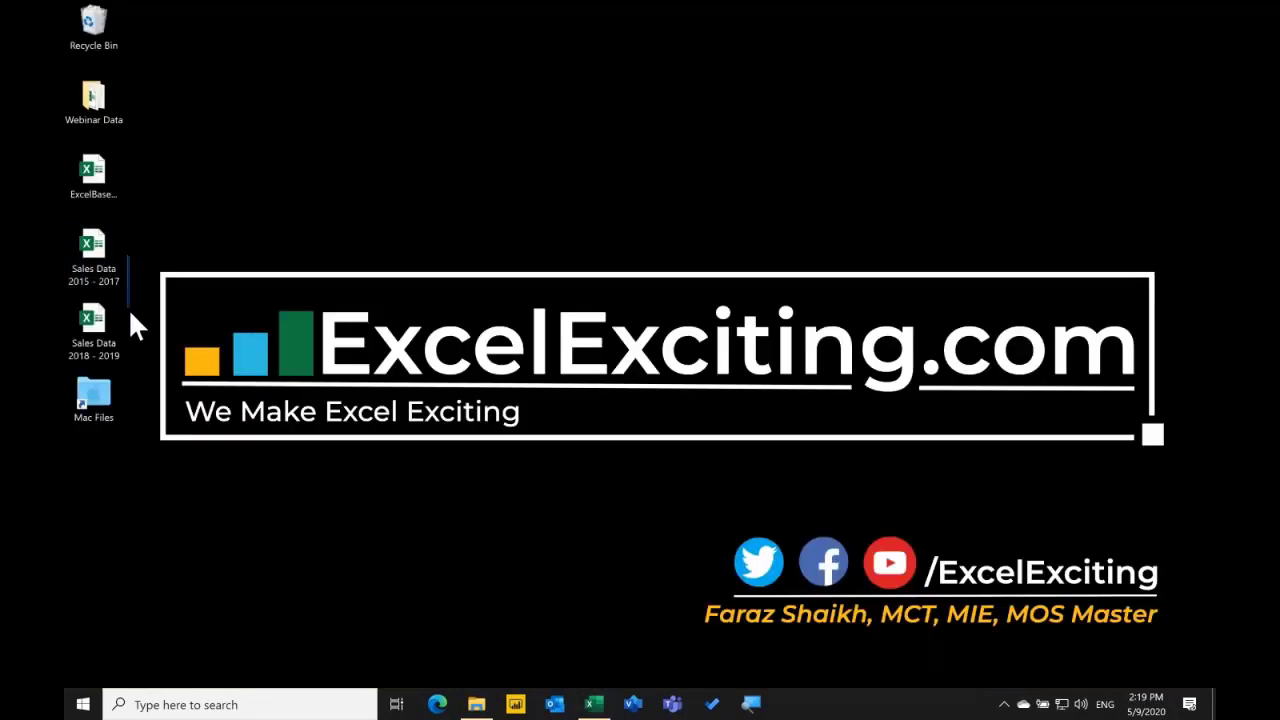
pyautogui.click(108, 281)
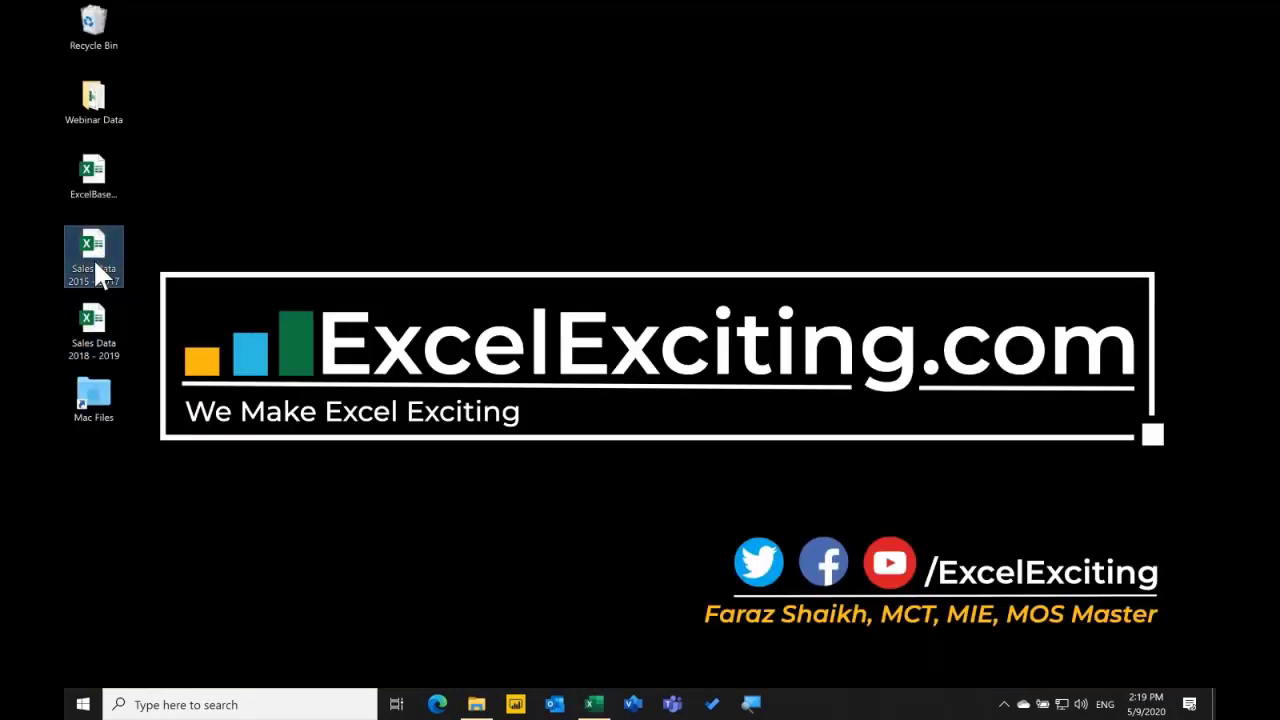
pyautogui.moveTo(174, 245); pyautogui.dragTo(94, 354)
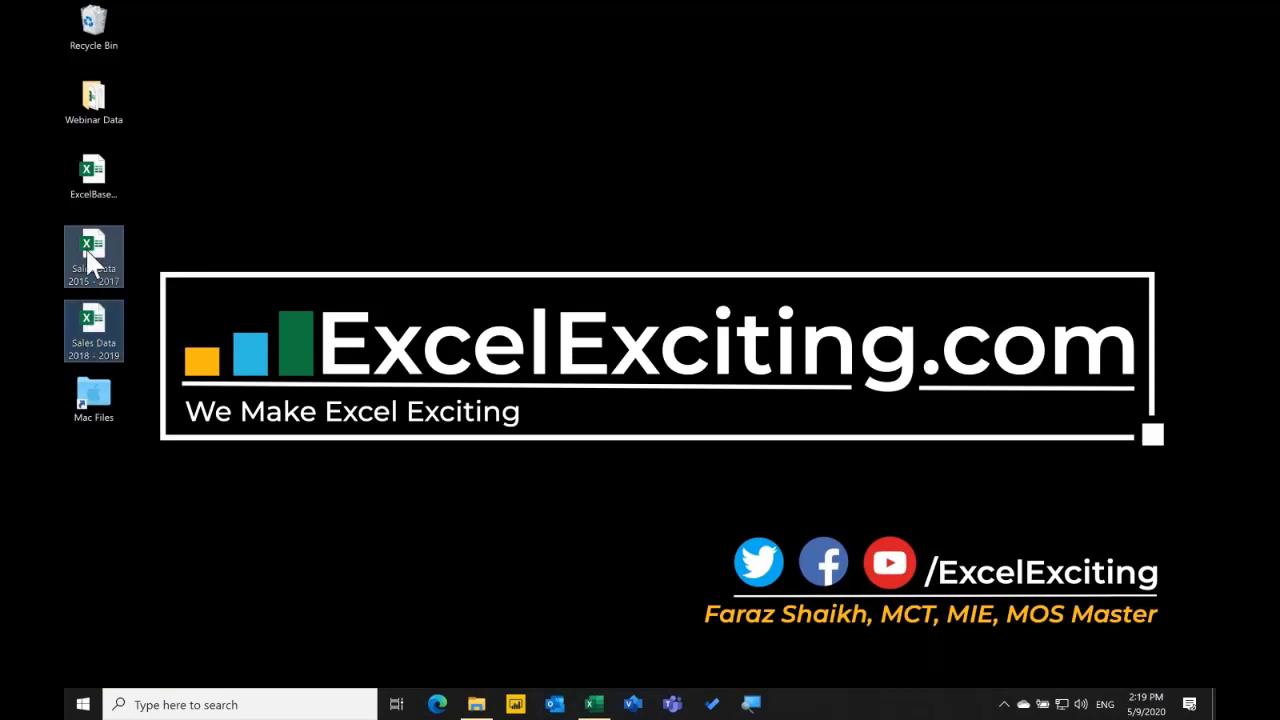
pyautogui.moveTo(88, 258); pyautogui.dragTo(103, 104)
# Return to the ExcelBasement workbook, refresh all queries from the sales table on Sheet2 and select the SalesData query's output.
pyautogui.click(600, 704)
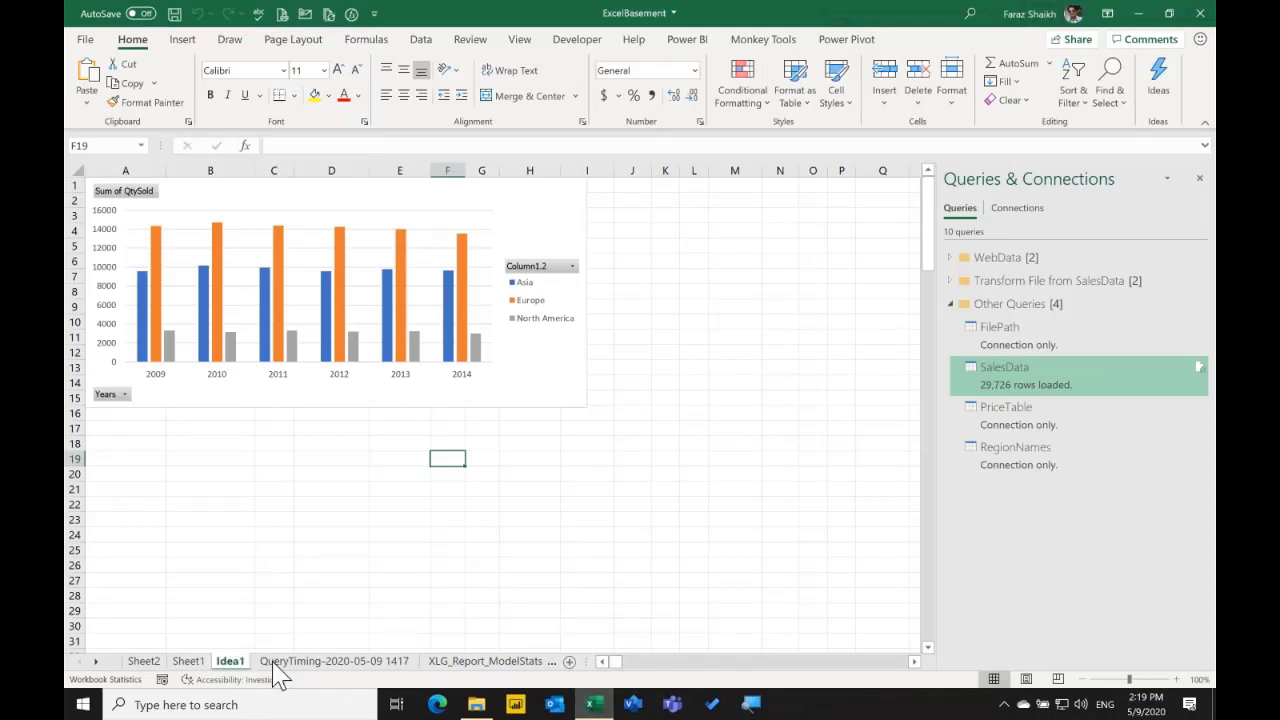
pyautogui.click(186, 664)
pyautogui.click(152, 665)
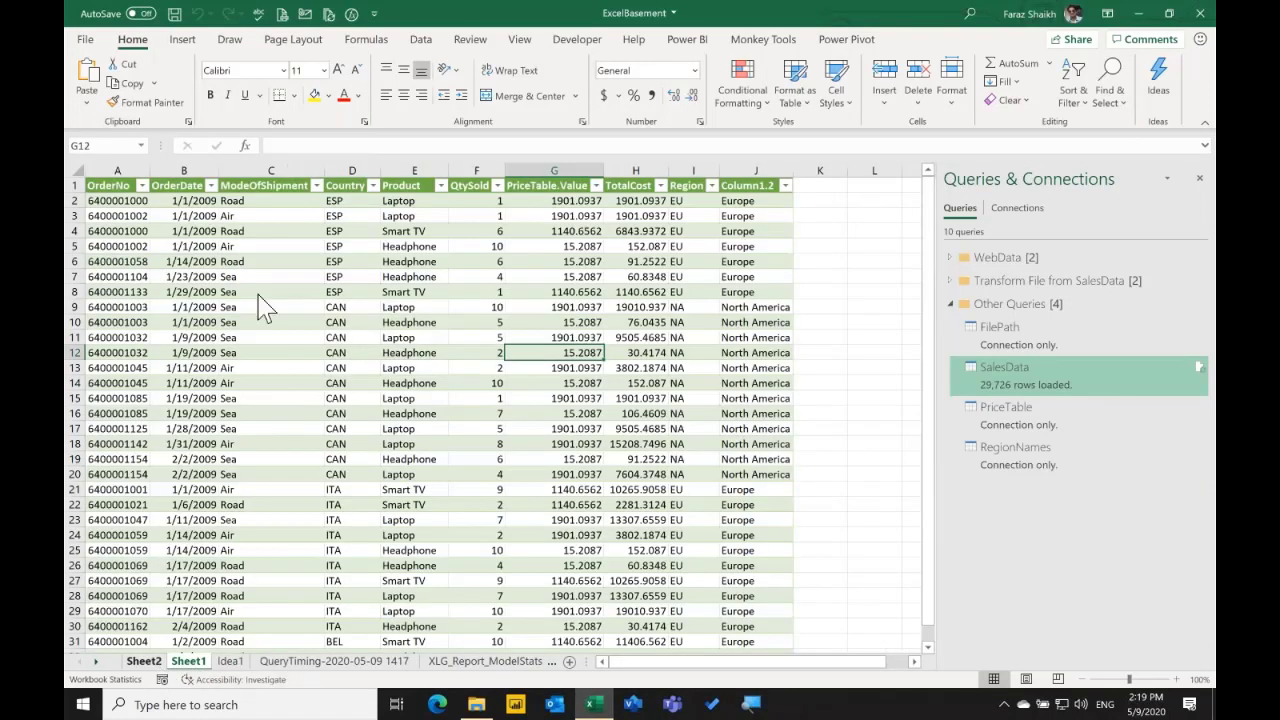
pyautogui.click(270, 398)
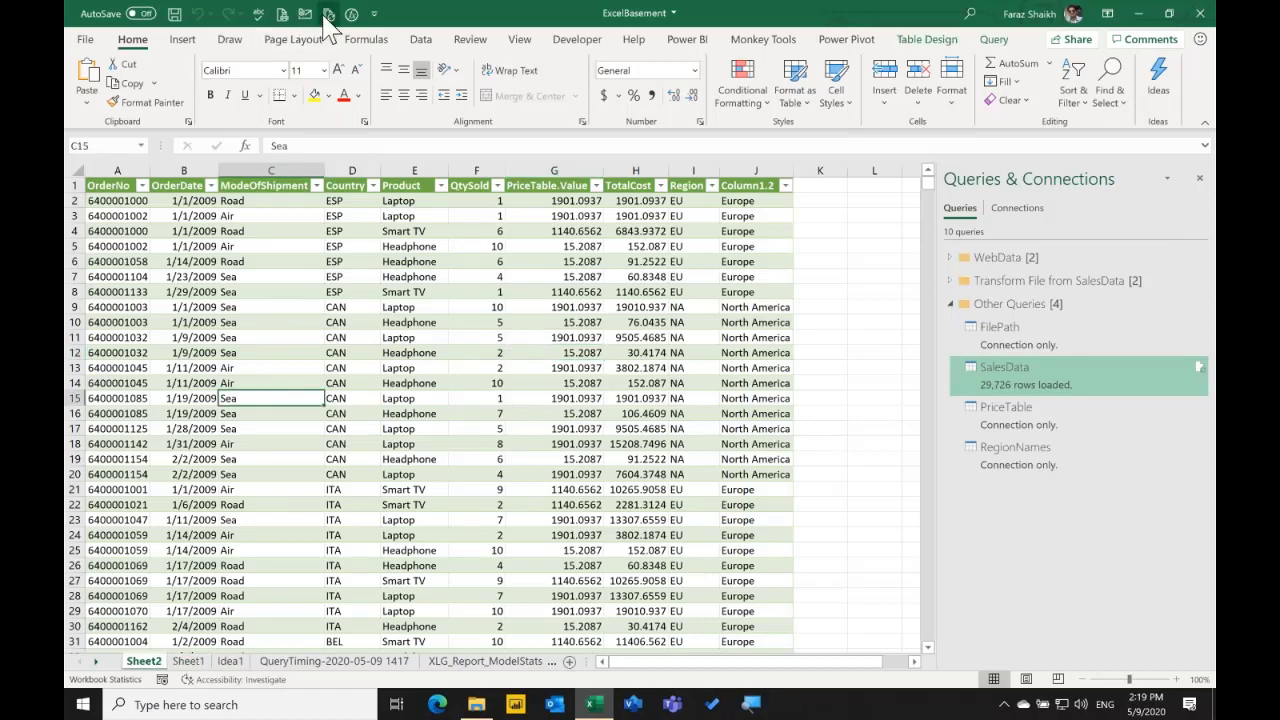
pyautogui.click(420, 39)
pyautogui.click(346, 92)
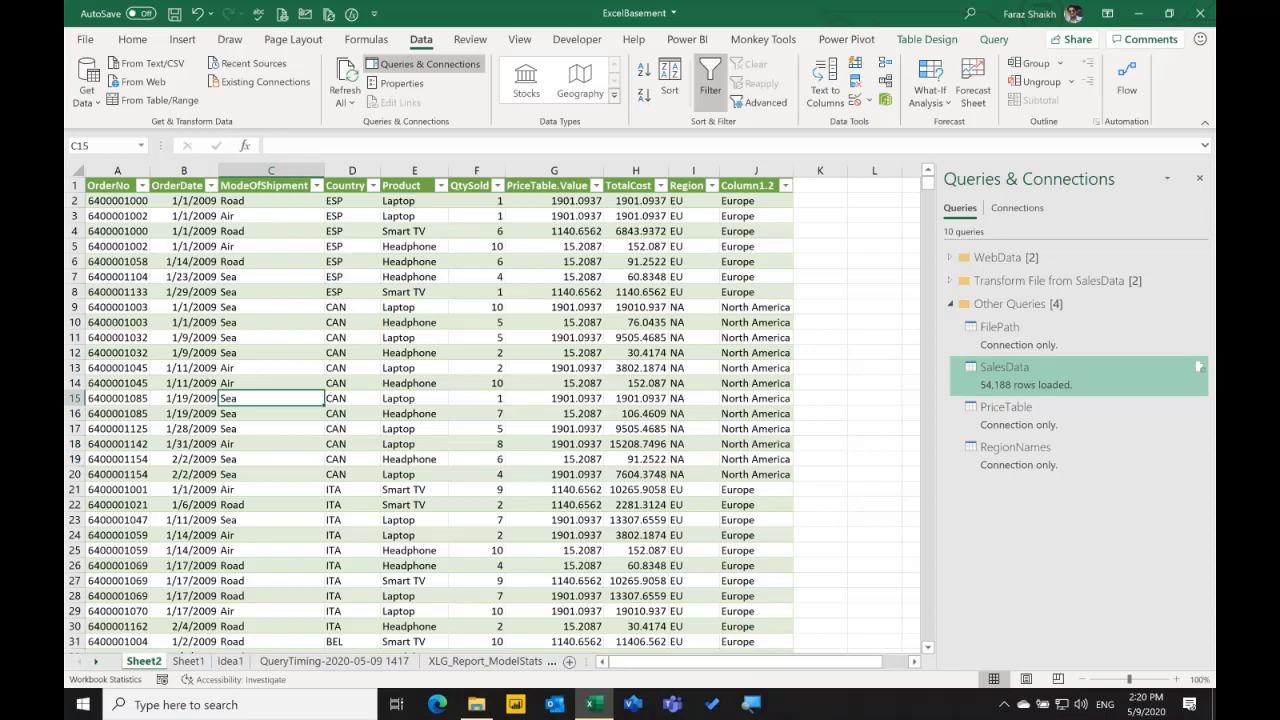
pyautogui.click(993, 392)
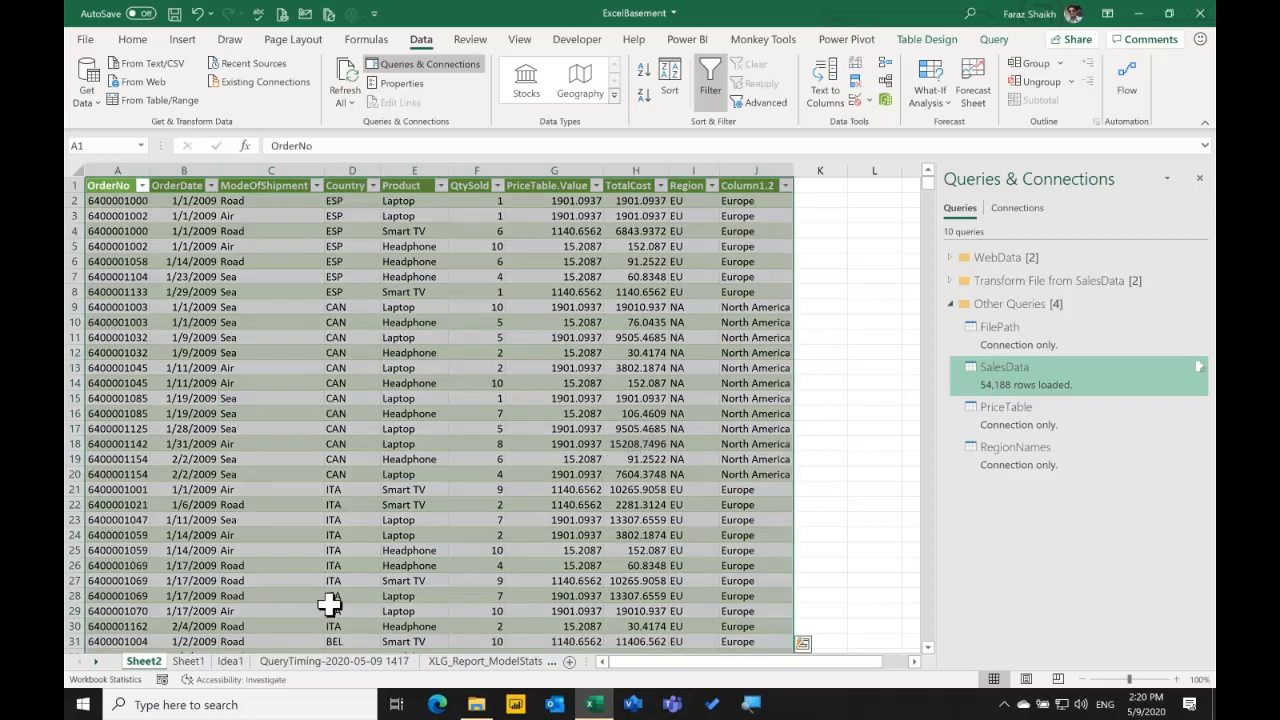
# Refresh the clustered column PivotChart on the Idea1 sheet with the reloaded sales data and deselect it.
pyautogui.click(230, 662)
pyautogui.click(200, 662)
pyautogui.click(230, 662)
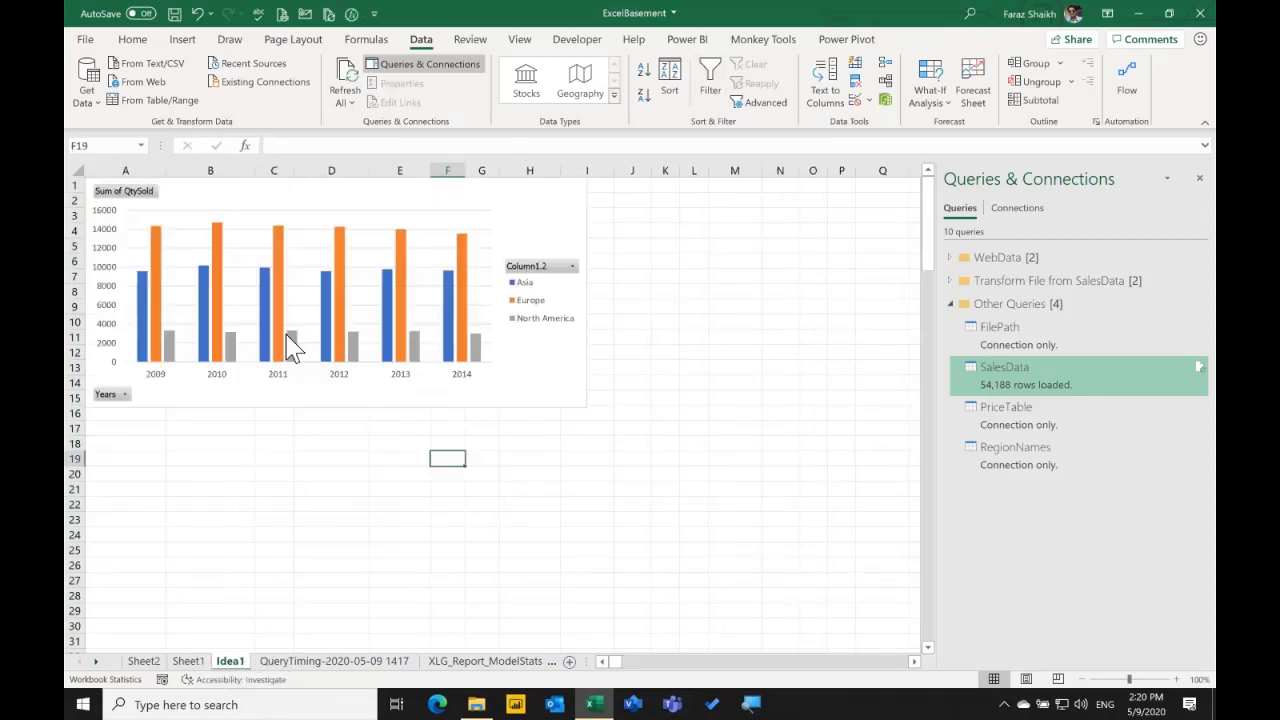
pyautogui.click(277, 391)
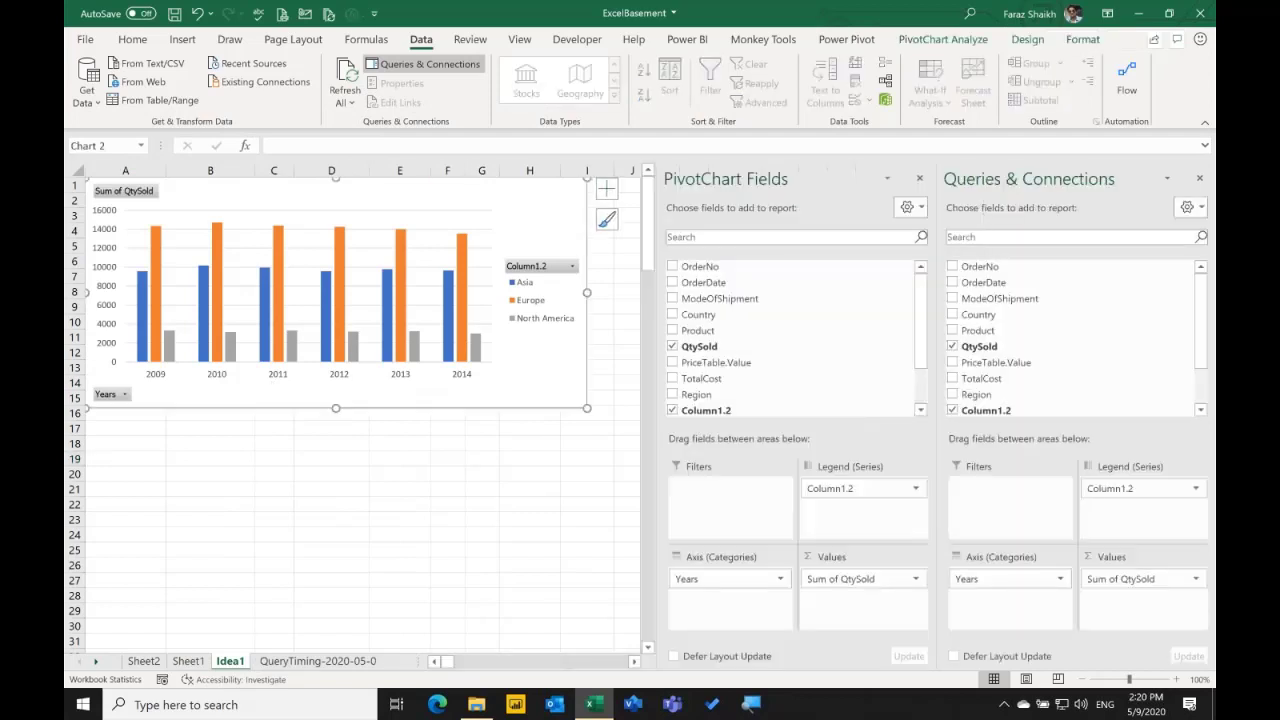
pyautogui.click(552, 75)
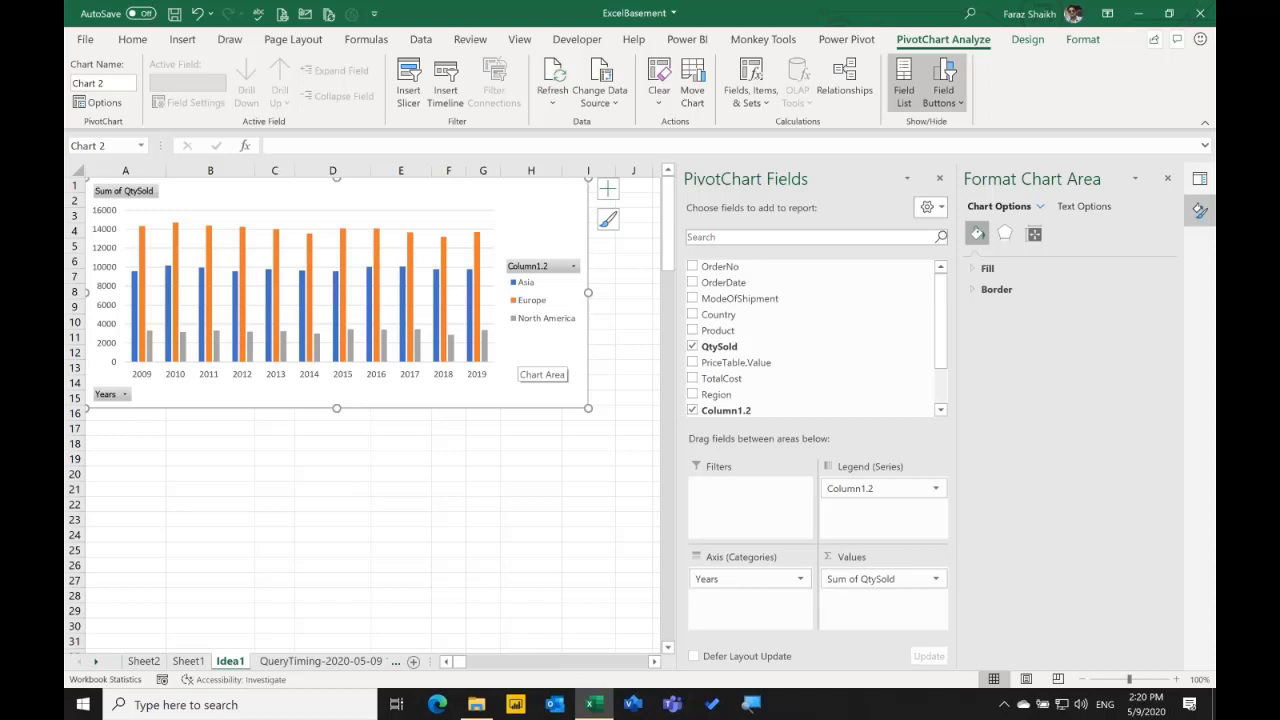
pyautogui.click(600, 547)
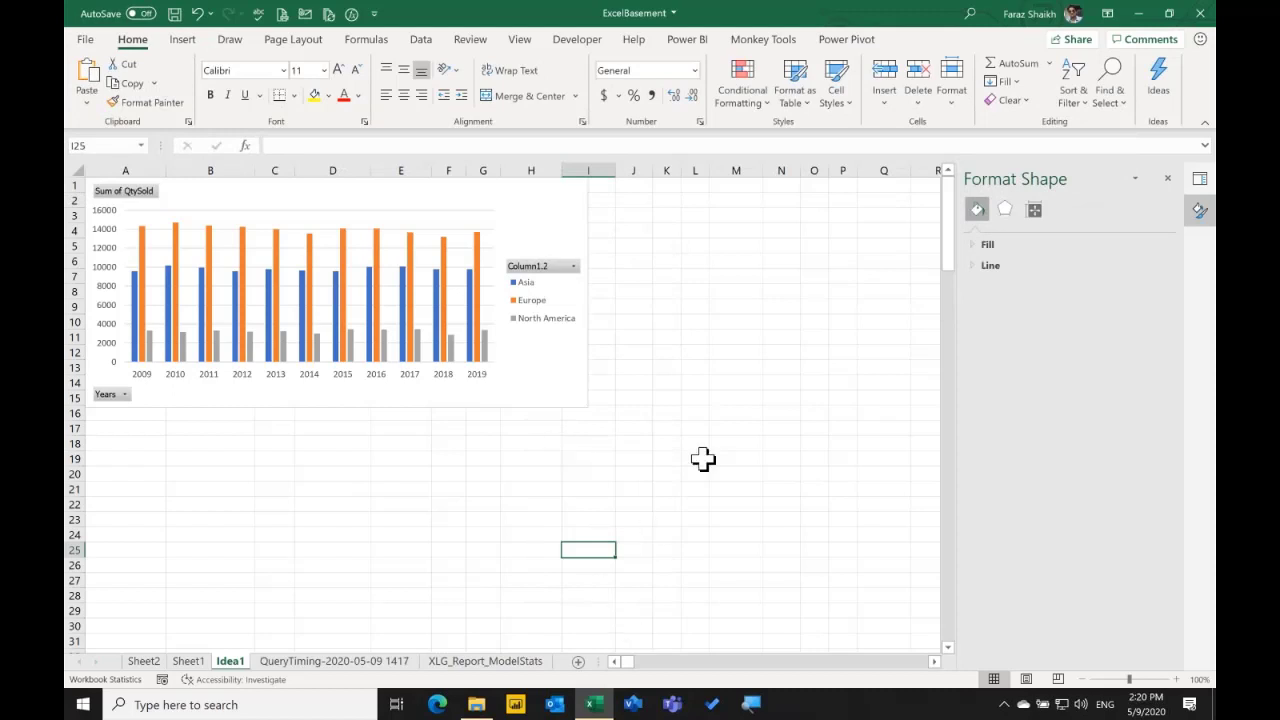
pyautogui.hotkey('ctrl', 'Left')
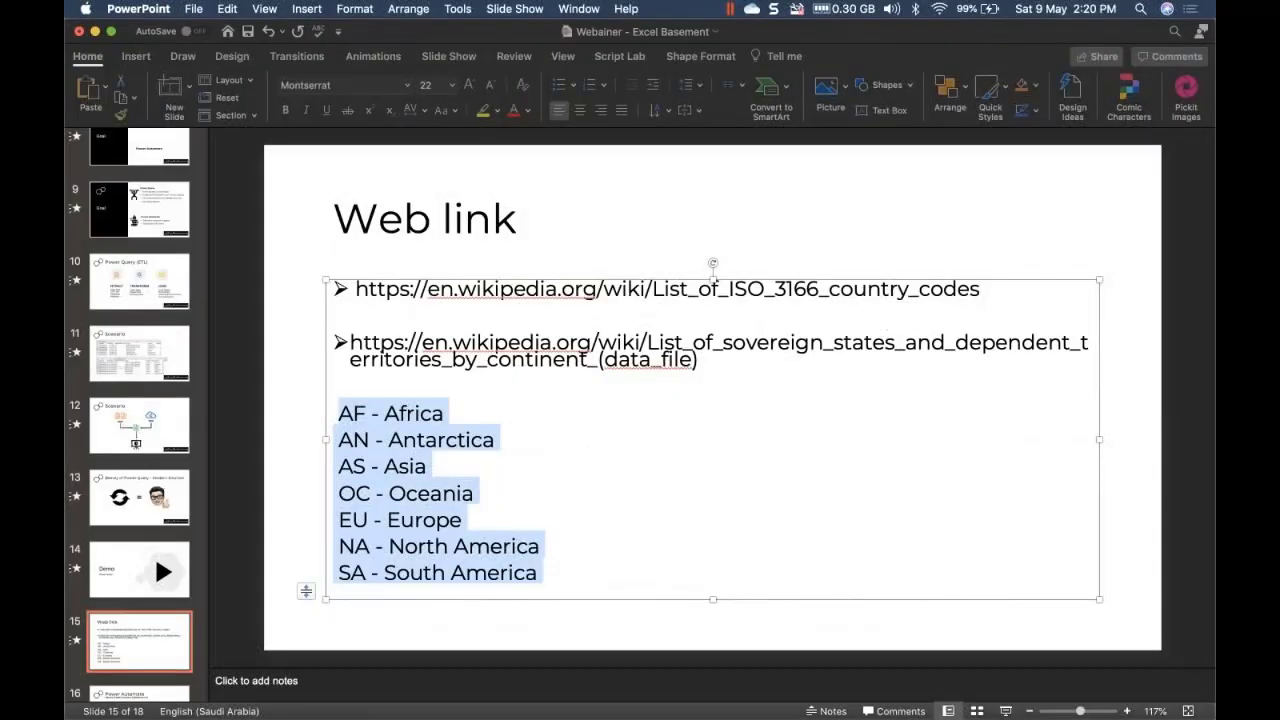
pyautogui.hotkey('ctrl', 'Up')
pyautogui.hotkey('ctrl', 'Up')
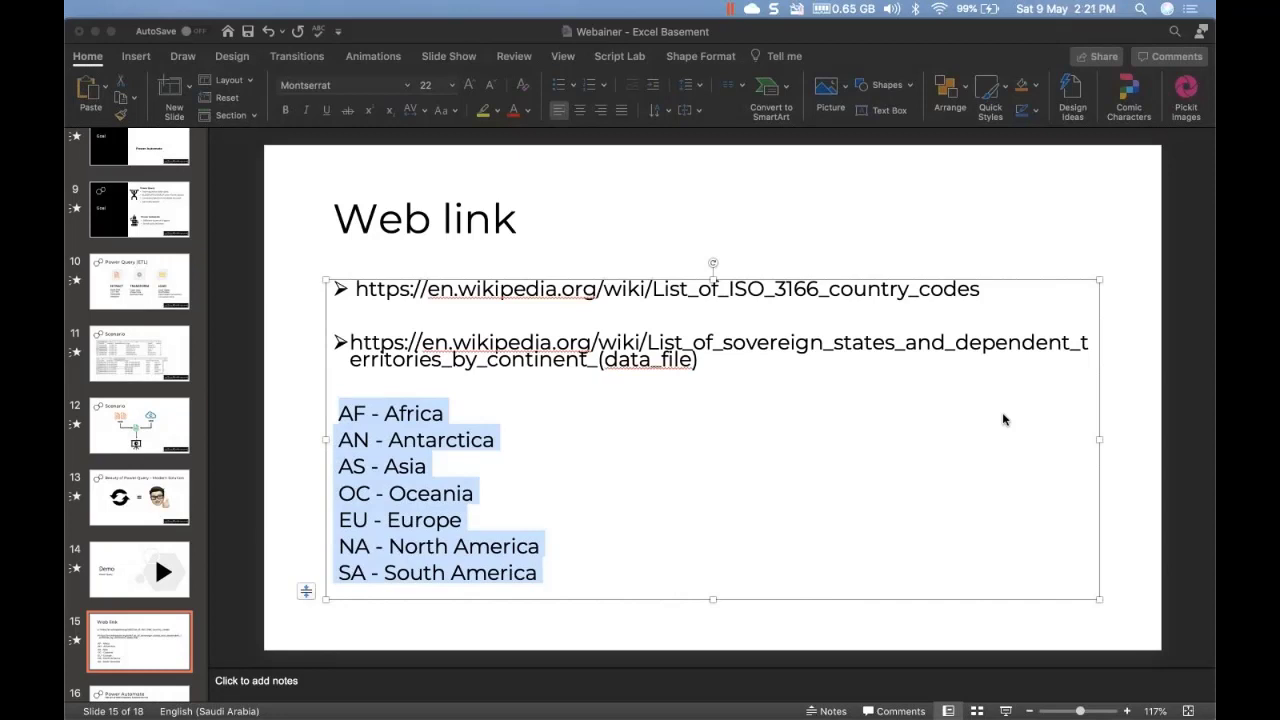
pyautogui.click(171, 419)
pyautogui.hotkey('ctrl', 'Right')
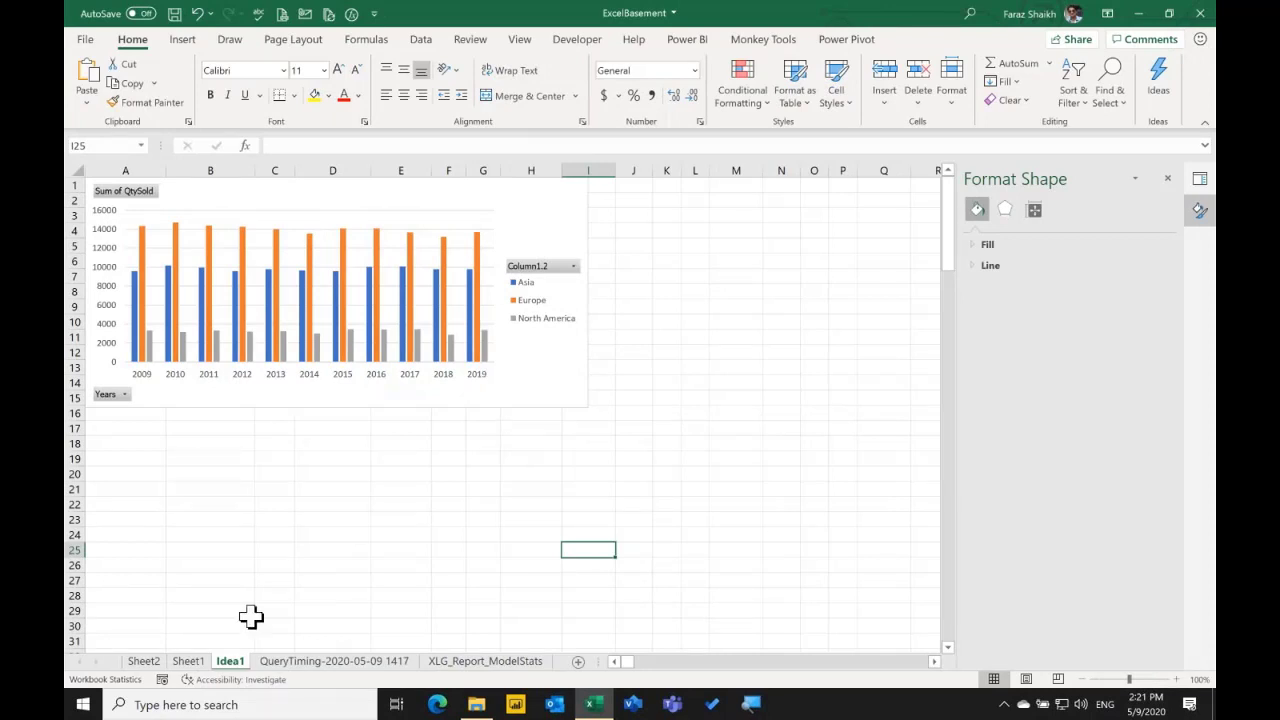
# Review the Sheet1 PivotTable, the Sheet2 sales table and the model report's Query Stats, including the FilePath query's dependents.
pyautogui.click(190, 662)
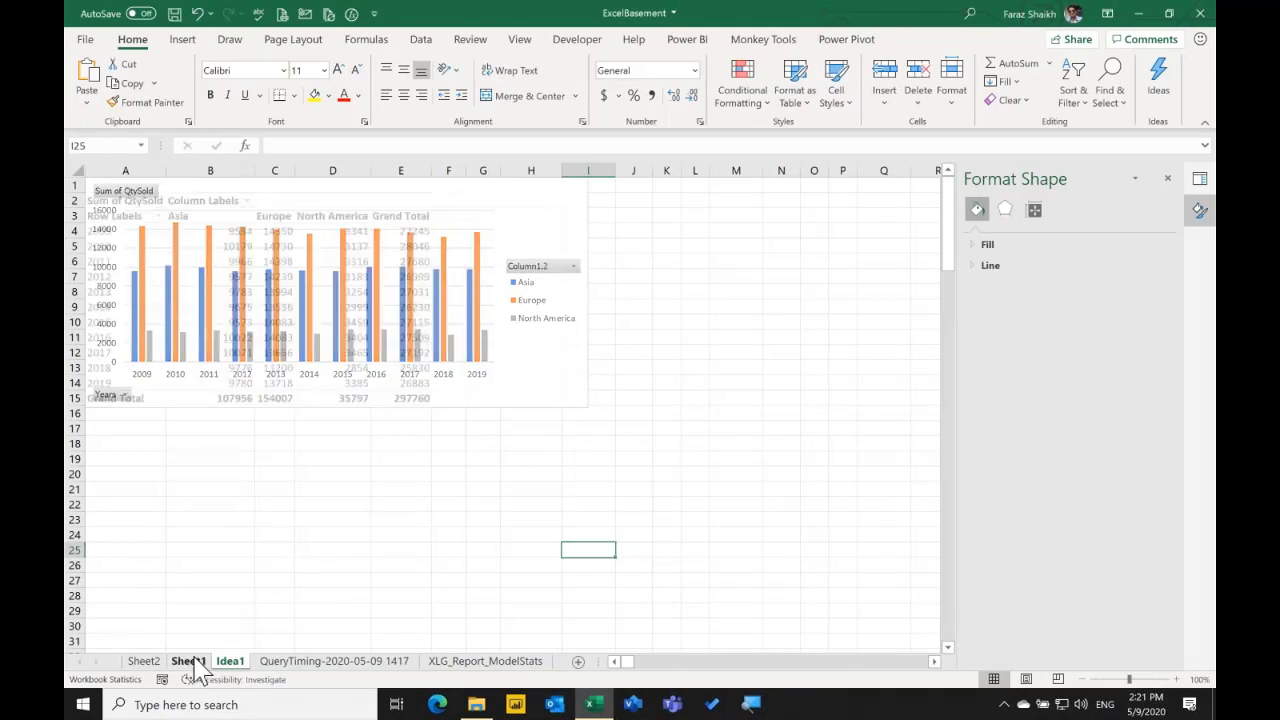
pyautogui.click(145, 662)
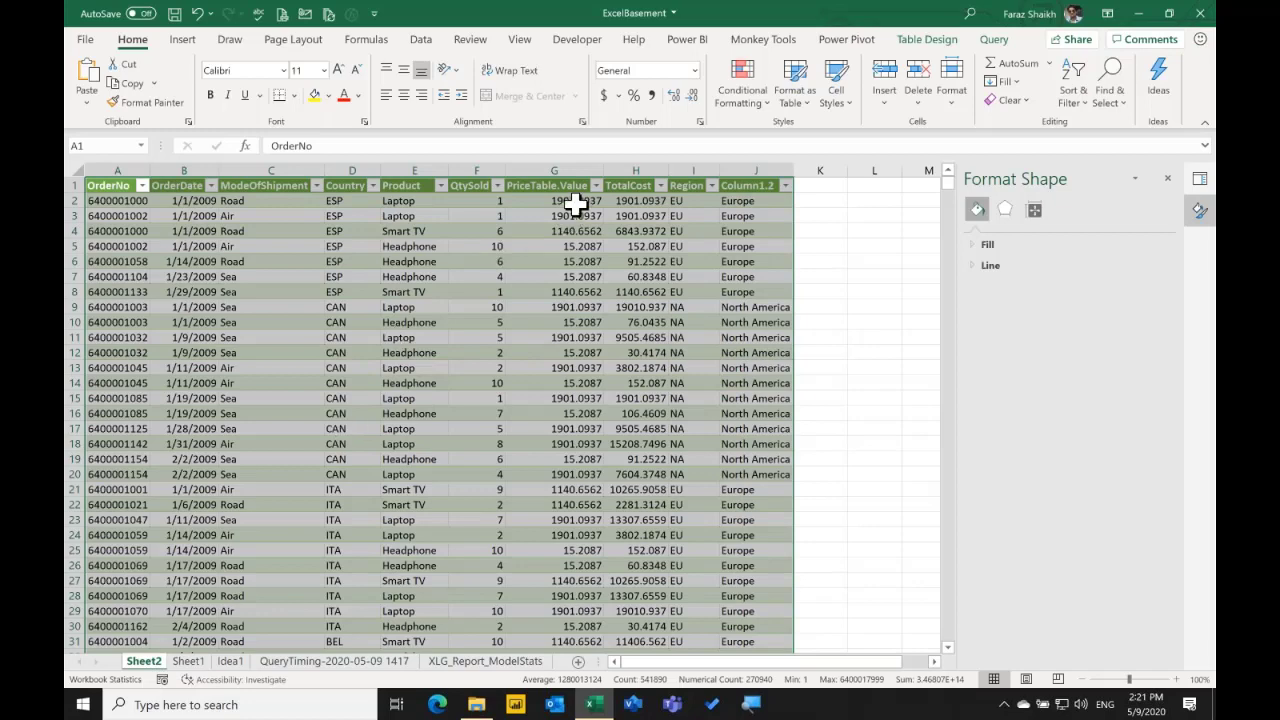
pyautogui.click(760, 40)
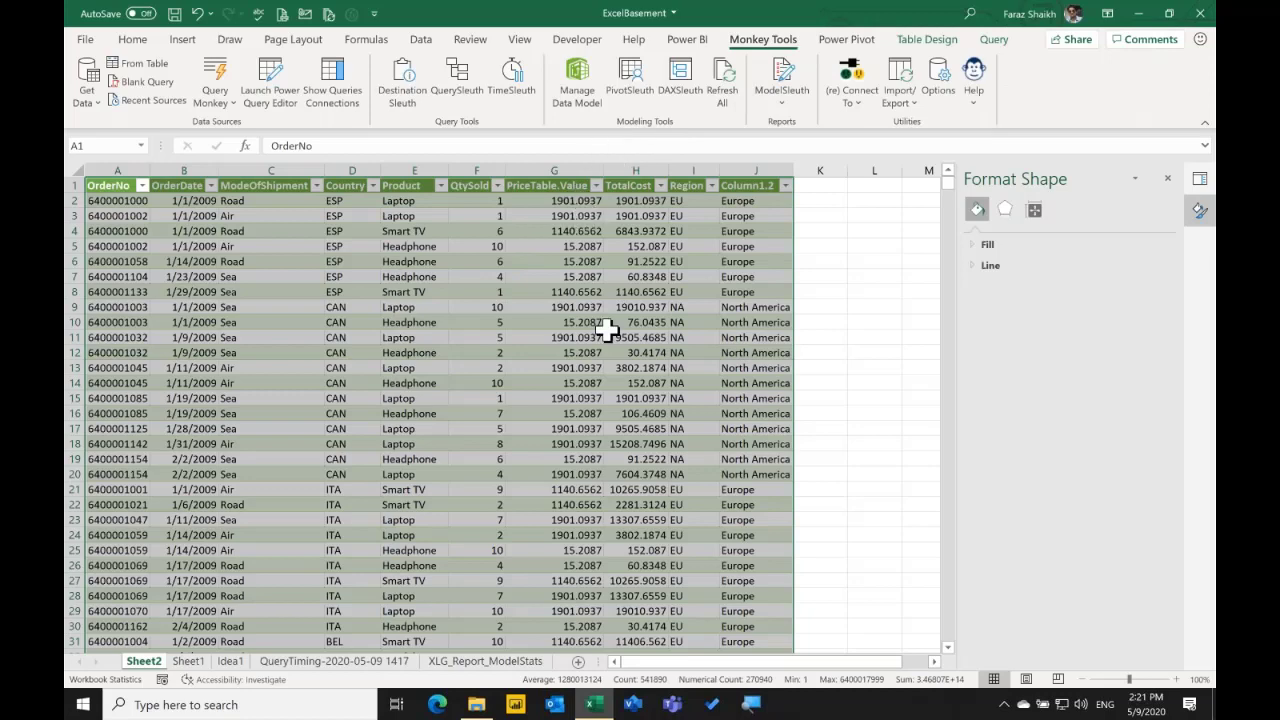
pyautogui.click(467, 662)
pyautogui.click(544, 331)
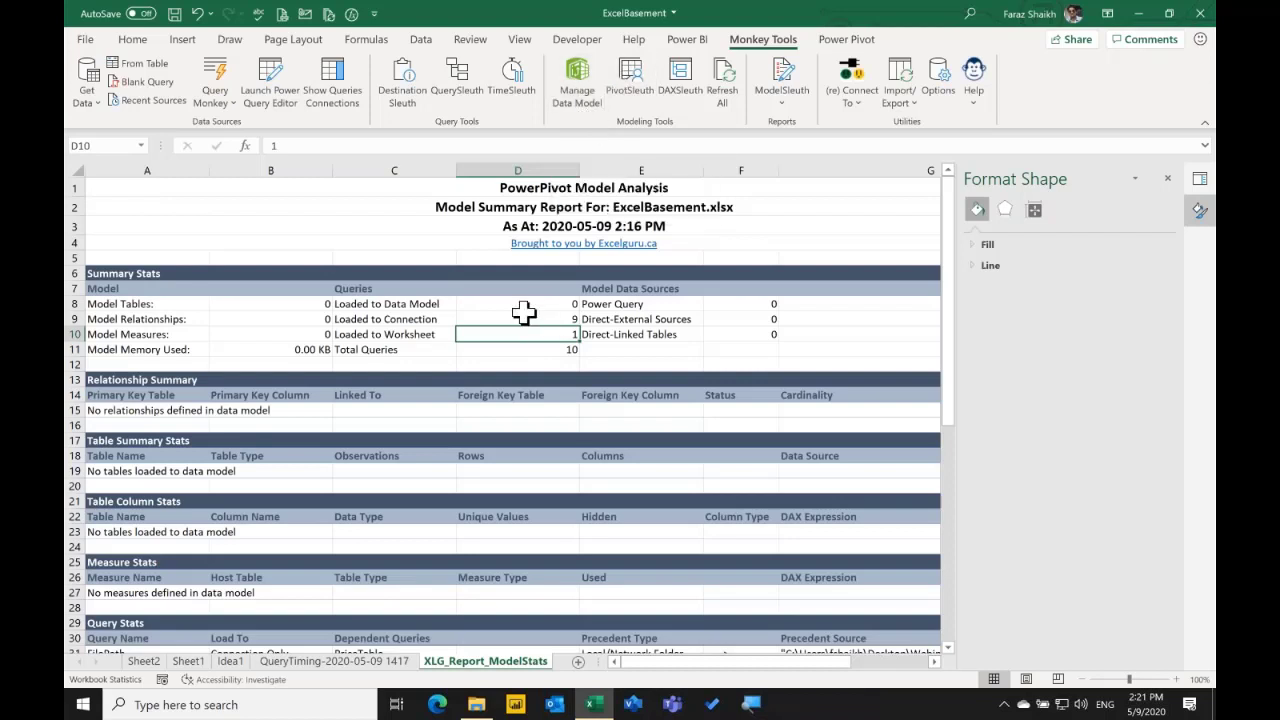
pyautogui.scroll(-9, 412, 334)
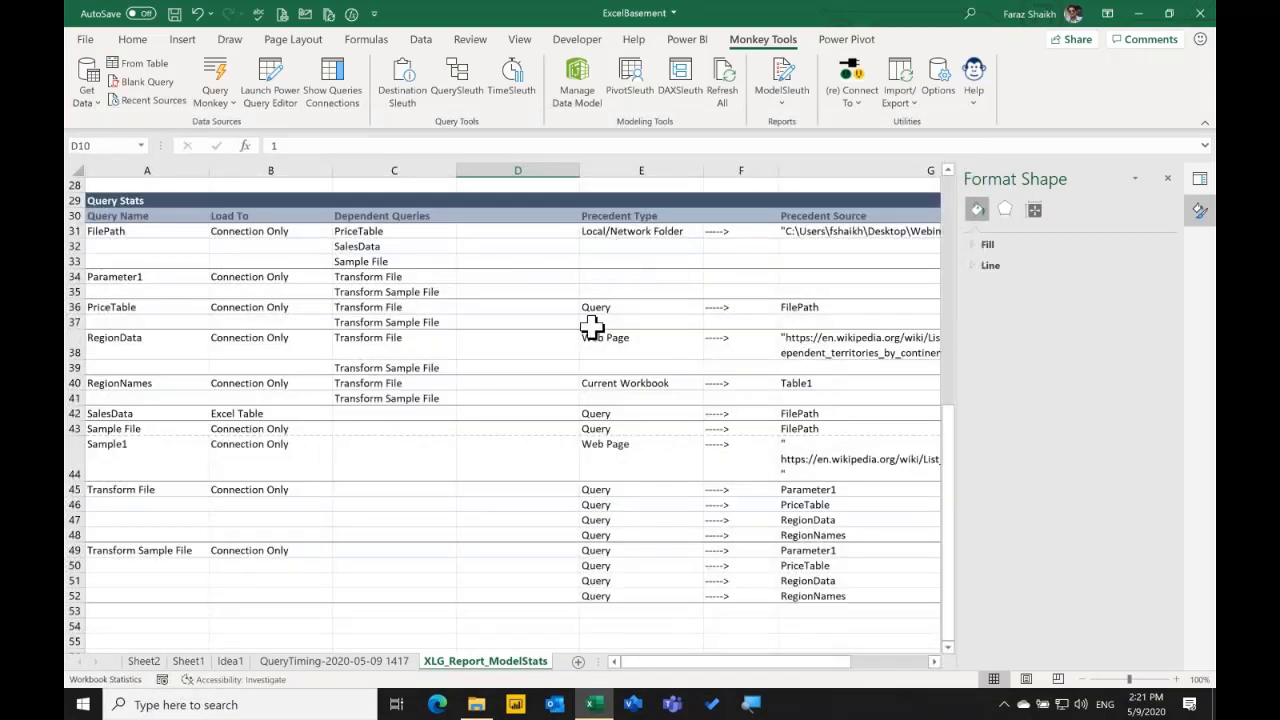
pyautogui.moveTo(143, 235); pyautogui.dragTo(360, 254)
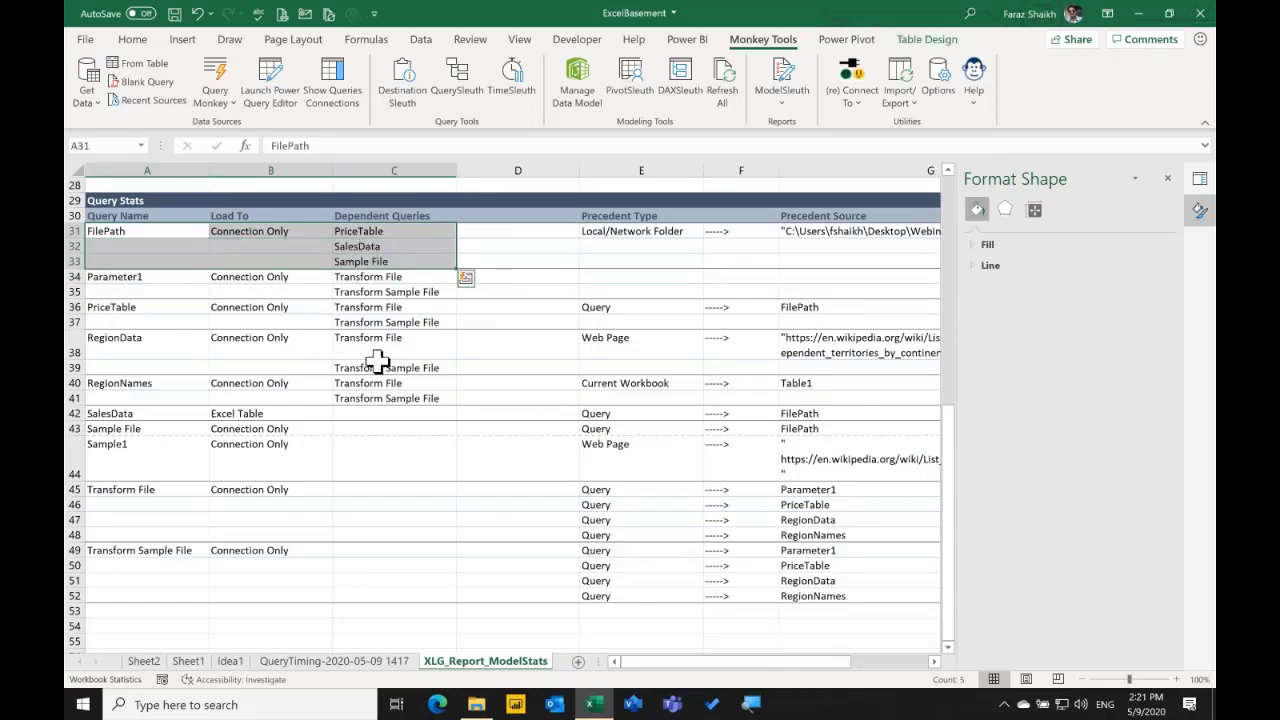
# Examine the precedent types and precedent sources listed for each query in the model report's Query Stats.
pyautogui.hscroll(5, 518, 448)
pyautogui.hscroll(-5, 518, 448)
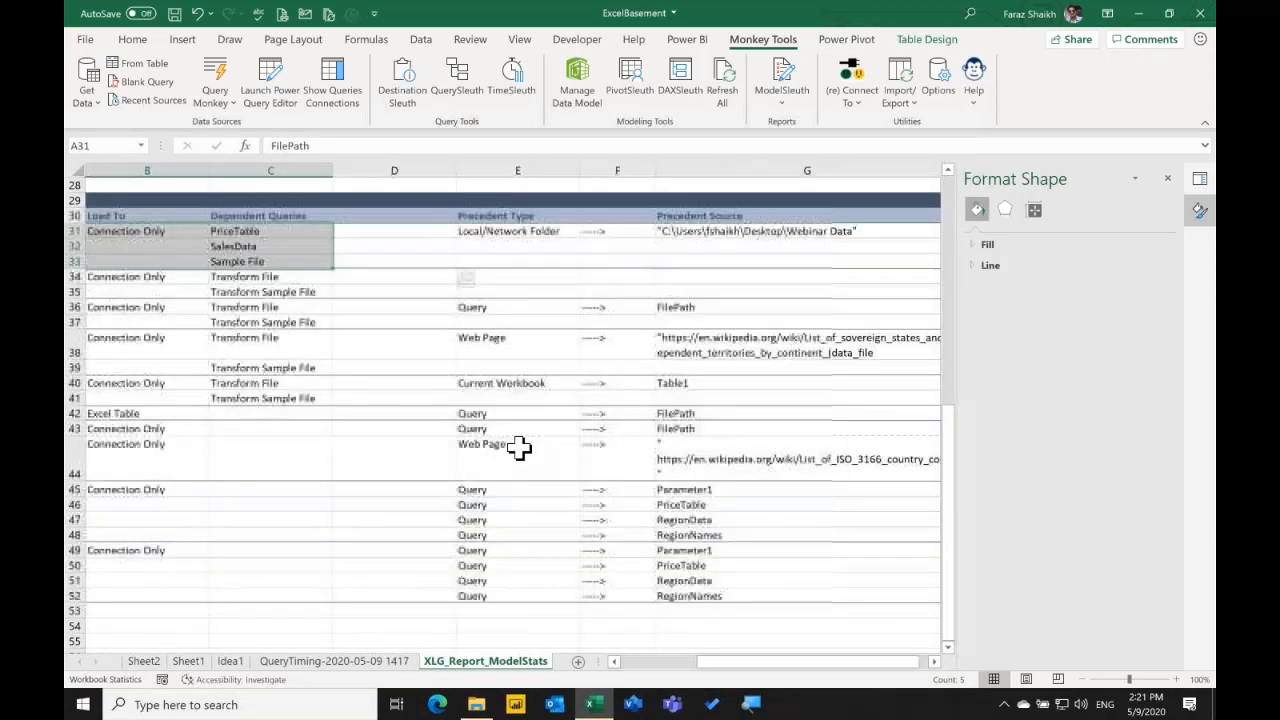
pyautogui.moveTo(818, 230); pyautogui.dragTo(818, 346)
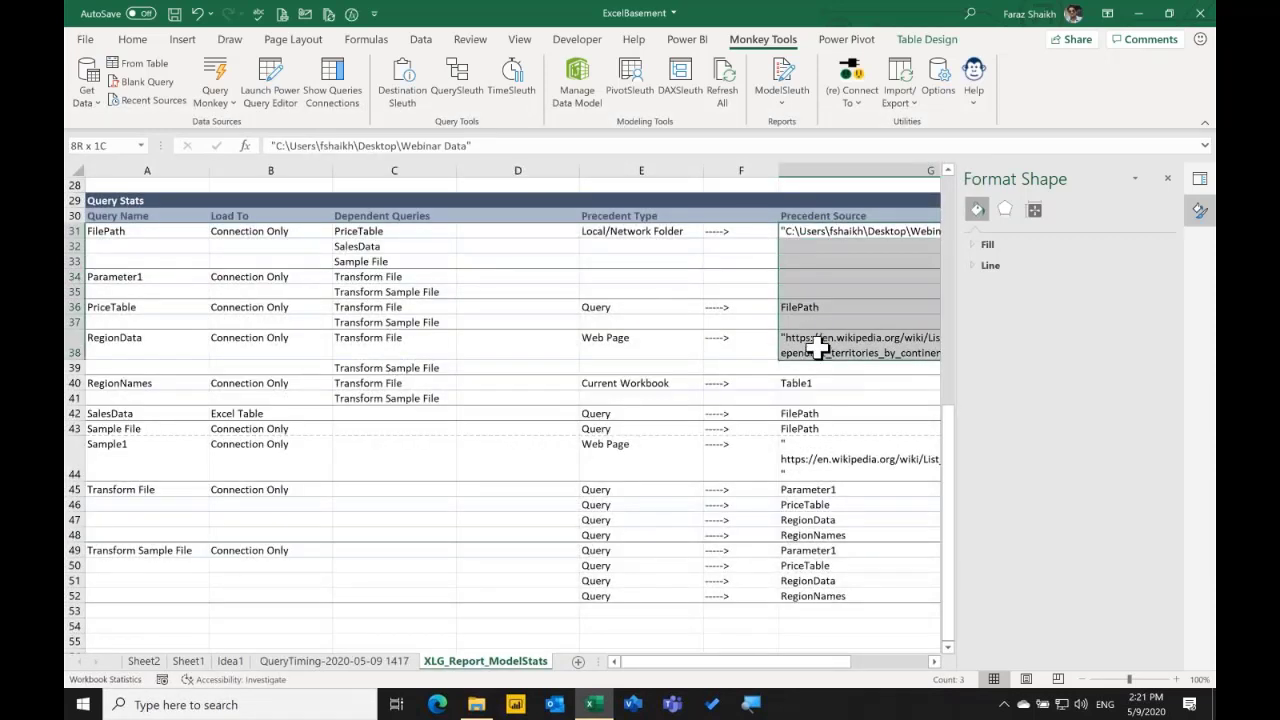
pyautogui.click(641, 367)
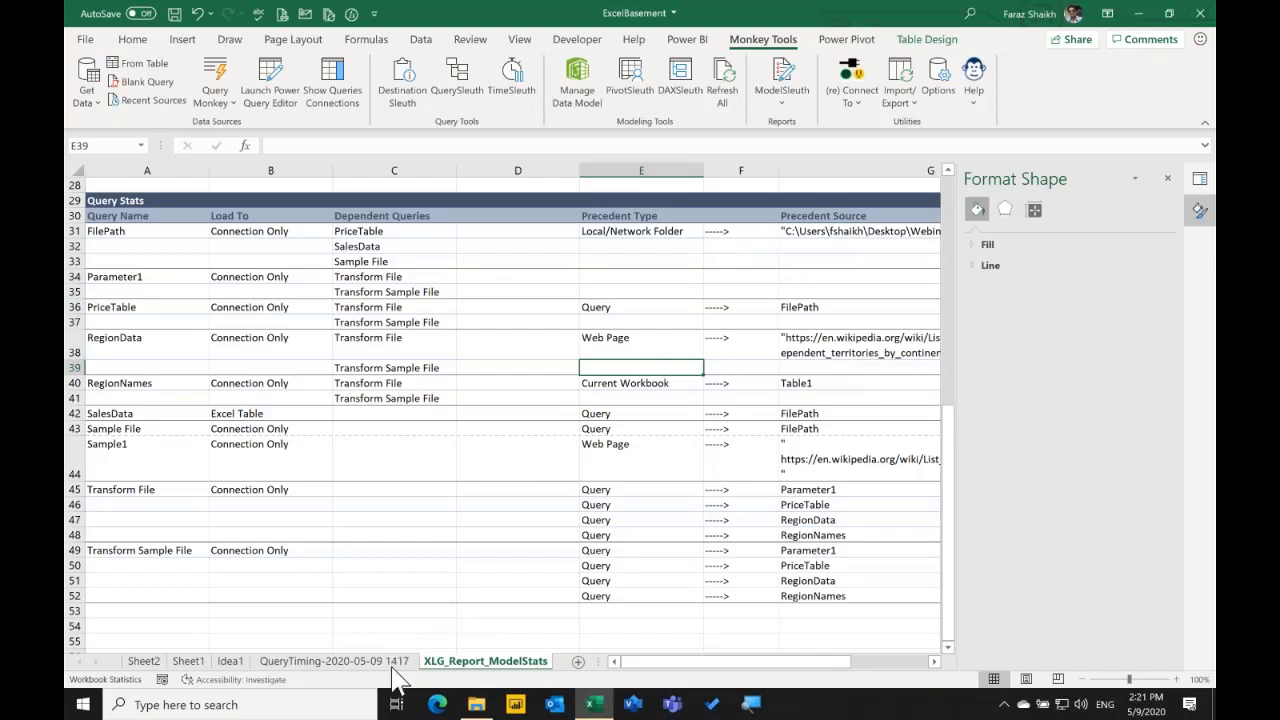
# Go to the sales table on Sheet2 and open its SalesData query in a maximized Power Query Editor.
pyautogui.click(188, 662)
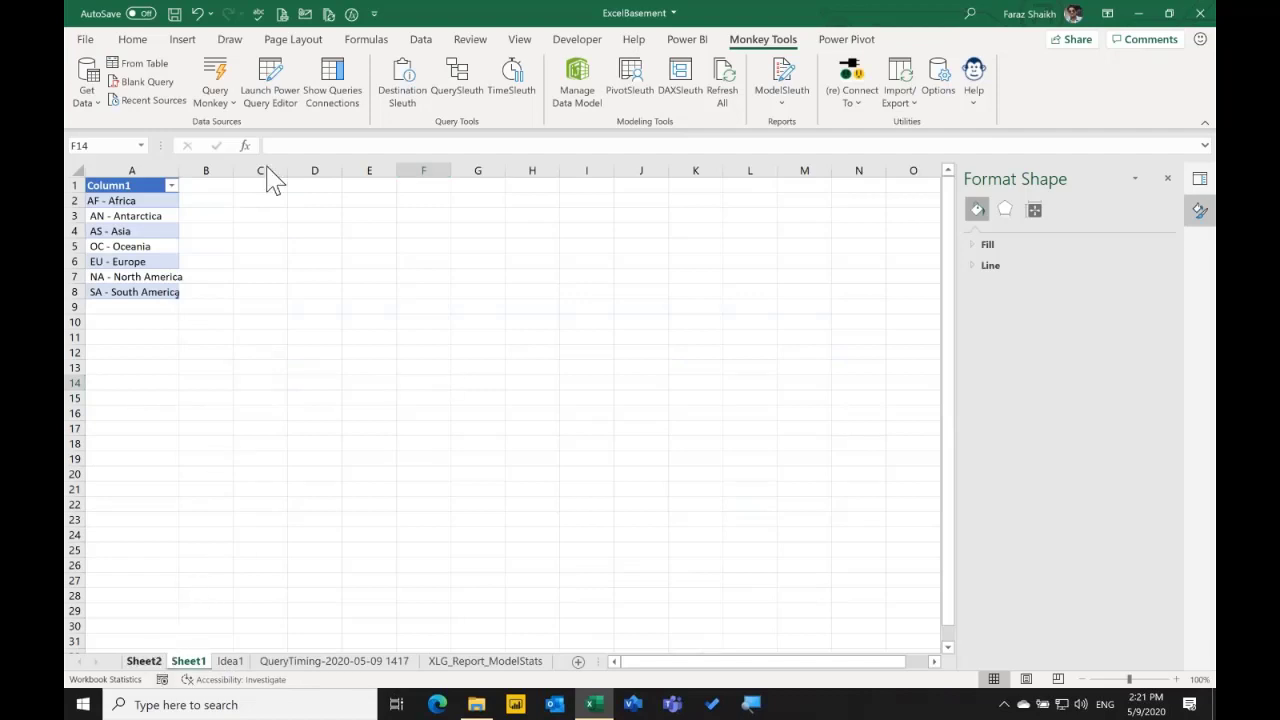
pyautogui.click(156, 664)
pyautogui.click(336, 297)
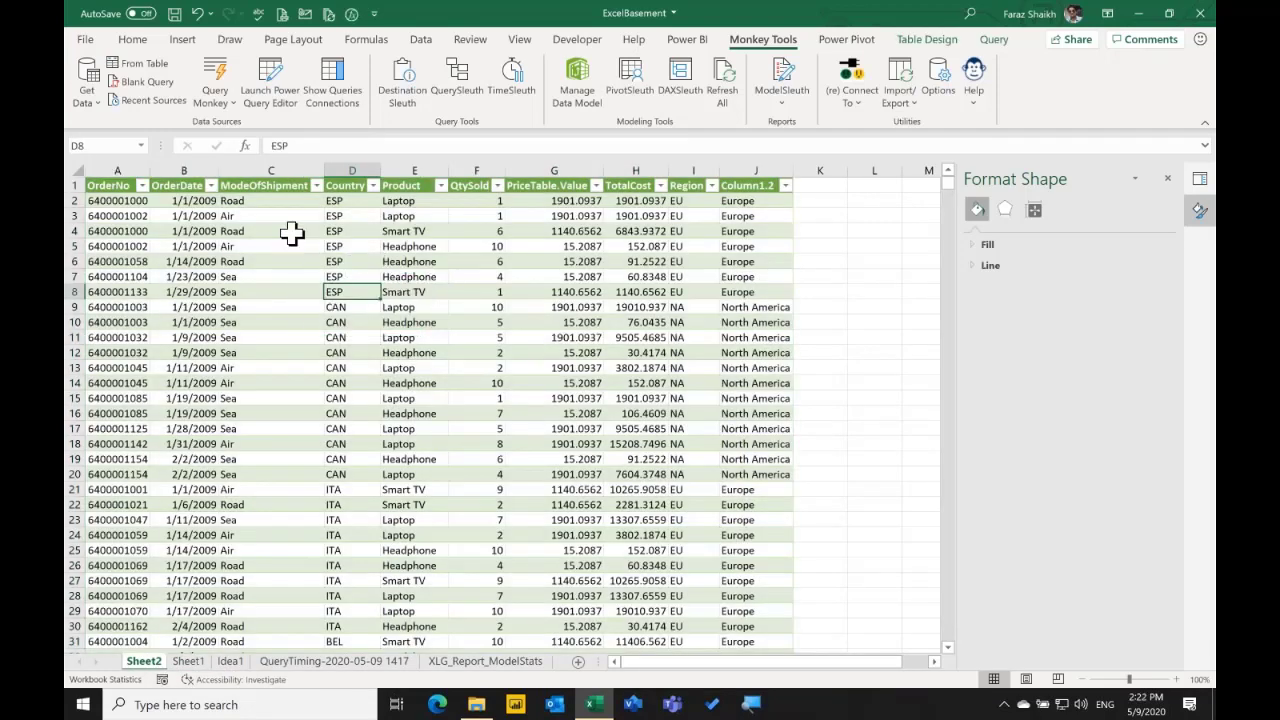
pyautogui.click(134, 41)
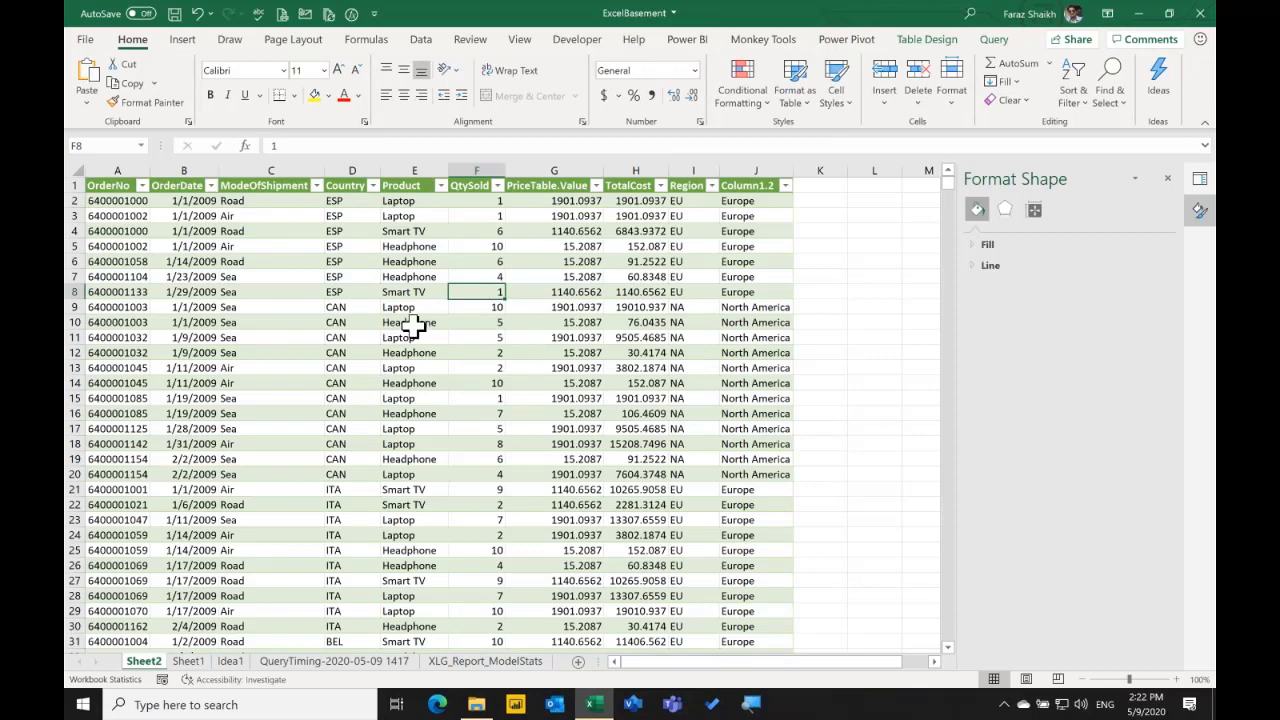
pyautogui.click(421, 39)
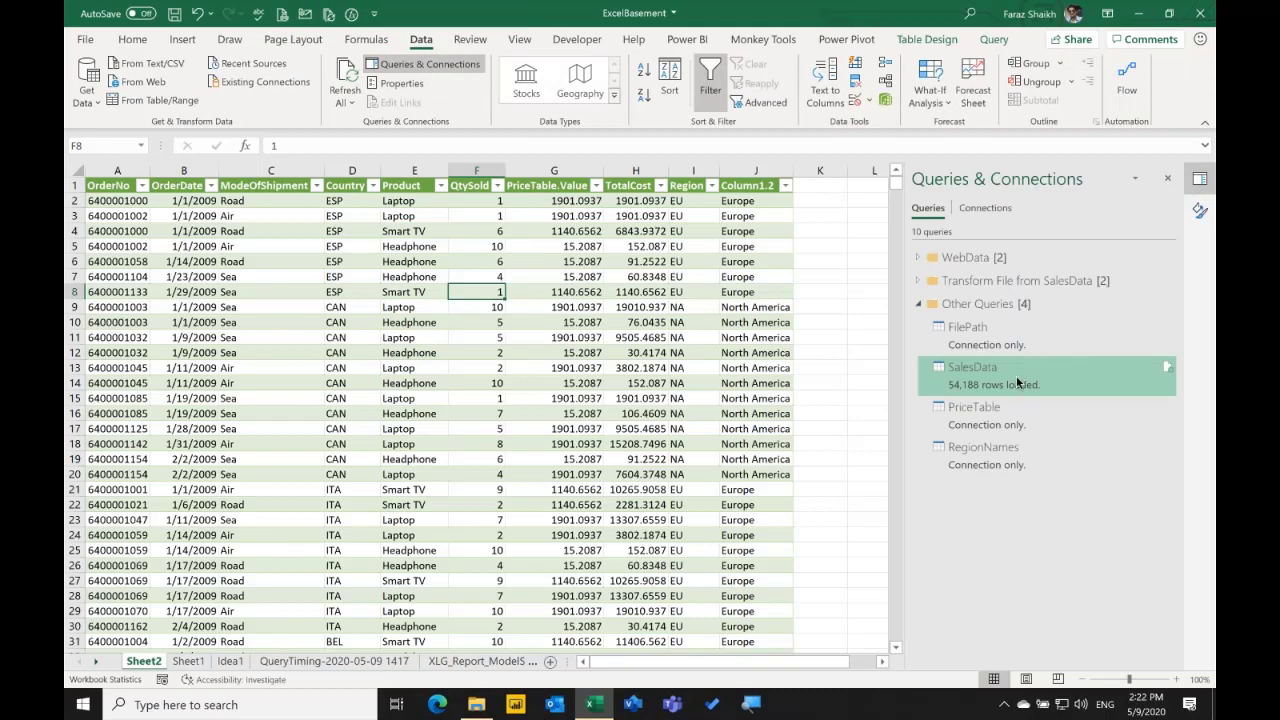
pyautogui.click(1017, 383)
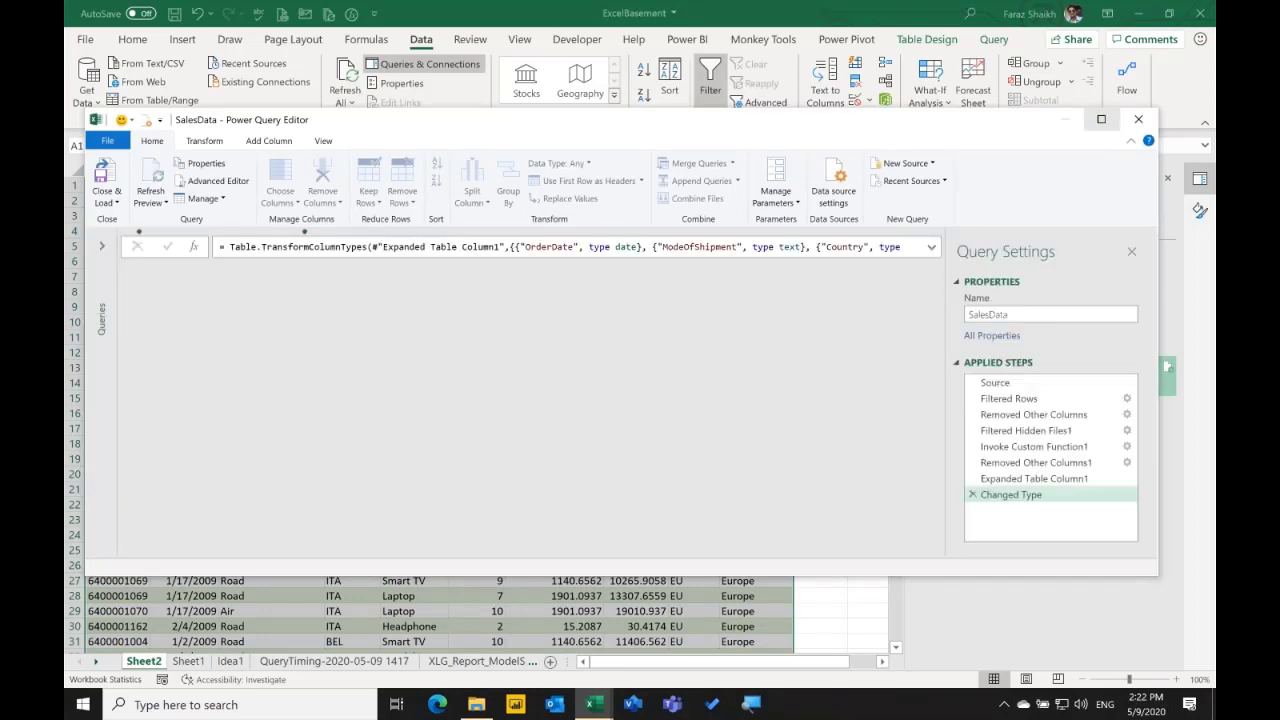
pyautogui.click(1101, 119)
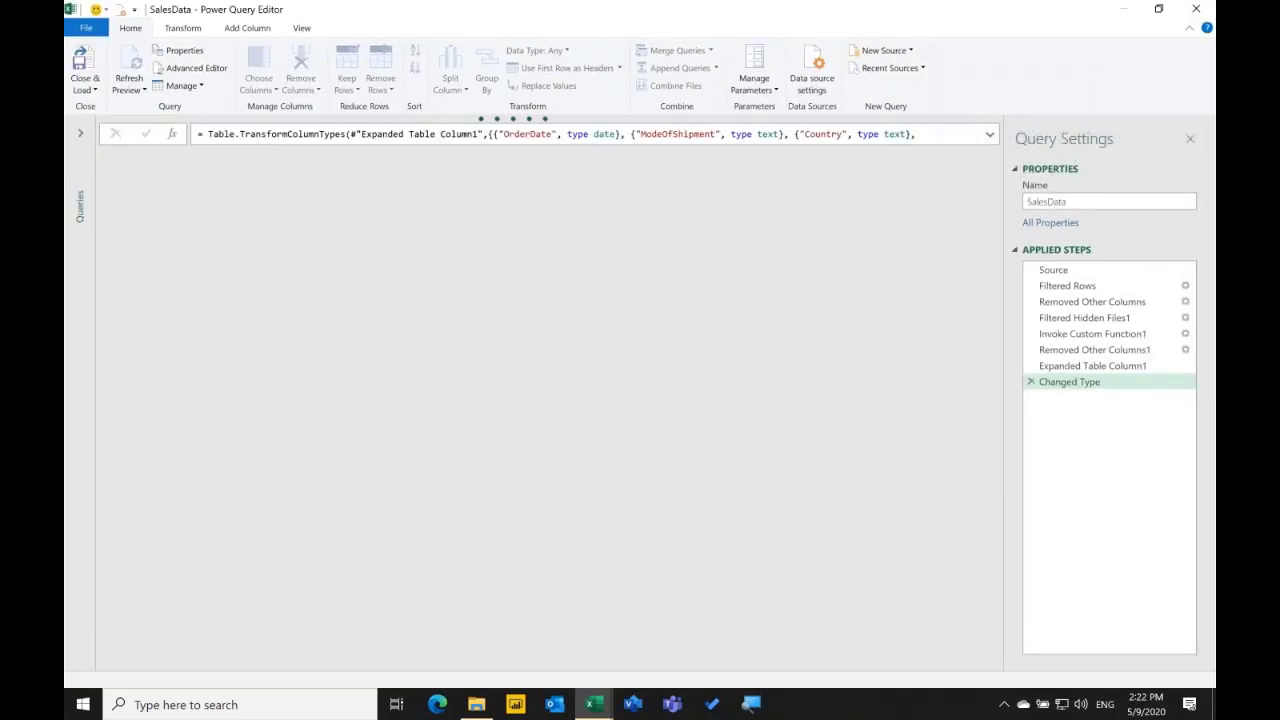
# Show the Query Dependencies diagram of the workbook's queries, maximize it and fit it to the window.
pyautogui.click(272, 29)
pyautogui.click(288, 28)
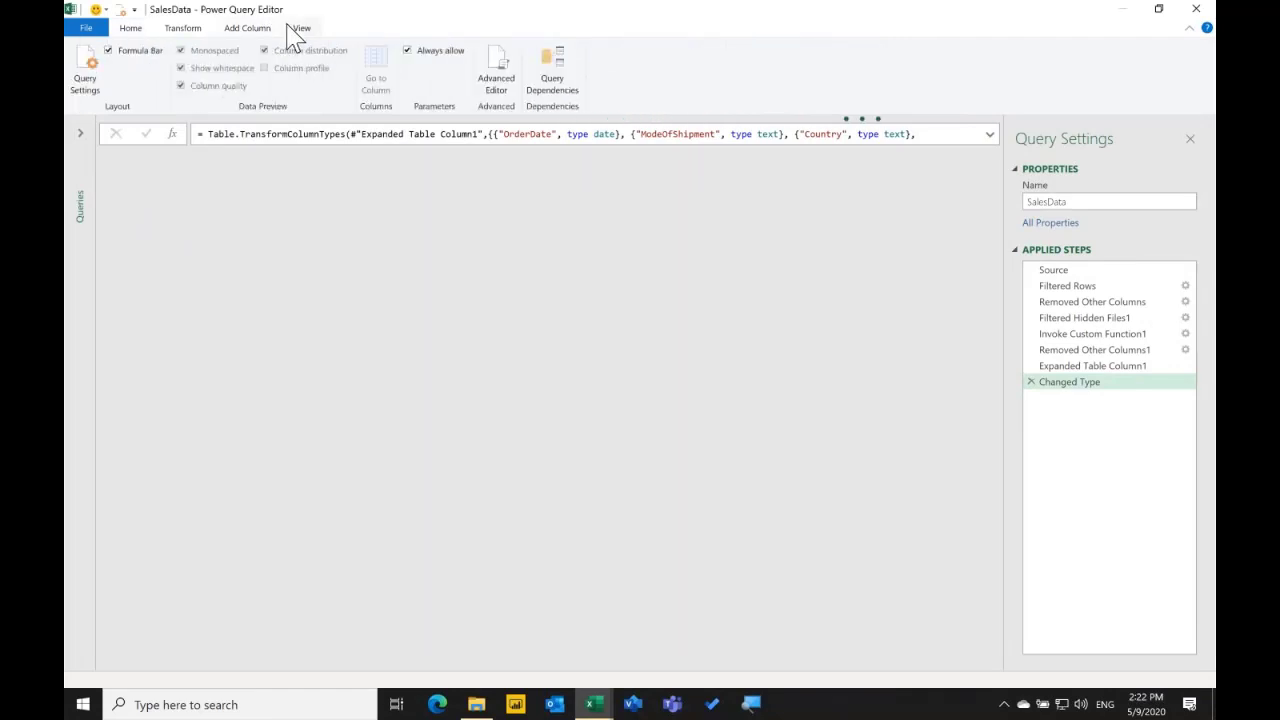
pyautogui.click(553, 88)
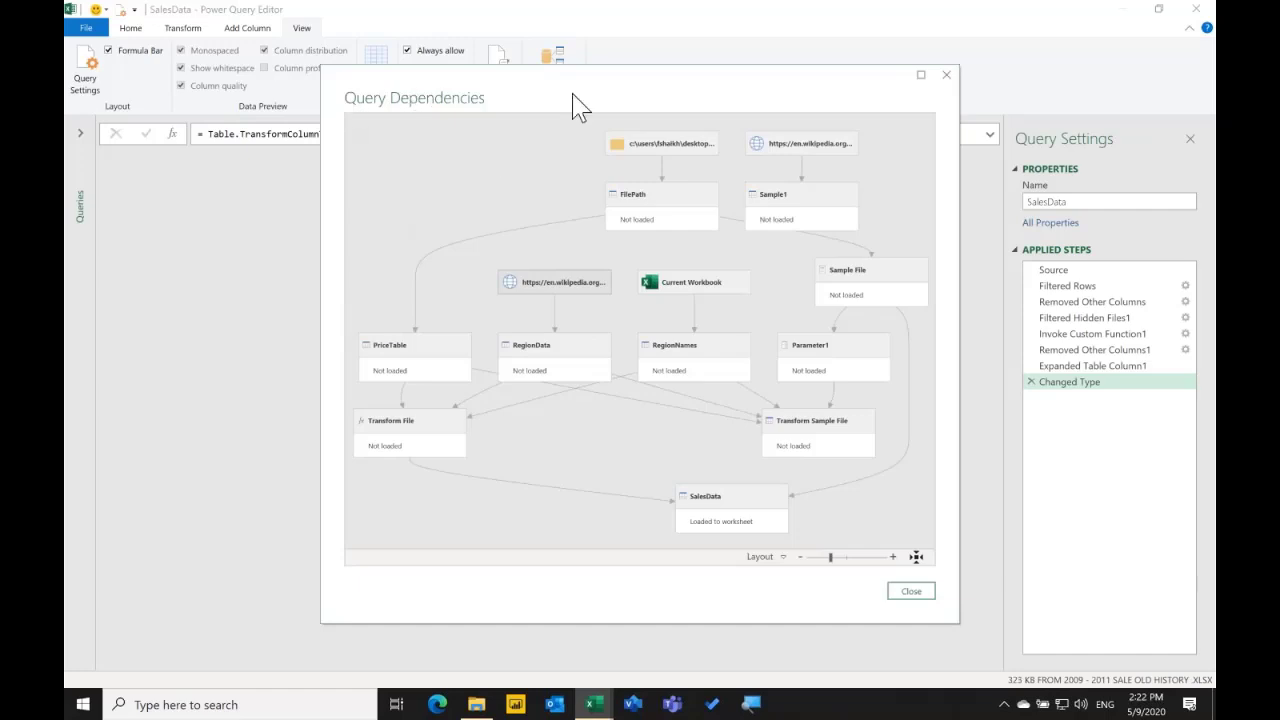
pyautogui.moveTo(909, 72); pyautogui.dragTo(653, 8)
pyautogui.click(664, 10)
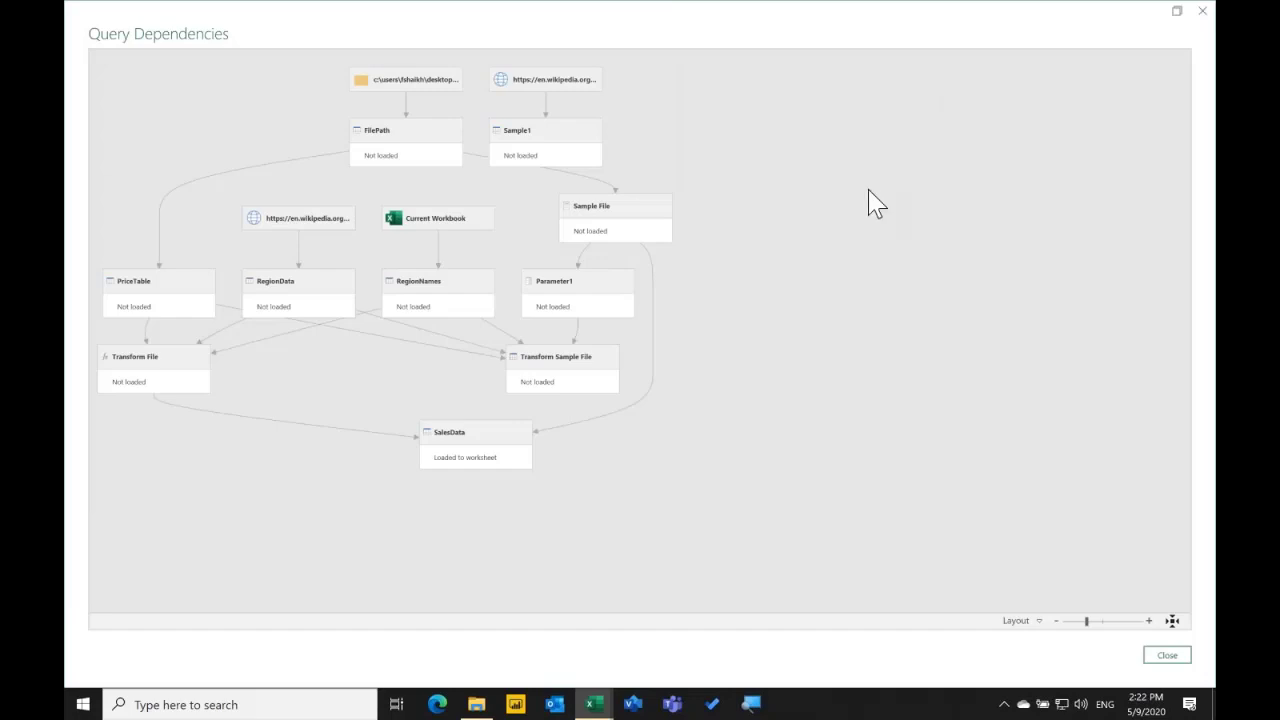
pyautogui.click(1167, 621)
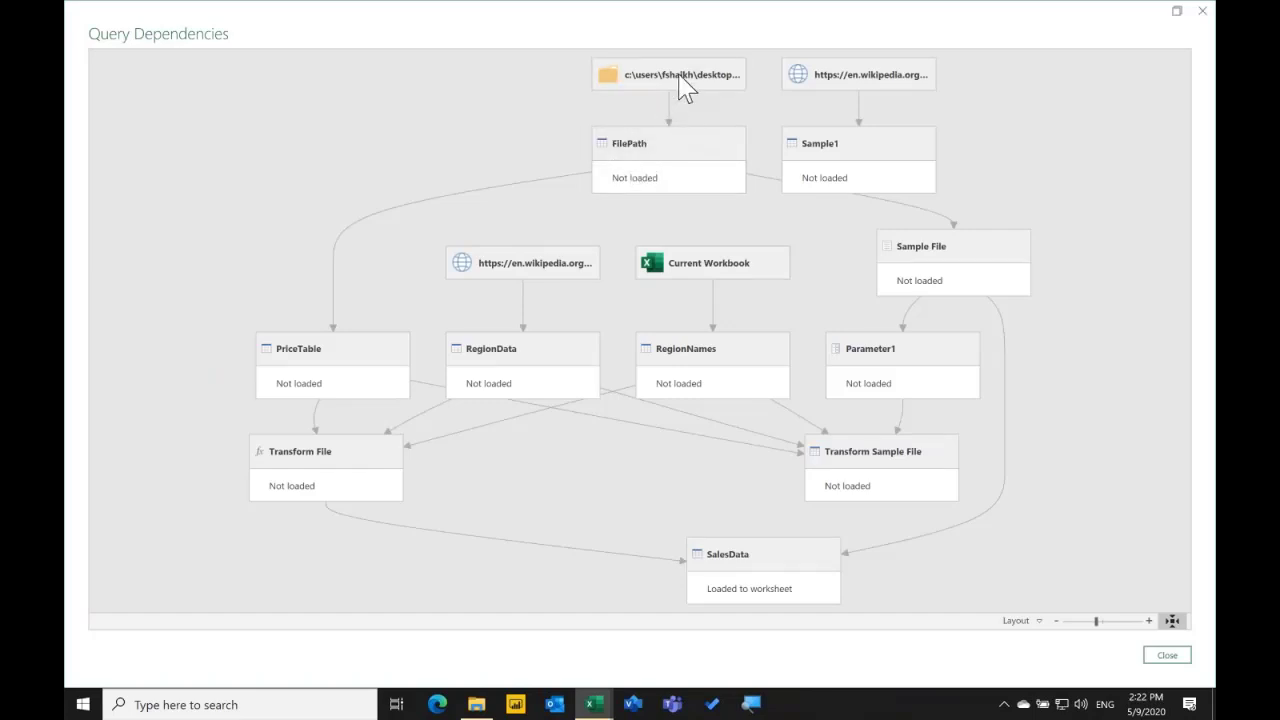
# Trace the dependencies of the FilePath, Sample1, RegionData and RegionNames queries in the diagram.
pyautogui.click(675, 150)
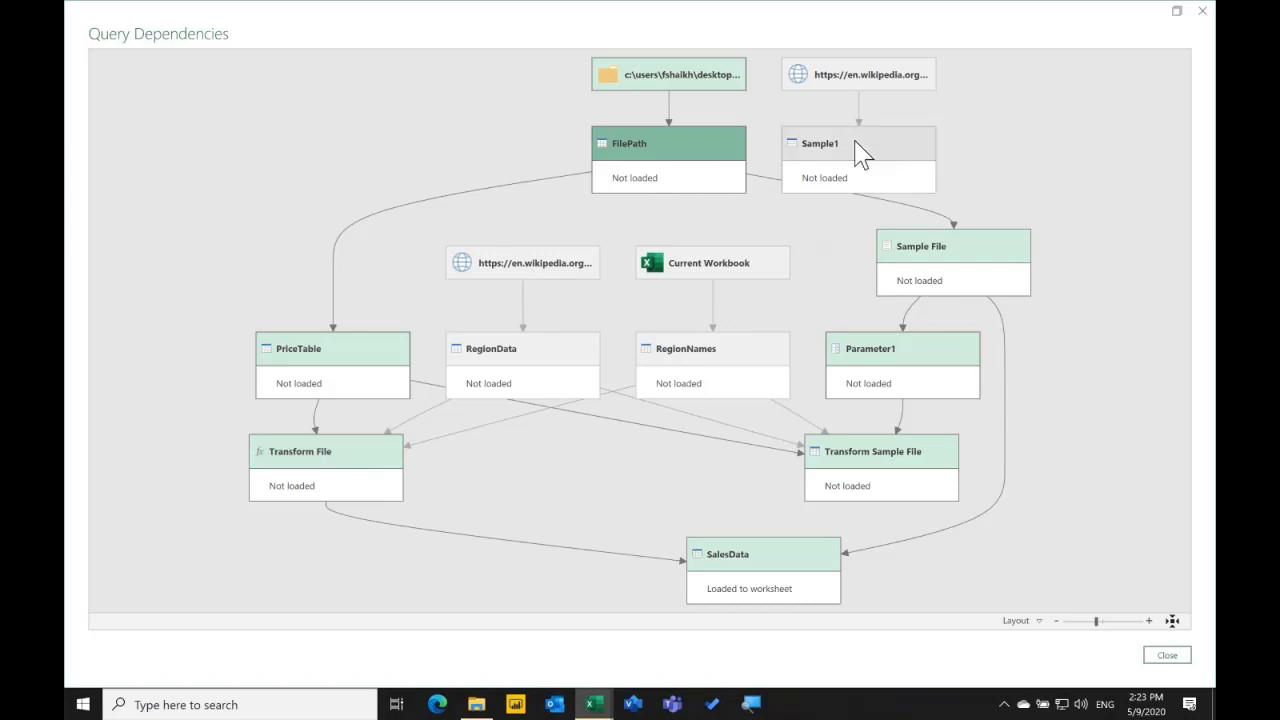
pyautogui.click(894, 163)
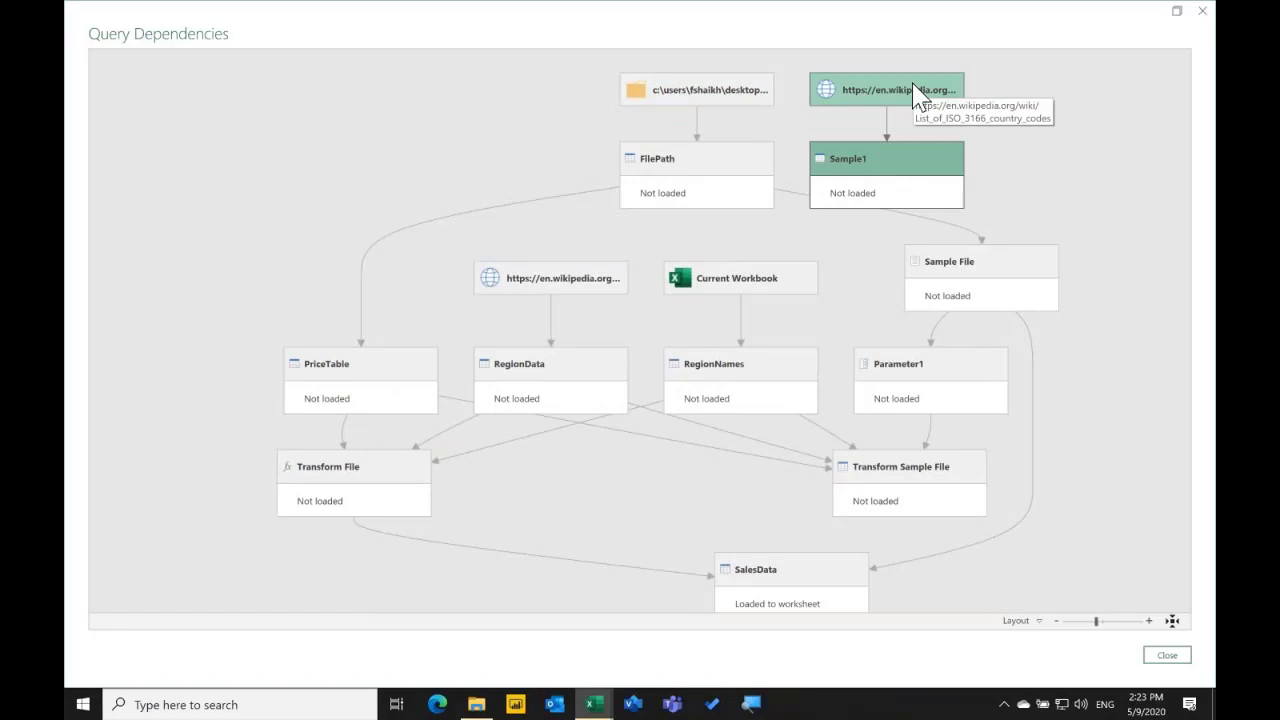
pyautogui.click(894, 172)
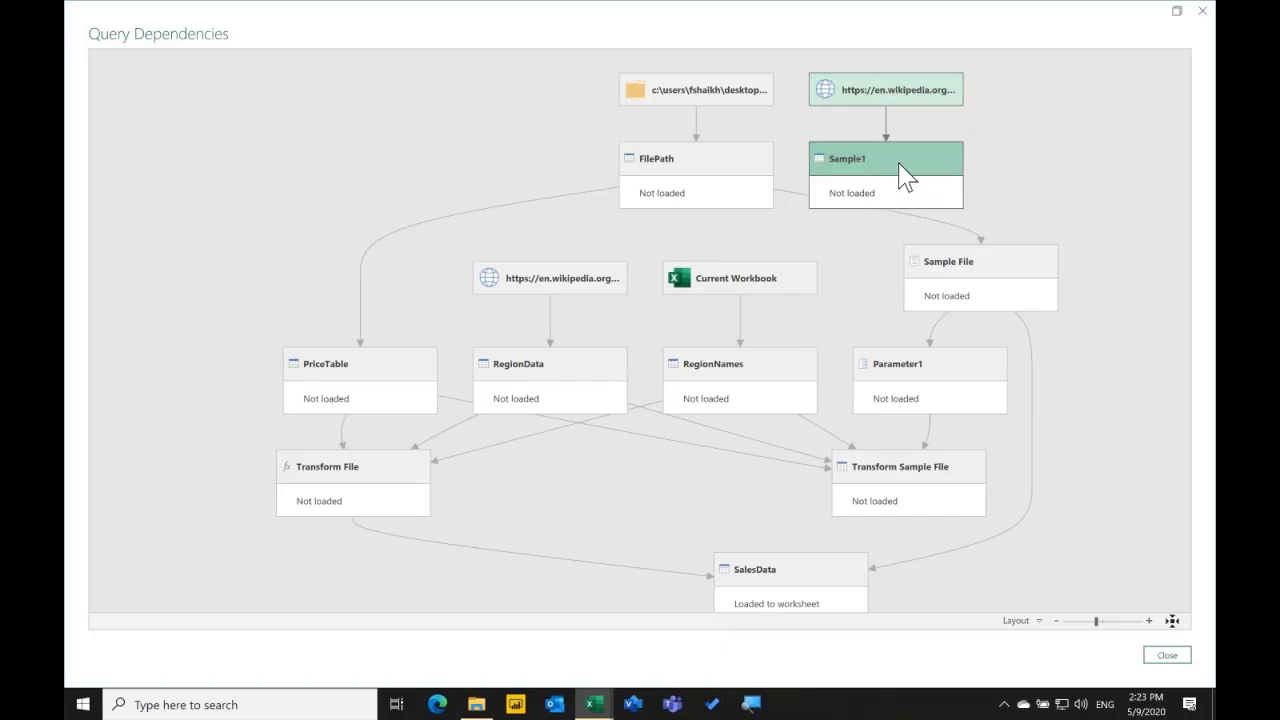
pyautogui.click(697, 168)
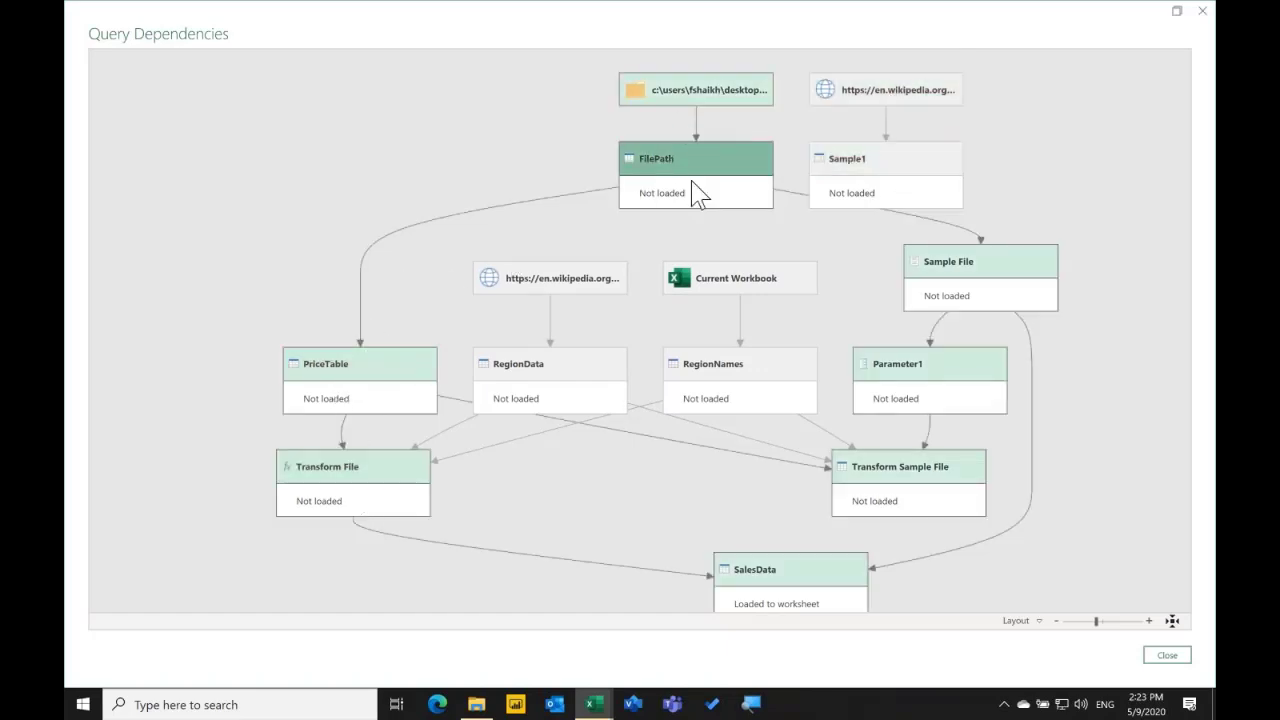
pyautogui.click(572, 373)
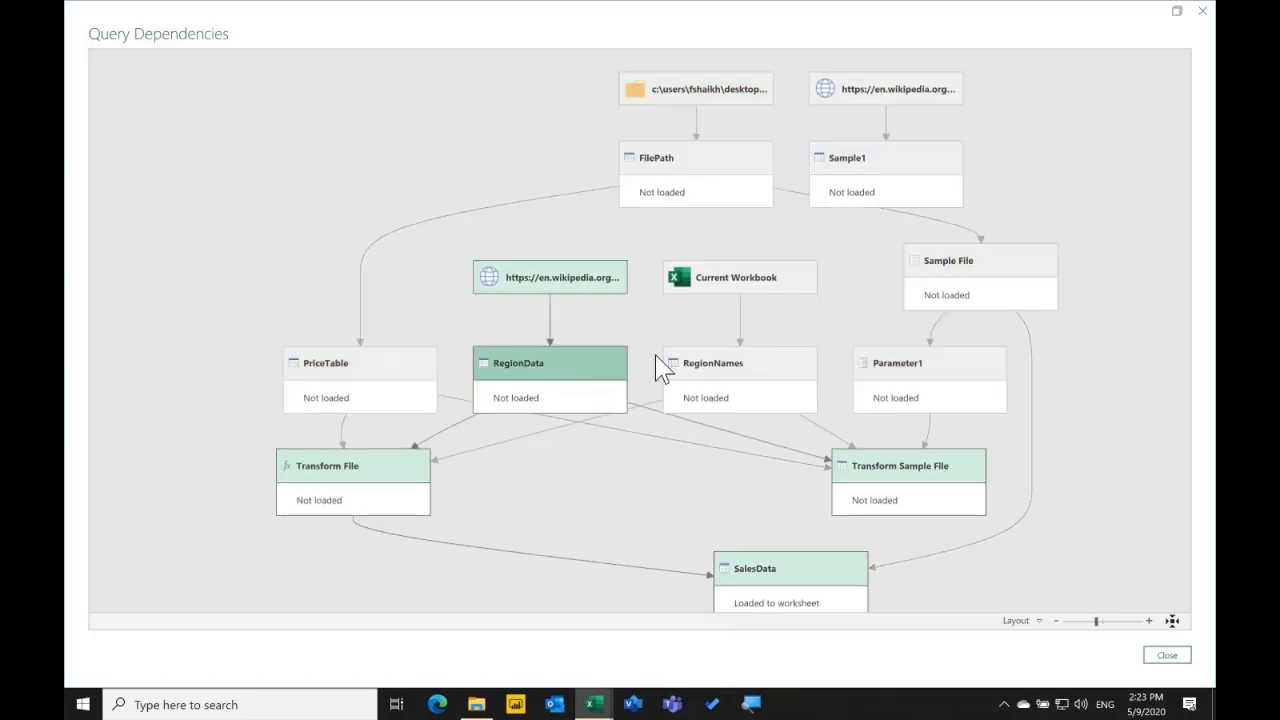
pyautogui.click(726, 370)
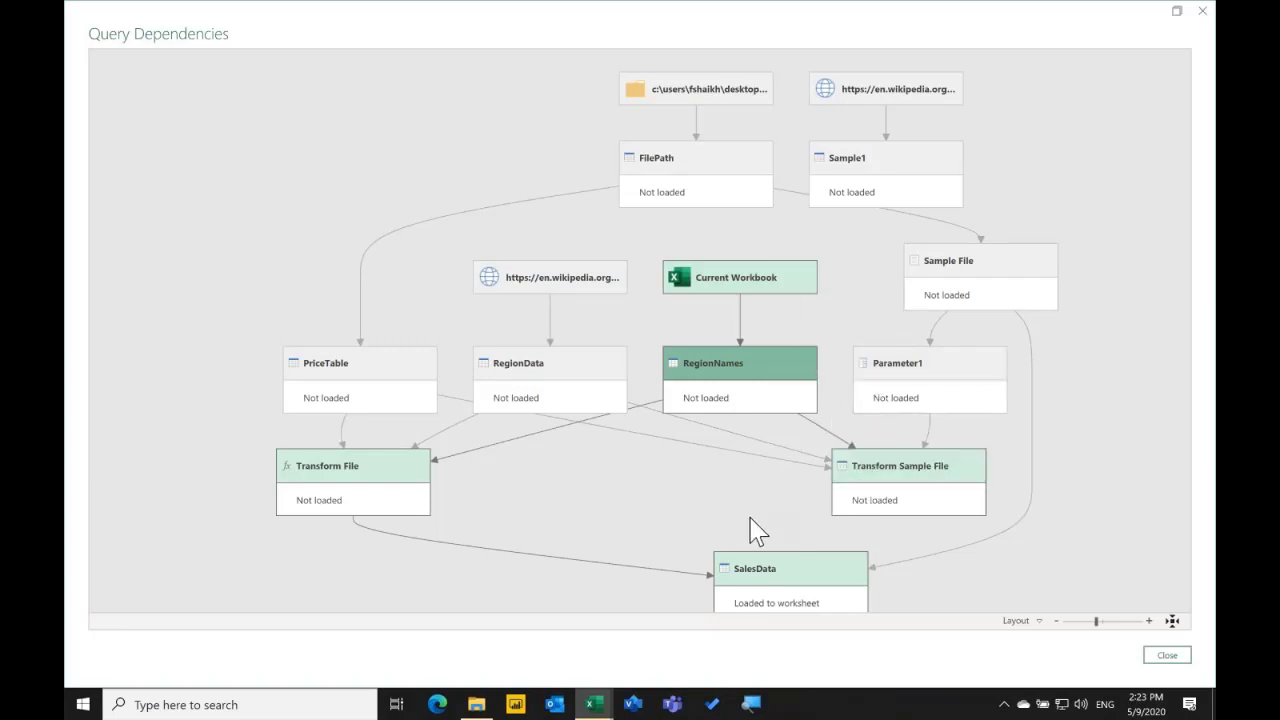
# Trace what feeds the Transform Sample File, SalesData and Transform File queries and close the dependencies diagram.
pyautogui.scroll(-5, 752, 531)
pyautogui.scroll(8, 752, 531)
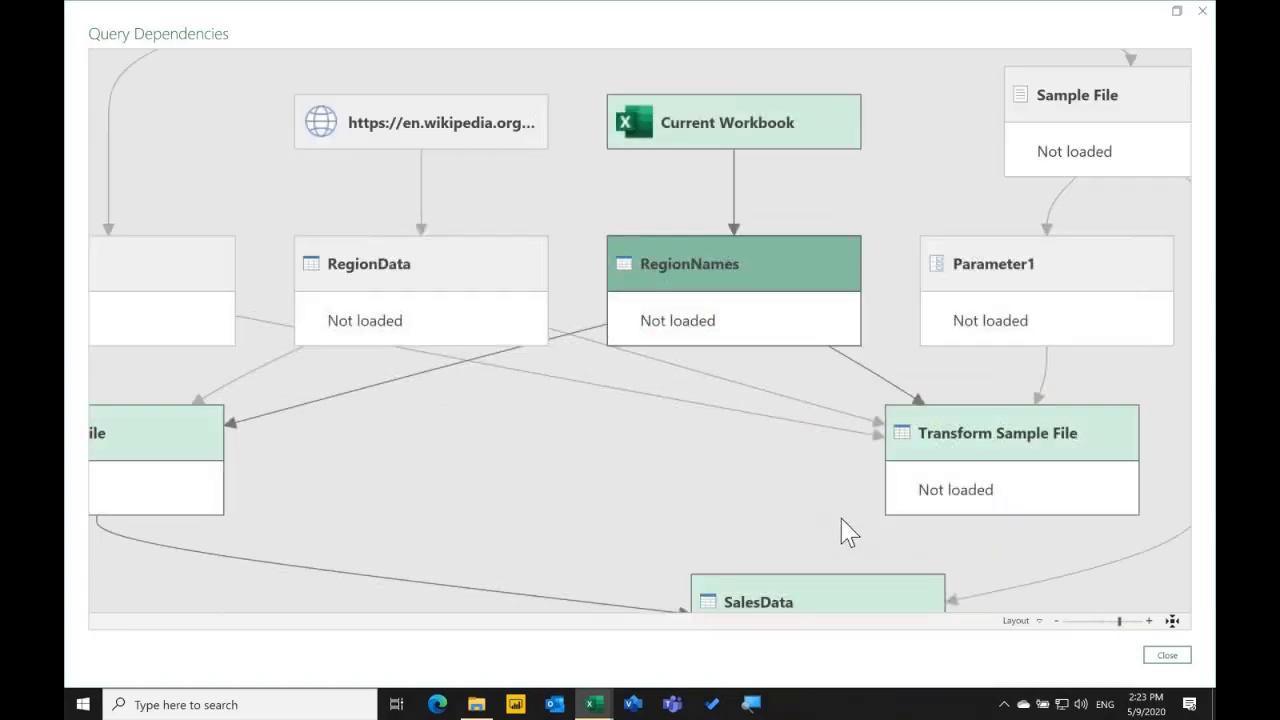
pyautogui.scroll(-3, 840, 525)
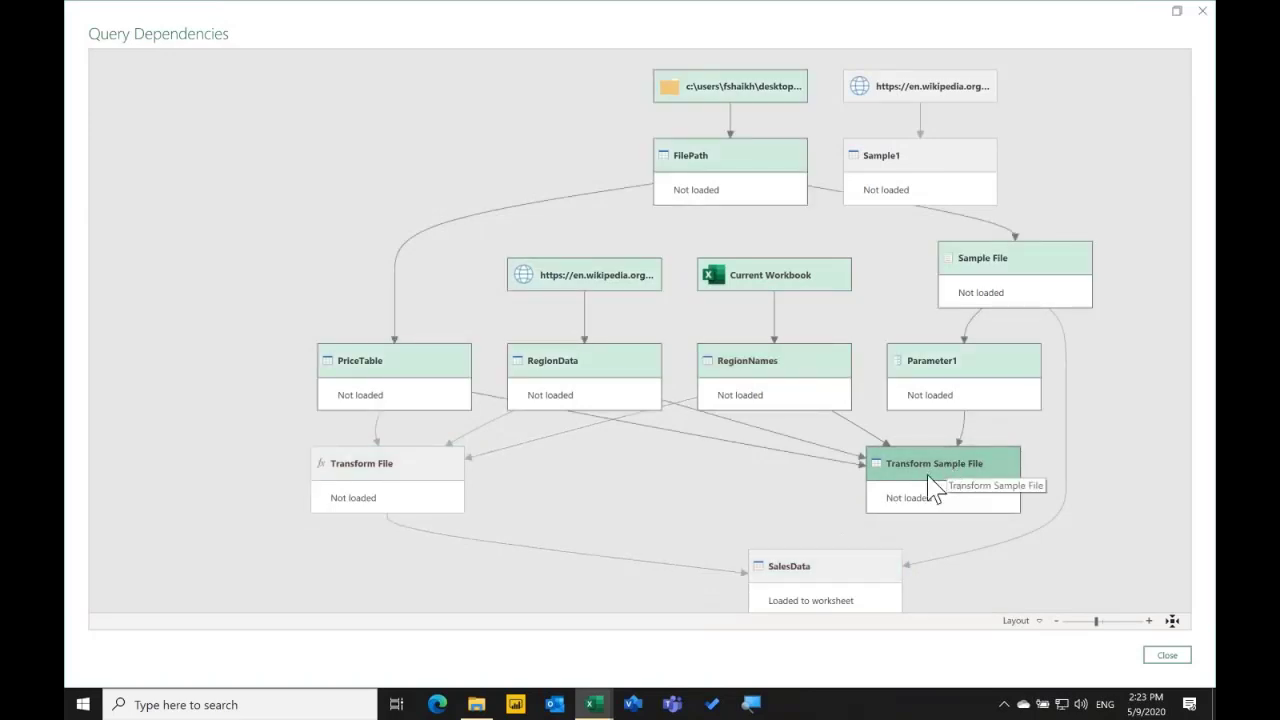
pyautogui.click(818, 578)
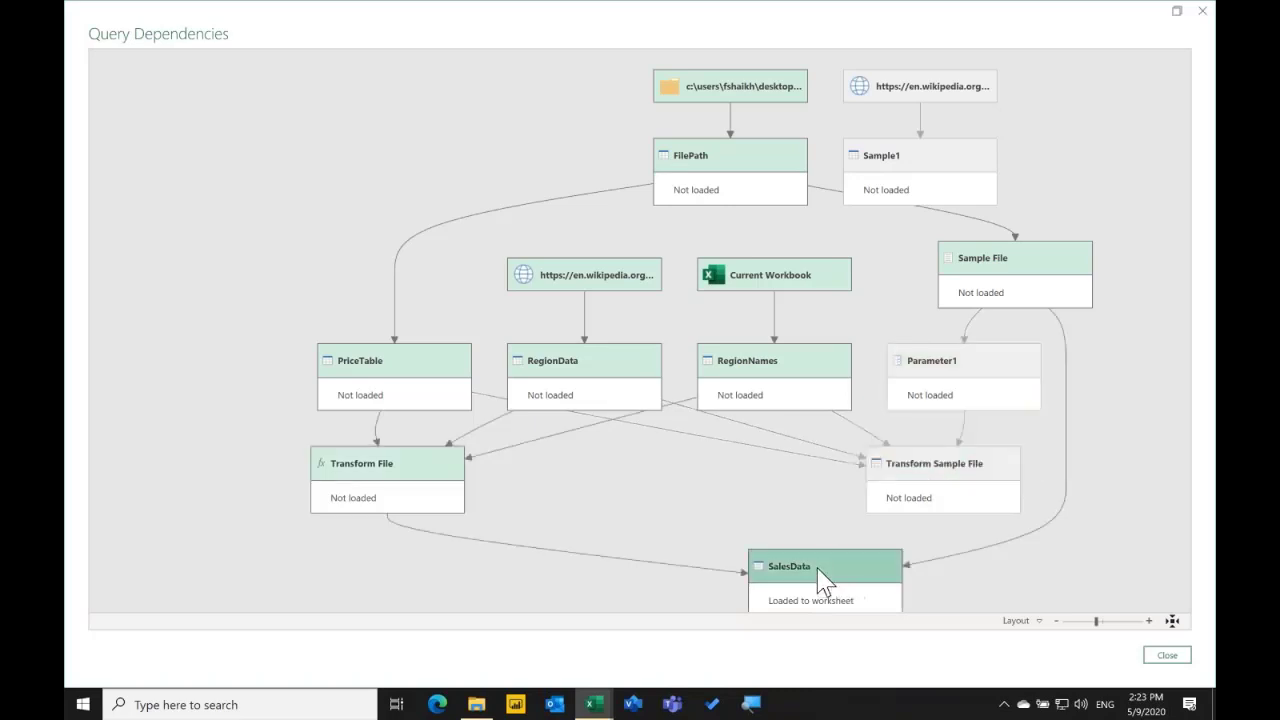
pyautogui.click(424, 471)
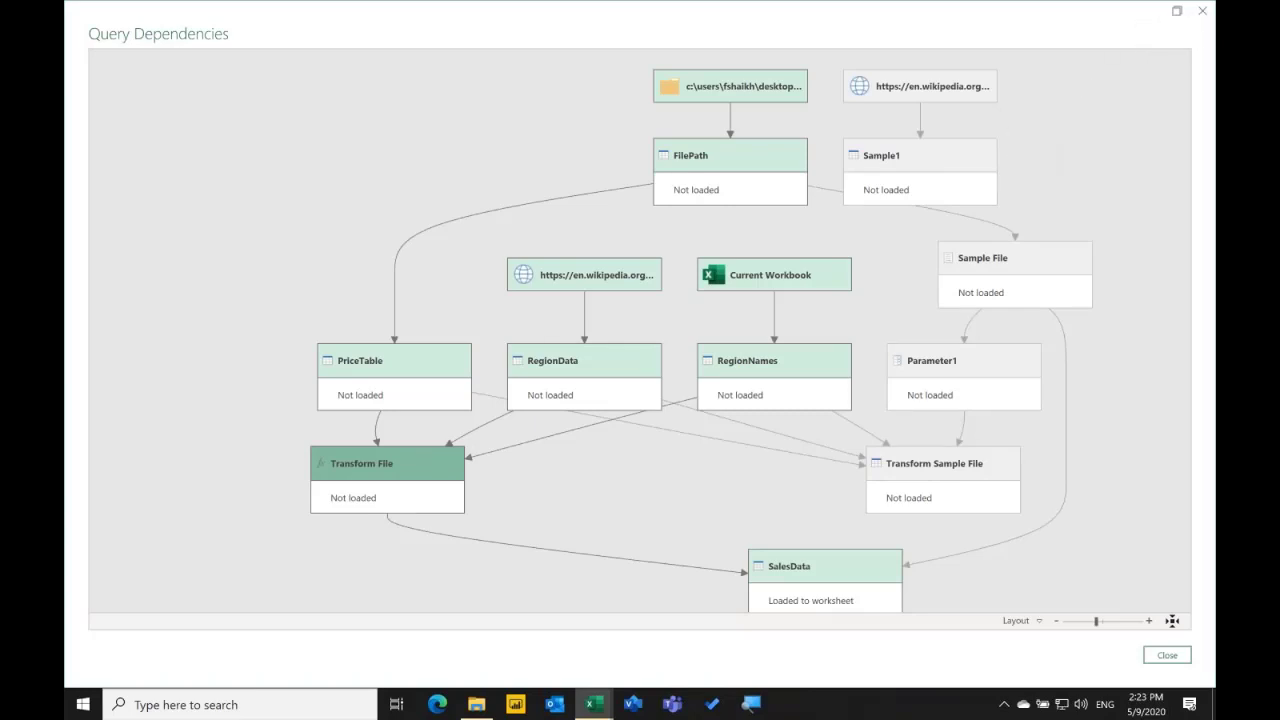
pyautogui.click(1202, 10)
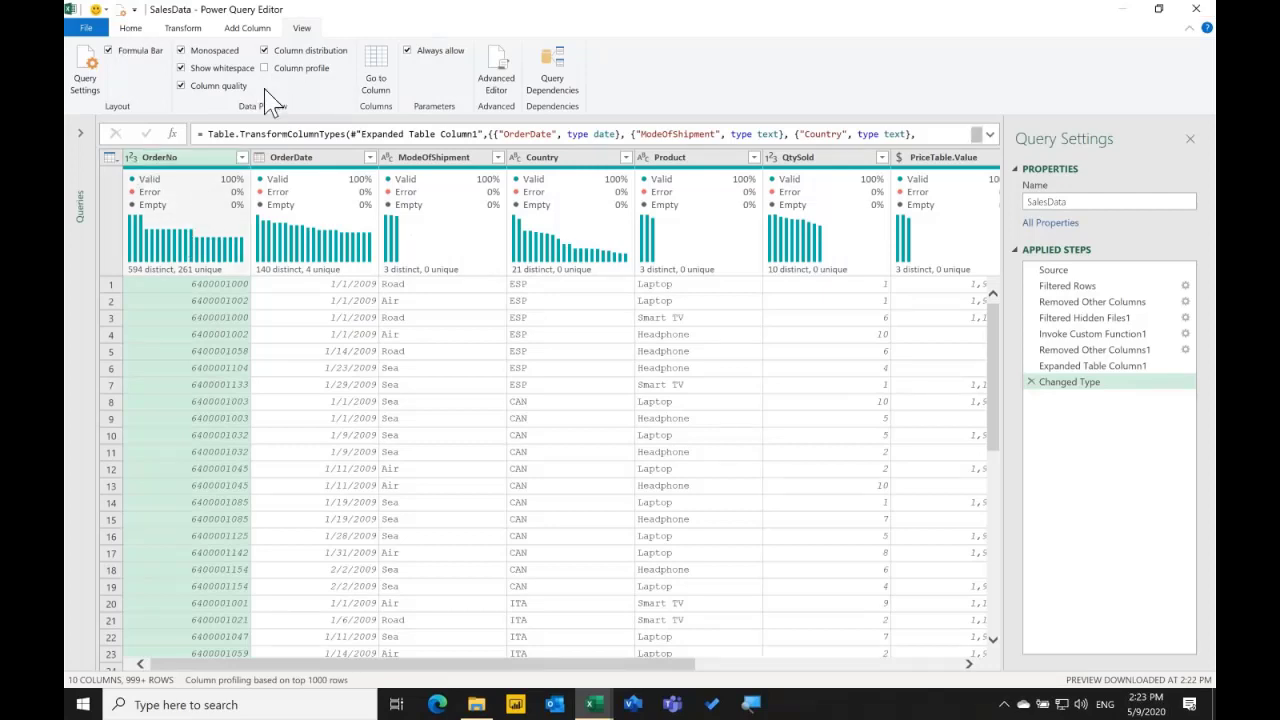
# Turn on the column profile for the ModeOfShipment column of the SalesData query.
pyautogui.click(414, 160)
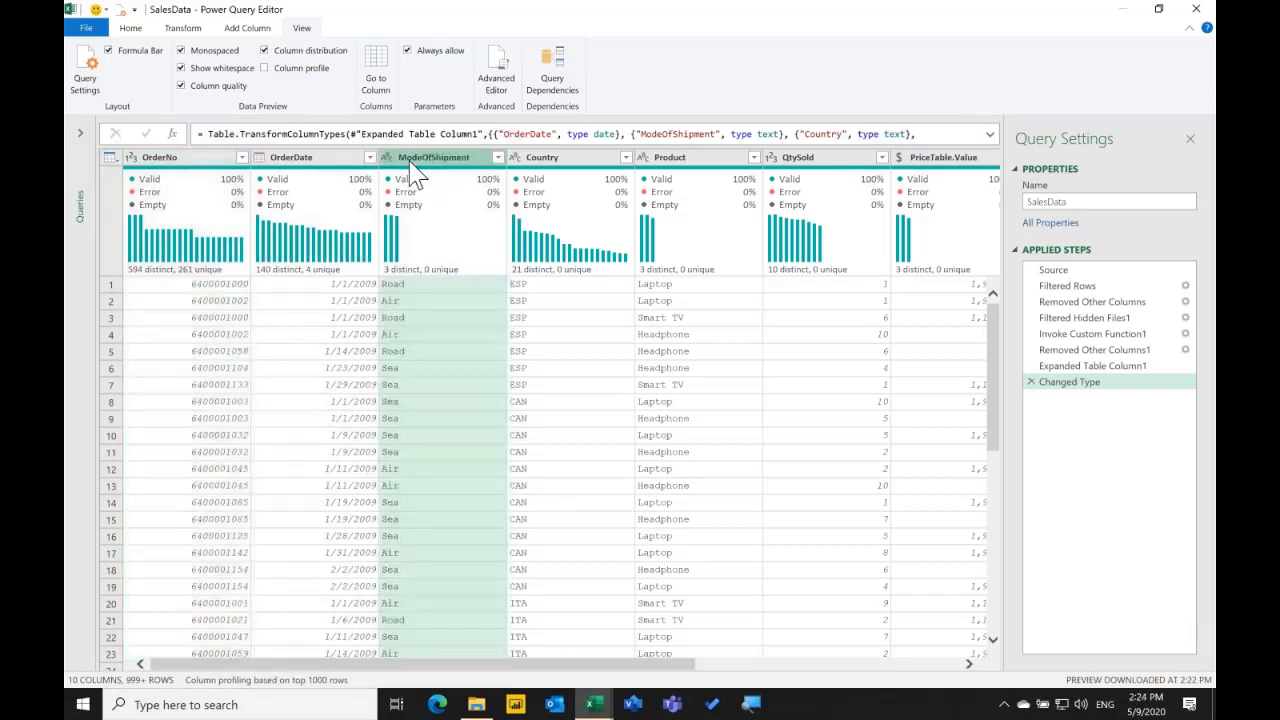
pyautogui.click(312, 70)
pyautogui.click(313, 70)
pyautogui.click(313, 70)
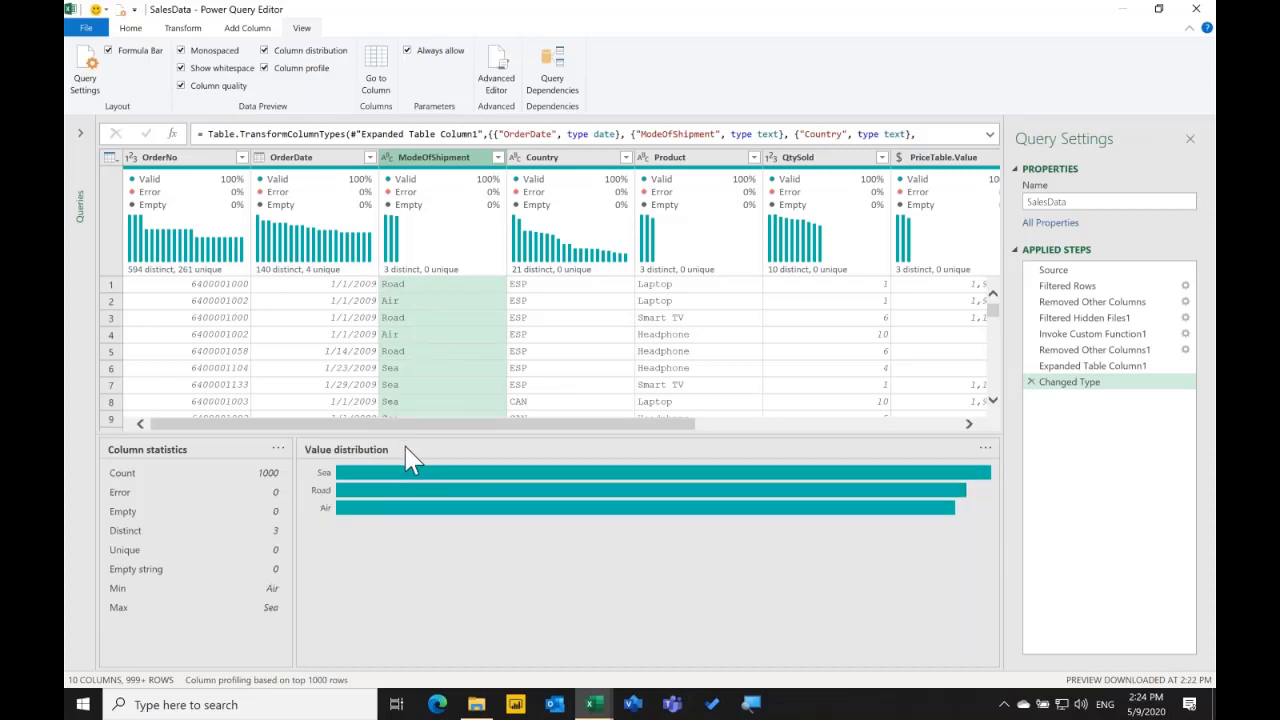
# Group the ModeOfShipment column's value distribution by text length and inspect the resulting bars.
pyautogui.click(990, 448)
pyautogui.moveTo(1020, 478)
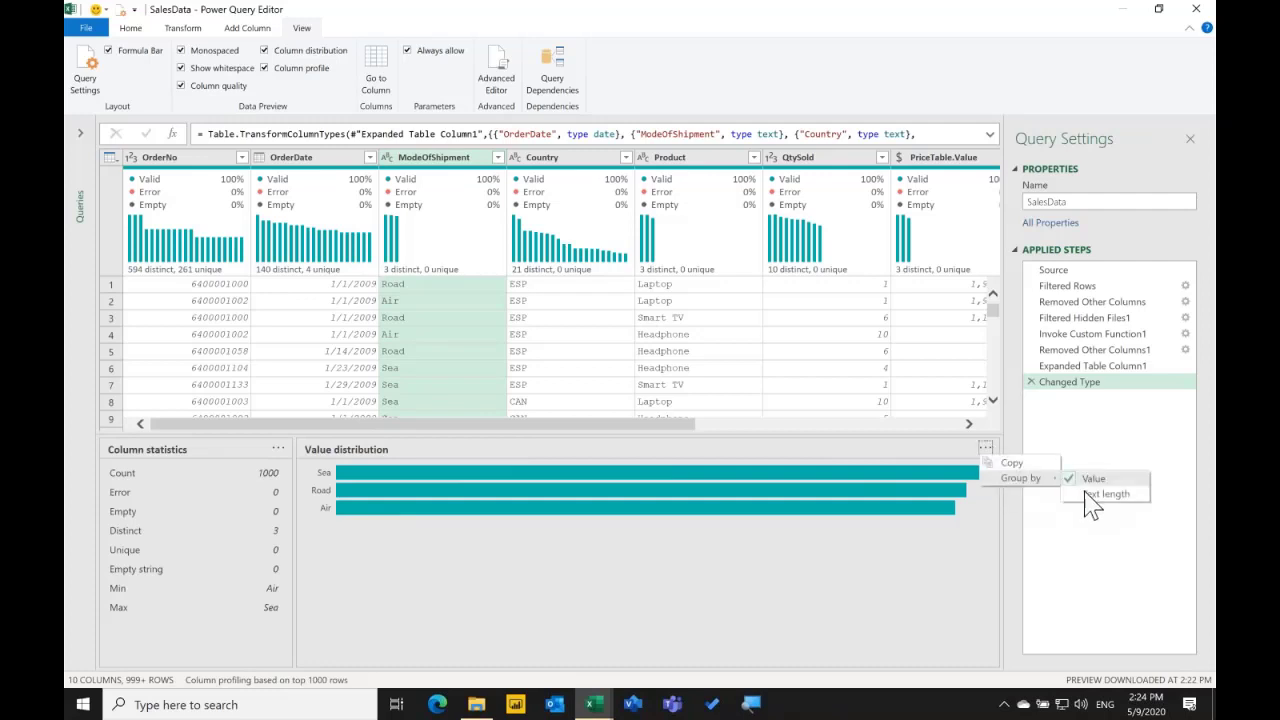
pyautogui.click(1092, 494)
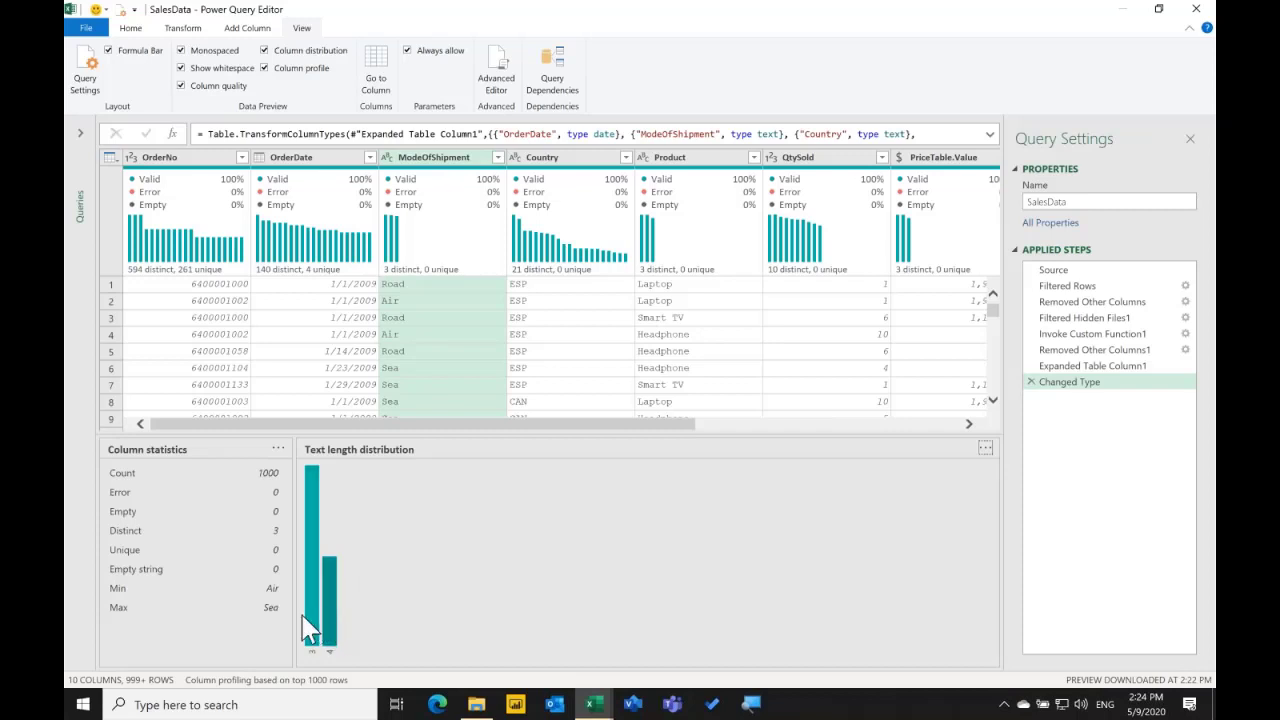
pyautogui.moveTo(308, 590)
pyautogui.click(985, 447)
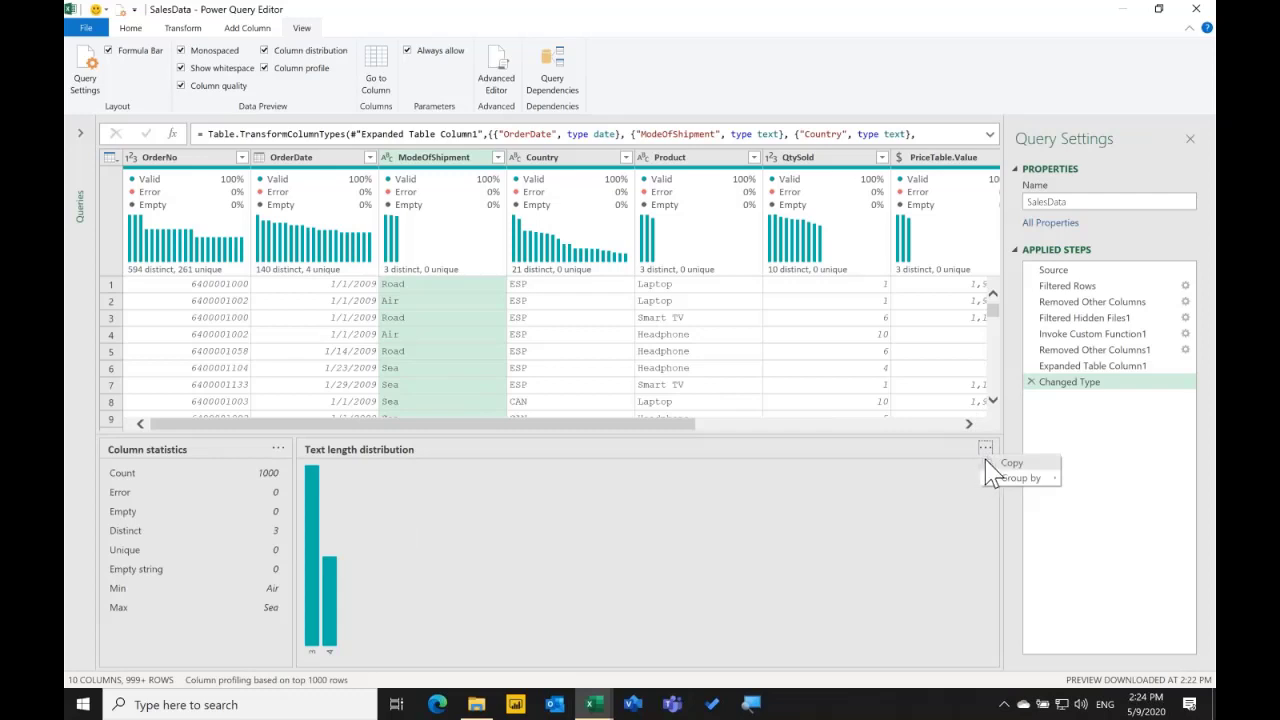
pyautogui.click(131, 28)
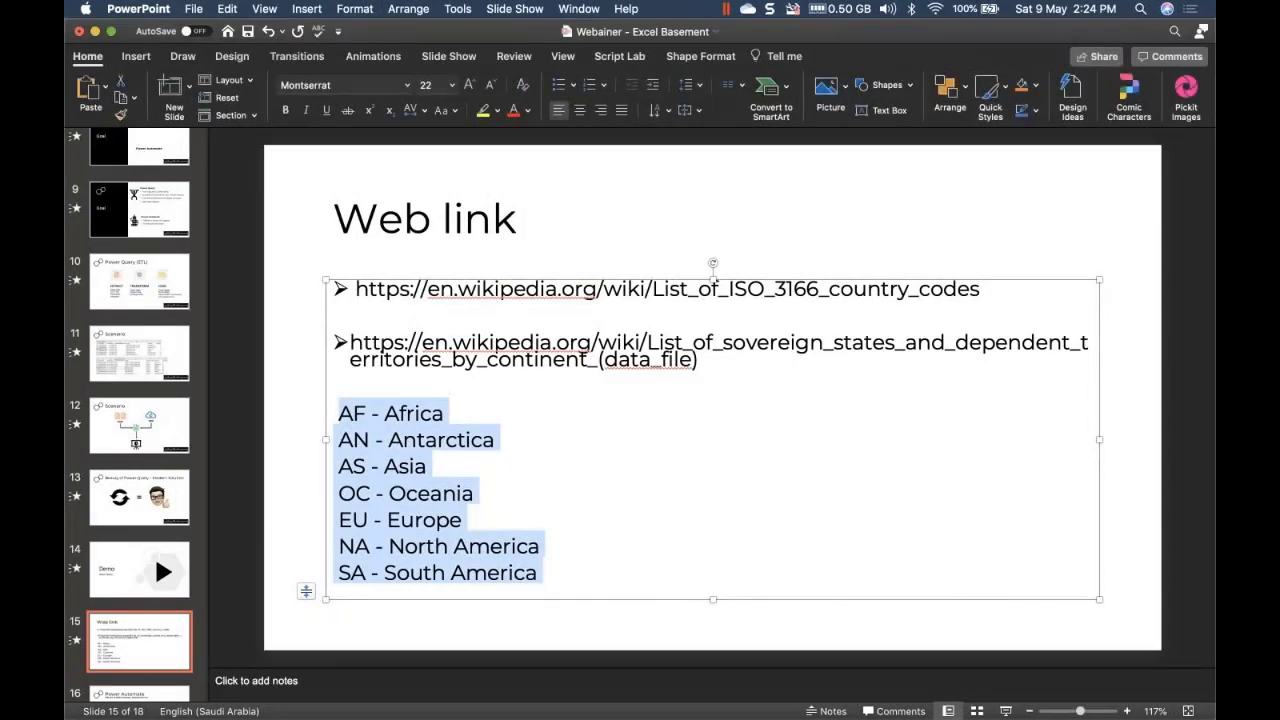
# Show the Power Query Demo slide in the PowerPoint presentation and look through the slides below it.
pyautogui.click(154, 554)
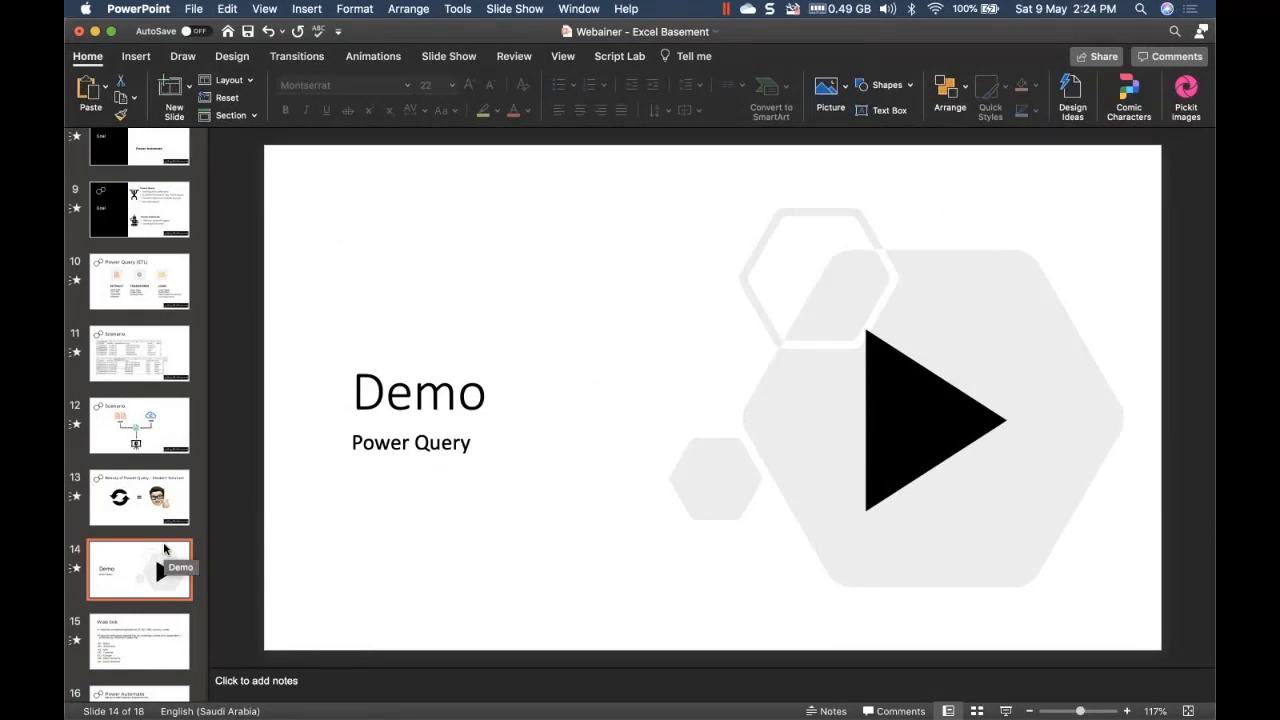
pyautogui.scroll(-3, 164, 548)
# Switch back to Excel in the Windows virtual machine, deselect the sales table and close the ExcelBasement workbook.
pyautogui.hotkey('ctrl', 'Up')
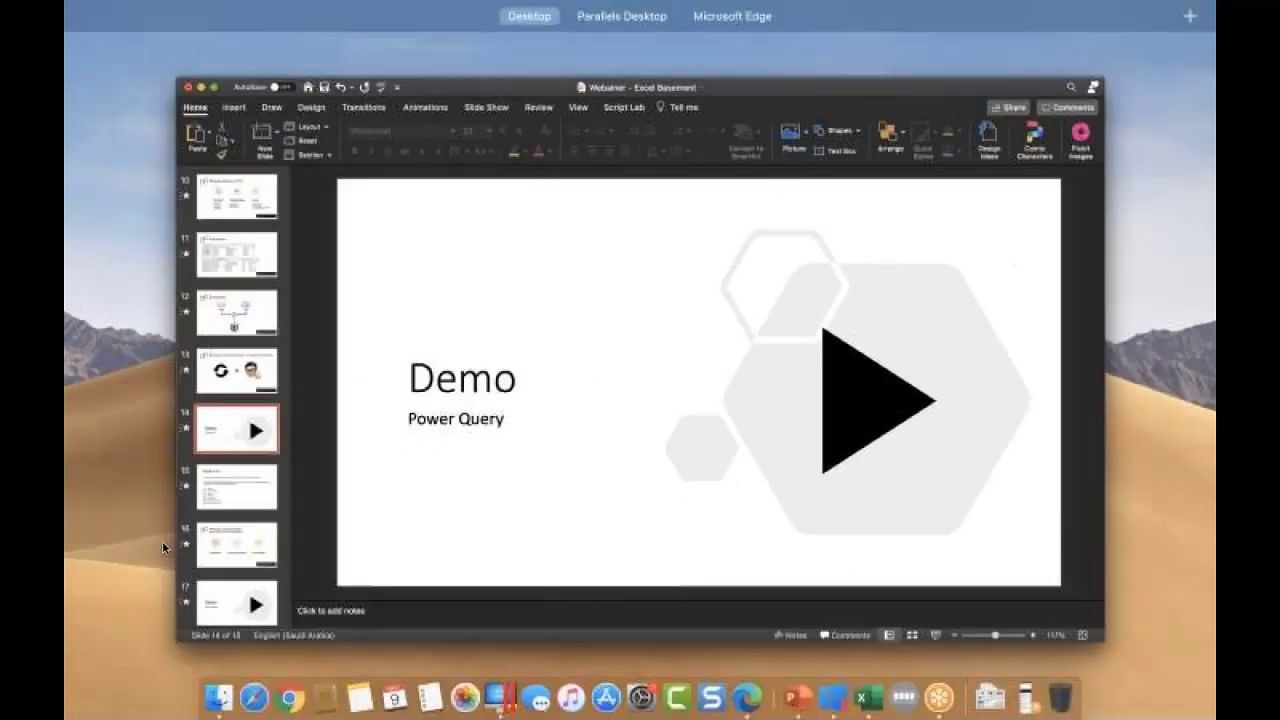
pyautogui.hotkey('ctrl', 'Right')
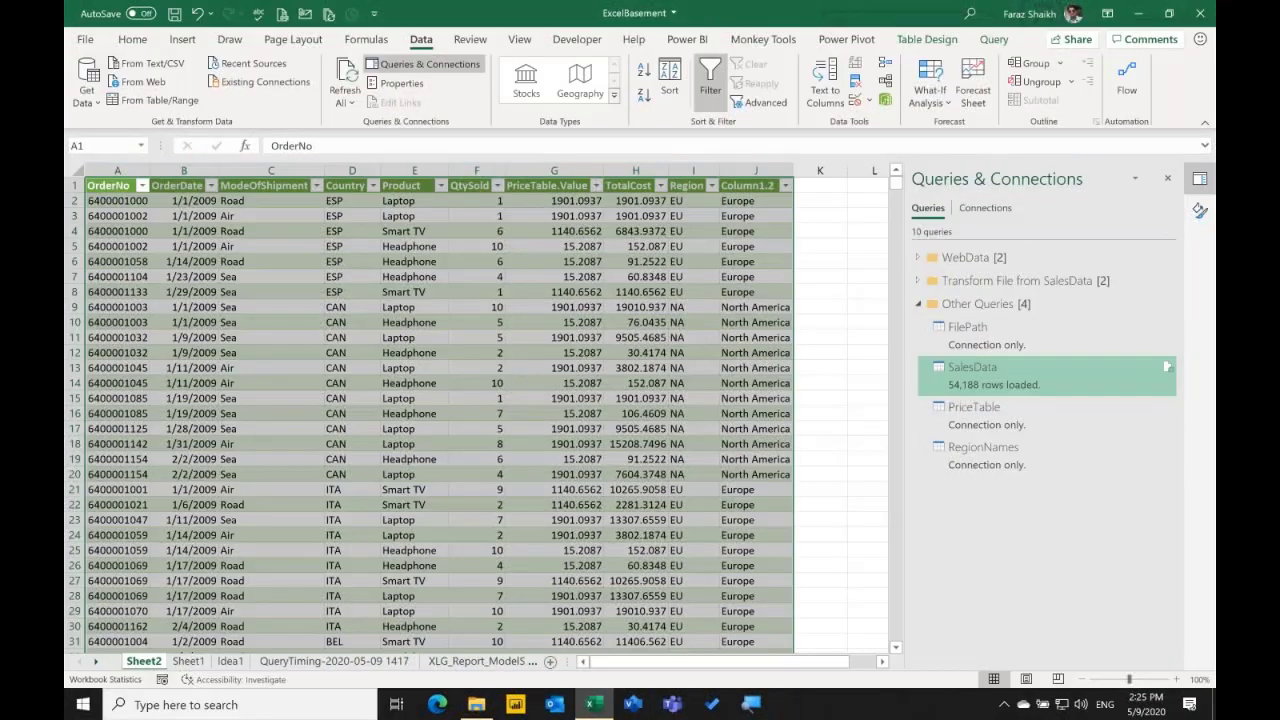
pyautogui.click(184, 550)
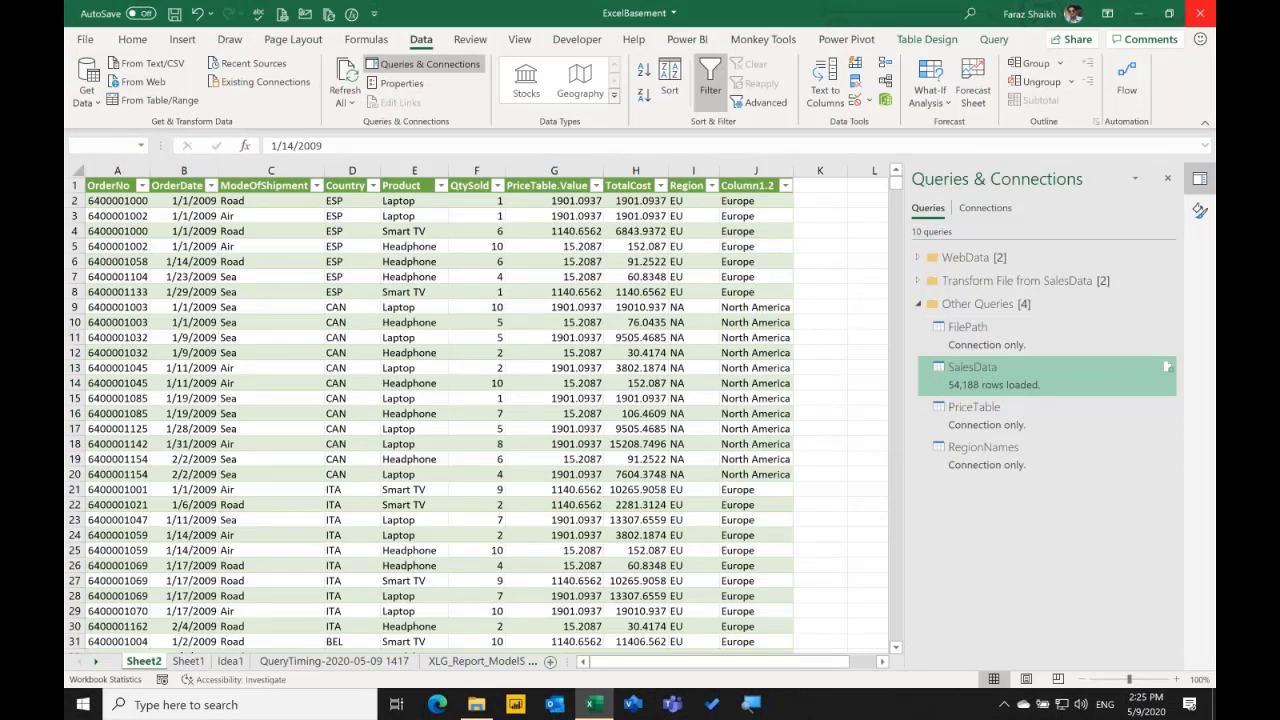
pyautogui.click(1200, 13)
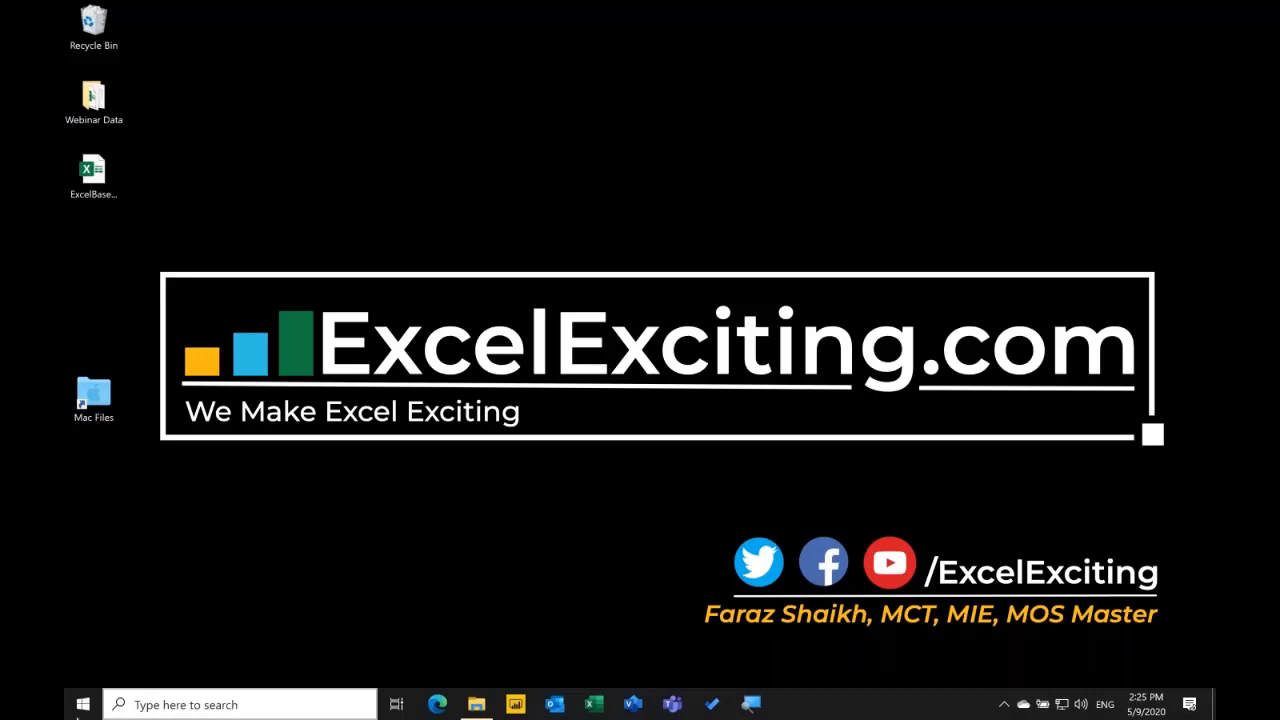
# Open the power options of the Windows virtual machine and switch back to the PowerPoint presentation.
pyautogui.click(83, 704)
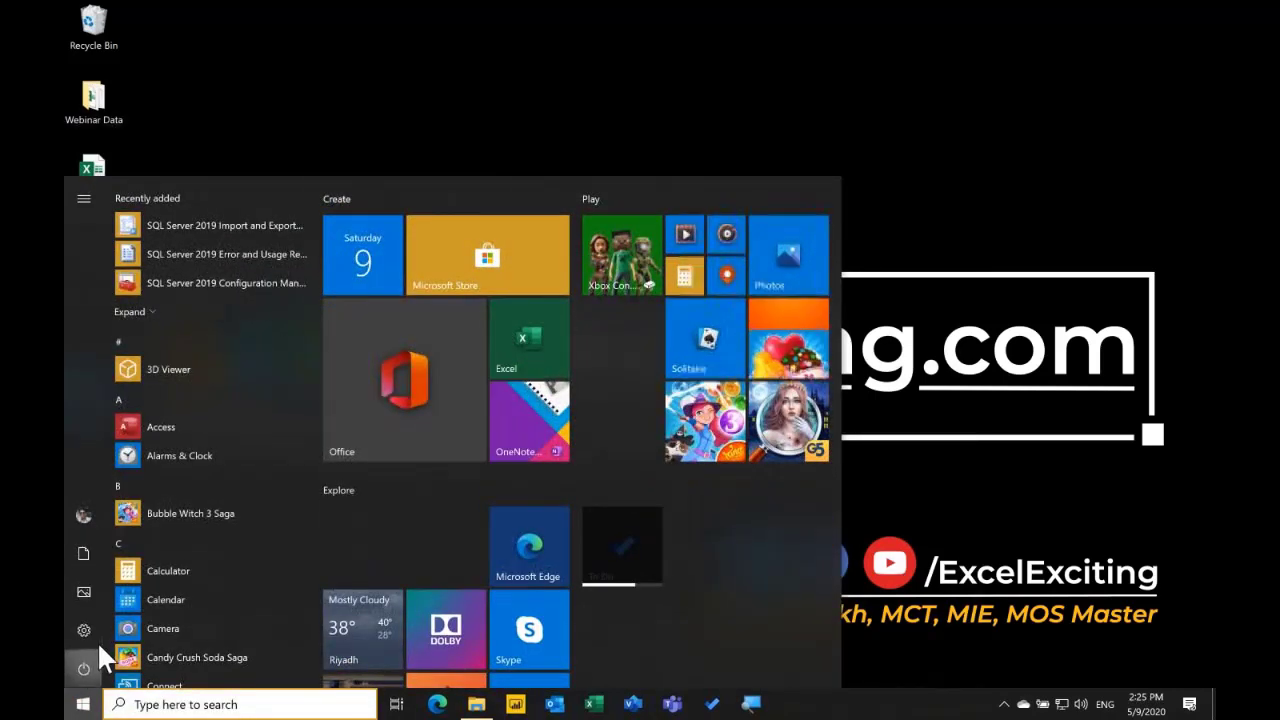
pyautogui.click(84, 666)
pyautogui.press('Escape')
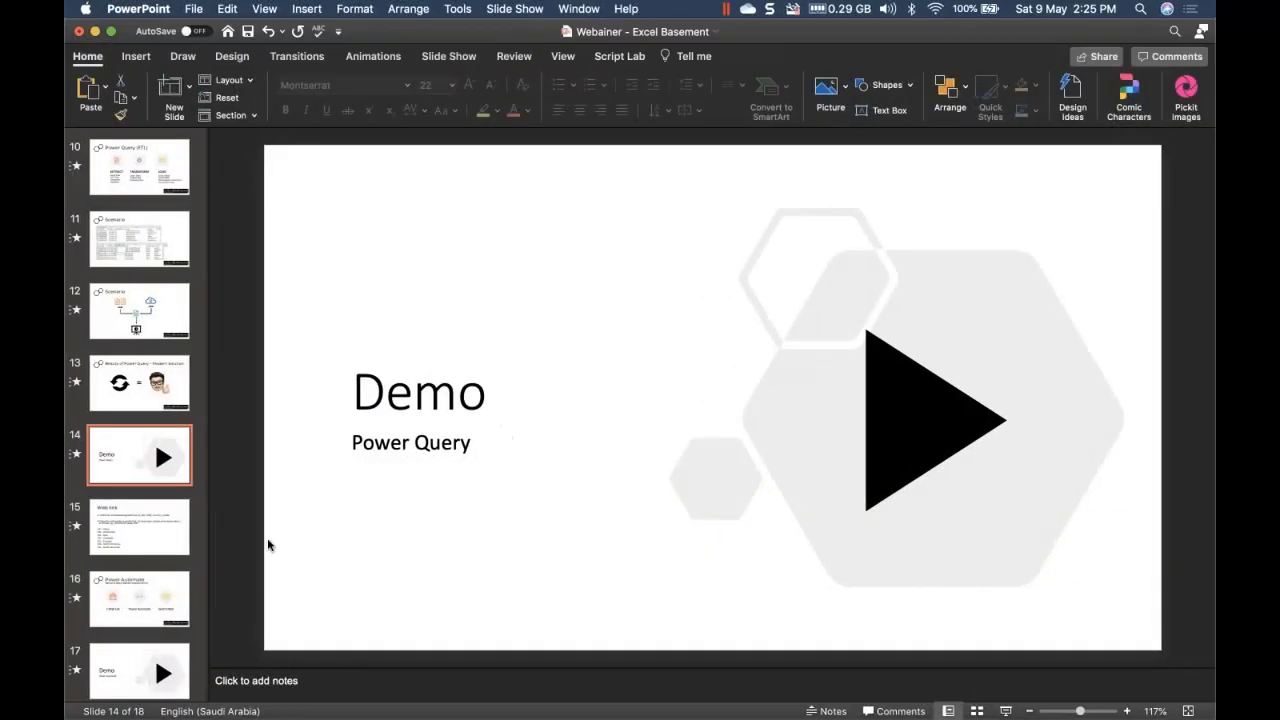
# Present the slides from the Power Query Demo slide through the Web link slide to the Power Automate slide.
pyautogui.click(1008, 711)
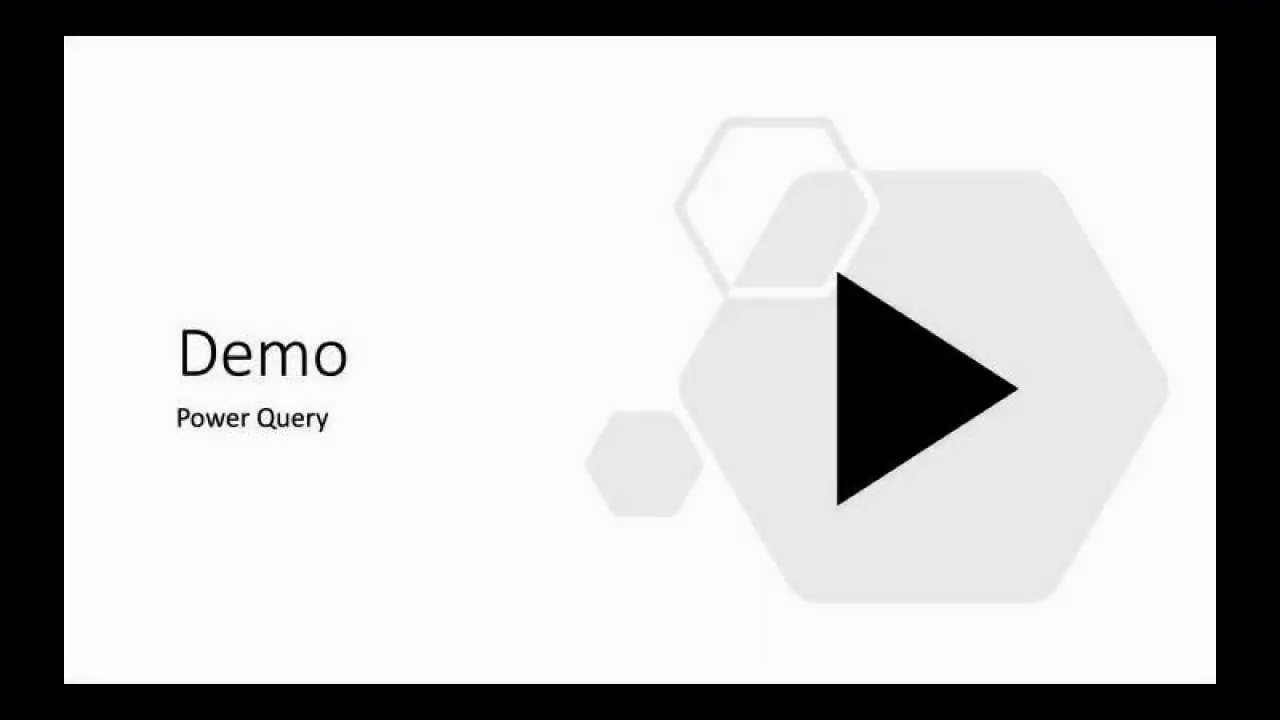
pyautogui.press('Right')
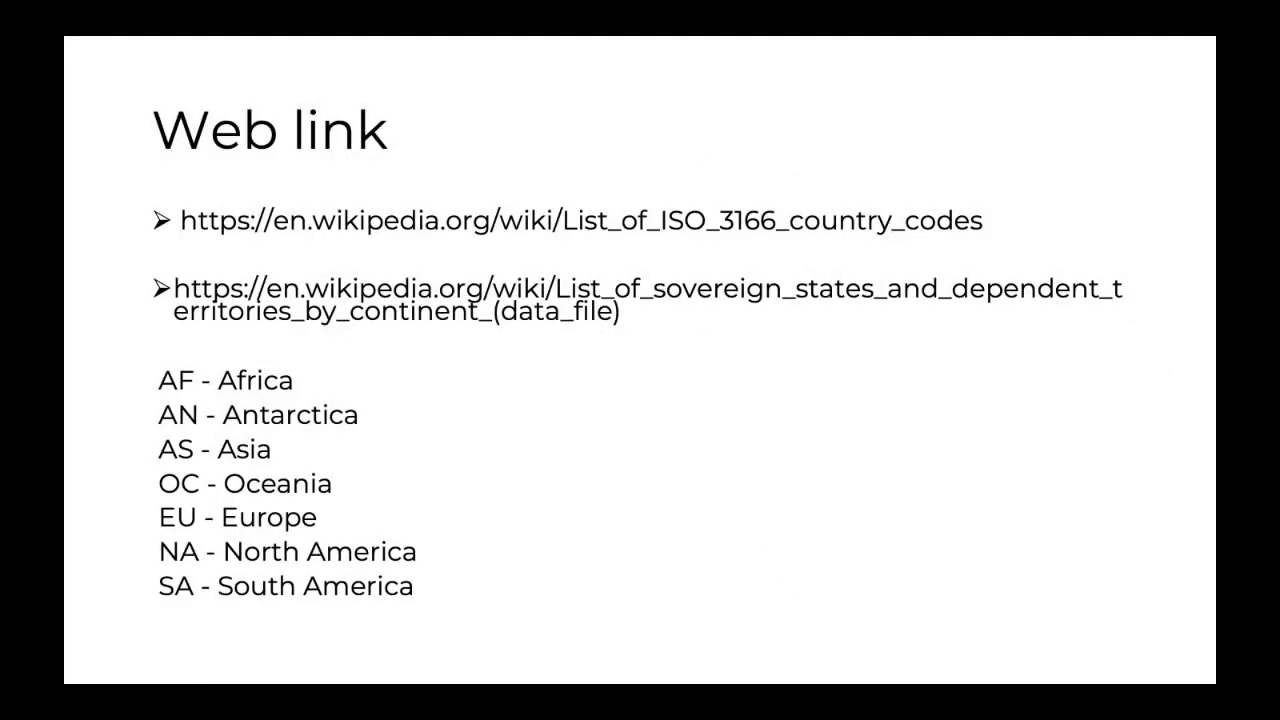
pyautogui.press('Right')
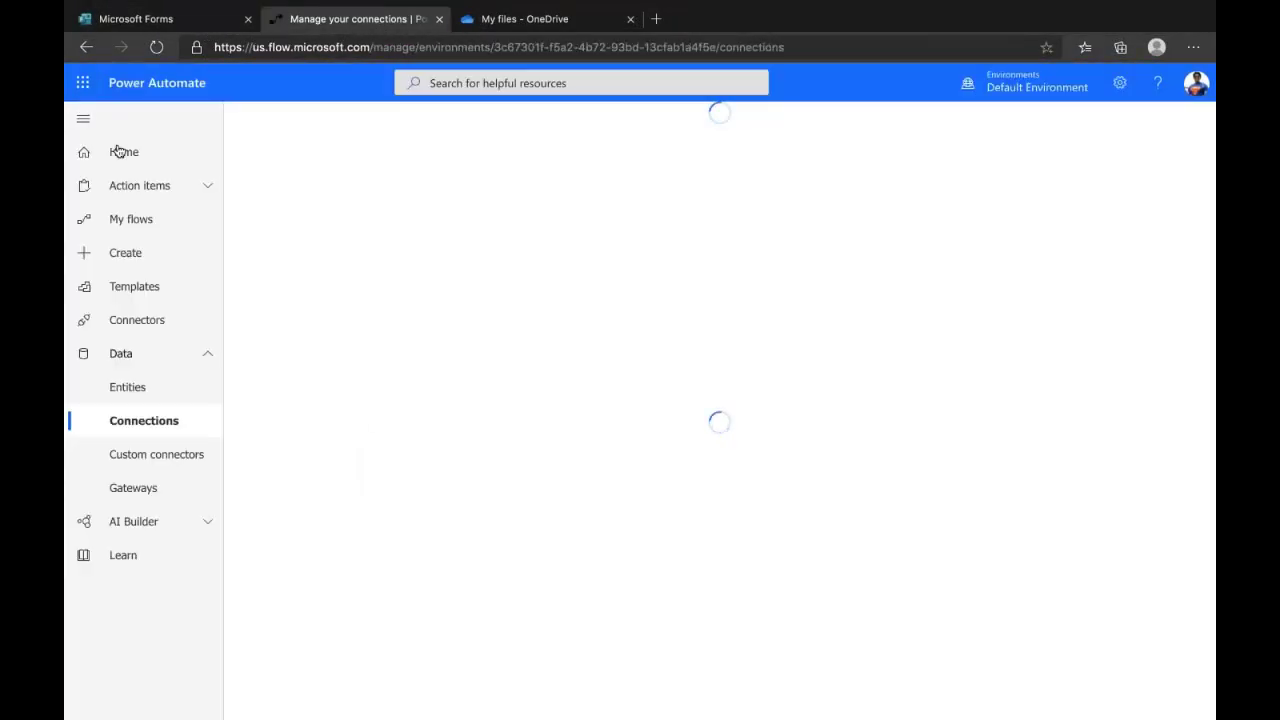
pyautogui.click(193, 21)
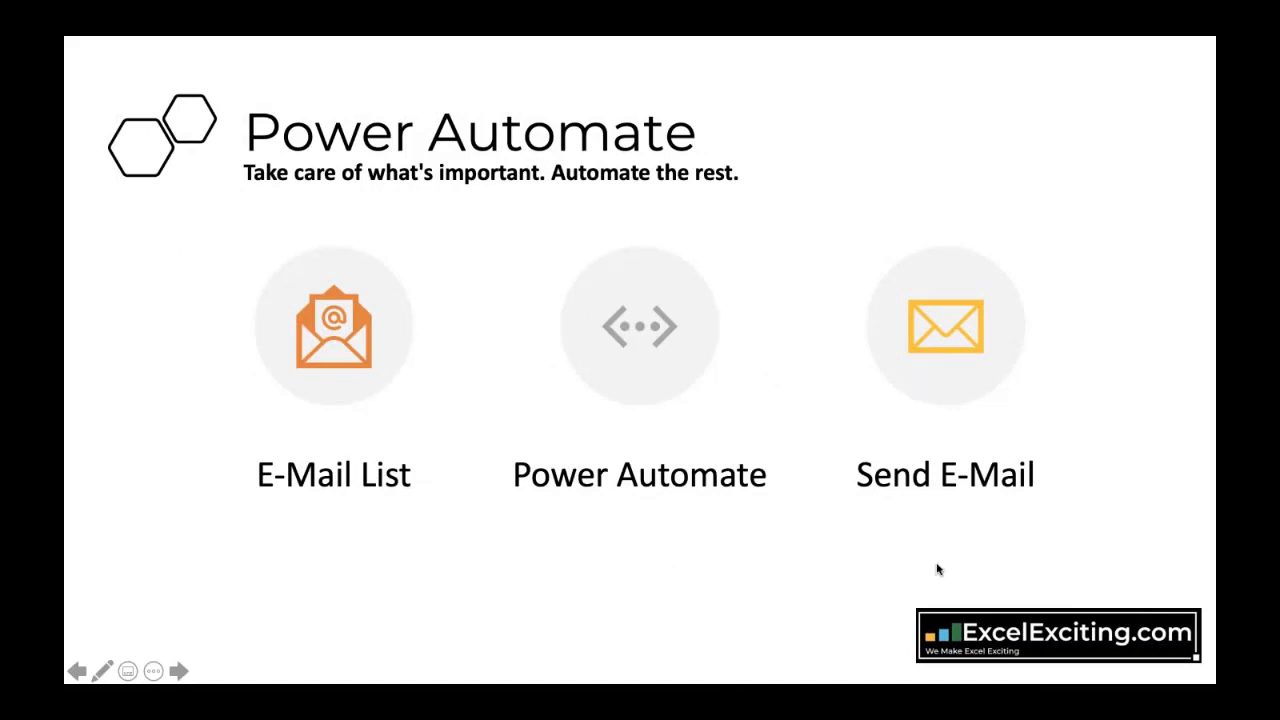
pyautogui.hotkey('ctrl', 'Up')
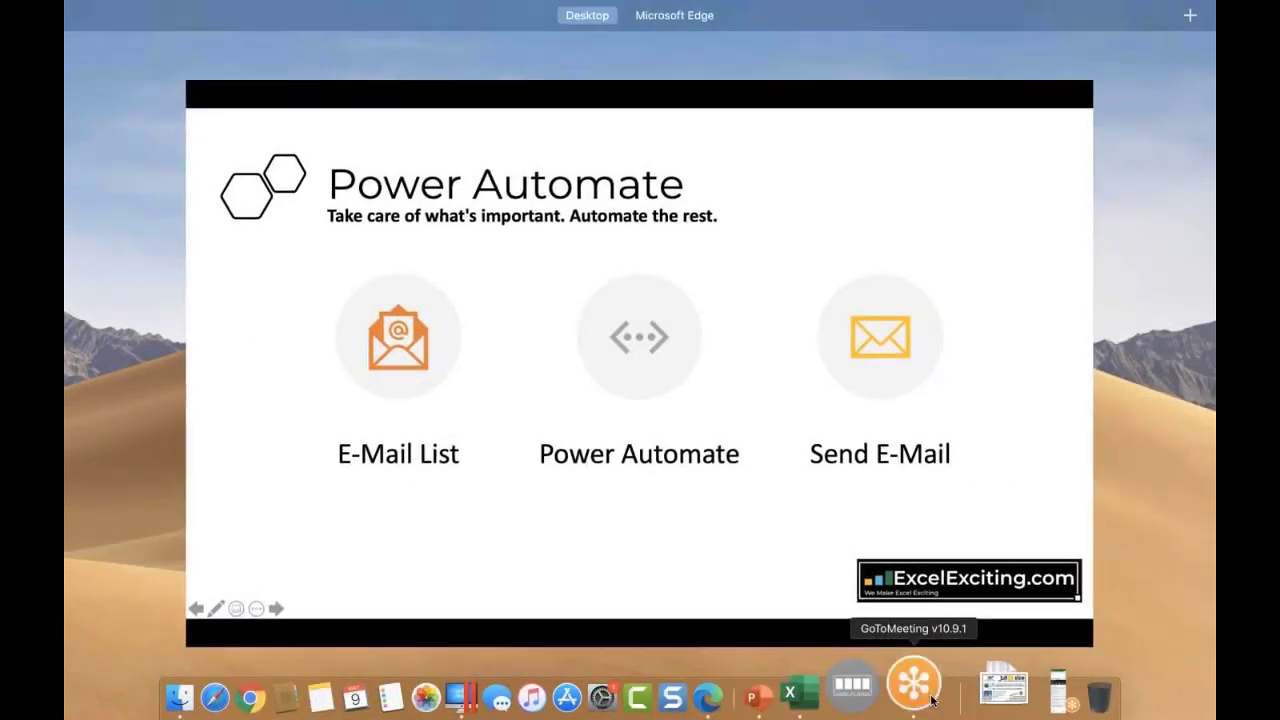
pyautogui.hotkey('ctrl', 'Up')
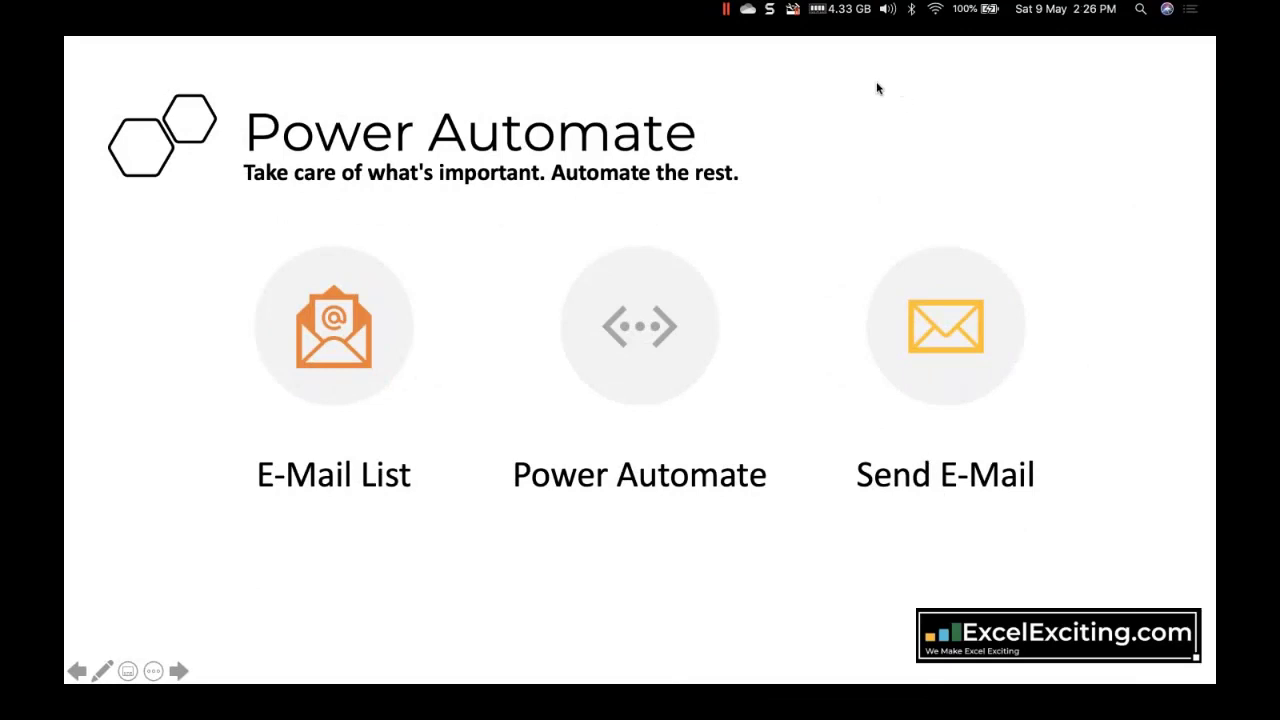
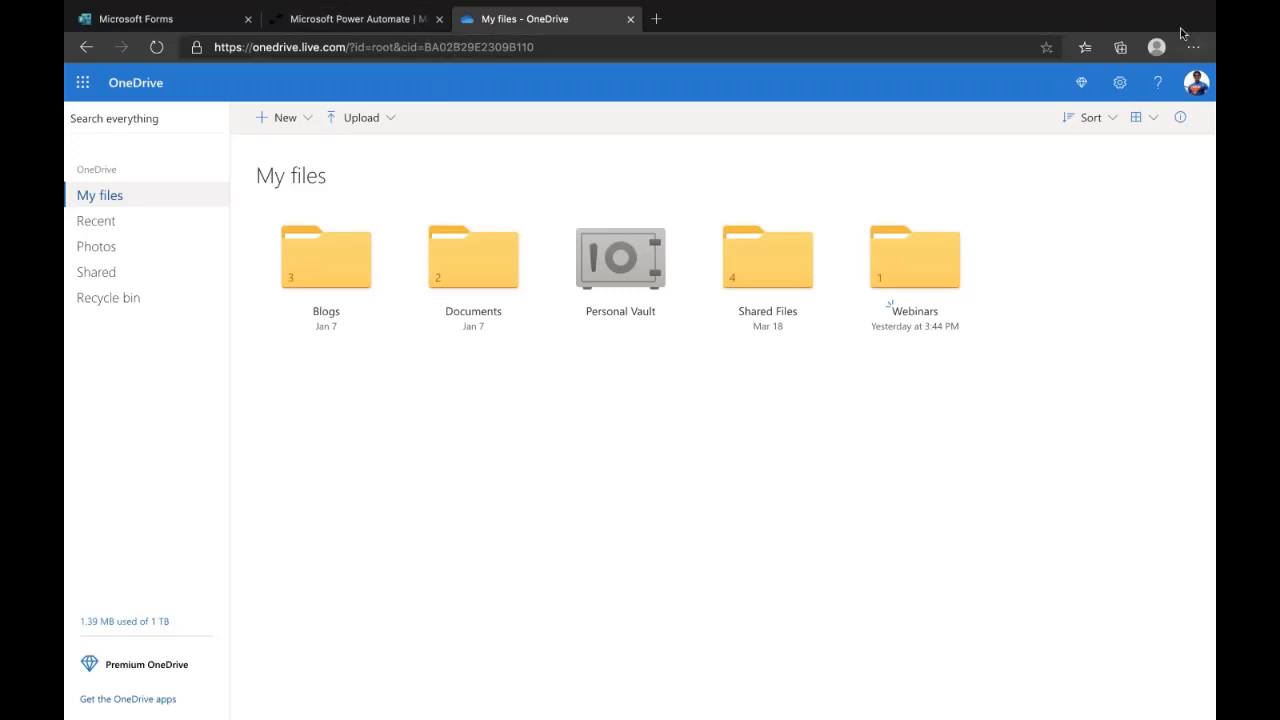
# Take the Edge window out of full screen, move it aside to uncover the desktop files, and open EmailList.xlsx in Excel.
pyautogui.click(111, 27)
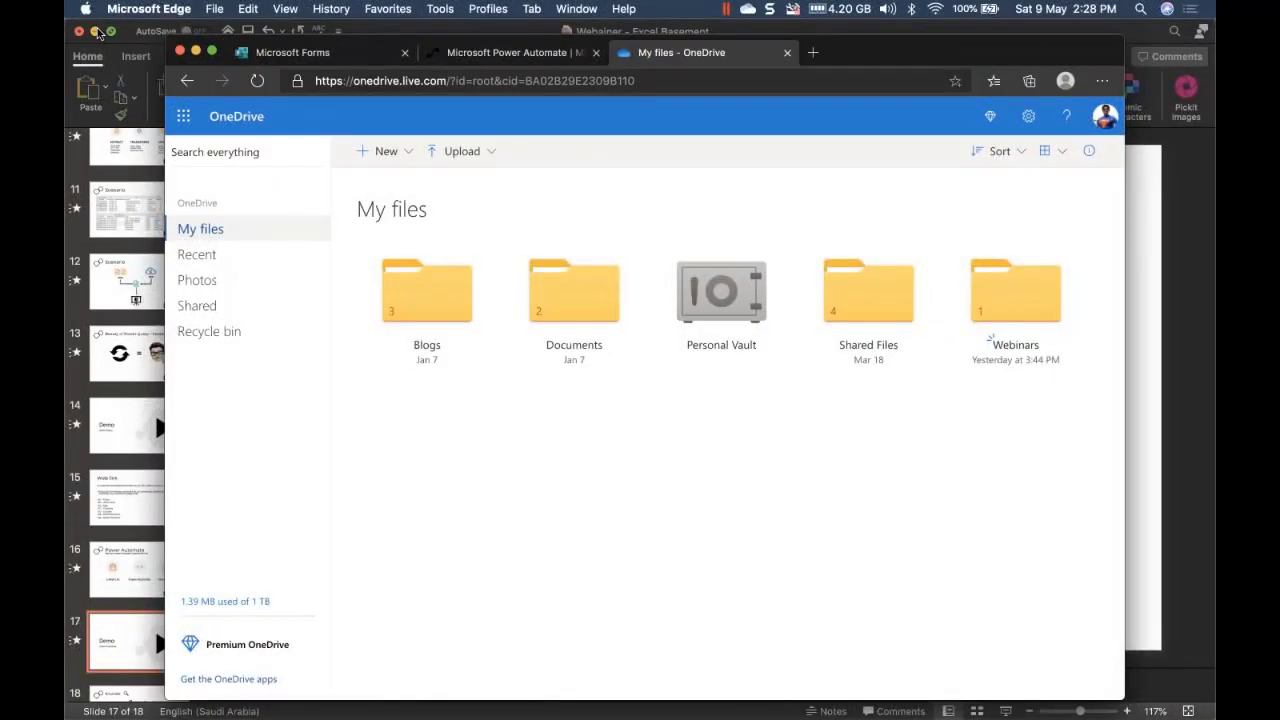
pyautogui.press('super+alt+h')
pyautogui.moveTo(886, 48); pyautogui.dragTo(736, 50)
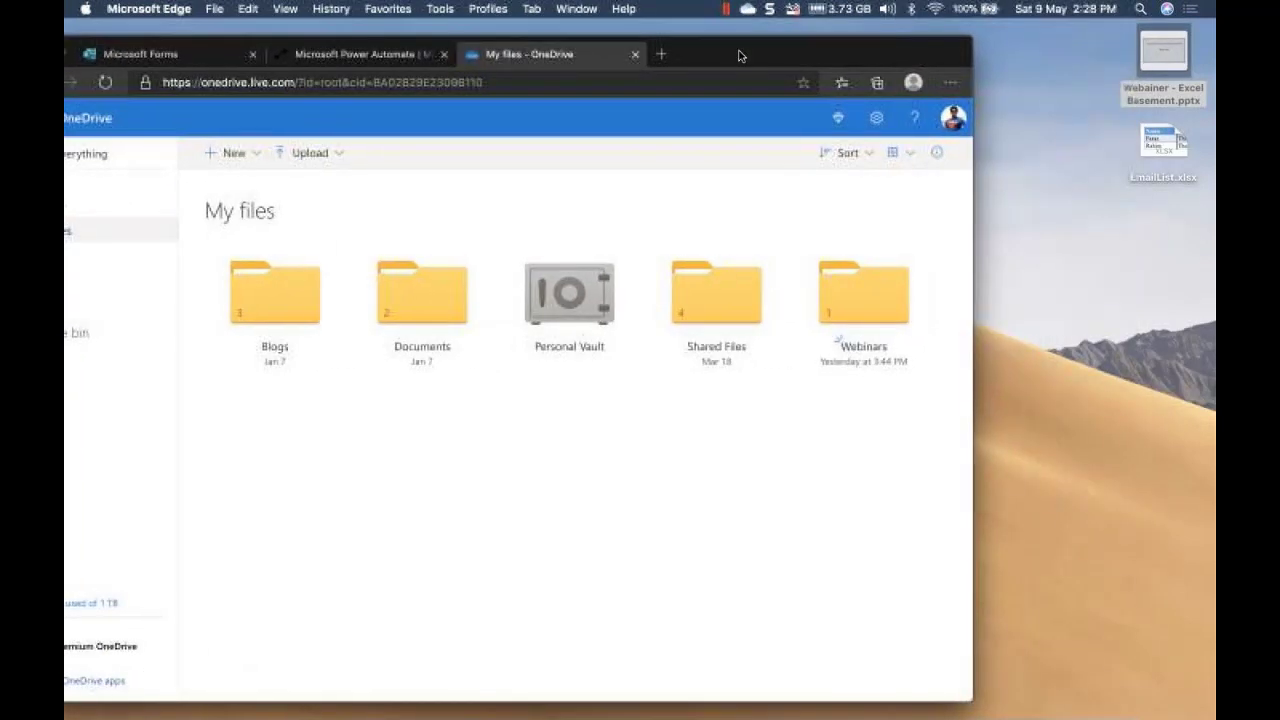
pyautogui.click(1176, 137)
pyautogui.doubleClick(1176, 137)
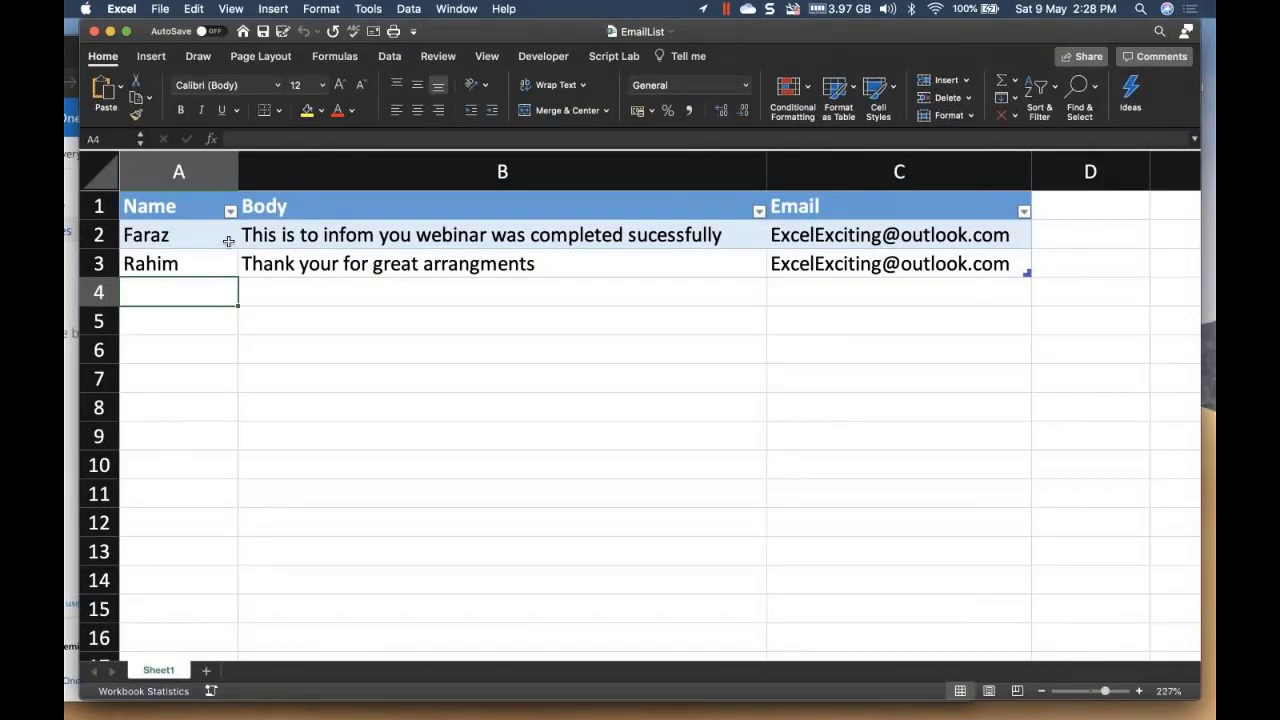
# Correct "infom" to "inform" in the body text of cell B2.
pyautogui.click(228, 236)
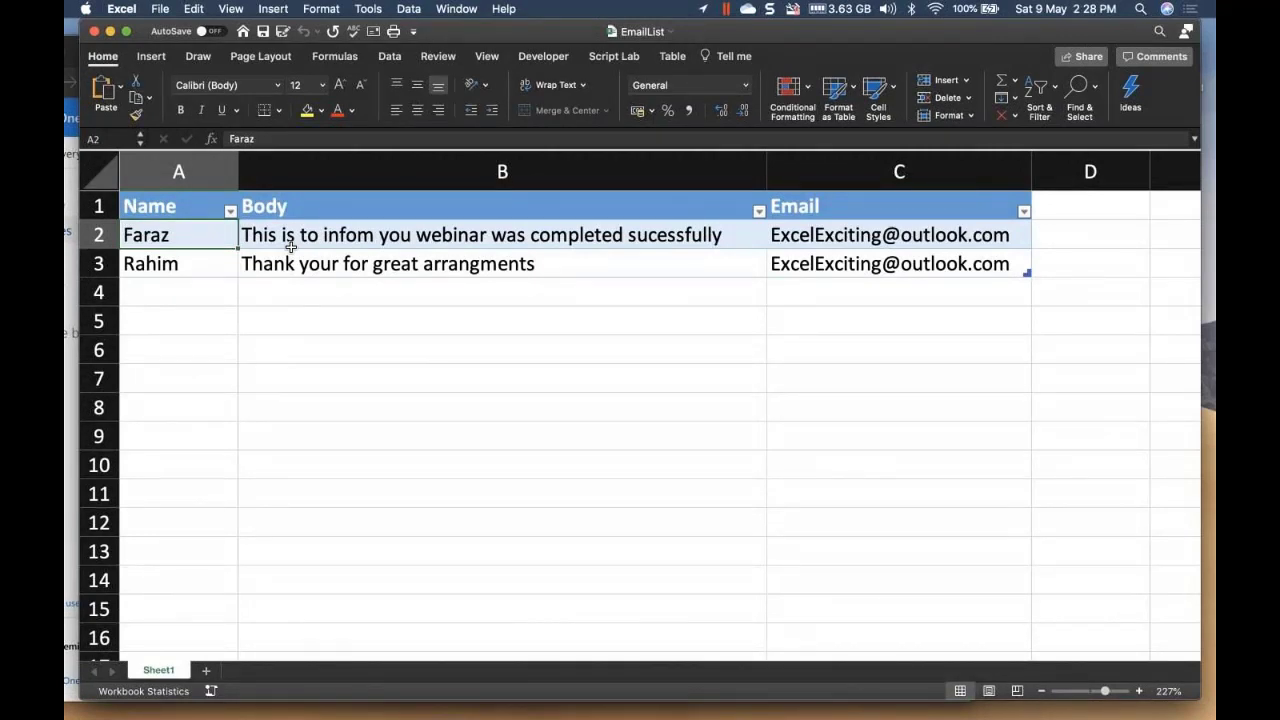
pyautogui.click(338, 244)
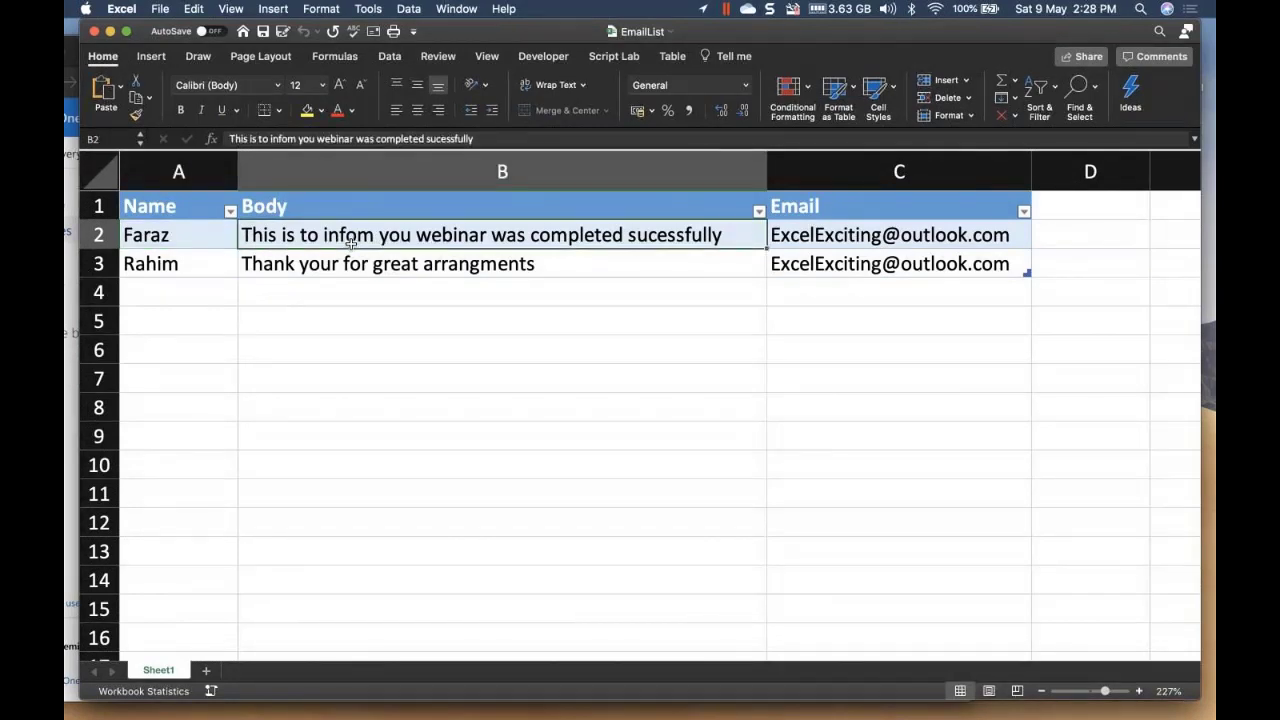
pyautogui.doubleClick(352, 244)
pyautogui.write('r')
pyautogui.doubleClick(358, 265)
pyautogui.press('BackSpace')
pyautogui.write('o')
pyautogui.press('Return')
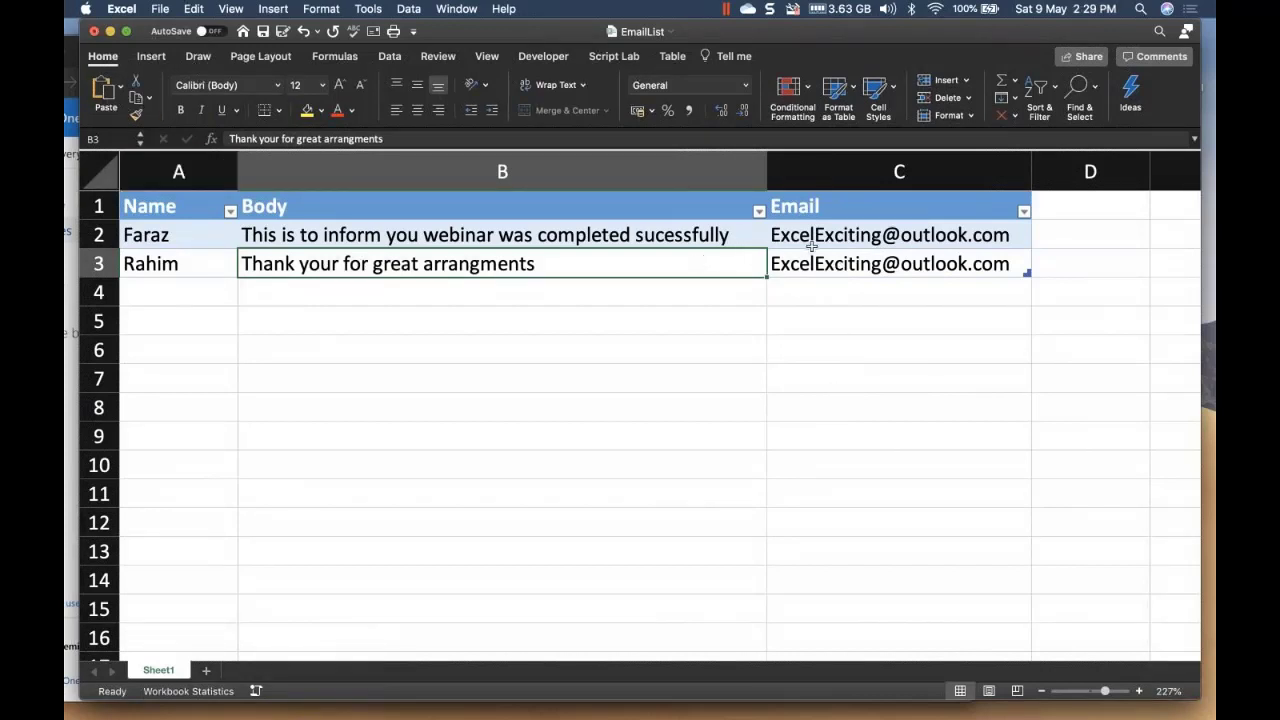
# Go over the Name, Body and Email entries and rename the table as EmailList.
pyautogui.moveTo(512, 232); pyautogui.dragTo(514, 258)
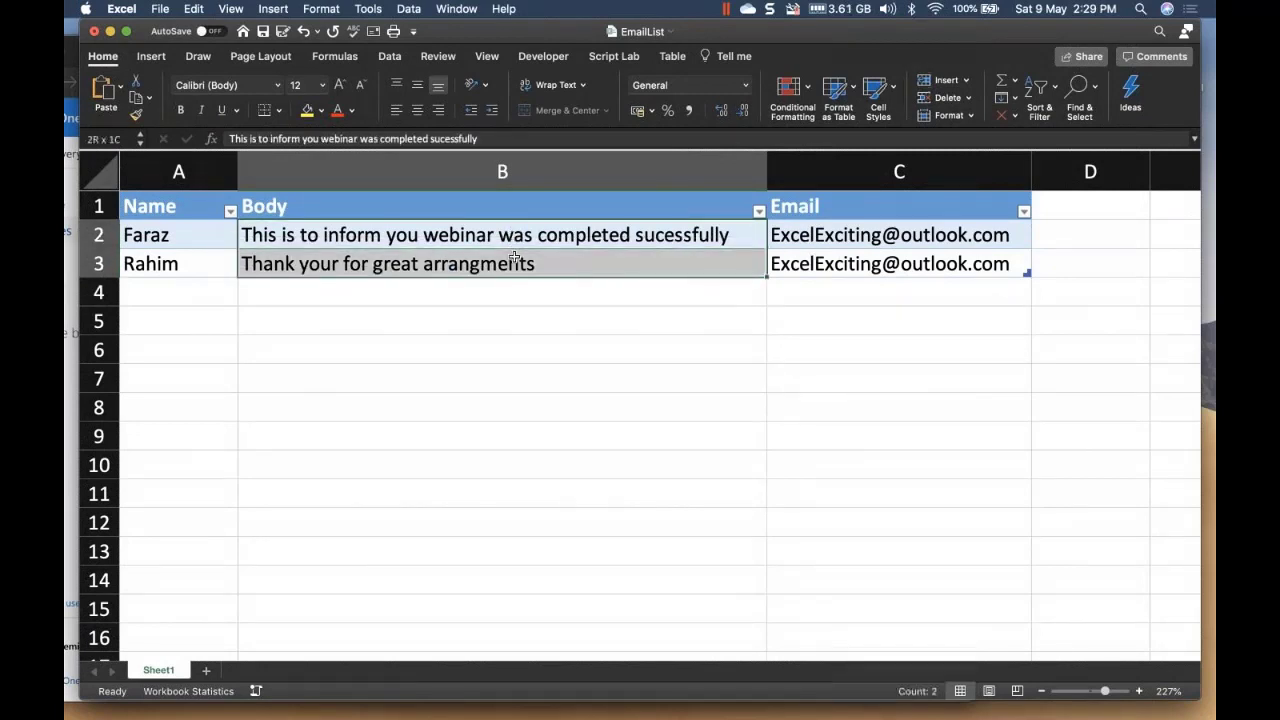
pyautogui.click(214, 238)
pyautogui.moveTo(197, 234)
pyautogui.mouseDown()
pyautogui.moveTo(194, 263)
pyautogui.moveTo(197, 234)
pyautogui.mouseUp()
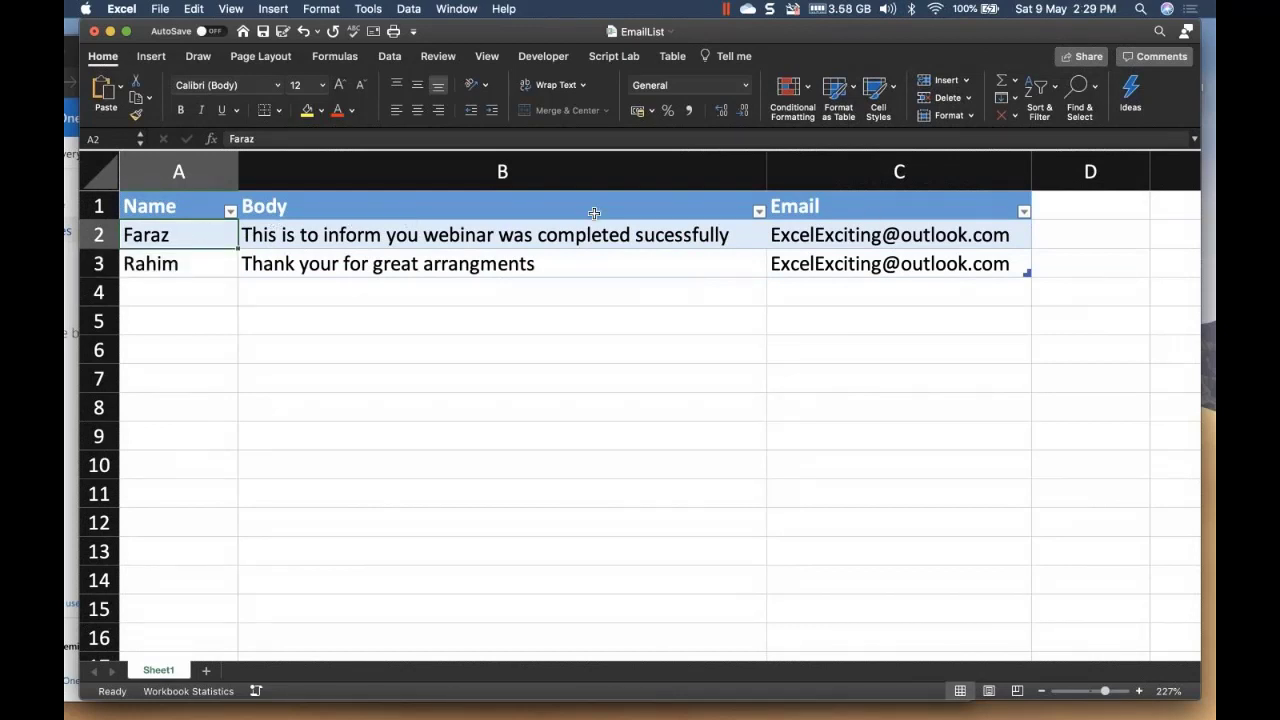
pyautogui.click(870, 233)
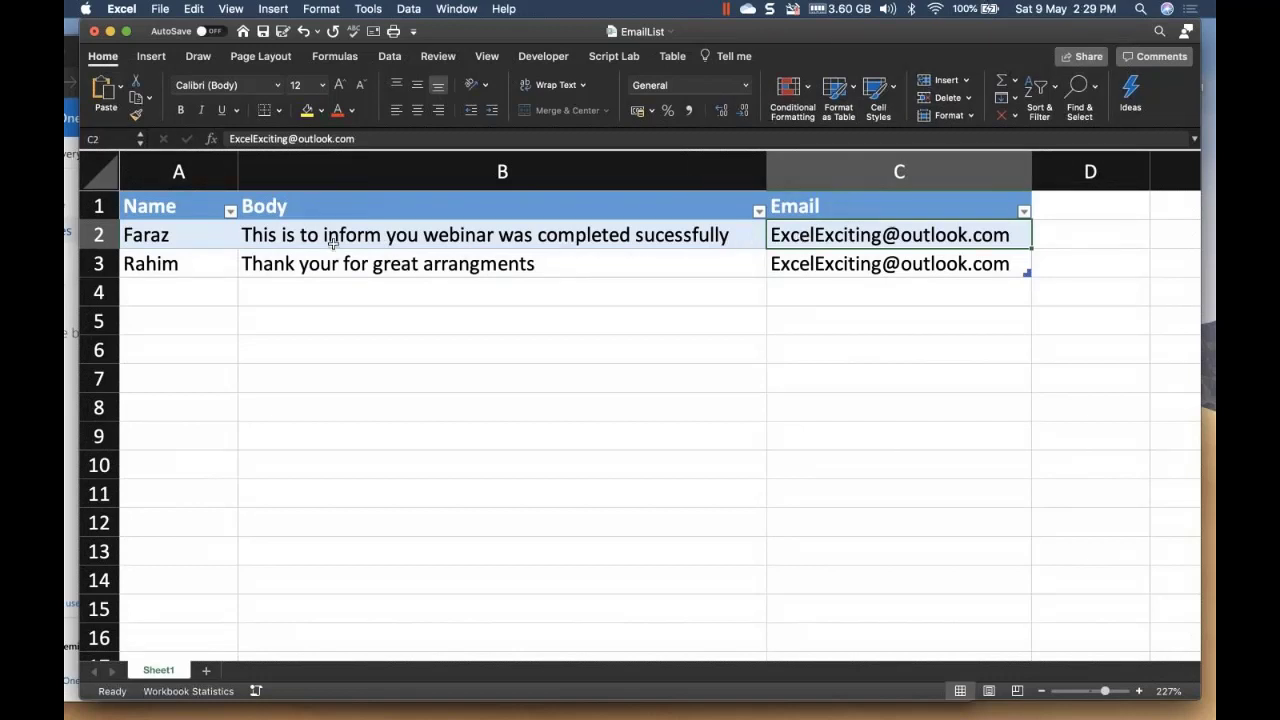
pyautogui.click(286, 230)
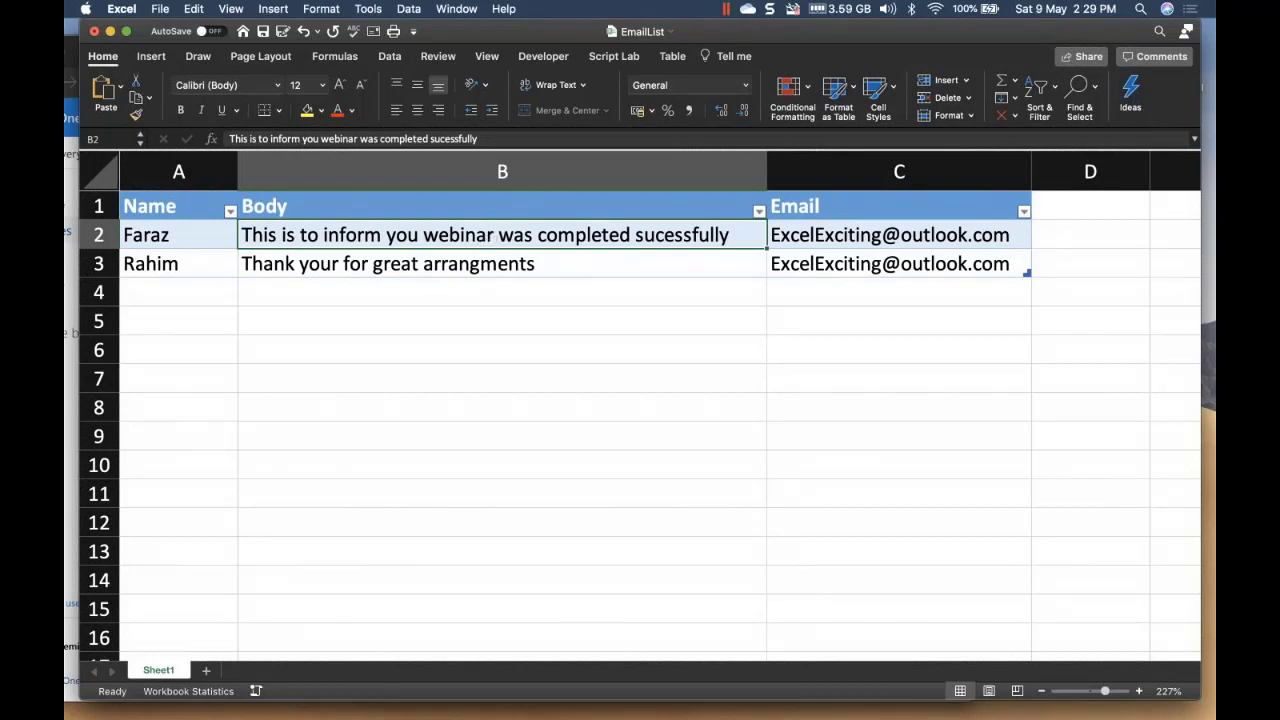
pyautogui.click(676, 57)
pyautogui.click(112, 110)
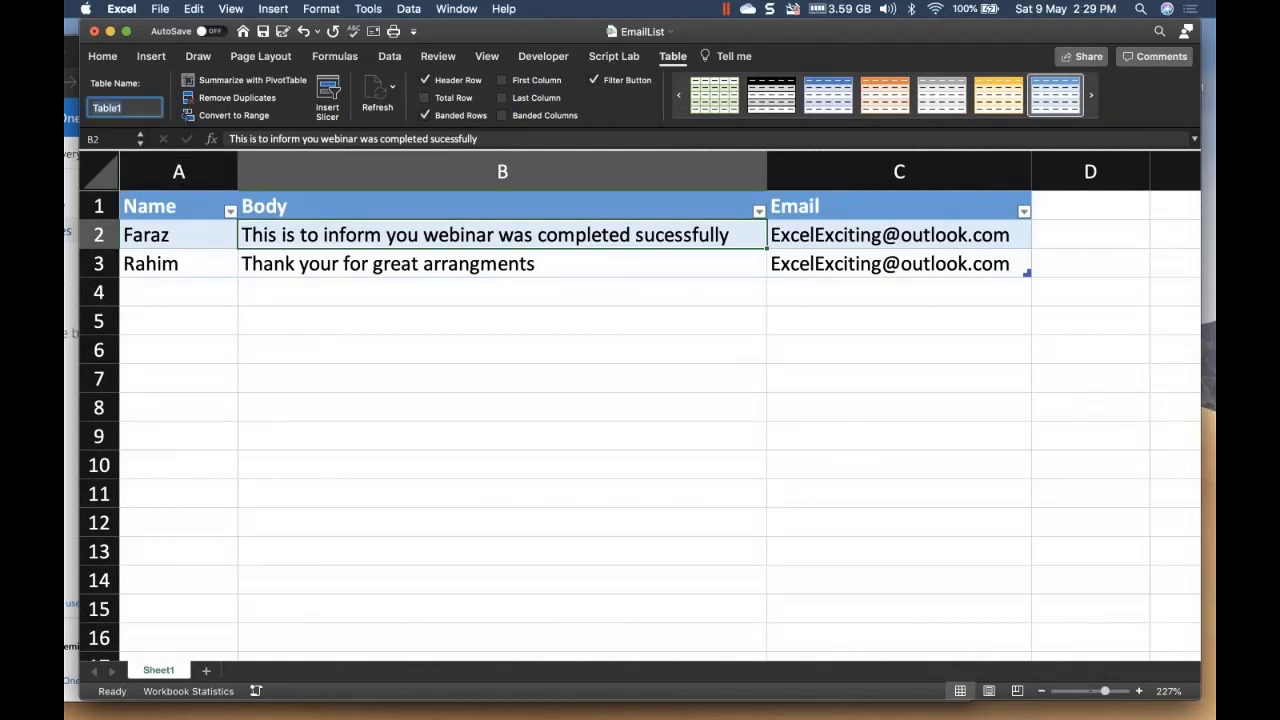
pyautogui.write('EmailList')
pyautogui.press('Return')
# Close the EmailList workbook with its changes saved and upload EmailList.xlsx from the desktop to My files in OneDrive.
pyautogui.click(94, 33)
pyautogui.click(768, 124)
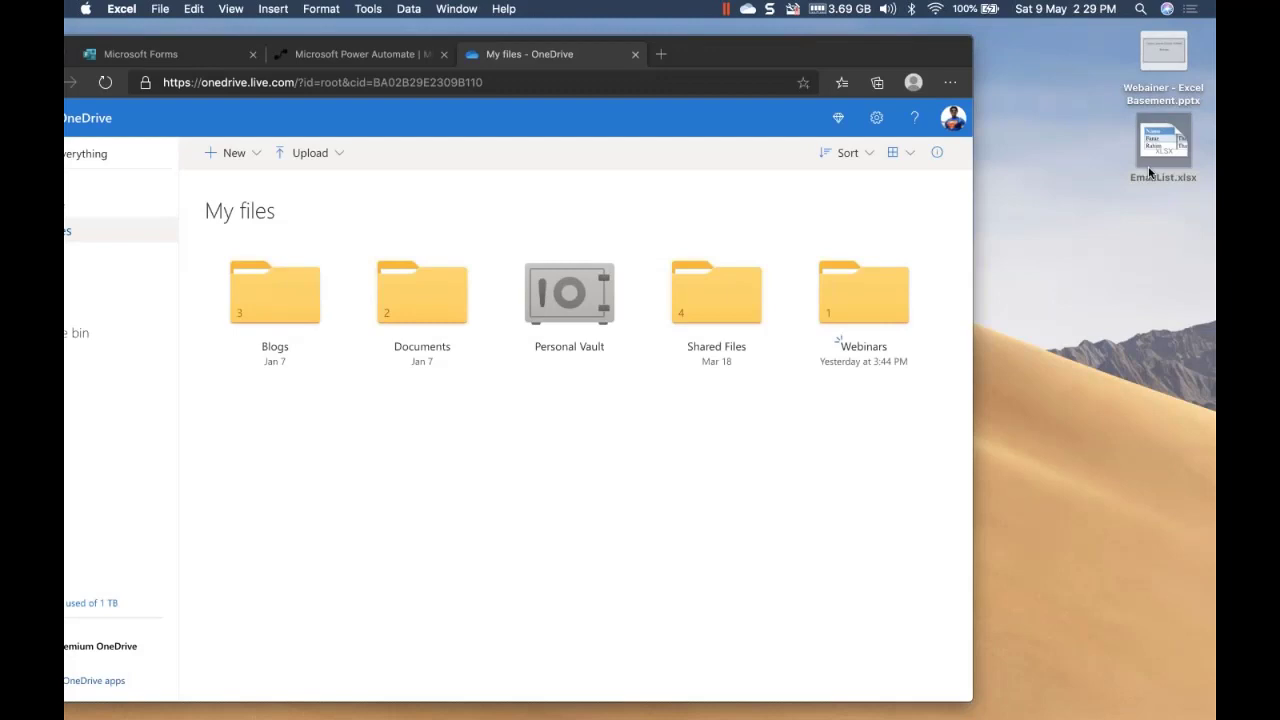
pyautogui.click(1163, 143)
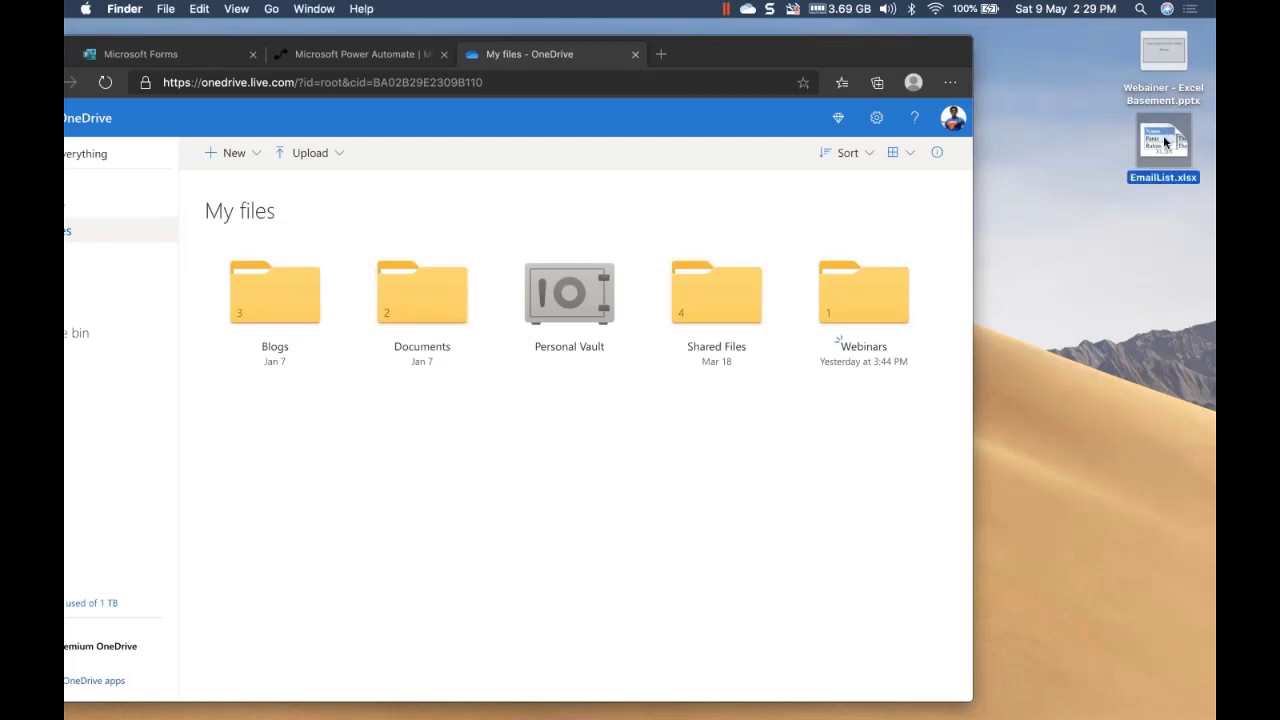
pyautogui.moveTo(1163, 143); pyautogui.dragTo(455, 460)
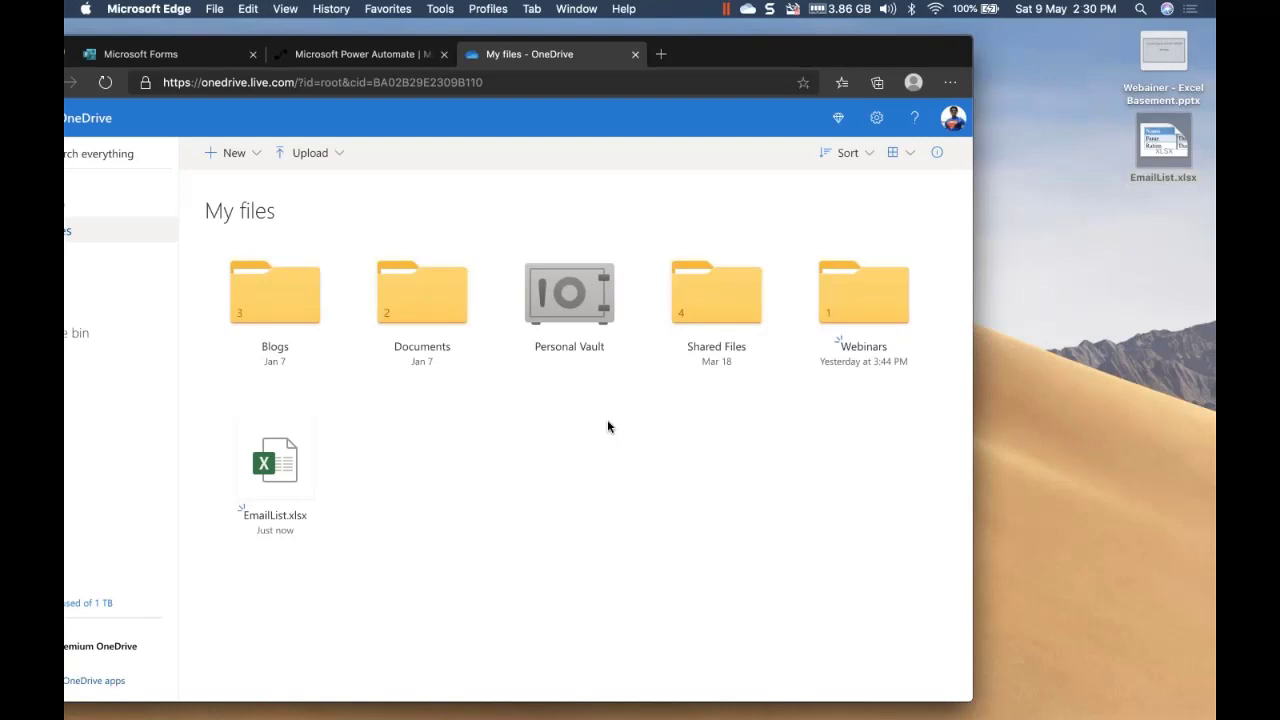
# Check the version history of the uploaded EmailList.xlsx in OneDrive and close its browser page.
pyautogui.click(334, 424)
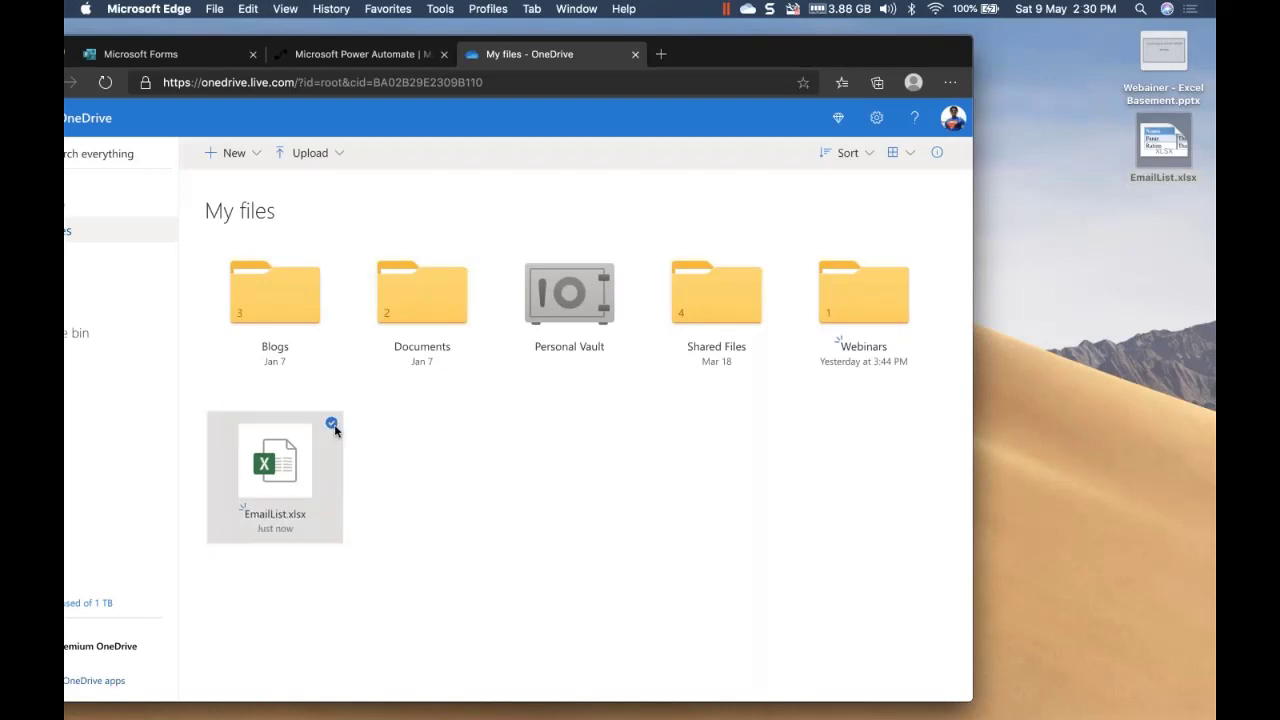
pyautogui.click(770, 155)
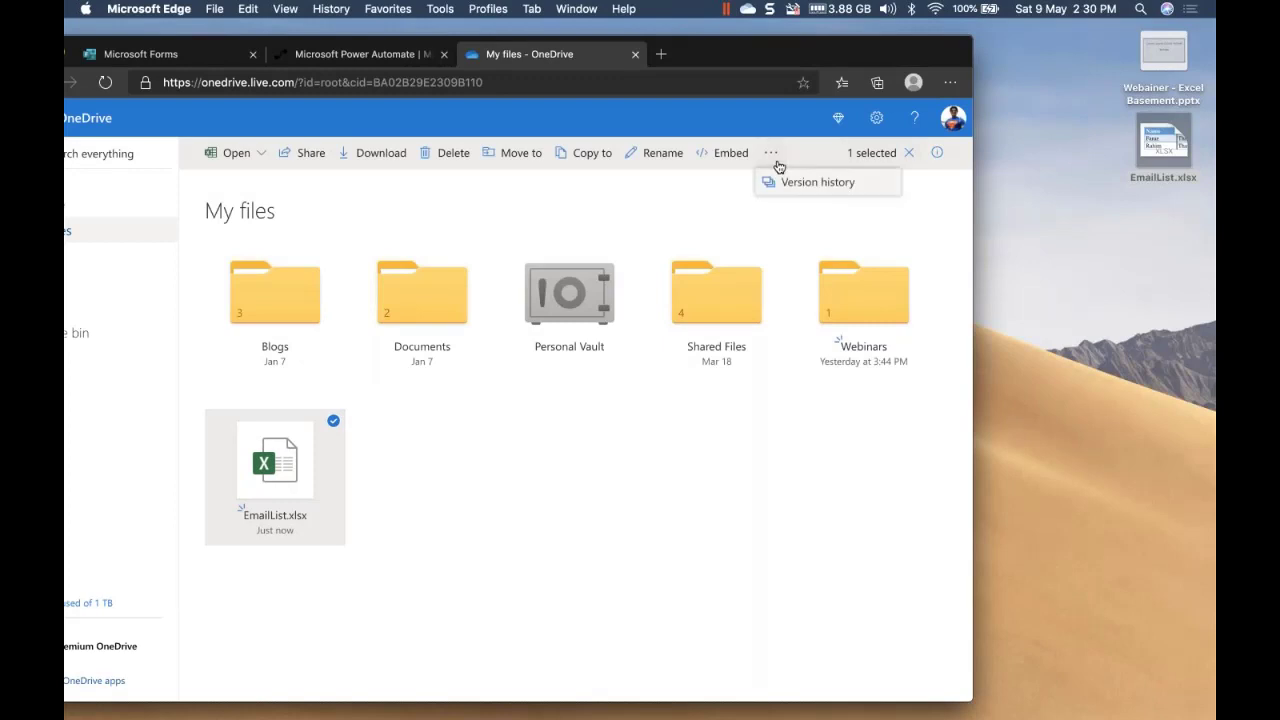
pyautogui.click(818, 182)
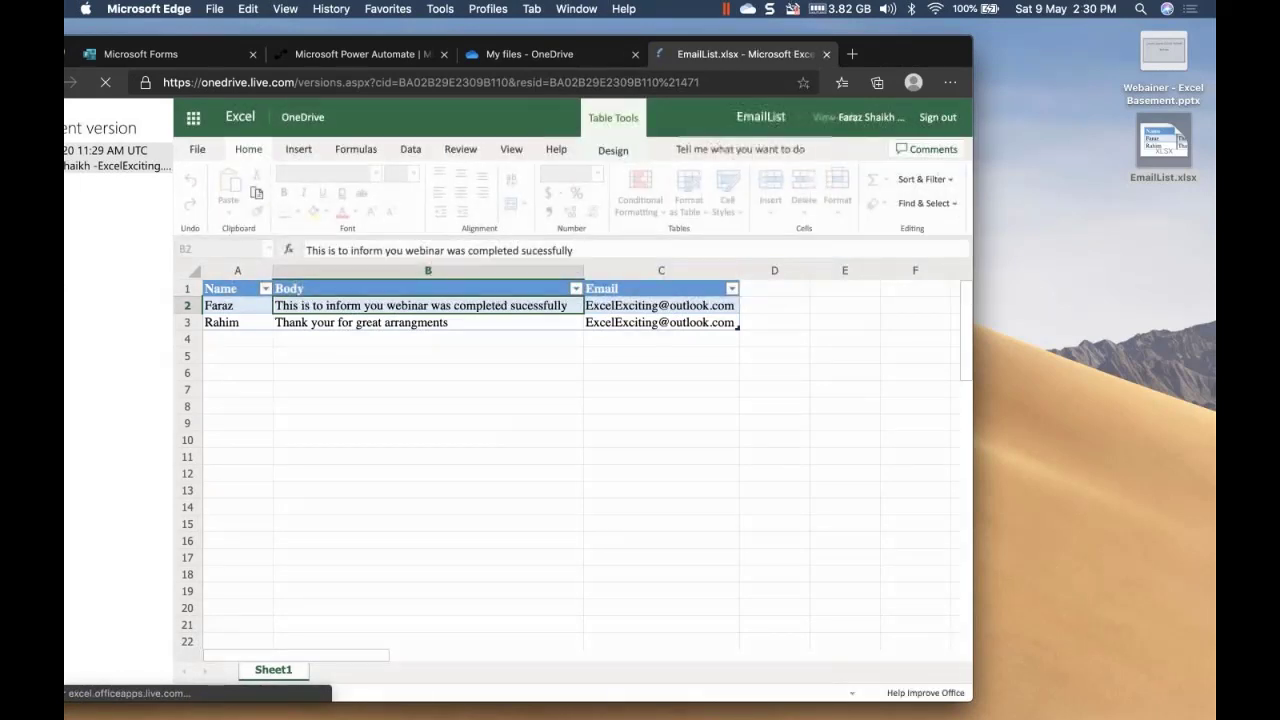
pyautogui.moveTo(886, 55); pyautogui.dragTo(1027, 43)
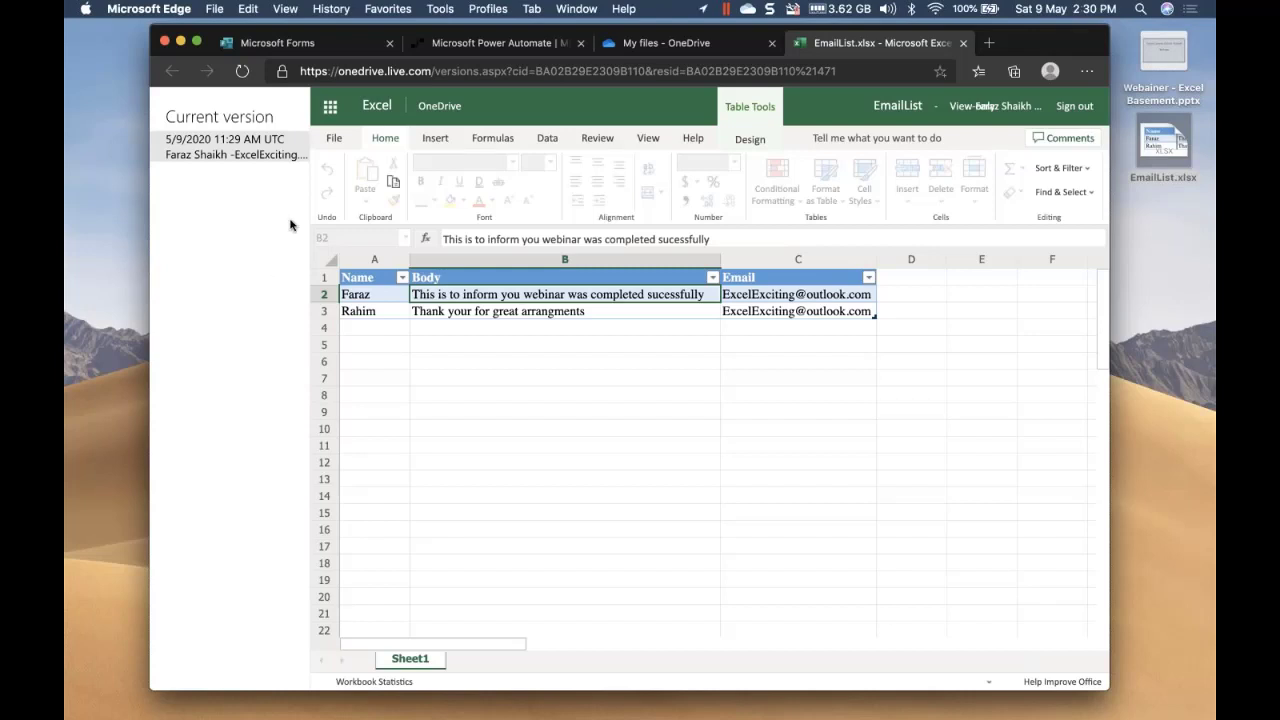
pyautogui.click(962, 45)
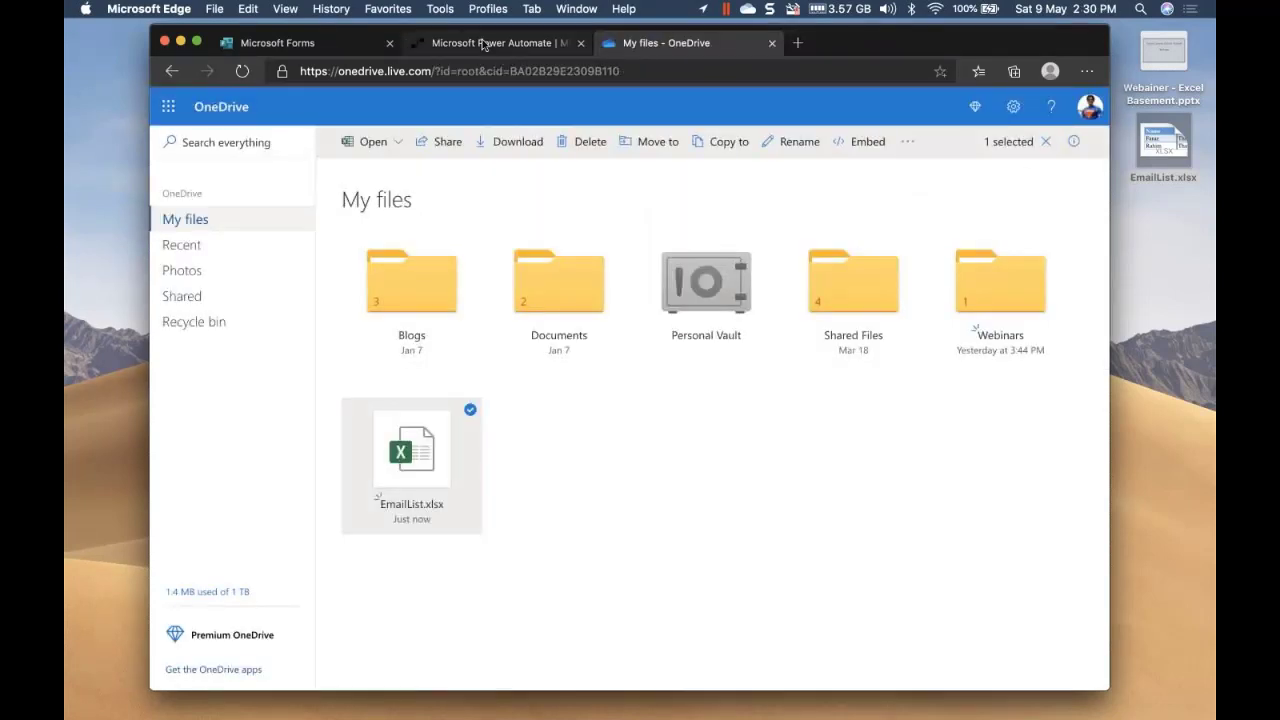
# Show the Power Automate home page with its app launcher and switch to the Microsoft Forms survey responses.
pyautogui.click(482, 44)
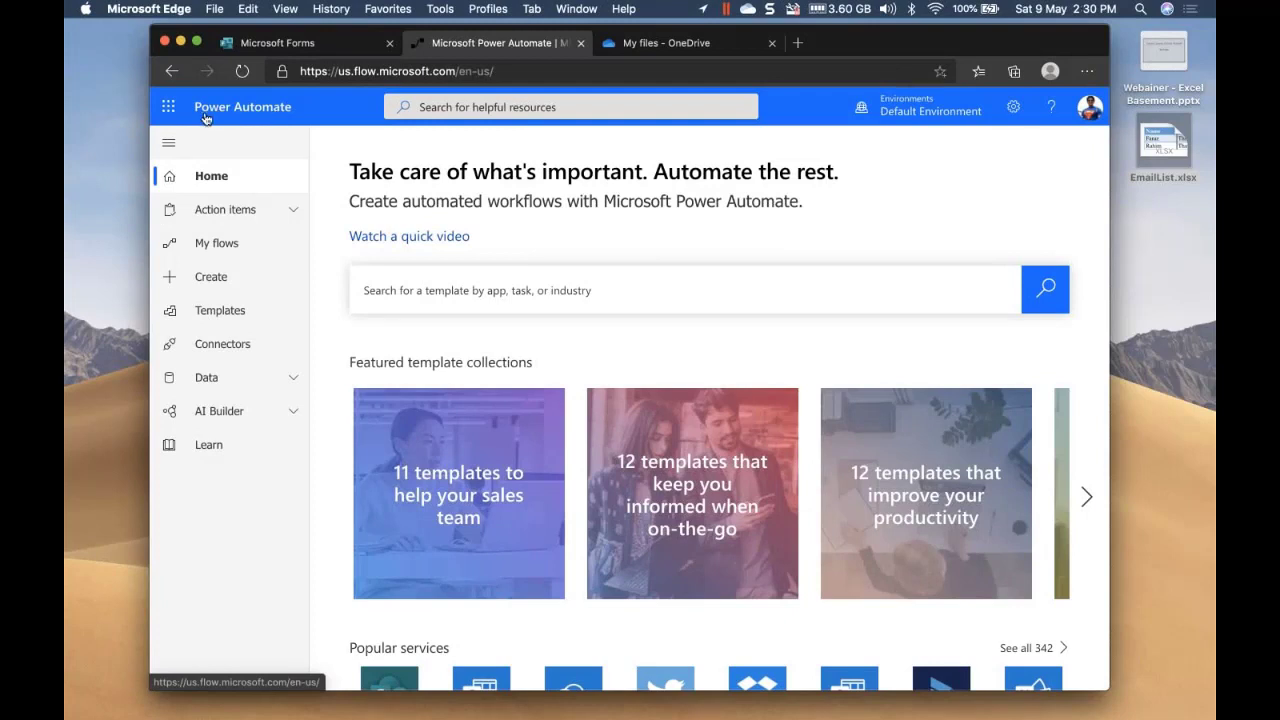
pyautogui.click(172, 120)
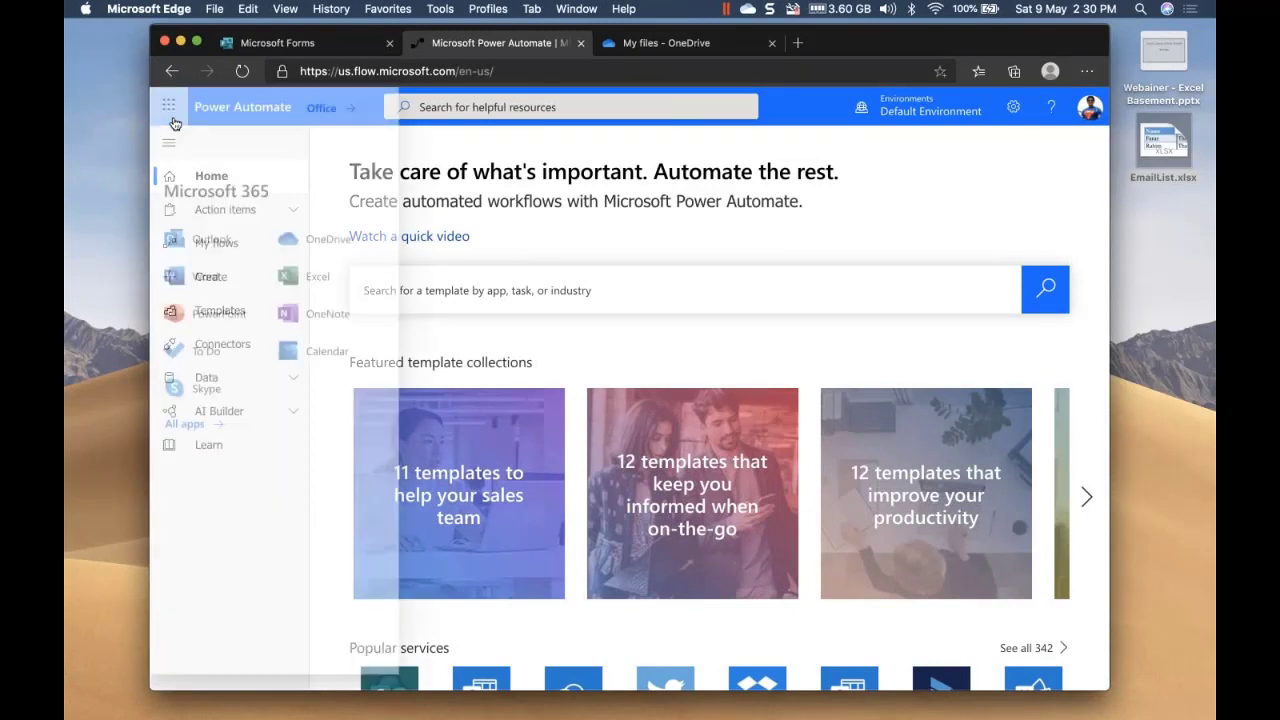
pyautogui.click(292, 43)
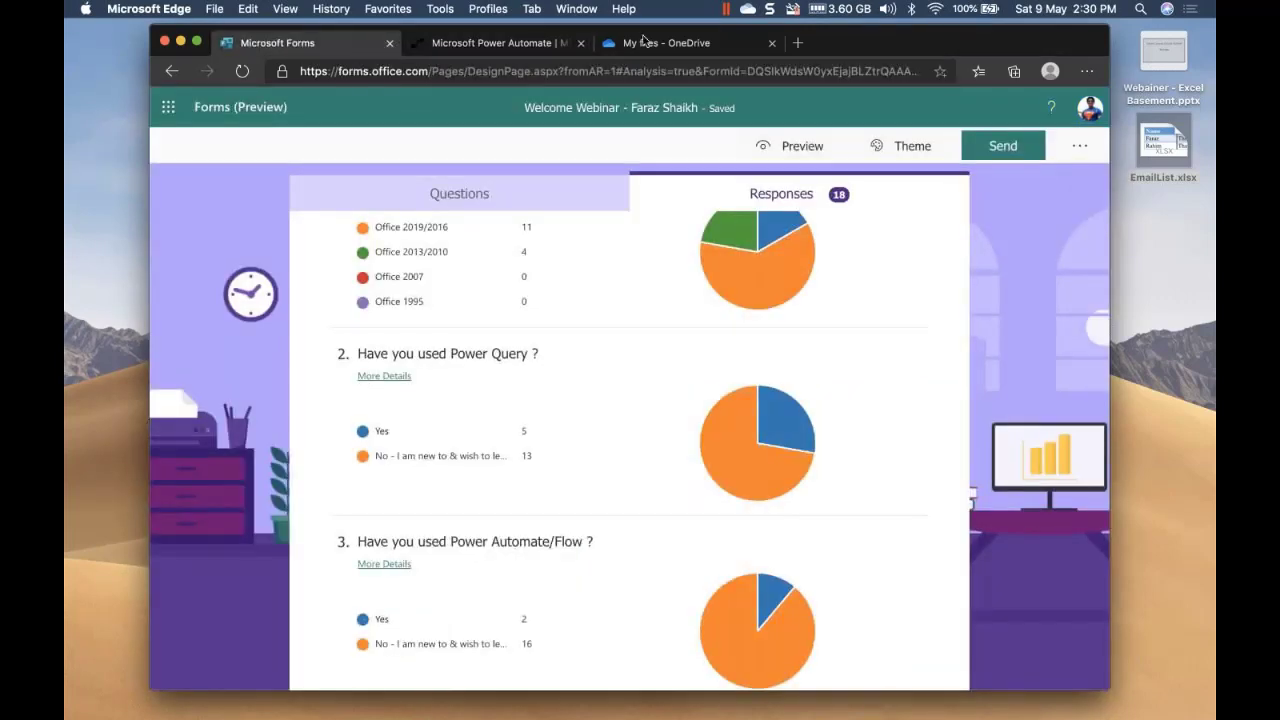
# Open outlook.live.com/mail/0/ in a new browser page and launch Flow from the complete list of Microsoft 365 apps.
pyautogui.click(796, 43)
pyautogui.write('outlook.live.com/mail/0/')
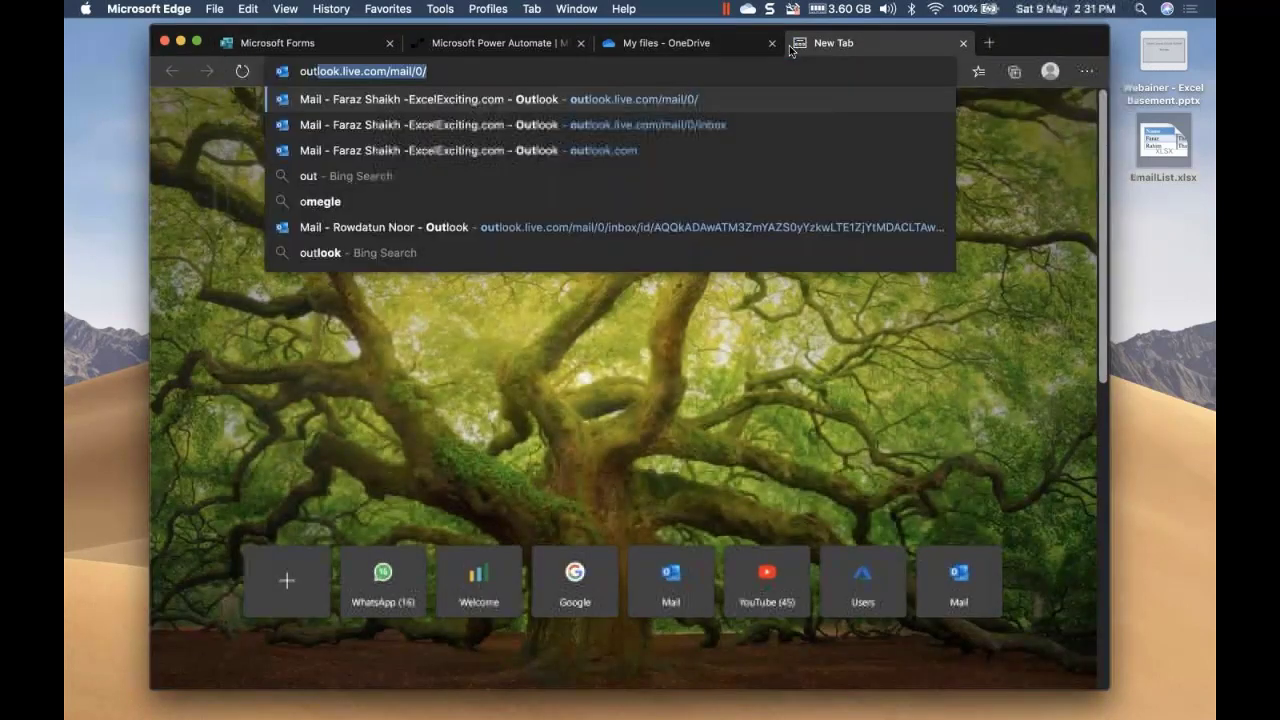
pyautogui.press('Return')
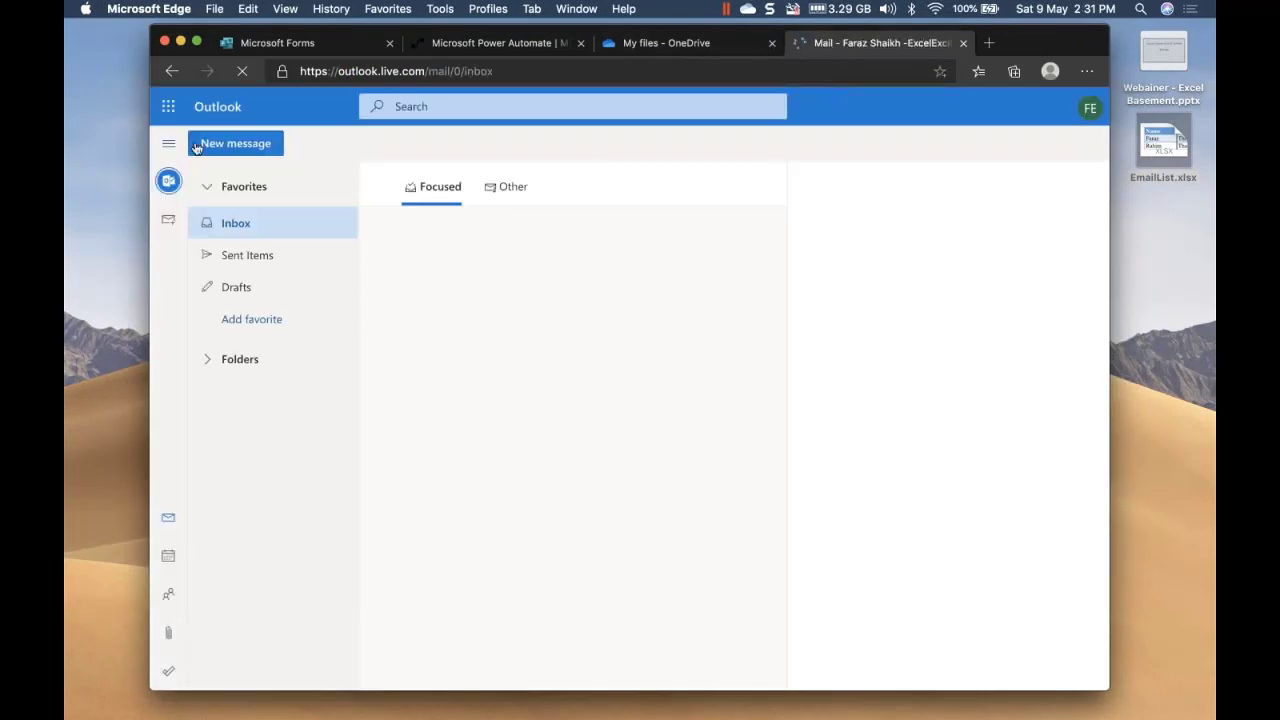
pyautogui.click(169, 106)
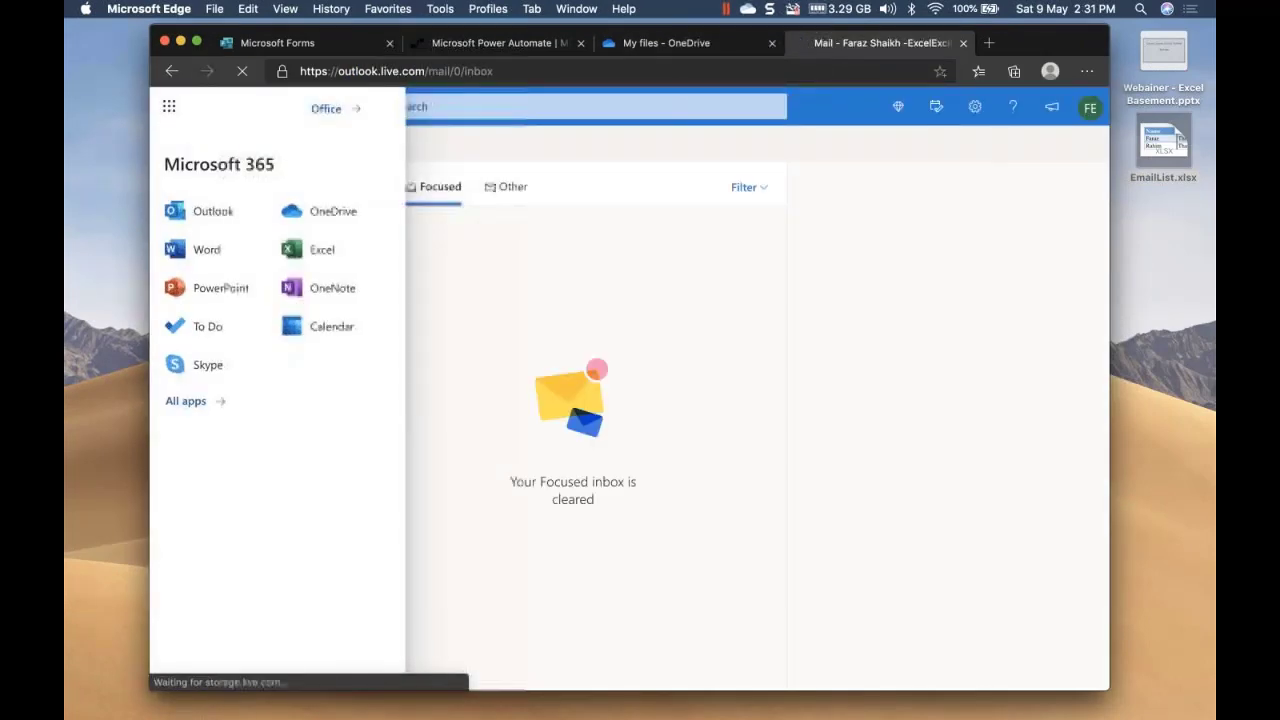
pyautogui.click(190, 401)
pyautogui.click(222, 301)
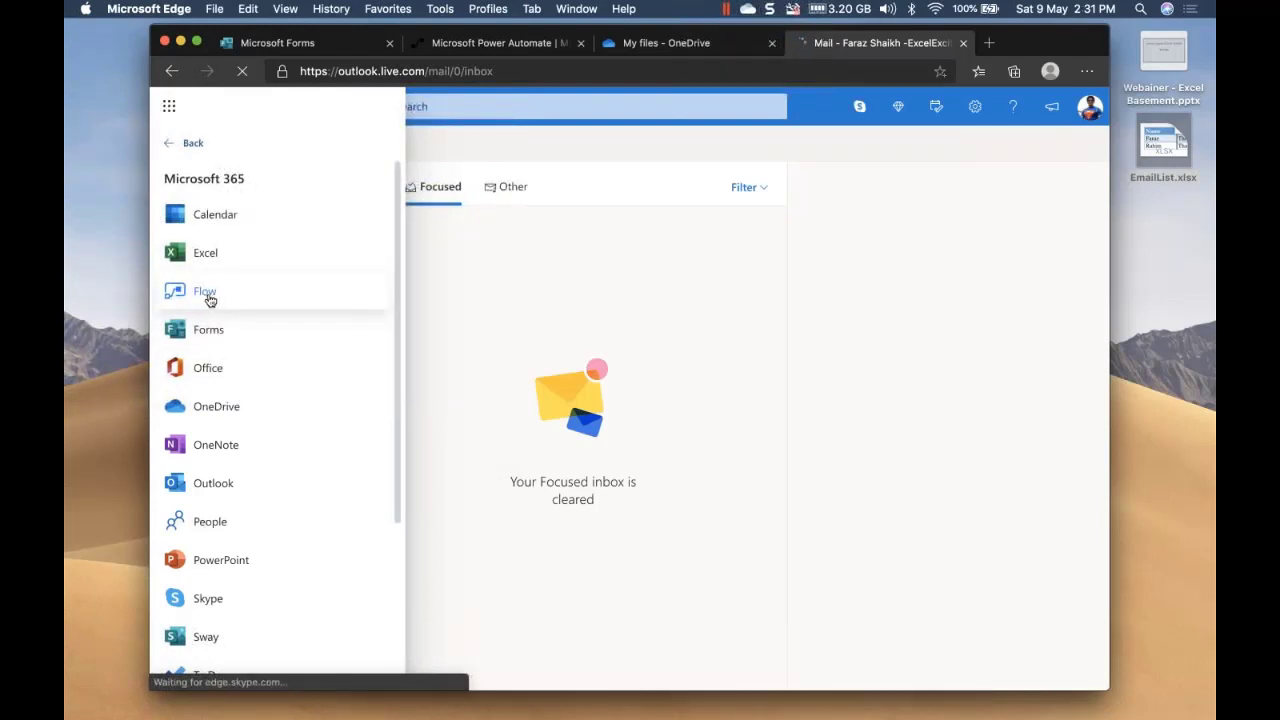
# Close the OneDrive My files page and return to the Power Automate home page.
pyautogui.click(649, 42)
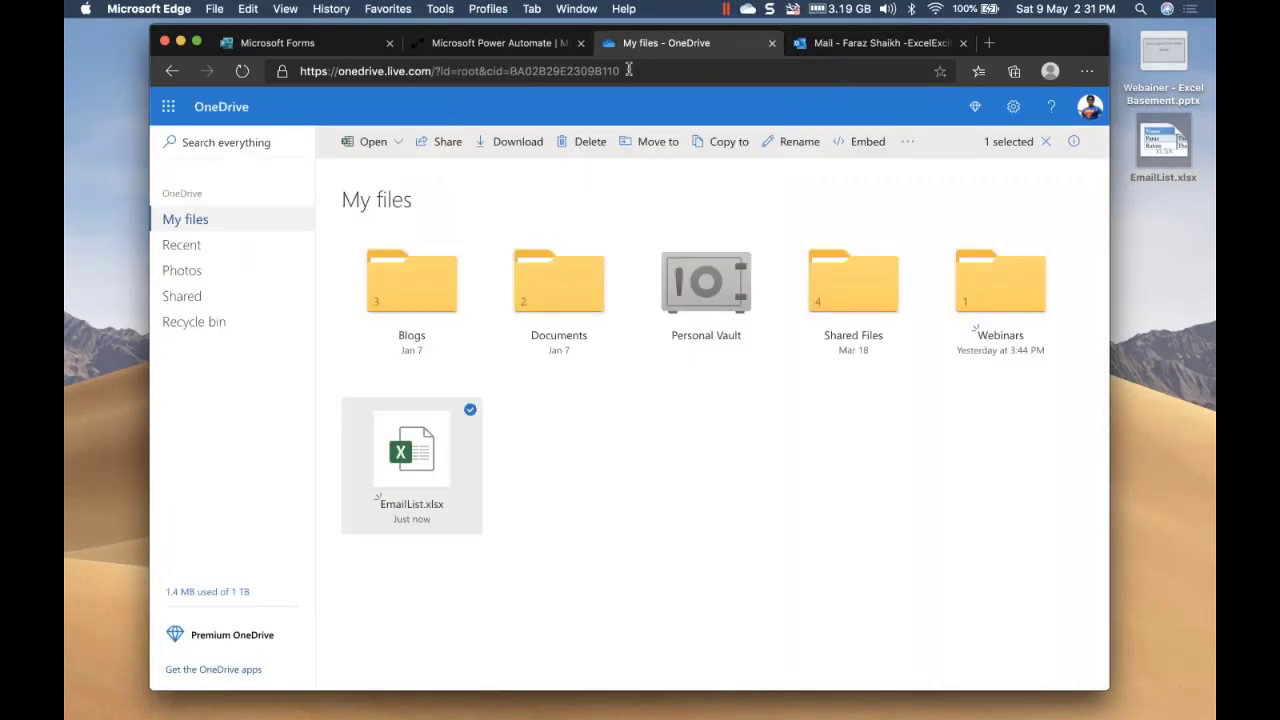
pyautogui.click(771, 44)
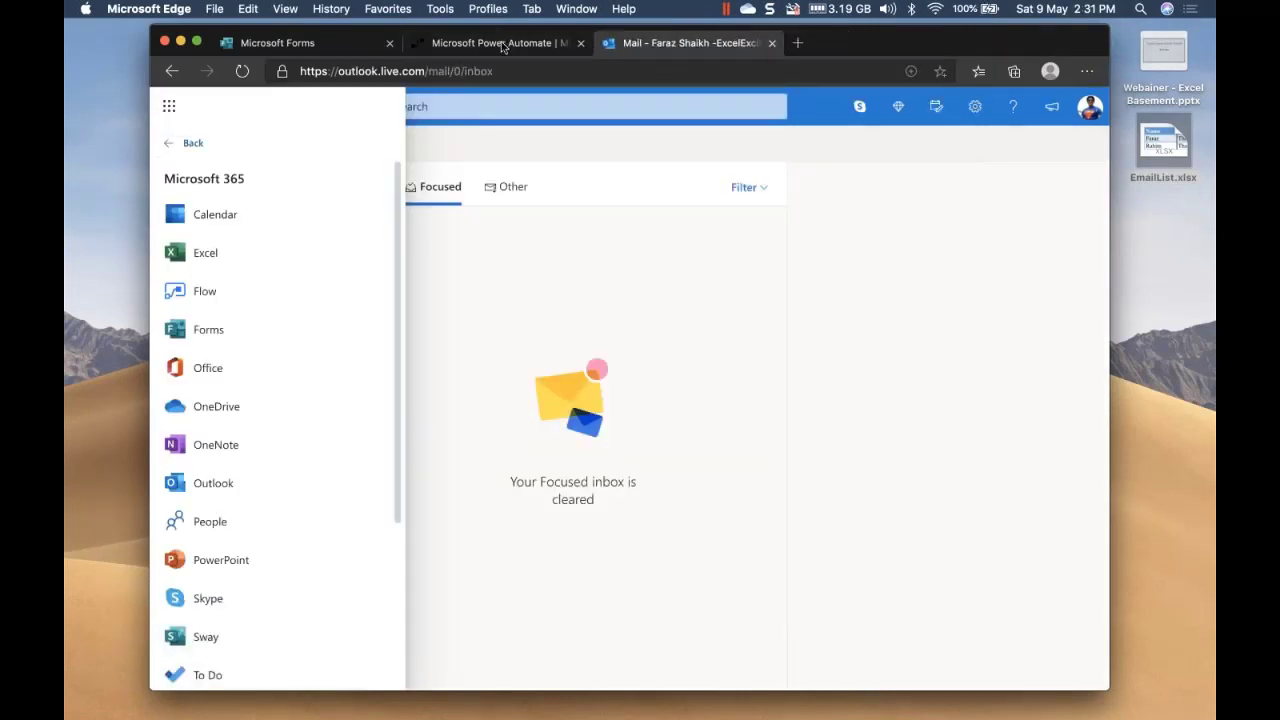
pyautogui.click(502, 45)
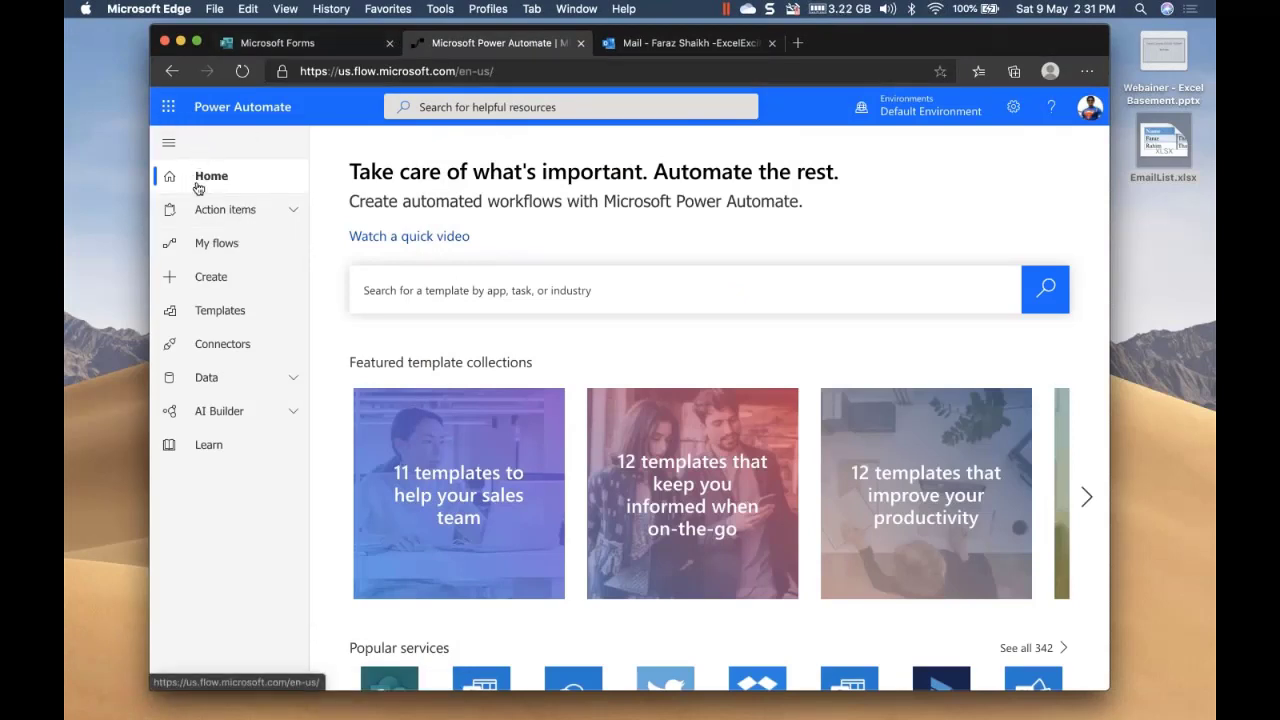
# Examine the Power Automate home page, including its template search, featured template collections and popular services.
pyautogui.click(480, 106)
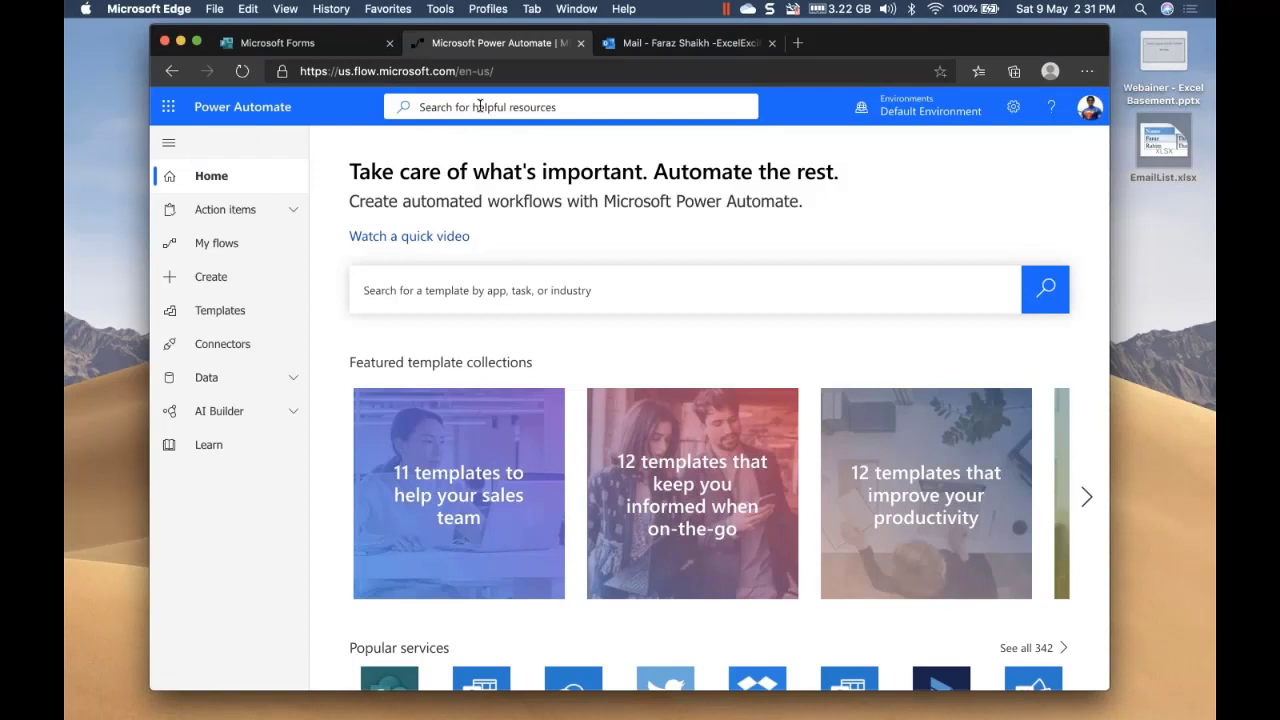
pyautogui.click(482, 287)
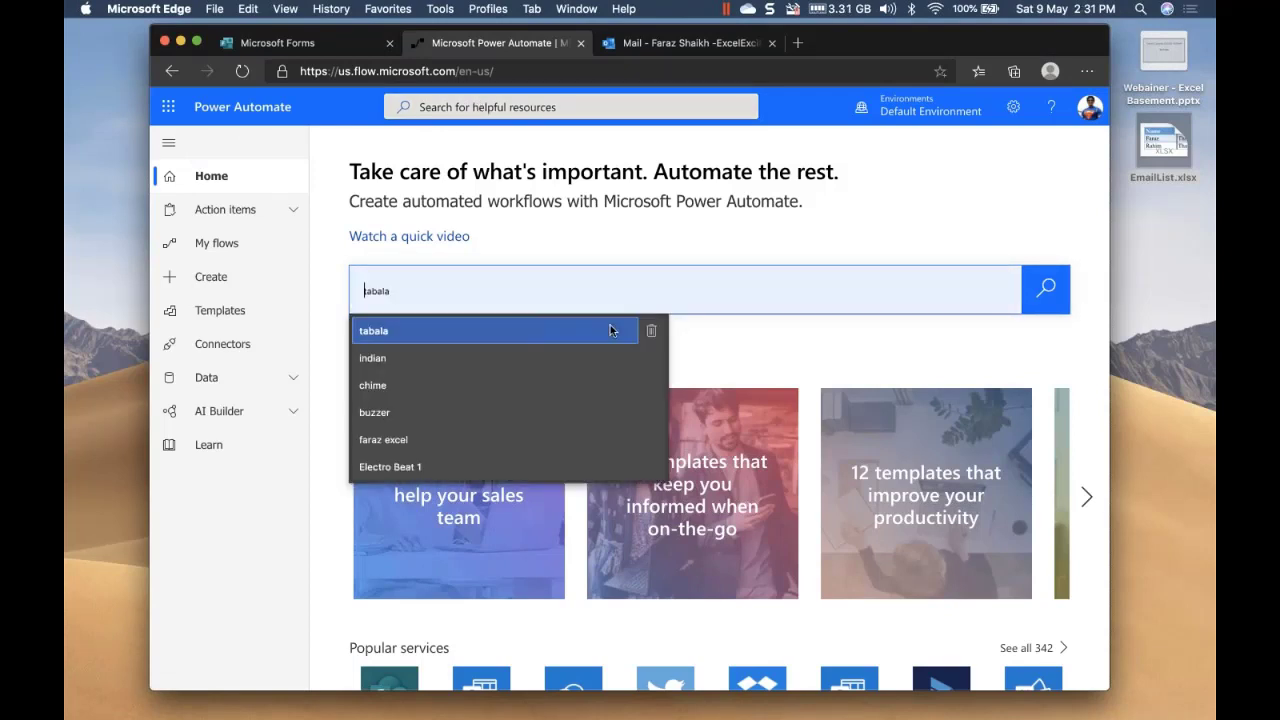
pyautogui.click(774, 360)
pyautogui.scroll(-5, 774, 360)
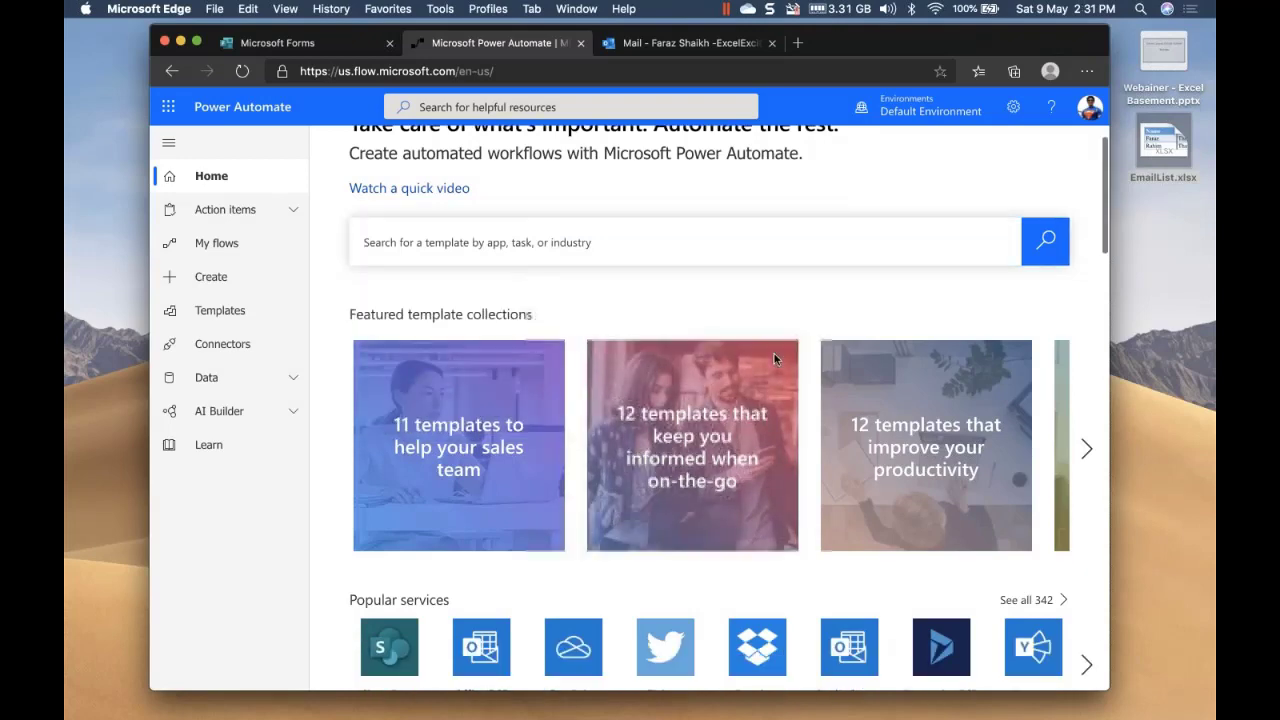
pyautogui.scroll(1, 774, 360)
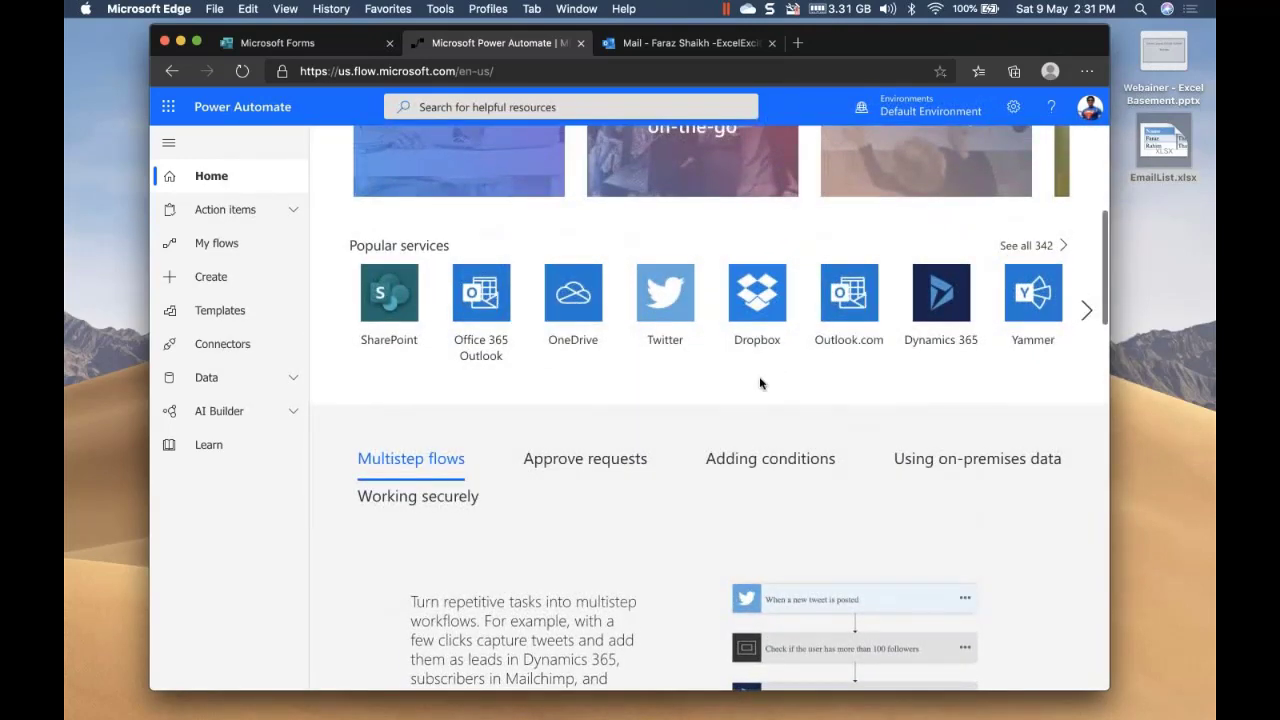
pyautogui.scroll(-1, 762, 375)
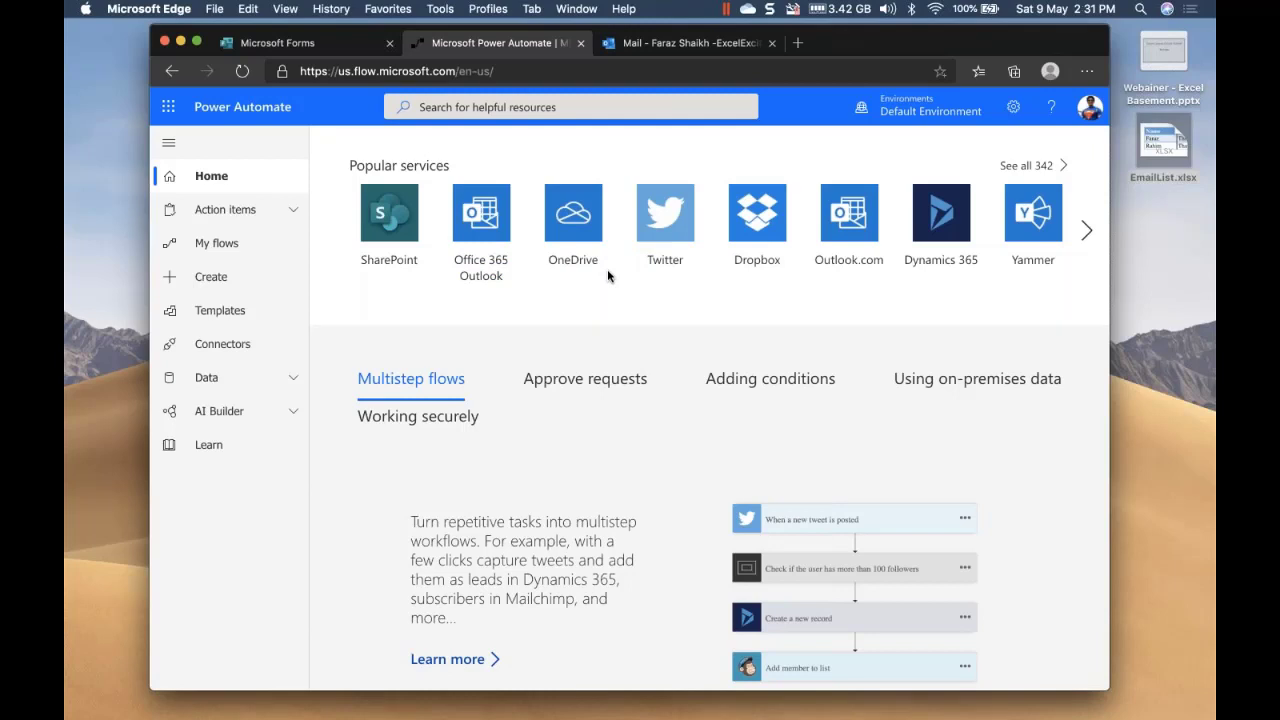
pyautogui.scroll(1, 607, 269)
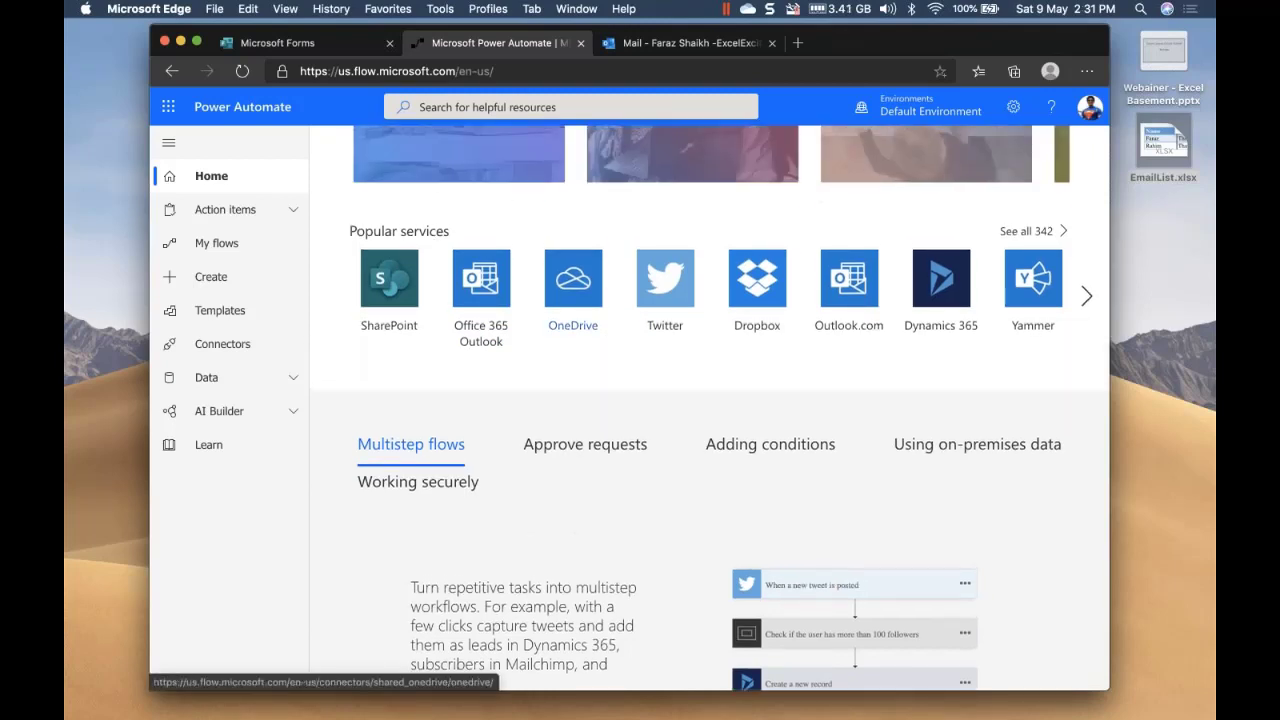
pyautogui.scroll(2, 573, 300)
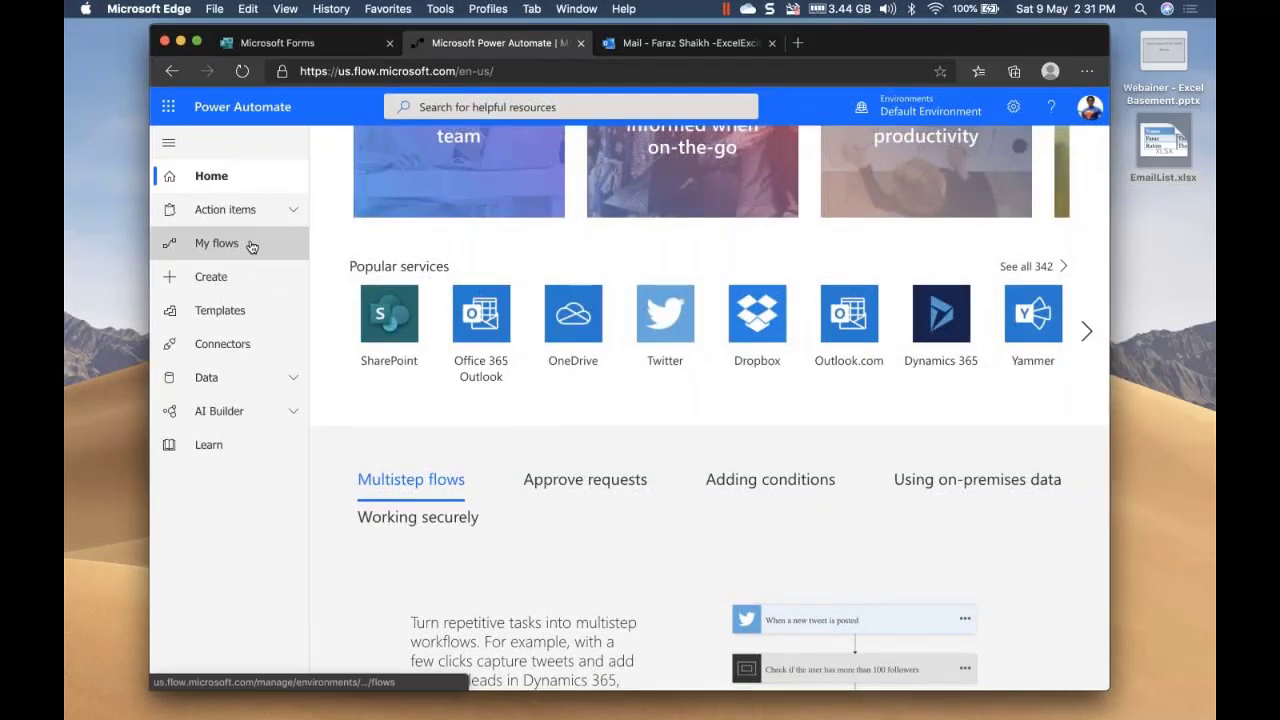
# Show the My flows page, expand the Action items section and look through the suggested flow templates.
pyautogui.click(249, 246)
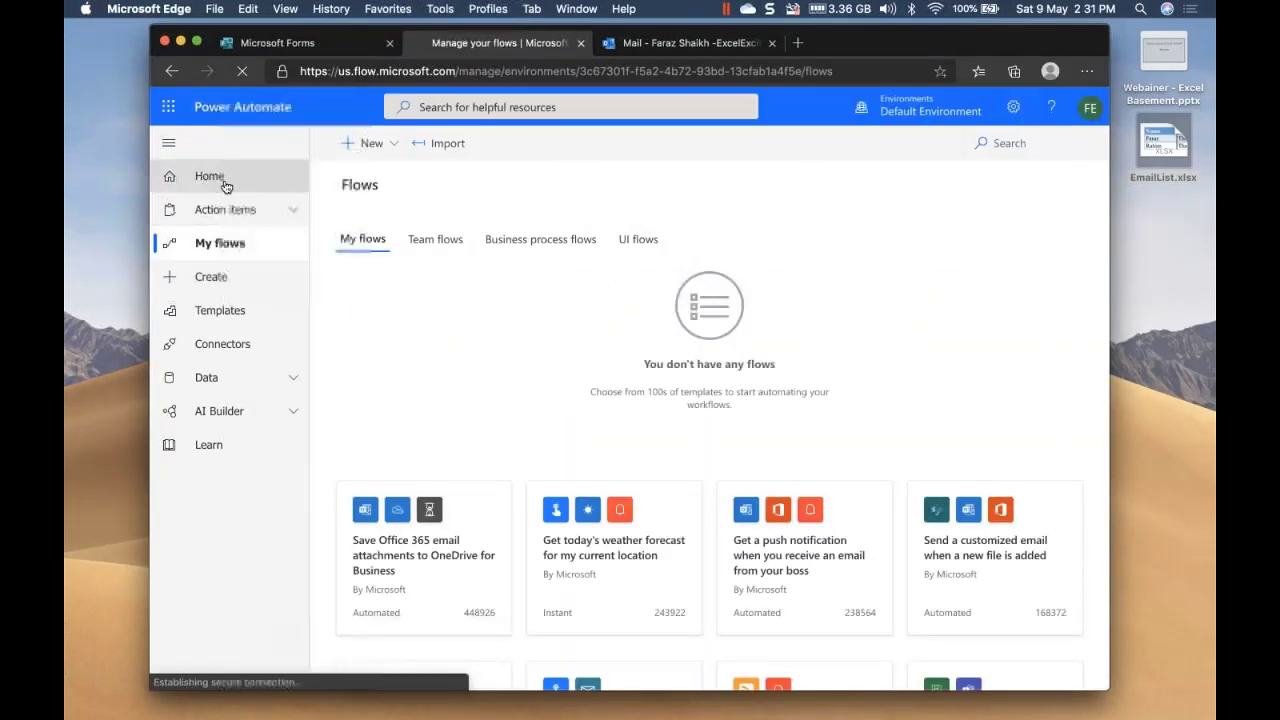
pyautogui.click(246, 209)
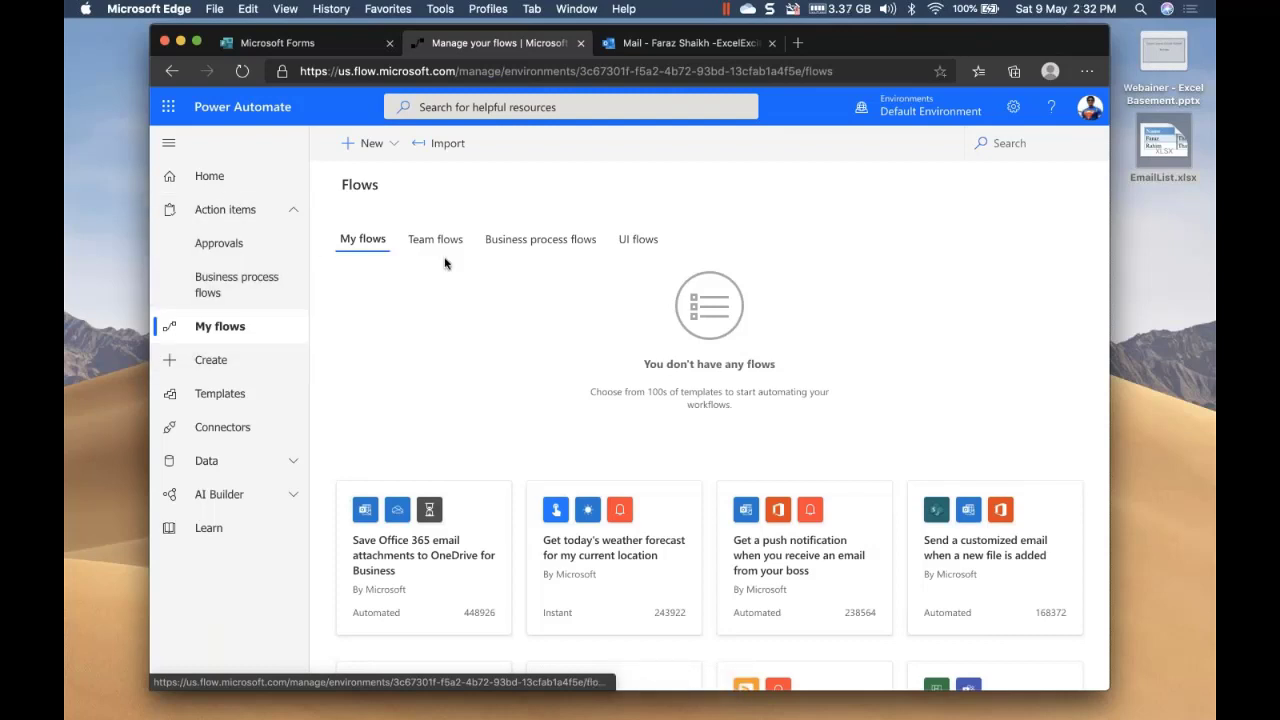
pyautogui.scroll(-2, 446, 265)
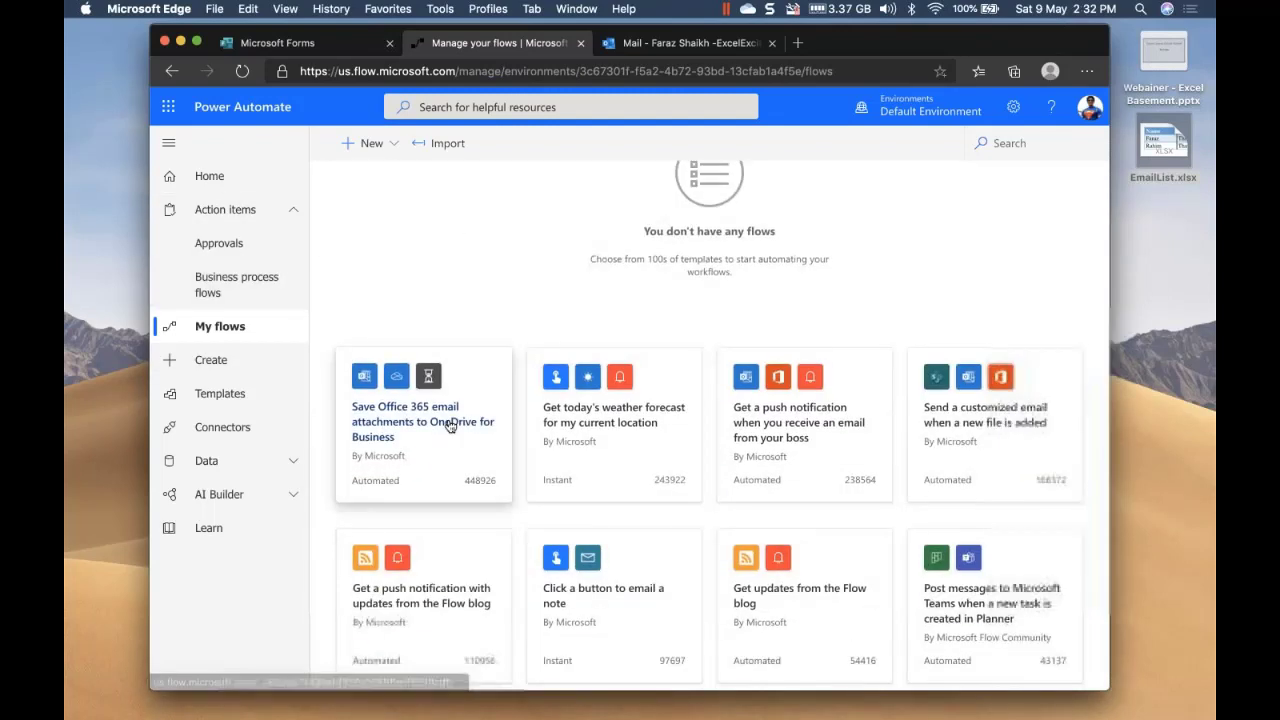
pyautogui.scroll(1, 448, 426)
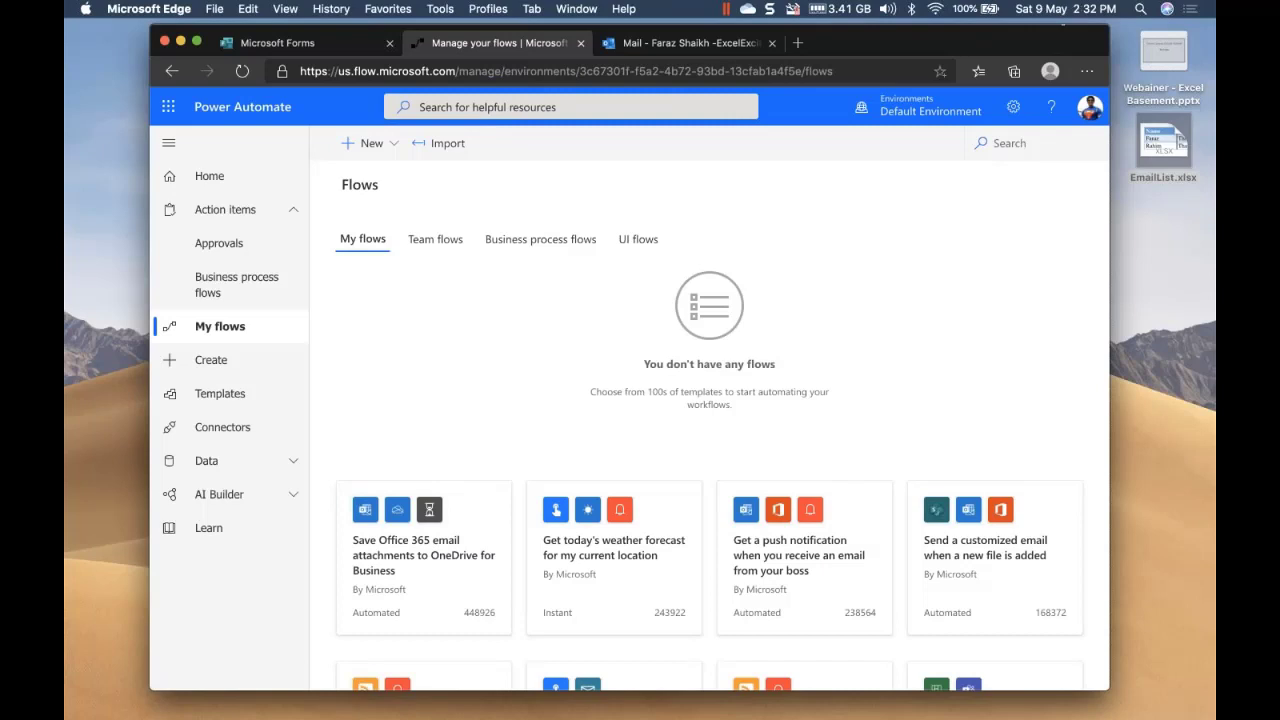
pyautogui.scroll(-1, 550, 422)
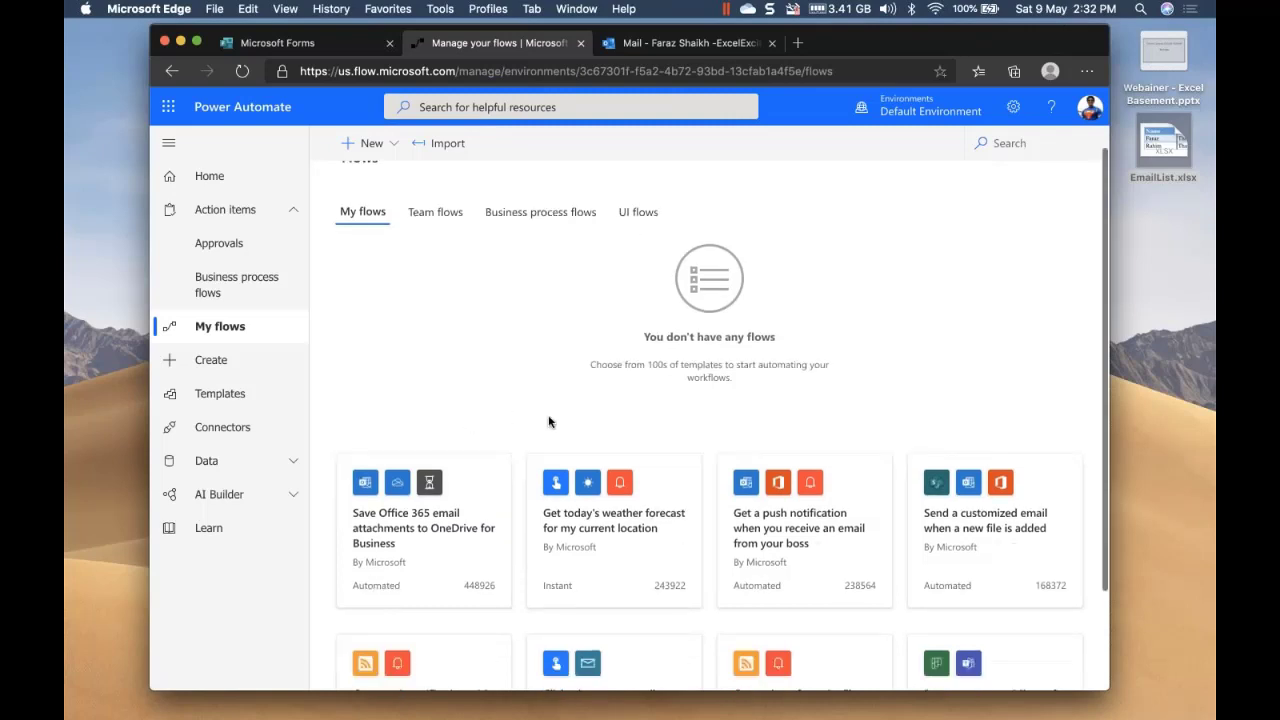
pyautogui.scroll(1, 510, 300)
pyautogui.scroll(-3, 497, 314)
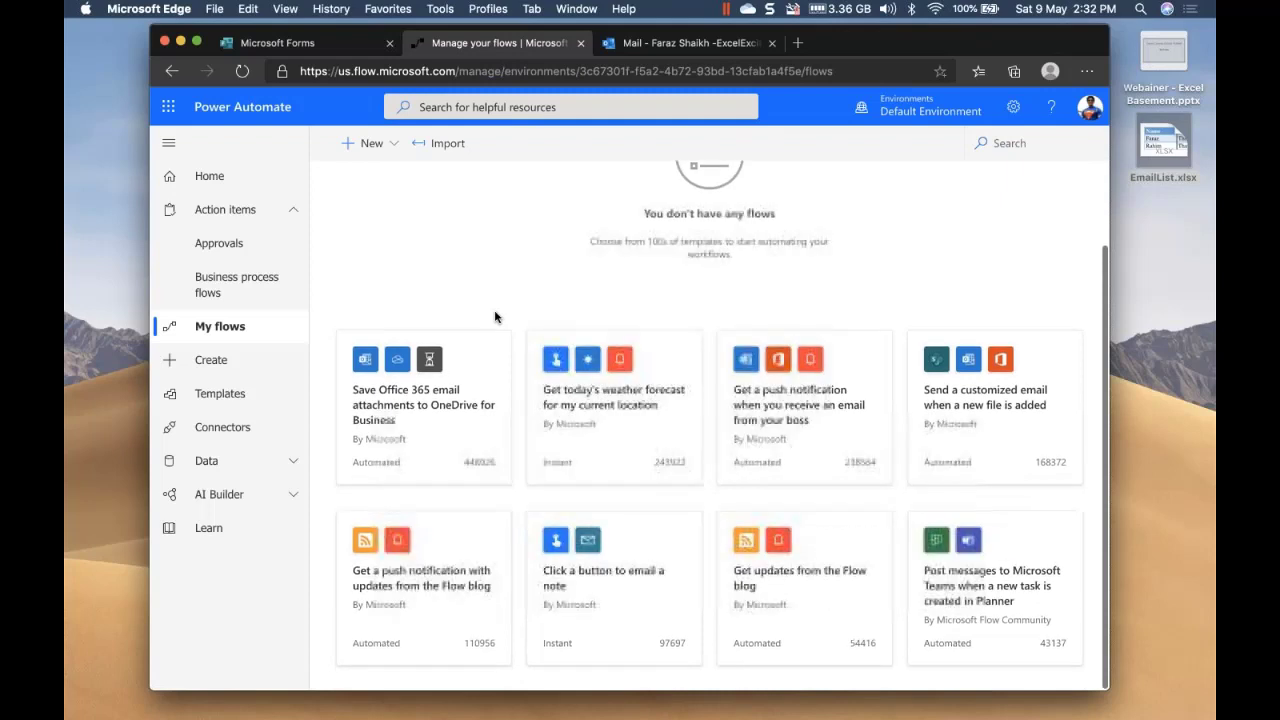
# Browse the gallery of all flow templates sorted by popularity.
pyautogui.click(220, 394)
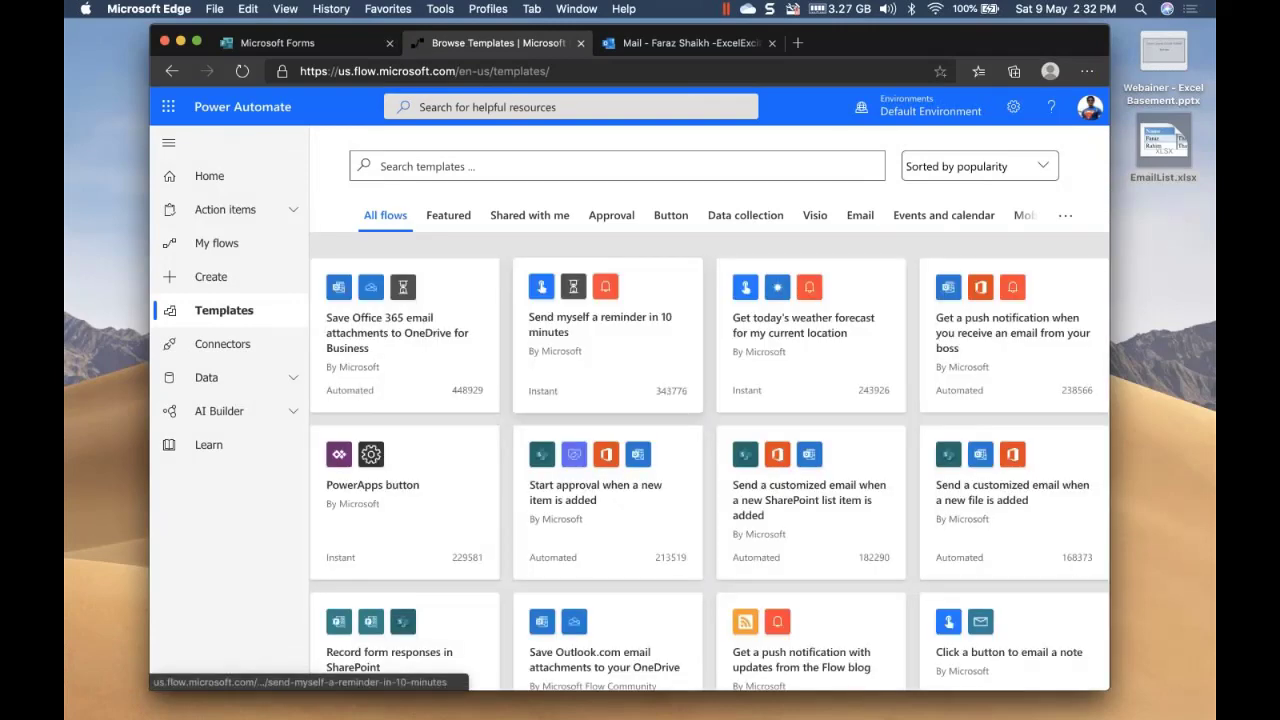
pyautogui.scroll(-3, 607, 380)
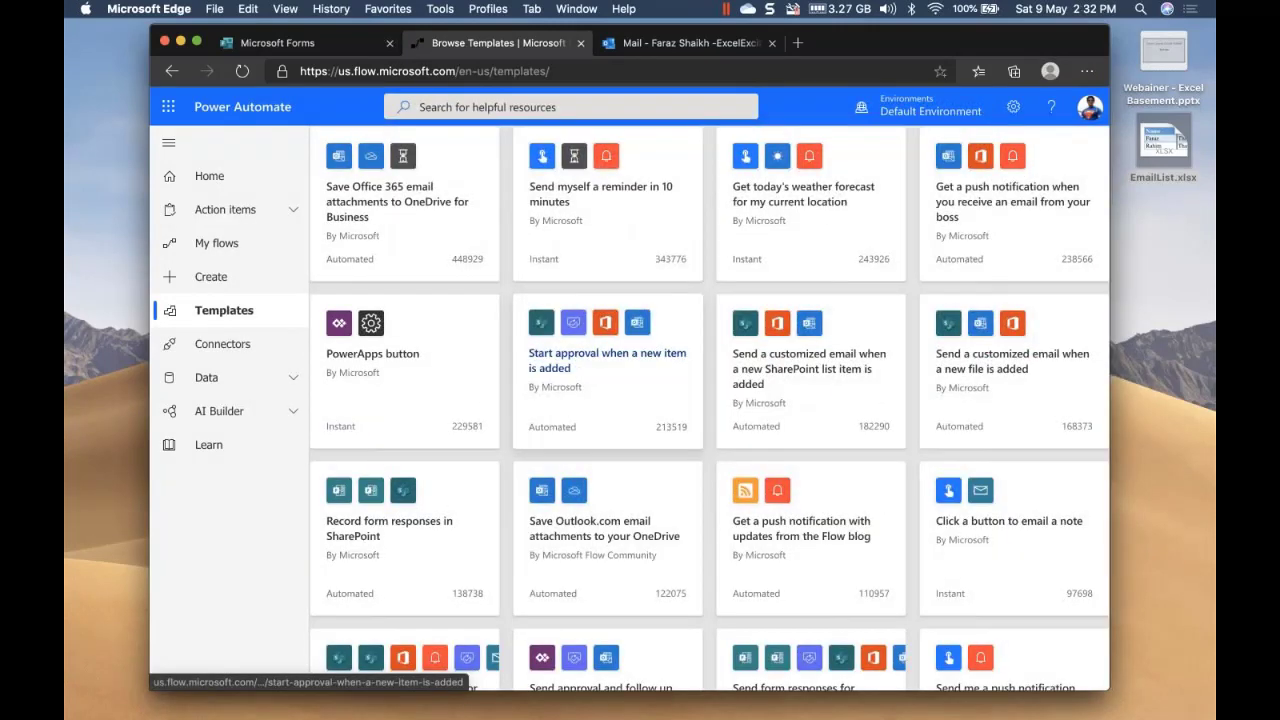
pyautogui.scroll(-3, 607, 400)
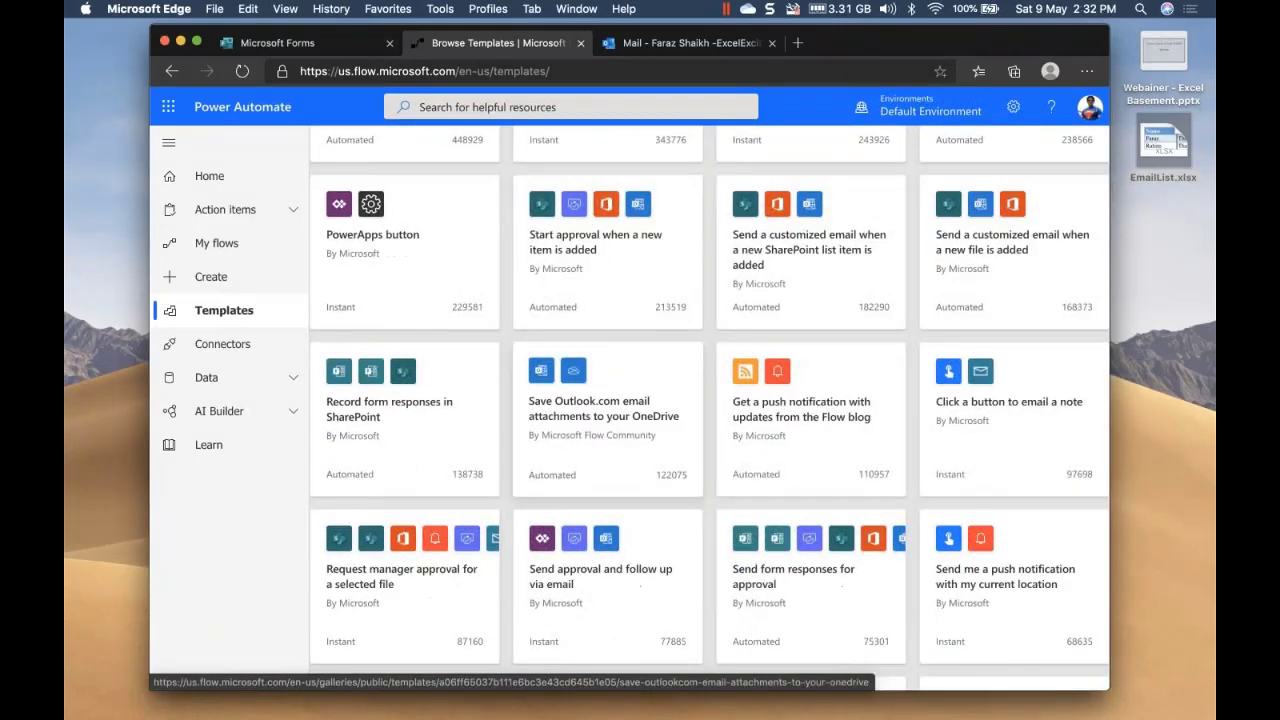
pyautogui.scroll(-2, 607, 420)
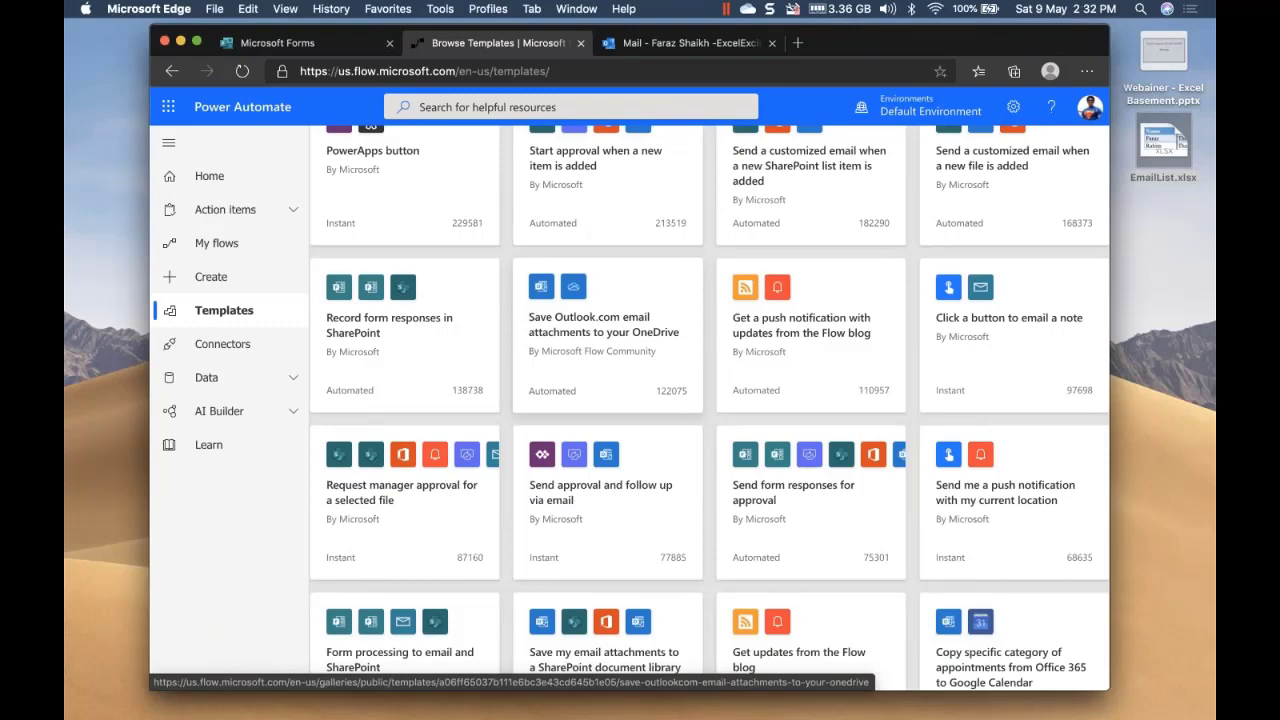
pyautogui.scroll(-12, 607, 330)
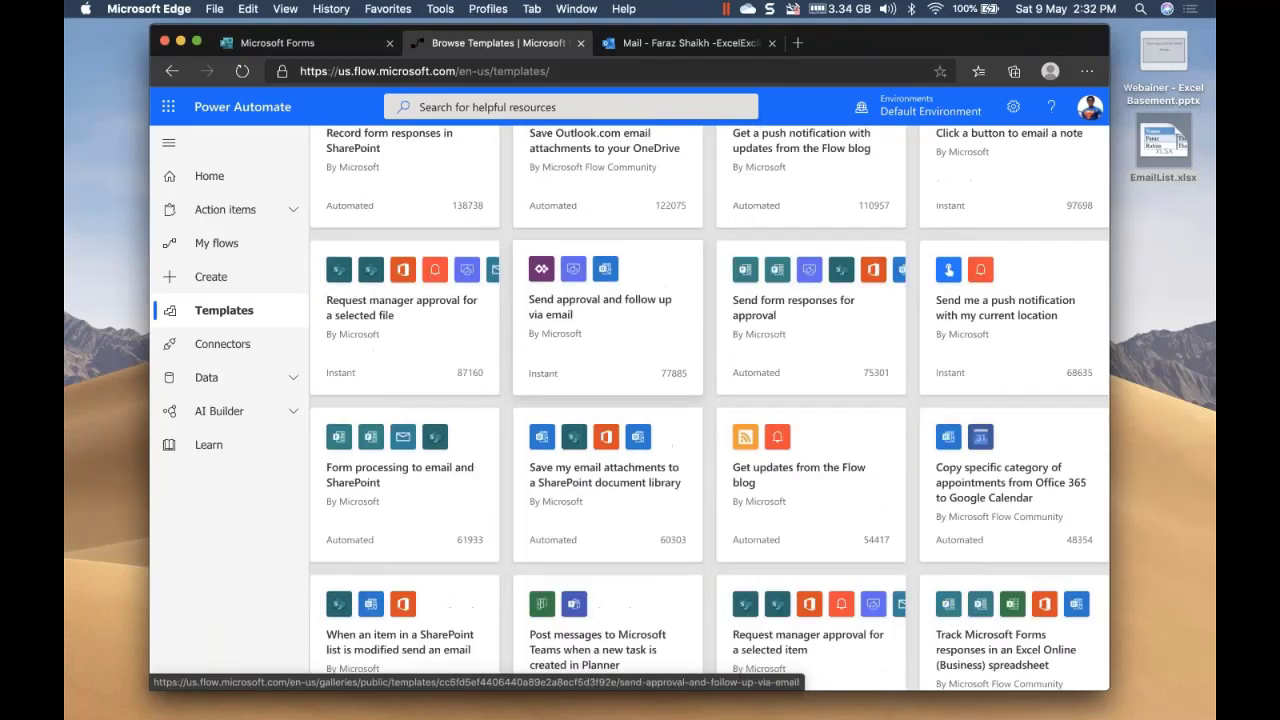
pyautogui.scroll(-2, 607, 230)
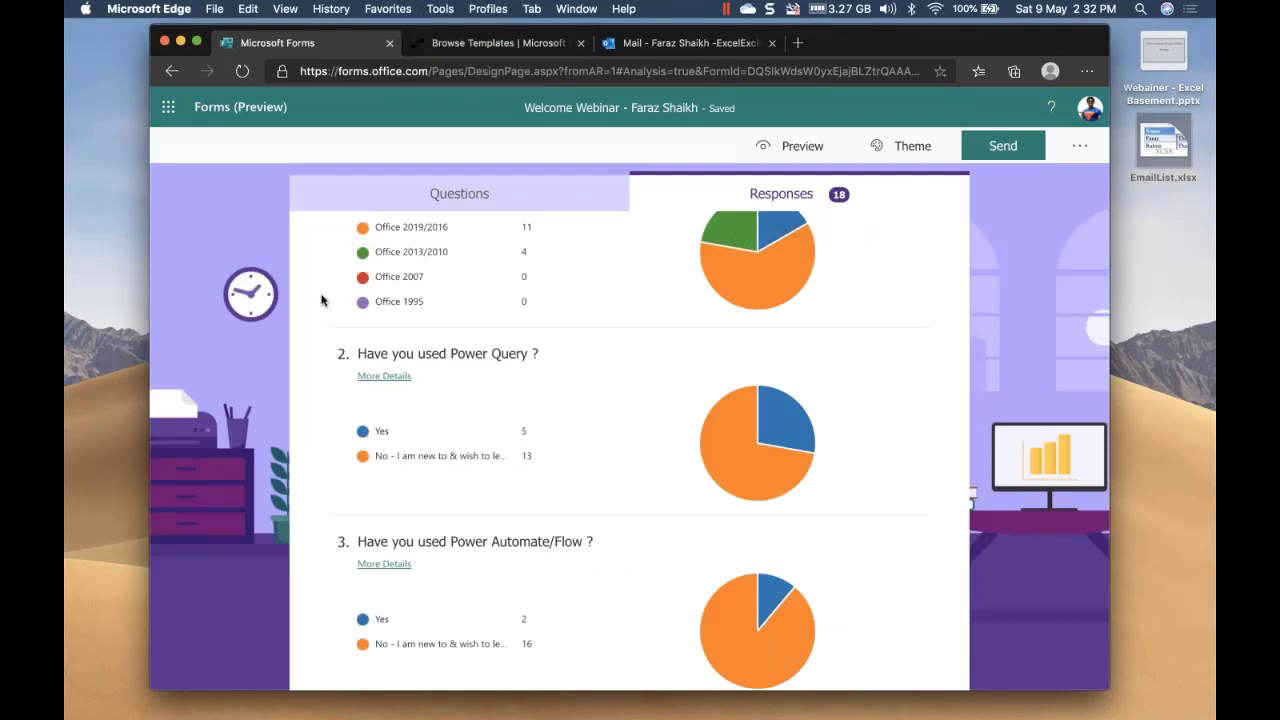
# Review the survey responses in Microsoft Forms and return to the Power Automate templates.
pyautogui.scroll(-1, 320, 294)
pyautogui.scroll(5, 320, 294)
pyautogui.scroll(1, 258, 378)
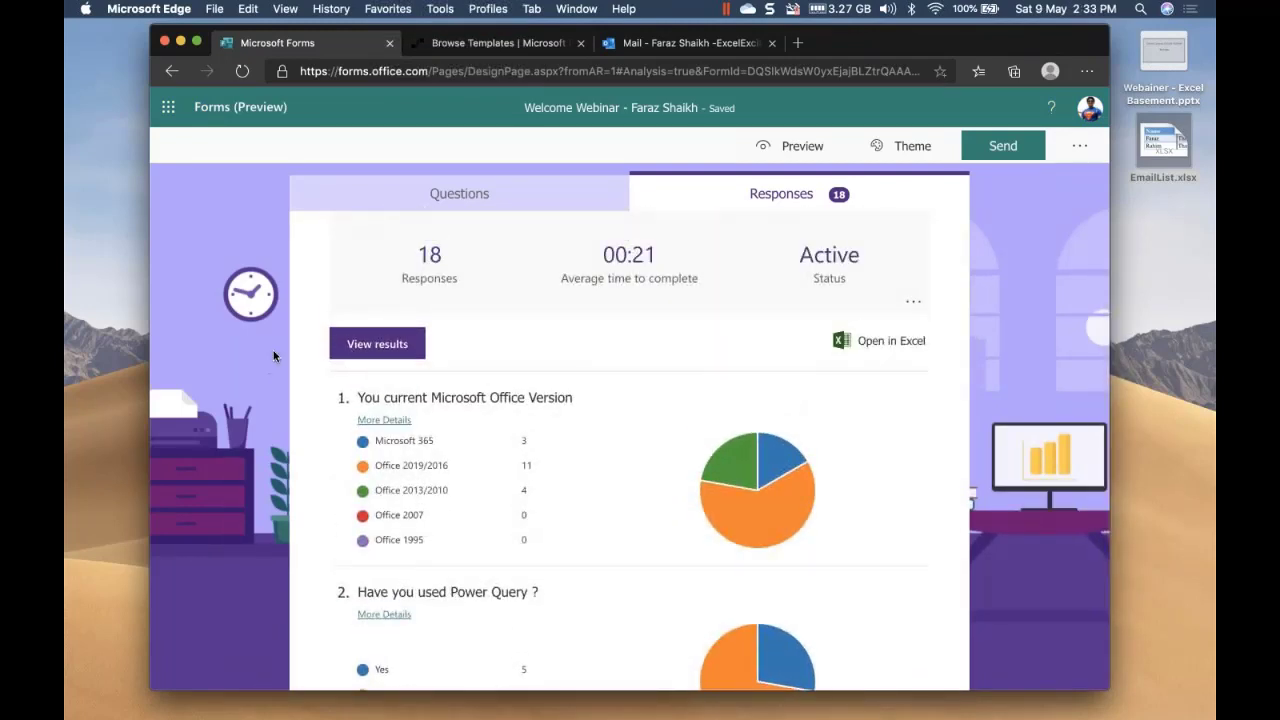
pyautogui.click(537, 46)
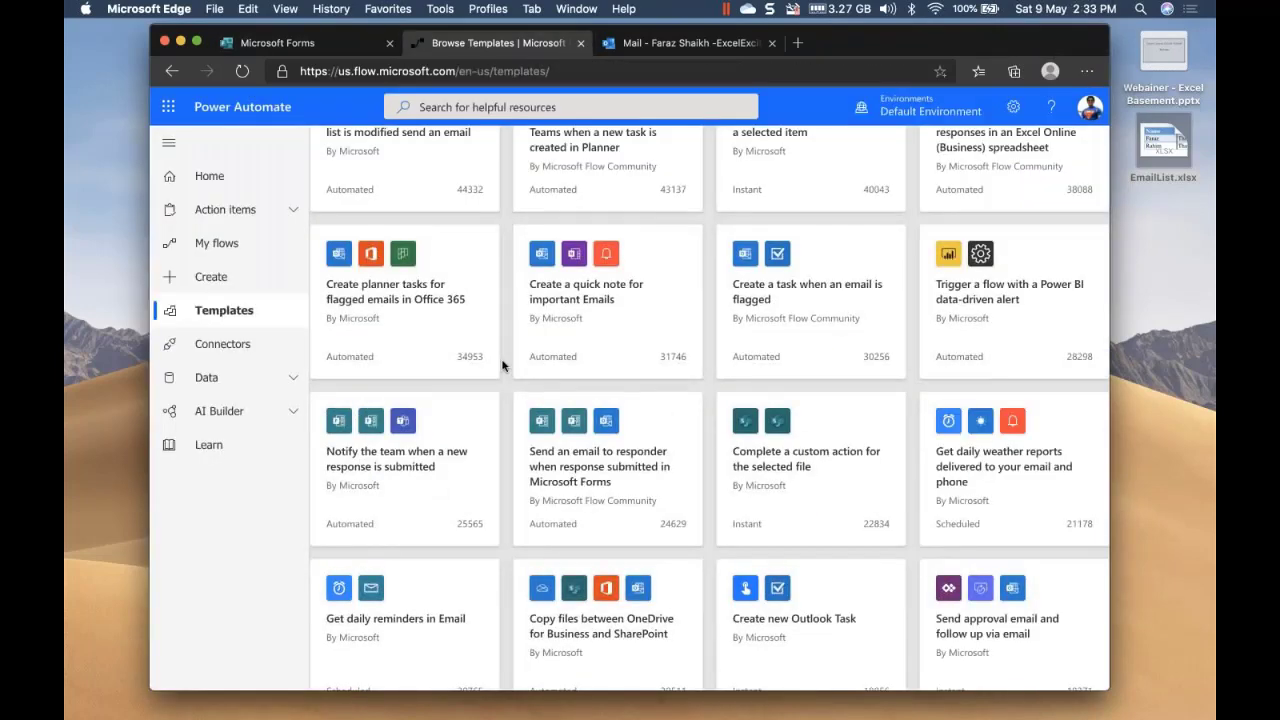
# Look through further flow templates and check the Data and AI Builder sections of the navigation.
pyautogui.scroll(-10, 503, 366)
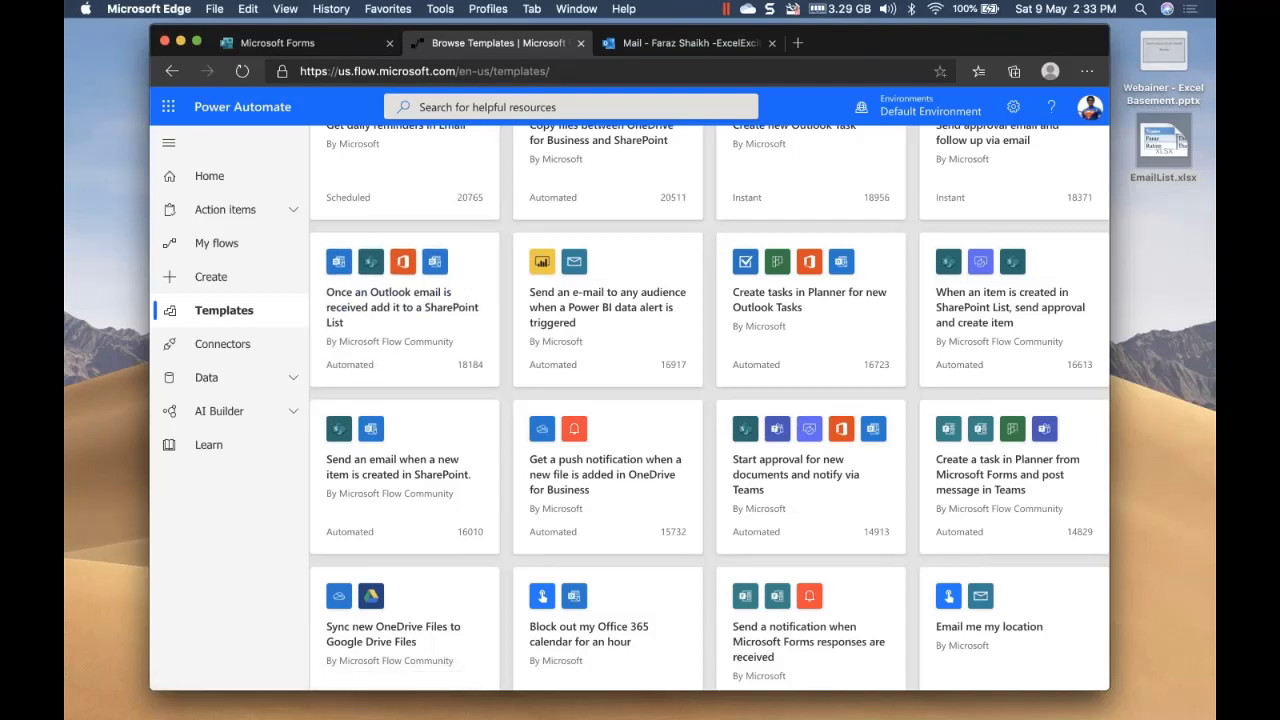
pyautogui.click(289, 381)
pyautogui.click(289, 381)
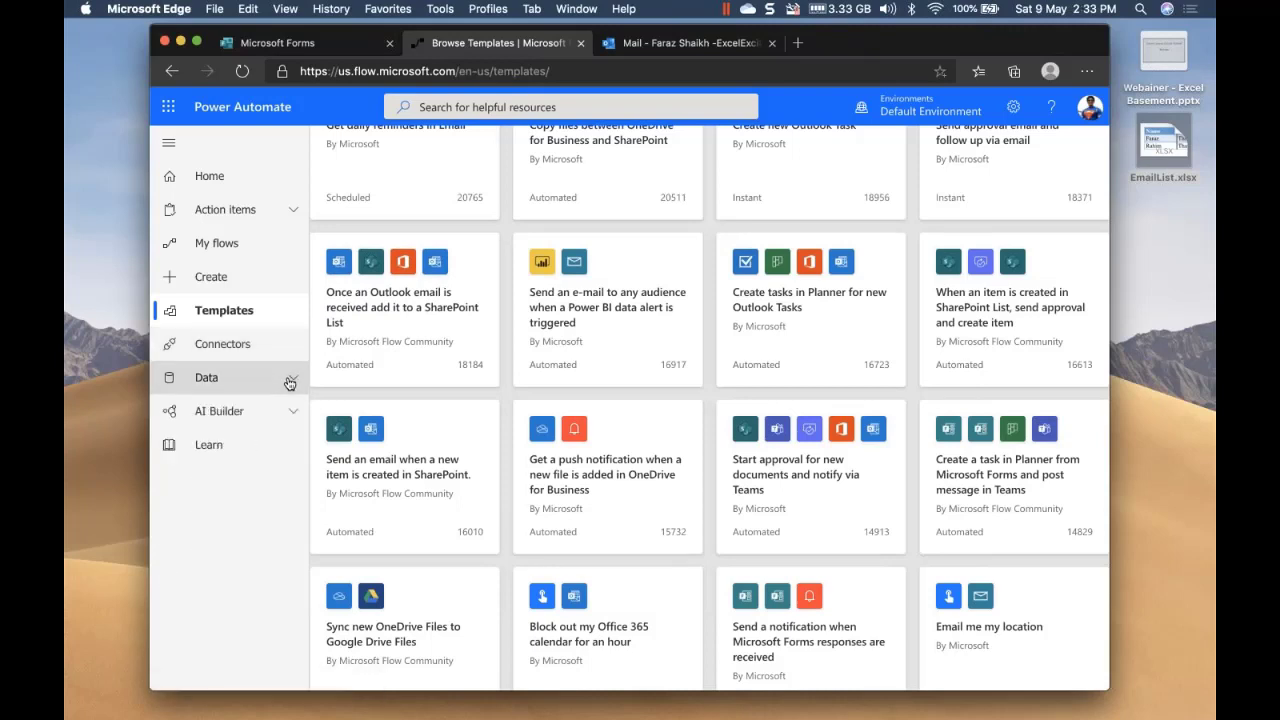
pyautogui.click(289, 414)
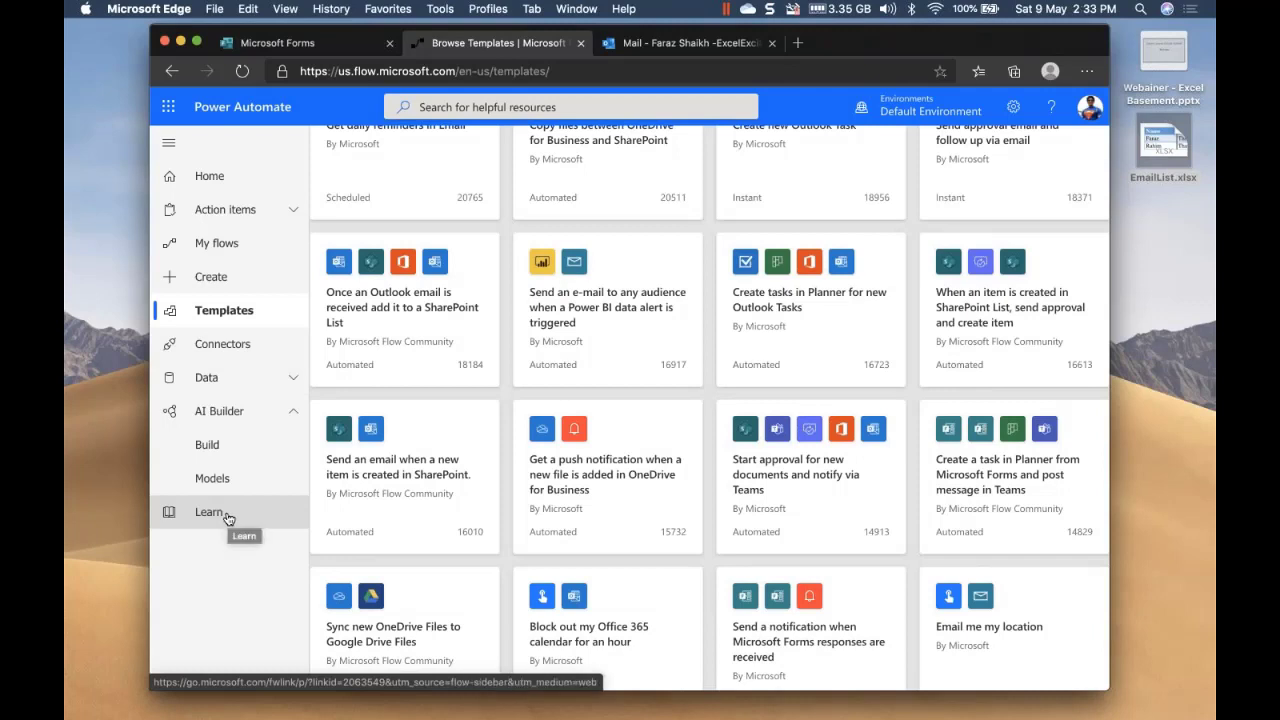
# Create an instant flow named Email Excel Basement with the trigger Manually trigger a flow.
pyautogui.click(246, 287)
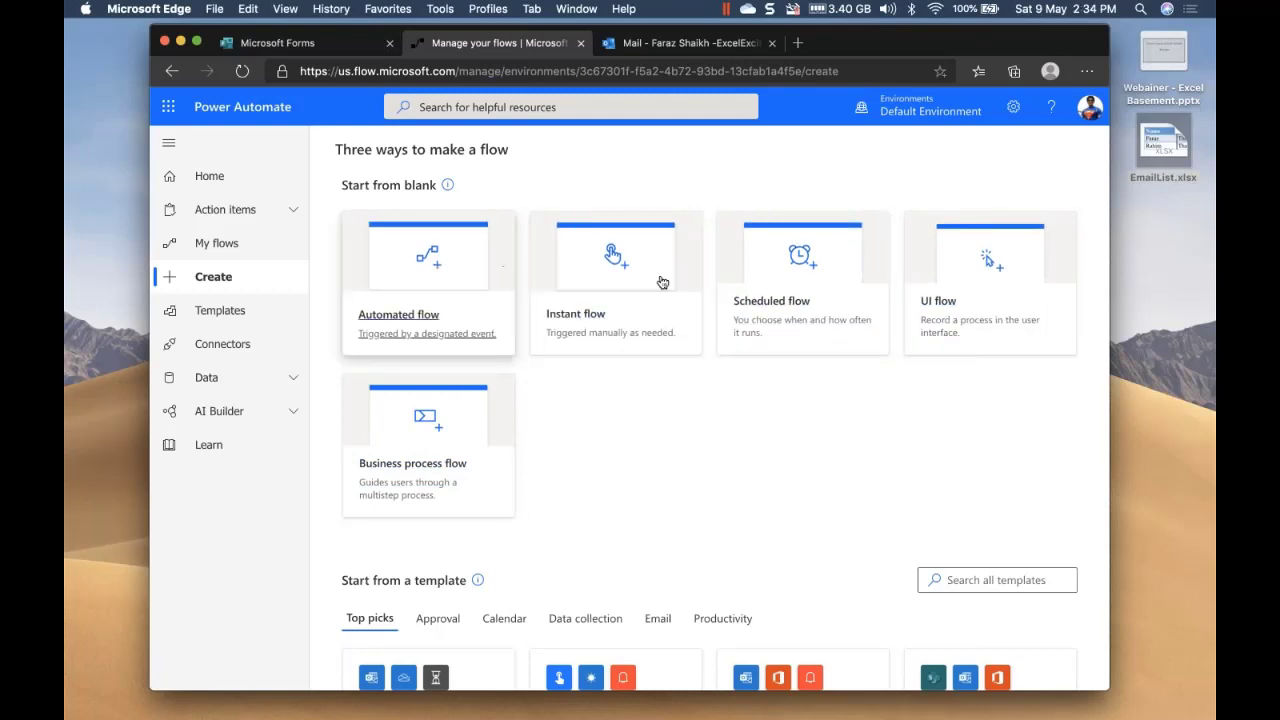
pyautogui.click(581, 328)
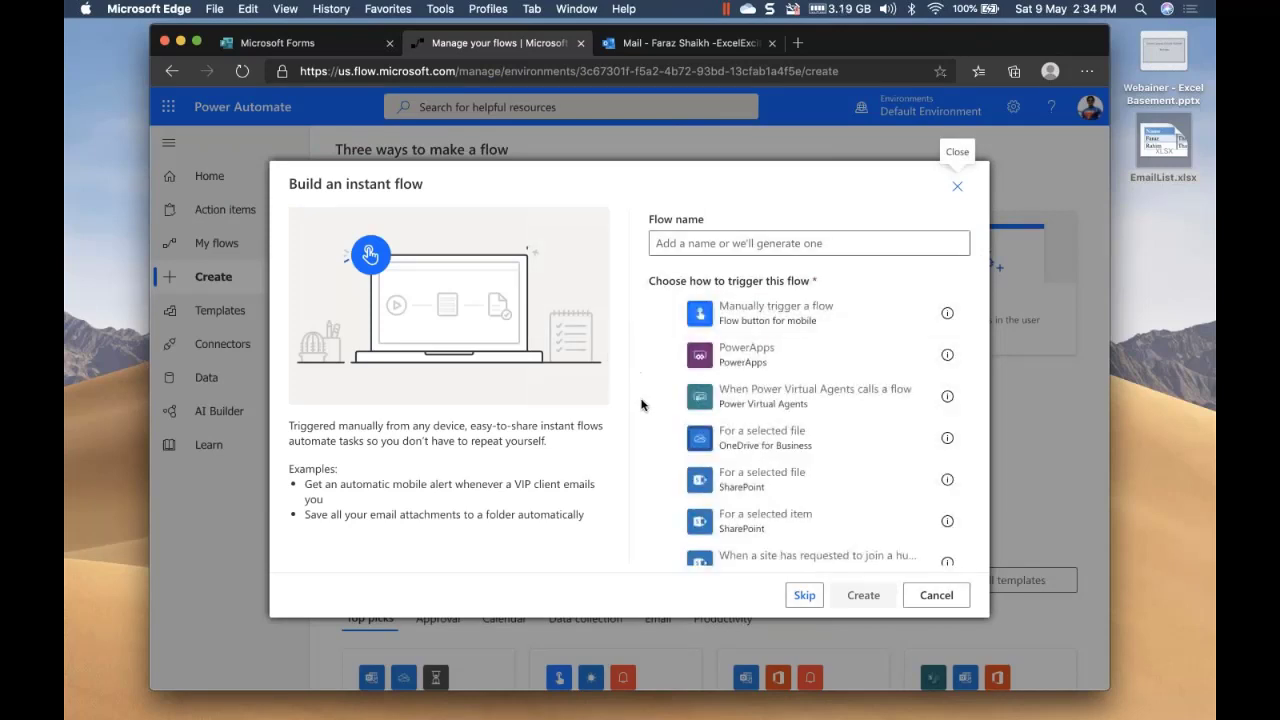
pyautogui.click(755, 250)
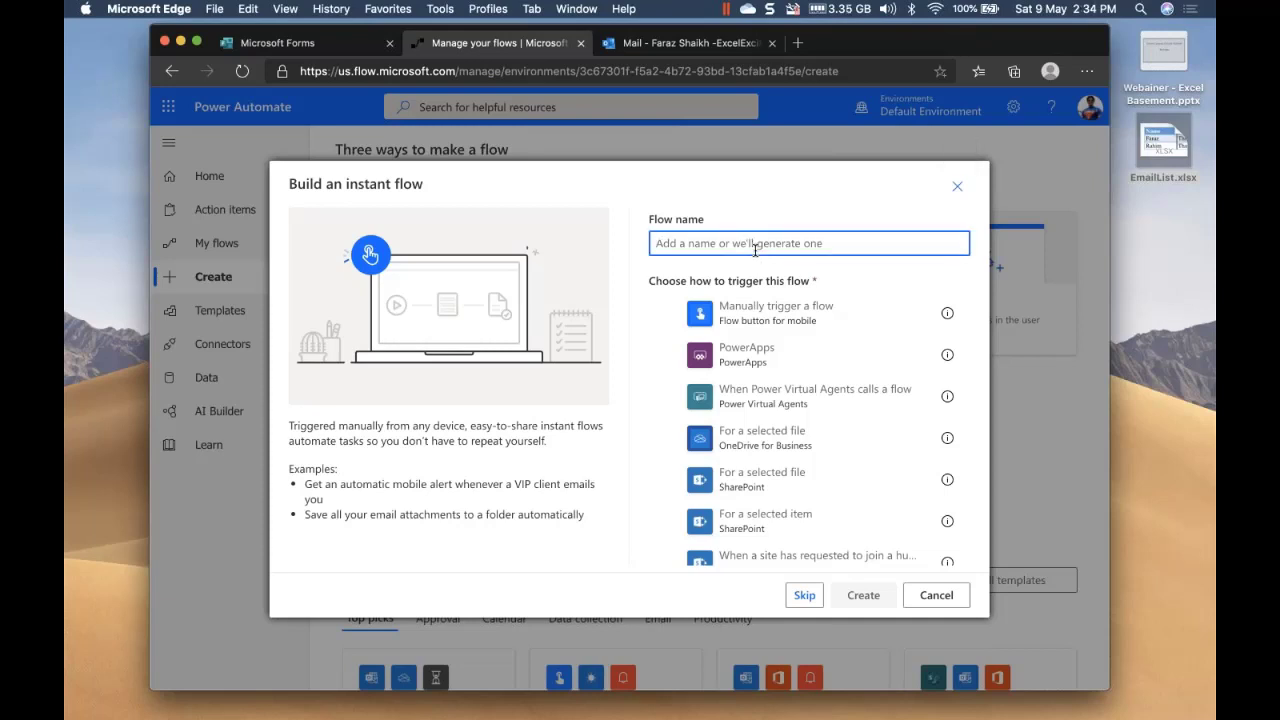
pyautogui.write('Email Excel')
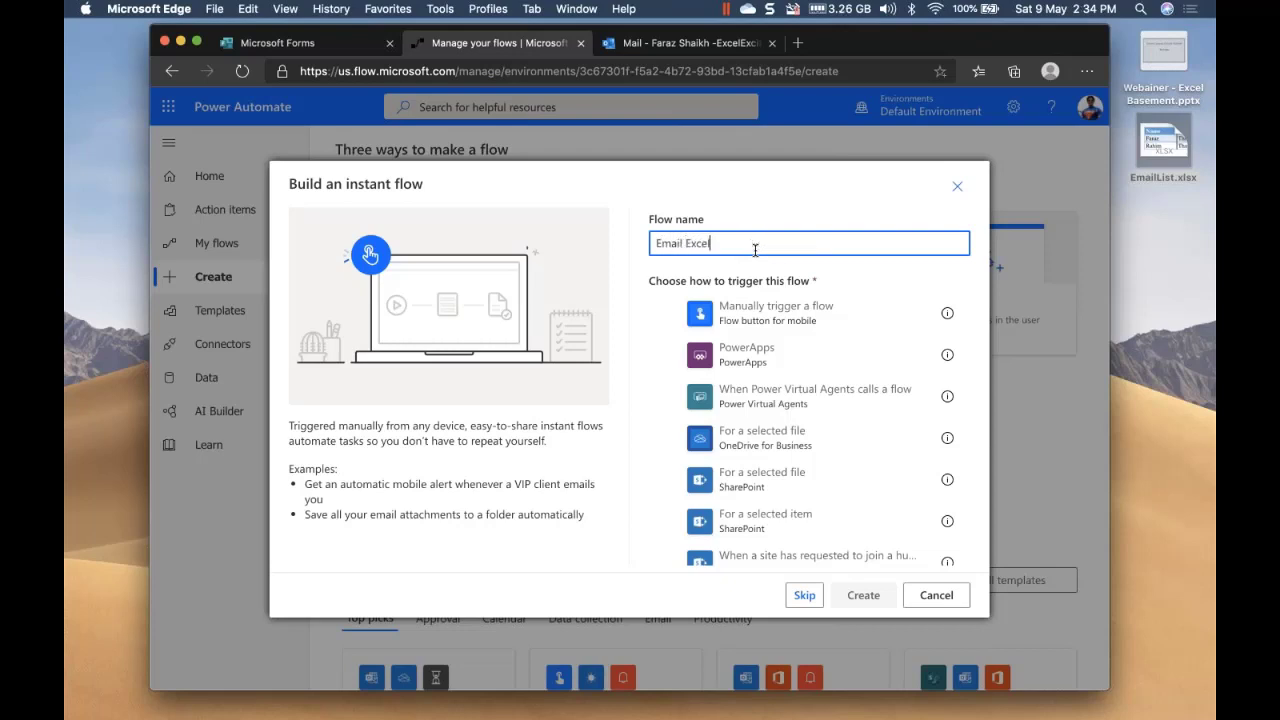
pyautogui.write(' Basement')
pyautogui.click(842, 328)
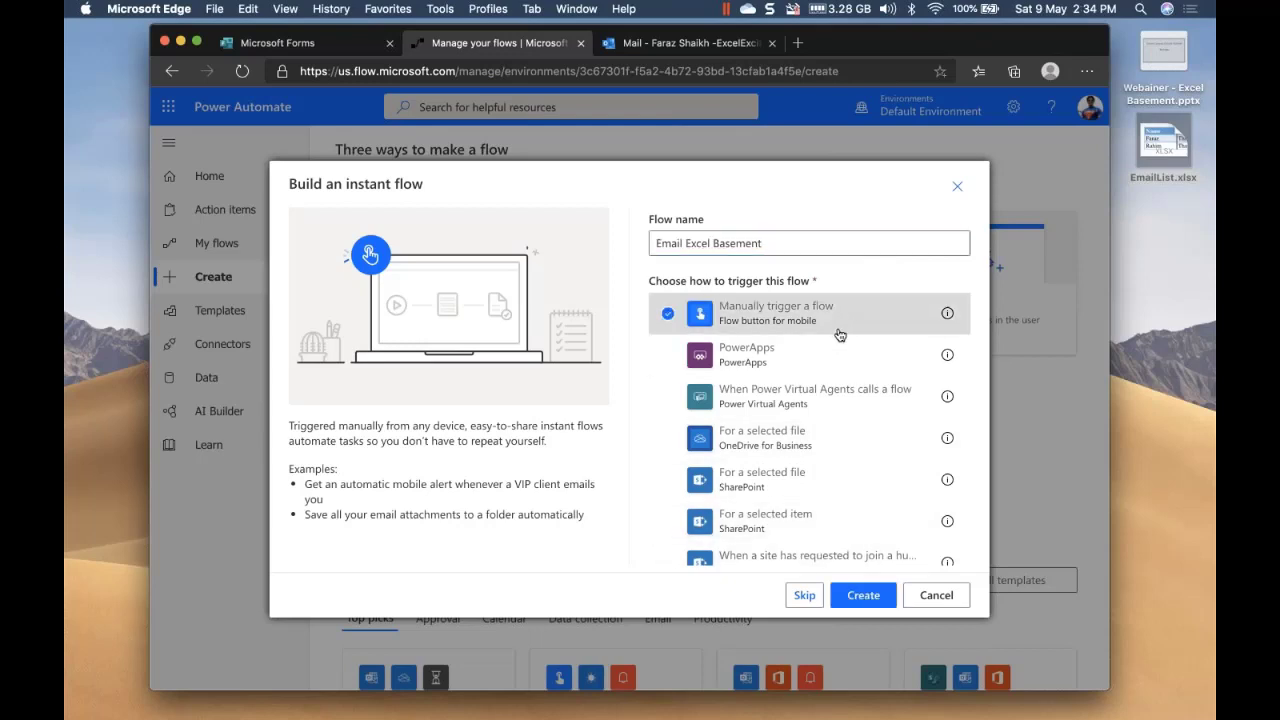
pyautogui.click(863, 595)
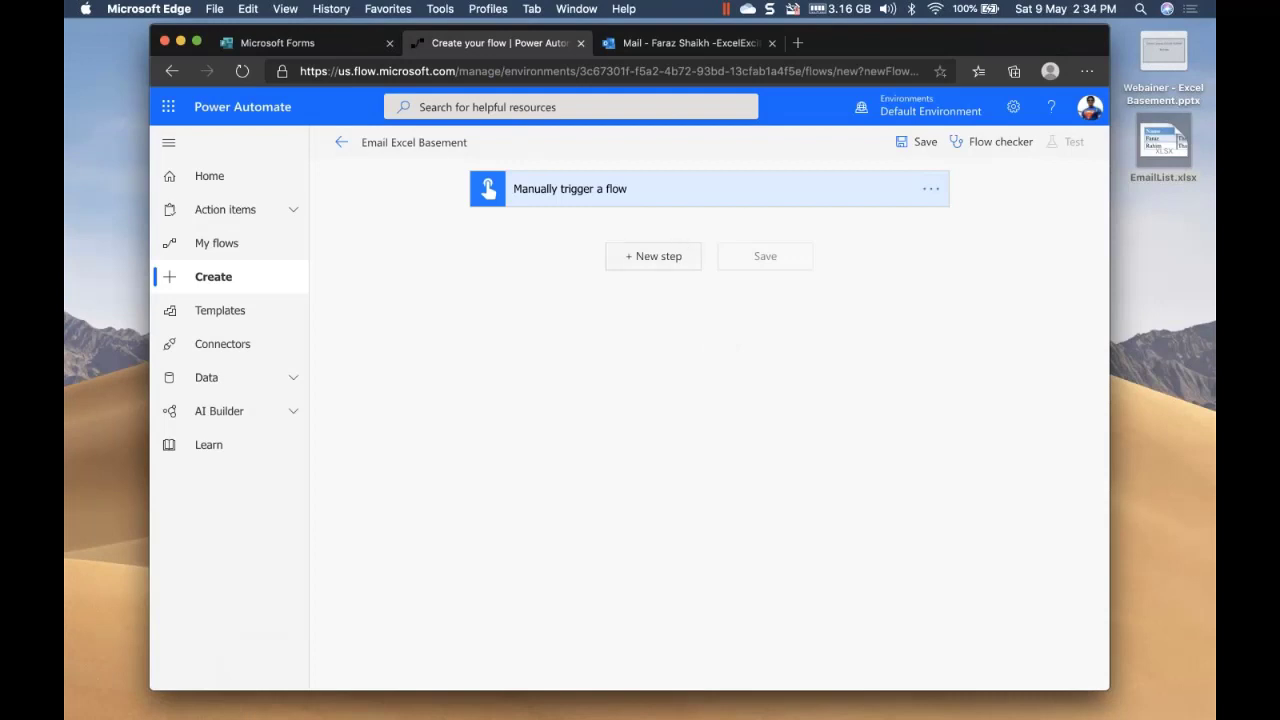
# Add the Excel Online (OneDrive) action List rows present in a table and sign in to create its connection.
pyautogui.click(663, 266)
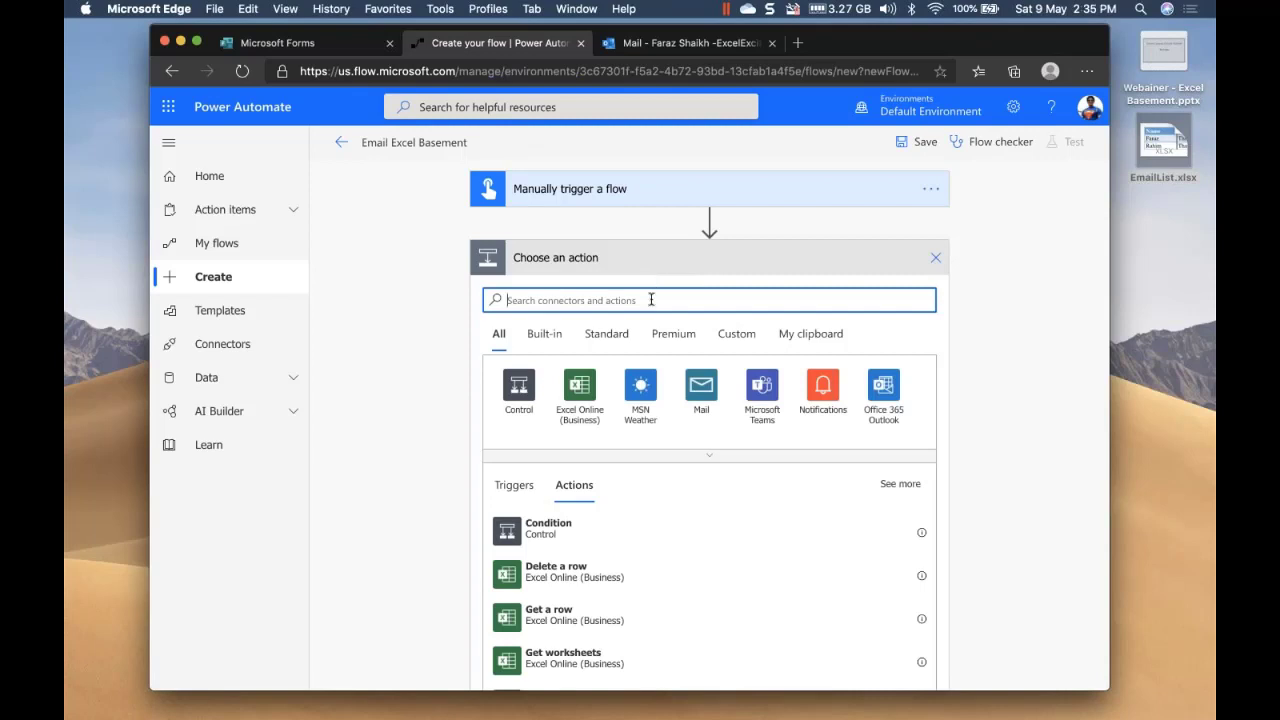
pyautogui.write('excel')
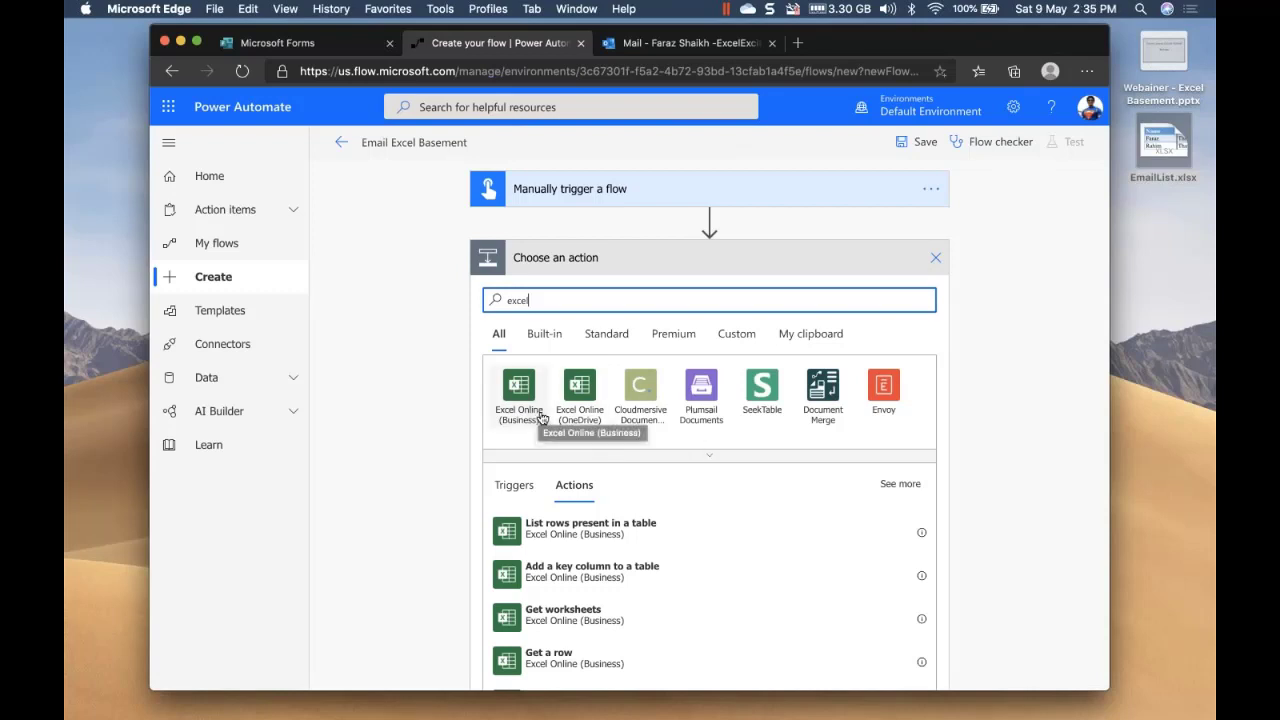
pyautogui.click(578, 395)
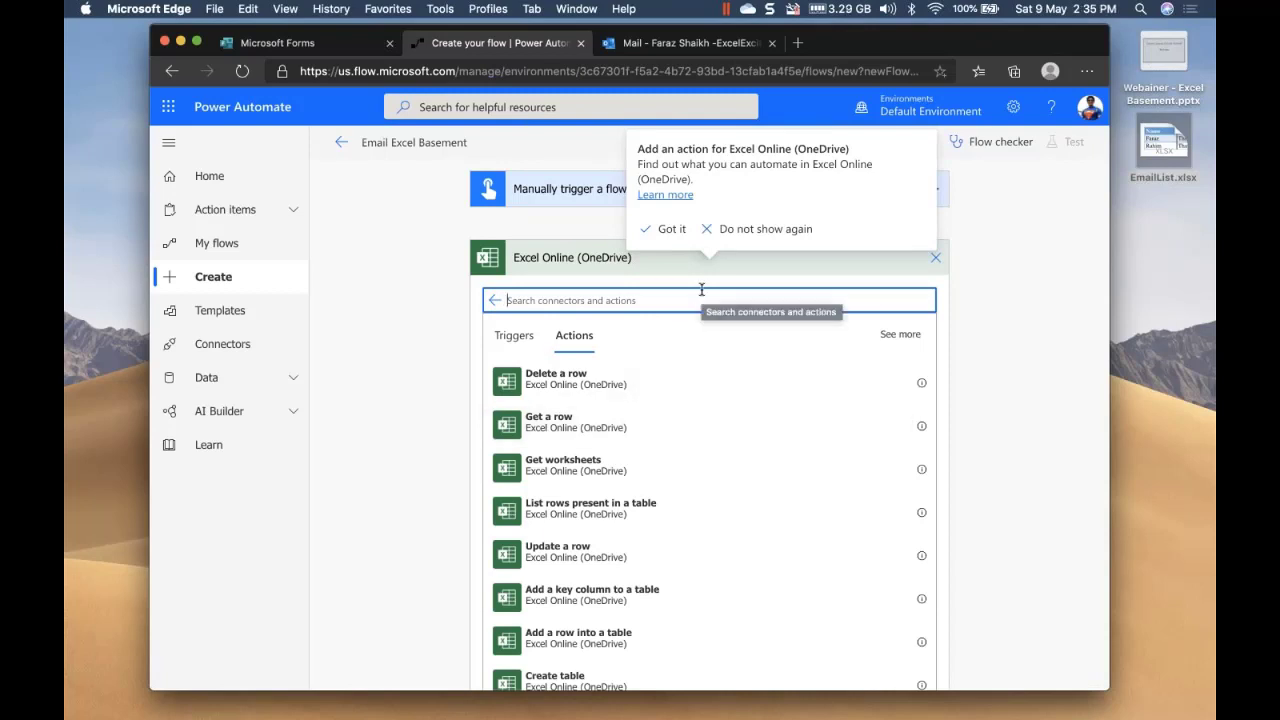
pyautogui.write('list row')
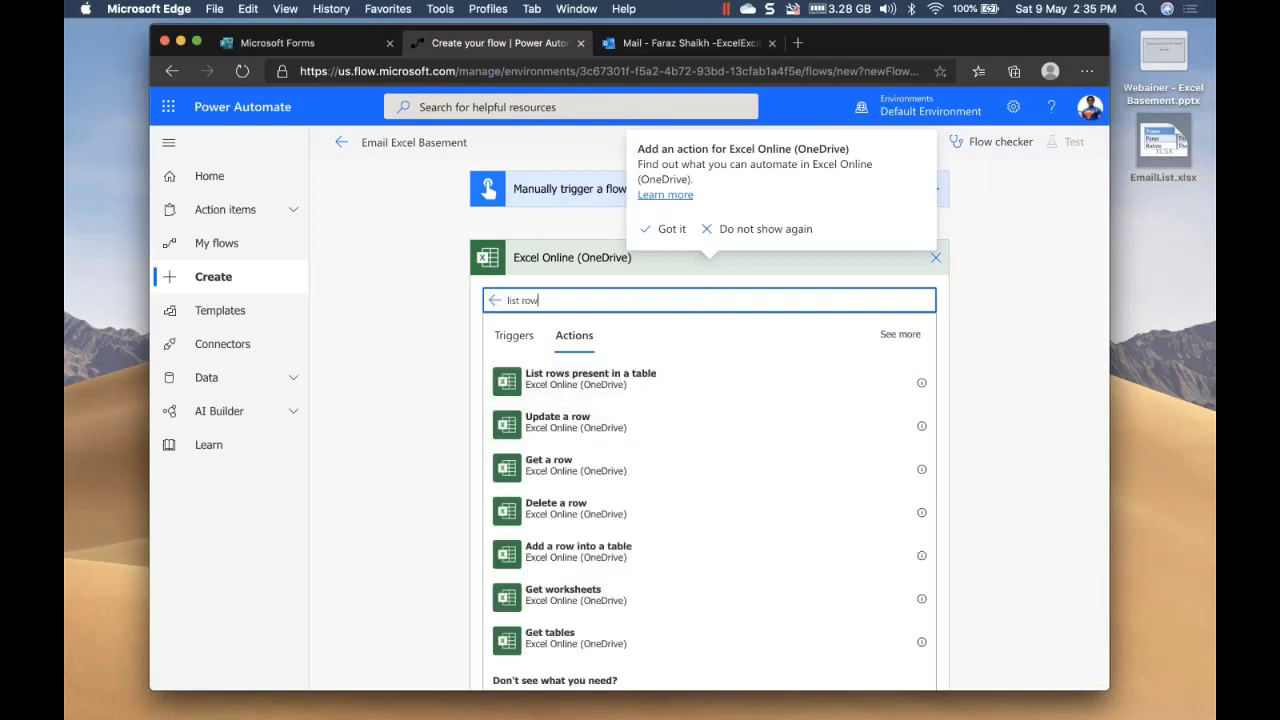
pyautogui.click(701, 397)
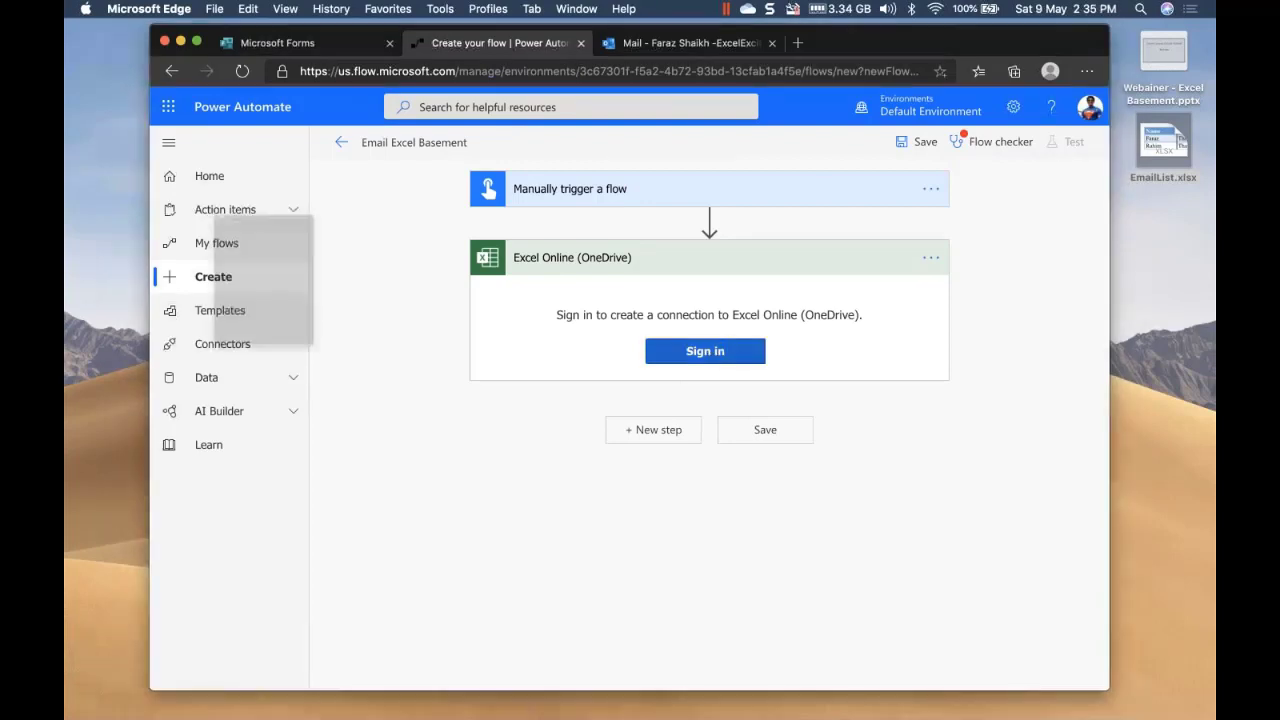
pyautogui.click(705, 351)
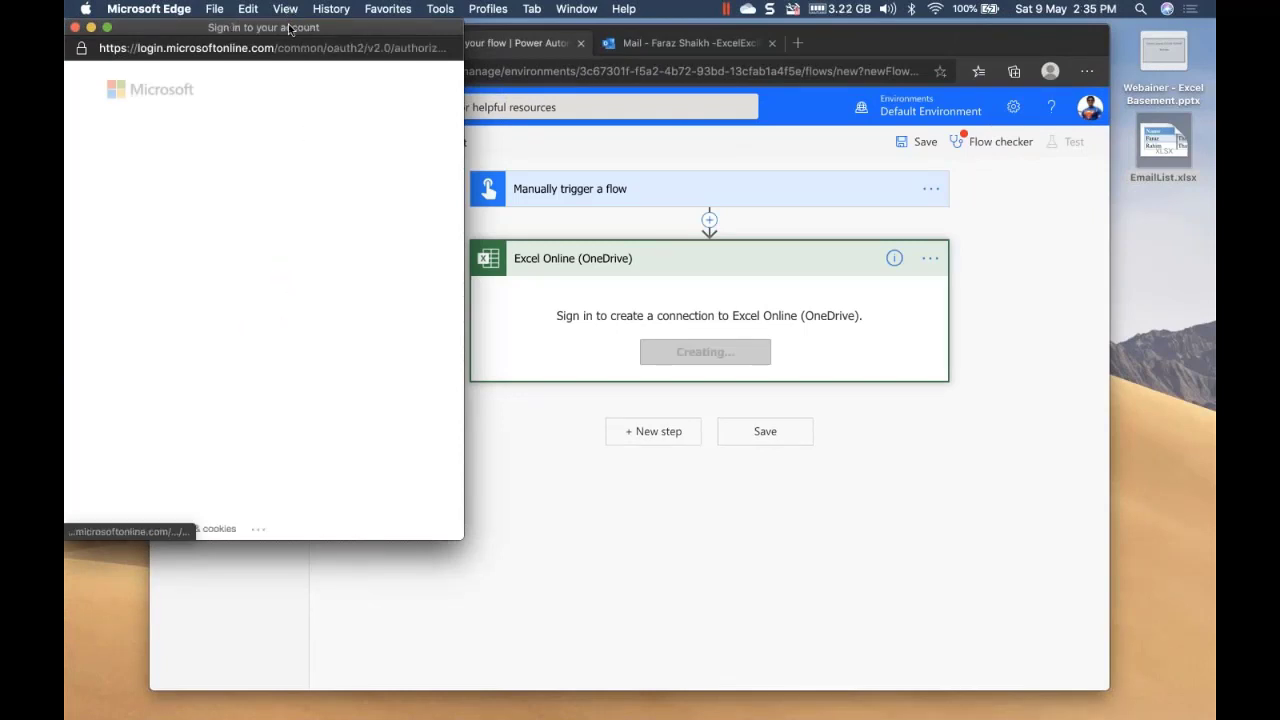
pyautogui.moveTo(292, 27); pyautogui.dragTo(349, 50)
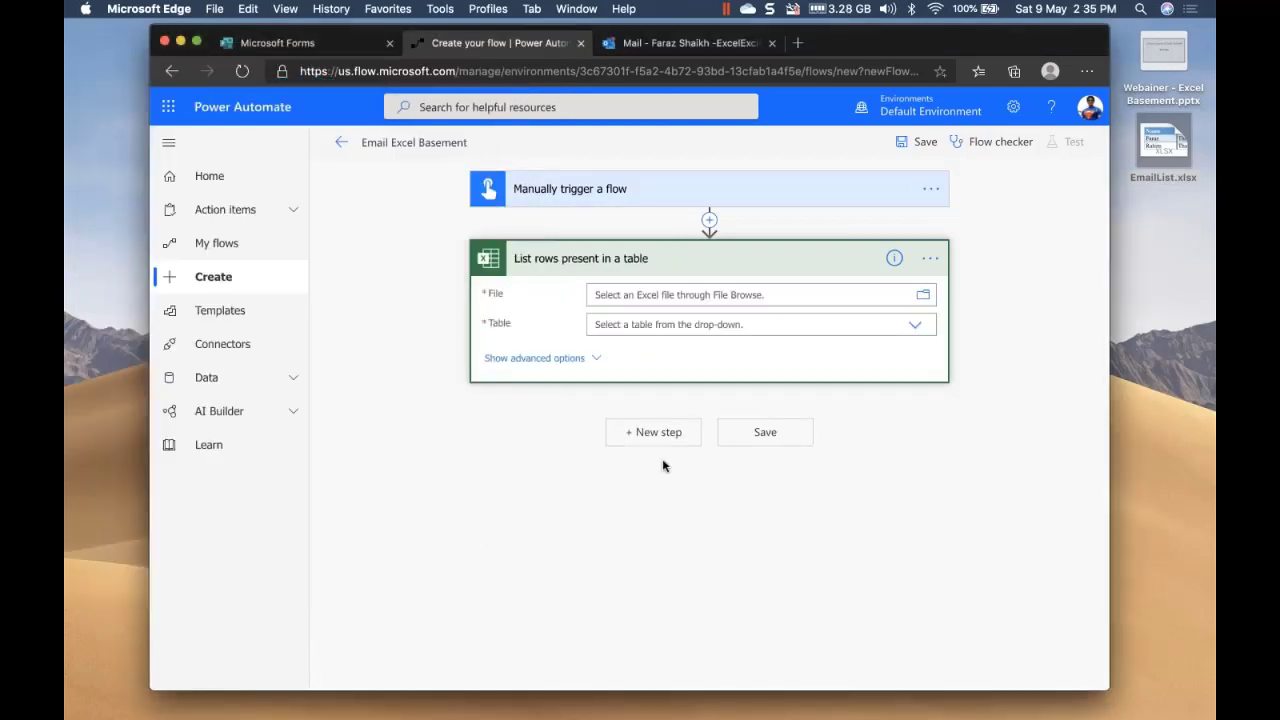
# Set the row listing's file to /EmailList.xlsx and its table to EmailList.
pyautogui.click(923, 298)
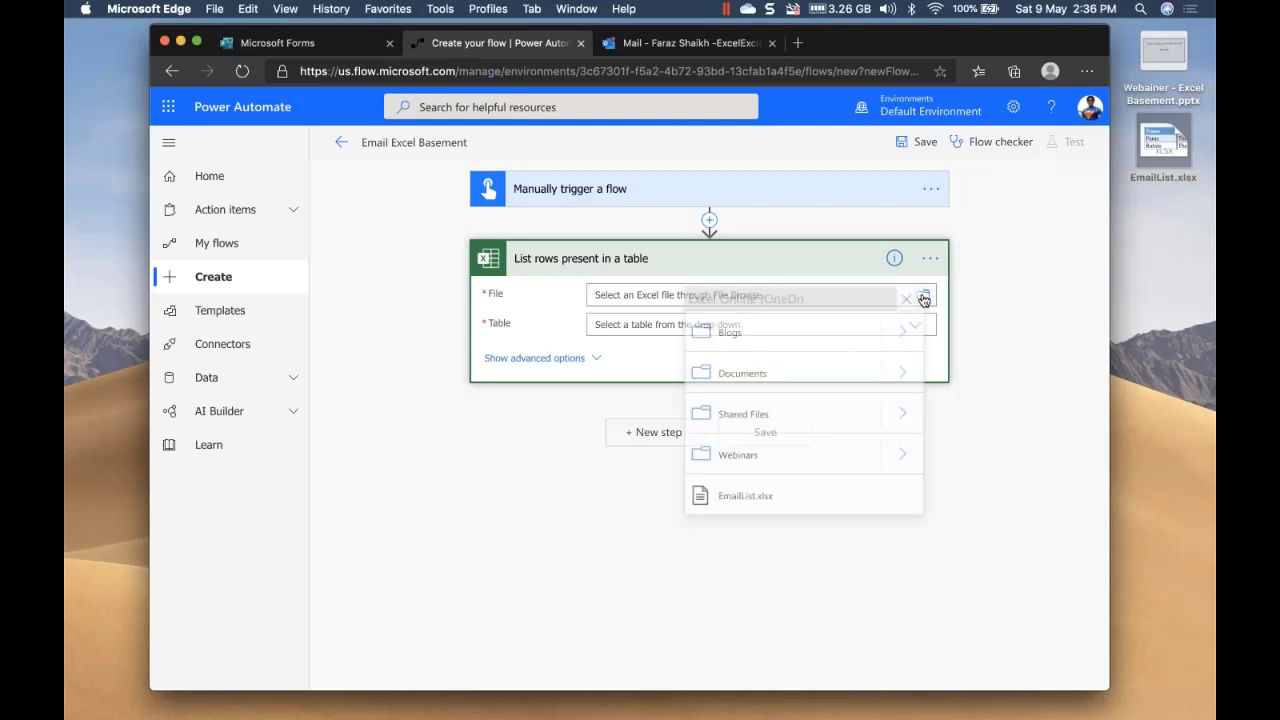
pyautogui.click(757, 497)
pyautogui.click(765, 340)
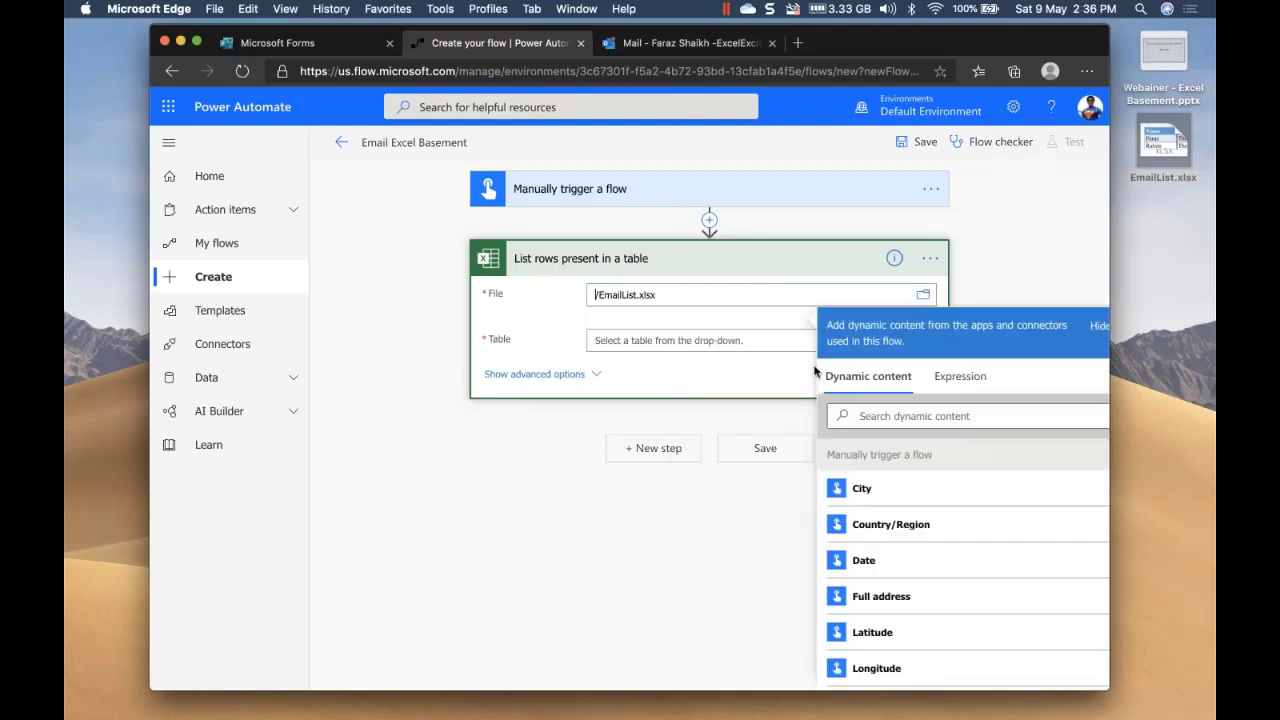
pyautogui.click(767, 340)
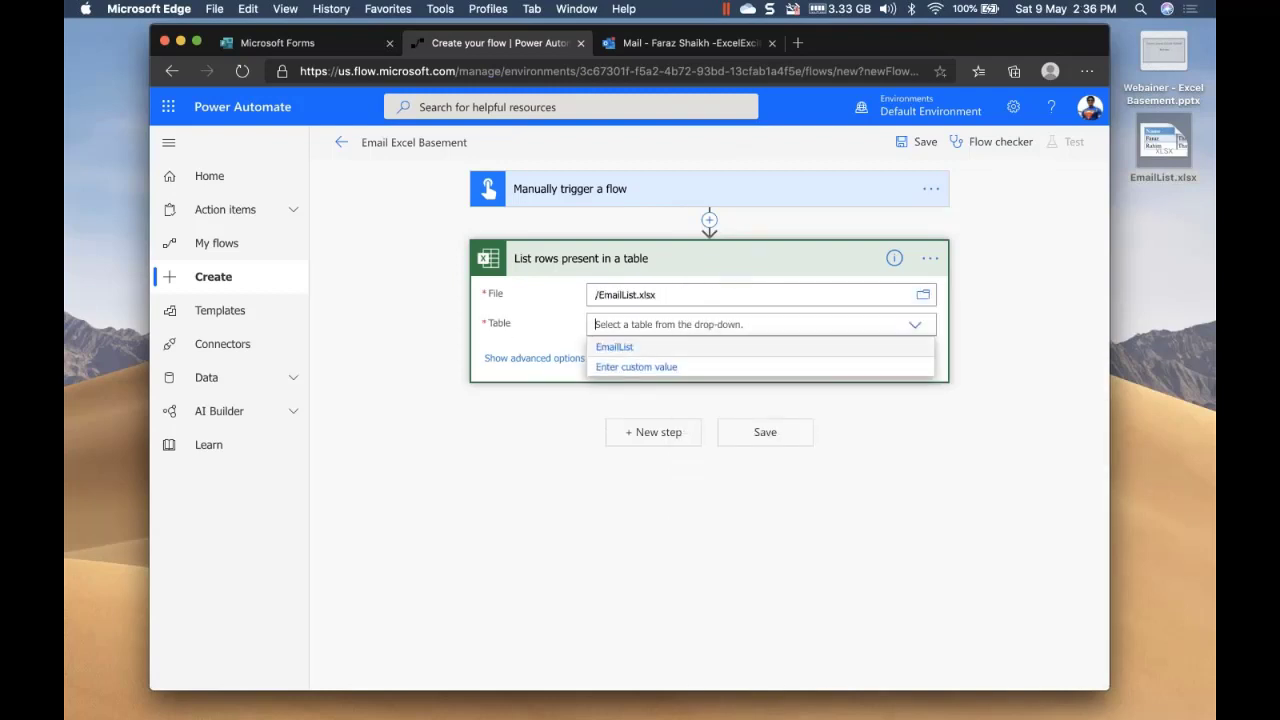
pyautogui.click(738, 350)
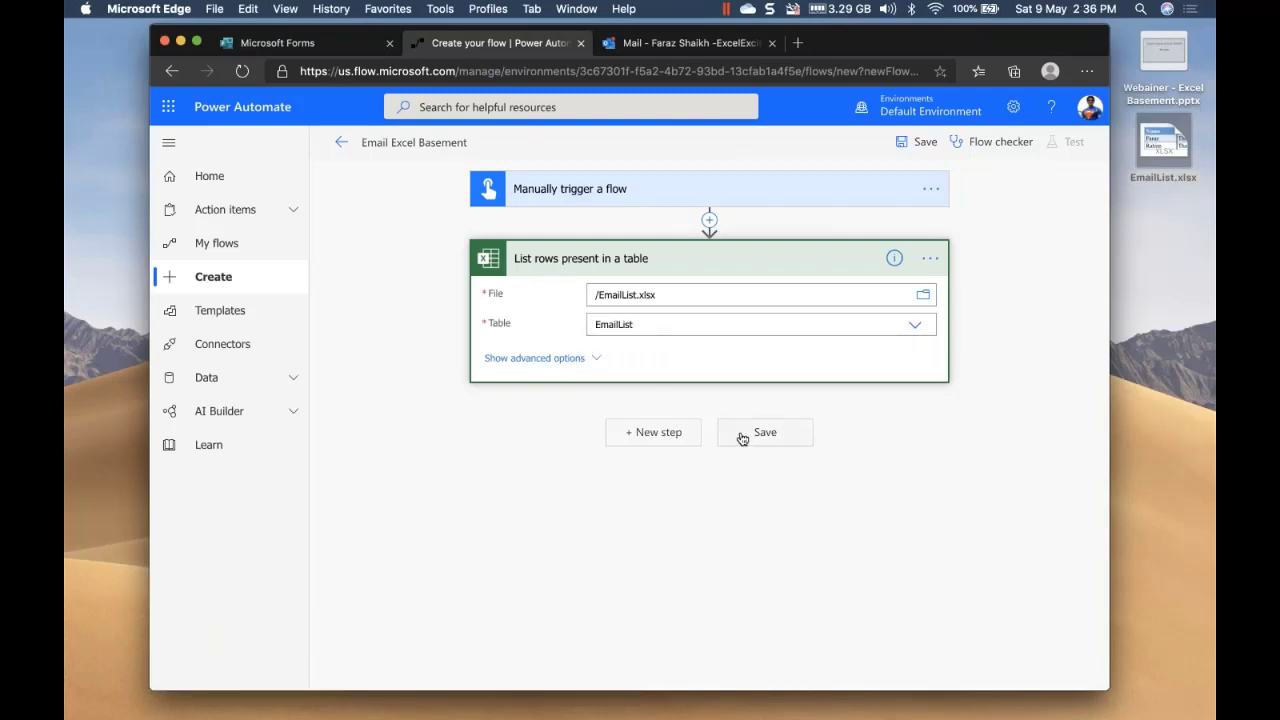
pyautogui.click(686, 433)
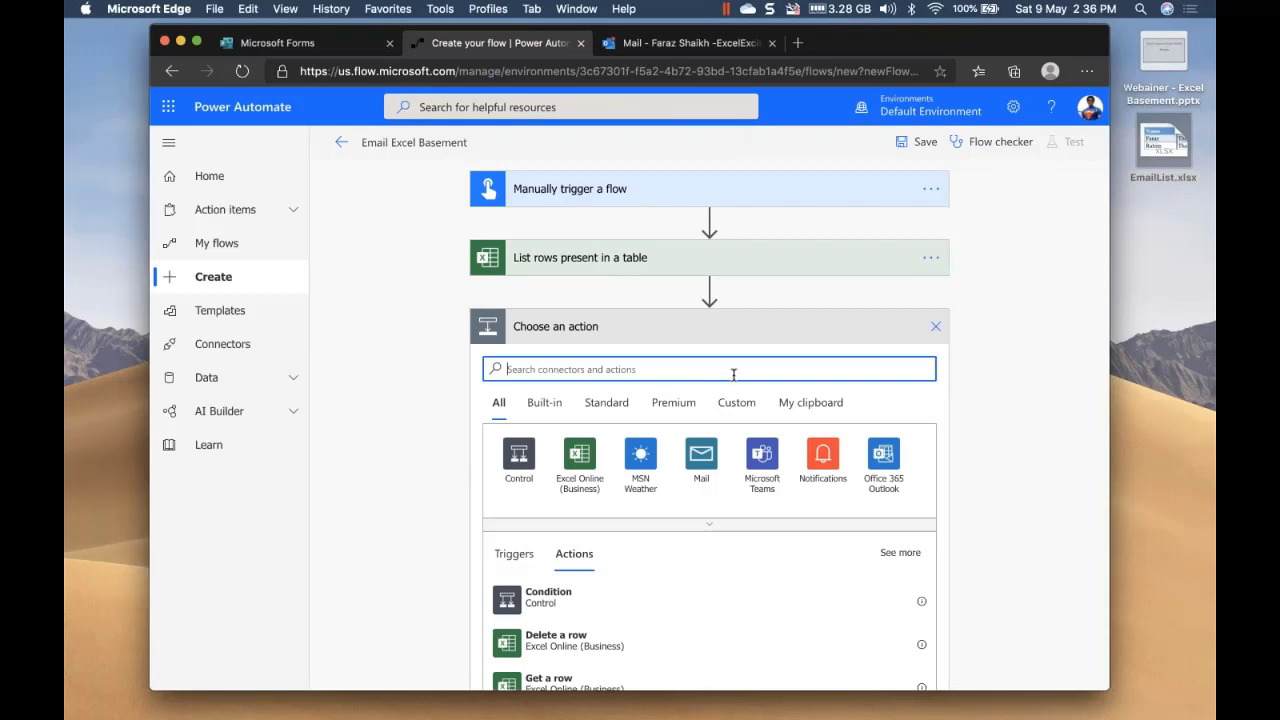
pyautogui.write('email')
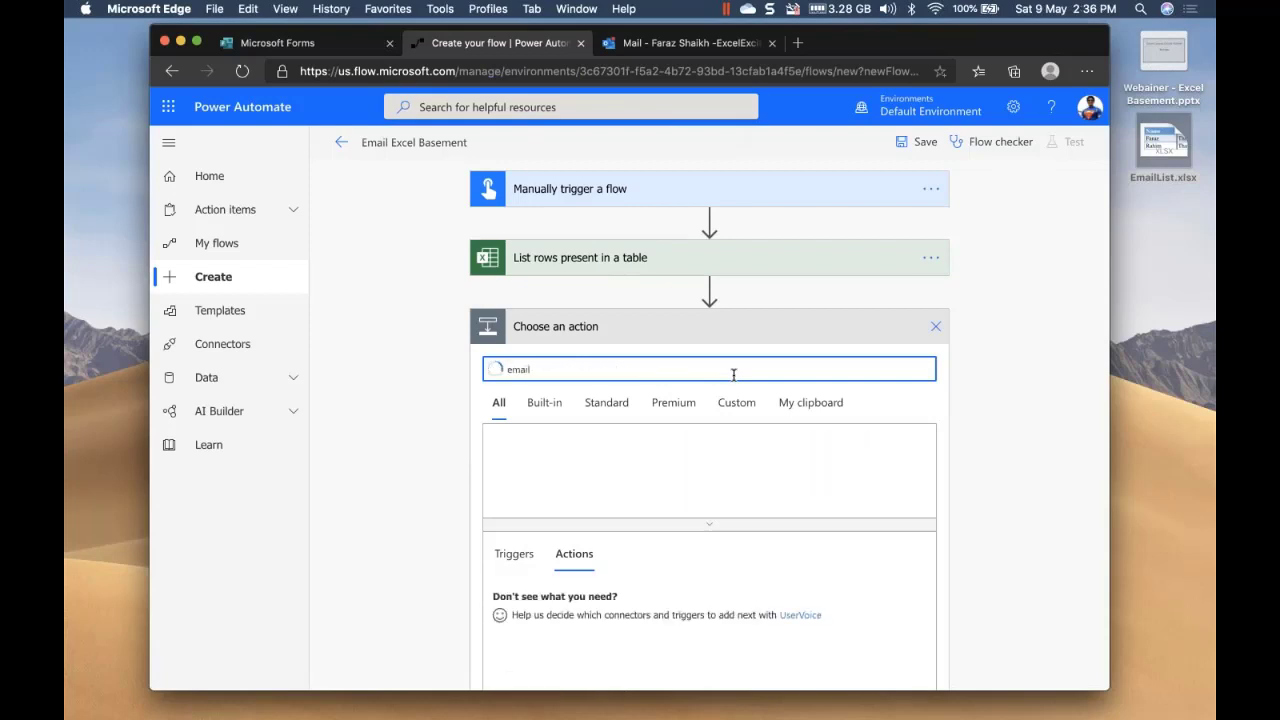
pyautogui.doubleClick(520, 370)
pyautogui.write('out')
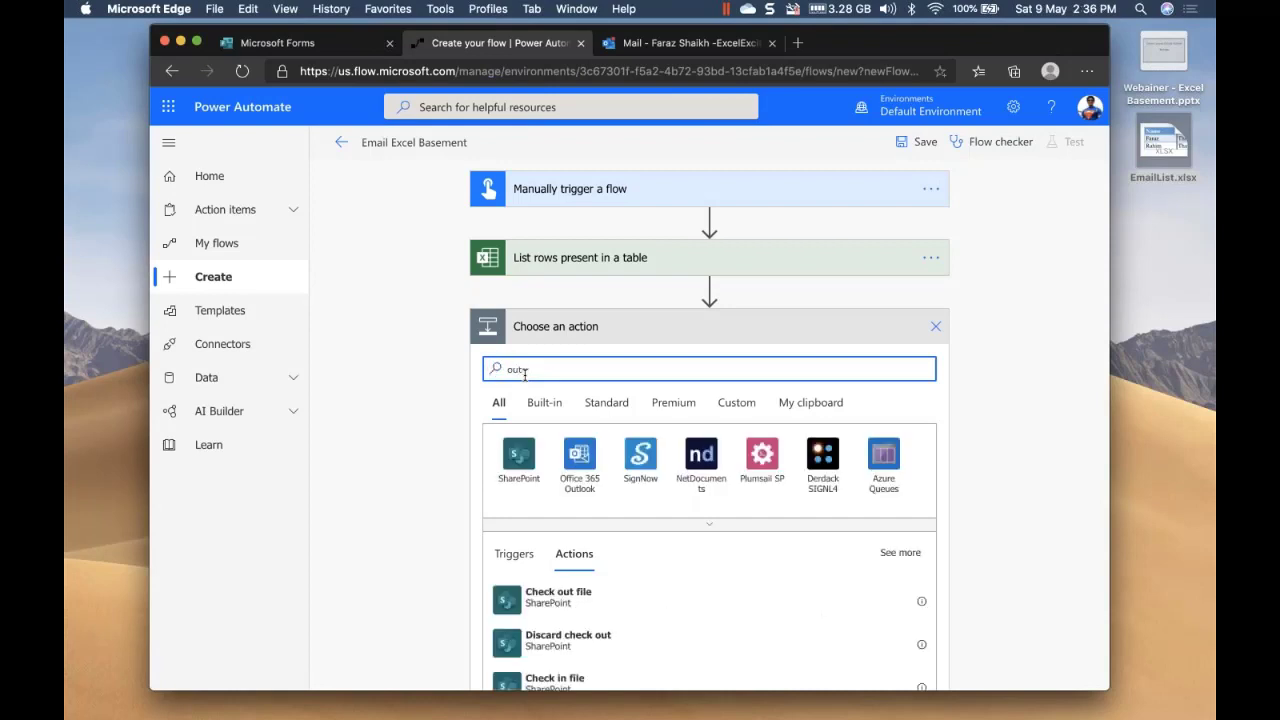
pyautogui.write('l')
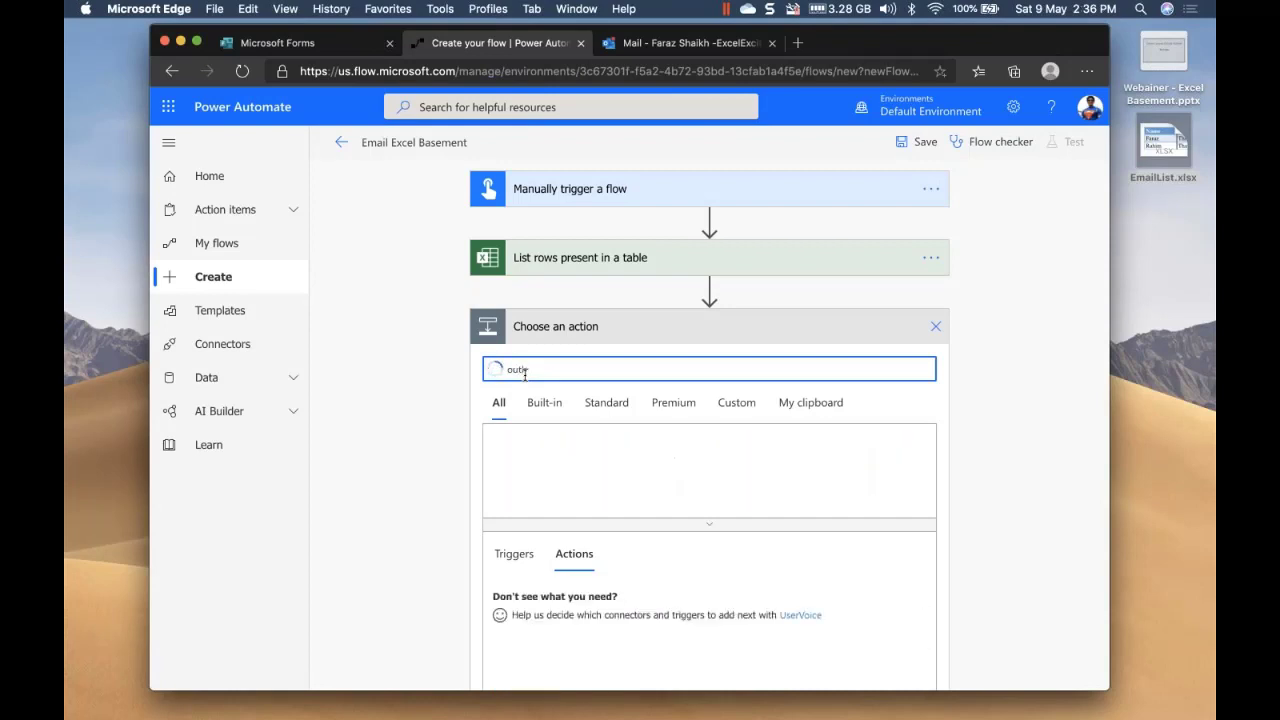
pyautogui.write('ook')
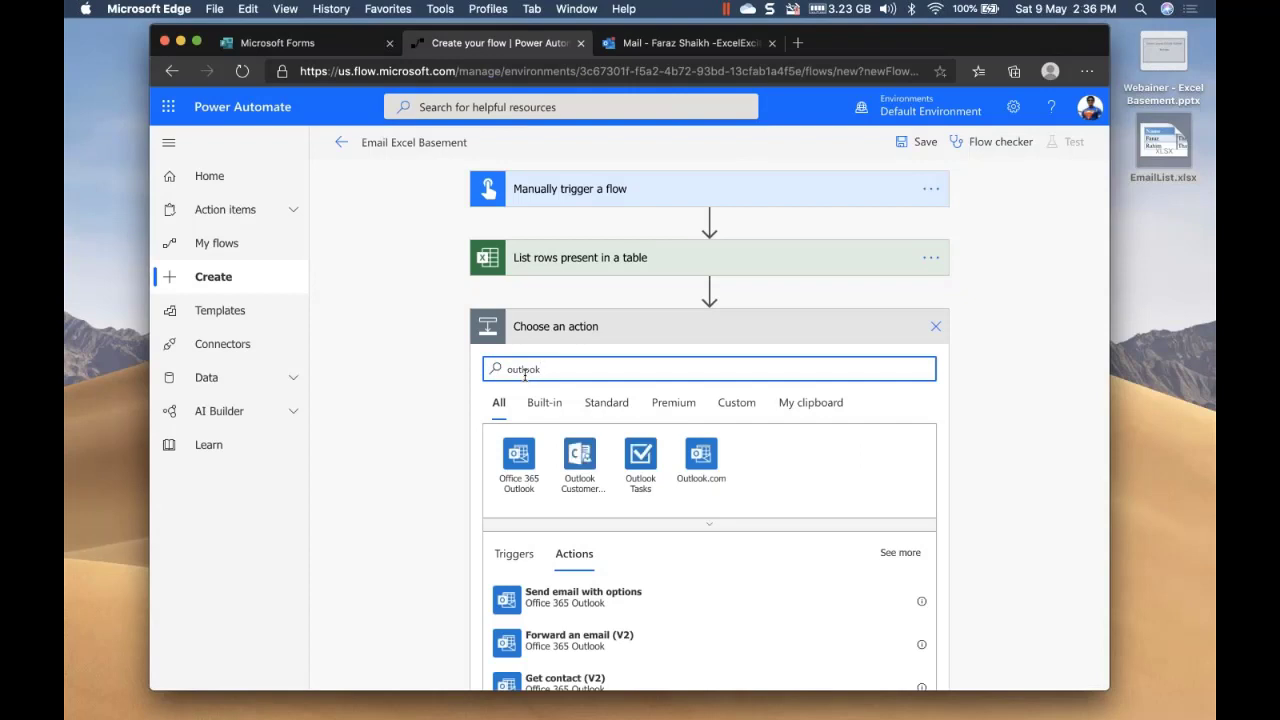
pyautogui.click(701, 455)
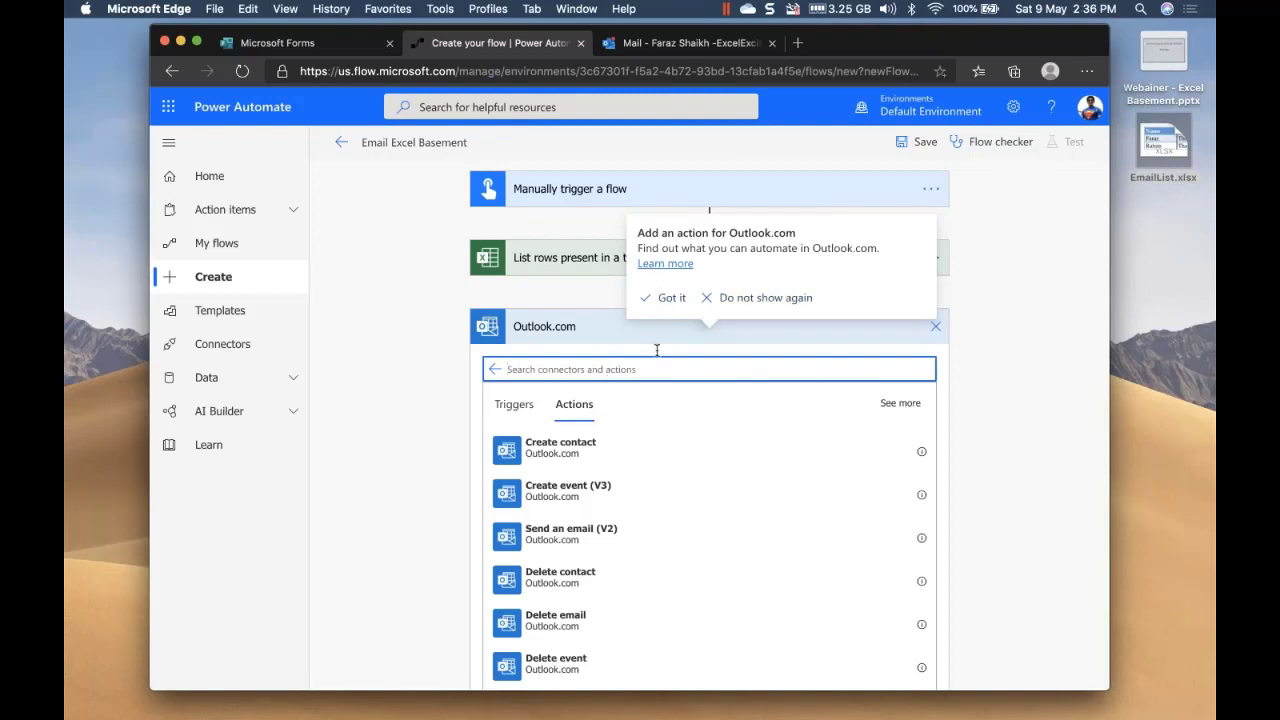
pyautogui.click(935, 328)
# Add the Outlook.com action Send an email (V2) after the row listing.
pyautogui.click(690, 325)
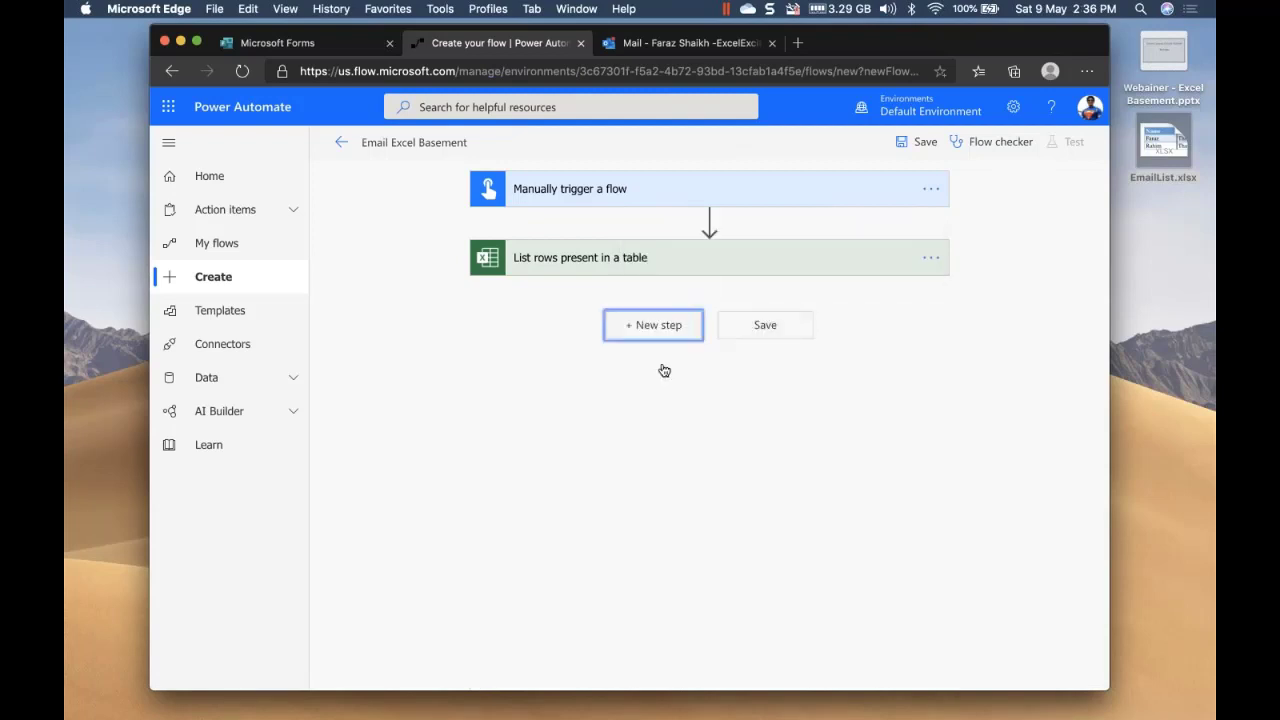
pyautogui.write('oulook')
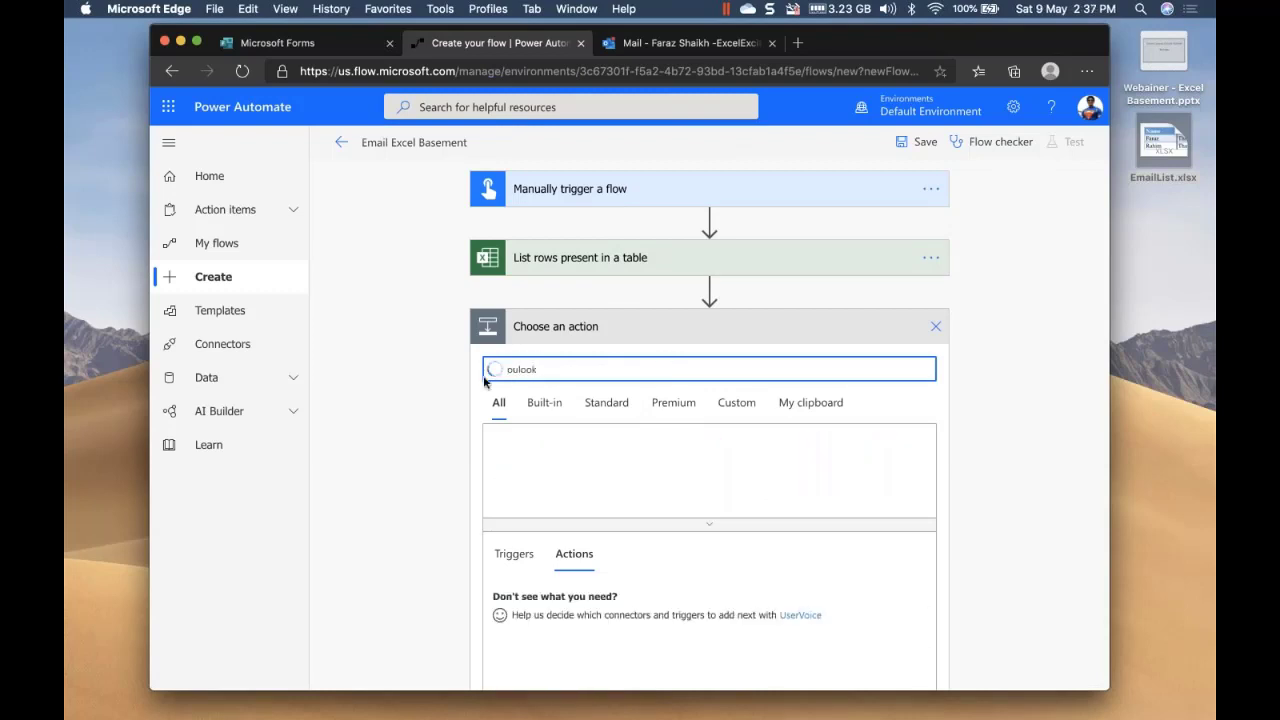
pyautogui.write('t')
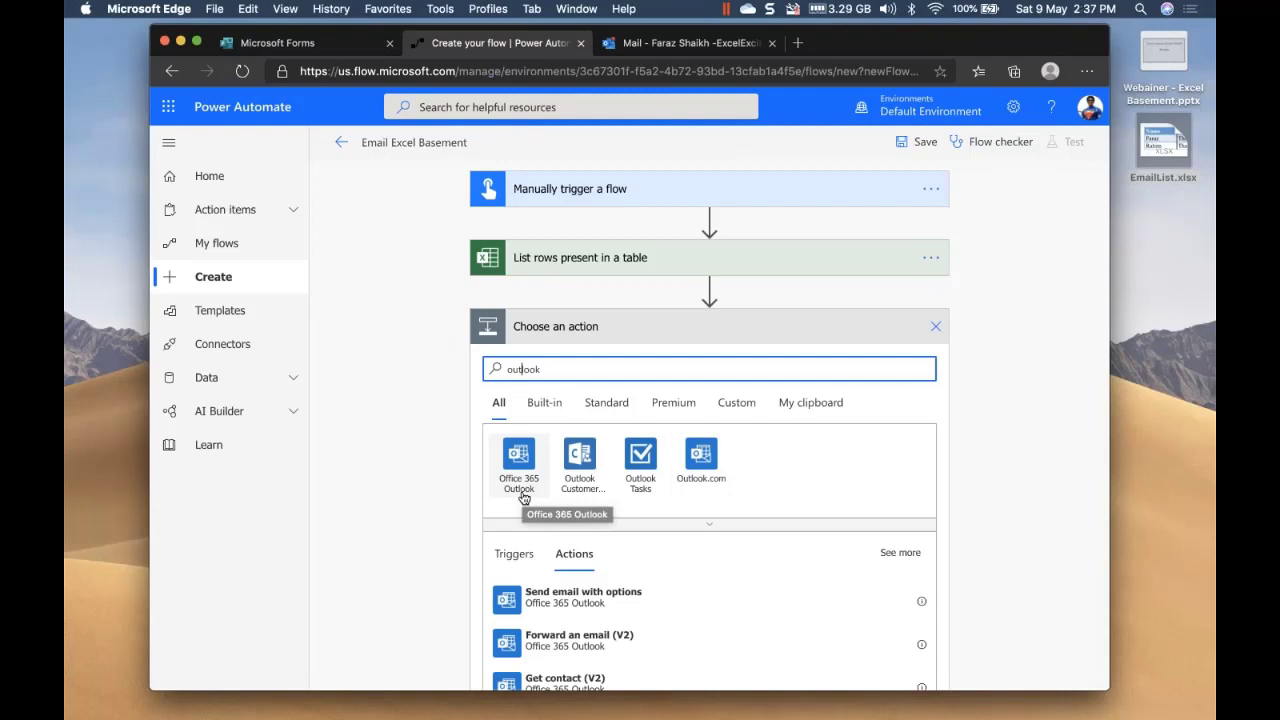
pyautogui.click(699, 461)
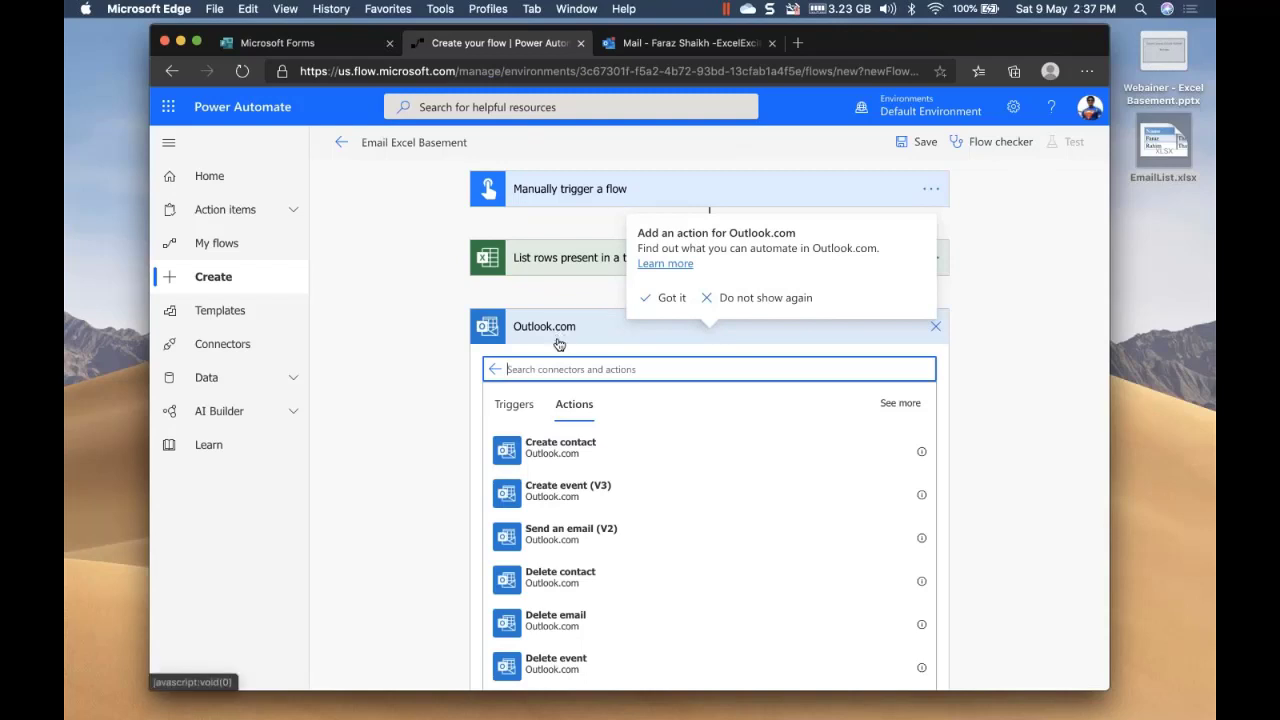
pyautogui.scroll(-3, 540, 450)
pyautogui.scroll(3, 540, 450)
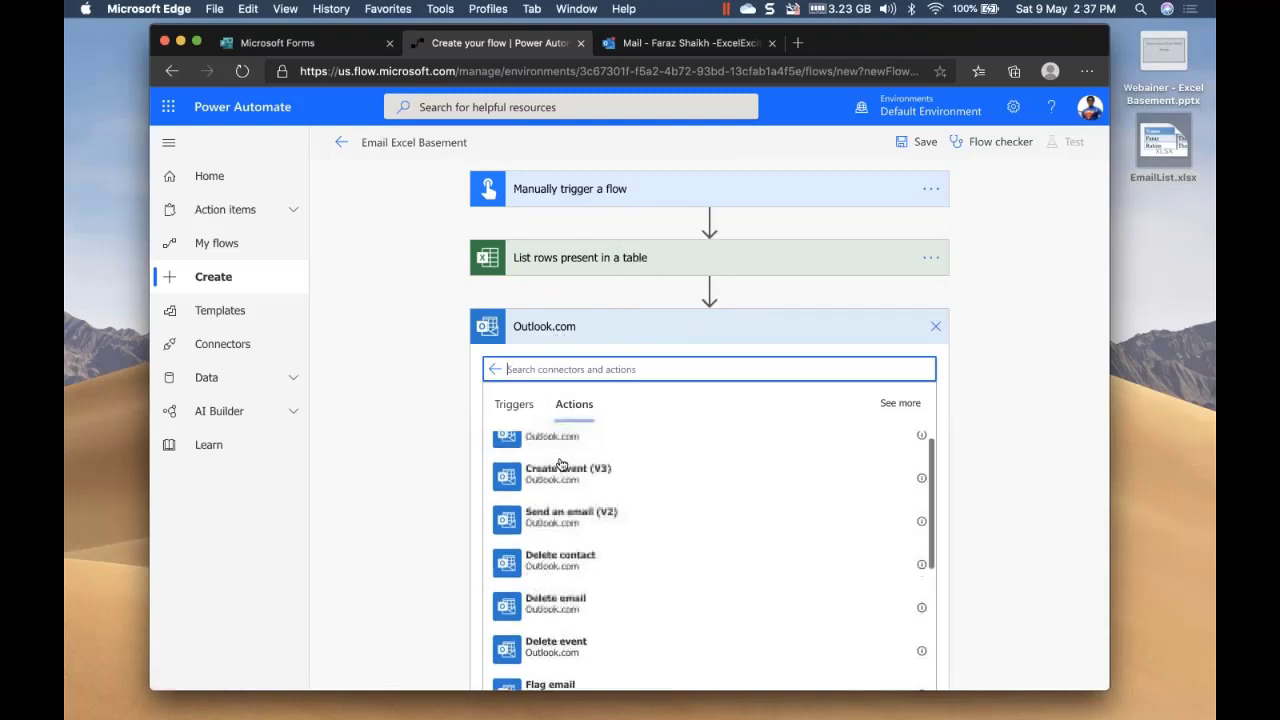
pyautogui.scroll(-1, 449, 548)
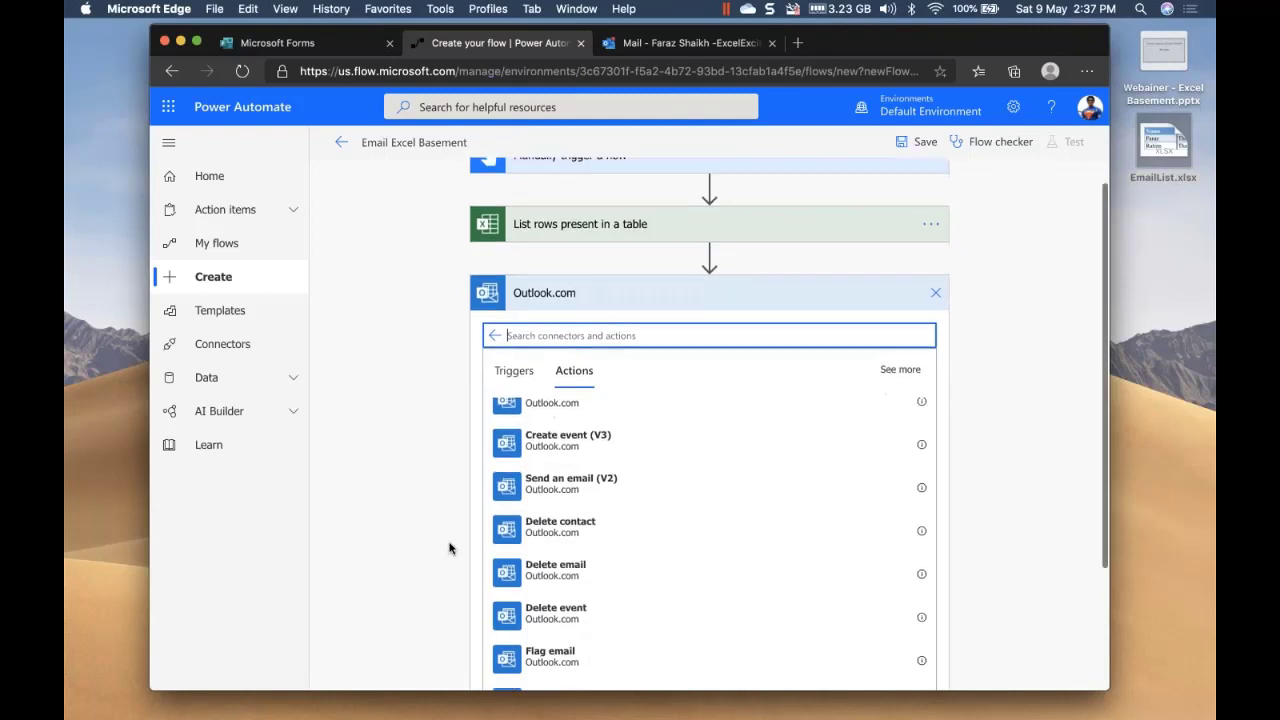
pyautogui.click(597, 487)
# Set the email's recipient to the dynamic Email value from the Excel table rows.
pyautogui.click(684, 365)
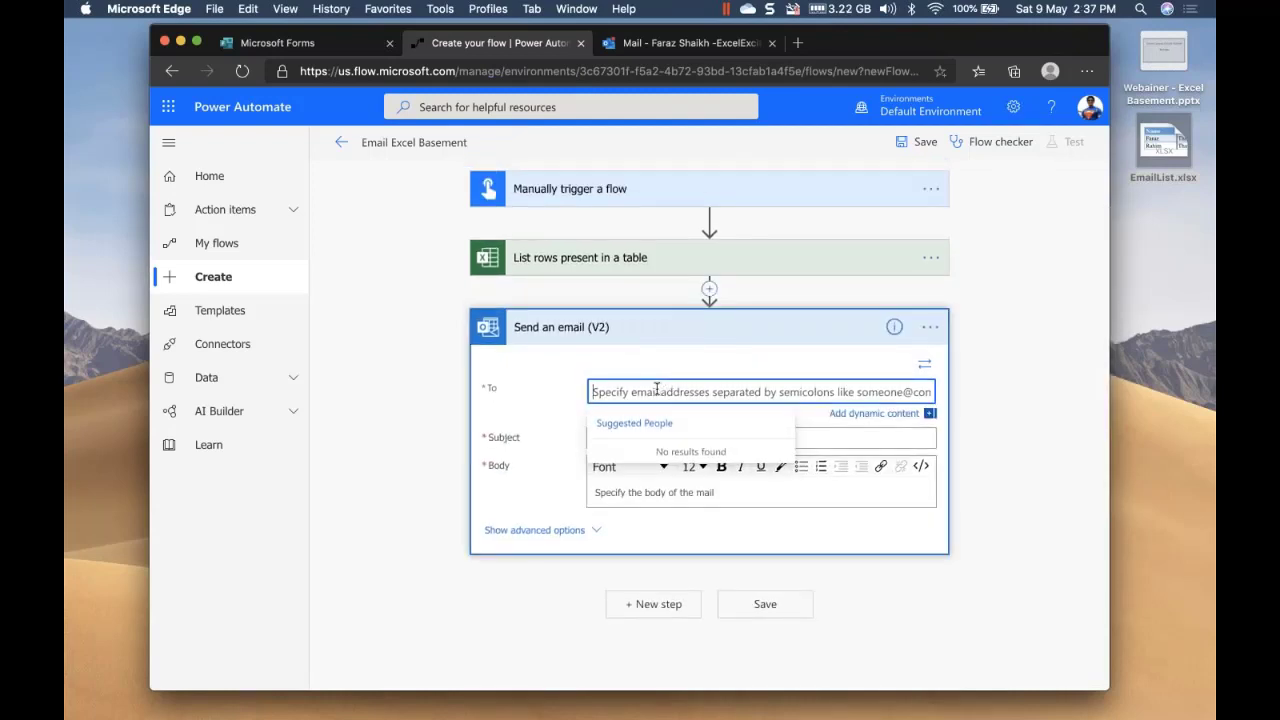
pyautogui.click(880, 413)
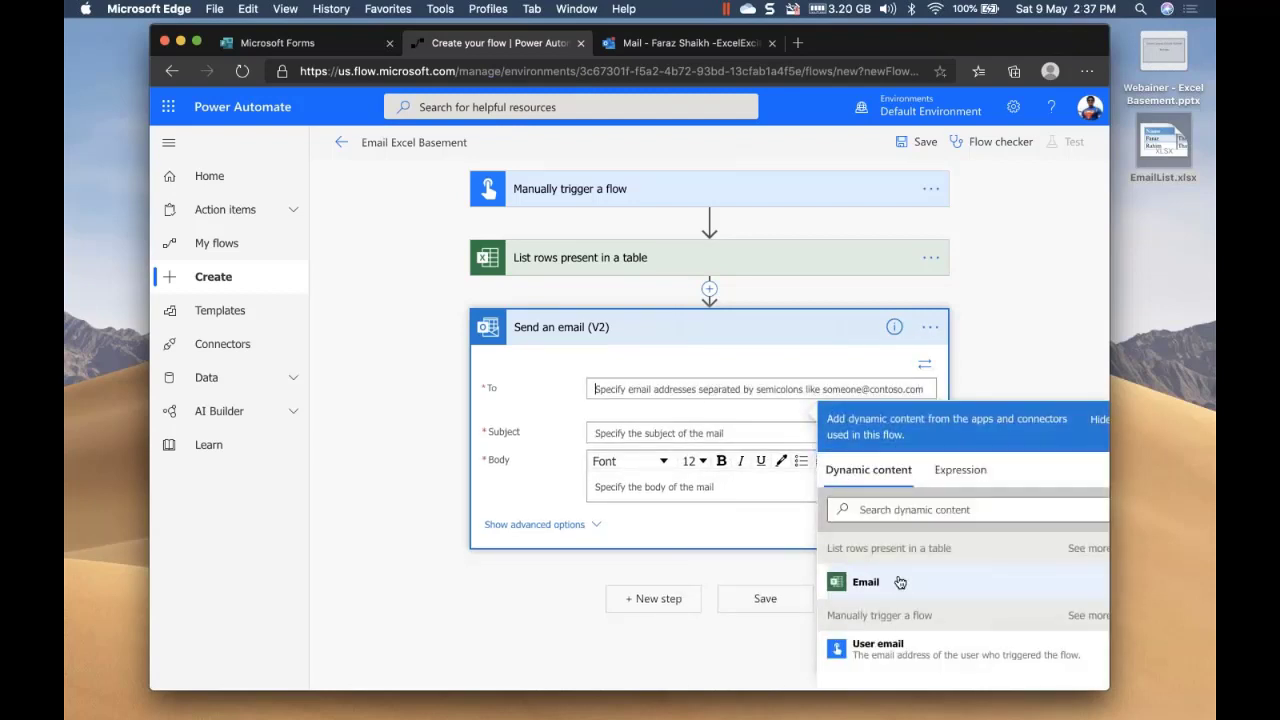
pyautogui.click(900, 582)
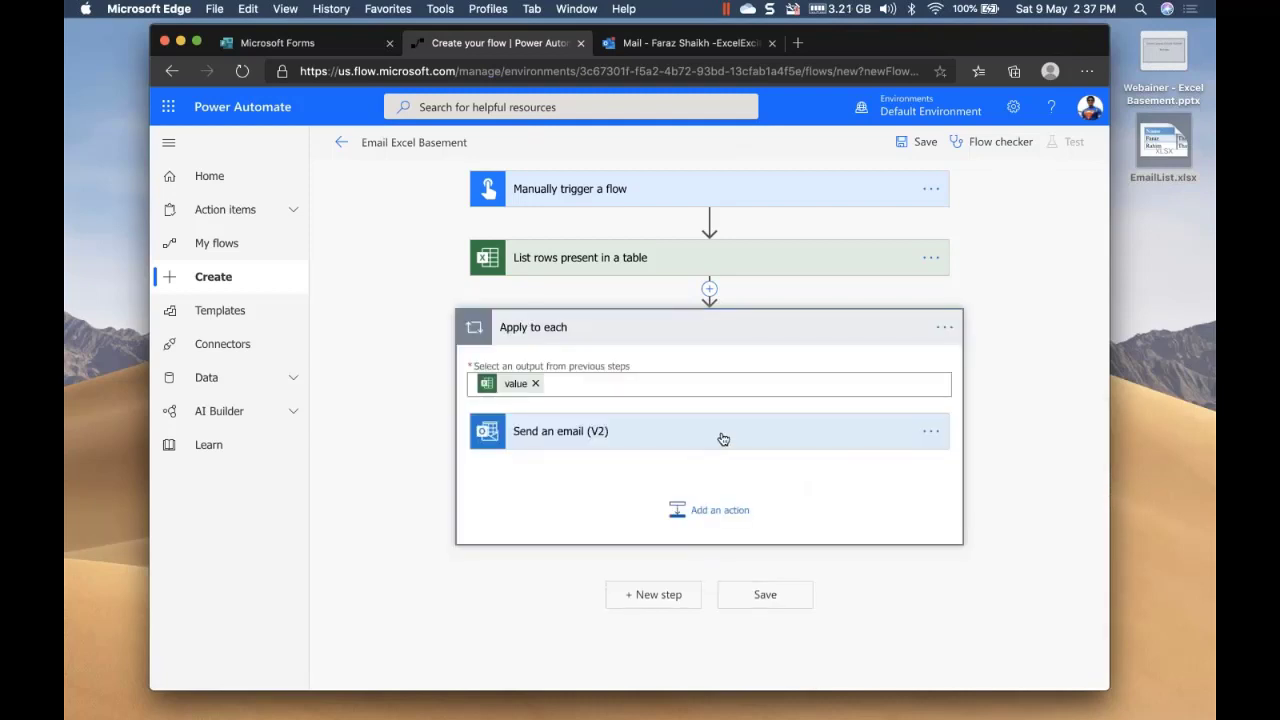
# Set the email subject to "Update about the event" followed by a single dynamic Name value from the Excel table.
pyautogui.click(723, 438)
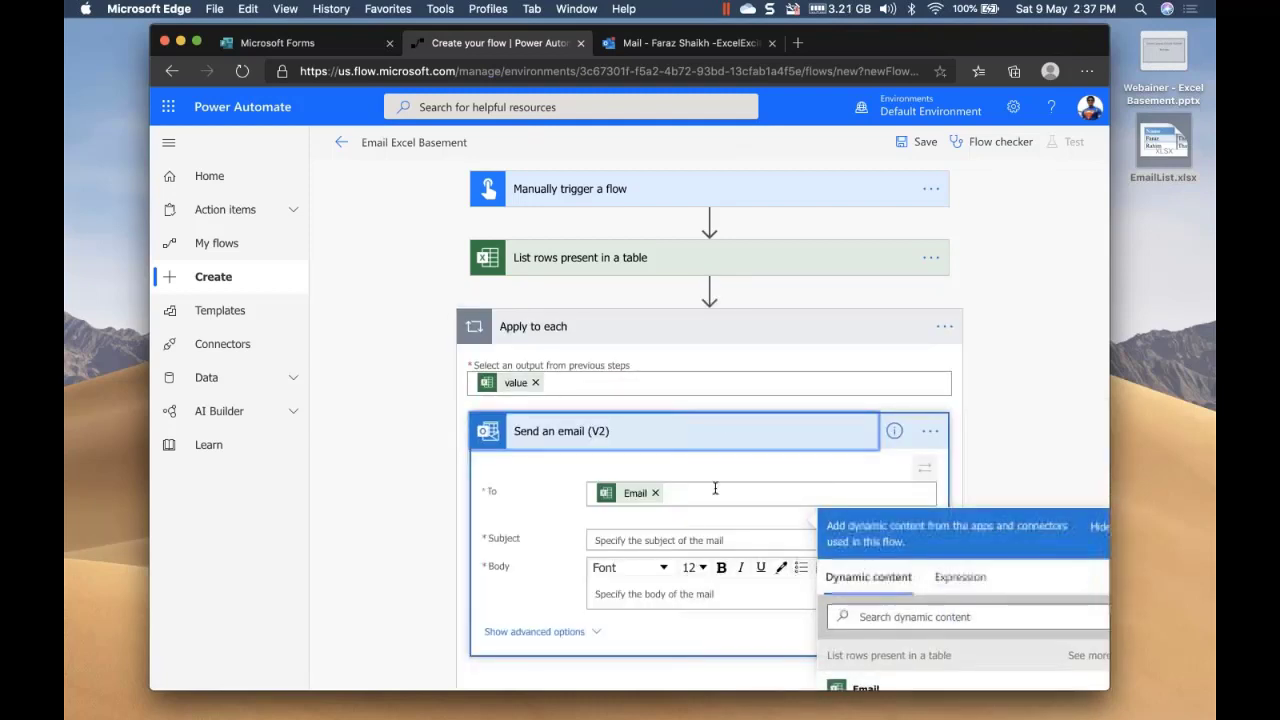
pyautogui.click(690, 540)
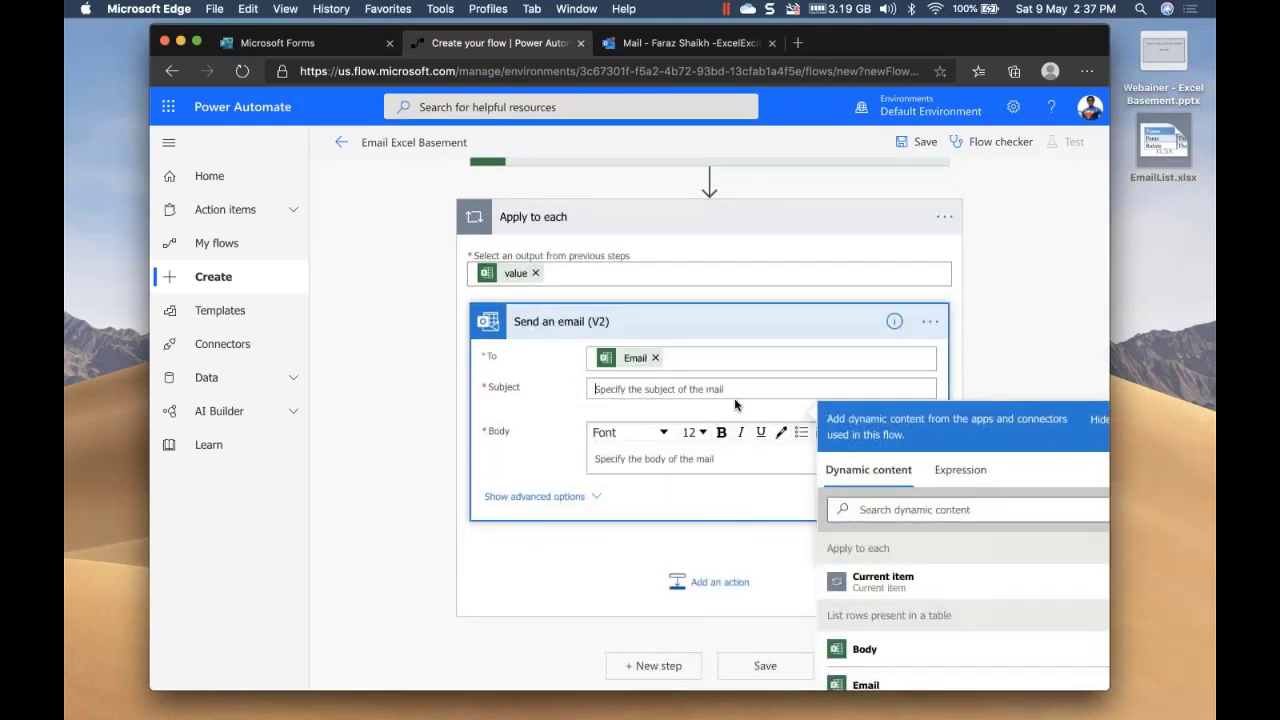
pyautogui.write('Updat')
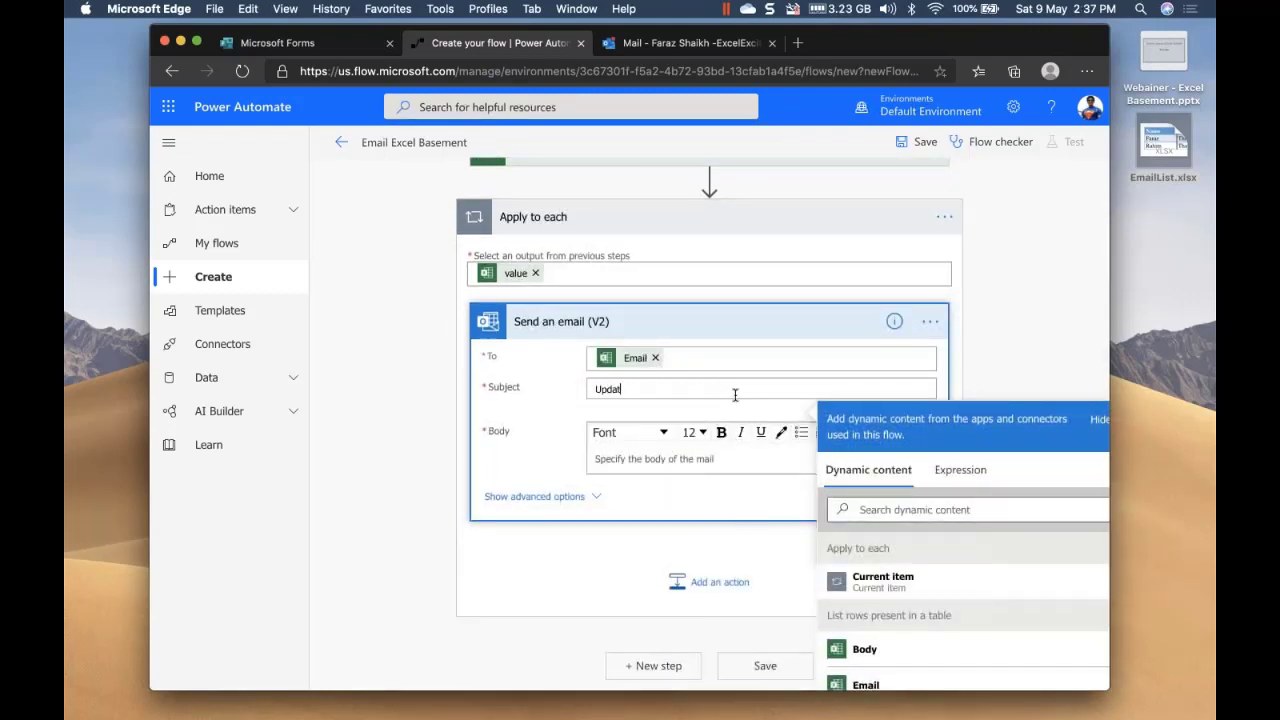
pyautogui.write('e about the eventy')
pyautogui.scroll(-2, 862, 600)
pyautogui.click(862, 610)
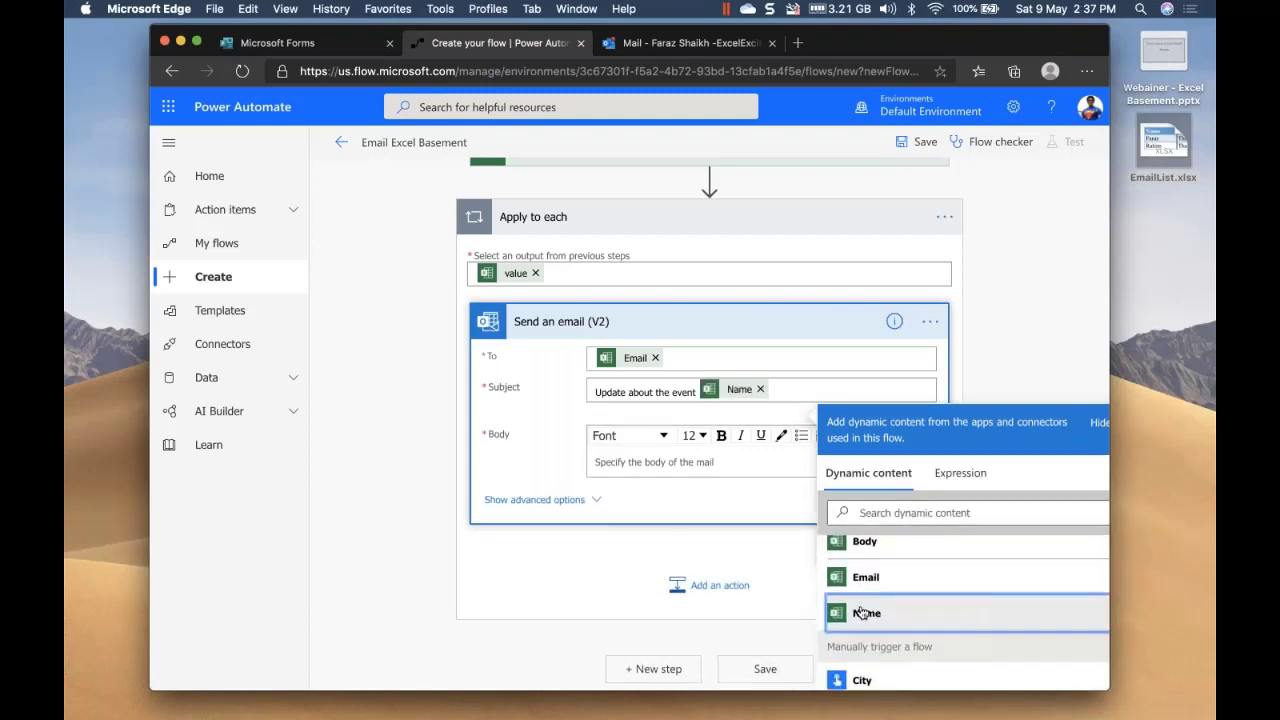
pyautogui.doubleClick(862, 610)
pyautogui.click(903, 390)
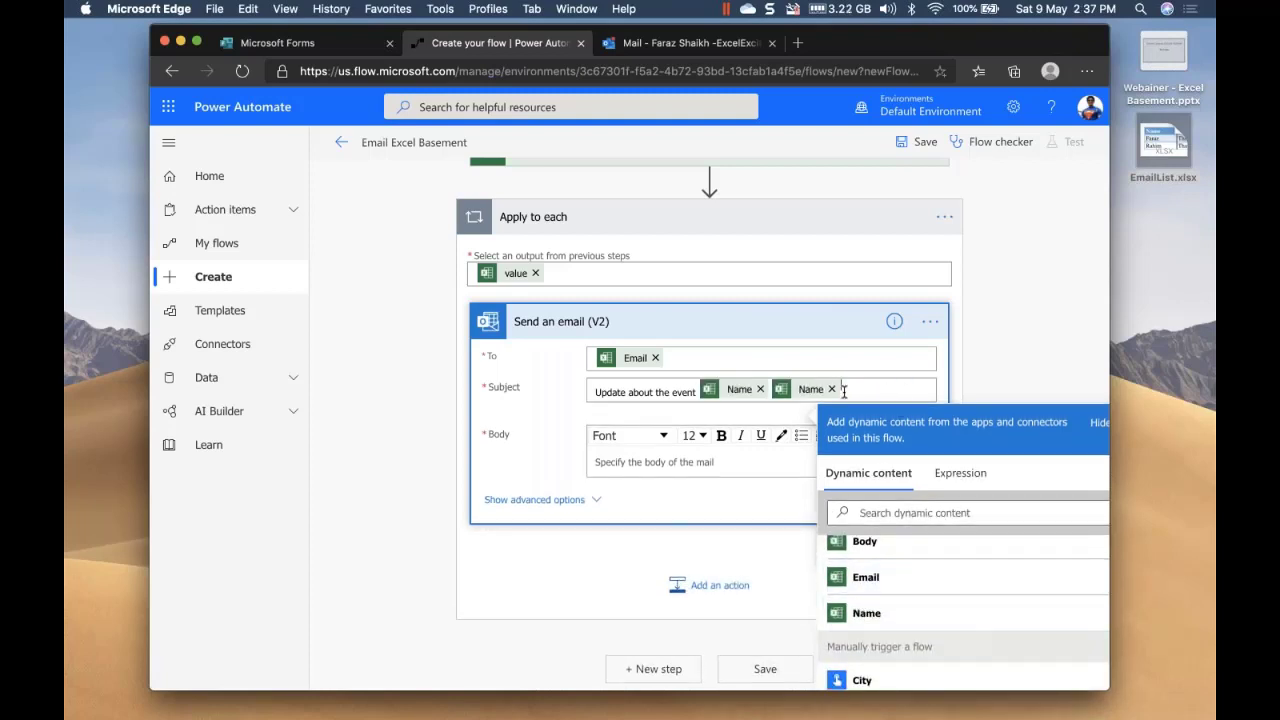
pyautogui.click(831, 390)
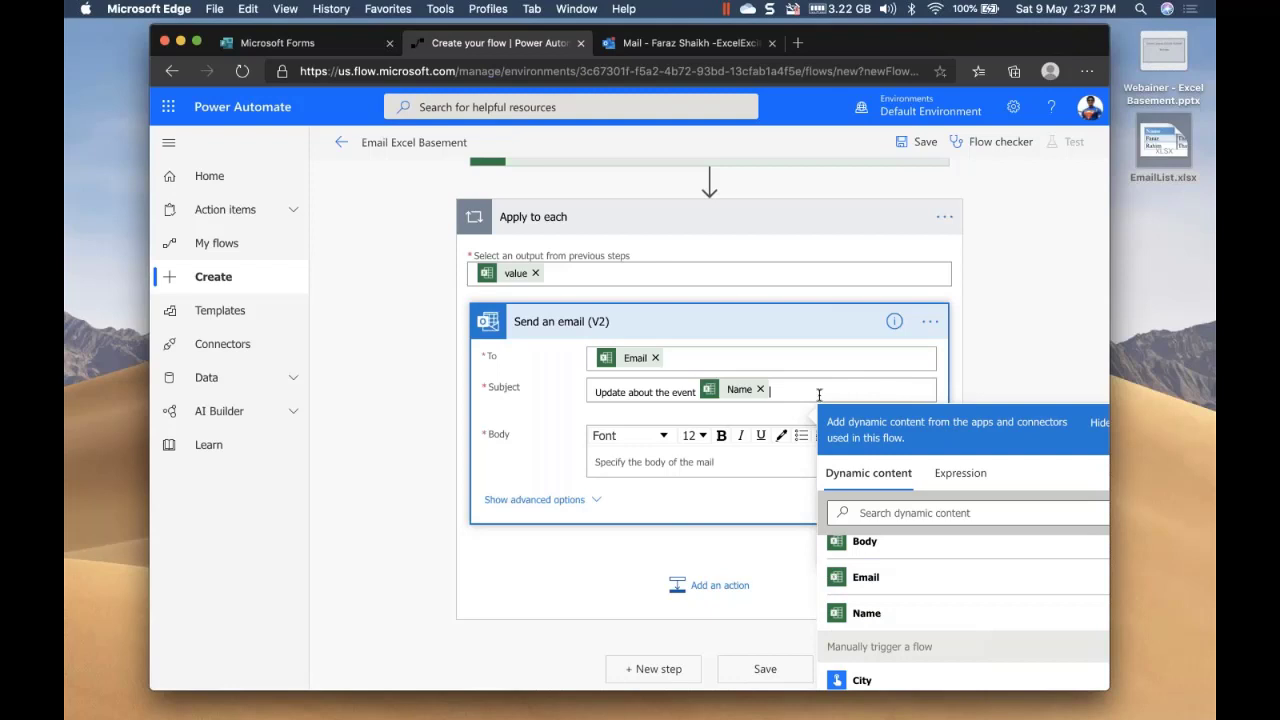
# Start the email body with the greeting "HI", the dynamic Name value from the Excel table and a comma.
pyautogui.click(724, 465)
pyautogui.write('Hi')
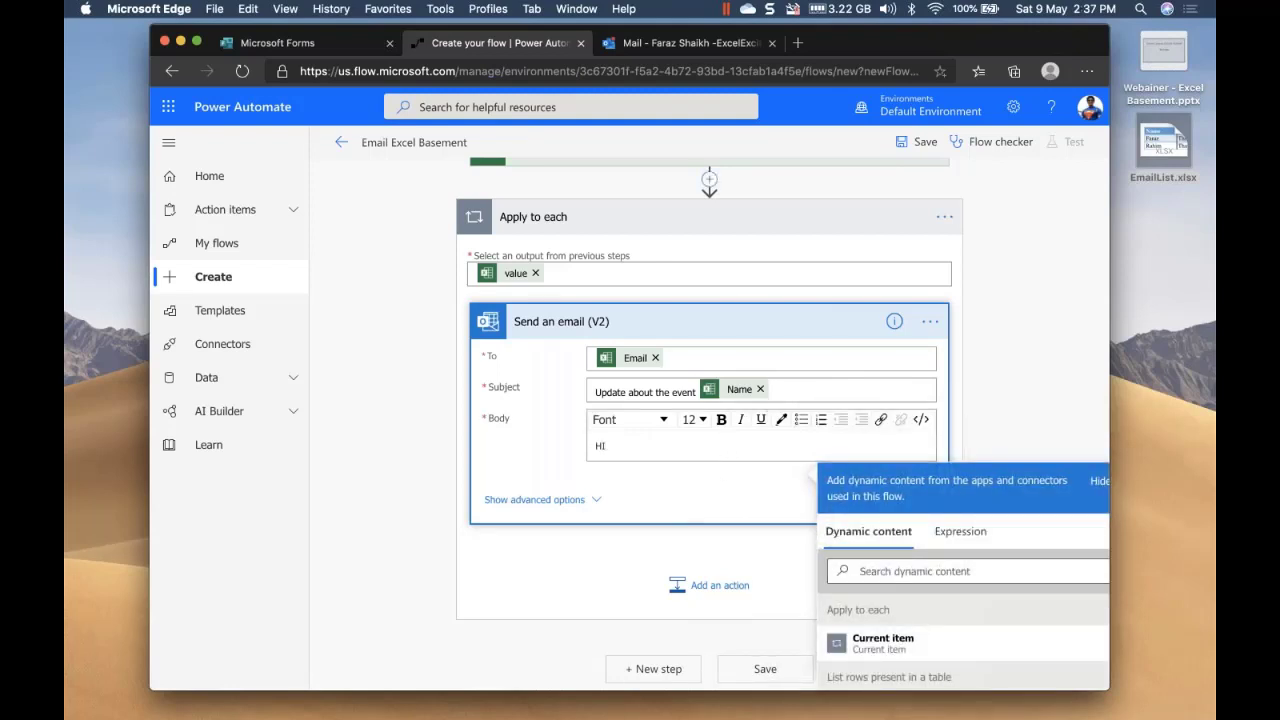
pyautogui.click(197, 41)
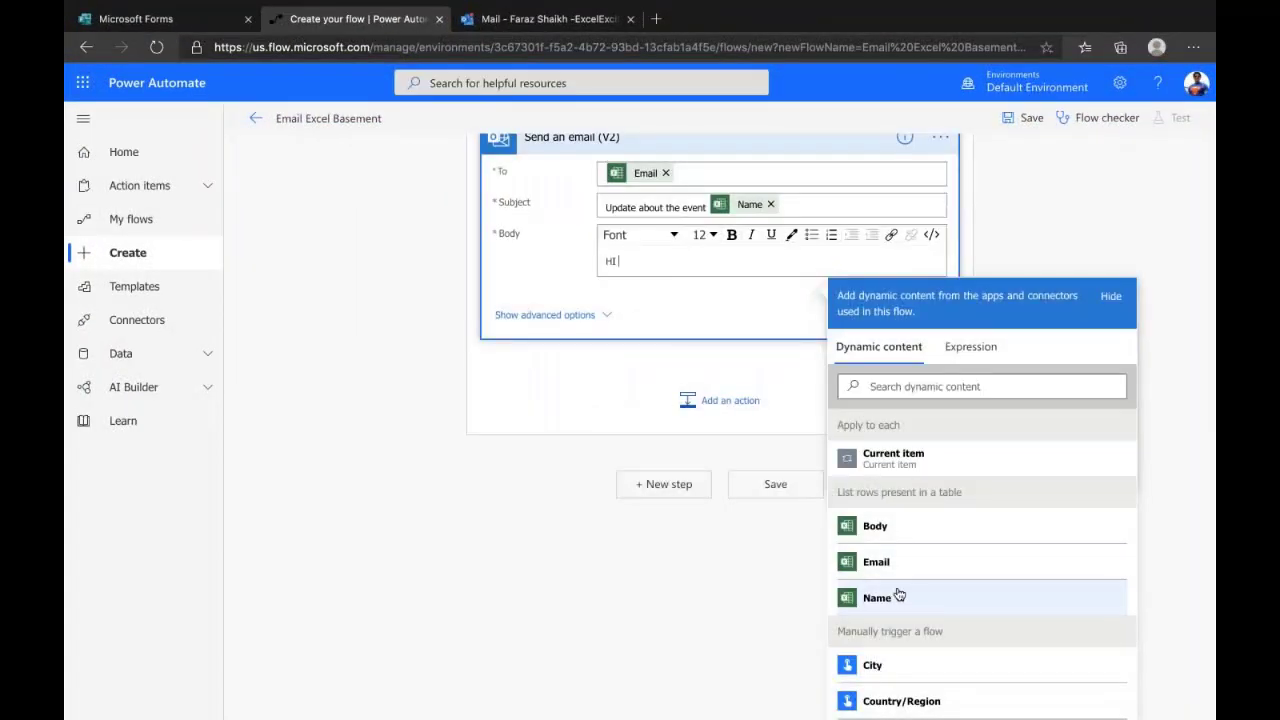
pyautogui.click(878, 597)
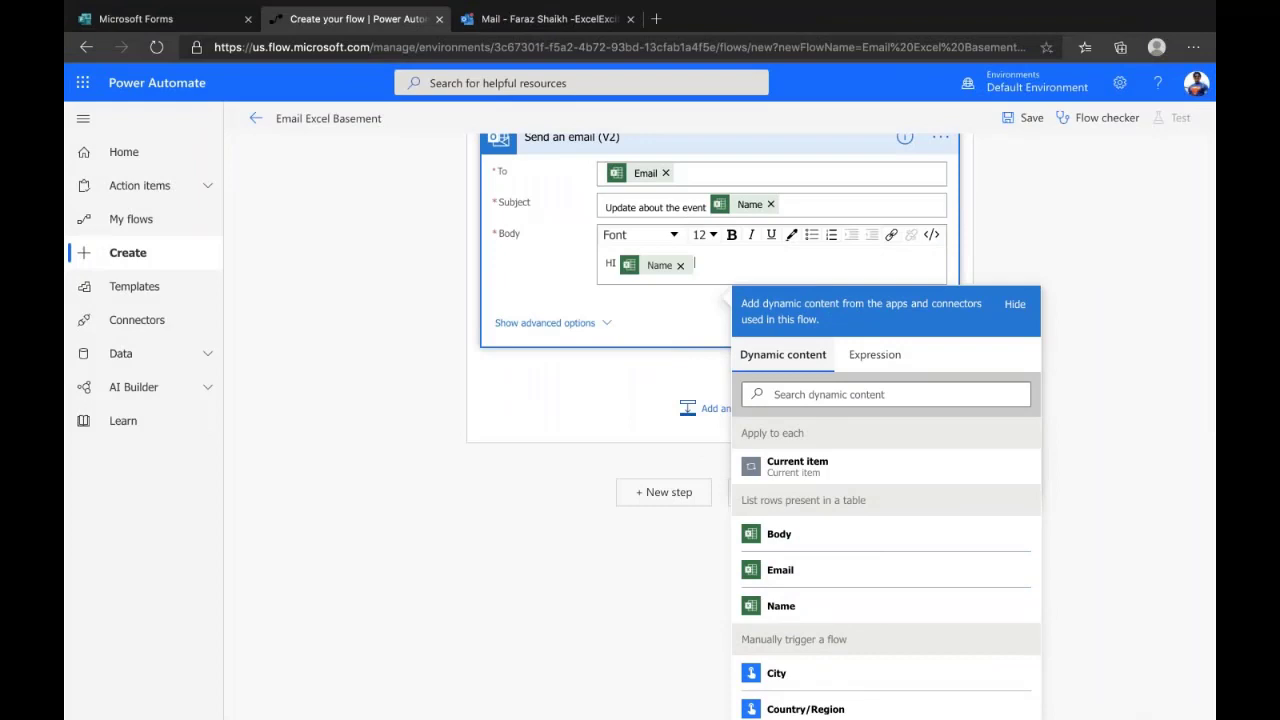
pyautogui.write(',')
pyautogui.press('Return')
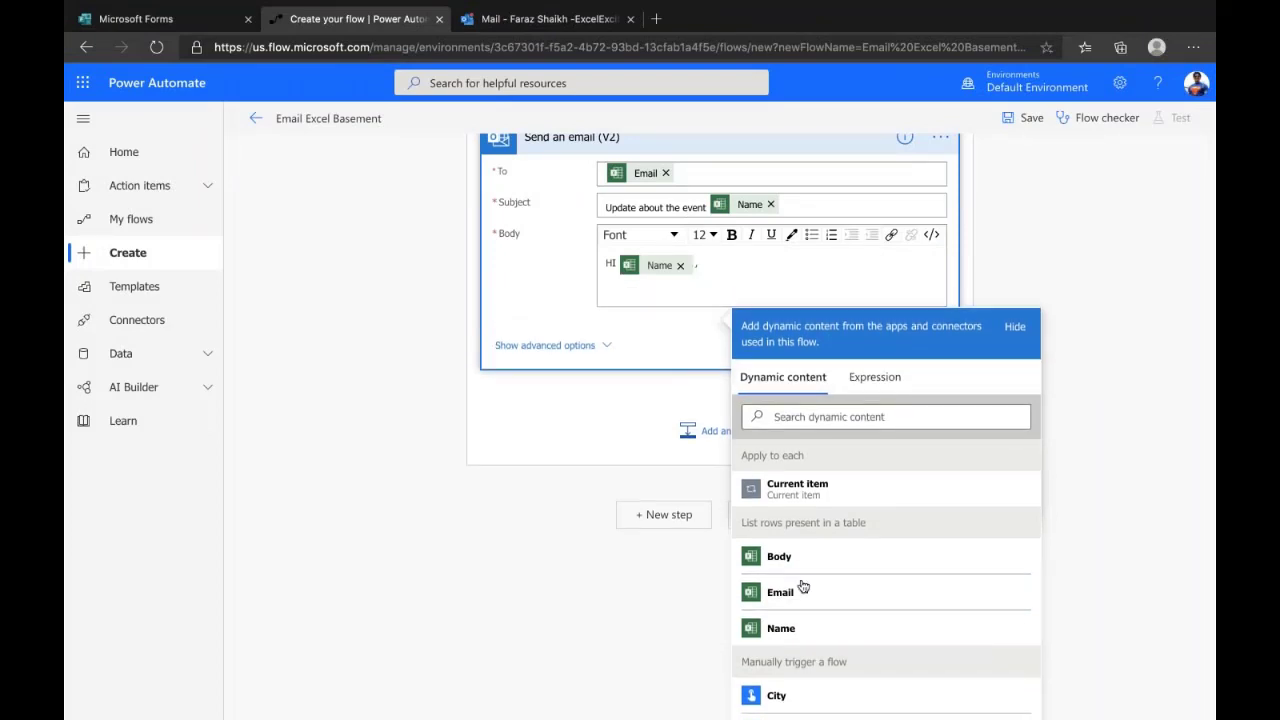
# Insert the dynamic Body value below the greeting and finish the email with "Regards," and the sender's name.
pyautogui.click(810, 567)
pyautogui.press('Return')
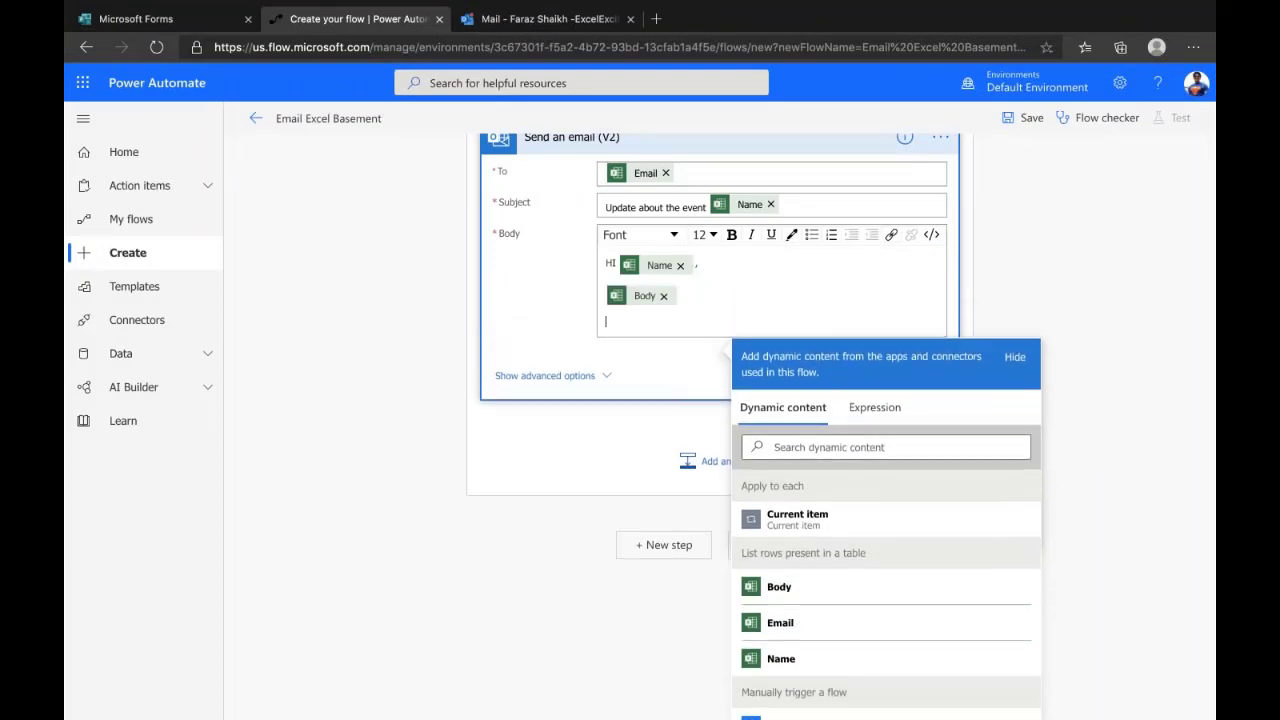
pyautogui.write('Regards, Faraz Shaikh..')
# Collapse the Apply to each loop and save the flow.
pyautogui.scroll(2, 544, 456)
pyautogui.click(668, 204)
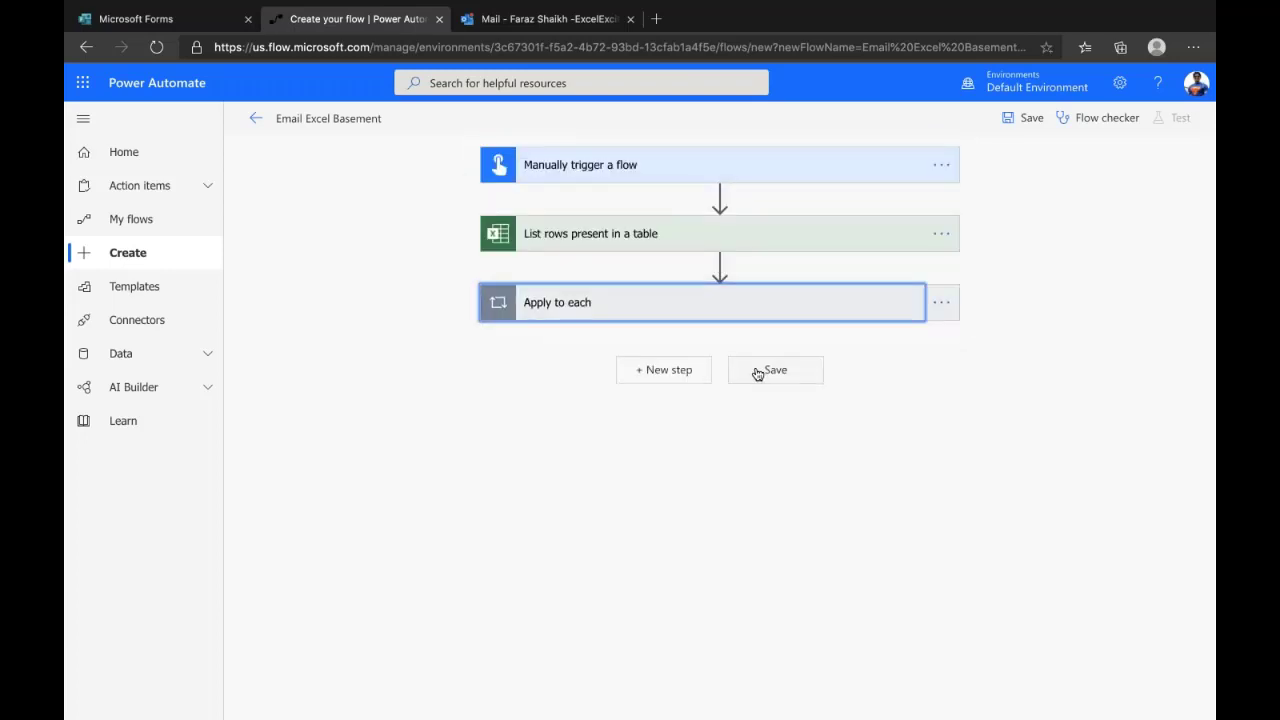
pyautogui.click(760, 376)
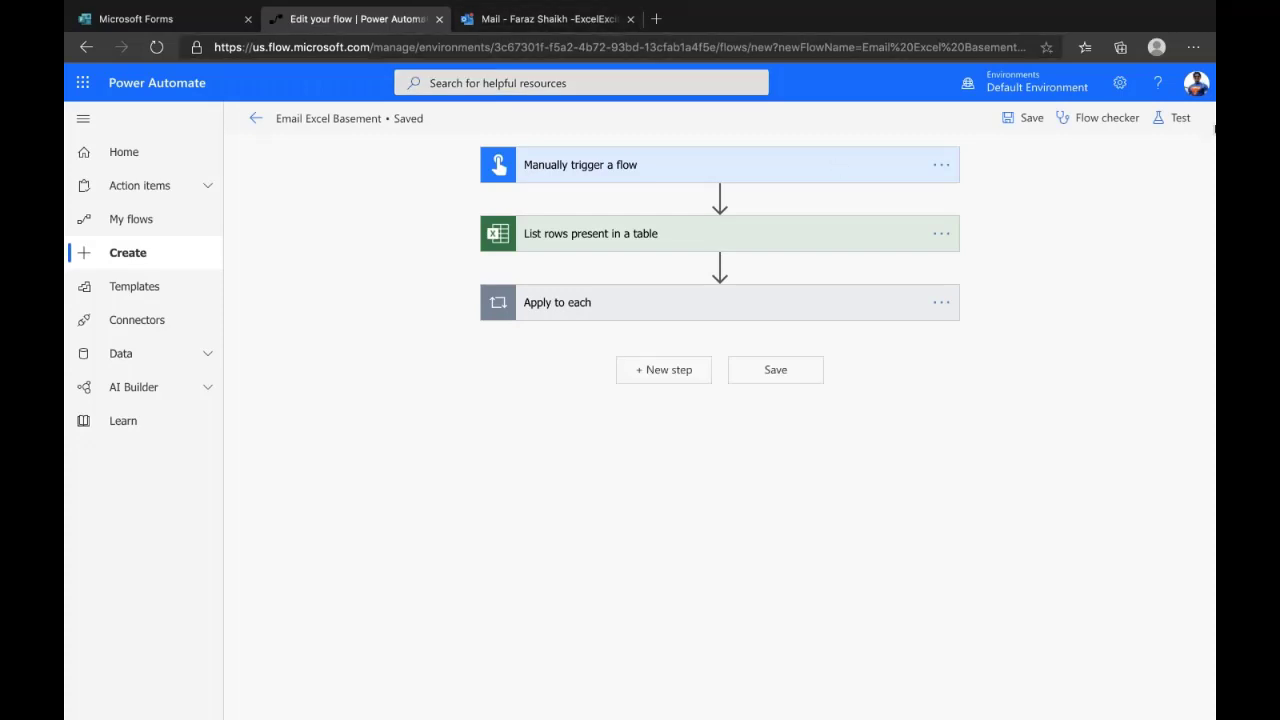
# Test the flow by performing the trigger action manually, running it with the Excel Online (OneDrive) and Outlook.com connections.
pyautogui.click(1172, 117)
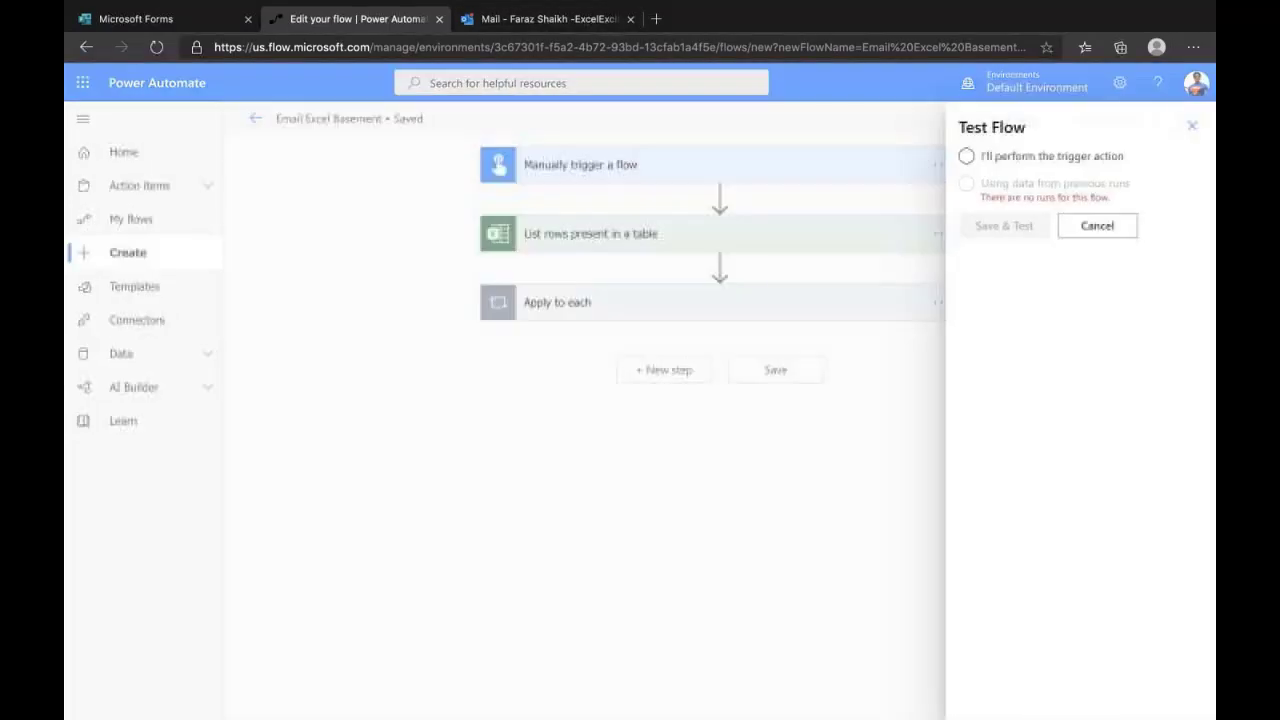
pyautogui.click(1050, 157)
pyautogui.click(1020, 227)
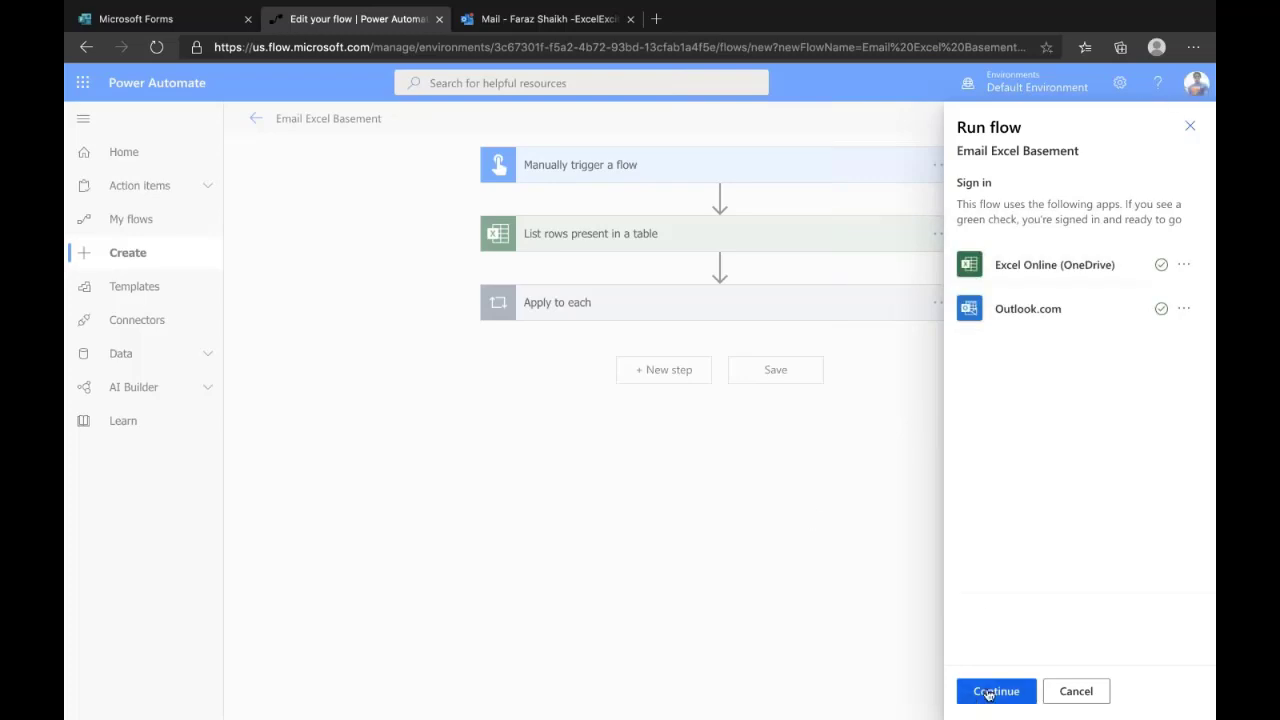
pyautogui.click(991, 690)
pyautogui.click(978, 691)
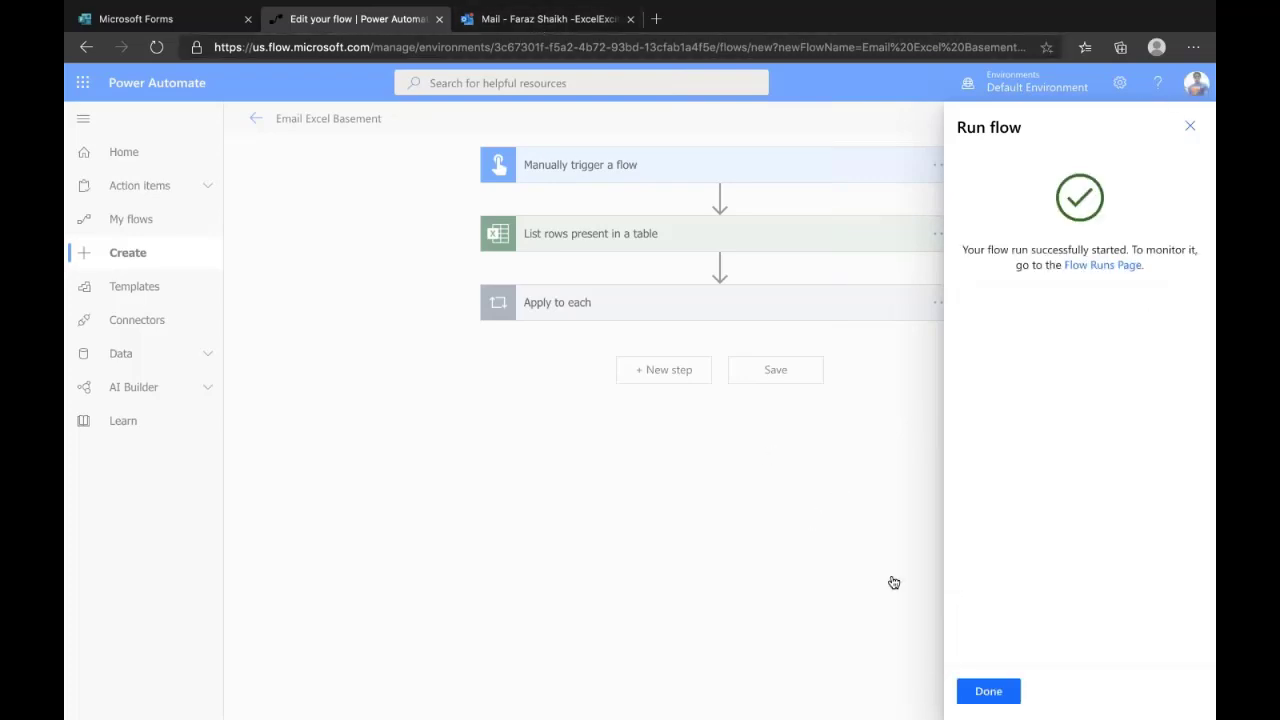
pyautogui.click(1008, 692)
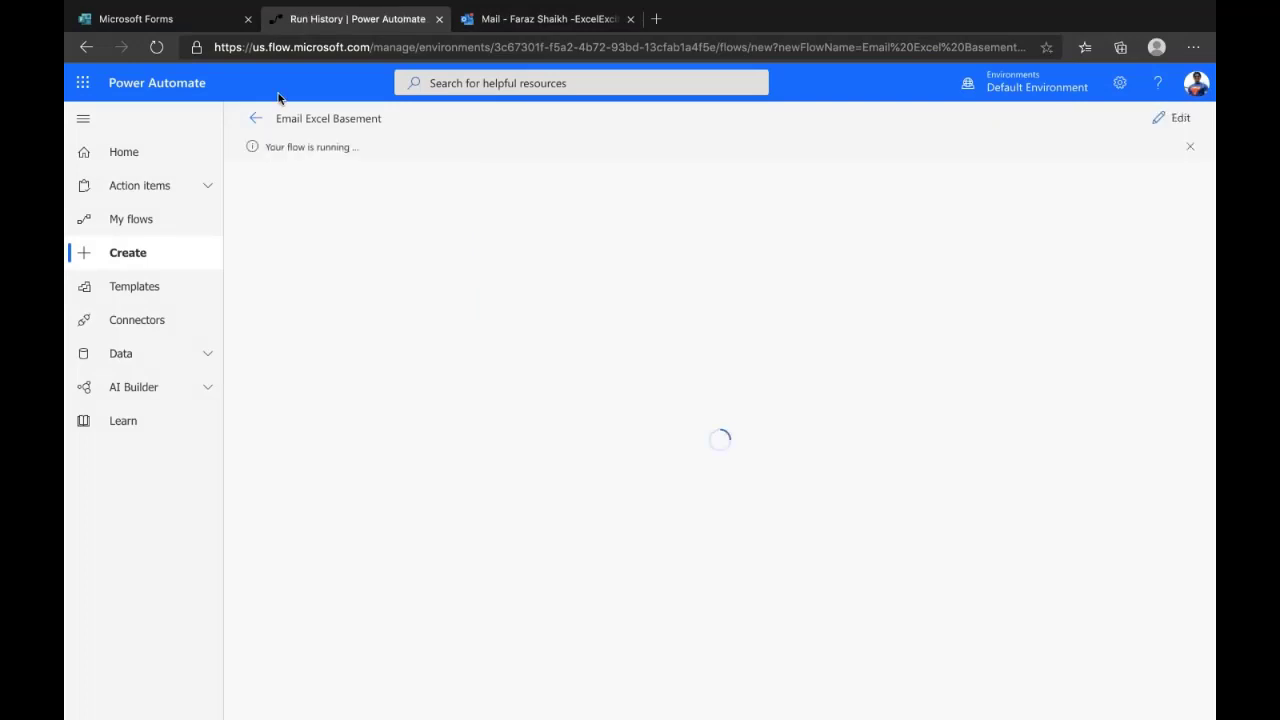
# Switch to the Outlook inbox and check the emails sent by the flow.
pyautogui.click(492, 22)
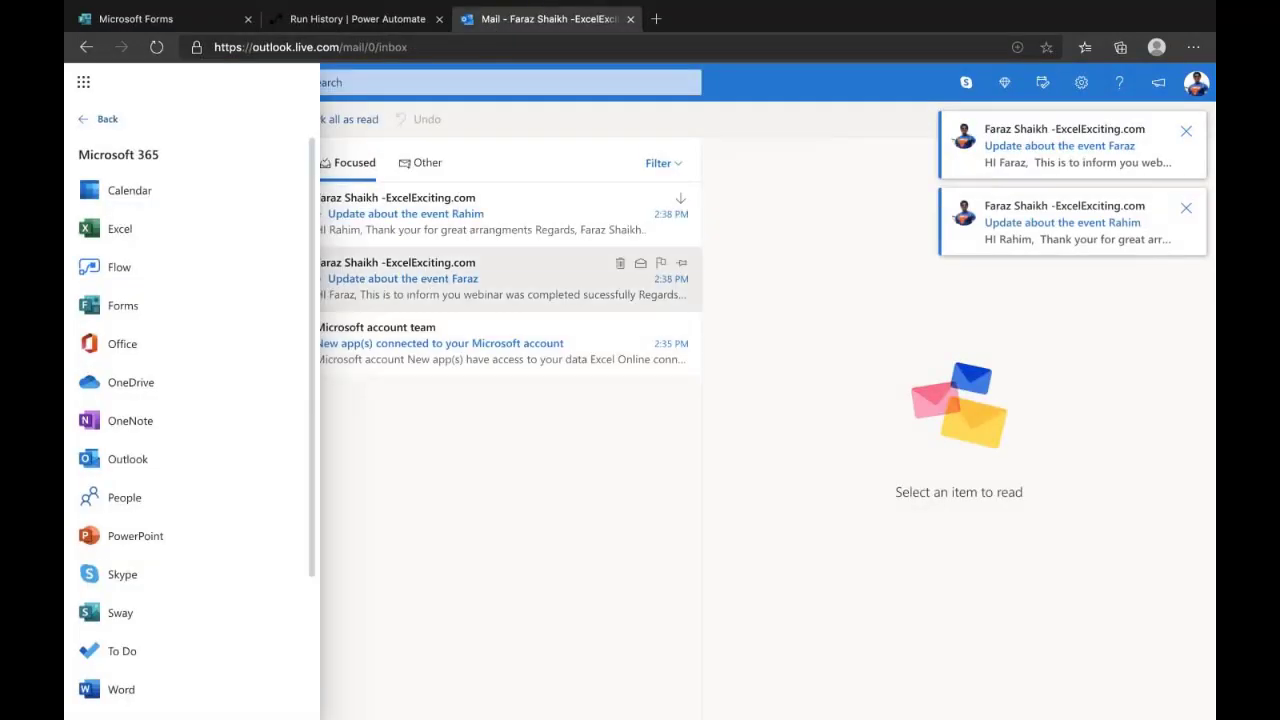
pyautogui.click(85, 84)
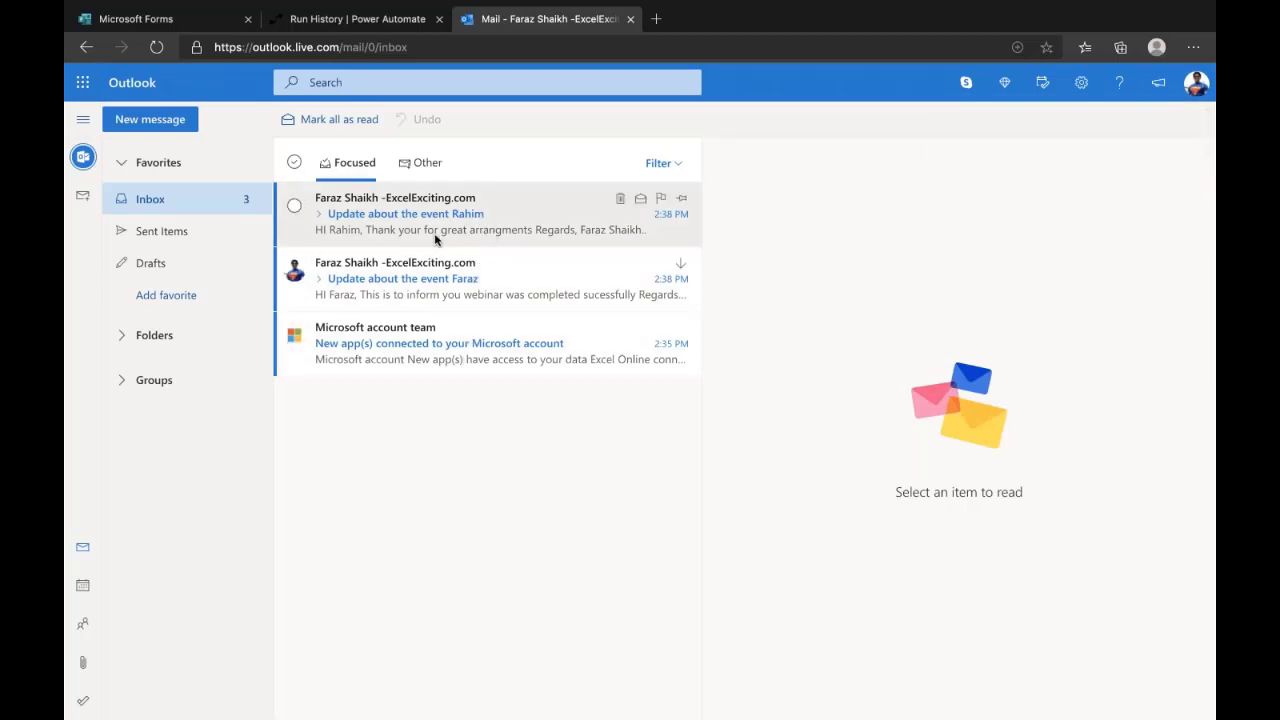
pyautogui.click(320, 220)
# Return to Power Automate and open the Email Excel Basement flow's details to check its run history.
pyautogui.click(348, 20)
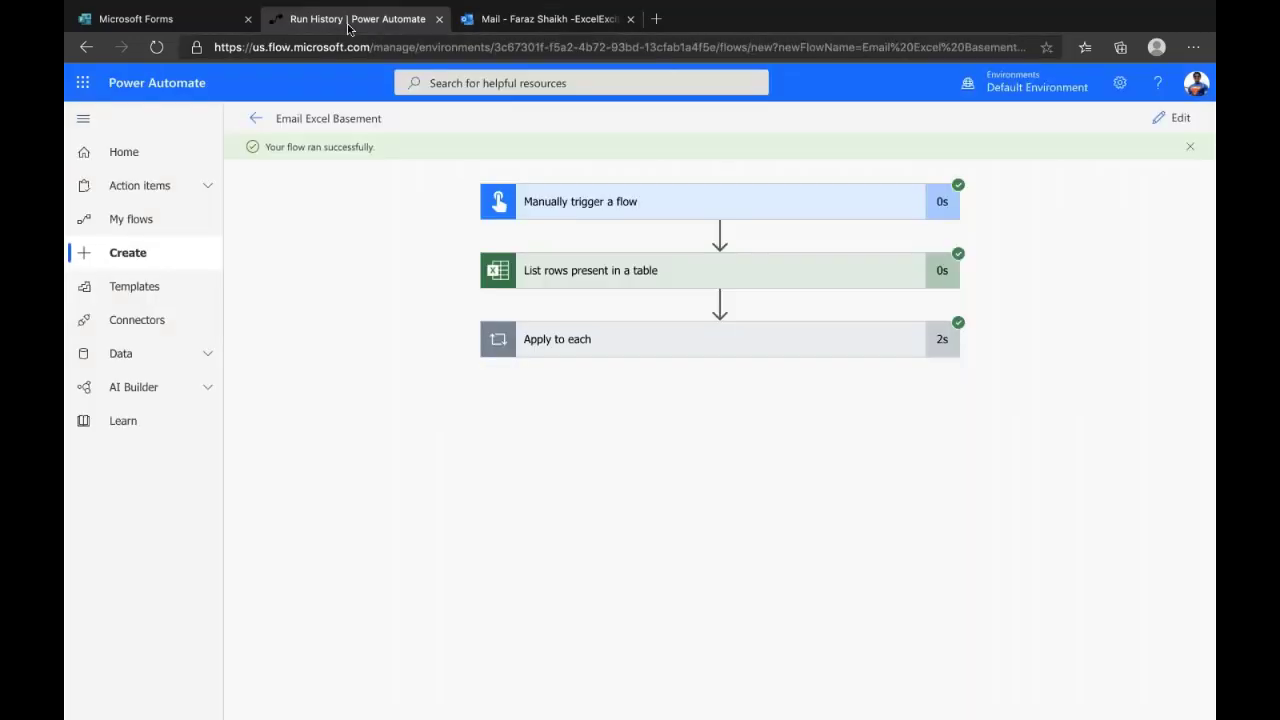
pyautogui.click(255, 120)
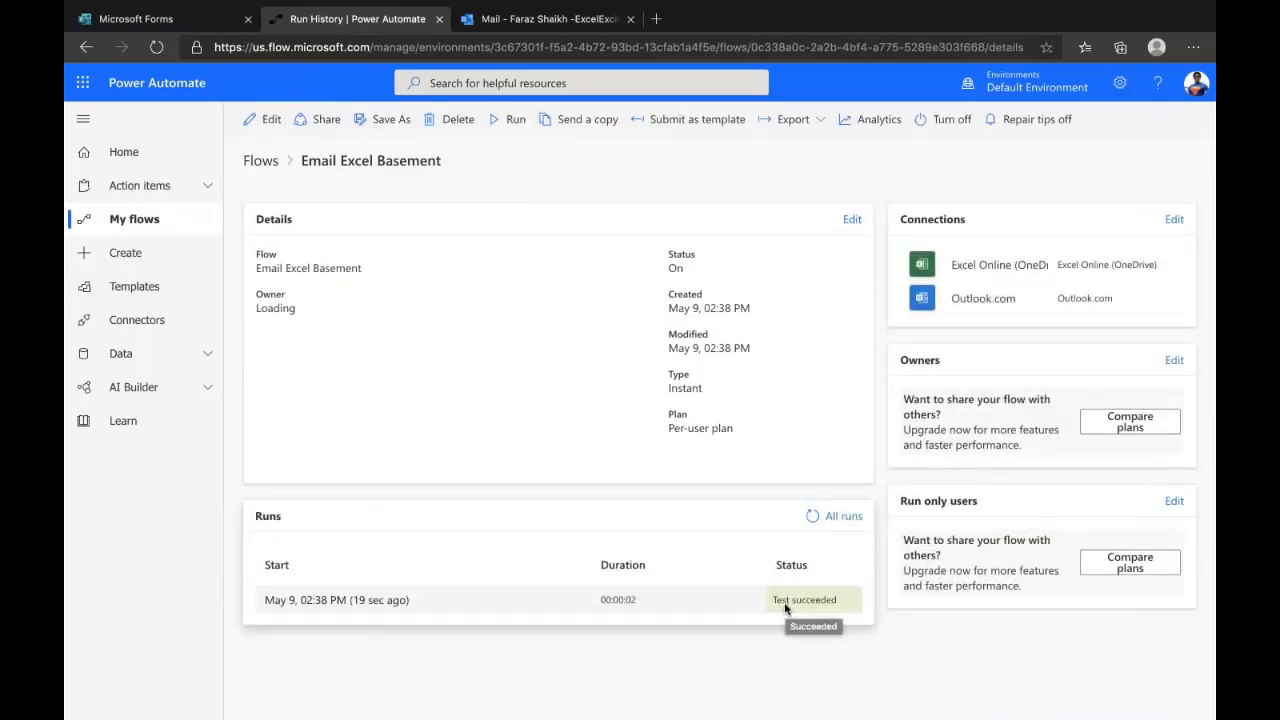
pyautogui.hotkey('ctrl', 'Up')
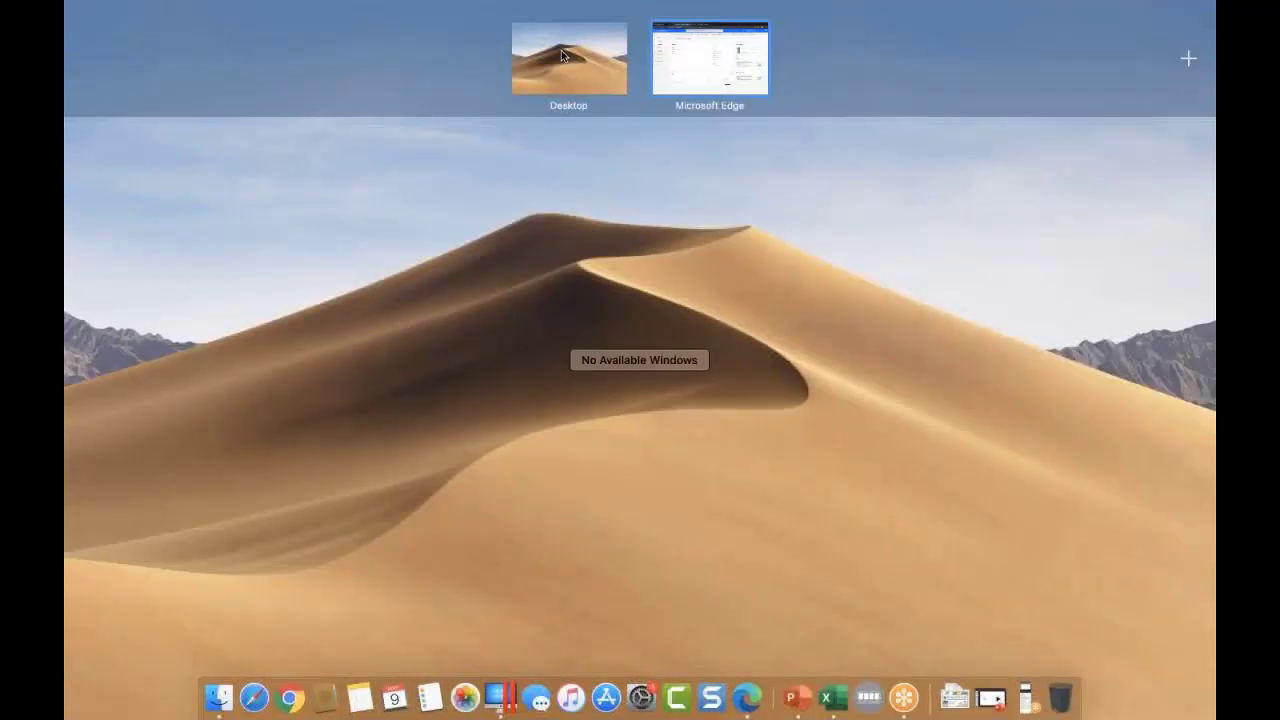
pyautogui.click(657, 194)
pyautogui.click(1163, 145)
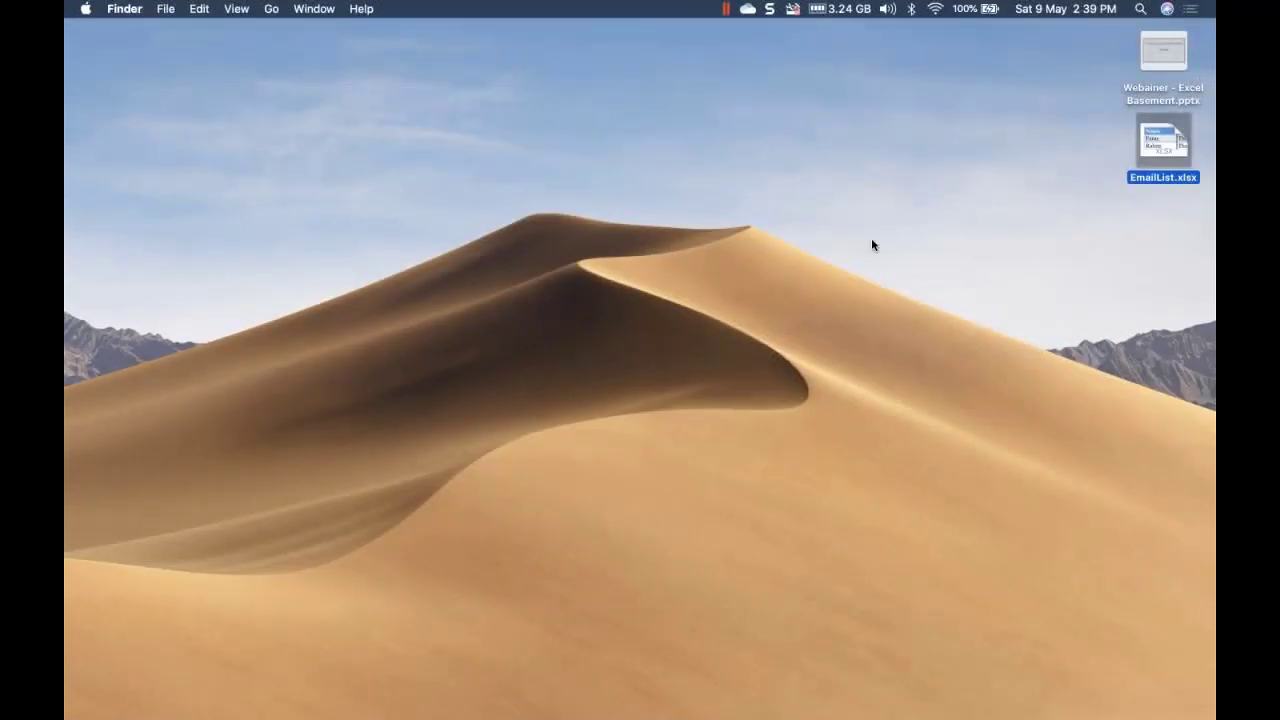
pyautogui.hotkey('ctrl', 'Right')
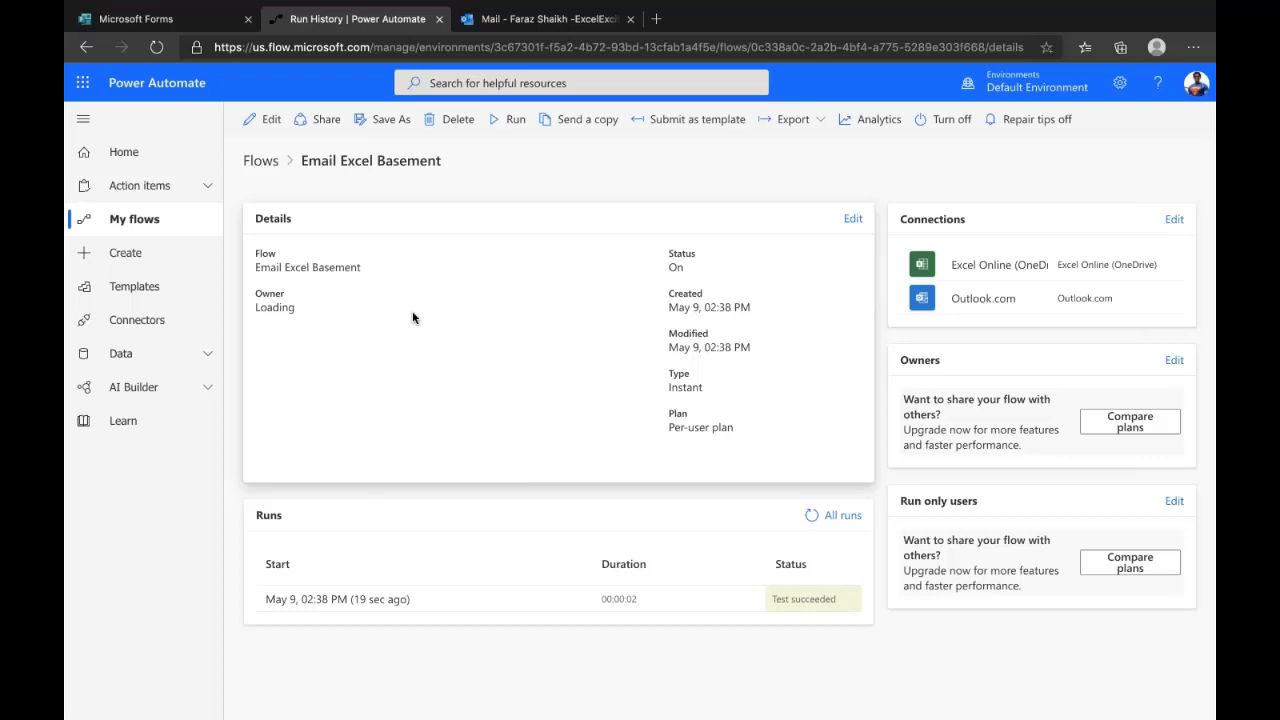
pyautogui.scroll(-1, 172, 259)
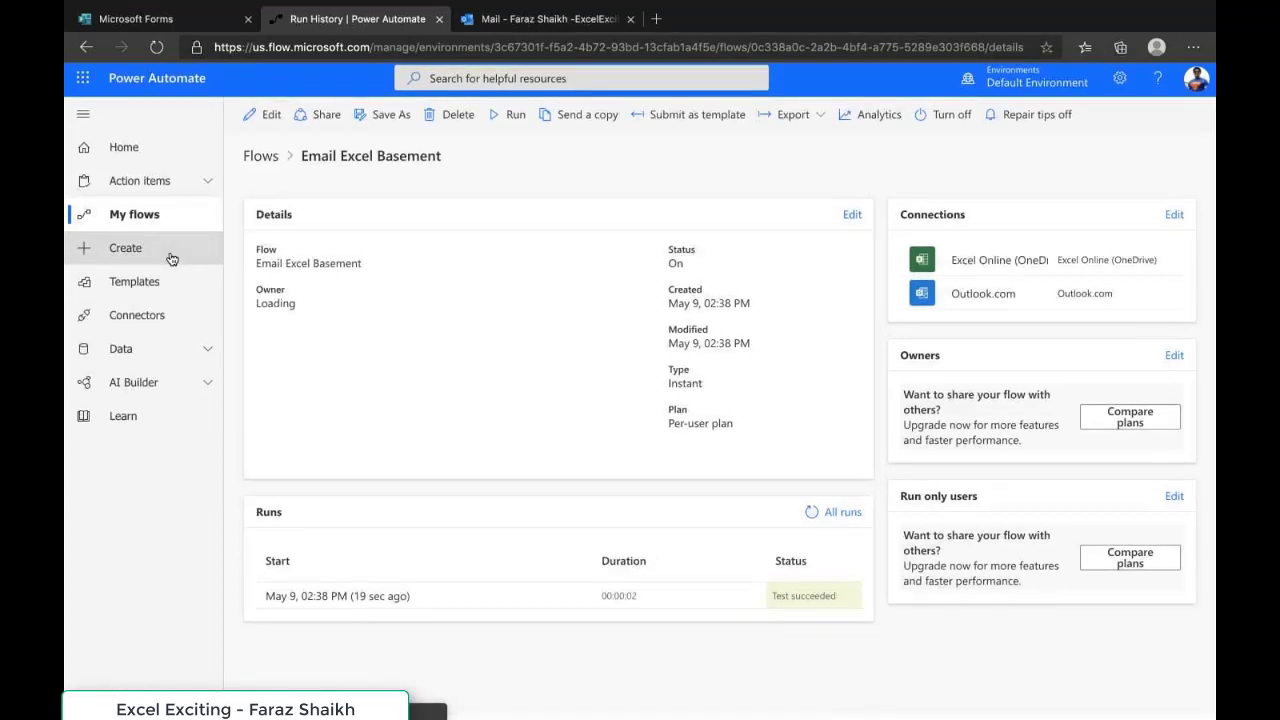
# Browse the list of supported connectors and open the Power Automate documentation.
pyautogui.click(157, 316)
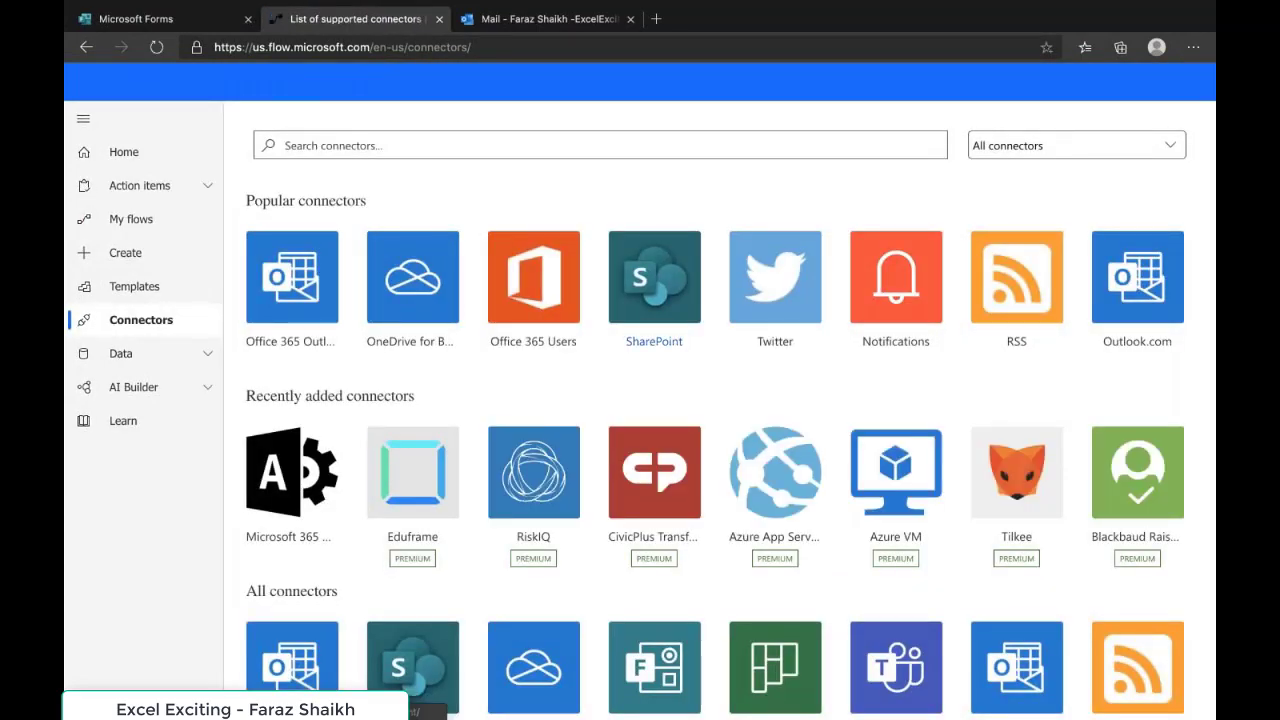
pyautogui.scroll(-3, 626, 404)
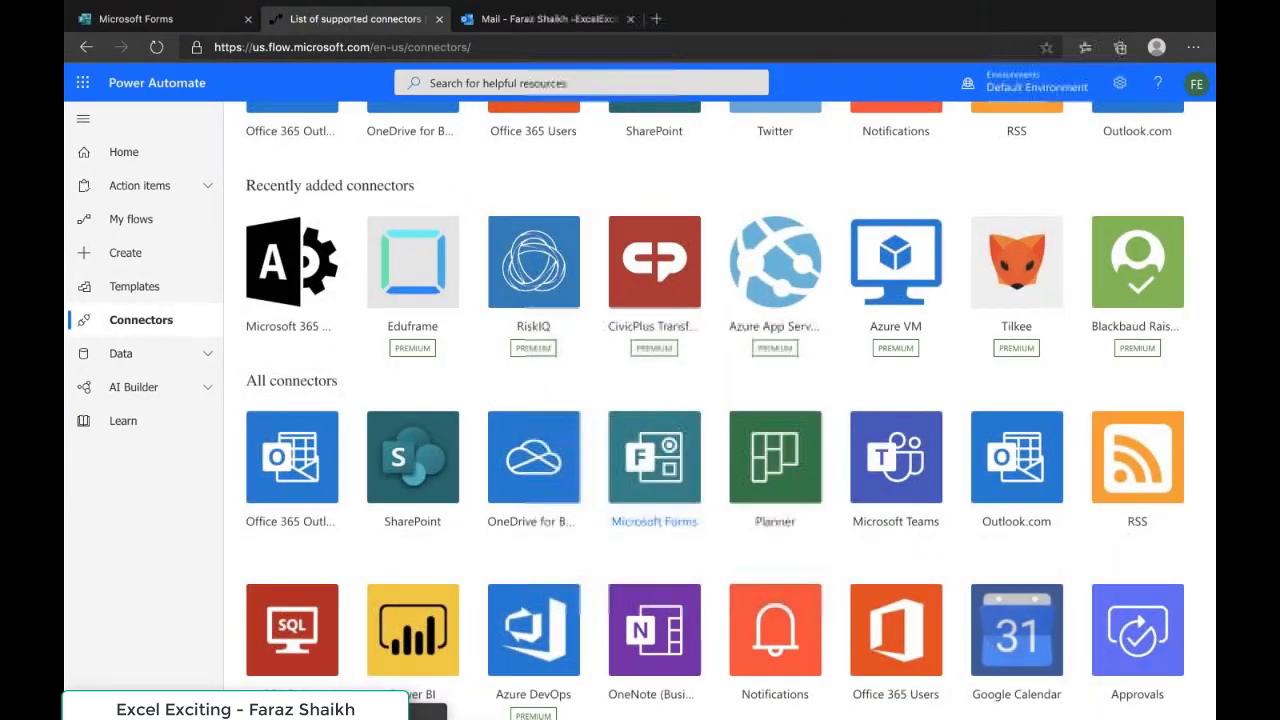
pyautogui.scroll(3, 654, 440)
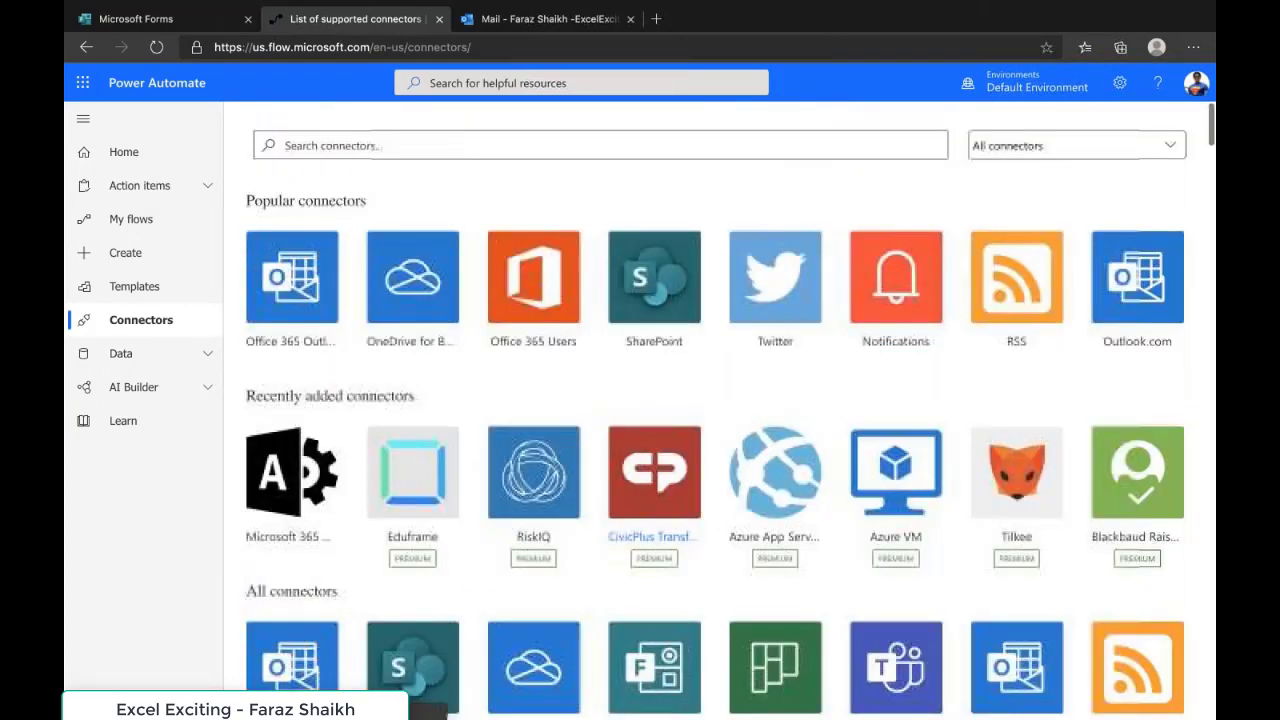
pyautogui.scroll(-10, 730, 410)
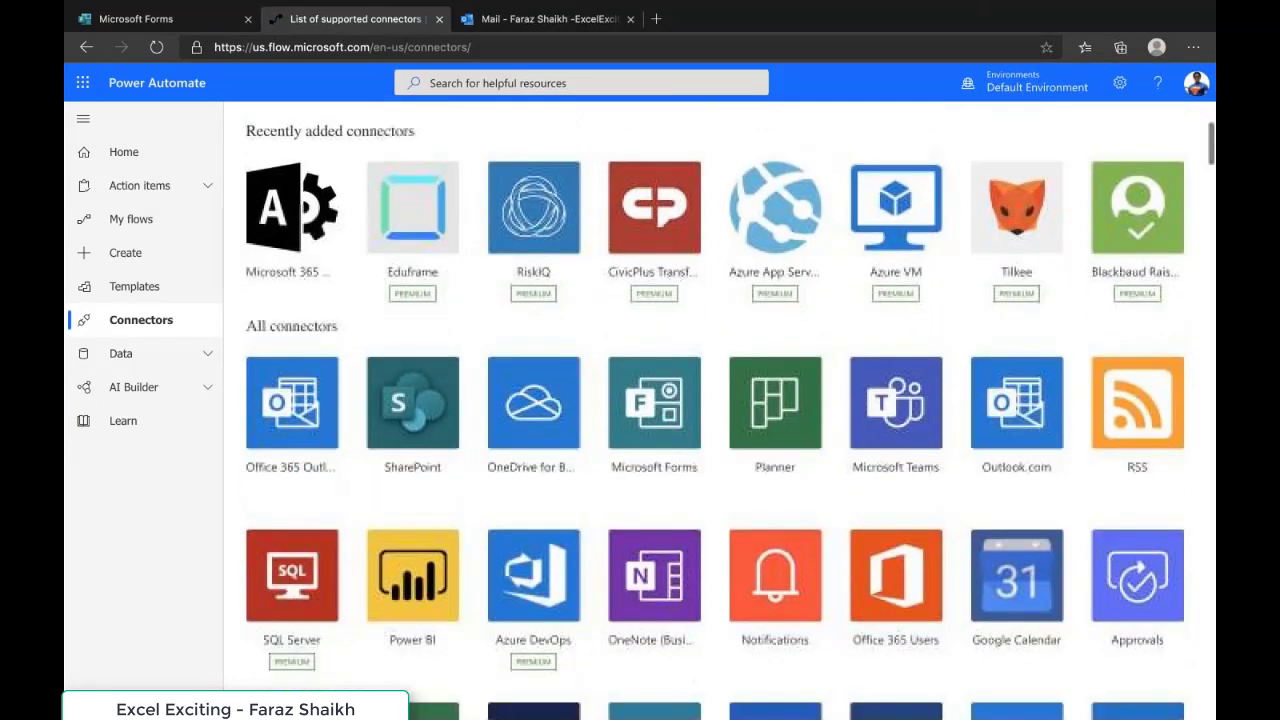
pyautogui.scroll(-2, 868, 374)
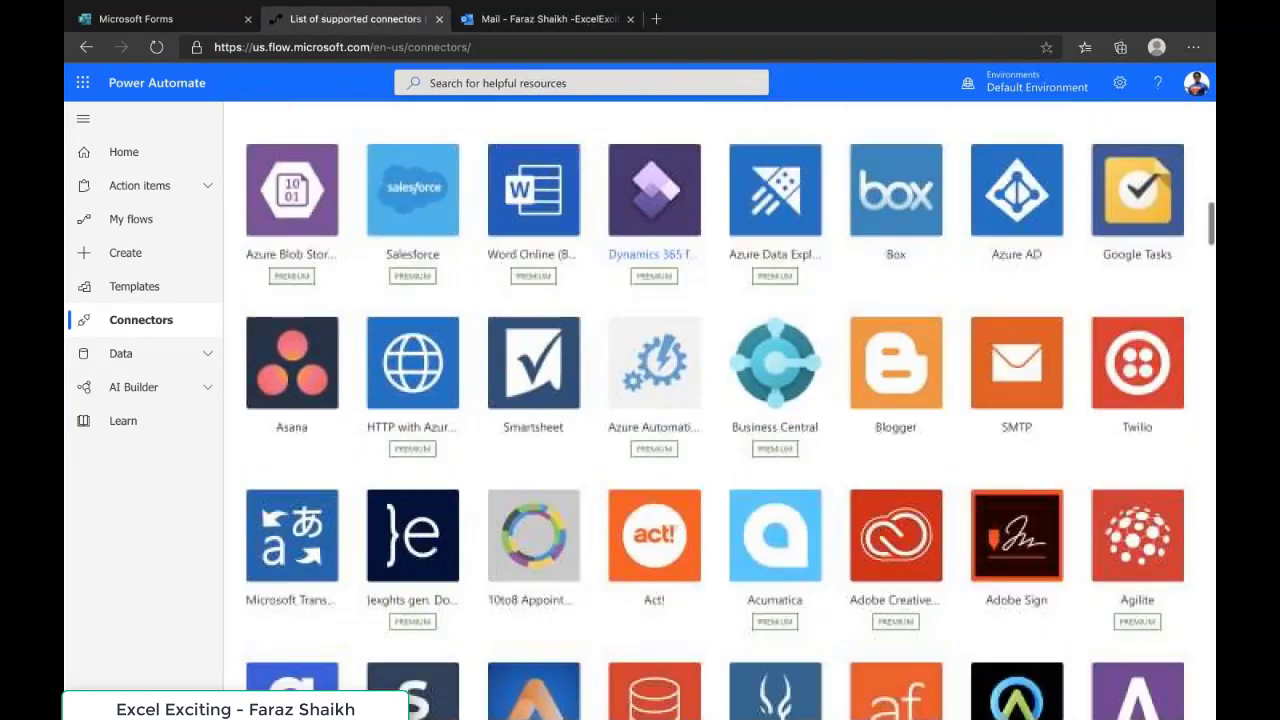
pyautogui.scroll(2, 868, 374)
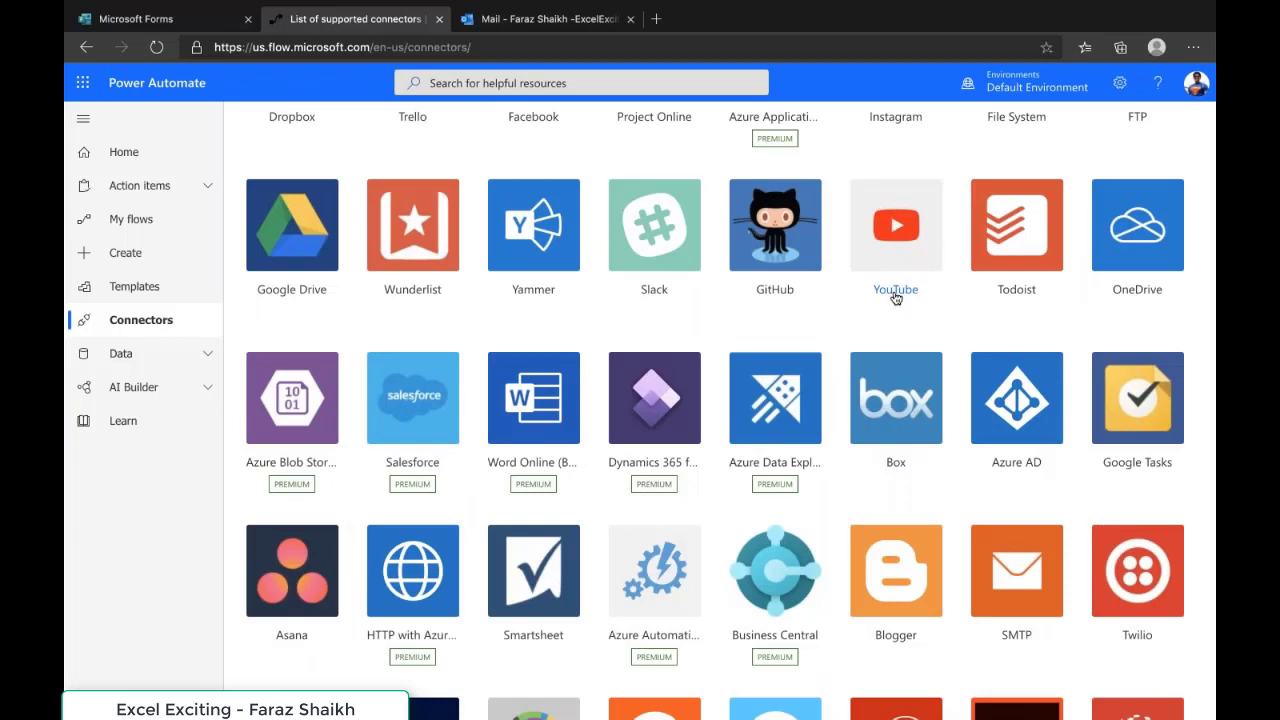
pyautogui.scroll(1, 896, 299)
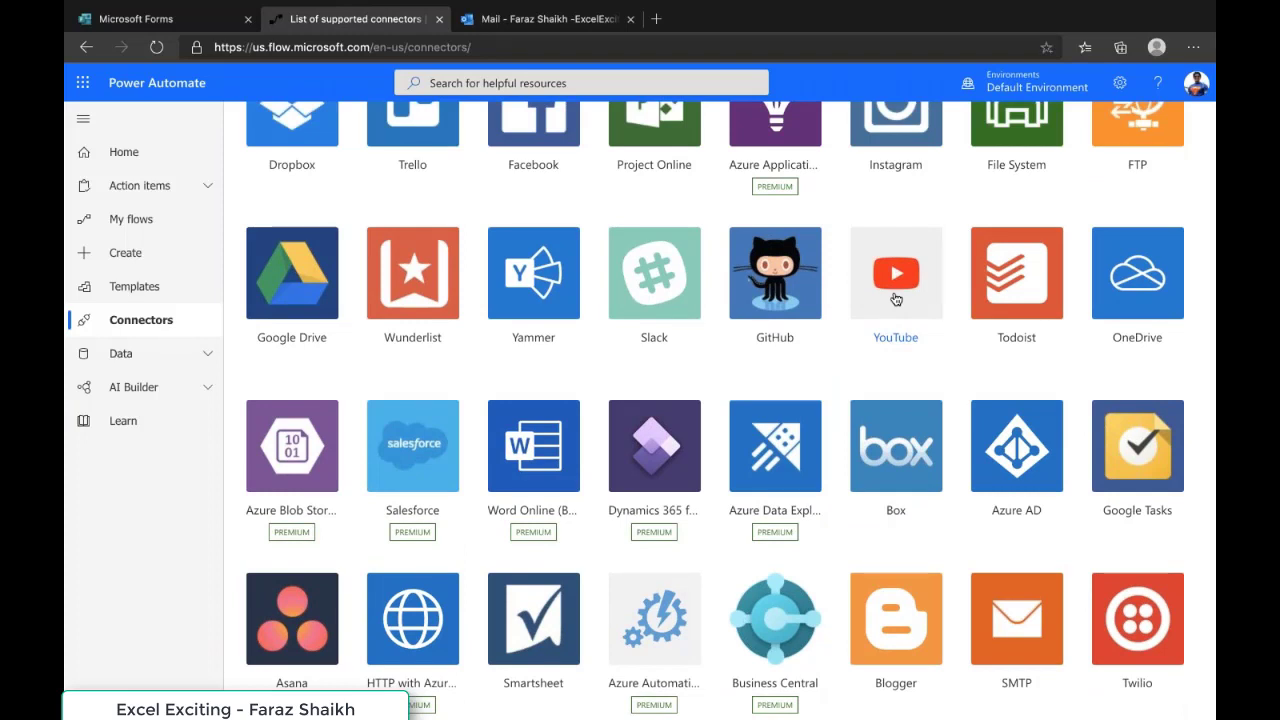
pyautogui.scroll(5, 896, 299)
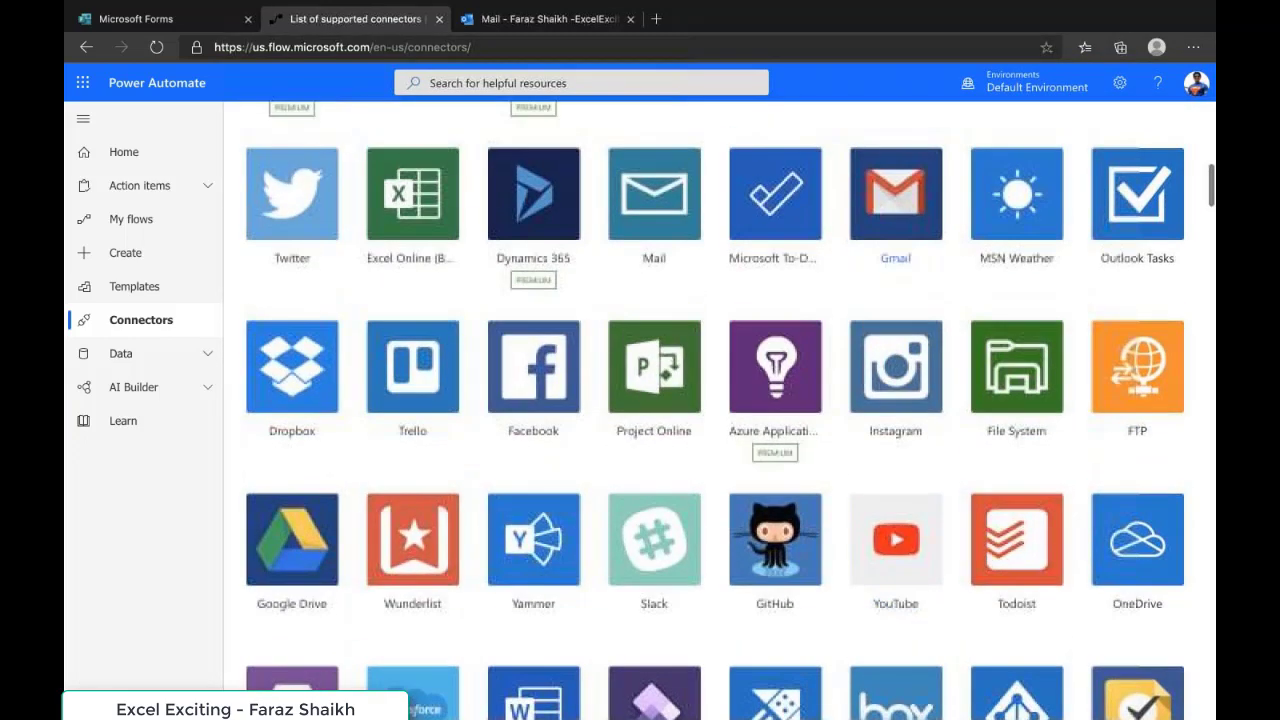
pyautogui.scroll(-15, 896, 299)
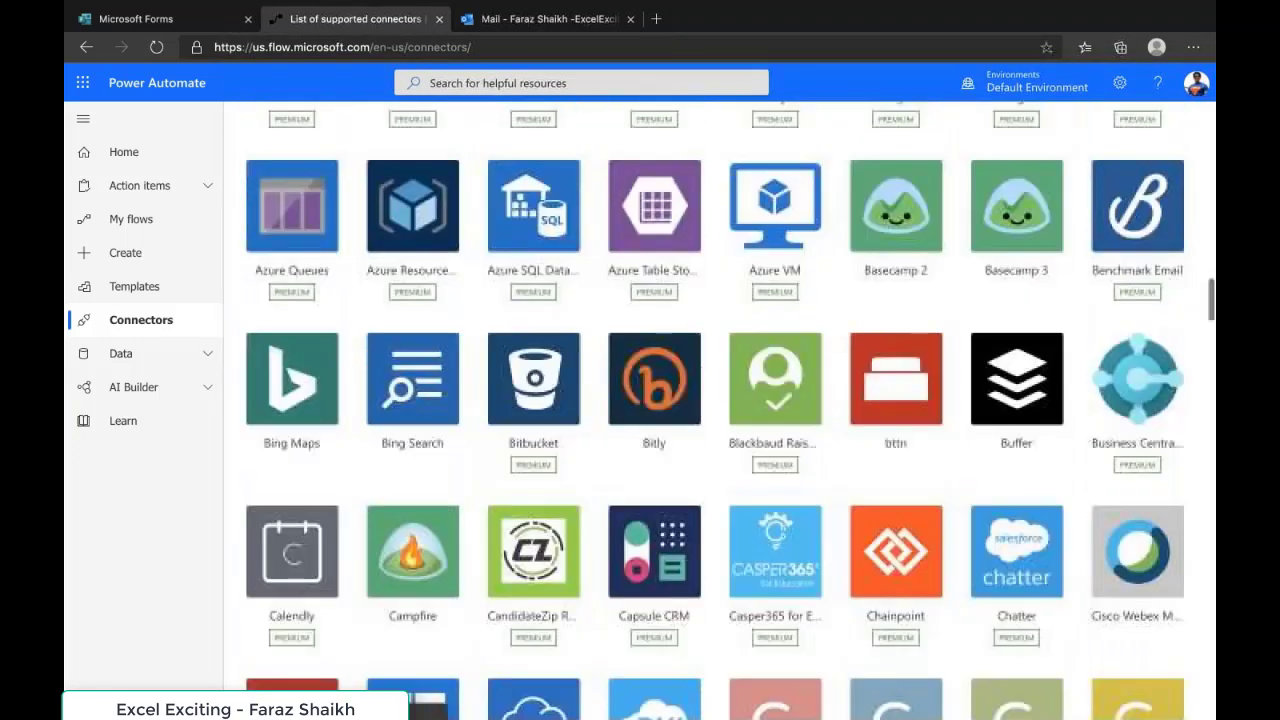
pyautogui.scroll(-3, 720, 410)
pyautogui.scroll(20, 720, 410)
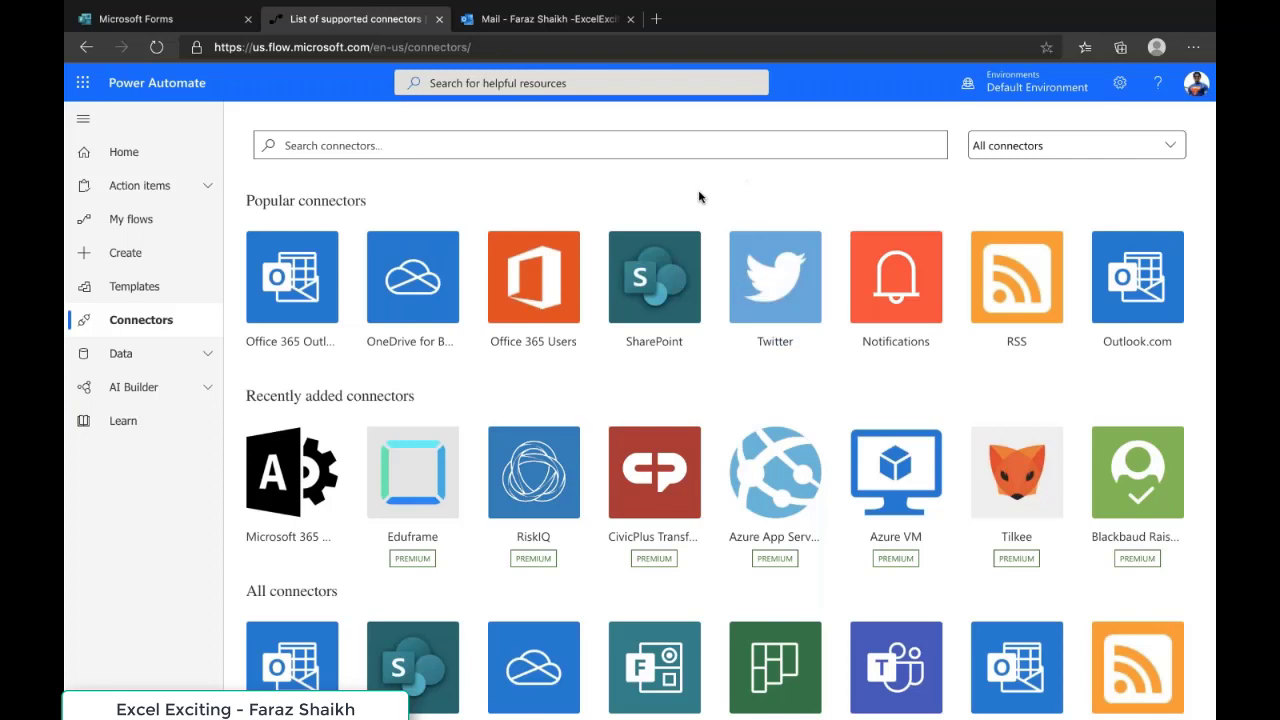
pyautogui.click(124, 424)
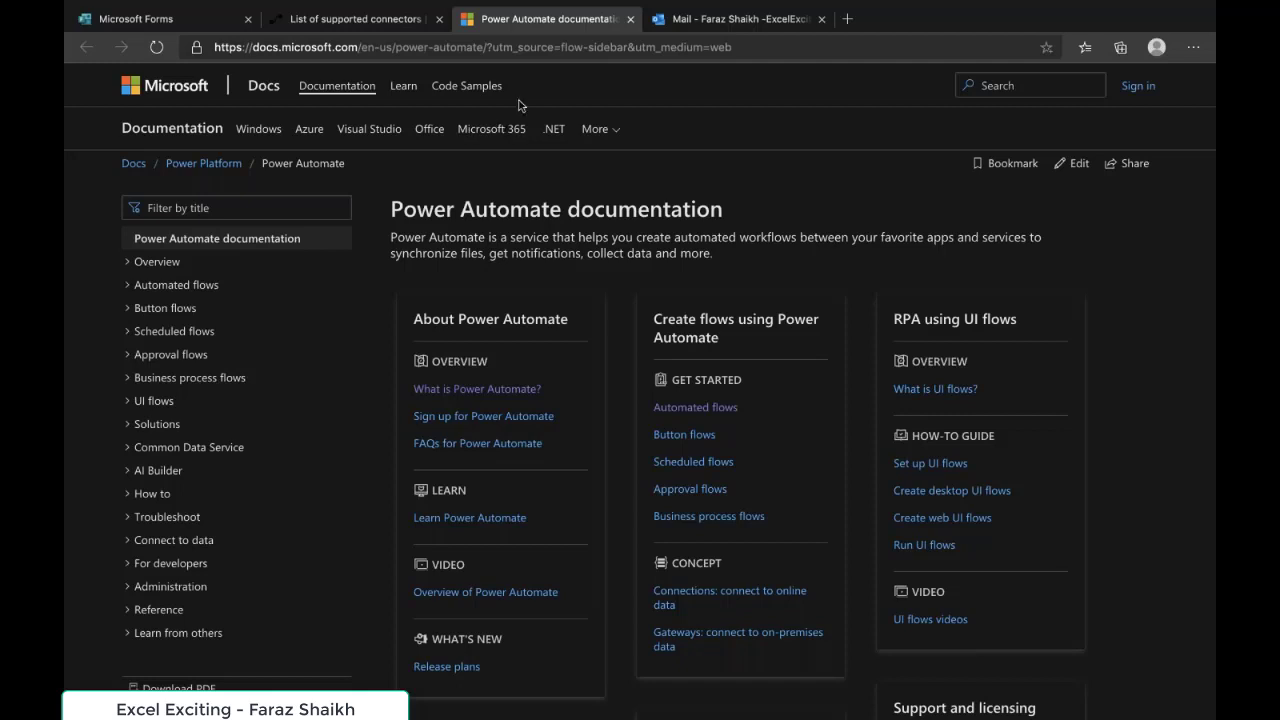
# Switch to the PowerPoint presentation Webainer - Excel Basement and view the Extract, Transform, Load slide.
pyautogui.hotkey('ctrl', 'Left')
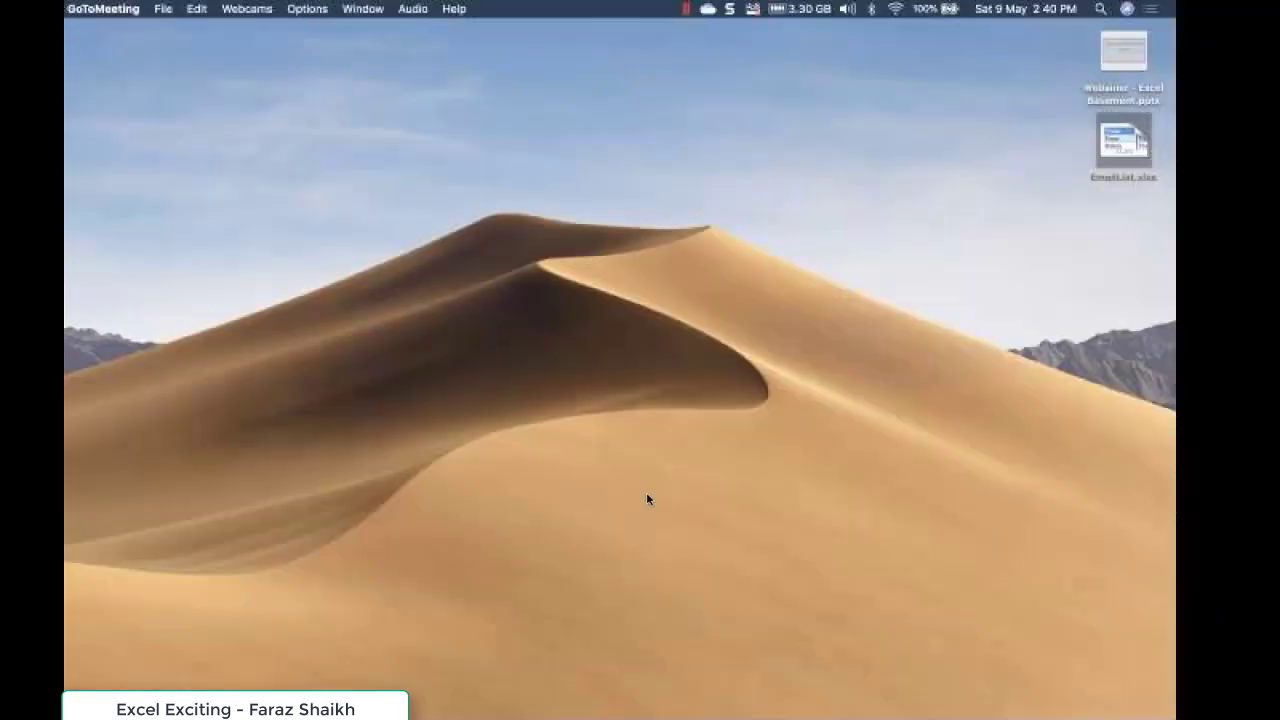
pyautogui.moveTo(675, 712)
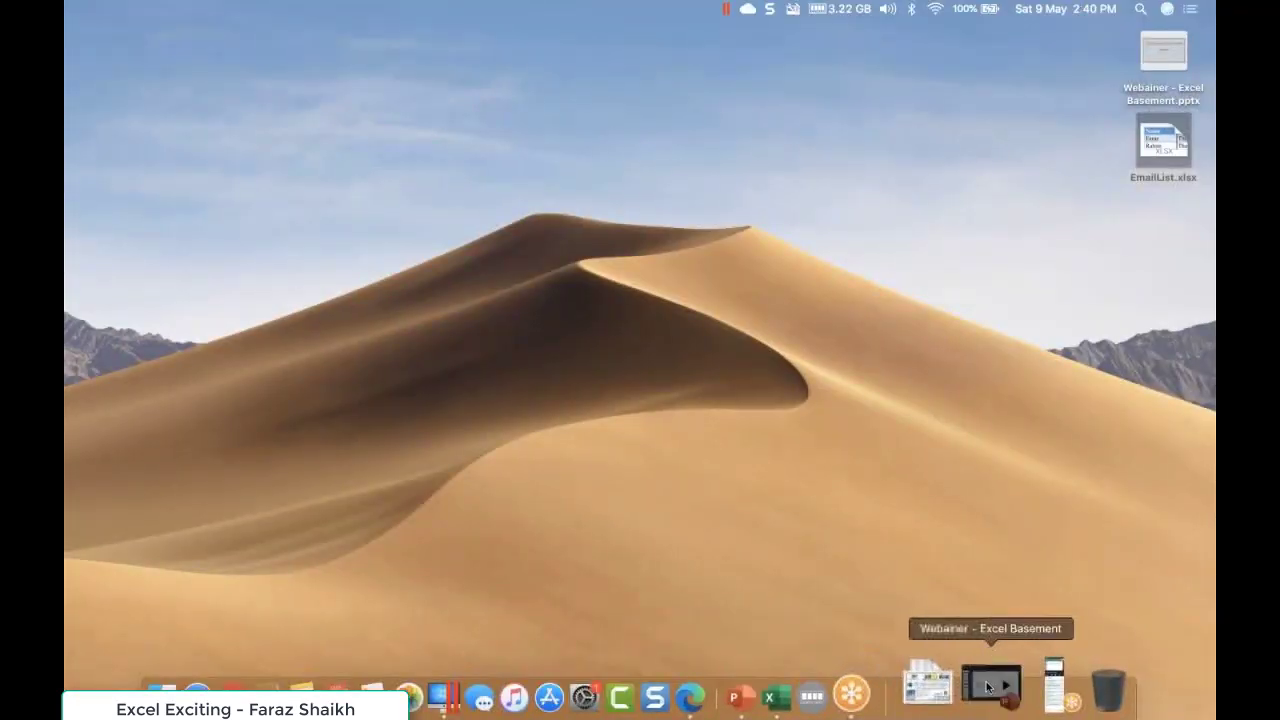
pyautogui.click(980, 688)
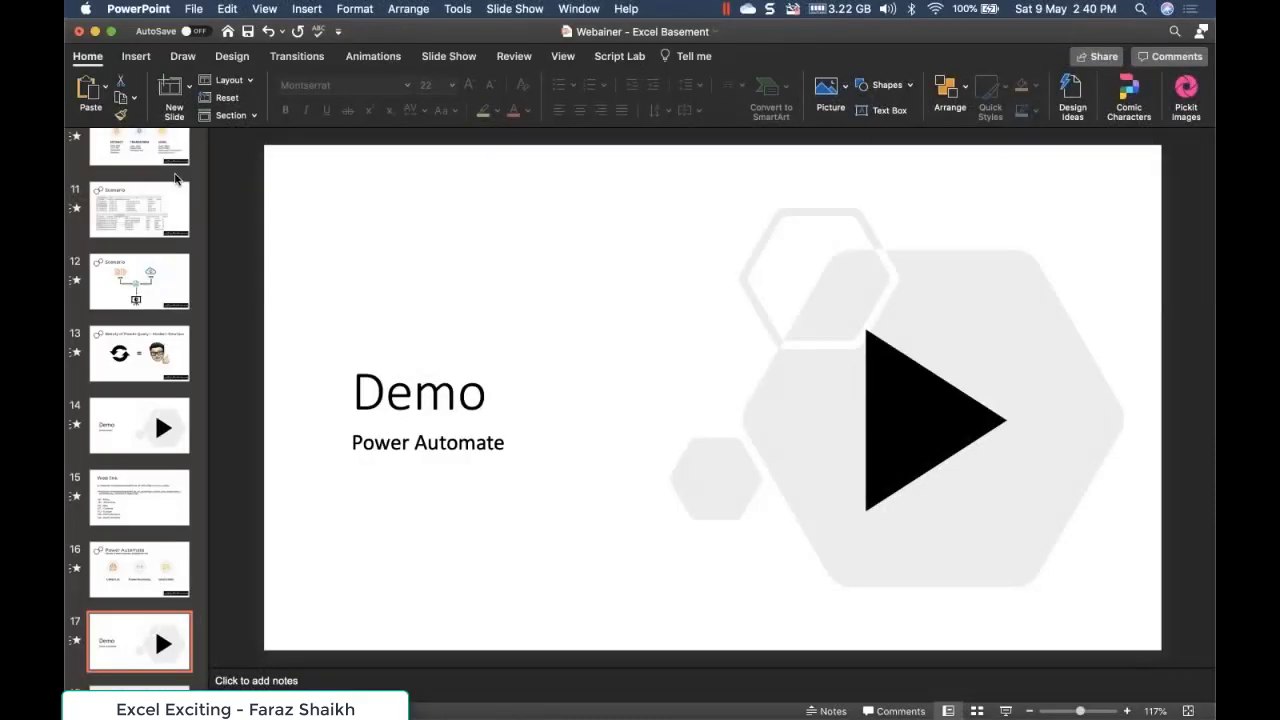
pyautogui.click(172, 158)
pyautogui.scroll(5, 915, 588)
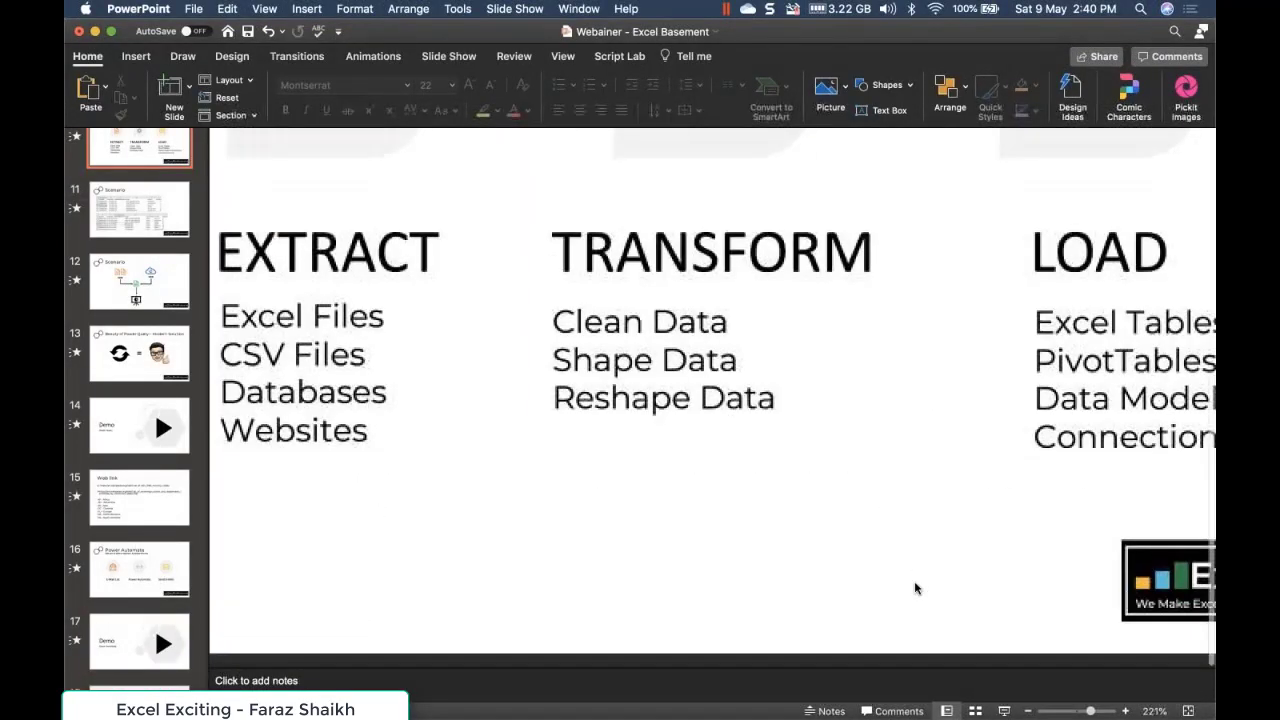
pyautogui.hscroll(5, 915, 588)
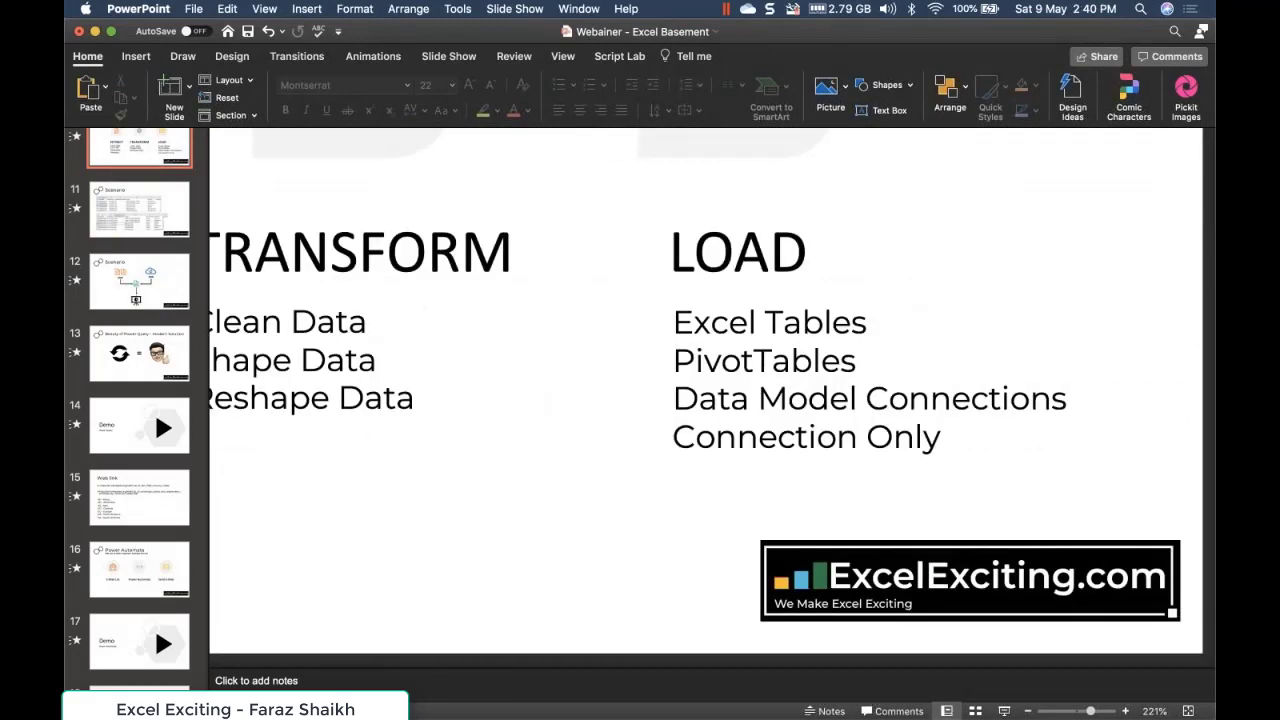